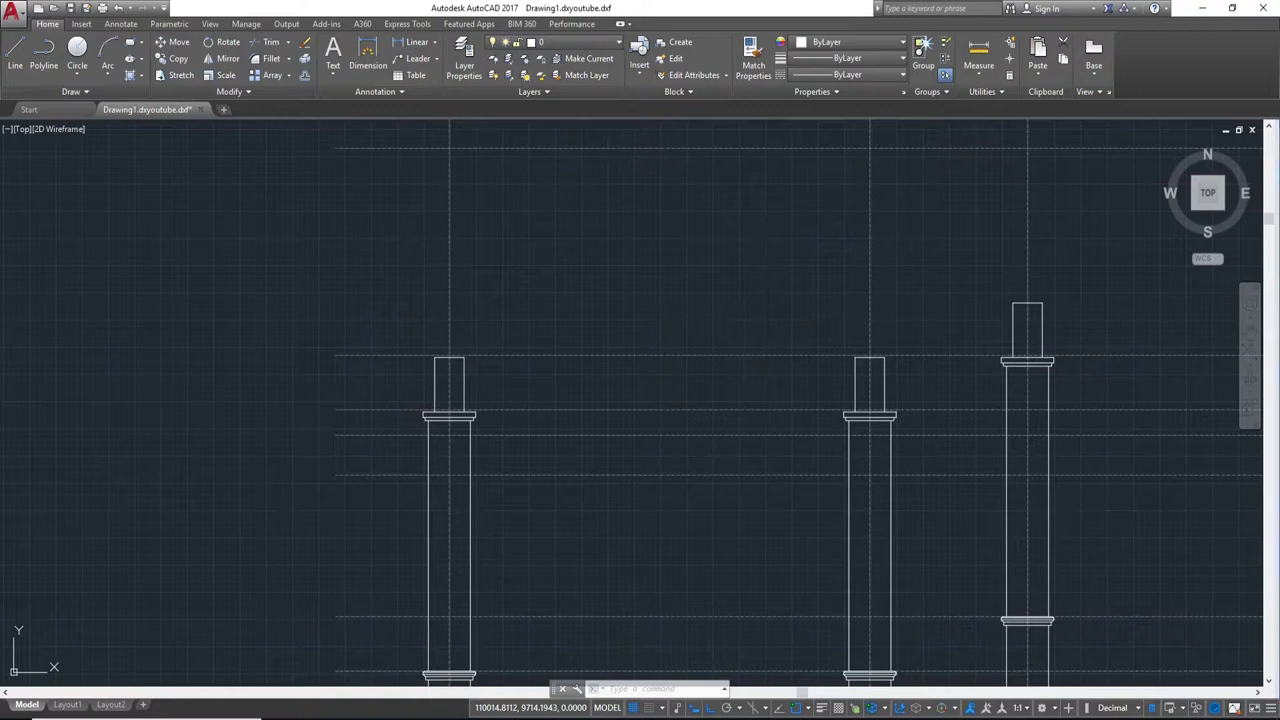
Step: Draw a beam line from the left column's cap corner to the right column's corner
middle_click_drag(614, 314, 726, 229)
scroll(740, 260, "up", 2)
scroll(737, 286, "down", 2)
scroll(608, 365, "up", 2)
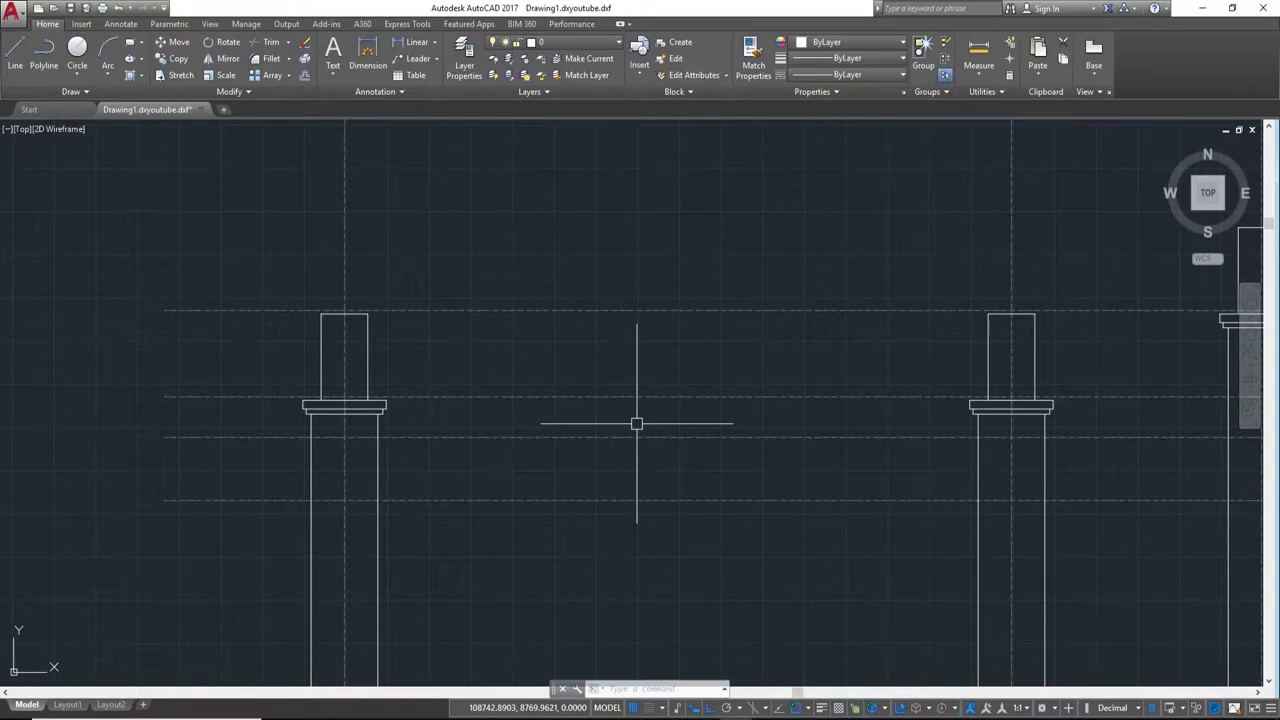
type("l")
key("Return")
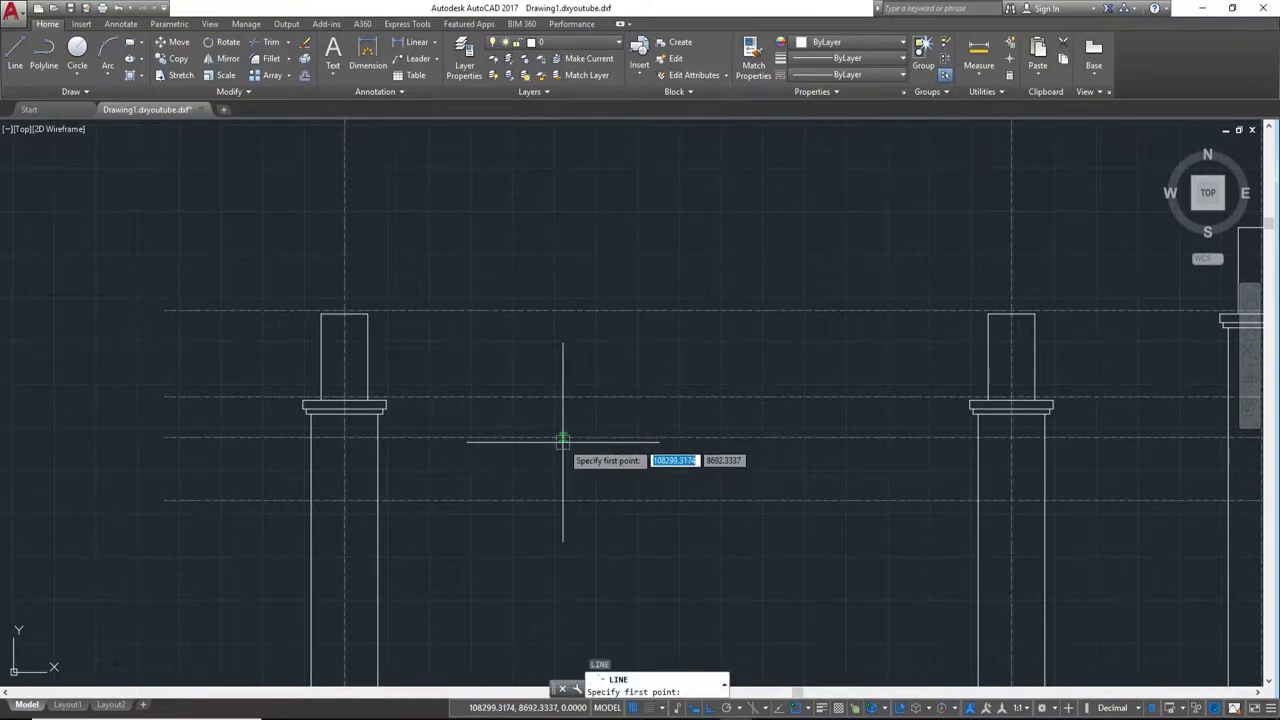
scroll(558, 444, "up", 3)
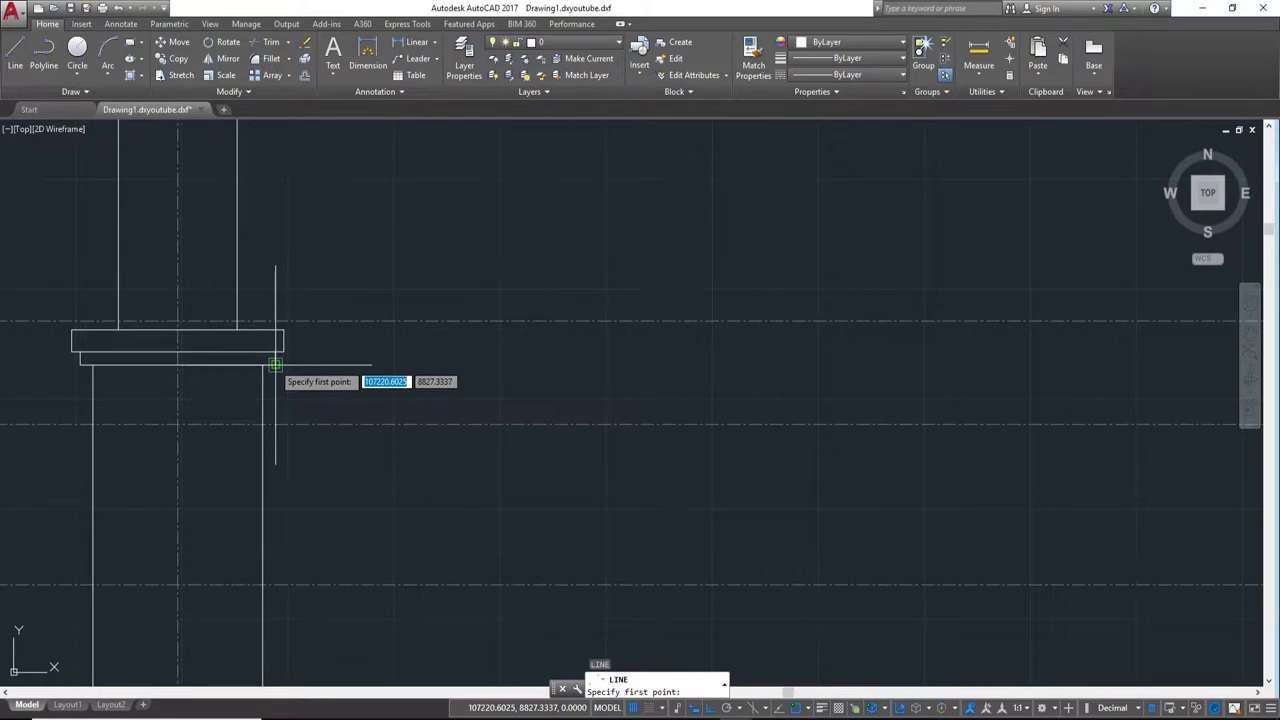
left_click(272, 366)
scroll(790, 372, "down", 4)
scroll(800, 375, "up", 3)
scroll(760, 365, "up", 1)
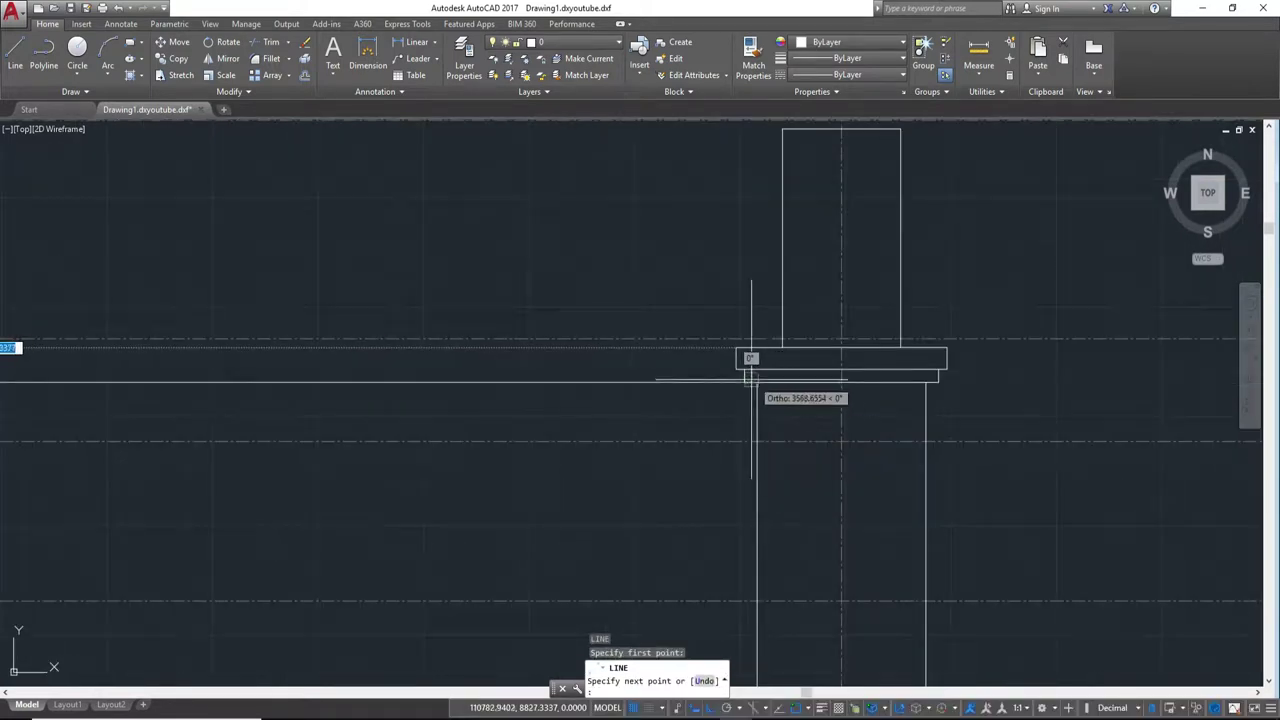
left_click(744, 382)
key("Escape")
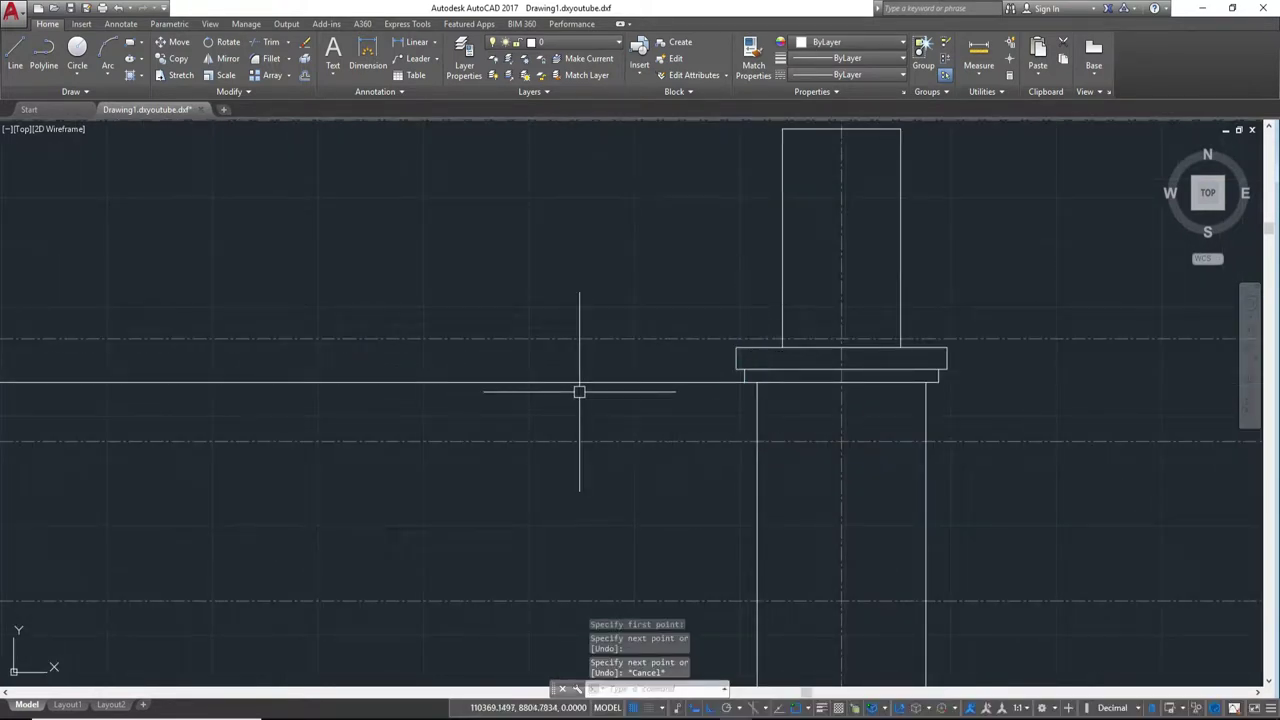
Step: Draw two more beam lines between the flange corners and the column cap corners
middle_click_drag(570, 385, 720, 395)
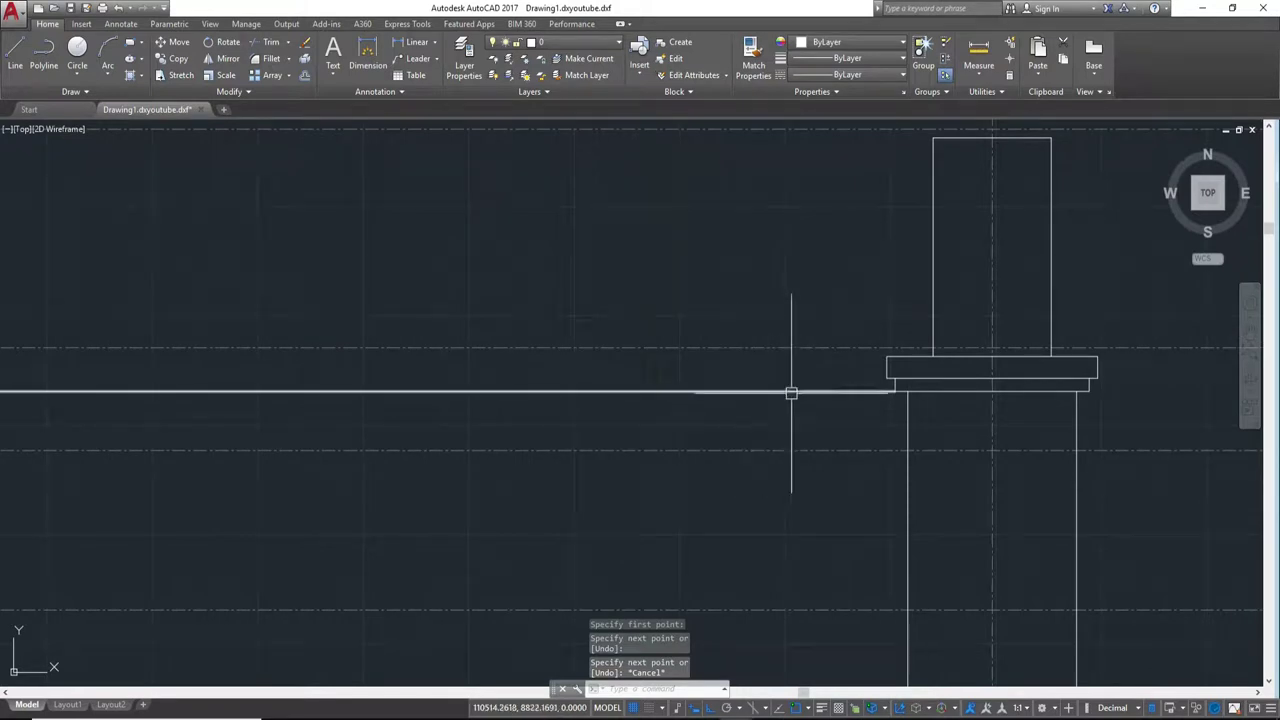
key("Return")
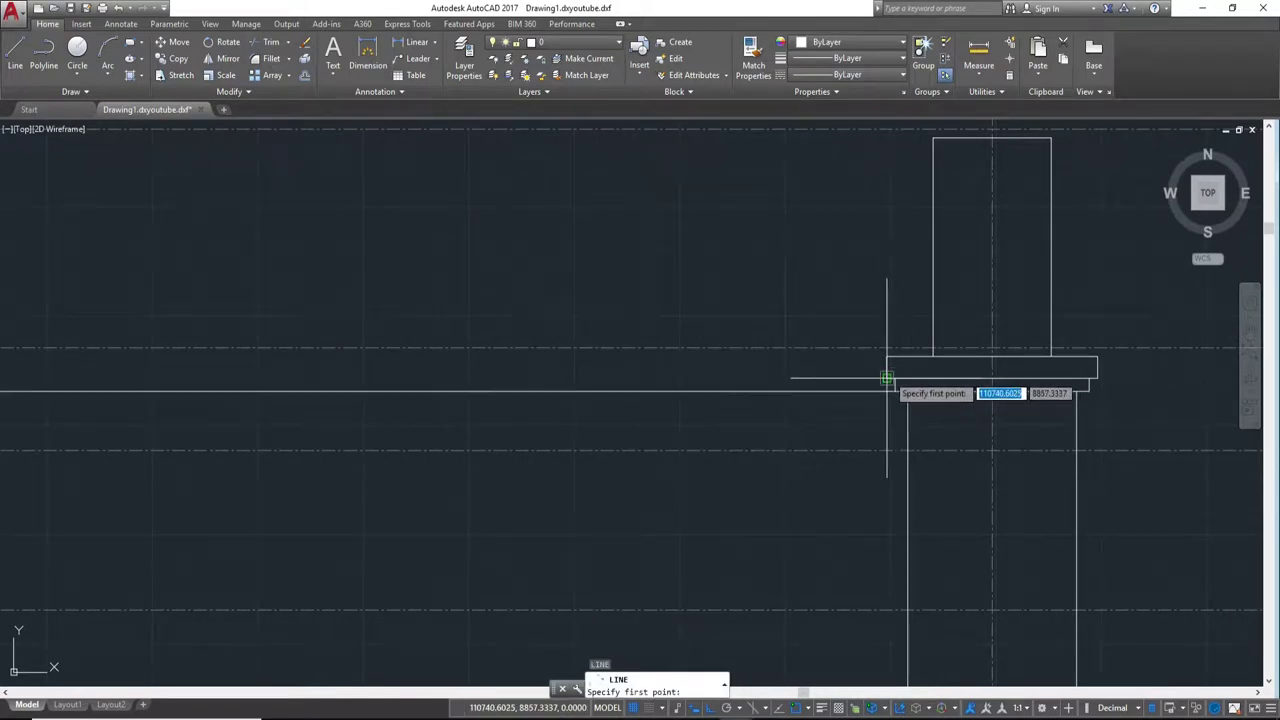
left_click(886, 378)
middle_click_drag(750, 380, 100, 370)
middle_click_drag(470, 400, 340, 390)
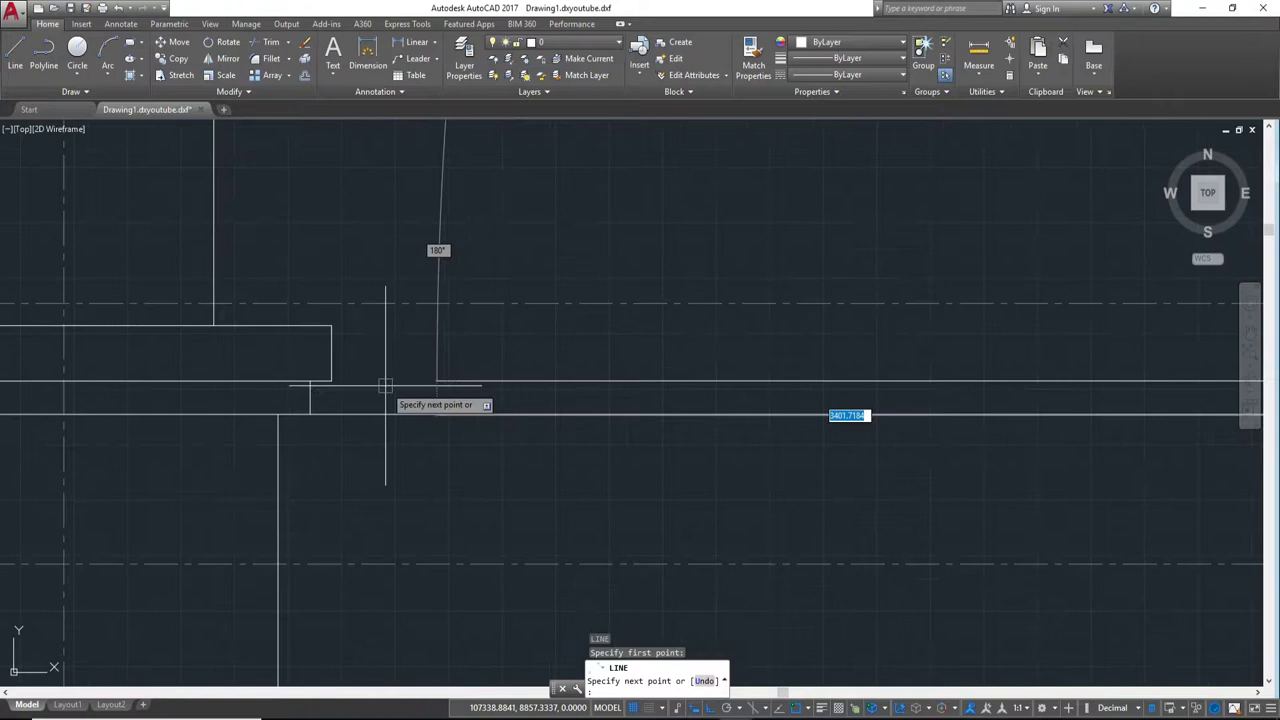
left_click(331, 381)
key("Escape")
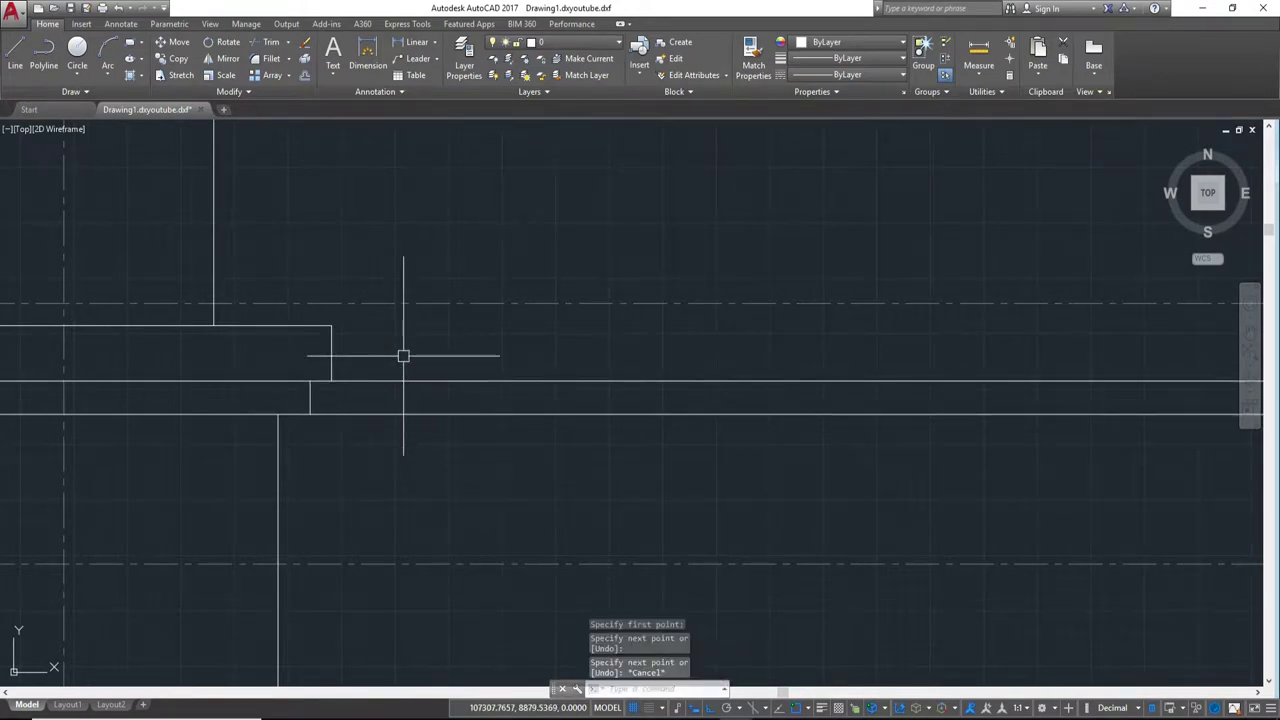
key("Return")
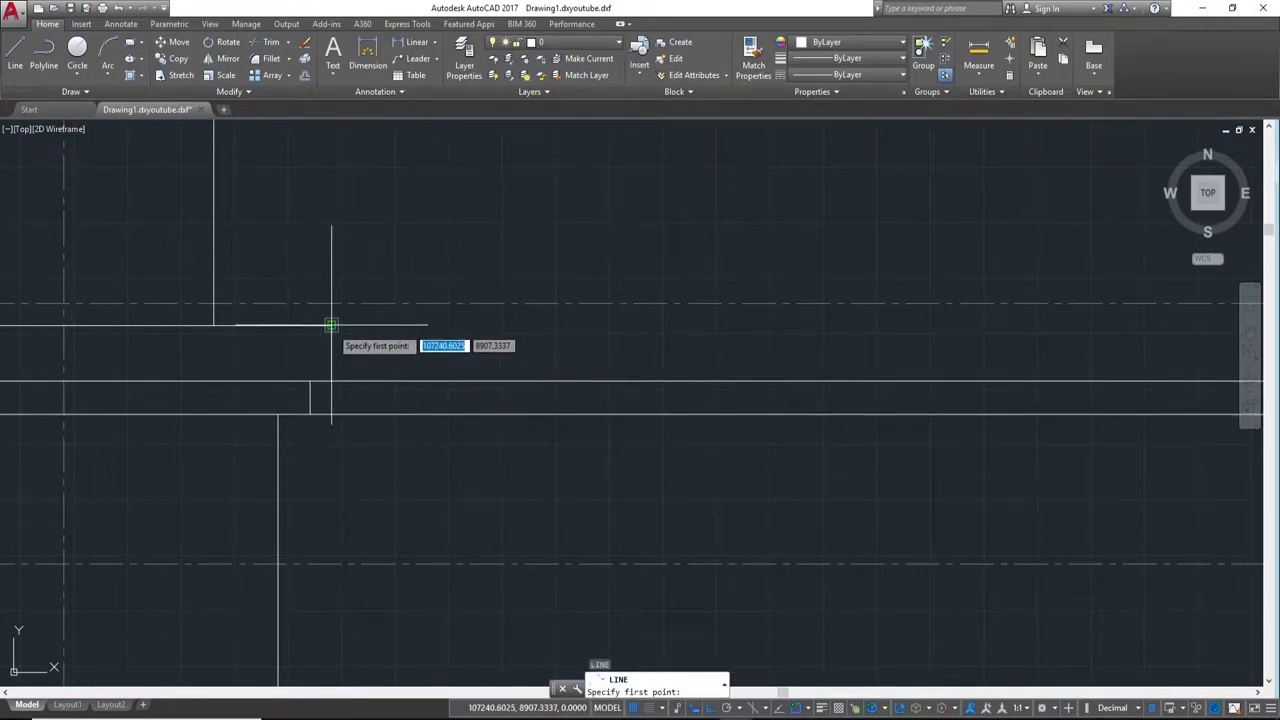
left_click(331, 325)
scroll(174, 357, "down", 2)
scroll(866, 323, "up", 2)
middle_click_drag(1052, 361, 600, 367)
left_click(657, 373)
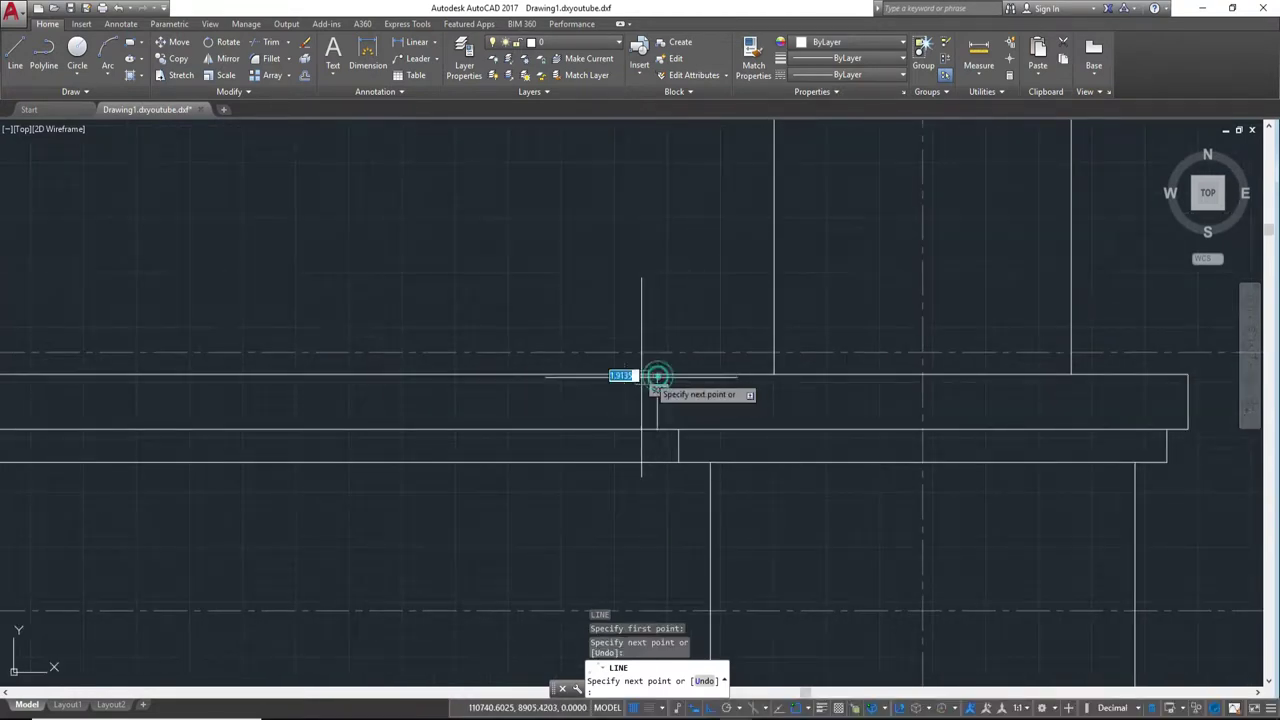
key("Escape")
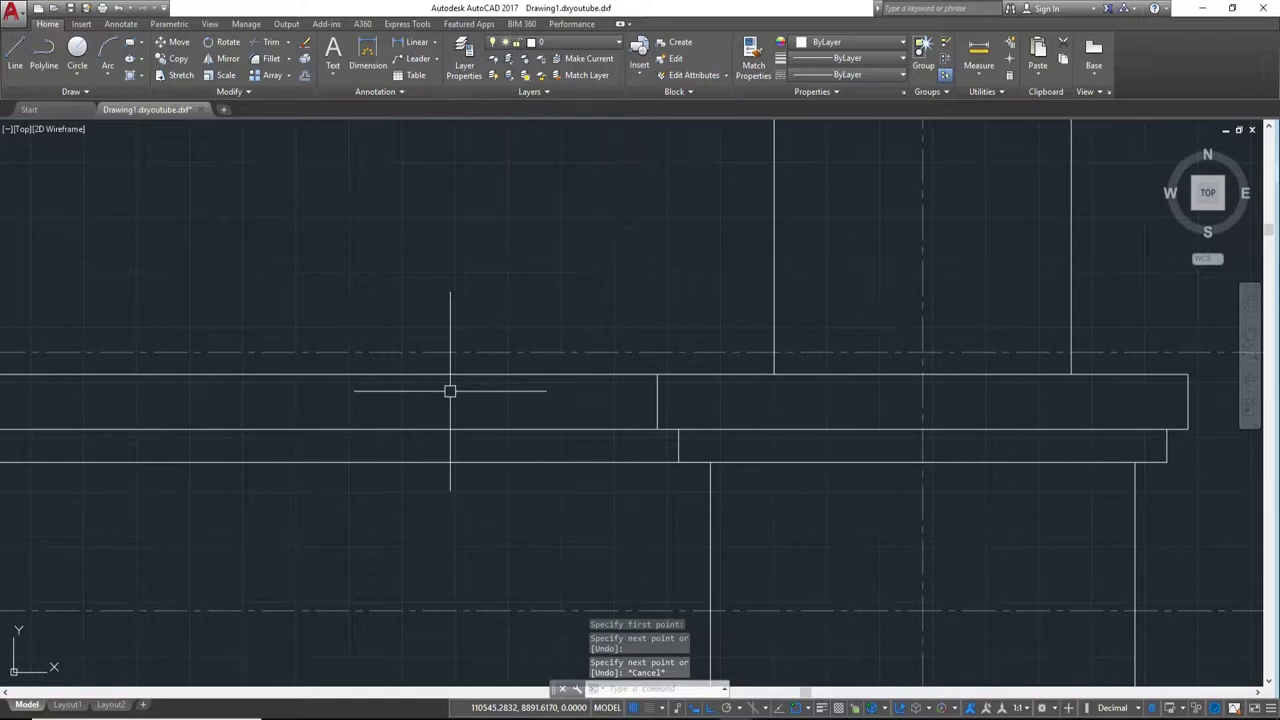
Step: Draw a line from one column's corner across to the other column's edge
scroll(648, 428, "down", 2)
scroll(648, 434, "down", 2)
scroll(558, 418, "down", 2)
type("l")
key("Return")
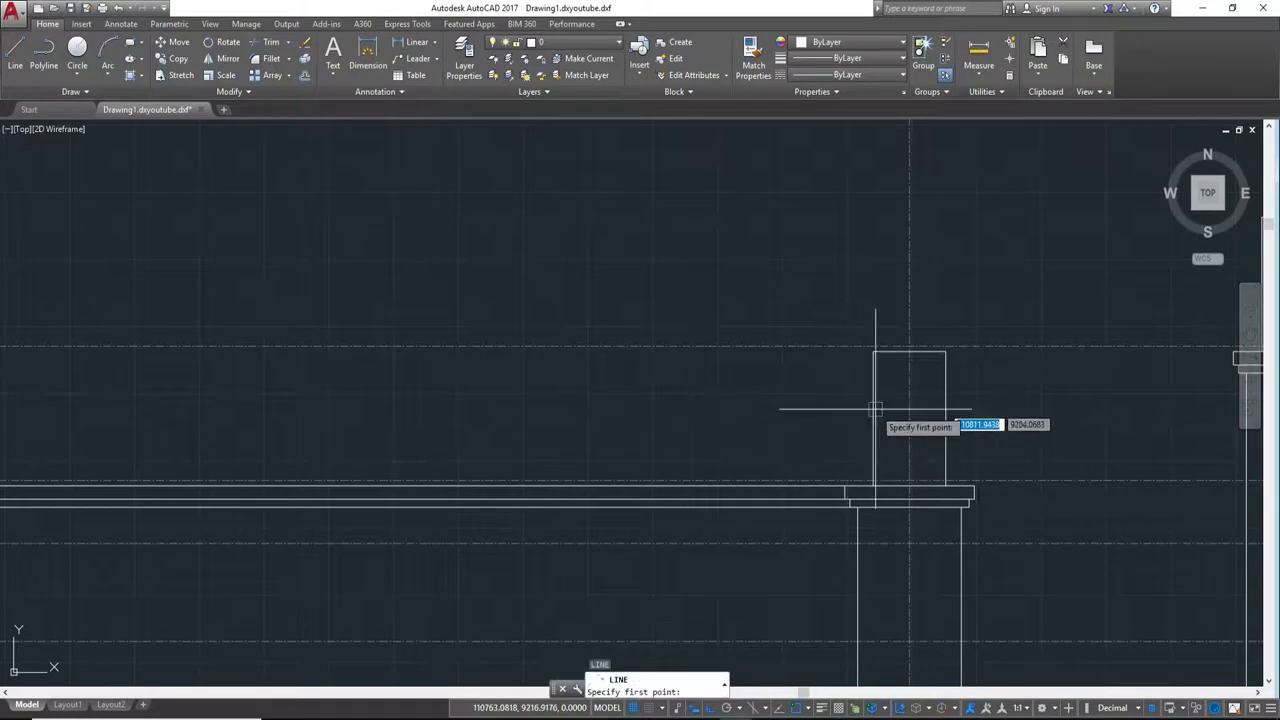
left_click(869, 423)
scroll(560, 430, "down", 2)
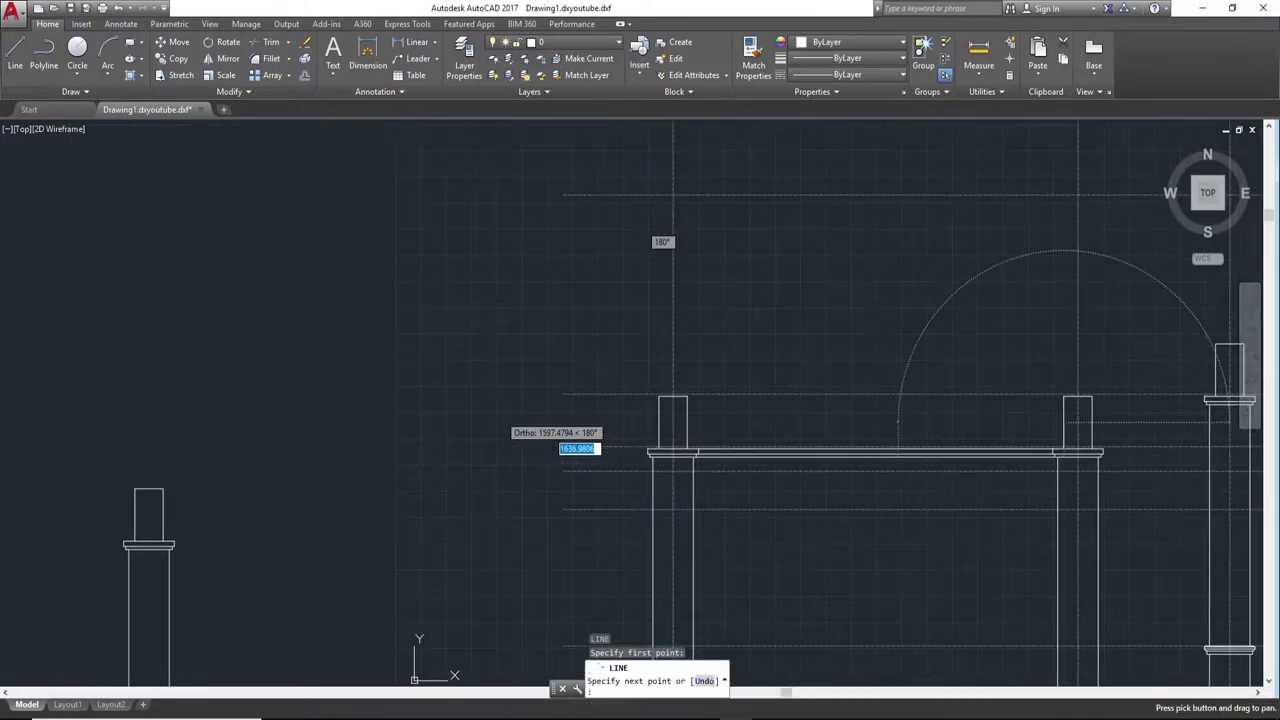
scroll(771, 413, "up", 2)
left_click(724, 447)
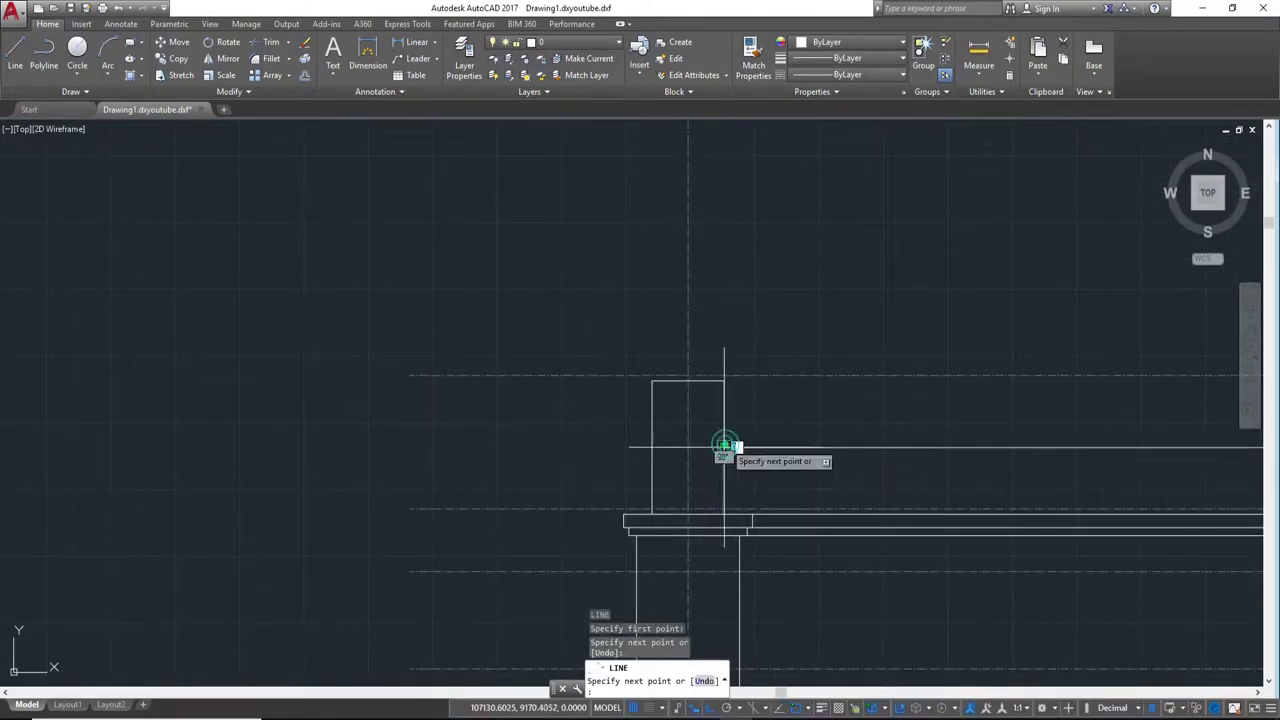
key("Return")
key("Escape")
middle_click_drag(847, 433, 508, 440)
scroll(490, 450, "down", 3)
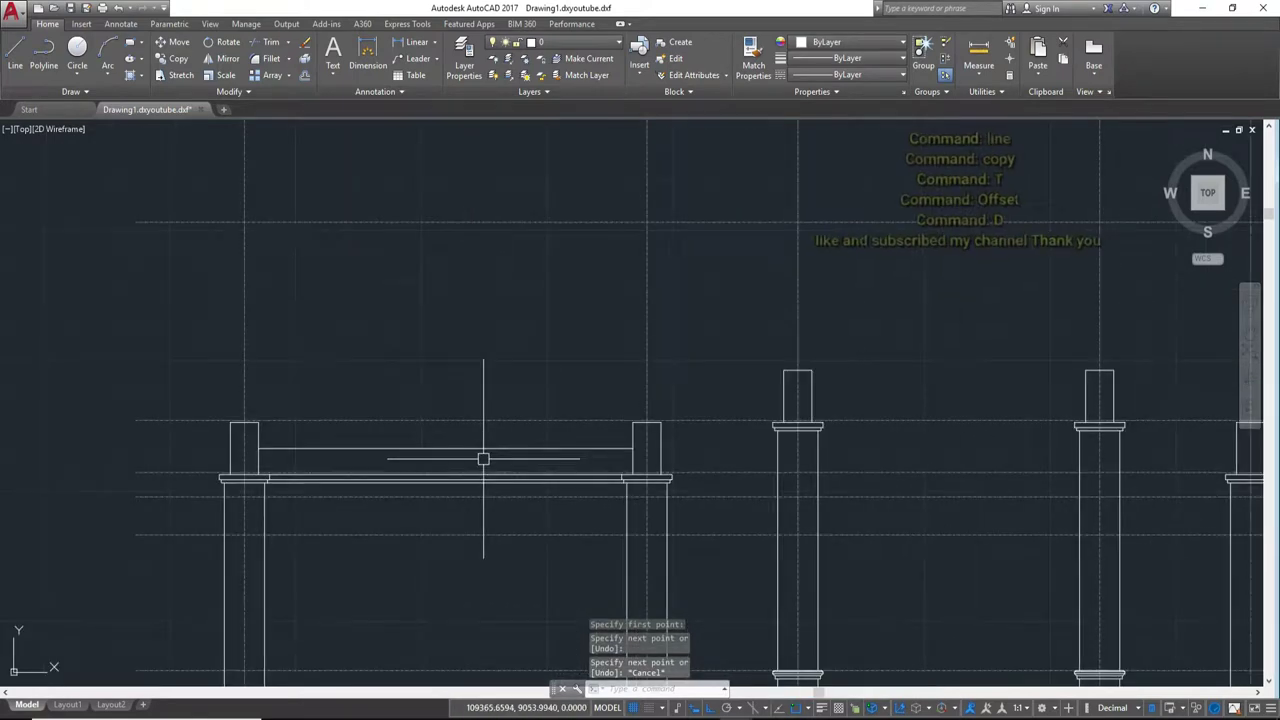
Step: Offset the column centre line 865 units to its right
scroll(483, 455, "up", 2)
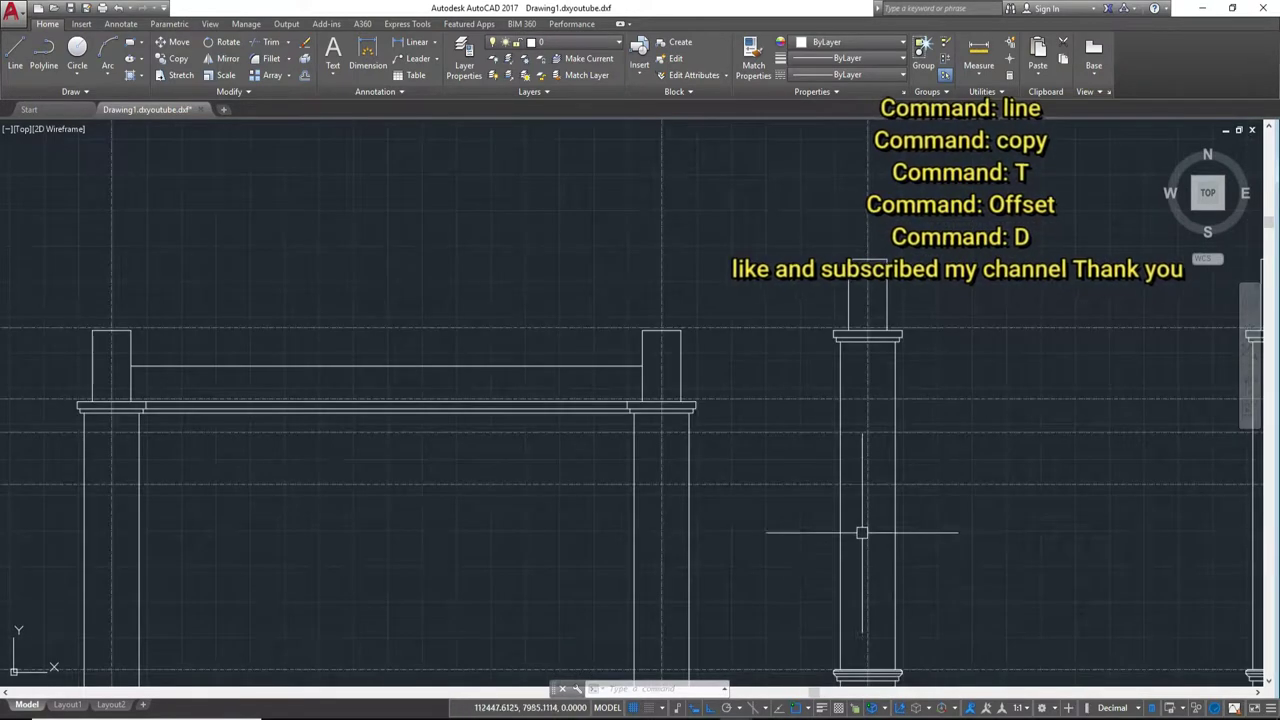
scroll(724, 409, "up", 3)
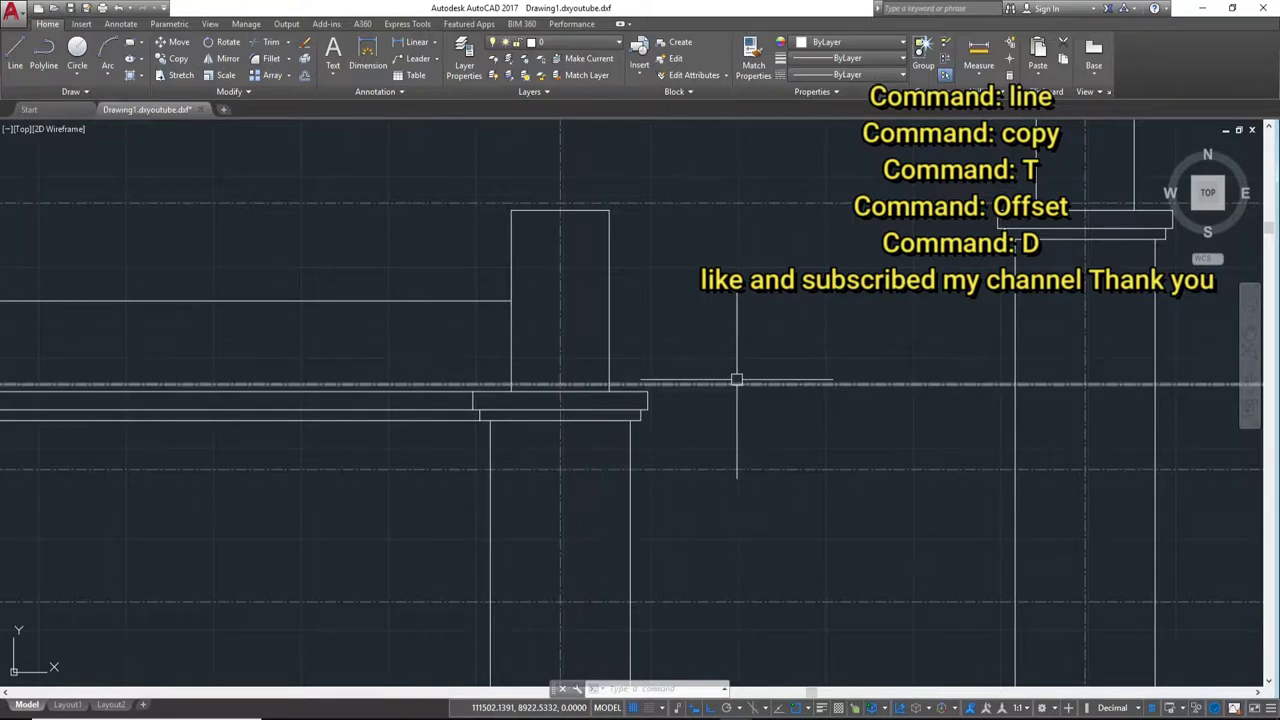
type("c")
key("Return")
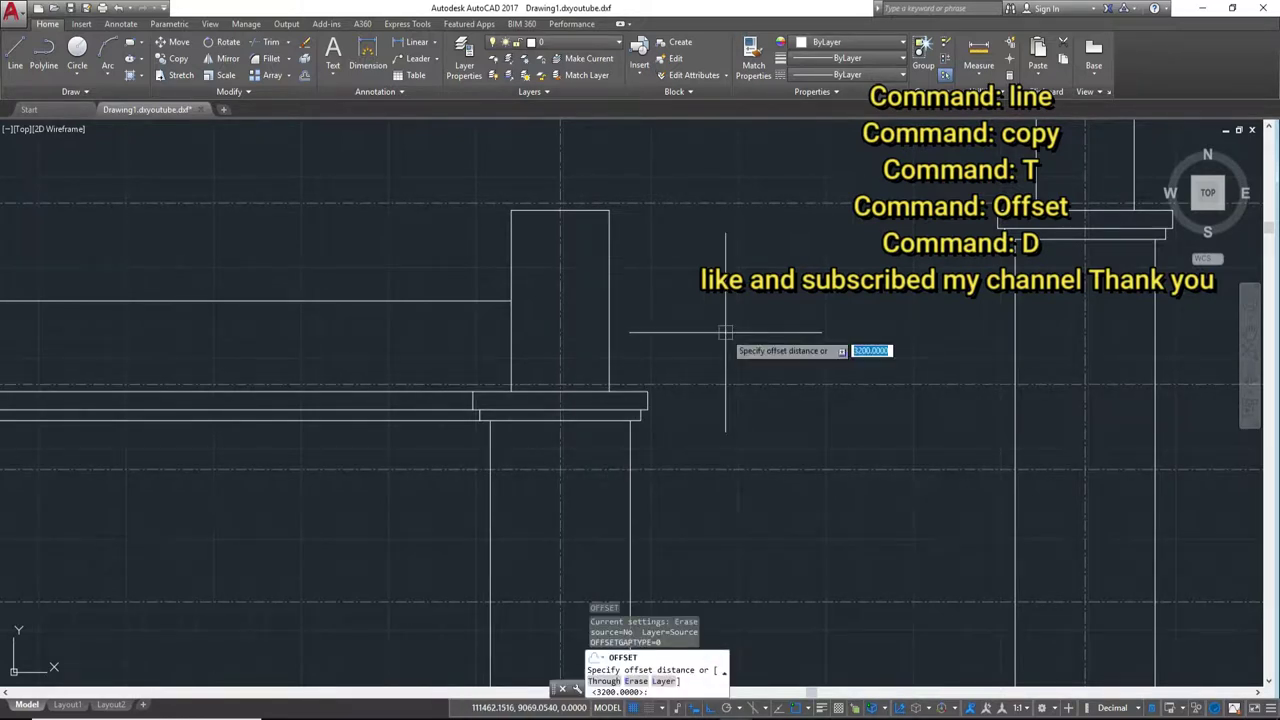
type("865")
key("Return")
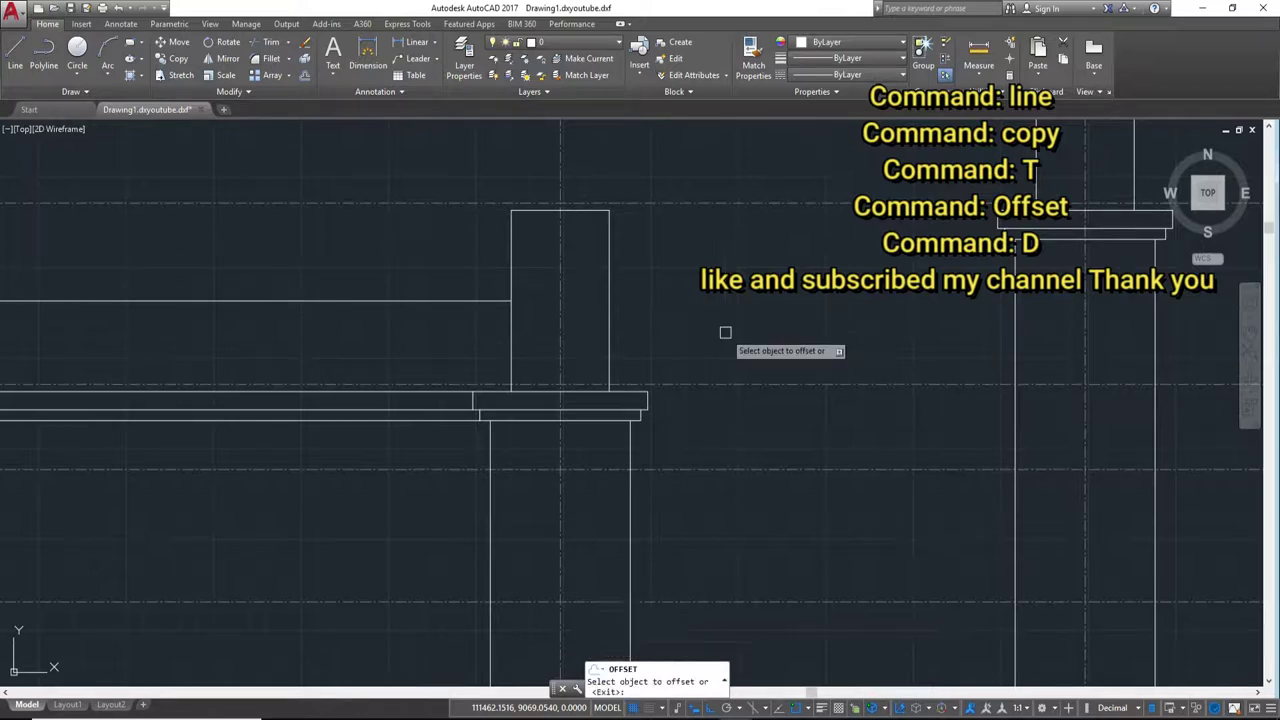
left_click(557, 342)
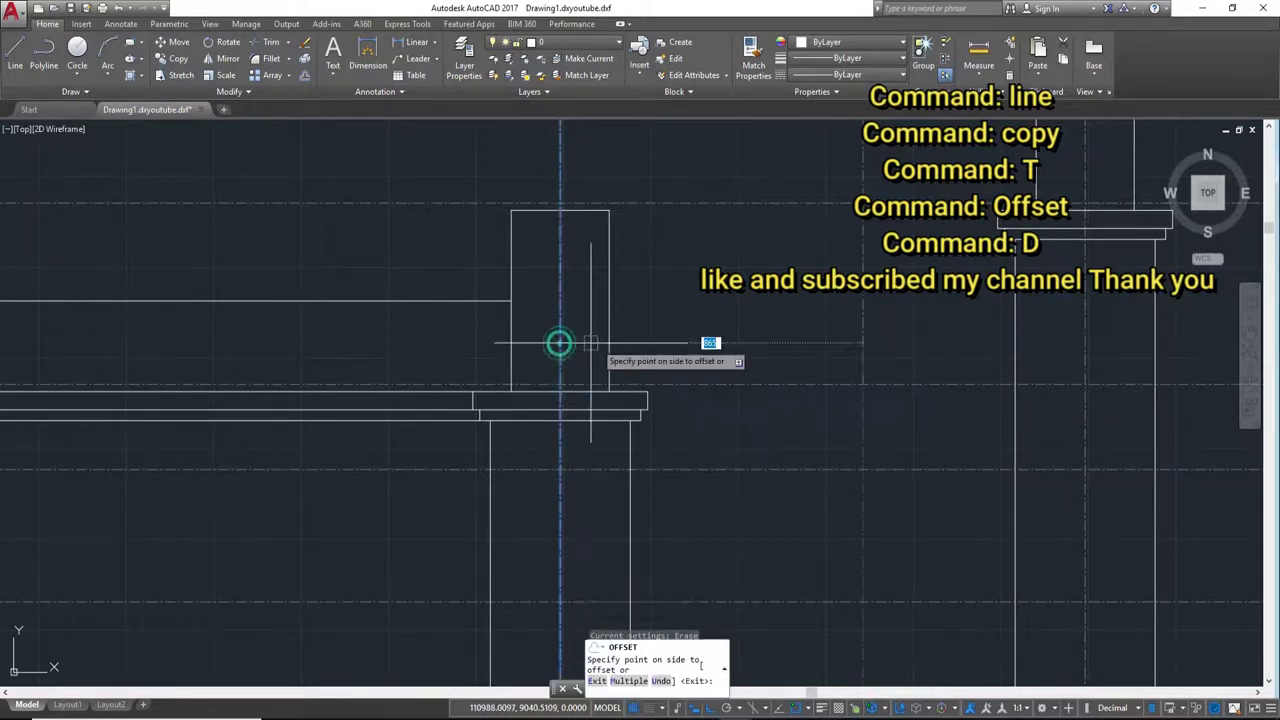
left_click(758, 350)
scroll(790, 368, "down", 1)
middle_click_drag(844, 377, 780, 458)
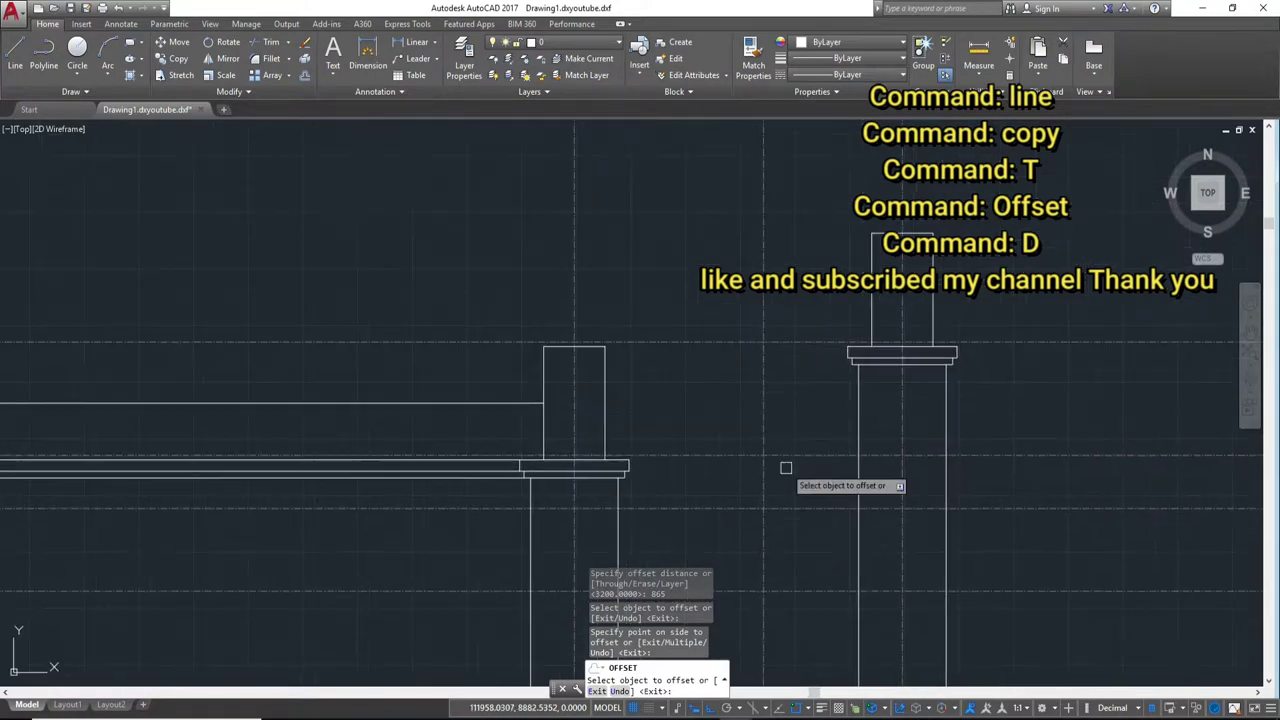
key("Escape")
type("ma")
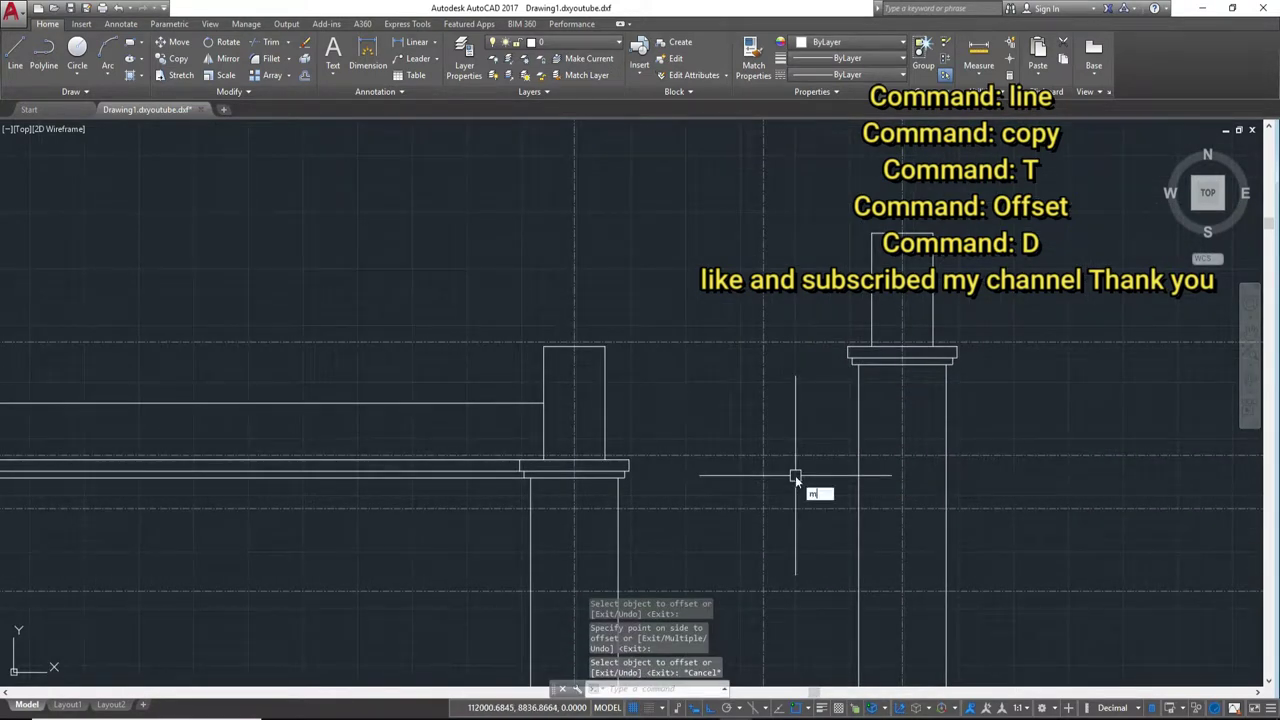
key("Return")
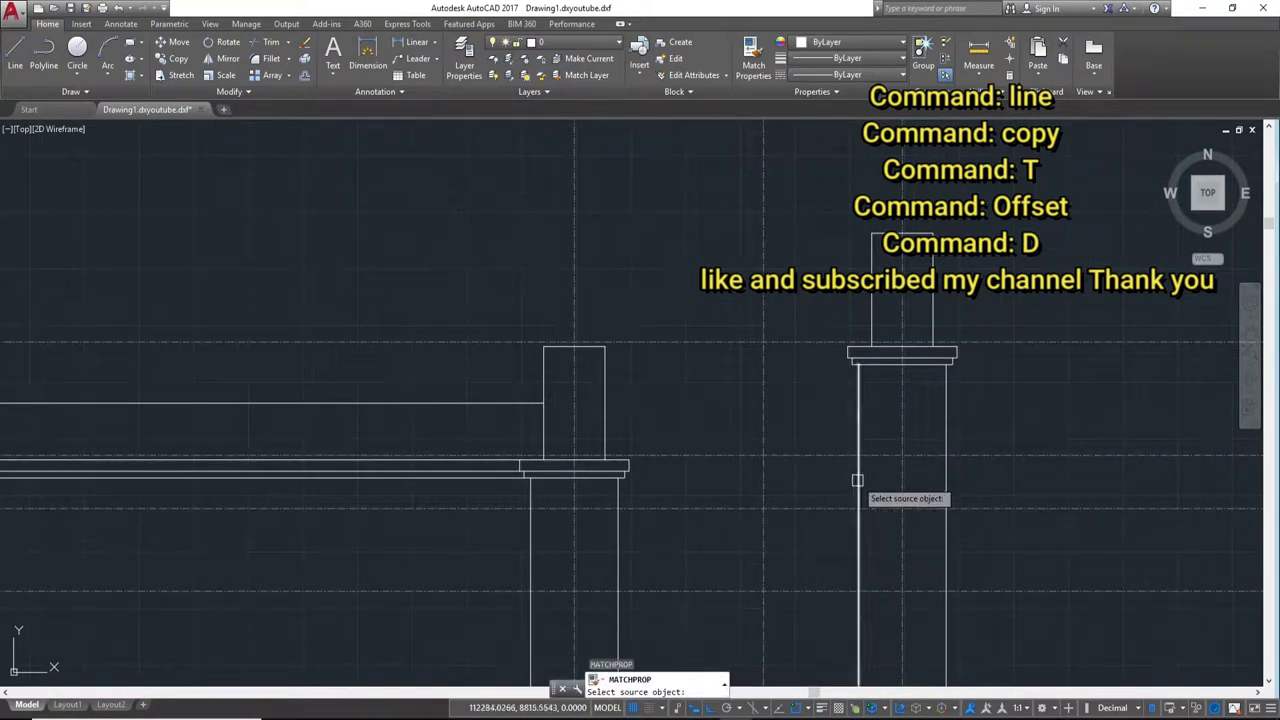
Step: Cancel the property matching and place a linear dimension between two points along the beam
left_click(857, 481)
key("Escape")
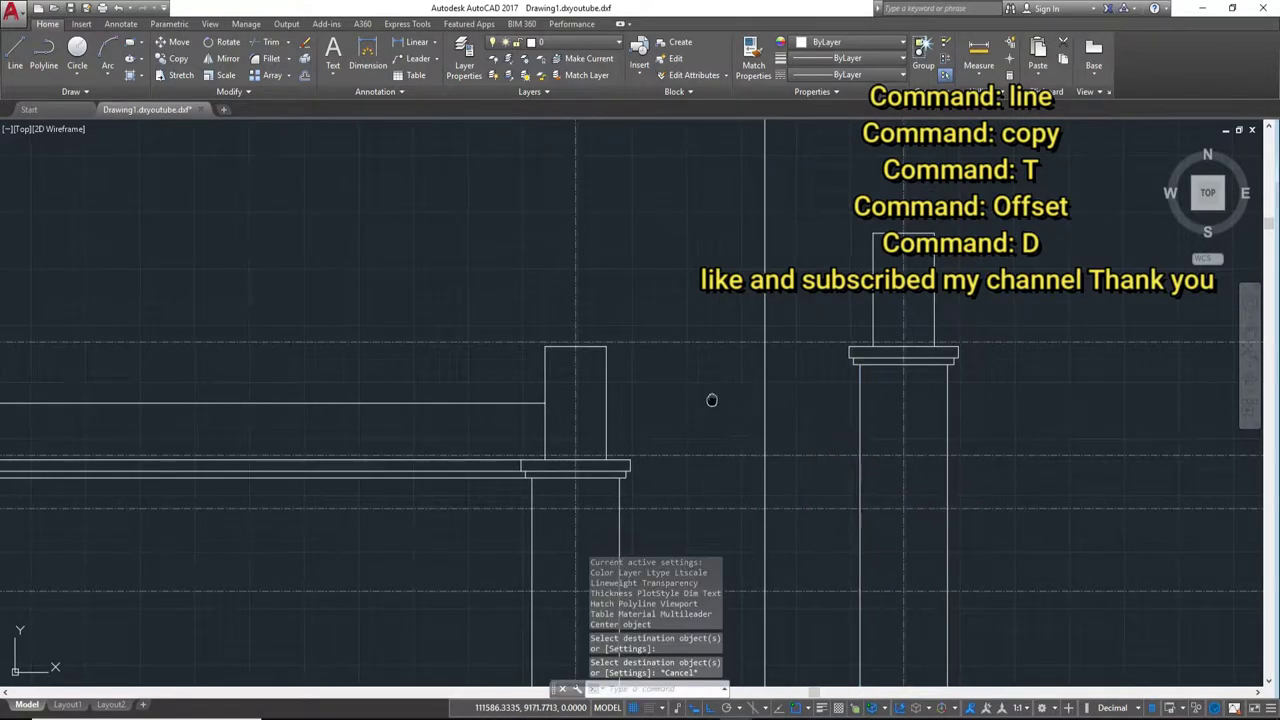
middle_click_drag(711, 400, 770, 417)
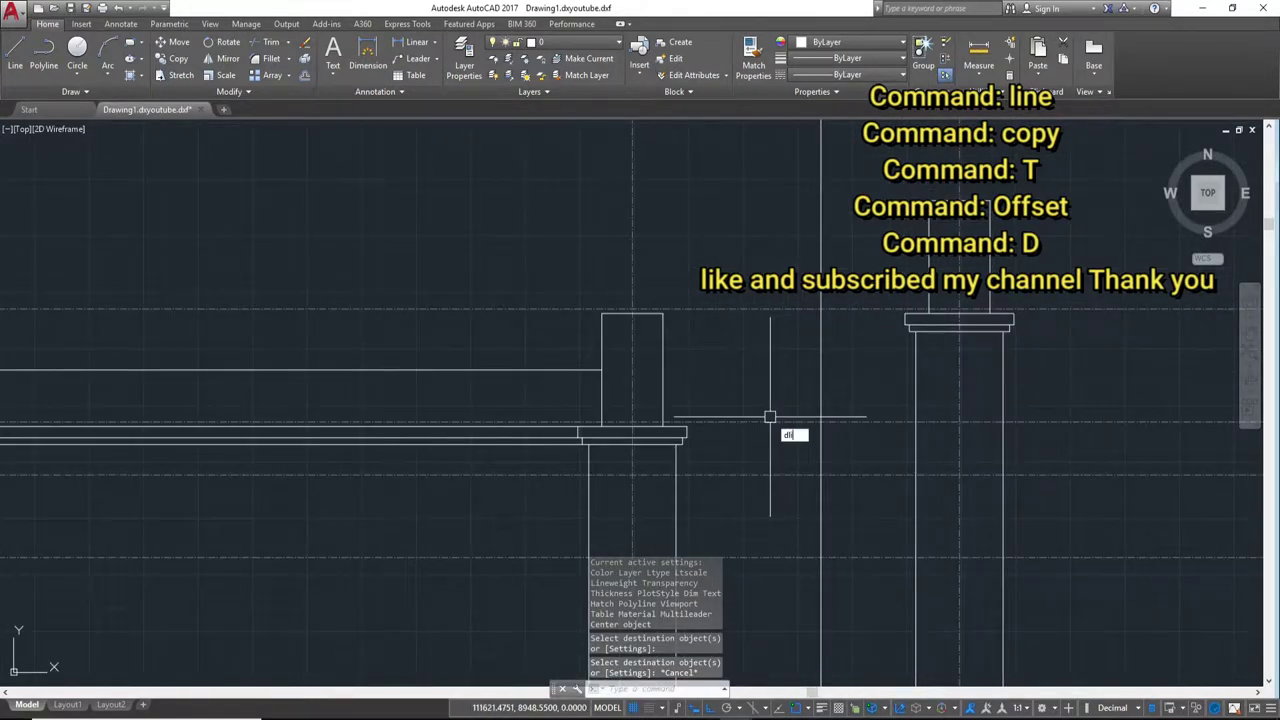
key("Return")
left_click(629, 474)
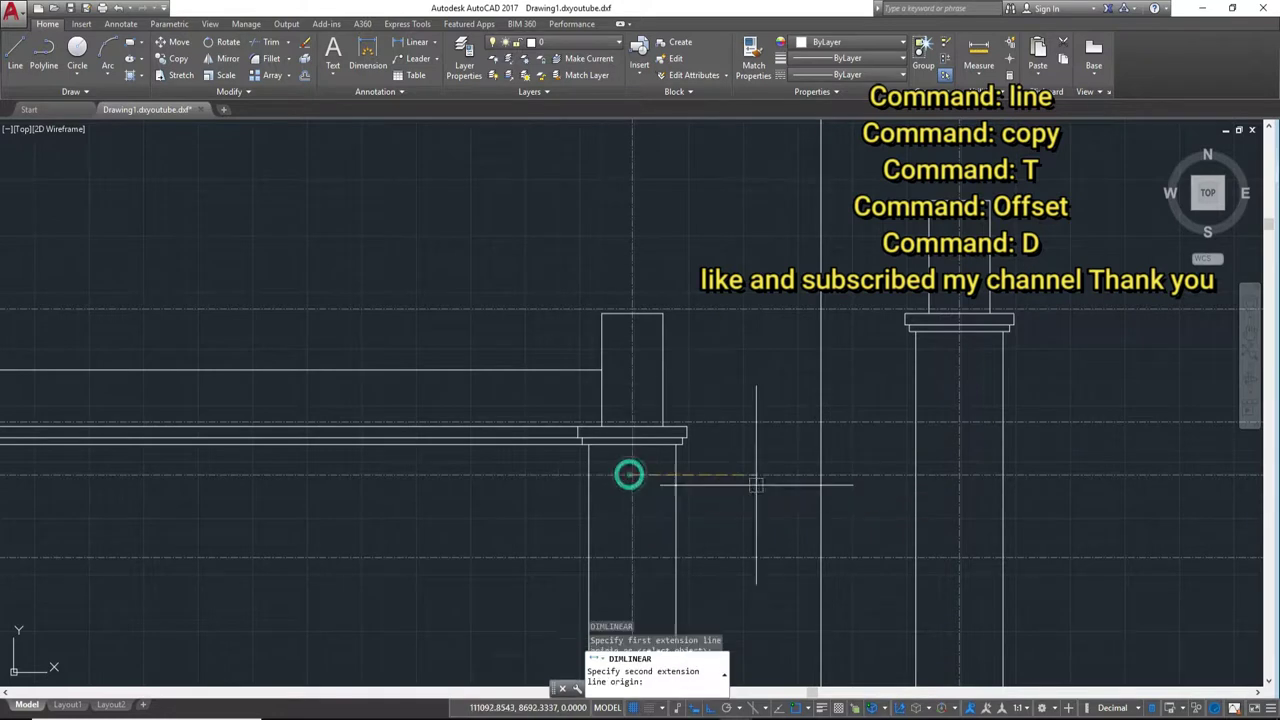
left_click(821, 474)
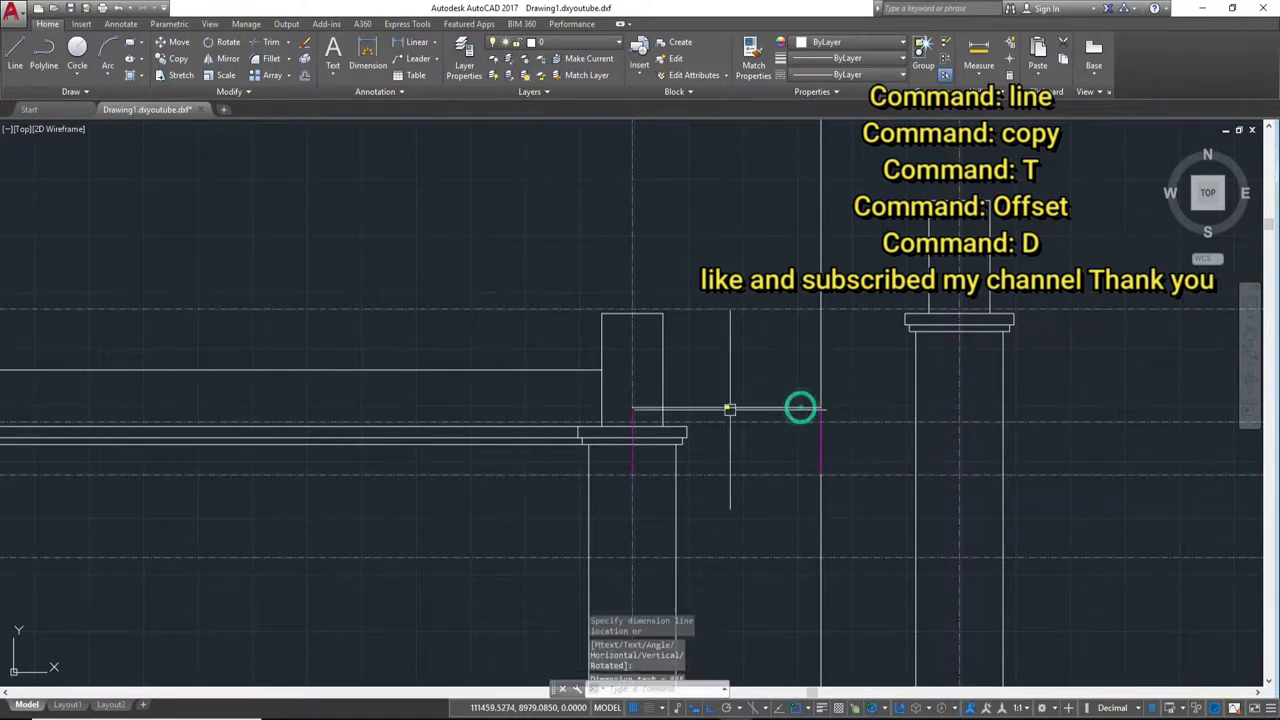
scroll(730, 408, "up", 3)
scroll(691, 440, "down", 5)
scroll(826, 443, "down", 3)
scroll(755, 483, "down", 4)
middle_click_drag(755, 483, 1000, 500)
scroll(586, 343, "up", 5)
middle_click_drag(499, 421, 707, 438)
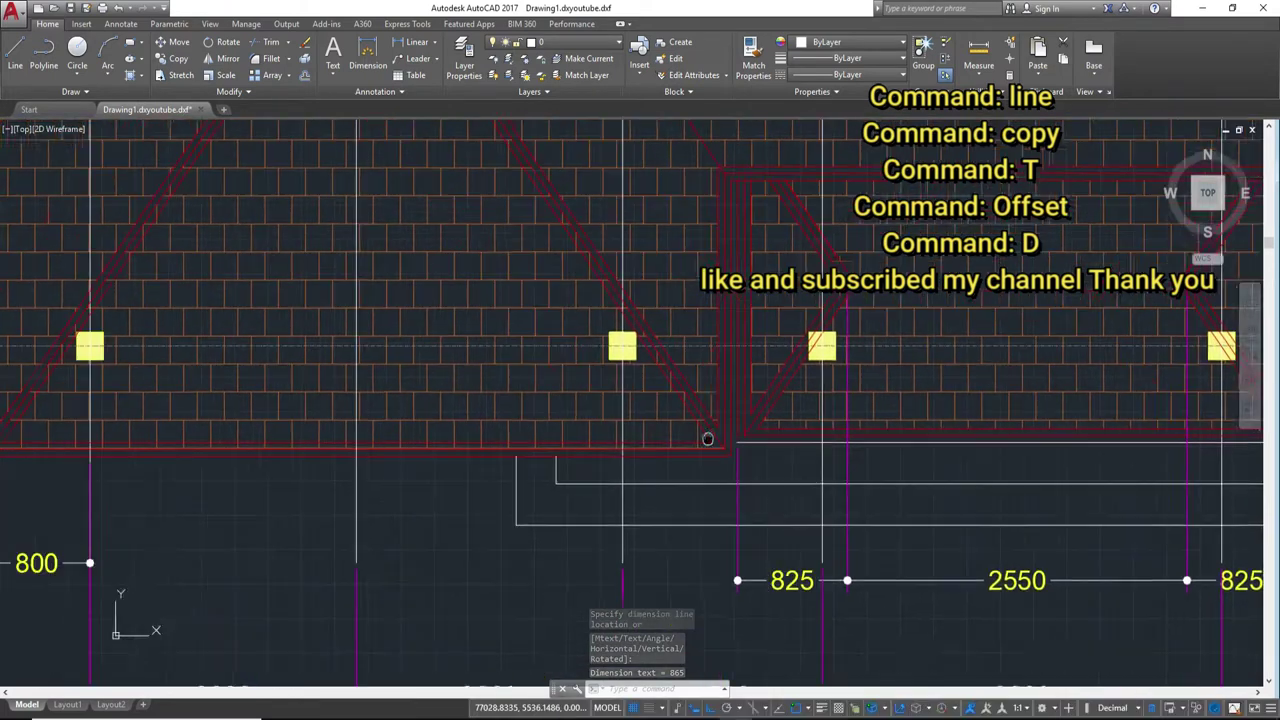
Step: Start another linear dimension from the wall corner, then cancel it unfinished
key("Escape")
key("Return")
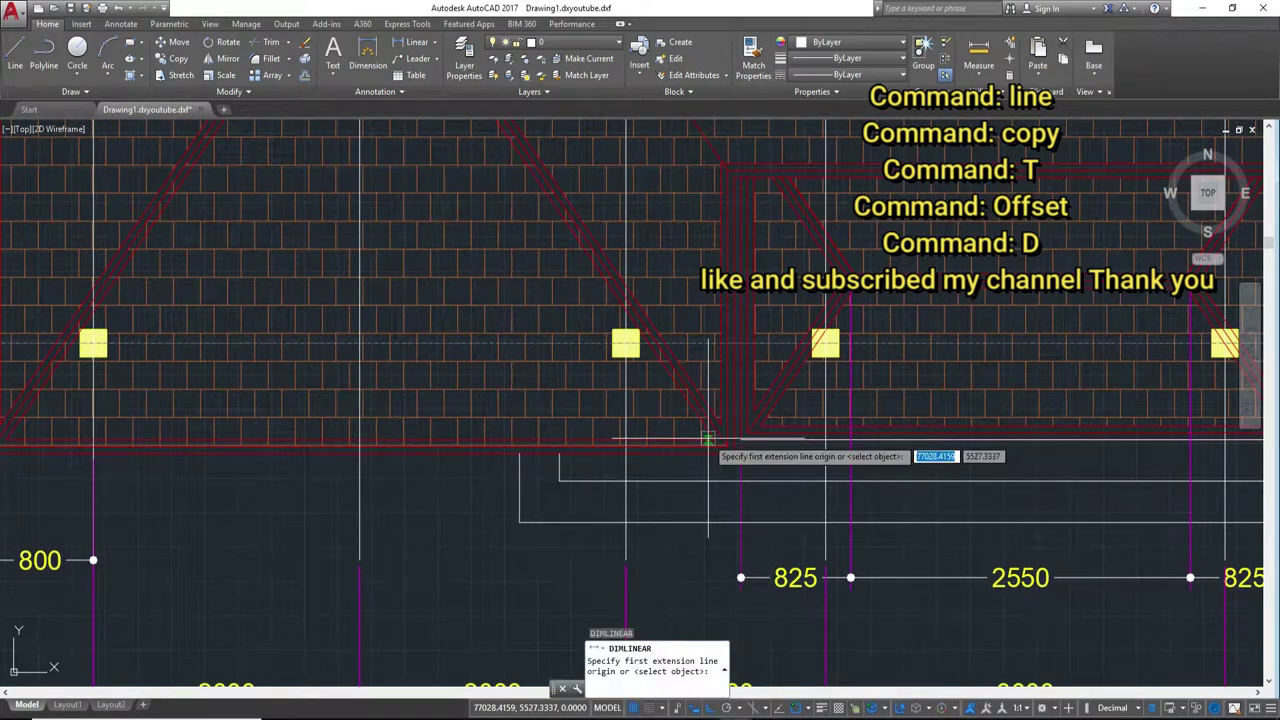
scroll(707, 438, "up", 5)
left_click(356, 434)
scroll(356, 434, "down", 5)
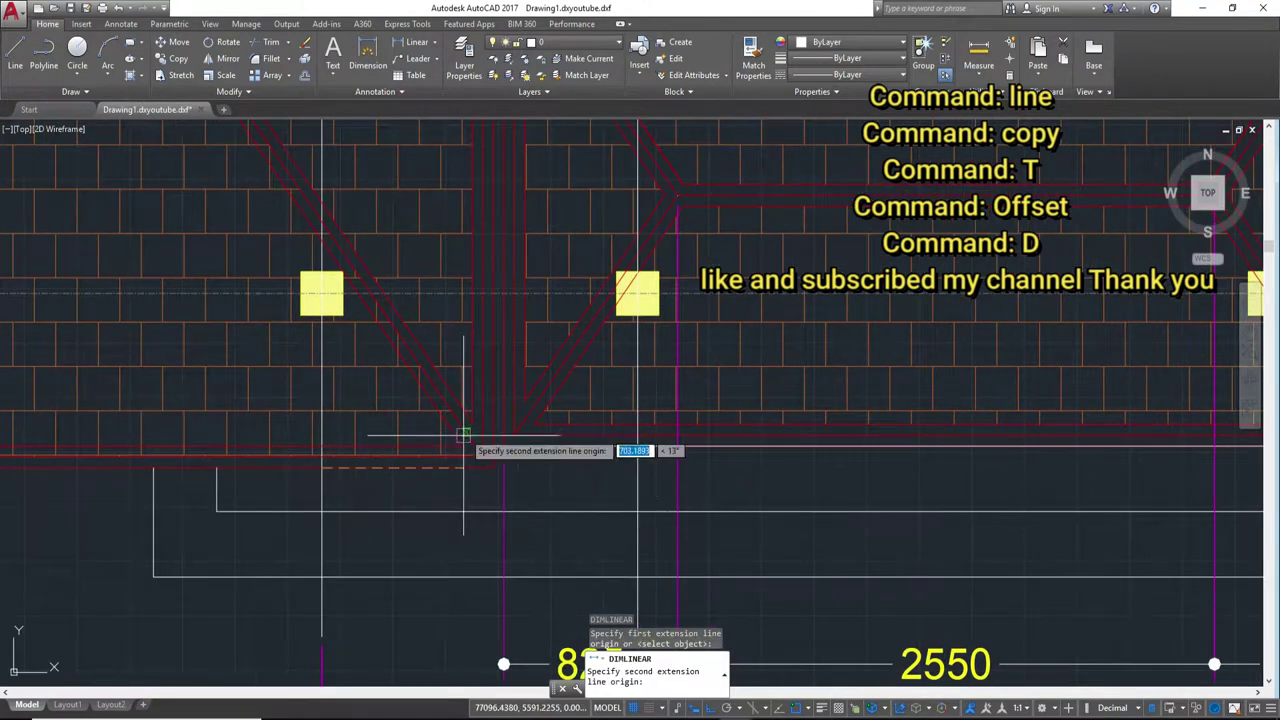
scroll(463, 435, "up", 4)
left_click(626, 441)
scroll(680, 371, "down", 3)
scroll(614, 400, "down", 2)
scroll(629, 357, "up", 3)
scroll(531, 360, "up", 2)
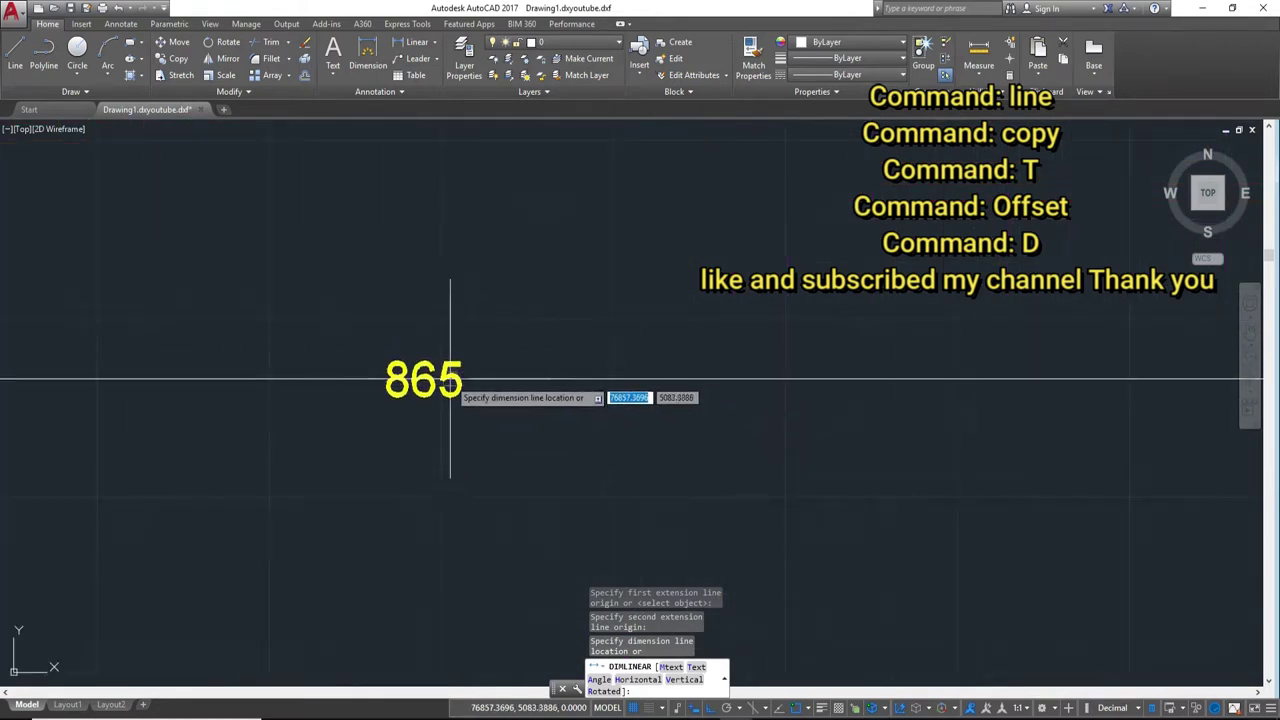
scroll(510, 368, "down", 6)
scroll(540, 362, "down", 3)
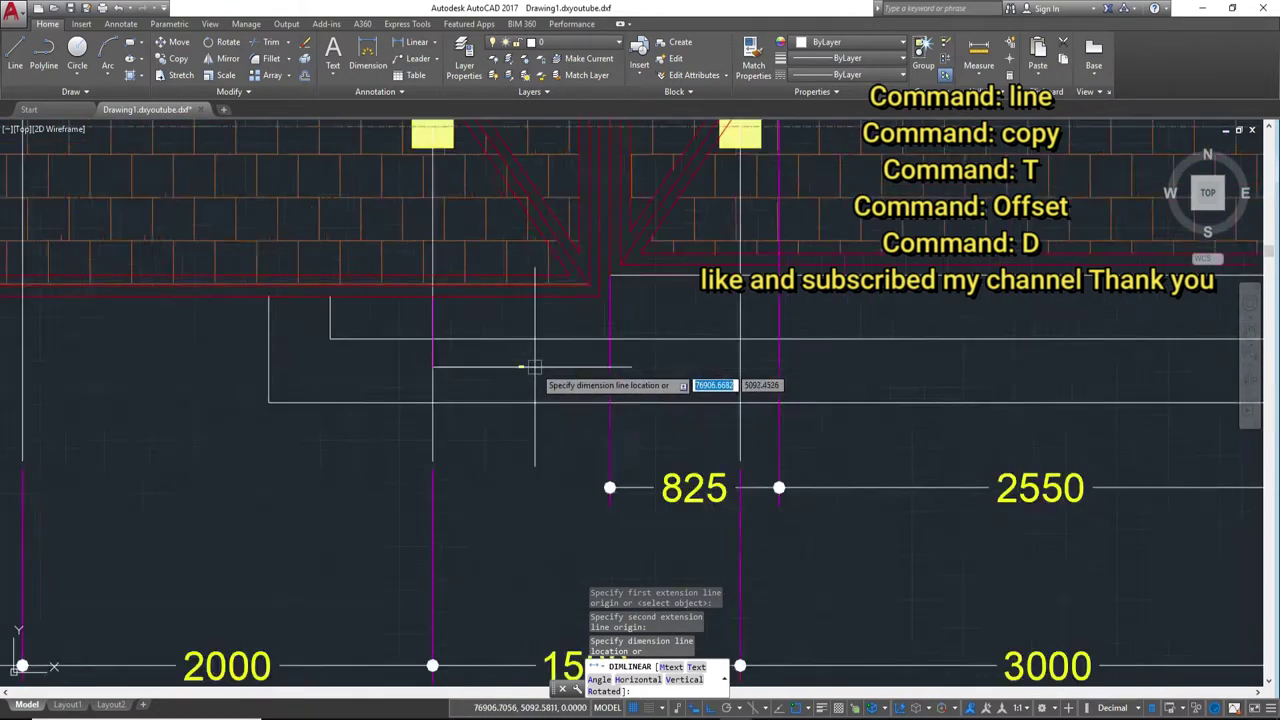
scroll(543, 363, "down", 3)
key("Escape")
Step: Select the stray 865 dimension in the column and beam detail and erase it
scroll(620, 395, "down", 3)
scroll(696, 425, "down", 2)
middle_click_drag(696, 425, 340, 420)
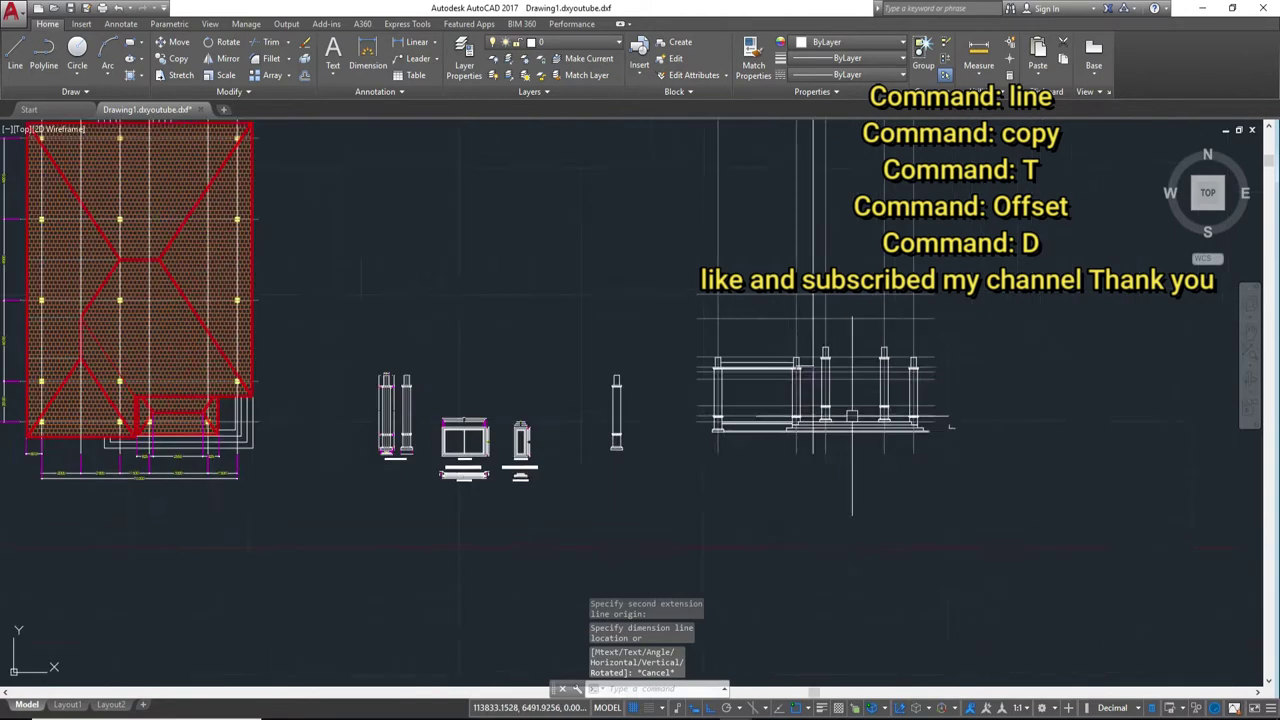
scroll(943, 366, "up", 3)
scroll(657, 420, "up", 3)
scroll(544, 358, "up", 2)
scroll(544, 358, "up", 4)
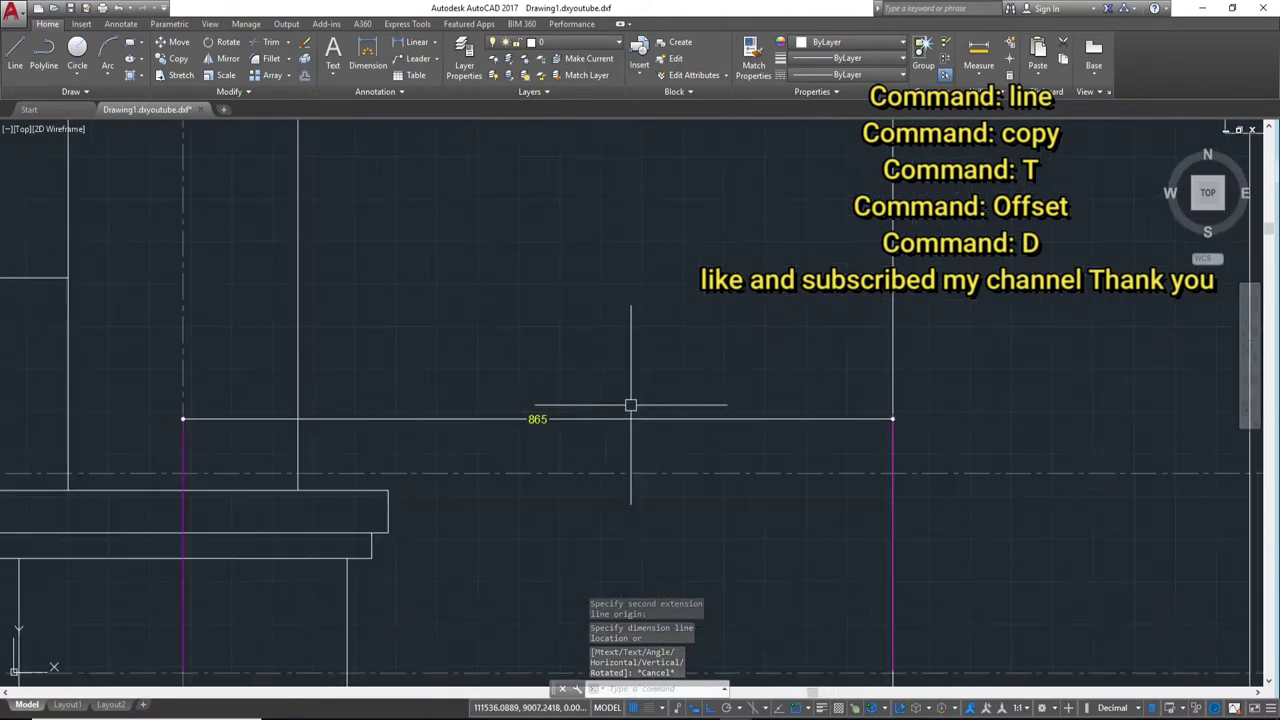
left_click(565, 418)
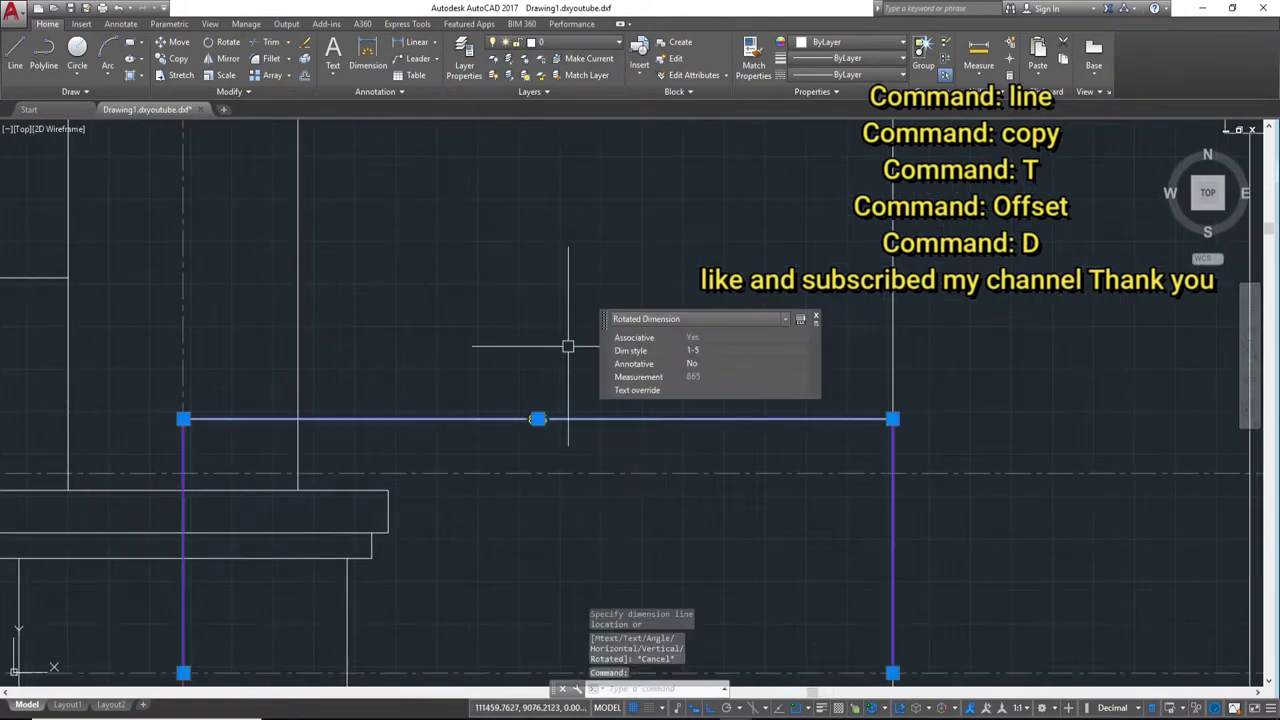
key("Return")
scroll(607, 376, "down", 2)
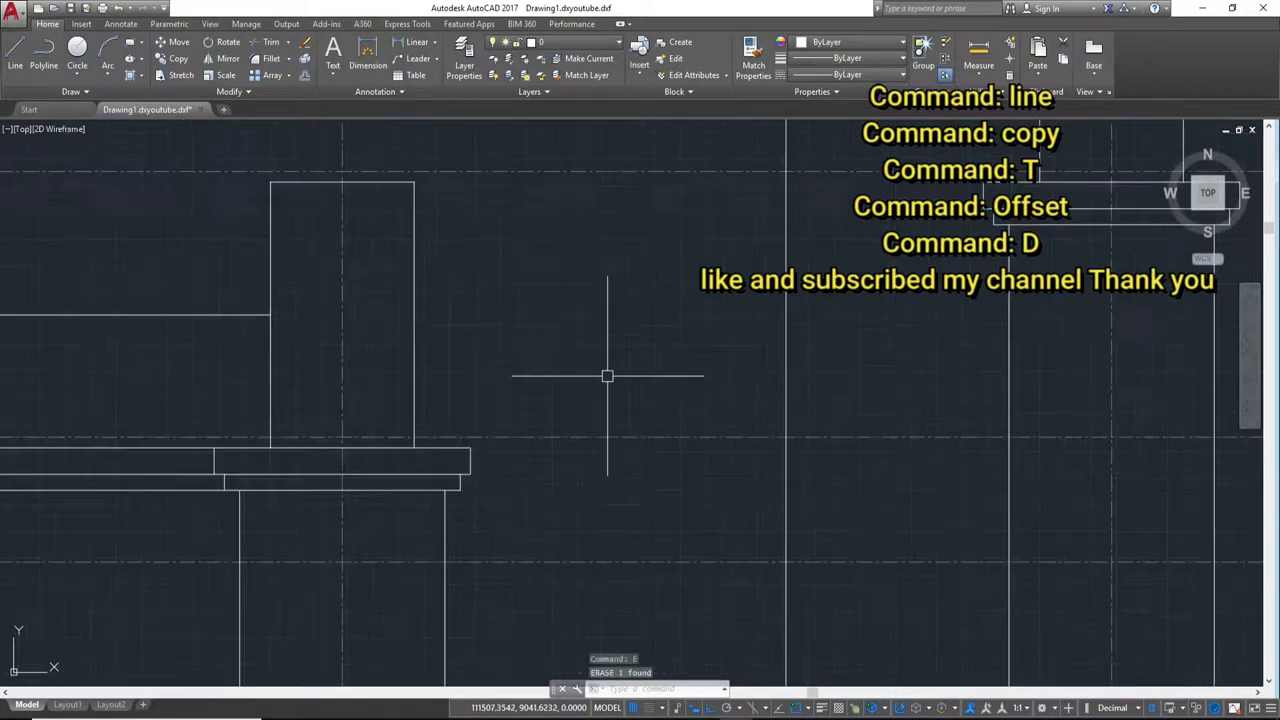
Step: Draw the beam's top edge line from its corner rightward
key("Return")
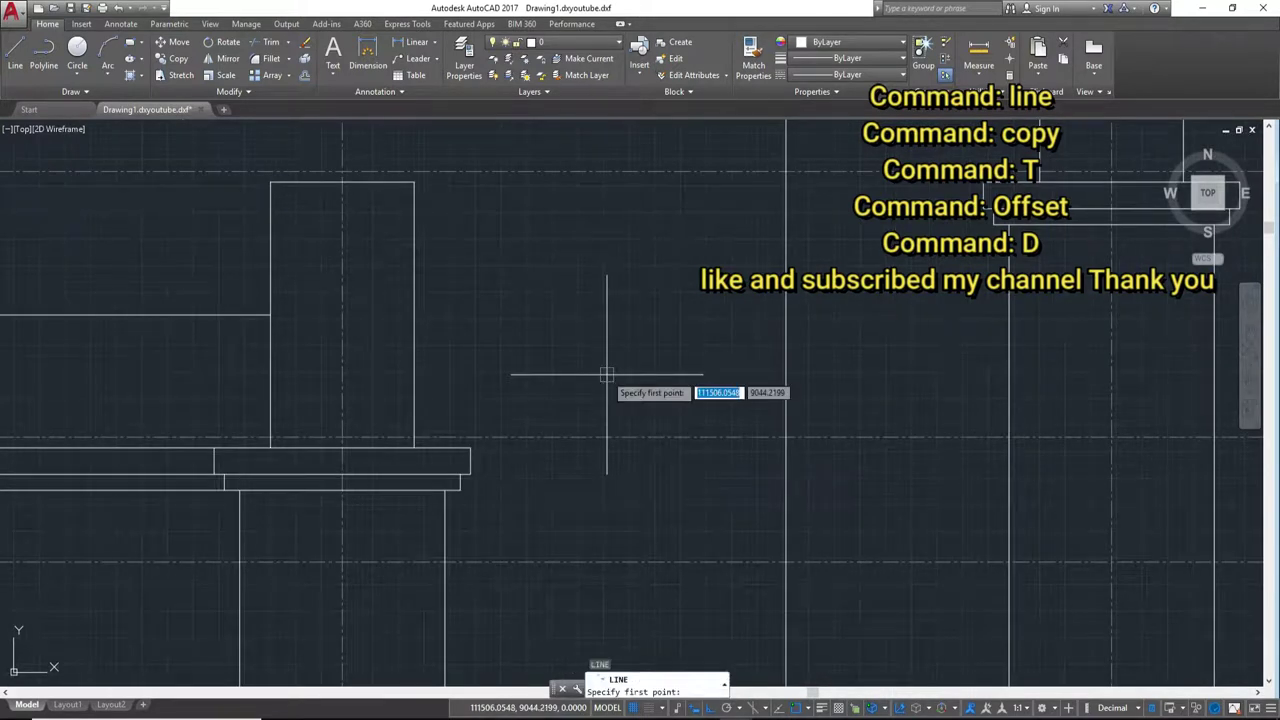
scroll(526, 482, "up", 6)
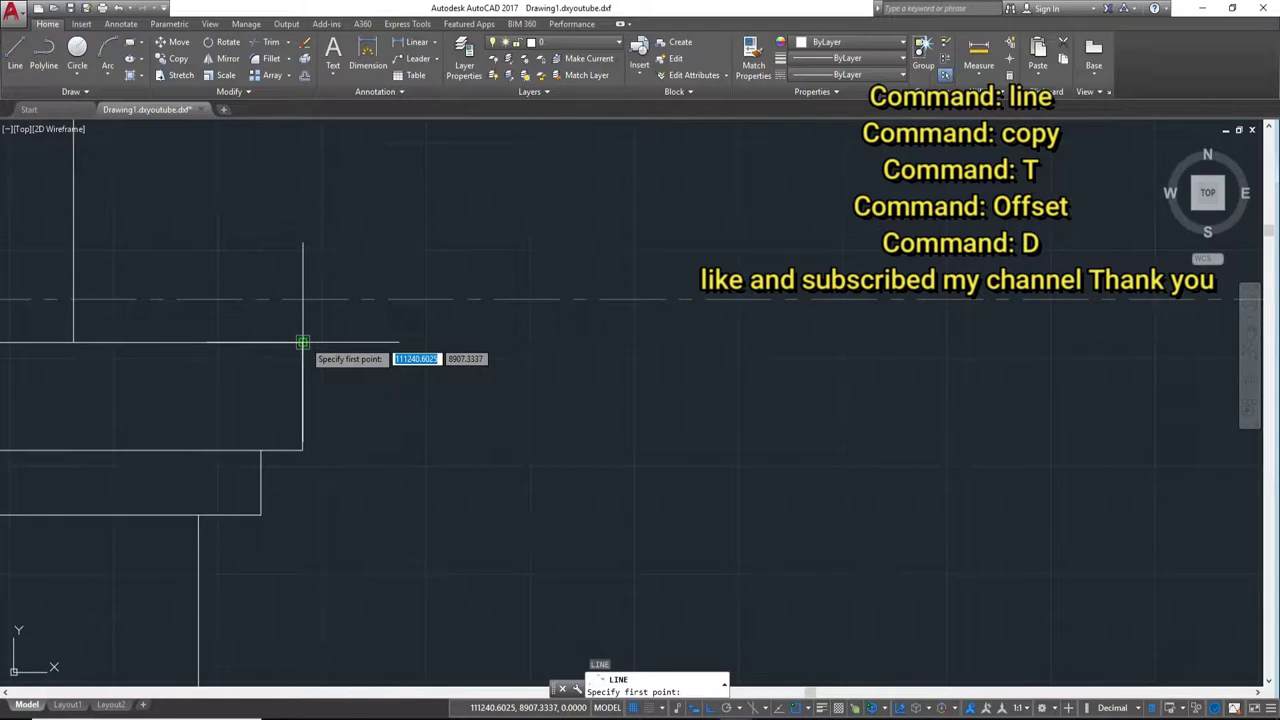
left_click(302, 343)
middle_click_drag(857, 346, 217, 346)
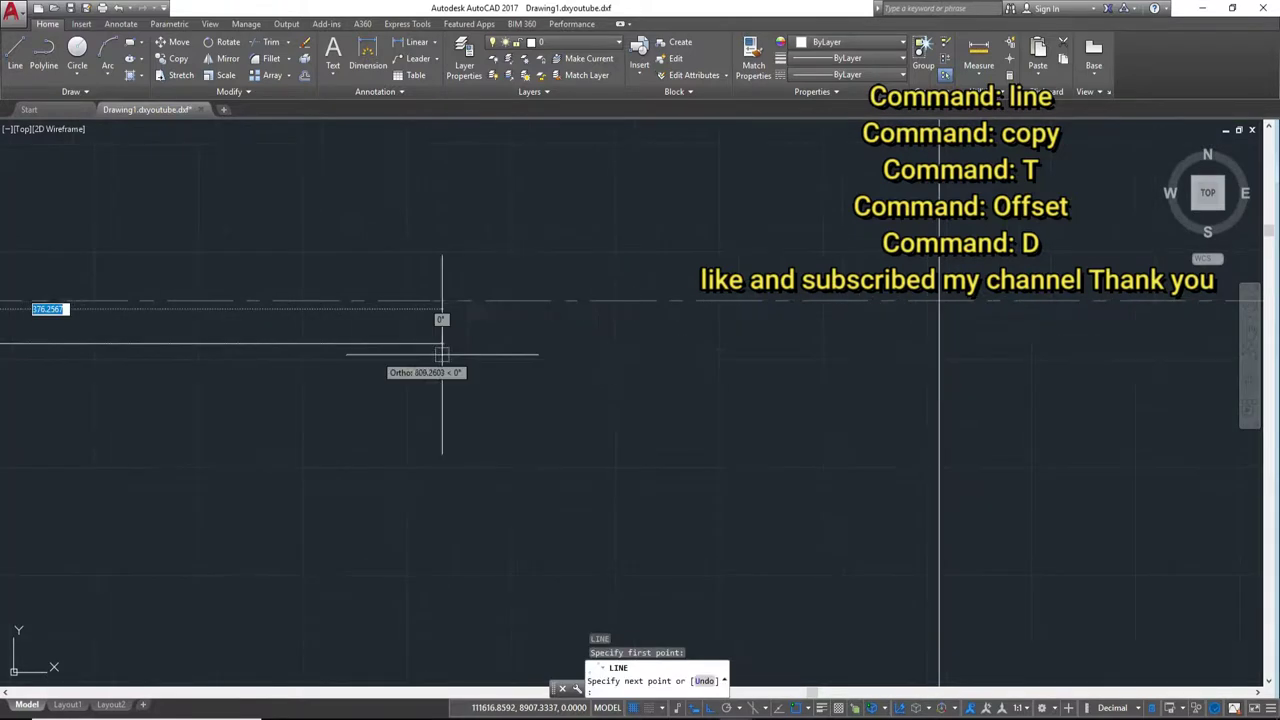
left_click(938, 343)
key("Escape")
scroll(566, 434, "down", 2)
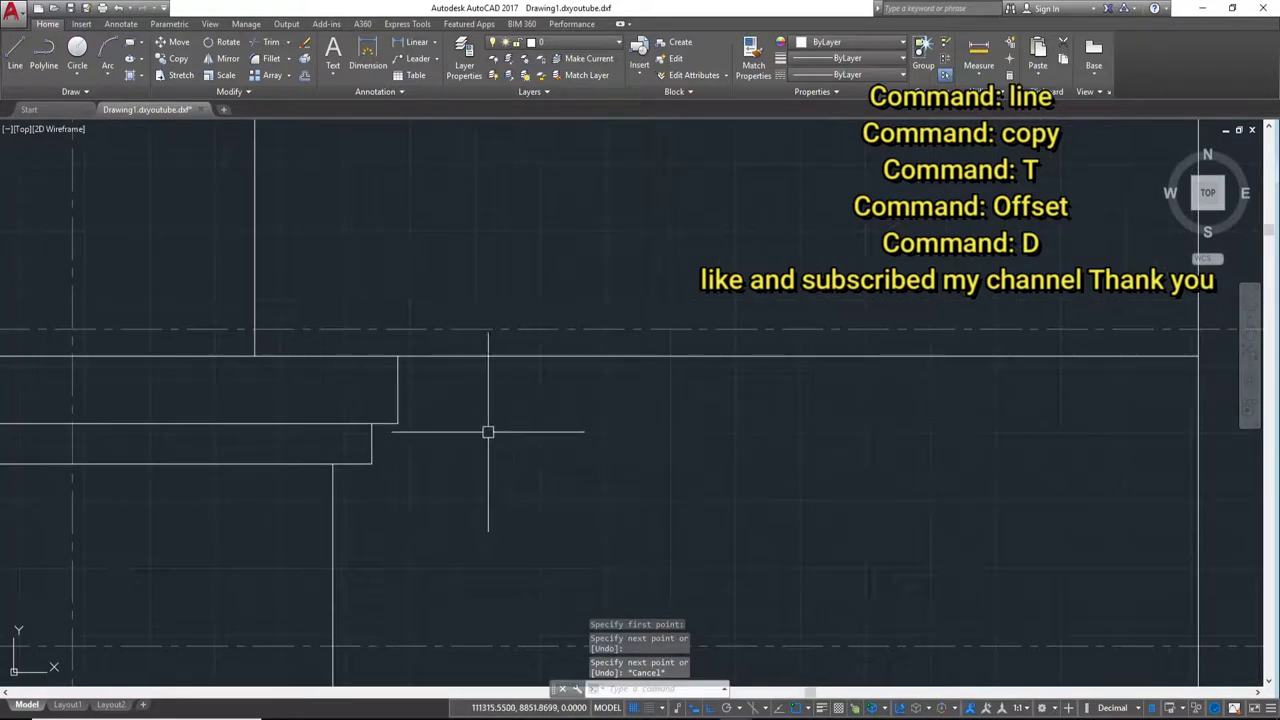
type("L")
Step: Draw the two lower beam edge lines across to the vertical line on the right
key("Return")
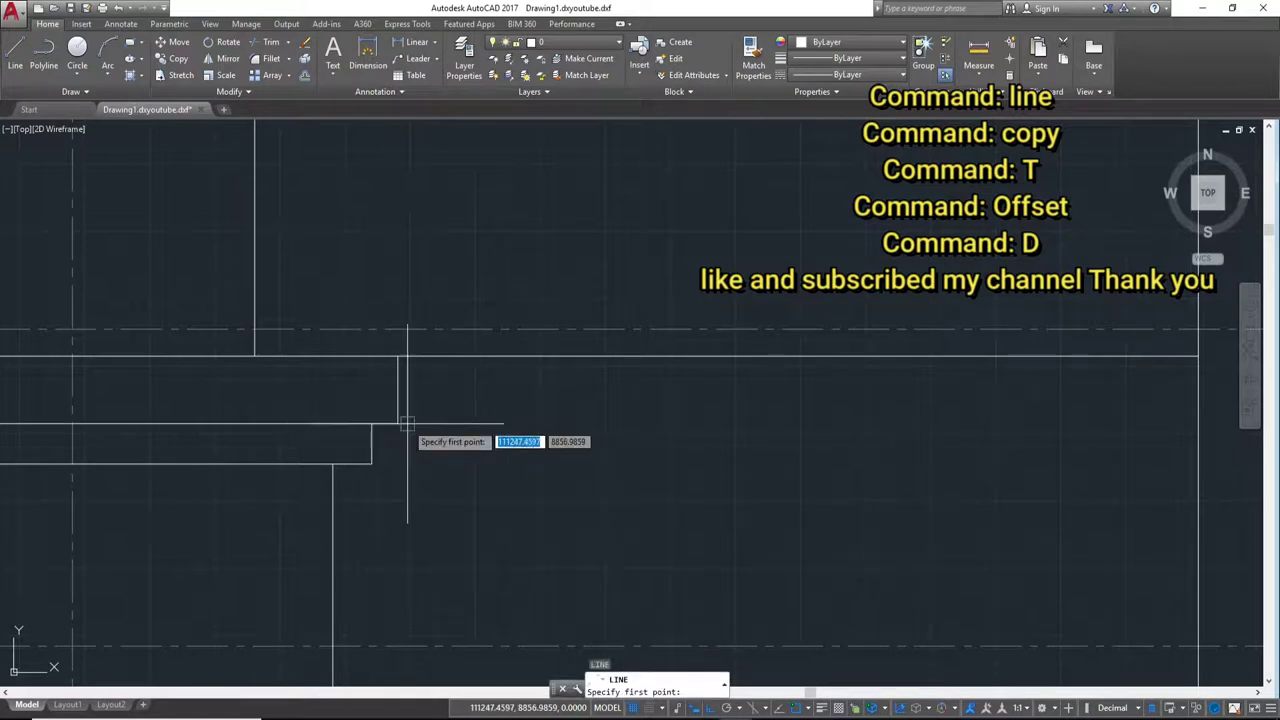
left_click(398, 424)
scroll(660, 433, "up", 2)
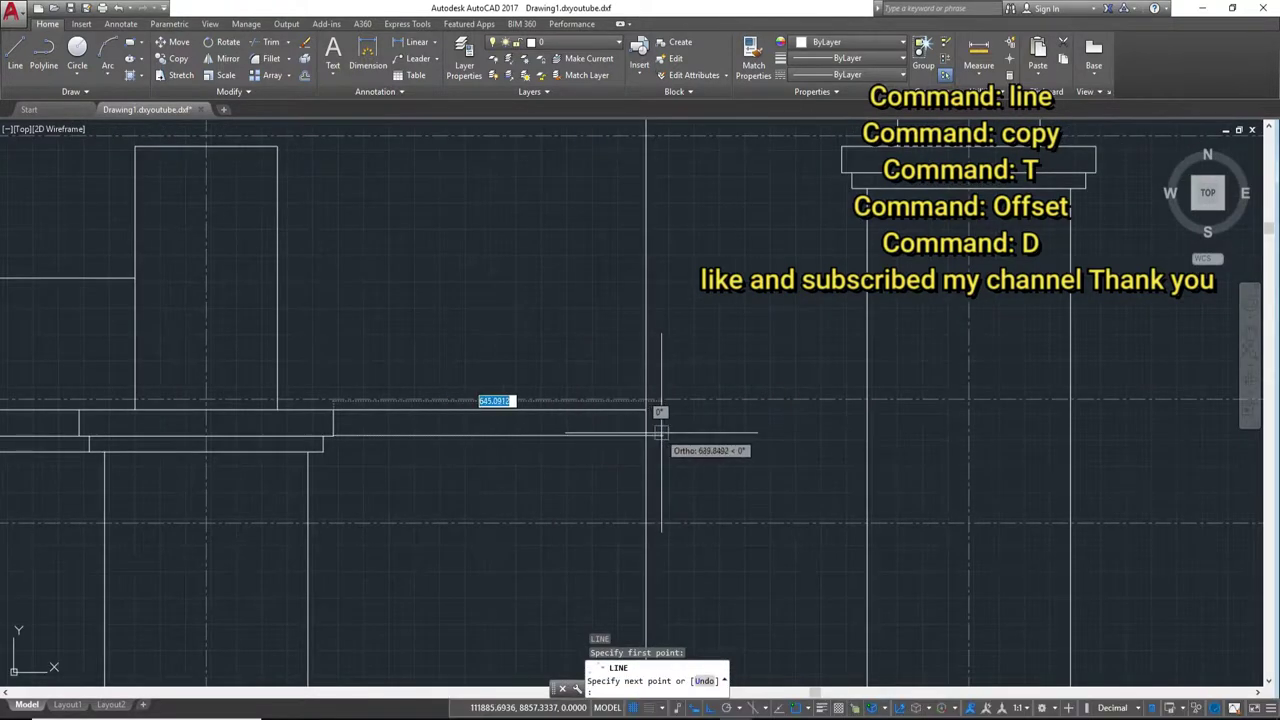
left_click(645, 435)
key("Escape")
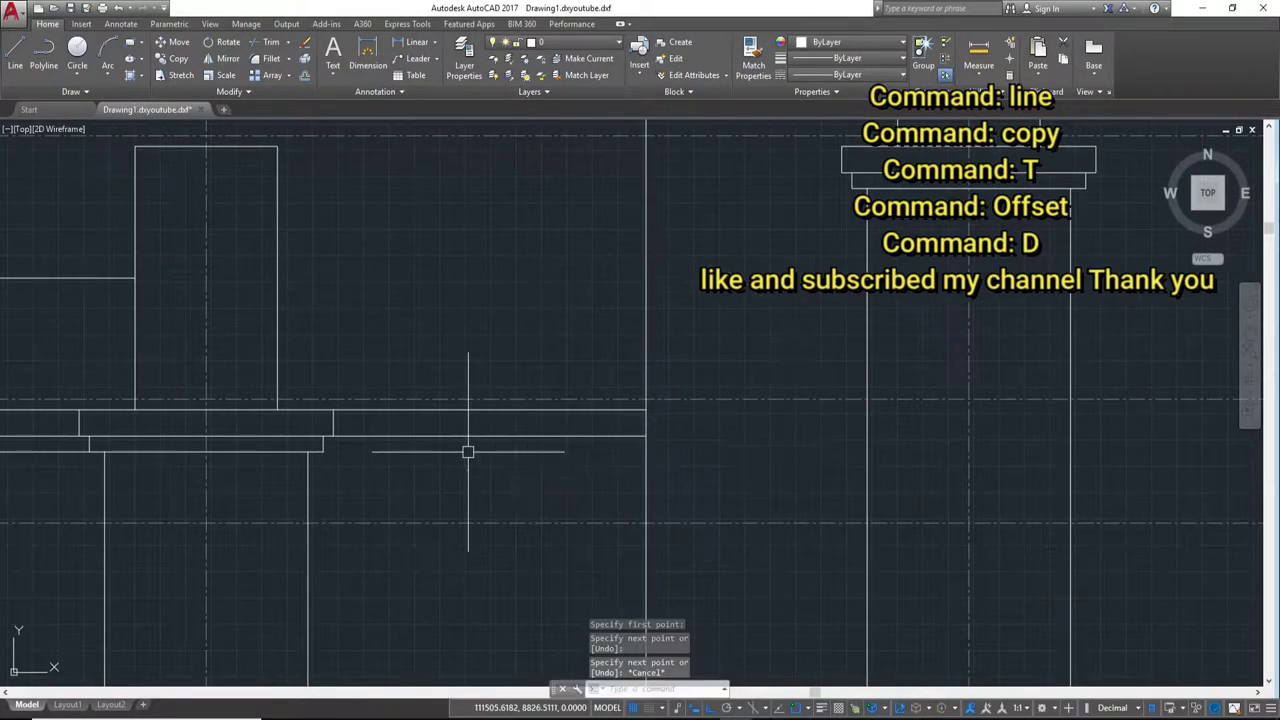
key("Return")
left_click(323, 450)
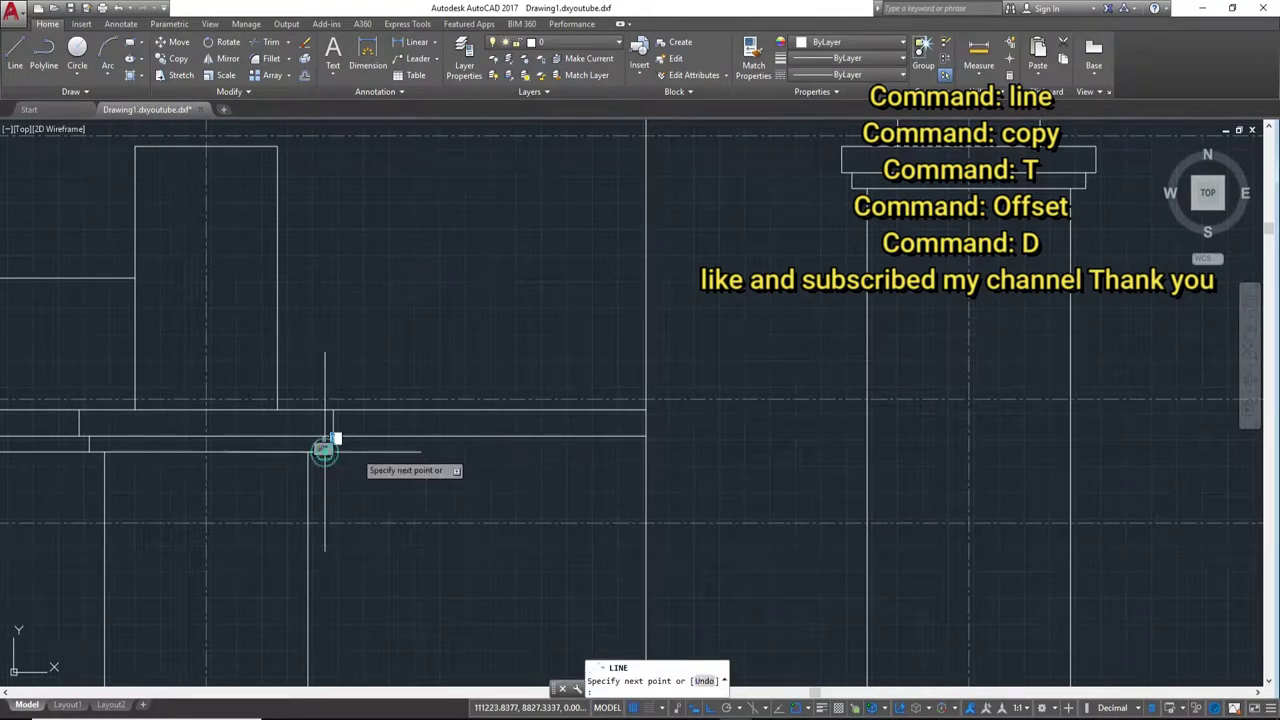
left_click(645, 450)
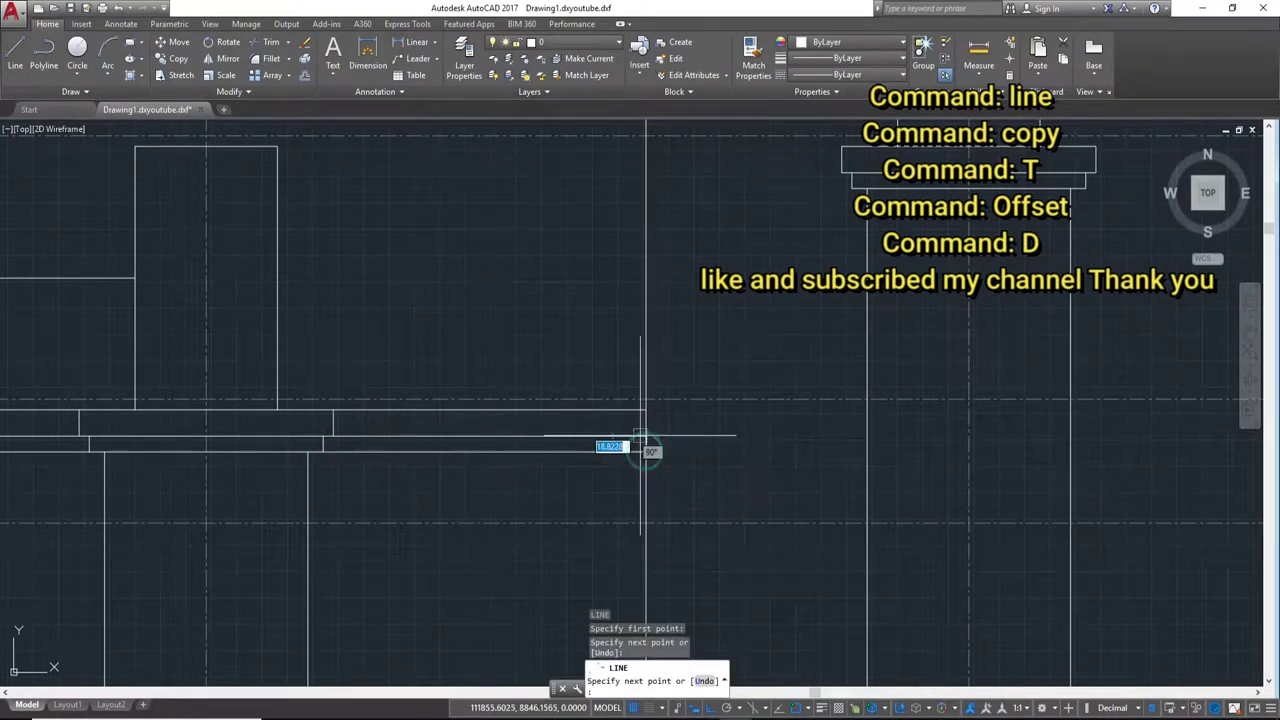
key("Escape")
scroll(721, 321, "down", 2)
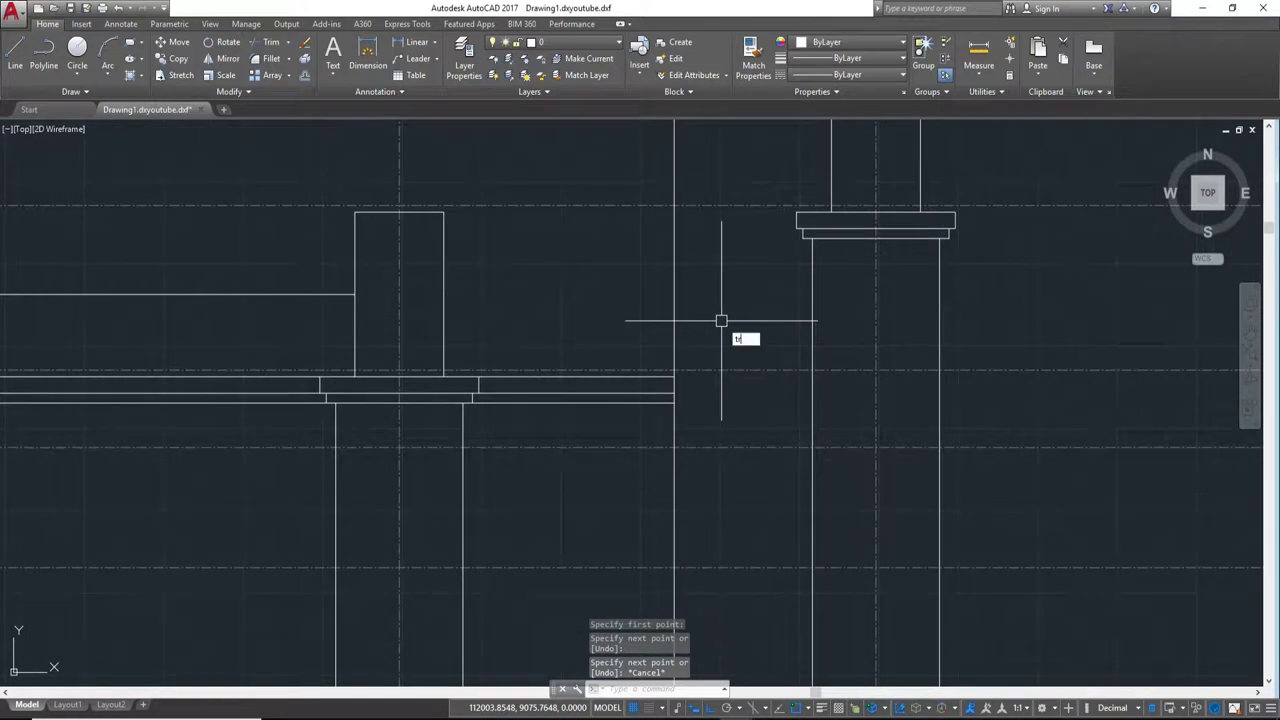
Step: Trim the vertical line beyond the upper and lower beam lines, using them as cutting edges
key("Return")
scroll(720, 320, "up", 3)
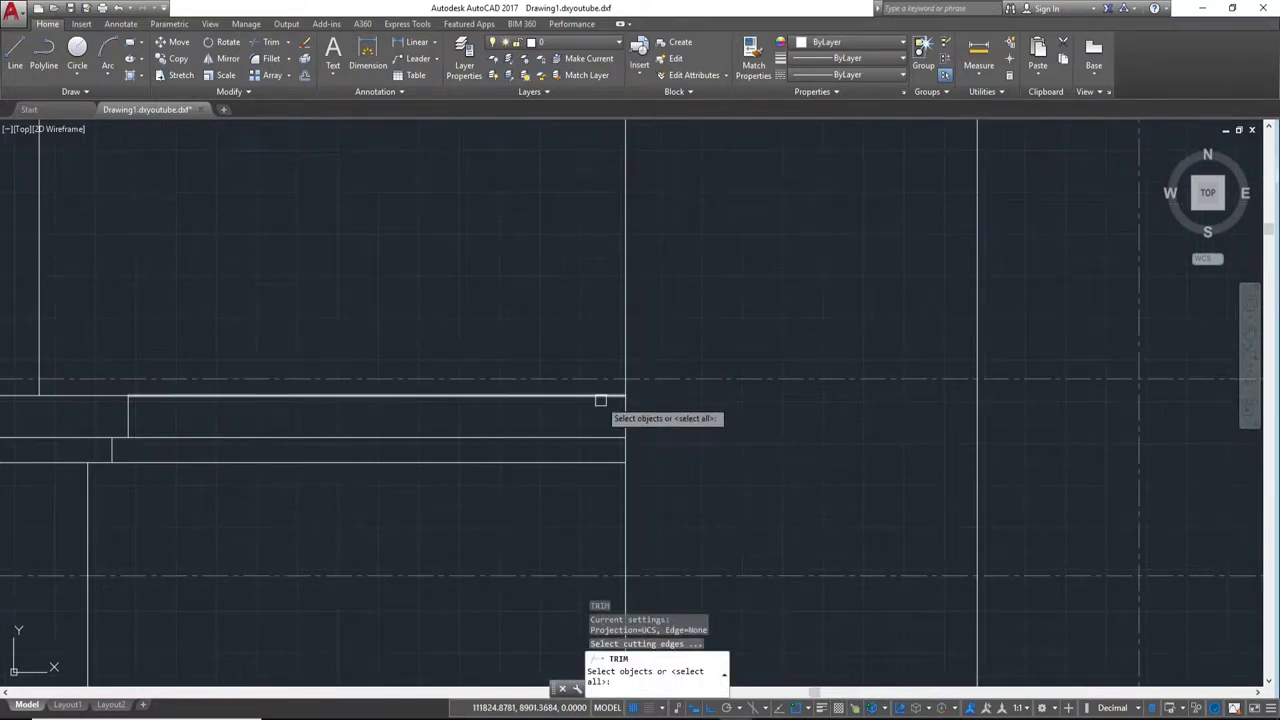
left_click(600, 398)
left_click(589, 463)
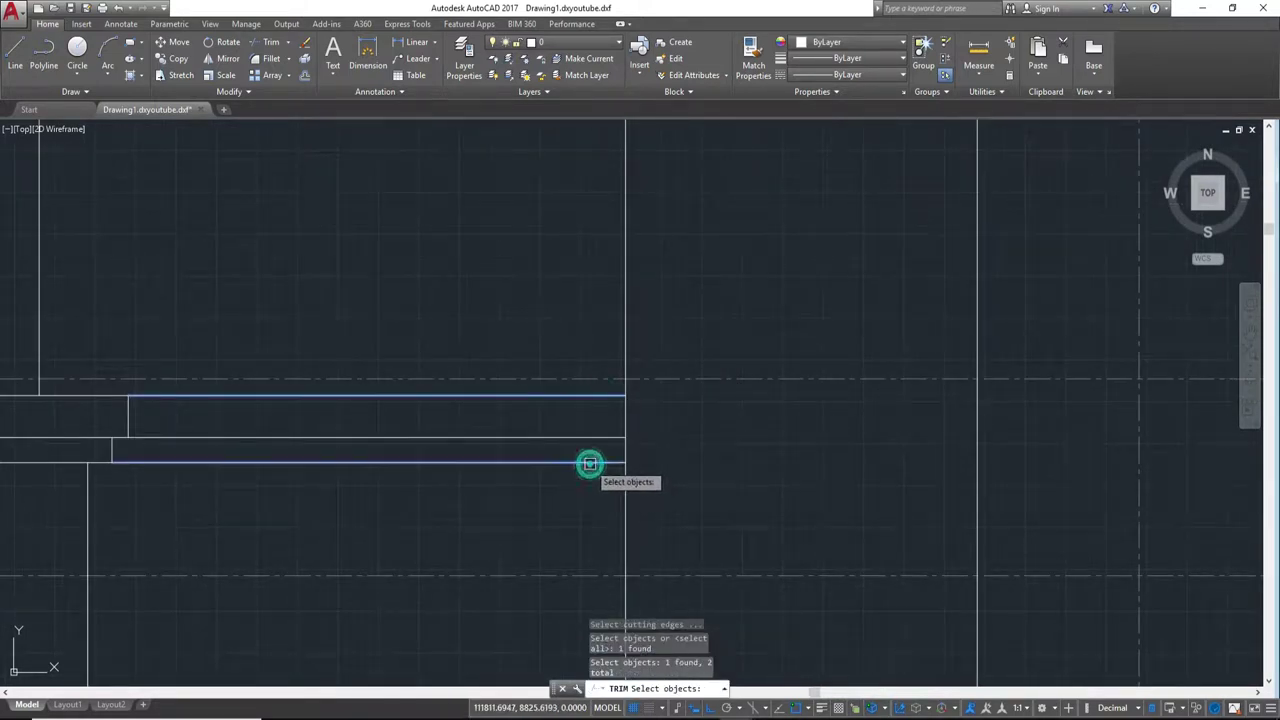
key("Return")
left_click(714, 302)
left_click(554, 255)
scroll(634, 491, "down", 3)
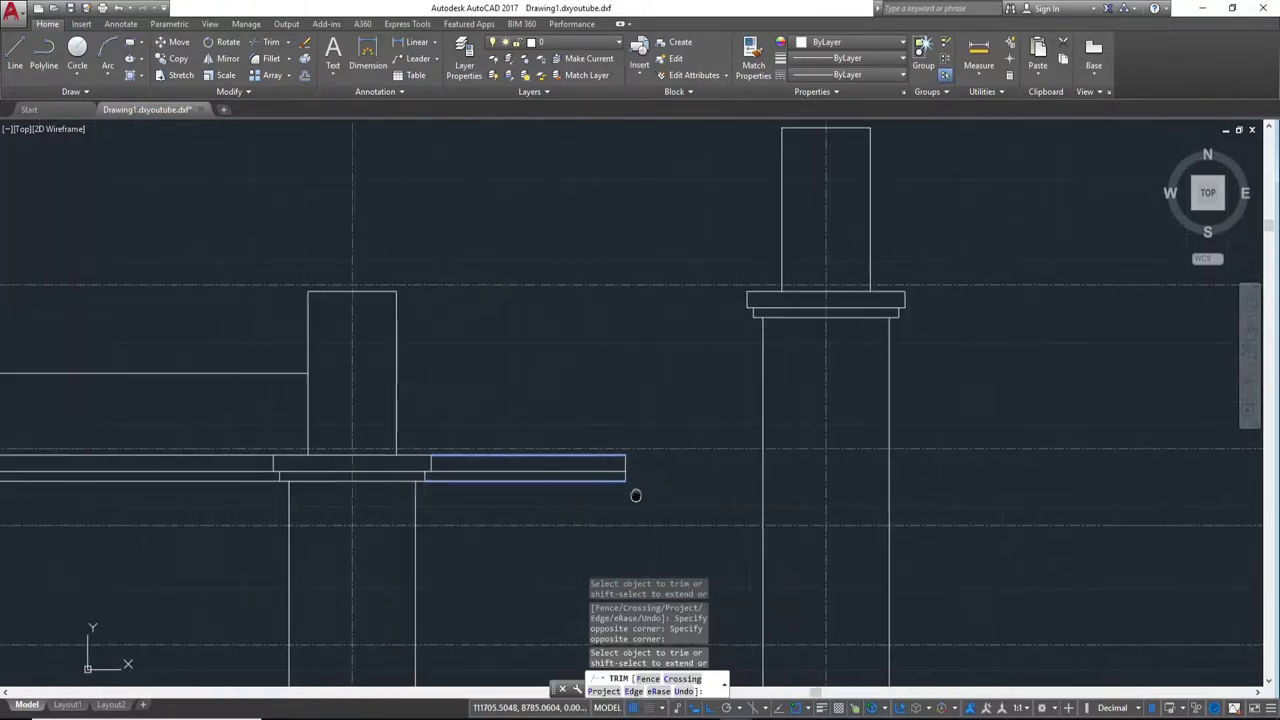
key("Escape")
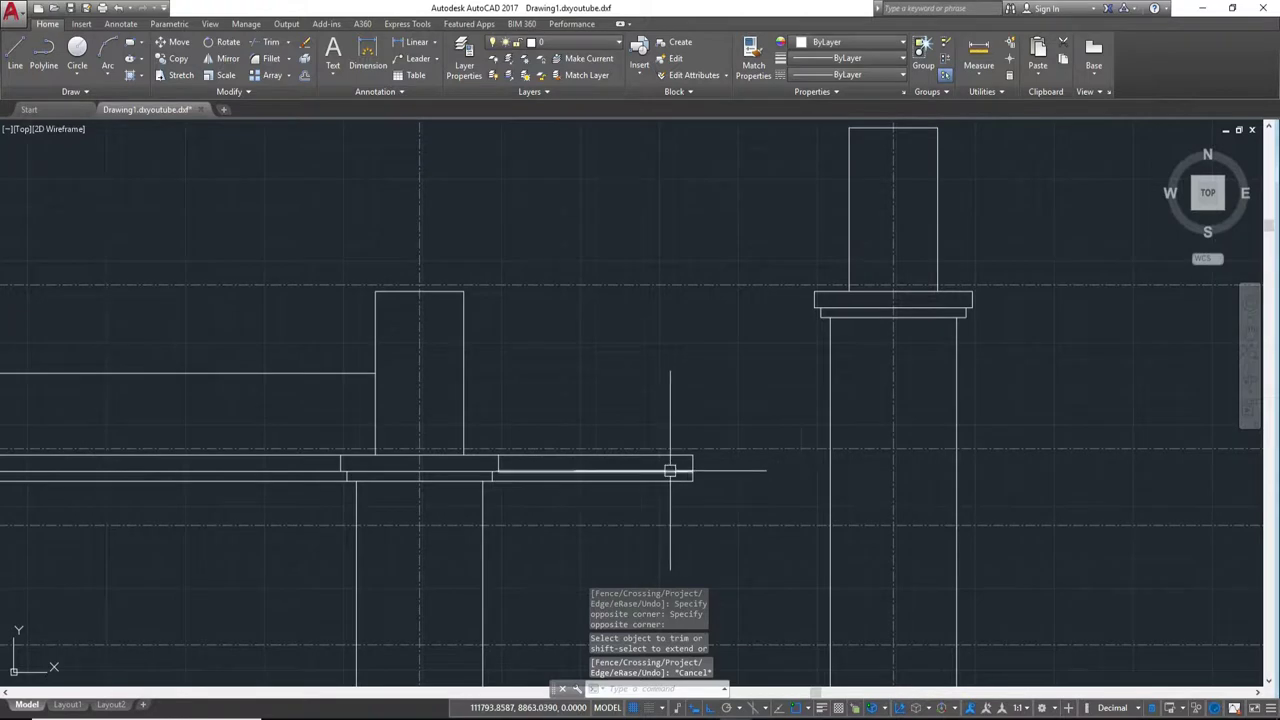
scroll(670, 470, "down", 2)
scroll(531, 366, "down", 3)
scroll(531, 366, "down", 4)
scroll(540, 360, "up", 6)
middle_click_drag(540, 360, 869, 372)
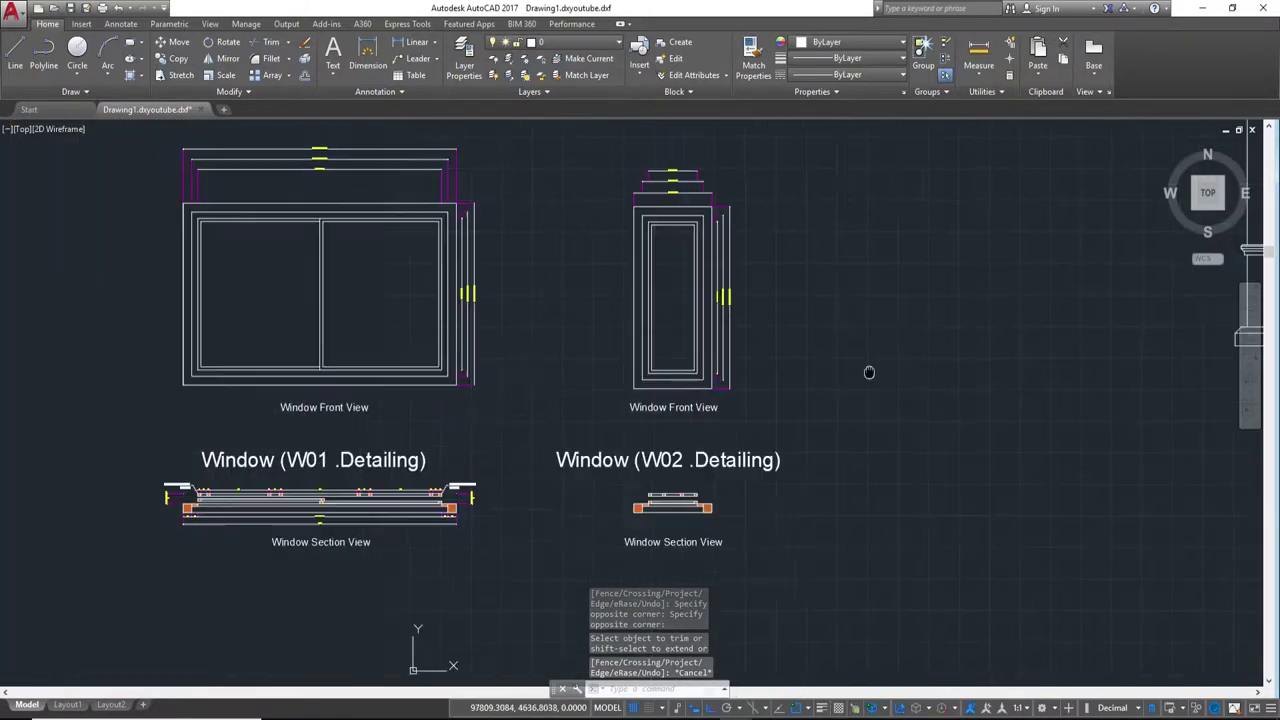
scroll(750, 390, "down", 3)
scroll(857, 414, "up", 3)
middle_click_drag(537, 383, 698, 385)
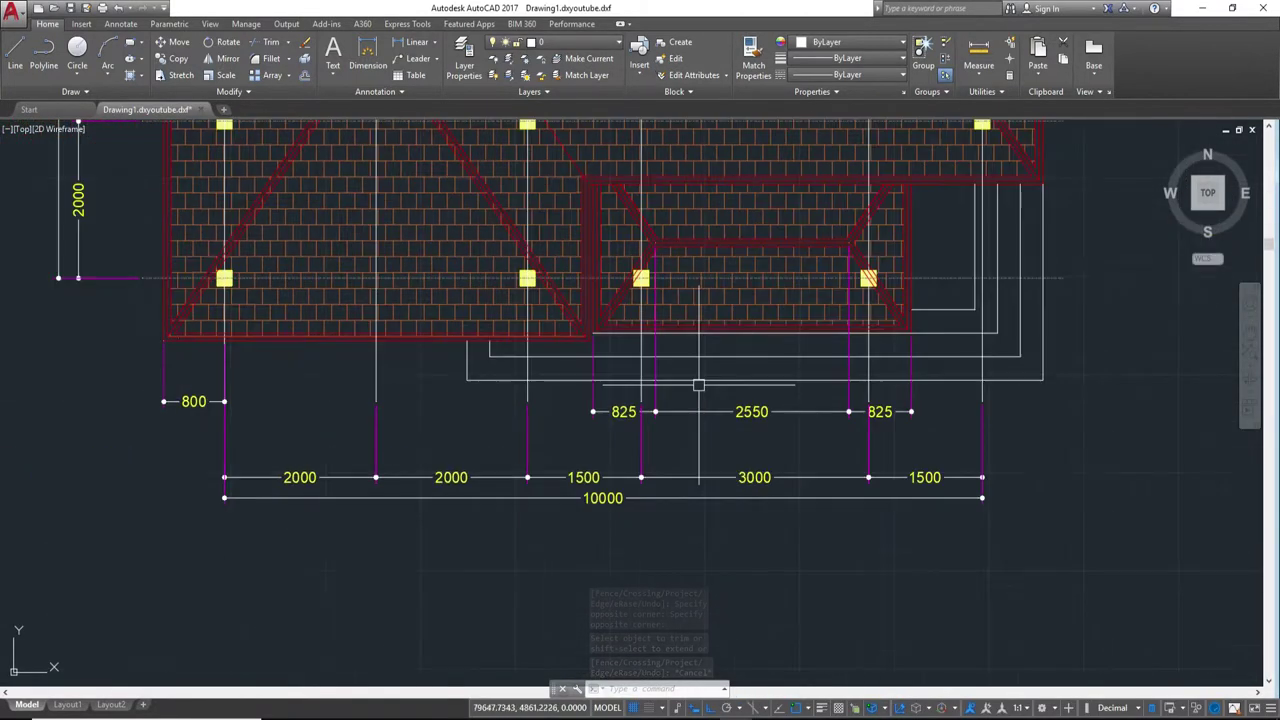
scroll(586, 352, "up", 5)
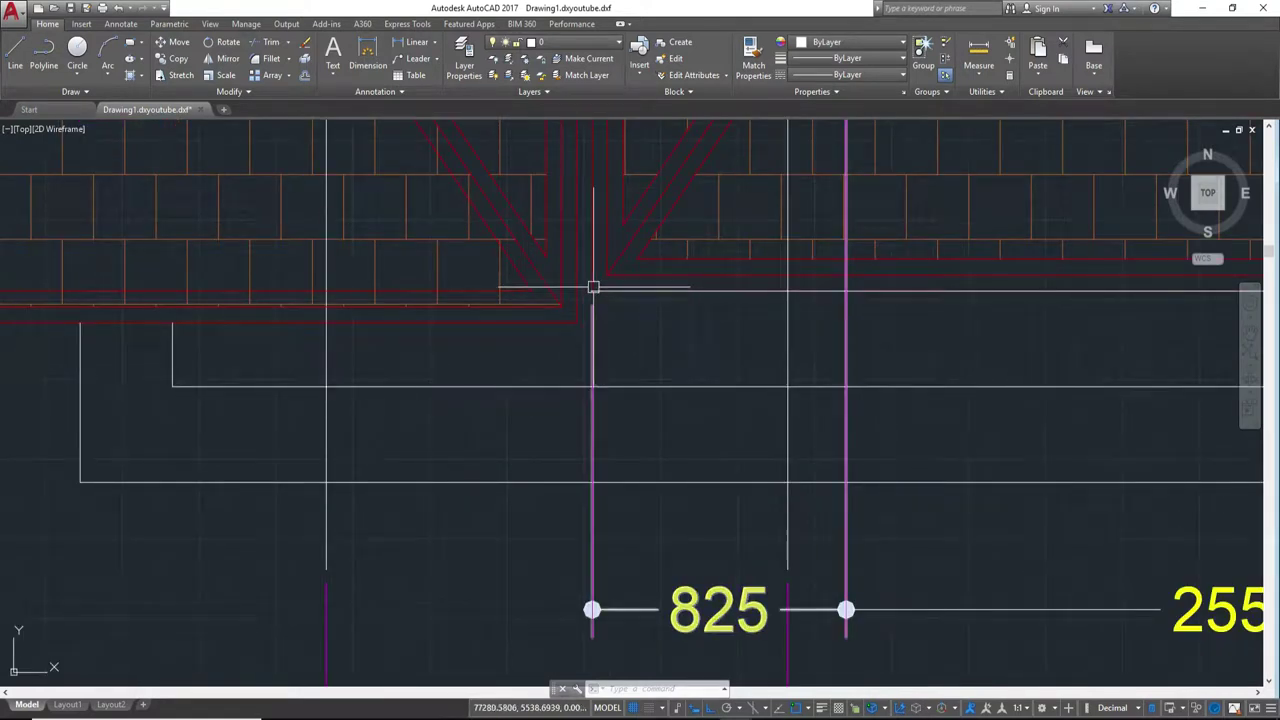
scroll(319, 332, "down", 5)
scroll(500, 380, "down", 3)
scroll(614, 400, "down", 2)
scroll(467, 432, "up", 4)
scroll(467, 432, "down", 3)
scroll(757, 400, "up", 4)
scroll(800, 386, "up", 2)
scroll(1025, 330, "up", 2)
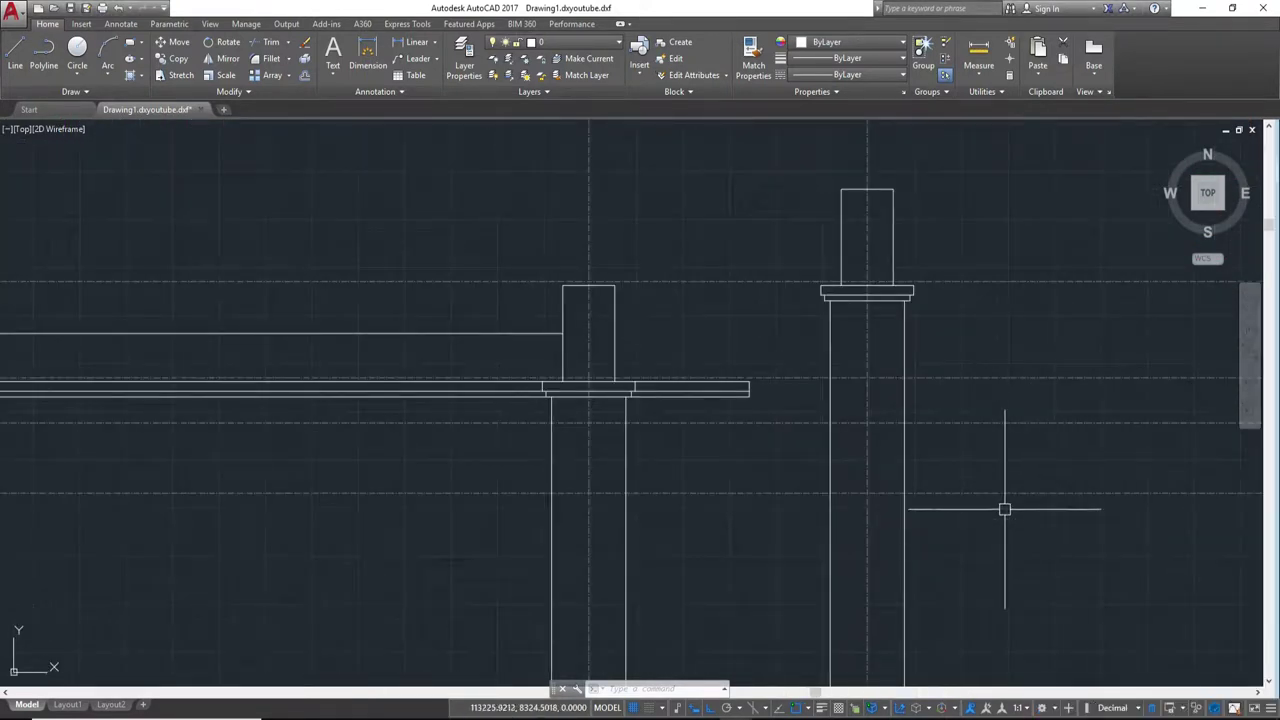
Step: Copy the right post's top block from its cap midpoint to a lower position on the post
left_click(795, 160)
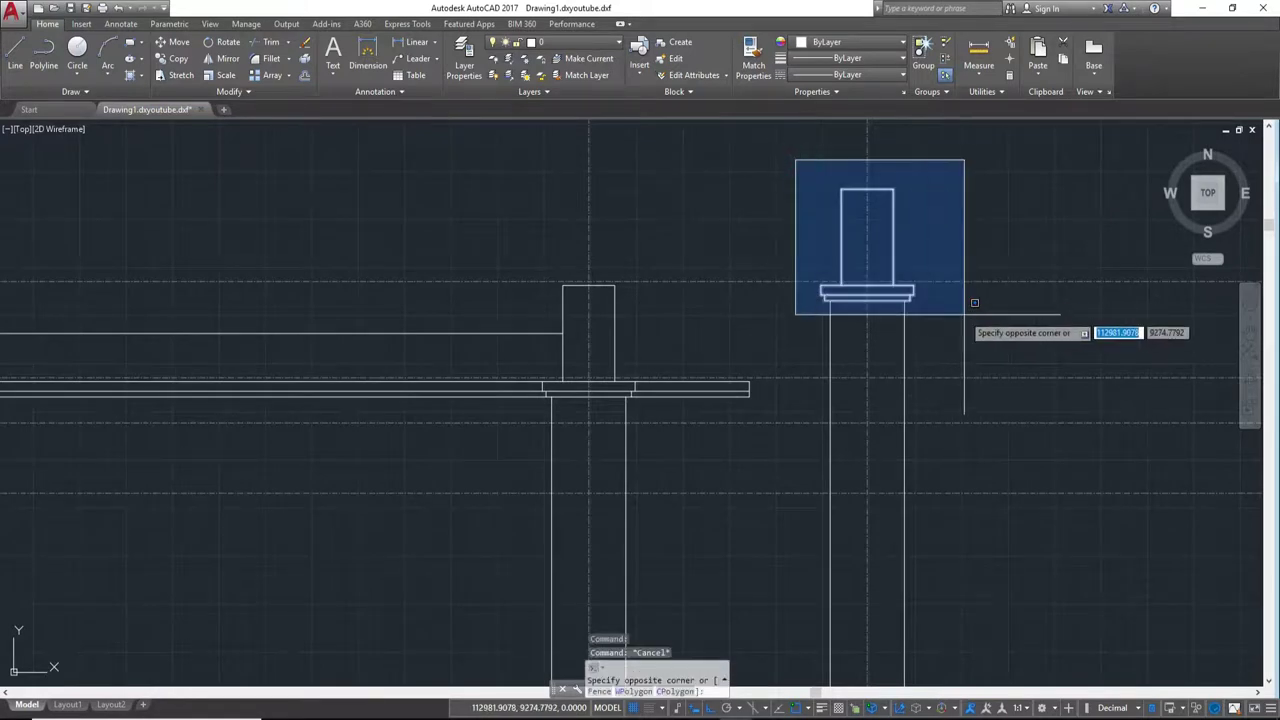
left_click(963, 314)
scroll(936, 334, "up", 2)
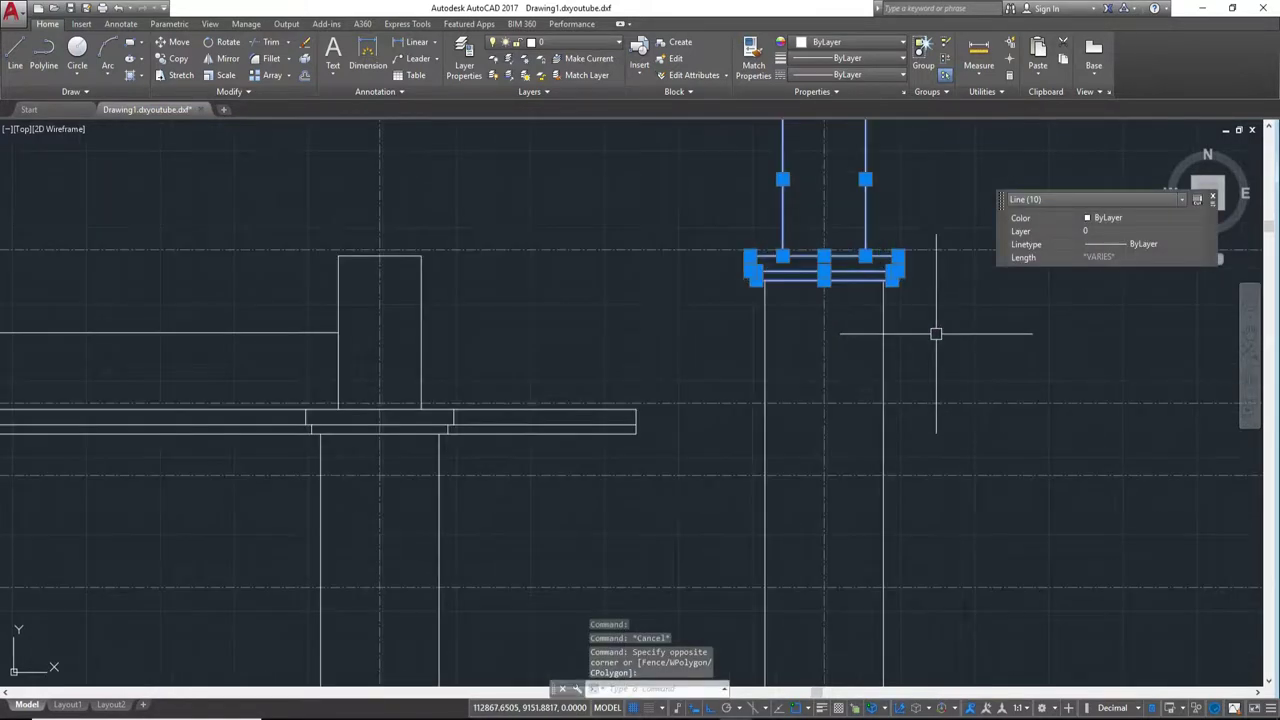
scroll(936, 334, "down", 3)
scroll(936, 334, "up", 1)
type("CO")
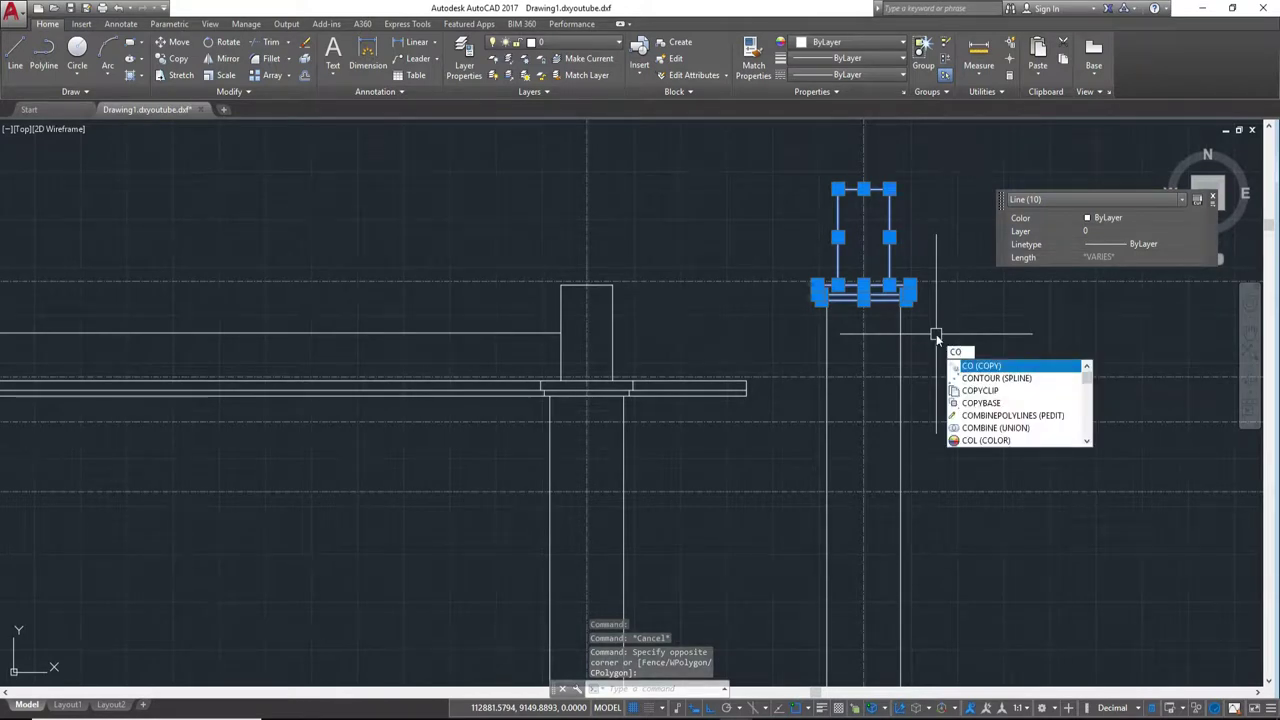
key("Return")
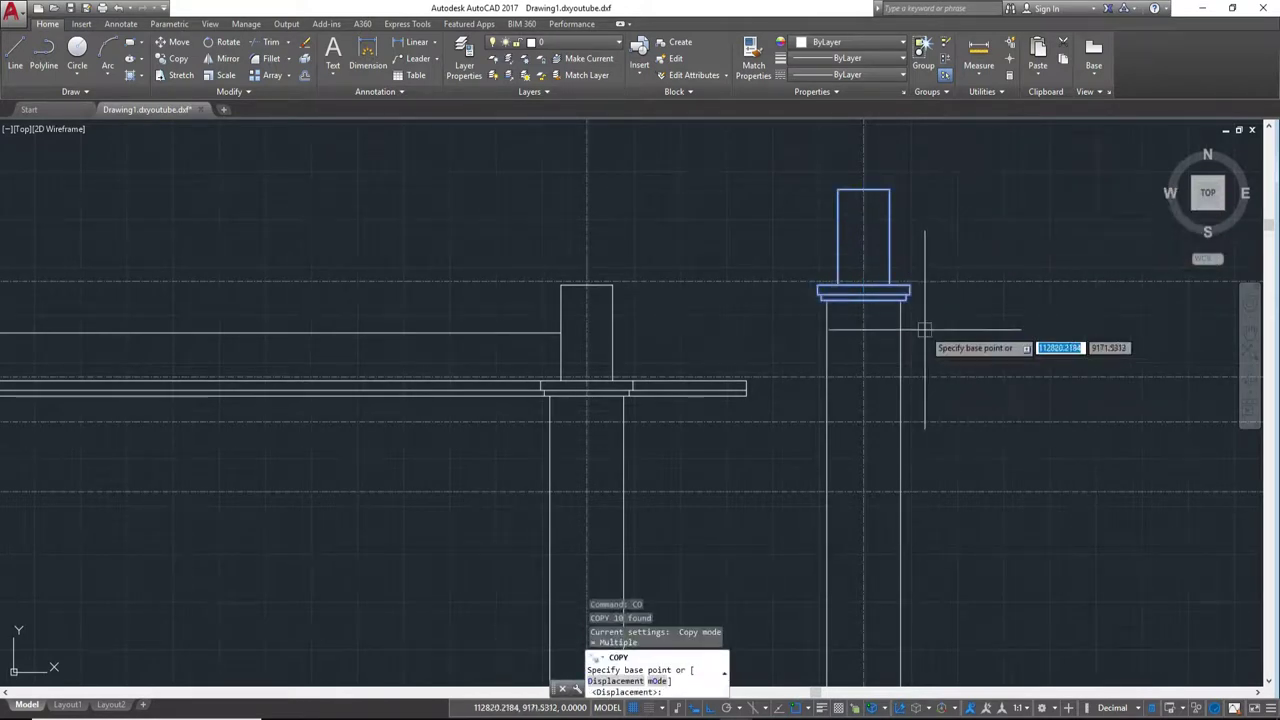
scroll(900, 320, "up", 4)
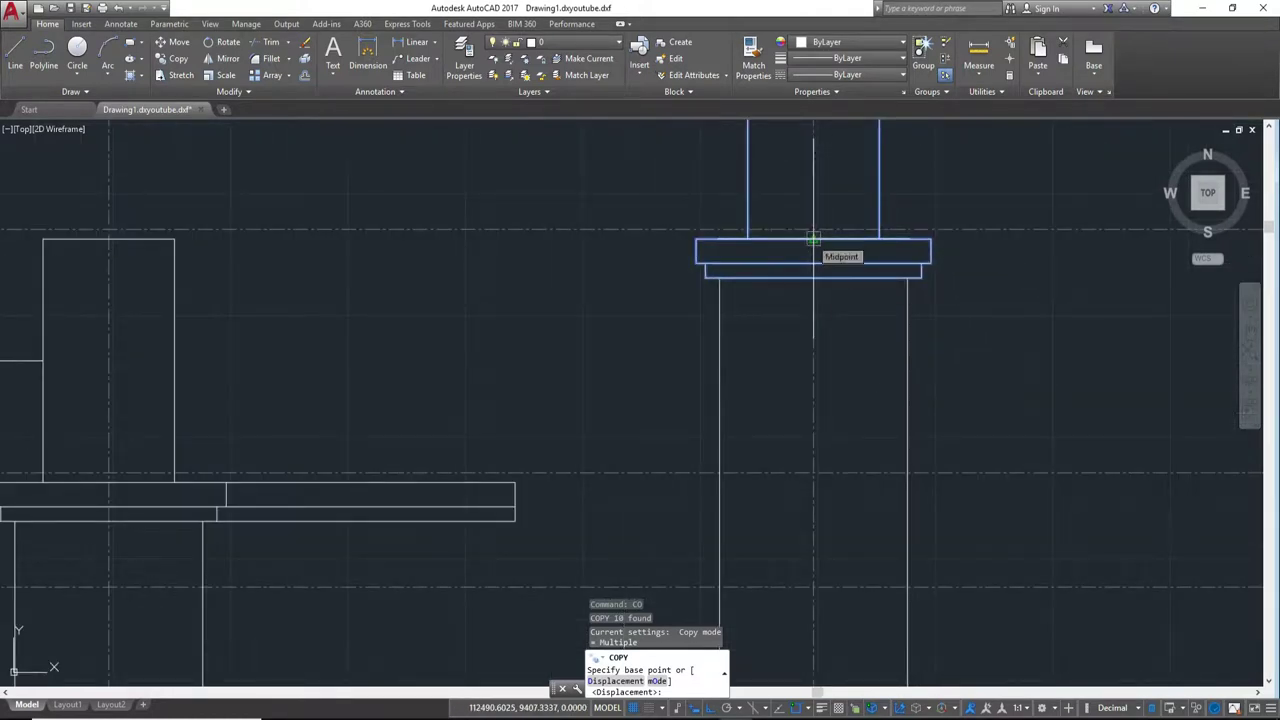
left_click(811, 238)
scroll(820, 430, "down", 4)
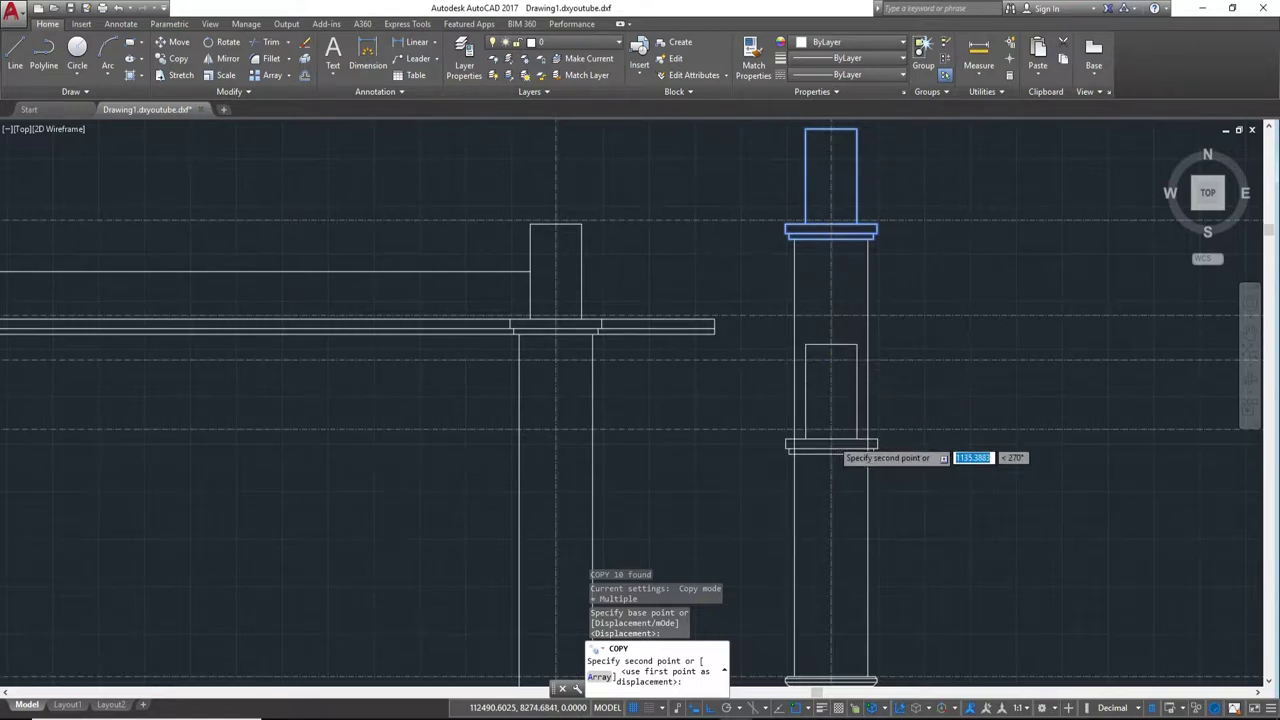
scroll(826, 434, "up", 3)
left_click(822, 413)
scroll(822, 417, "down", 6)
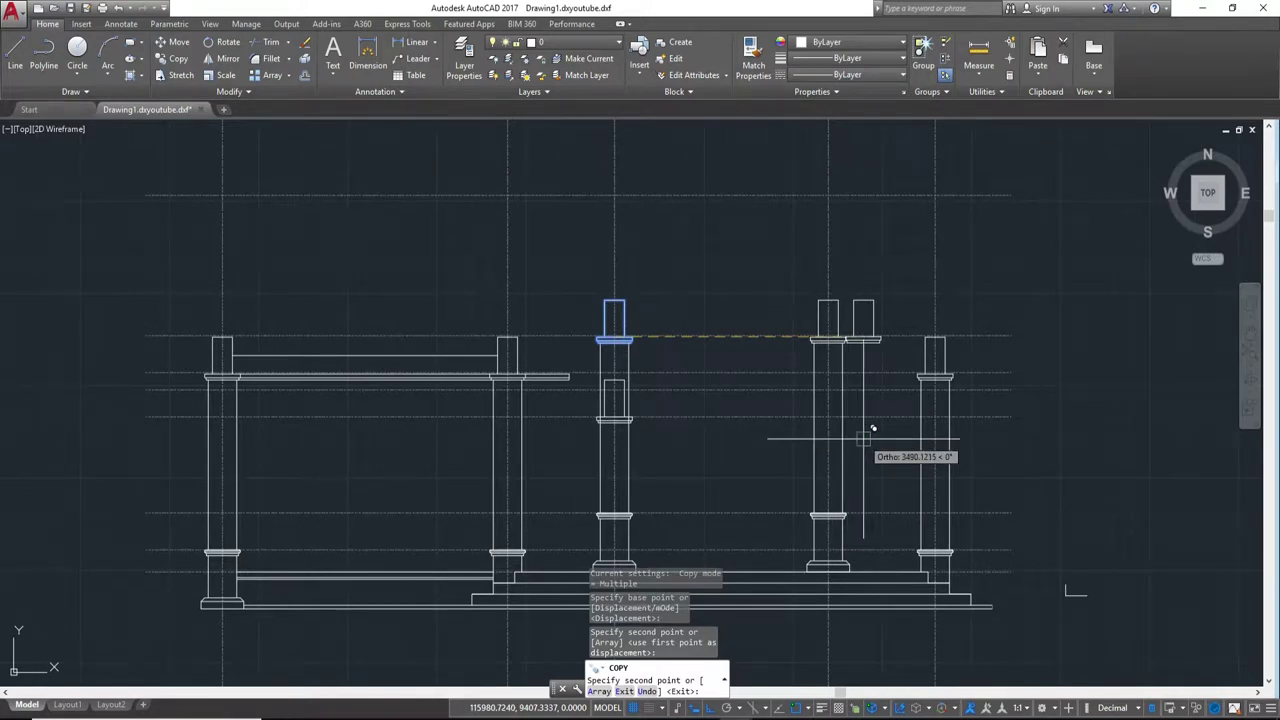
scroll(855, 427, "up", 5)
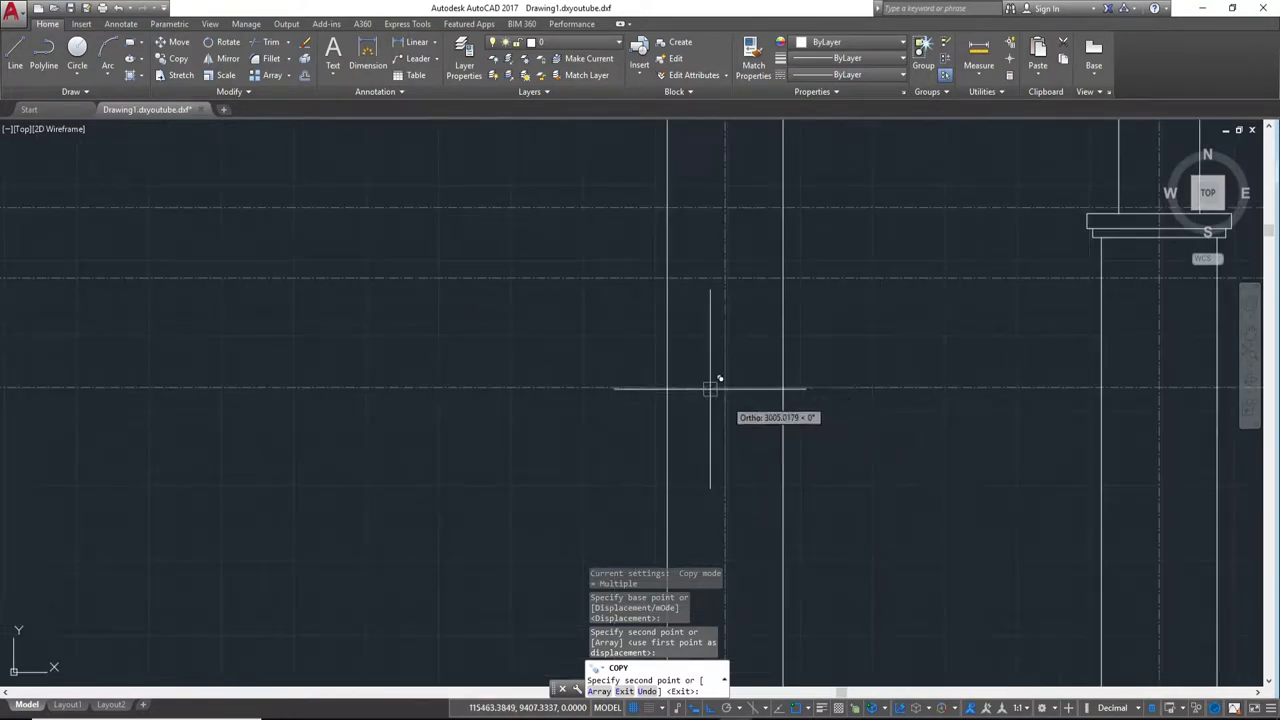
scroll(724, 390, "down", 3)
Step: Erase the extra upper block from the first post
key("Escape")
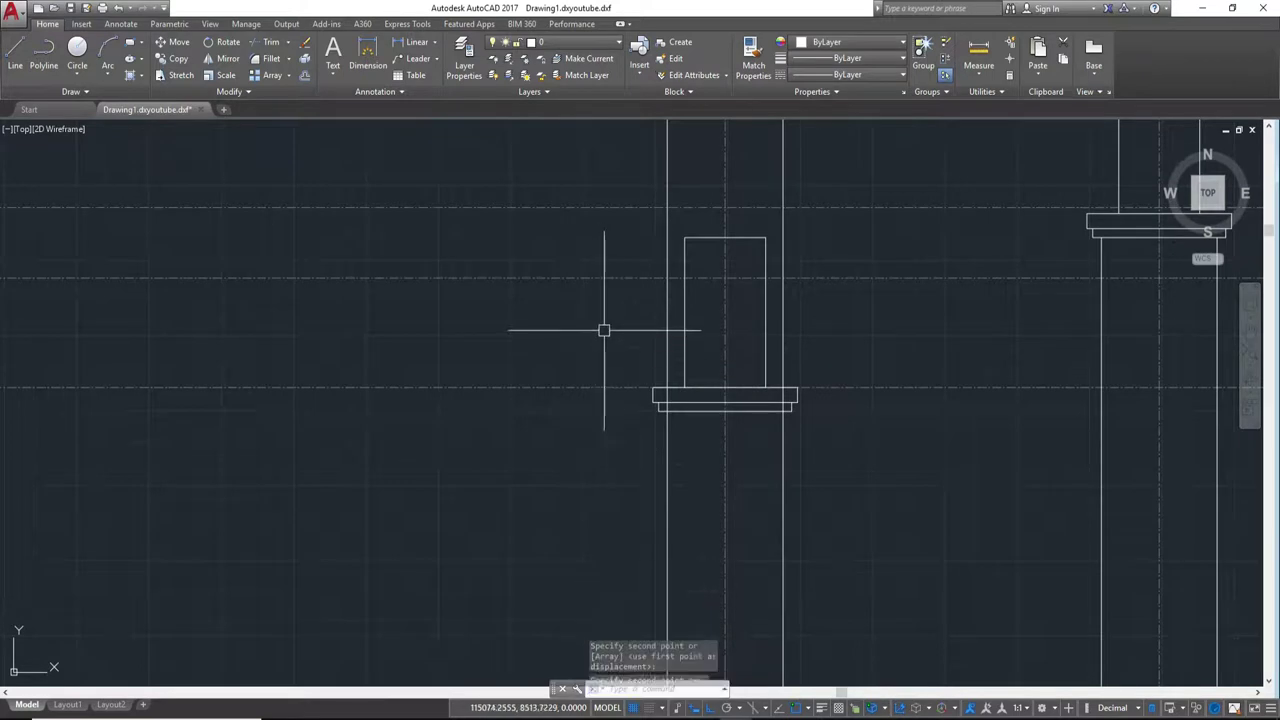
scroll(600, 357, "down", 2)
middle_click_drag(700, 371, 746, 390)
left_click(734, 198)
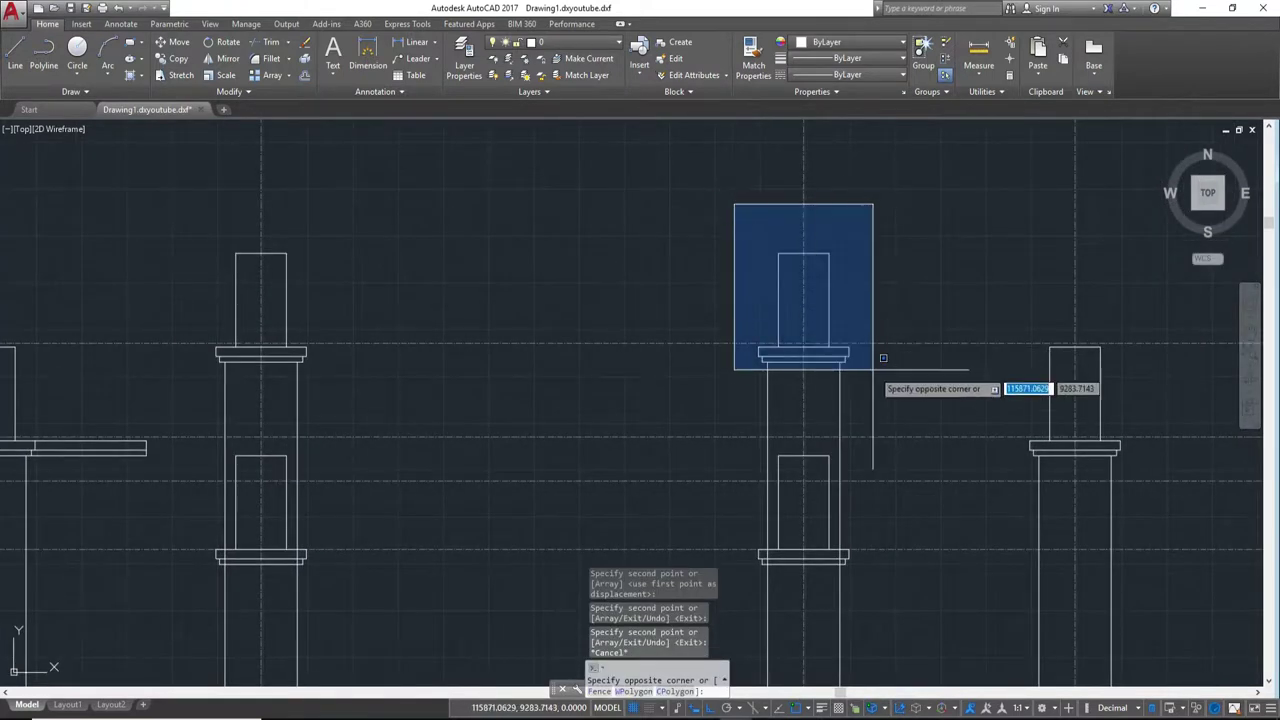
left_click(875, 368)
type("e")
key("Return")
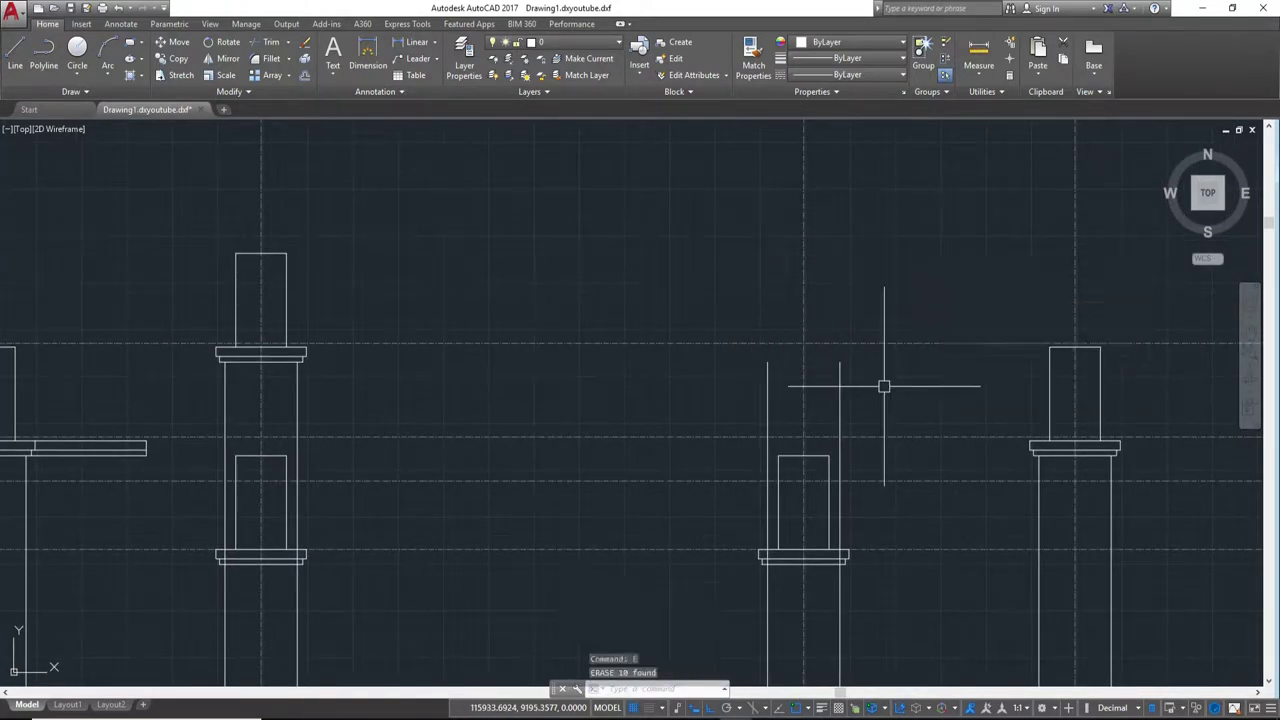
Step: Erase the upper block from the left post as well
left_click(180, 226)
left_click(349, 397)
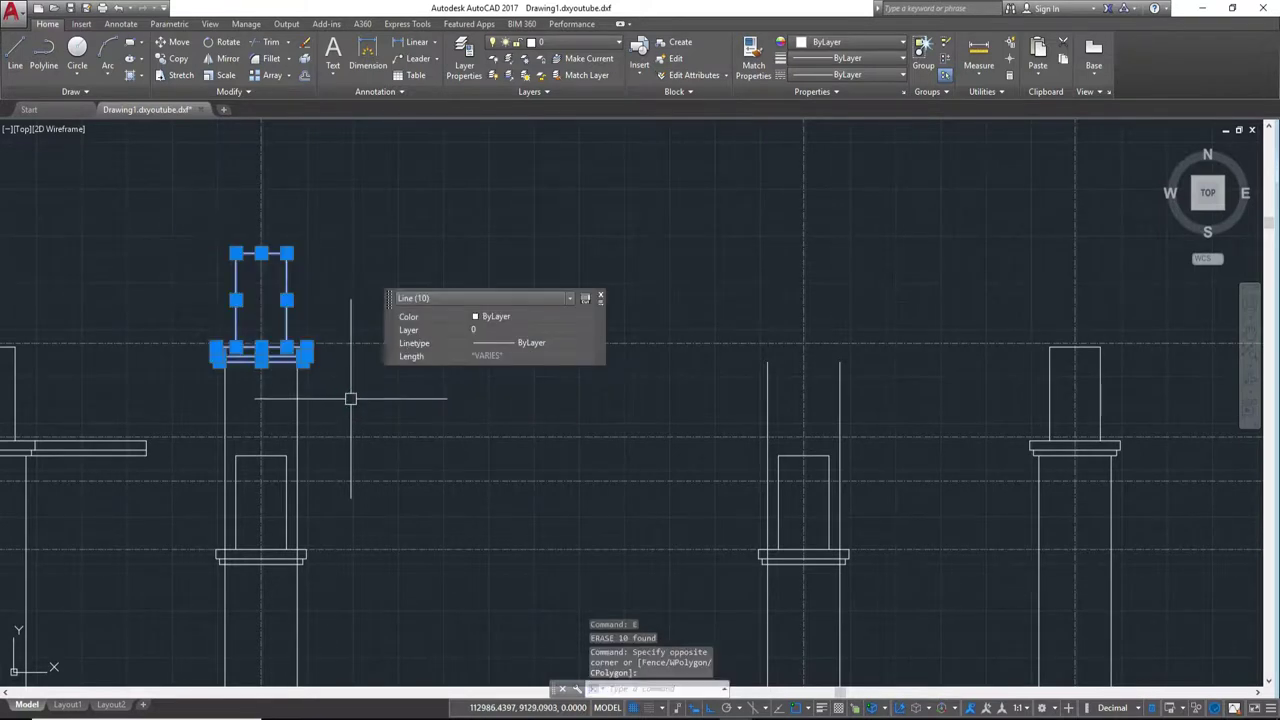
type("e")
key("Return")
middle_click_drag(289, 410, 440, 390)
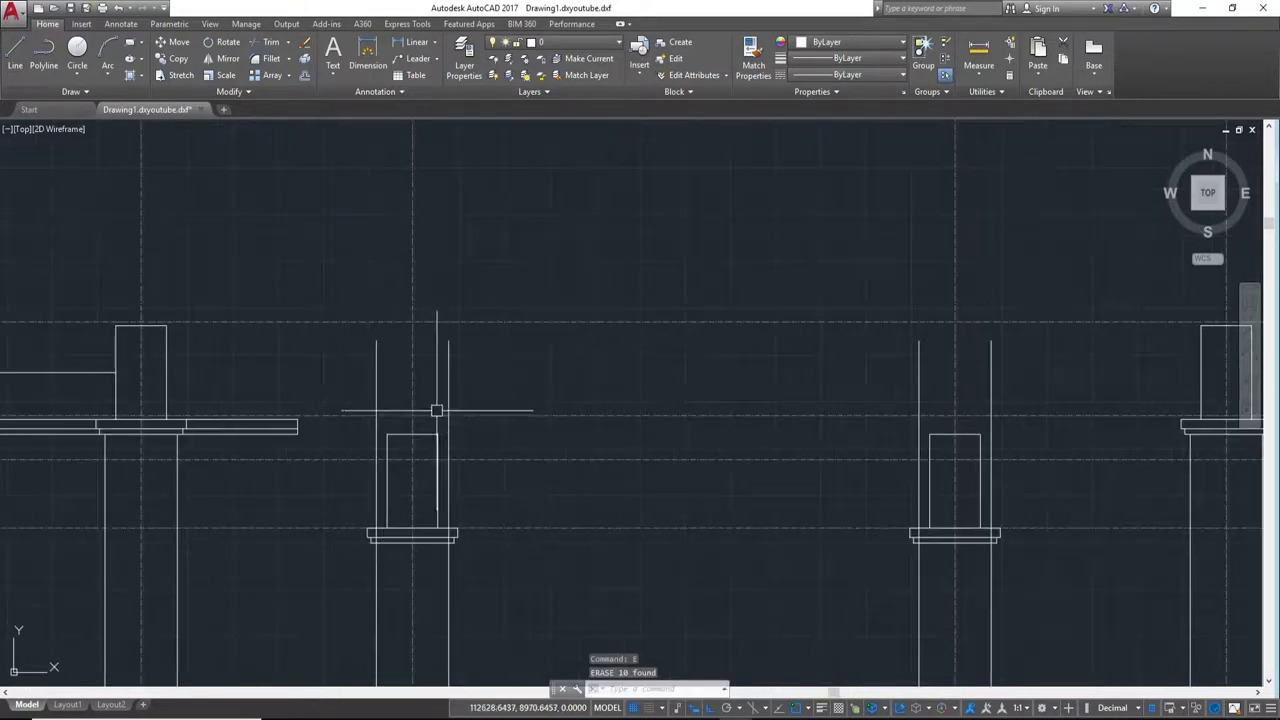
type("tr")
key("Return")
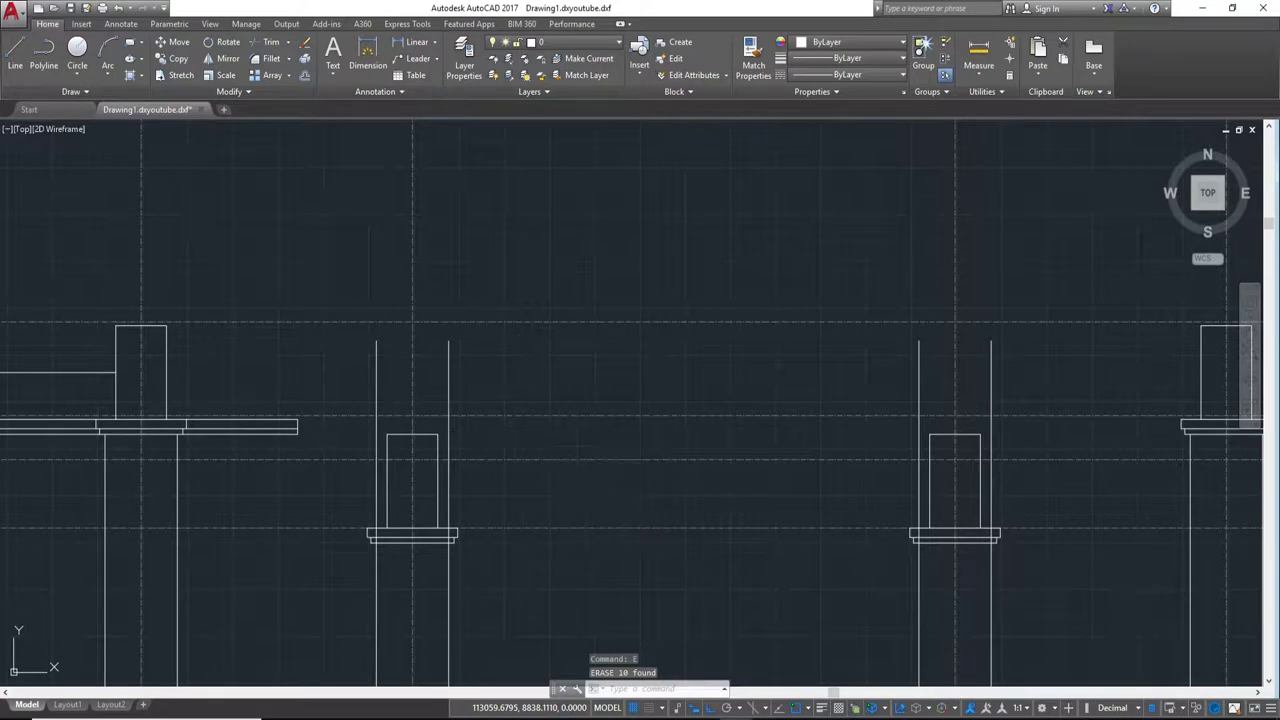
key("Return")
Step: Trim the top of one column side line above its cap
left_click(449, 388)
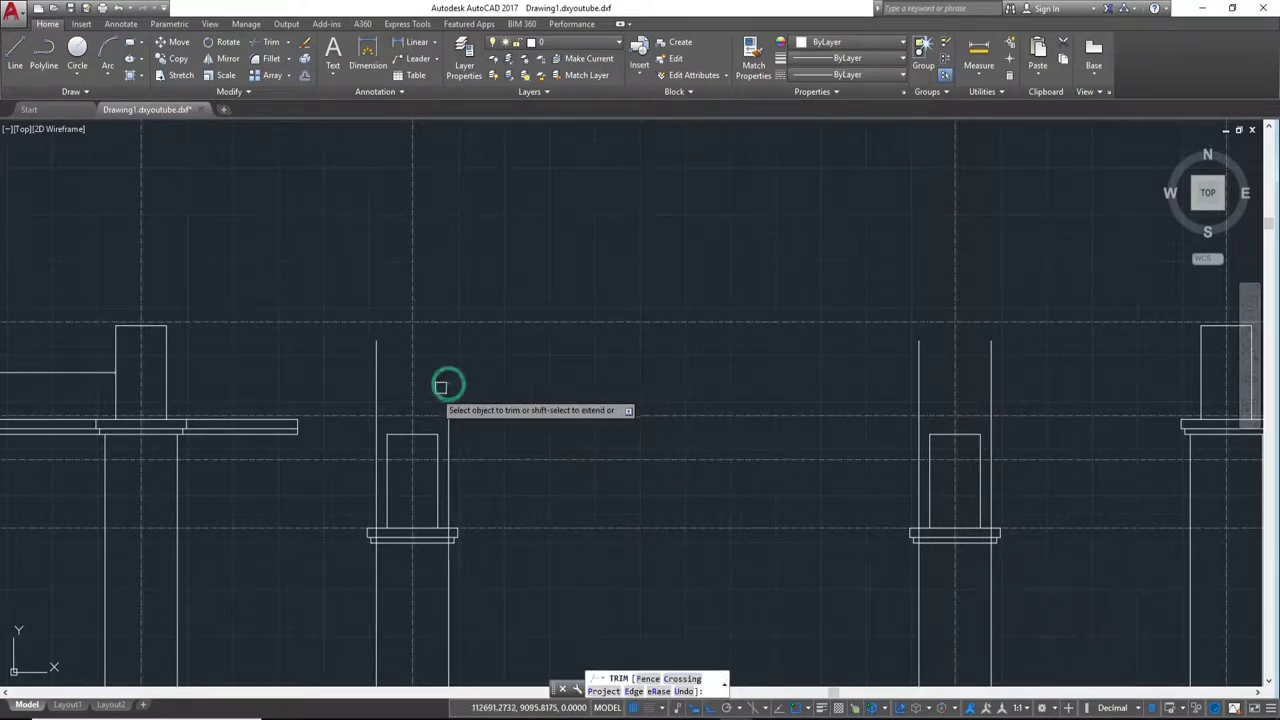
scroll(390, 410, "up", 6)
scroll(440, 430, "up", 2)
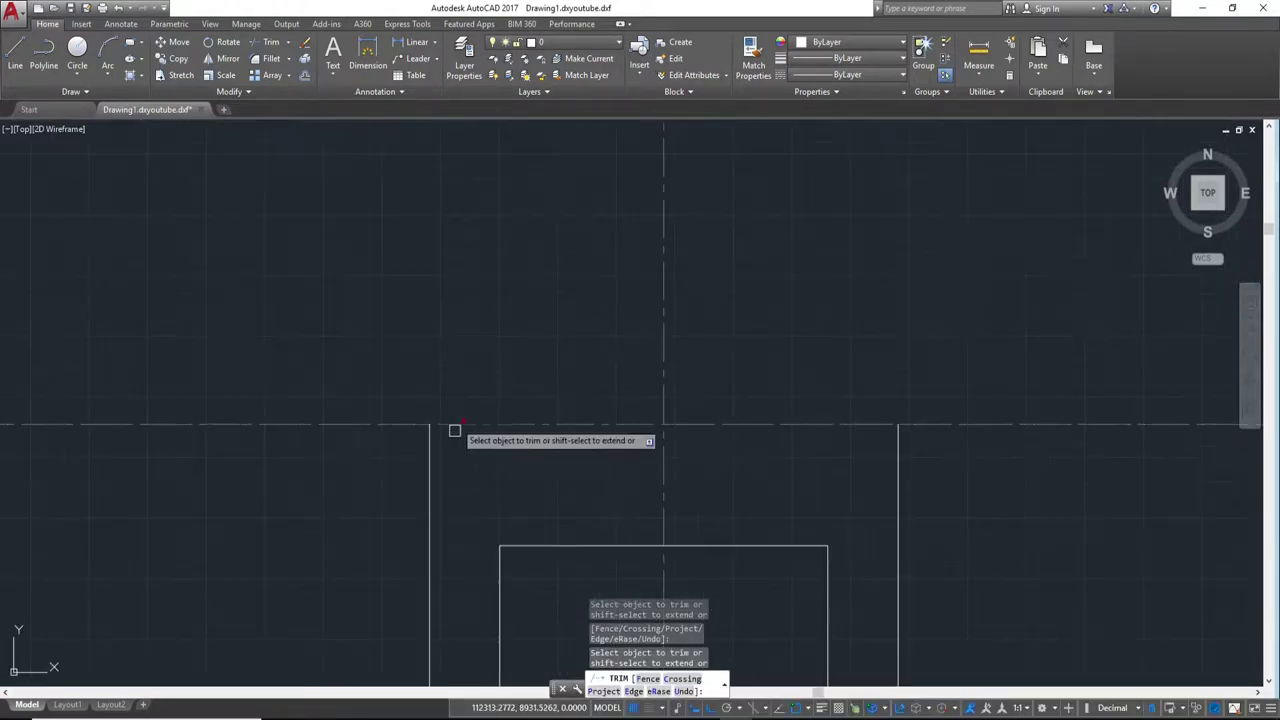
key("Escape")
scroll(509, 397, "down", 2)
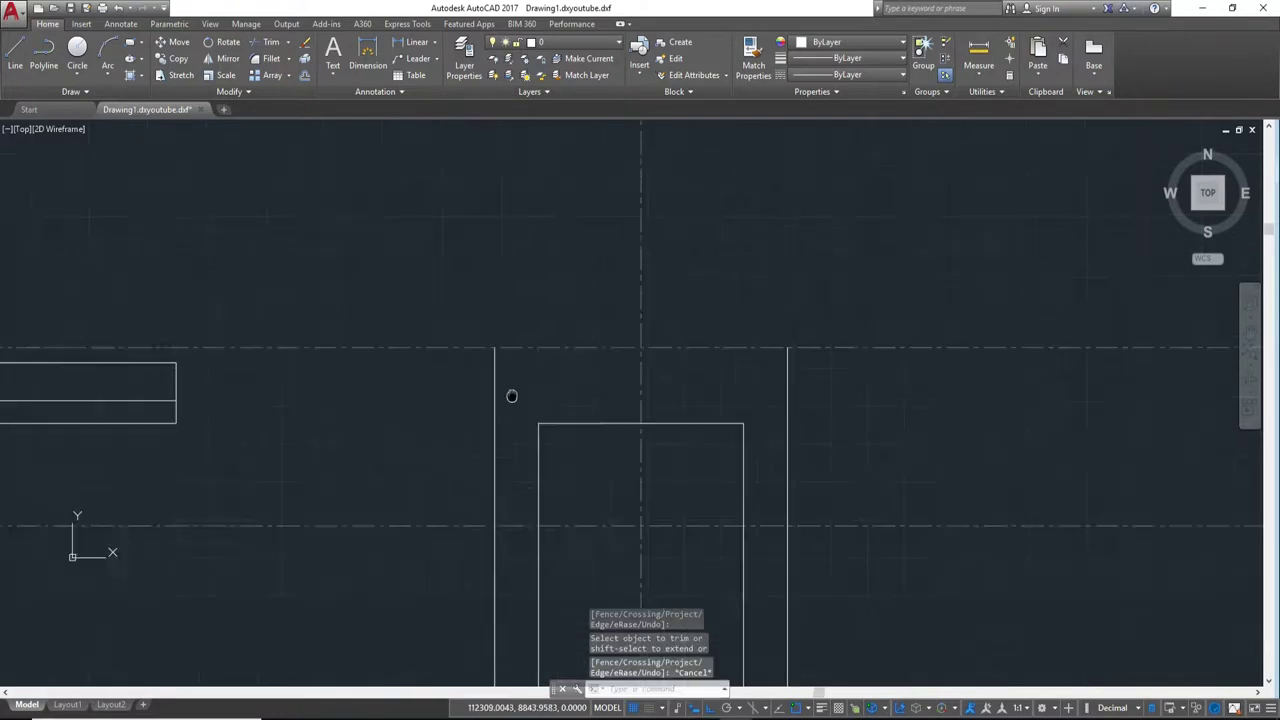
scroll(520, 409, "down", 4)
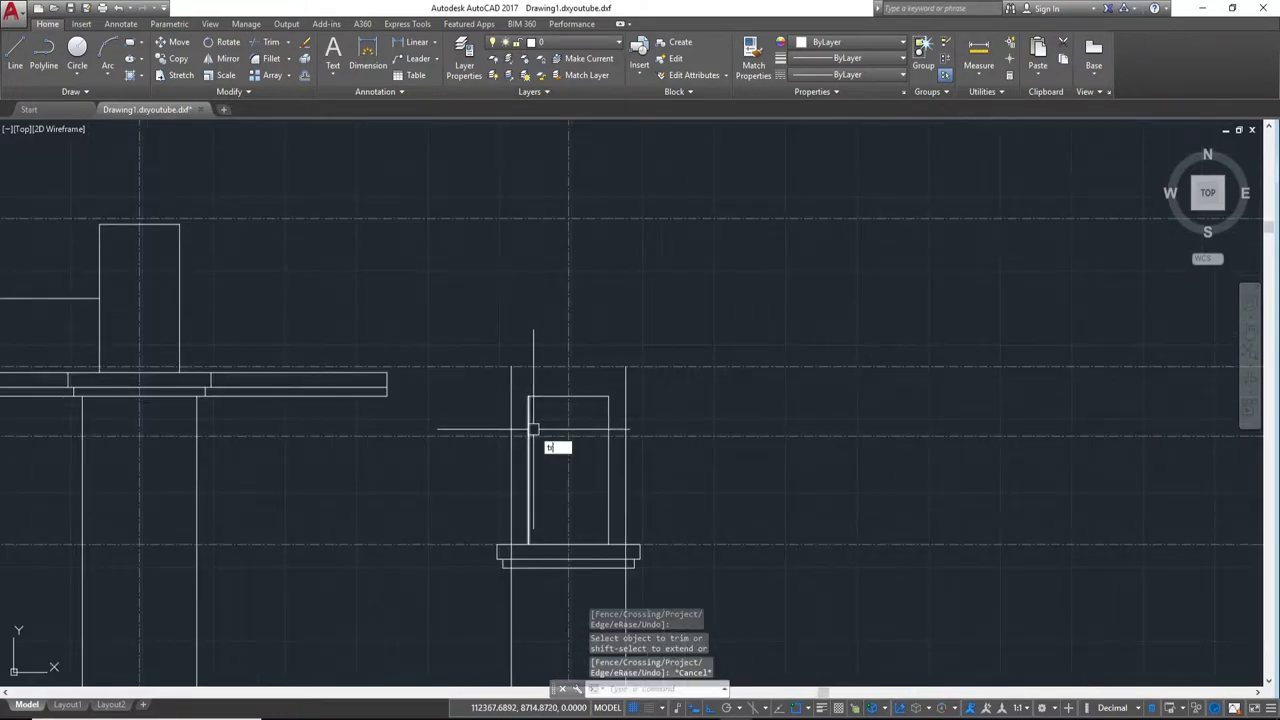
Step: Trim both side lines above the right-middle column back to the lower cap line
type("r")
key("Return")
scroll(520, 486, "up", 2)
scroll(623, 486, "up", 1)
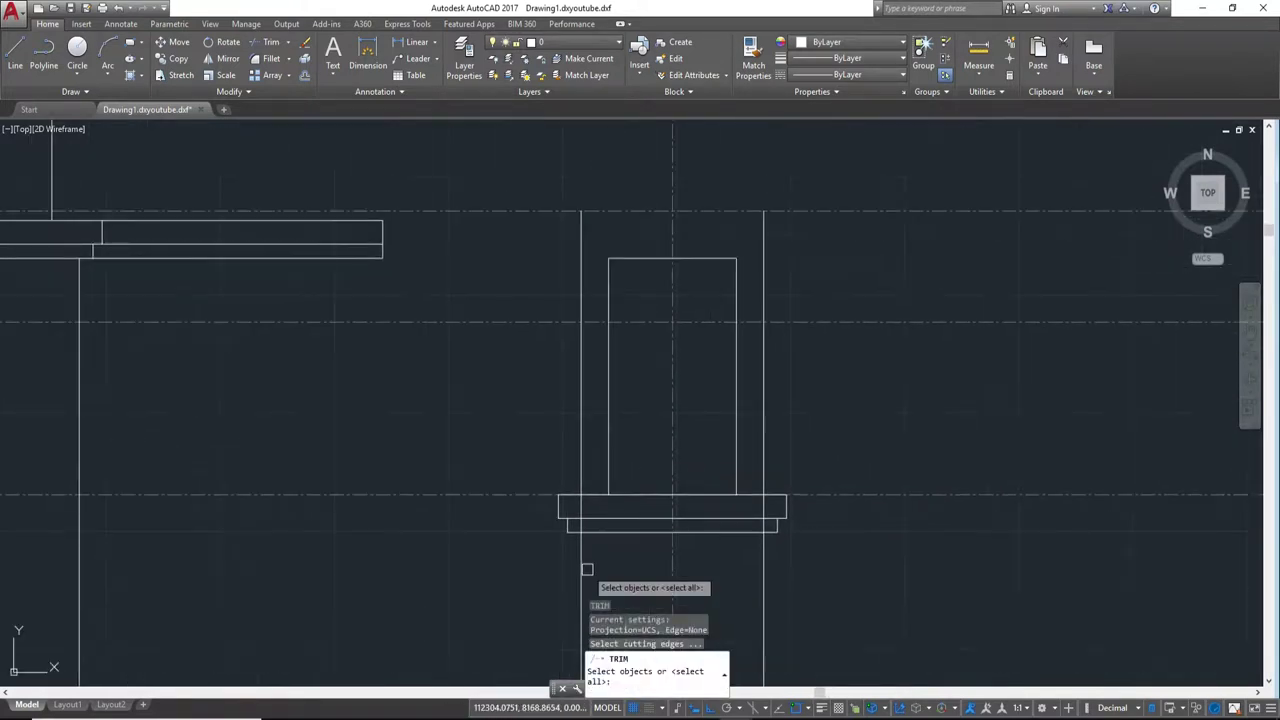
left_click(606, 529)
scroll(700, 540, "down", 3)
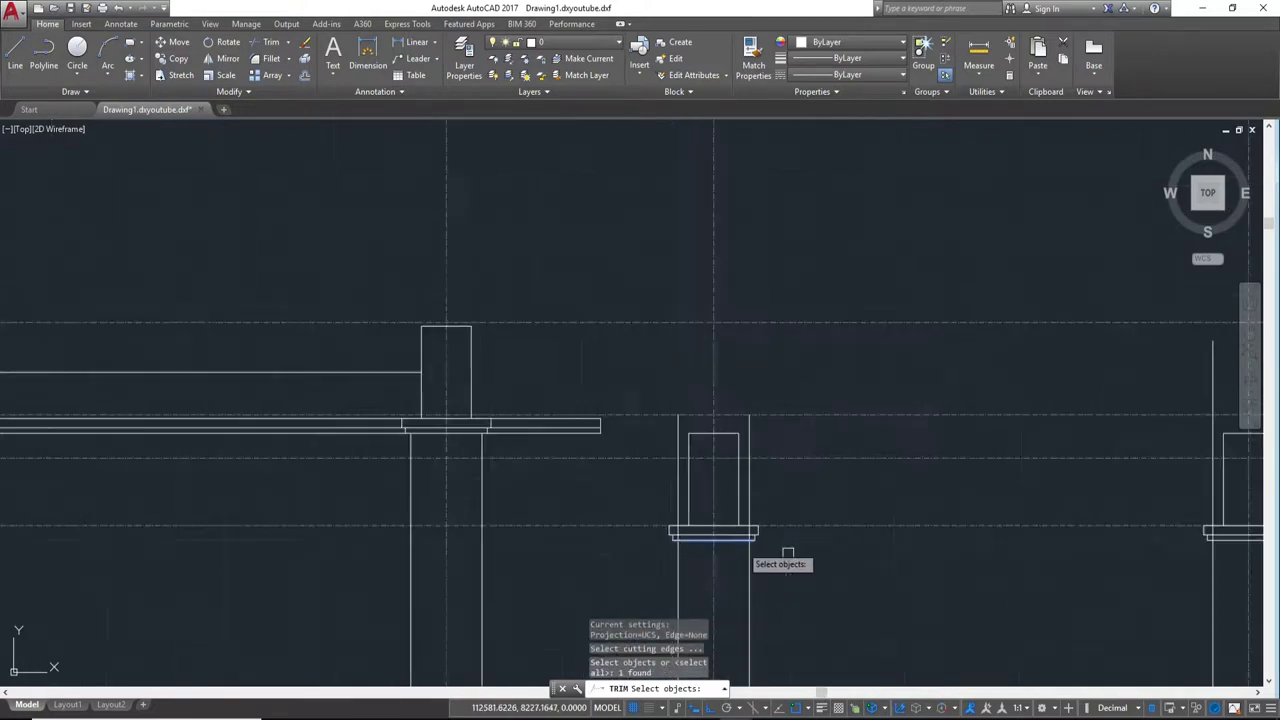
middle_click_drag(786, 551, 493, 539)
scroll(870, 530, "up", 4)
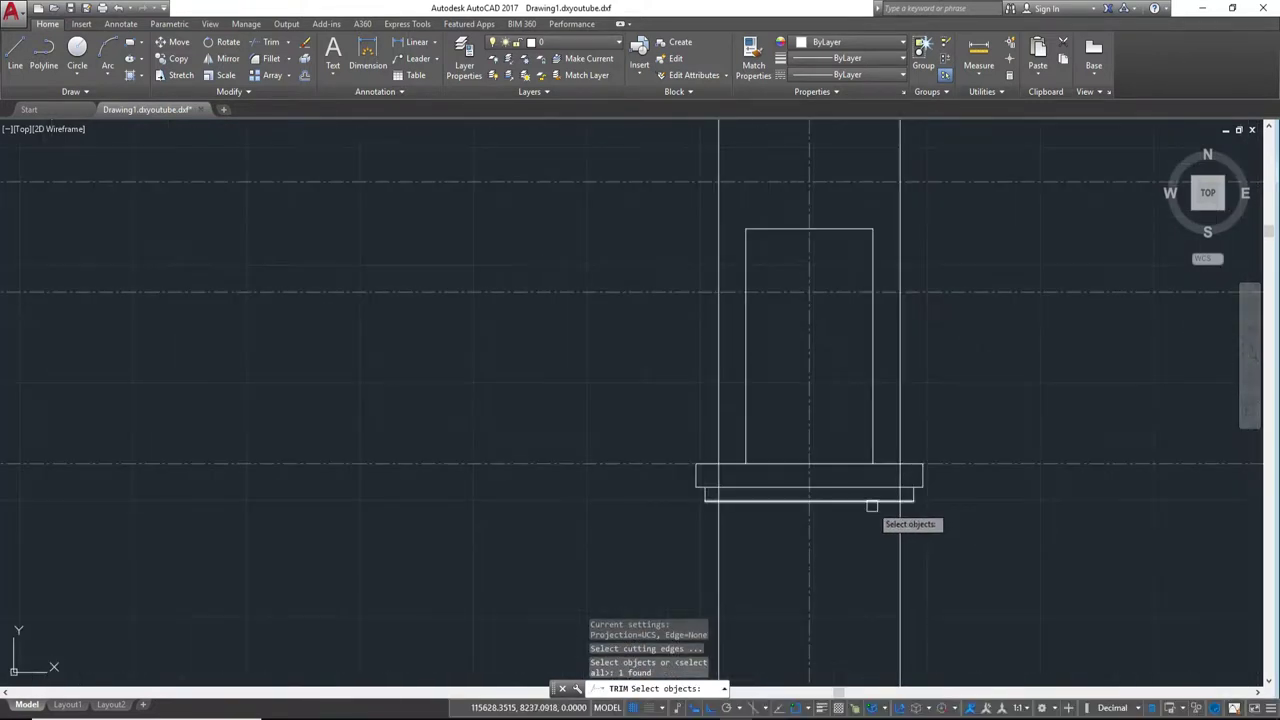
scroll(871, 505, "down", 4)
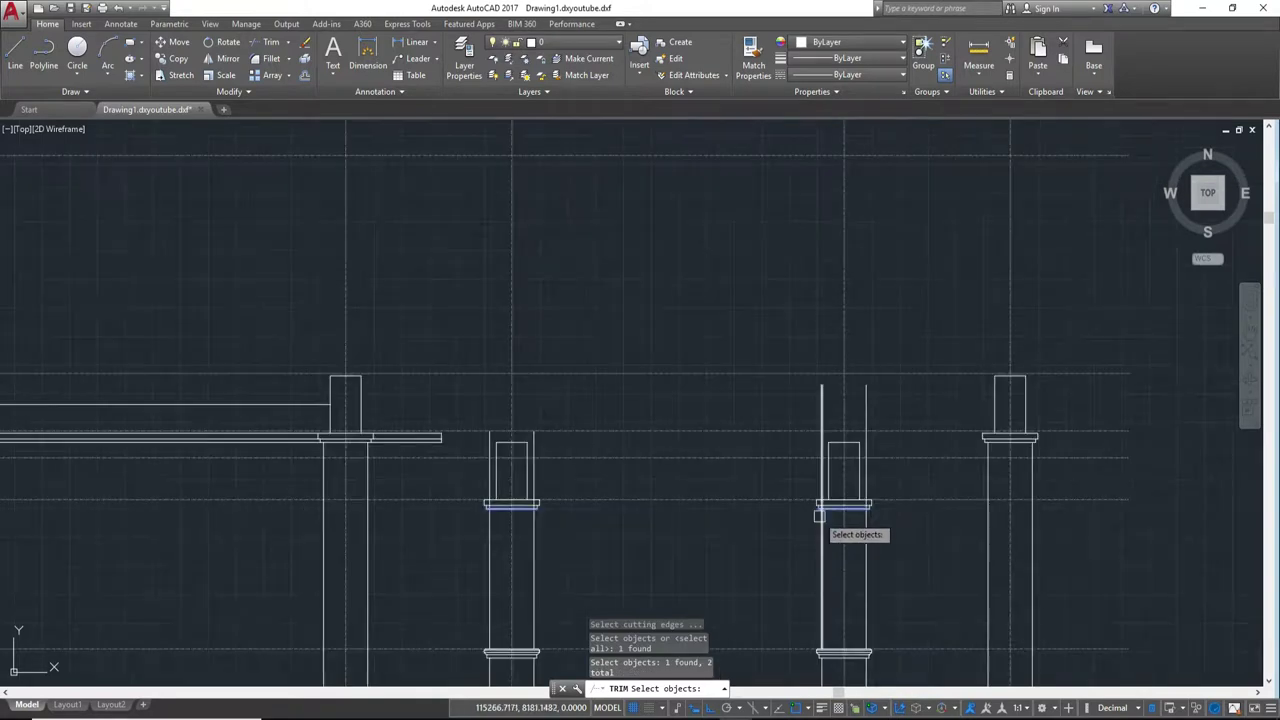
key("Return")
left_click(868, 400)
left_click(822, 405)
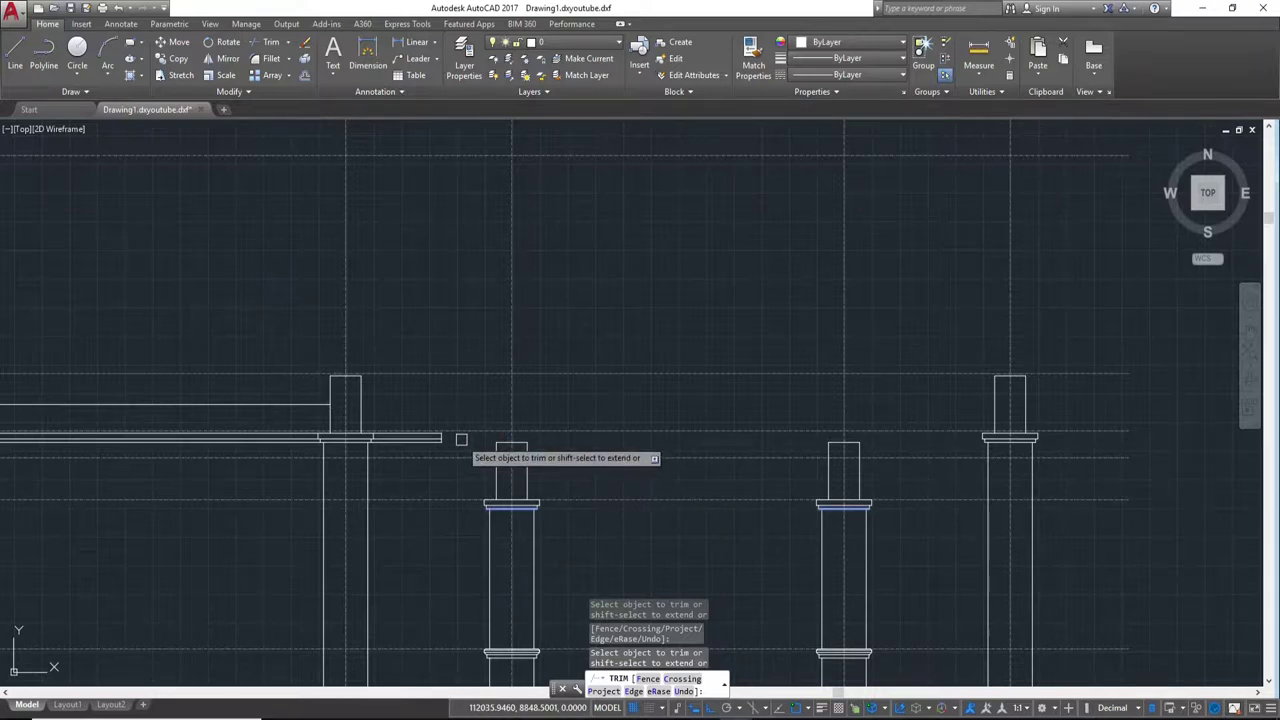
Step: Window-select the whole long beam from end to end
key("Escape")
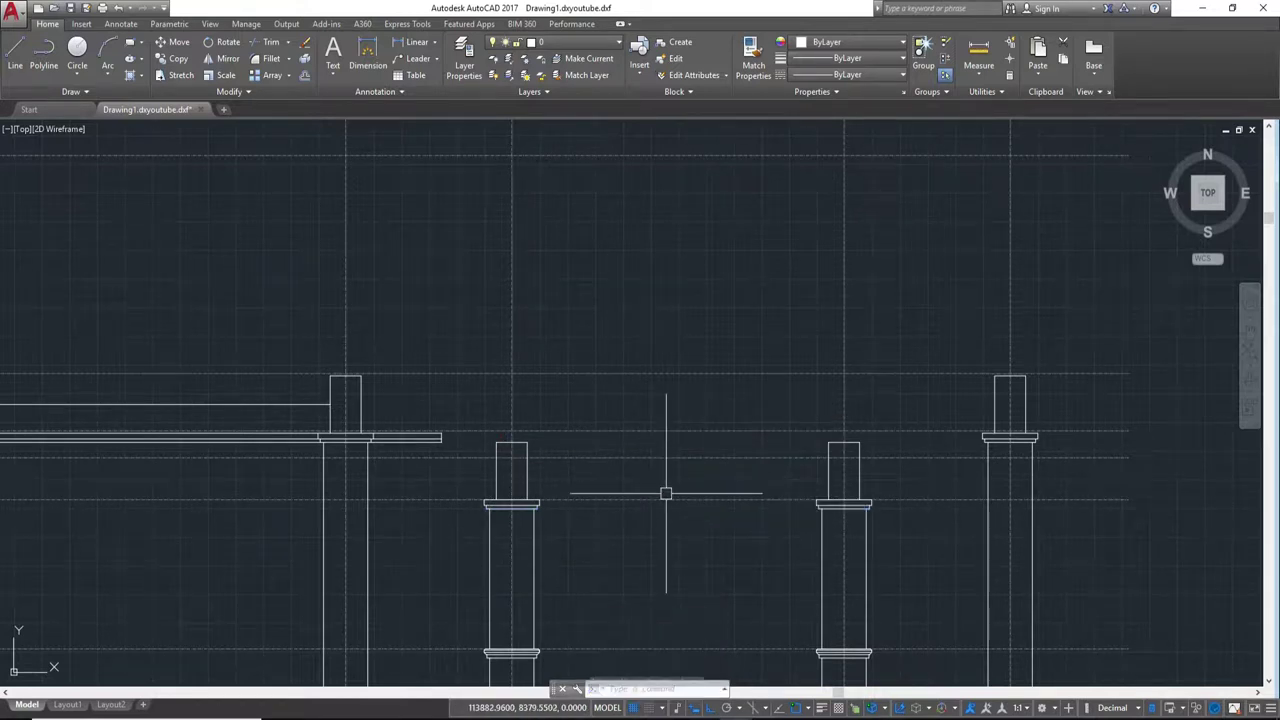
scroll(673, 487, "up", 2)
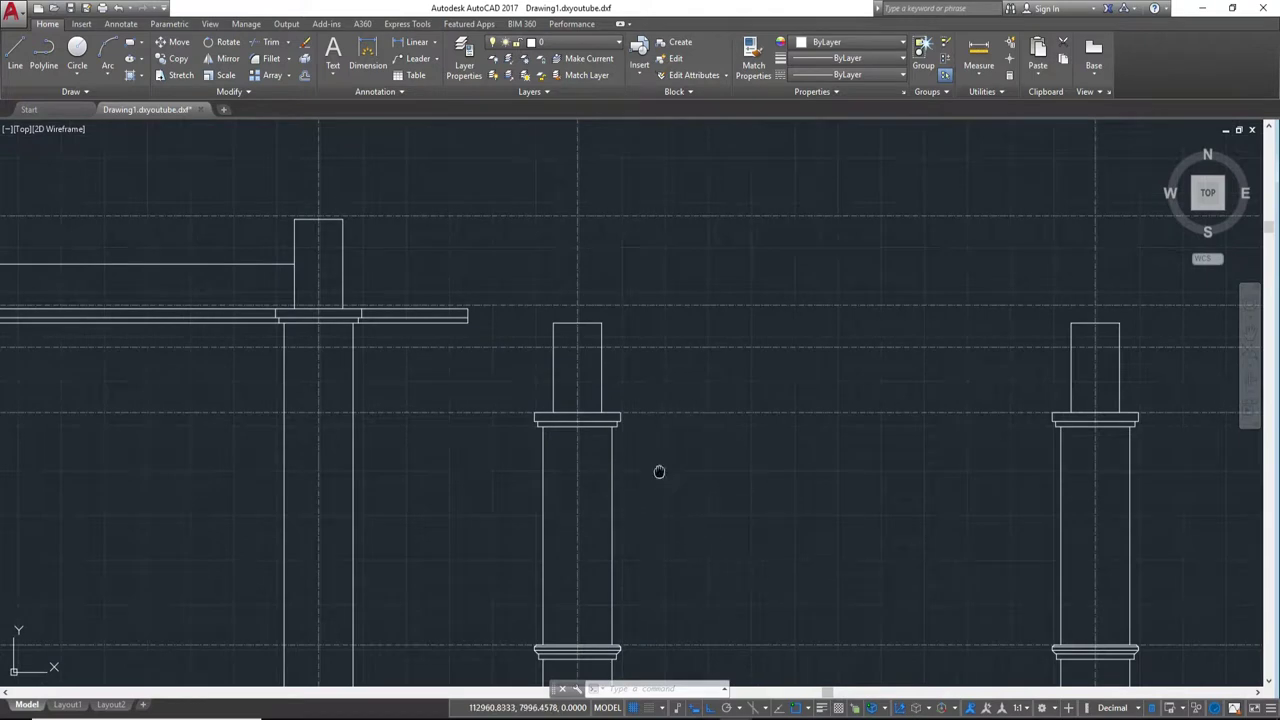
middle_click_drag(659, 472, 811, 511)
middle_click_drag(328, 405, 495, 407)
scroll(958, 431, "down", 2)
scroll(803, 406, "up", 2)
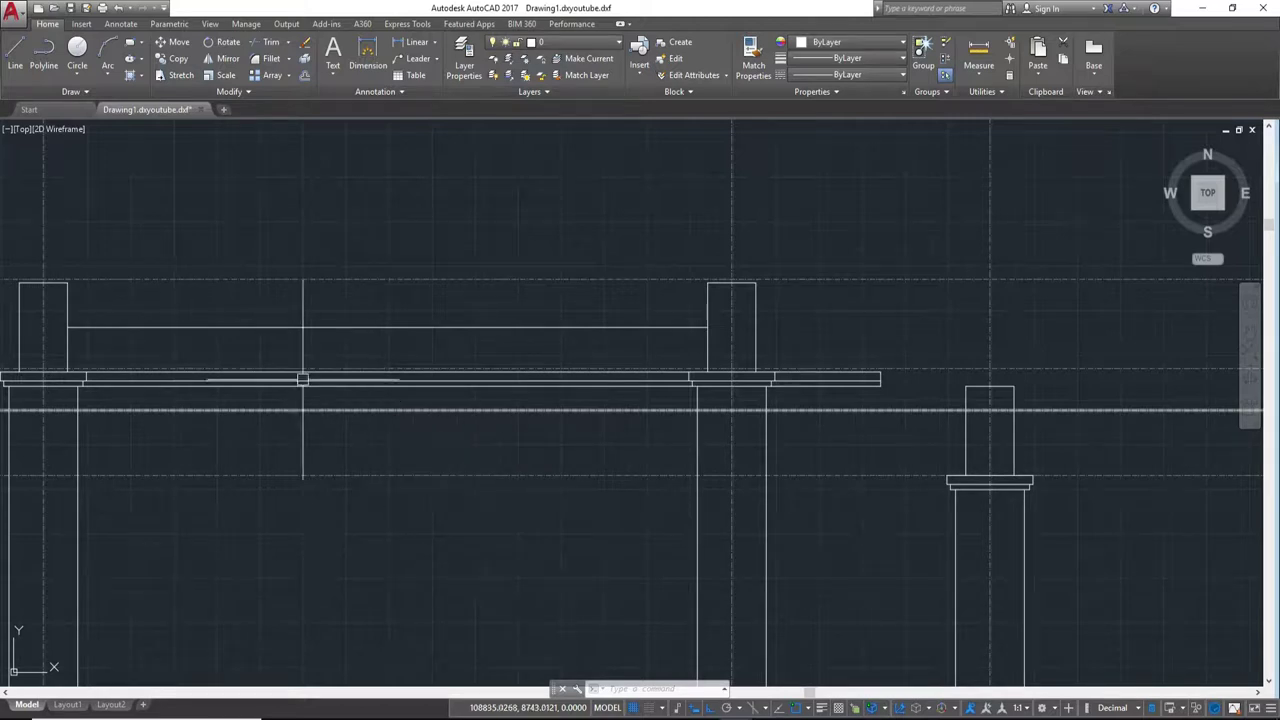
middle_click_drag(220, 360, 491, 408)
scroll(400, 410, "up", 2)
scroll(186, 392, "up", 2)
left_click(186, 398)
middle_click_drag(724, 479, 304, 460)
scroll(786, 457, "down", 3)
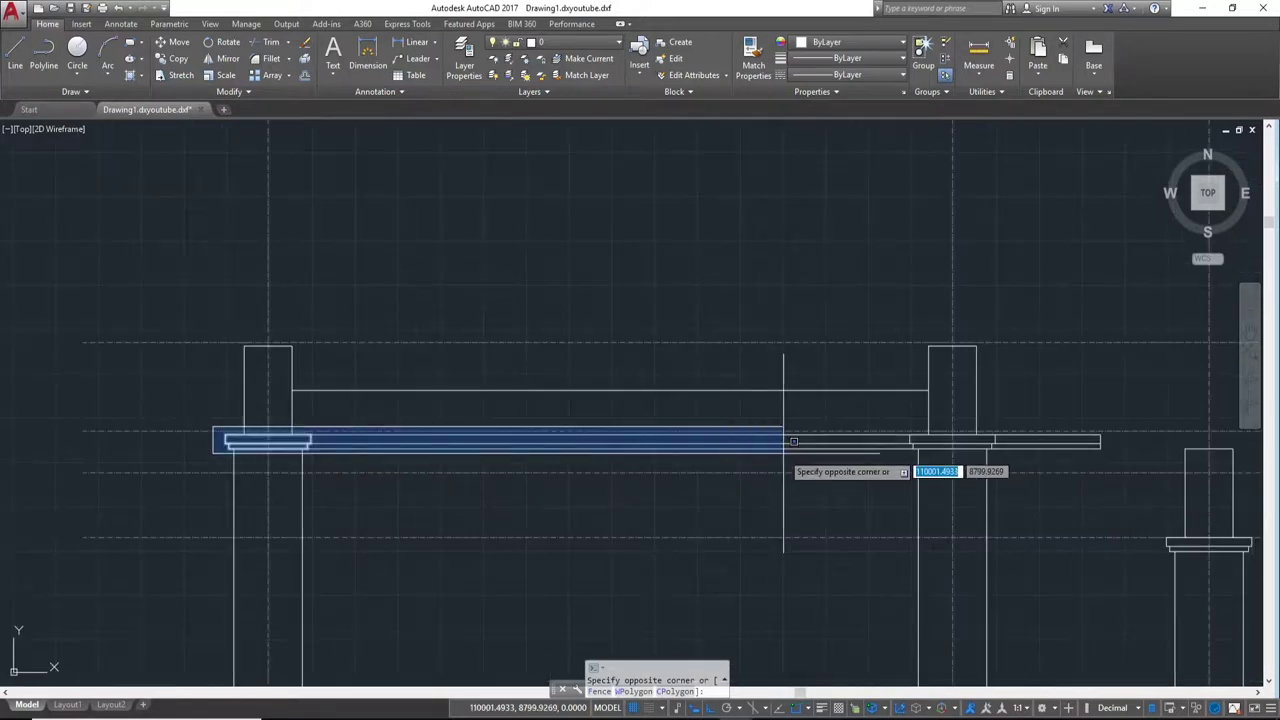
left_click(1137, 451)
Step: Start moving the beam from a base point, then cancel so it stays in place
middle_click_drag(437, 451, 740, 452)
scroll(707, 453, "up", 4)
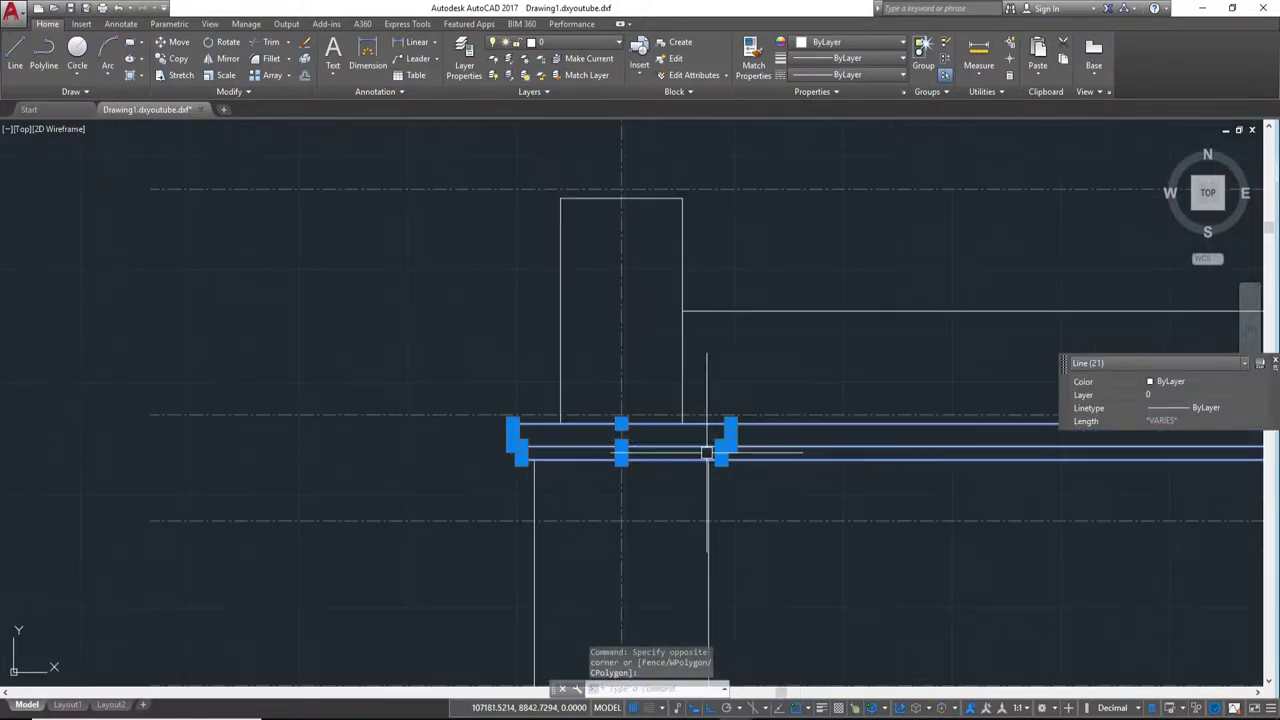
scroll(707, 453, "up", 2)
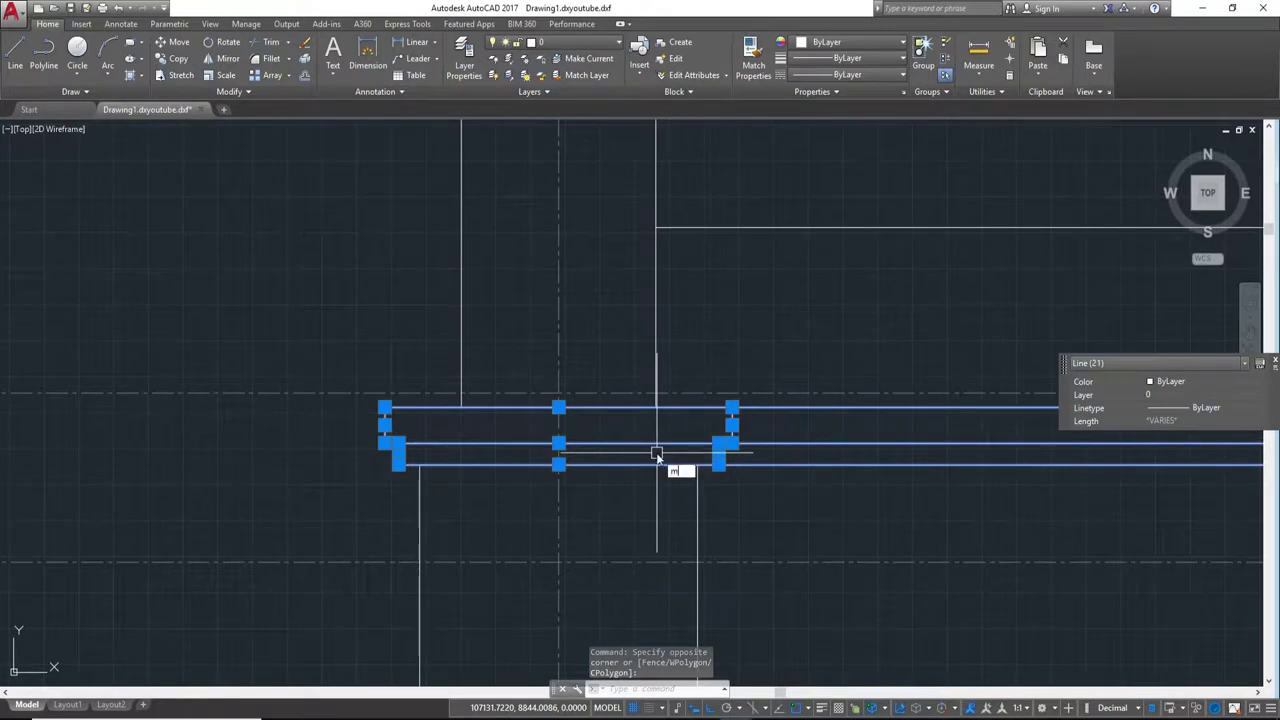
key("Return")
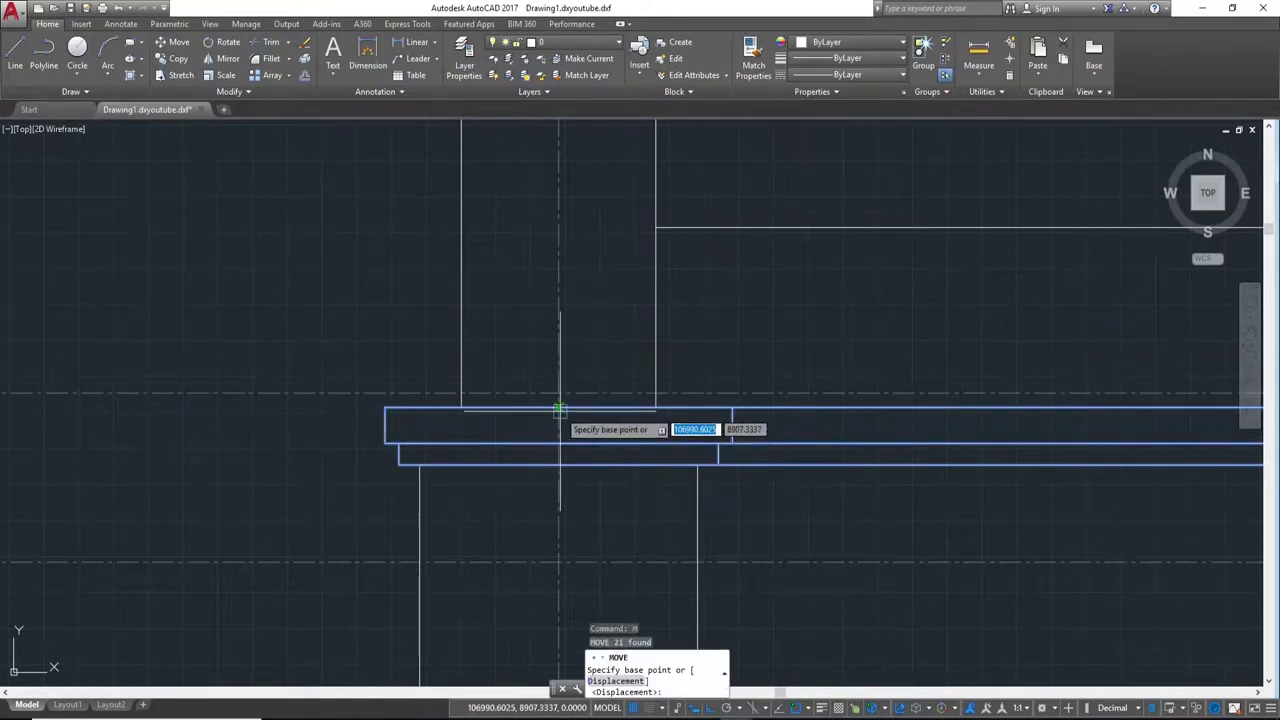
left_click(559, 409)
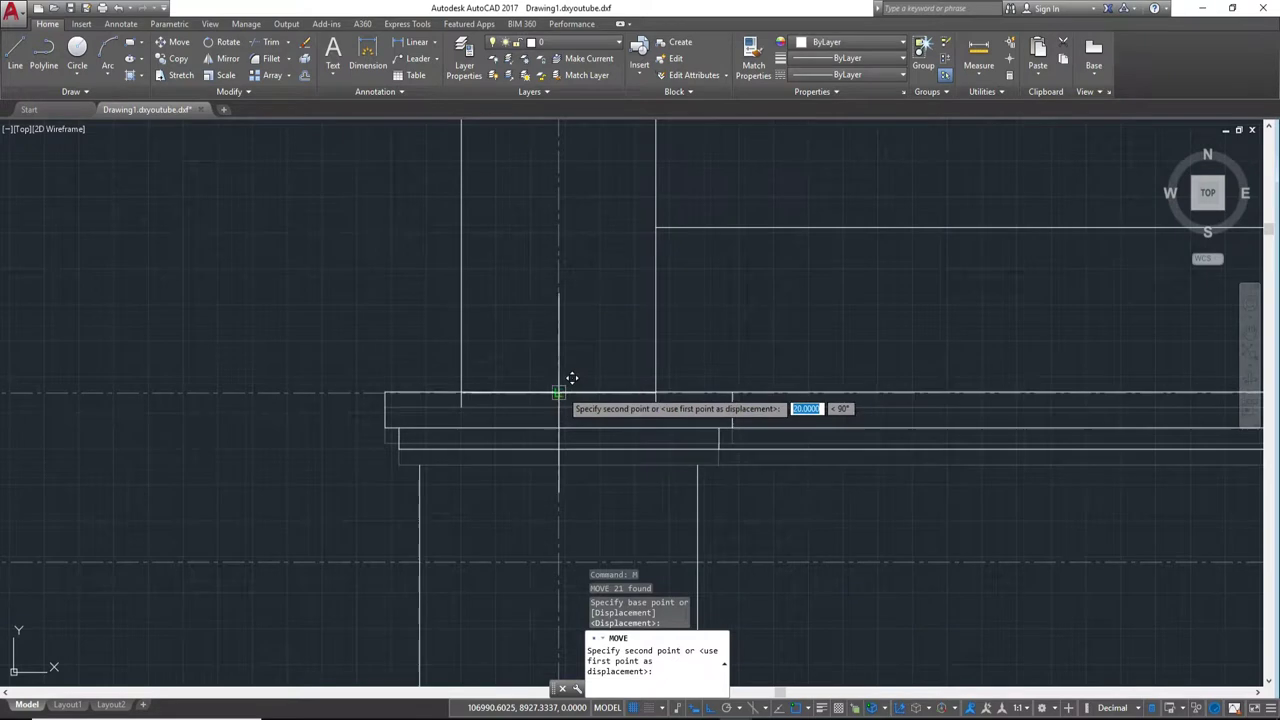
key("Escape")
type("TR")
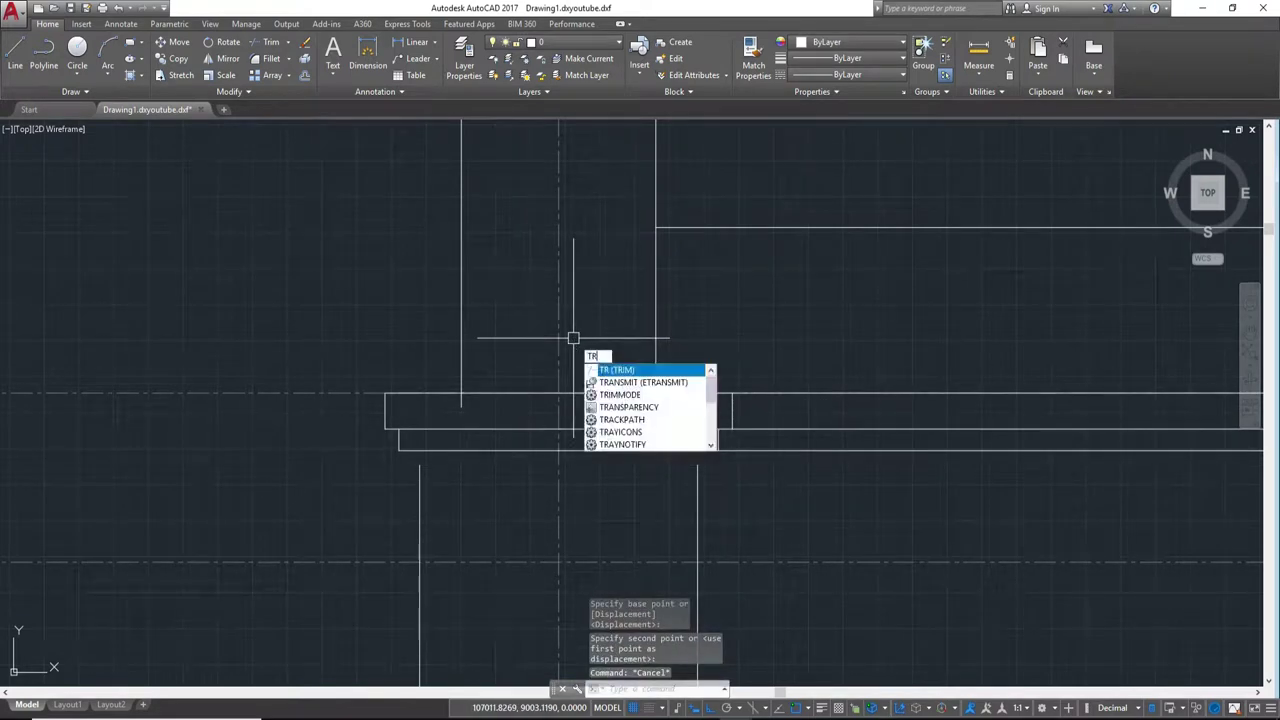
key("Return")
key("Return")
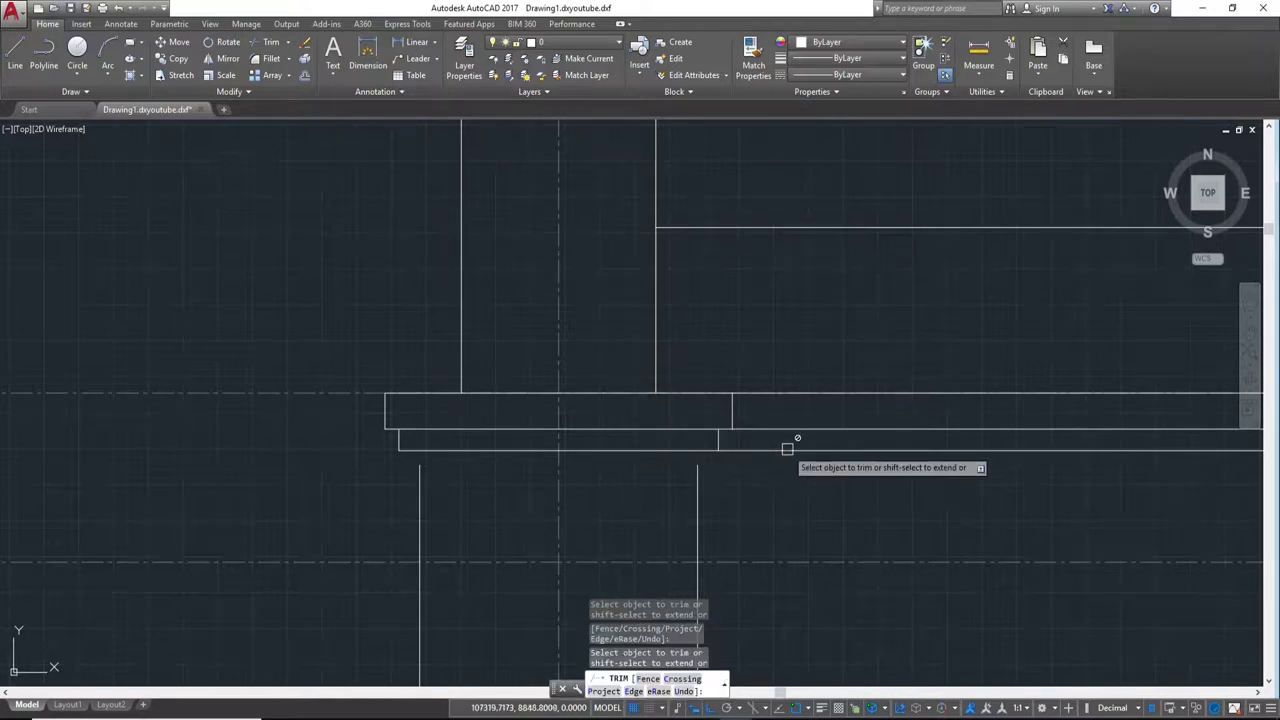
Step: Extend the column edge lines up to the beam's lower edge
key("Escape")
type("EX")
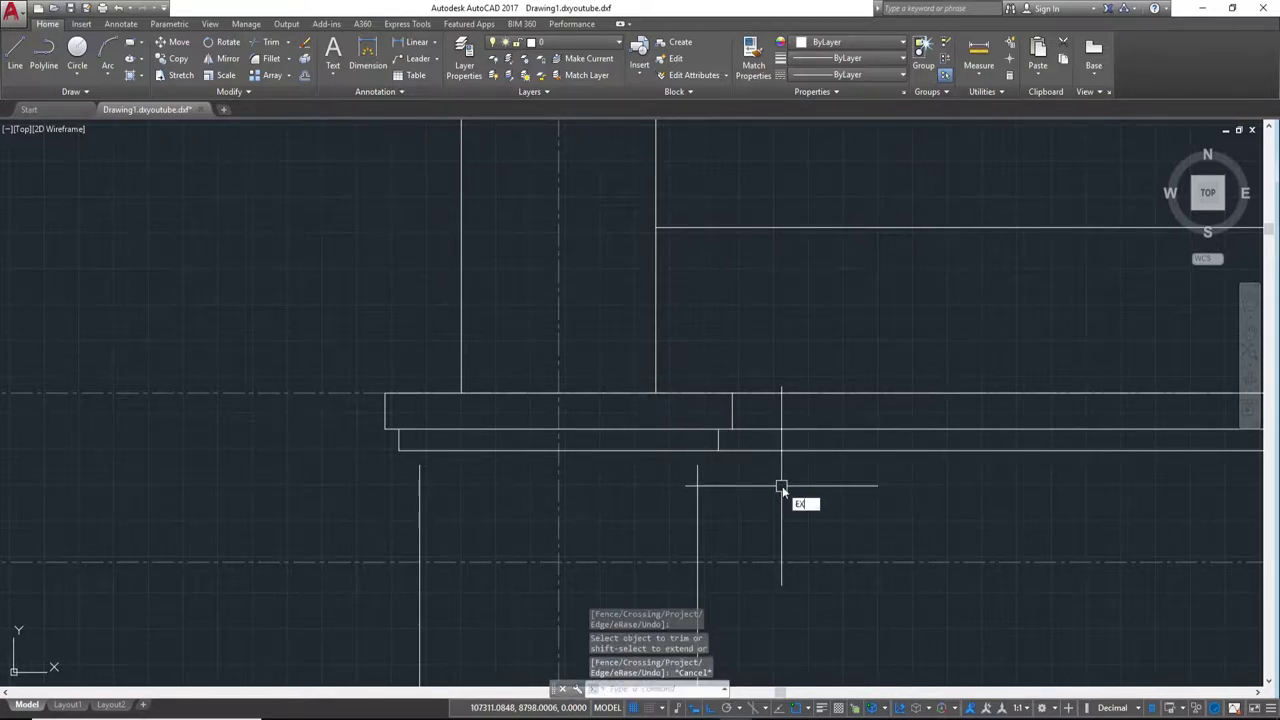
key("Return")
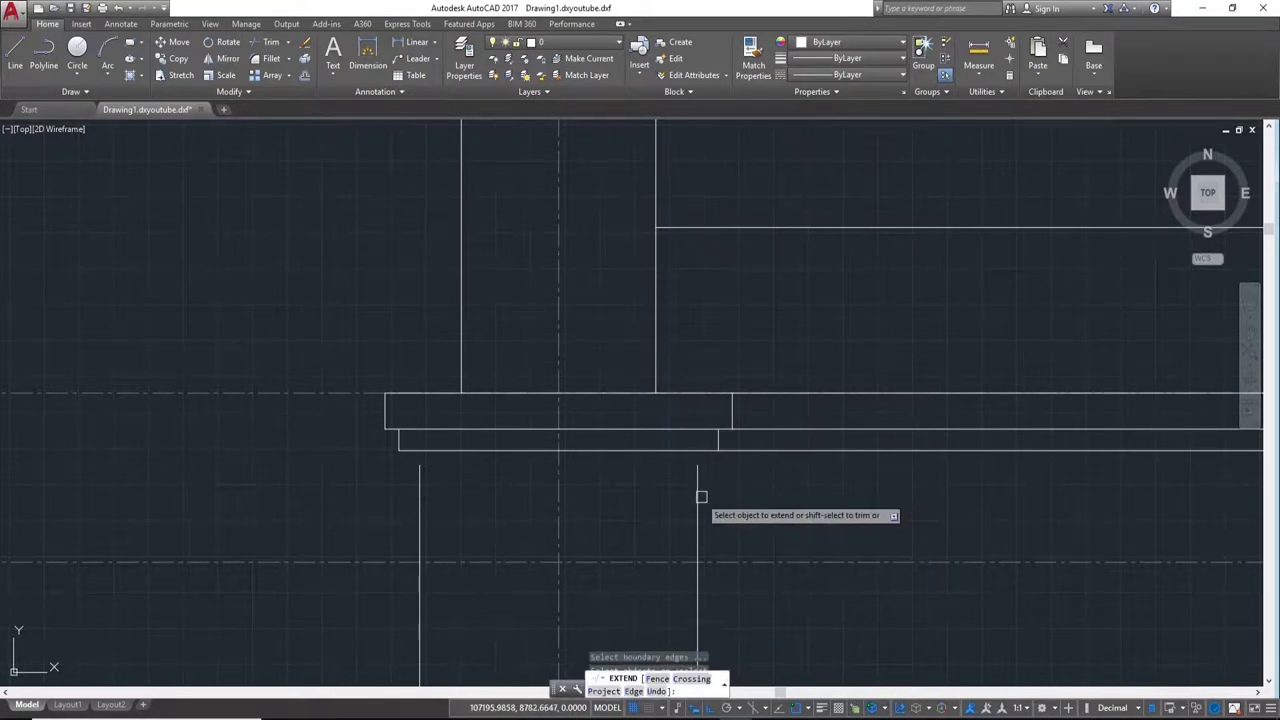
key("Return")
scroll(673, 508, "down", 4)
middle_click_drag(244, 505, 654, 520)
middle_click_drag(1016, 504, 681, 489)
scroll(681, 489, "up", 4)
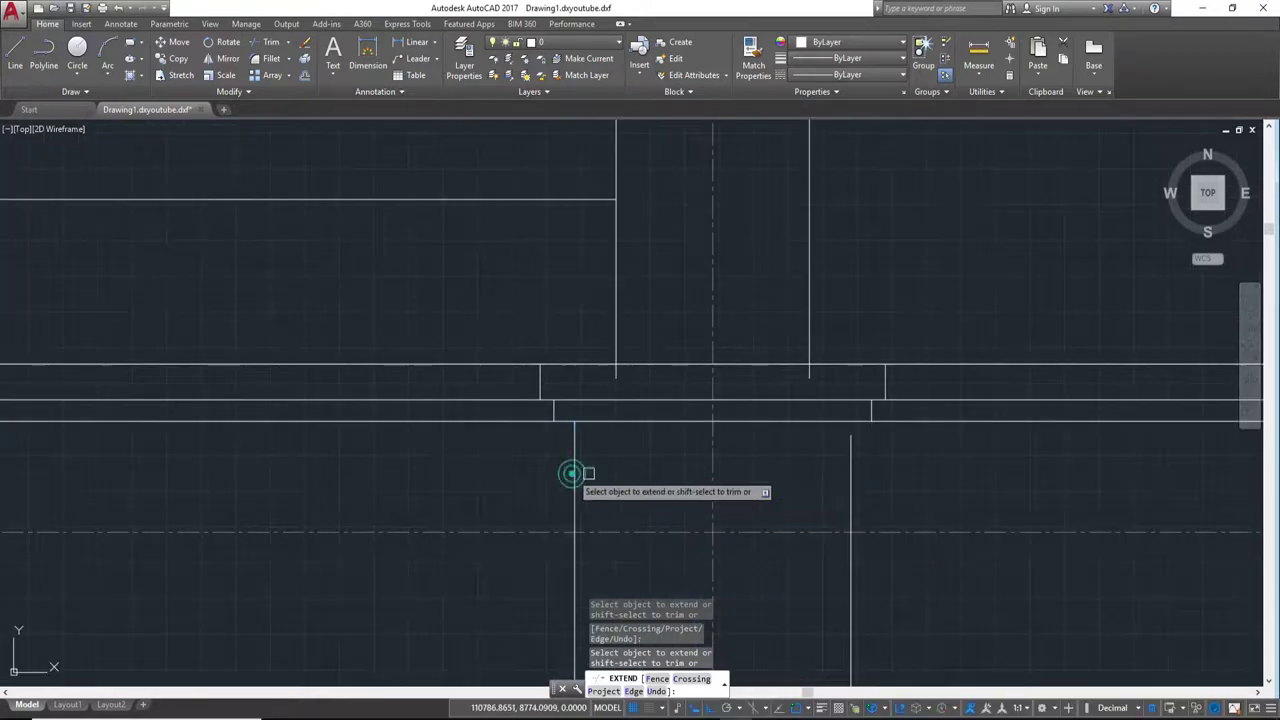
key("Escape")
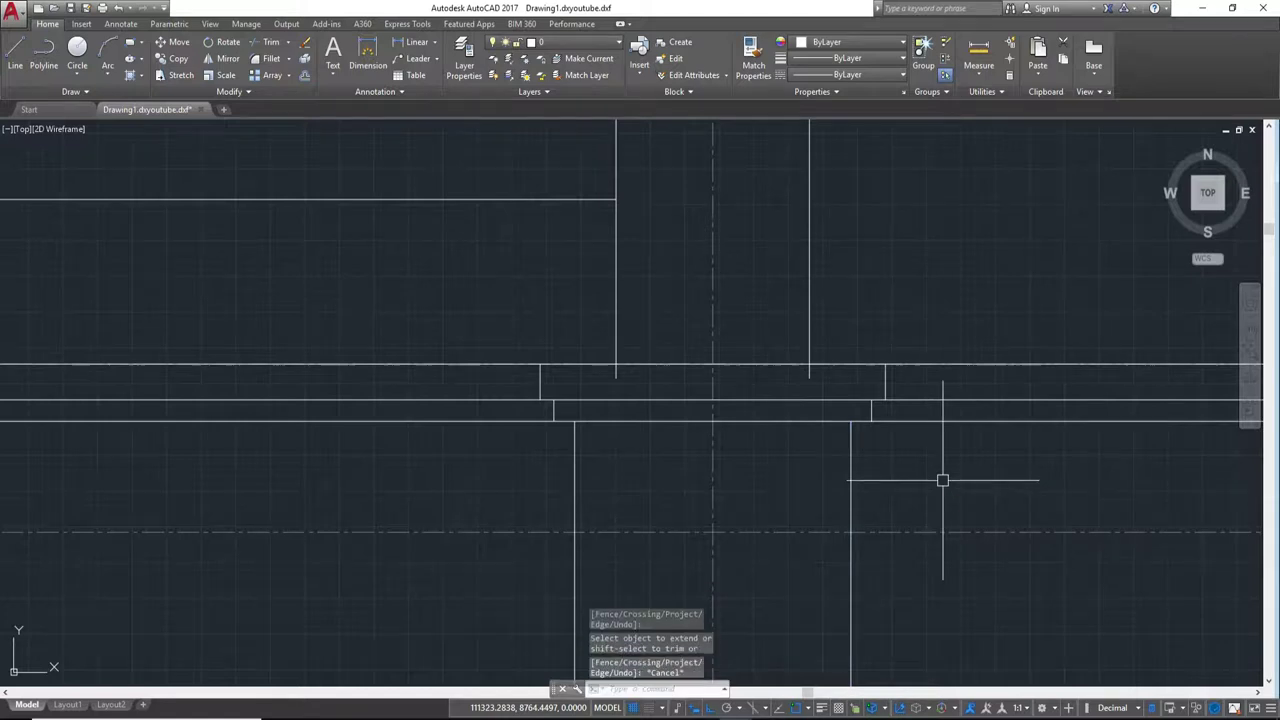
Step: Trim off the leftover vertical stub below the beam
type("tr")
key("Return")
key("Return")
left_click(810, 372)
scroll(660, 390, "down", 2)
middle_click_drag(886, 446, 600, 449)
middle_click_drag(968, 446, 680, 445)
key("Escape")
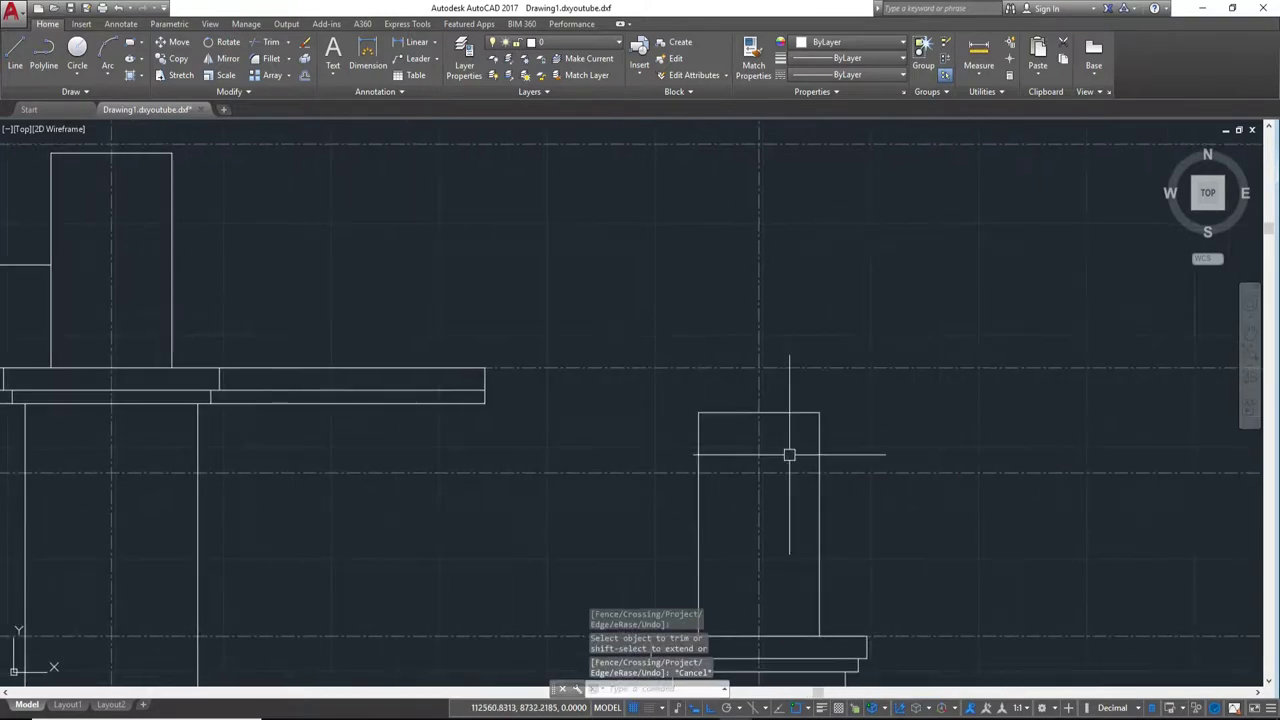
scroll(578, 578, "down", 2)
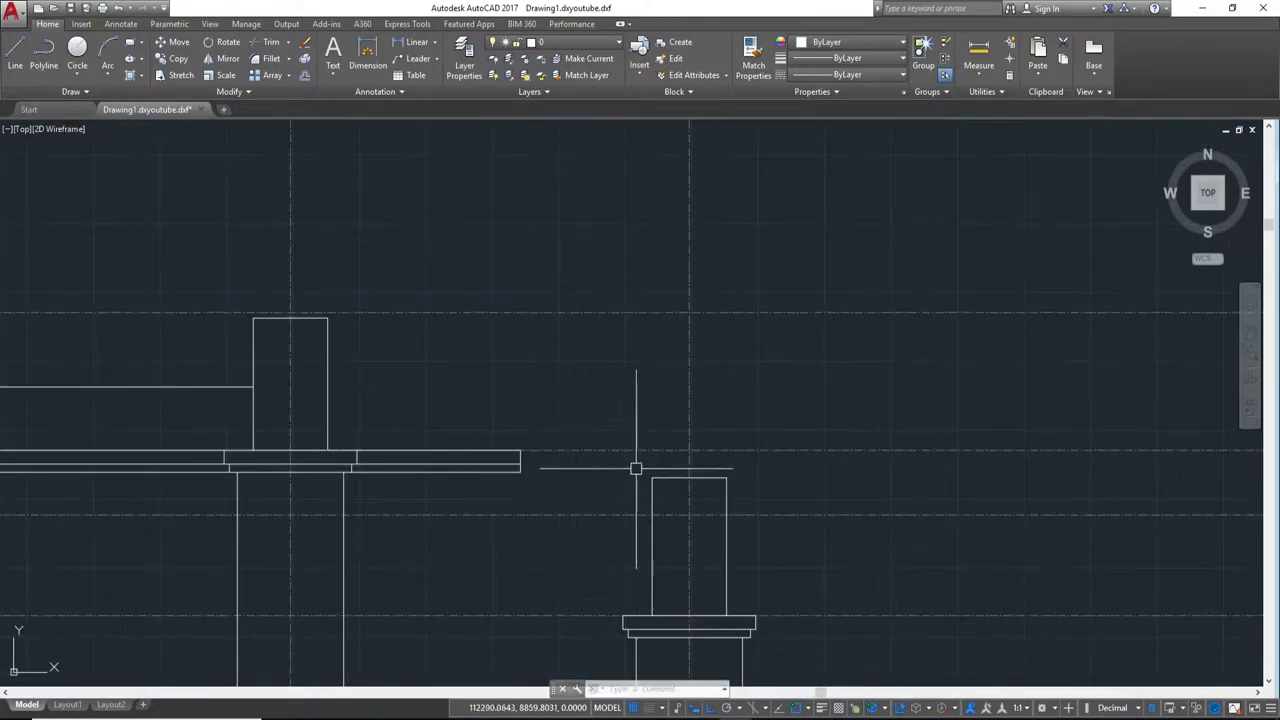
scroll(851, 483, "up", 3)
mouse_move(720, 534)
middle_mouse_down()
mouse_move(1151, 561)
mouse_move(866, 534)
middle_mouse_up()
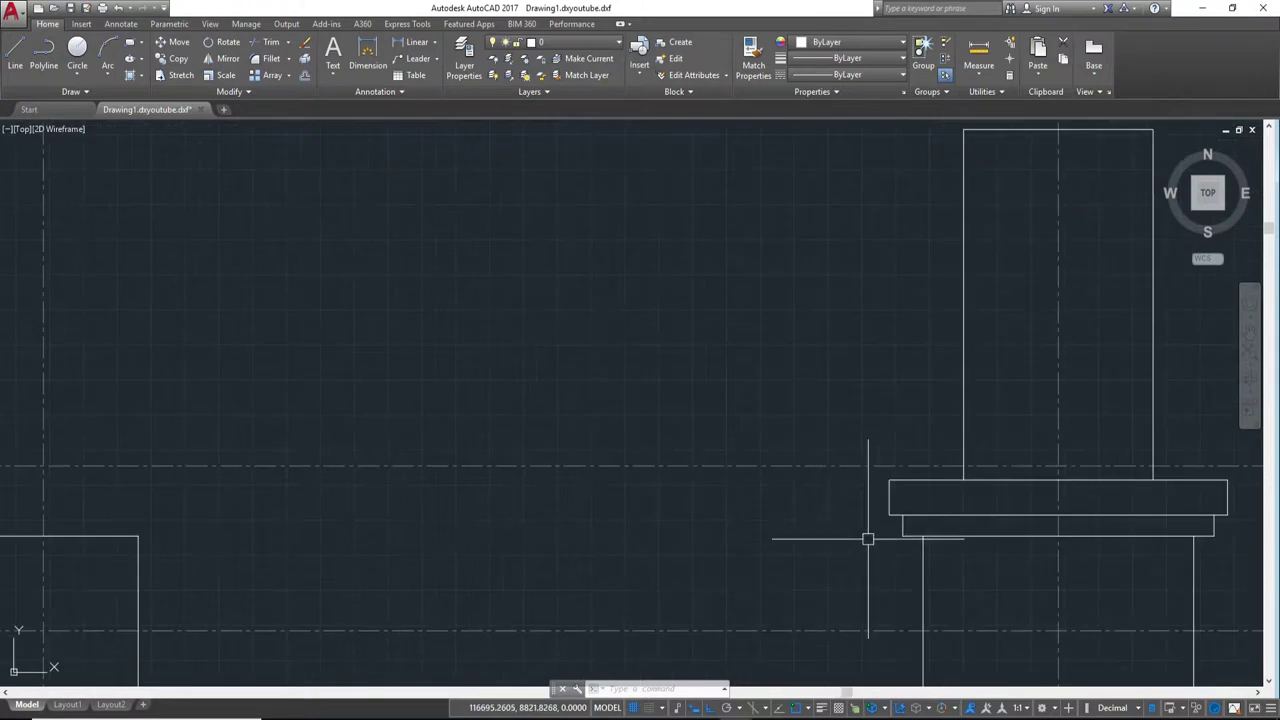
Step: Select the seven cap lines and start a move, then cancel it
left_click(829, 434)
scroll(1094, 587, "down", 2)
middle_click_drag(1094, 587, 895, 577)
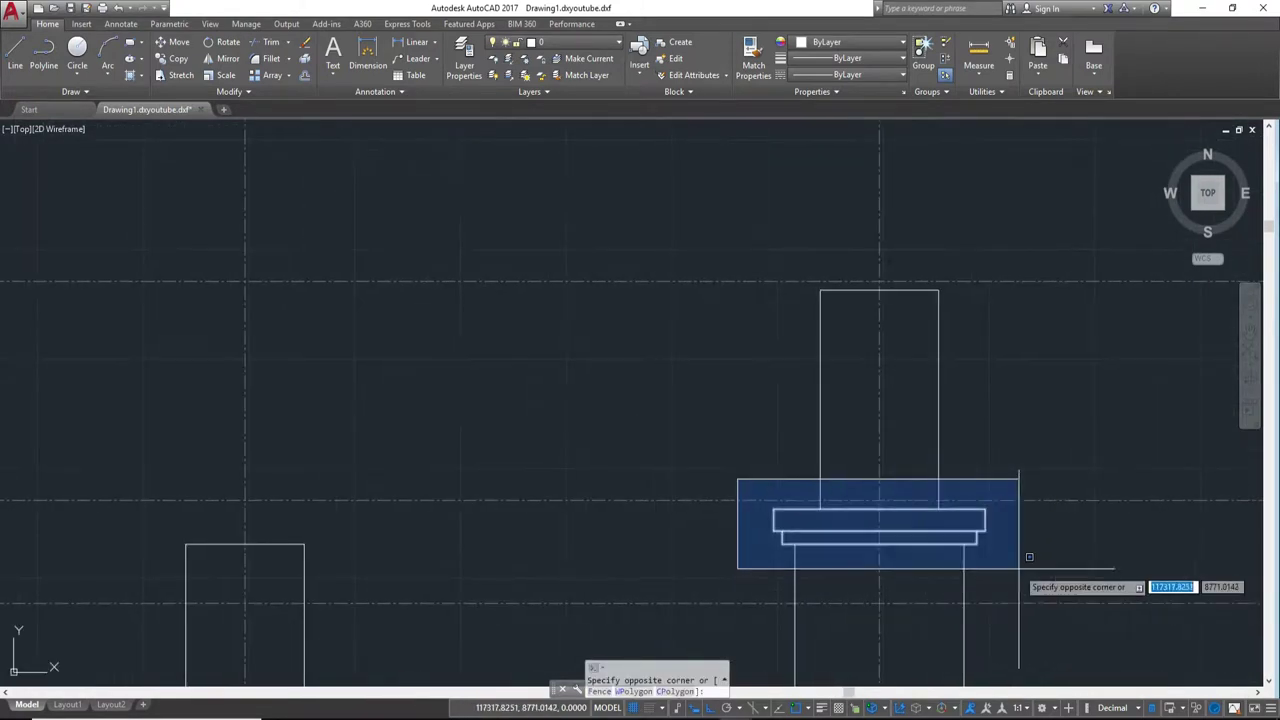
left_click(1020, 560)
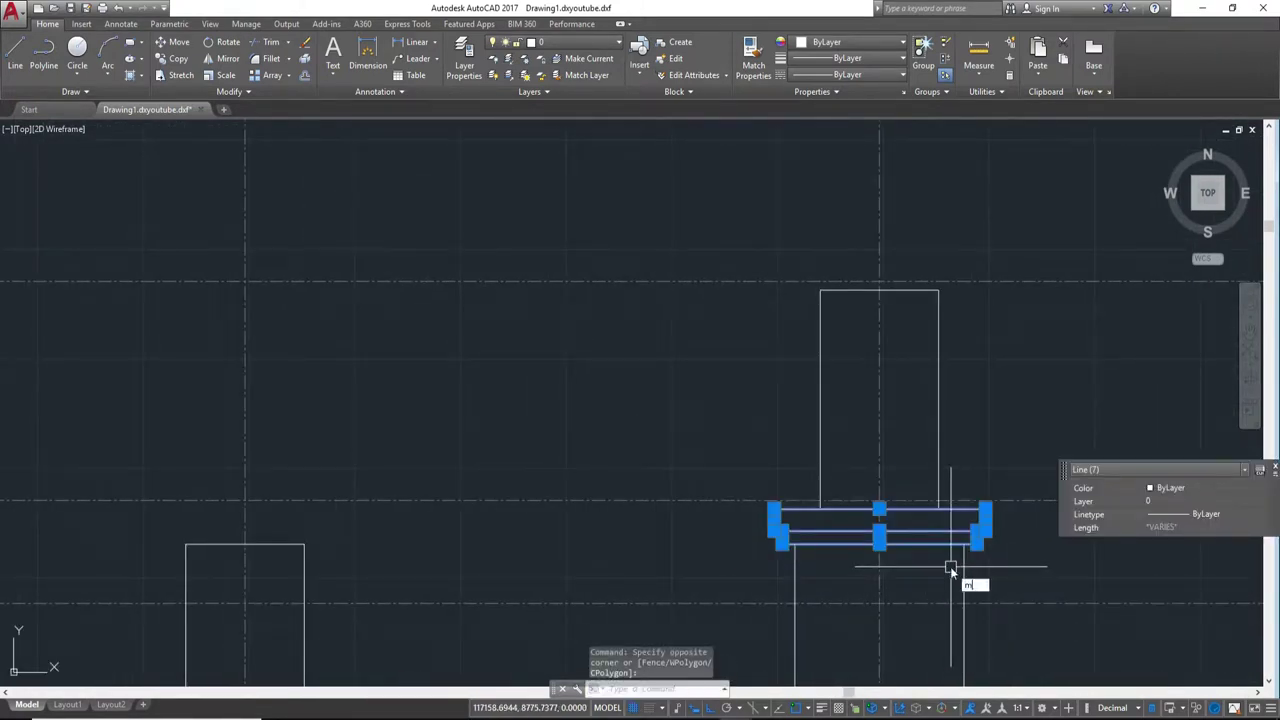
key("Return")
scroll(957, 586, "up", 2)
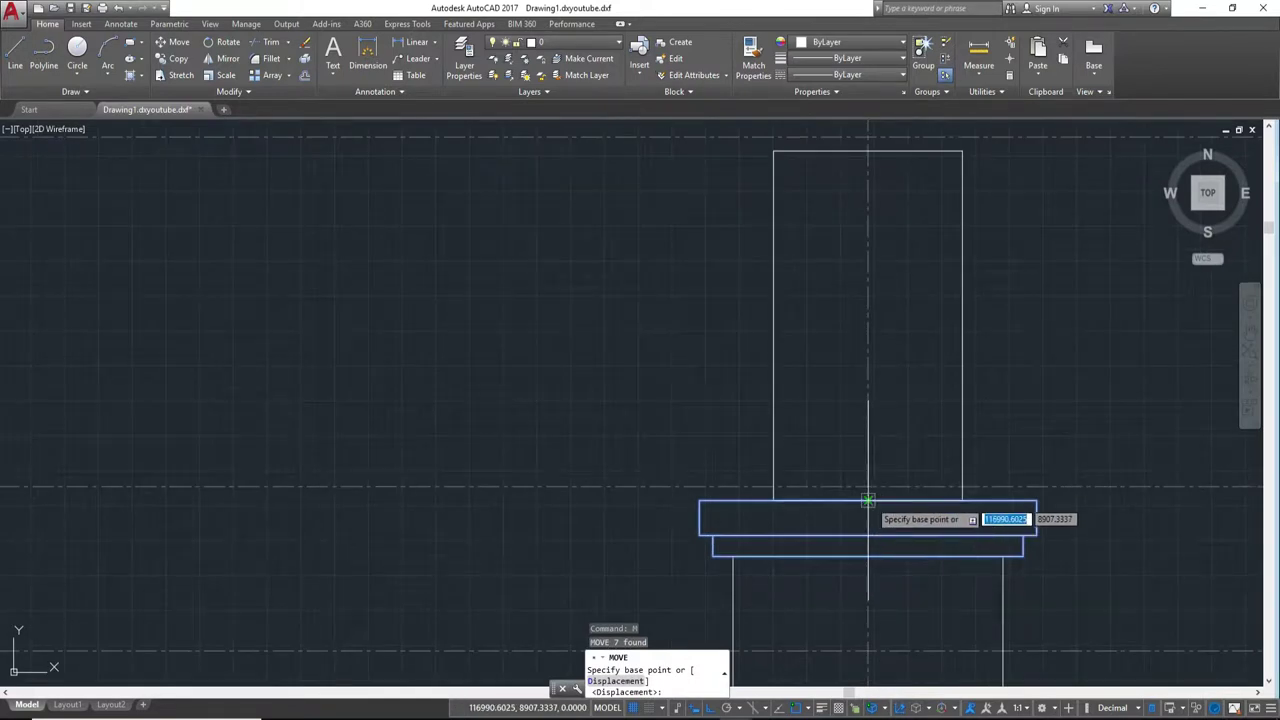
left_click(870, 500)
key("Escape")
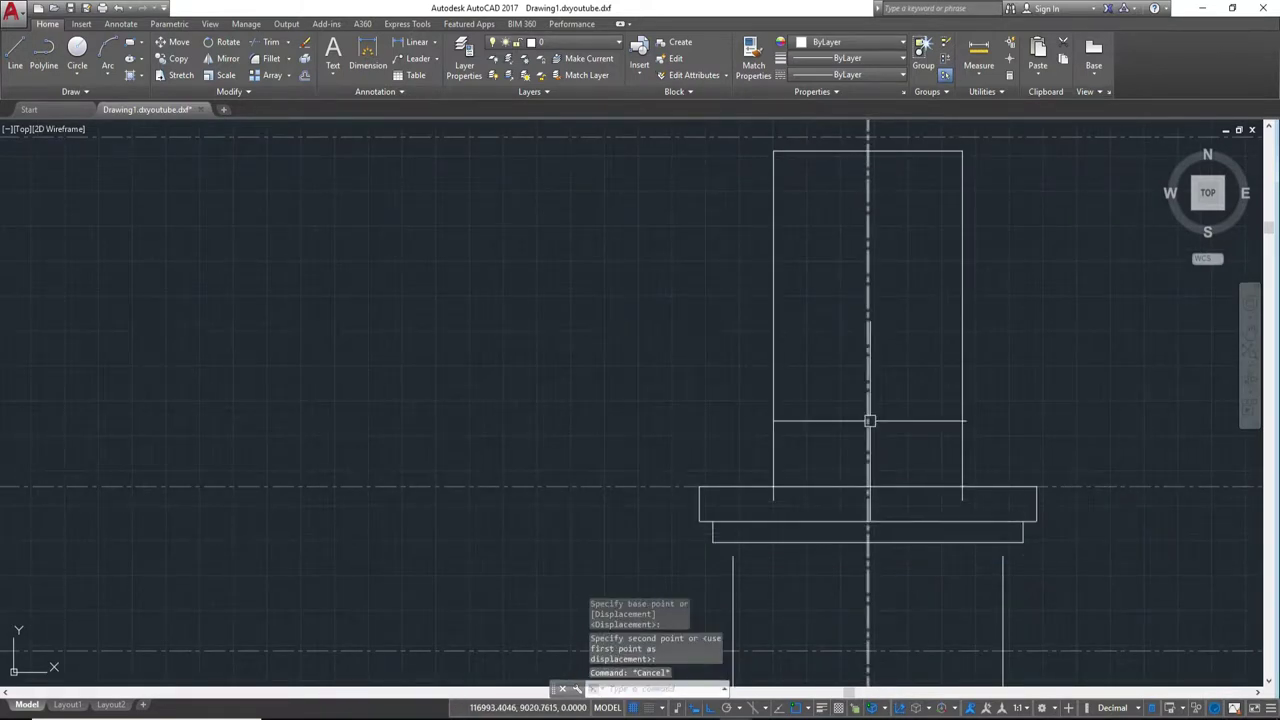
Step: Extend the lower column's right edge line up to the underside of the cap
type("x")
key("Return")
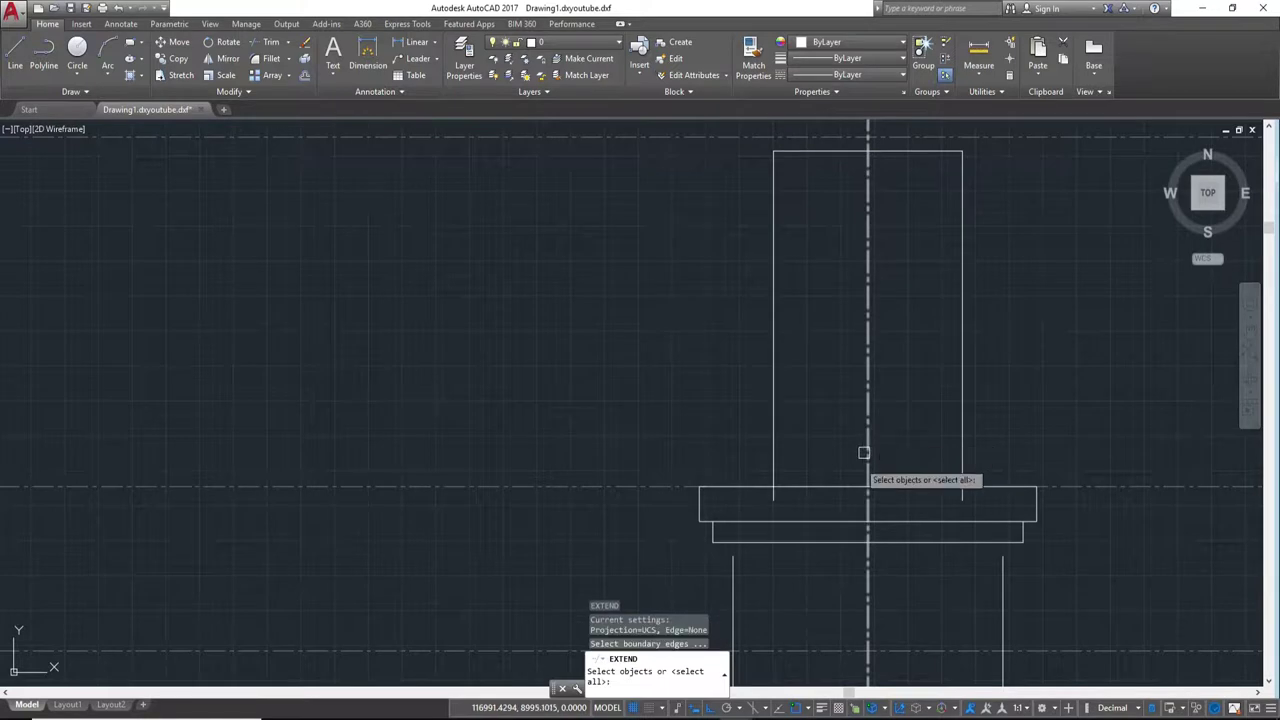
key("Return")
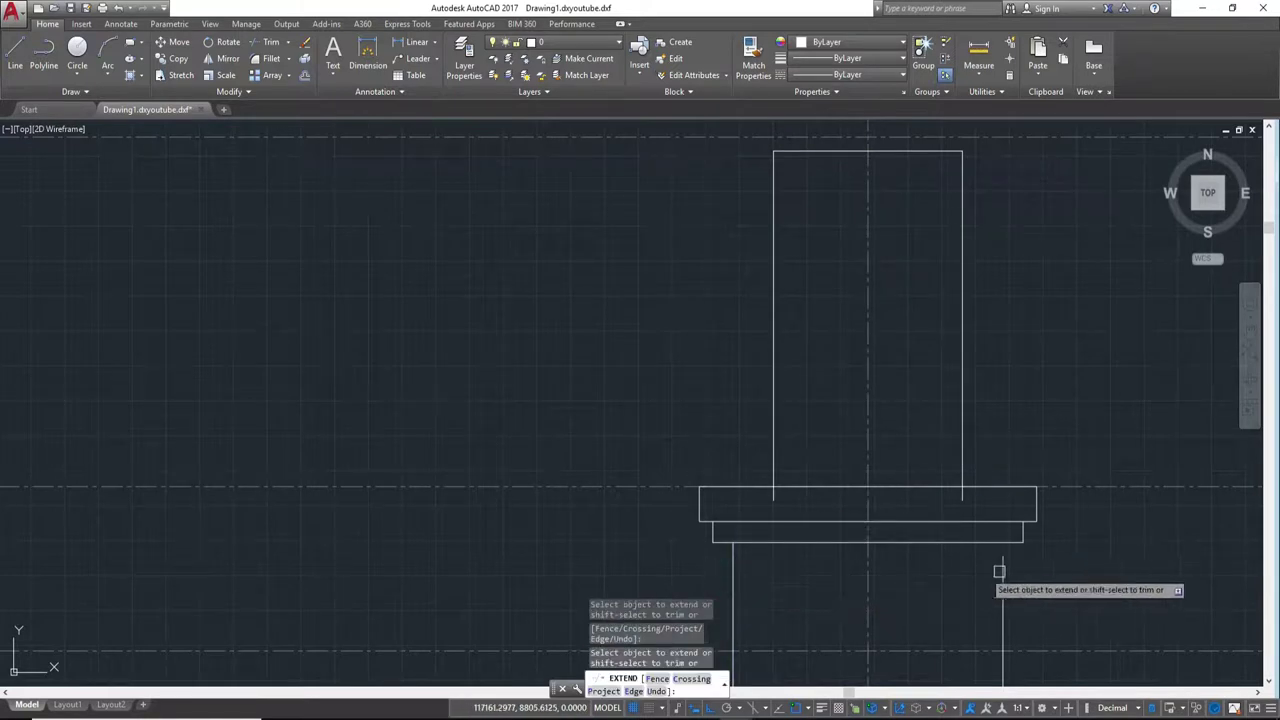
left_click(1003, 571)
key("Return")
type("tr")
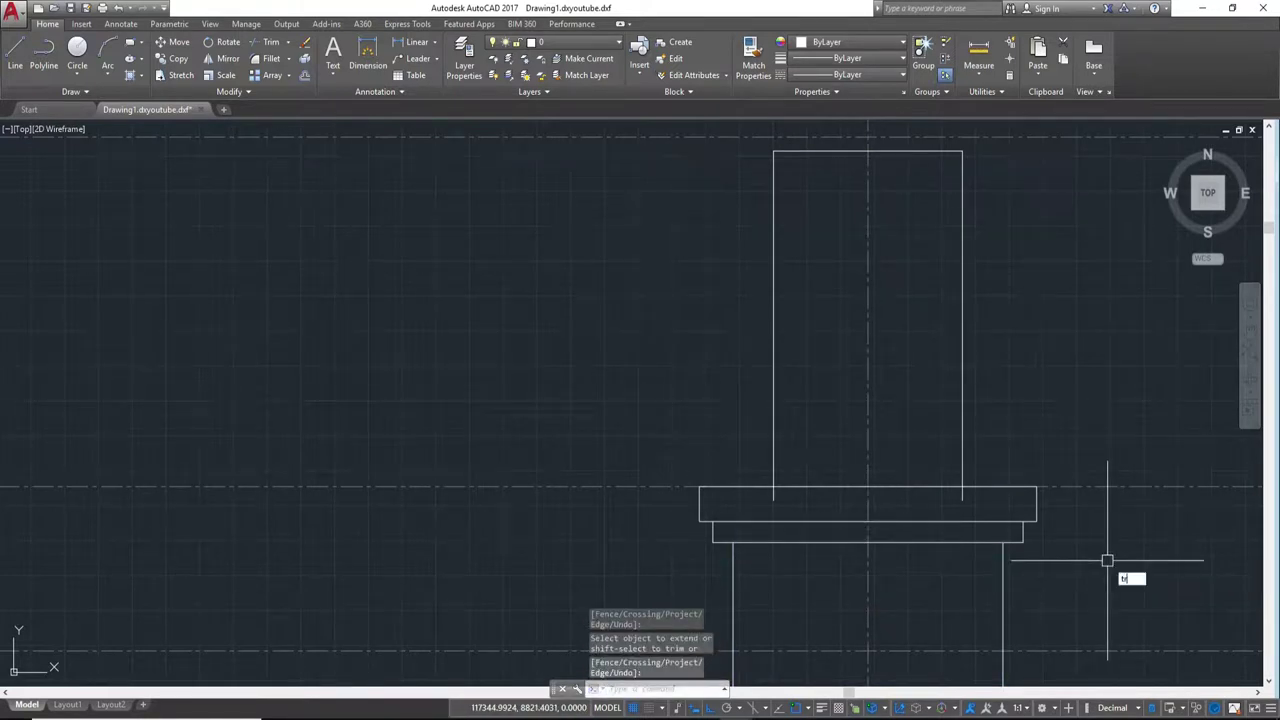
key("Return")
key("Return")
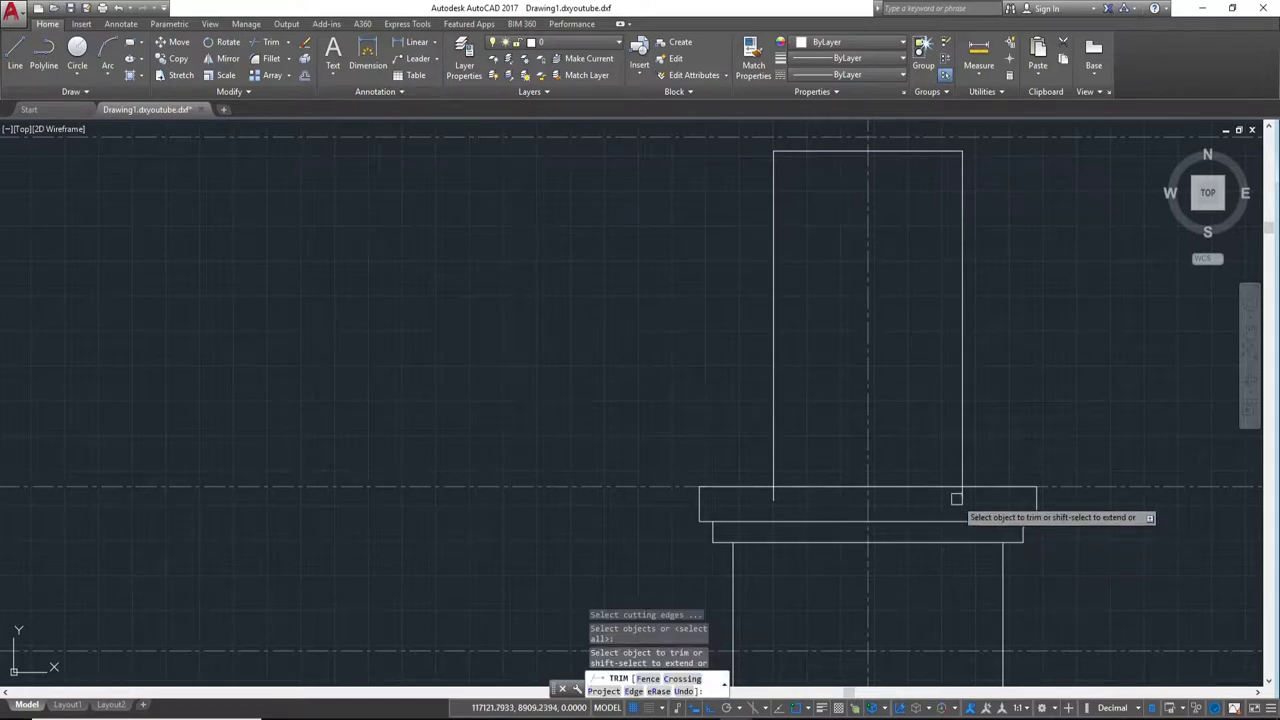
scroll(769, 505, "down", 4)
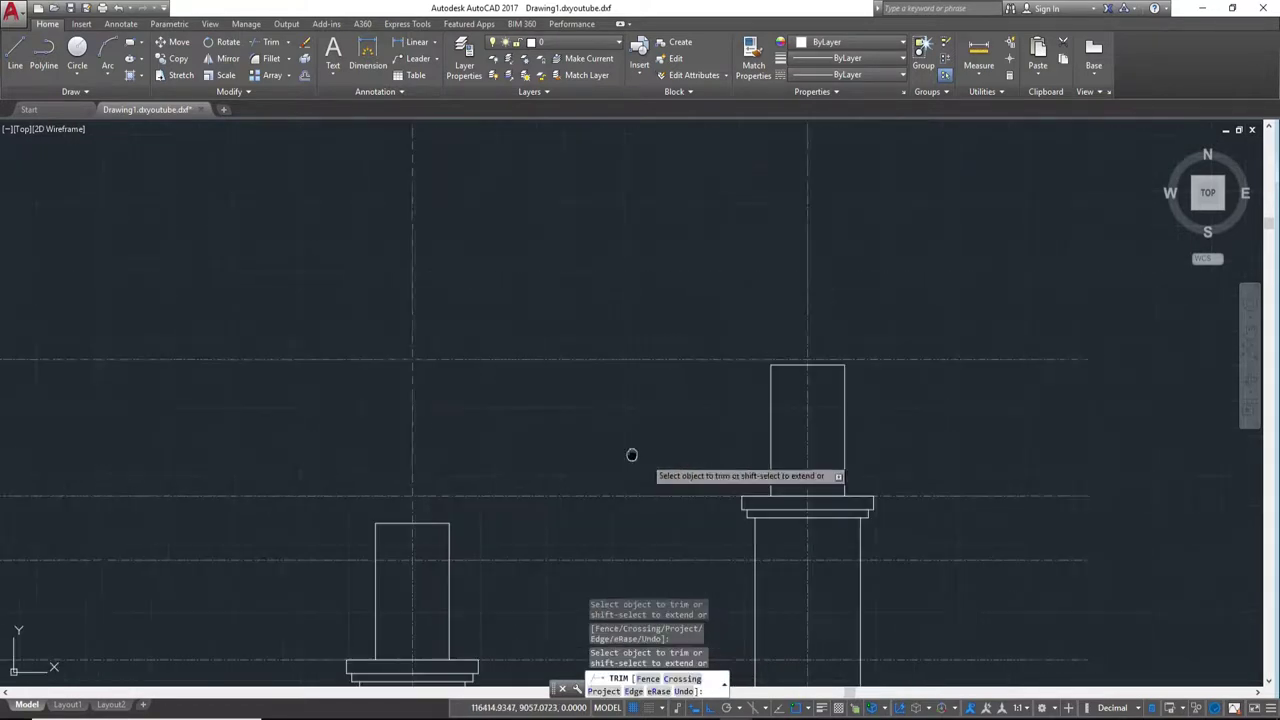
key("Escape")
scroll(671, 497, "down", 2)
mouse_move(914, 491)
middle_mouse_down()
mouse_move(860, 496)
mouse_move(1196, 492)
middle_mouse_up()
middle_click_drag(886, 484, 431, 486)
scroll(431, 486, "down", 2)
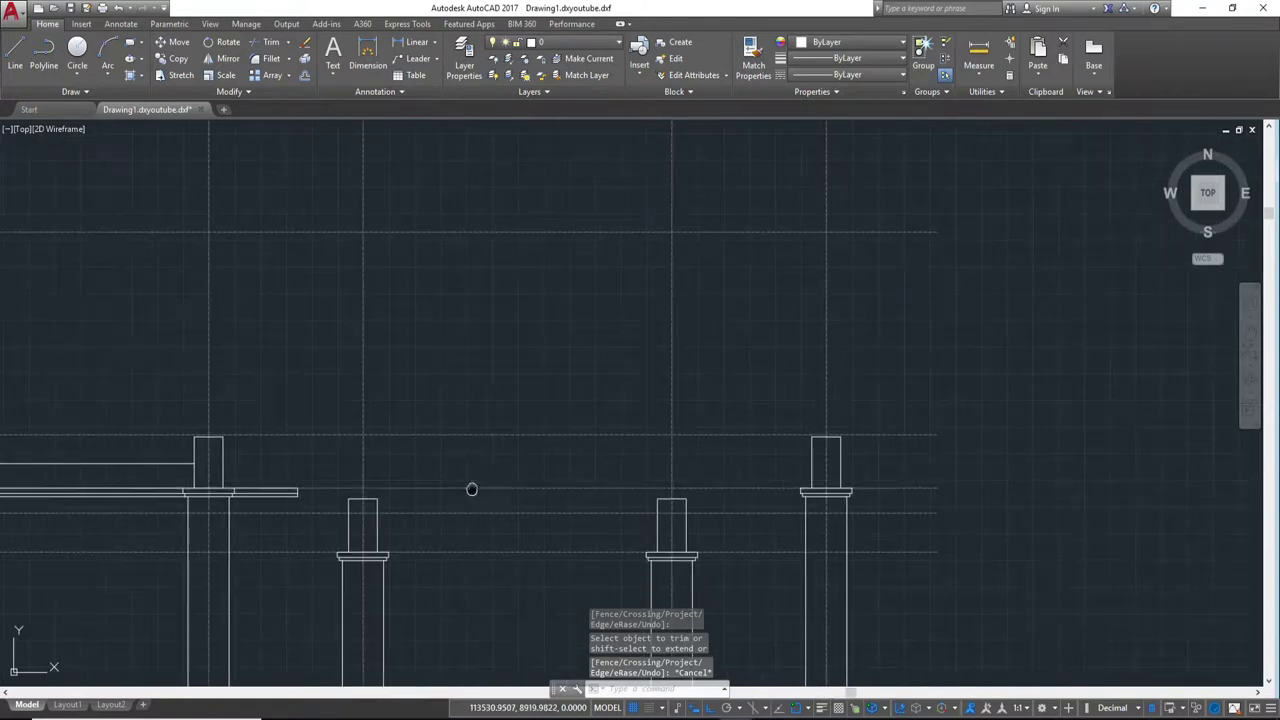
scroll(471, 489, "up", 4)
mouse_move(486, 489)
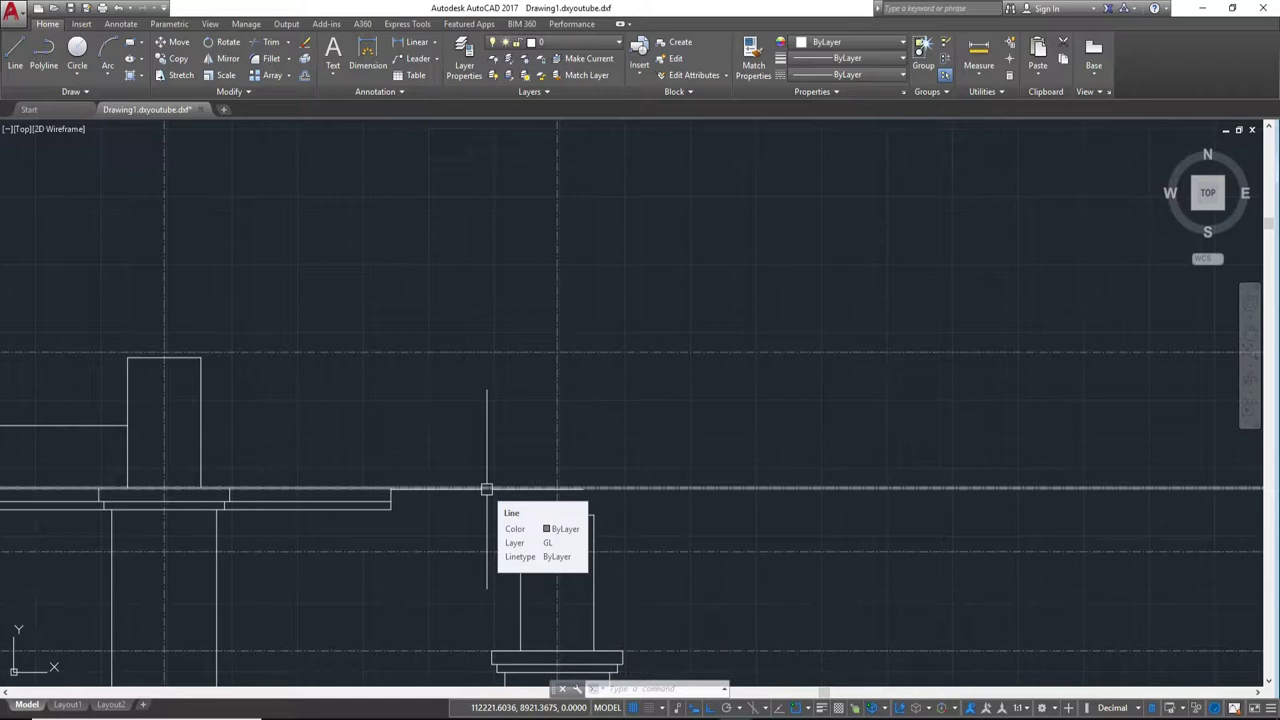
type("tr")
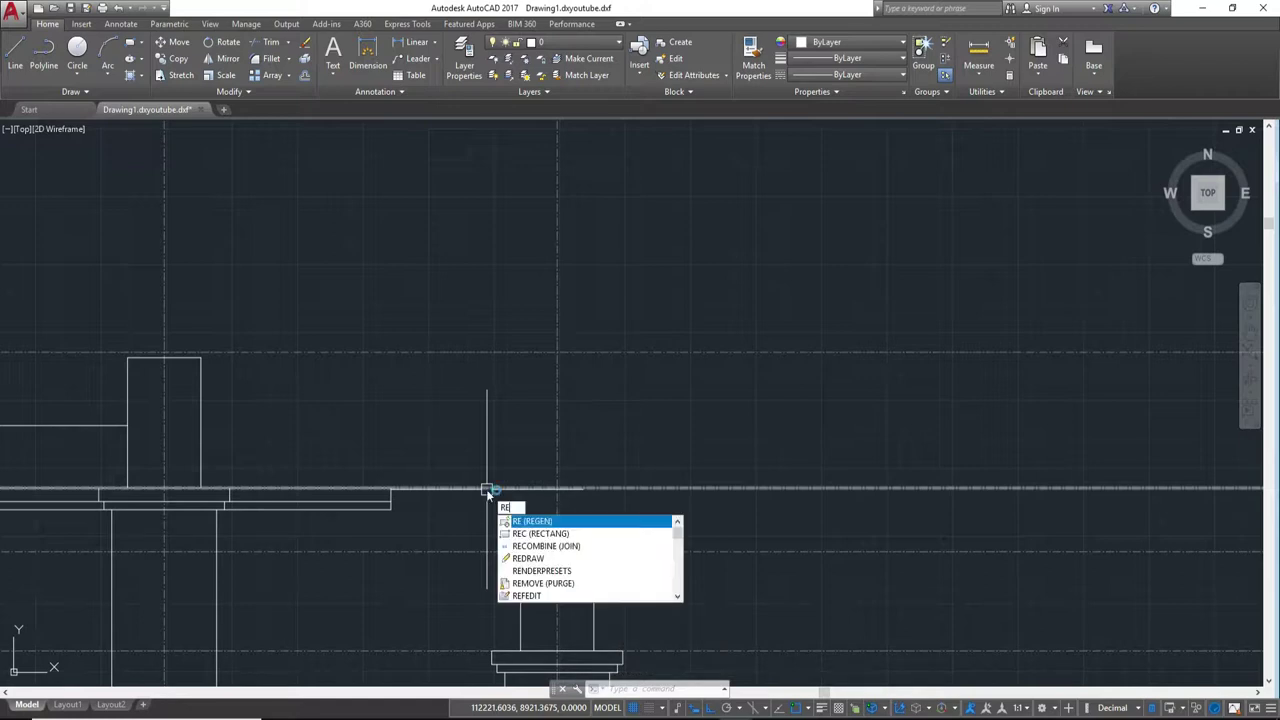
key("Escape")
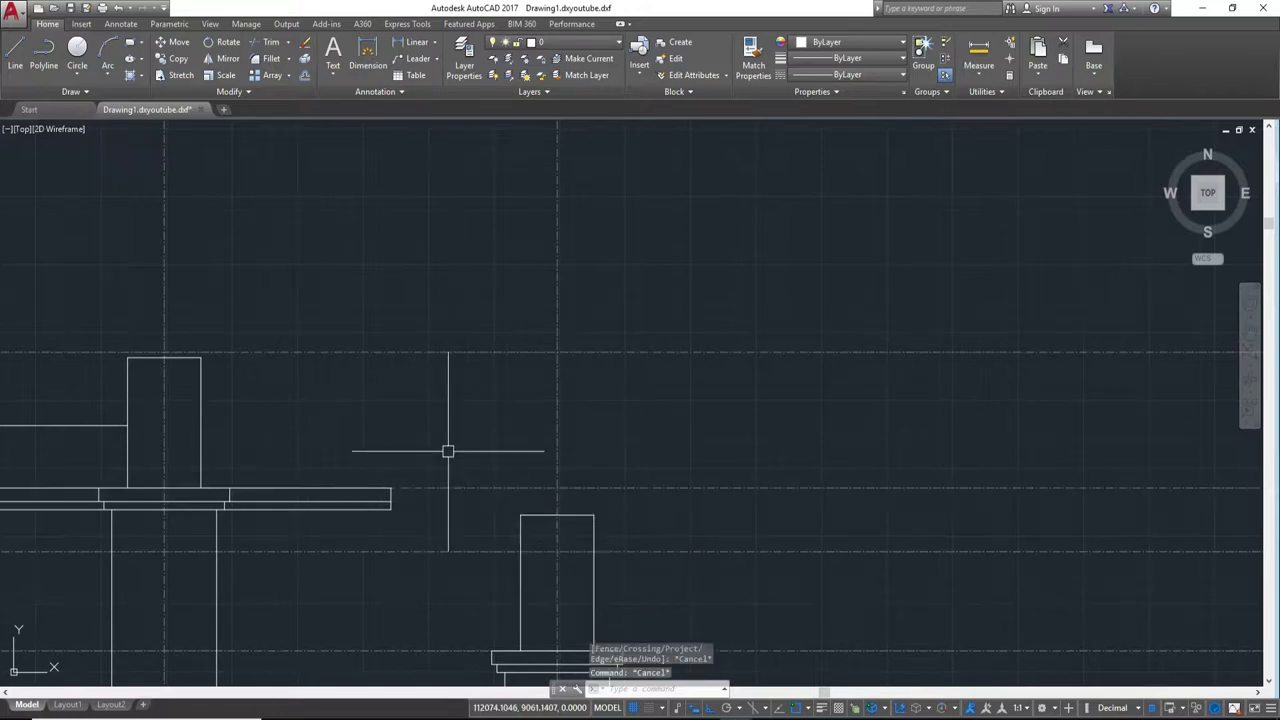
Step: Begin a line at the platform's right end, then cancel it
type("l")
key("Return")
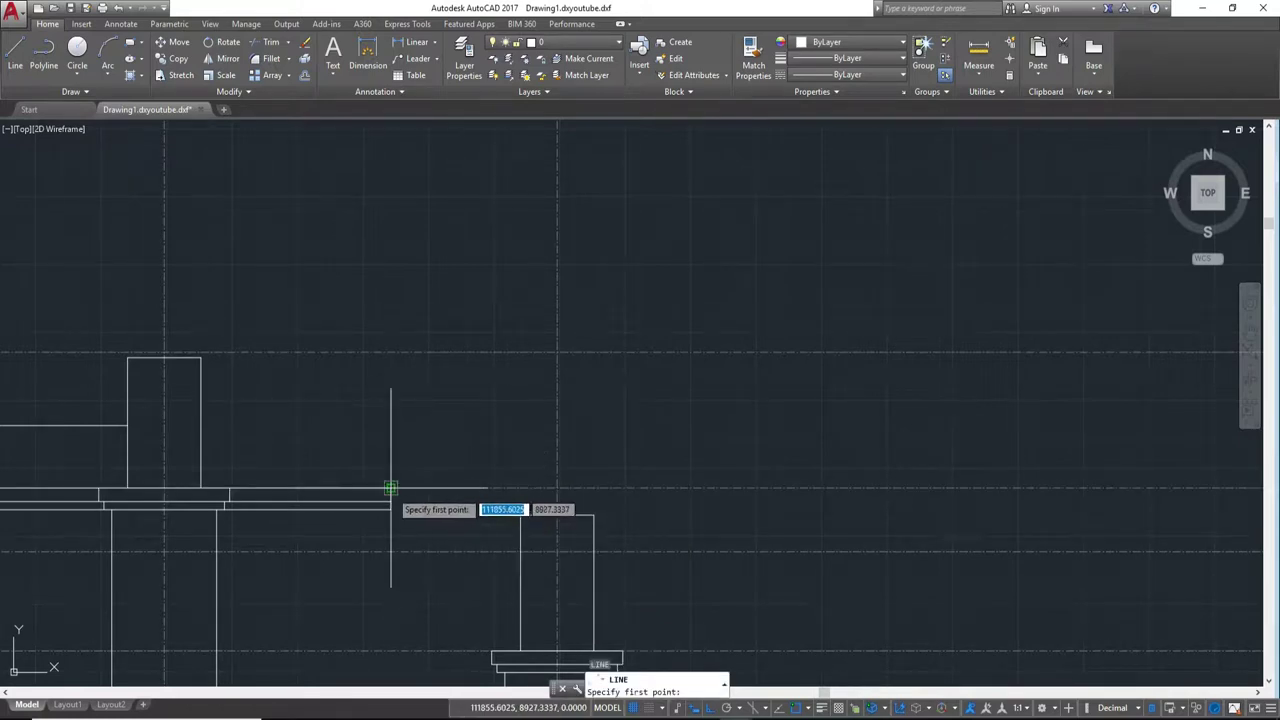
left_click(390, 490)
scroll(585, 495, "down", 3)
scroll(701, 500, "up", 2)
scroll(514, 485, "up", 2)
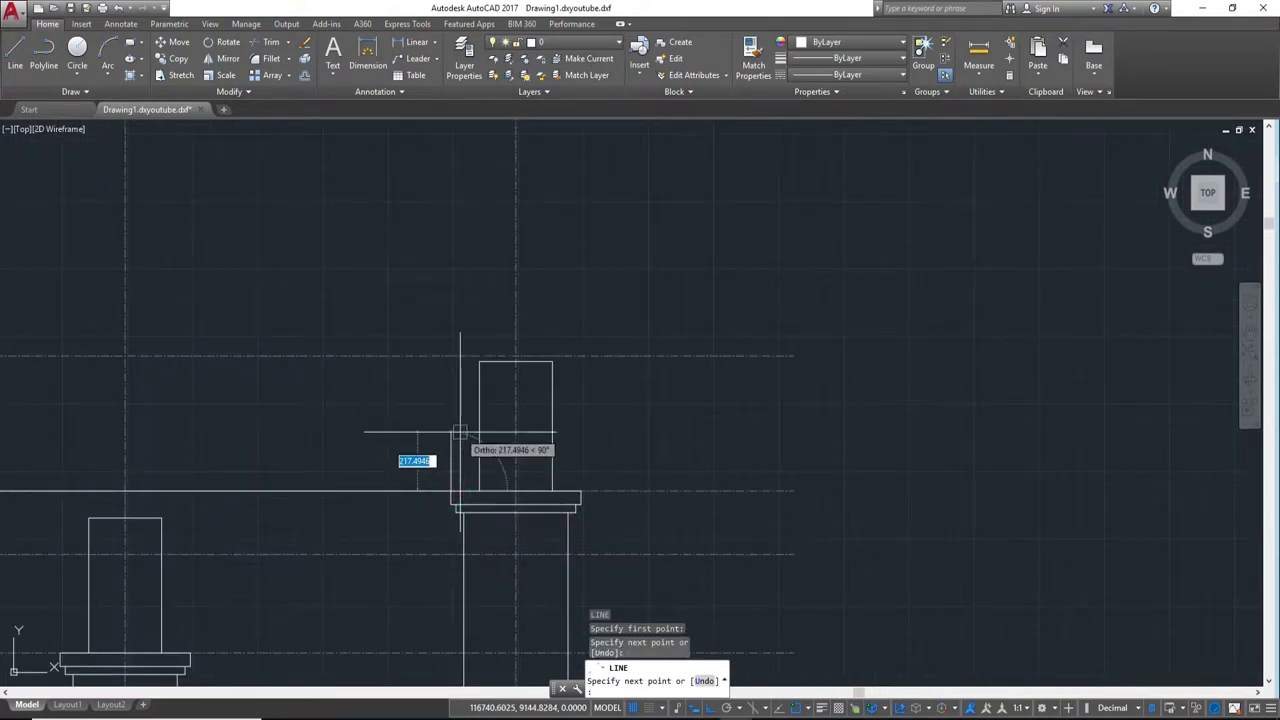
key("Escape")
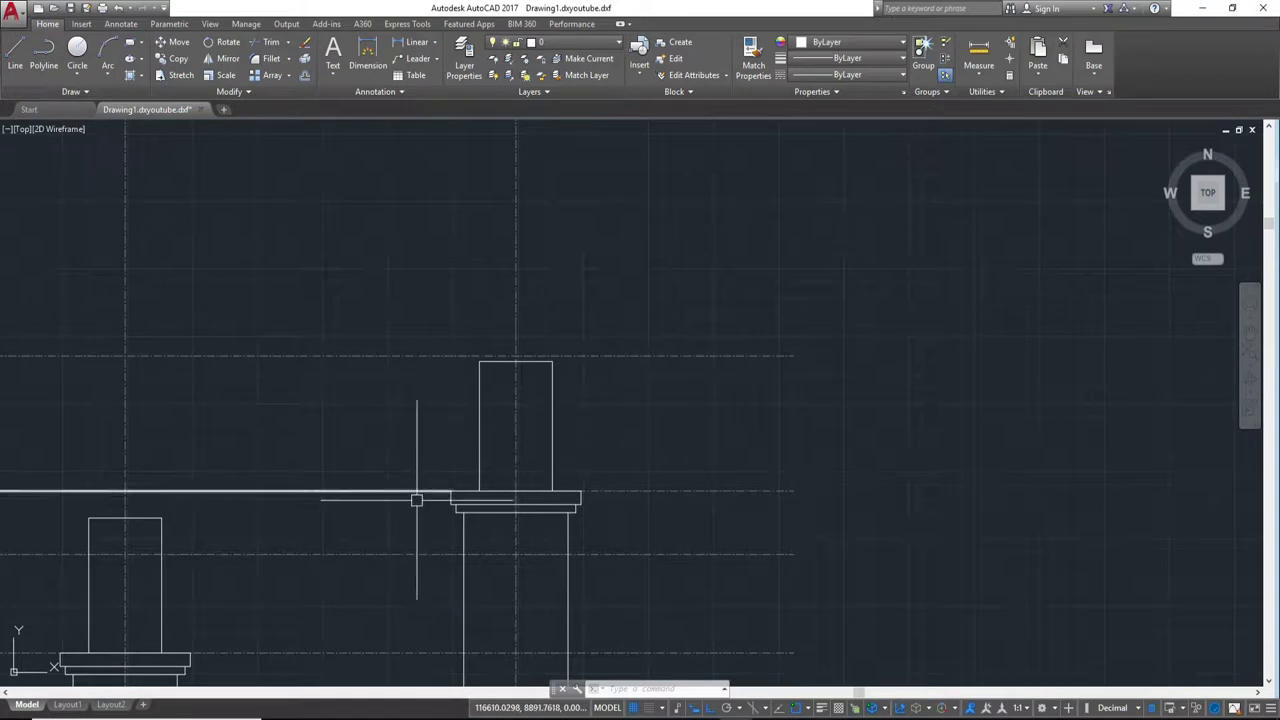
Step: Erase the stray horizontal line between the two tall columns
middle_click_drag(416, 491, 578, 496)
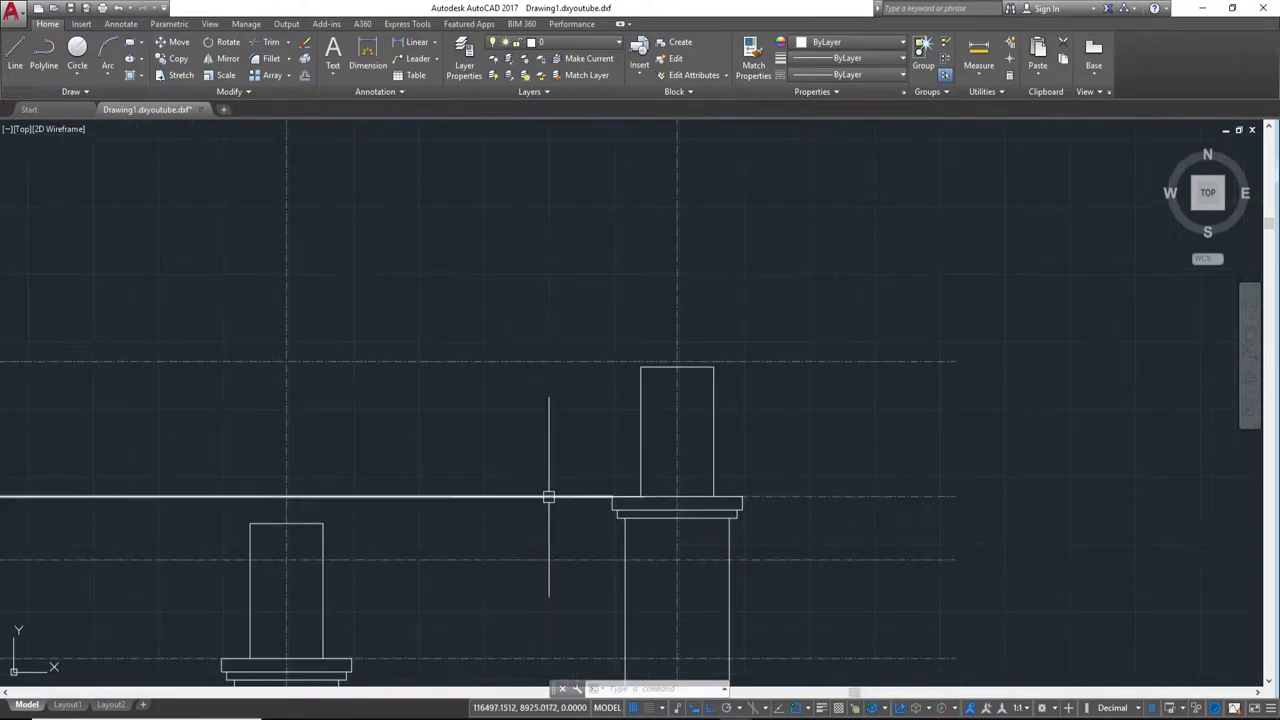
left_click(548, 497)
middle_click_drag(437, 458, 612, 451)
scroll(431, 496, "down", 2)
scroll(411, 500, "down", 2)
scroll(337, 491, "up", 4)
scroll(514, 521, "down", 1)
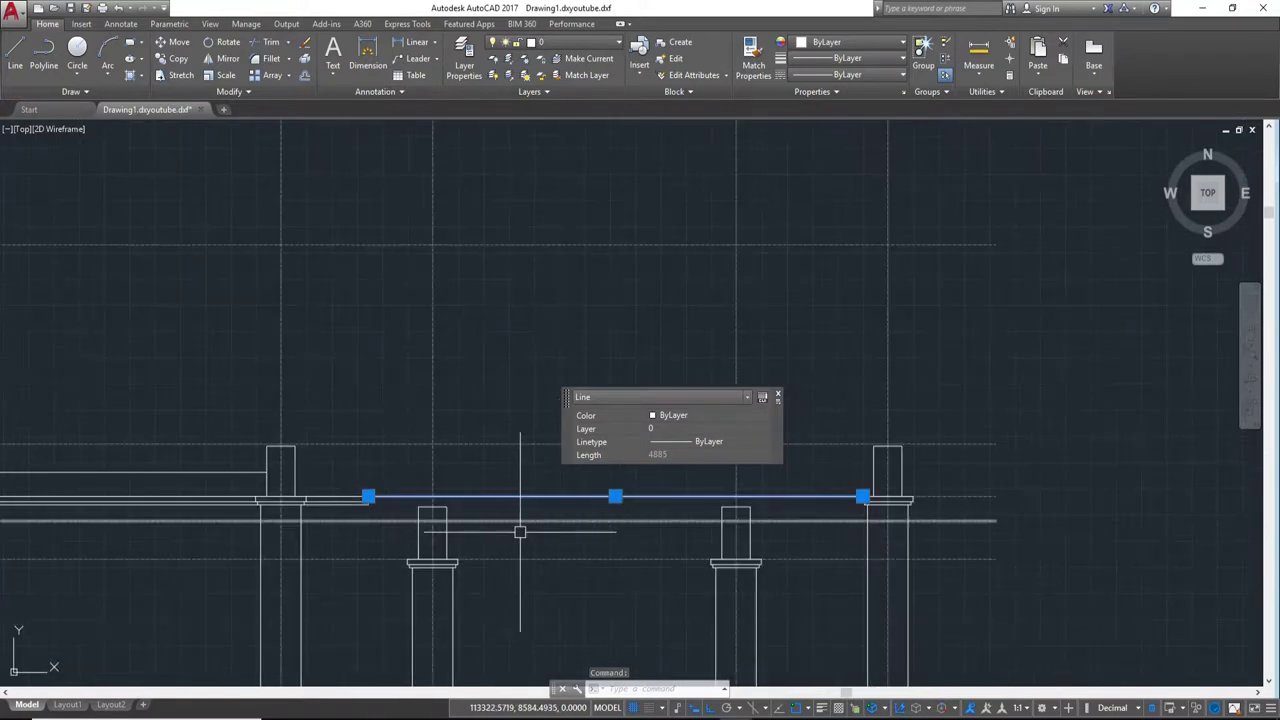
middle_click_drag(529, 513, 614, 520)
key("Escape")
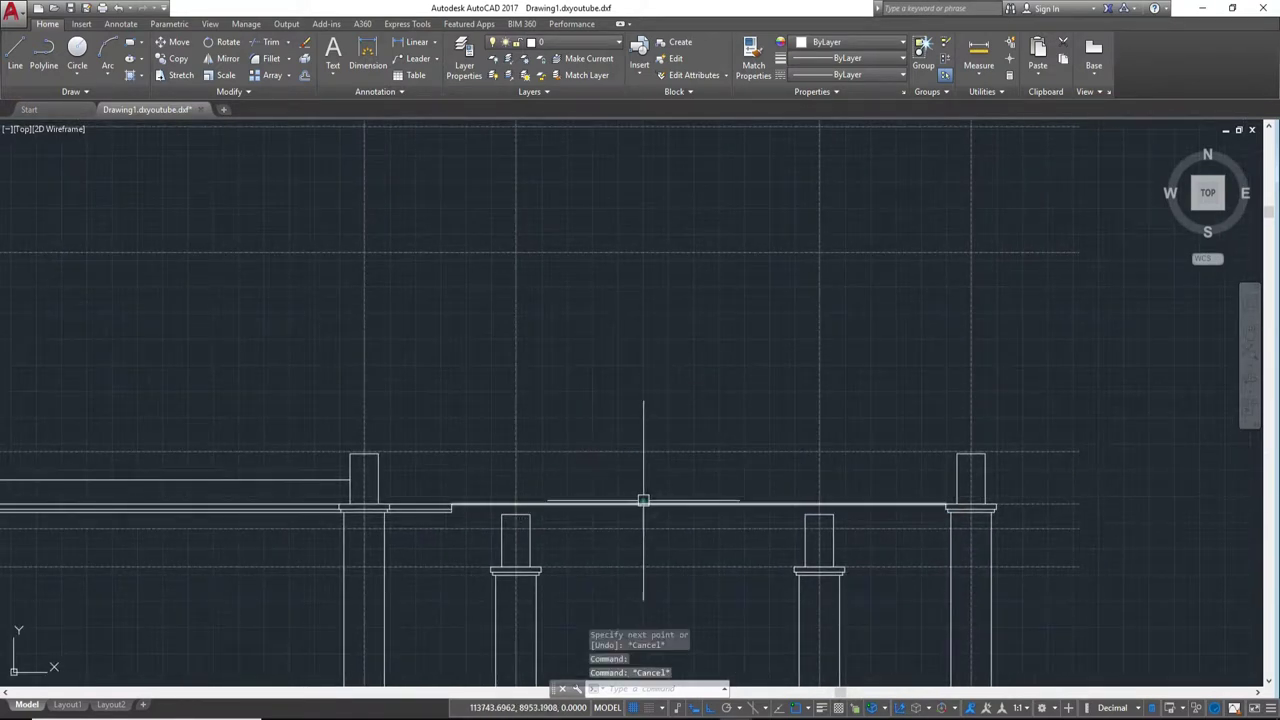
left_click(643, 503)
key("Return")
scroll(640, 499, "up", 2)
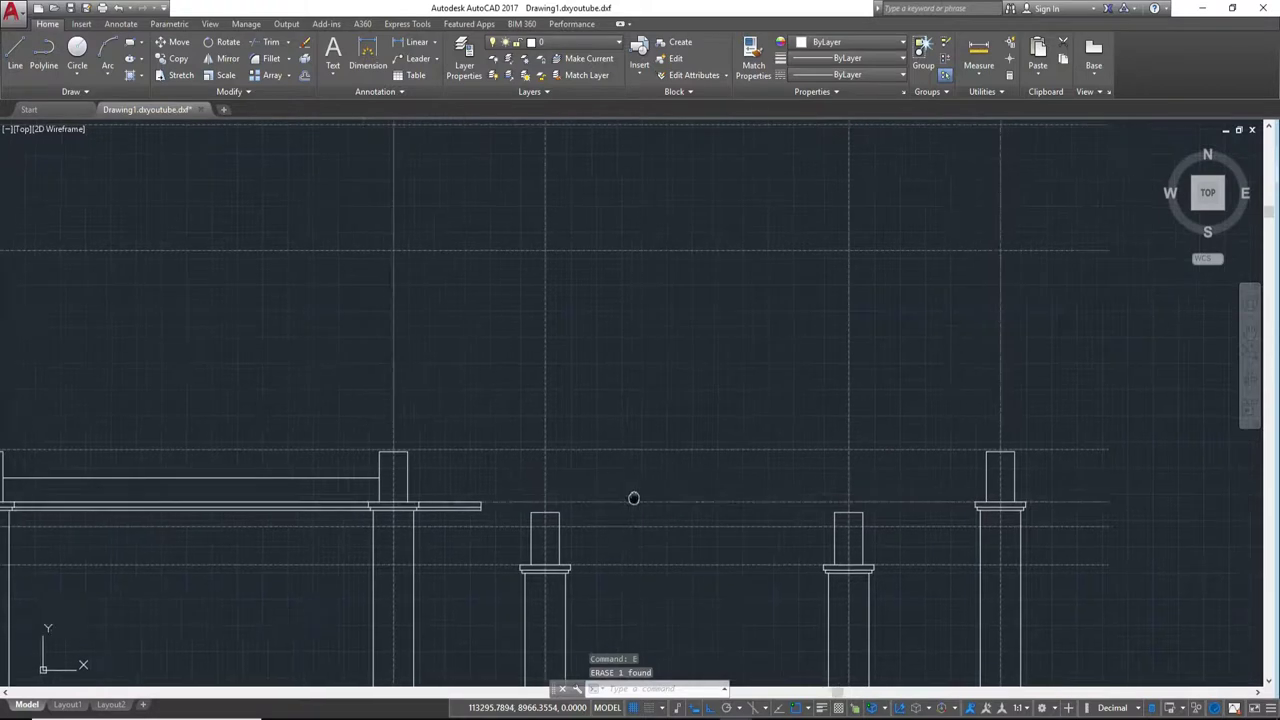
scroll(632, 500, "up", 2)
scroll(572, 490, "up", 2)
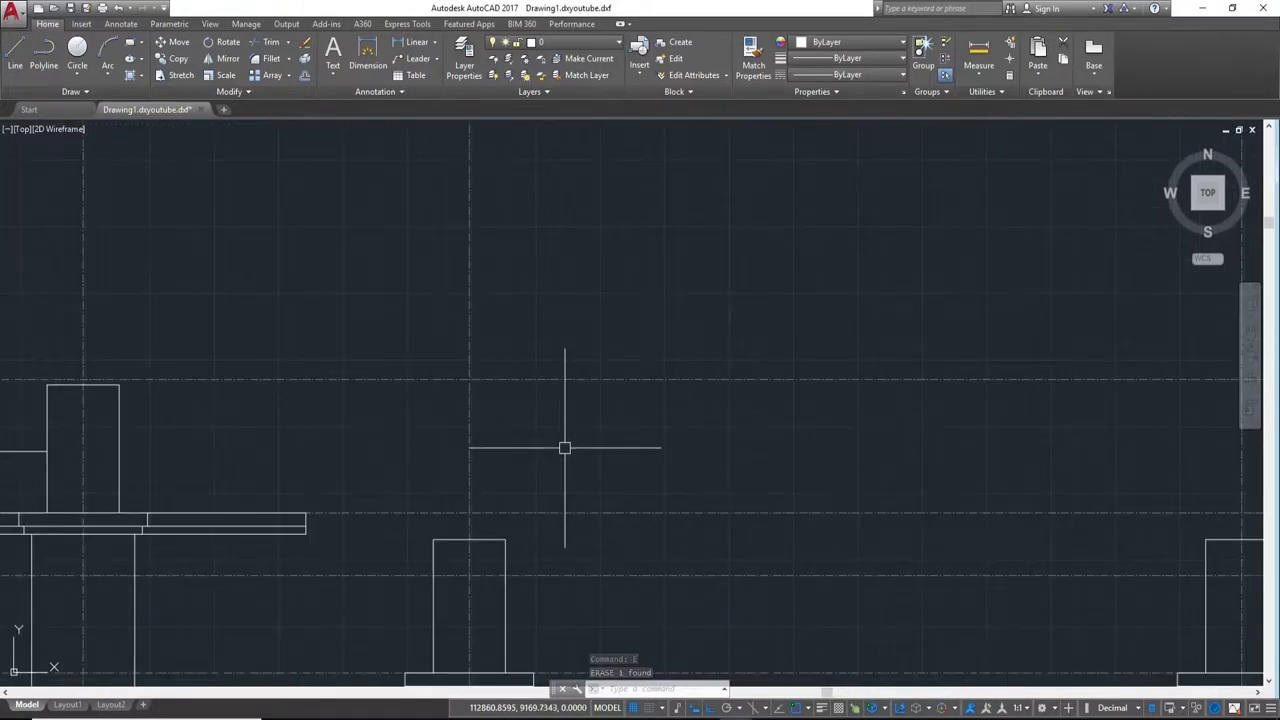
Step: Start a line above the short column, then cancel without drawing it
type("l")
key("Return")
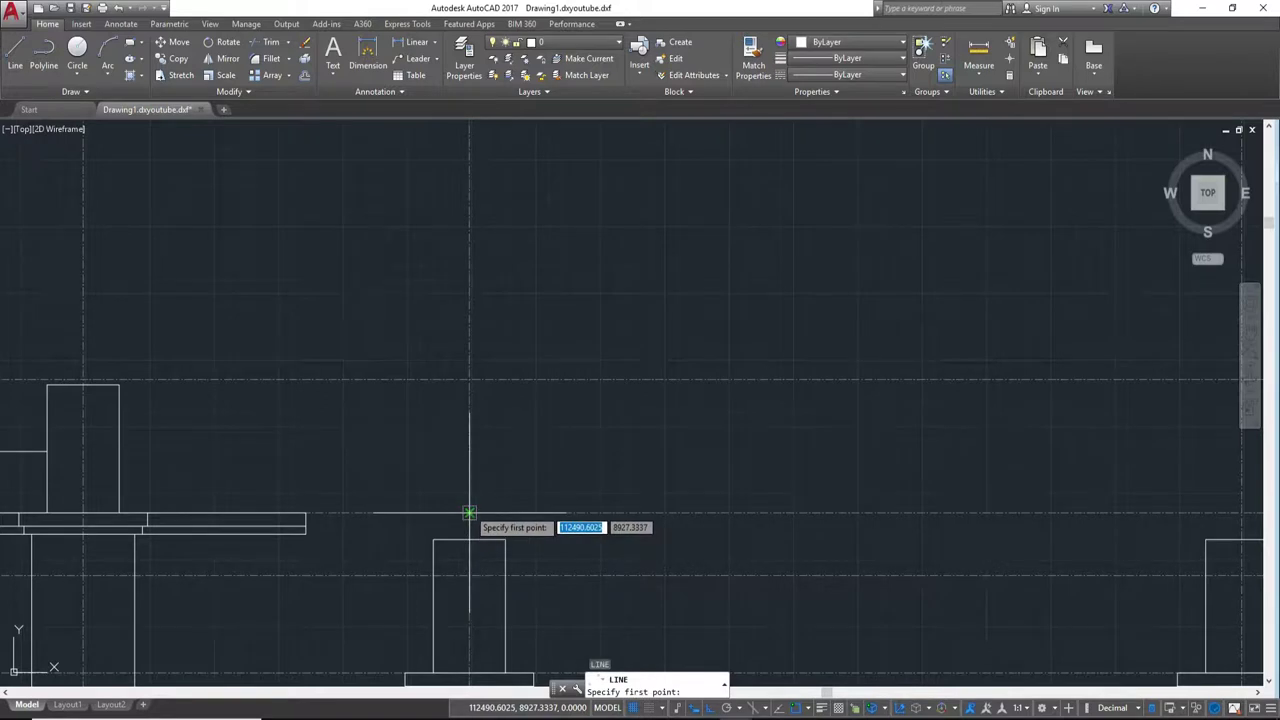
left_click(469, 513)
middle_click_drag(1067, 505, 823, 500)
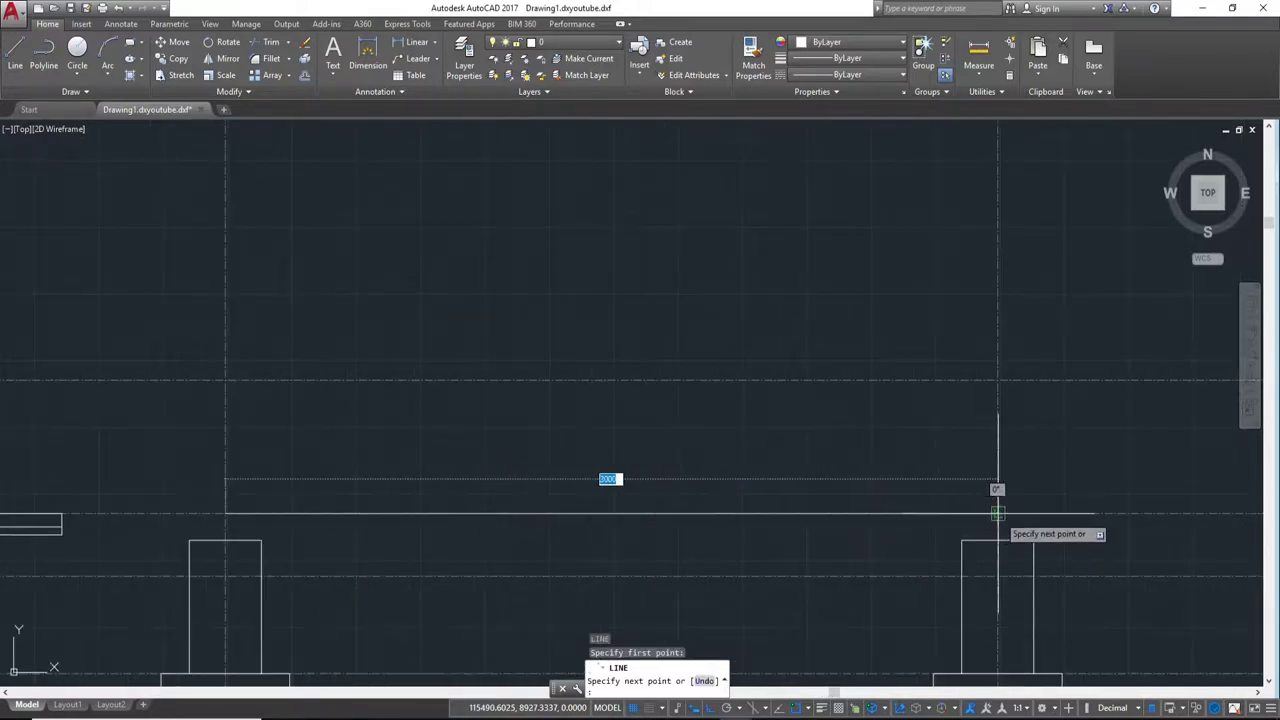
key("Escape")
mouse_move(494, 451)
middle_mouse_down()
mouse_move(565, 533)
mouse_move(648, 529)
middle_mouse_up()
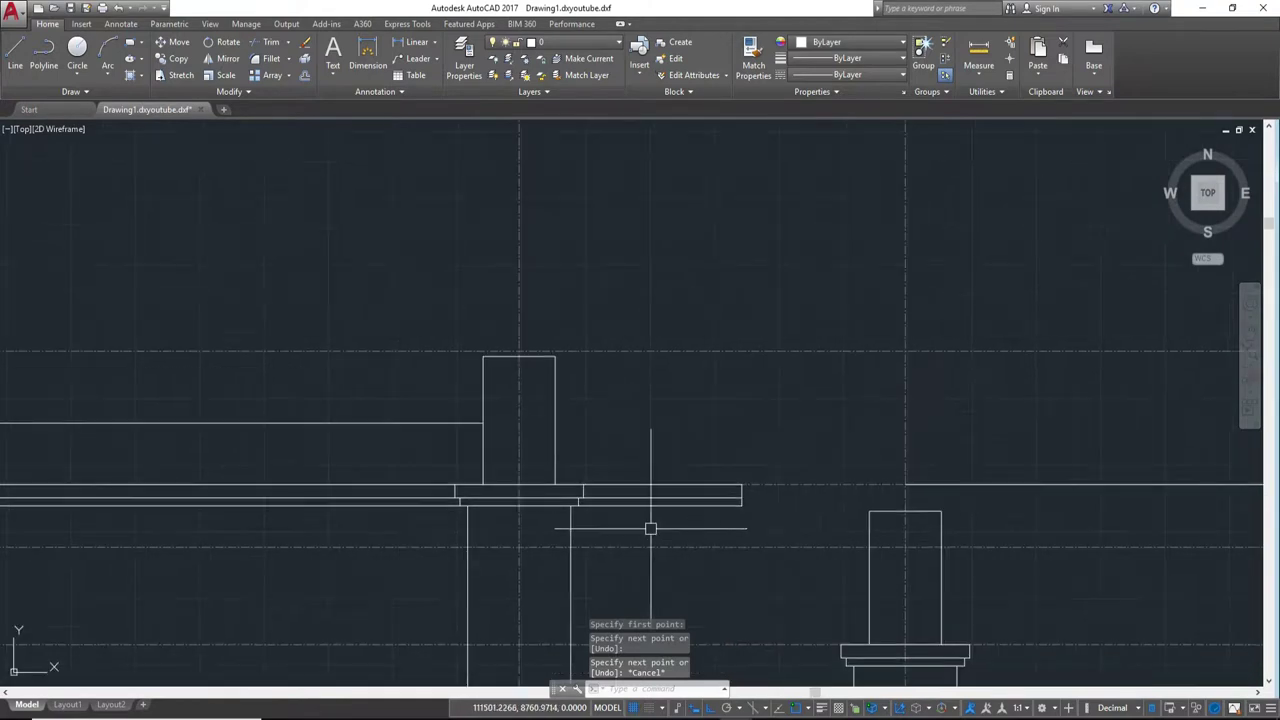
scroll(576, 470, "up", 4)
left_click(568, 467)
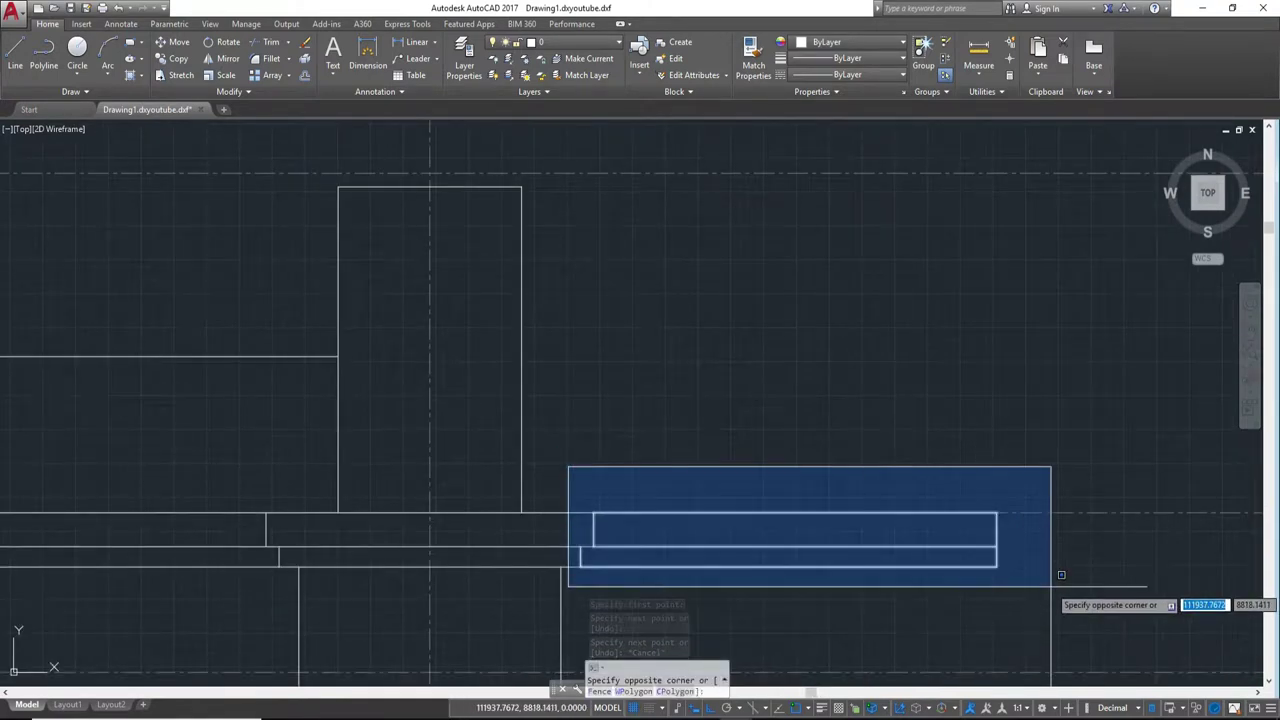
Step: Mirror the six short bracket lines about a vertical axis, keeping the originals
left_click(1061, 575)
scroll(900, 570, "down", 2)
middle_click_drag(914, 580, 763, 557)
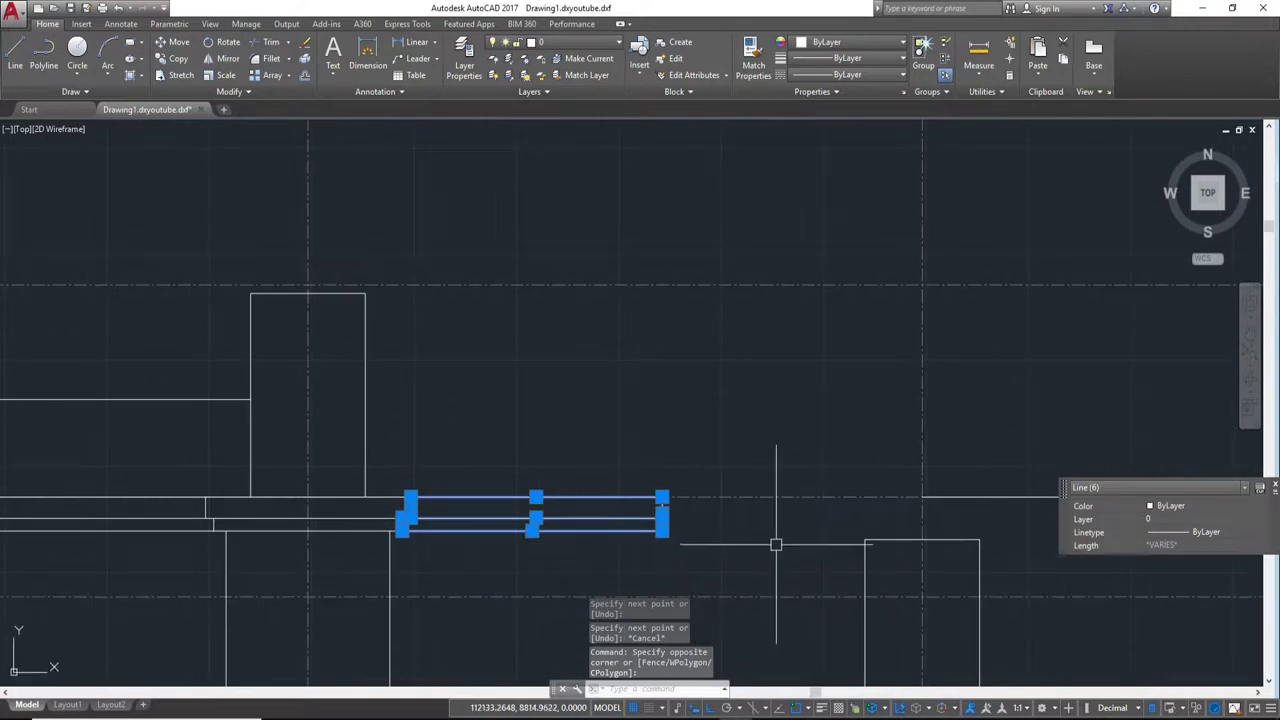
type("MI")
key("Return")
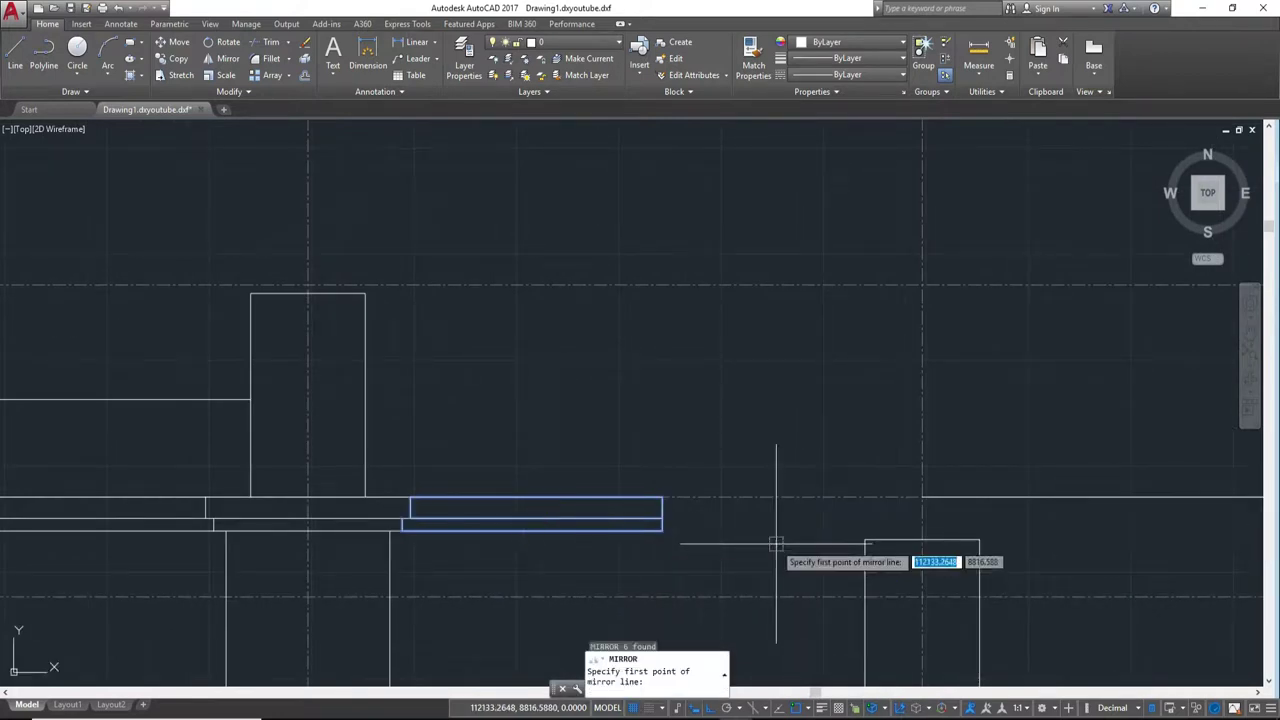
scroll(777, 543, "down", 2)
middle_click_drag(1226, 537, 829, 512)
scroll(885, 507, "down", 4)
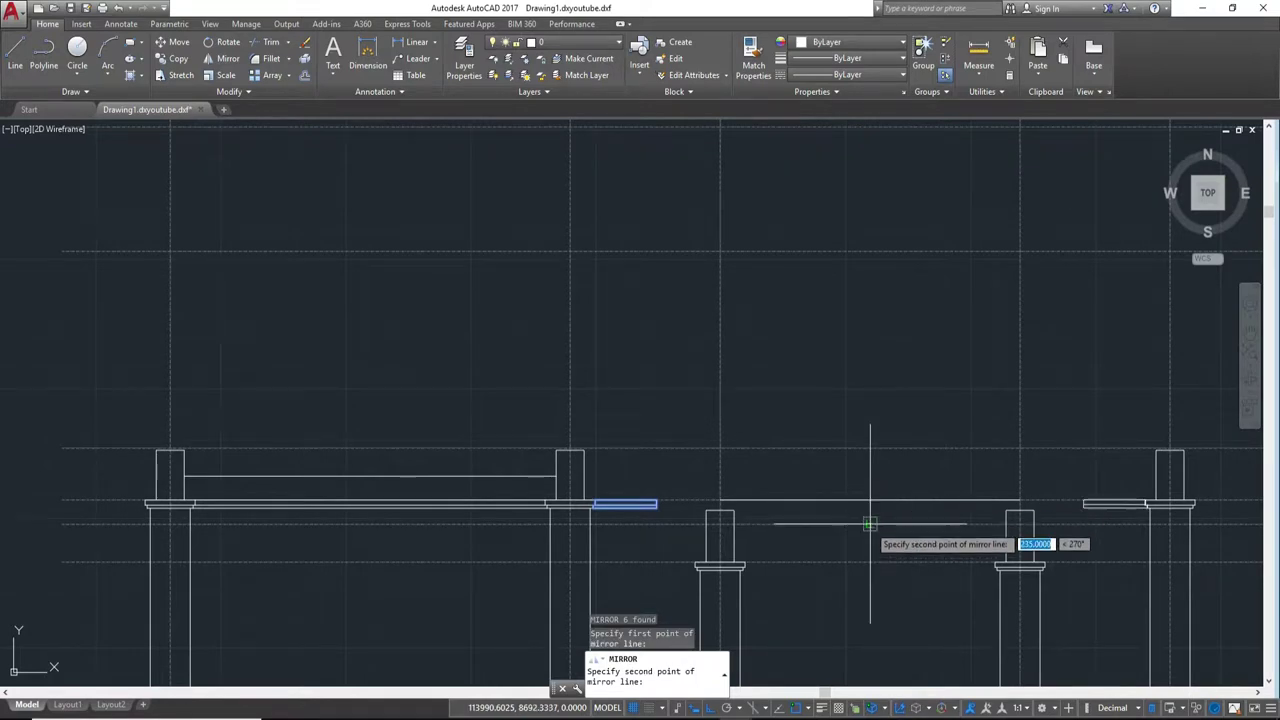
left_click(870, 523)
left_click(897, 576)
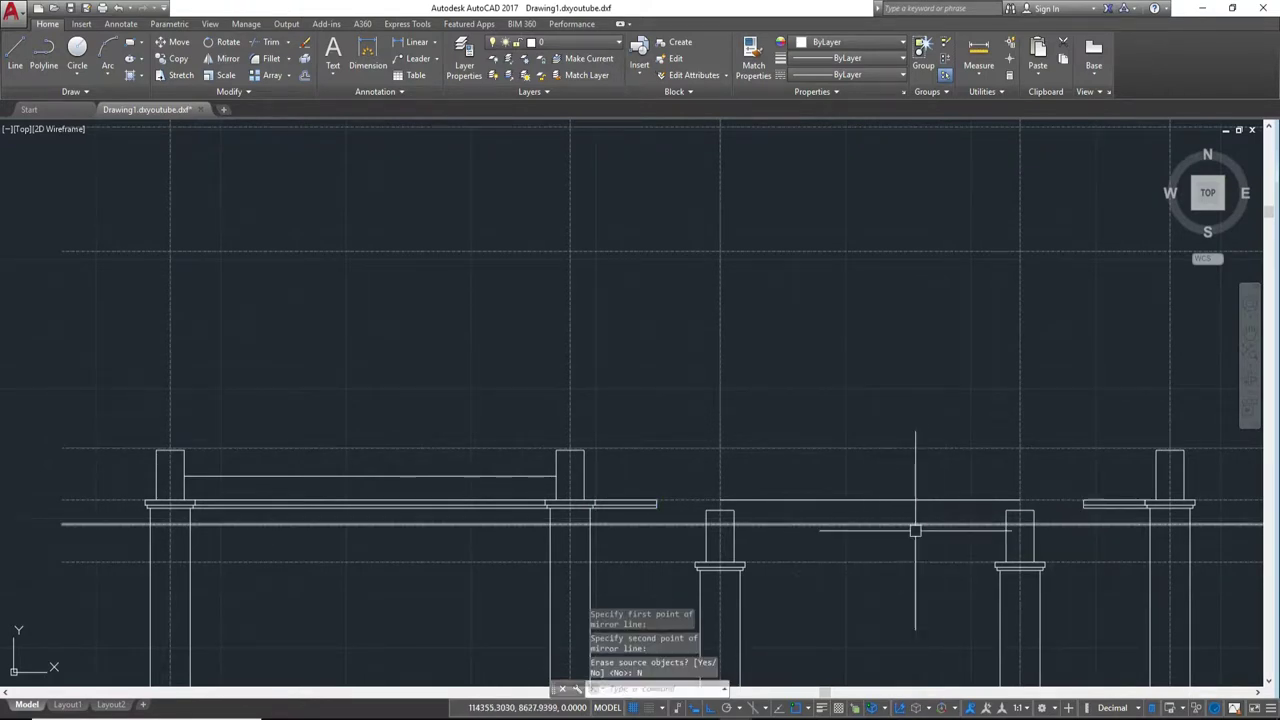
middle_click_drag(914, 523, 737, 514)
scroll(737, 514, "up", 2)
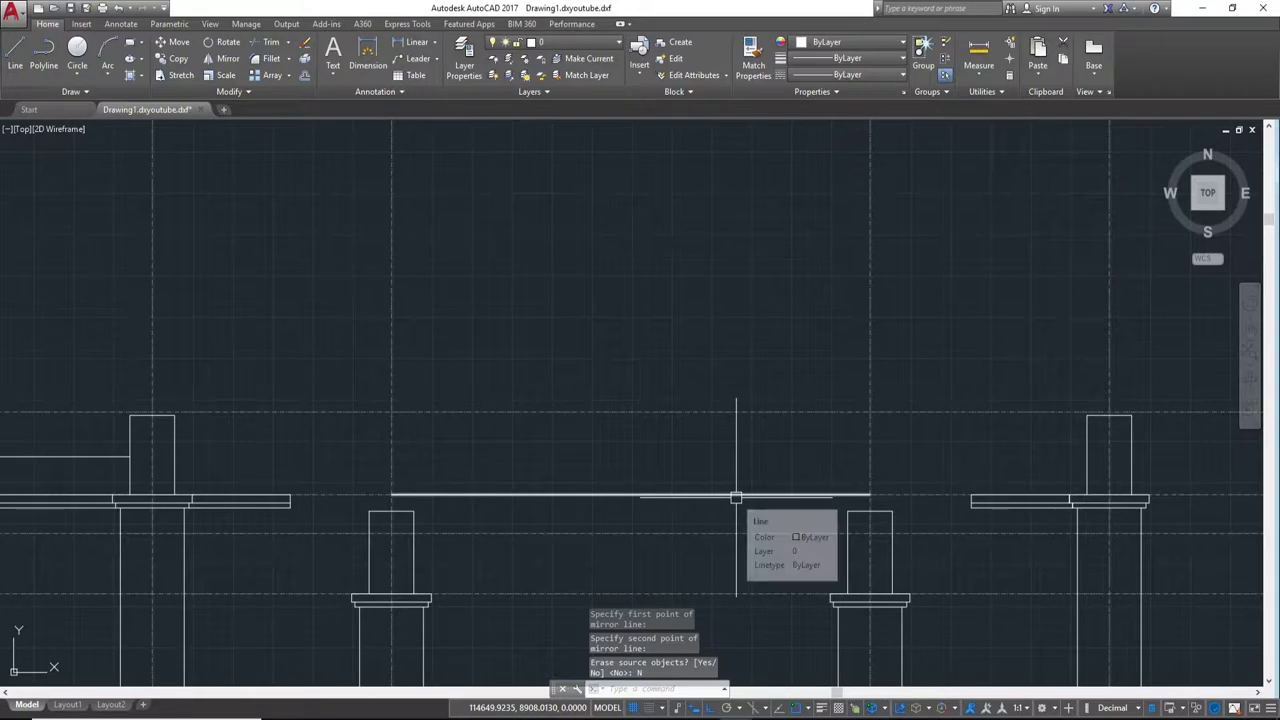
scroll(683, 491, "up", 2)
middle_click_drag(834, 414, 684, 501)
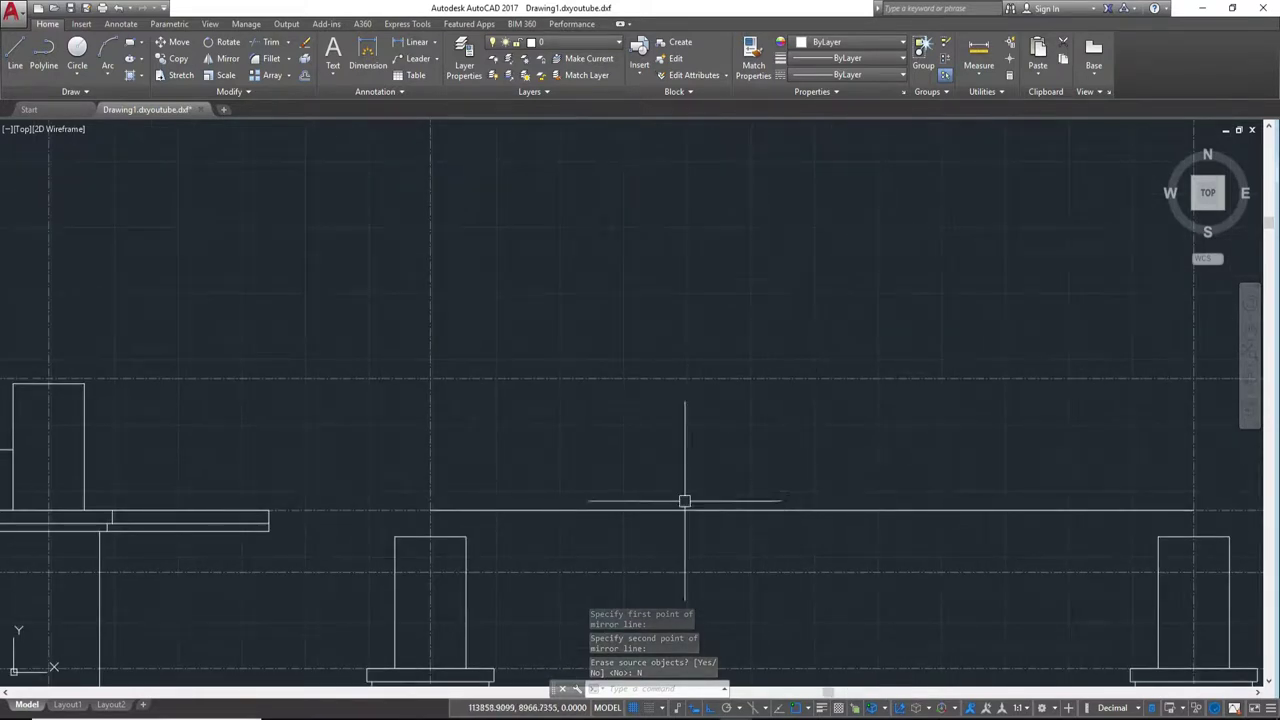
Step: Stretch the long beam line's left and right ends out to the brackets, making it 4270 long
left_click(630, 509)
left_click(430, 510)
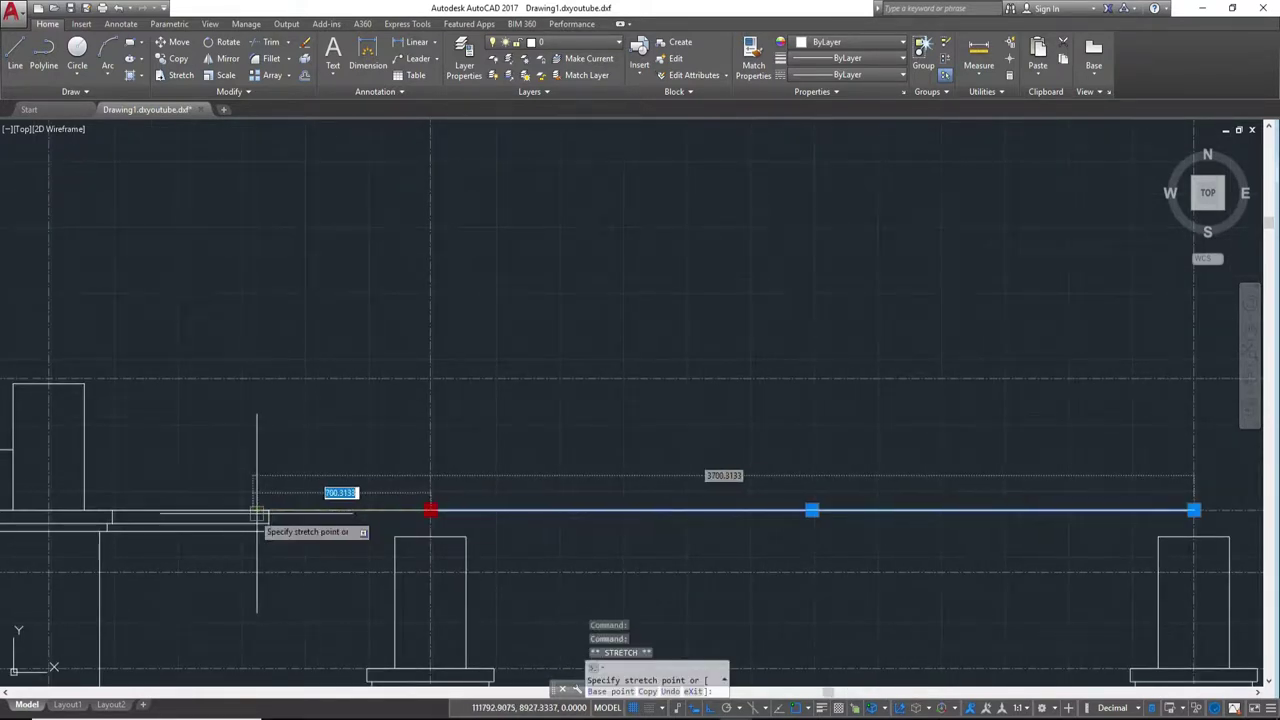
left_click(268, 510)
middle_click_drag(1147, 527, 726, 535)
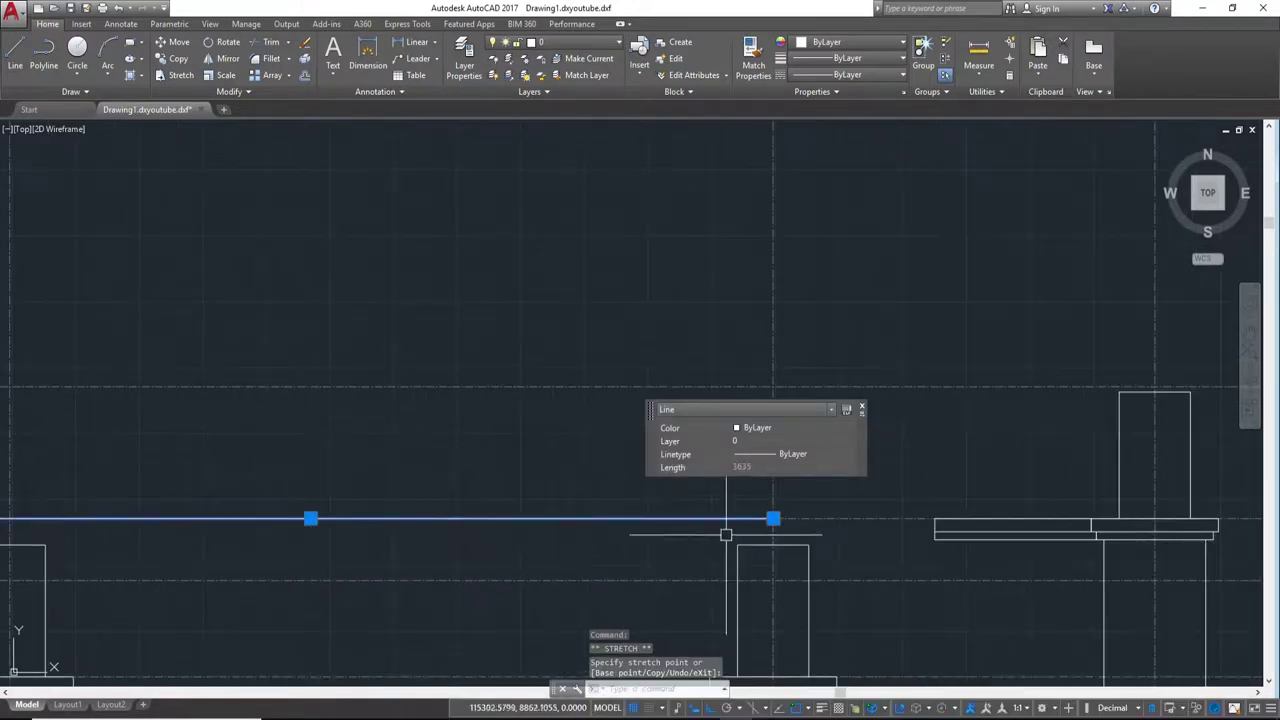
left_click(773, 518)
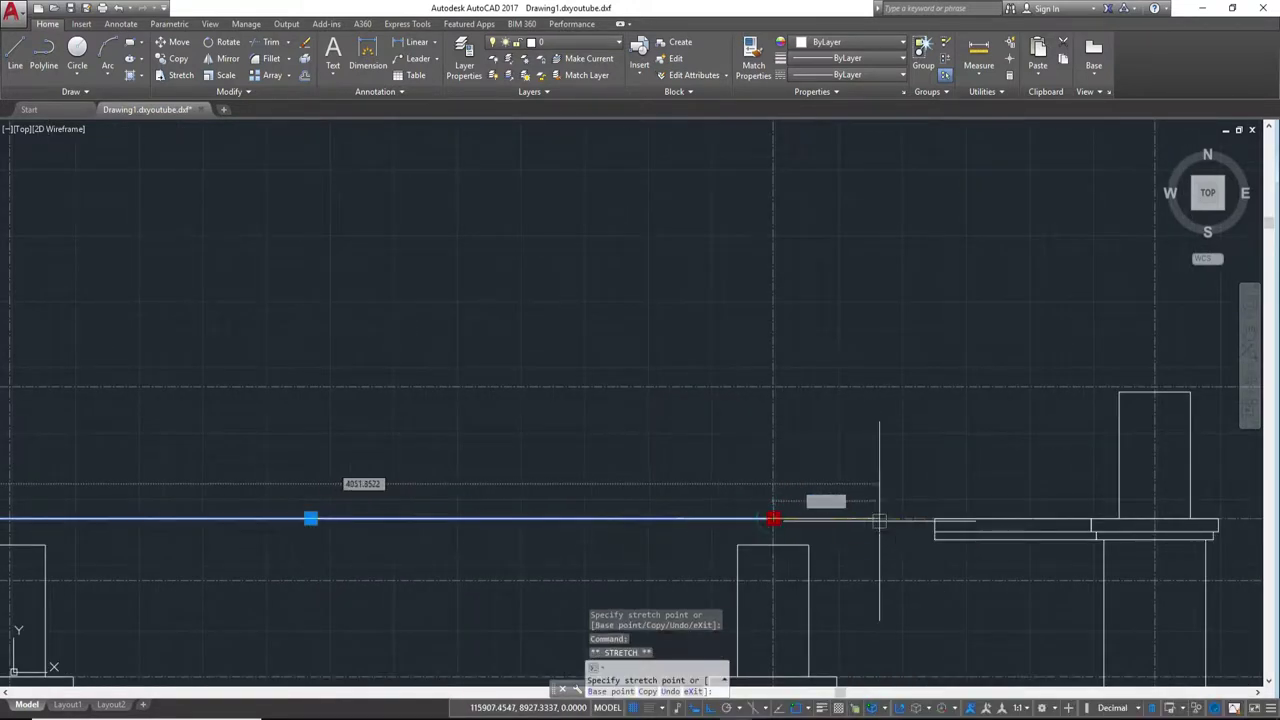
left_click(935, 519)
key("Escape")
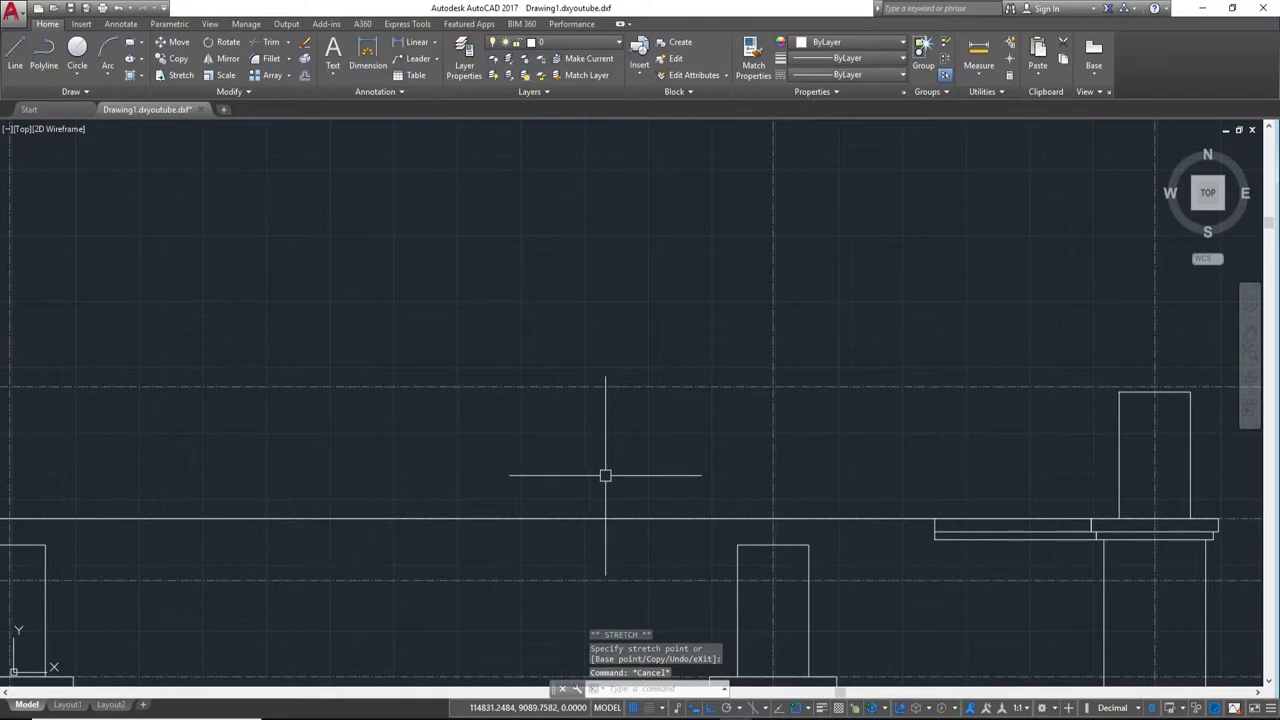
Step: Start and cancel Mirror, then begin a new line (L) near the beam's right end
type("mi")
key("Return")
key("Escape")
middle_click_drag(669, 473, 726, 462)
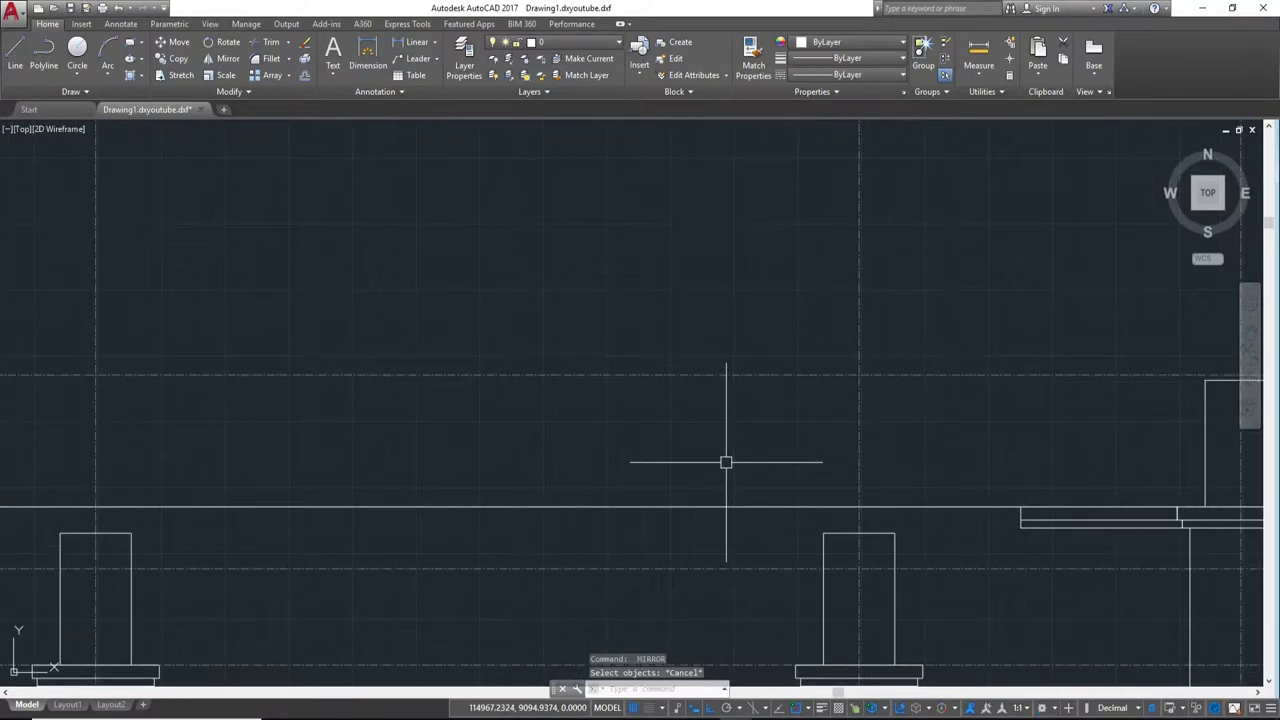
type("l")
key("Return")
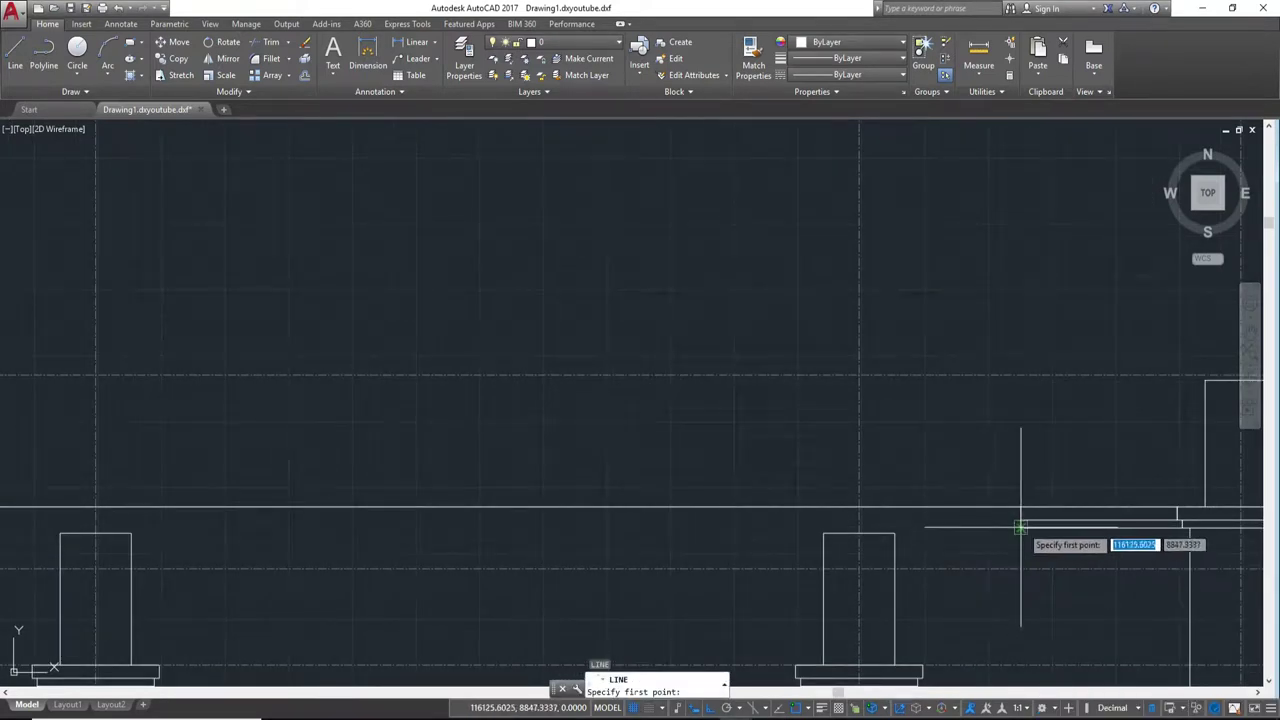
Step: Draw the lower beam line from the right bracket's lower corner to the left bracket
left_click(1020, 527)
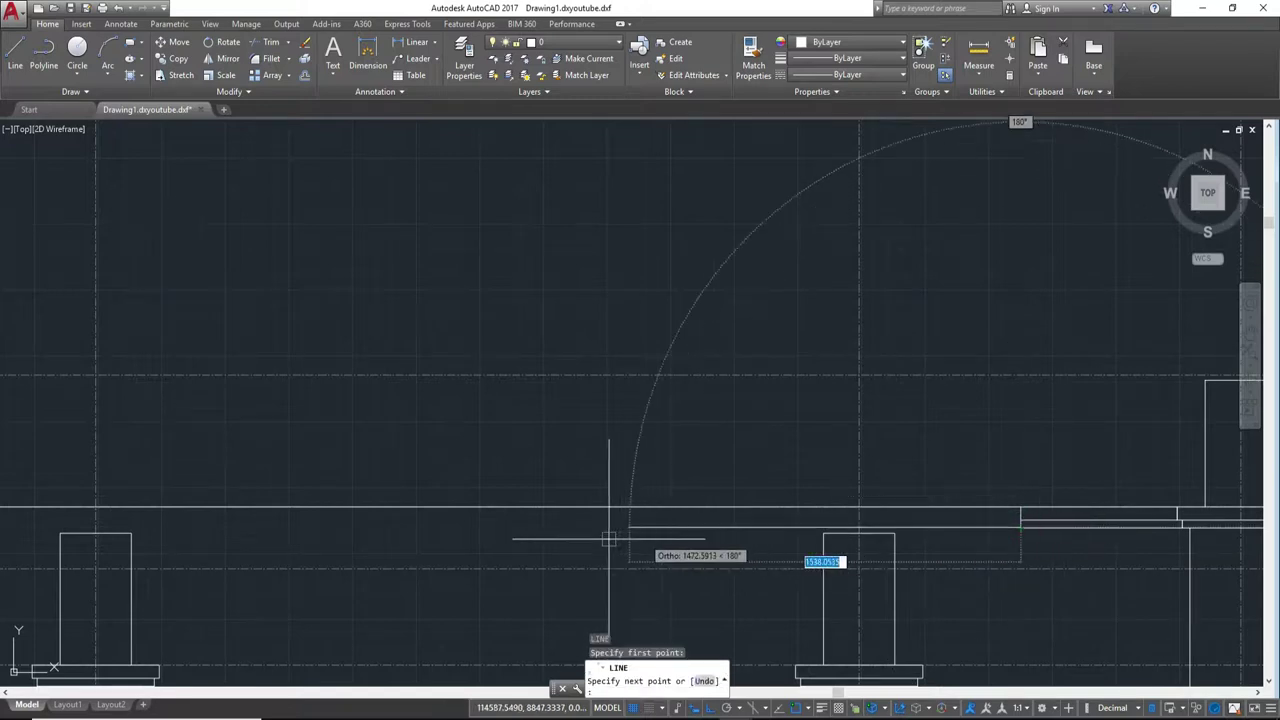
middle_click_drag(12, 527, 438, 521)
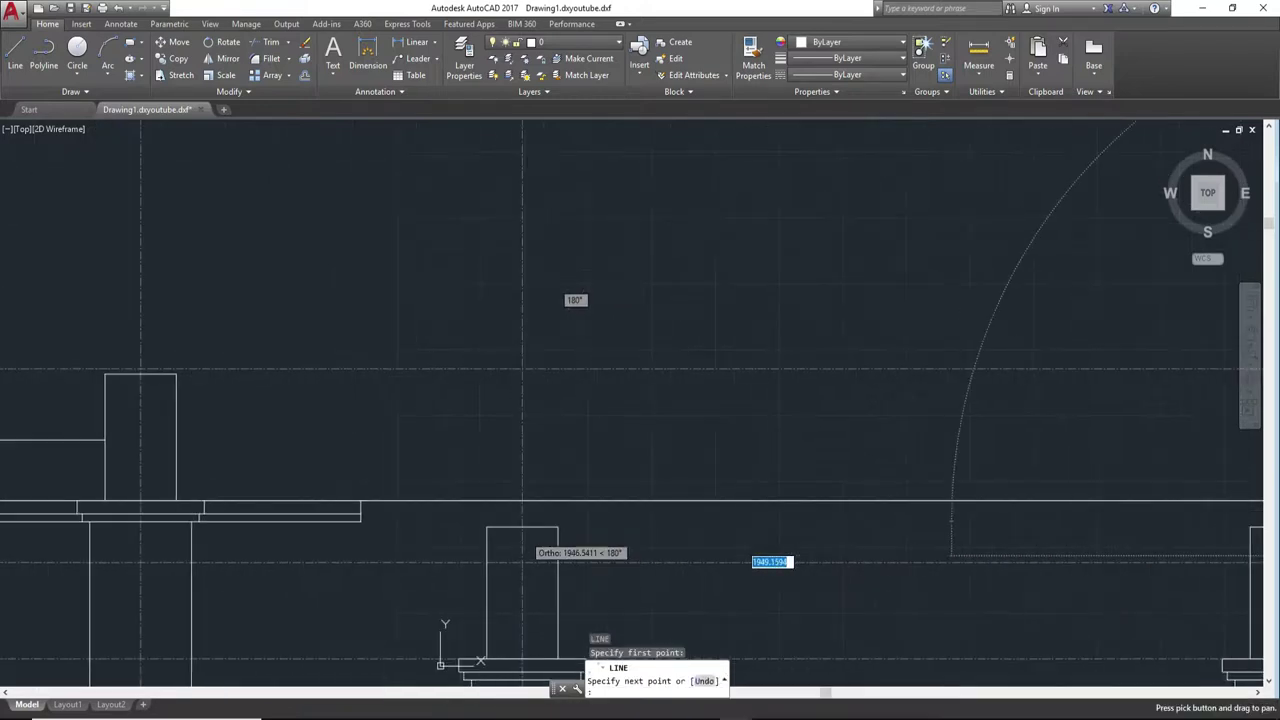
left_click(361, 521)
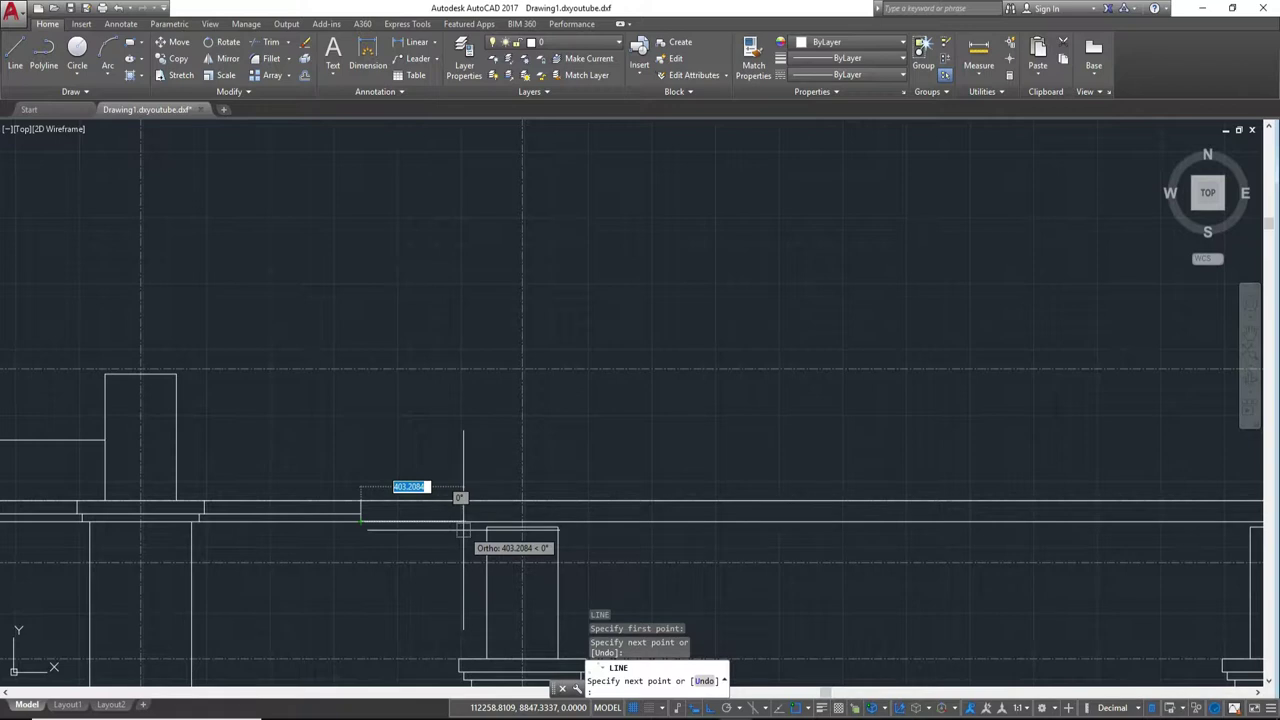
key("Escape")
scroll(730, 543, "up", 2)
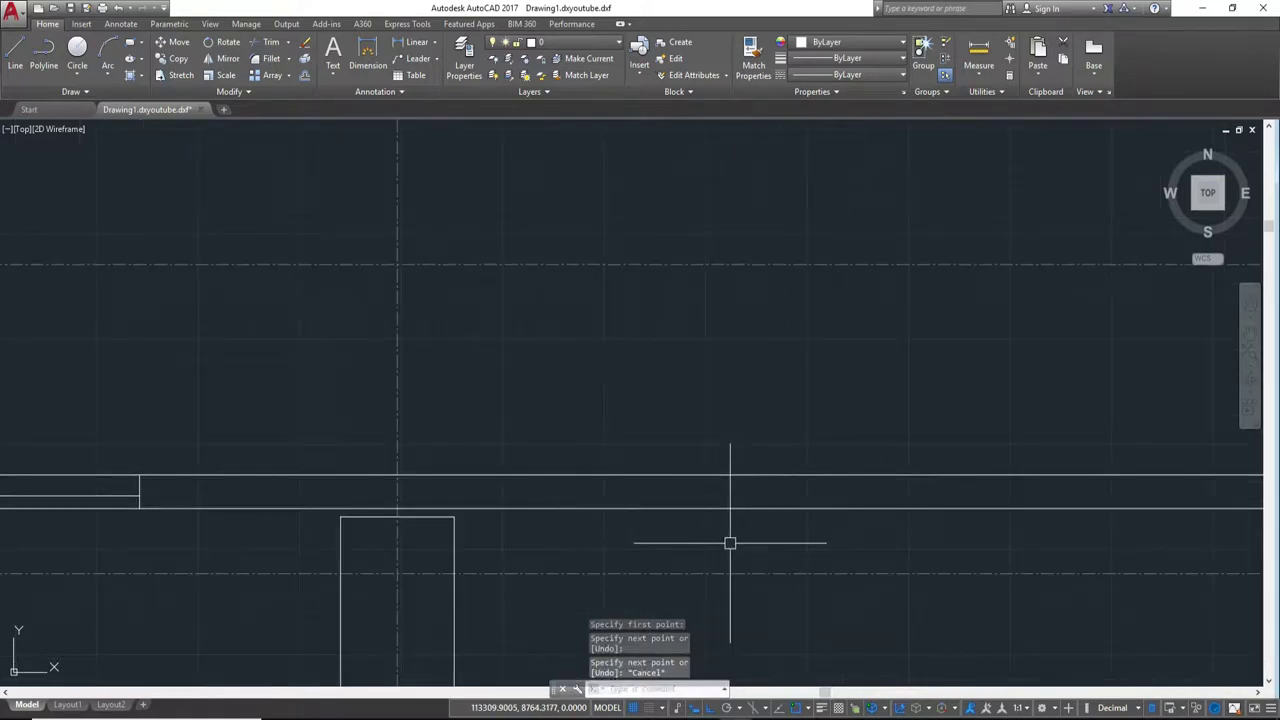
middle_click_drag(532, 555, 745, 541)
scroll(551, 528, "up", 1)
scroll(554, 531, "down", 1)
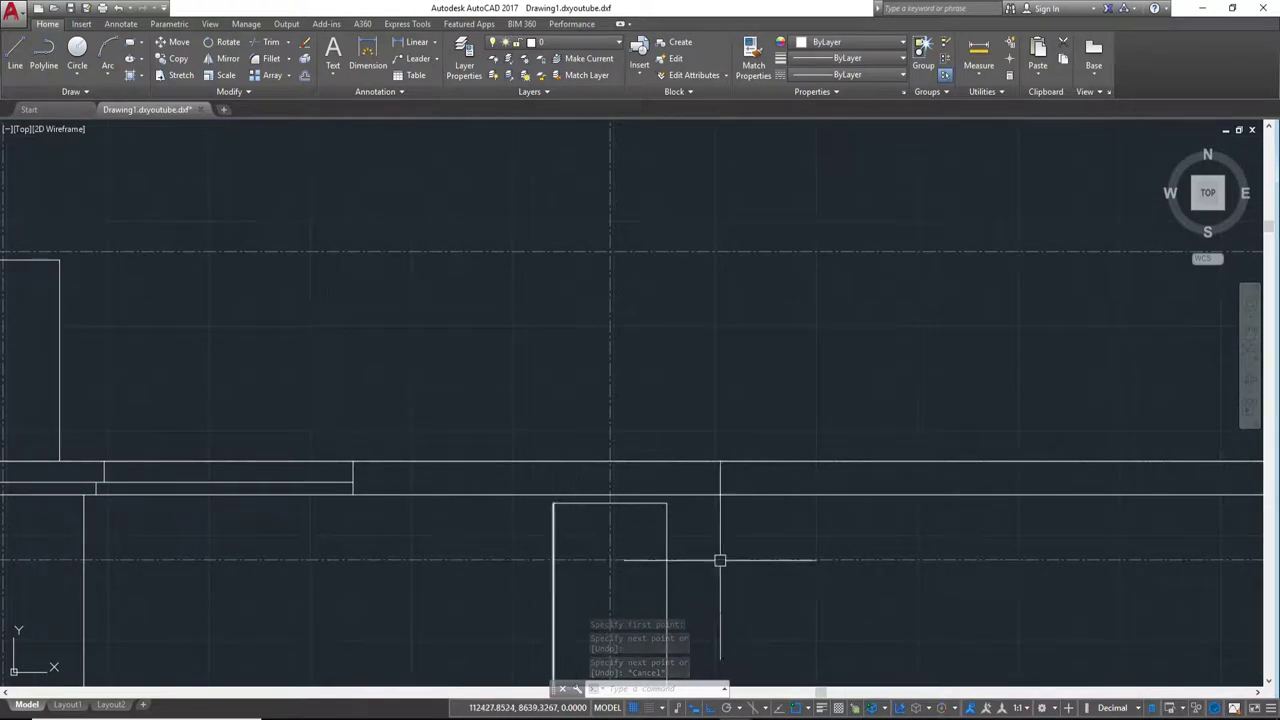
middle_click_drag(814, 631, 884, 560)
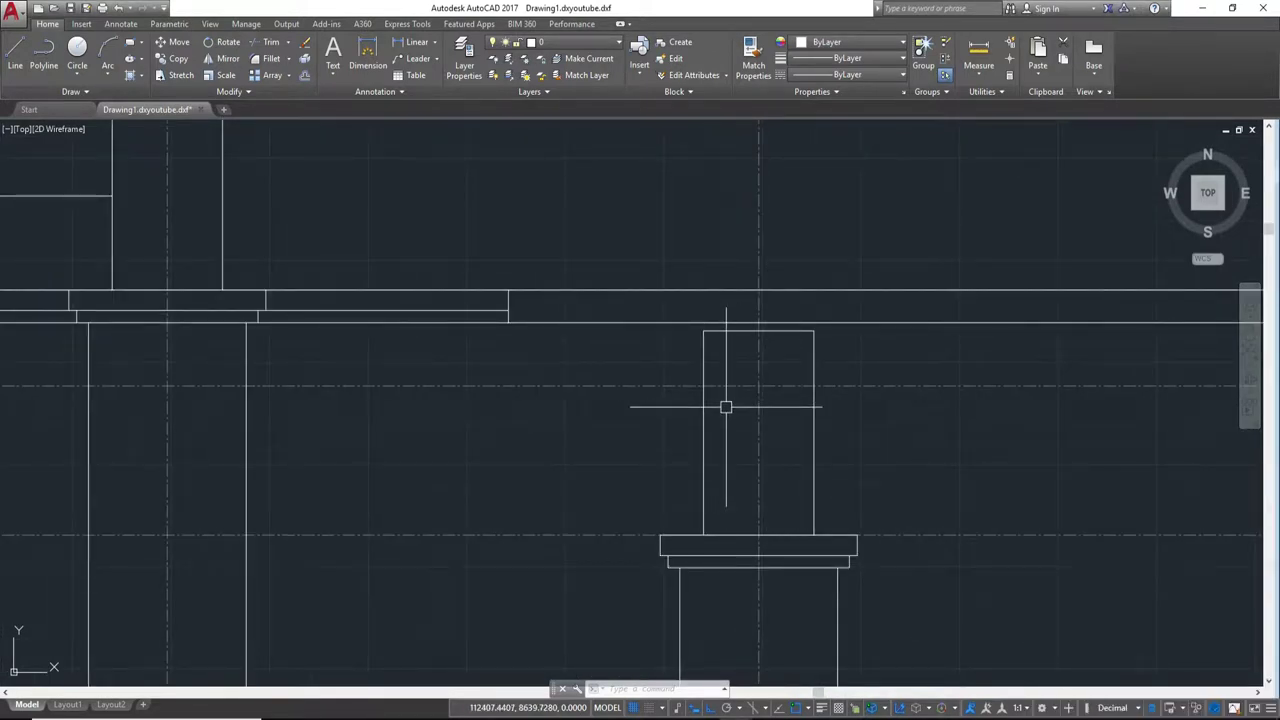
Step: Draw a 200 left, 300 down, 200 right bracket outline against the column block's left edge
type("l")
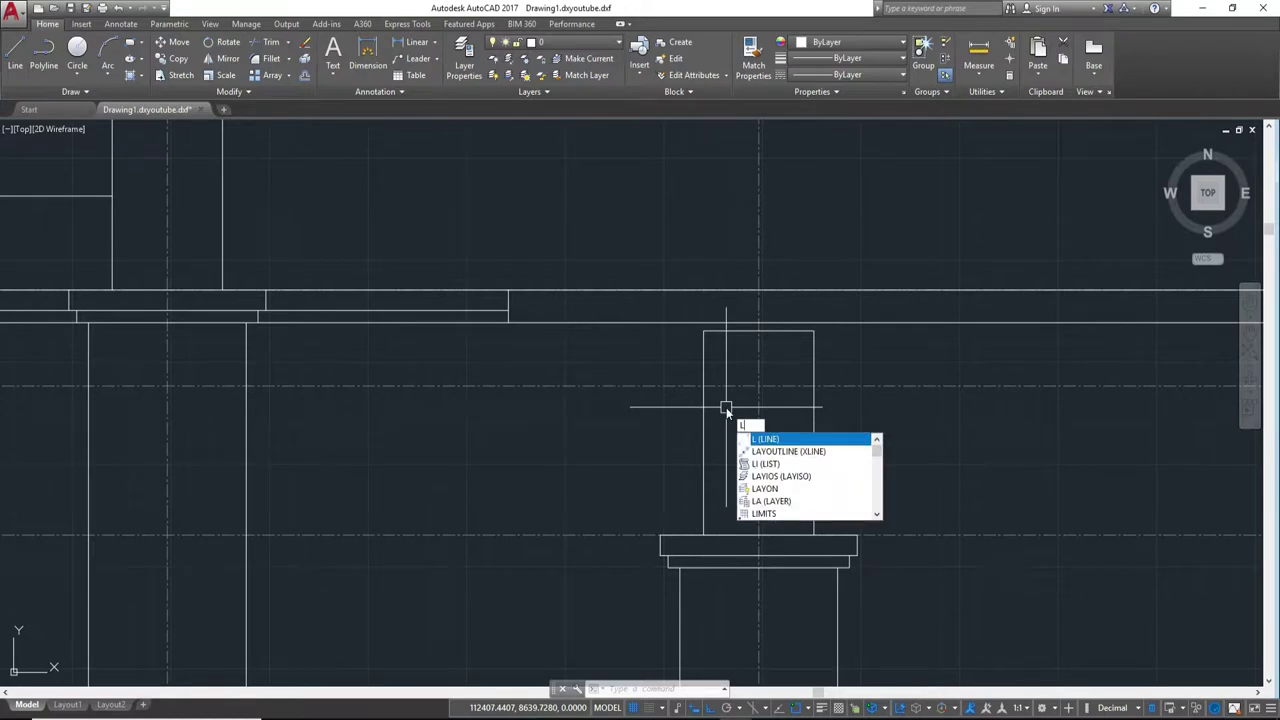
key("Return")
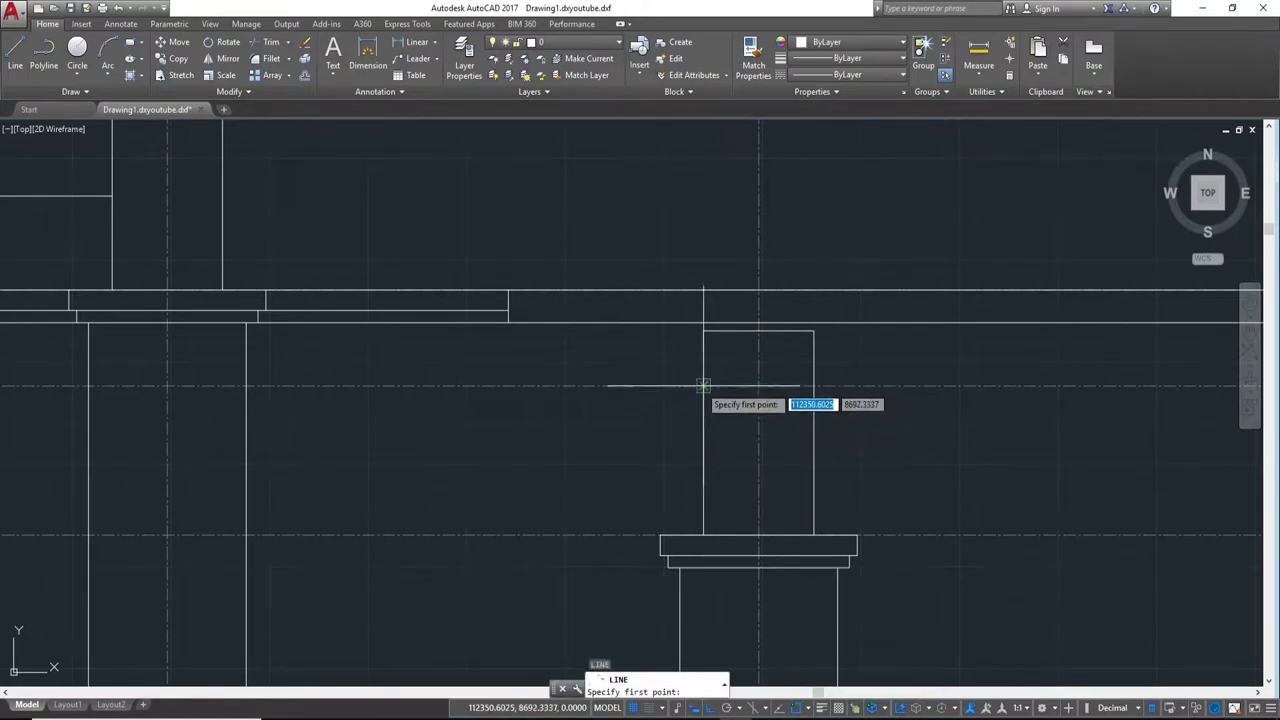
left_click(703, 385)
type("200")
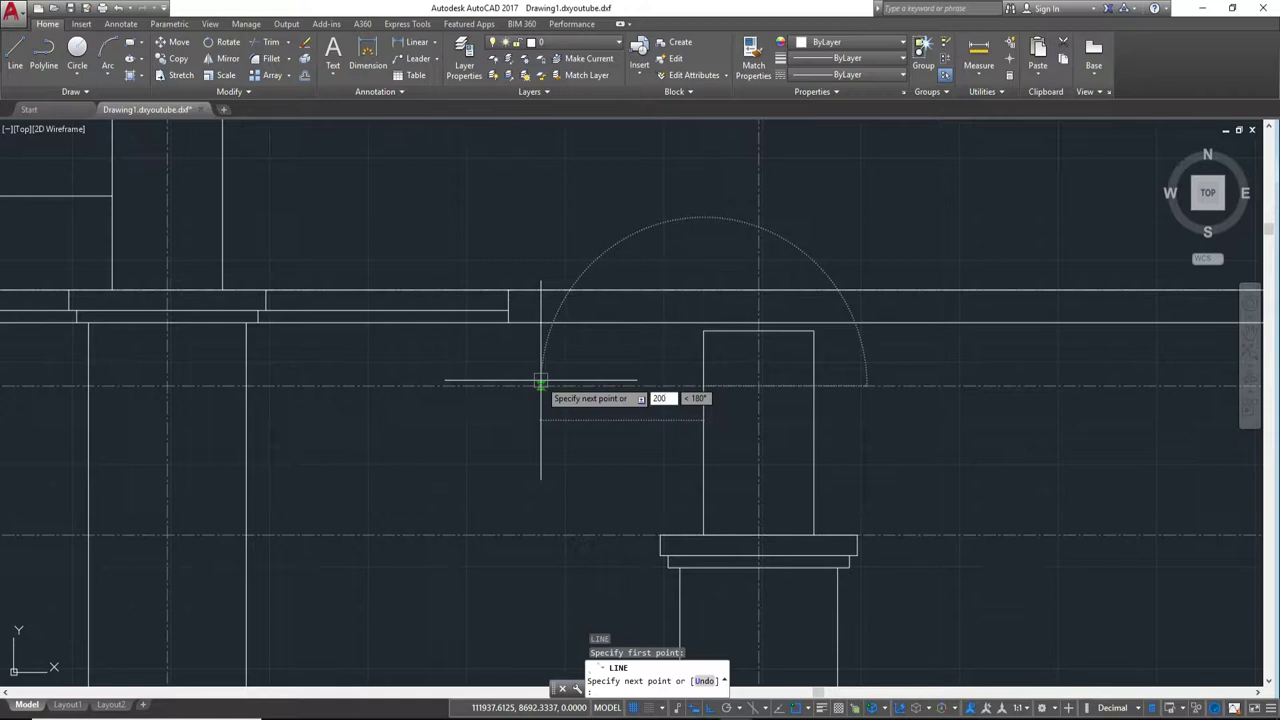
key("Return")
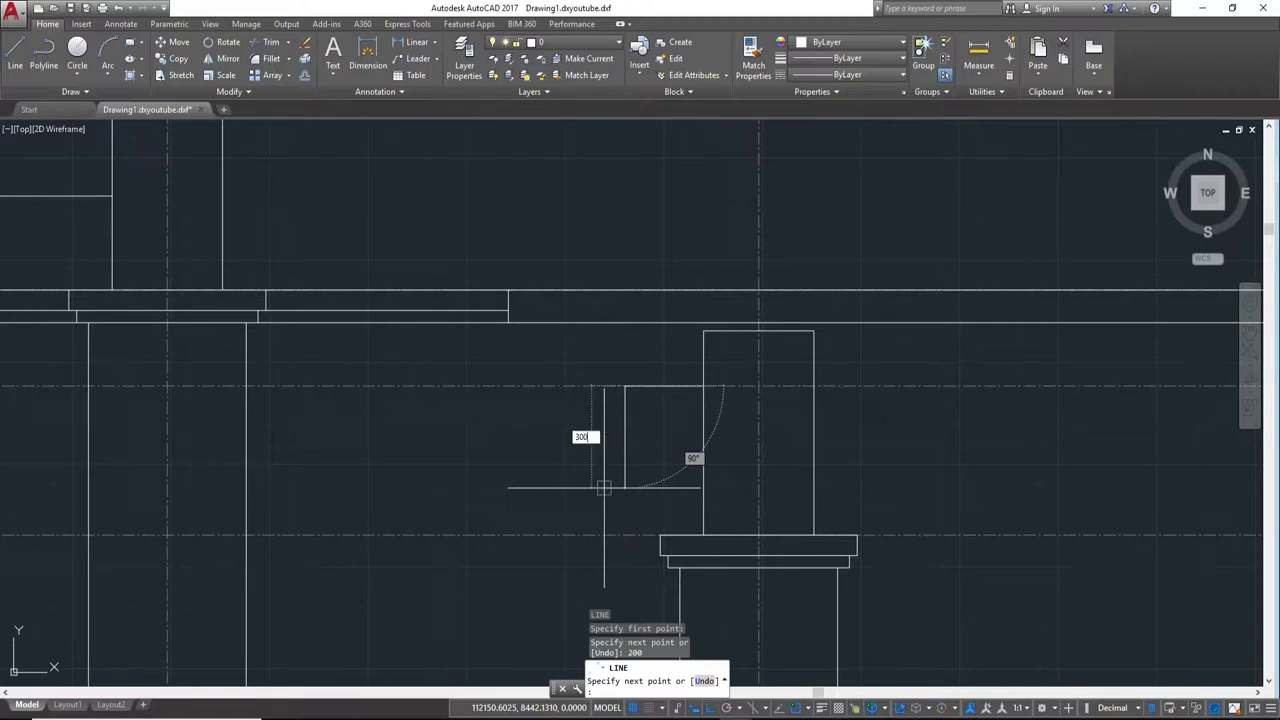
key("Return")
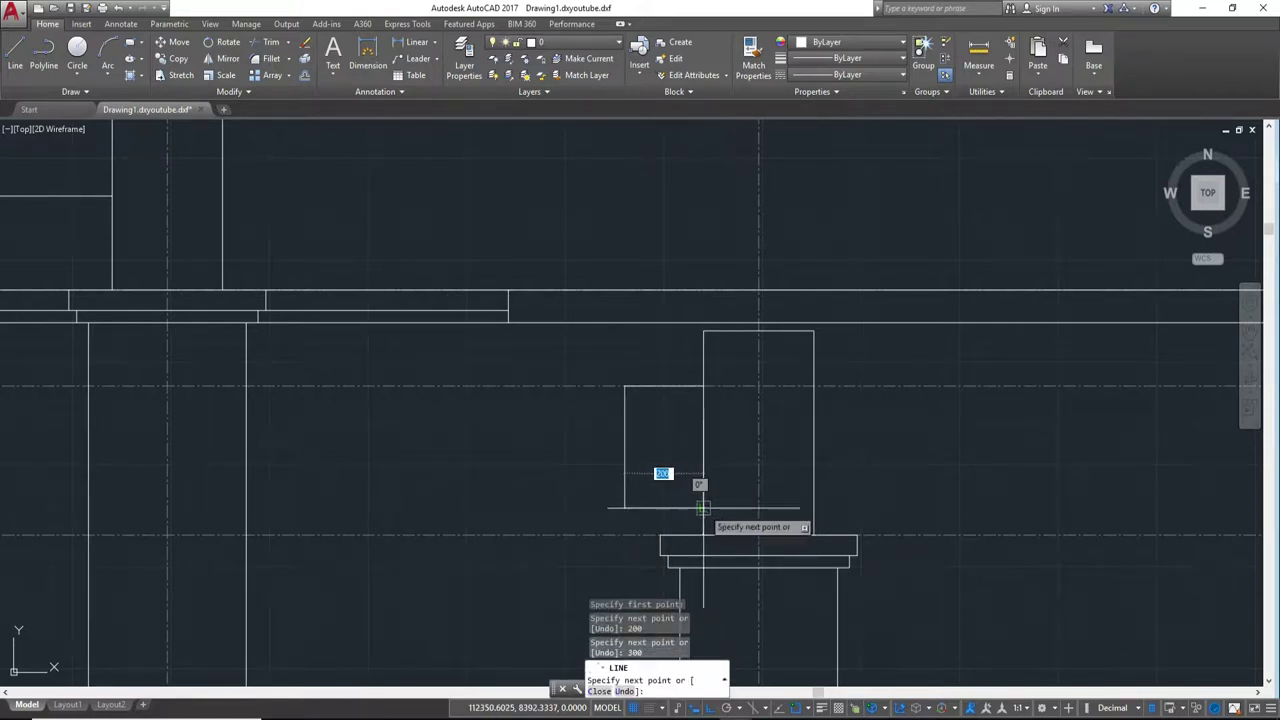
key("Escape")
scroll(866, 471, "down", 2)
middle_click_drag(866, 471, 720, 477)
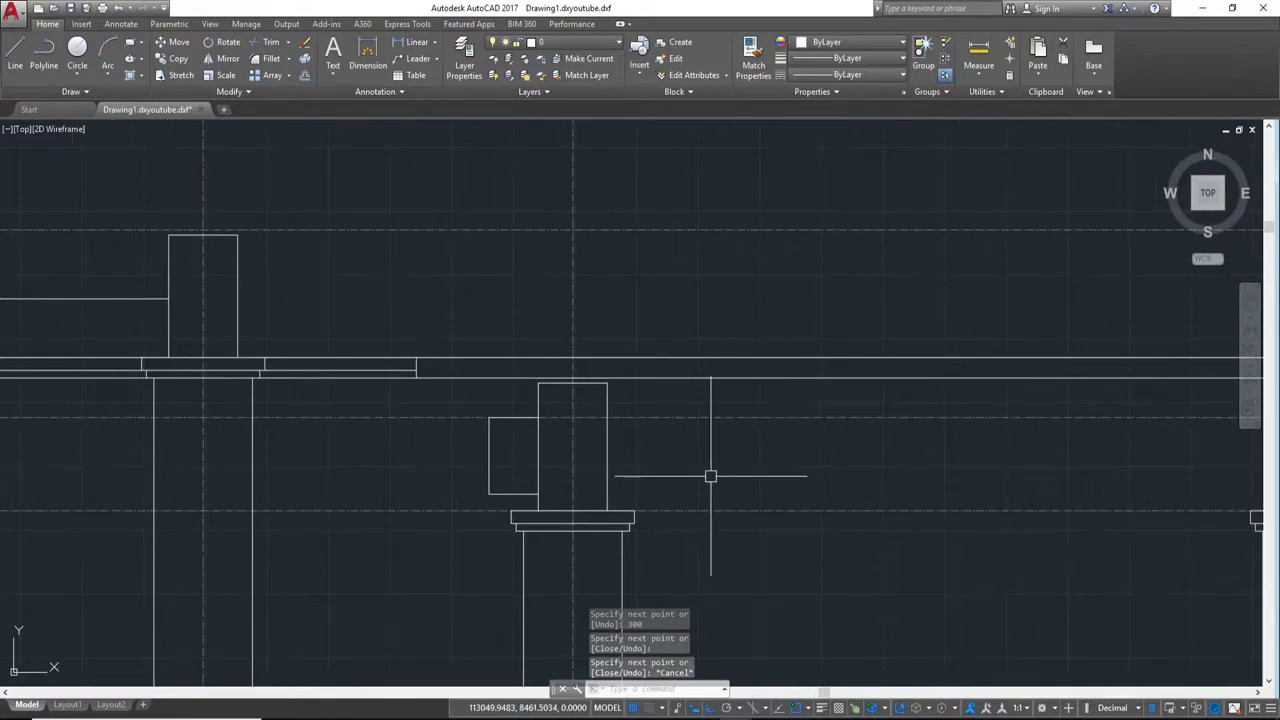
Step: Draw the right-side bracket lines, 200 across and 300 down, from the column block's right edge
scroll(710, 476, "down", 2)
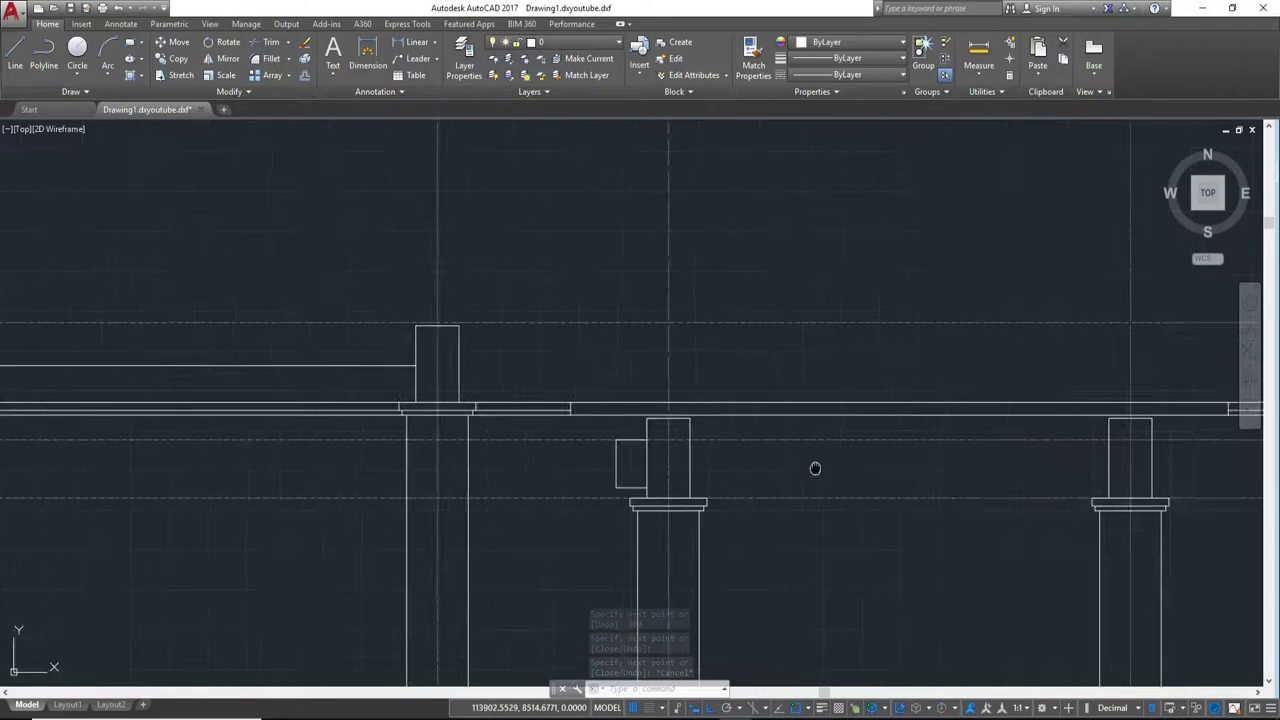
scroll(828, 456, "up", 2)
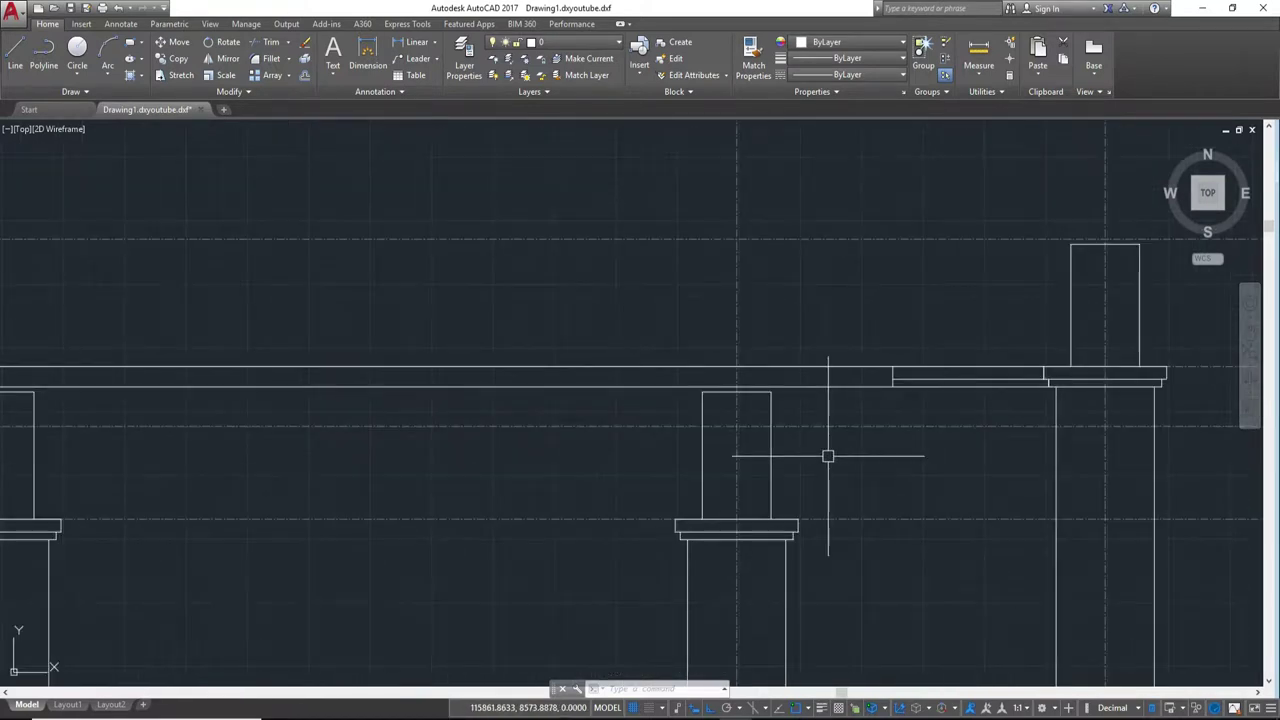
scroll(828, 456, "up", 2)
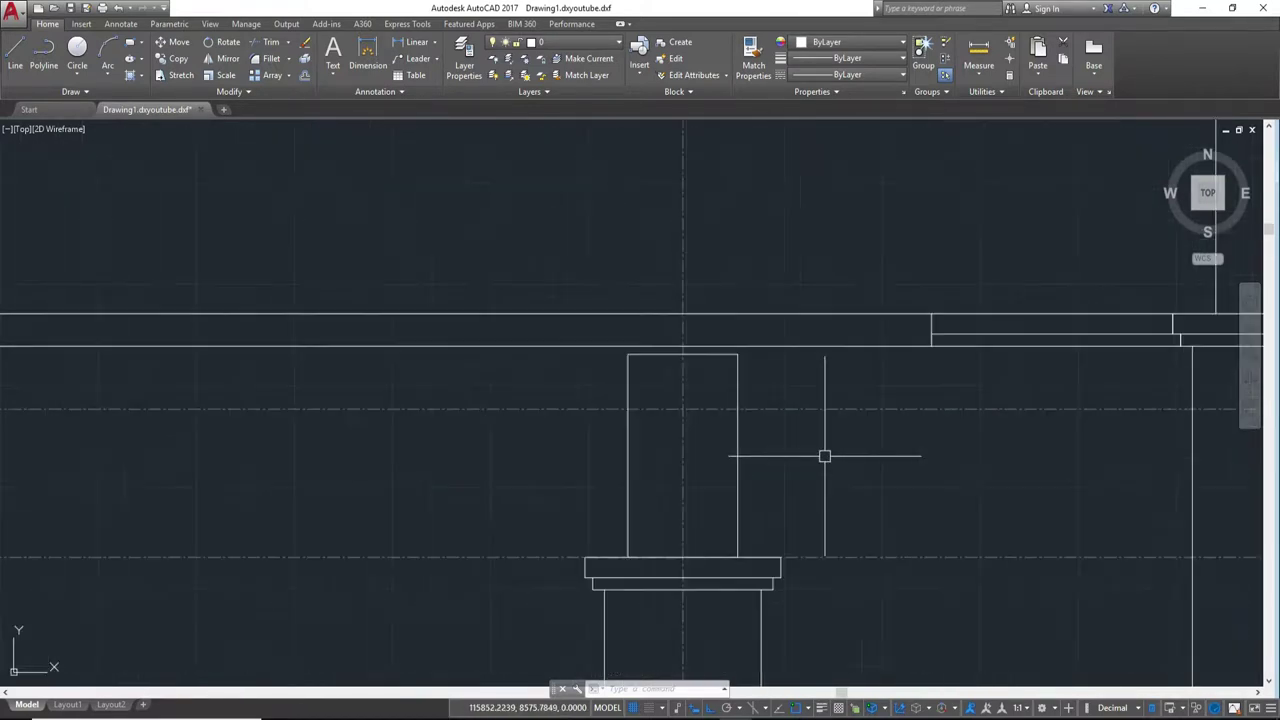
left_click(739, 408)
type("00")
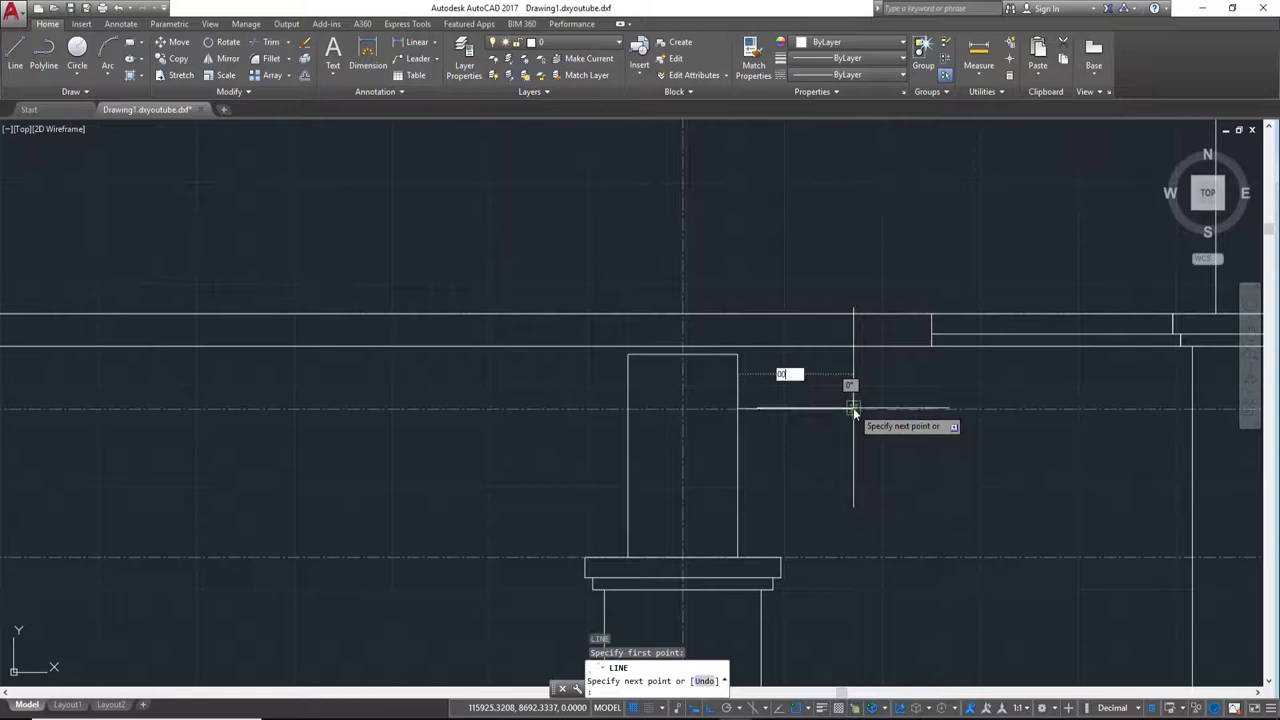
key("BackSpace")
key("BackSpace")
key("Return")
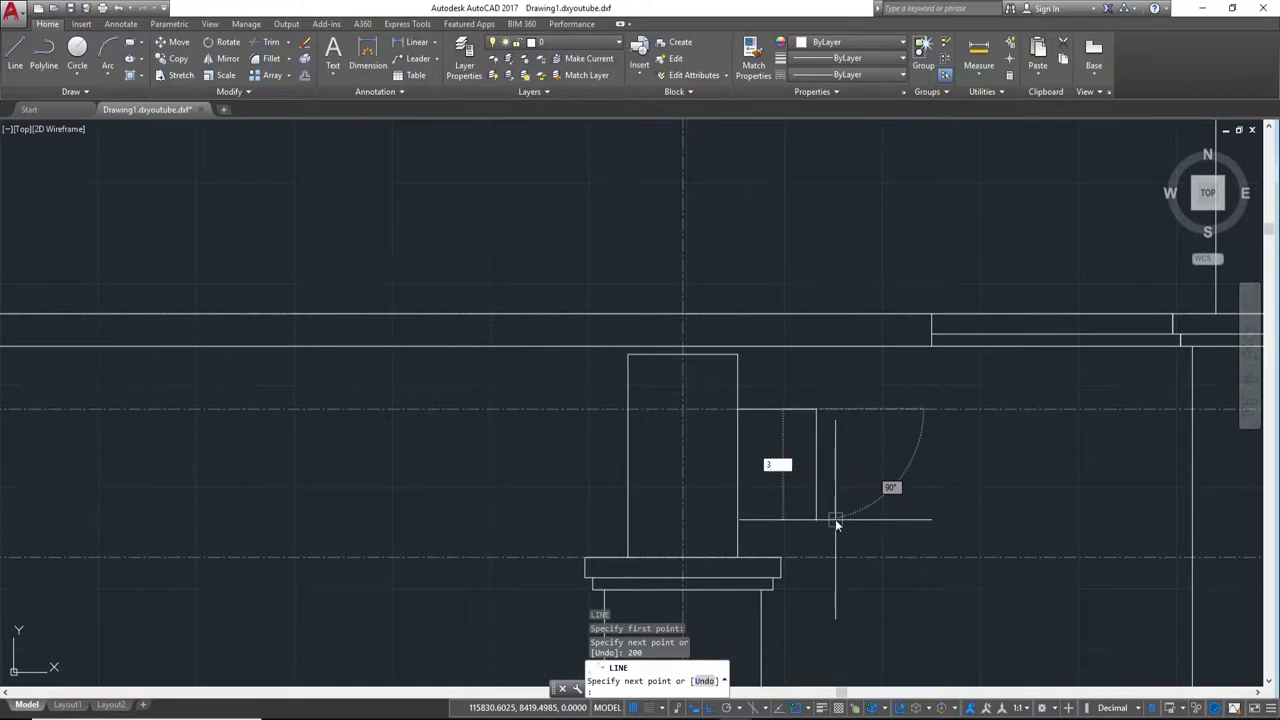
key("Return")
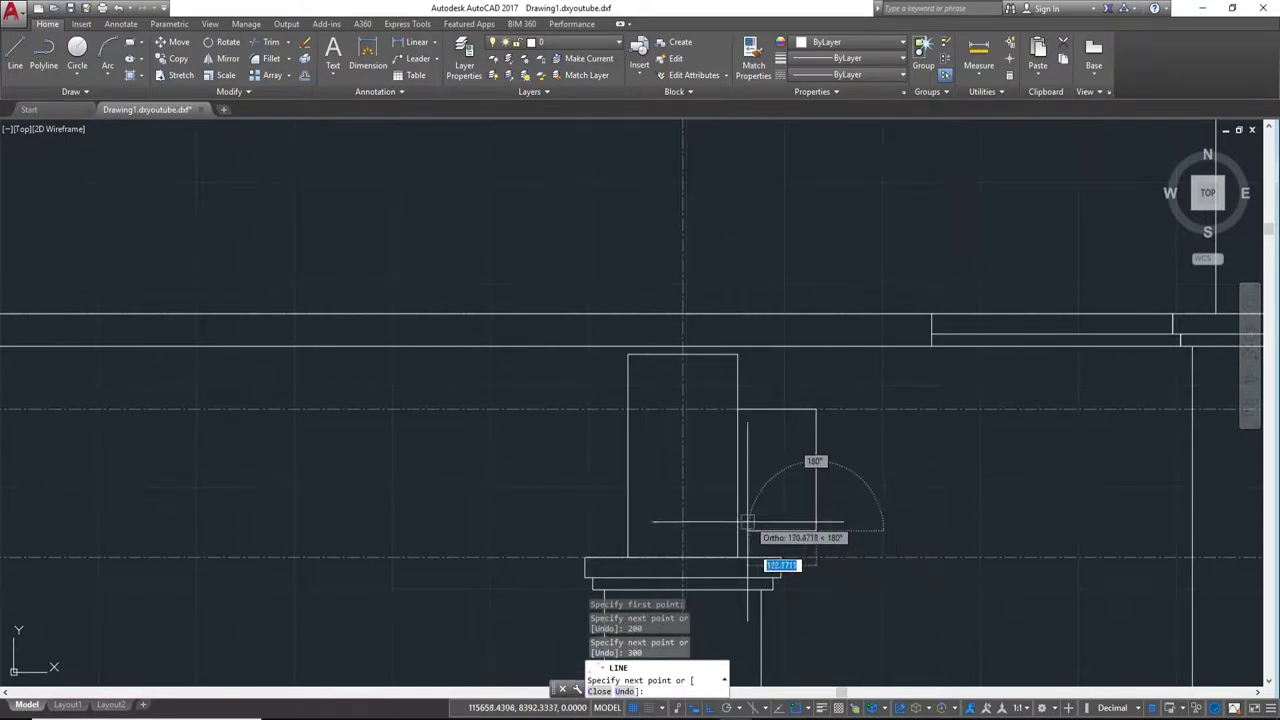
scroll(760, 550, "down", 3)
scroll(560, 520, "up", 3)
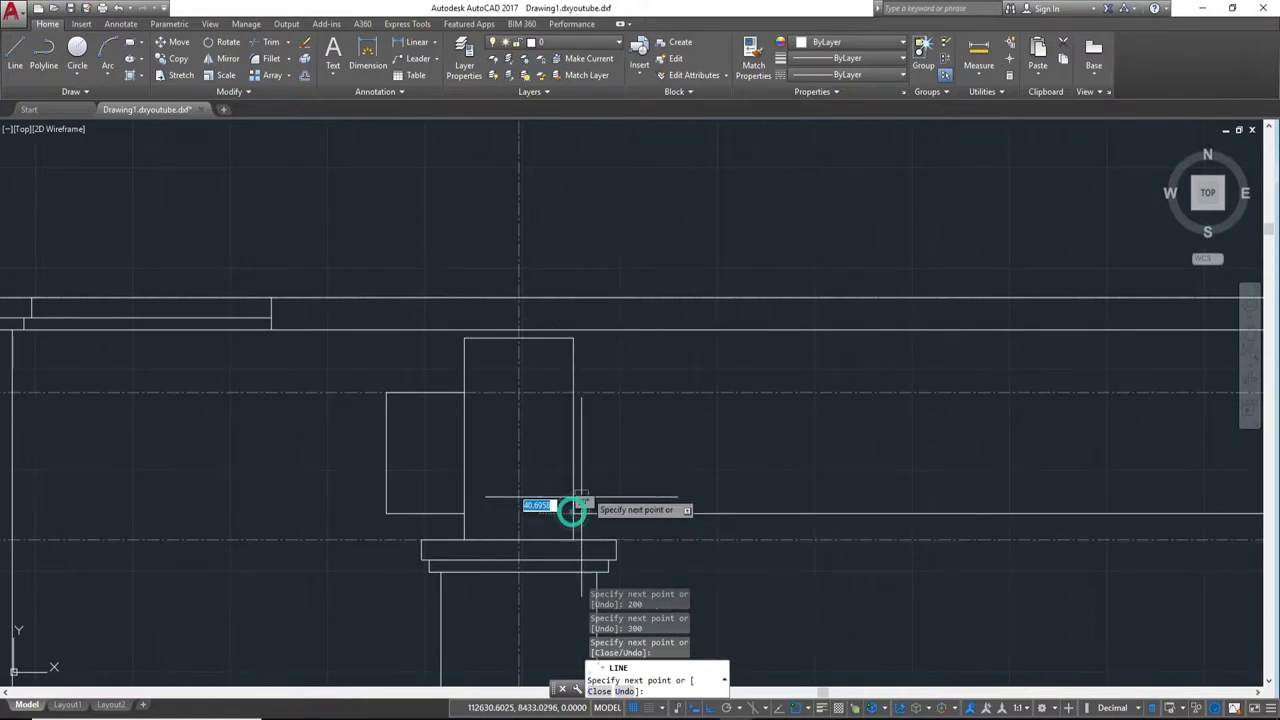
key("Escape")
Step: Start a line at the neighbouring bracket edge, then abandon it
middle_click_drag(678, 450, 514, 528)
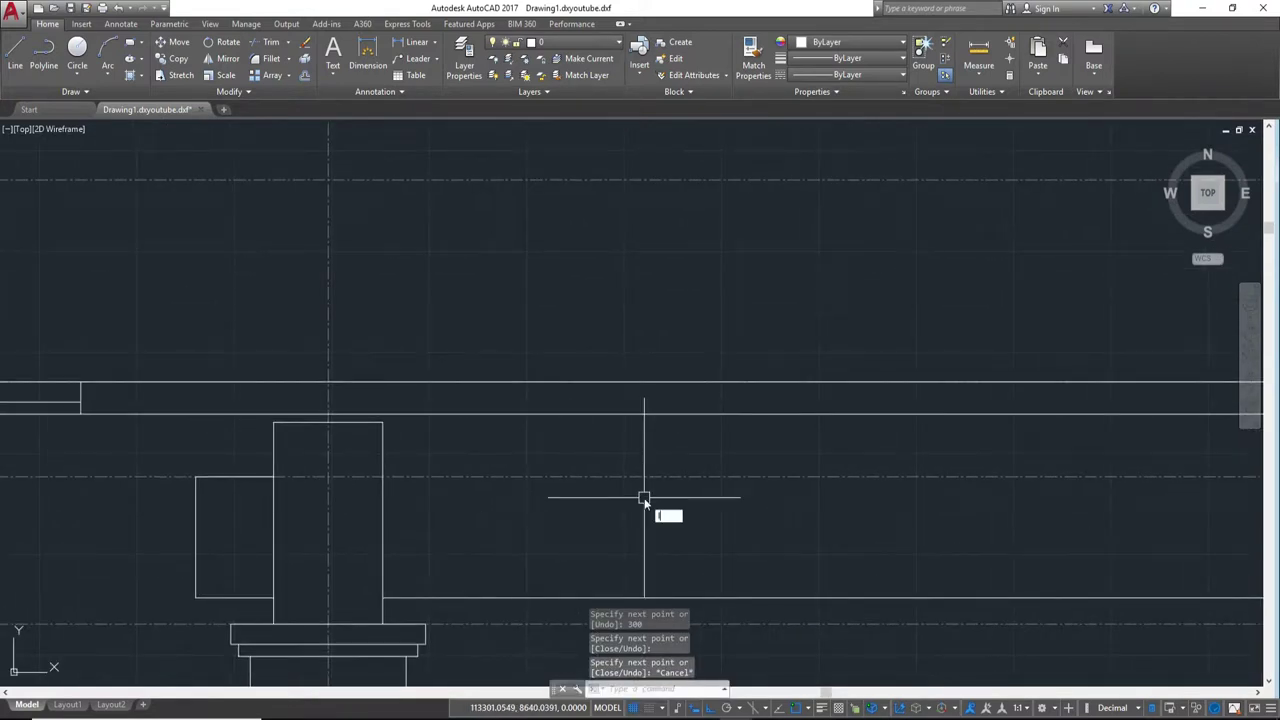
key("space")
left_click(382, 477)
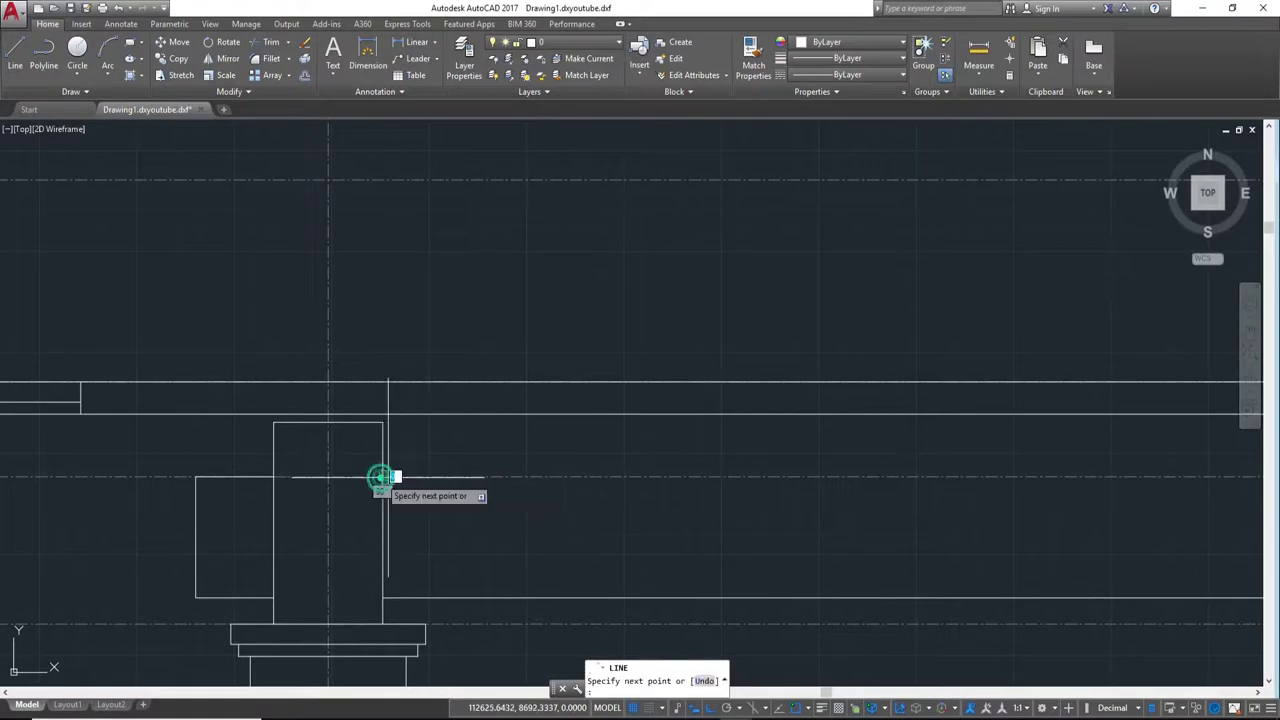
middle_click_drag(382, 477, 955, 489)
left_click(955, 489)
key("Escape")
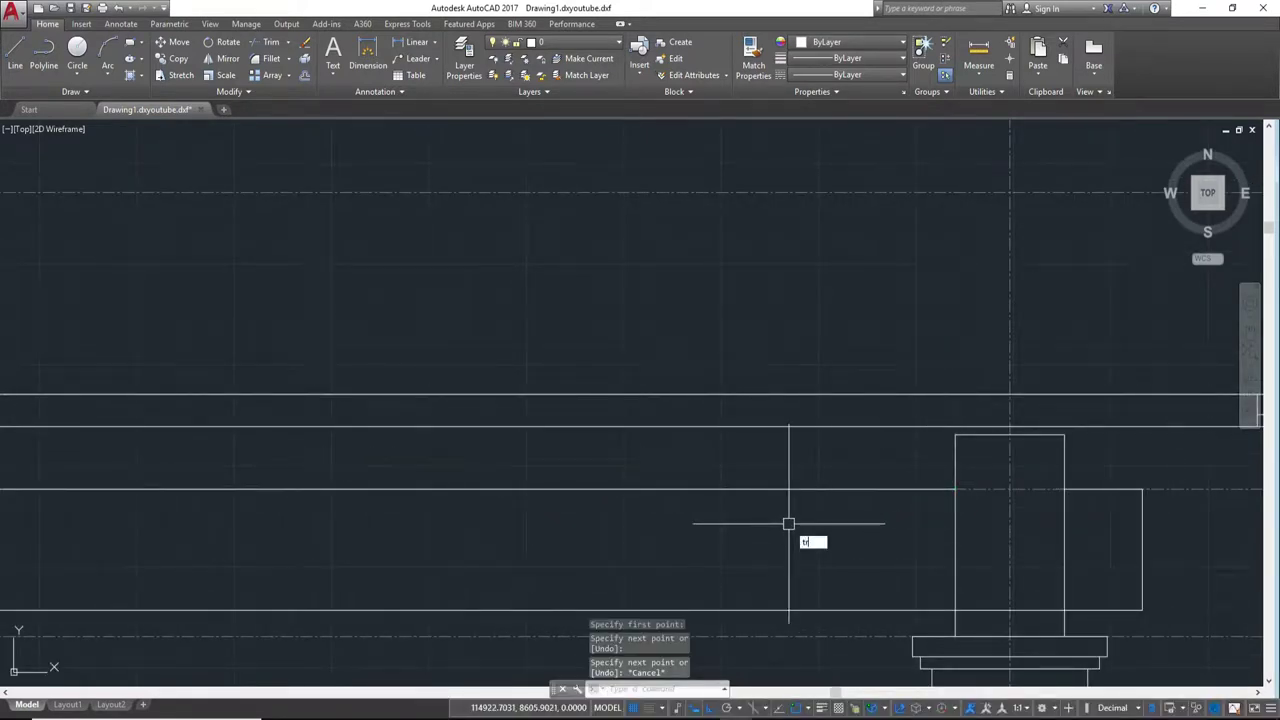
Step: Trim the lower beam line where it runs inside the column
key("Return")
key("Return")
left_click(1006, 608)
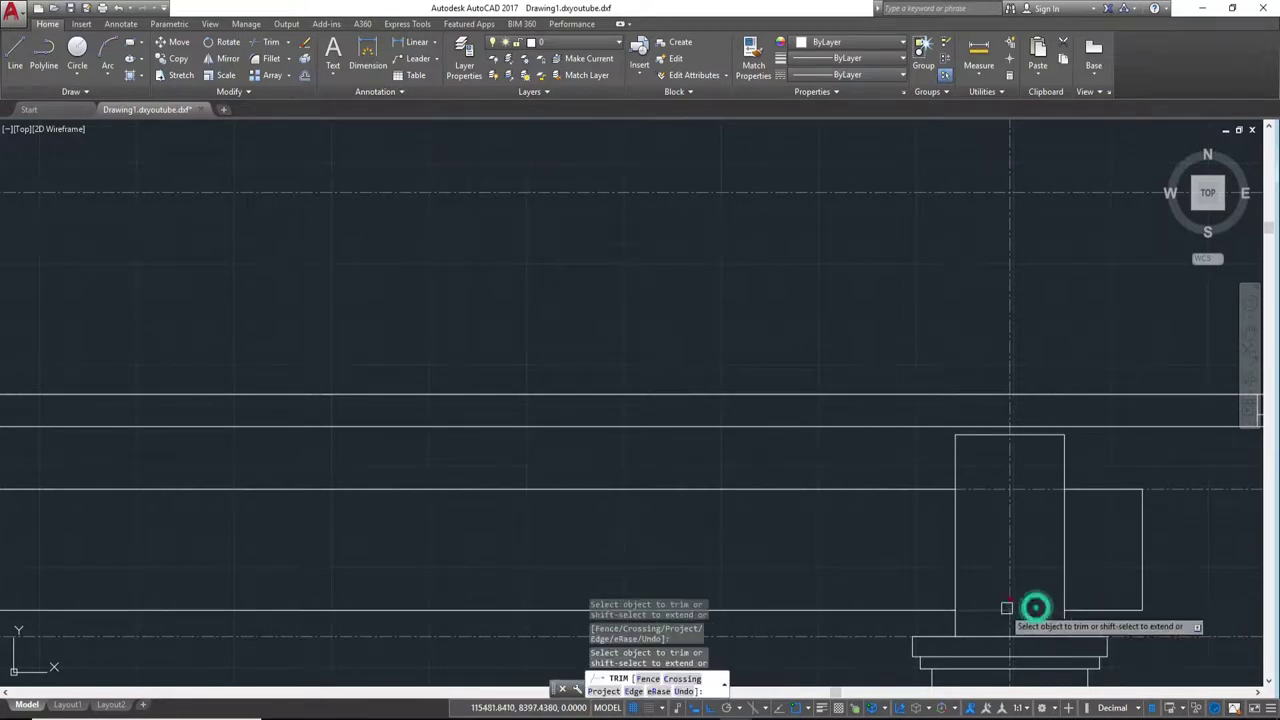
scroll(917, 545, "down", 2)
key("Escape")
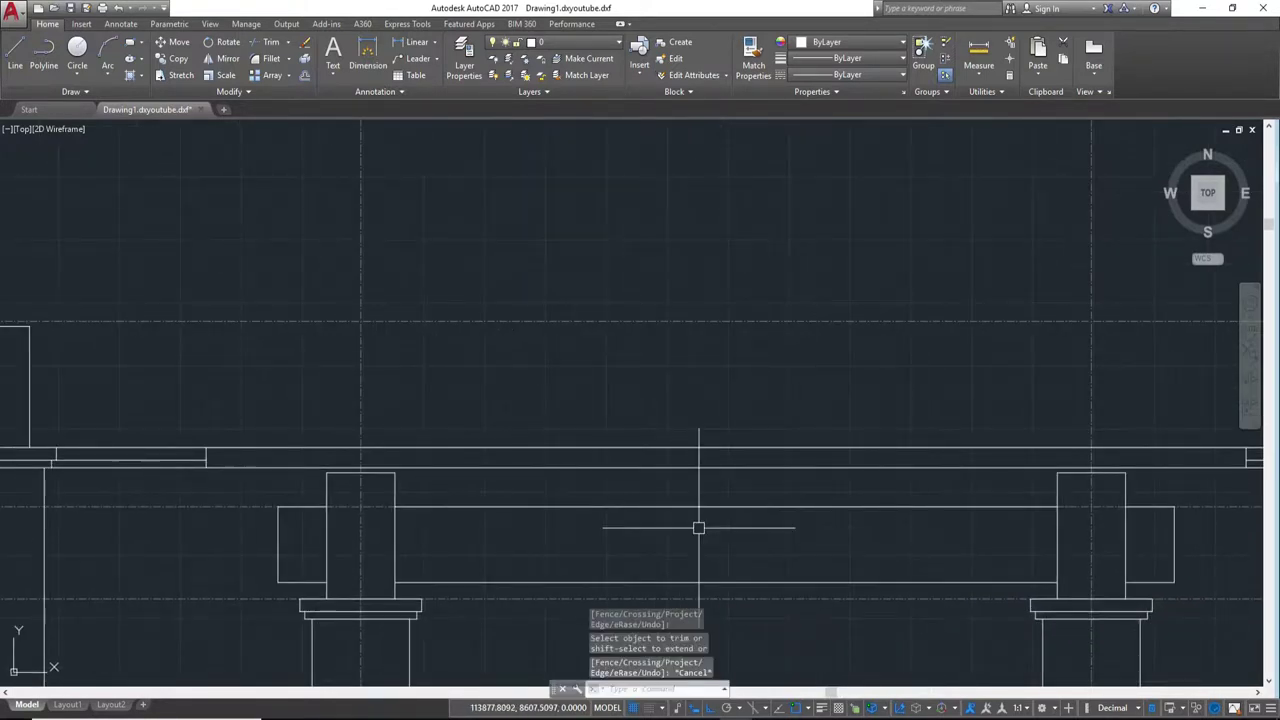
middle_click_drag(698, 527, 861, 532)
middle_click_drag(660, 572, 759, 554)
Step: Draw the inset lines on the central column: 100 across, 300 down, 200 bottom, back up
scroll(640, 510, "up", 4)
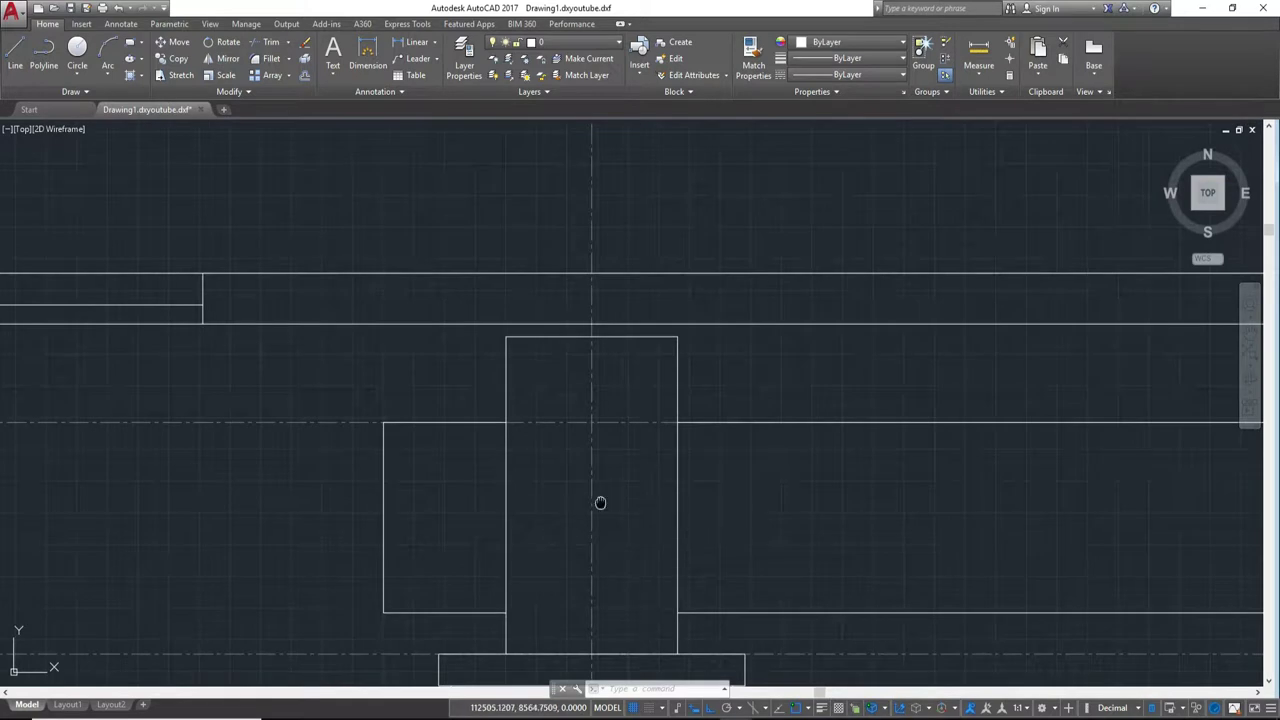
middle_click_drag(600, 503, 666, 488)
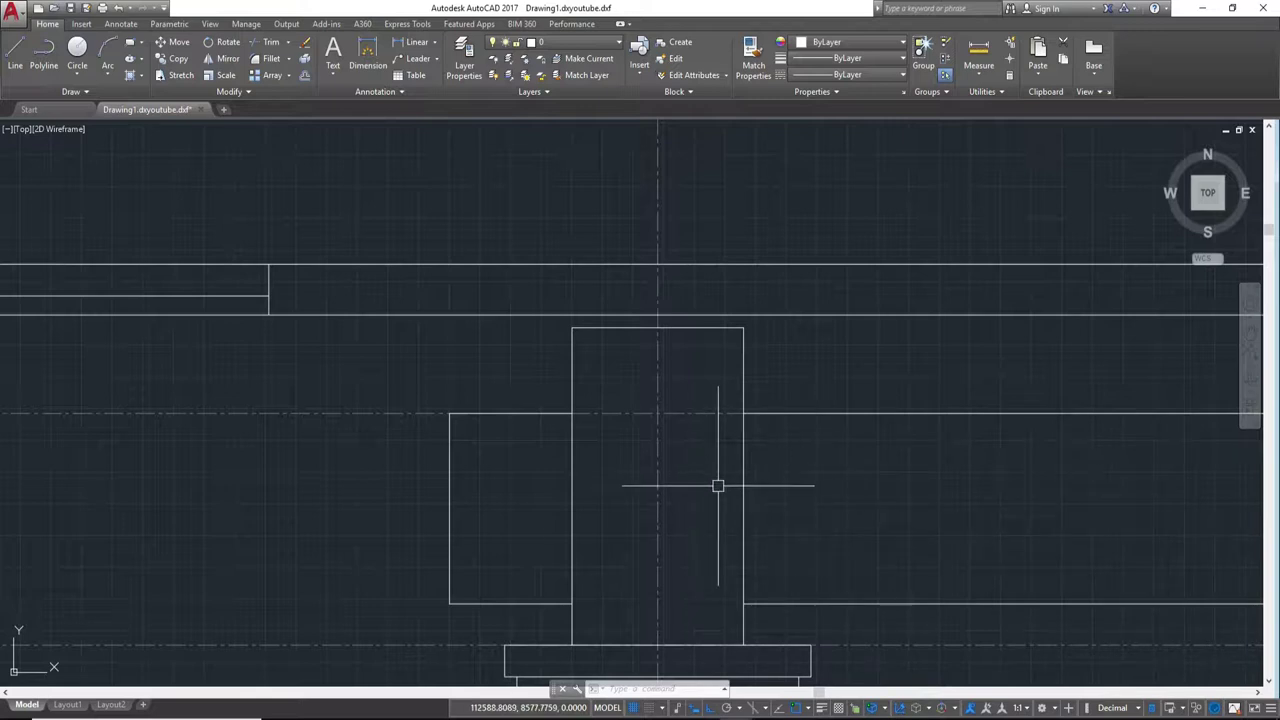
type("L")
key("Return")
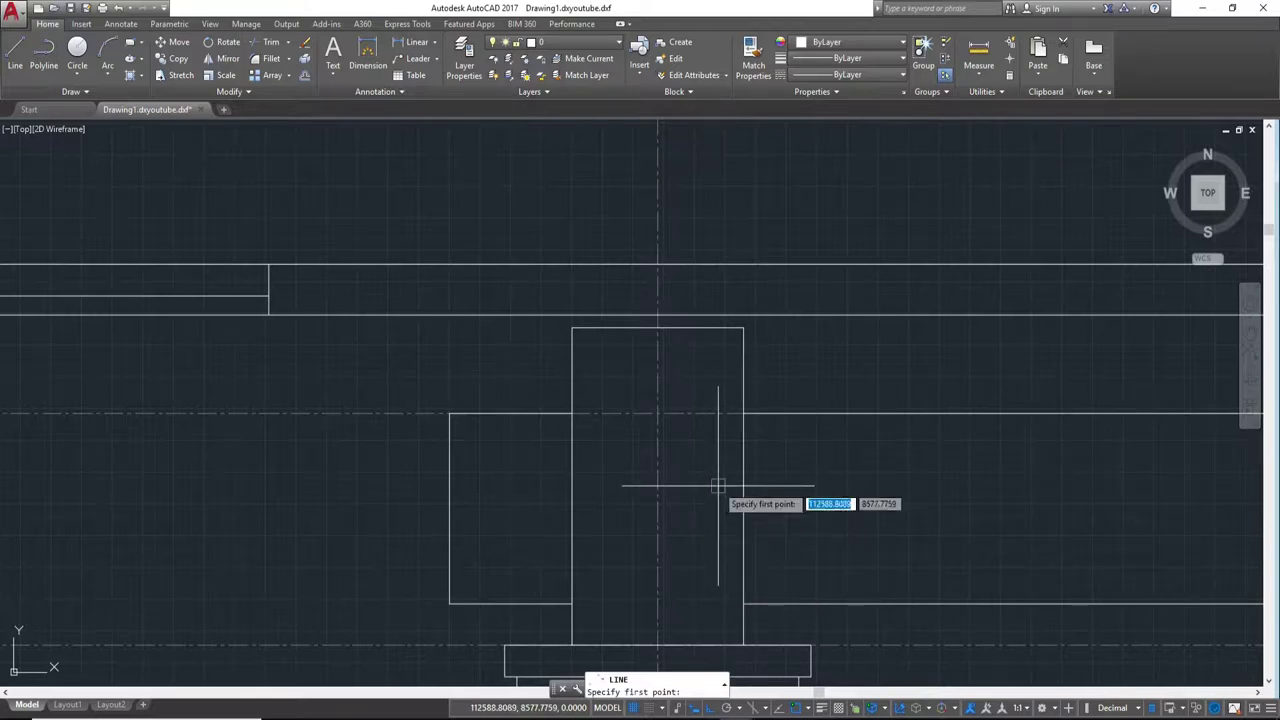
left_click(657, 413)
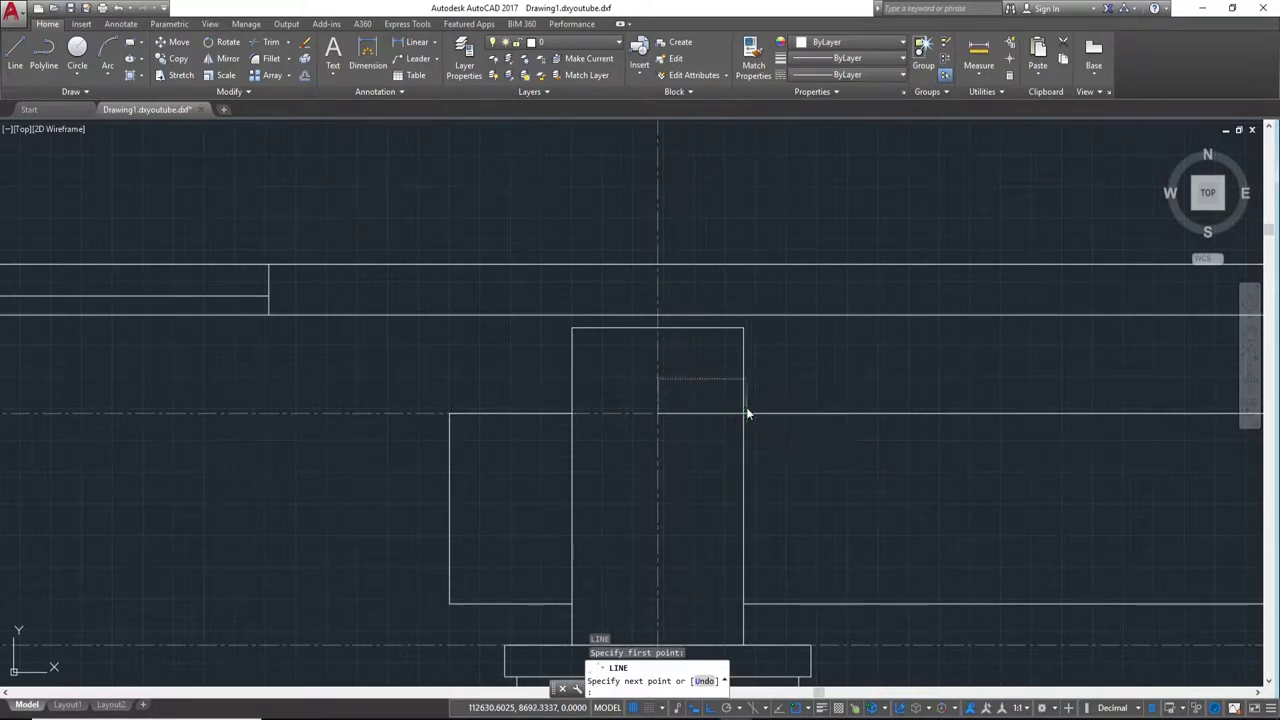
type("100")
key("Return")
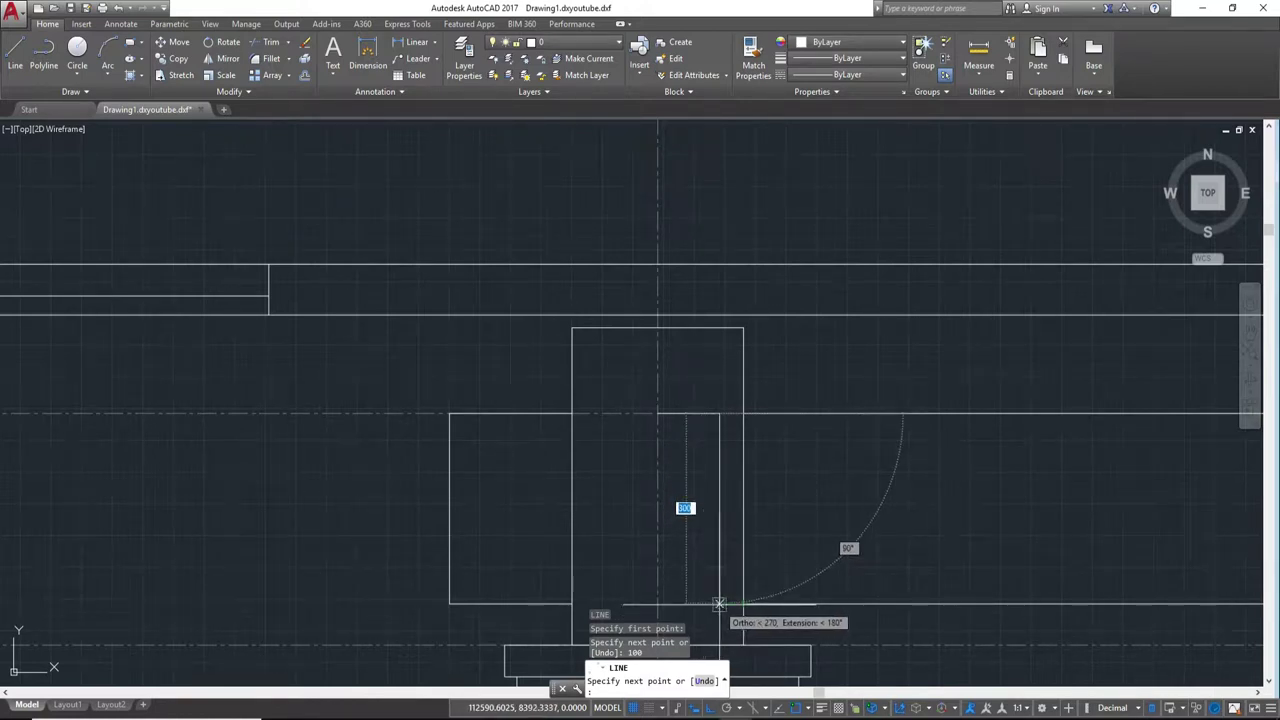
left_click(719, 604)
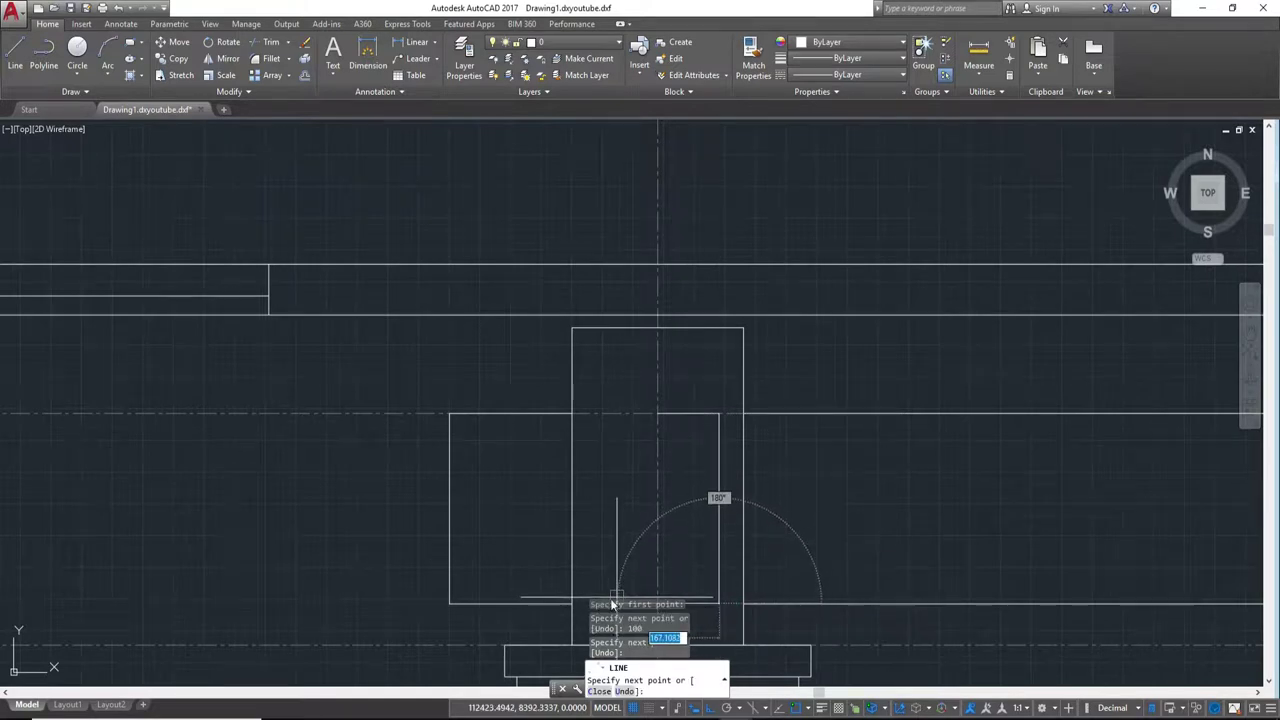
type("200")
key("Return")
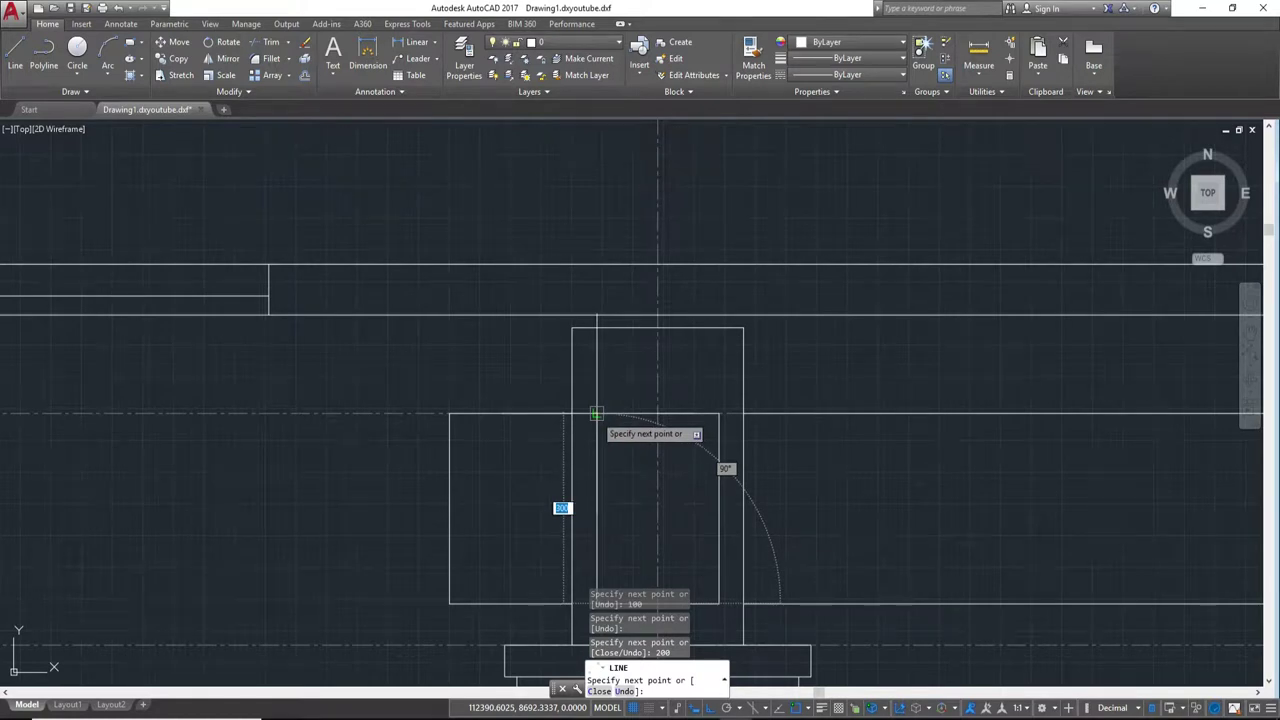
left_click(597, 413)
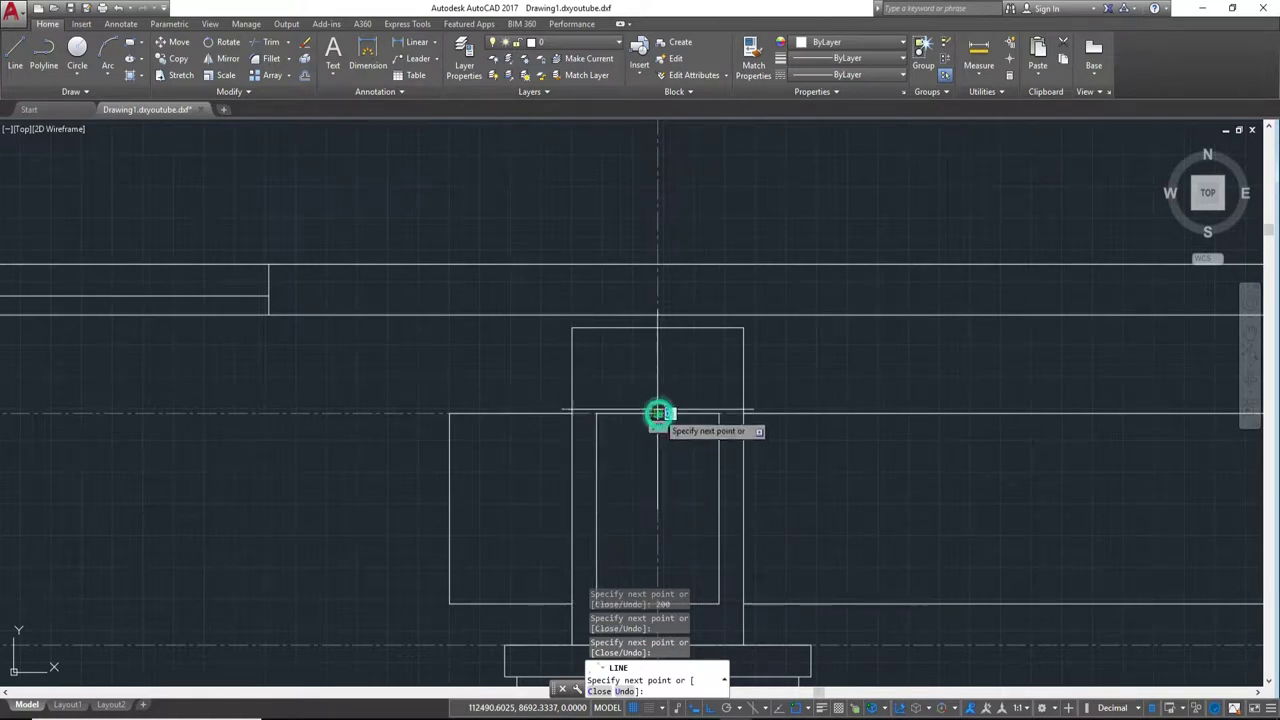
key("Escape")
Step: Erase the leftover short horizontal line at the inset's top
left_click(678, 413)
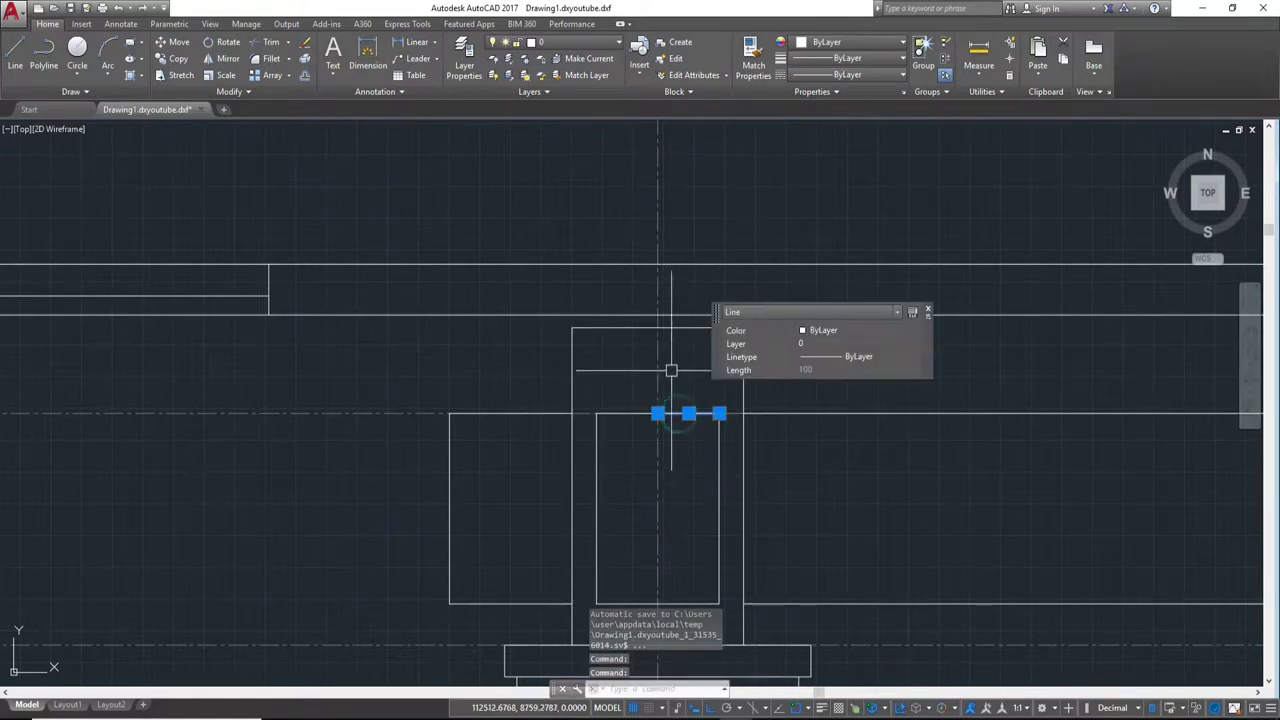
key("Return")
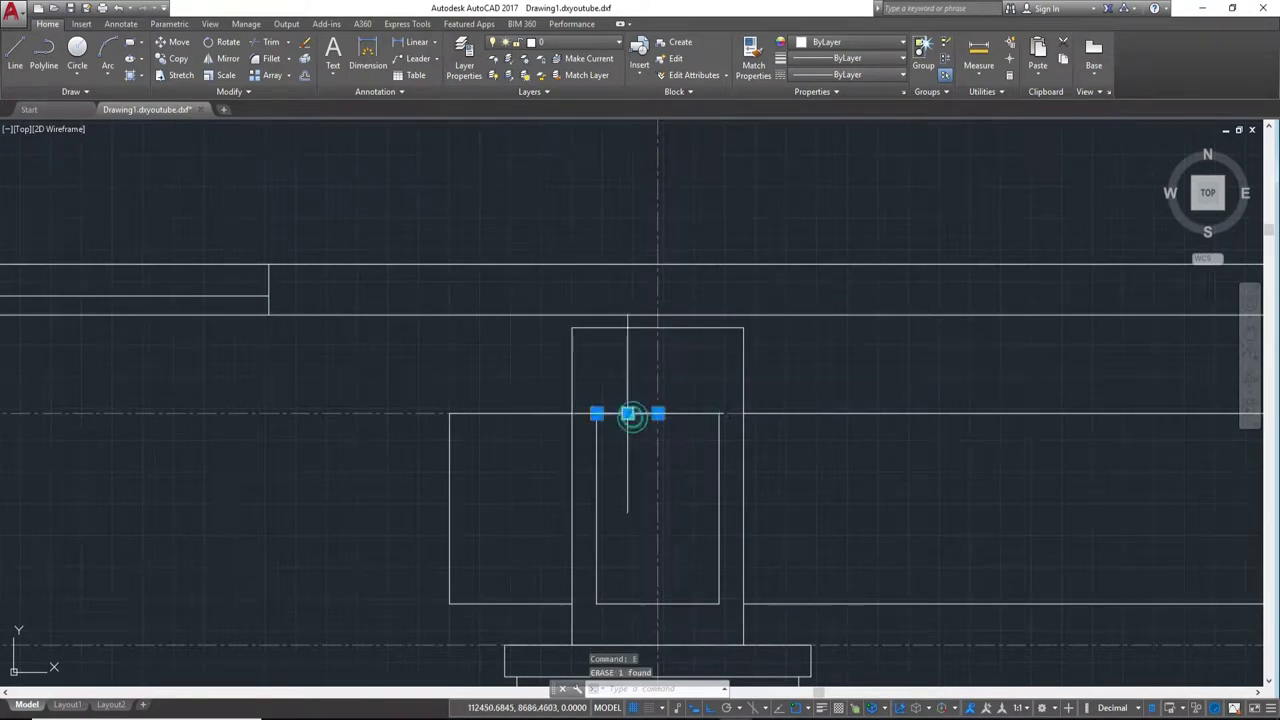
left_click(658, 413)
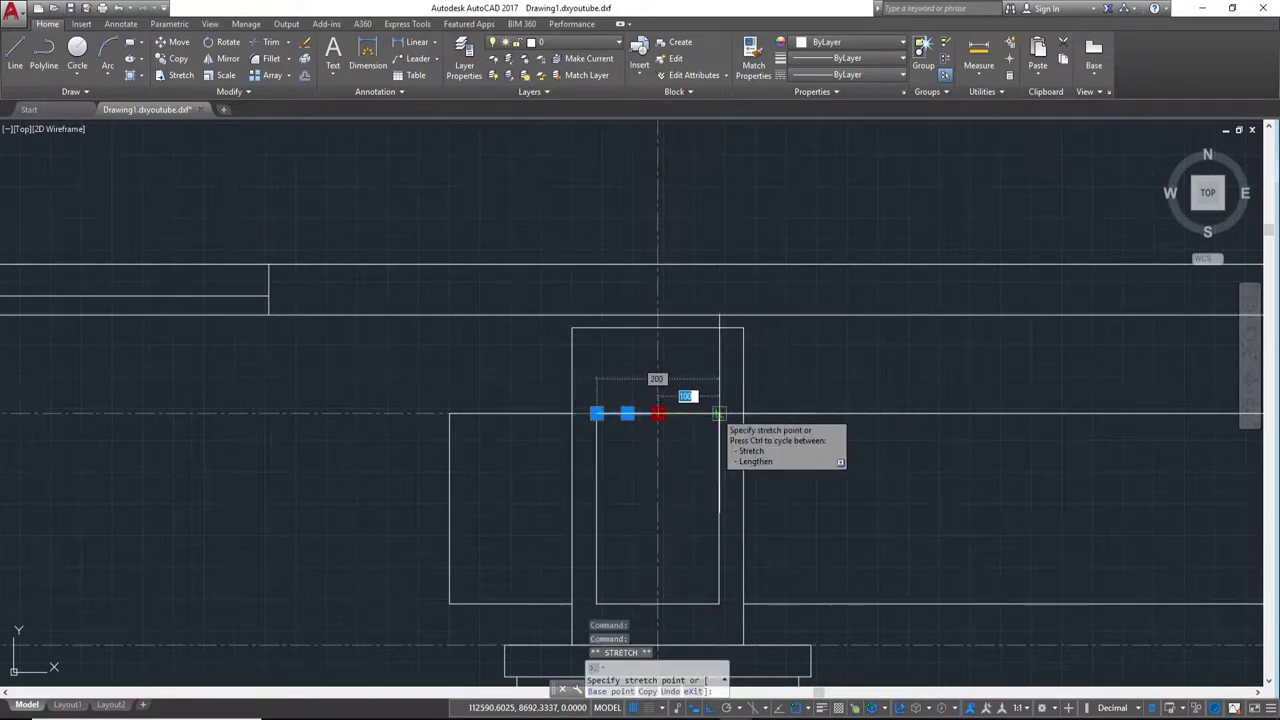
key("Escape")
key("Escape")
scroll(706, 495, "down", 1)
scroll(748, 508, "down", 1)
scroll(752, 500, "down", 1)
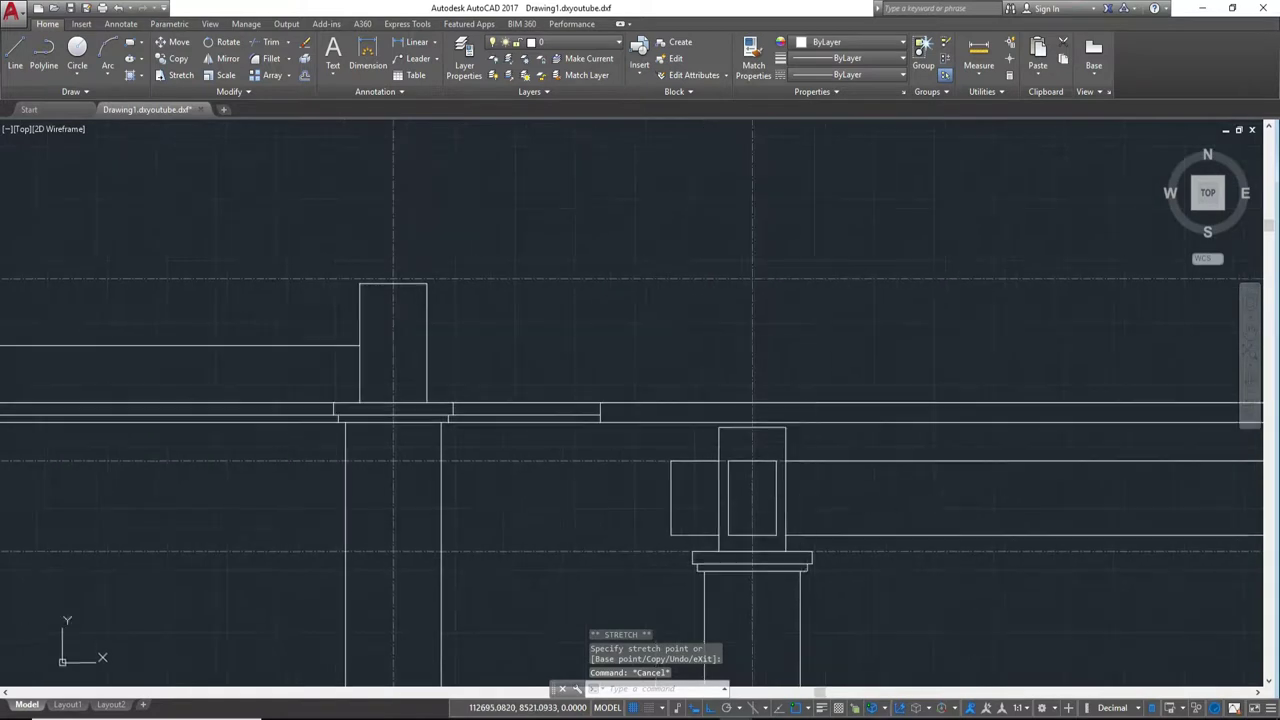
type("e")
key("Return")
scroll(850, 520, "up", 1)
scroll(890, 495, "up", 1)
key("Escape")
scroll(836, 486, "up", 2)
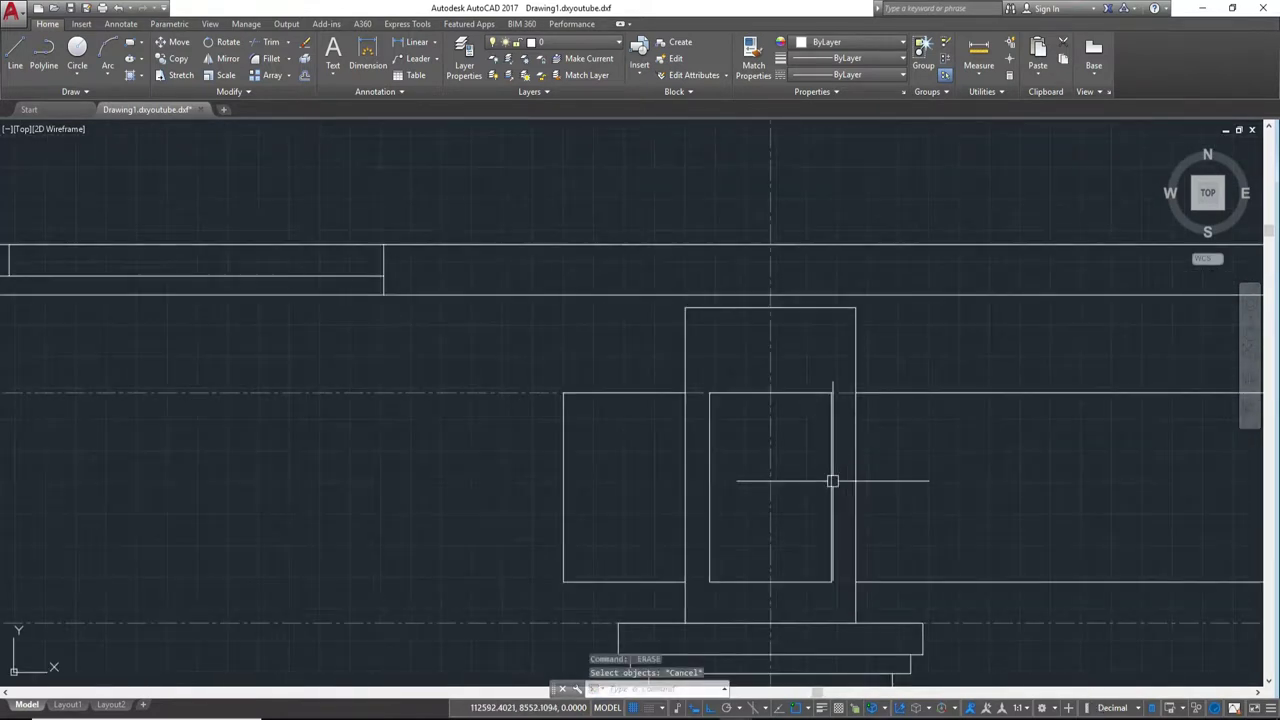
Step: Offset the inset's vertical sides 10 units inward, after abandoning a 50-unit offset
left_click(832, 481)
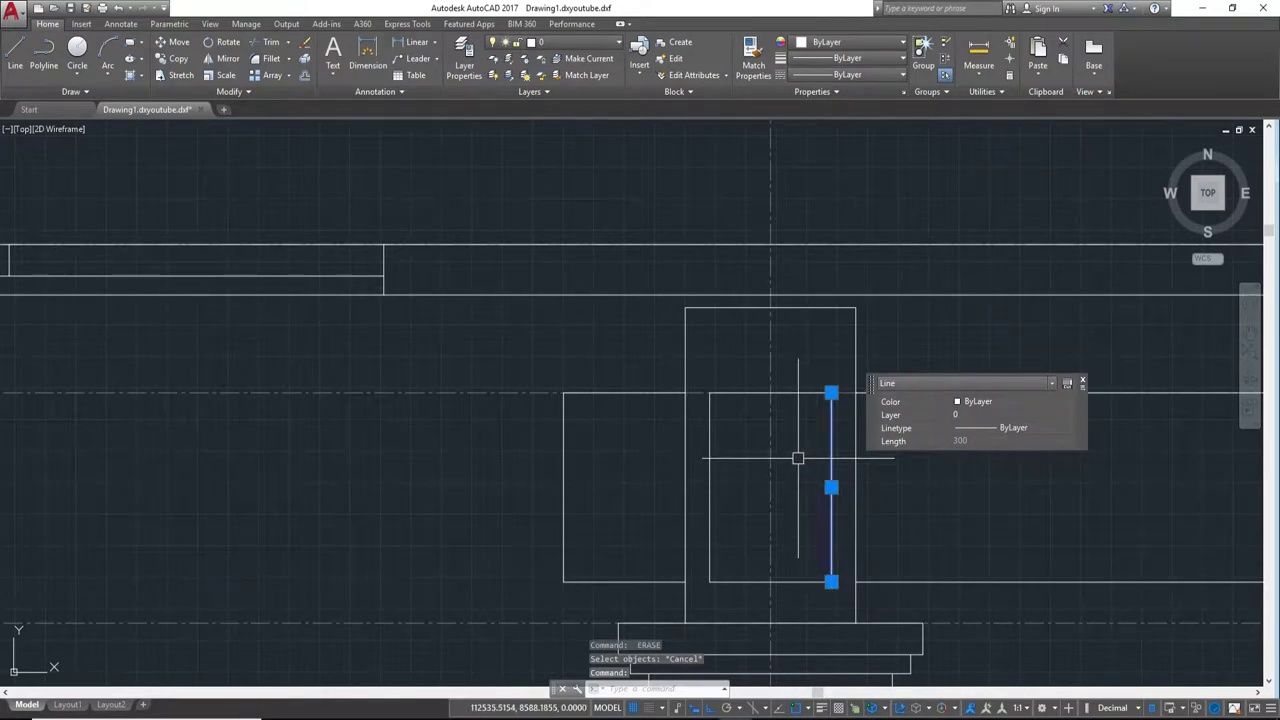
type("e")
key("Return")
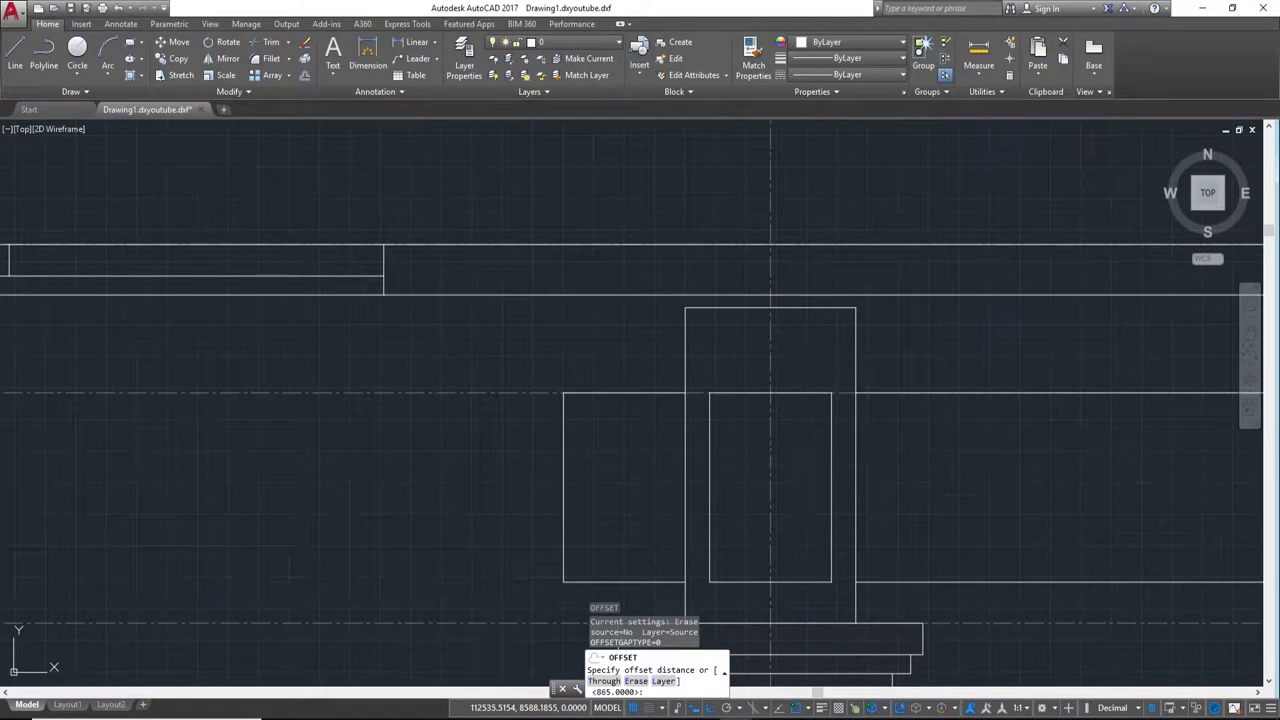
type("50")
key("Return")
left_click(831, 470)
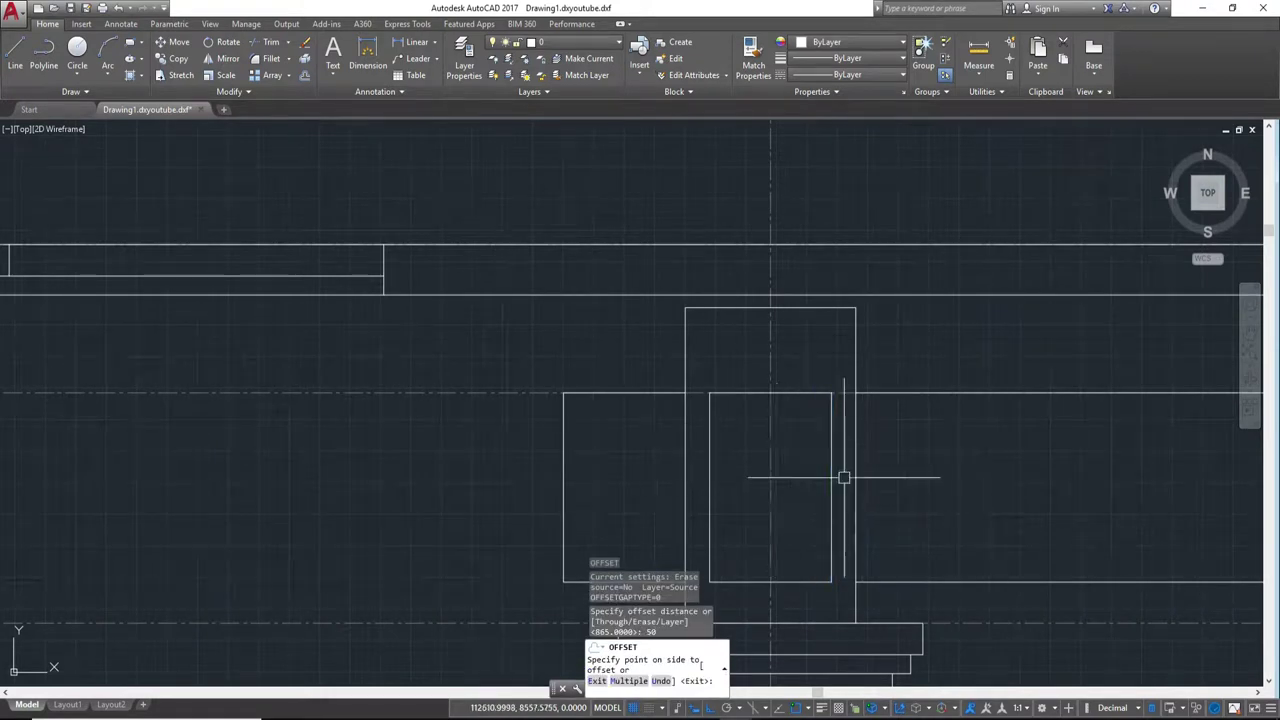
key("Escape")
key("Return")
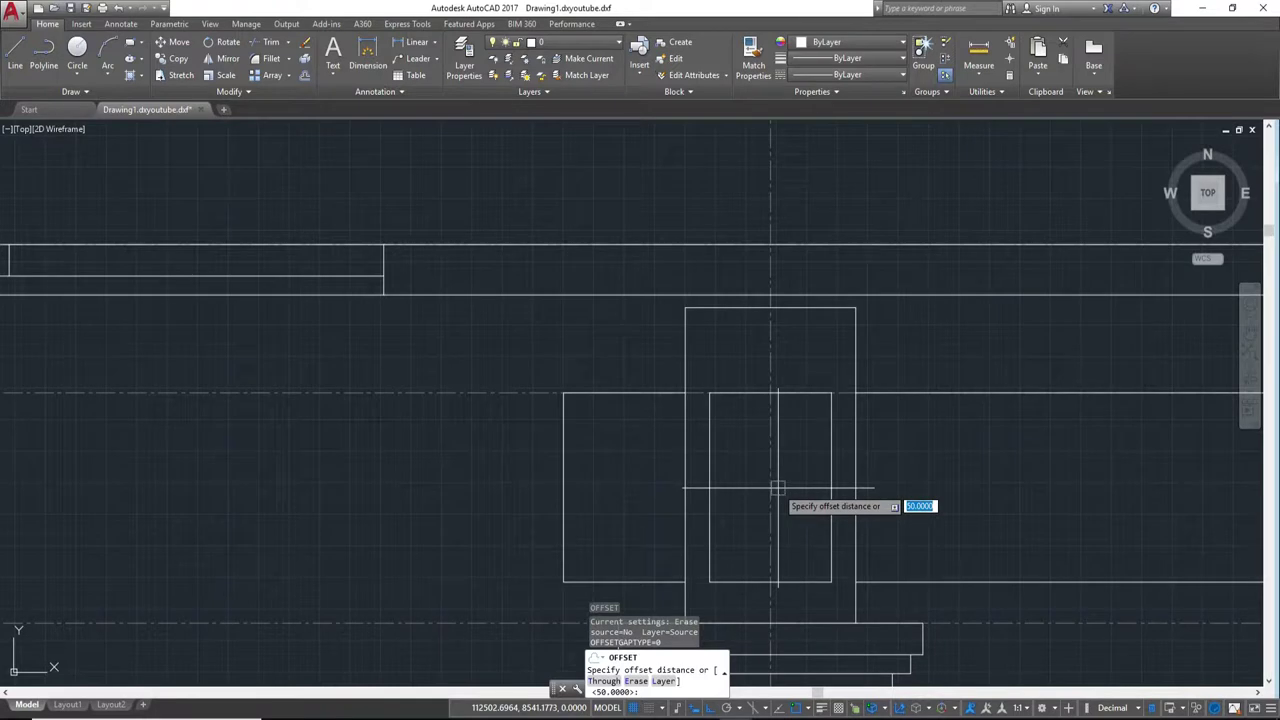
type("10")
key("Return")
left_click(831, 491)
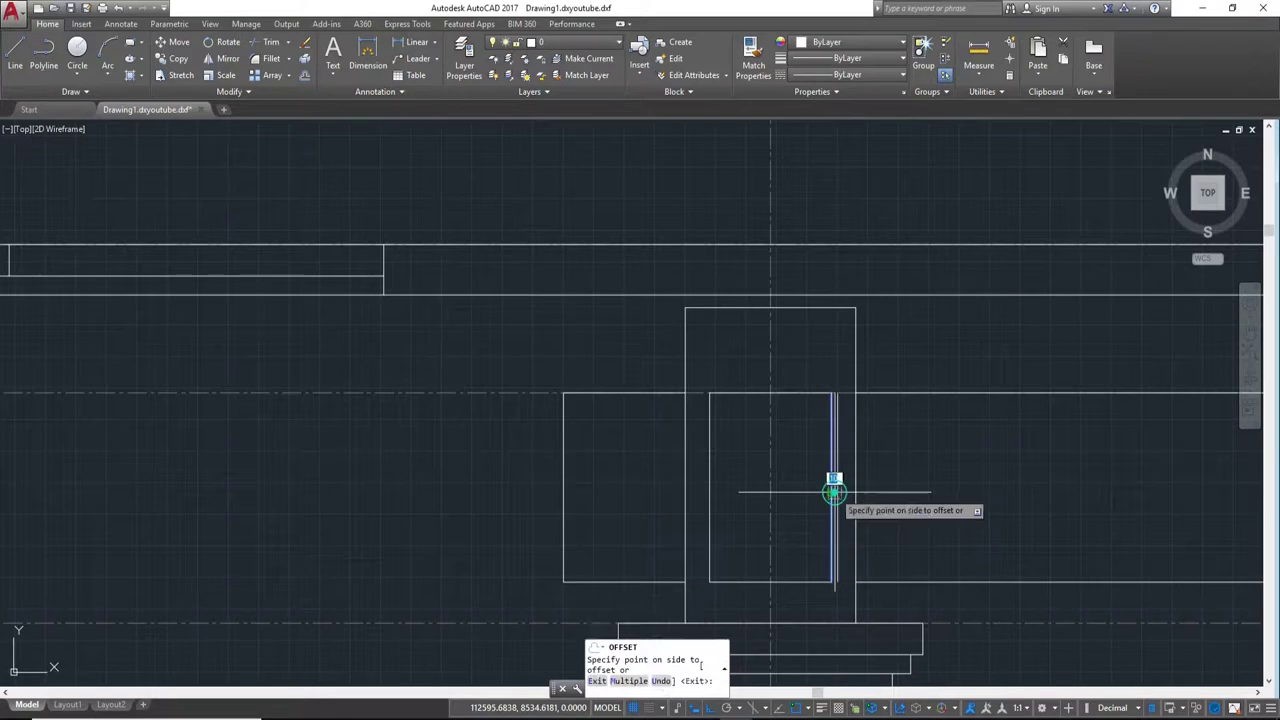
left_click(808, 491)
scroll(764, 495, "up", 2)
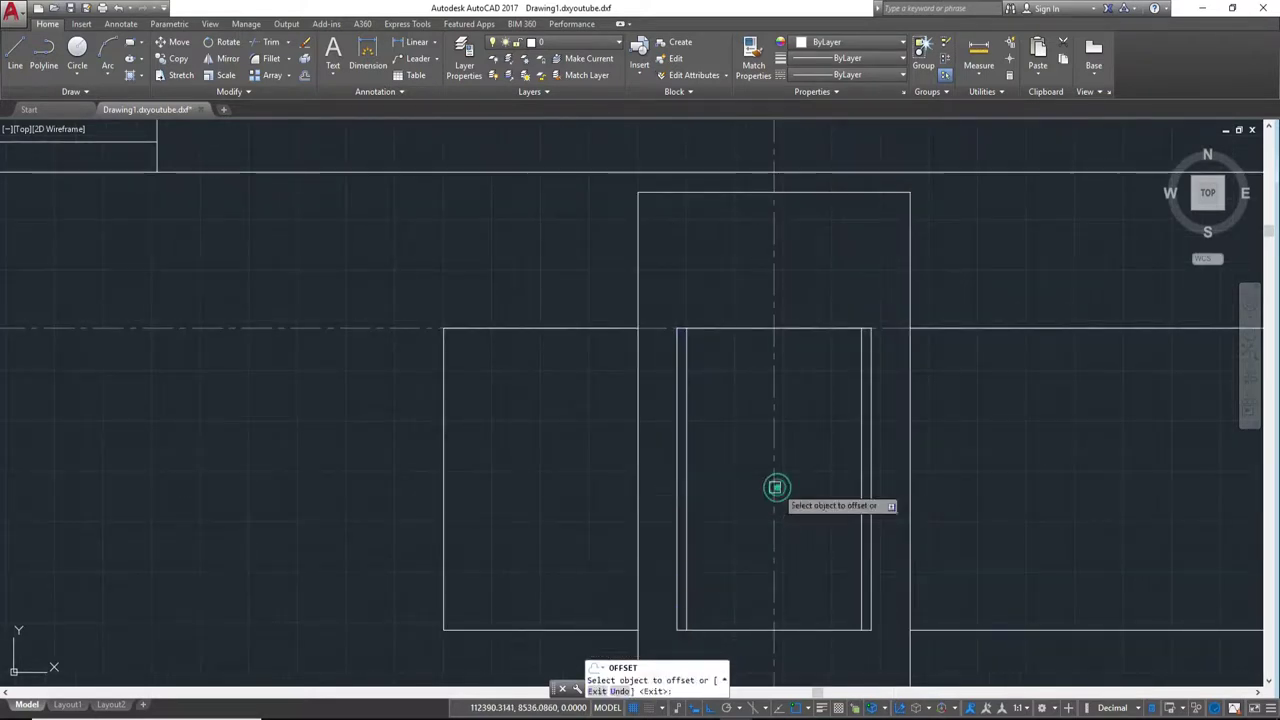
key("Escape")
Step: Delete the inset's original left and right sides
left_click(675, 461)
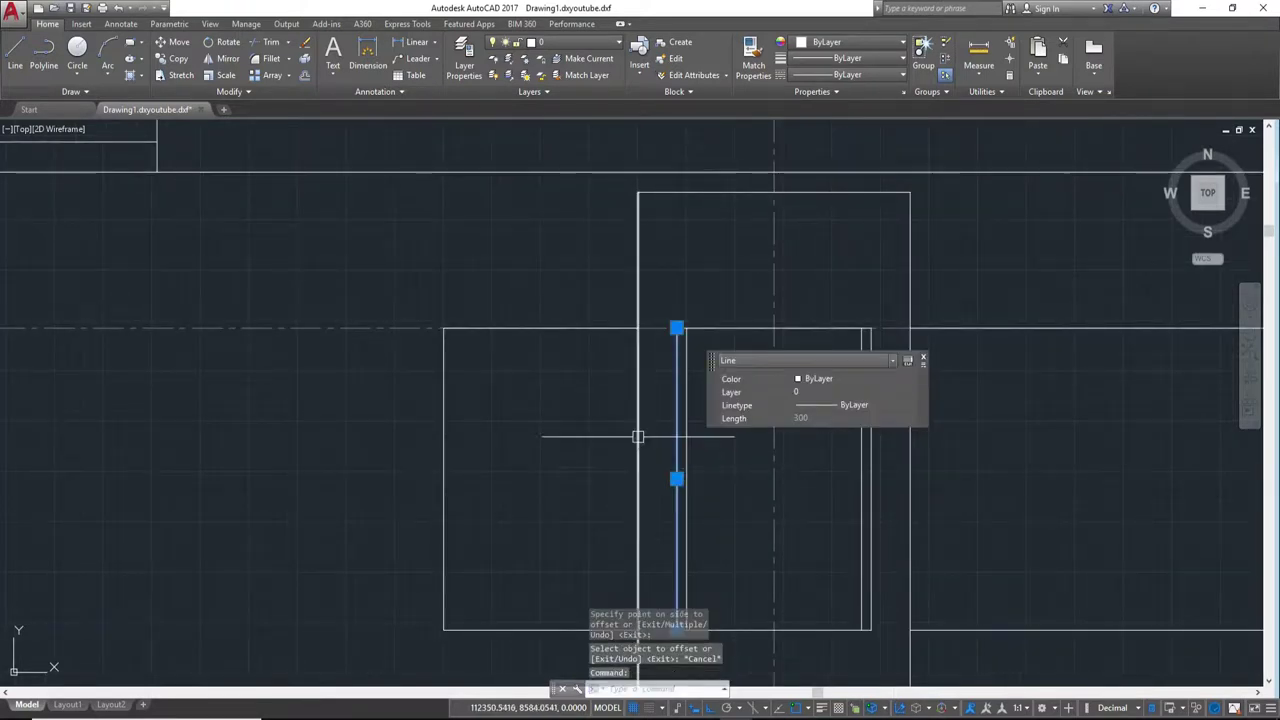
type("E")
key("Return")
left_click(871, 482)
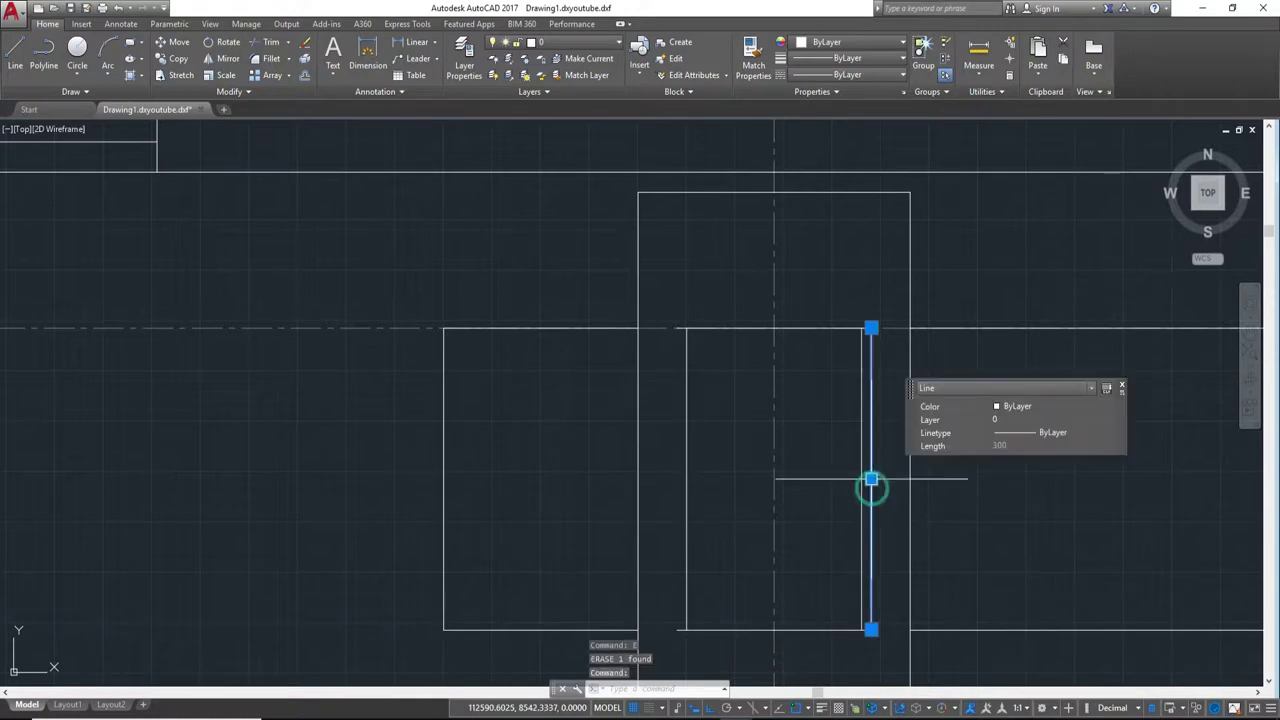
key("Return")
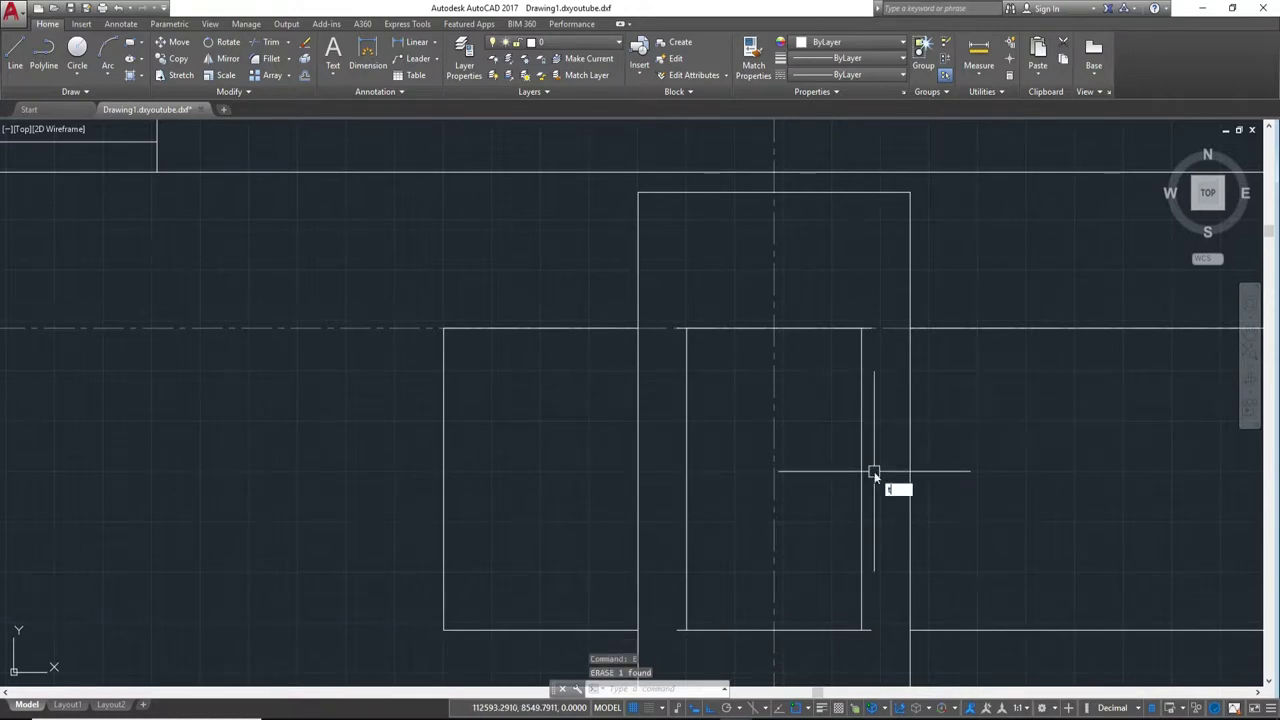
type("tr")
key("Return")
key("Return")
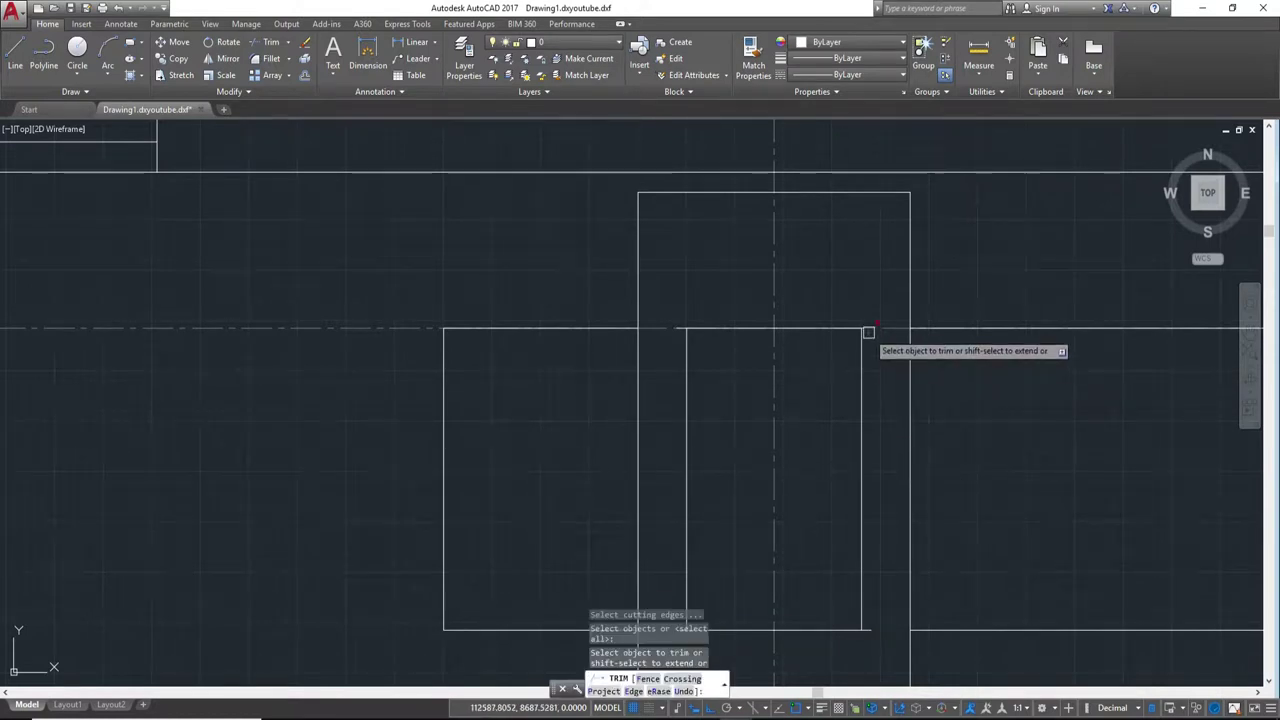
Step: Trim the short leftover stub off the inset's bottom line
left_click(870, 629)
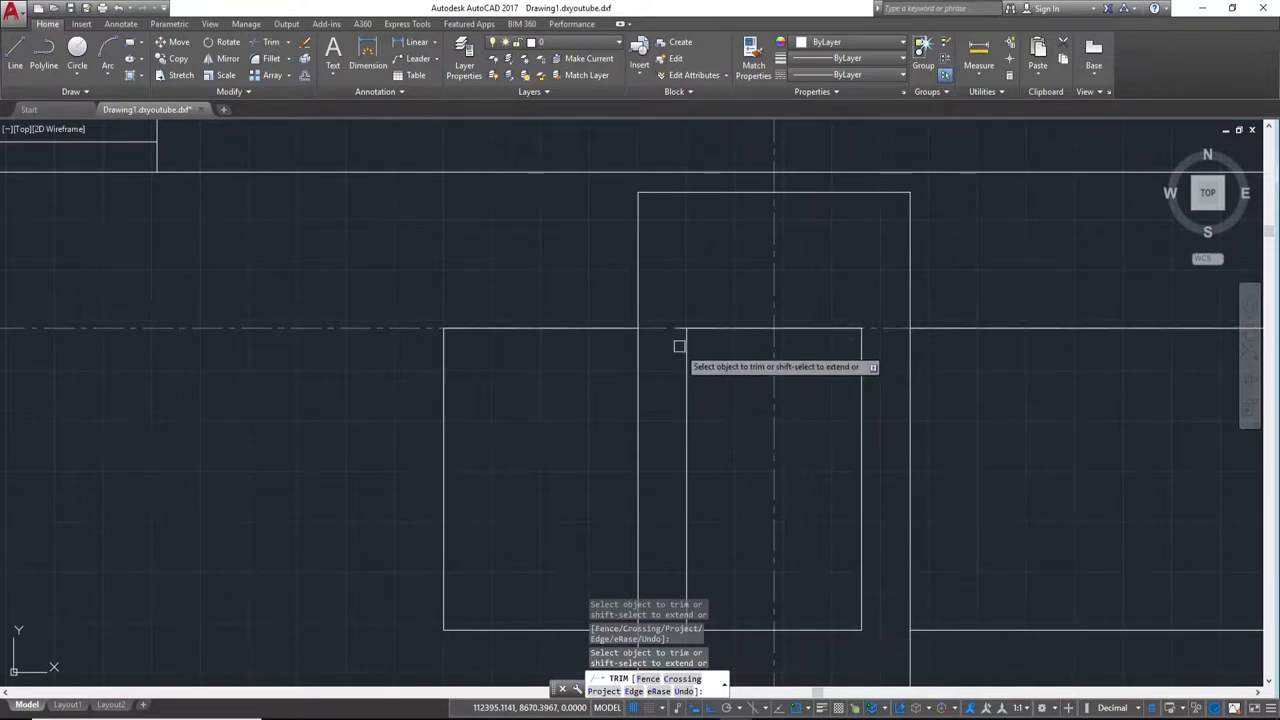
middle_click_drag(660, 476, 697, 291)
left_click(712, 420)
scroll(710, 420, "down", 3)
scroll(700, 409, "up", 3)
key("Escape")
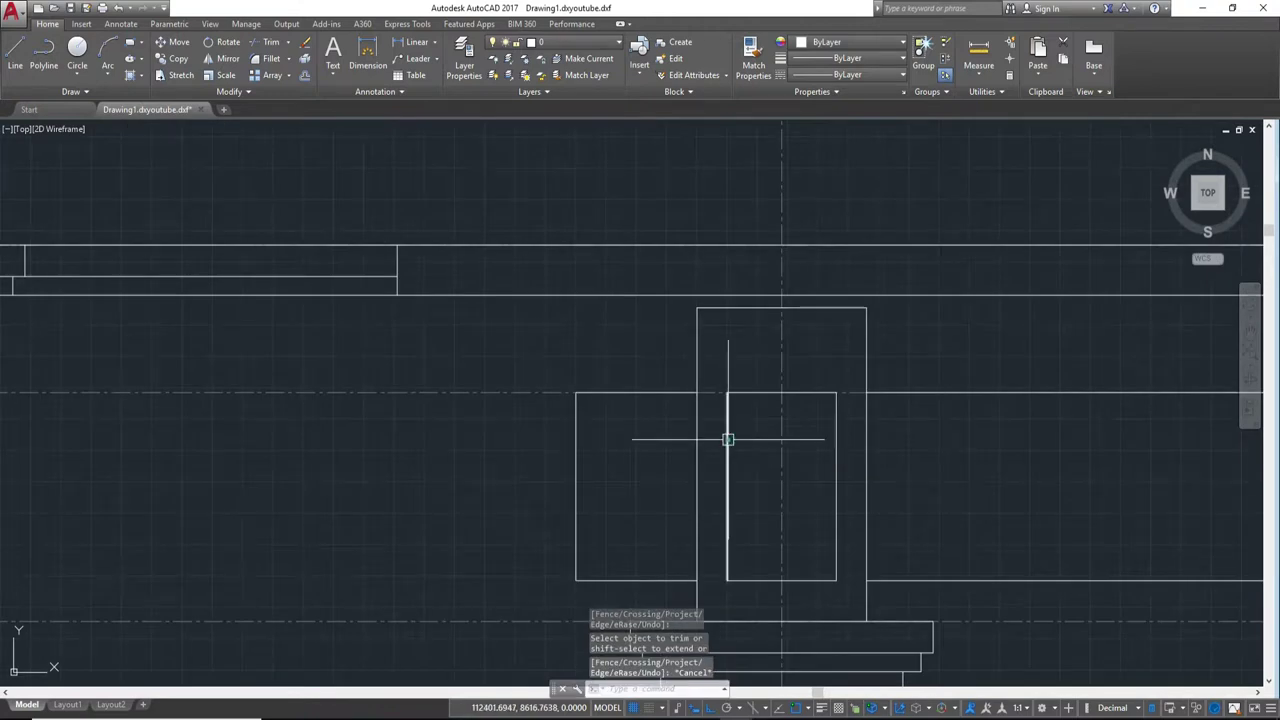
Step: Join the inner rectangle's left, top and right edges into one polyline
left_click(728, 437)
left_click(743, 392)
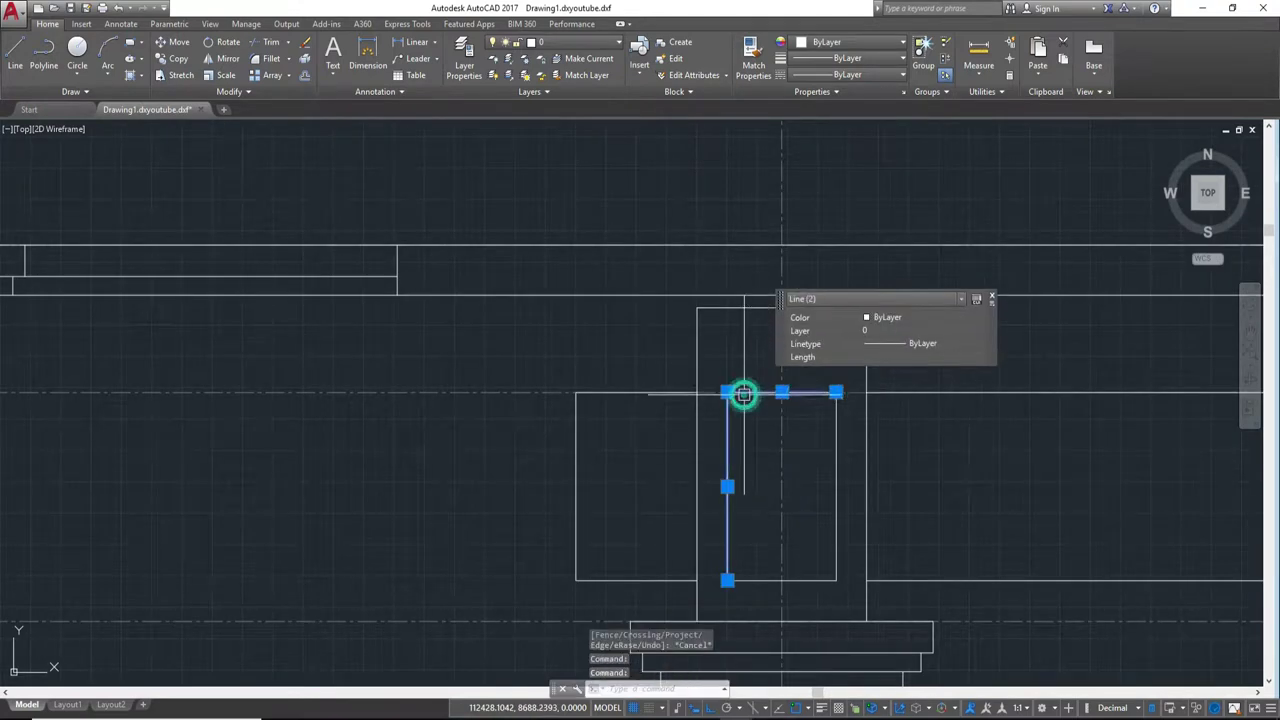
left_click(836, 509)
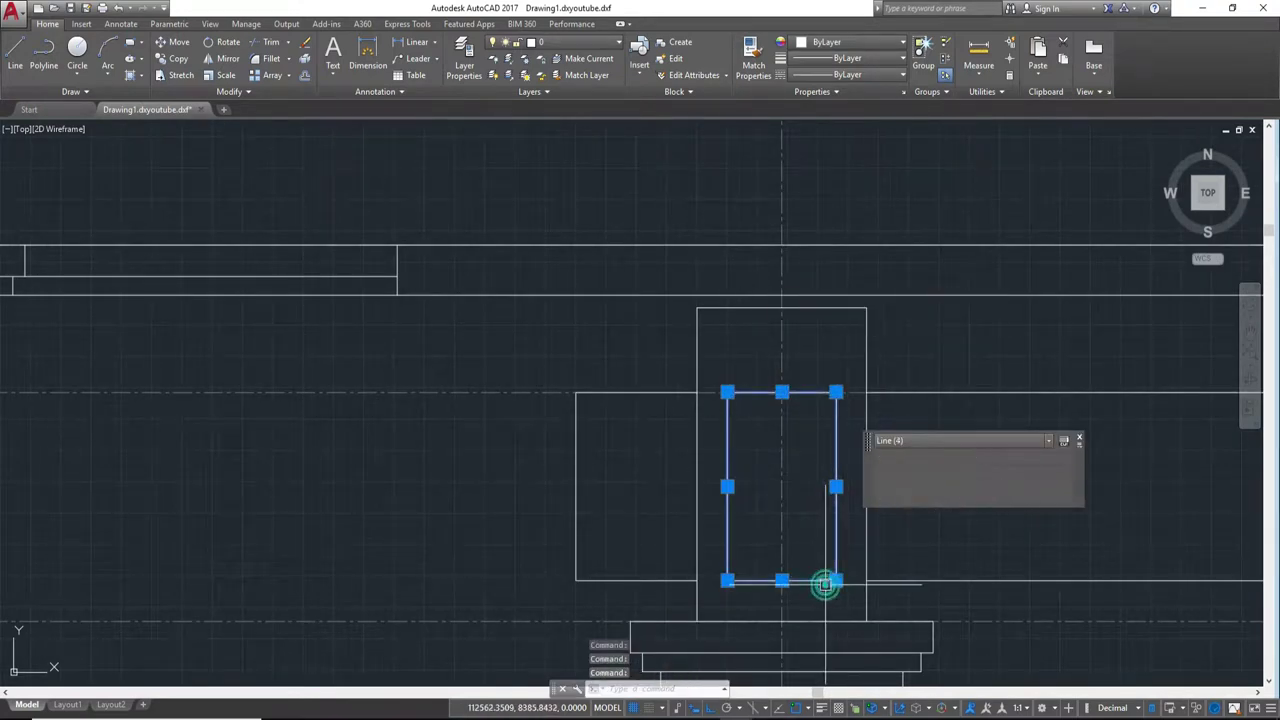
key("Return")
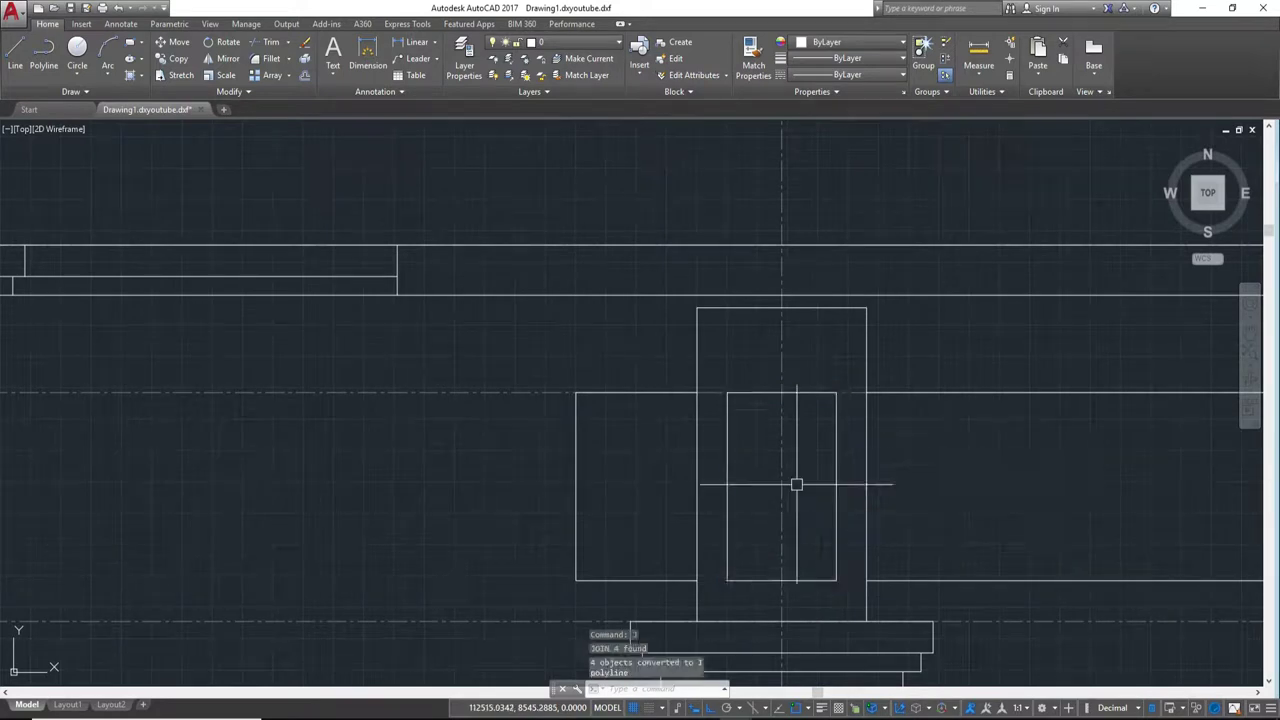
left_click(834, 514)
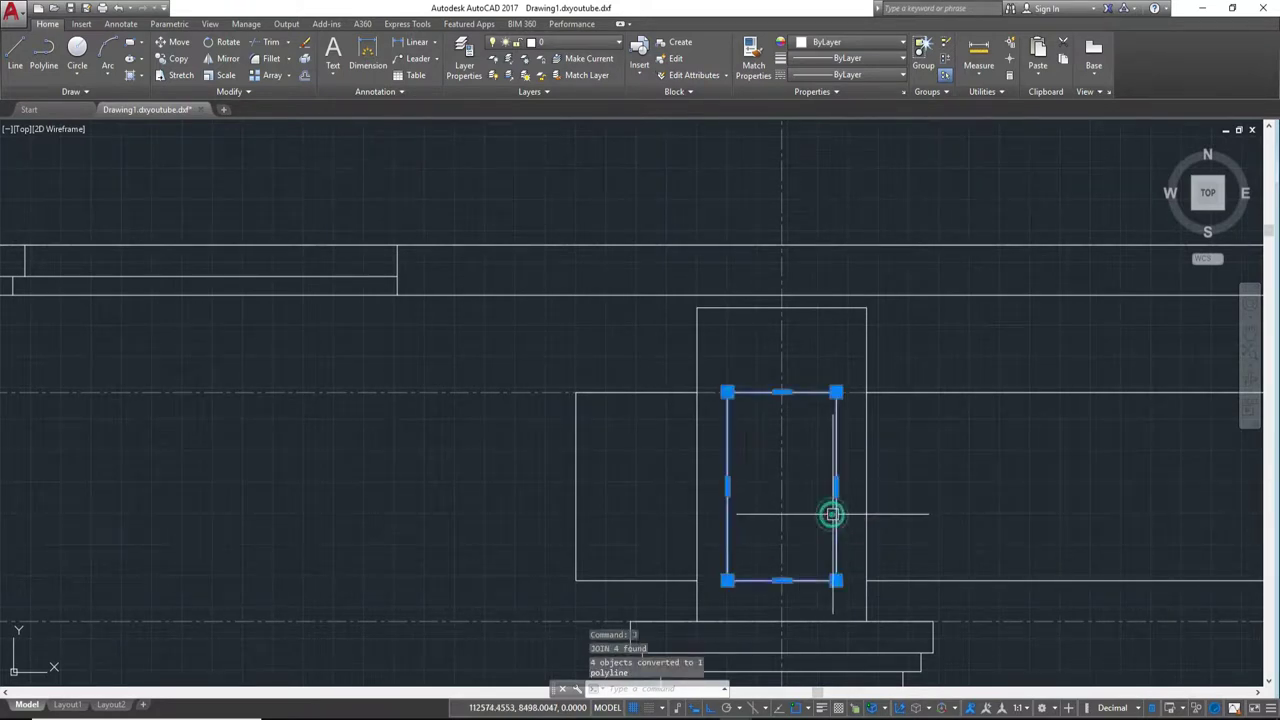
key("Return")
left_click(804, 474)
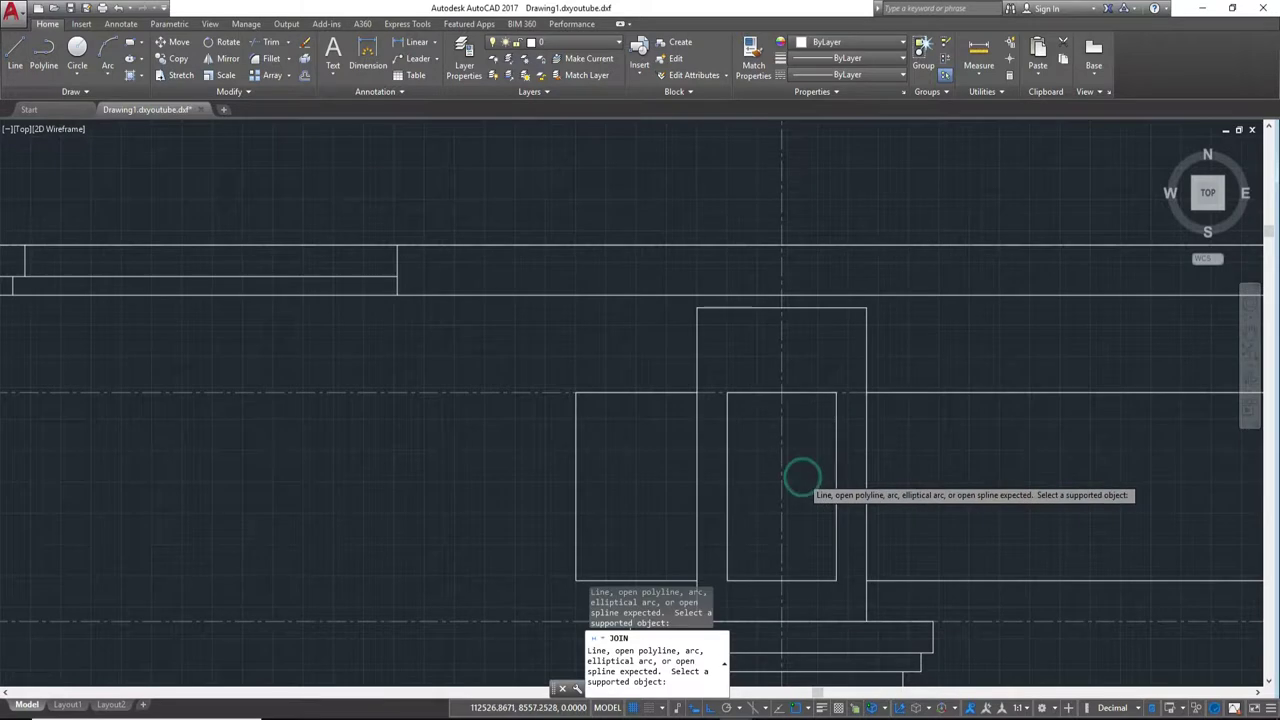
scroll(804, 476, "up", 2)
key("Escape")
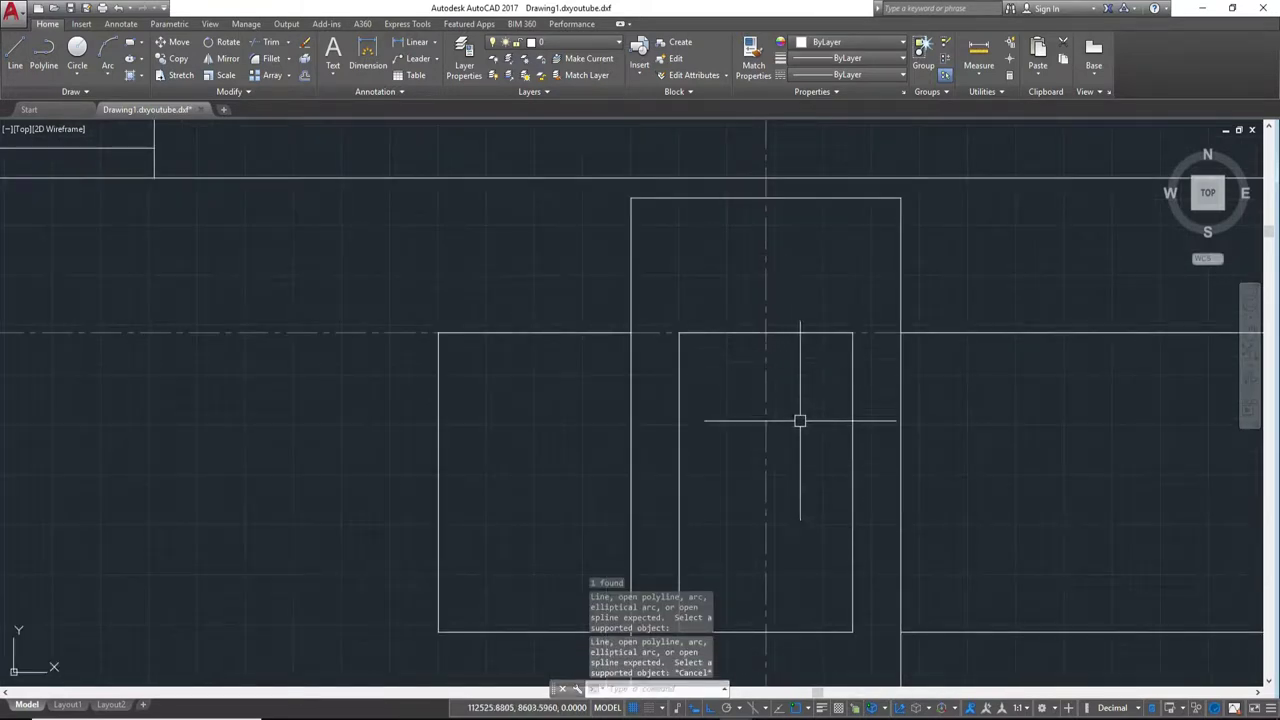
Step: Copy the inner rectangle from its top-edge midpoint 3000 units right onto the next column
type("Co")
key("Return")
left_click(854, 400)
key("Return")
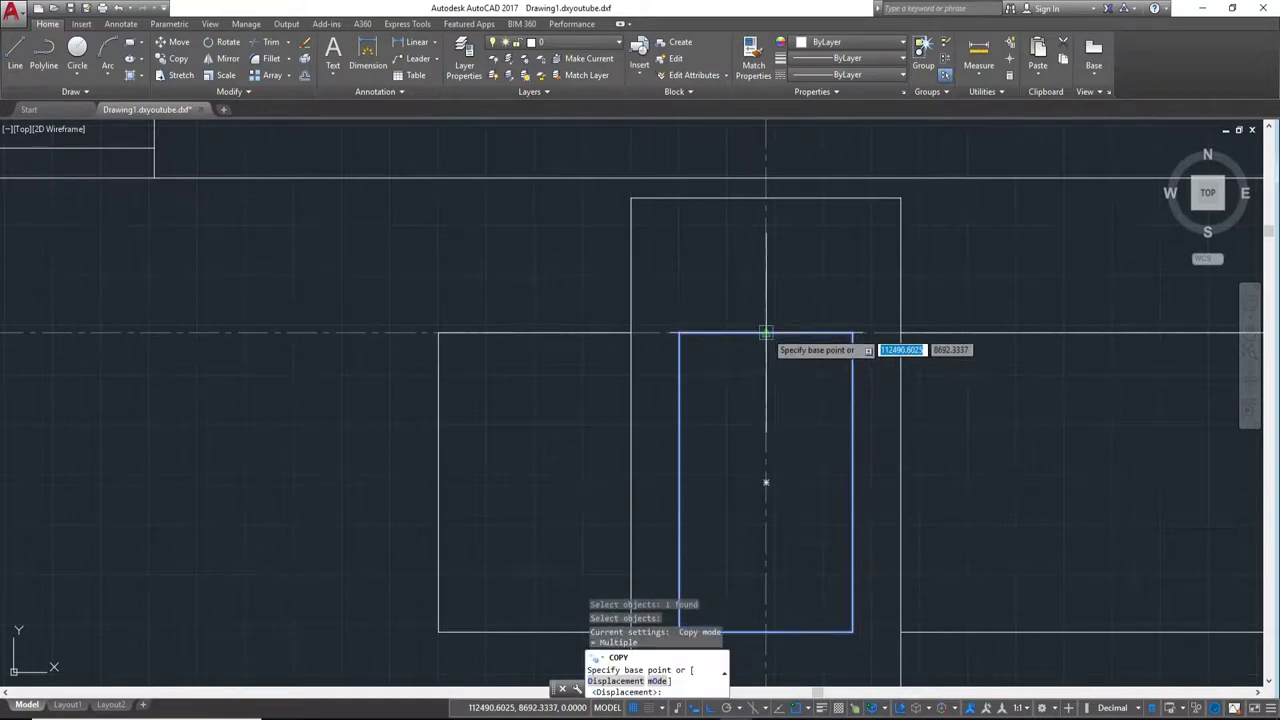
left_click(765, 332)
scroll(723, 369, "down", 2)
scroll(657, 394, "up", 4)
scroll(840, 387, "up", 2)
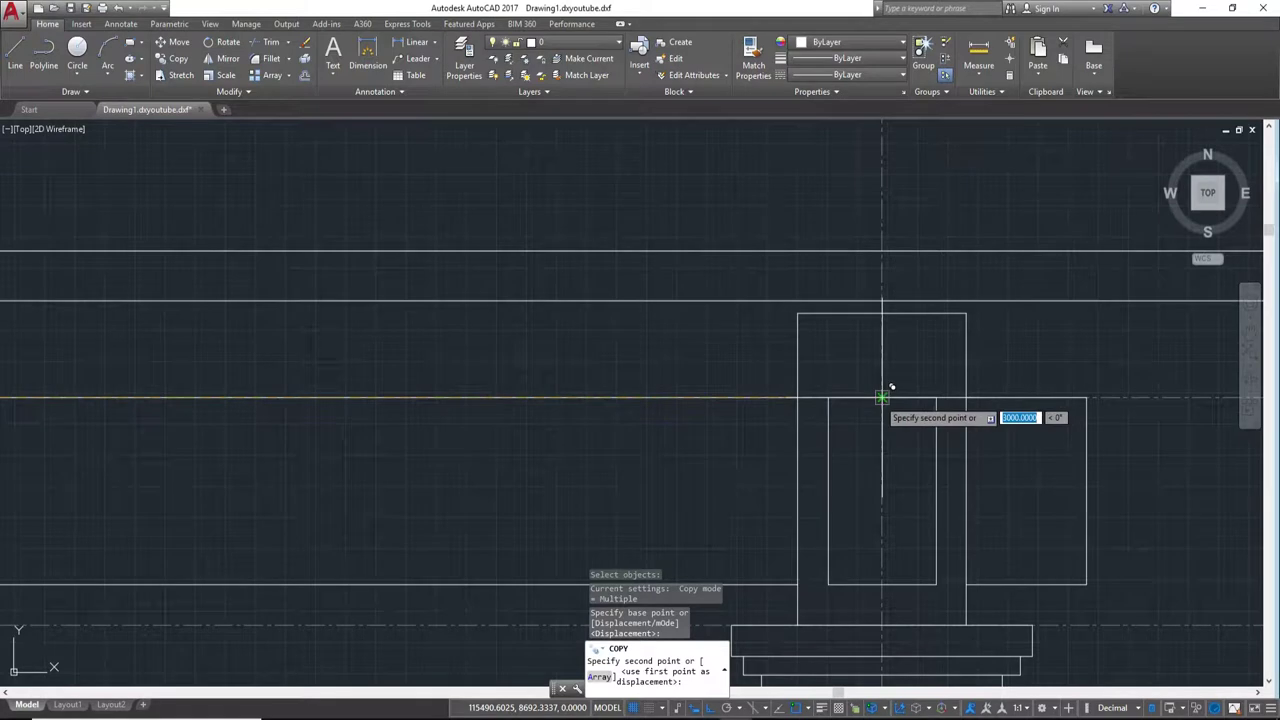
left_click(881, 397)
key("Return")
scroll(881, 397, "down", 2)
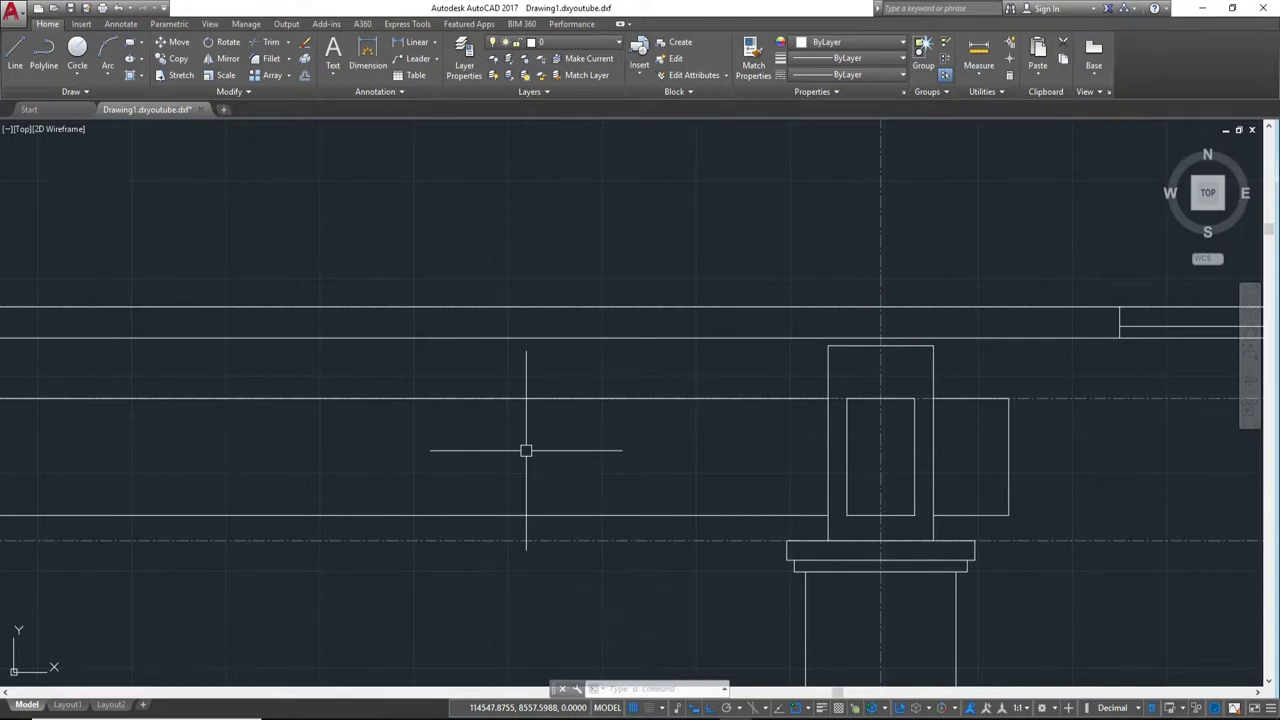
scroll(537, 443, "down", 2)
scroll(700, 451, "up", 2)
scroll(963, 491, "down", 2)
scroll(812, 476, "up", 2)
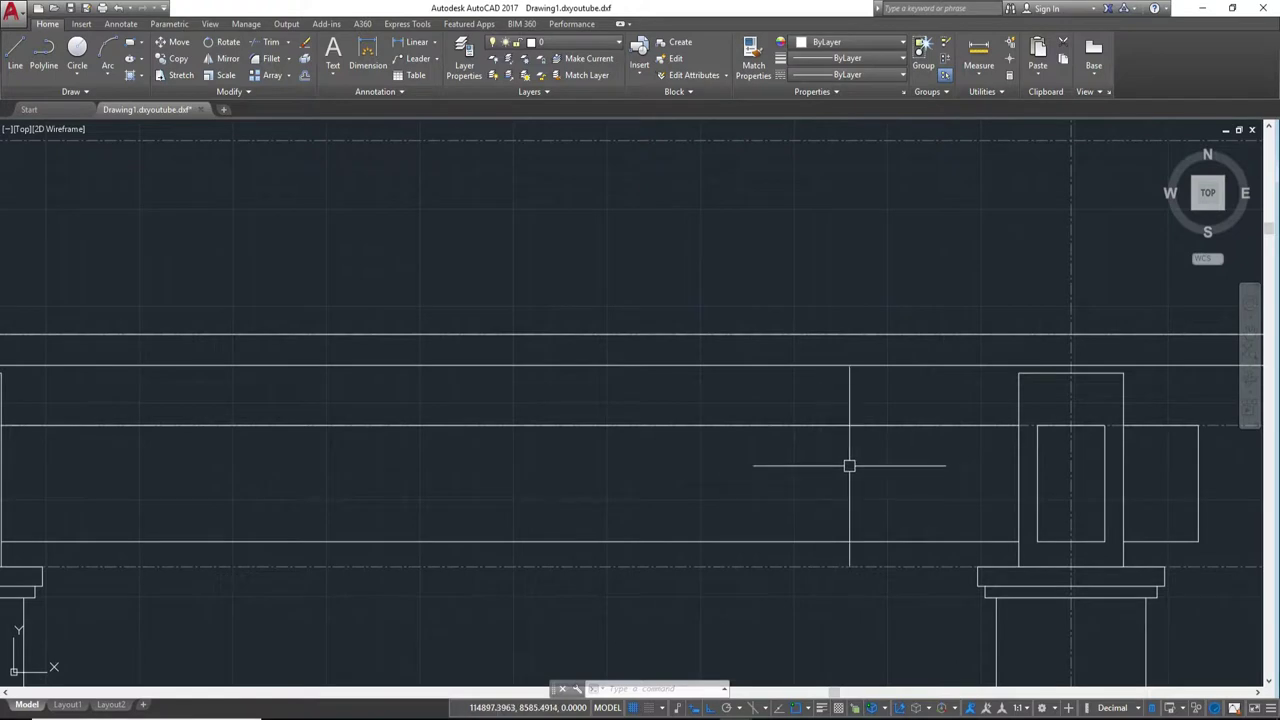
Step: Cancel the pending trim and zoom in on the beam next to the column
scroll(849, 464, "down", 2)
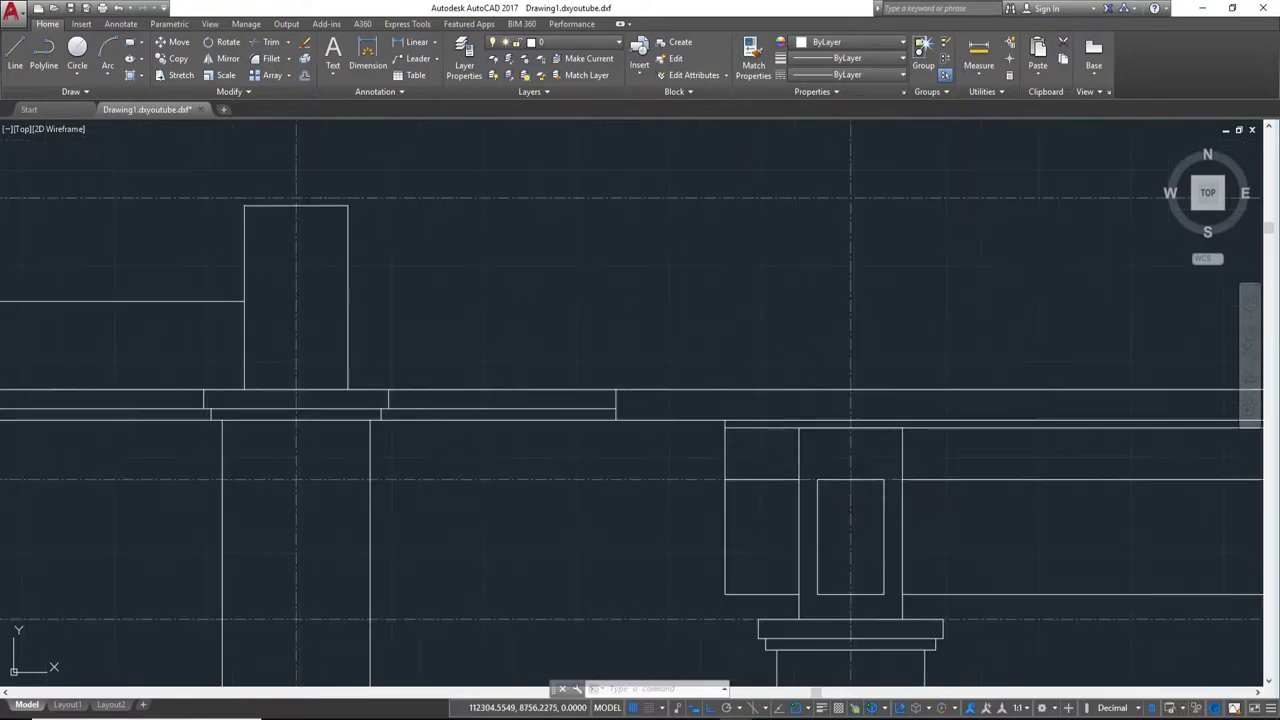
scroll(709, 457, "up", 1)
scroll(714, 451, "up", 2)
key("Escape")
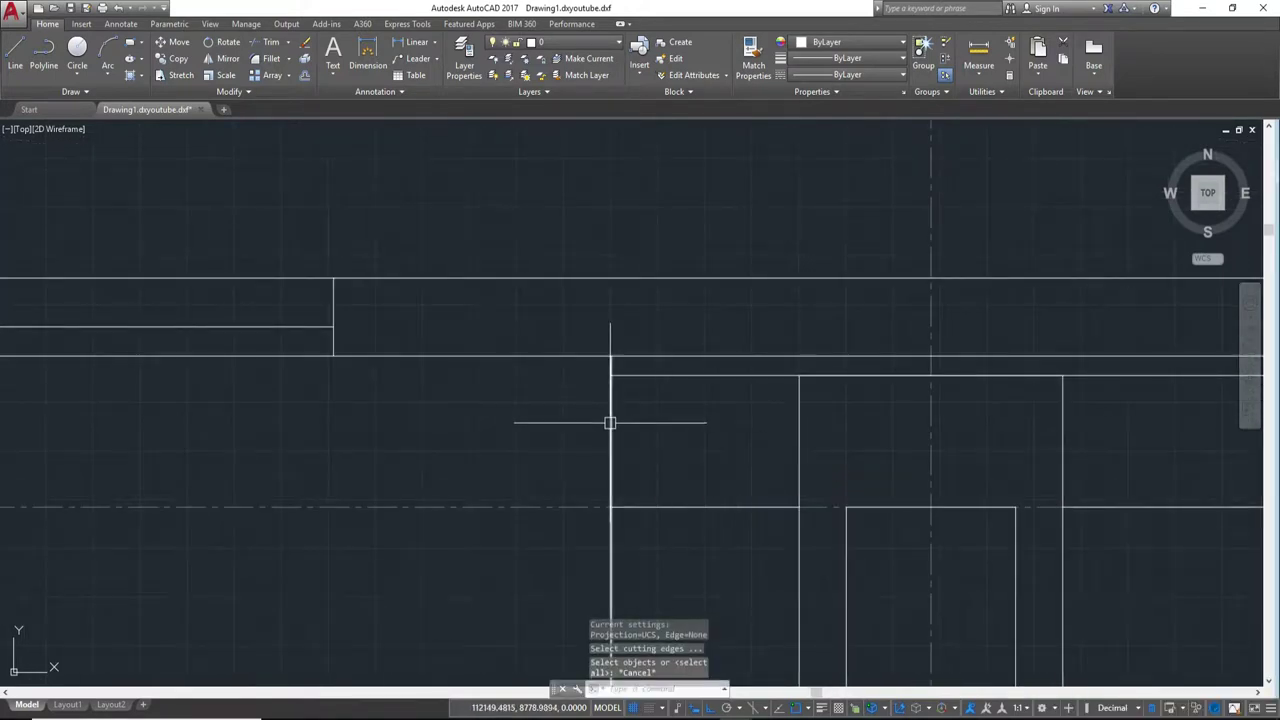
scroll(663, 477, "down", 2)
scroll(900, 490, "down", 1)
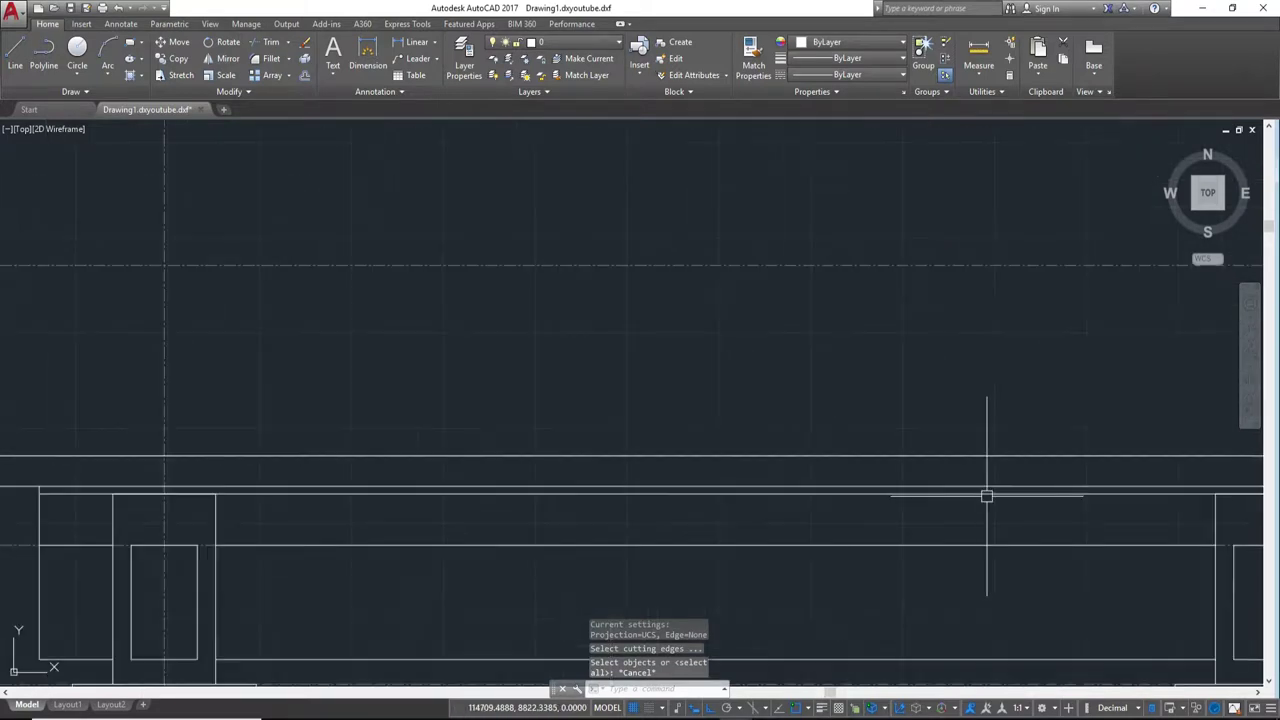
scroll(1000, 500, "down", 1)
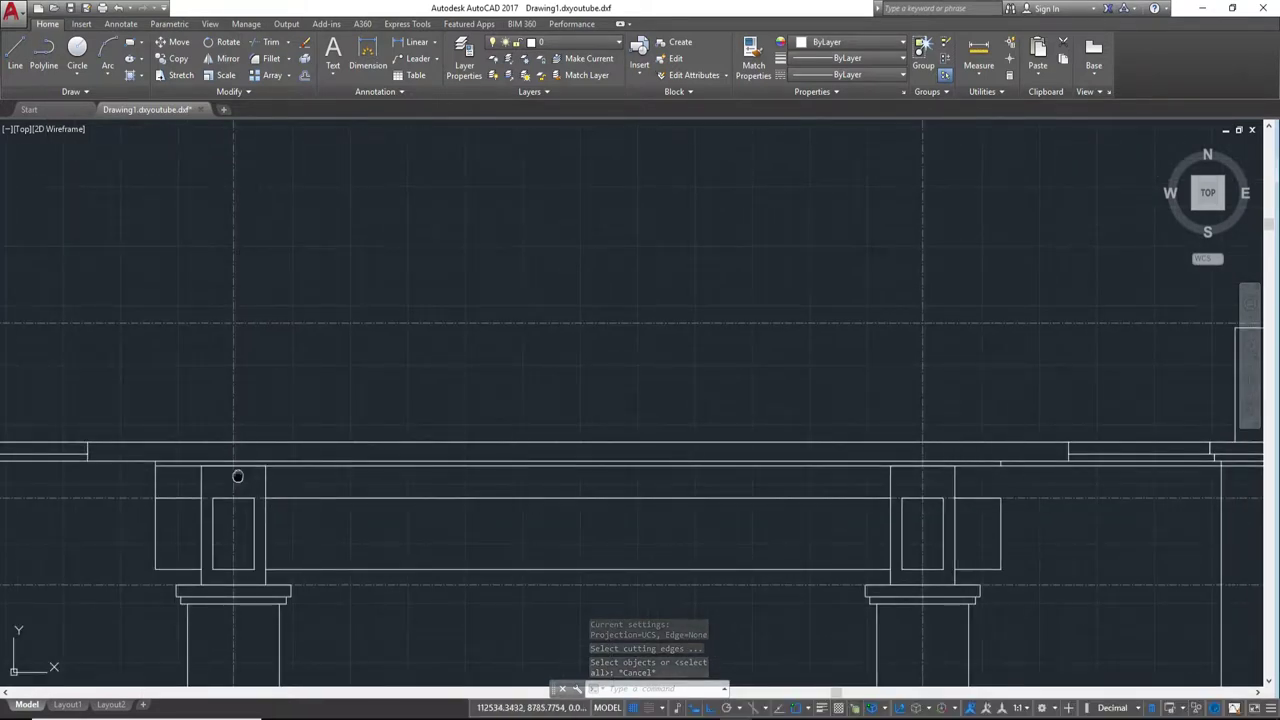
scroll(480, 491, "up", 2)
Step: Start a trim with all objects as cutting edges, then cancel it
key("Return")
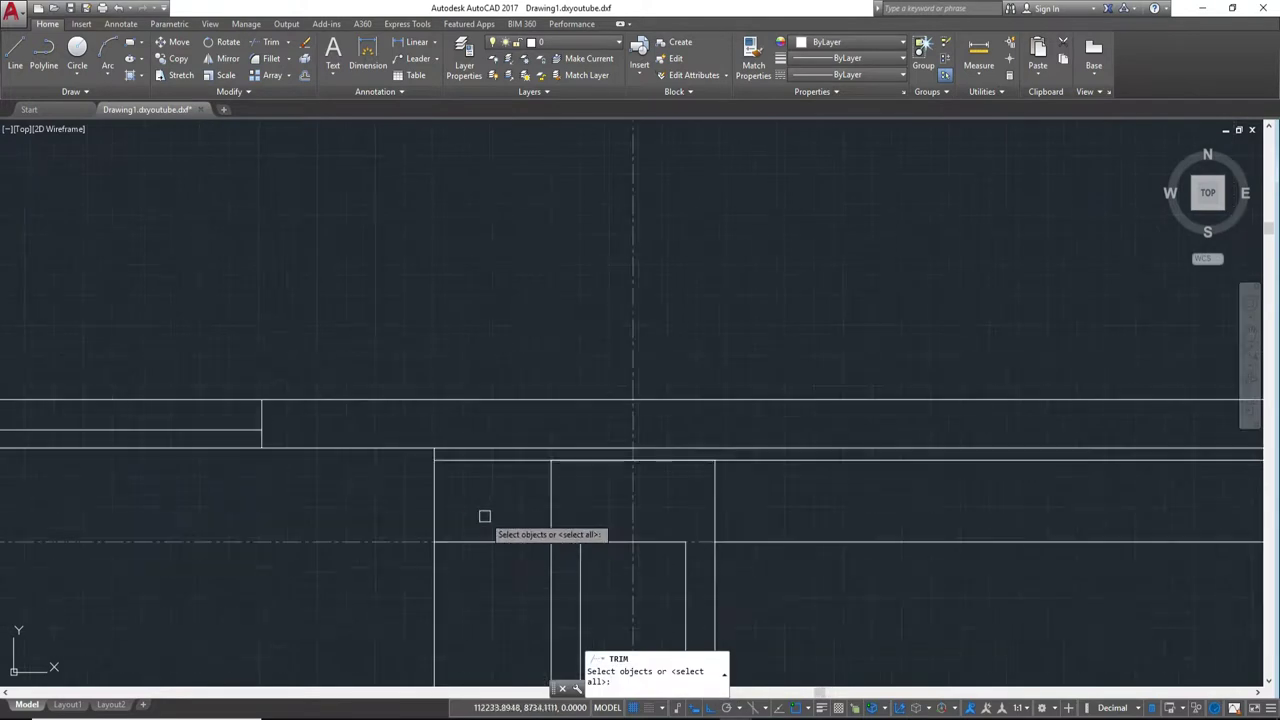
key("Return")
scroll(444, 501, "down", 2)
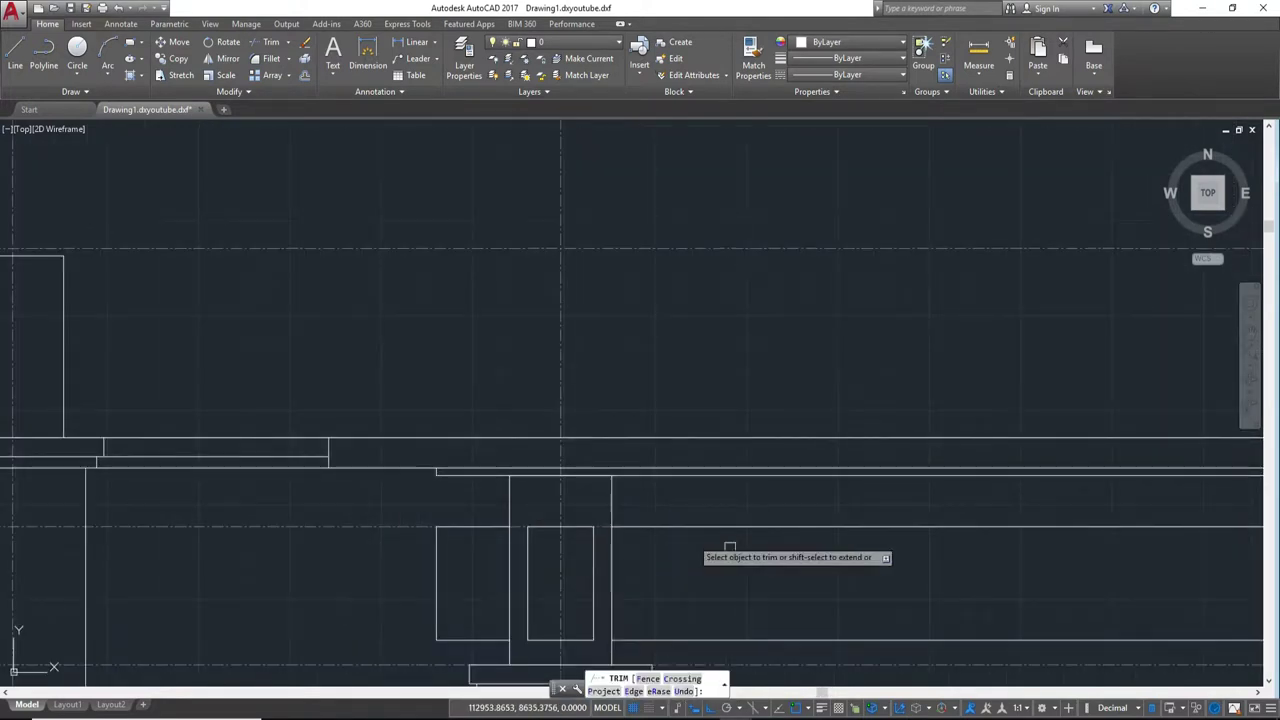
scroll(730, 548, "down", 1)
middle_click_drag(626, 531, 930, 548)
scroll(878, 510, "up", 1)
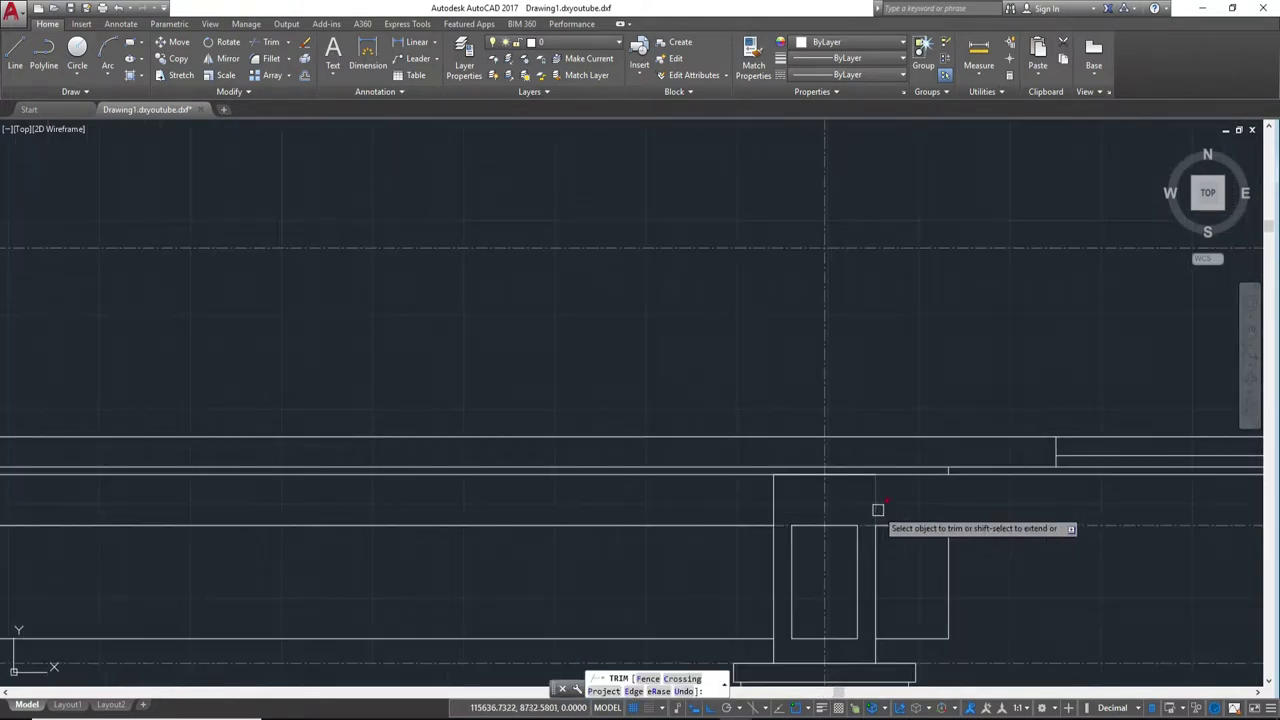
key("Escape")
scroll(620, 523, "down", 2)
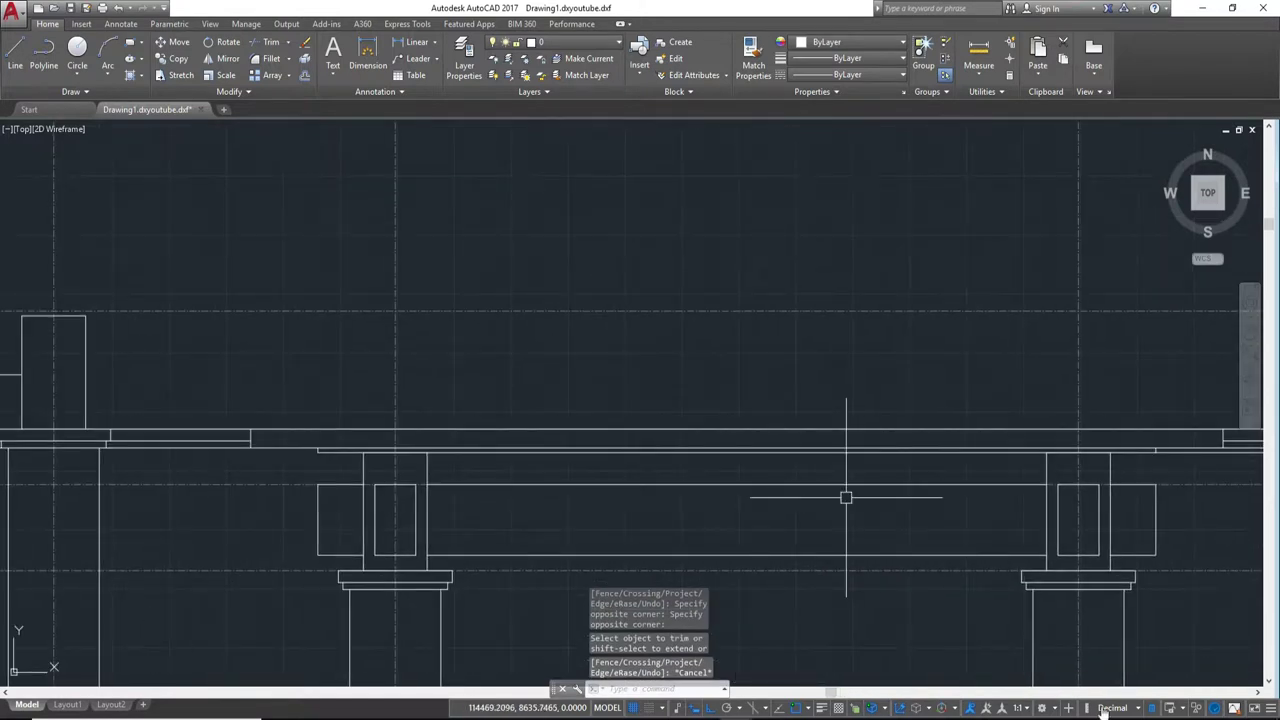
scroll(846, 497, "down", 2)
scroll(1011, 537, "up", 1)
key("Escape")
scroll(1071, 503, "up", 2)
Step: Trim away the short overlapping beam segment beside the column
middle_click_drag(1071, 503, 818, 555)
type("r")
key("Return")
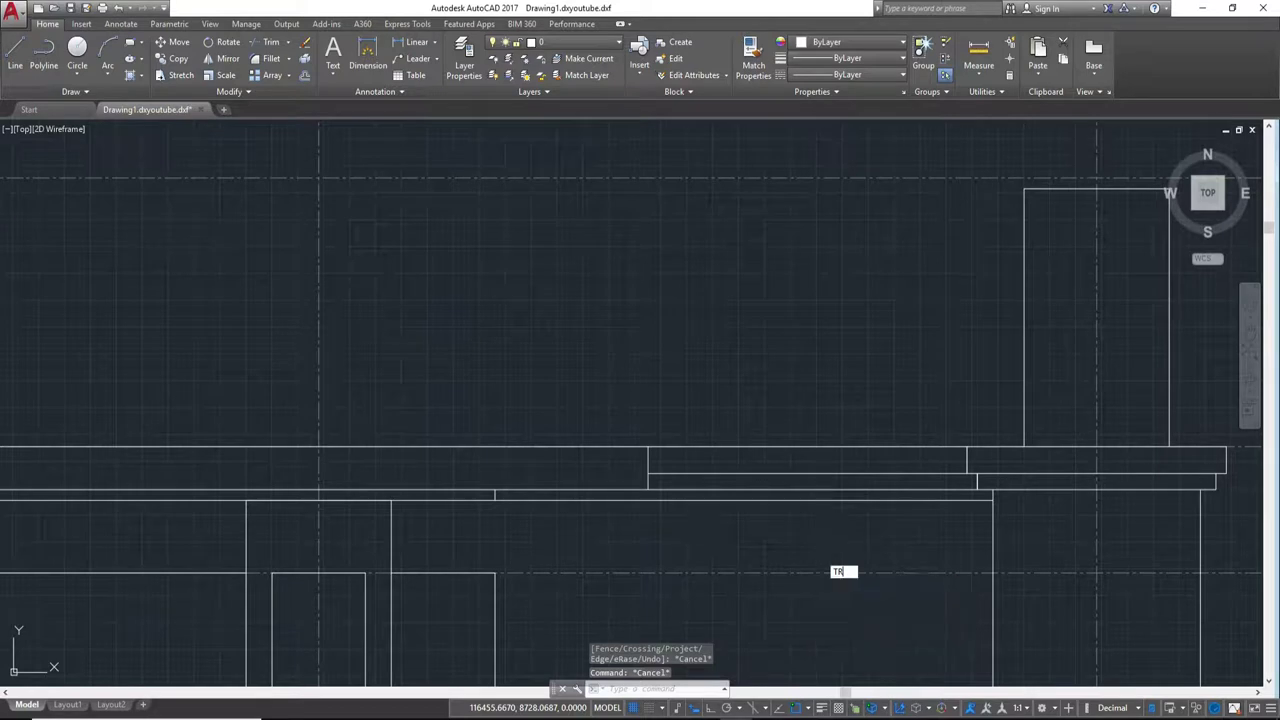
key("Return")
left_click(849, 501)
scroll(791, 517, "down", 1)
mouse_move(809, 540)
middle_mouse_down()
mouse_move(916, 536)
mouse_move(829, 497)
middle_mouse_up()
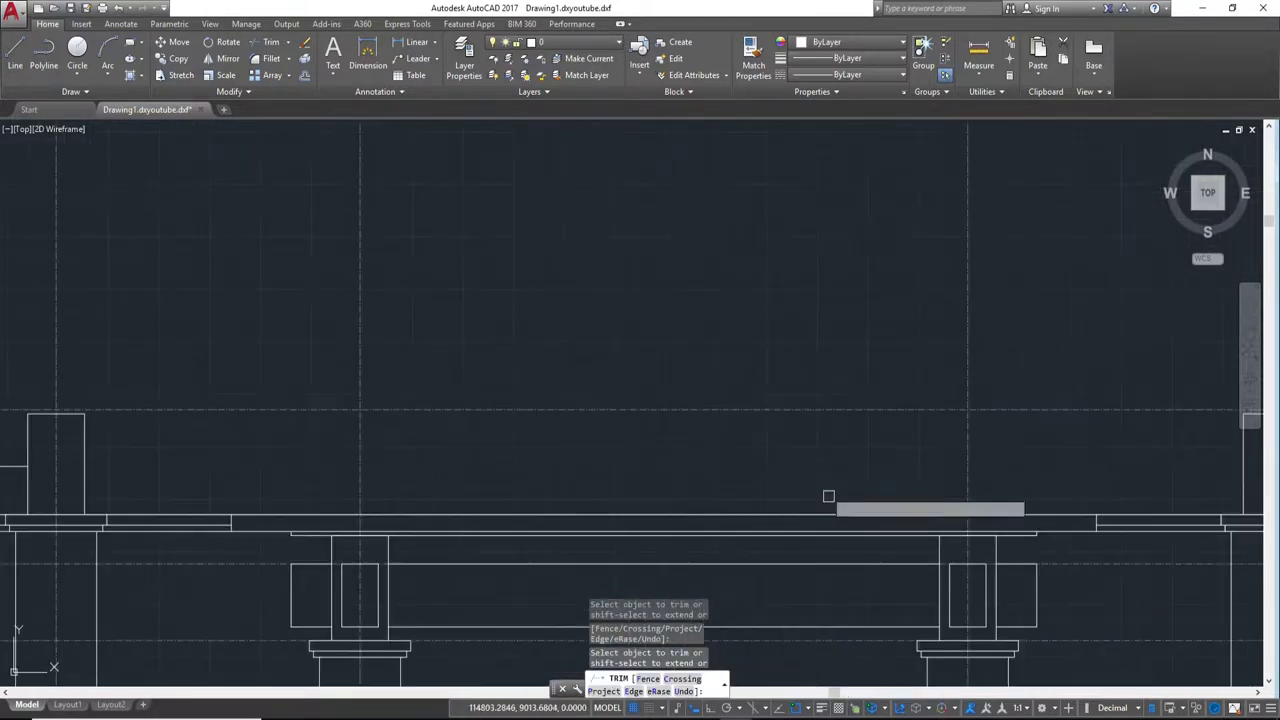
key("Escape")
Step: Bring the red roof plan with its tiling and hip lines into view
scroll(722, 520, "down", 2)
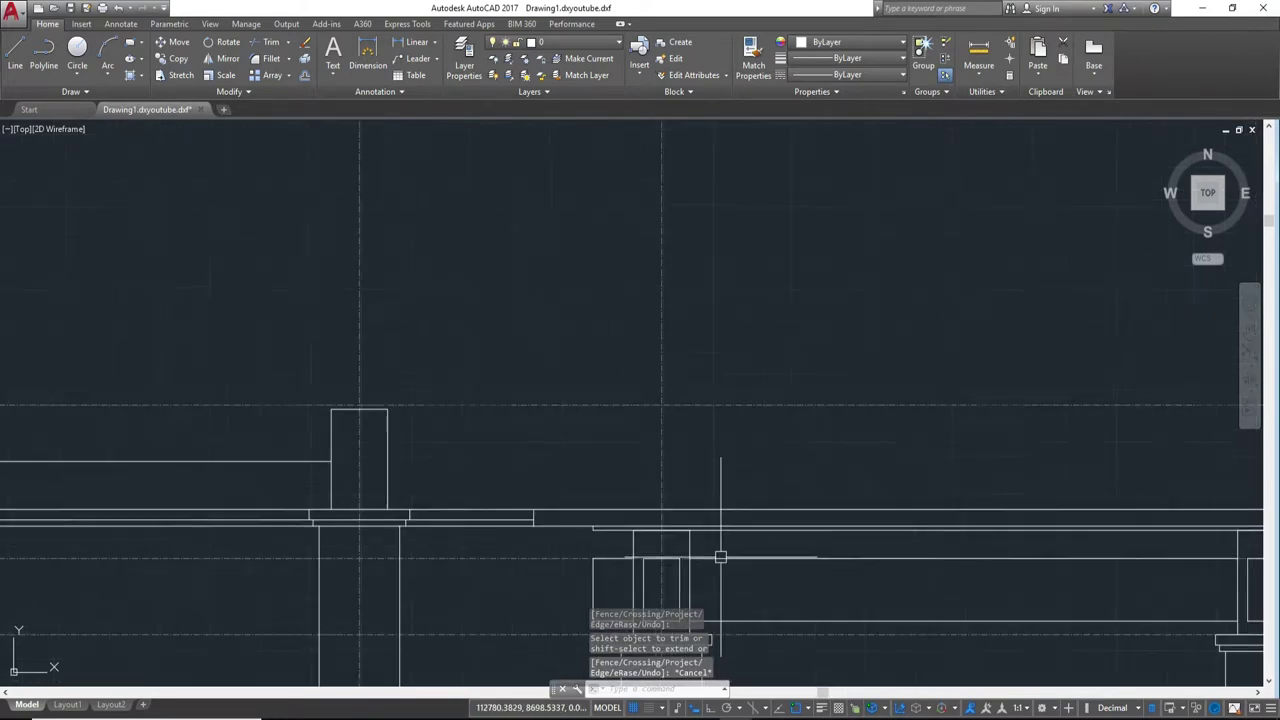
middle_click_drag(722, 520, 820, 396)
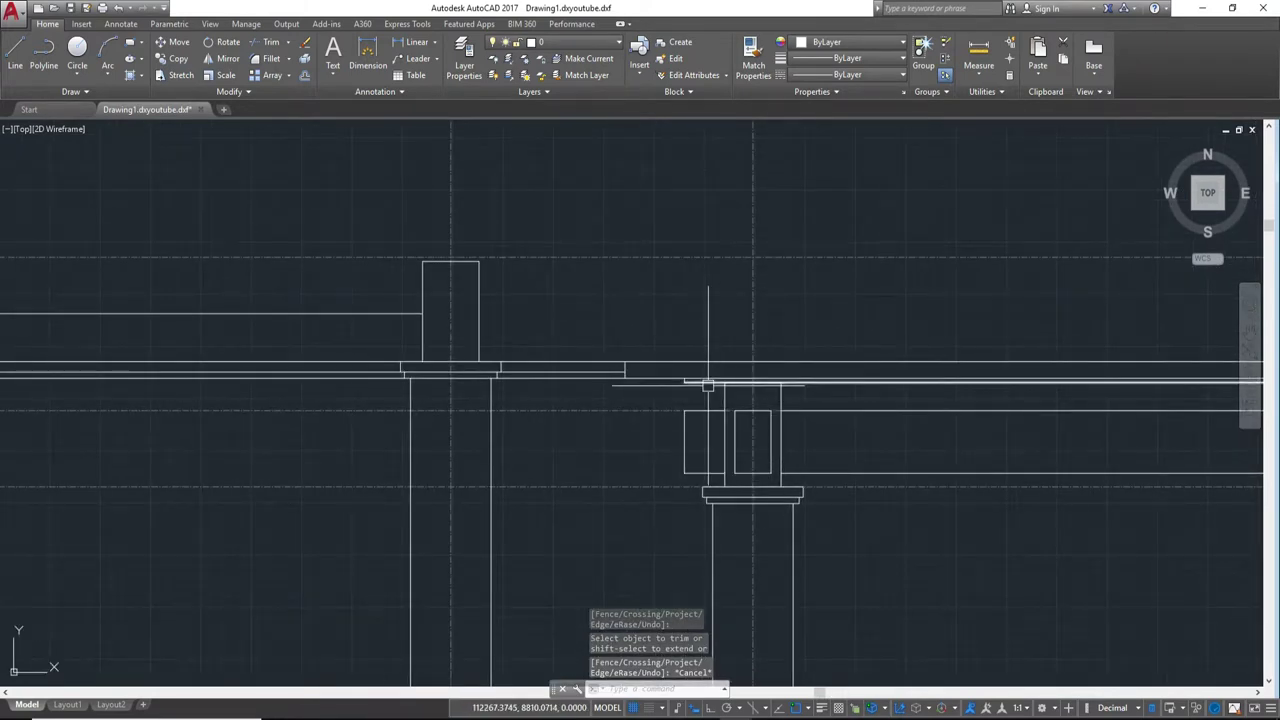
scroll(753, 377, "down", 3)
scroll(960, 406, "down", 2)
mouse_move(829, 451)
middle_mouse_down()
mouse_move(586, 371)
mouse_move(645, 307)
middle_mouse_up()
scroll(700, 330, "up", 3)
scroll(777, 349, "up", 2)
Step: Add a 190 linear dimension from the yellow square's centre to the magenta line
scroll(850, 365, "up", 3)
type("dli")
key("Return")
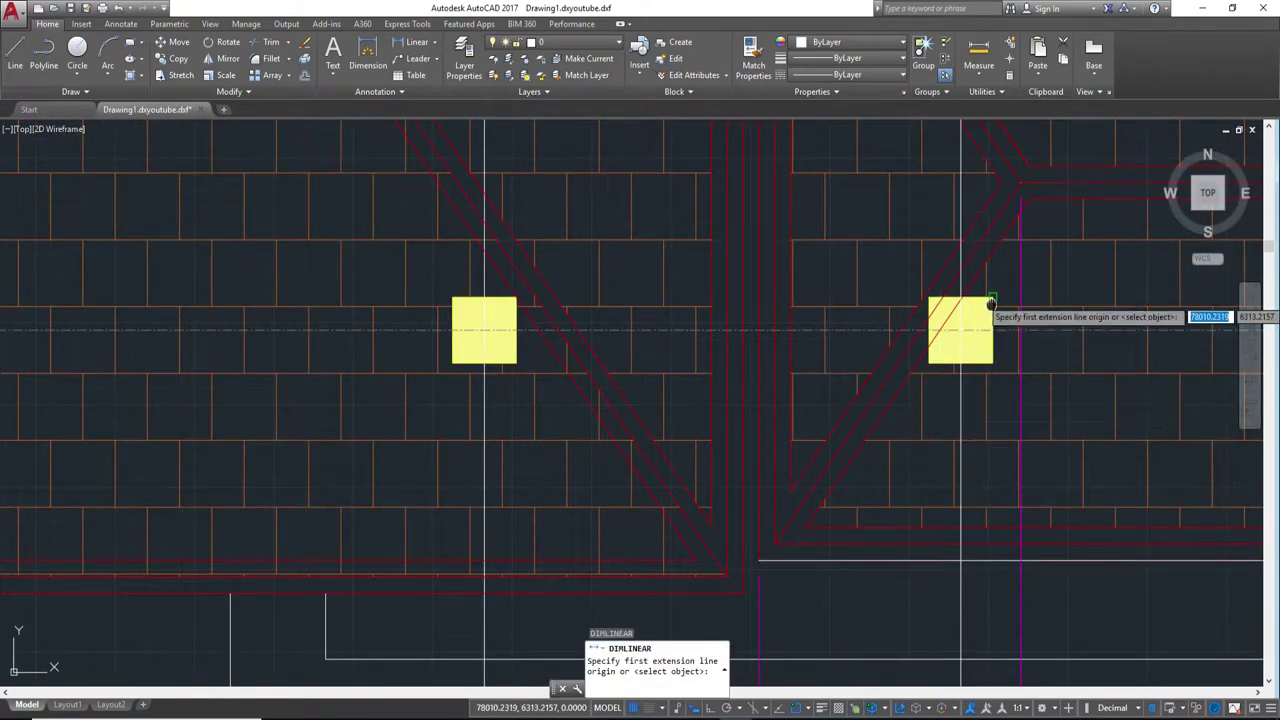
scroll(960, 300, "up", 3)
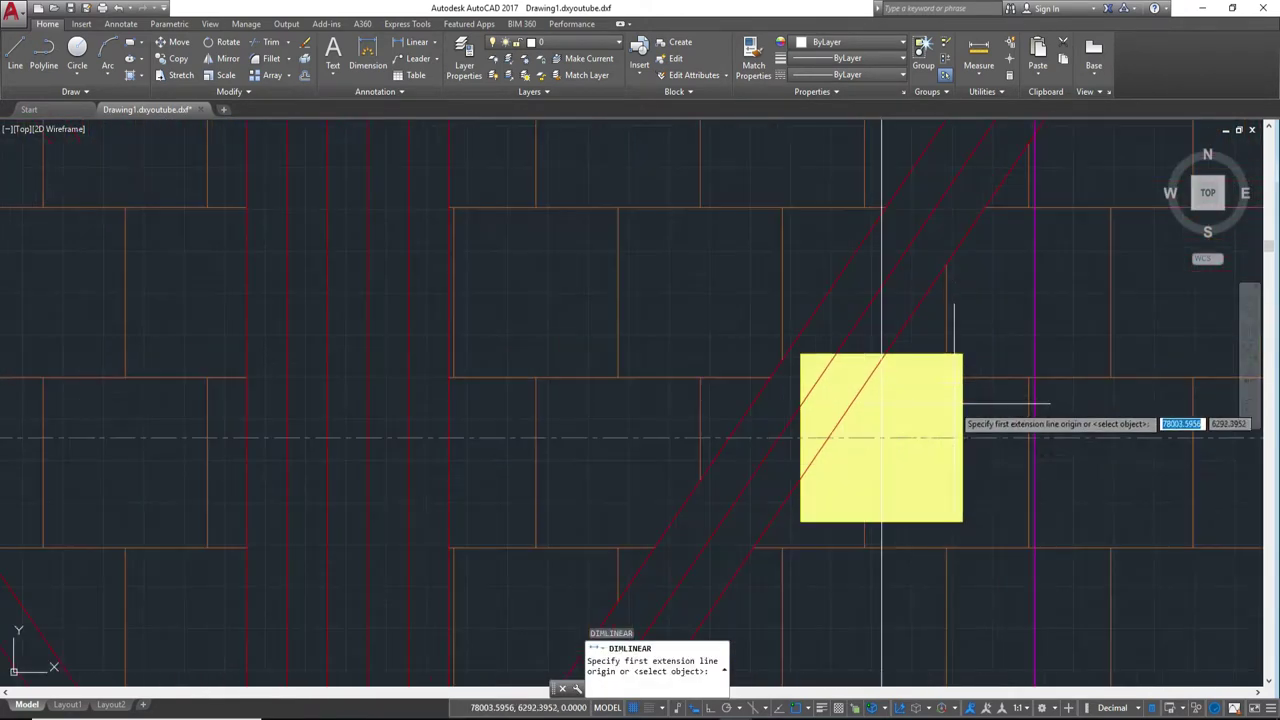
left_click(882, 437)
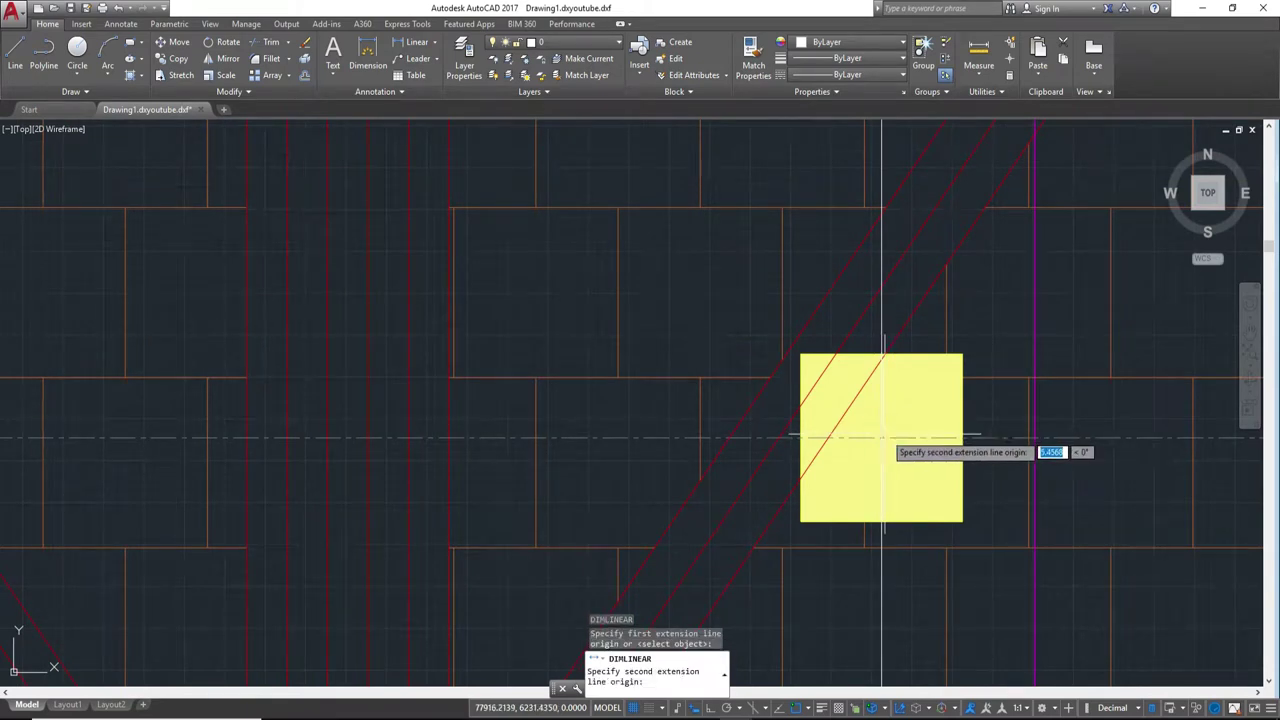
left_click(1034, 437)
scroll(1040, 335, "up", 3)
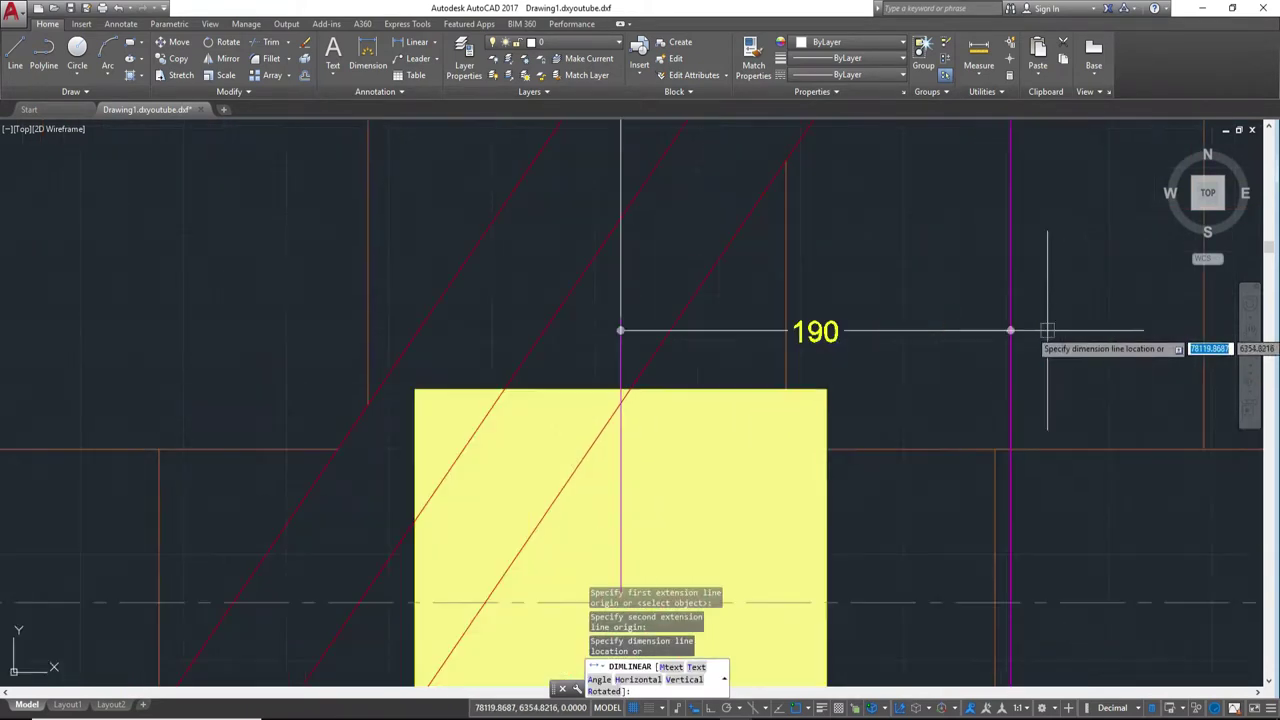
left_click(1006, 334)
Step: Pan across the plan back to the column and window details
scroll(1006, 334, "down", 3)
scroll(988, 365, "down", 2)
mouse_move(862, 448)
middle_mouse_down()
mouse_move(988, 365)
mouse_move(1087, 58)
middle_mouse_up()
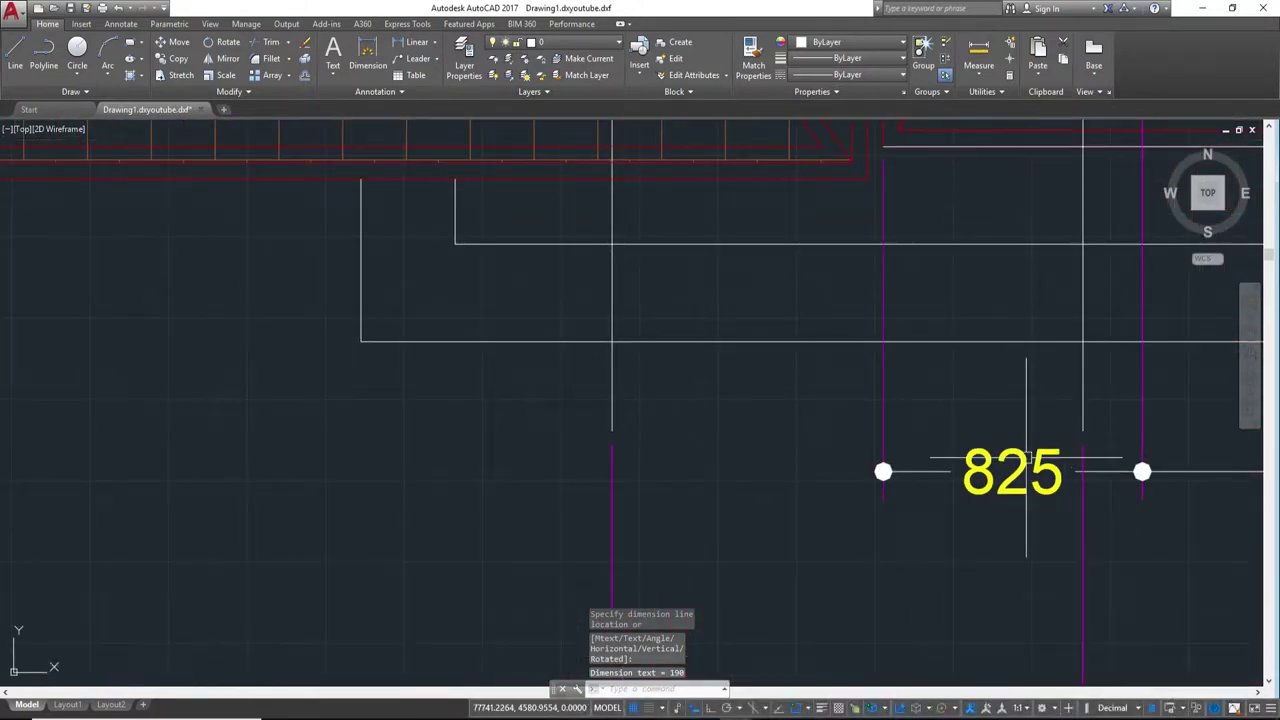
scroll(1050, 455, "down", 3)
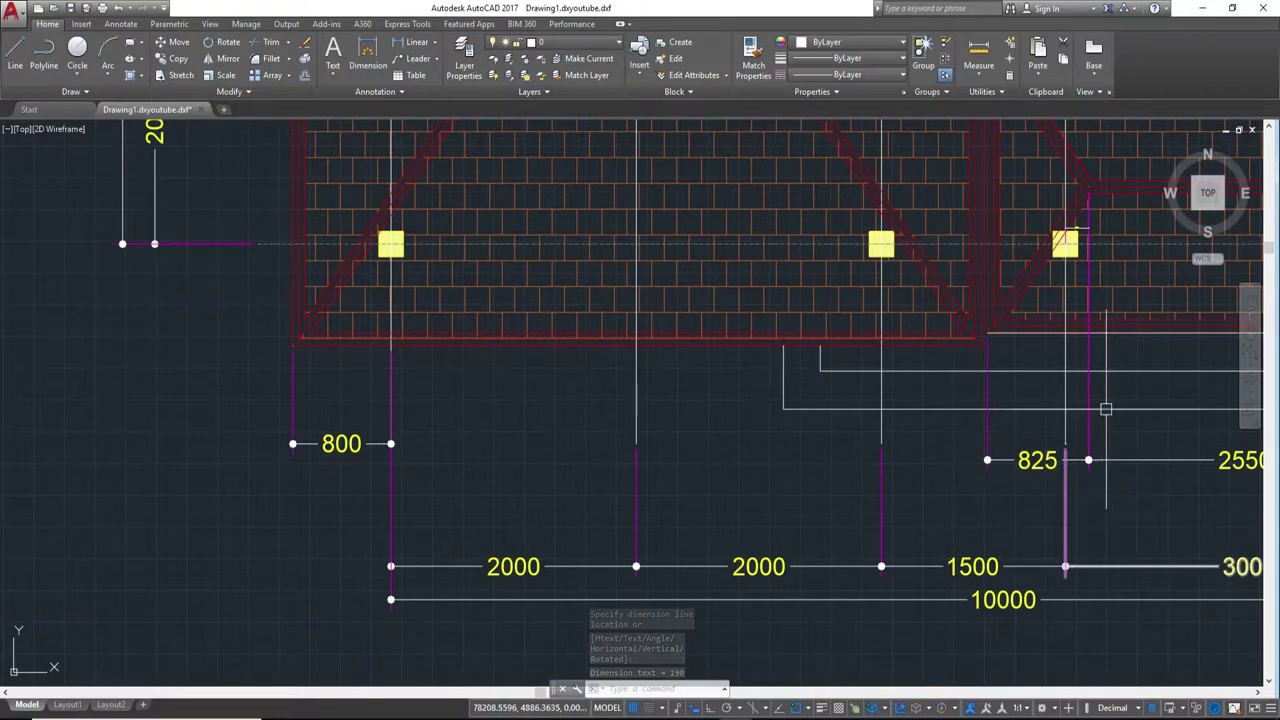
middle_click_drag(1105, 409, 1017, 400)
scroll(1017, 400, "down", 3)
middle_click_drag(960, 349, 837, 360)
Step: Offset the dashed vertical column centreline by 190
scroll(908, 414, "up", 2)
middle_click_drag(908, 414, 195, 414)
scroll(674, 451, "up", 4)
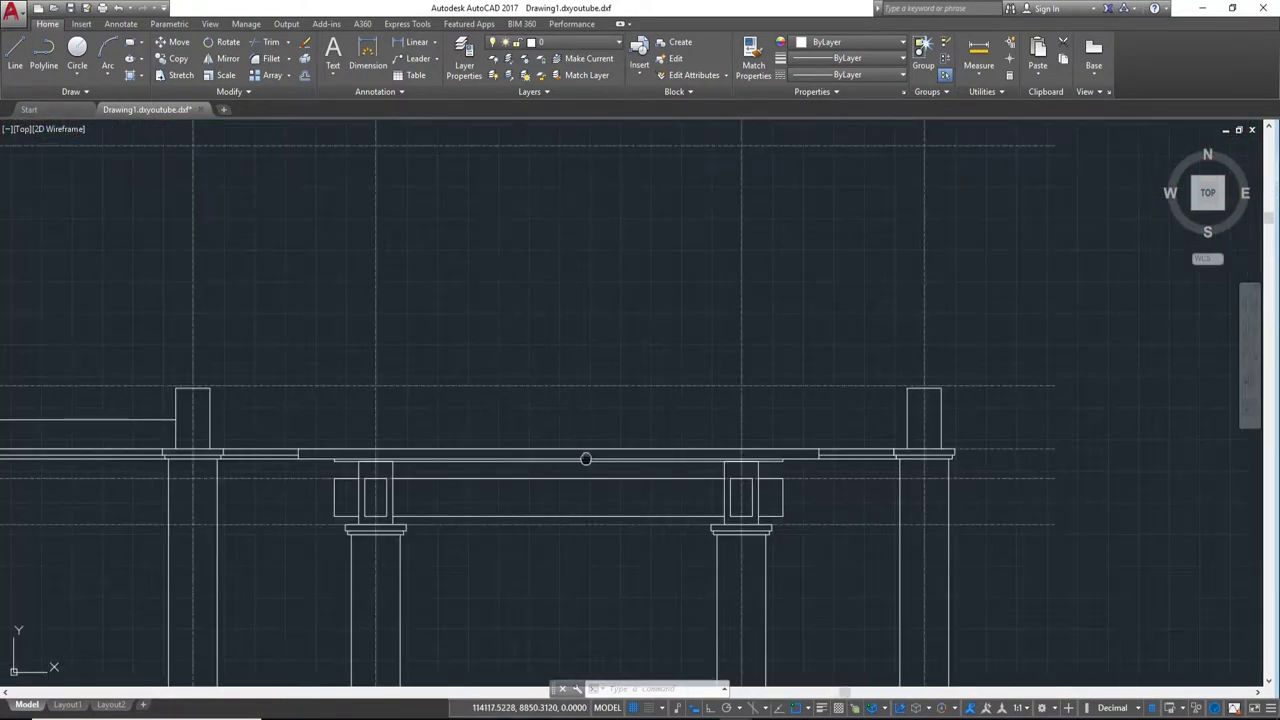
scroll(586, 458, "up", 2)
scroll(760, 452, "up", 2)
scroll(836, 451, "up", 2)
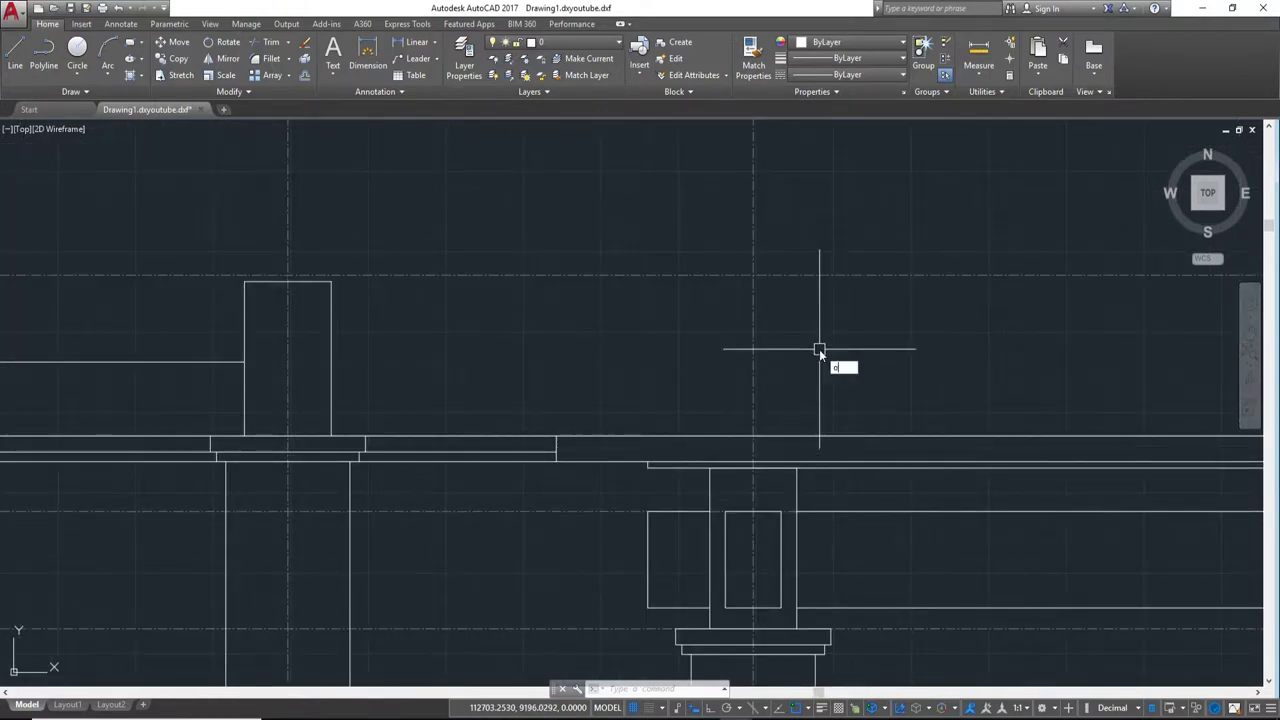
key("Return")
type("190")
key("Return")
left_click(753, 343)
left_click(940, 343)
key("Escape")
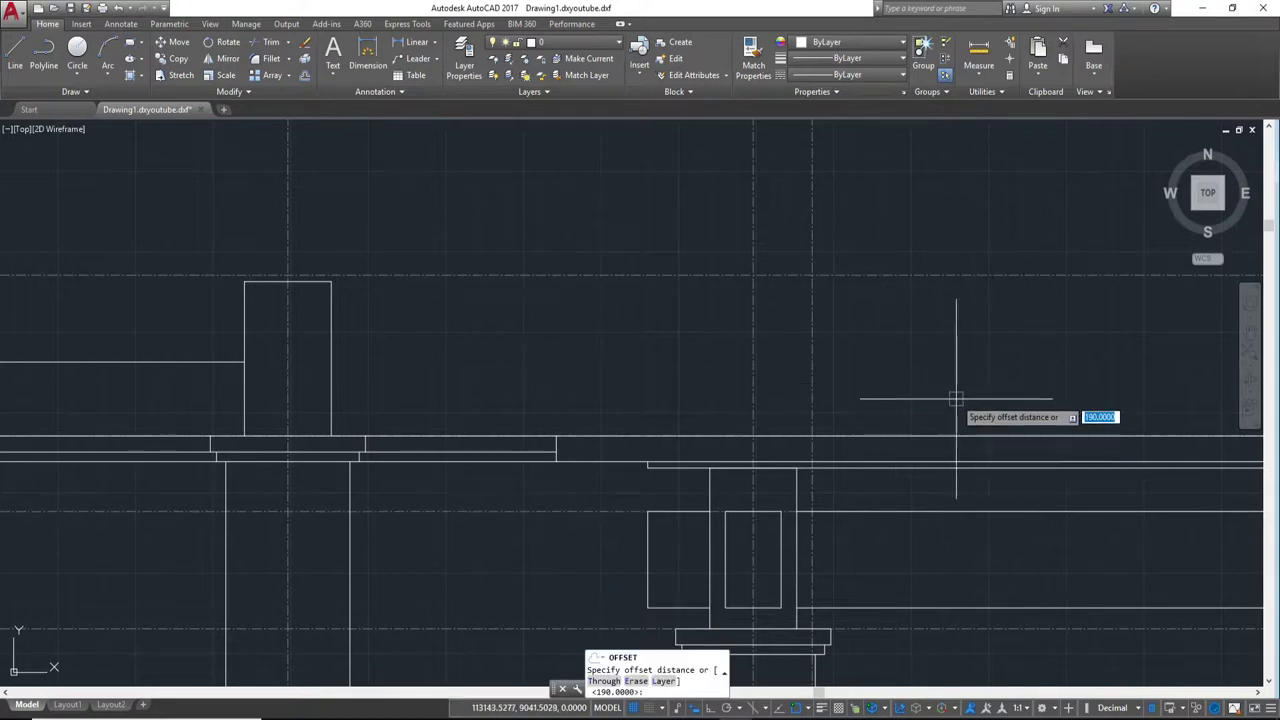
Step: Offset the new vertical guide line 825 to the left
key("Escape")
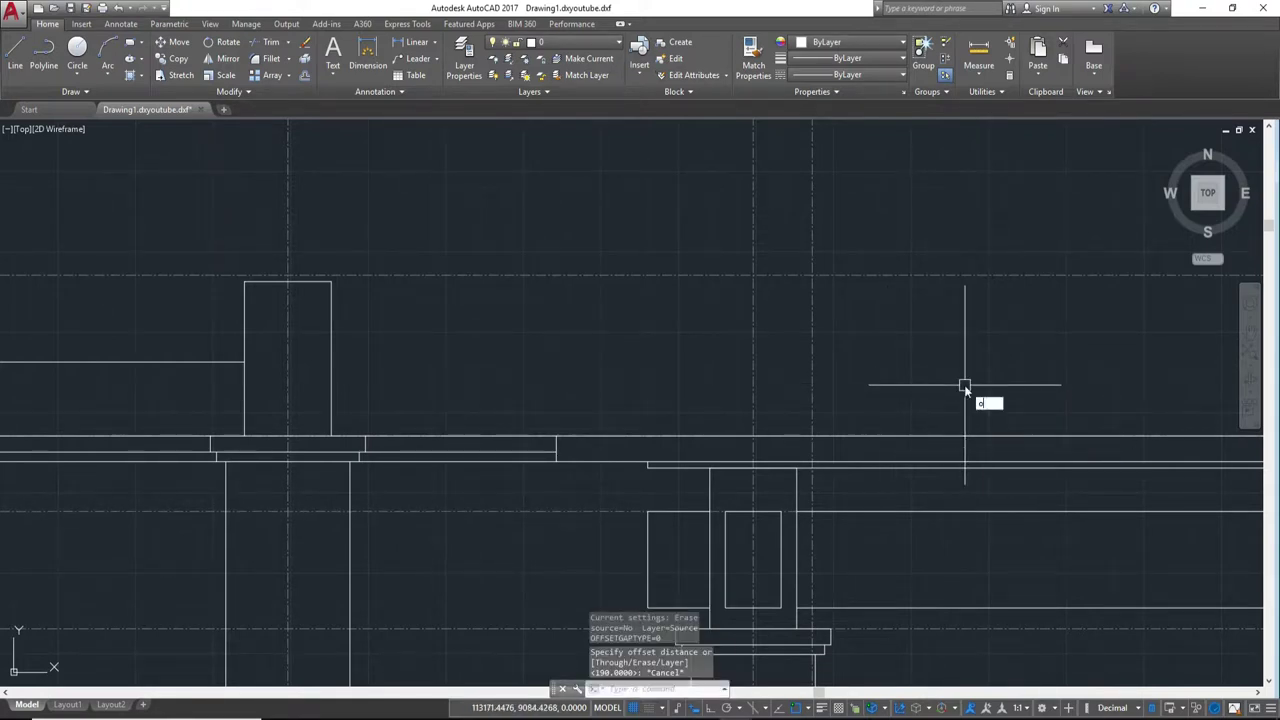
key("Return")
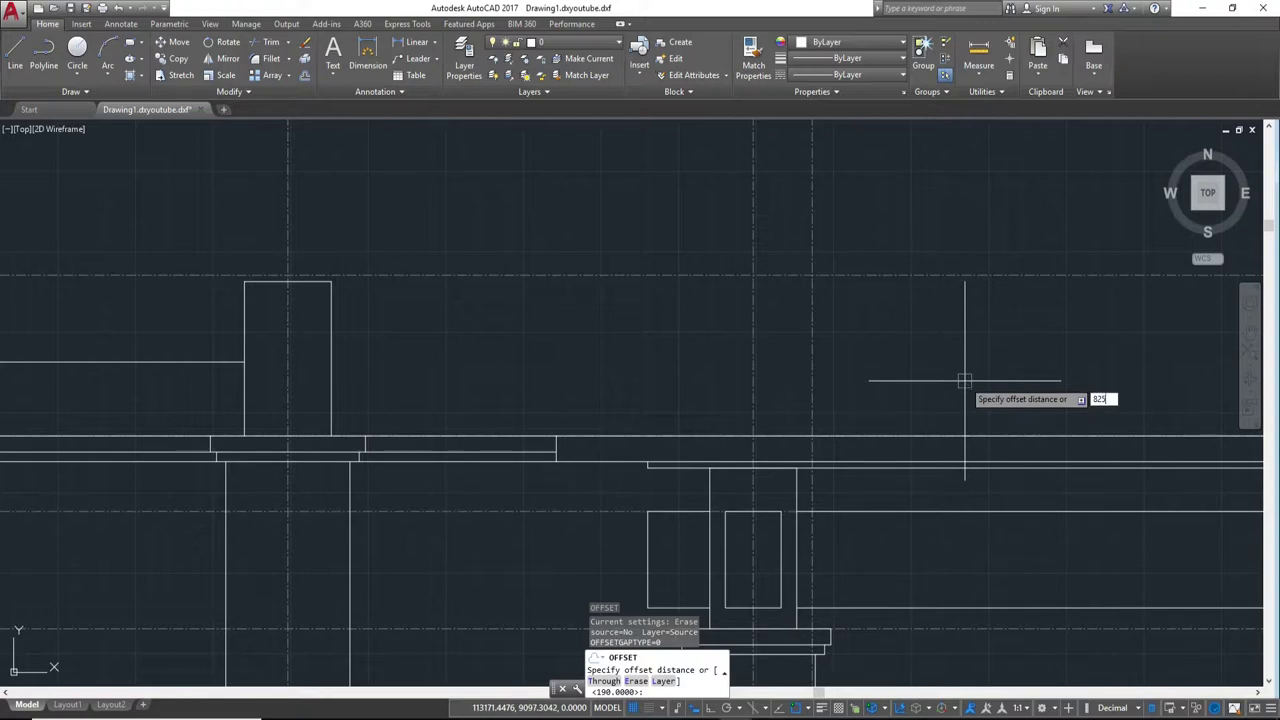
key("Return")
left_click(812, 357)
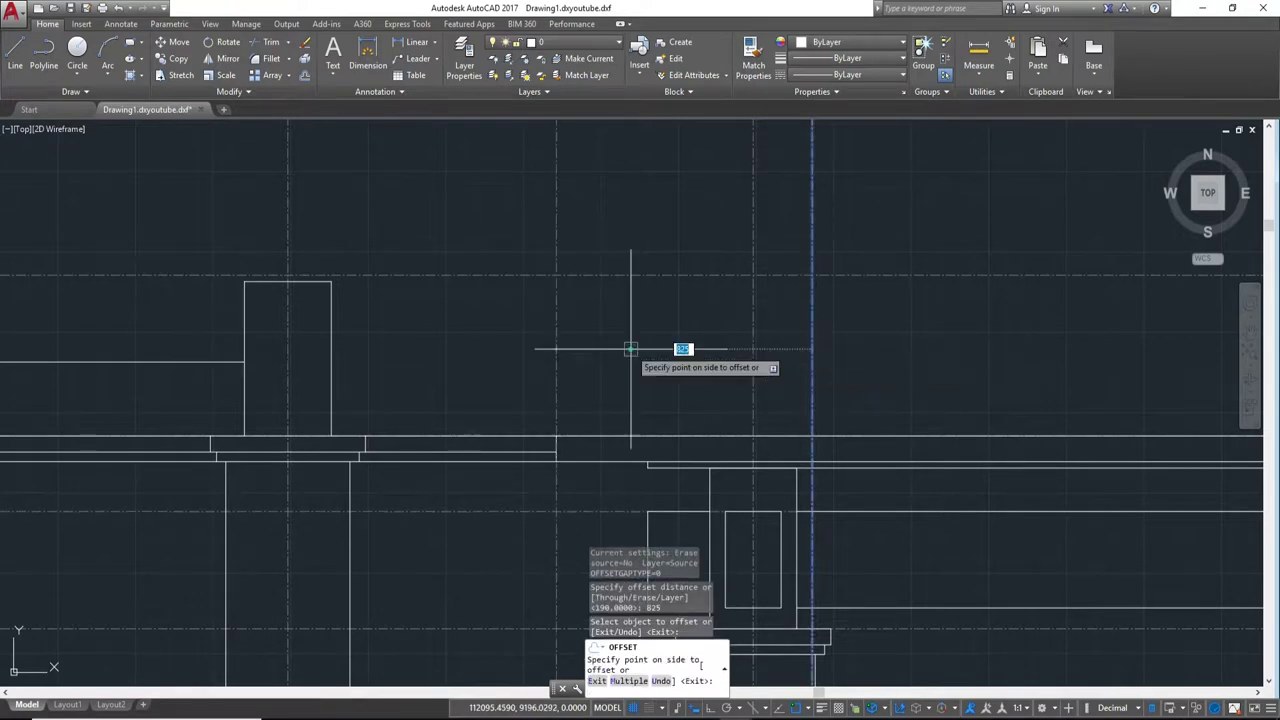
left_click(630, 349)
middle_click_drag(628, 350, 808, 294)
key("Escape")
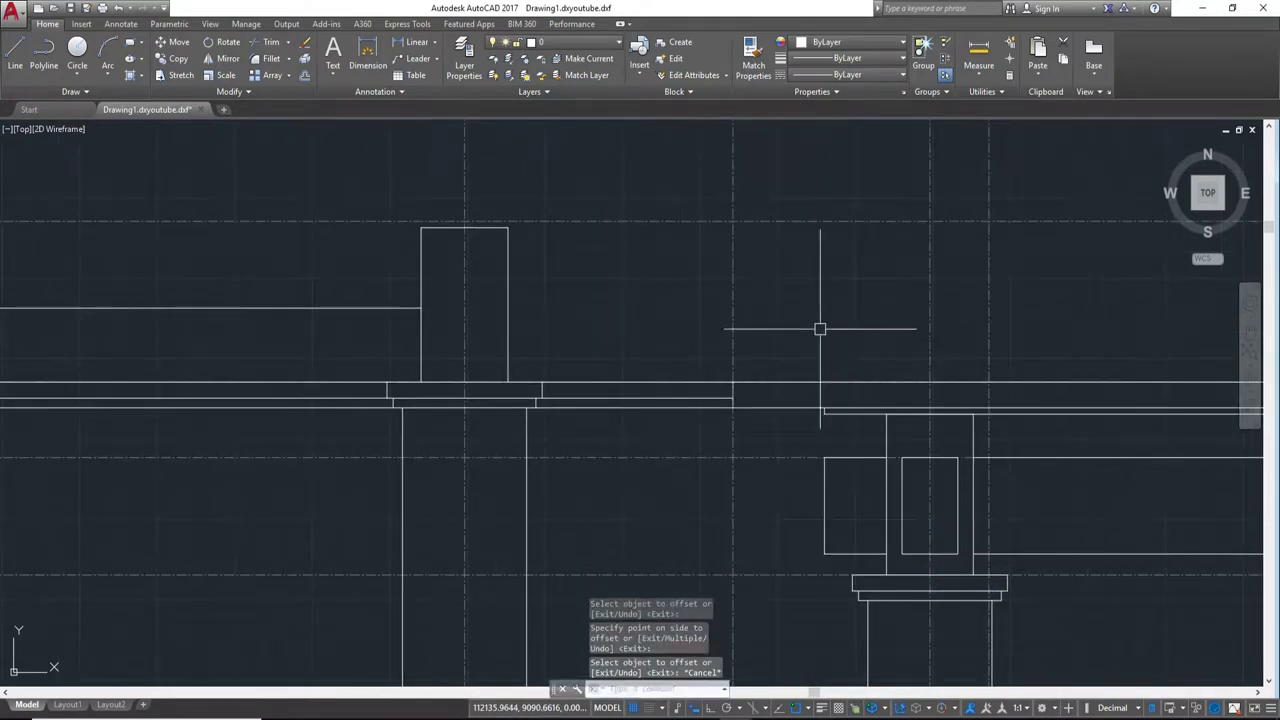
scroll(820, 332, "up", 2)
scroll(789, 334, "down", 4)
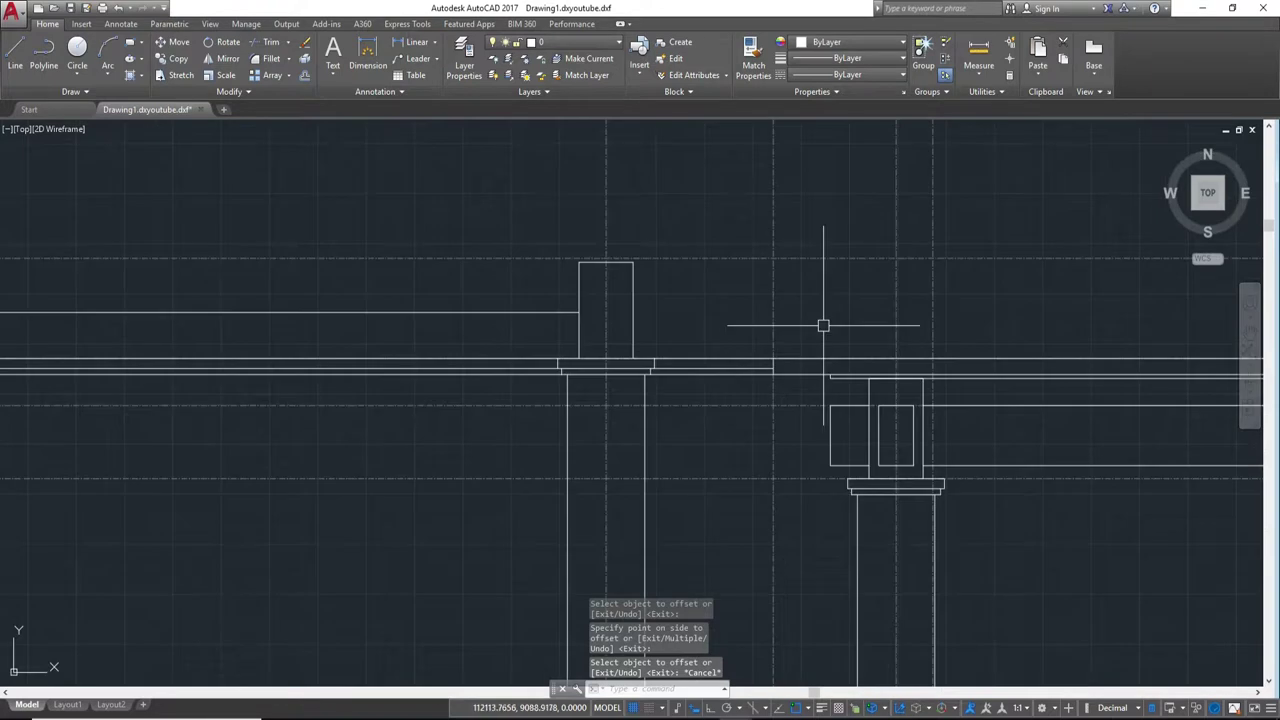
scroll(845, 308, "up", 2)
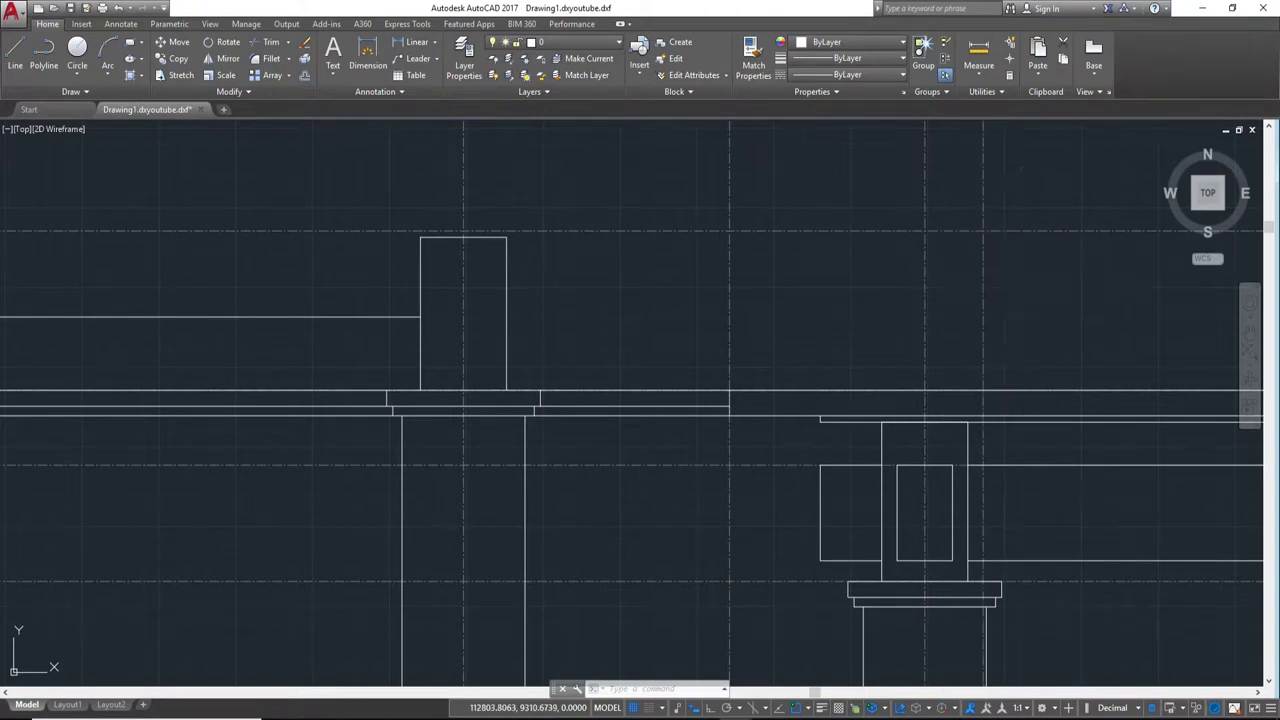
Step: Draw the left sloping line from the beam-top intersection to the upper guide intersection
type("l")
key("Return")
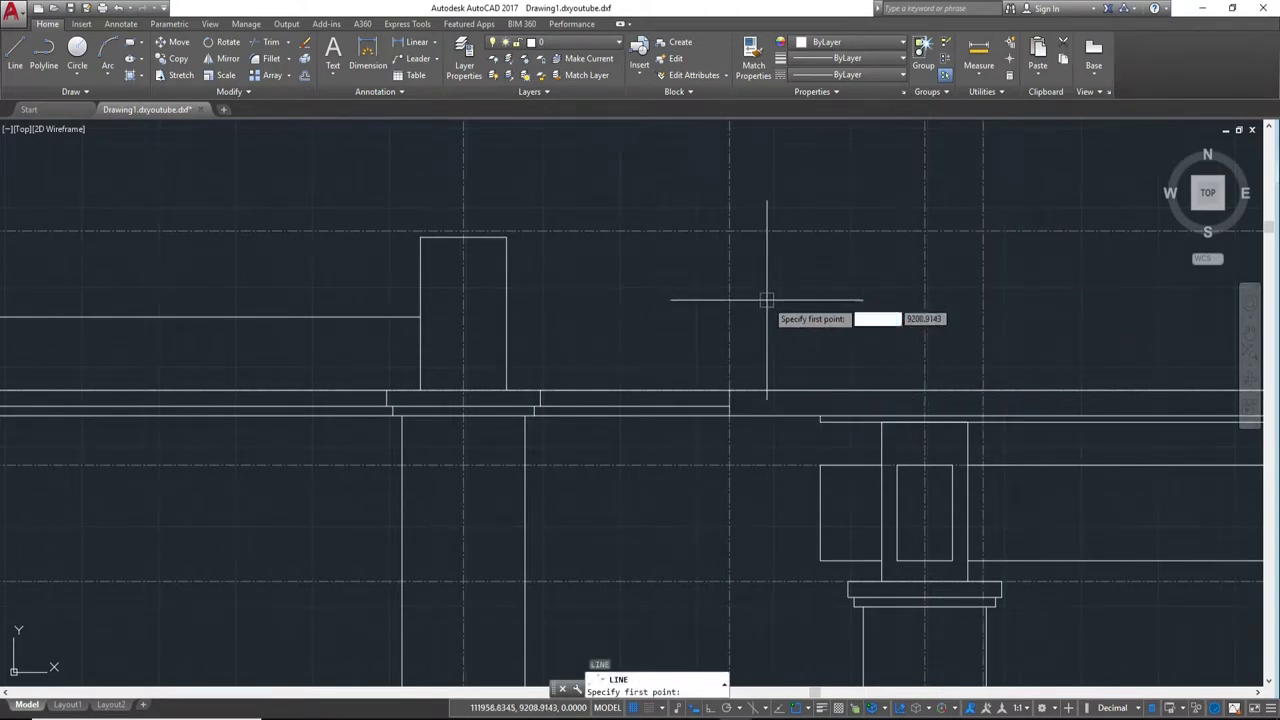
mouse_move(780, 303)
middle_mouse_down()
mouse_move(837, 369)
mouse_move(886, 389)
middle_mouse_up()
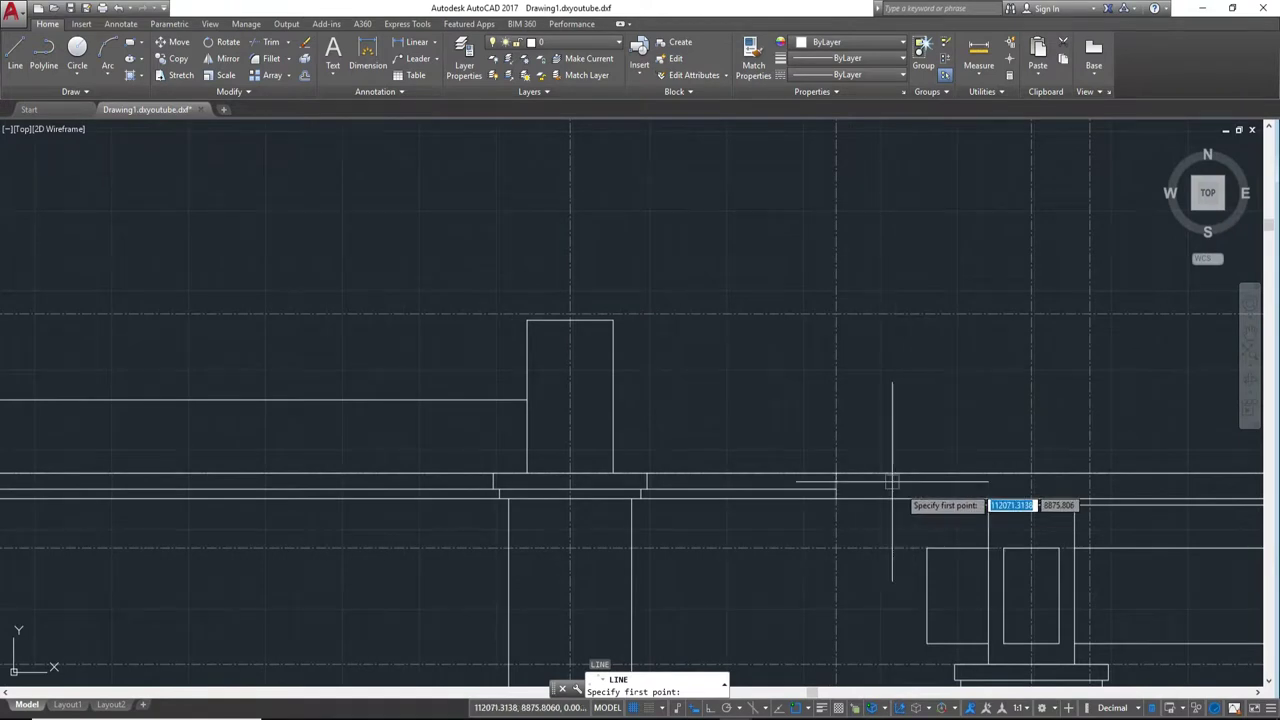
scroll(878, 473, "up", 2)
left_click(812, 477)
middle_click_drag(866, 436, 680, 522)
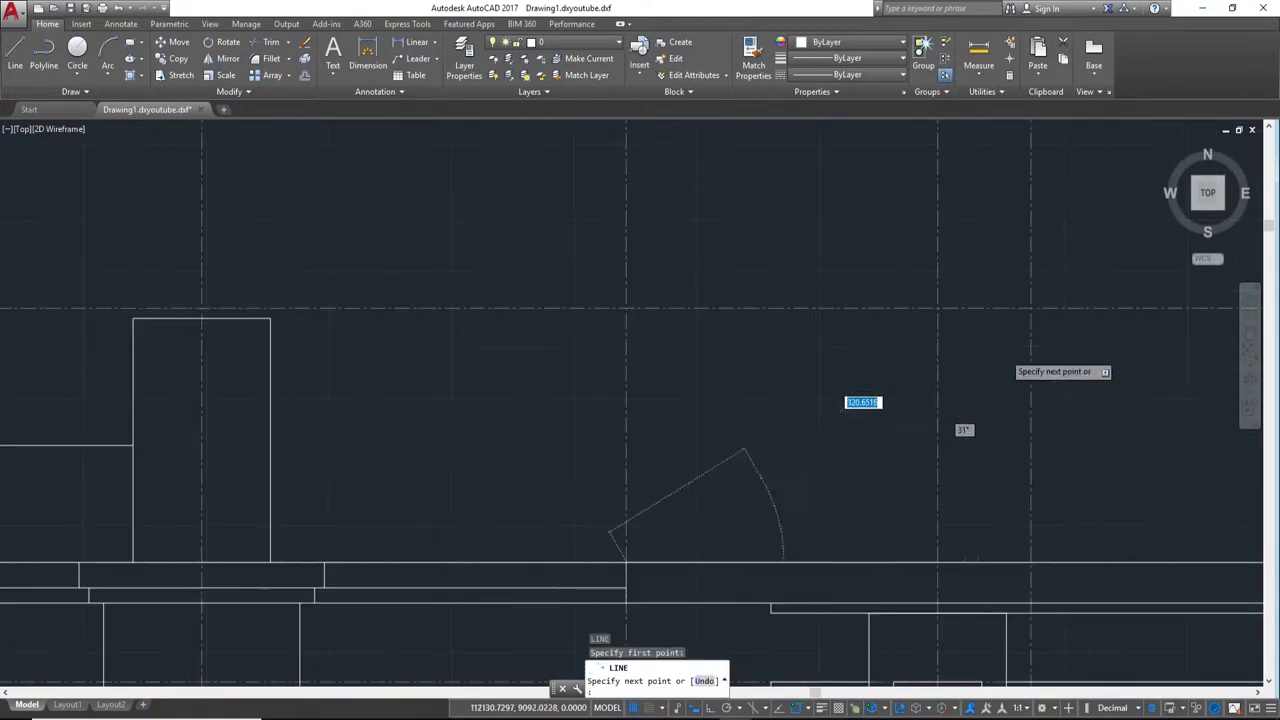
left_click(1030, 310)
left_click(1030, 310)
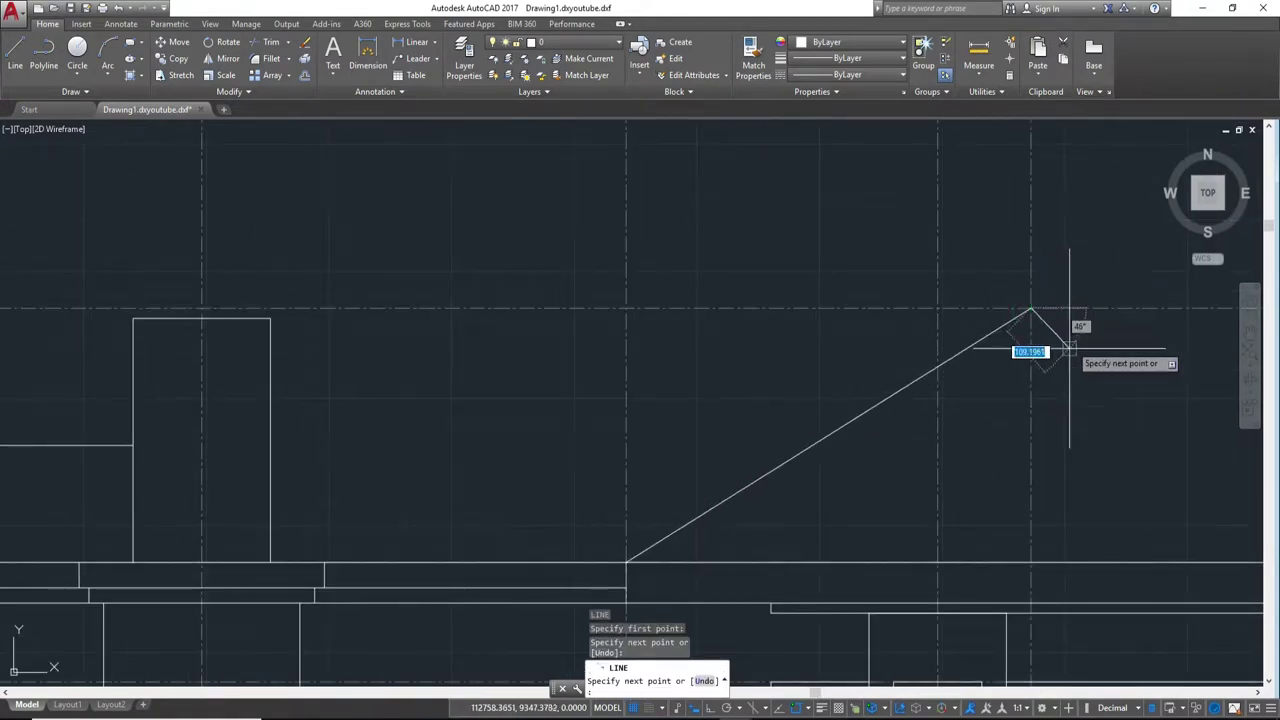
key("Escape")
scroll(988, 431, "down", 2)
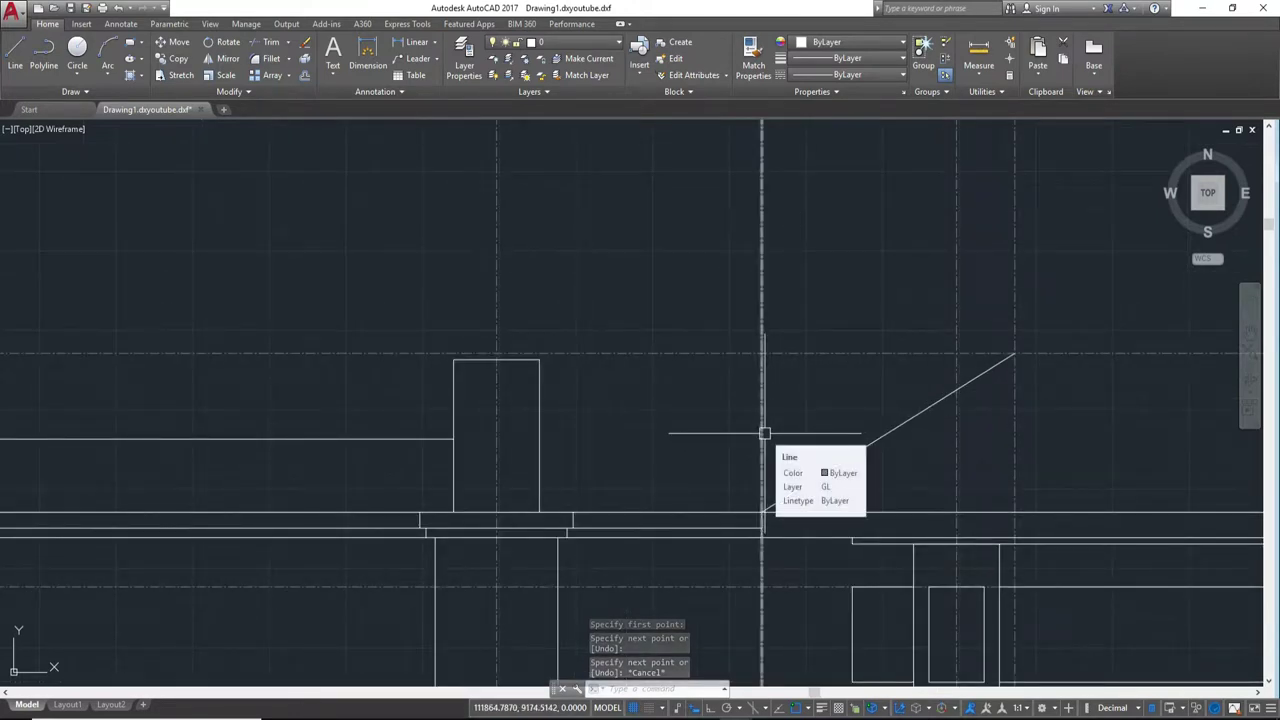
Step: Erase the leftover vertical guide line
left_click(764, 433)
type("e")
key("Return")
scroll(679, 396, "down", 2)
middle_click_drag(679, 396, 484, 383)
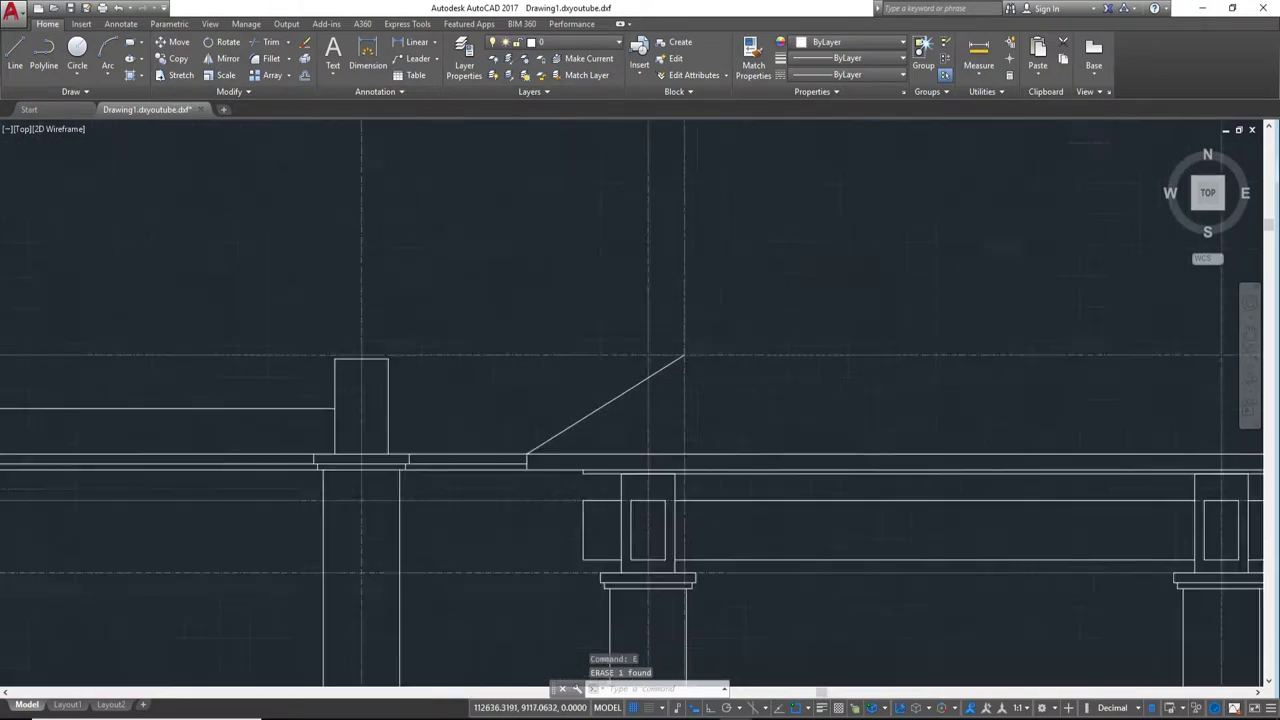
middle_click_drag(754, 406, 568, 414)
middle_click_drag(873, 413, 714, 417)
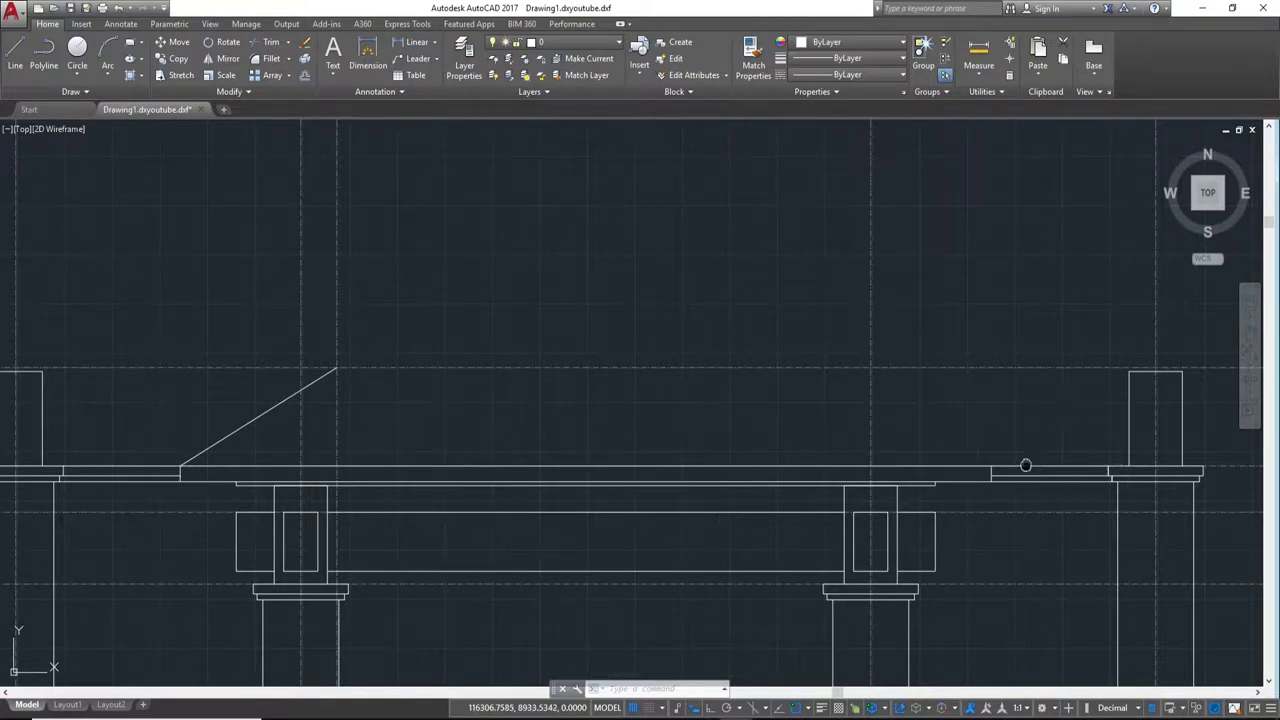
Step: Offset the vertical guide line 2550 to the right
middle_click_drag(1023, 463, 700, 486)
scroll(700, 486, "down", 2)
scroll(705, 476, "up", 2)
middle_click_drag(580, 476, 682, 476)
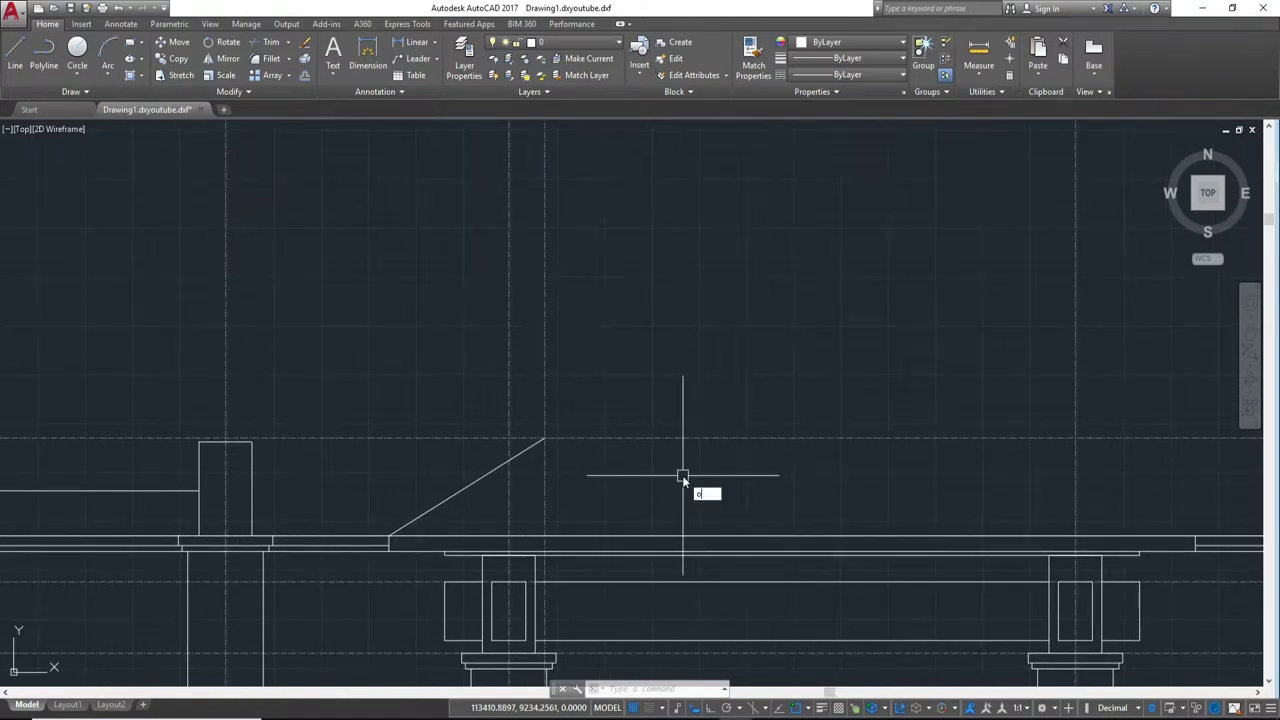
key("Return")
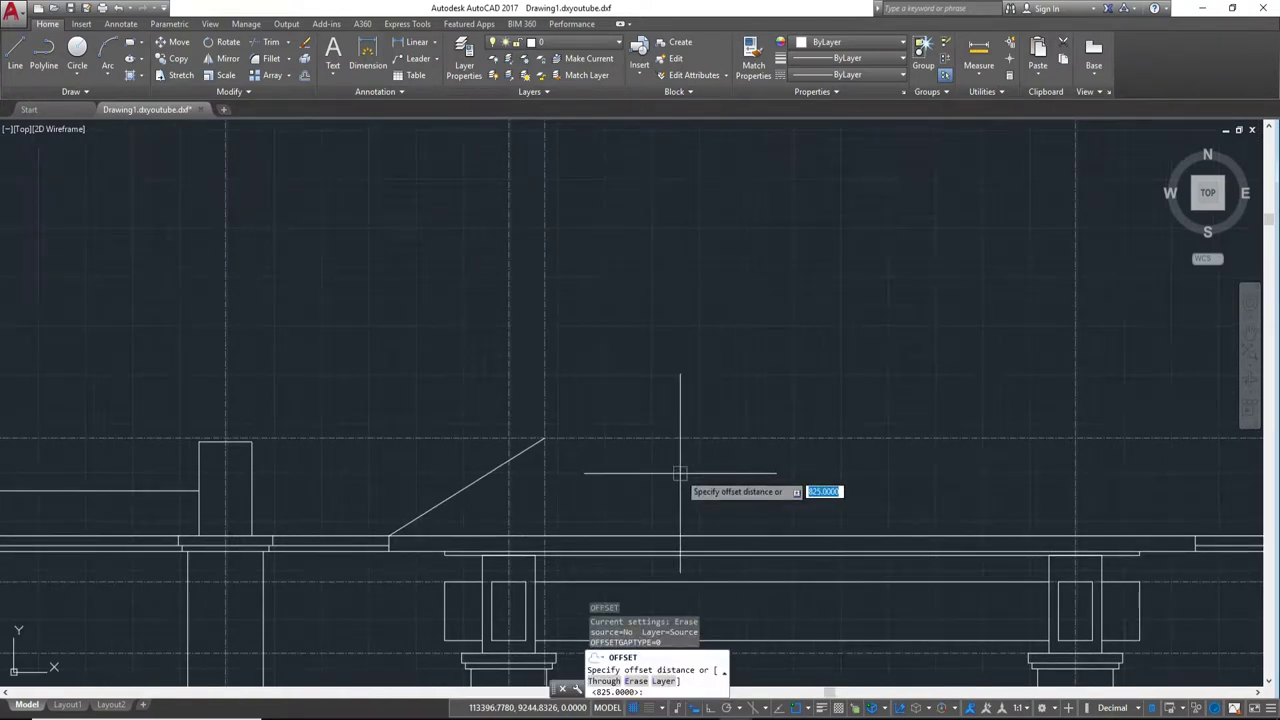
type("2550")
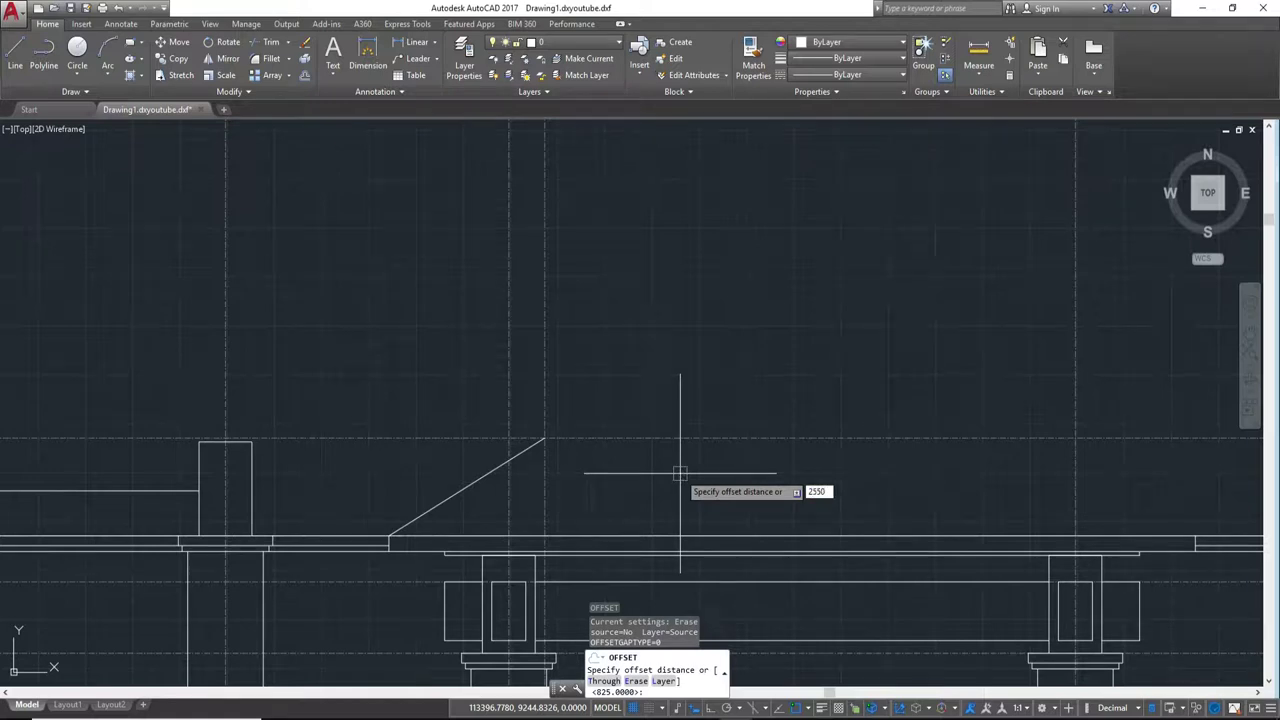
key("Return")
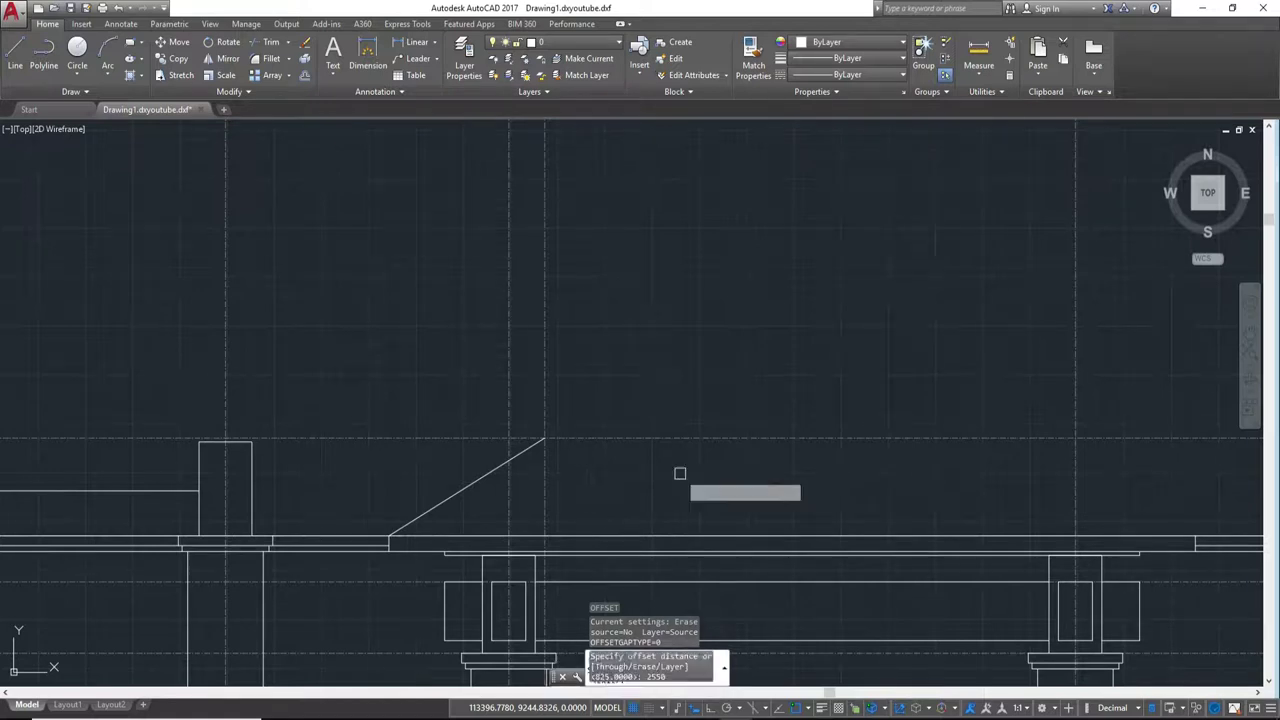
left_click(545, 385)
left_click(772, 389)
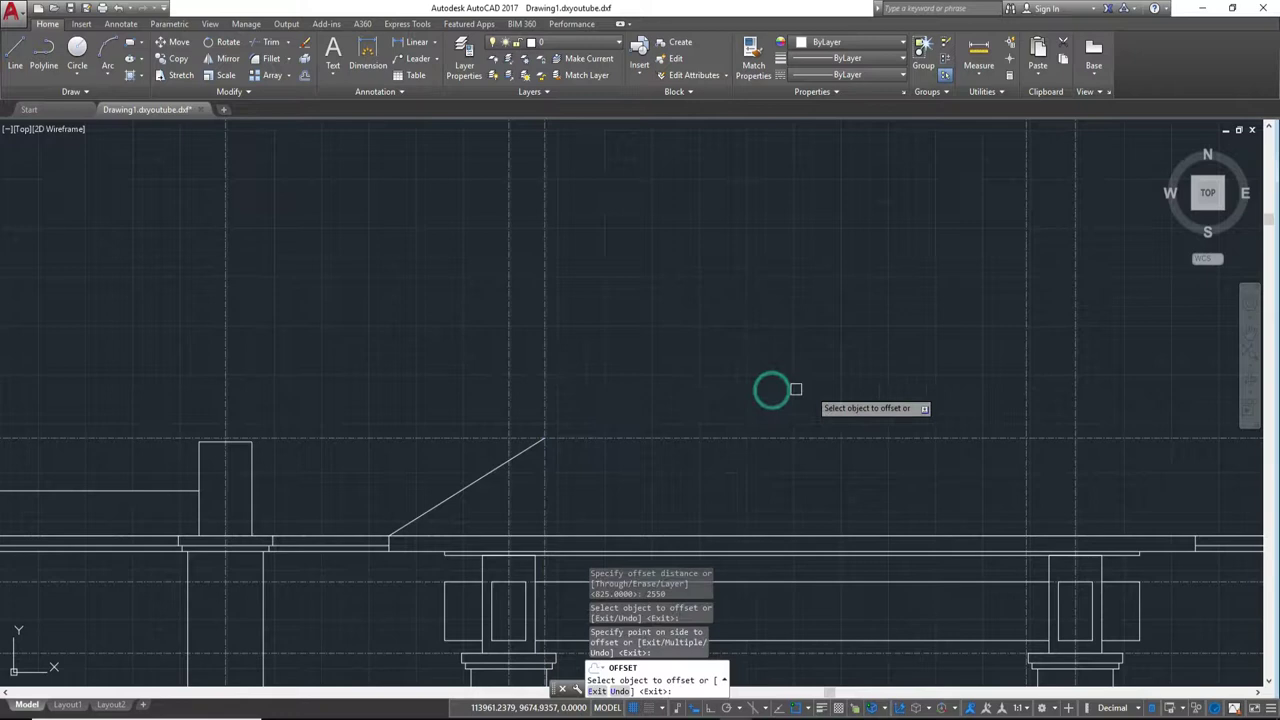
middle_click_drag(771, 386, 533, 410)
key("Escape")
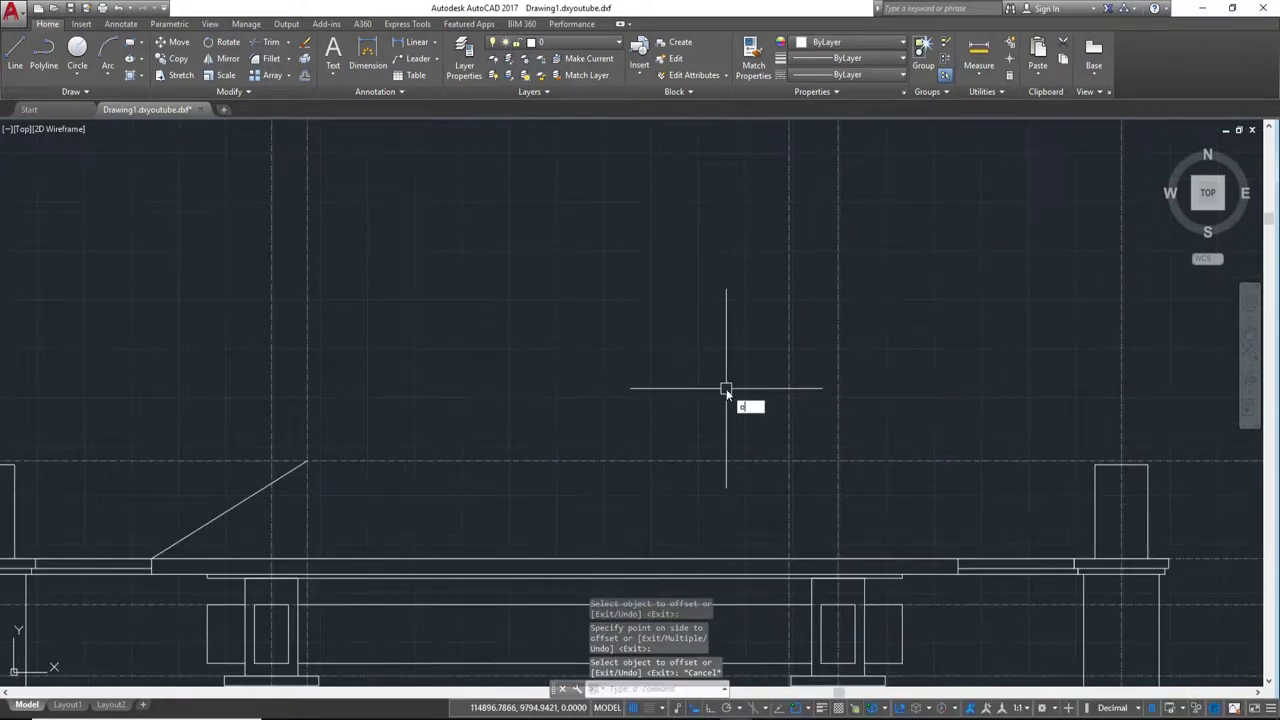
Step: Offset the new guide line a further 825
key("Return")
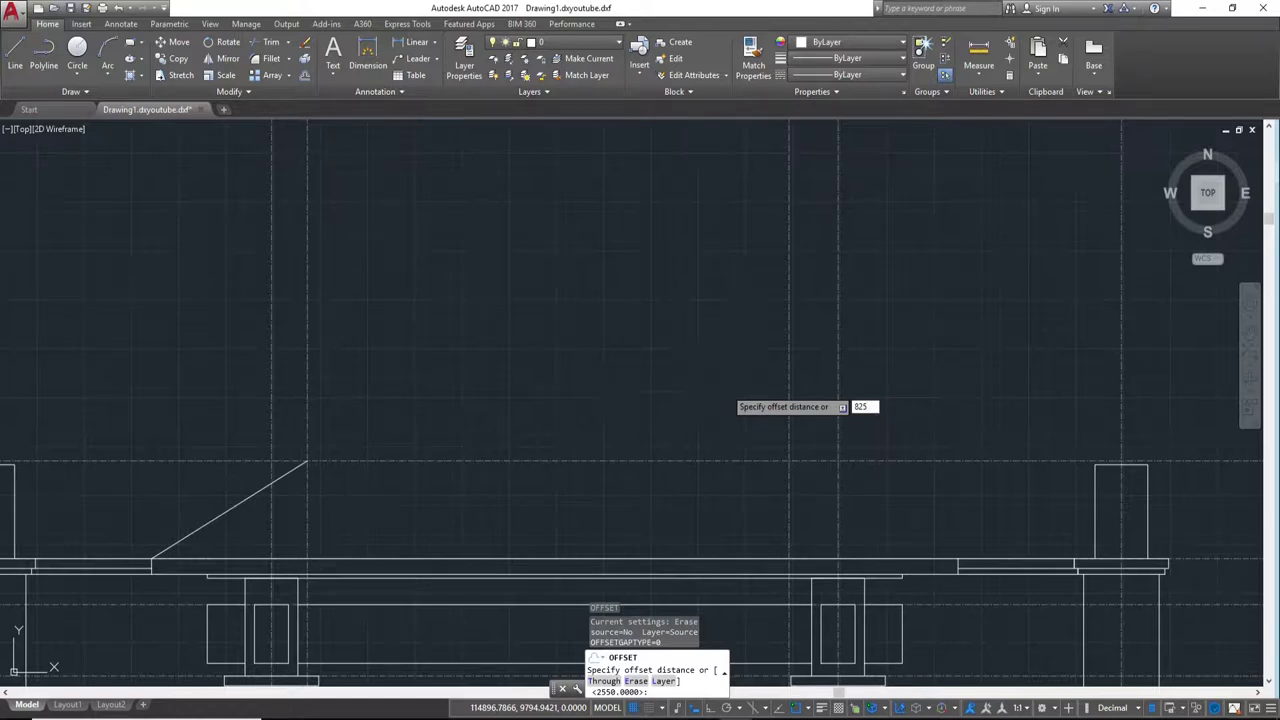
key("Return")
left_click(789, 406)
left_click(923, 397)
key("Escape")
scroll(903, 409, "down", 5)
scroll(1183, 476, "down", 3)
scroll(674, 414, "up", 6)
Step: Check the dimensioned roof plan, then return to the elevation drawing
middle_click_drag(1034, 374, 688, 318)
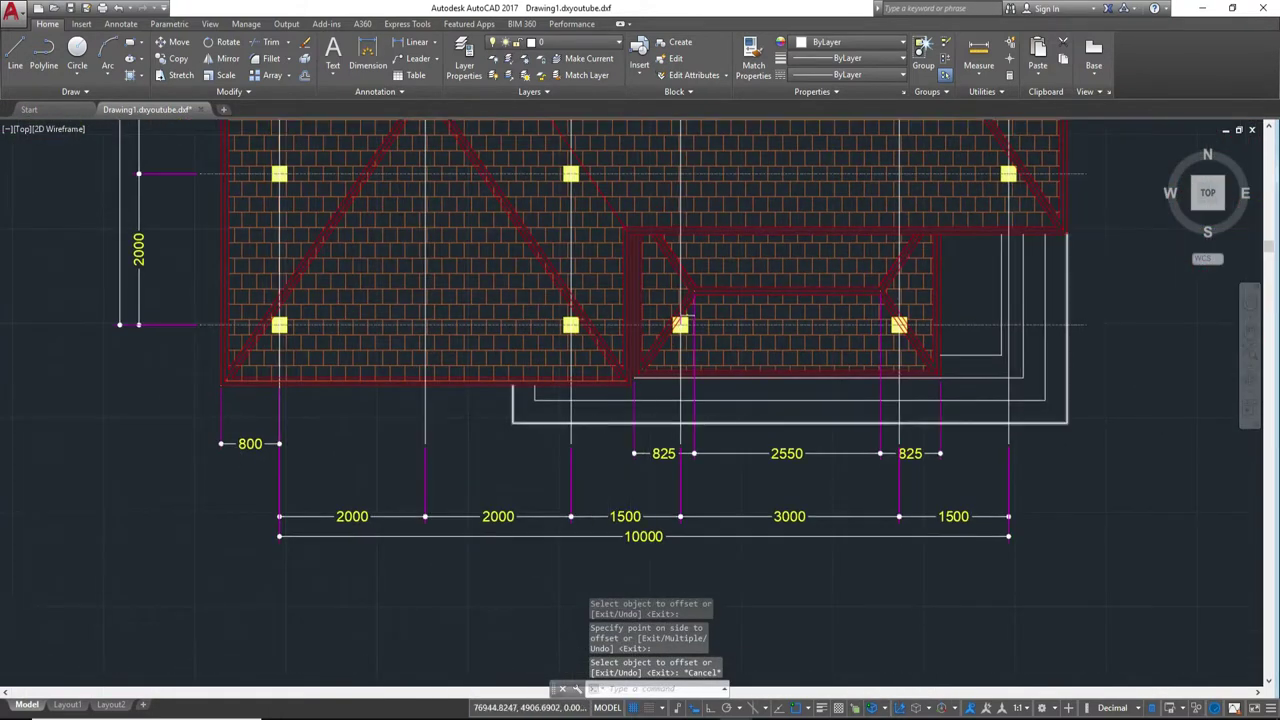
scroll(611, 424, "up", 2)
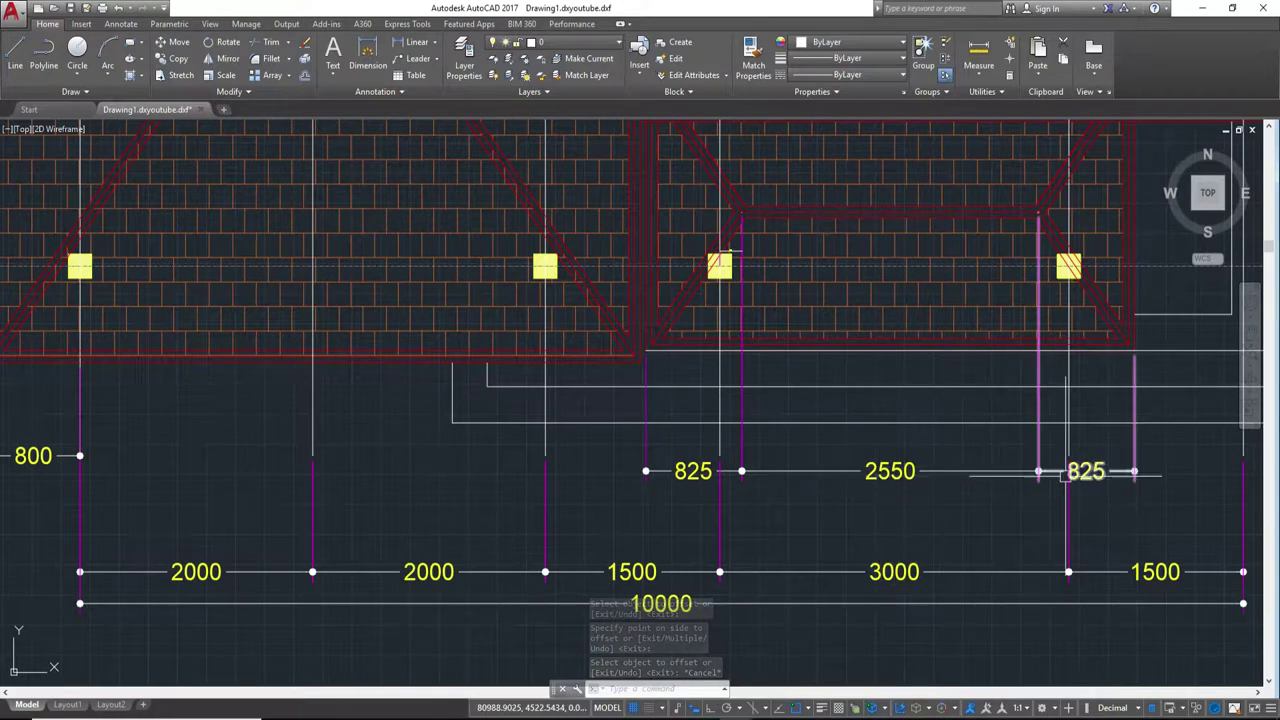
scroll(1063, 477, "down", 2)
middle_click_drag(1000, 450, 465, 420)
scroll(465, 420, "down", 3)
middle_click_drag(1180, 485, 680, 485)
scroll(680, 485, "up", 3)
scroll(795, 614, "up", 2)
scroll(772, 400, "up", 2)
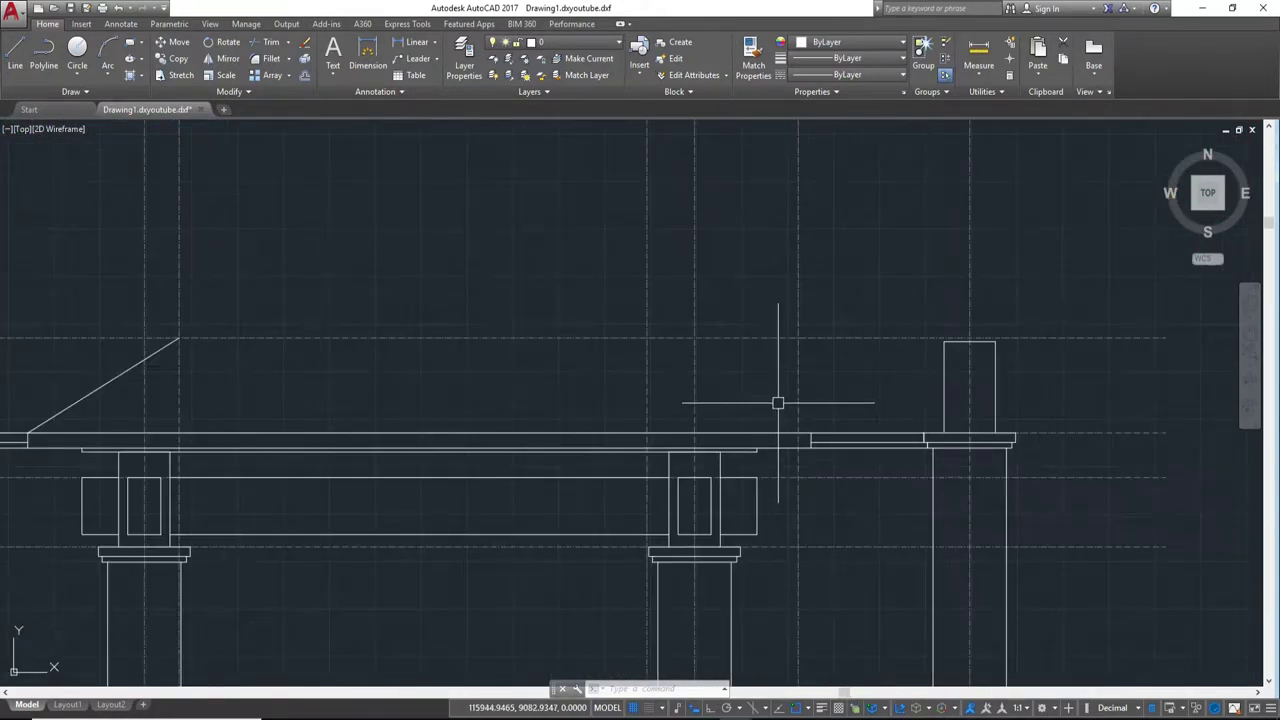
type("l")
key("Return")
scroll(651, 440, "up", 1)
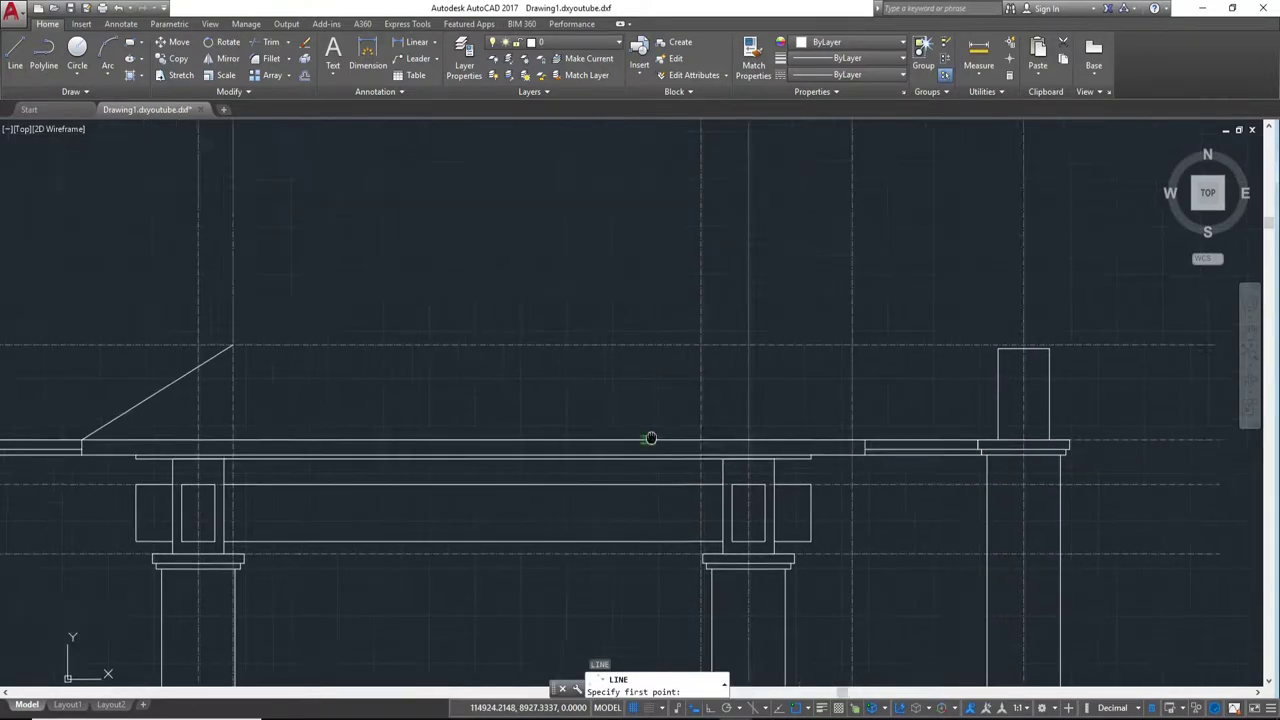
scroll(881, 460, "up", 2)
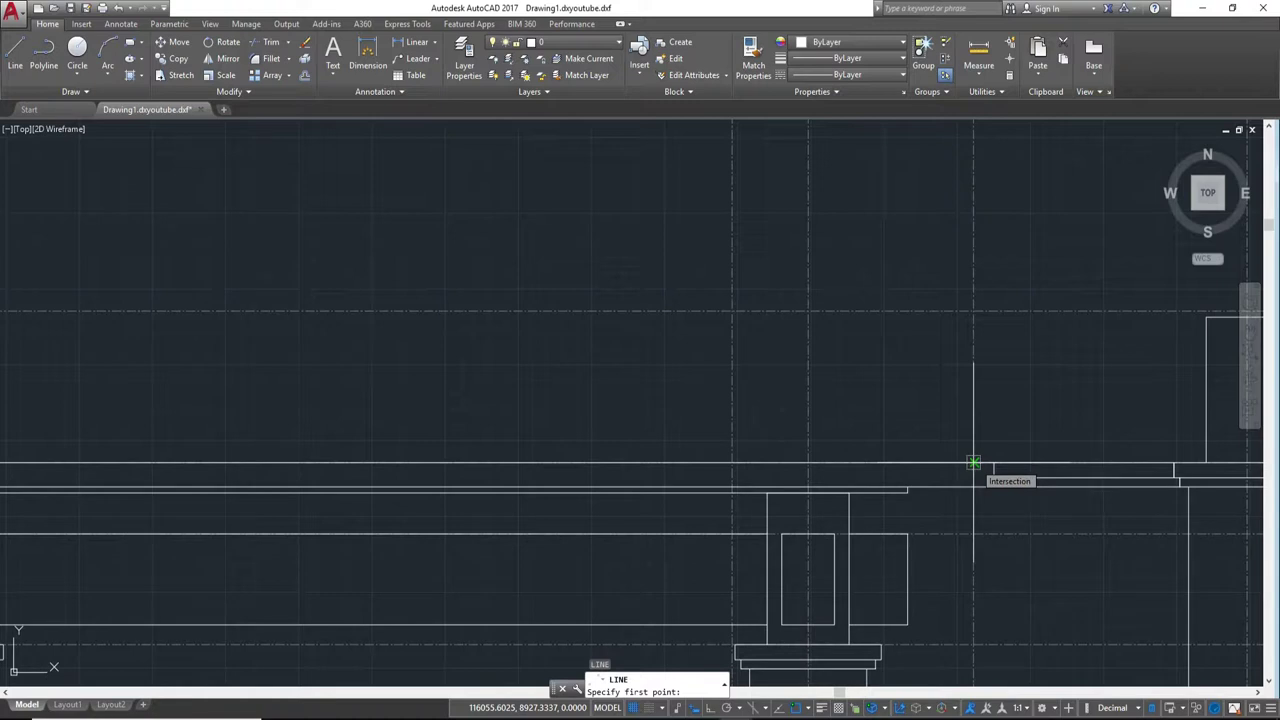
left_click(974, 463)
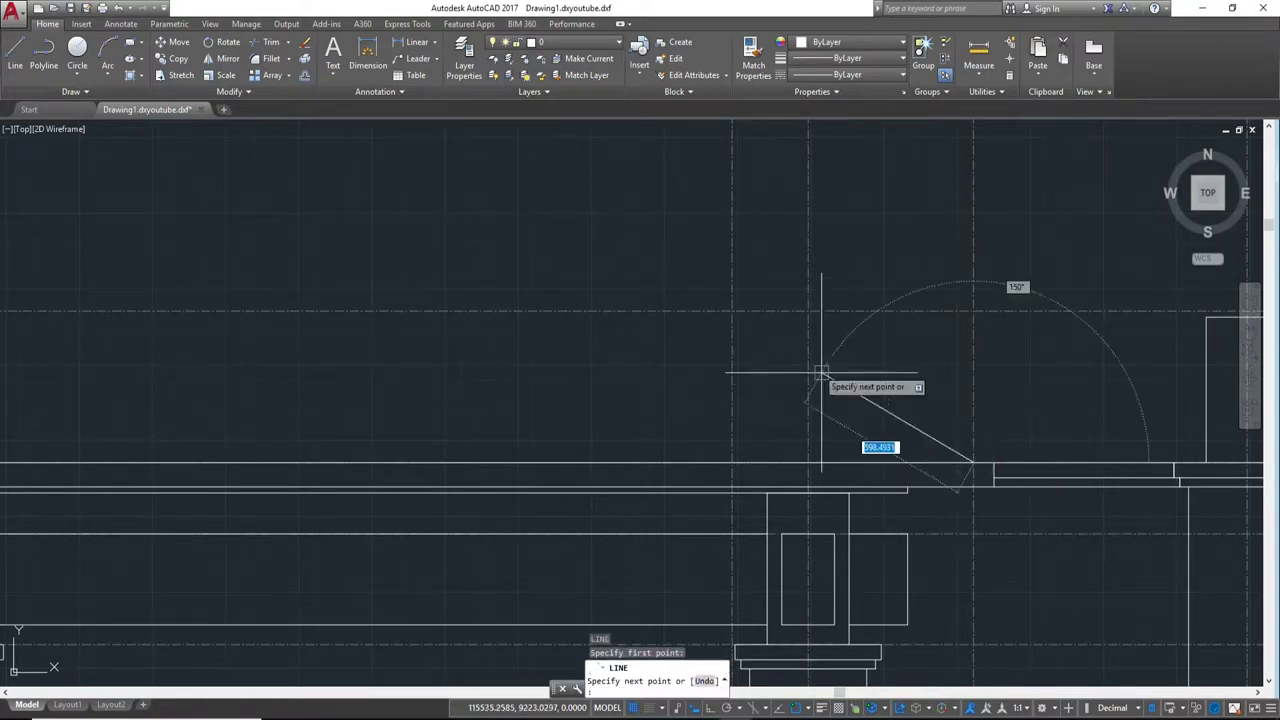
left_click(733, 310)
middle_click_drag(429, 309, 657, 309)
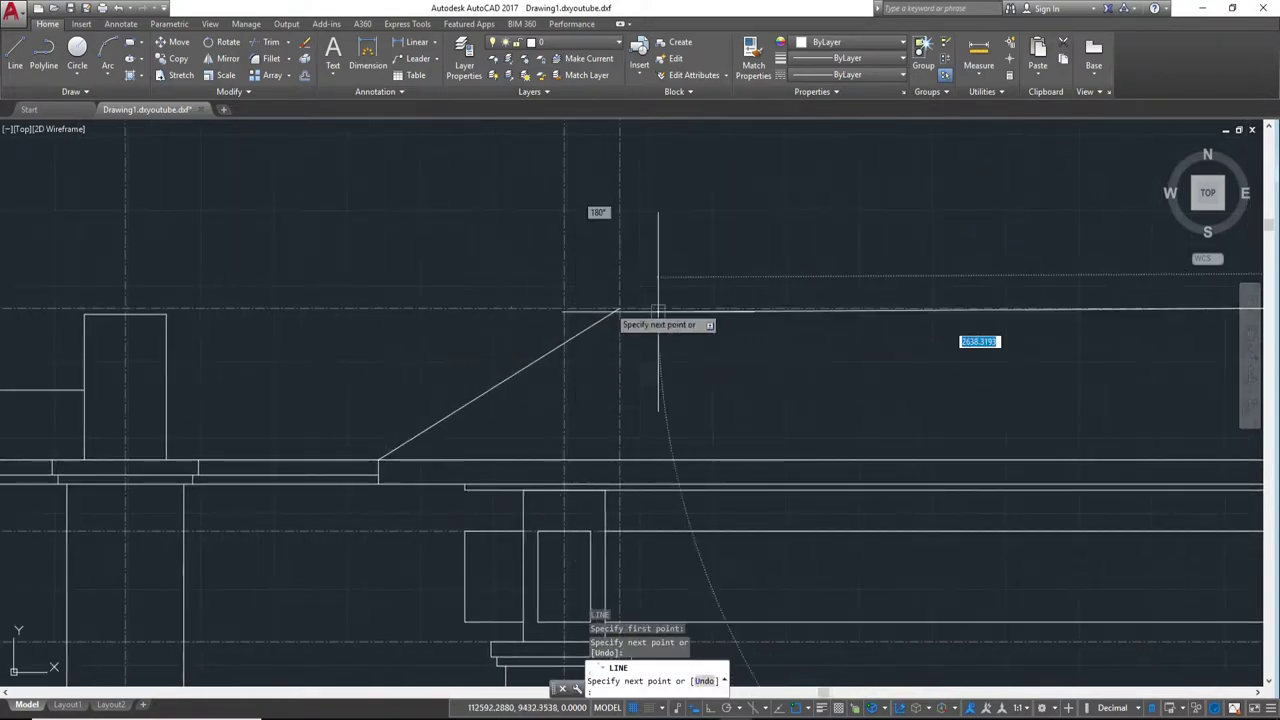
left_click(622, 311)
key("Escape")
scroll(857, 383, "down", 3)
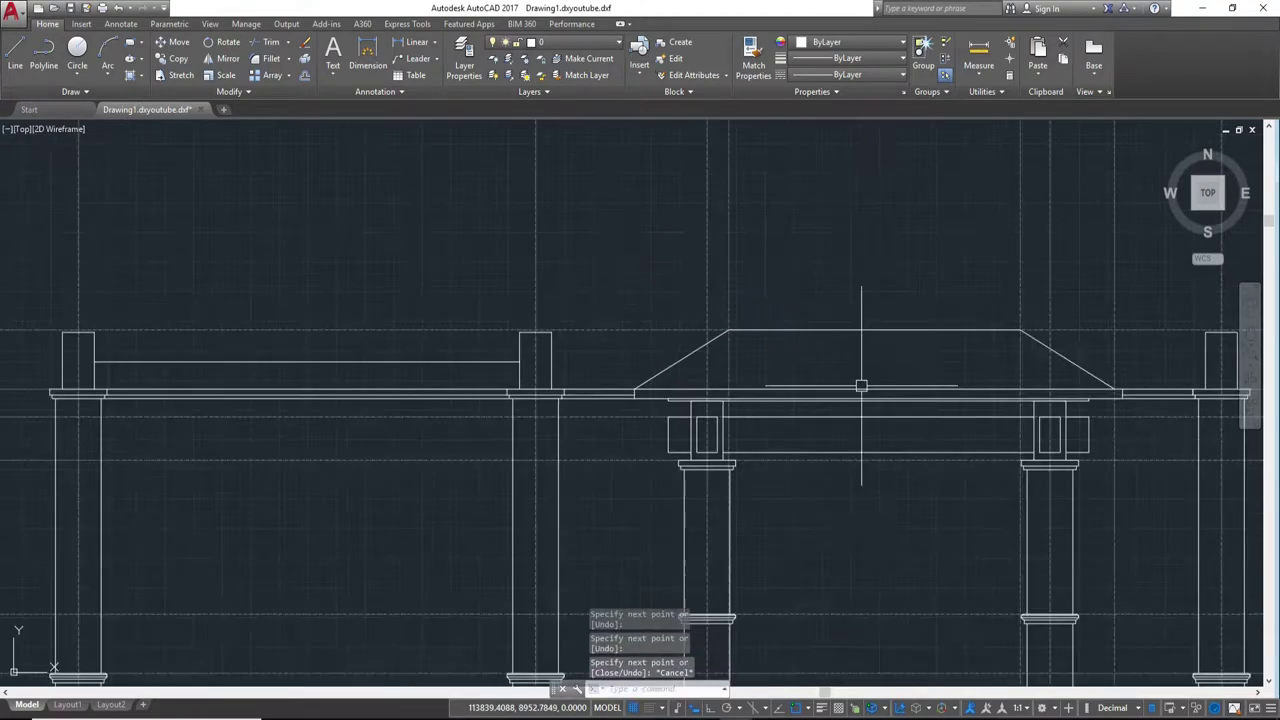
scroll(711, 349, "up", 2)
middle_click_drag(888, 491, 858, 402)
scroll(860, 401, "up", 2)
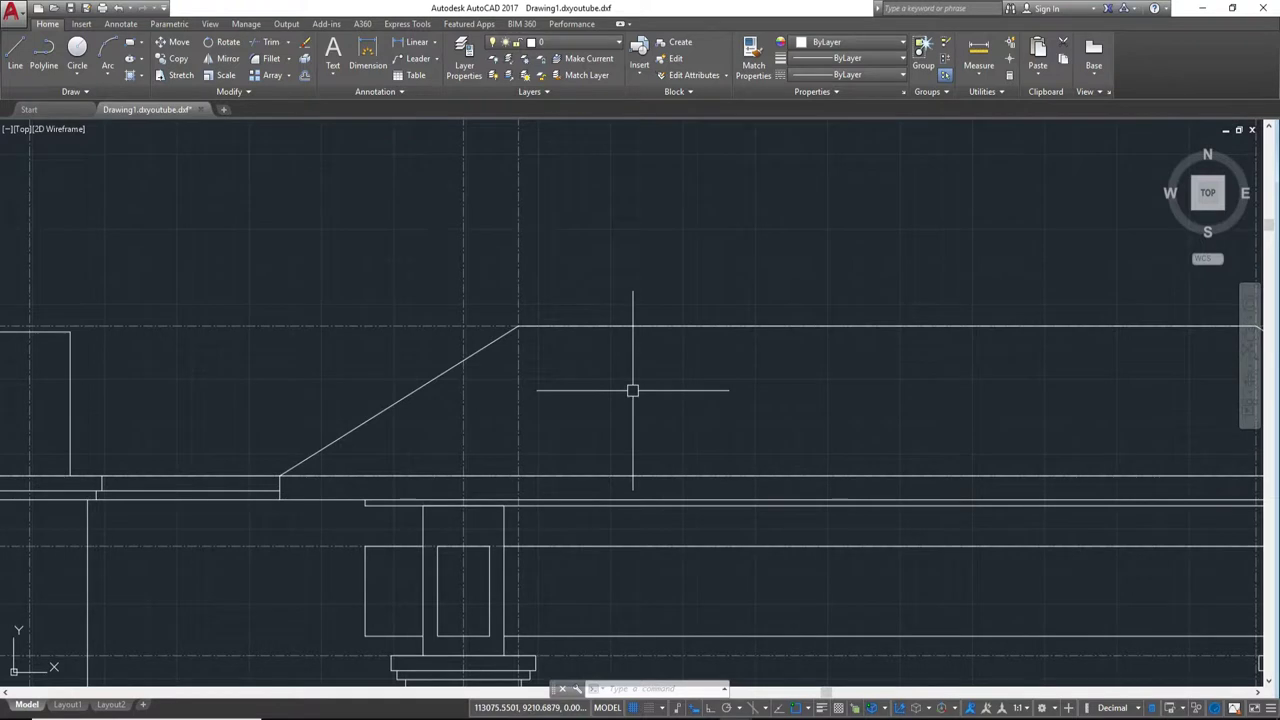
Step: Offset the right roof slope alone by 50, then undo that copy
left_click(620, 326)
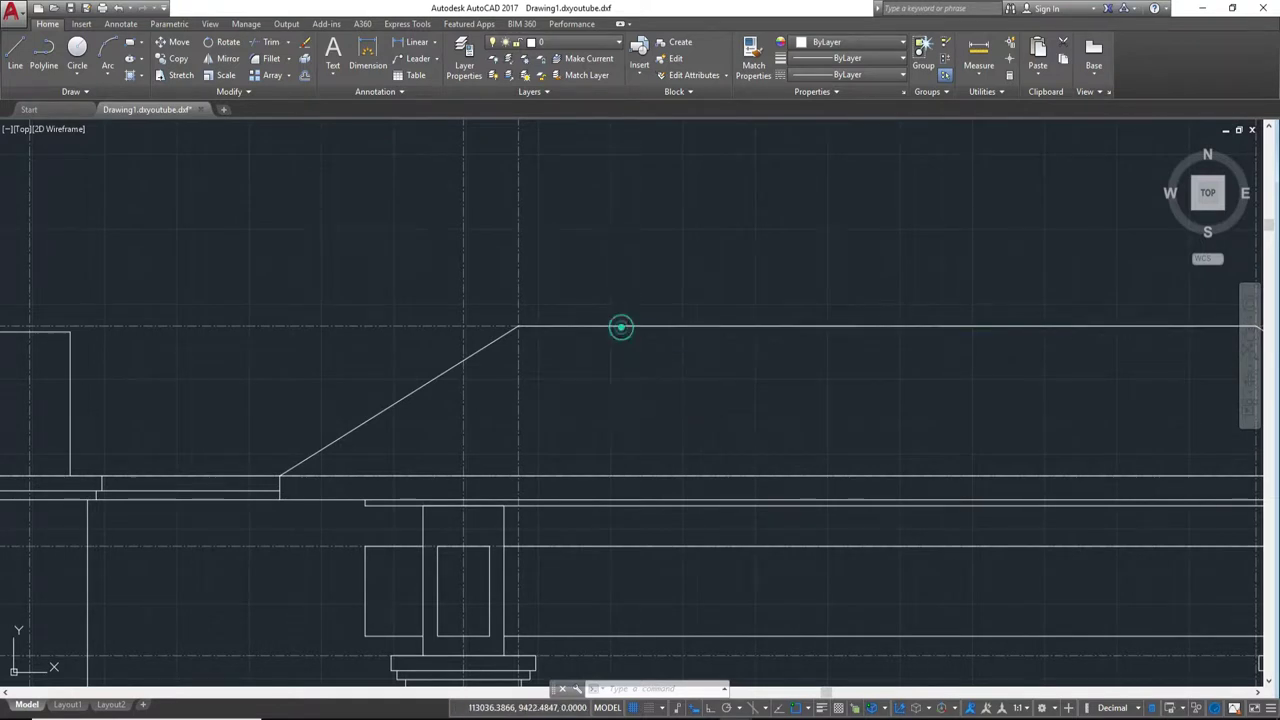
key("Escape")
left_click(450, 369)
middle_click_drag(1071, 362, 690, 382)
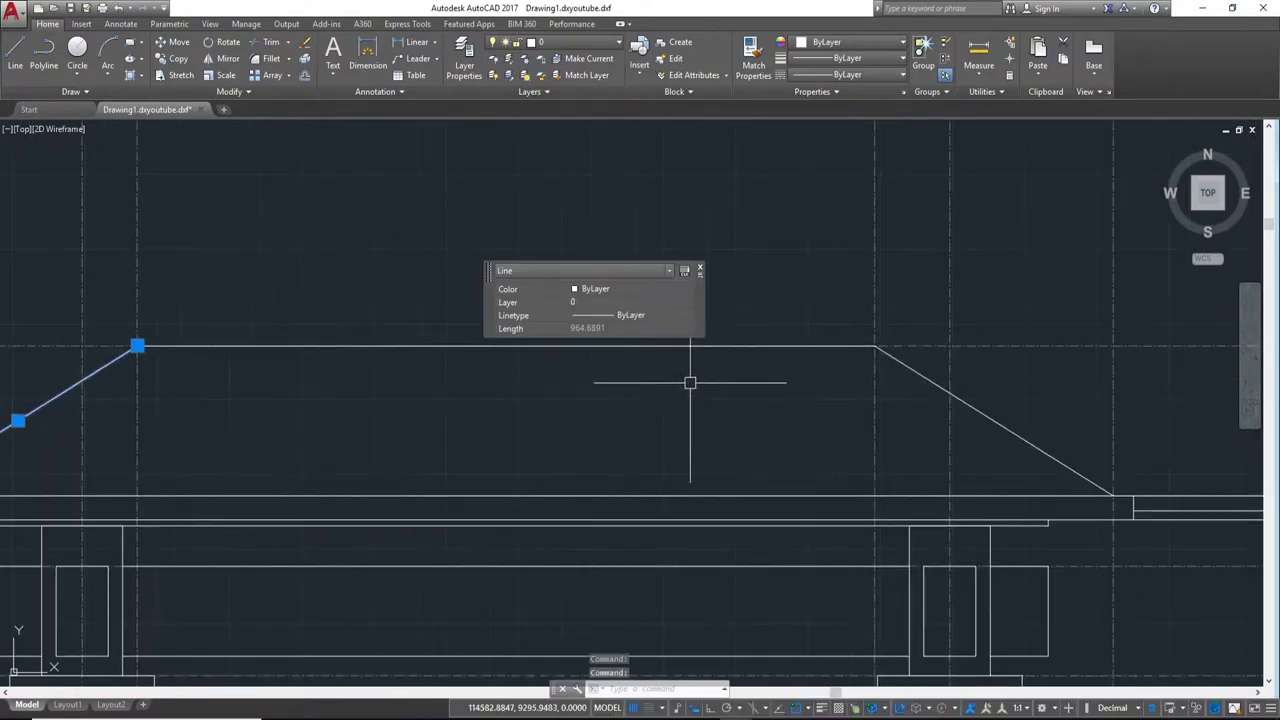
left_click(746, 347)
left_click(1004, 423)
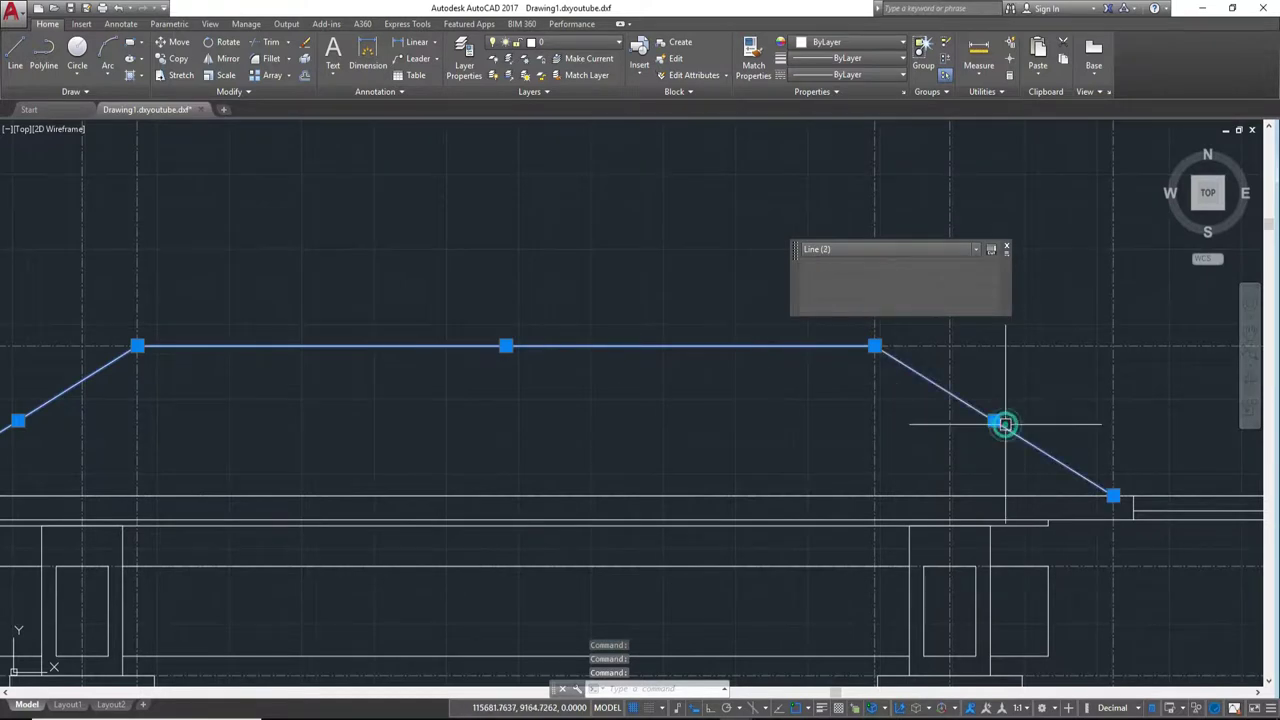
type("c")
key("Return")
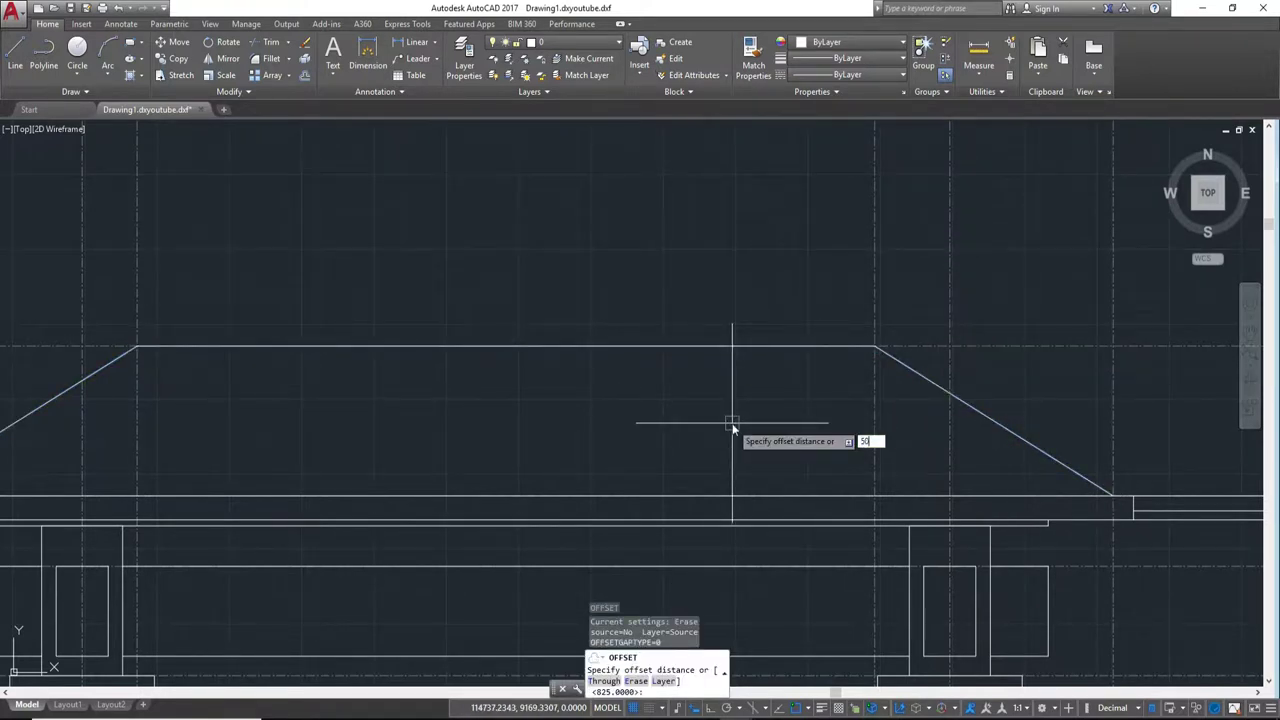
key("Return")
left_click(908, 369)
left_click(875, 408)
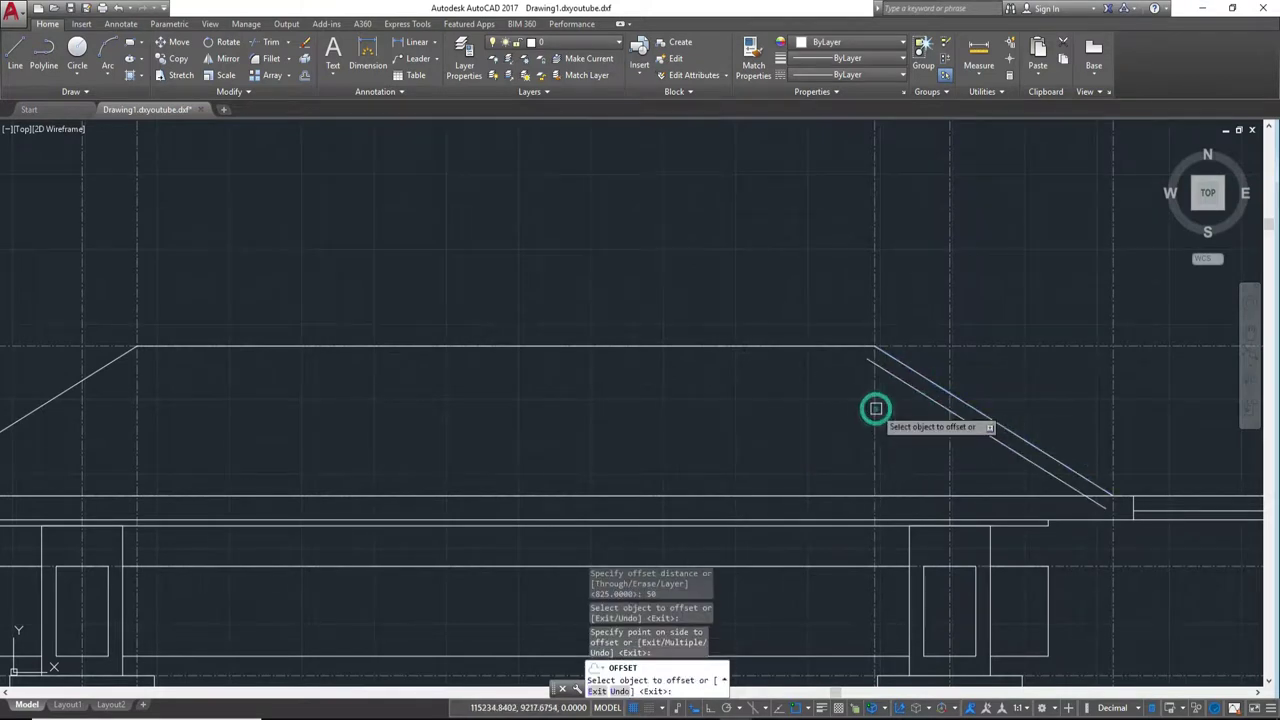
key("ctrl+z")
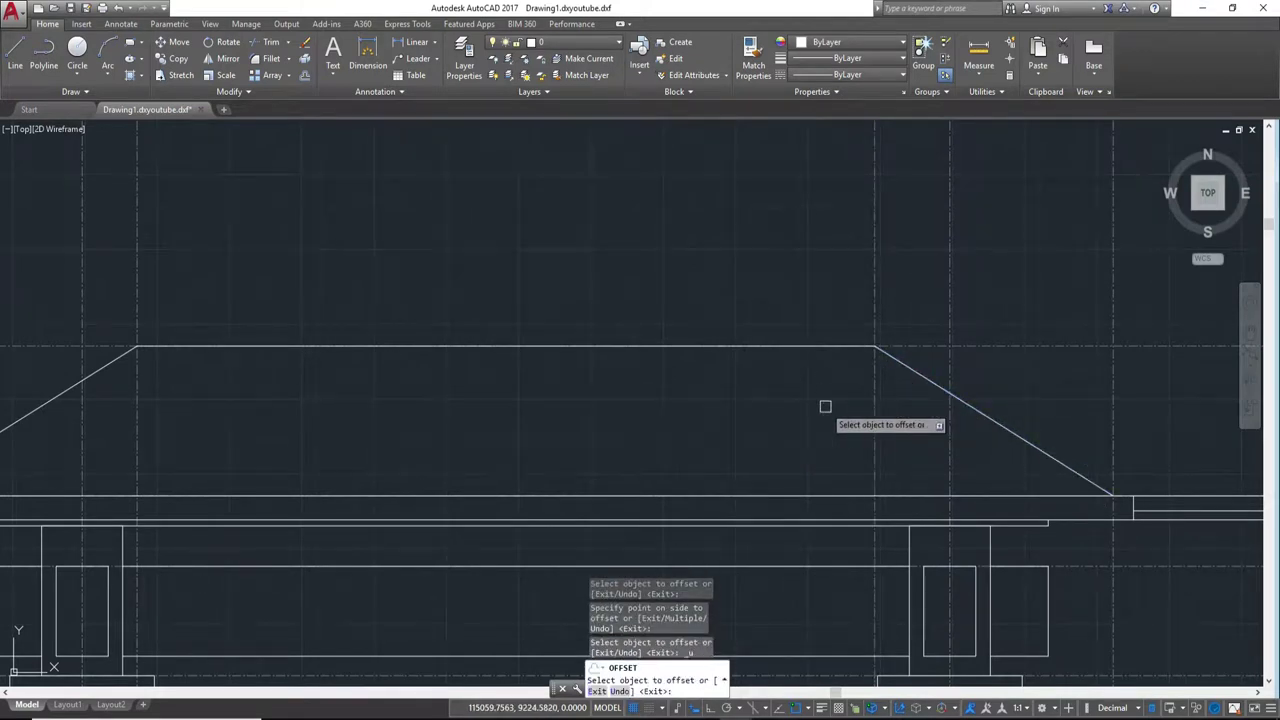
key("Escape")
Step: Join the horizontal roof line and both roof slopes into one polyline
left_click(929, 380)
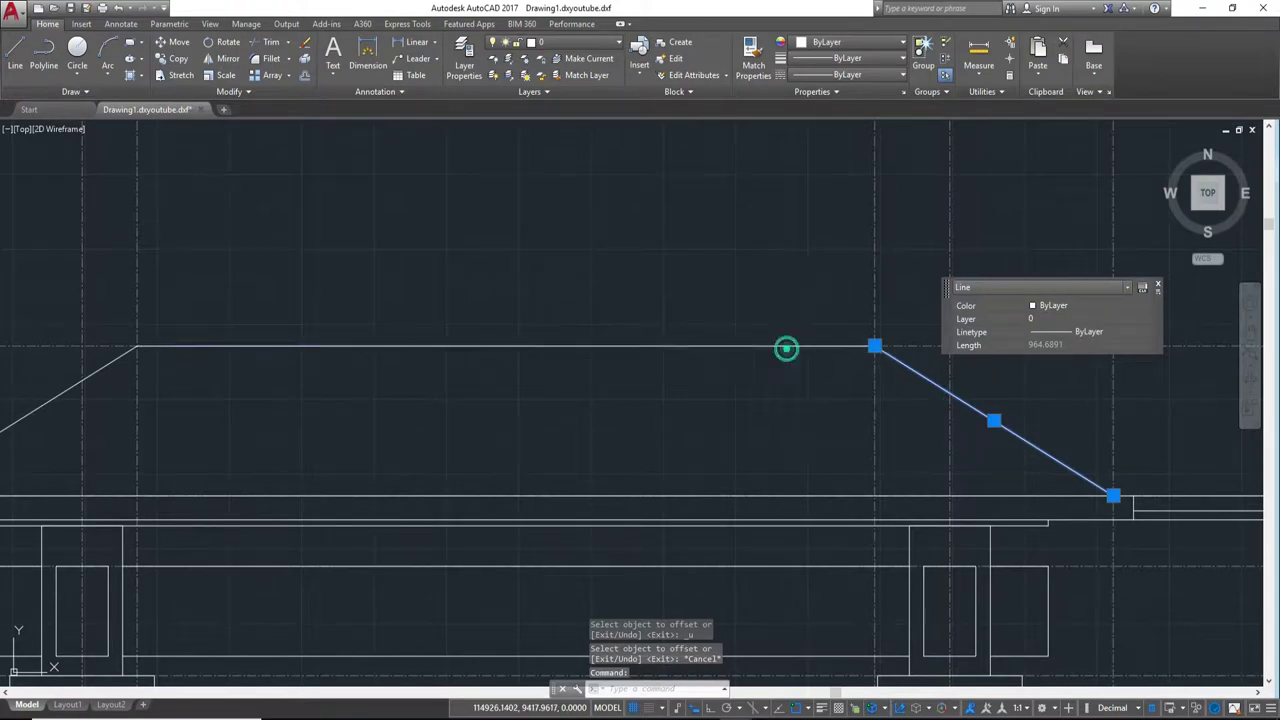
key("Escape")
left_click(786, 349)
left_click(933, 376)
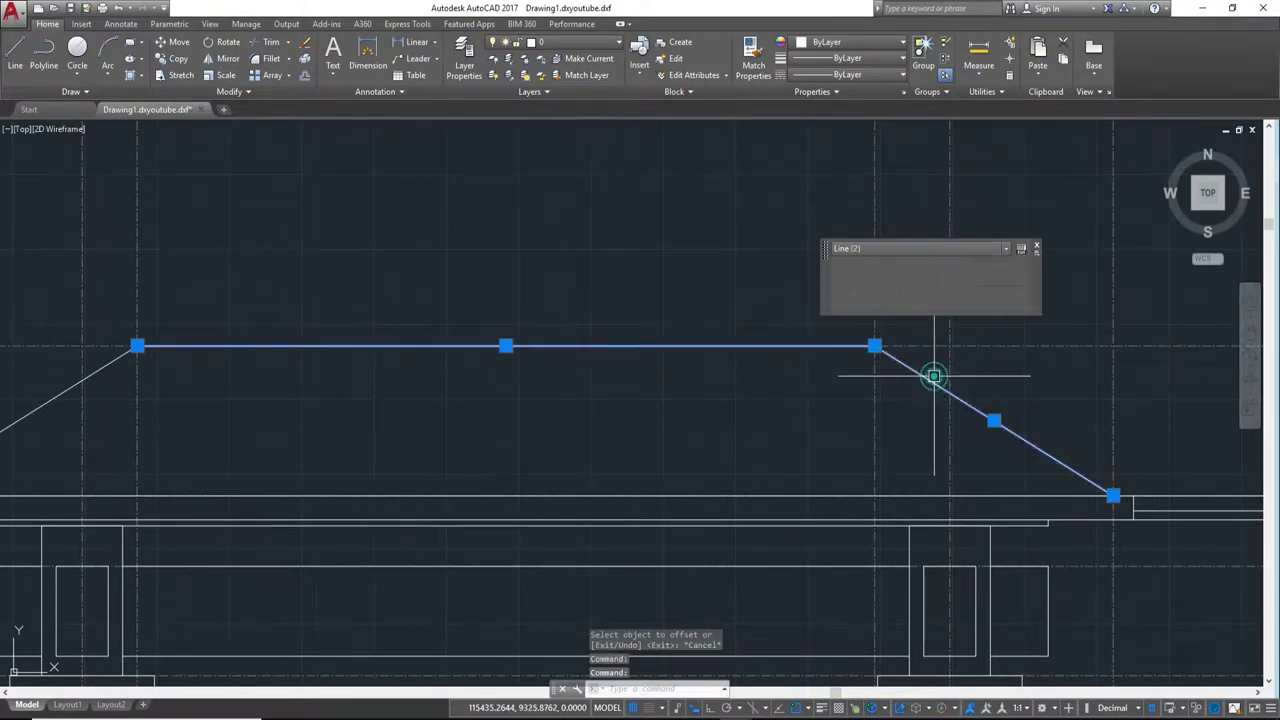
left_click(95, 372)
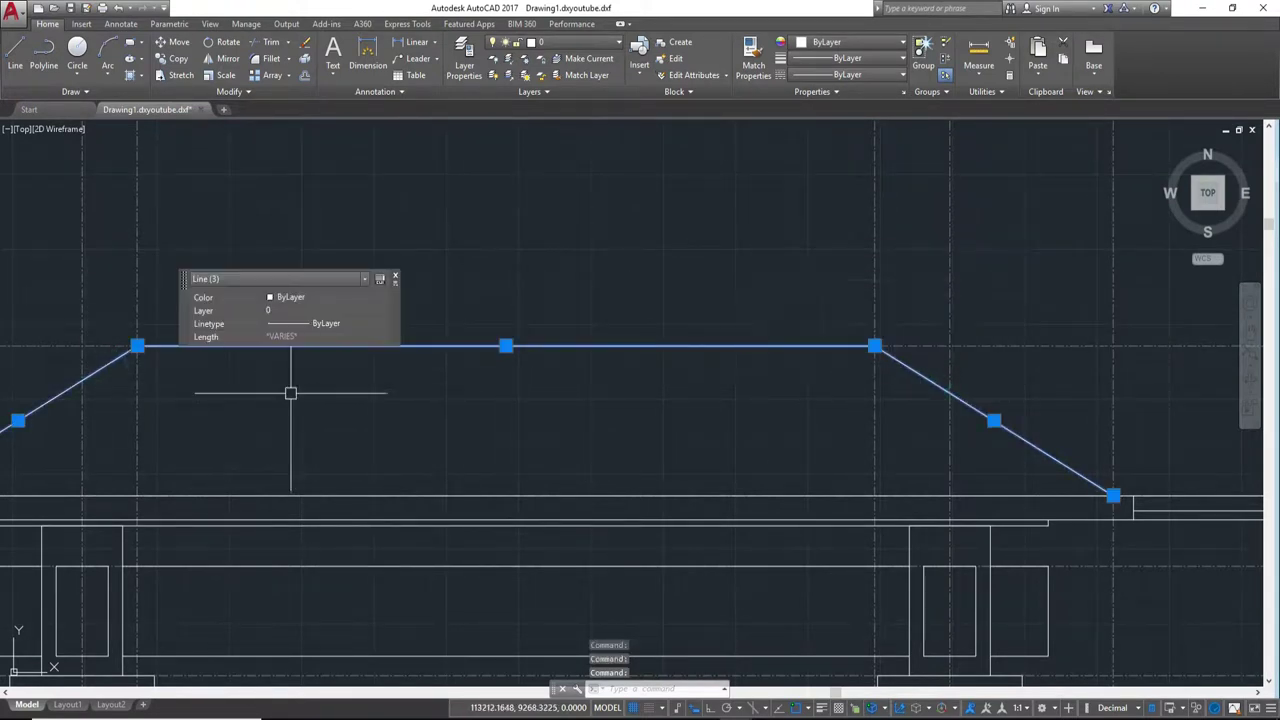
type("J")
key("Return")
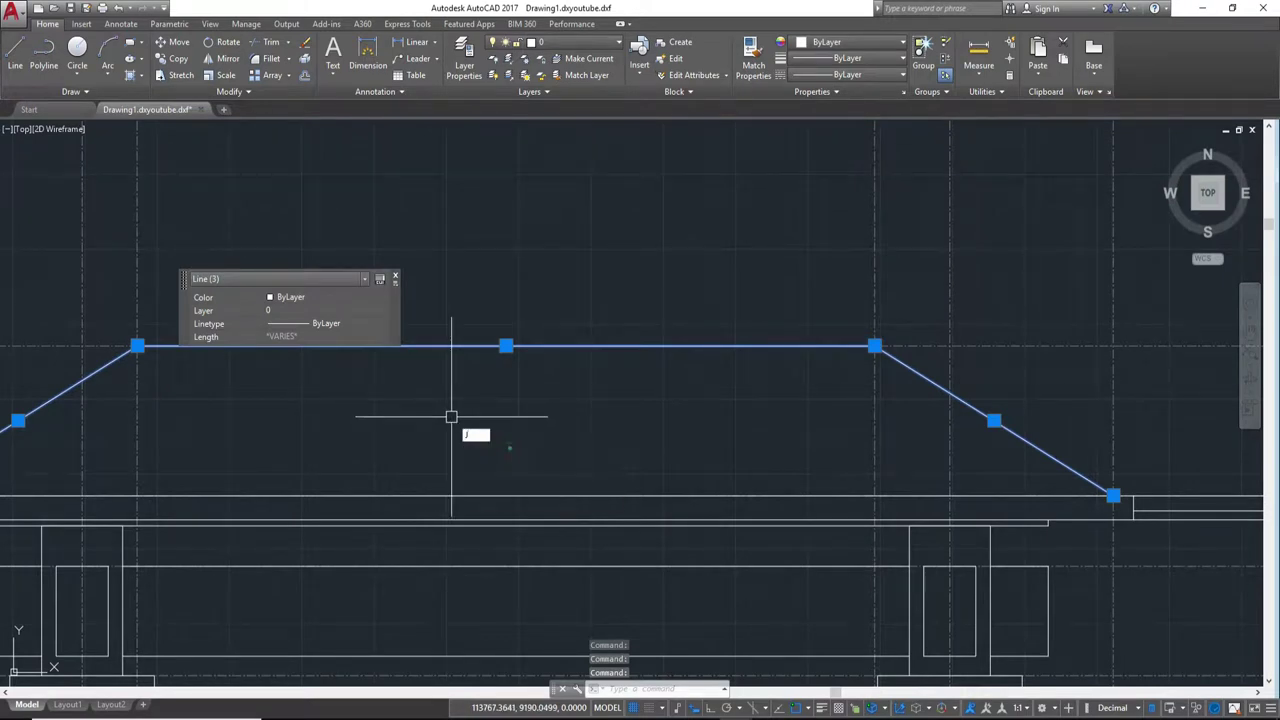
Step: Offset the joined roof outline 50 units below itself
key("Return")
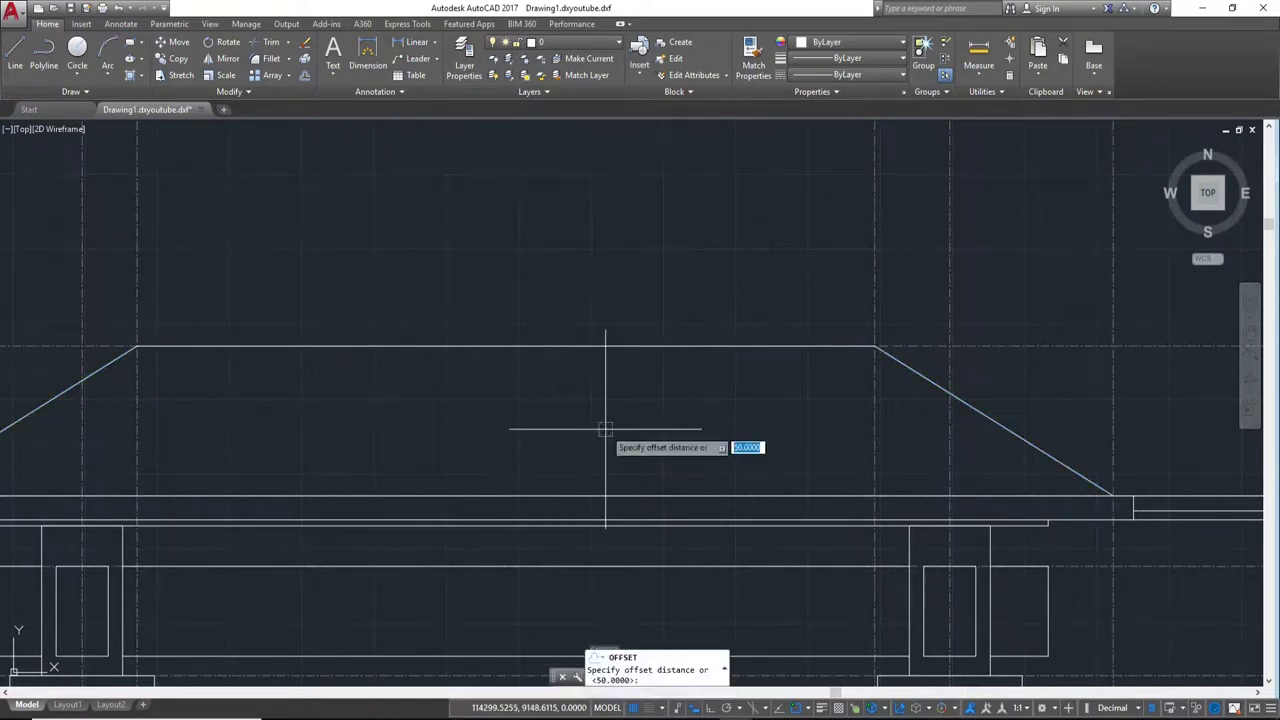
key("Return")
left_click(605, 346)
left_click(509, 405)
scroll(857, 370, "down", 2)
scroll(689, 419, "up", 2)
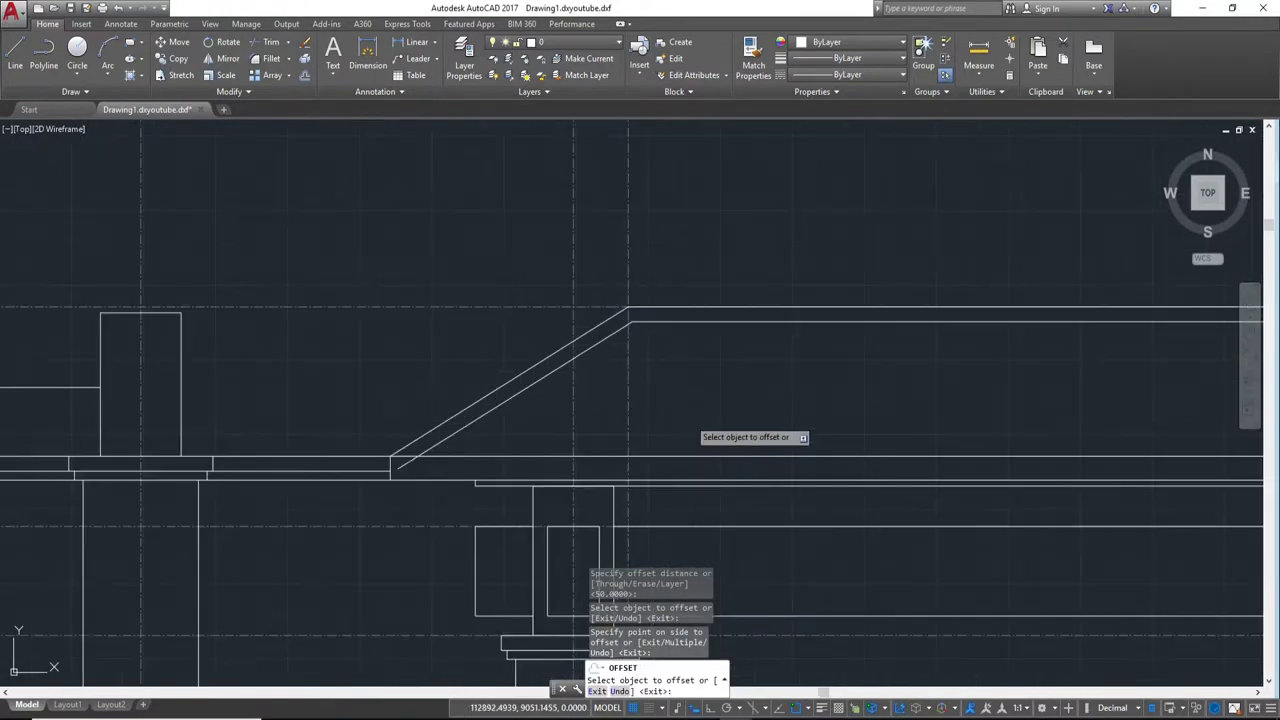
key("Escape")
key("Return")
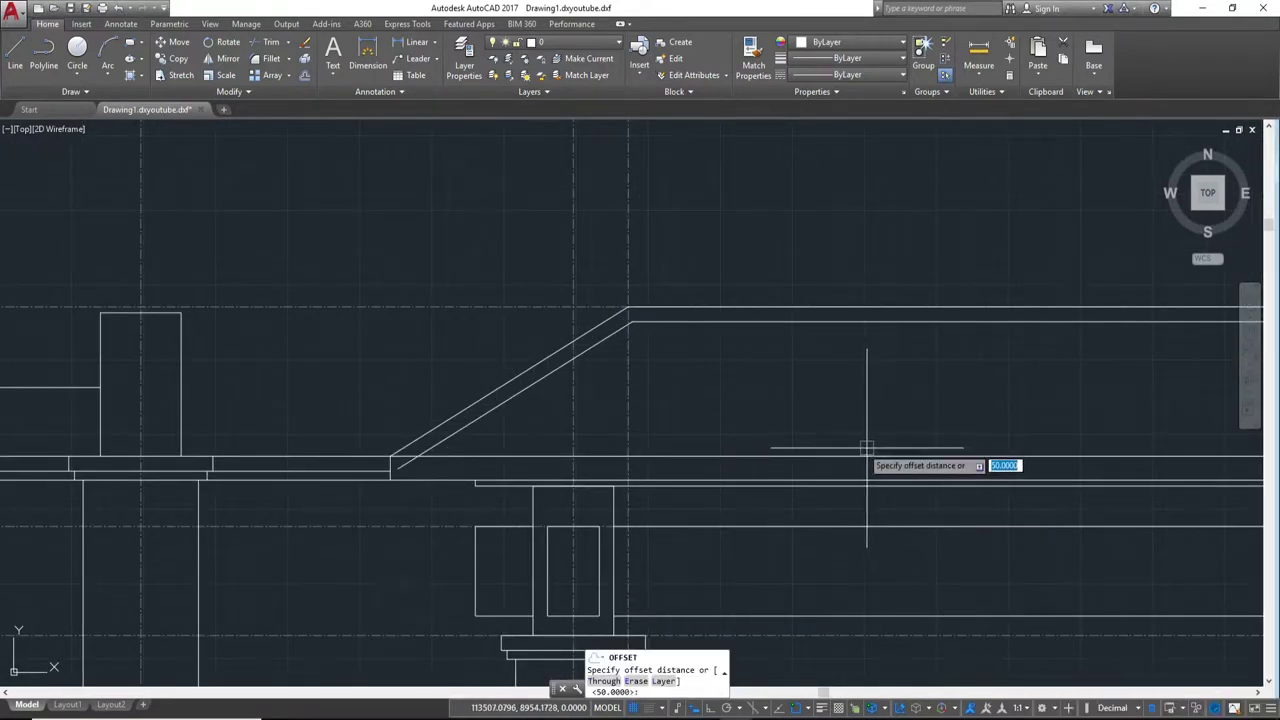
middle_click_drag(866, 457, 891, 457)
key("Escape")
middle_click_drag(557, 448, 702, 406)
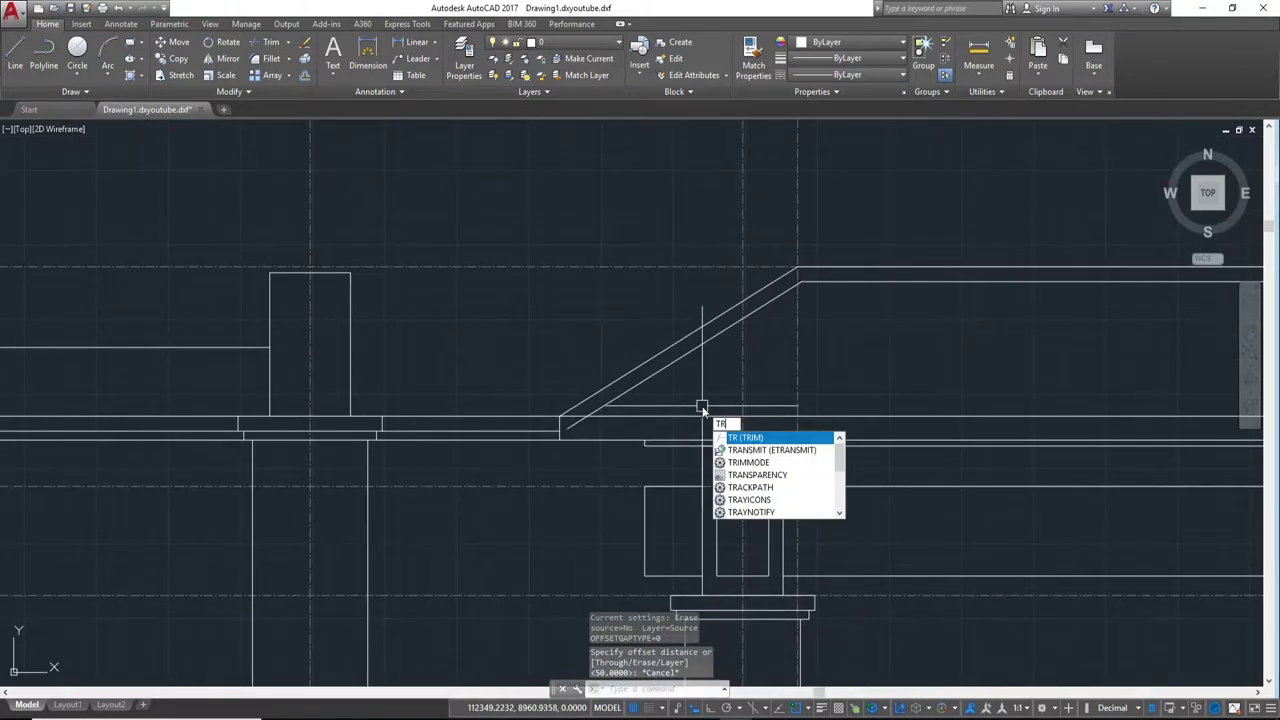
key("Return")
key("Return")
scroll(620, 438, "up", 2)
left_click(548, 415)
scroll(543, 417, "down", 2)
scroll(934, 423, "down", 2)
scroll(820, 433, "up", 2)
scroll(820, 433, "up", 4)
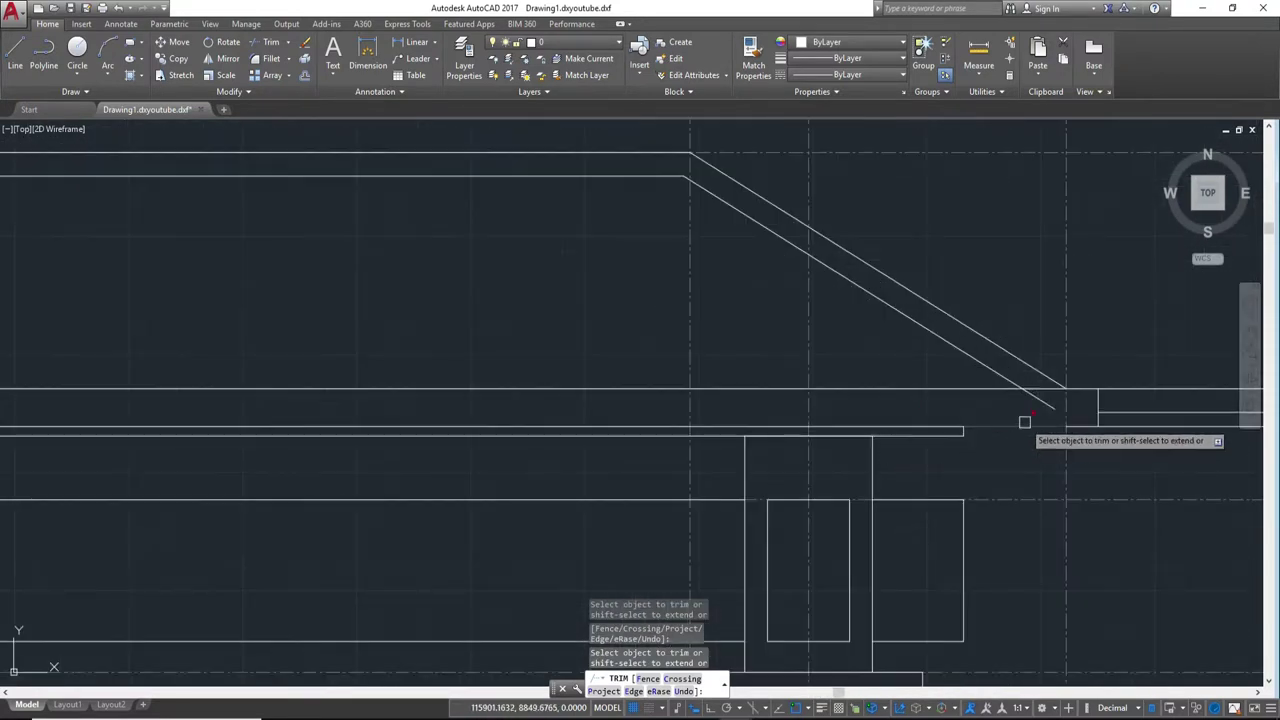
scroll(810, 405, "down", 2)
middle_click_drag(810, 405, 940, 405)
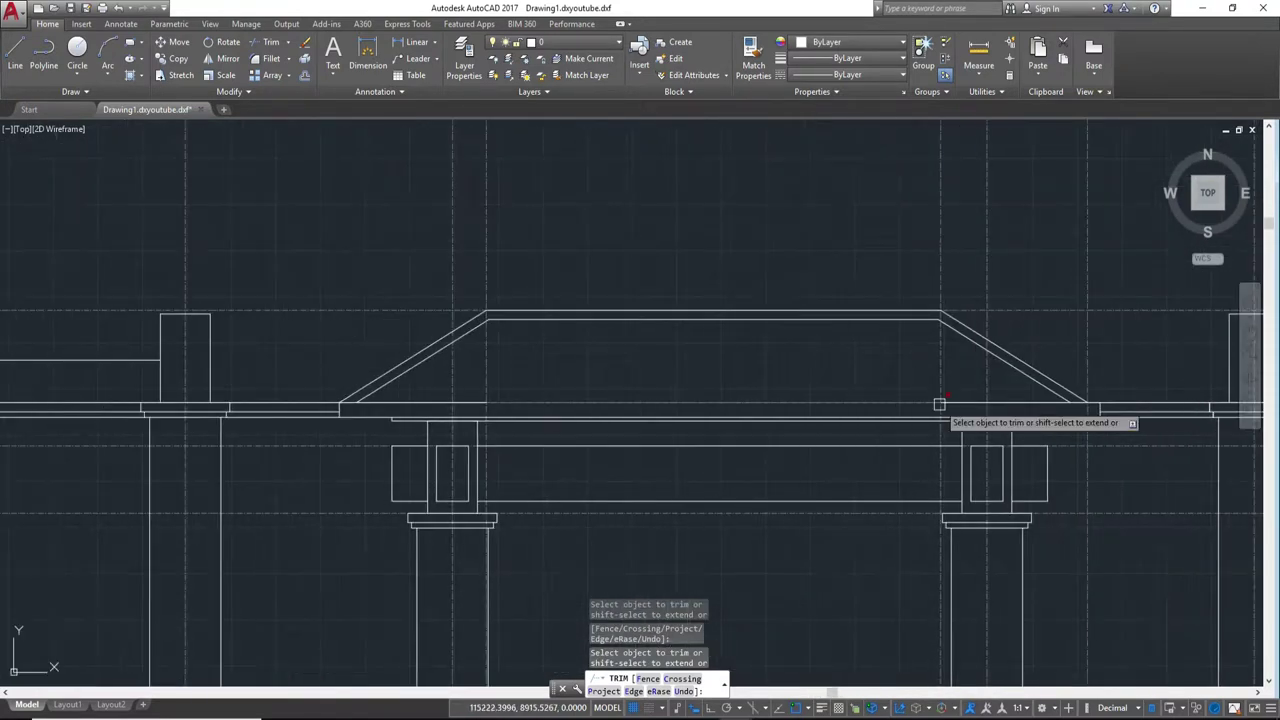
key("Escape")
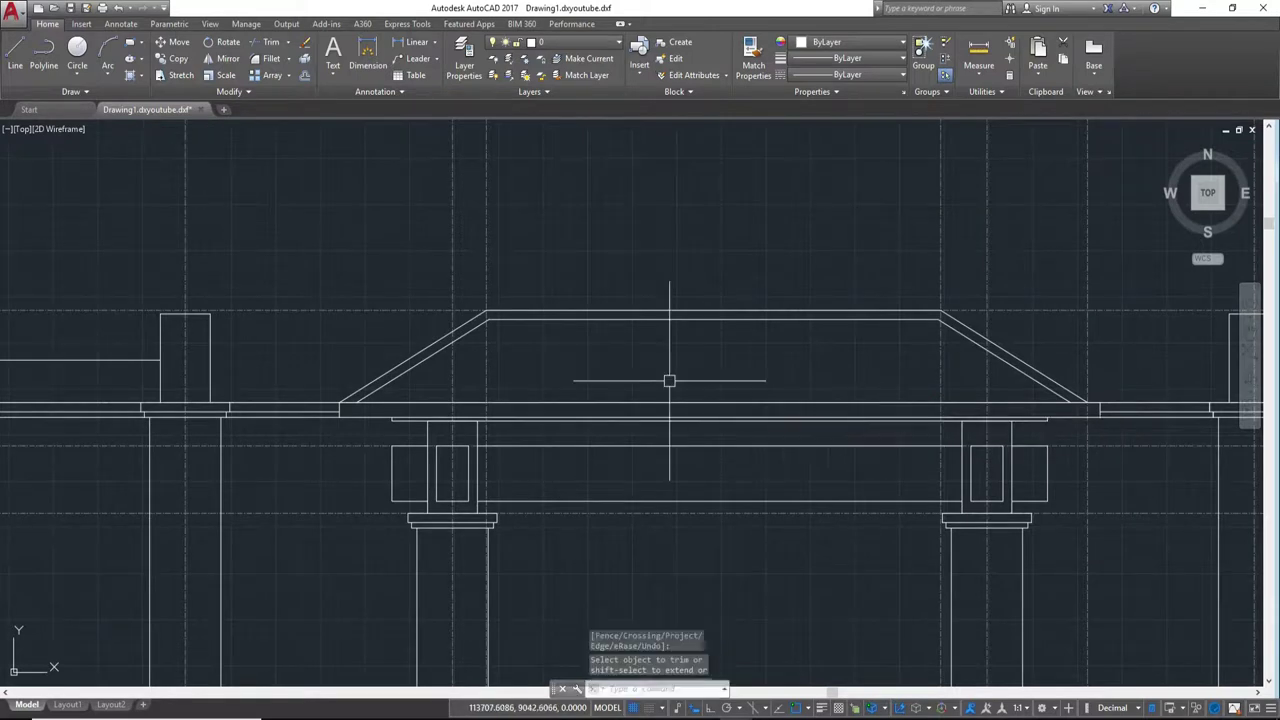
scroll(669, 380, "up", 5)
type("O")
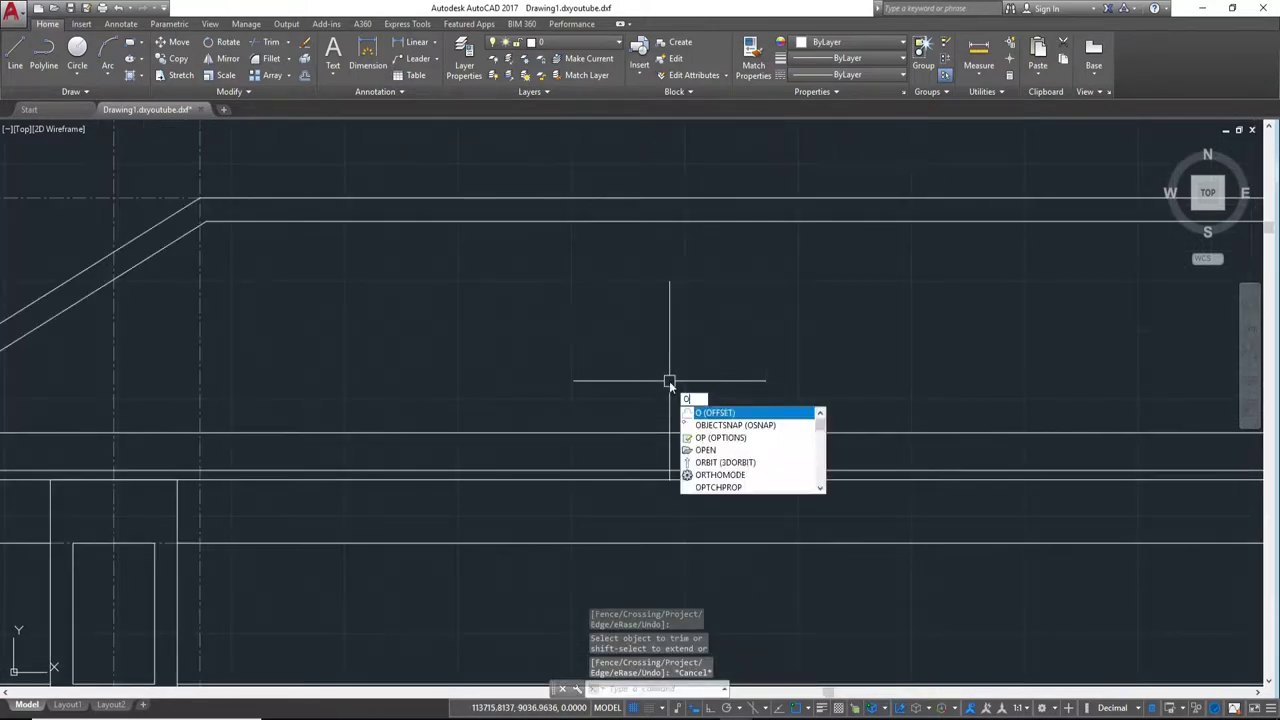
Step: Offset the base line under the roof 50 units upward across the full pediment width
key("Return")
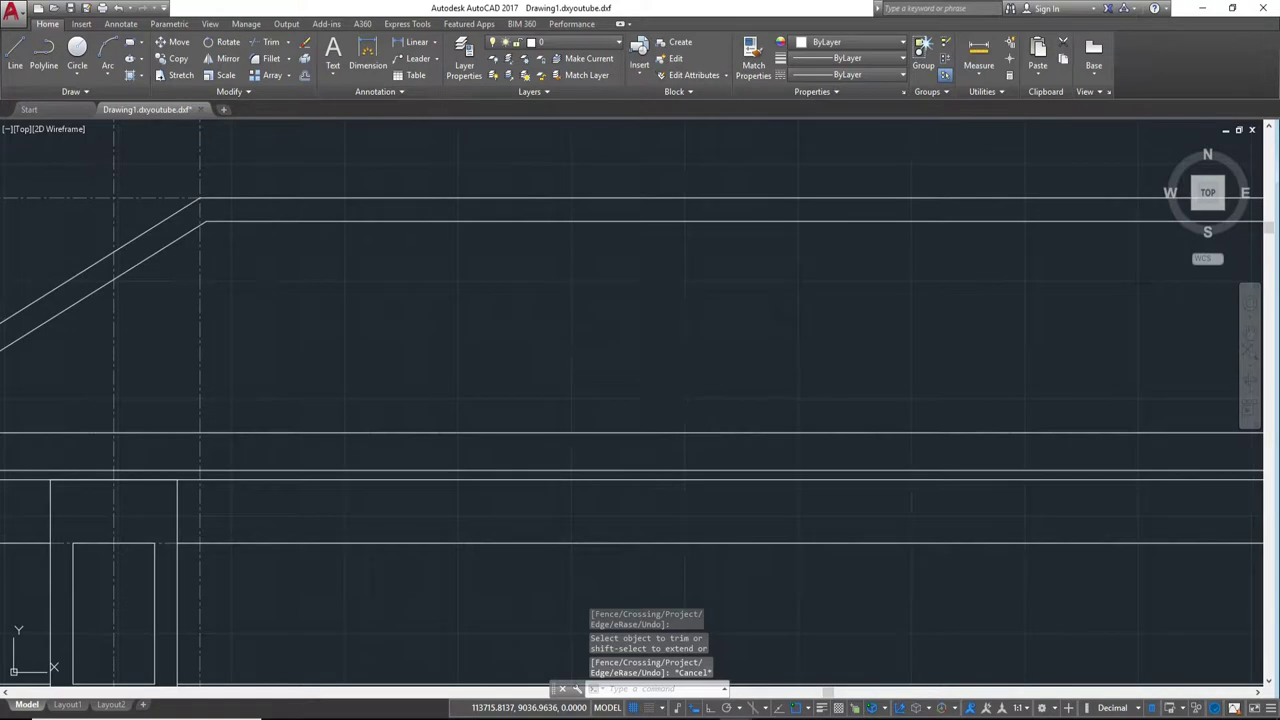
key("Return")
scroll(667, 414, "down", 4)
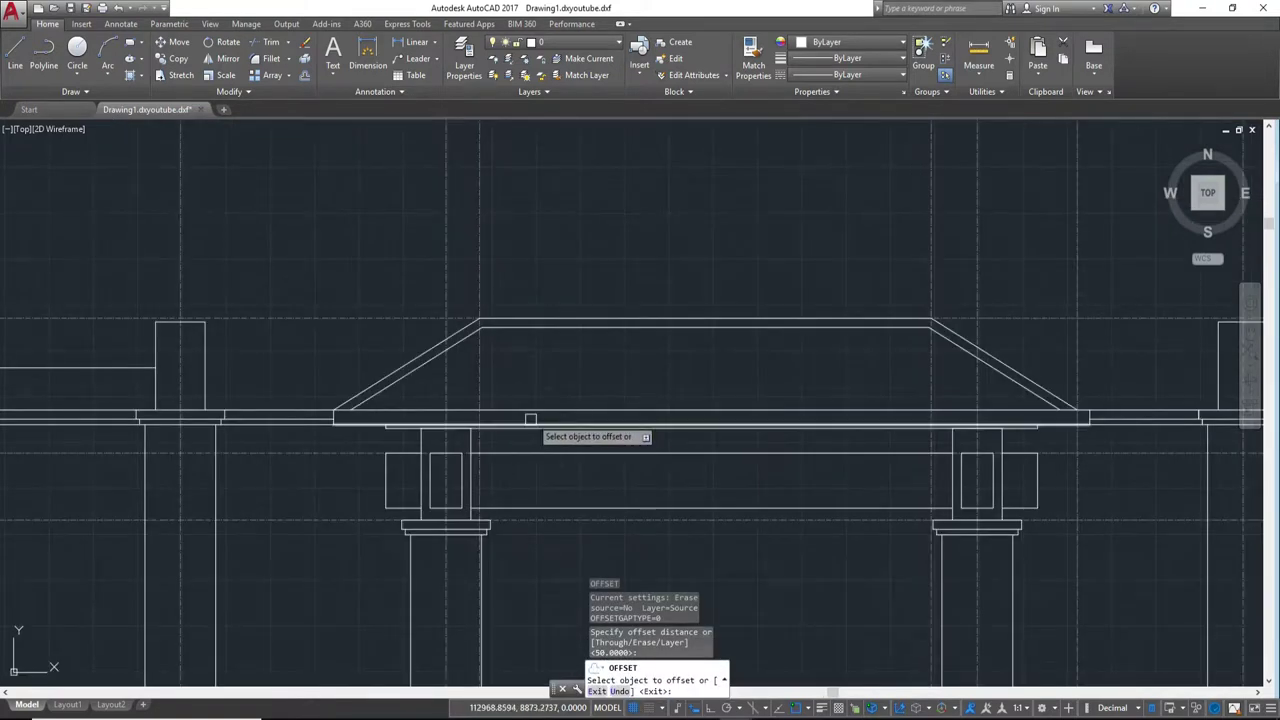
left_click(555, 405)
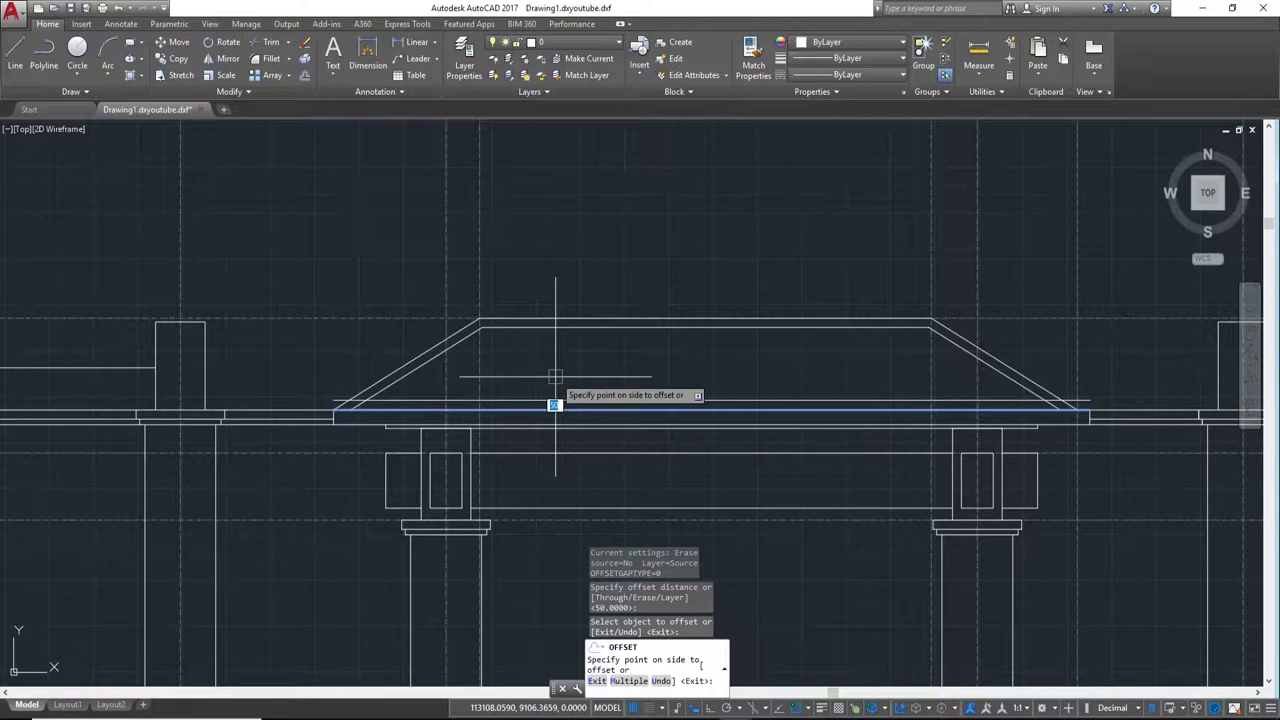
scroll(557, 375, "up", 2)
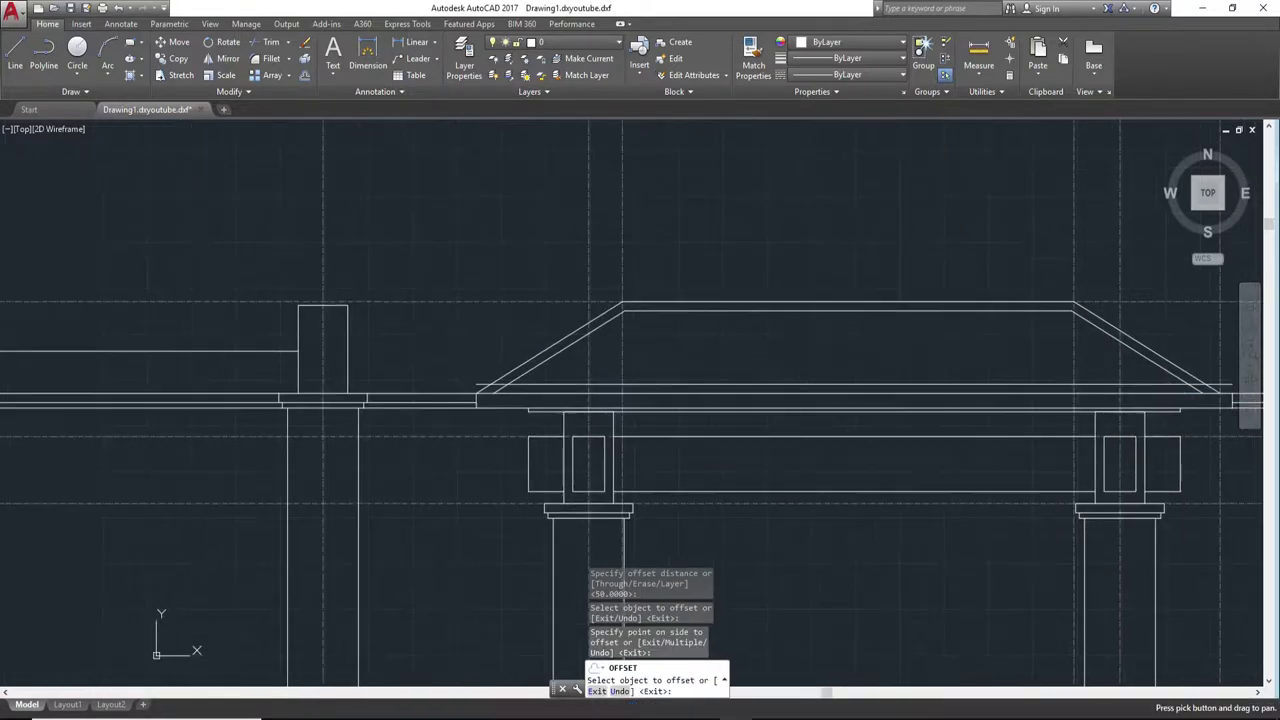
scroll(686, 366, "up", 1)
key("Escape")
middle_click_drag(684, 366, 795, 374)
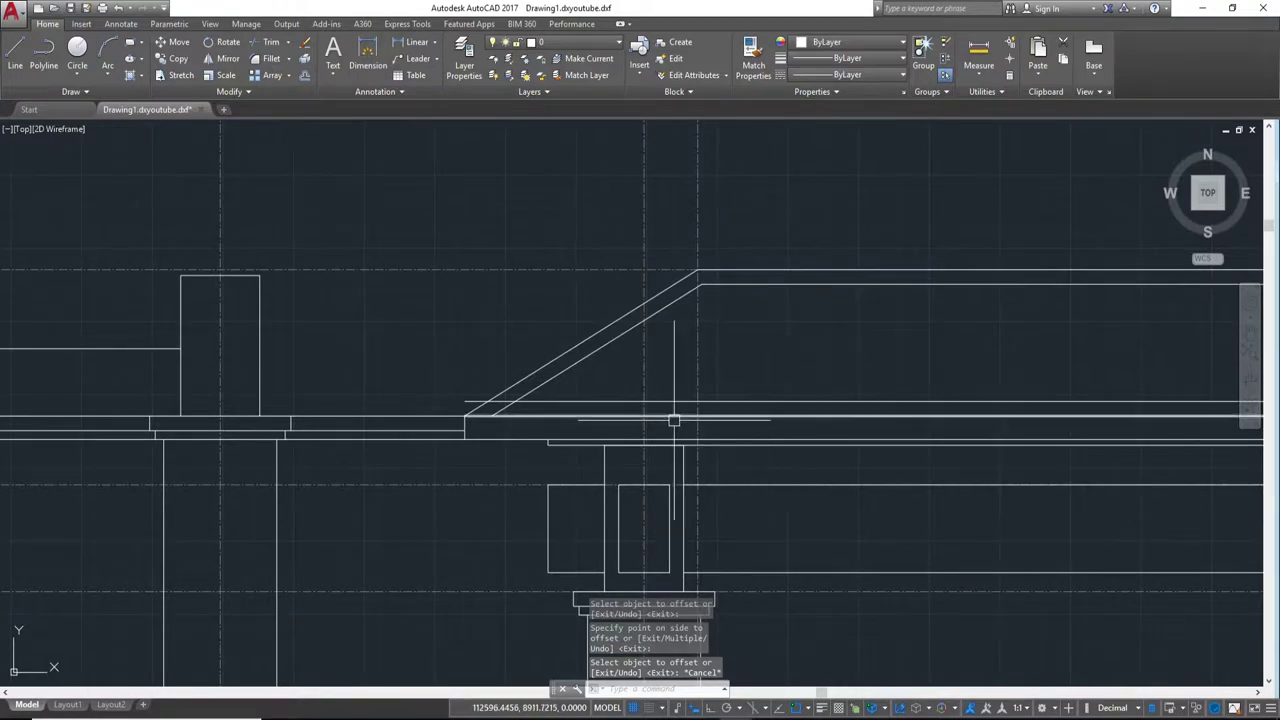
Step: Trim the roof line ends that overhang past the right slope, using all objects as edges
type("tr")
key("Return")
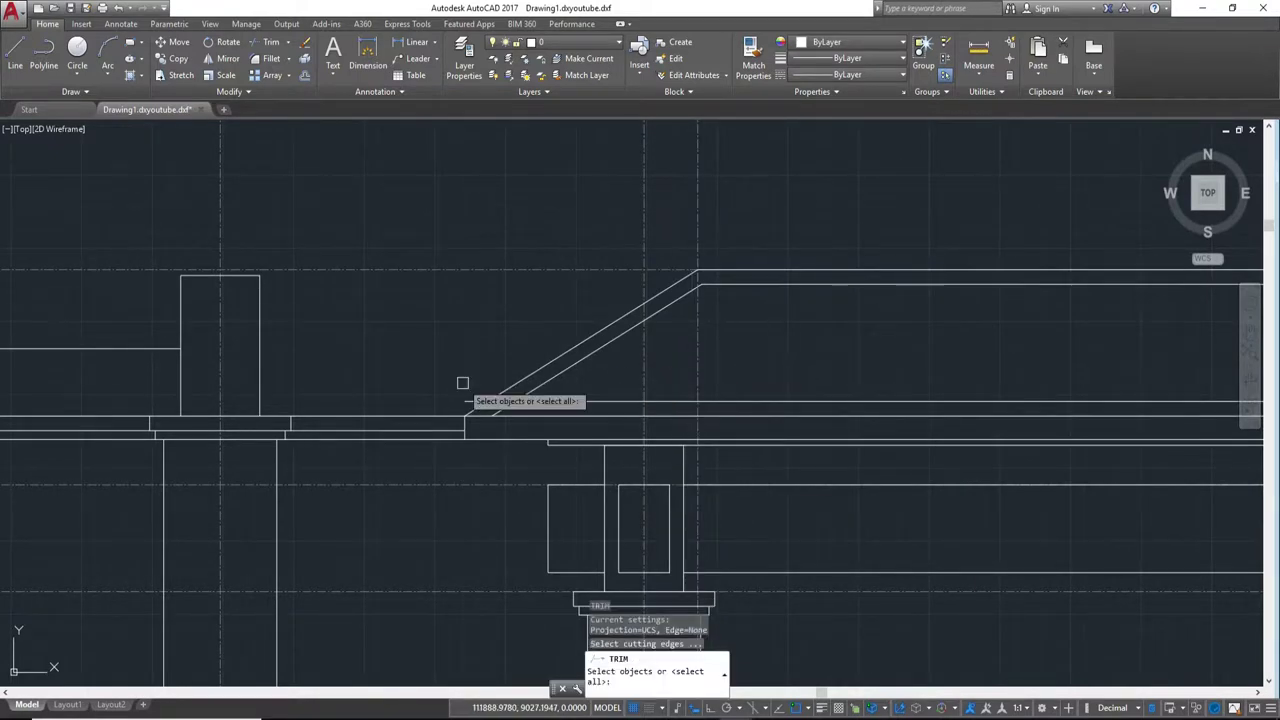
scroll(470, 380, "up", 2)
key("Return")
scroll(680, 409, "down", 4)
scroll(628, 420, "down", 1)
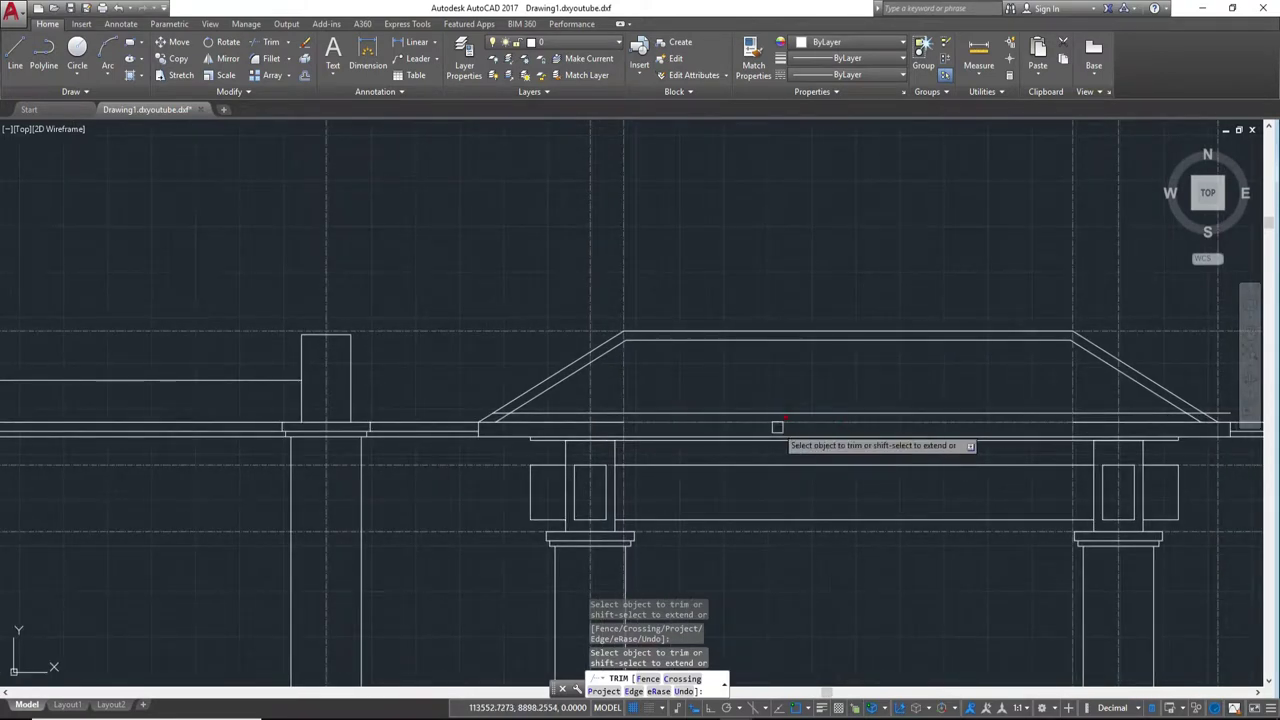
middle_click_drag(905, 441, 703, 443)
scroll(917, 437, "up", 2)
scroll(934, 385, "up", 2)
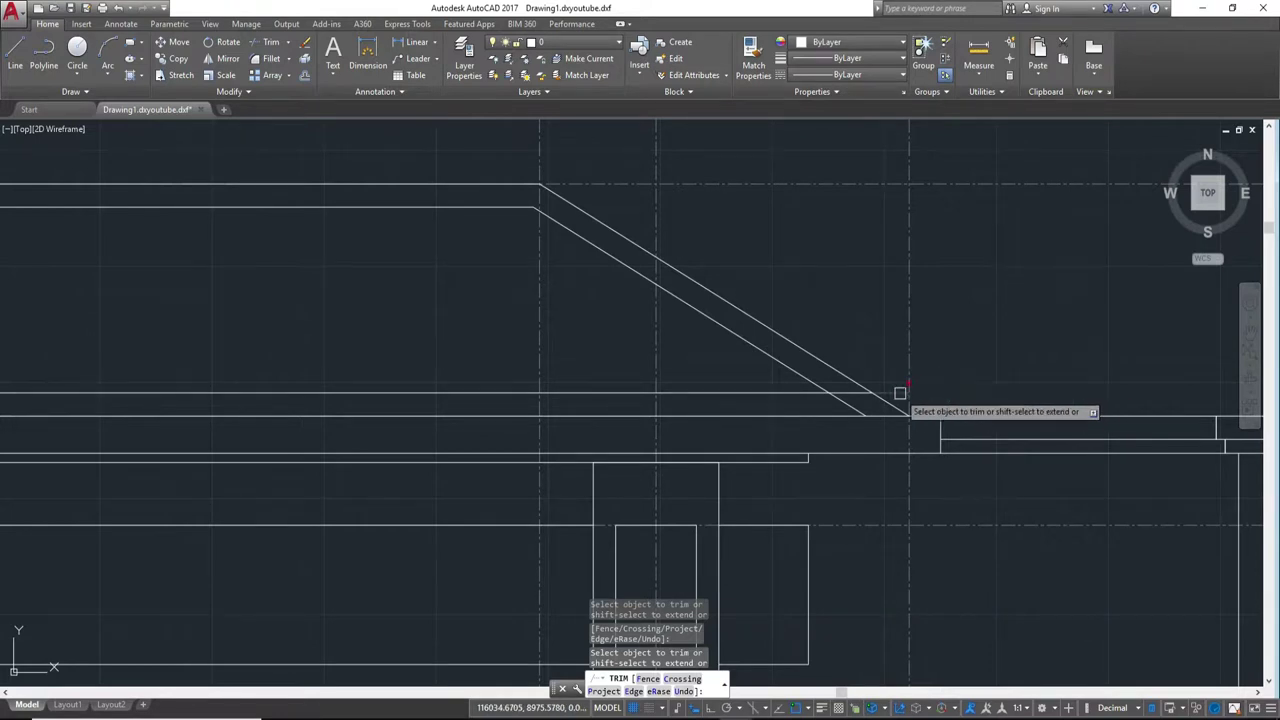
left_click(900, 392)
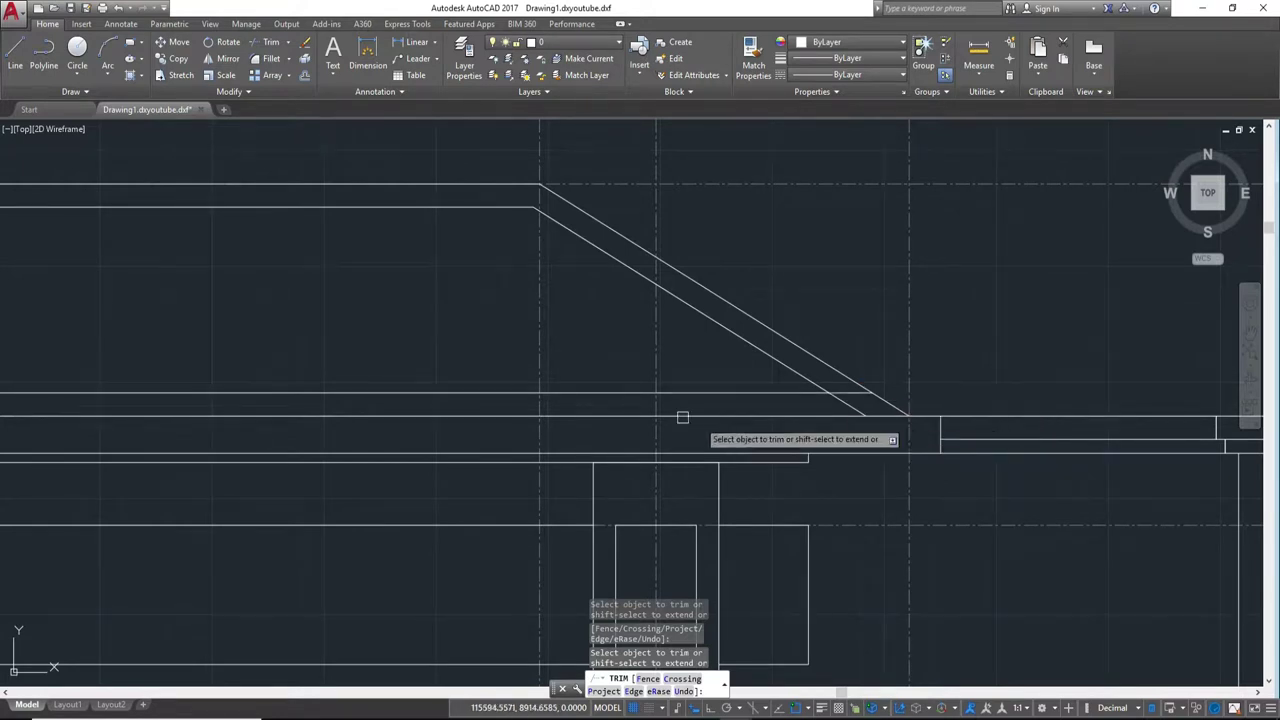
middle_click_drag(580, 357, 657, 359)
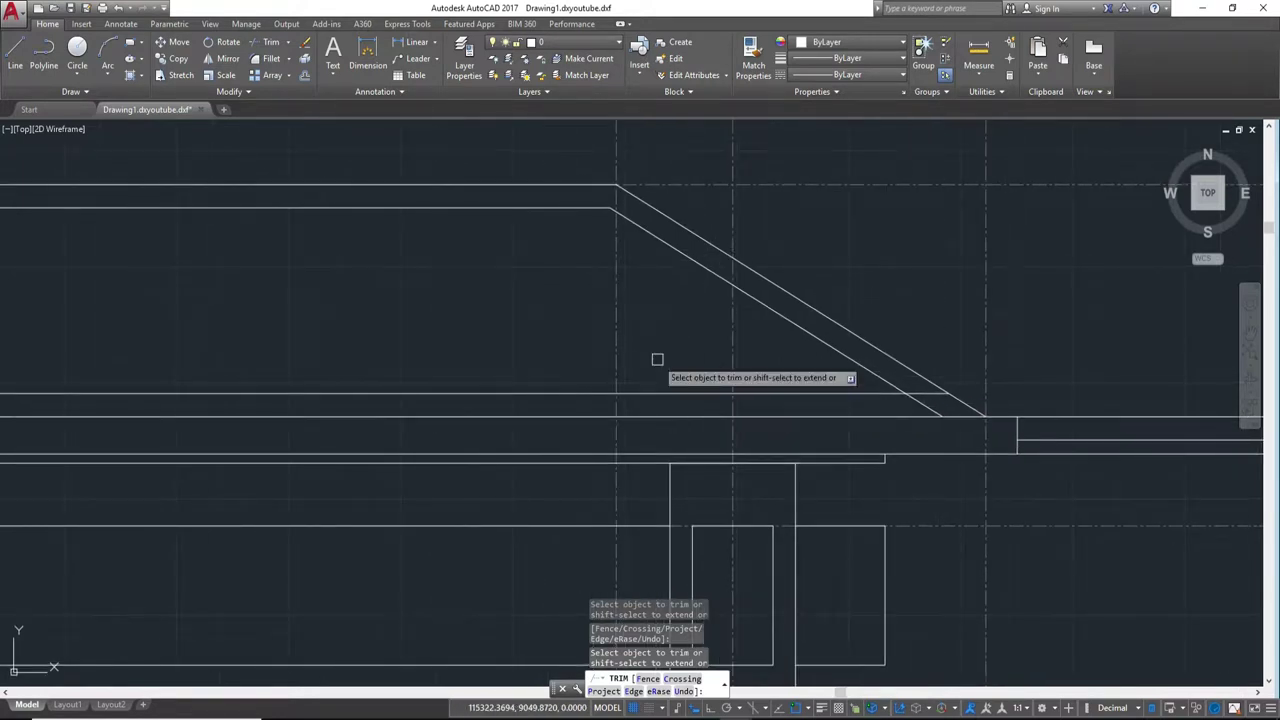
scroll(657, 359, "down", 5)
middle_click_drag(715, 451, 743, 449)
key("Escape")
Step: Erase the extra horizontal line crossing under the left roof slope
scroll(743, 449, "up", 5)
middle_click_drag(514, 398, 772, 375)
scroll(770, 395, "up", 2)
left_click(763, 408)
key("Return")
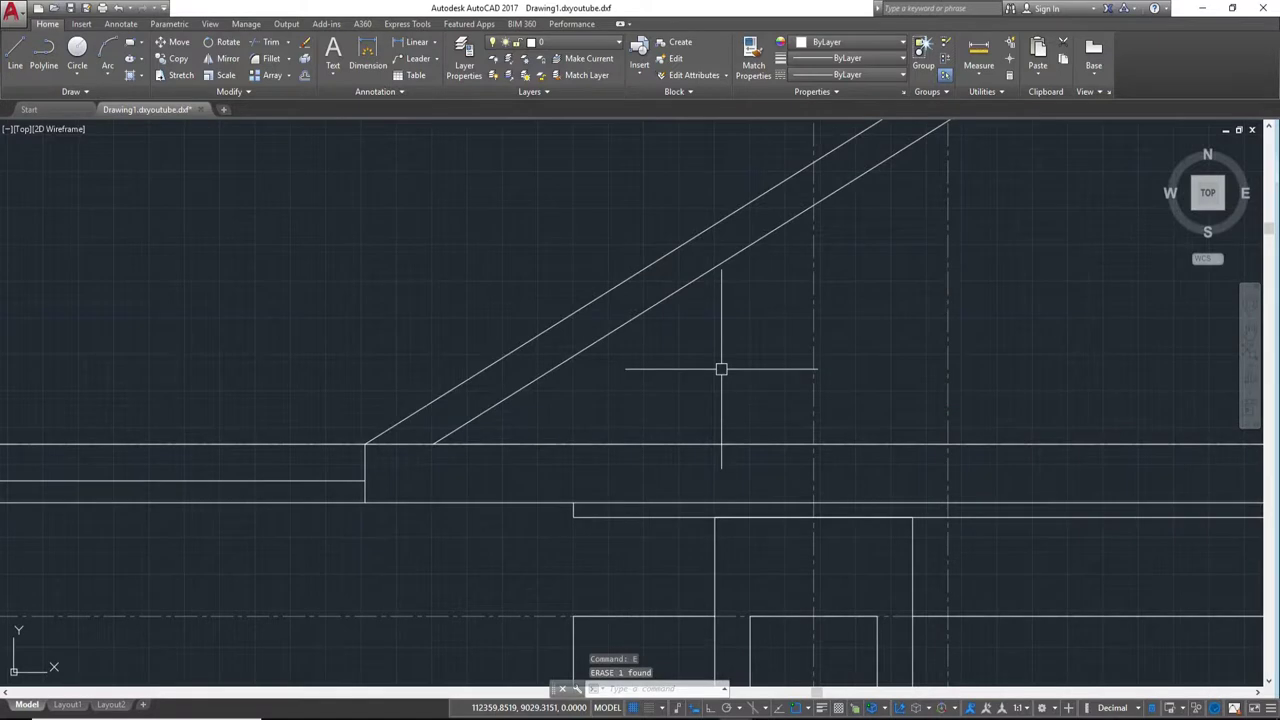
scroll(730, 368, "down", 5)
middle_click_drag(746, 371, 860, 378)
middle_click_drag(1250, 381, 831, 397)
middle_click_drag(1165, 408, 978, 408)
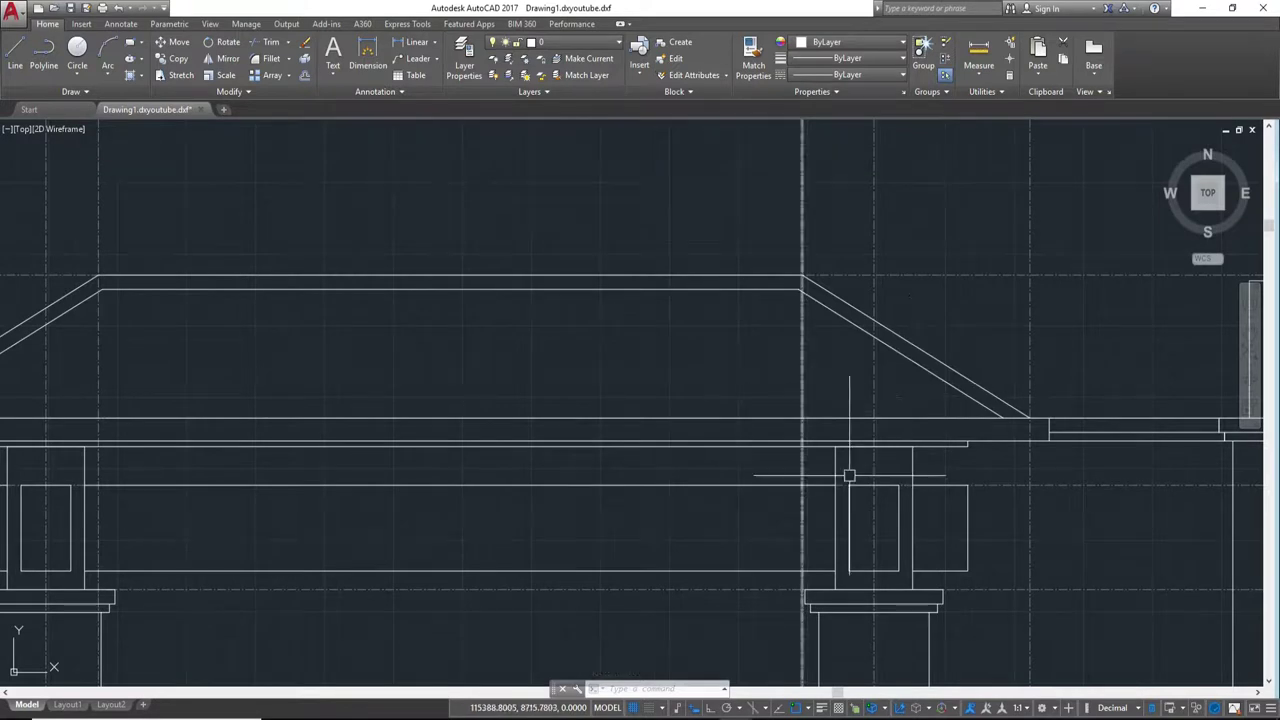
middle_click_drag(137, 426, 712, 420)
scroll(539, 394, "up", 2)
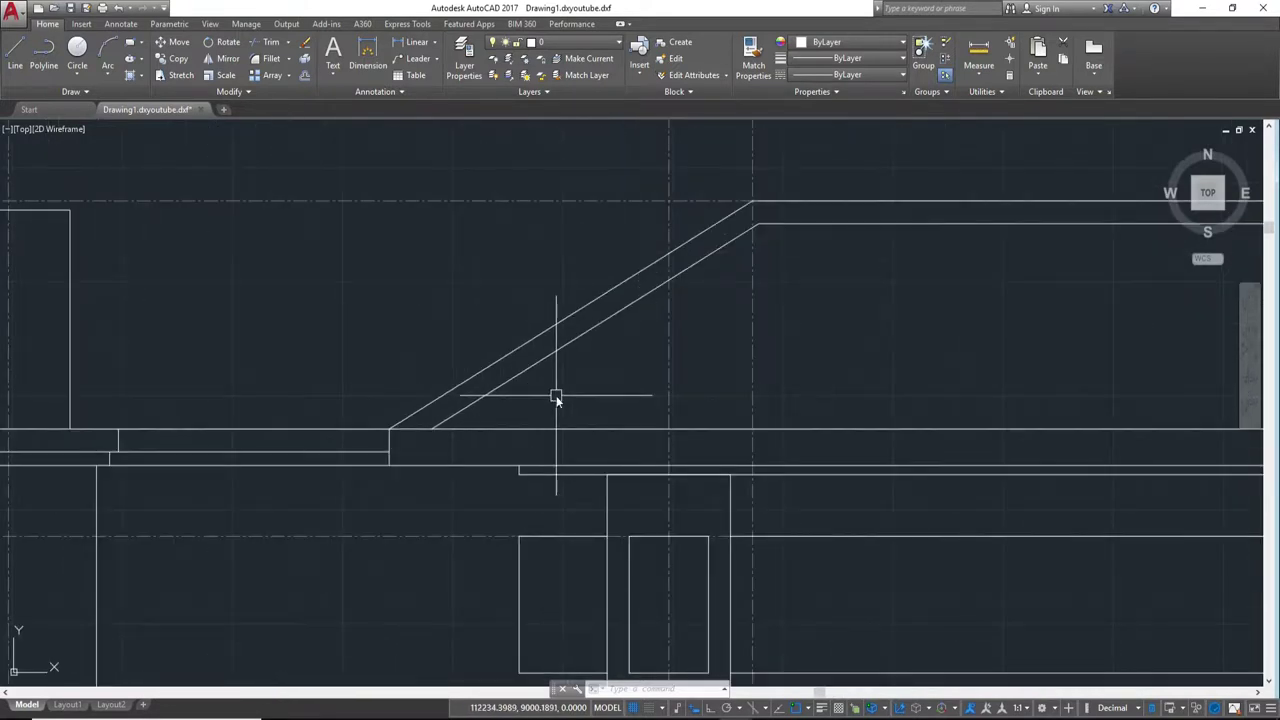
type("o")
Step: Start a 10-unit offset of the horizontal base line, then cancel it
key("Return")
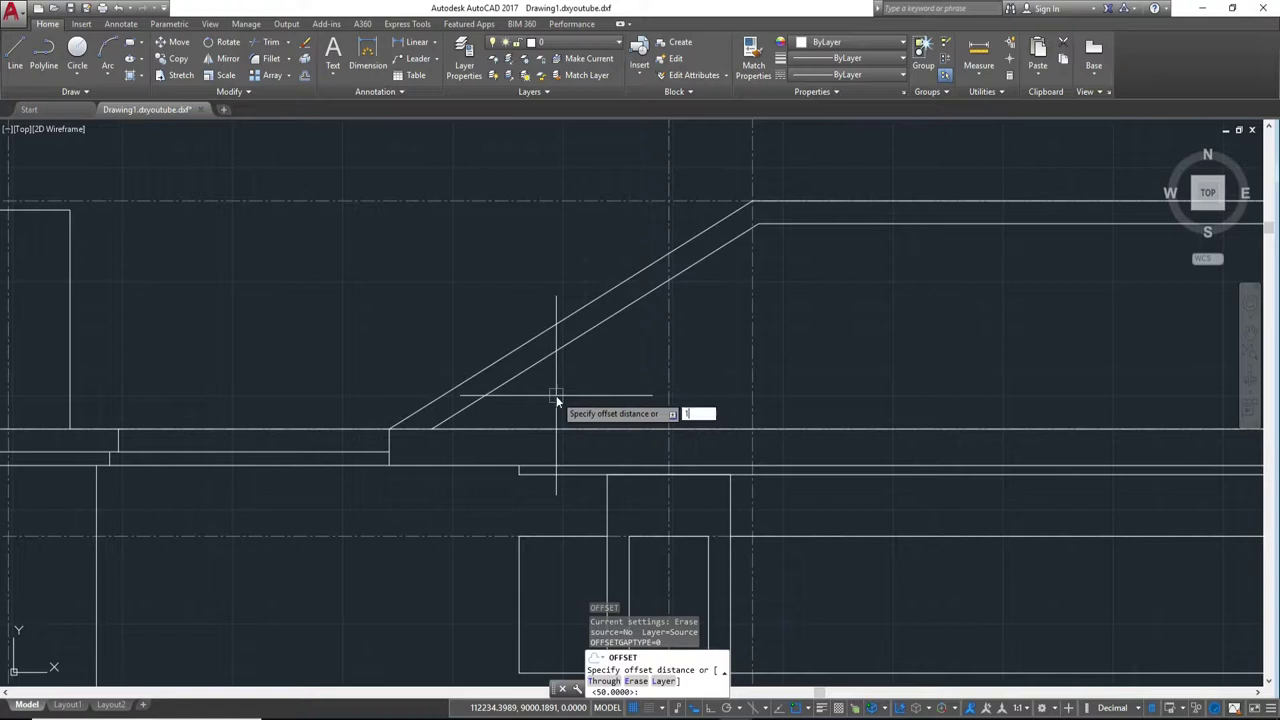
type("0")
key("Return")
left_click(567, 428)
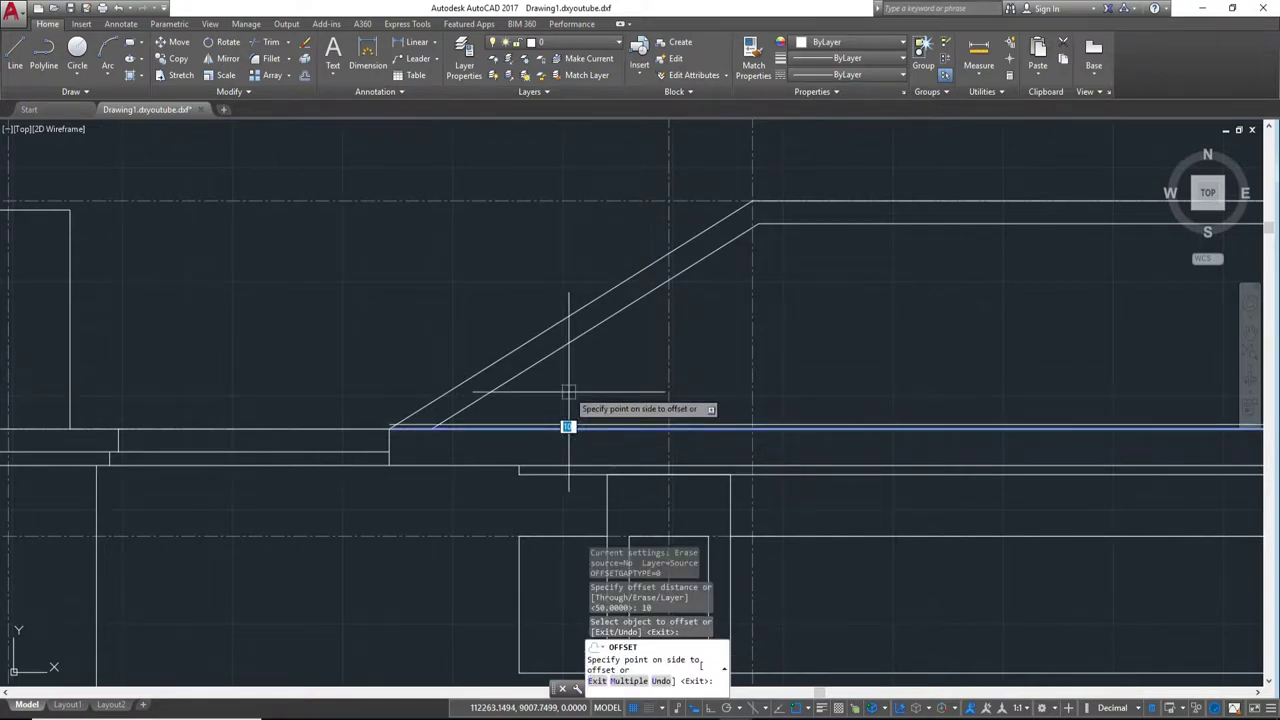
key("Escape")
middle_click_drag(566, 402, 658, 410)
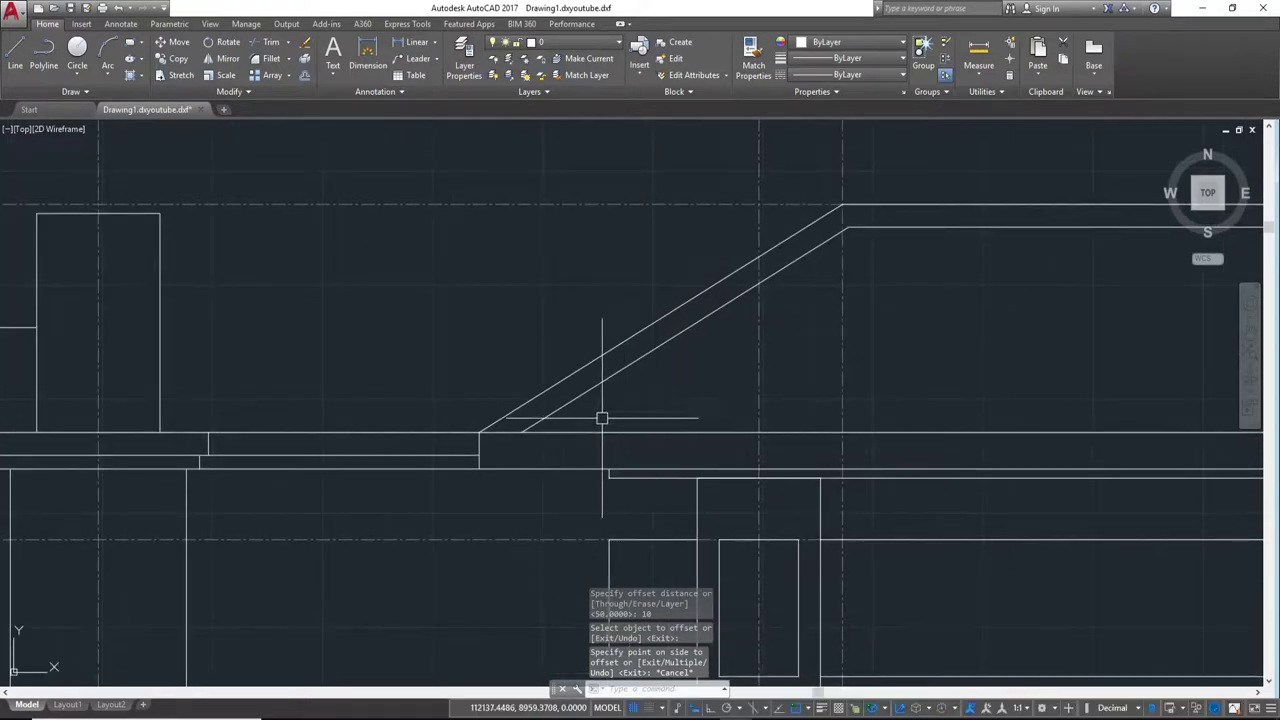
type("o")
Step: Offset the horizontal base line 25 units upward through the slope's lower end
key("Return")
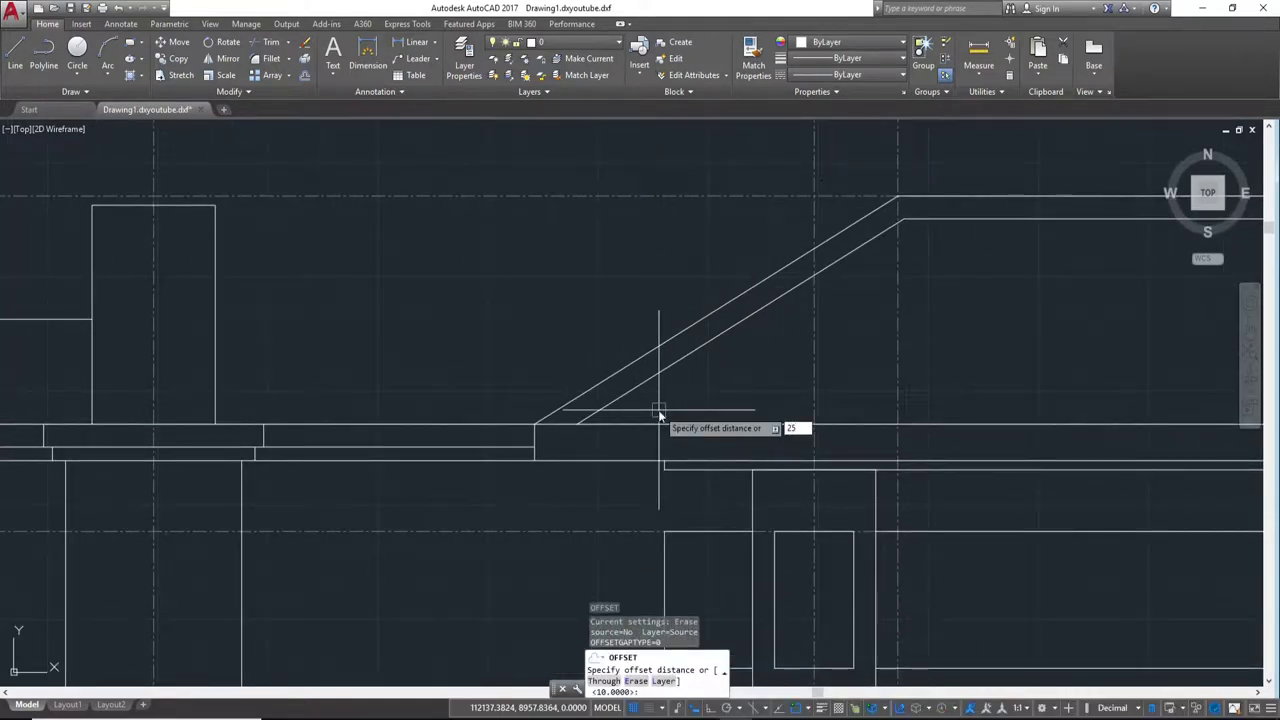
key("Return")
left_click(663, 395)
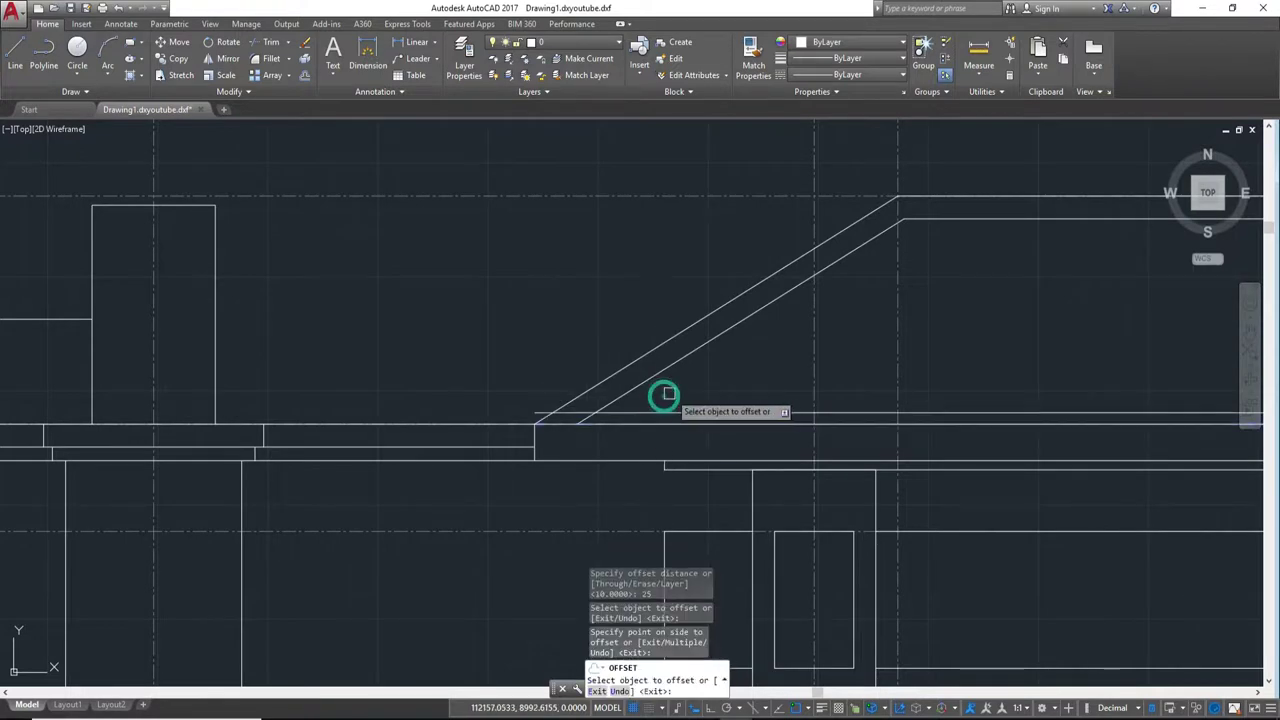
scroll(806, 380, "up", 1)
scroll(807, 381, "up", 1)
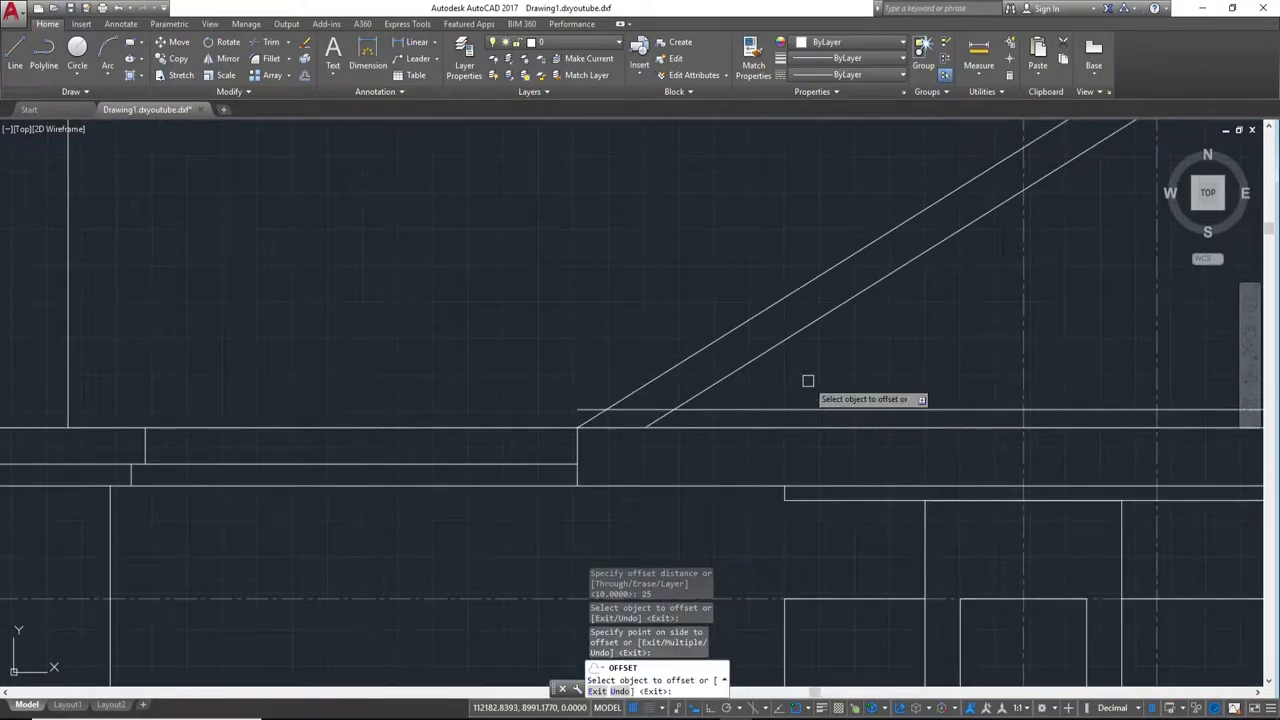
key("Escape")
middle_click_drag(829, 383, 672, 387)
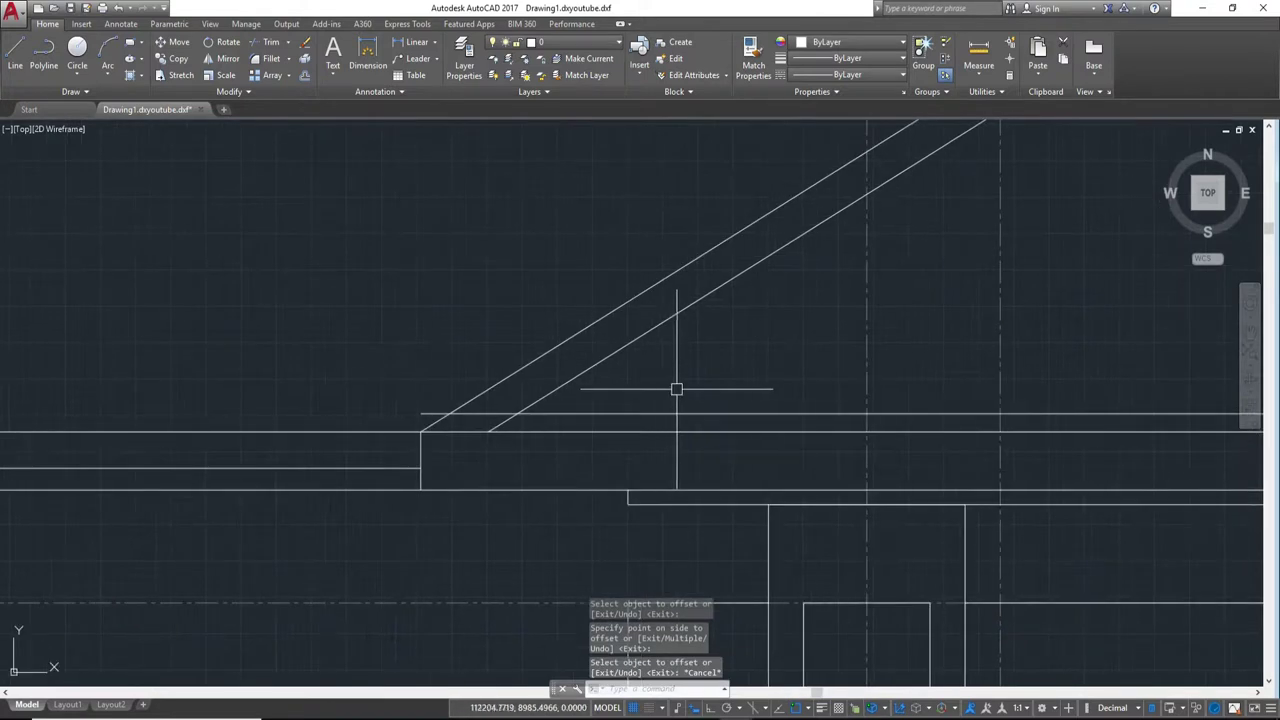
type("tr")
key("Return")
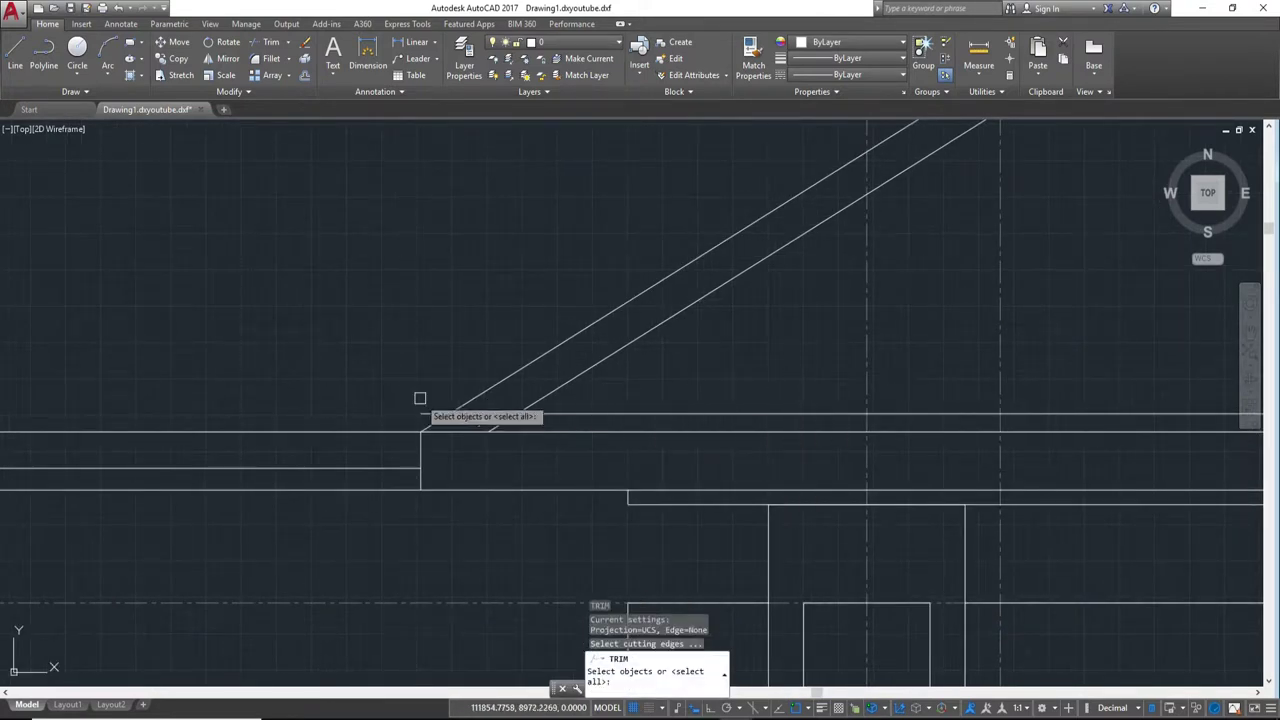
Step: With all lines as cutting edges, zoom around the roof to reach the 25-offset line's overhanging ends
key("Return")
scroll(425, 410, "down", 2)
scroll(626, 406, "down", 1)
scroll(1134, 394, "up", 2)
scroll(776, 393, "up", 1)
scroll(776, 393, "up", 1)
scroll(740, 391, "down", 1)
scroll(630, 365, "down", 1)
scroll(630, 365, "down", 1)
scroll(600, 350, "down", 1)
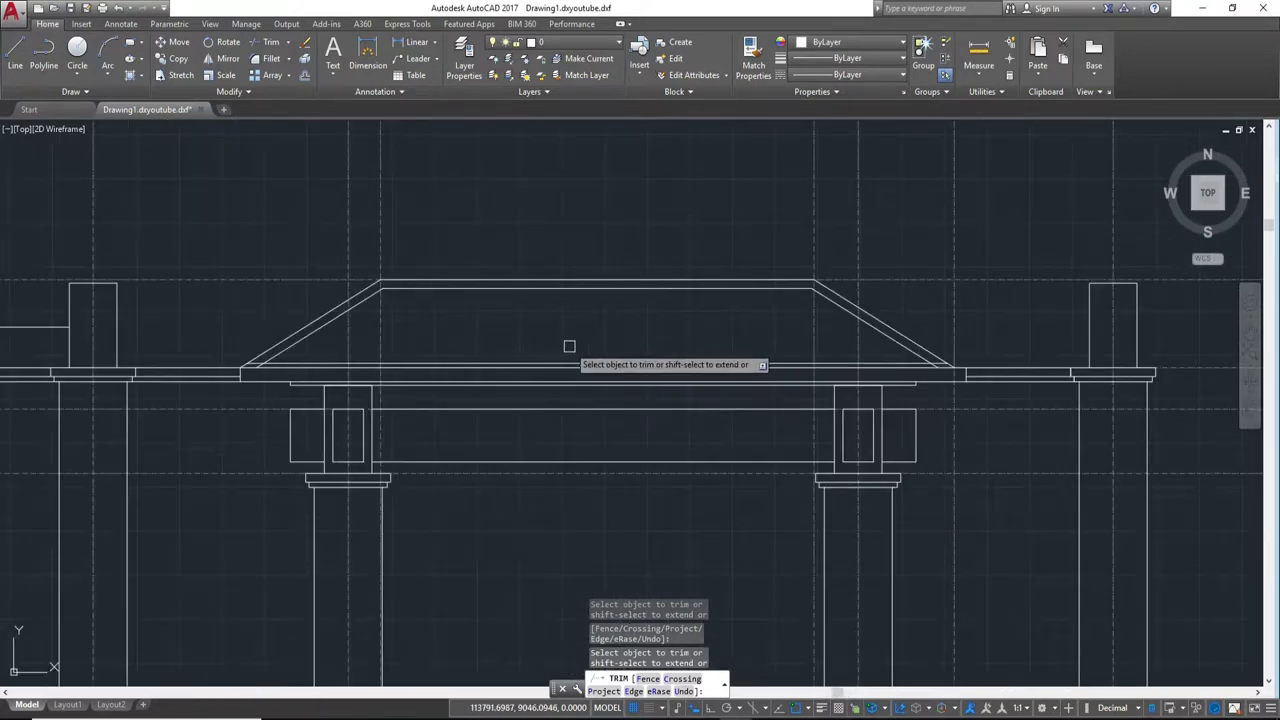
scroll(863, 557, "up", 2)
scroll(810, 495, "down", 1)
scroll(810, 495, "up", 3)
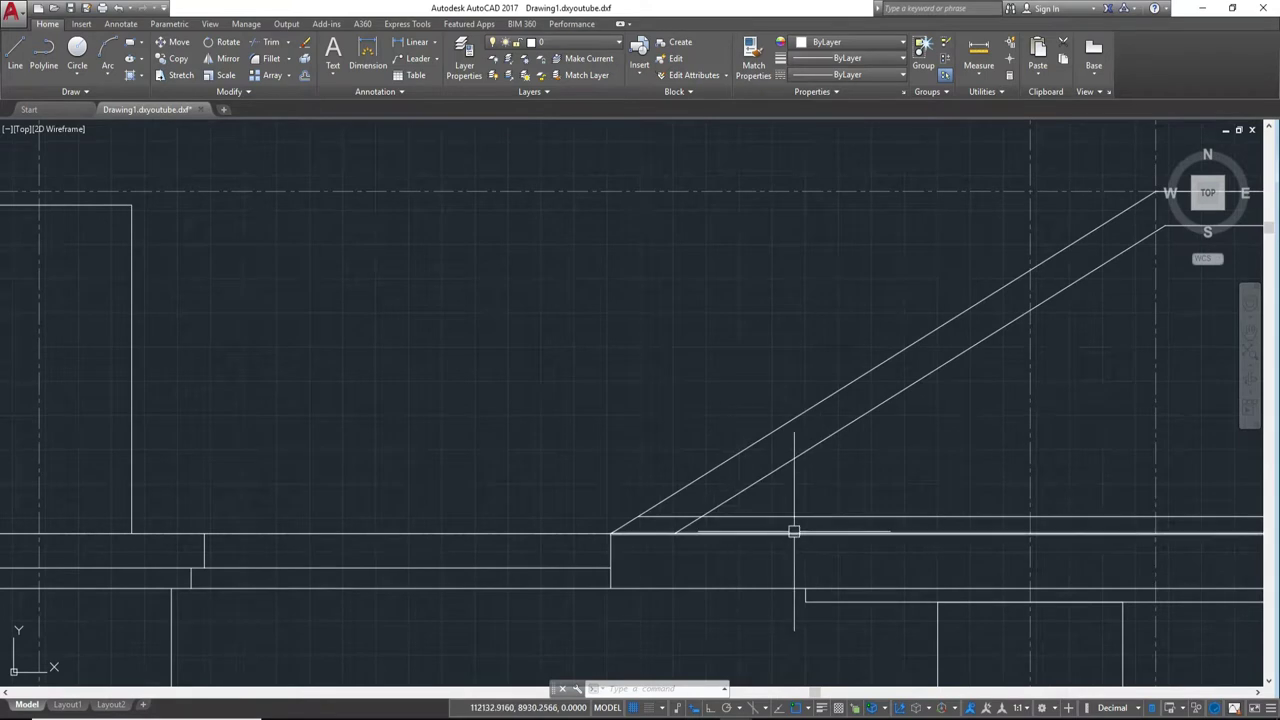
mouse_move(794, 532)
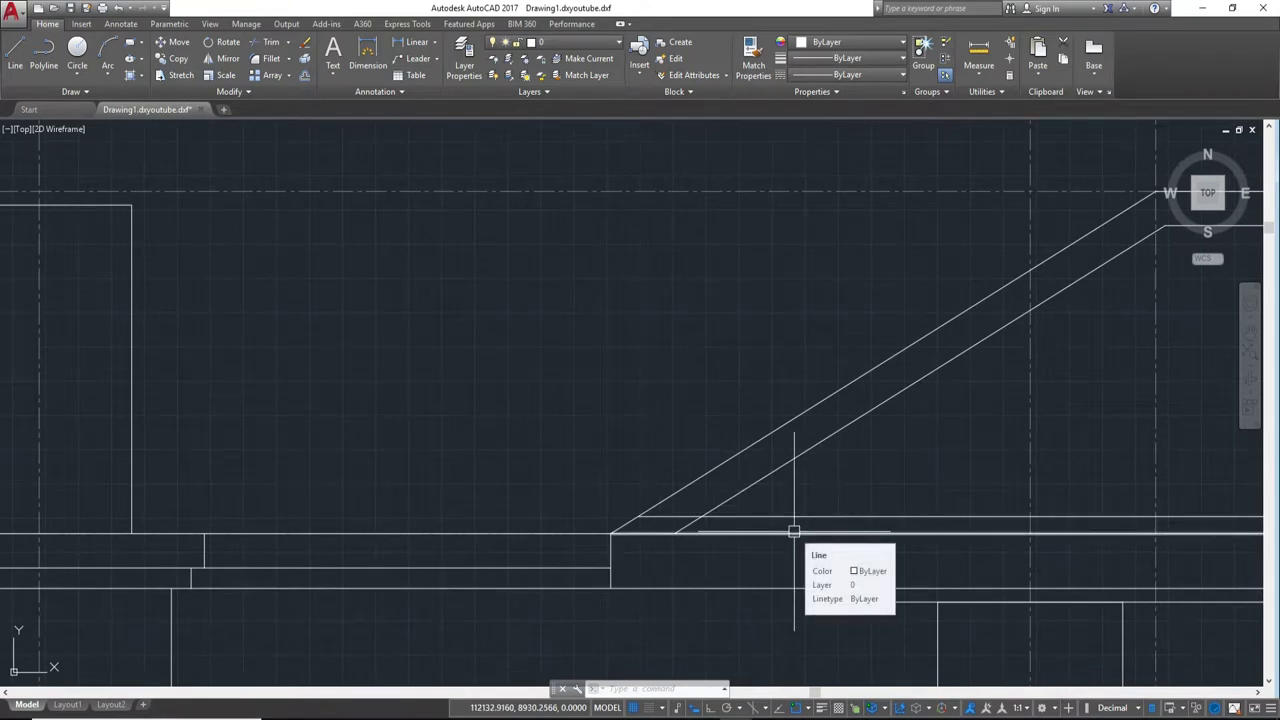
scroll(670, 550, "up", 2)
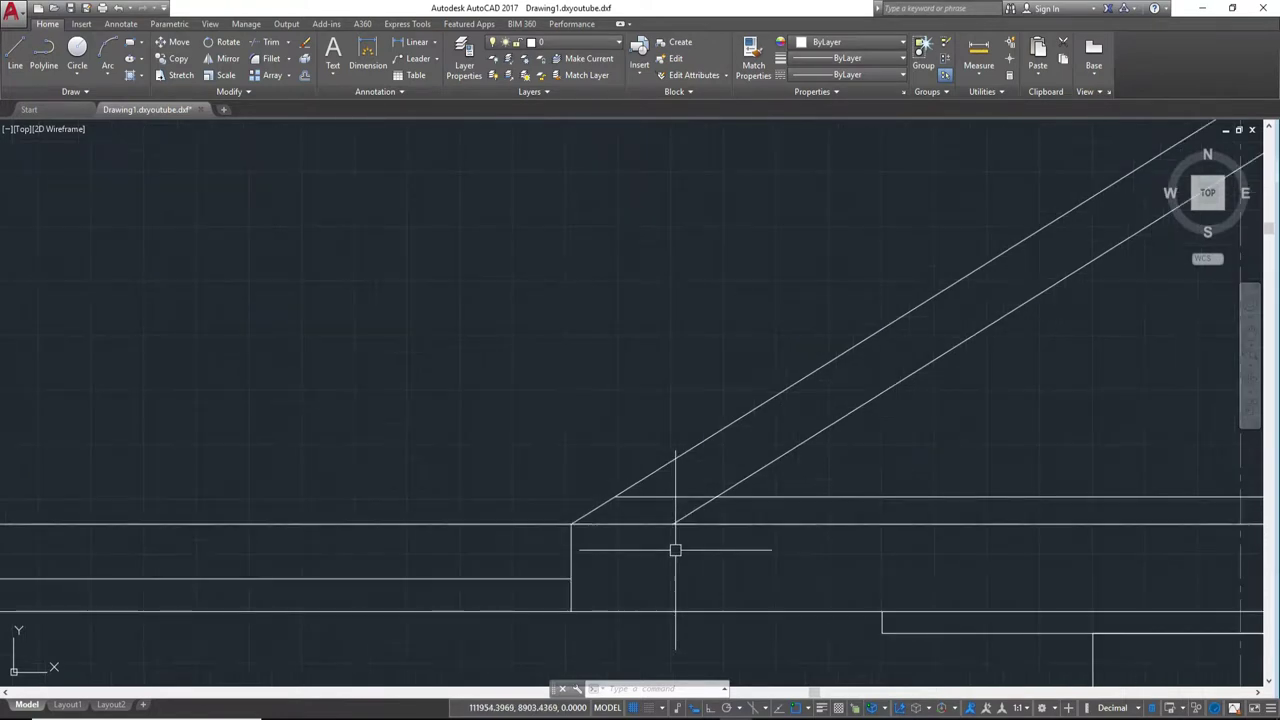
Step: Draw a 50-unit line from the slope's lower corner, then erase it because it came out slanted
key("Return")
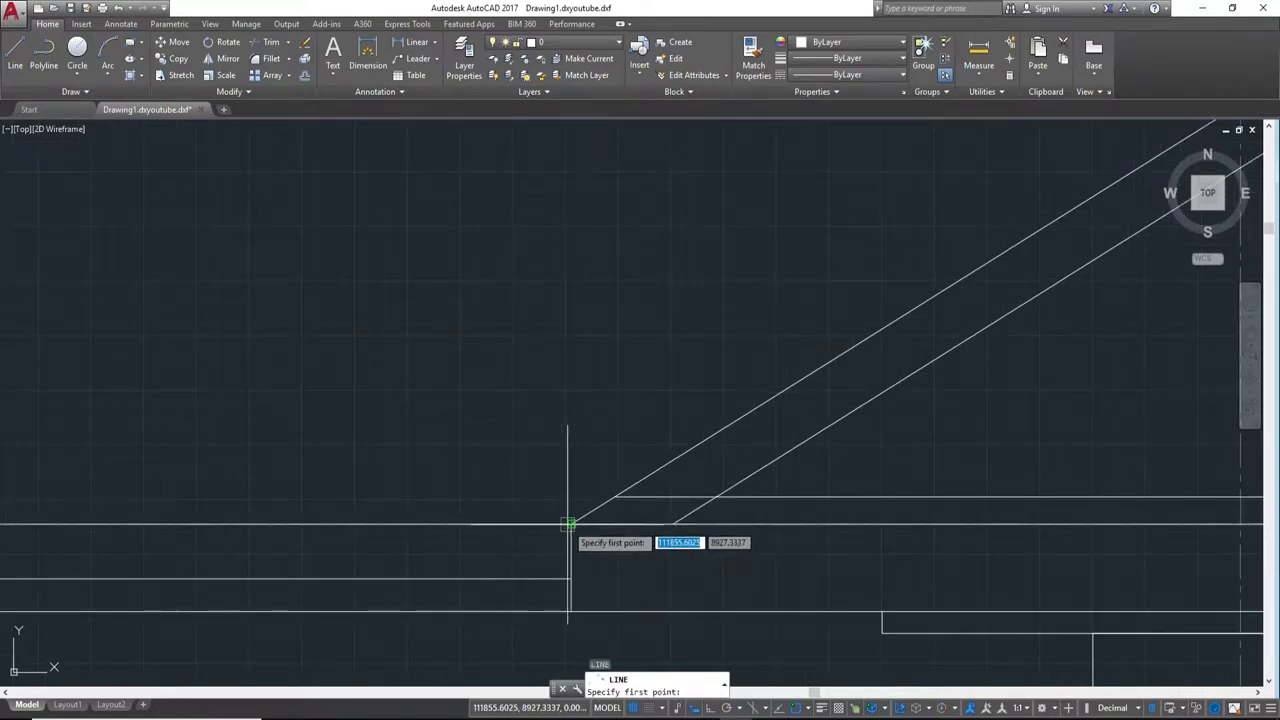
left_click(571, 523)
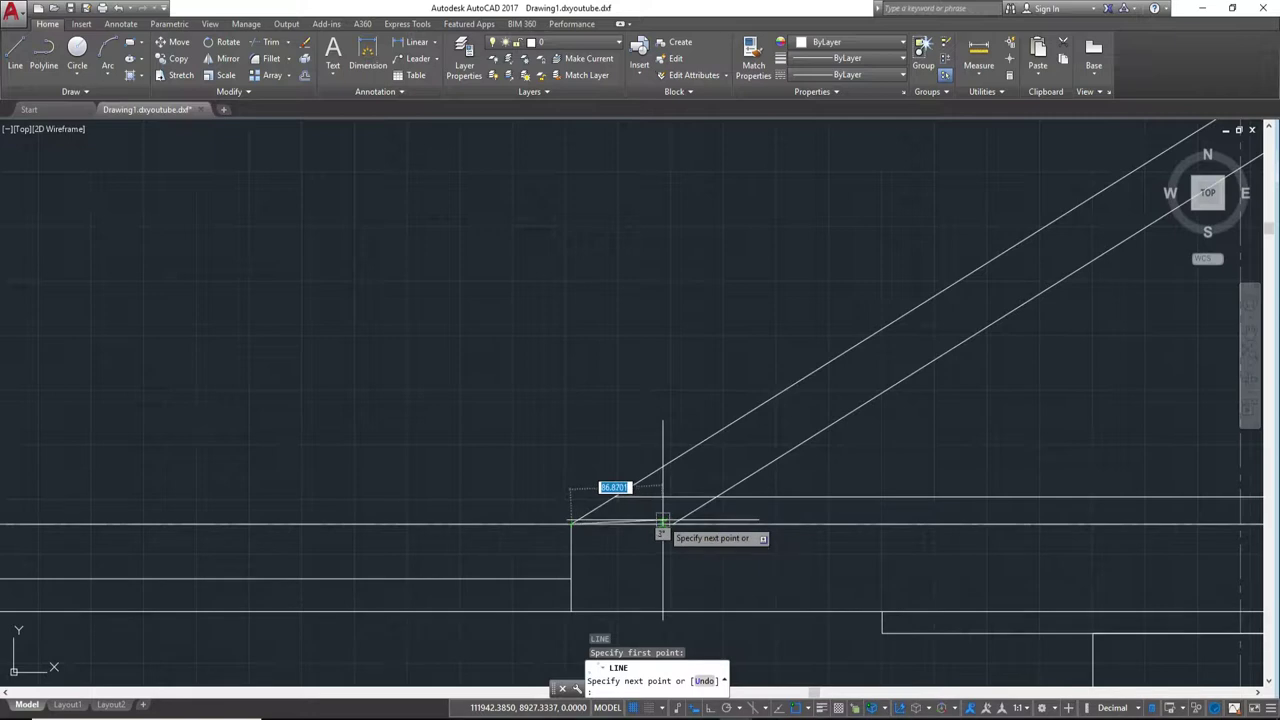
key("Return")
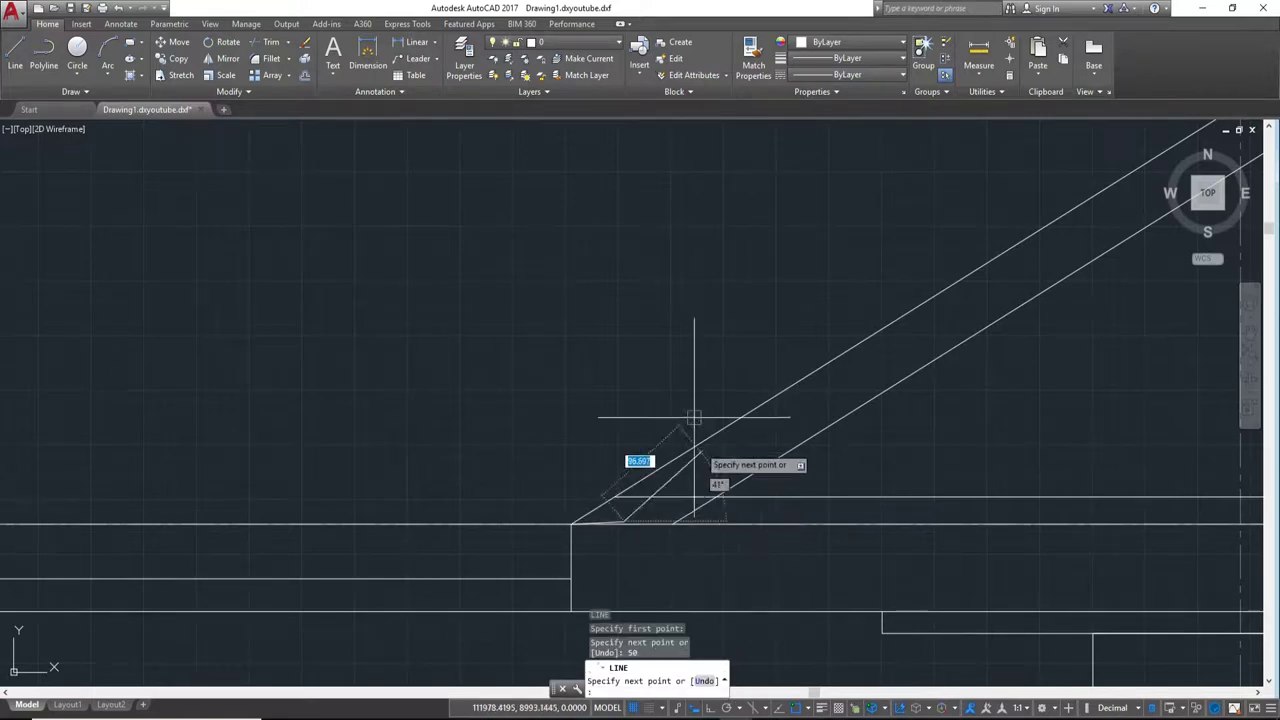
scroll(640, 508, "up", 5)
key("Escape")
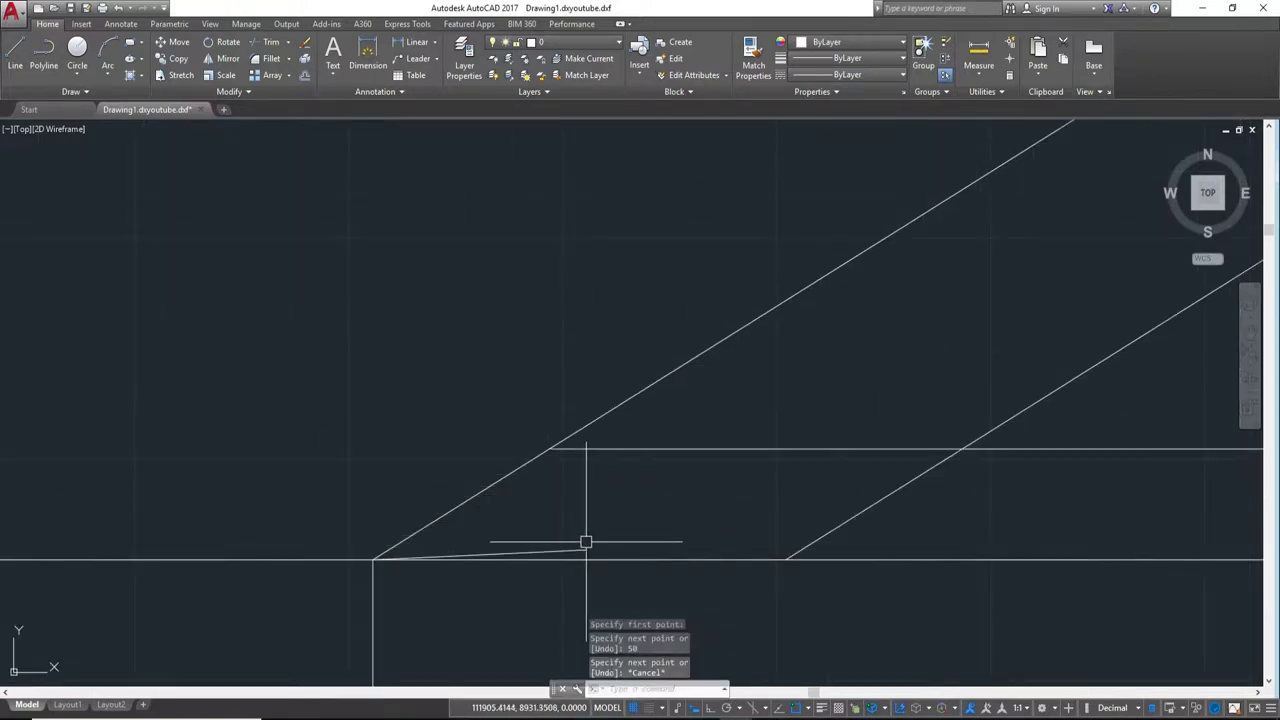
left_click(585, 548)
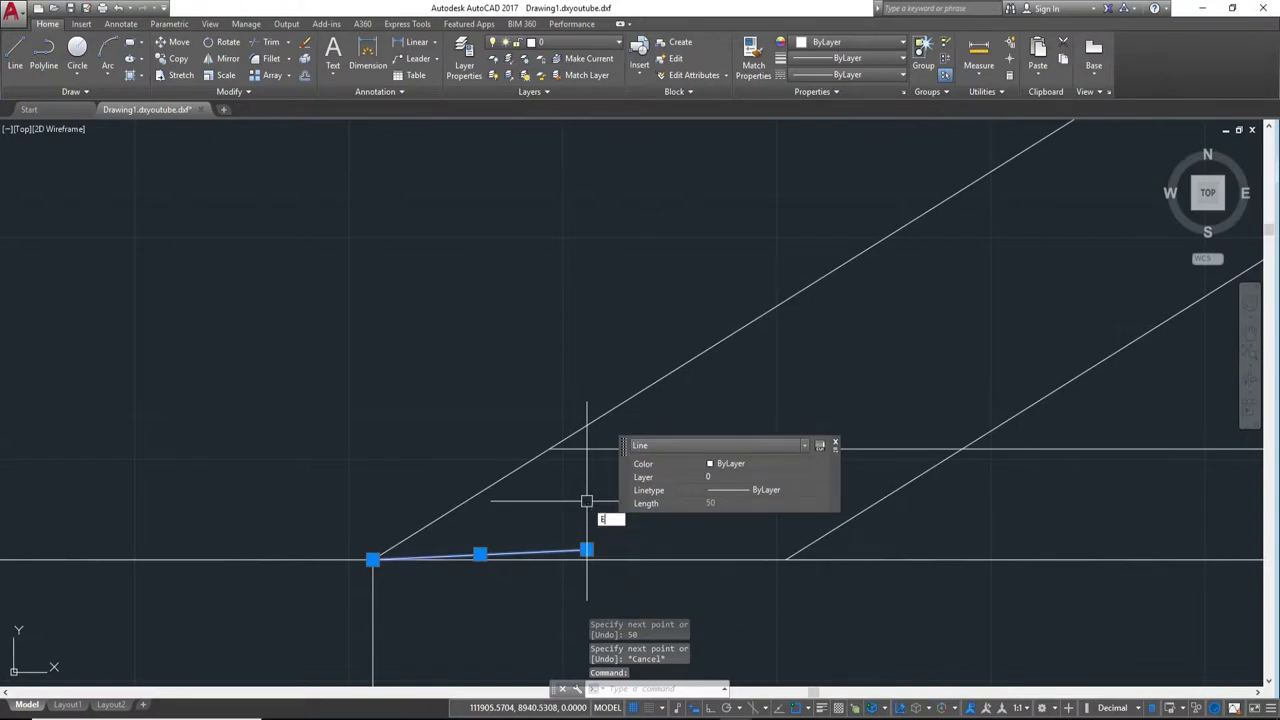
key("Return")
Step: Turn on Ortho and redraw a horizontal 50-unit line from the slope's lower corner
key("F8")
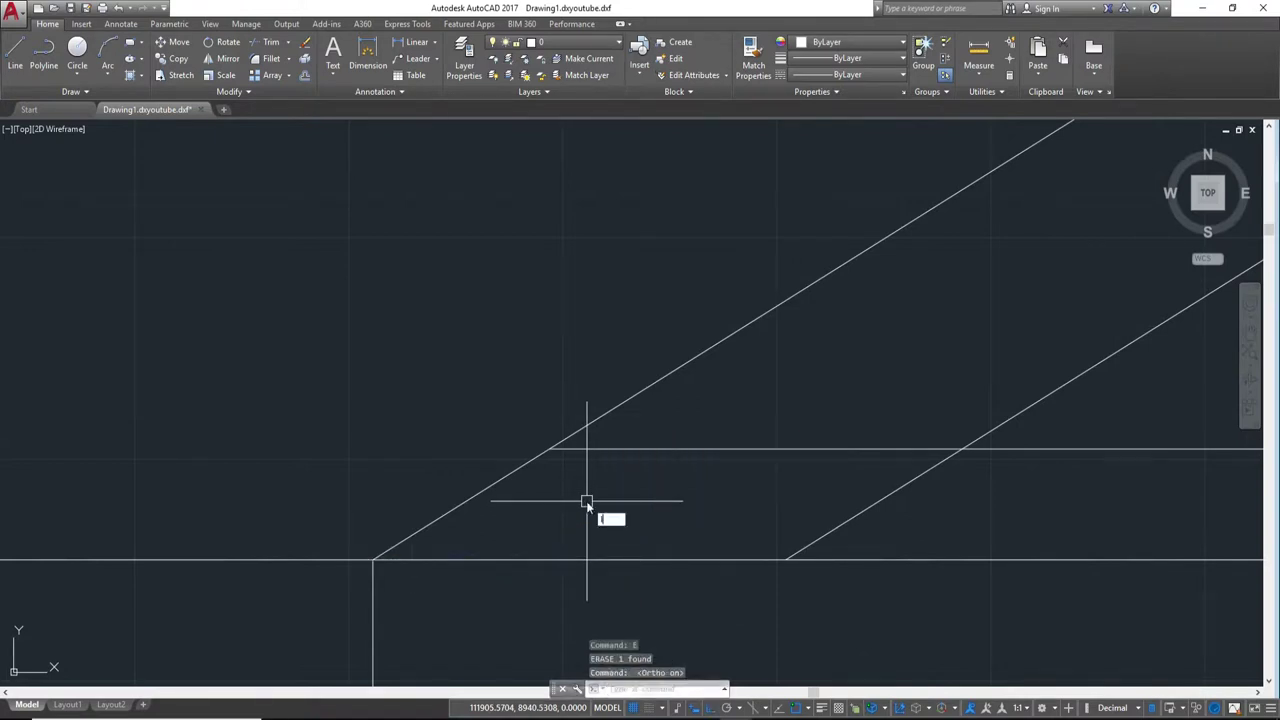
type("l")
key("Return")
left_click(373, 559)
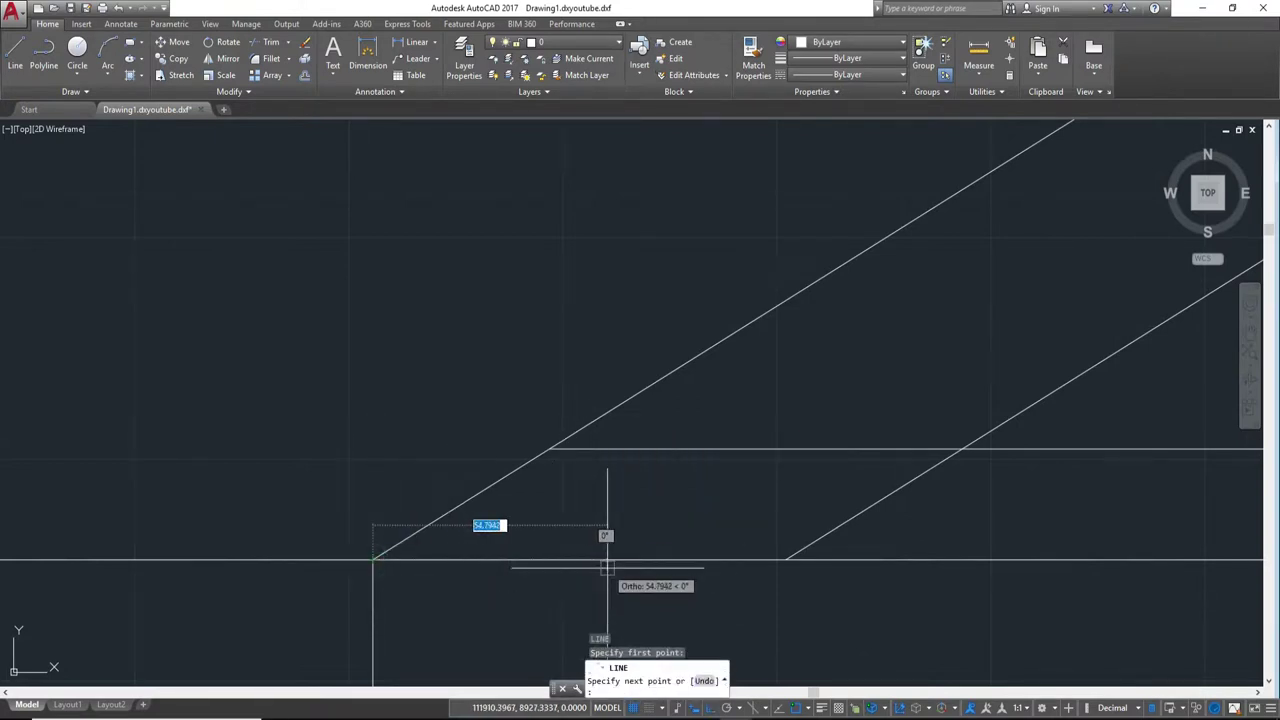
key("Return")
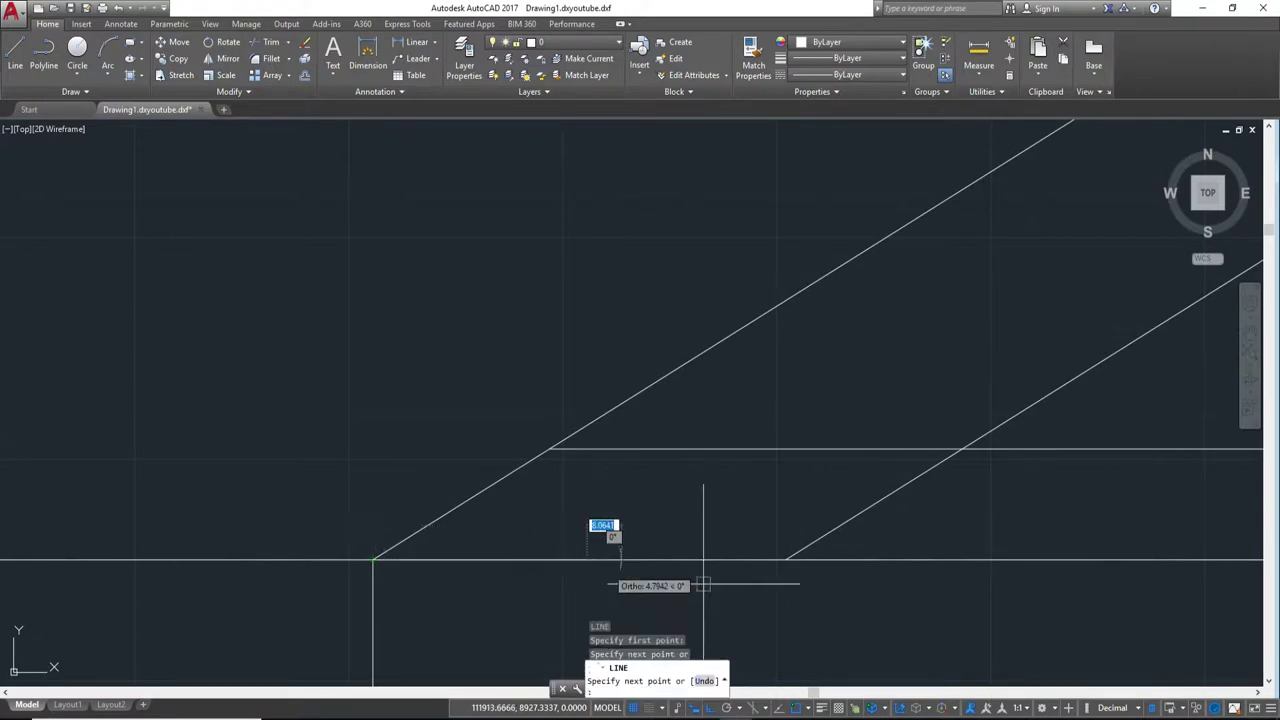
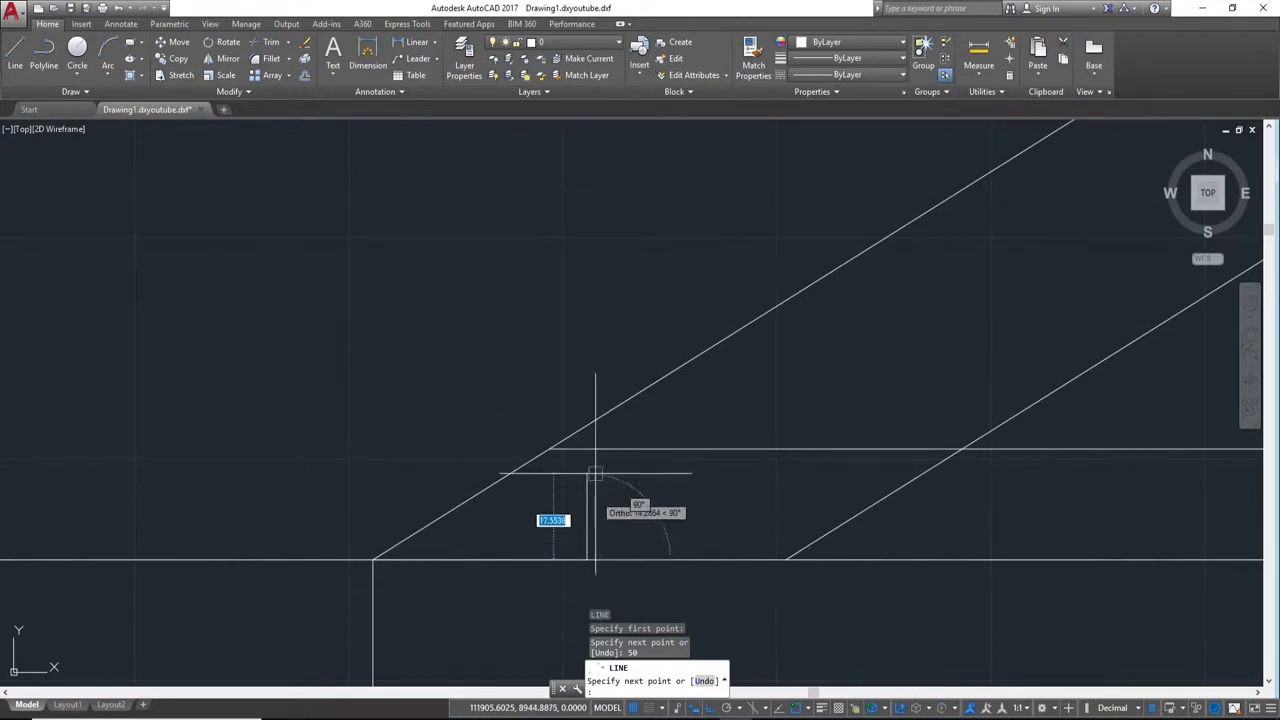
Step: Finish the vertical edge at the roof's lower left end and stretch it up past the slope
left_click(587, 449)
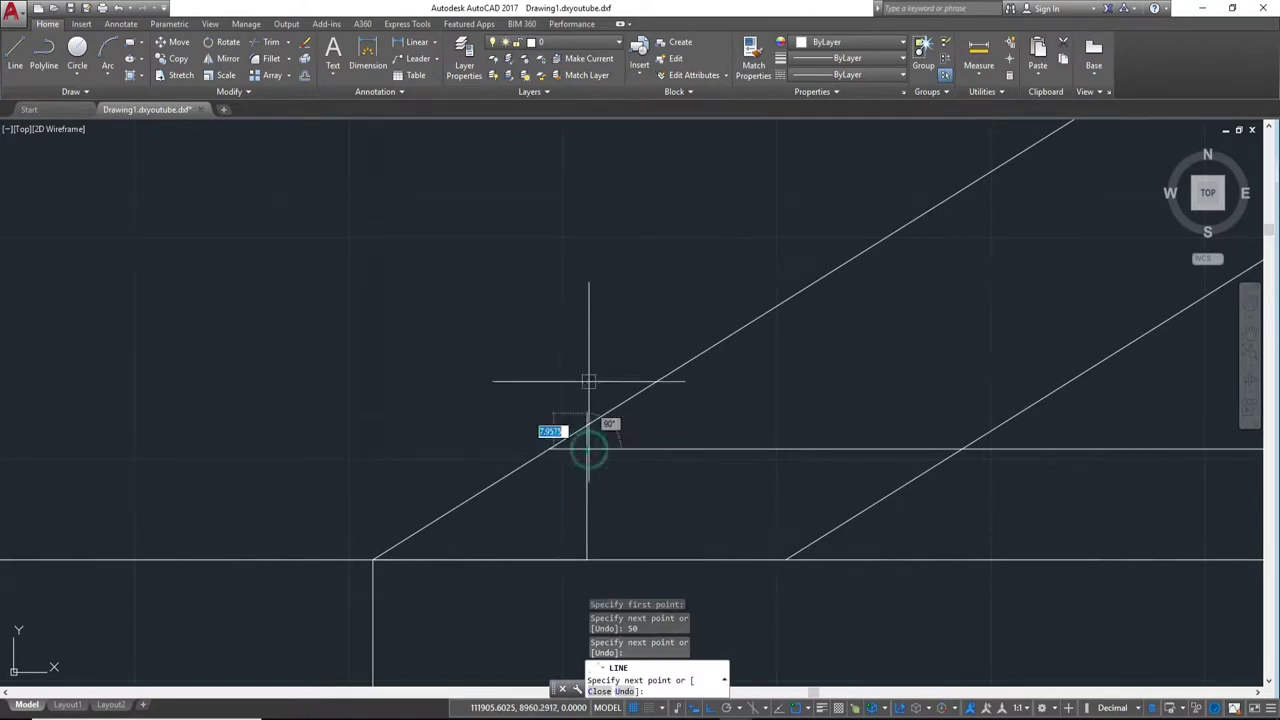
key("Escape")
left_click(588, 480)
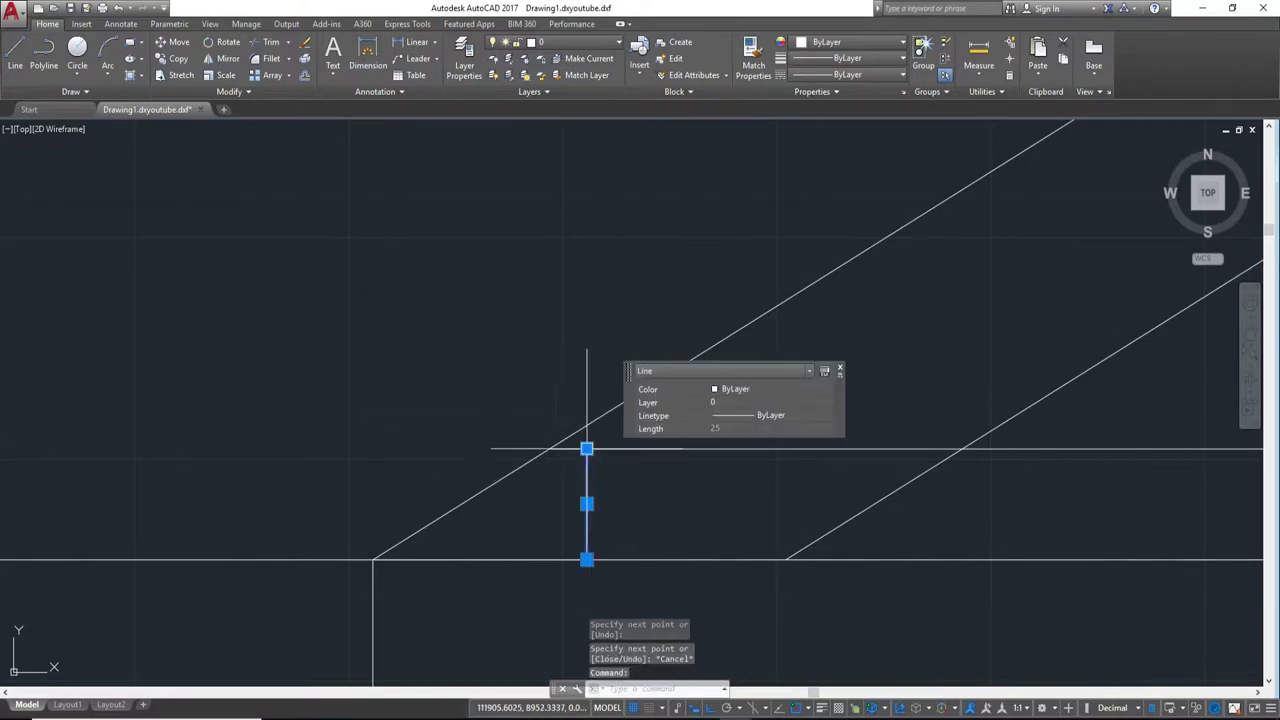
left_click(587, 449)
left_click(586, 286)
key("Escape")
scroll(618, 516, "down", 3)
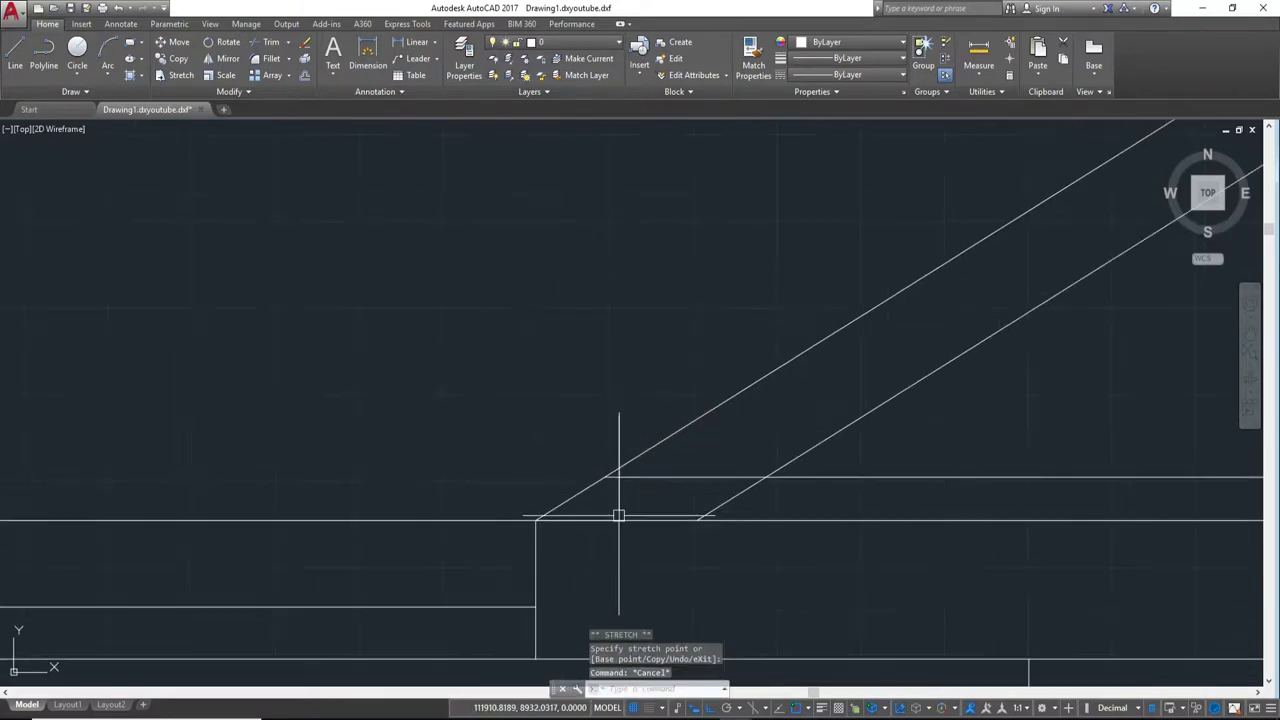
Step: Erase the short stray horizontal line with E
left_click(613, 520)
type("E")
key("Return")
scroll(677, 483, "up", 2)
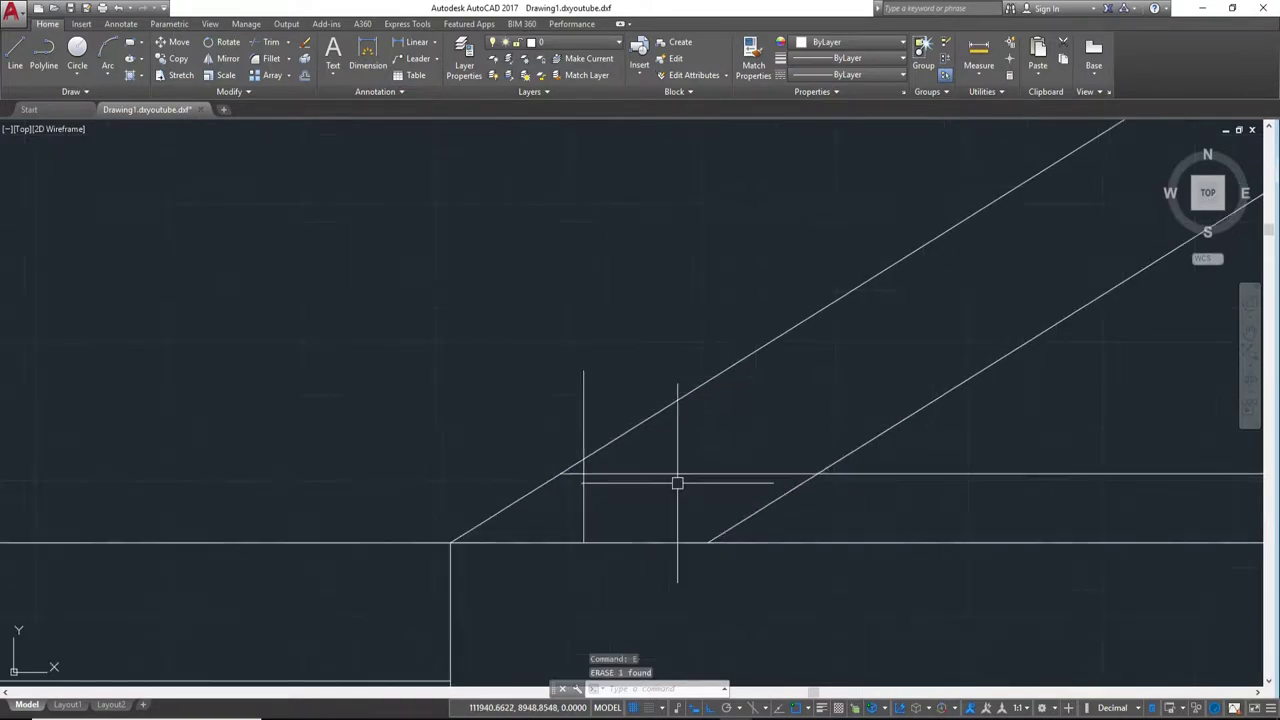
mouse_move(857, 520)
middle_mouse_down()
mouse_move(681, 520)
mouse_move(870, 501)
middle_mouse_up()
key("Escape")
Step: Trim the diagonal and horizontal overhangs and the stub left of the vertical line
middle_click_drag(674, 516, 743, 508)
scroll(663, 469, "up", 2)
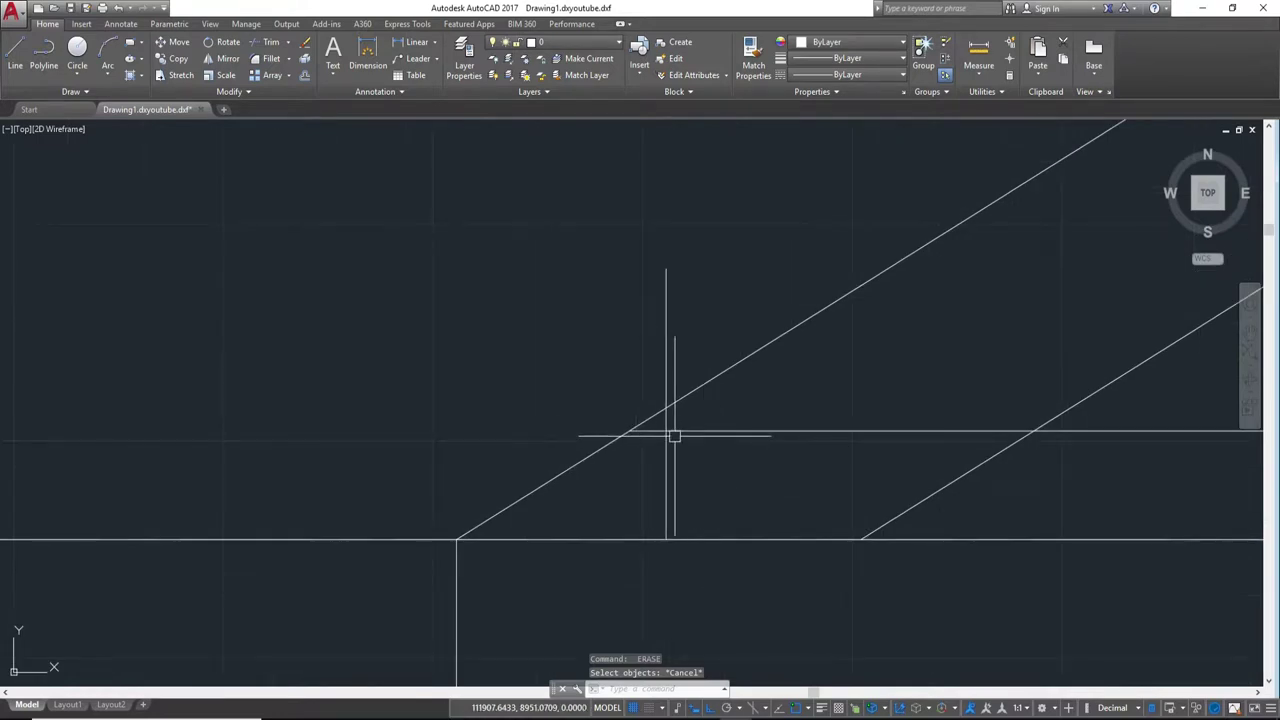
type("TR")
key("Return")
key("Return")
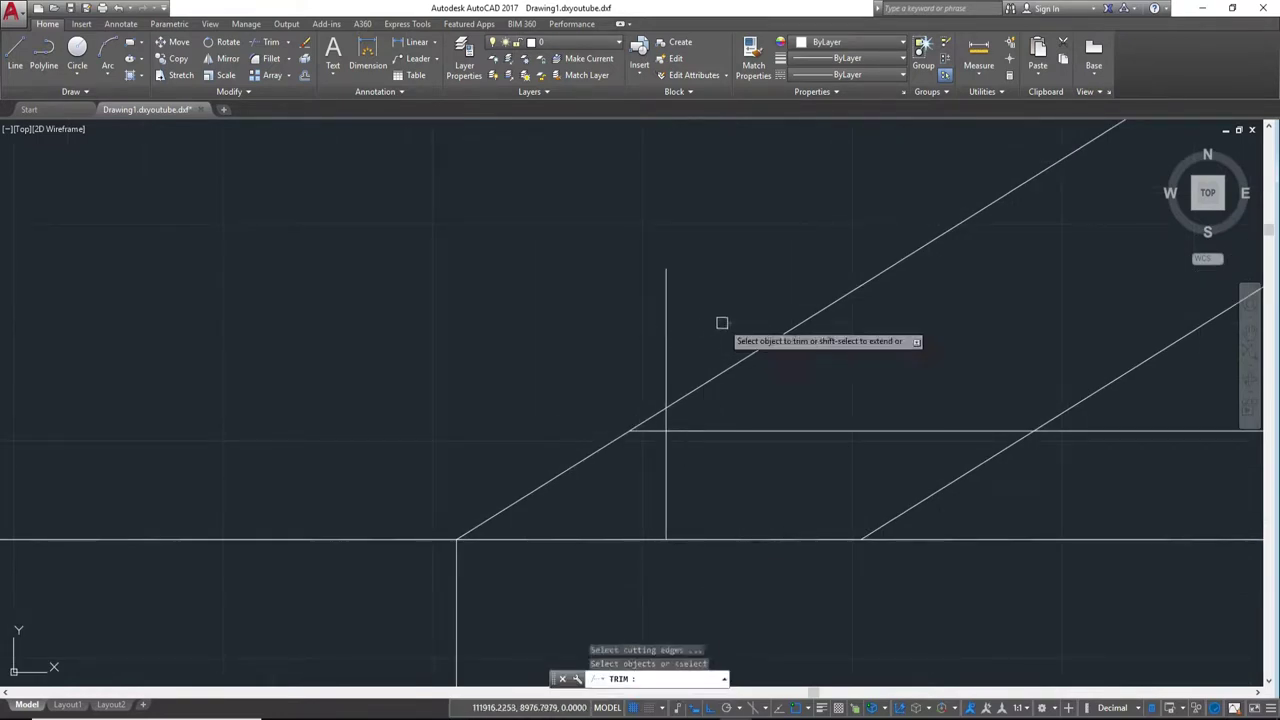
left_click(729, 322)
left_click(502, 298)
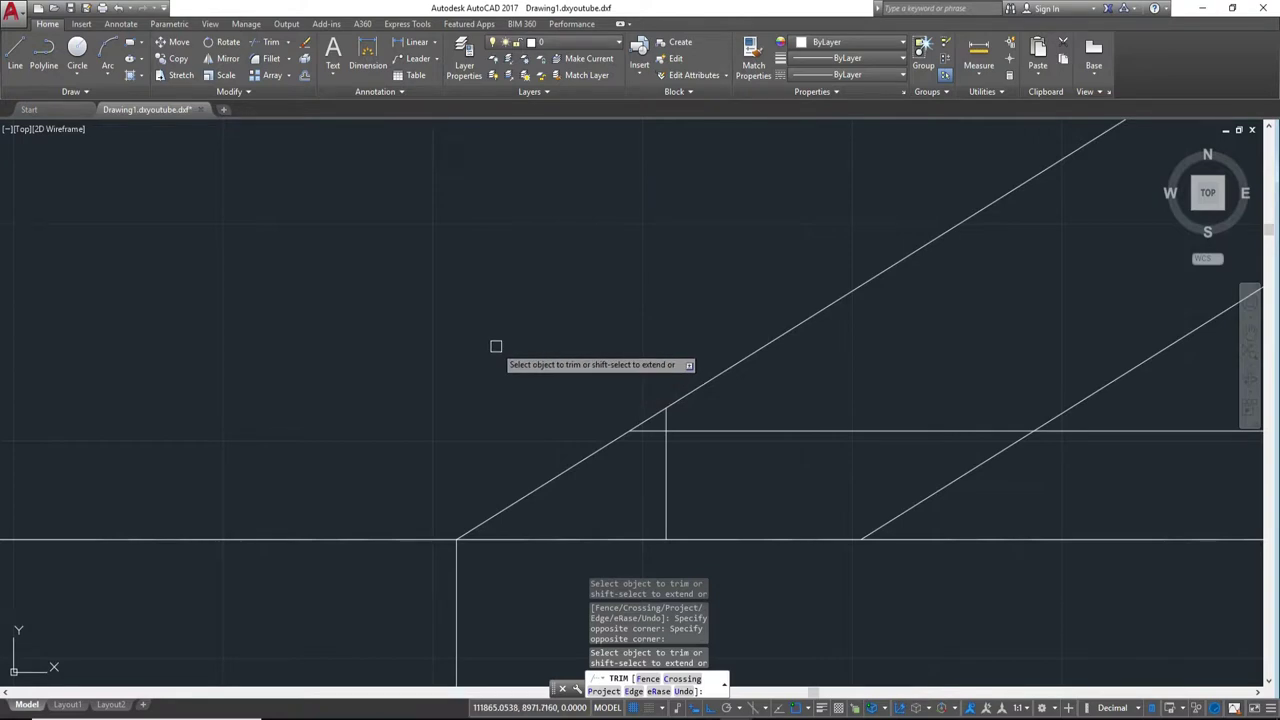
left_click(551, 483)
scroll(665, 456, "up", 2)
left_click(642, 420)
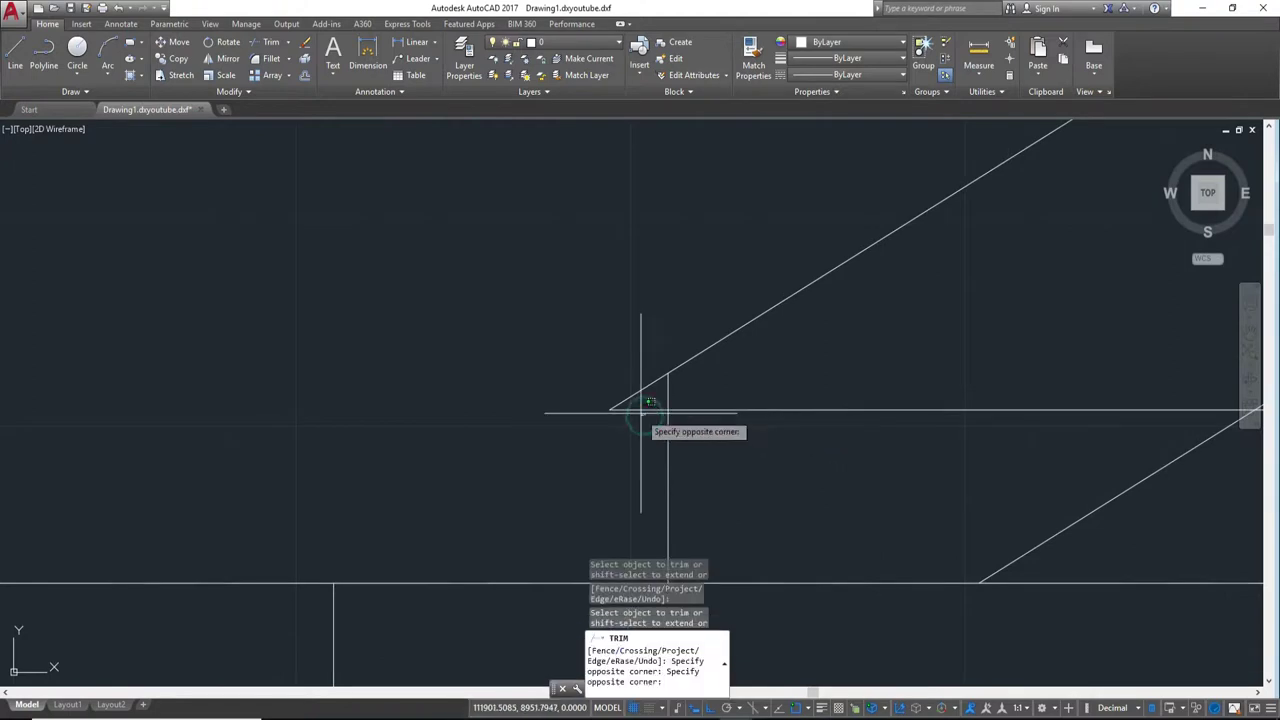
left_click(634, 403)
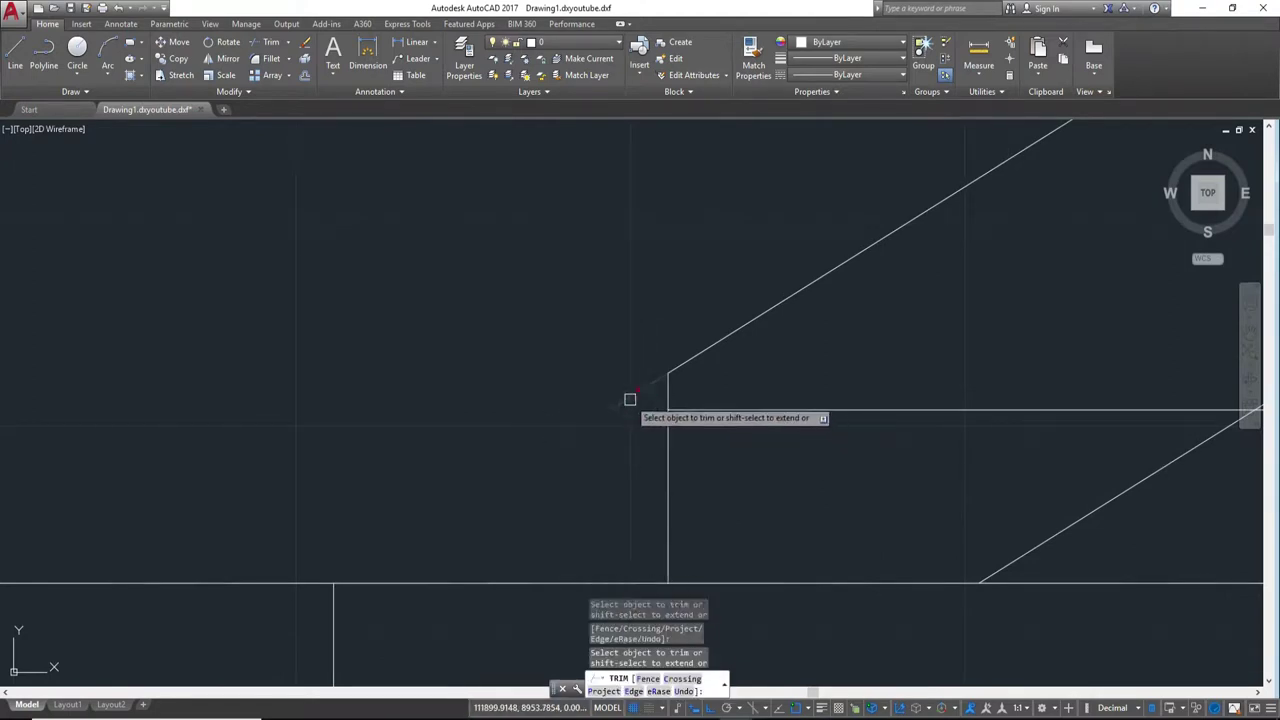
key("Escape")
Step: Select the horizontal line at the roof's left end for moving
scroll(660, 443, "down", 2)
middle_click_drag(694, 489, 655, 511)
key("Return")
left_click(674, 480)
key("Return")
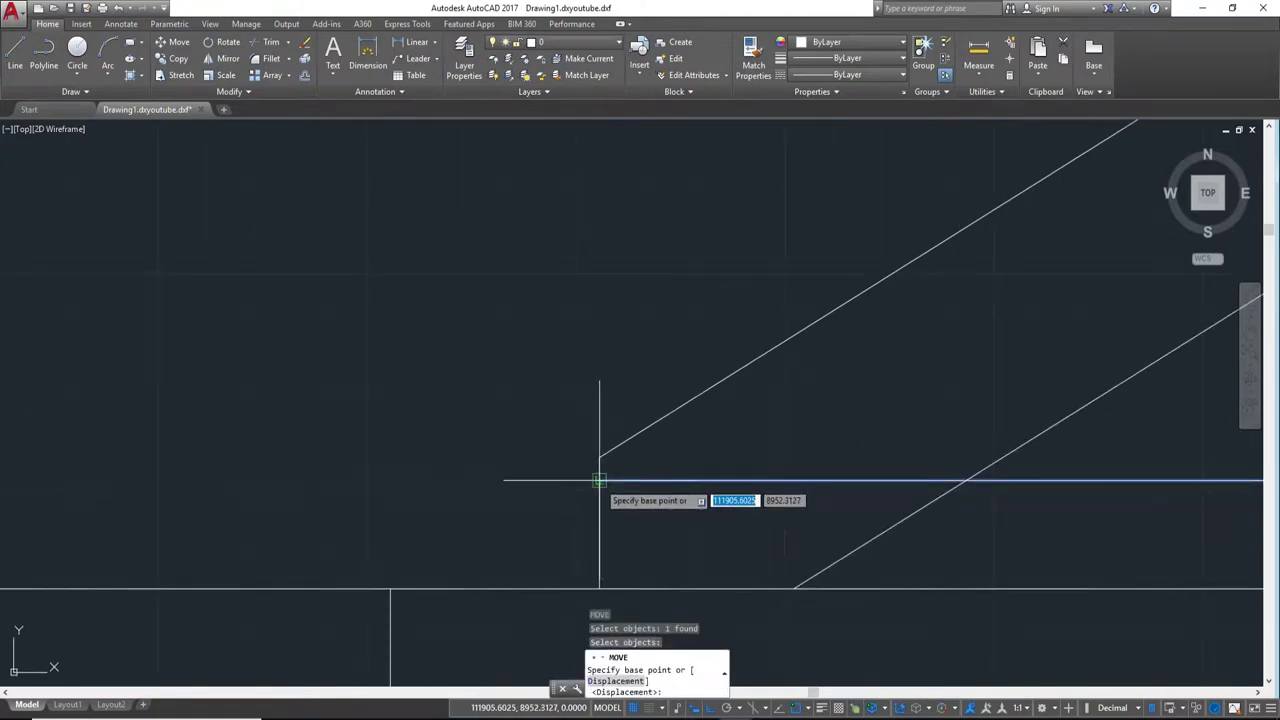
Step: Move the horizontal roof base line to its new position at the left eave
left_click(604, 480)
scroll(600, 457, "down", 5)
mouse_move(600, 457)
middle_mouse_down()
mouse_move(776, 520)
mouse_move(589, 518)
middle_mouse_up()
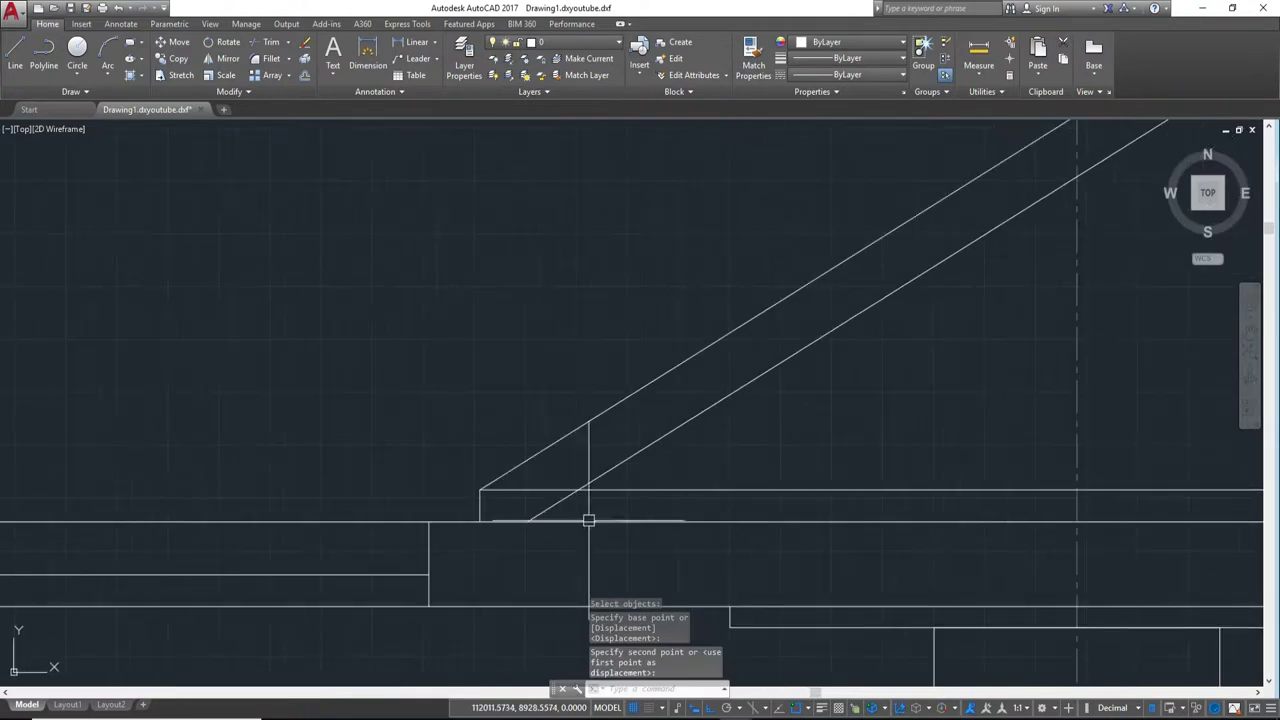
scroll(592, 490, "up", 4)
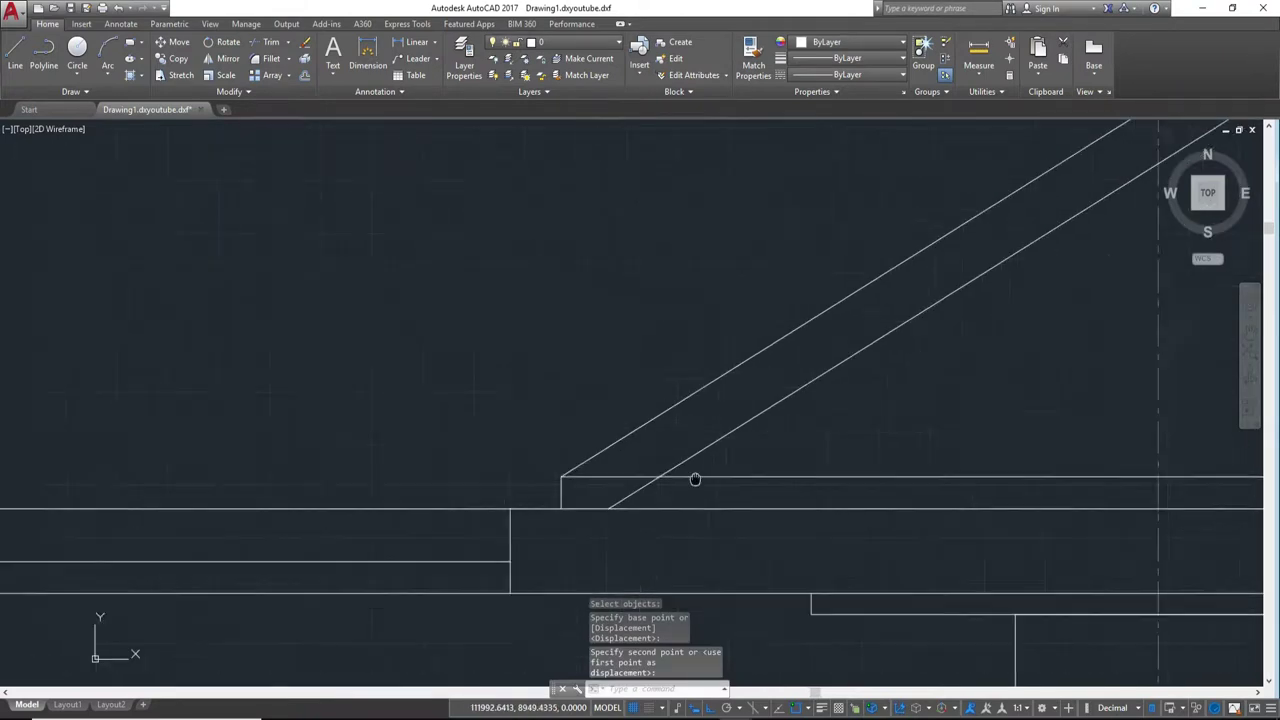
left_click(727, 481)
Step: Start and cancel a trim, then pan and zoom to the roof's descending right end
type("tr")
key("Return")
key("Return")
scroll(616, 493, "down", 4)
middle_click_drag(619, 492, 526, 489)
scroll(534, 491, "down", 2)
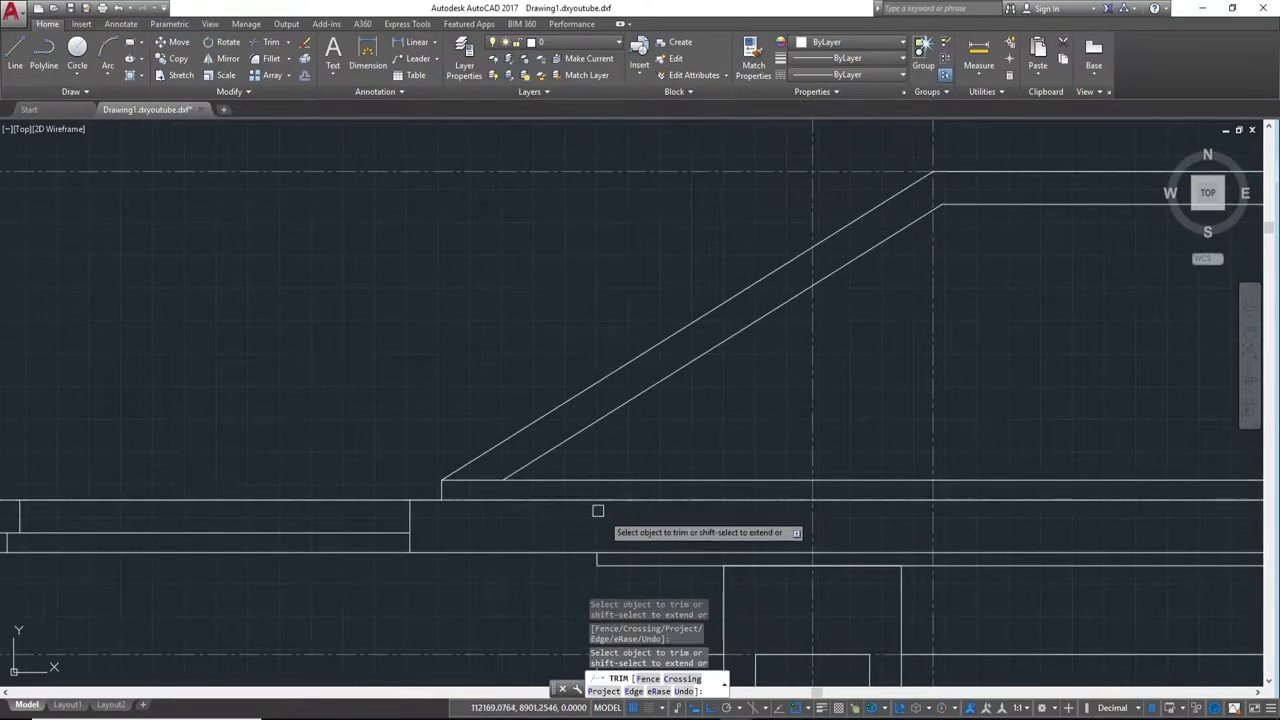
scroll(590, 507, "up", 2)
key("Escape")
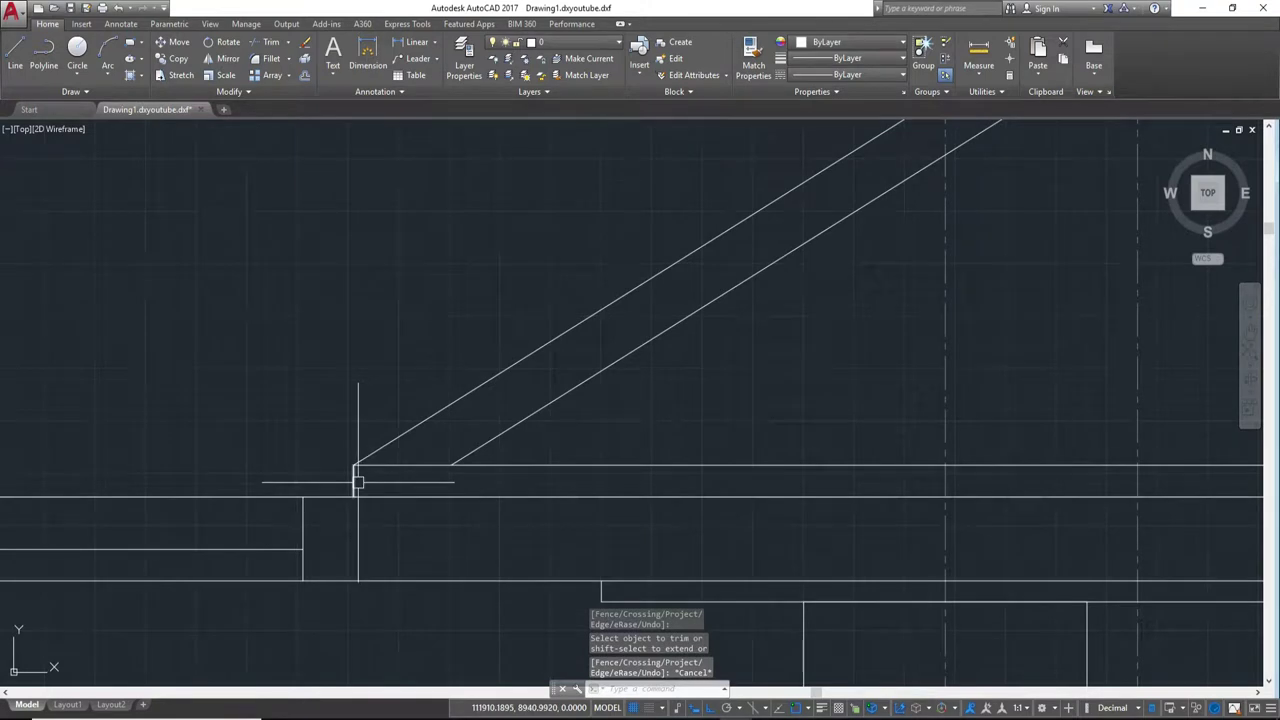
mouse_move(358, 483)
scroll(651, 517, "down", 2)
scroll(734, 517, "up", 2)
scroll(686, 491, "up", 1)
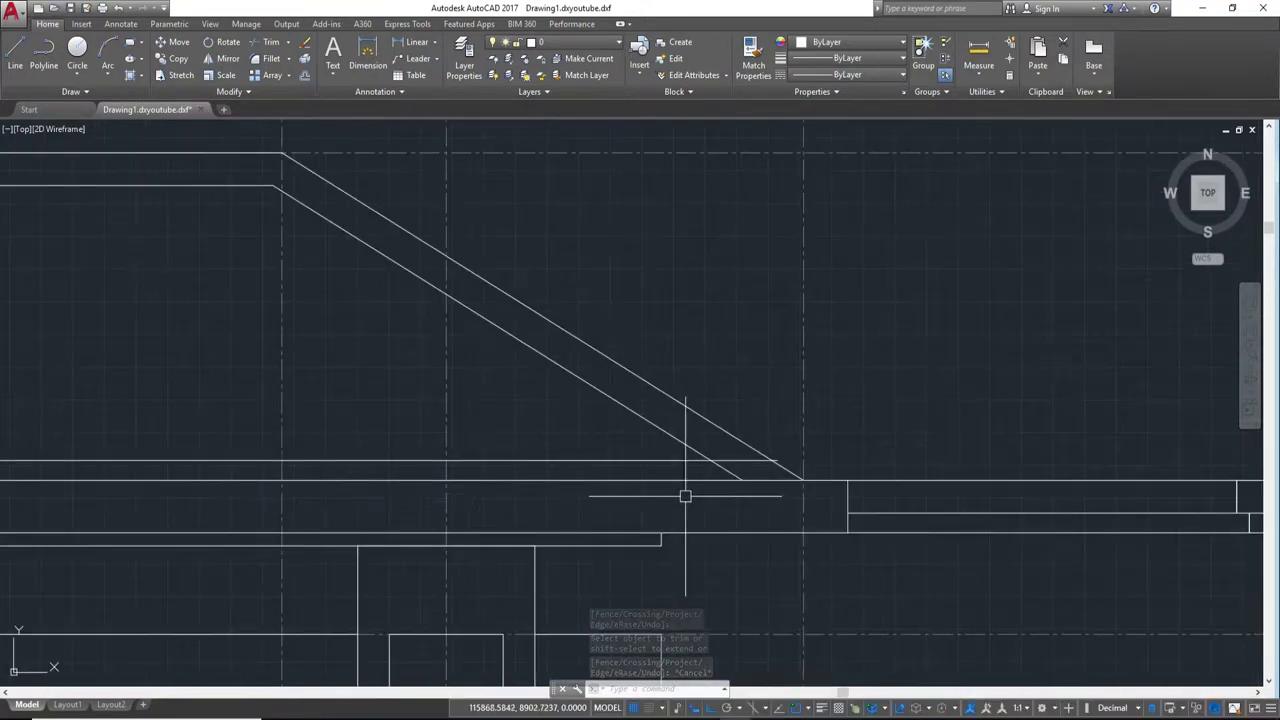
scroll(760, 494, "up", 1)
scroll(851, 466, "up", 1)
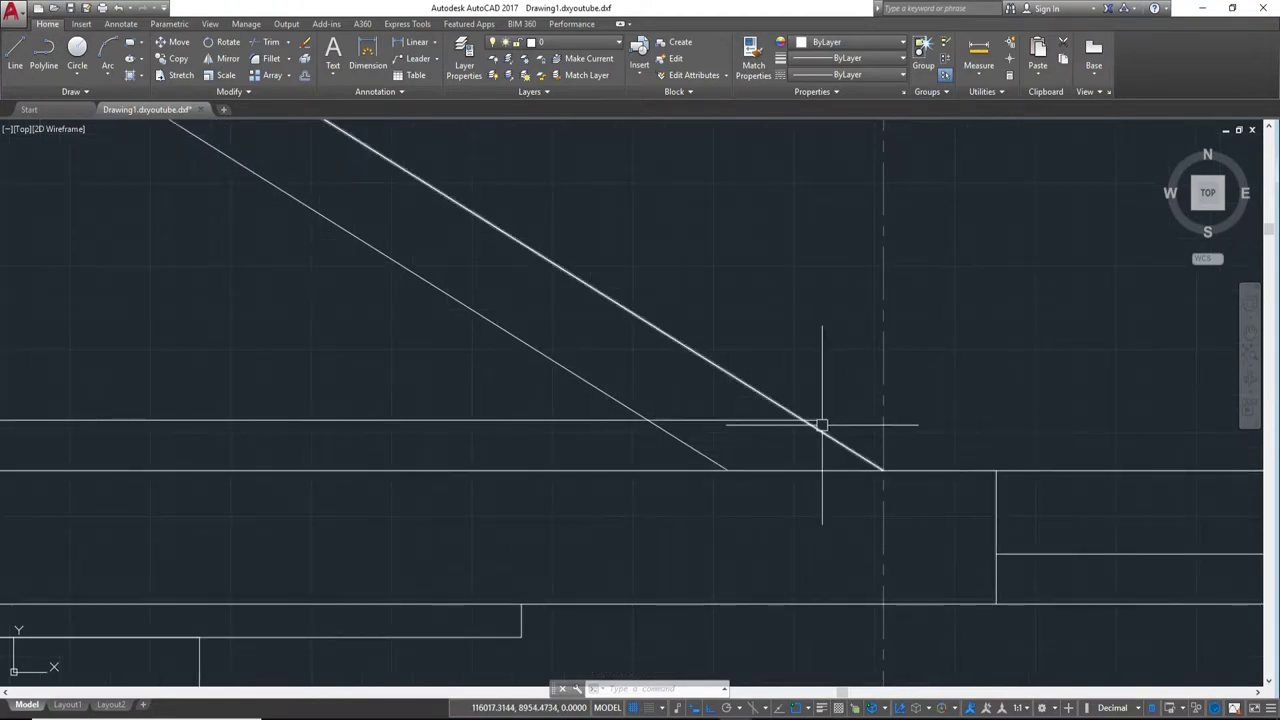
Step: Draw a short vertical line from the slope's end down to the lower horizontal
mouse_move(820, 424)
type("l")
key("Return")
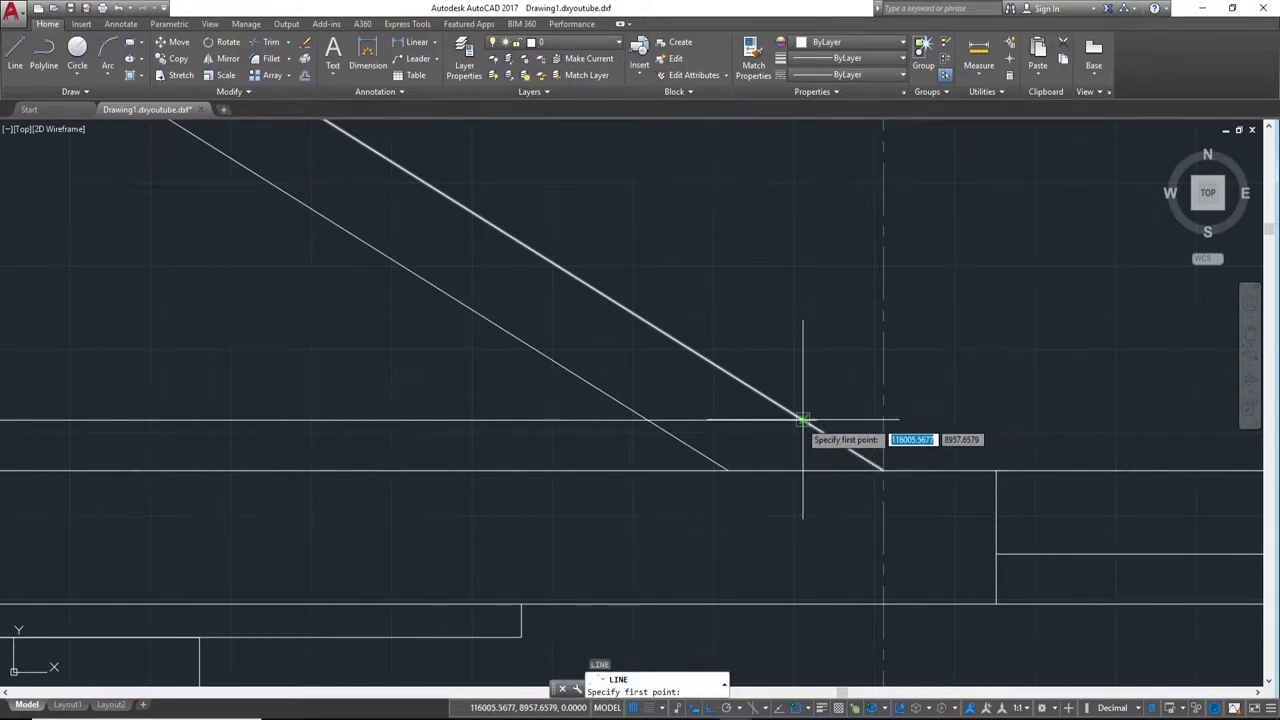
left_click(803, 420)
left_click(803, 470)
key("Escape")
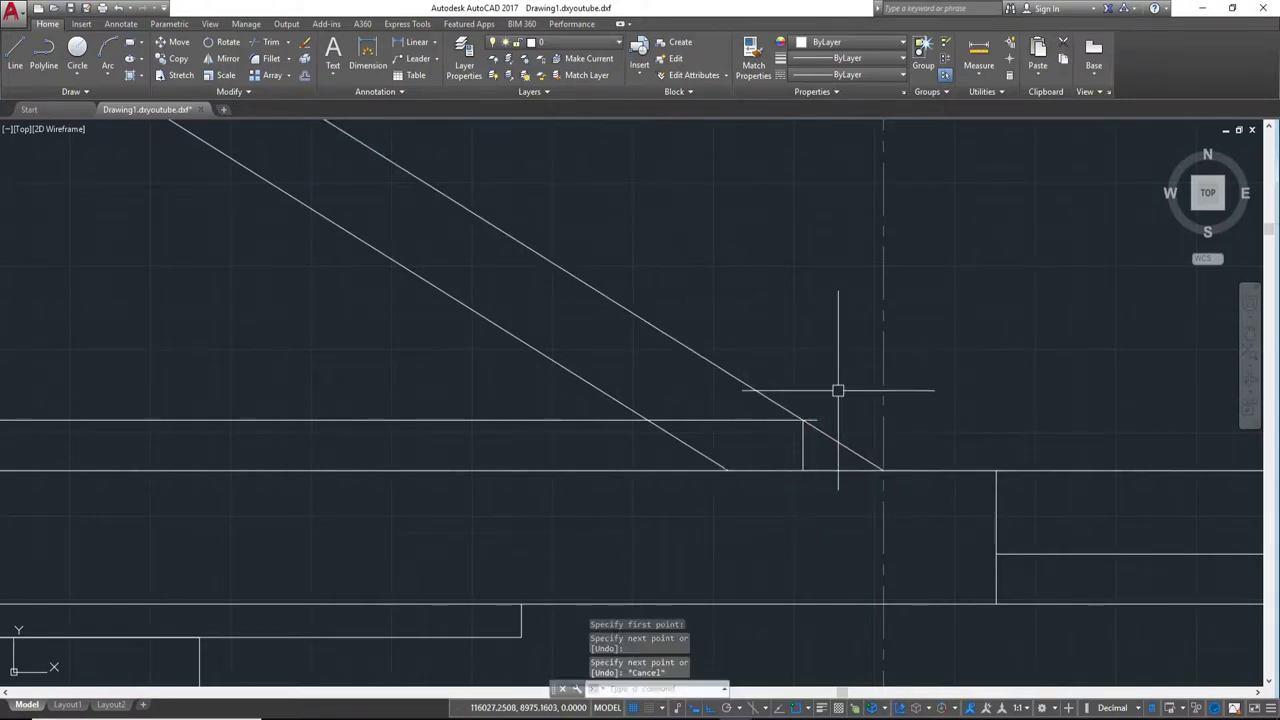
Step: Trim the diagonal's overhang past the new corner and end the trim
scroll(838, 390, "up", 2)
key("Return")
key("Return")
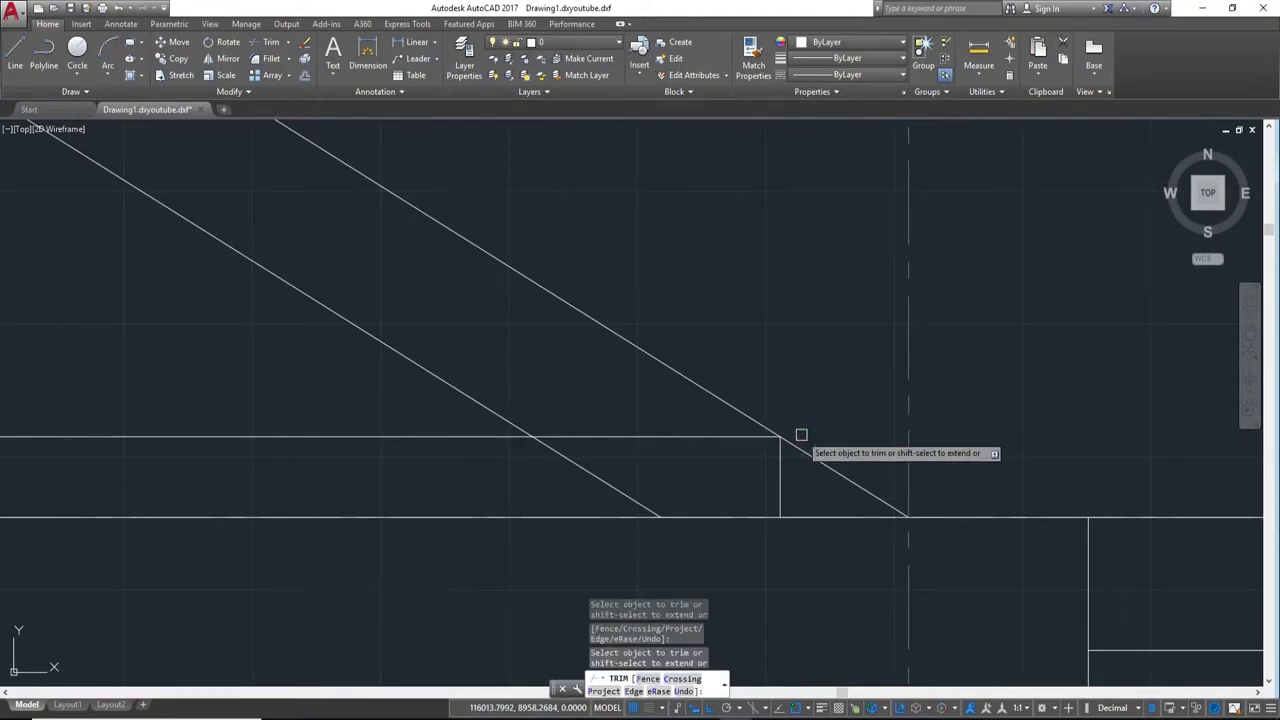
left_click(812, 455)
scroll(809, 457, "down", 1)
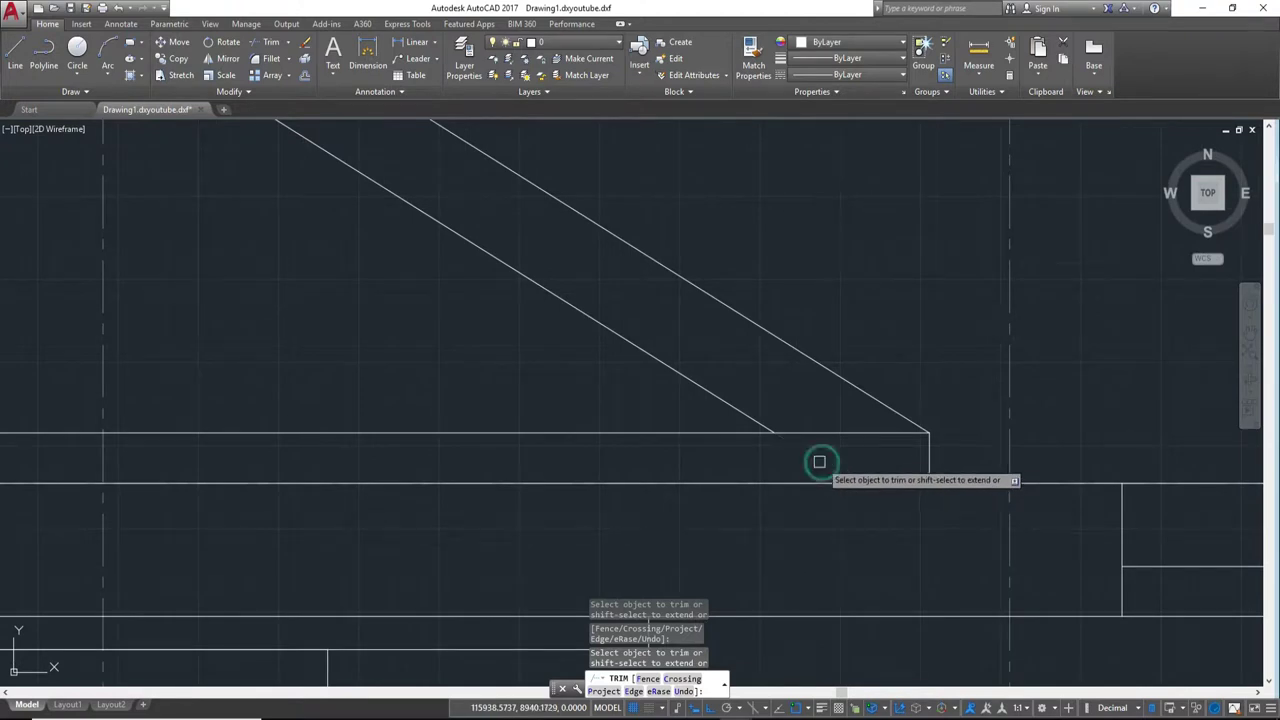
scroll(840, 462, "down", 1)
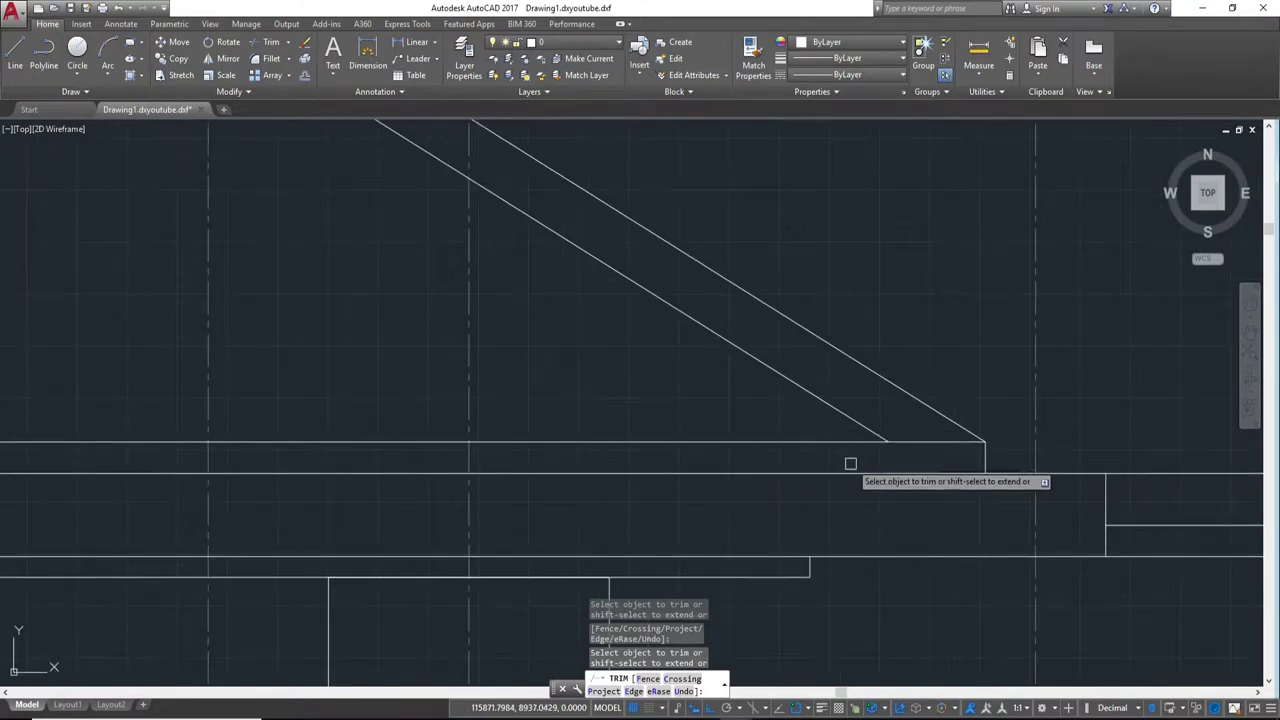
scroll(880, 451, "down", 2)
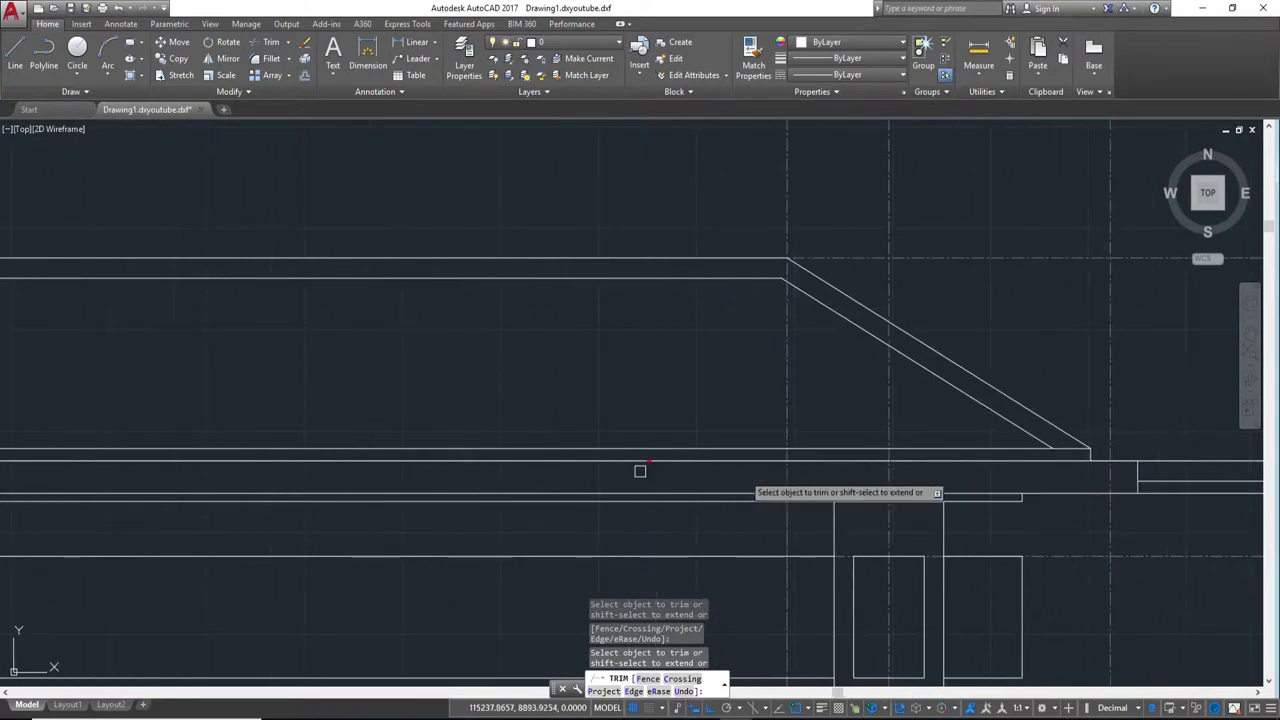
scroll(640, 471, "down", 1)
scroll(640, 440, "up", 2)
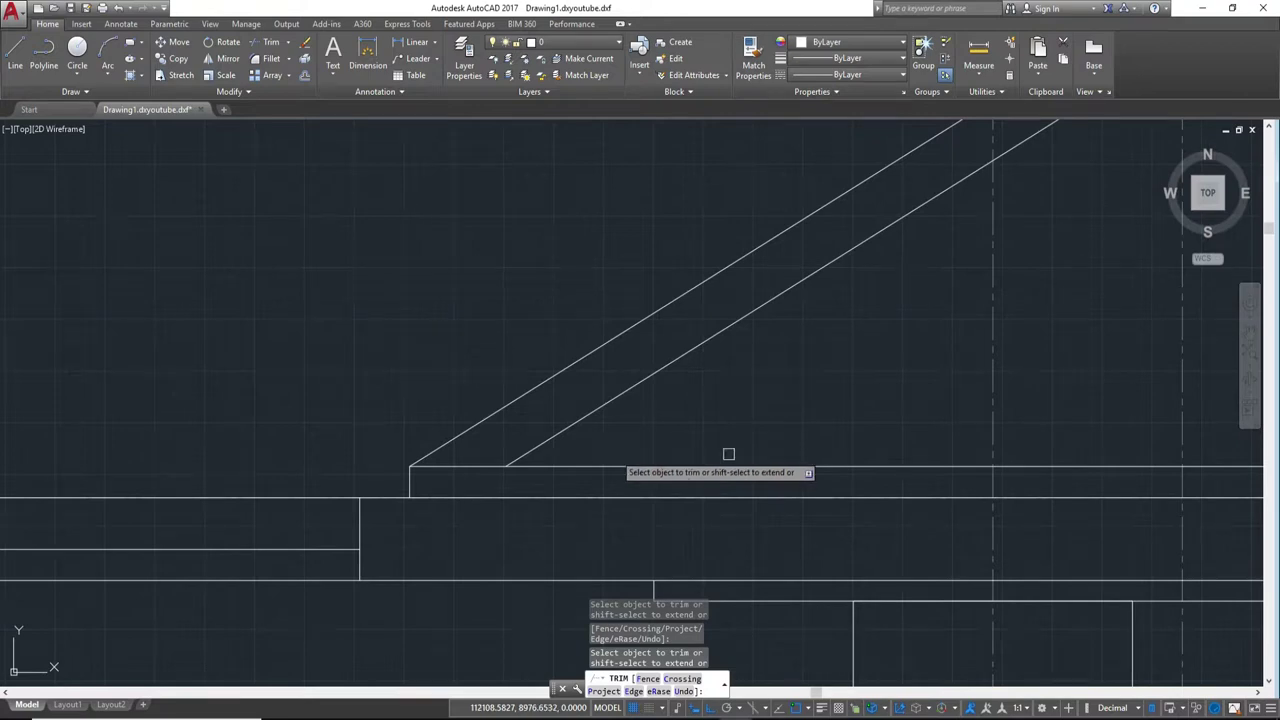
key("Escape")
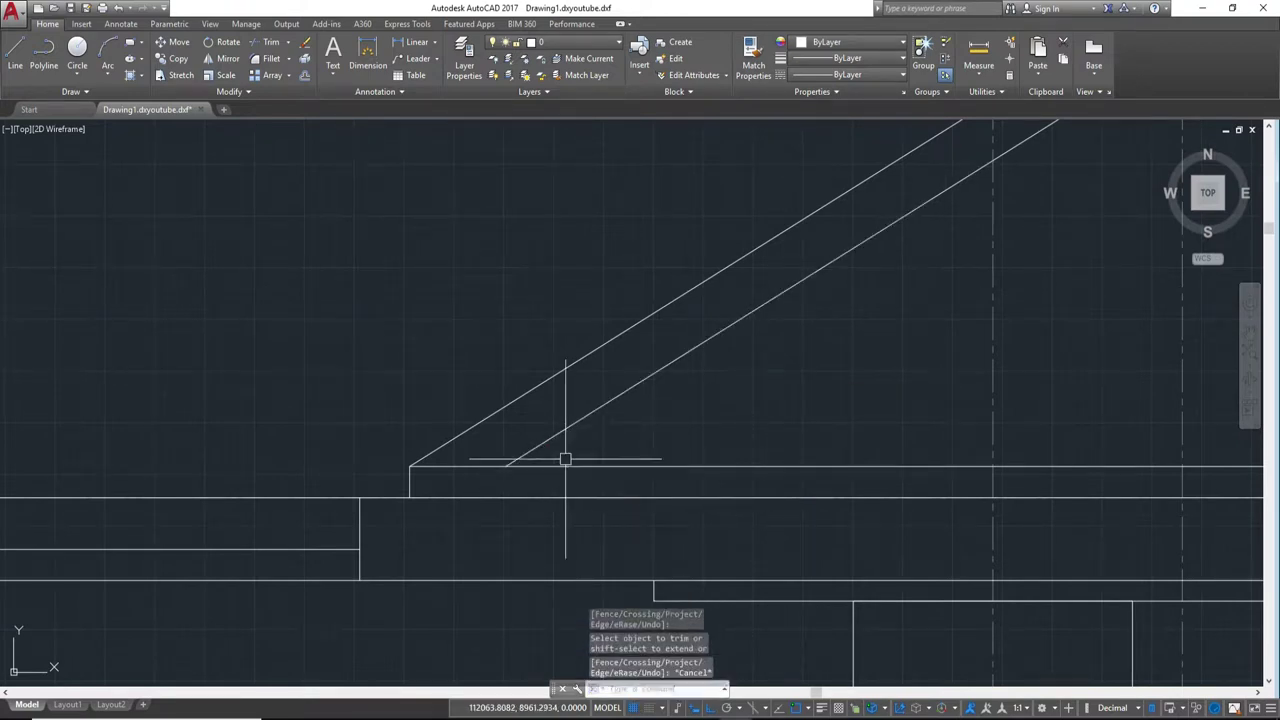
scroll(570, 449, "up", 2)
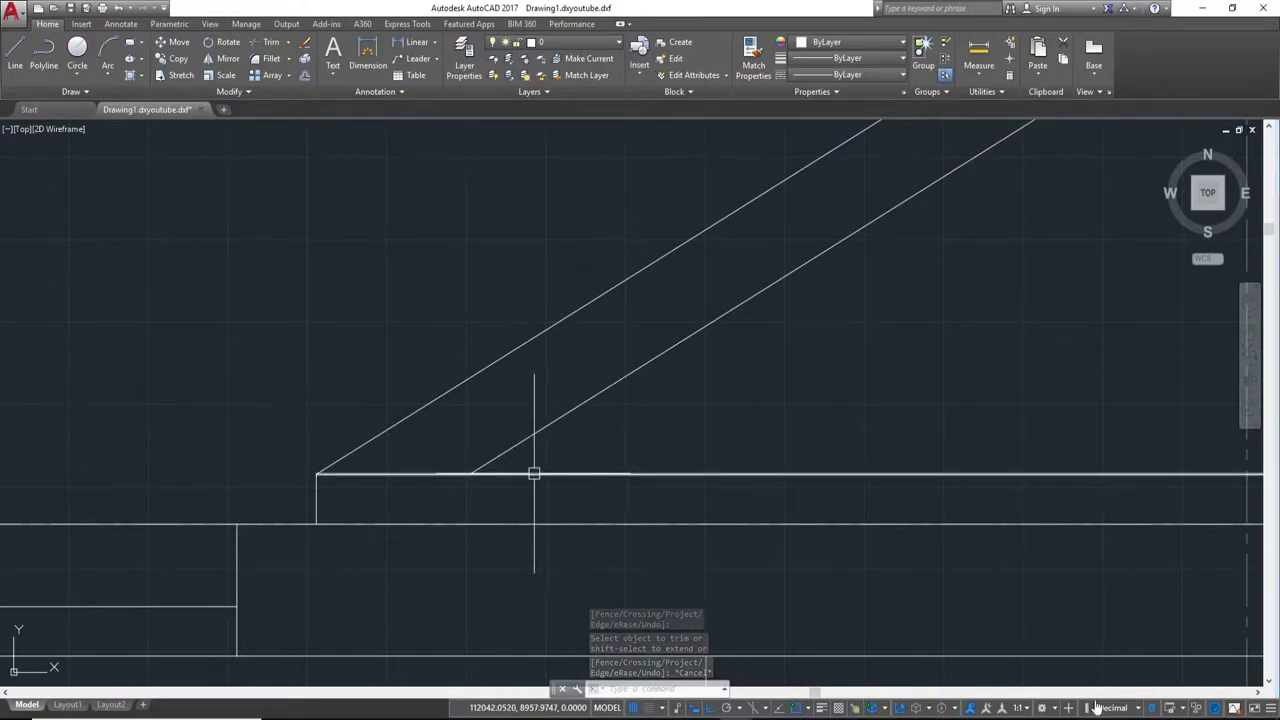
Step: Offset the horizontal roof base line 25 units upward
key("Return")
key("Escape")
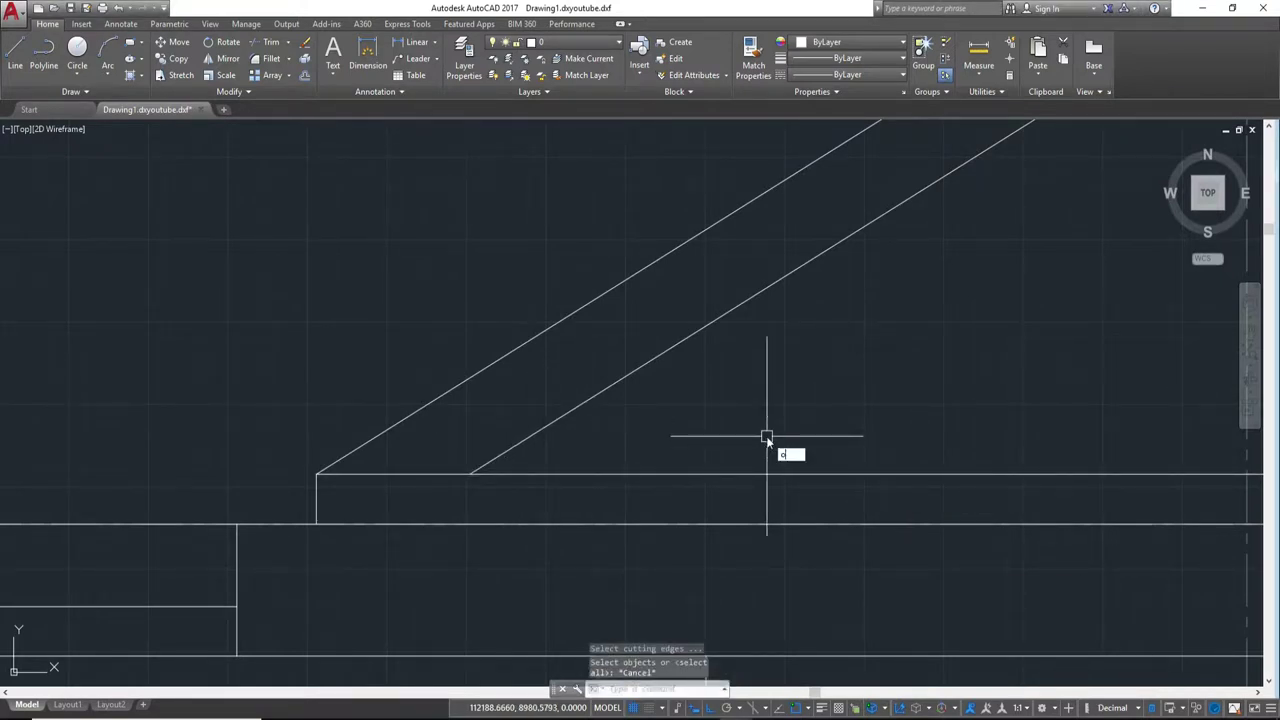
key("Return")
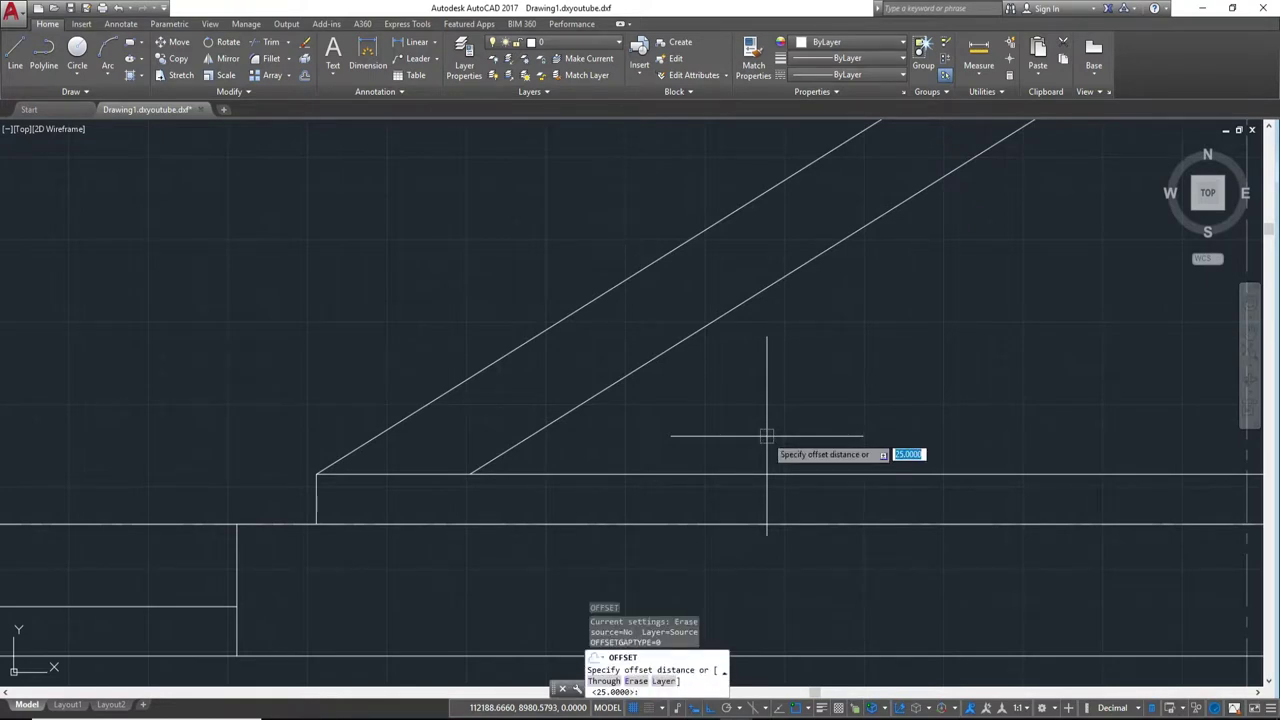
key("Return")
left_click(766, 474)
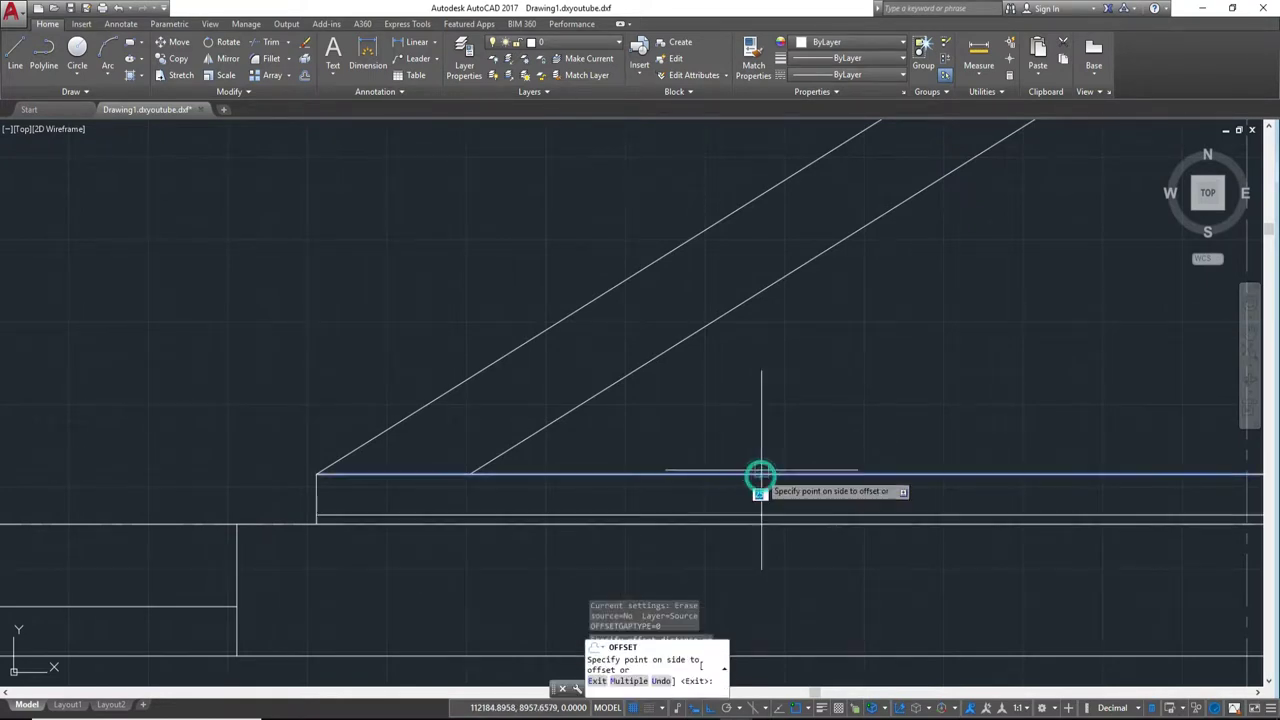
left_click(766, 387)
key("Escape")
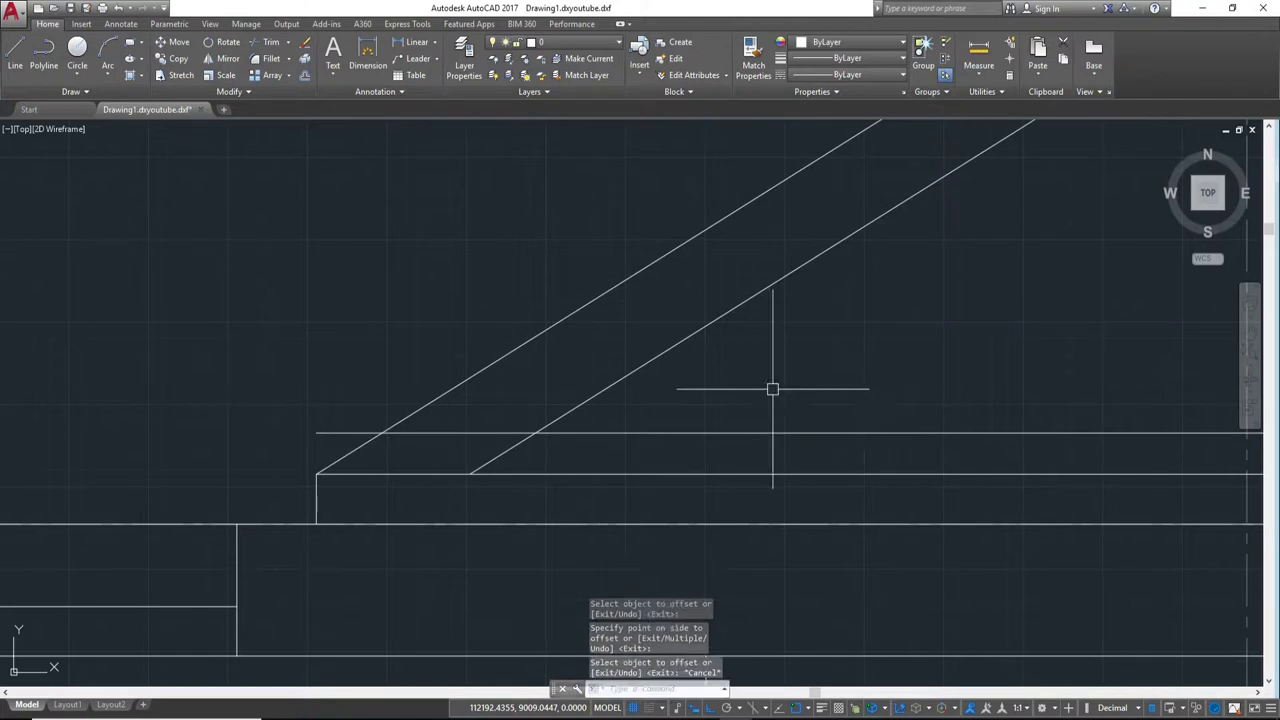
Step: Trim the left eave stub and the lower end of the inner slope
type("r")
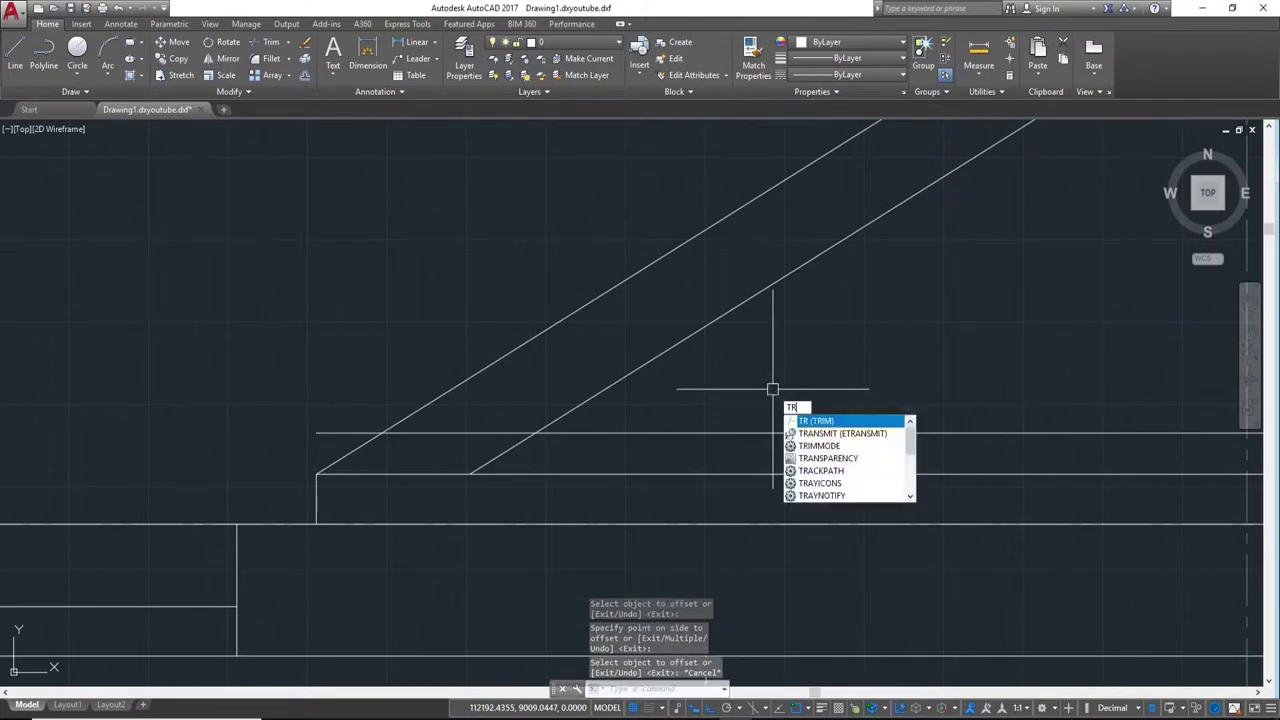
key("Return")
key("Return")
left_click(336, 428)
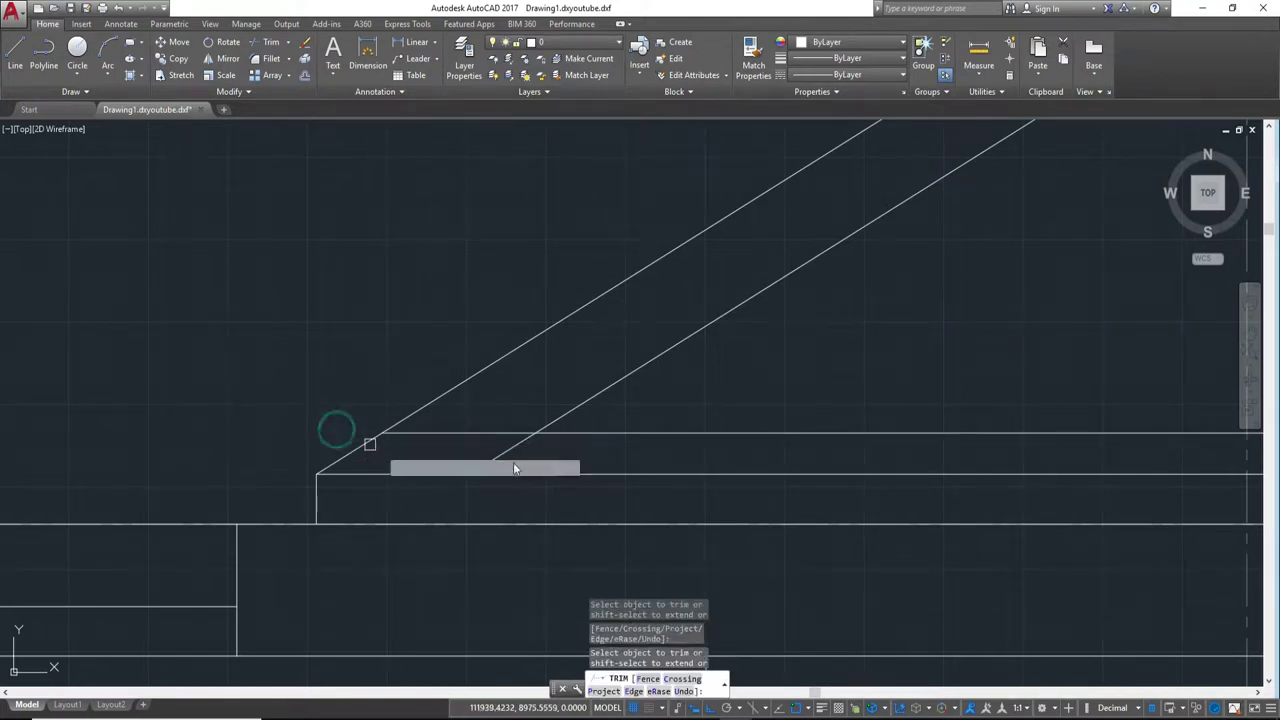
left_click(505, 451)
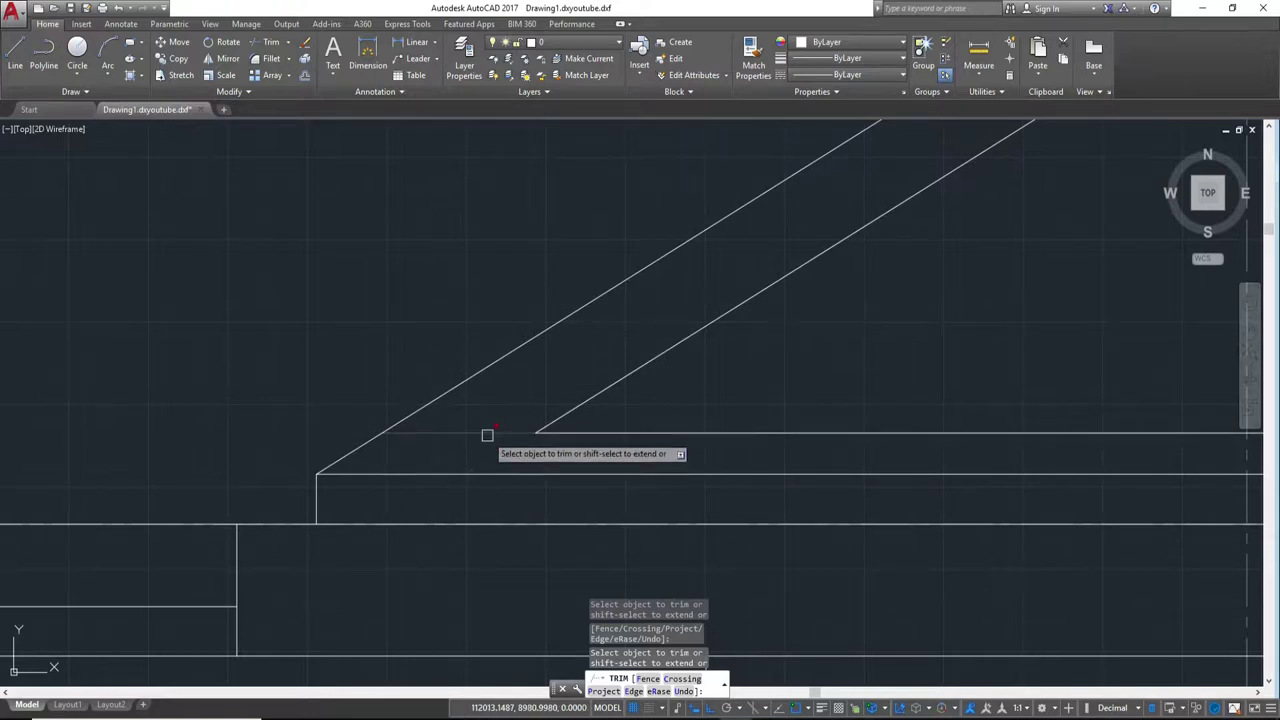
scroll(527, 407, "down", 2)
scroll(440, 452, "down", 2)
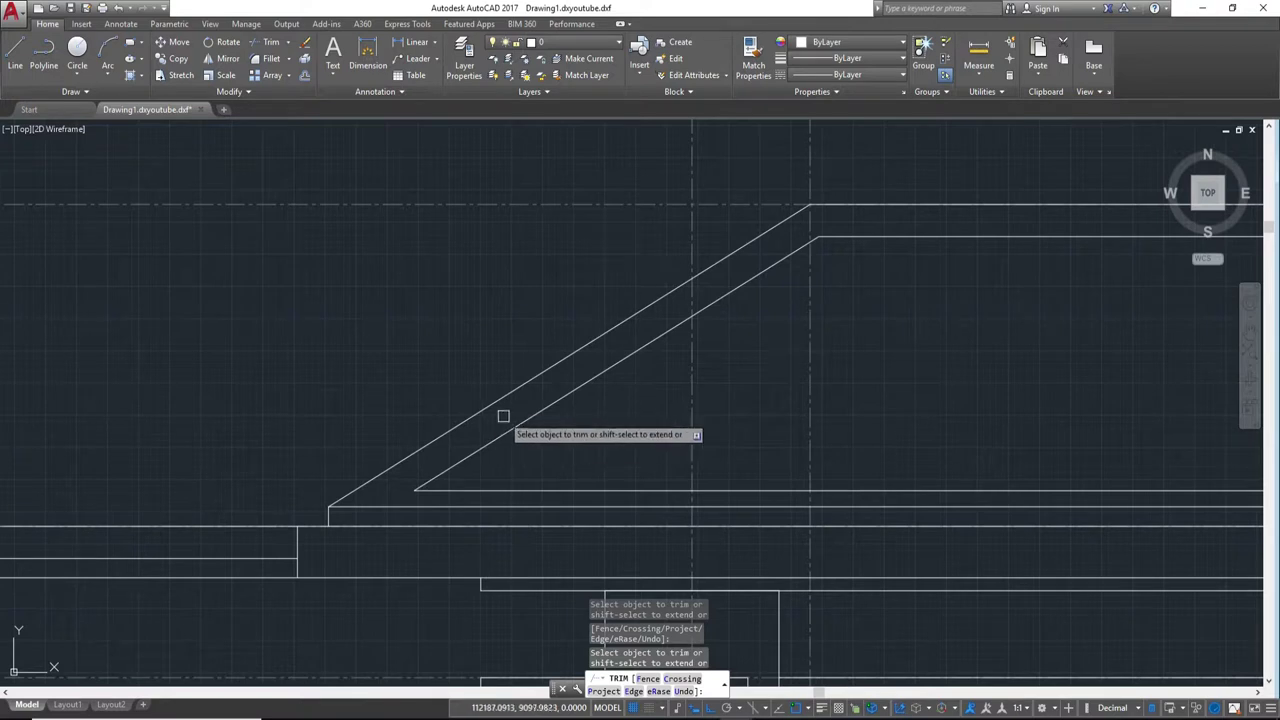
key("Escape")
scroll(546, 434, "up", 2)
Step: Trim away the short stub at the right eave corner
middle_click_drag(720, 466, 460, 457)
mouse_move(1000, 450)
middle_mouse_down()
mouse_move(391, 443)
mouse_move(700, 440)
mouse_move(684, 439)
middle_mouse_up()
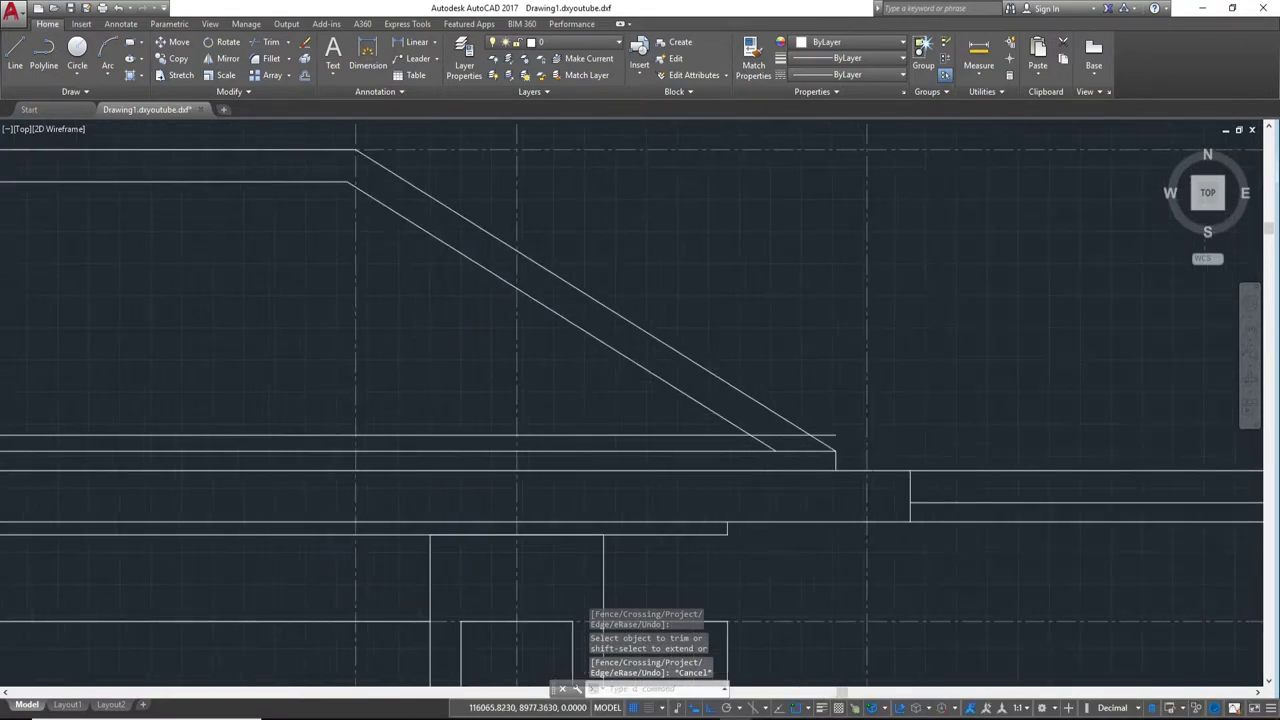
scroll(780, 429, "up", 2)
type("tr")
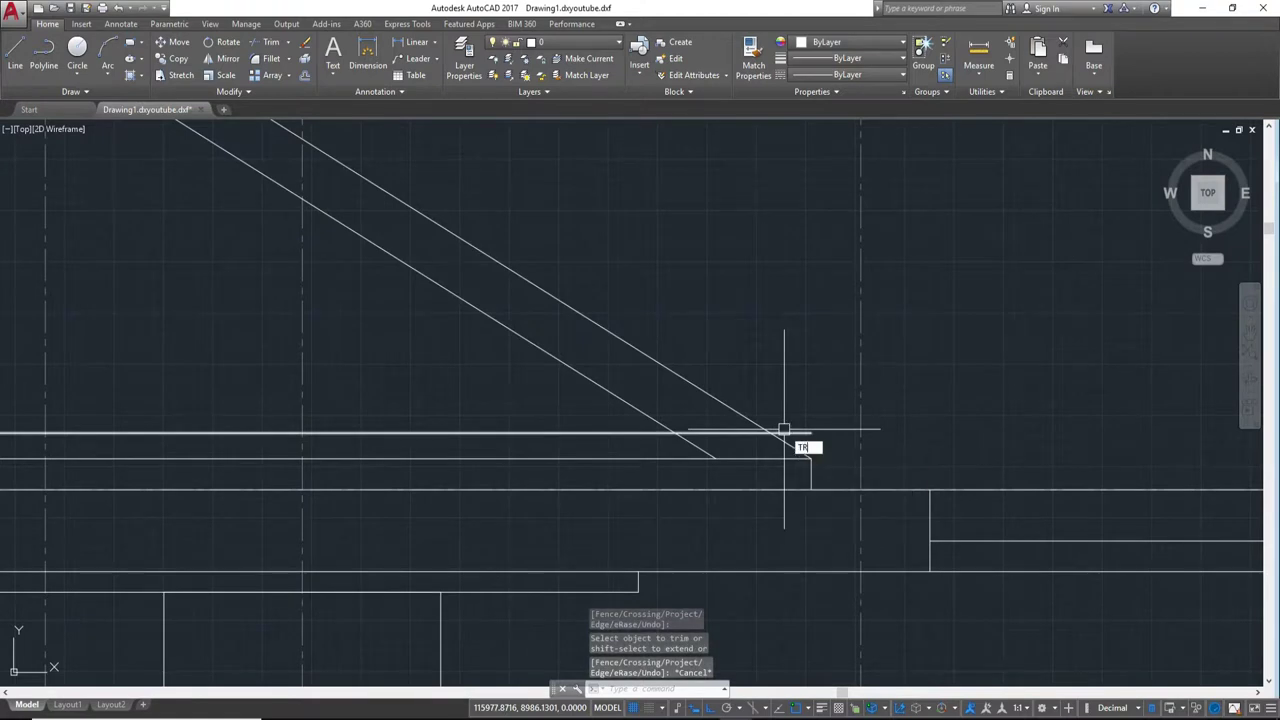
key("Return")
key("Return")
left_click(814, 431)
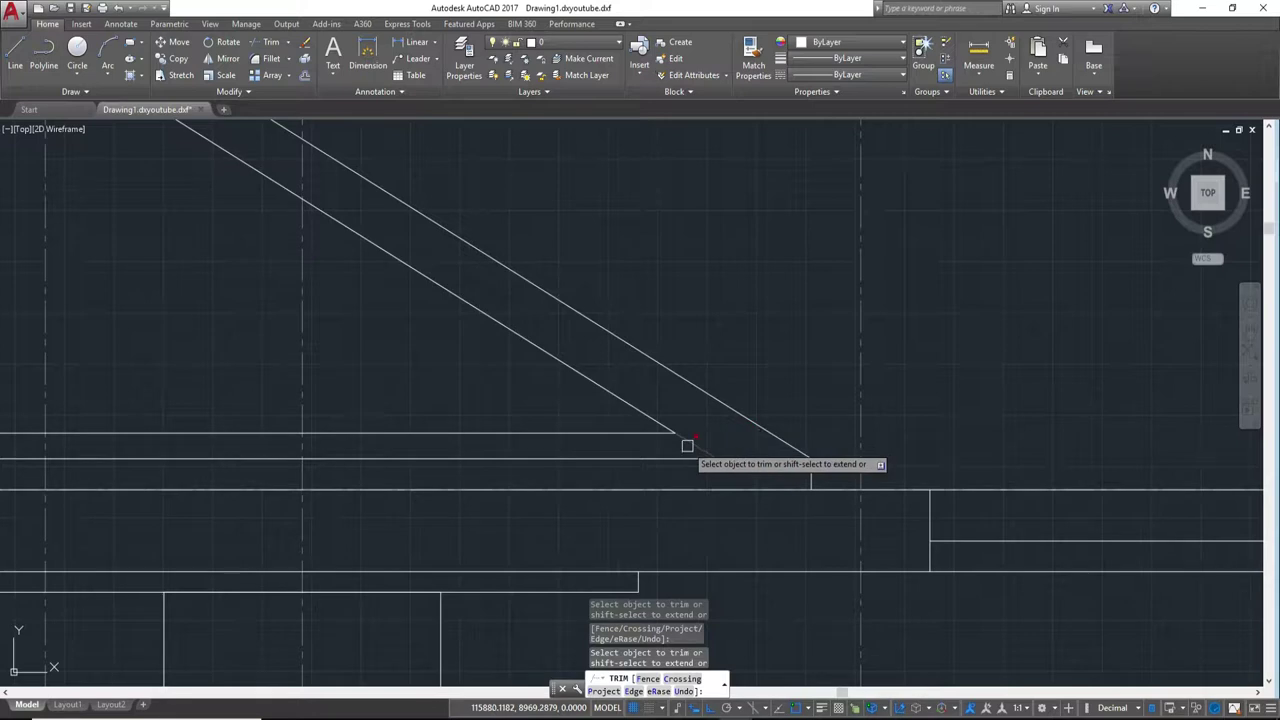
scroll(690, 443, "down", 3)
scroll(306, 414, "up", 1)
middle_click_drag(306, 414, 686, 443)
scroll(640, 486, "up", 1)
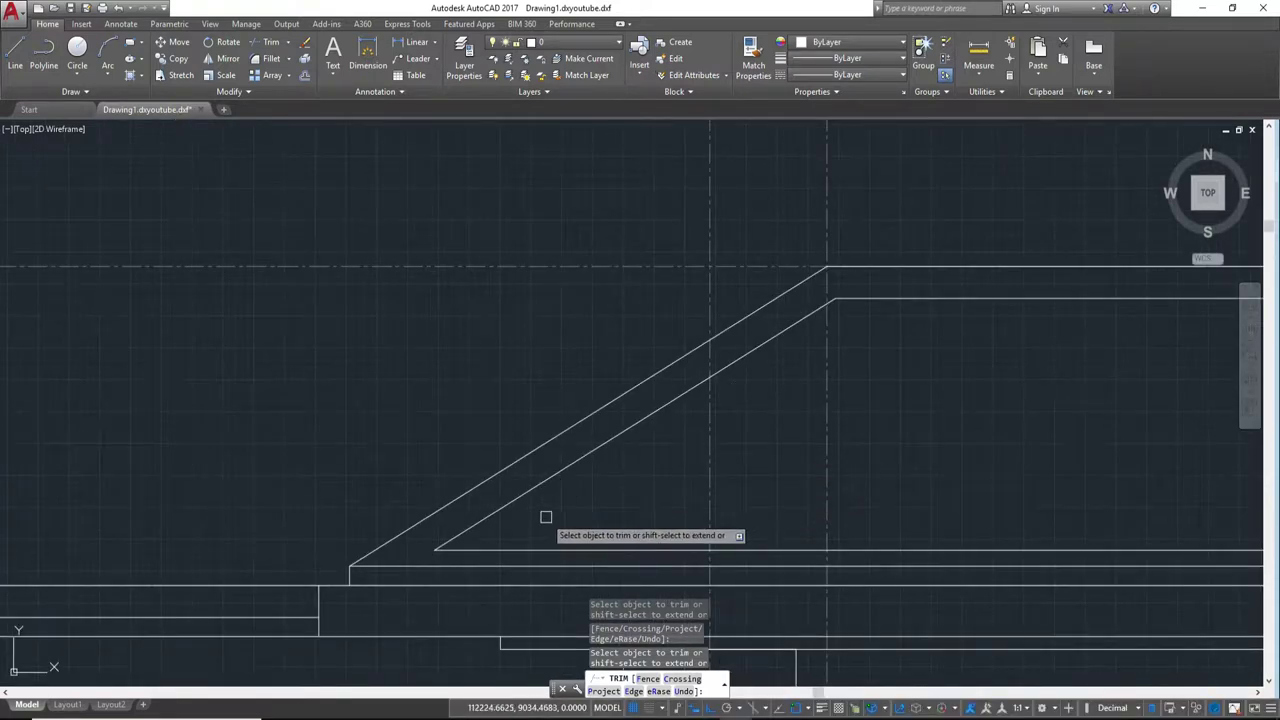
key("Escape")
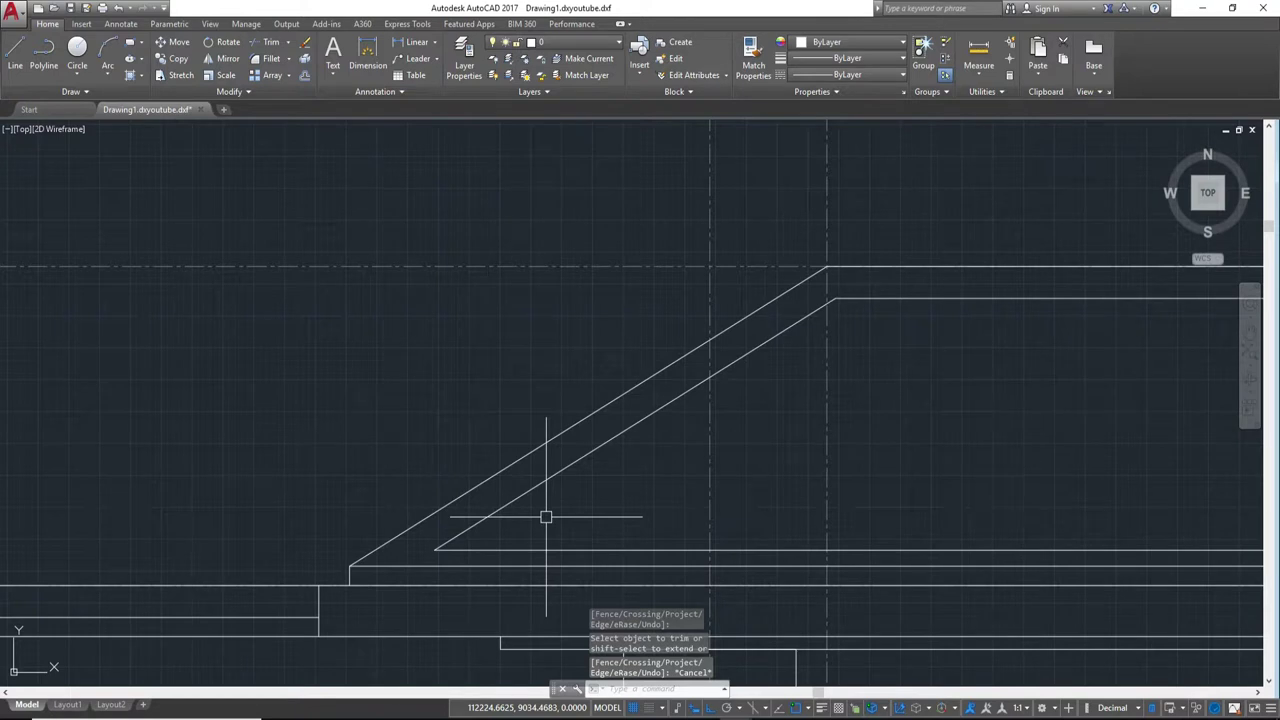
type("o")
Step: Offset the inner sloped roof line 25 units below it as a third thickness line
key("Return")
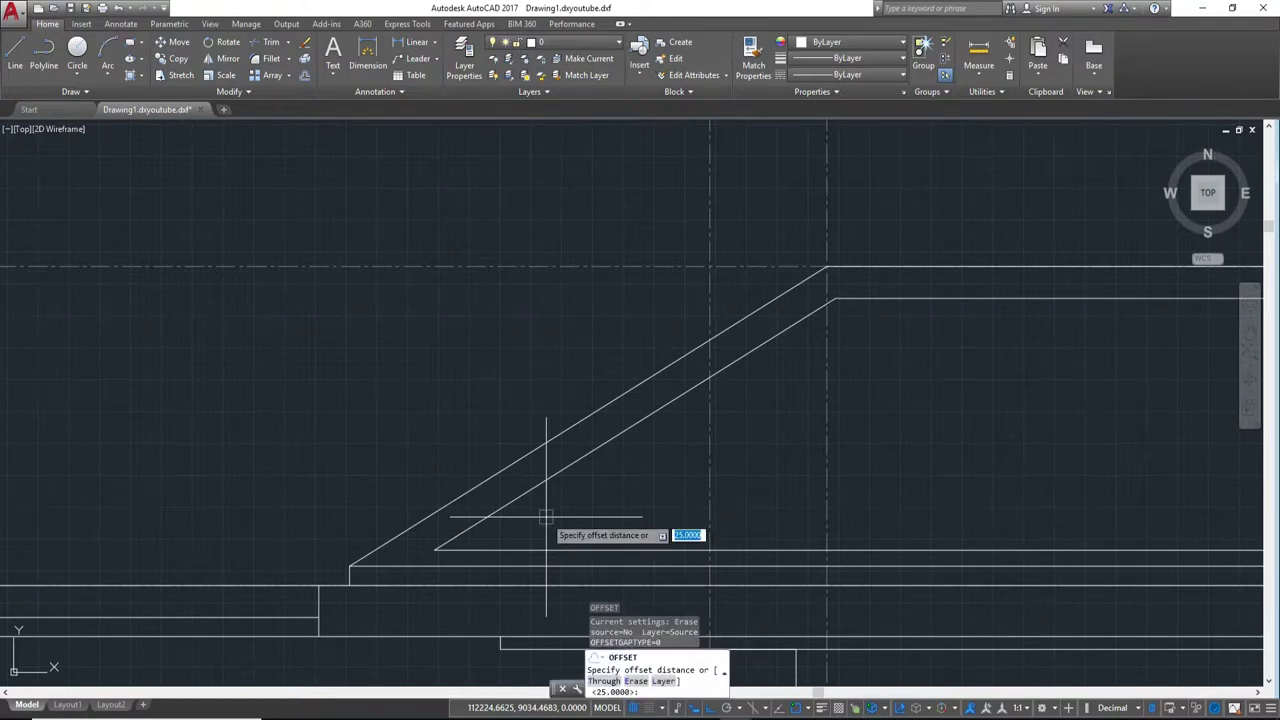
key("Return")
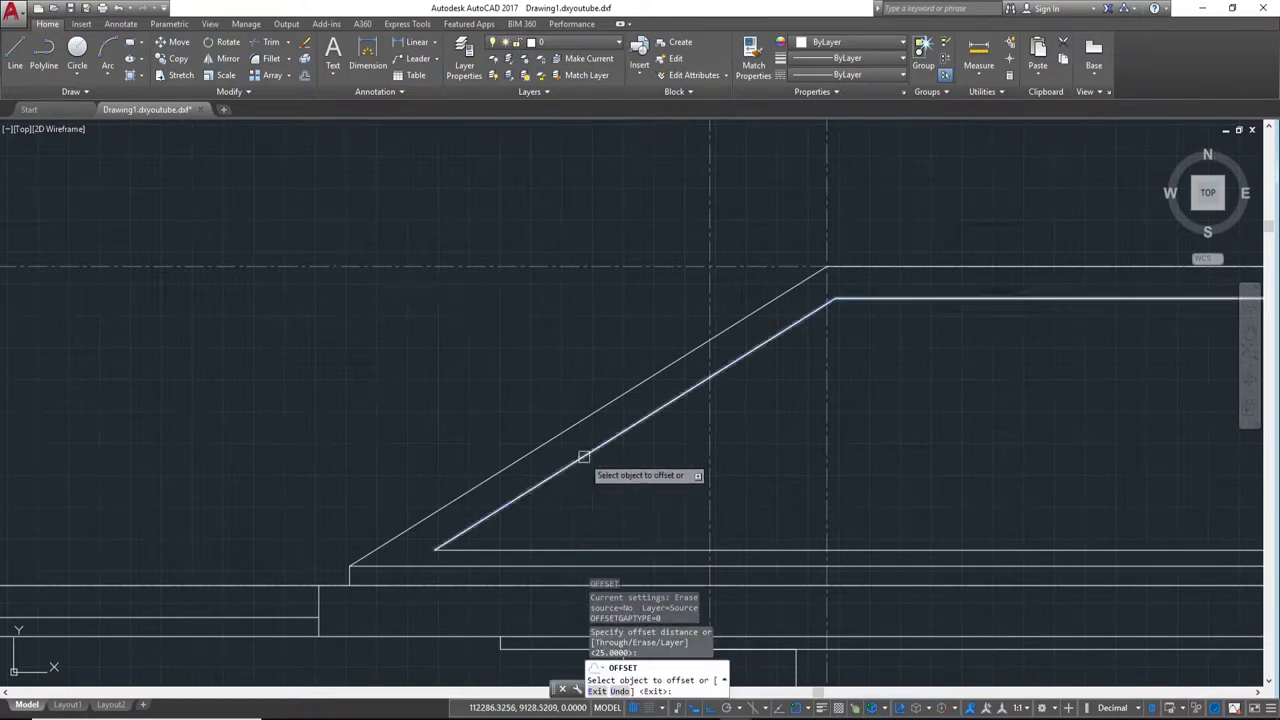
left_click(584, 455)
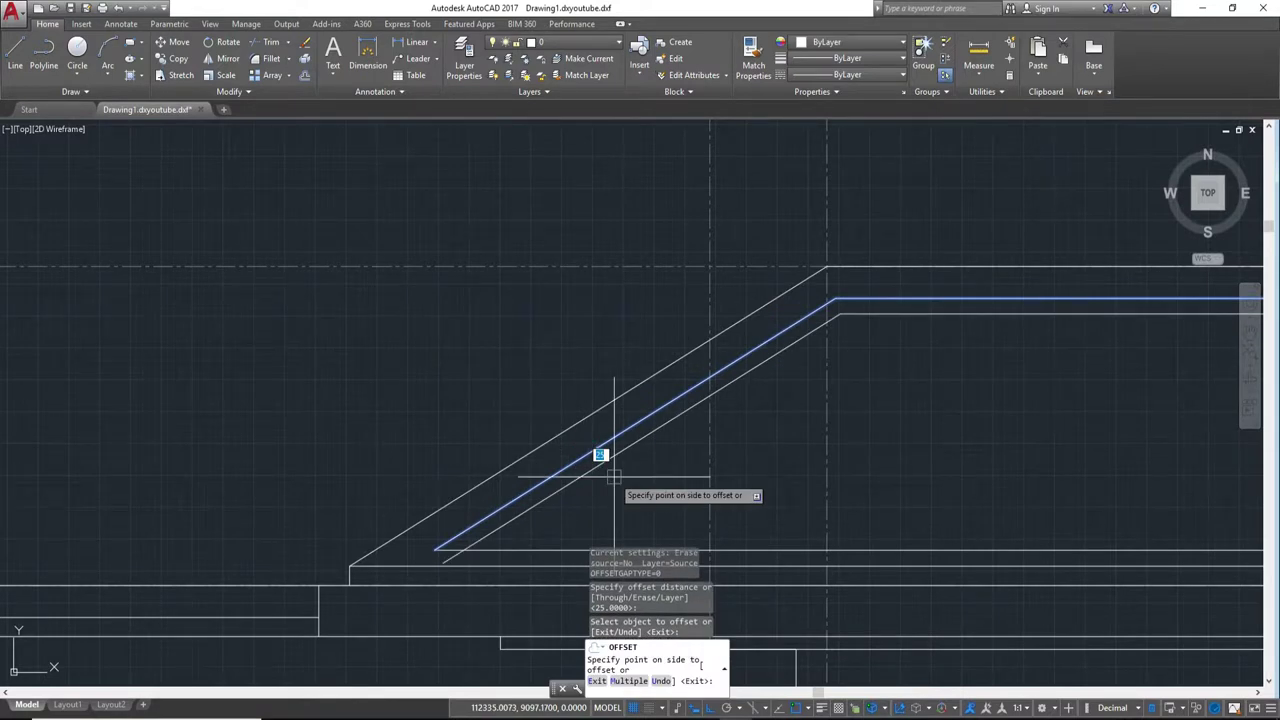
left_click(614, 477)
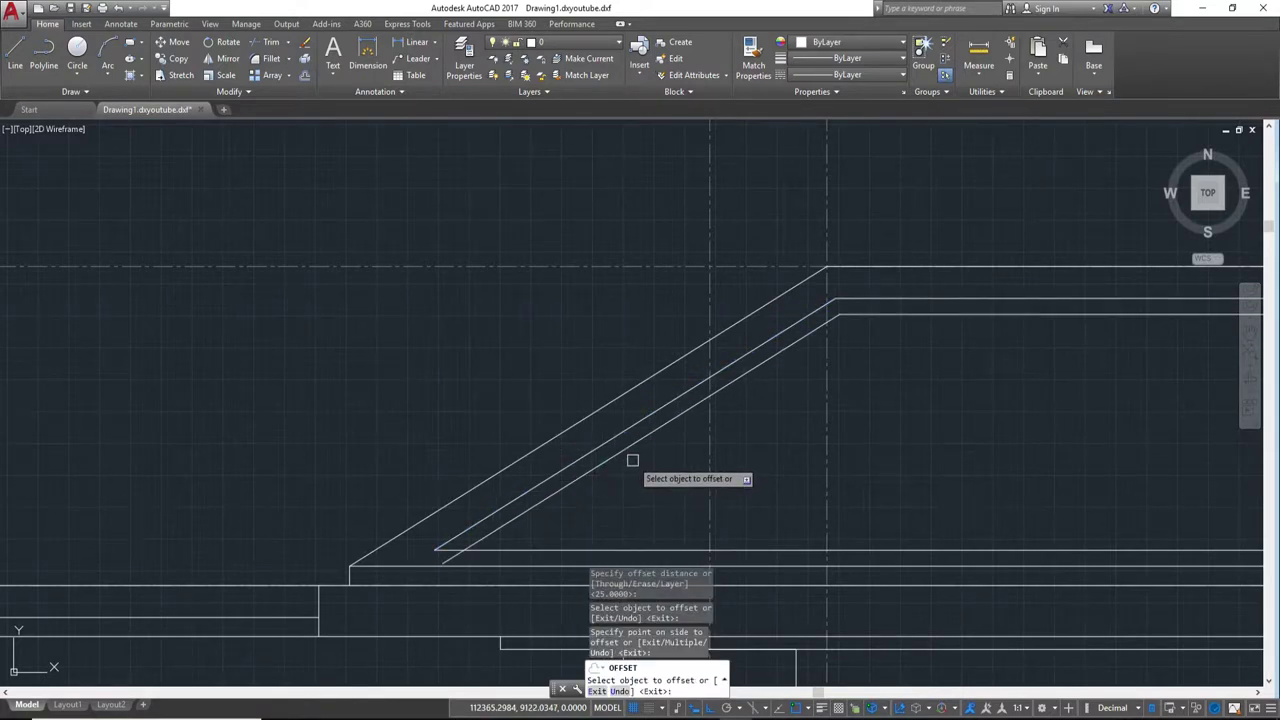
middle_click_drag(636, 457, 728, 383)
key("Escape")
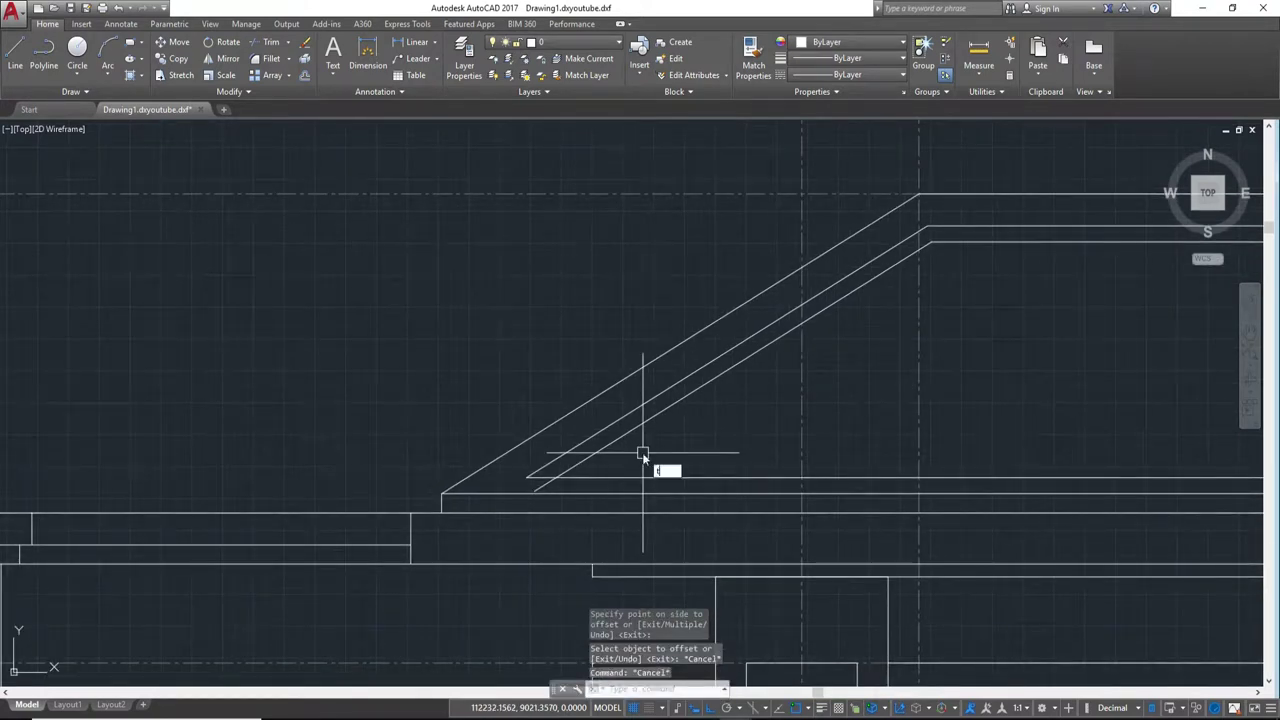
Step: Start a trim with all edges as boundaries, cancel it, and pan to the right eave corner
key("Return")
scroll(560, 494, "up", 4)
key("Return")
scroll(509, 466, "down", 2)
scroll(496, 466, "down", 2)
scroll(800, 447, "down", 1)
scroll(900, 435, "down", 1)
scroll(972, 428, "down", 2)
scroll(980, 531, "up", 3)
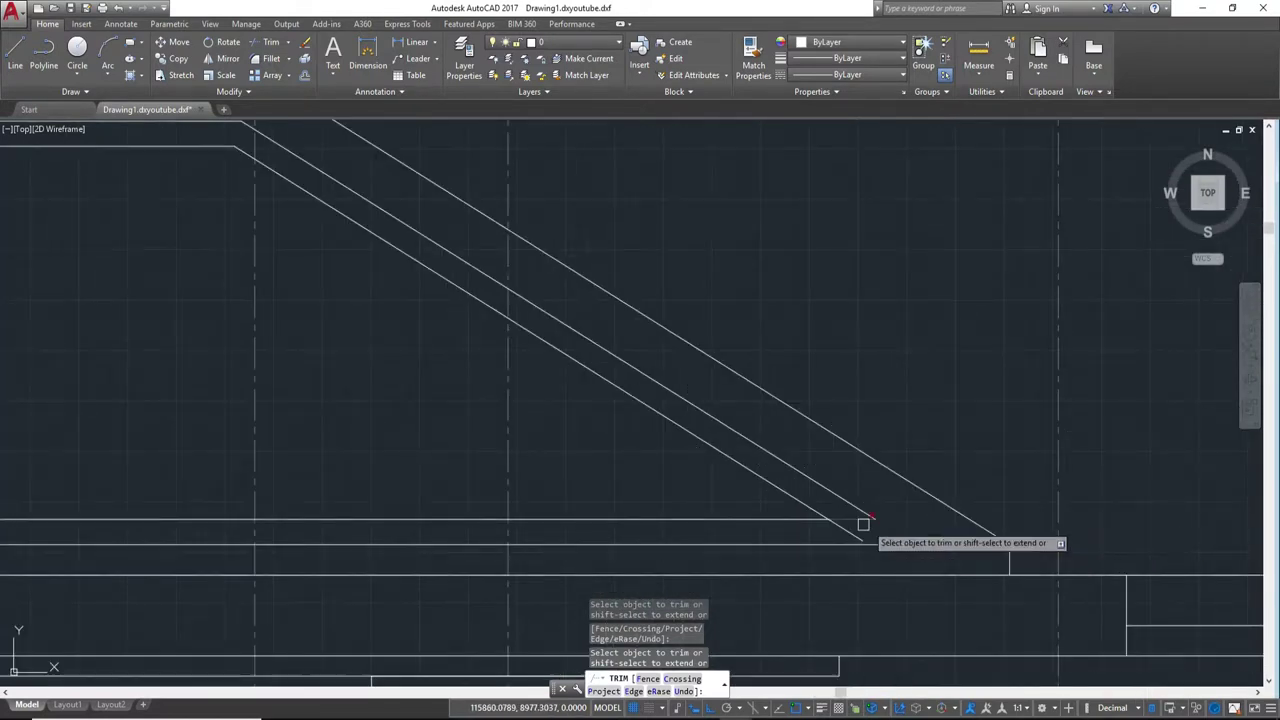
scroll(854, 531, "down", 4)
scroll(700, 460, "up", 4)
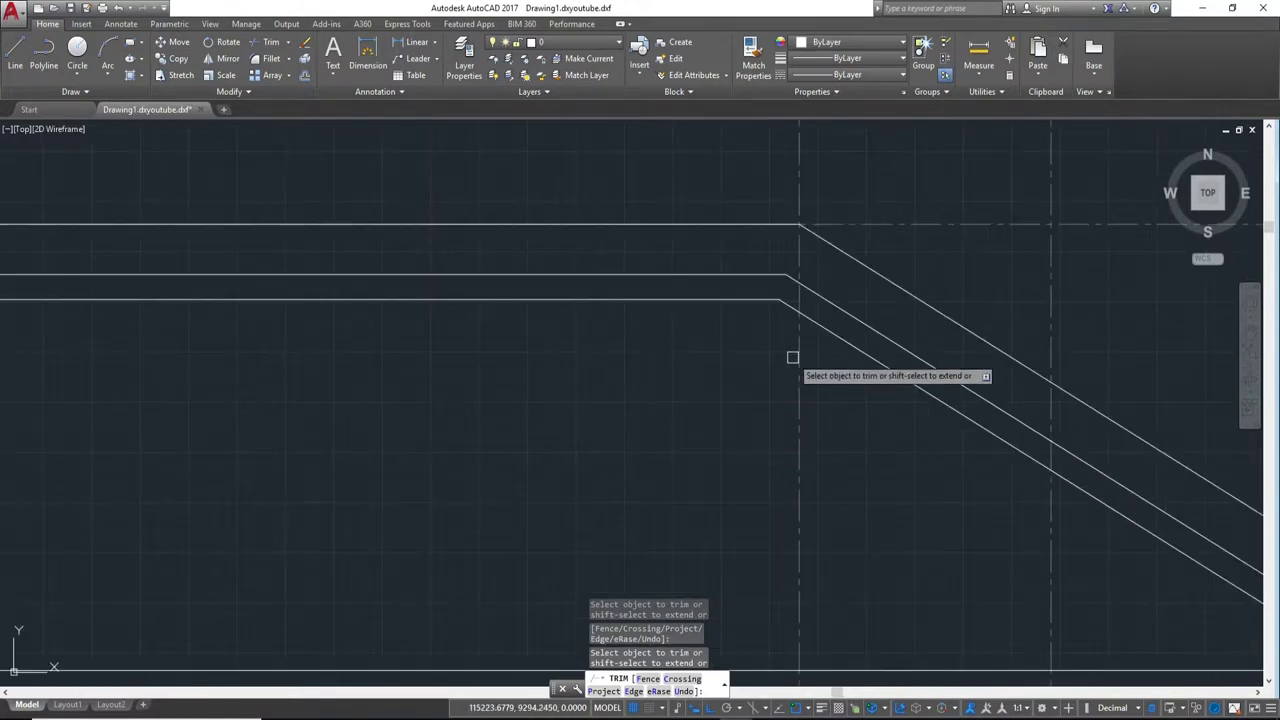
key("Escape")
middle_click_drag(789, 354, 780, 391)
scroll(770, 400, "up", 4)
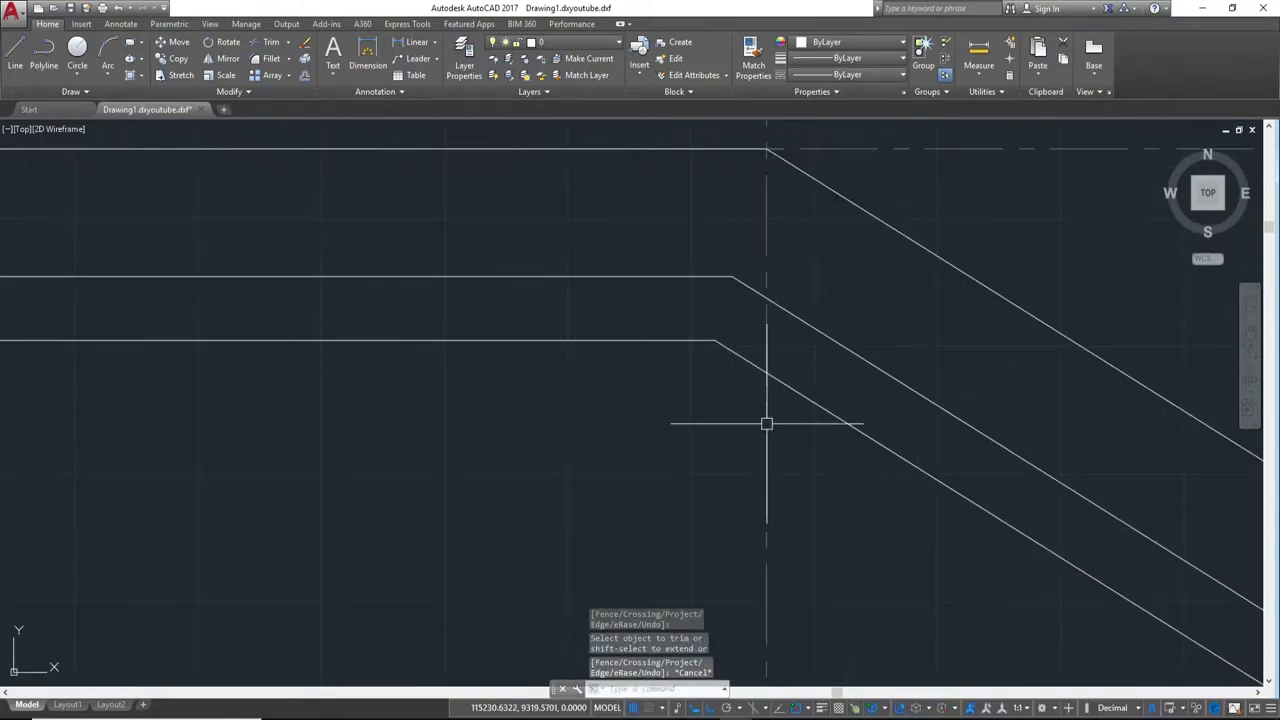
Step: Draw a vertical guide line straight up from the eave corner
type("l")
key("Return")
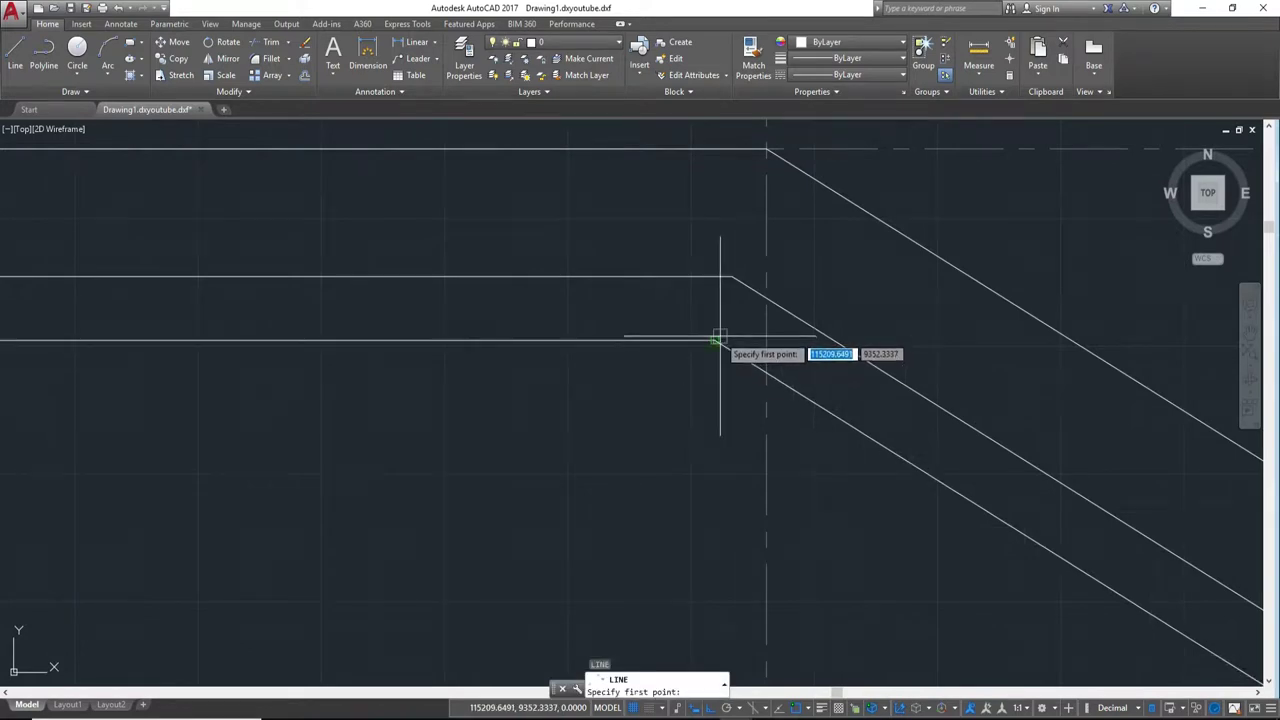
left_click(713, 341)
left_click(712, 243)
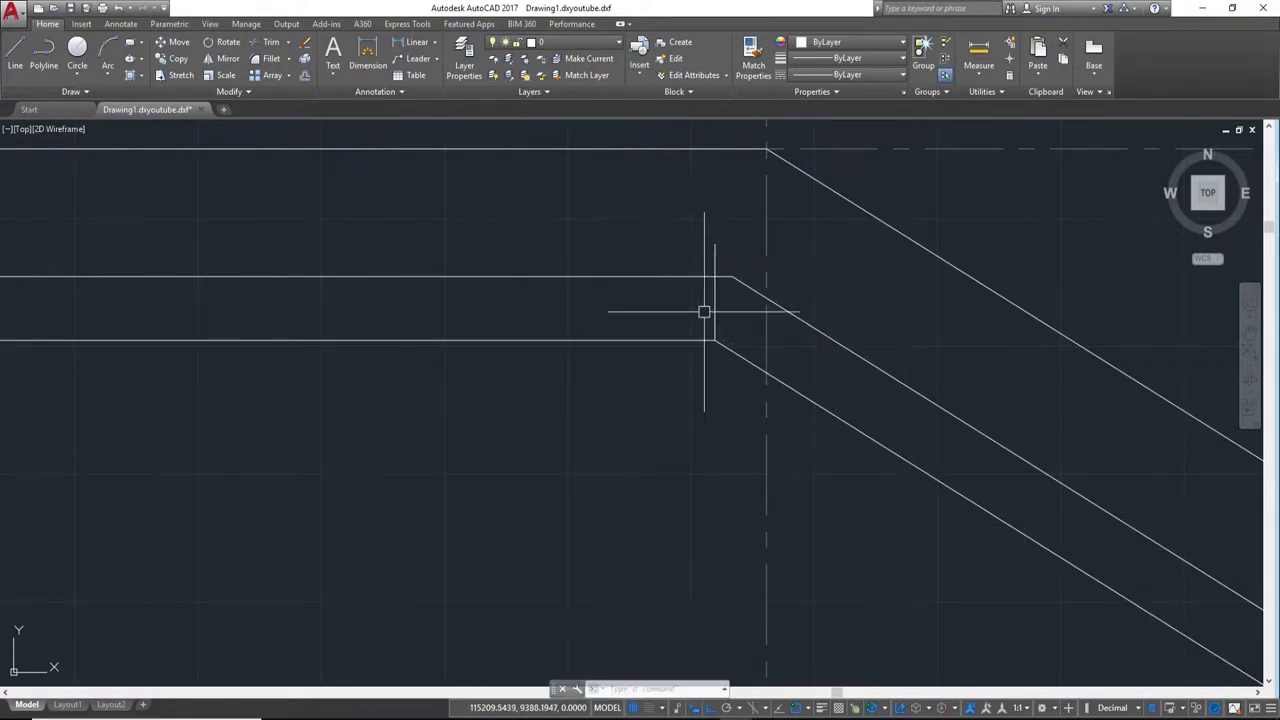
key("Escape")
scroll(722, 330, "up", 2)
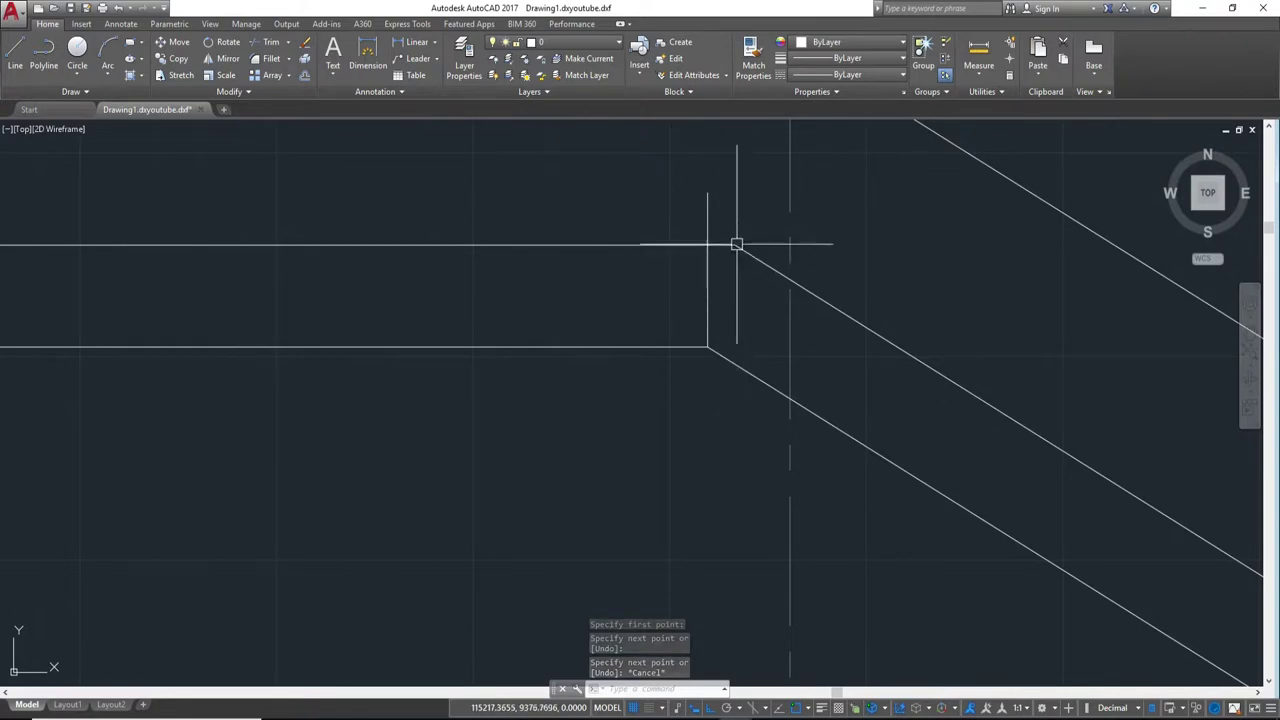
scroll(733, 300, "down", 1)
scroll(745, 340, "up", 1)
scroll(737, 359, "up", 2)
scroll(737, 359, "down", 2)
Step: Explode the inner roof outline polyline and extend its sloped line to the vertical line
left_click(747, 389)
type("X")
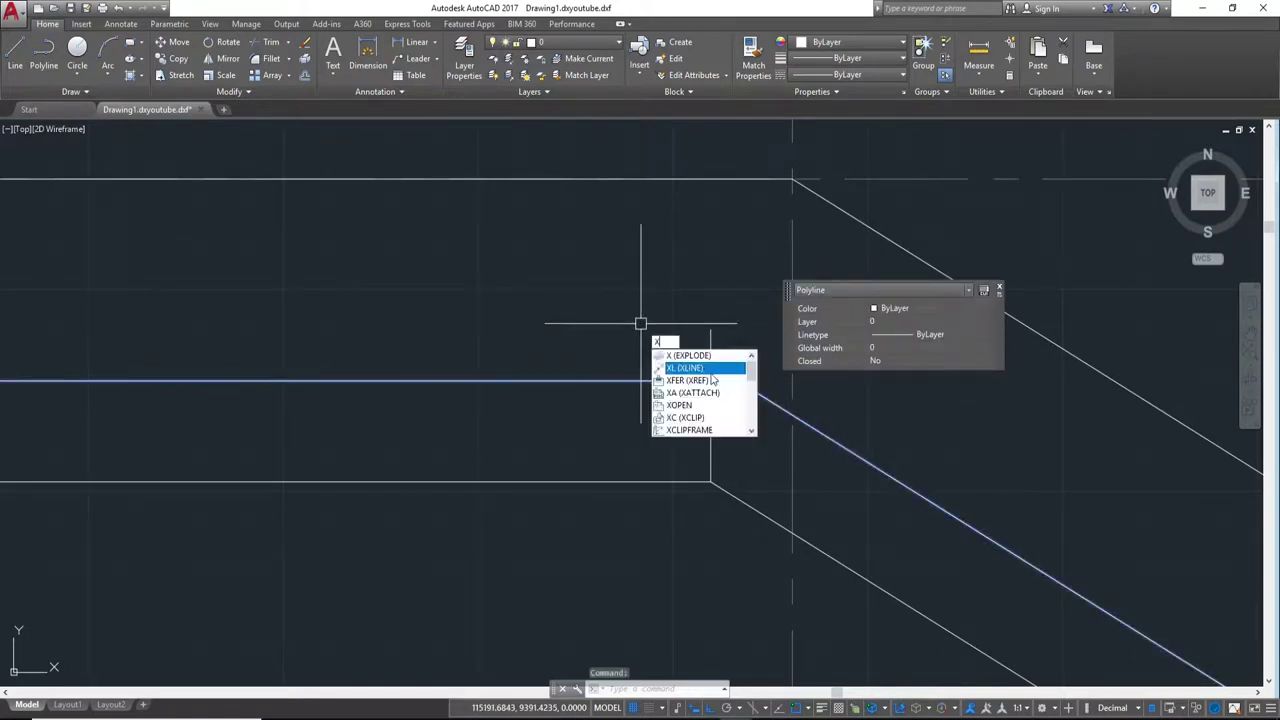
key("Return")
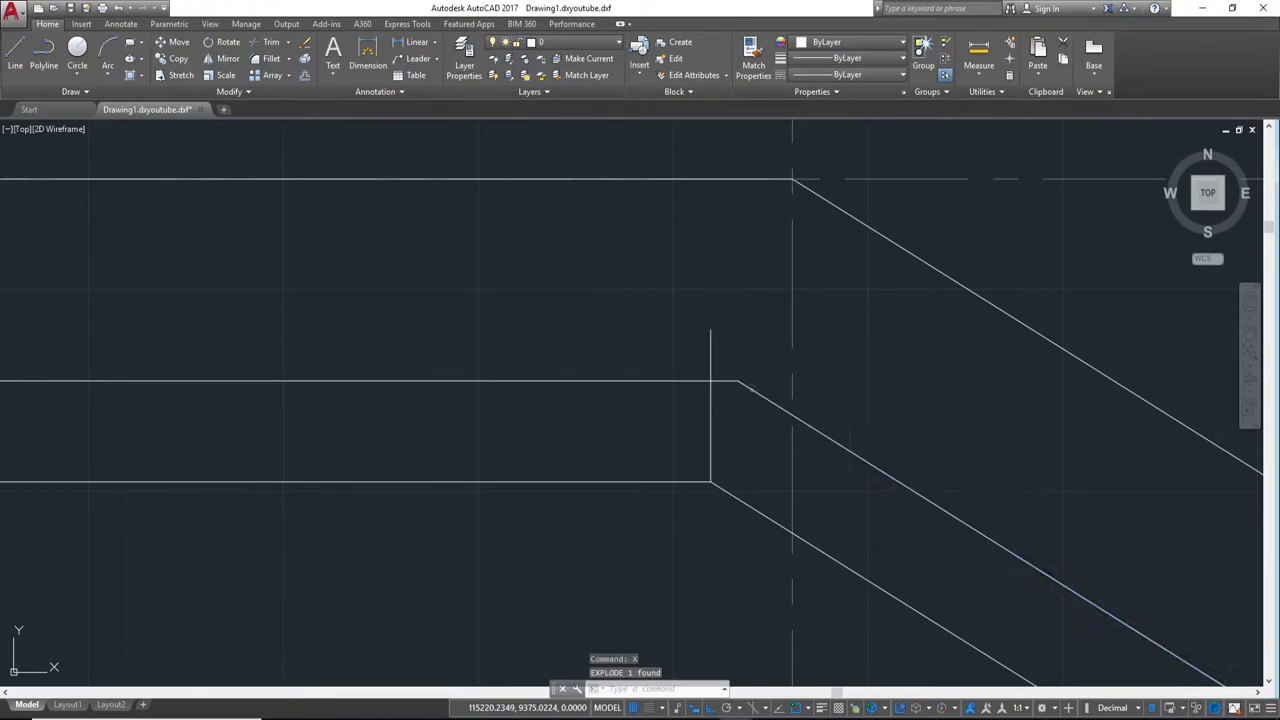
left_click(731, 381)
key("Escape")
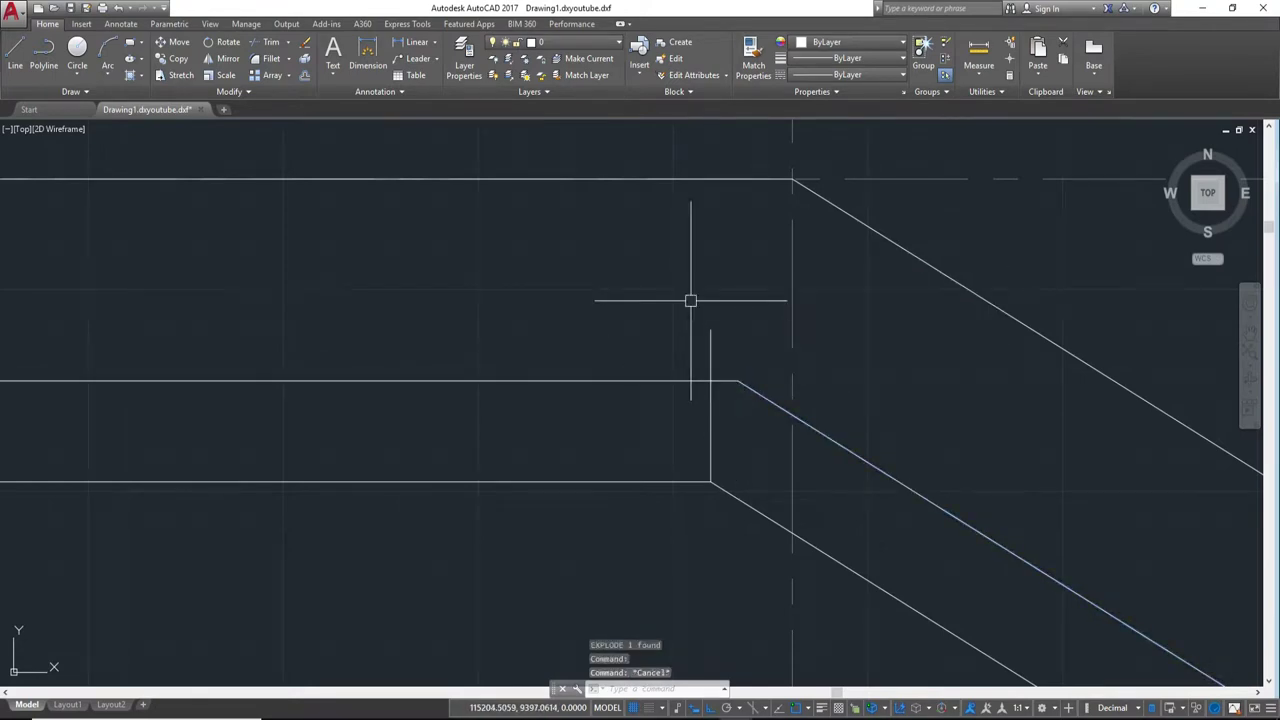
type("ex")
key("Return")
key("Return")
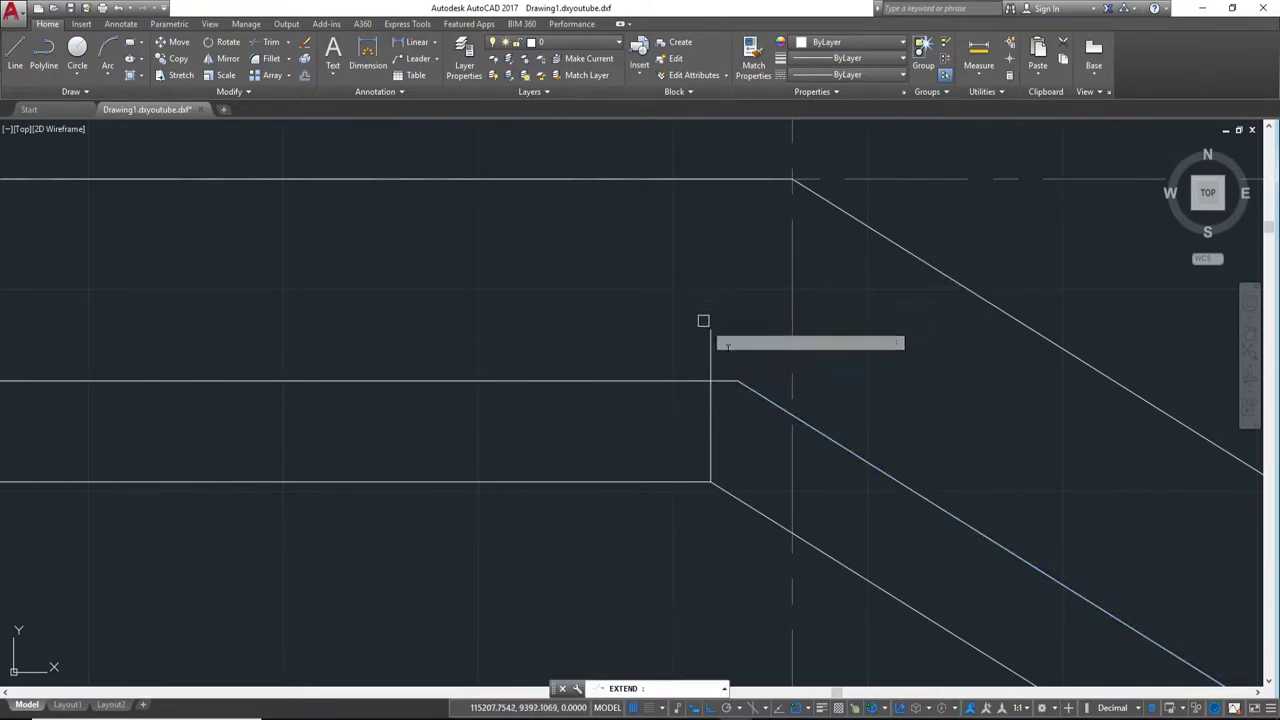
left_click(763, 392)
key("Escape")
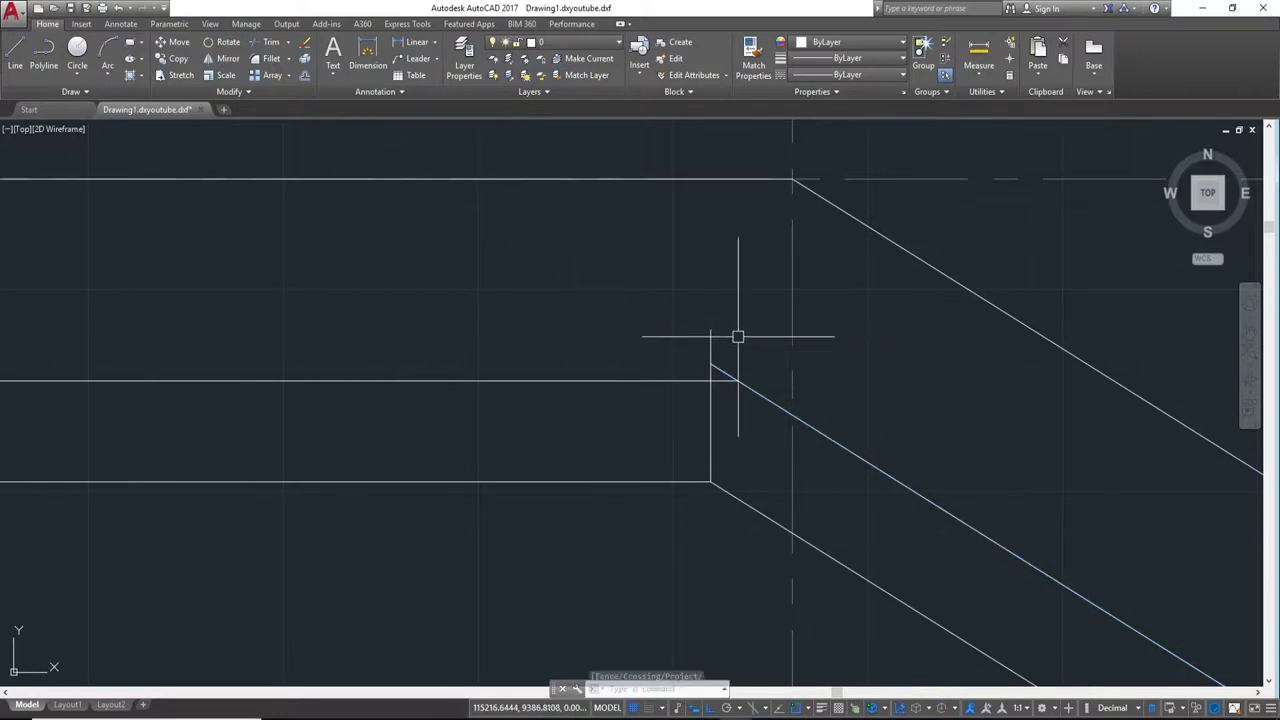
Step: Trim the horizontal stub past the corner and the vertical stub above the roof corner
scroll(723, 371, "up", 4)
left_click(720, 388)
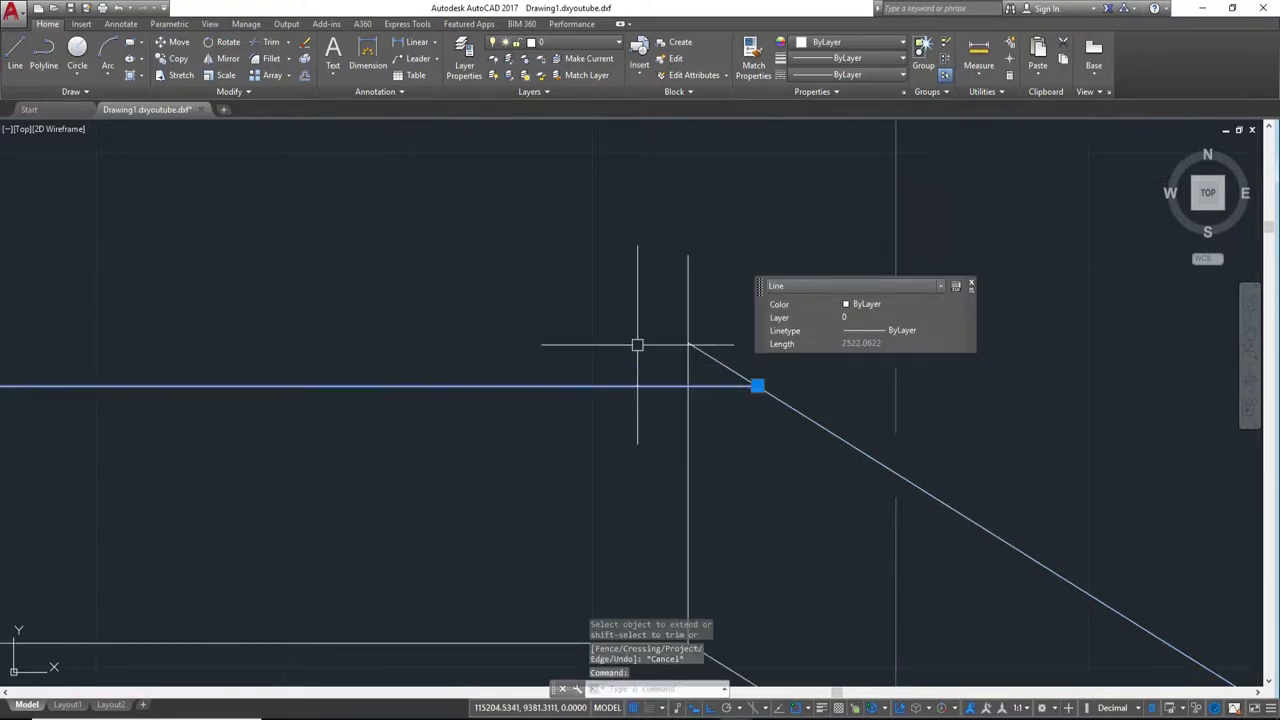
type("m")
key("Return")
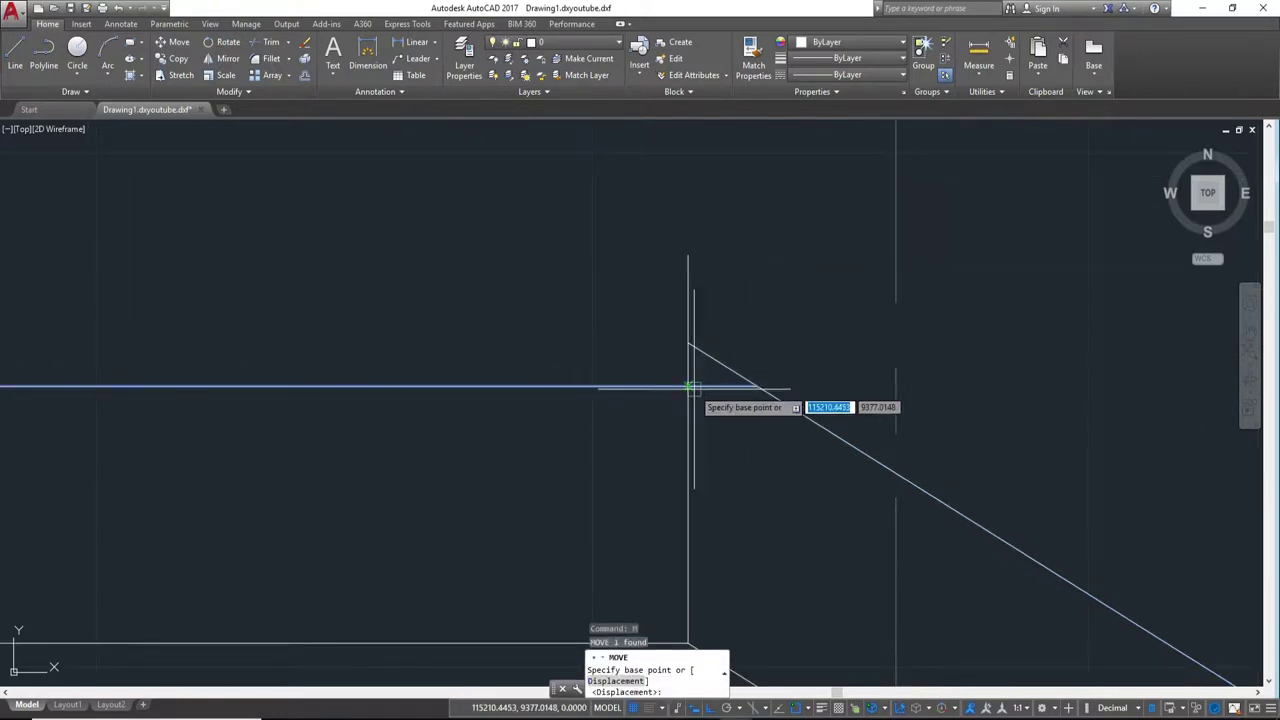
left_click(702, 373)
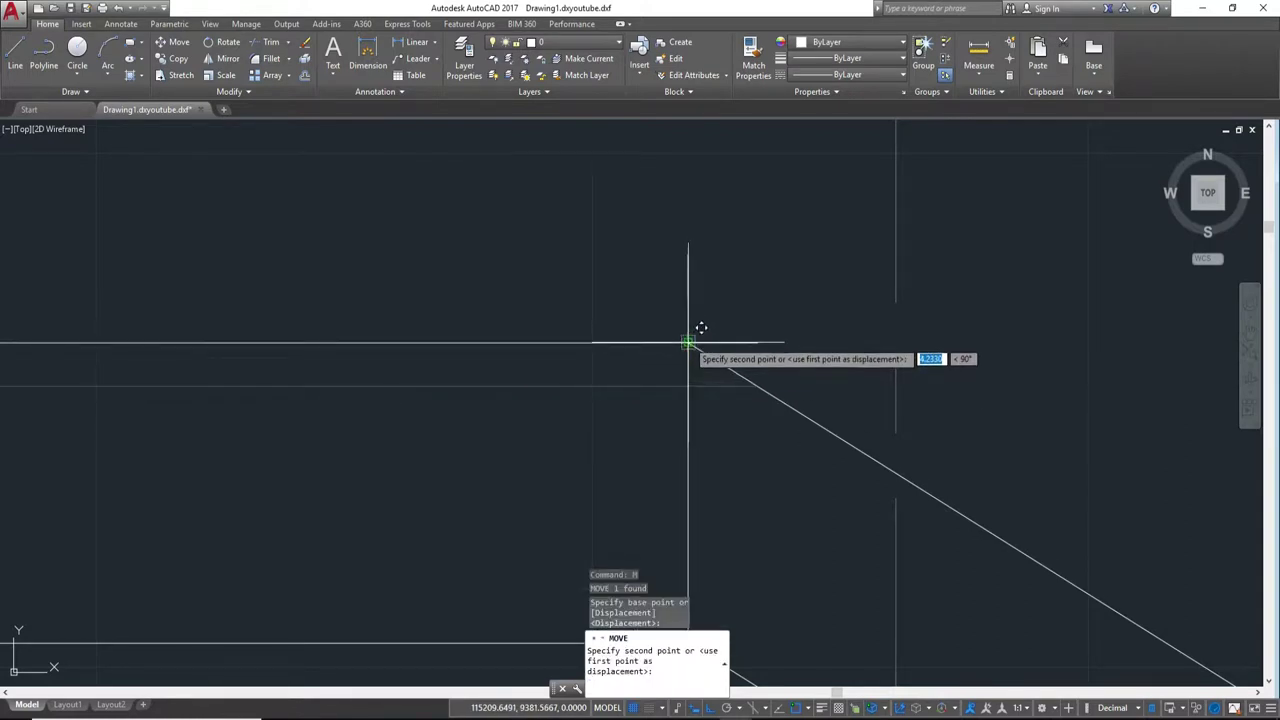
key("Escape")
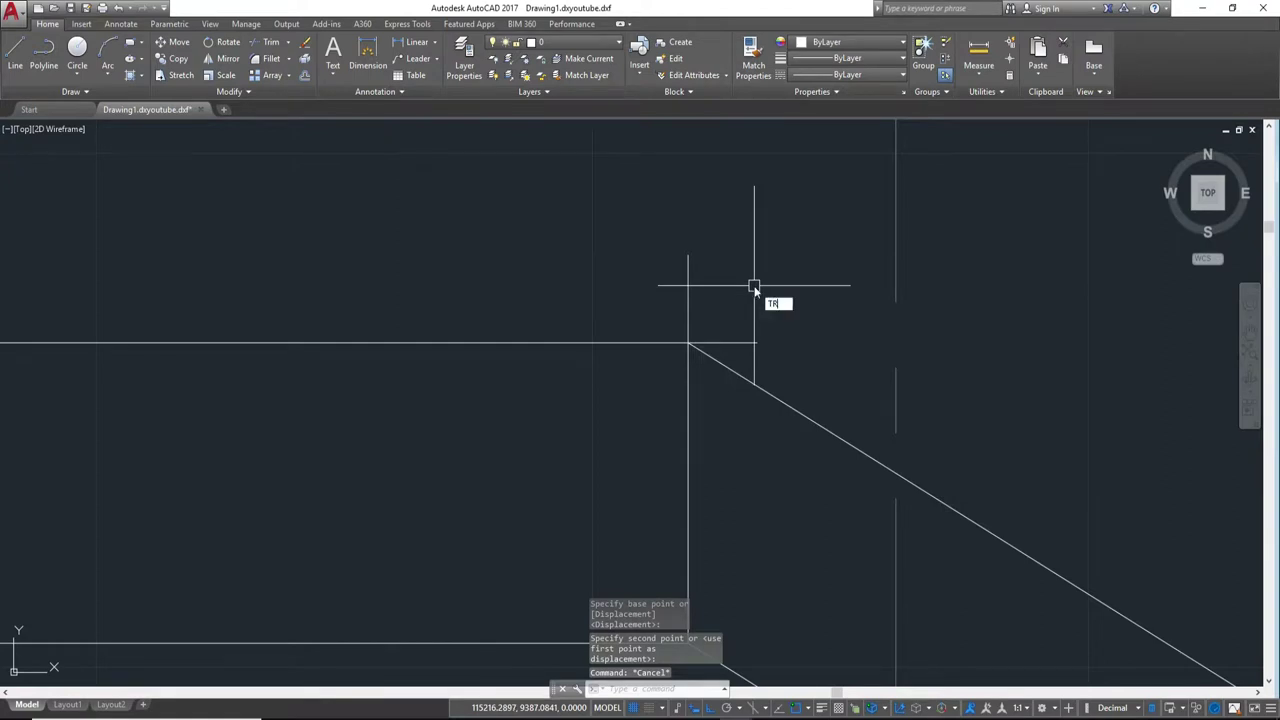
key("Return")
key("Return")
left_click(748, 343)
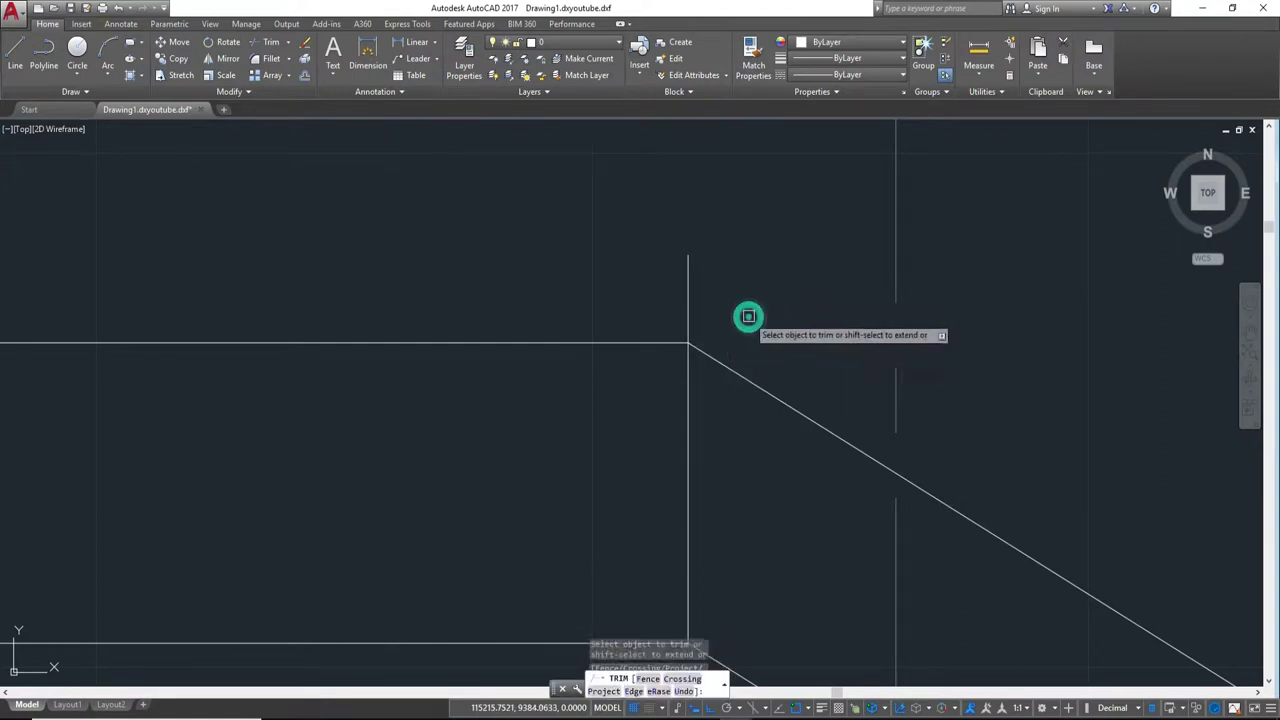
left_click(614, 266)
scroll(566, 271, "down", 2)
scroll(558, 283, "down", 2)
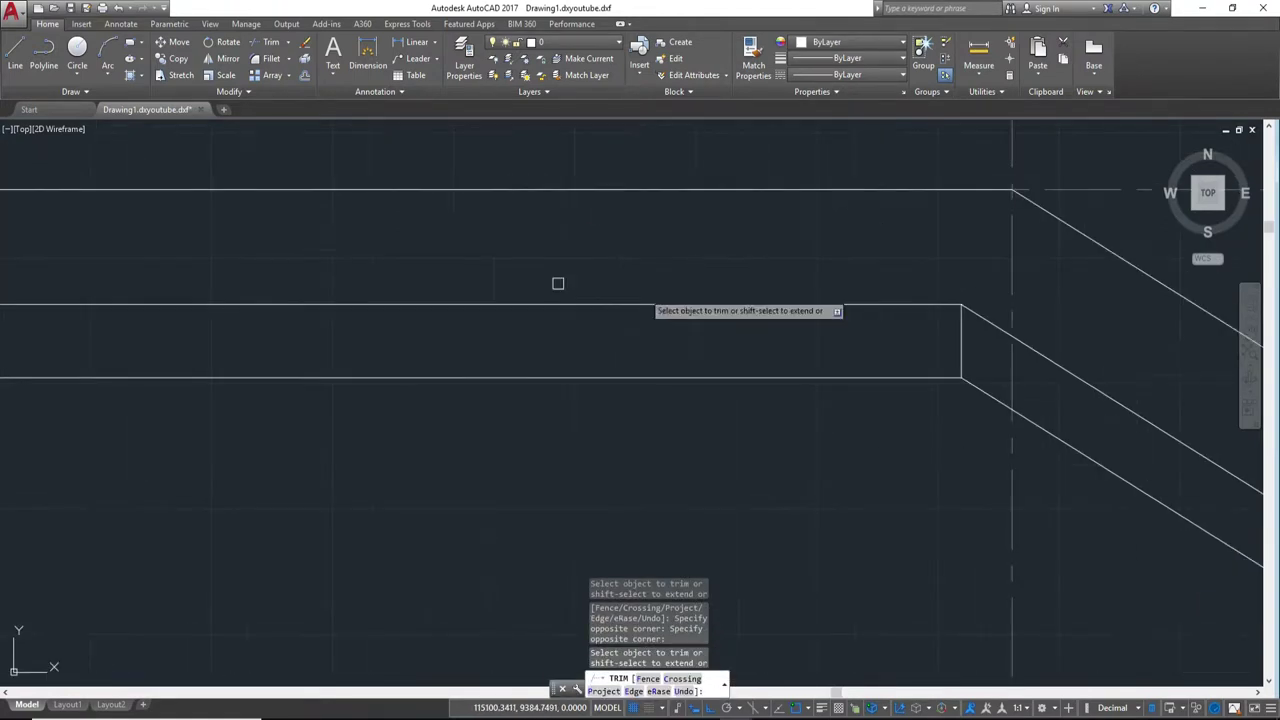
key("Escape")
Step: Extend the other sloped roof line up to the horizontal roof line
middle_click_drag(457, 291, 629, 337)
scroll(1186, 366, "down", 4)
scroll(560, 437, "up", 6)
scroll(261, 344, "up", 2)
middle_click_drag(261, 344, 440, 363)
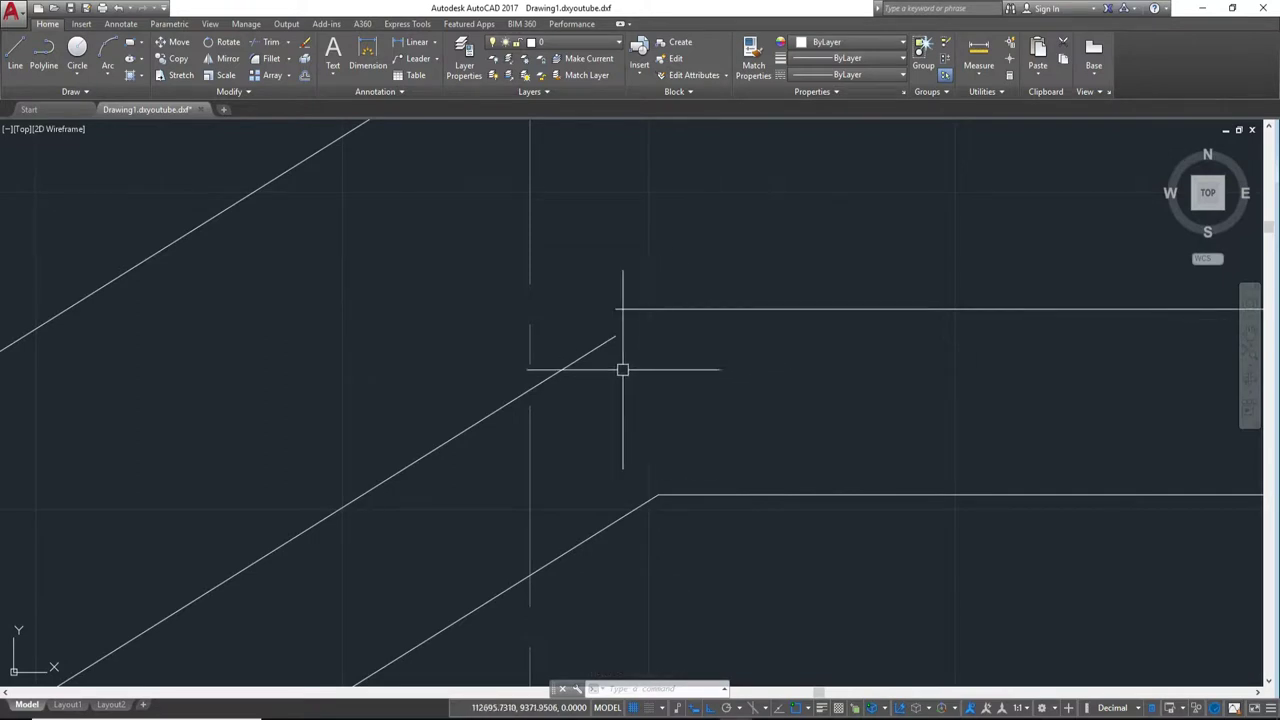
type("EX")
key("Return")
left_click(580, 357)
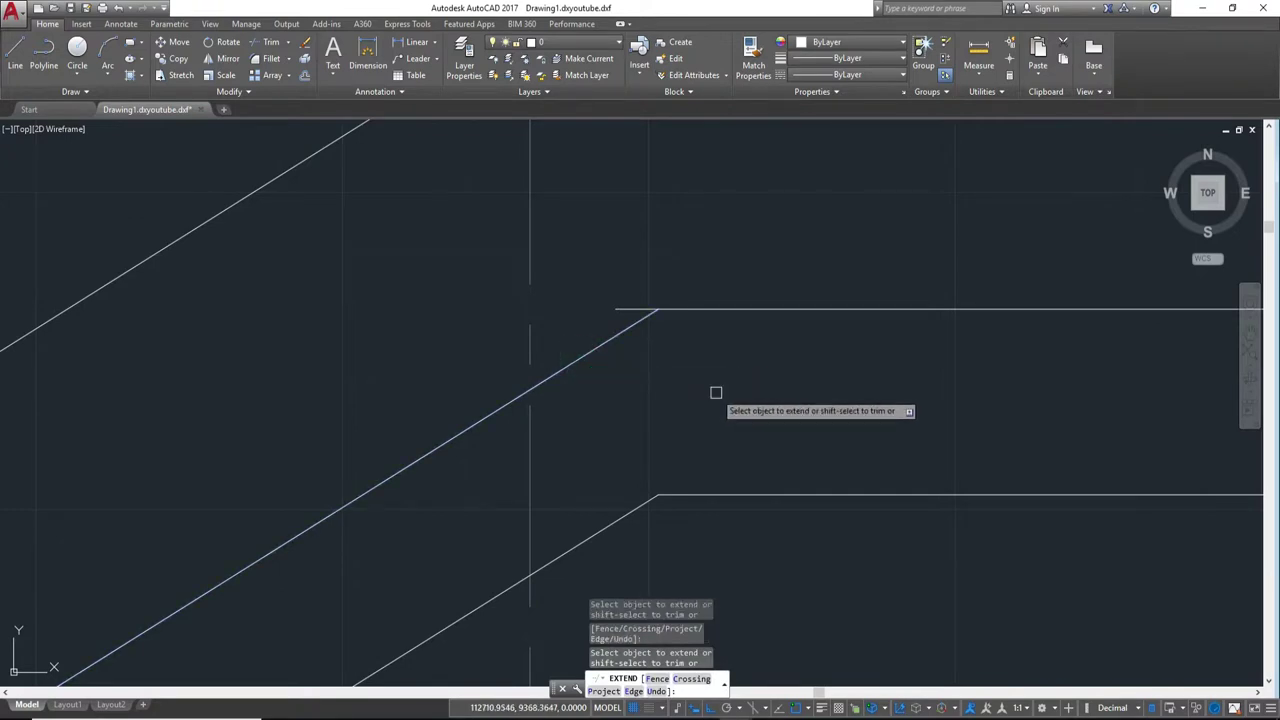
key("Escape")
Step: Move to the opposite roof corner and start a line at the thickness lines' corner, then cancel it
scroll(716, 392, "down", 3)
middle_click_drag(723, 409, 826, 429)
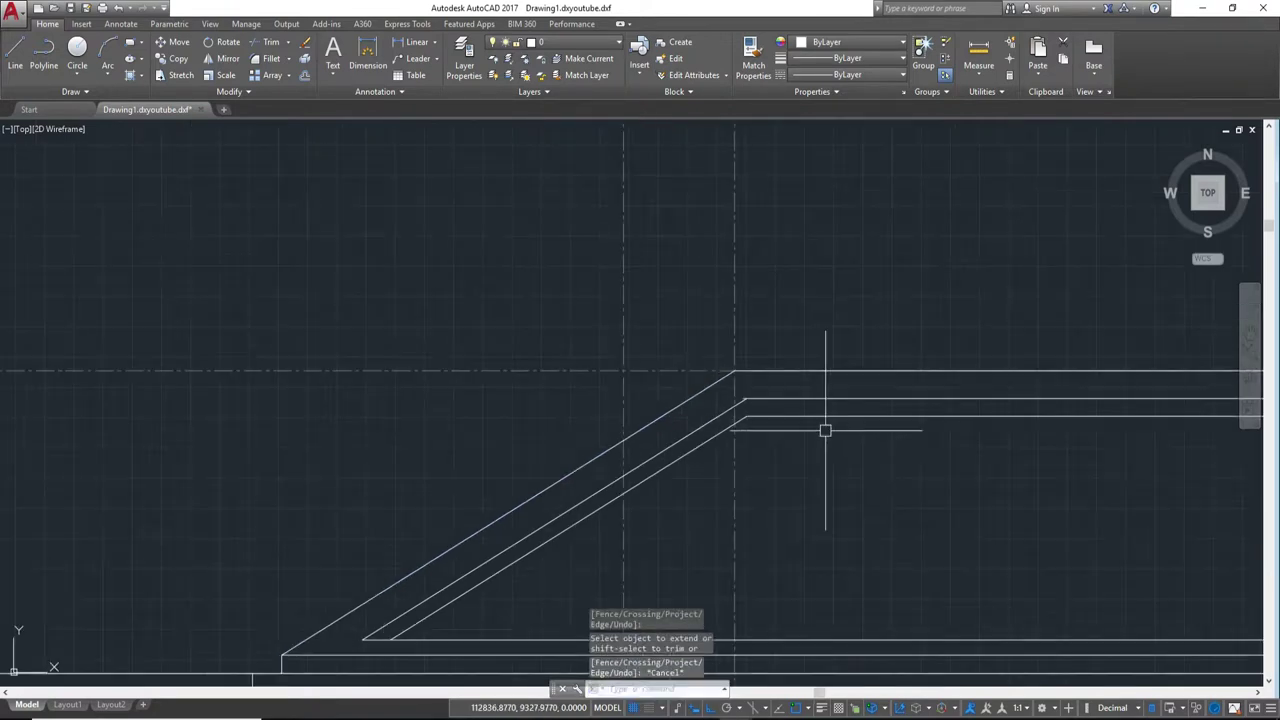
middle_click_drag(1040, 429, 604, 411)
scroll(604, 411, "up", 4)
scroll(595, 385, "up", 2)
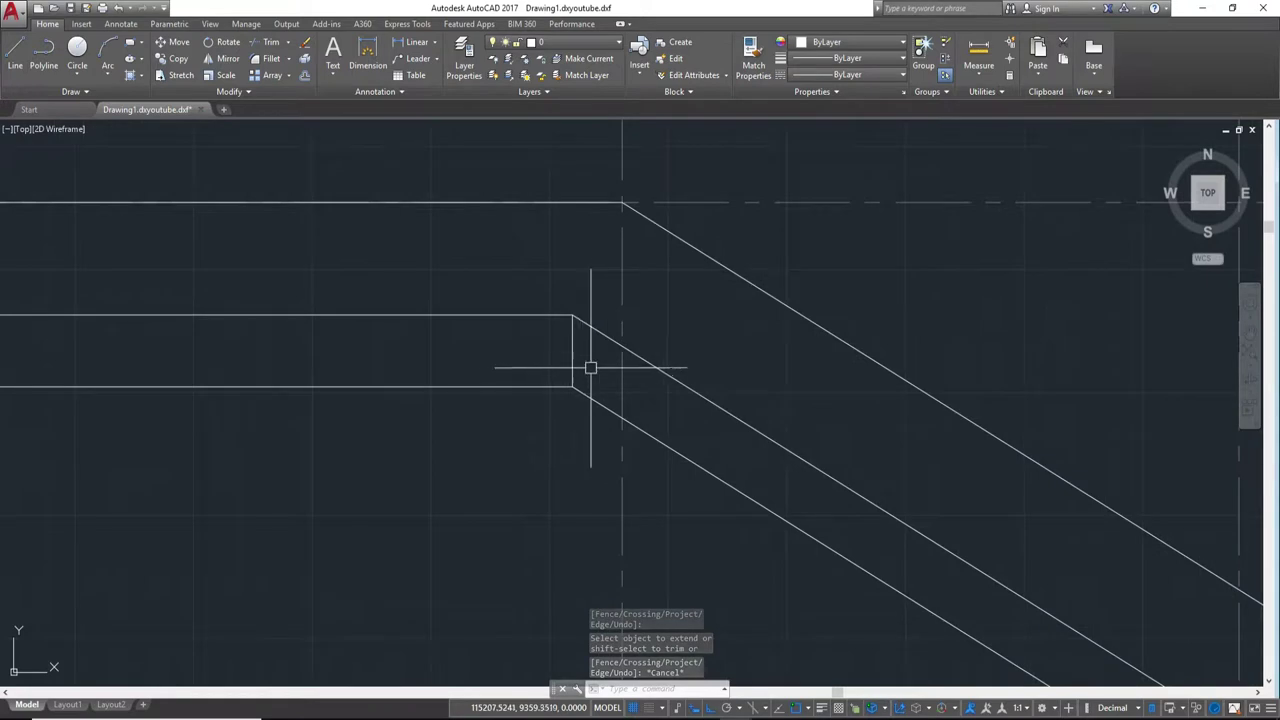
scroll(309, 423, "down", 4)
middle_click_drag(309, 423, 634, 409)
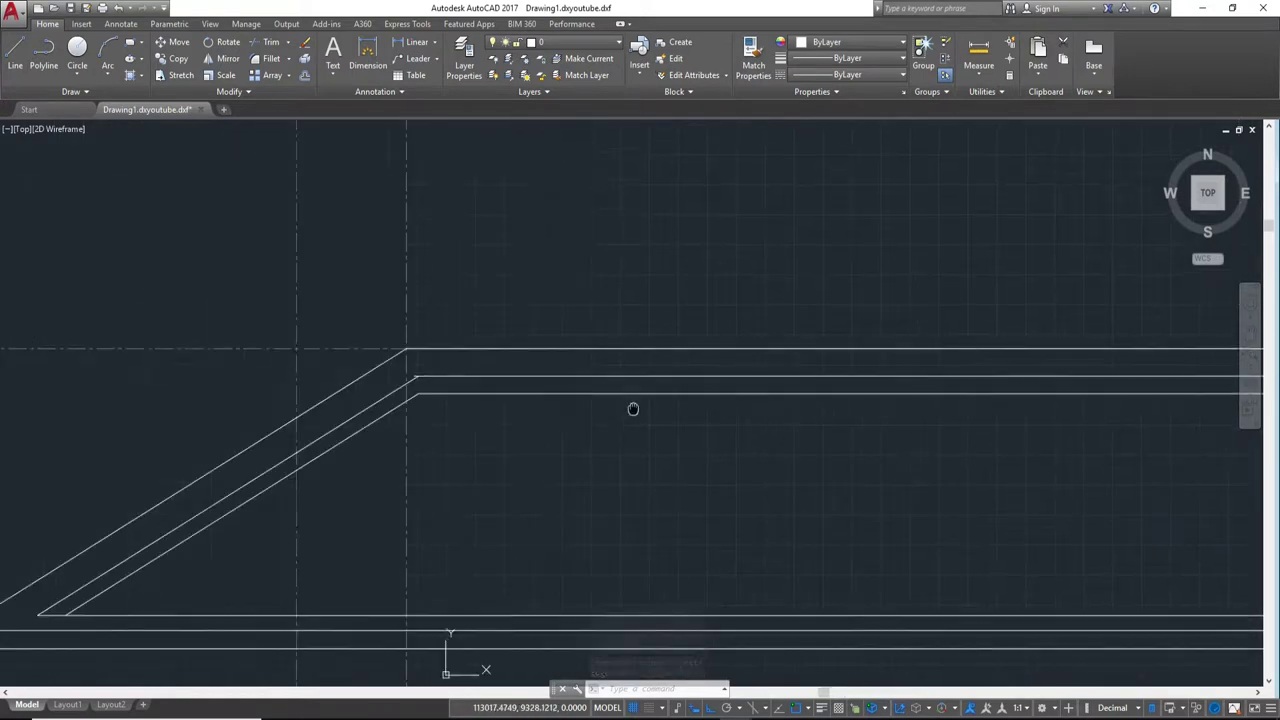
scroll(491, 395, "up", 3)
scroll(491, 395, "up", 3)
type("l")
key("Return")
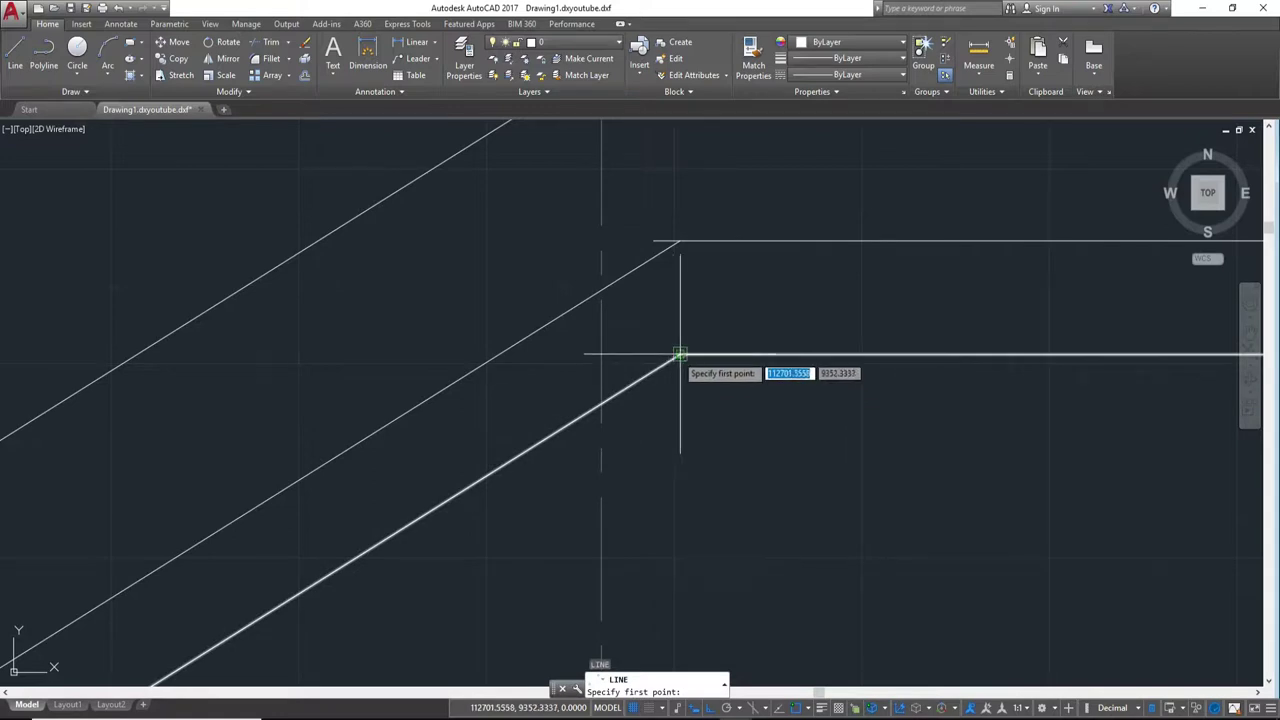
left_click(679, 354)
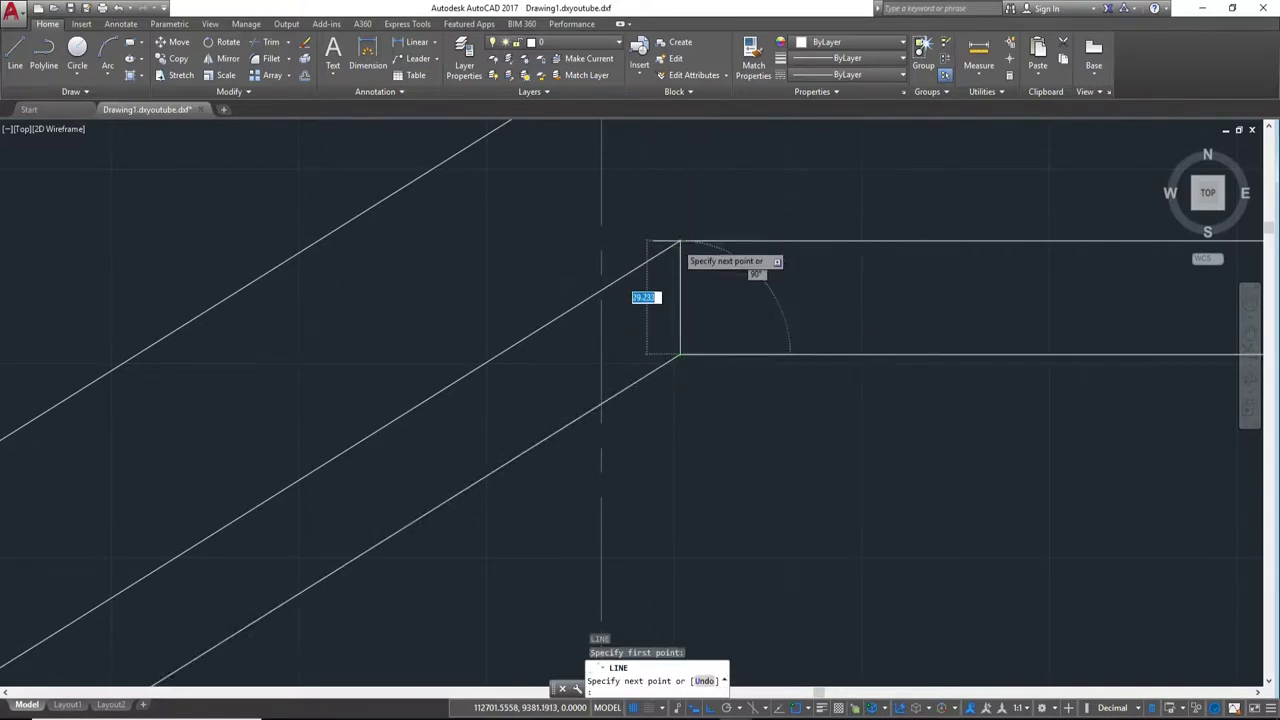
scroll(680, 241, "up", 3)
key("Escape")
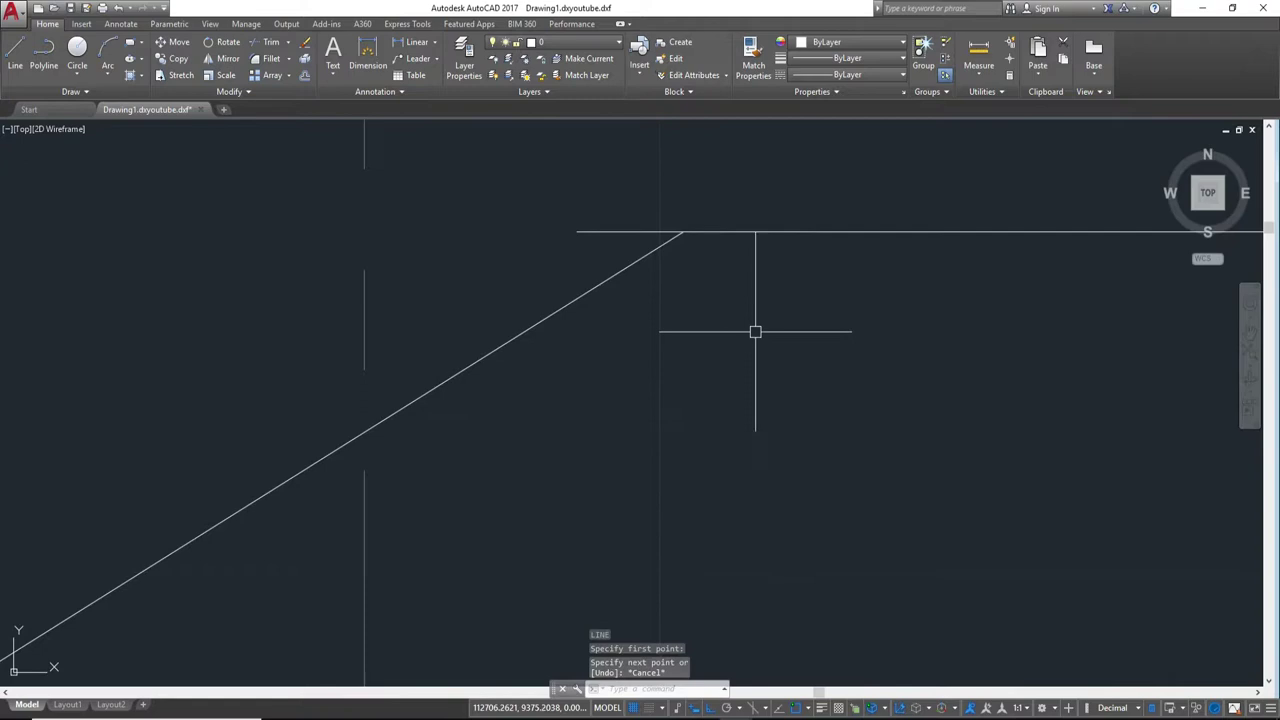
Step: Start a trim using all objects as edges over the parallel roof lines, then cancel it
type("tr")
key("Return")
key("Return")
scroll(677, 264, "down", 2)
scroll(677, 264, "down", 2)
middle_click_drag(817, 311, 514, 409)
key("Escape")
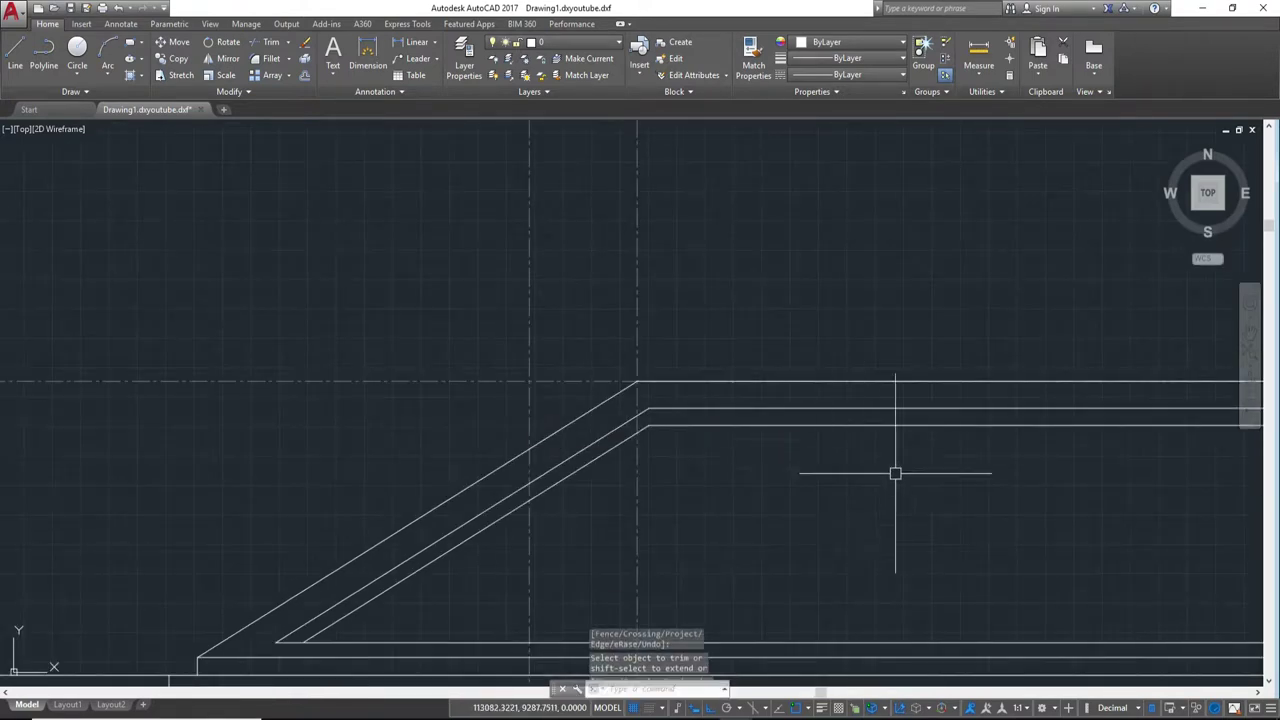
scroll(891, 409, "down", 1)
scroll(686, 360, "down", 2)
Step: Stretch the horizontal rail line's end grip over to the far post corner
scroll(686, 360, "down", 1)
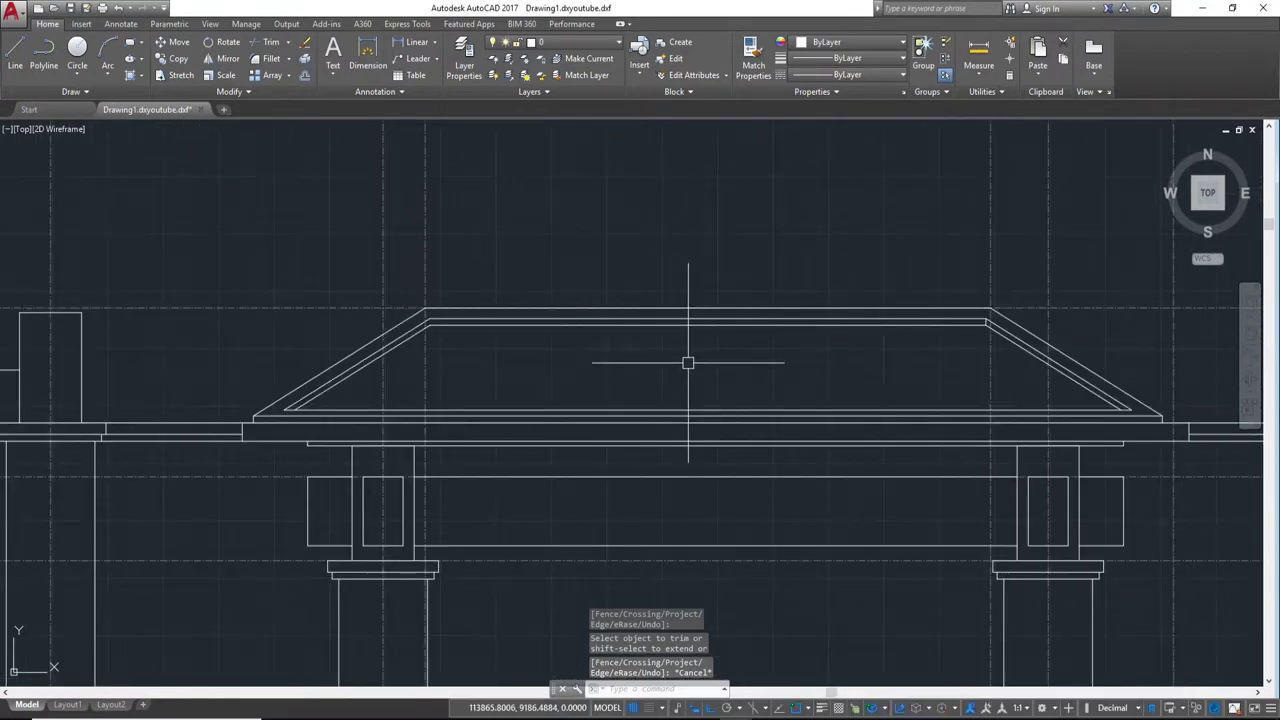
key("Return")
key("Escape")
middle_click_drag(766, 513, 1060, 523)
middle_click_drag(451, 434, 775, 434)
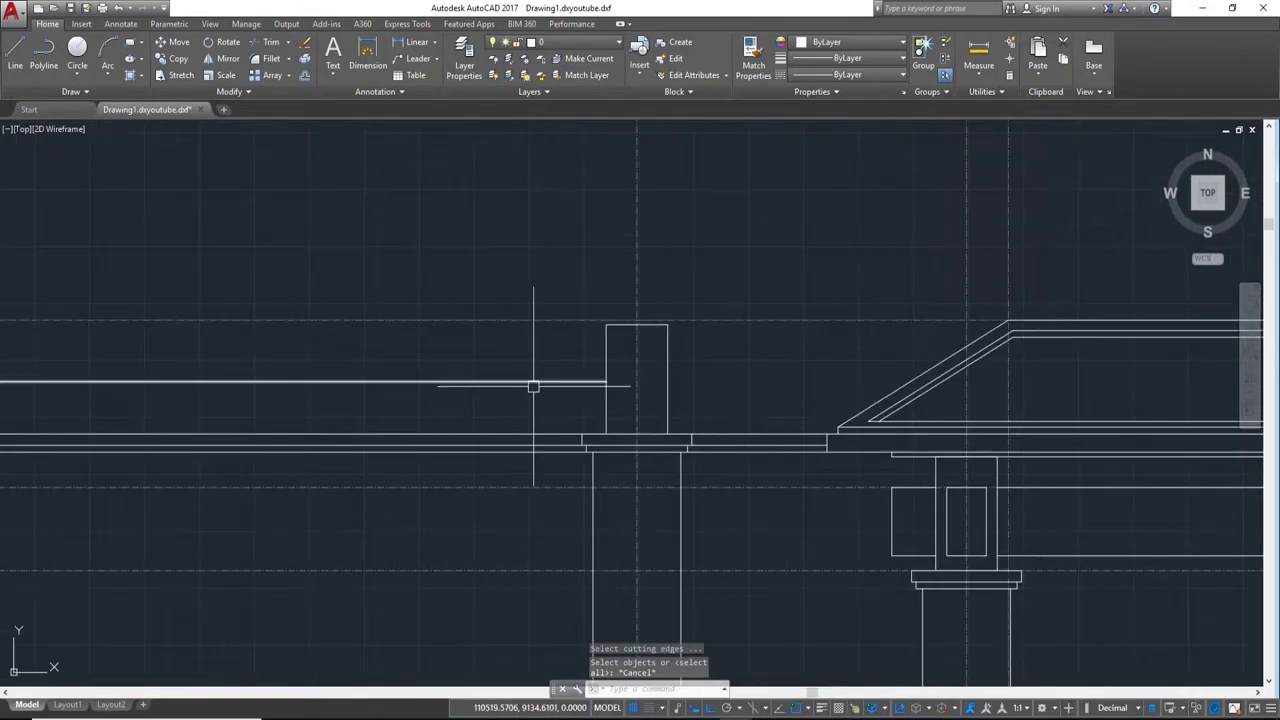
left_click(531, 383)
left_click(605, 381)
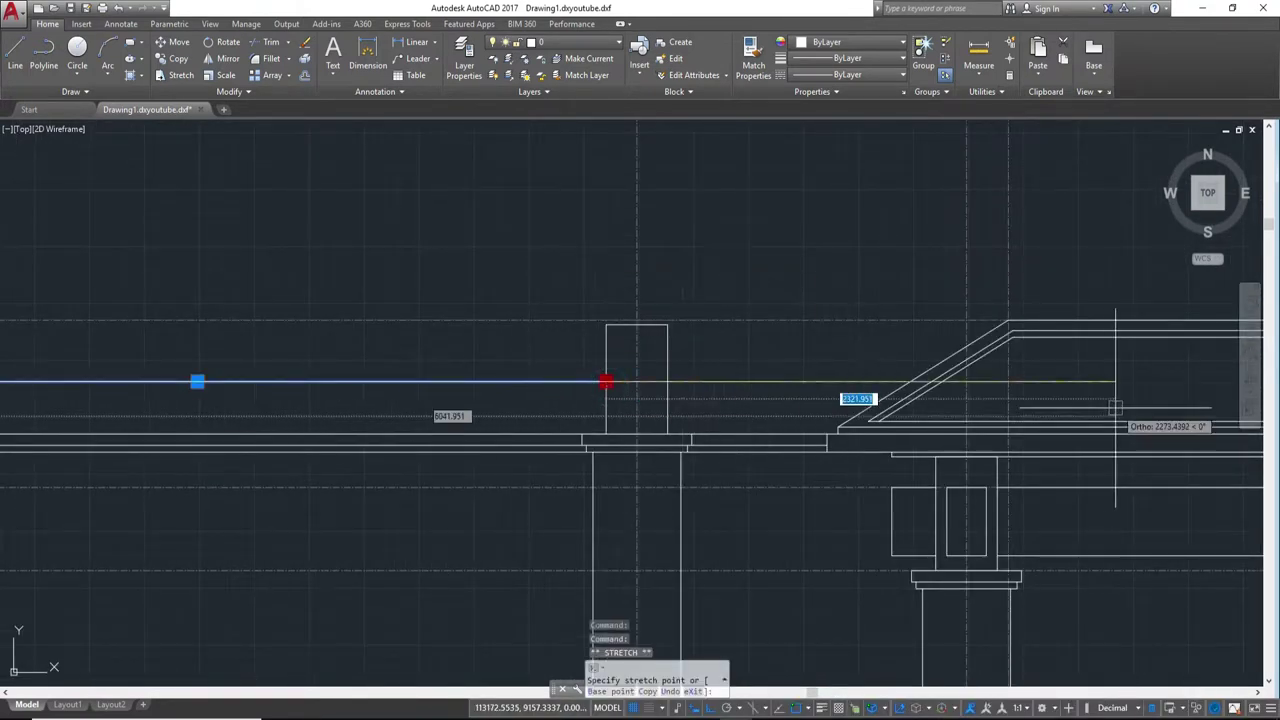
scroll(705, 373, "down", 2)
scroll(705, 373, "down", 1)
scroll(450, 374, "up", 4)
scroll(455, 340, "up", 1)
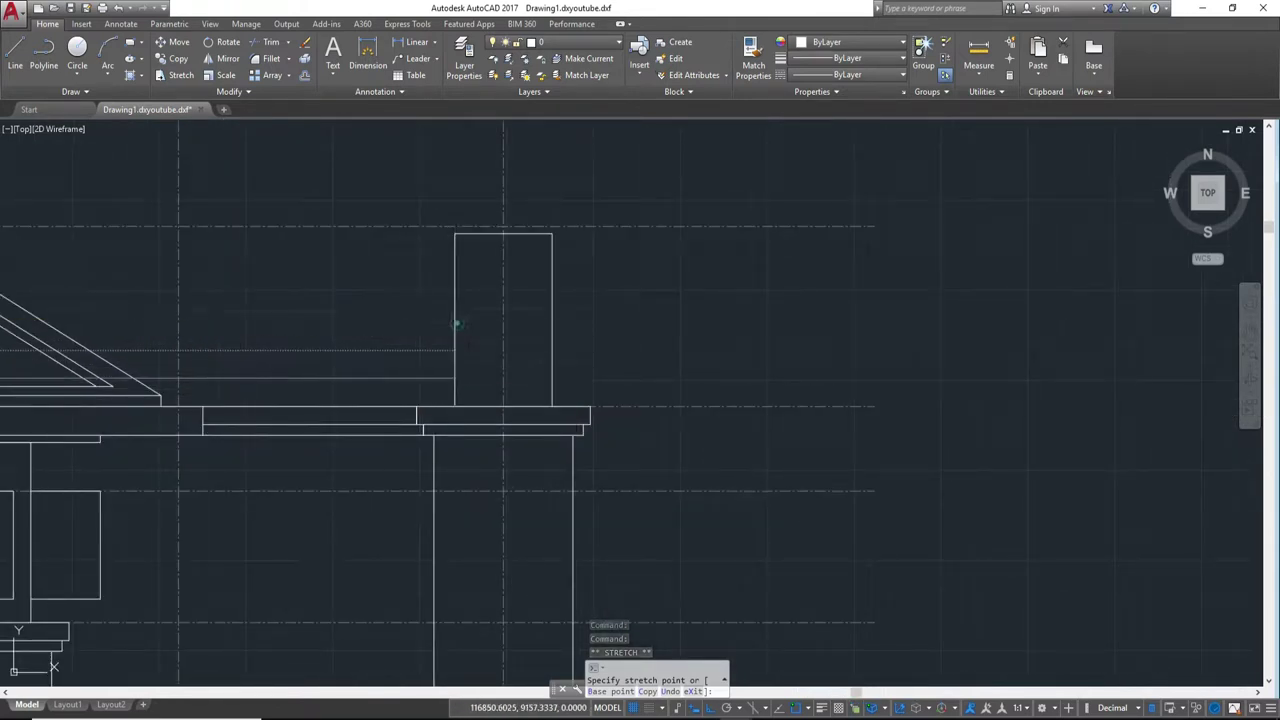
left_click(455, 323)
middle_click_drag(455, 323, 659, 385)
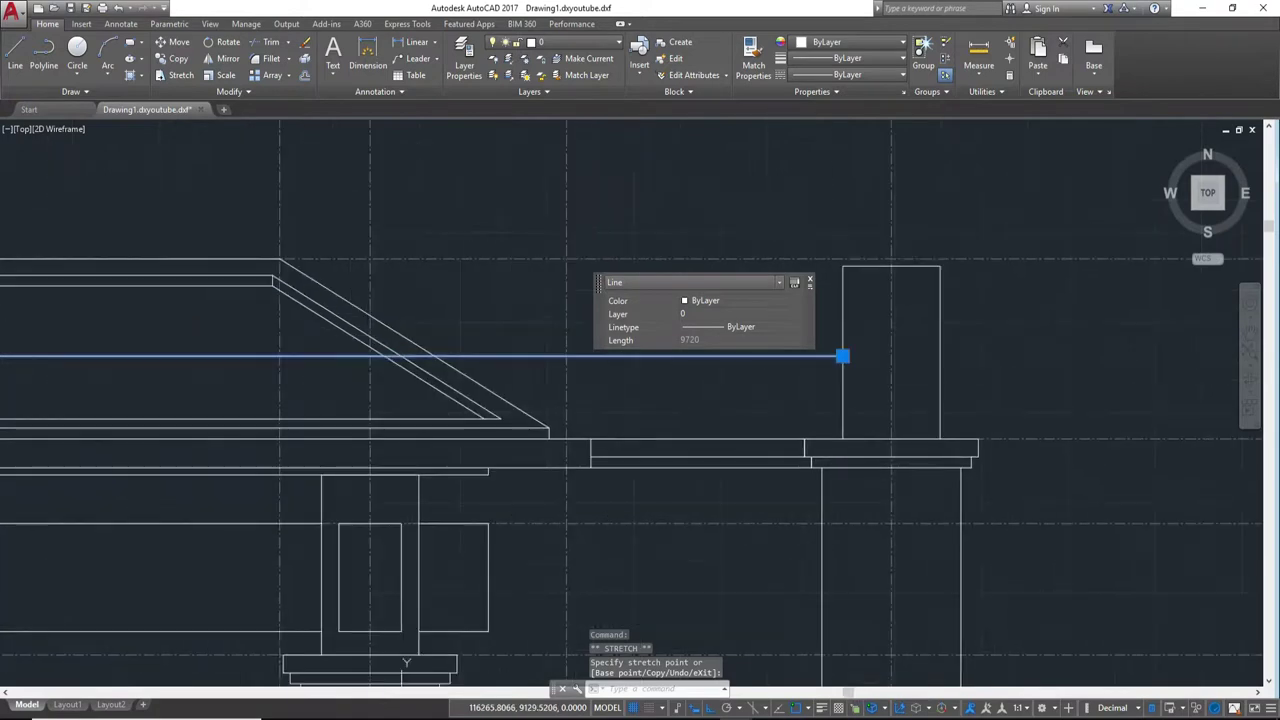
key("Escape")
type("TR")
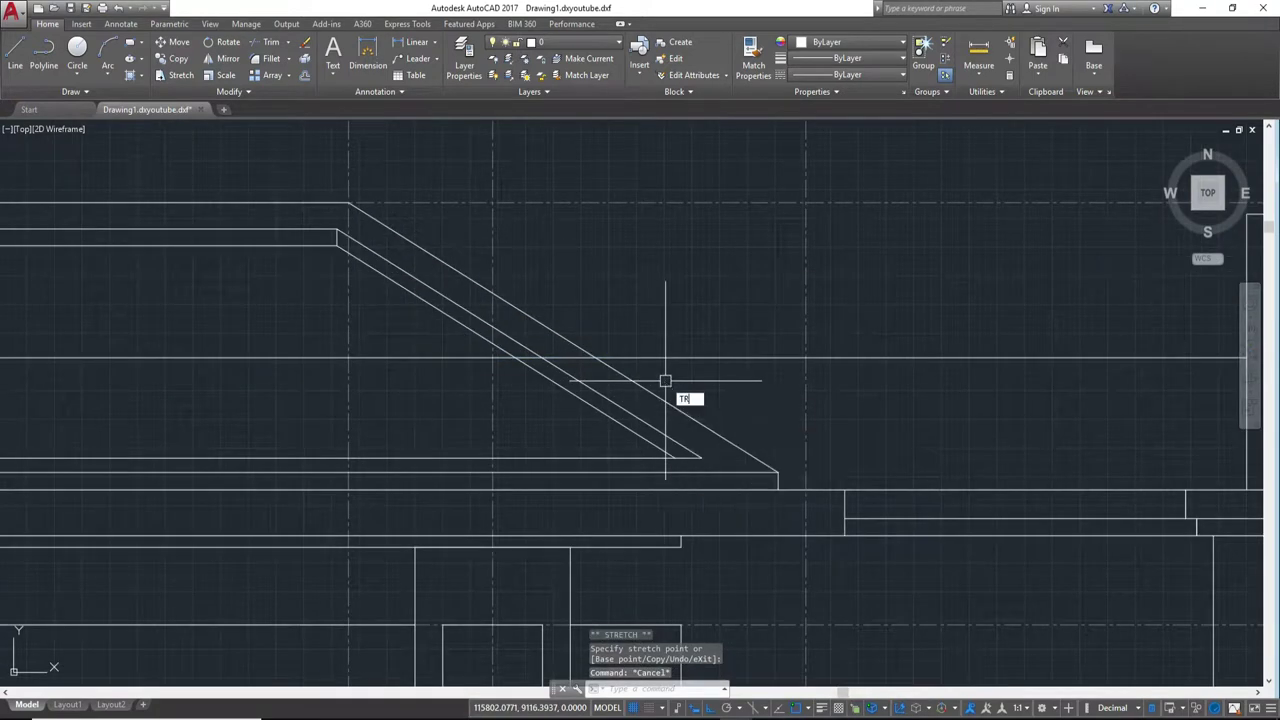
Step: Trim, with all objects as edges, the line pieces crossing the roof slopes using crossing windows
key("Return")
scroll(629, 371, "up", 2)
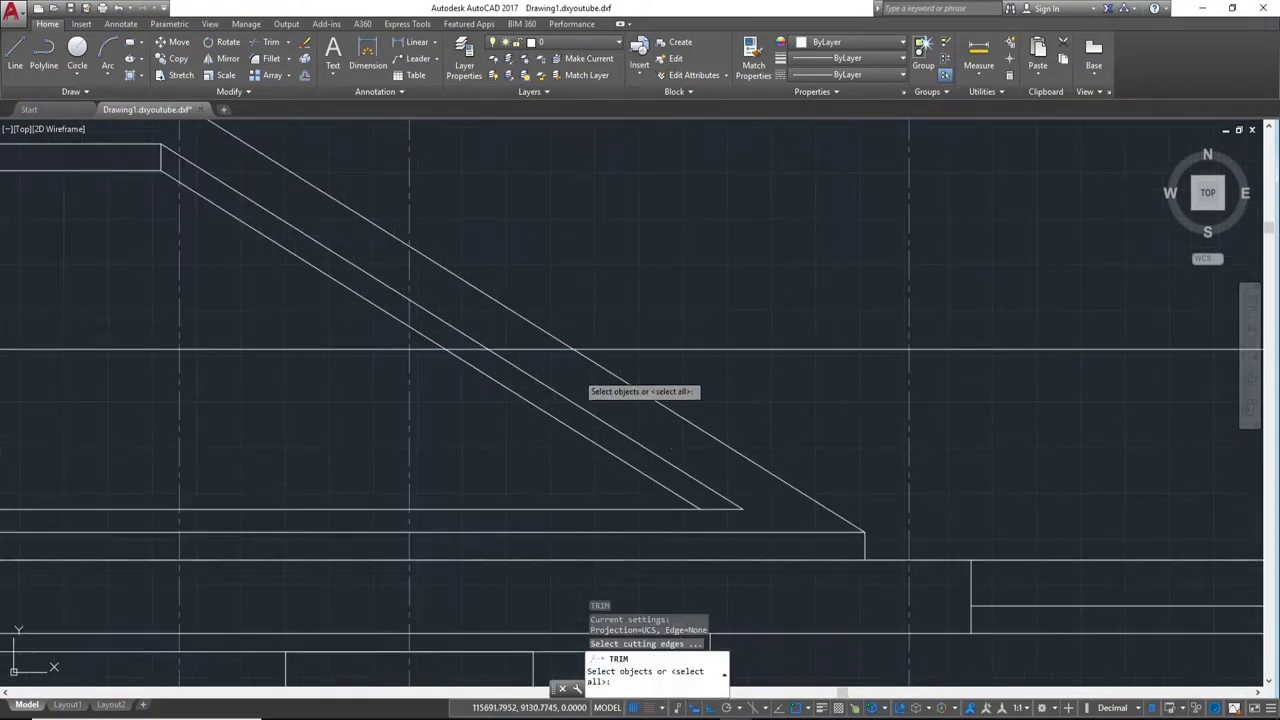
key("Return")
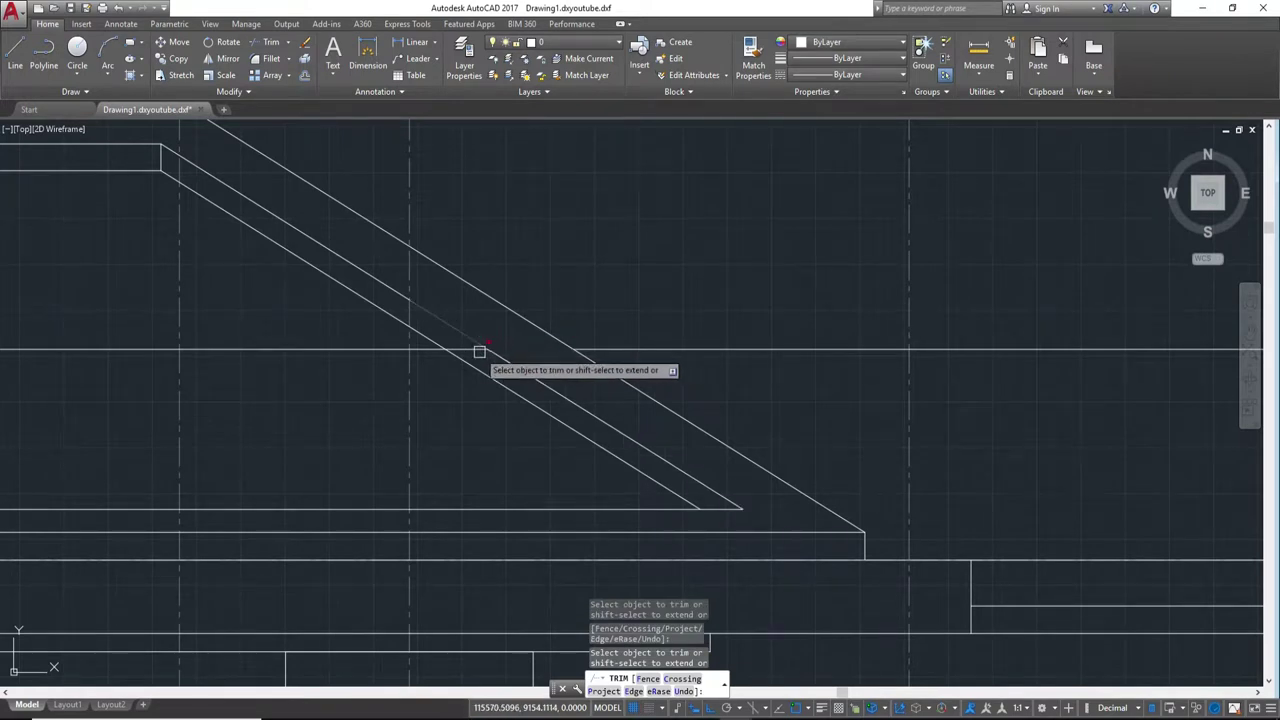
scroll(480, 351, "up", 2)
scroll(297, 343, "down", 3)
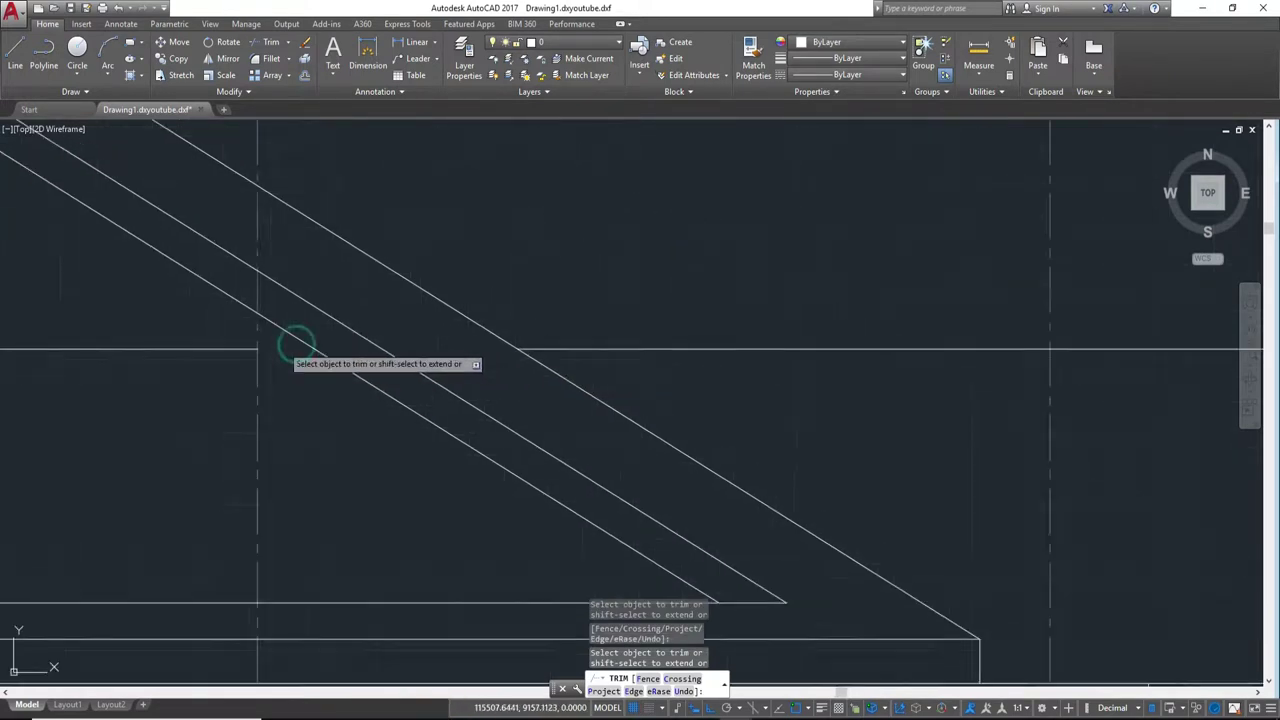
middle_click_drag(86, 366, 269, 466)
left_click(279, 493)
left_click(186, 360)
scroll(186, 360, "down", 3)
left_click(277, 517)
left_click(187, 466)
scroll(594, 477, "down", 3)
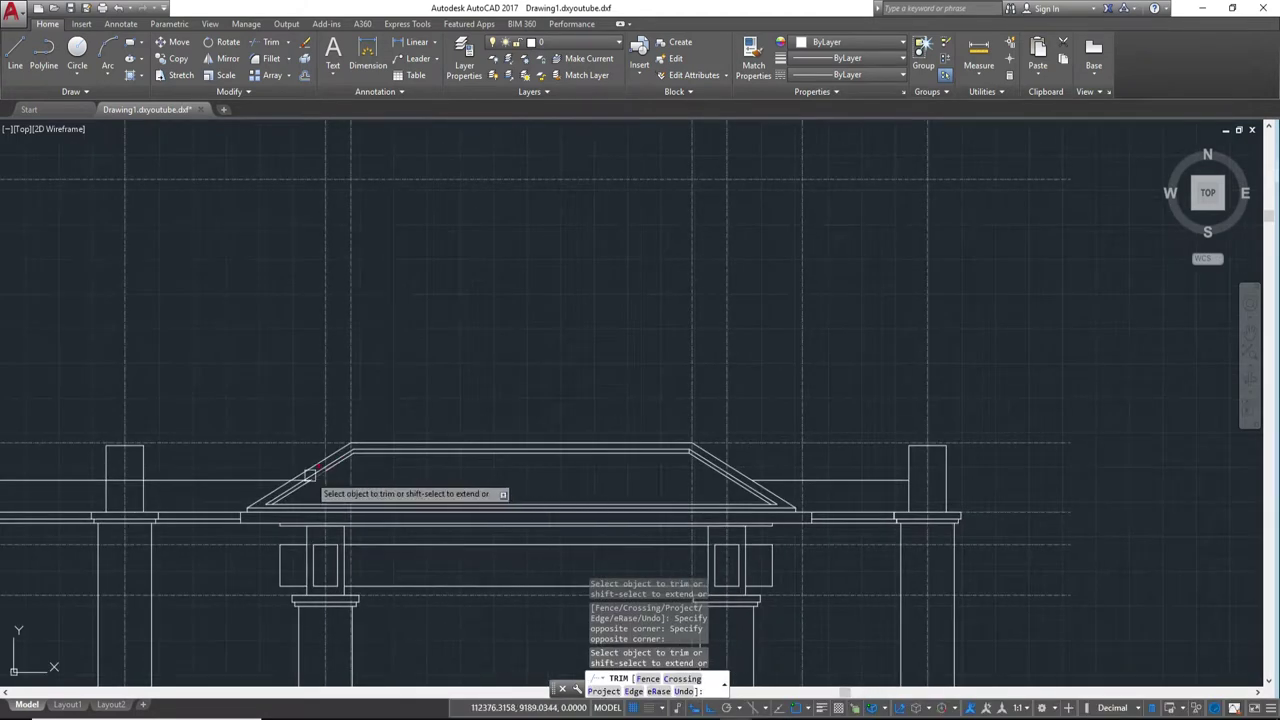
scroll(560, 477, "up", 4)
scroll(538, 526, "up", 2)
Step: Trim the horizontal piece between the sloped lines and the remaining crossing pieces
left_click(530, 538)
scroll(442, 532, "down", 3)
left_click(478, 452)
left_click(270, 418)
scroll(396, 444, "down", 2)
scroll(396, 444, "up", 5)
scroll(443, 455, "down", 2)
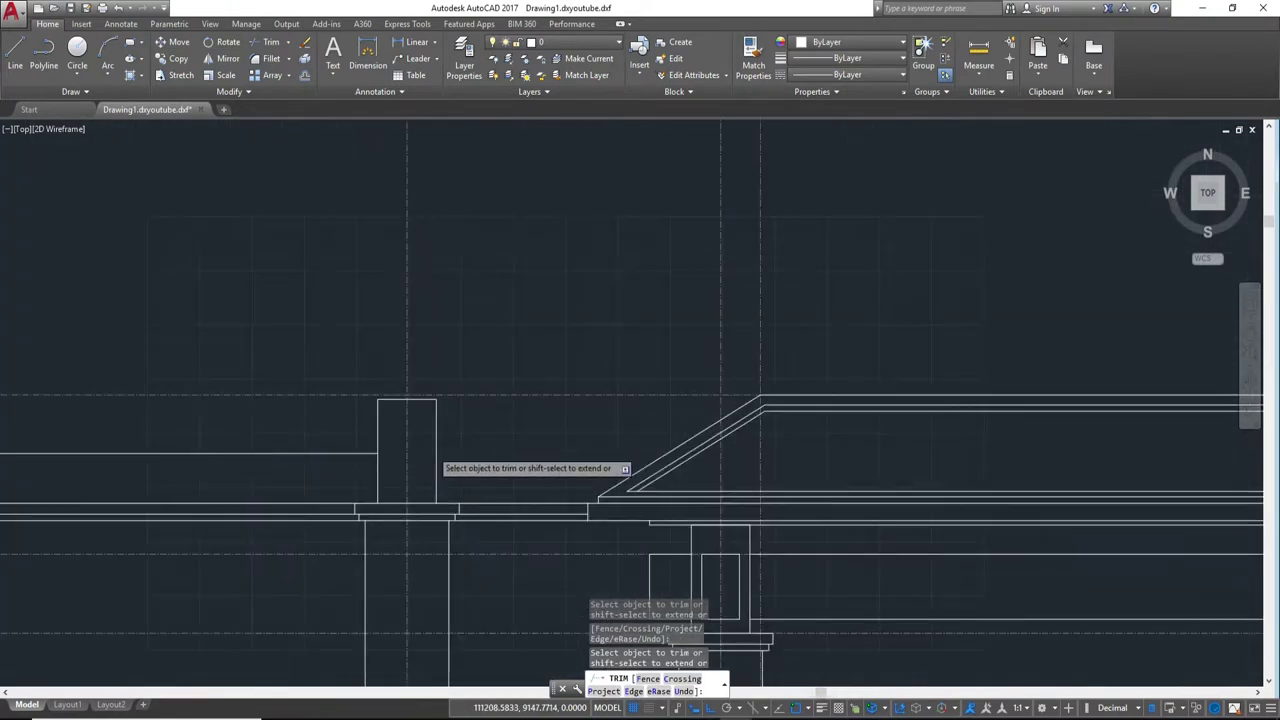
middle_click_drag(700, 437, 382, 396)
key("Escape")
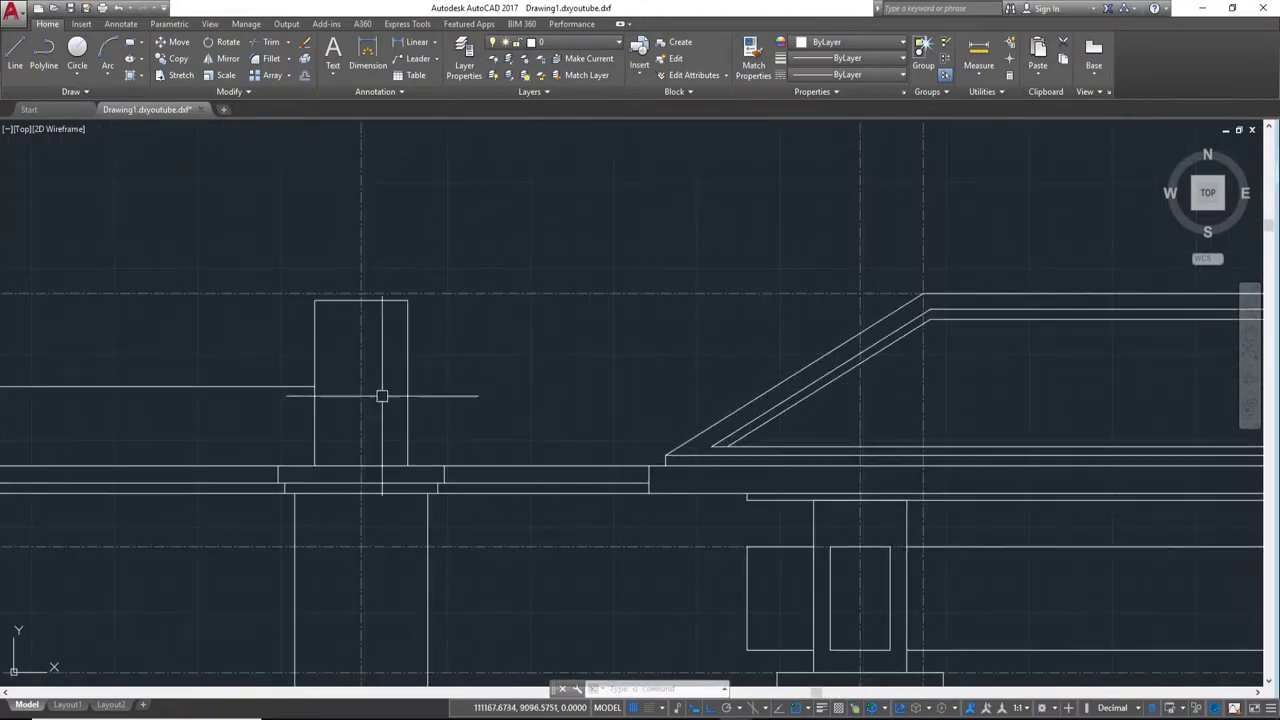
Step: Try stretching the horizontal line by the left post, leaving it unchanged
left_click(308, 387)
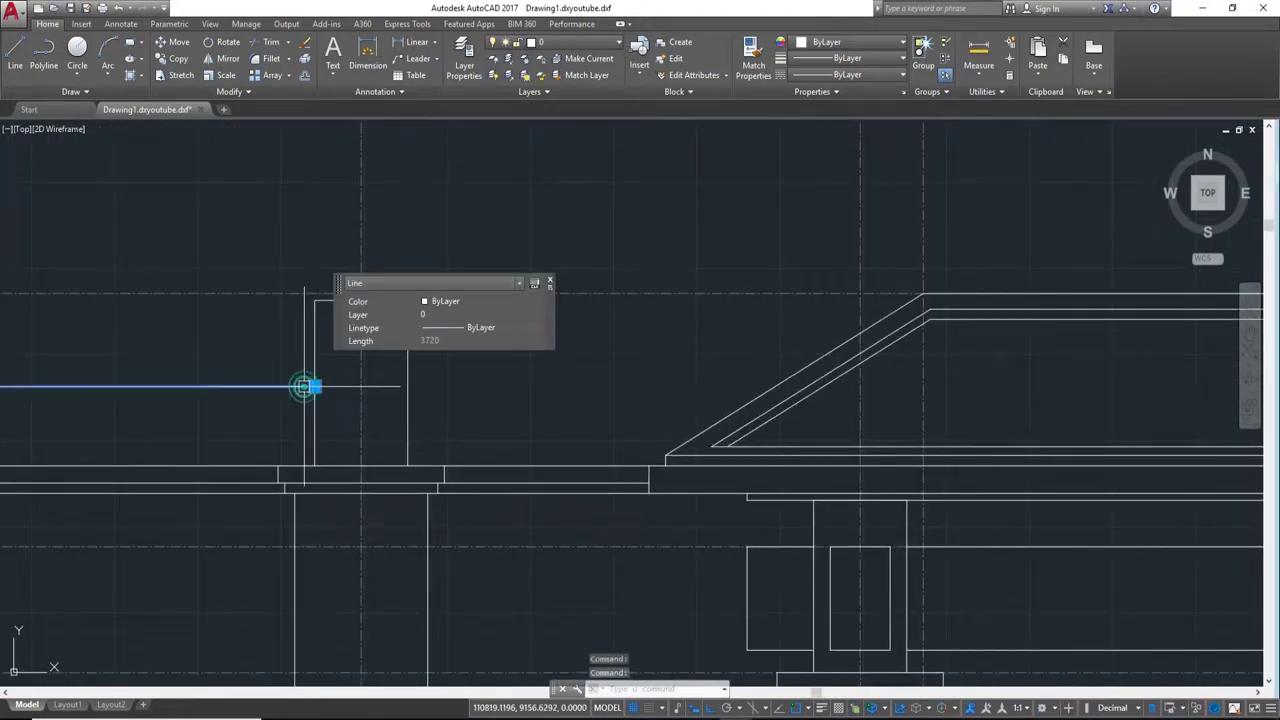
left_click(315, 387)
scroll(864, 420, "up", 5)
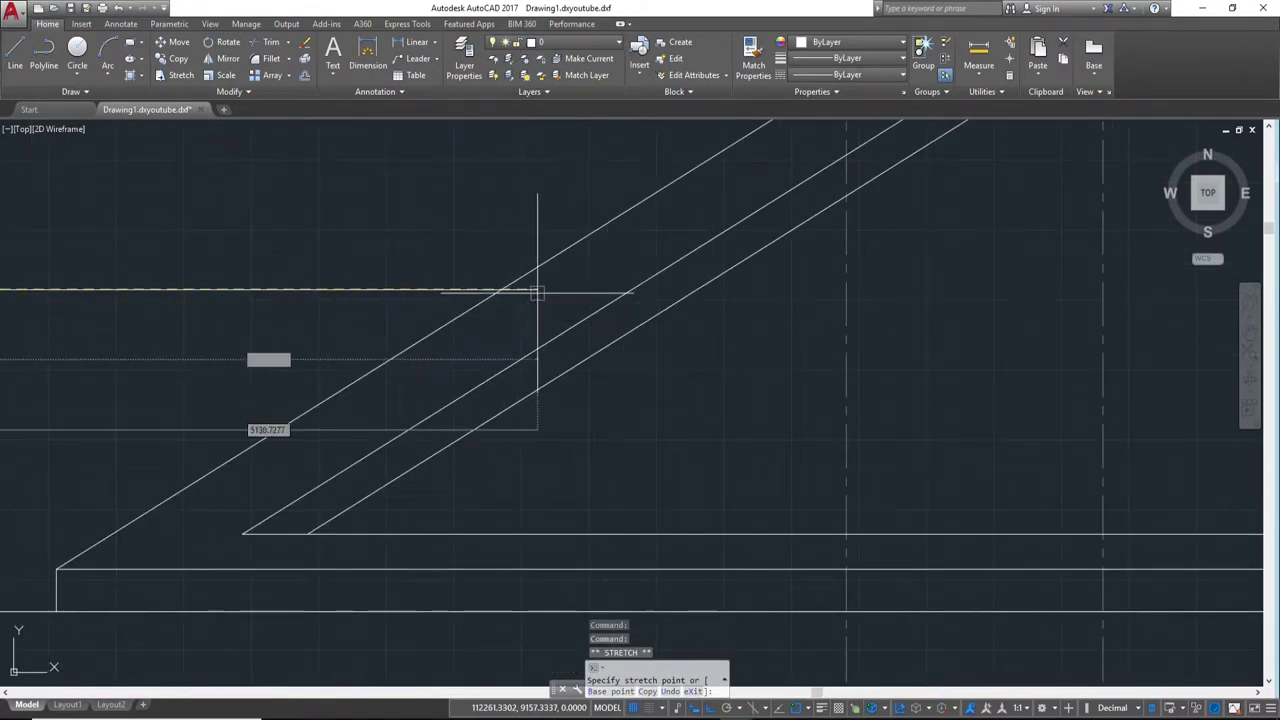
key("Escape")
key("Escape")
Step: Trim the line segment crossing the left post
key("Return")
scroll(526, 291, "down", 3)
middle_click_drag(526, 291, 371, 314)
left_click_drag(412, 330, 404, 263)
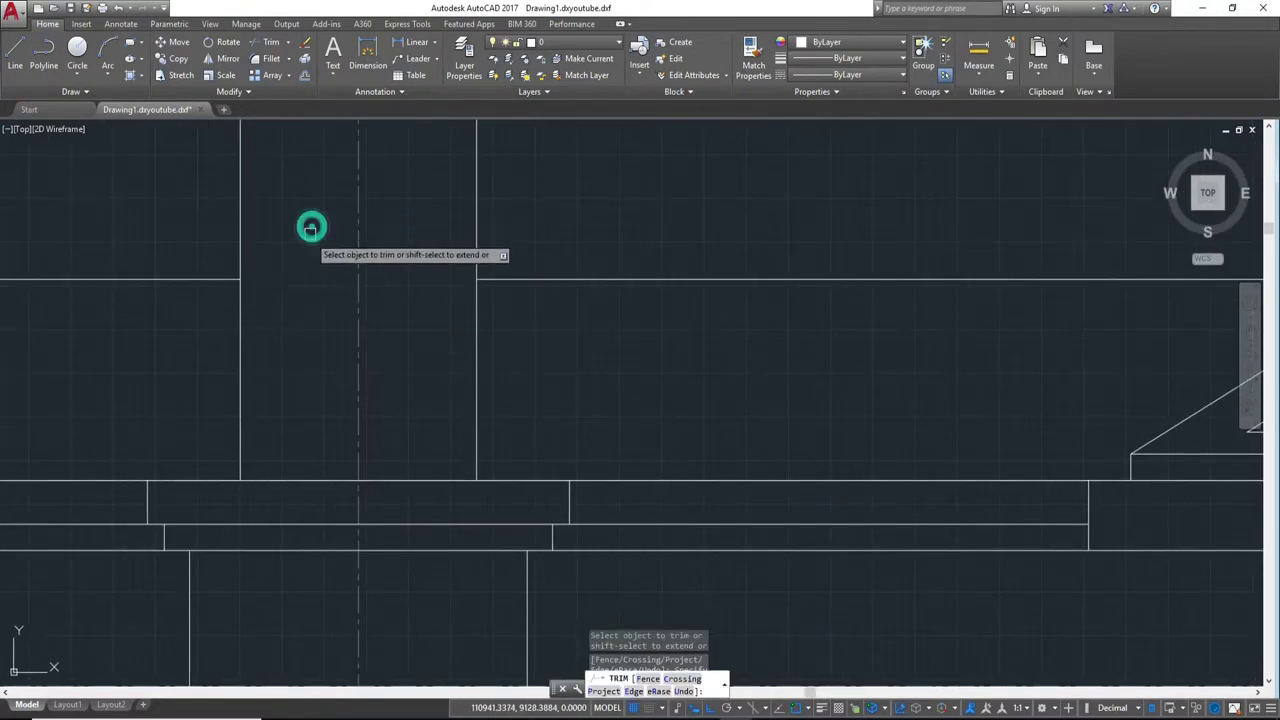
scroll(674, 294, "down", 2)
scroll(674, 330, "down", 2)
scroll(423, 366, "down", 2)
key("Escape")
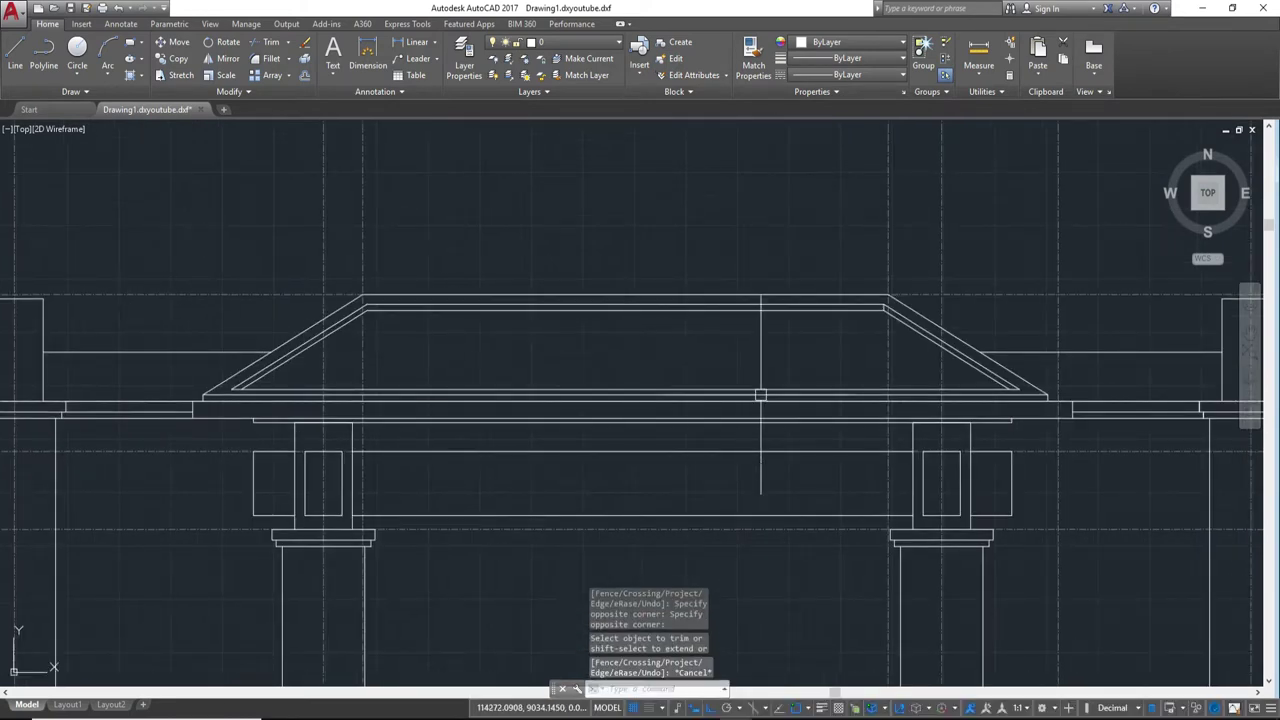
middle_click_drag(760, 395, 721, 388)
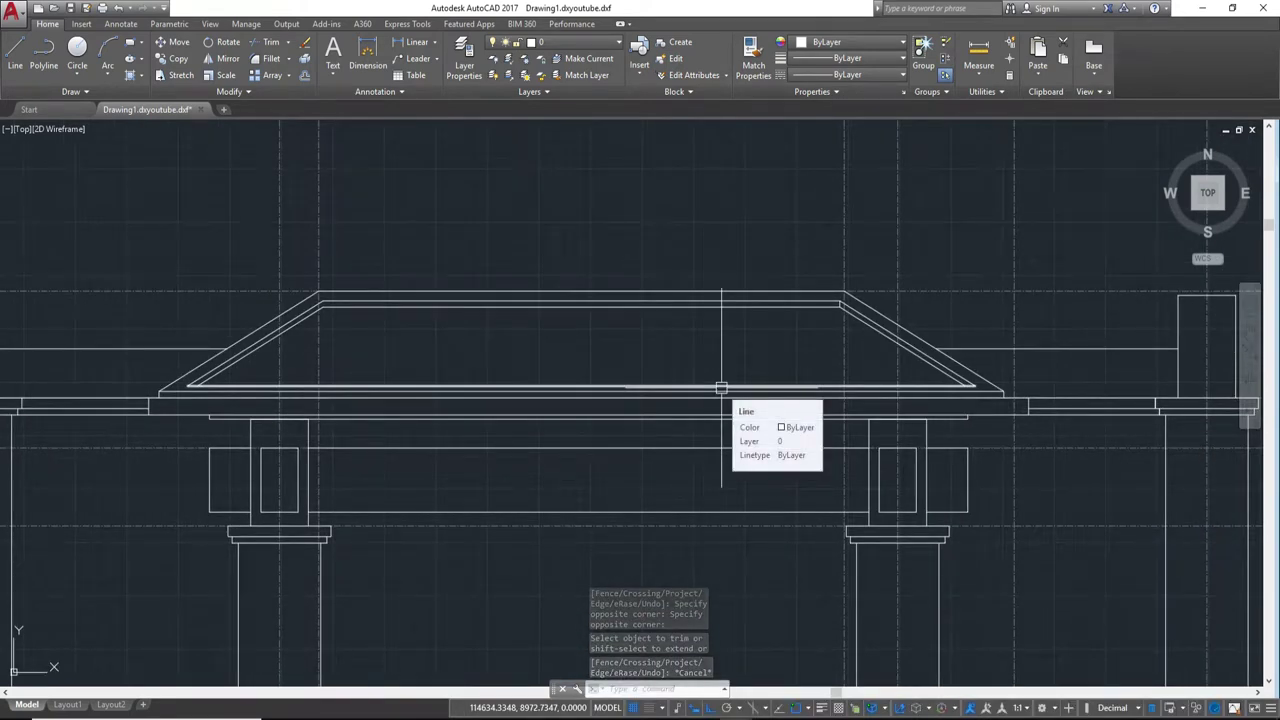
middle_click_drag(721, 388, 1024, 543)
scroll(708, 449, "up", 2)
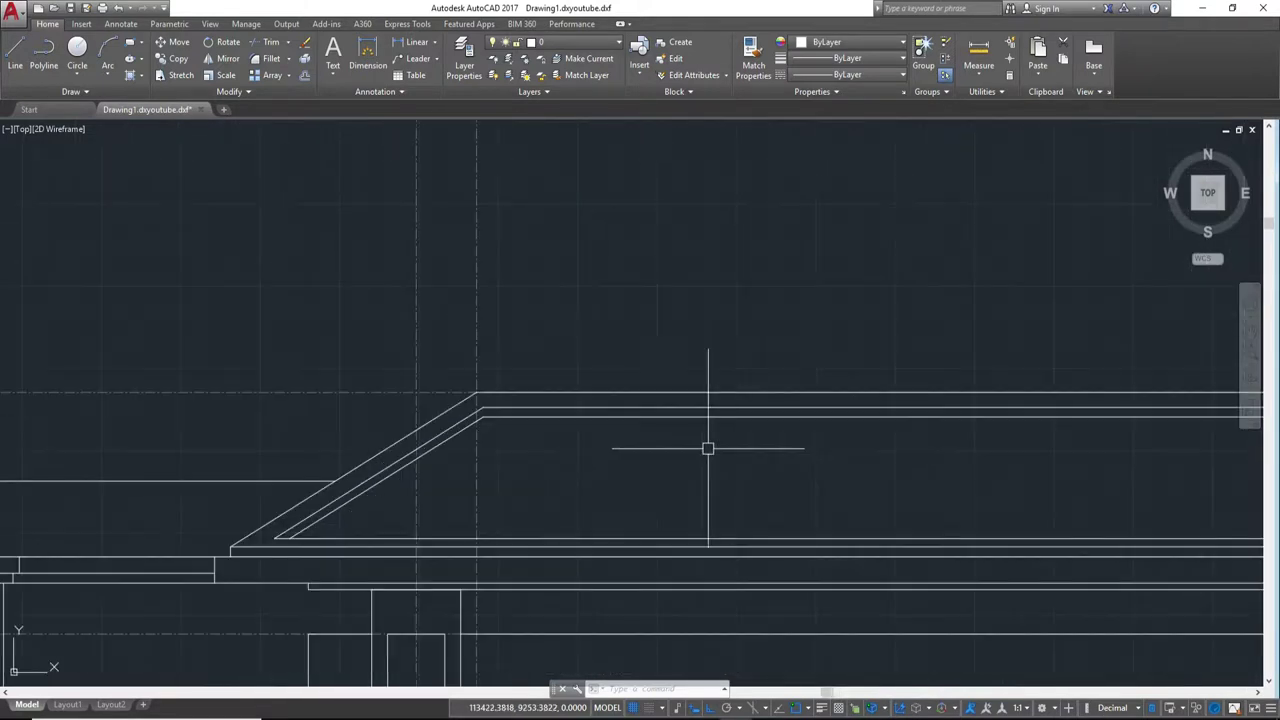
scroll(518, 394, "up", 1)
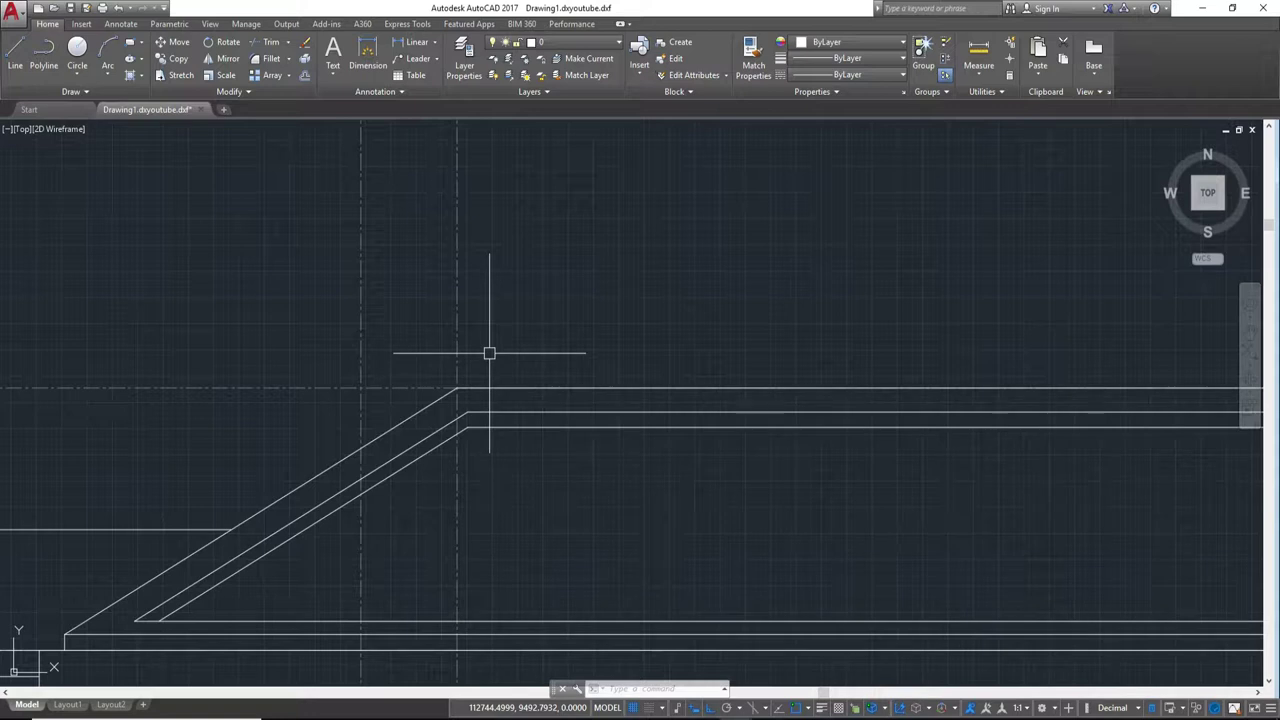
Step: Offset the dash-dot centerline 80 units upward
type("o")
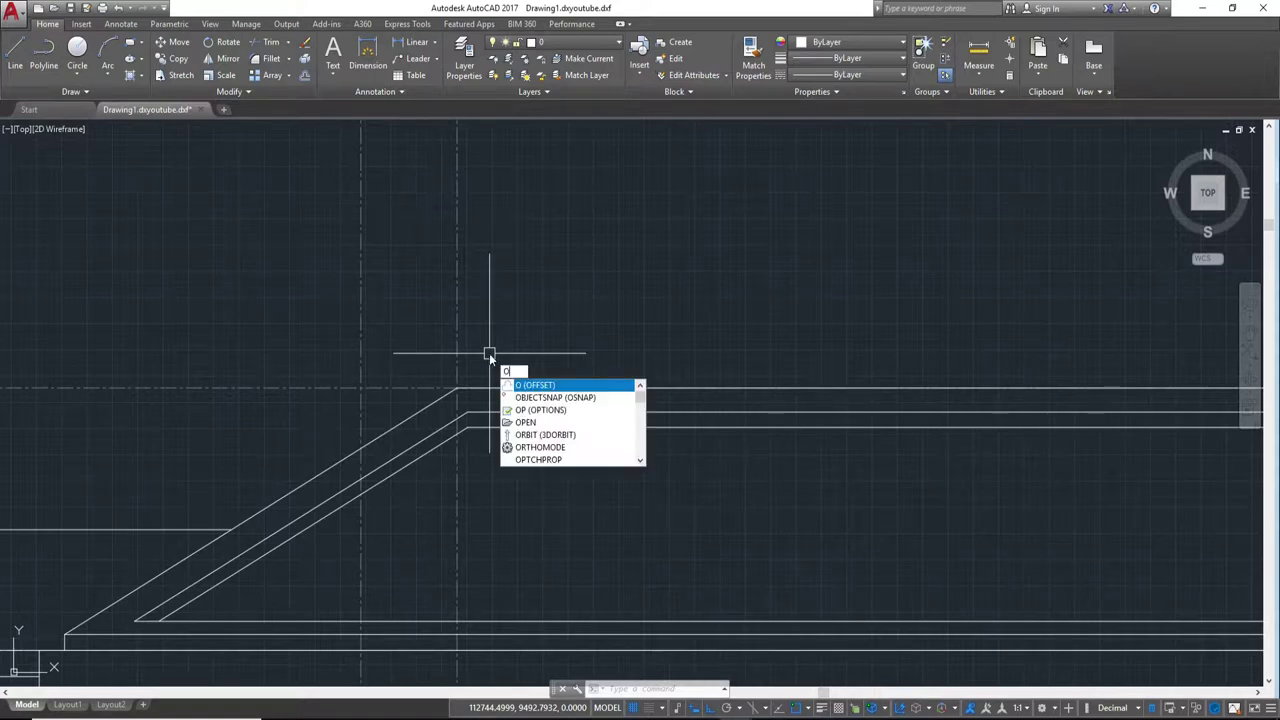
key("Return")
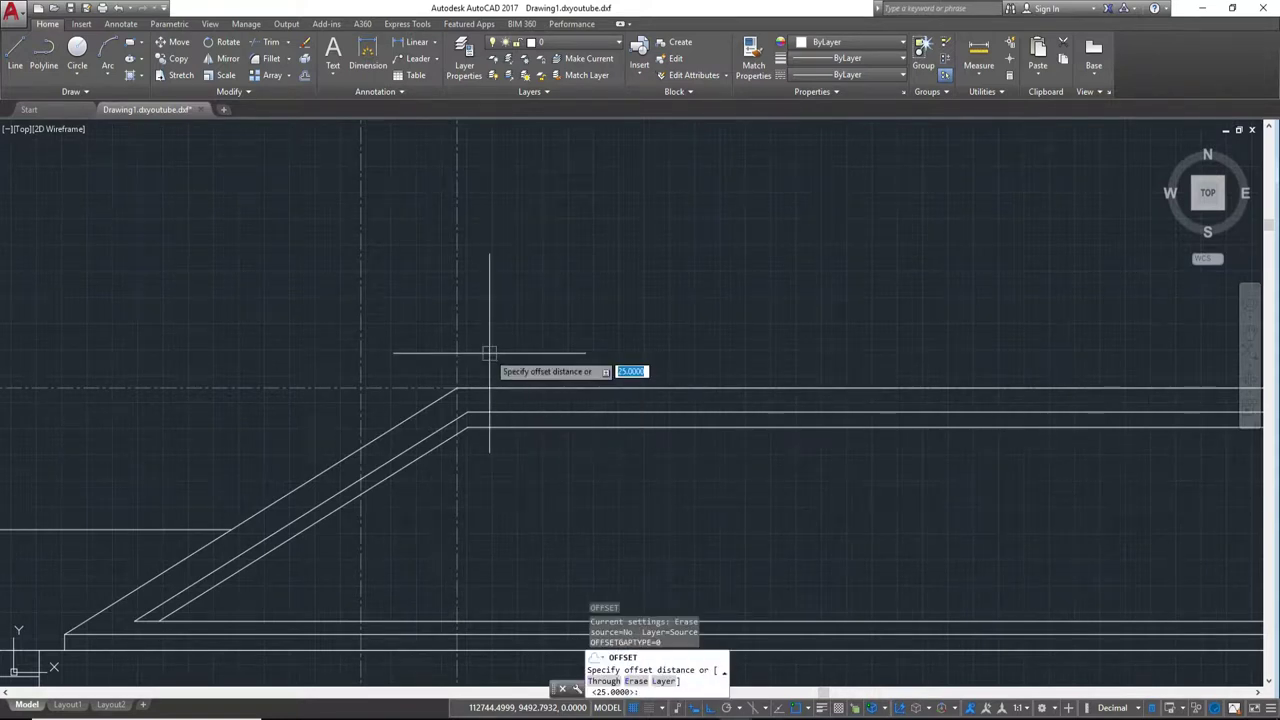
type("80")
key("Return")
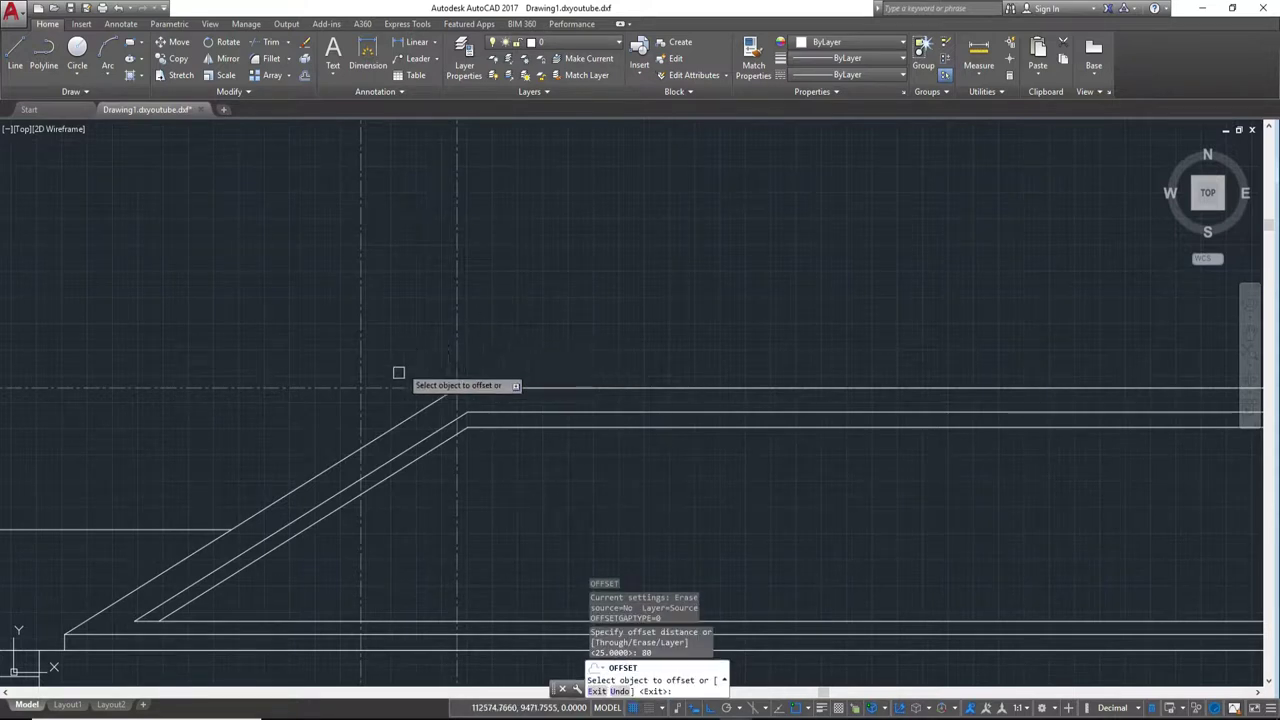
left_click(395, 388)
left_click(398, 293)
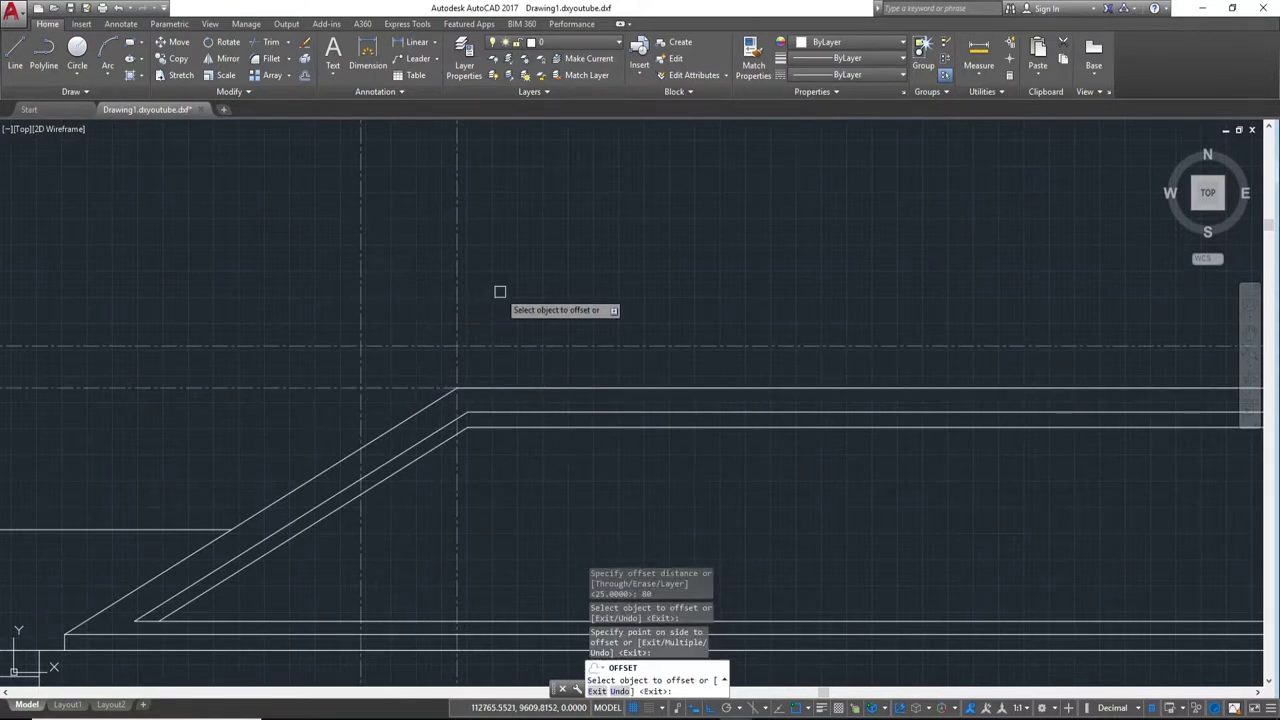
key("Escape")
middle_click_drag(500, 290, 600, 278)
Step: Match the new line's properties to the solid roof line, then select the two lower roof lines
type("a")
key("Return")
left_click(656, 402)
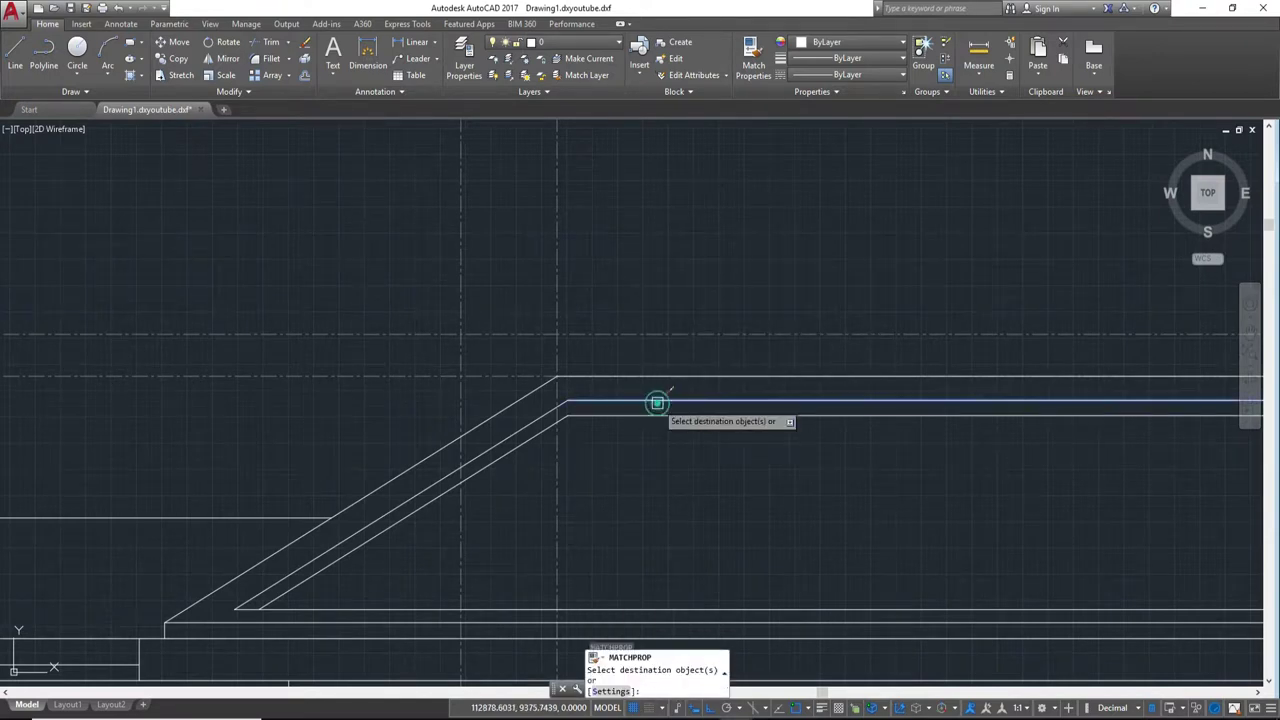
left_click(662, 334)
scroll(660, 280, "up", 2)
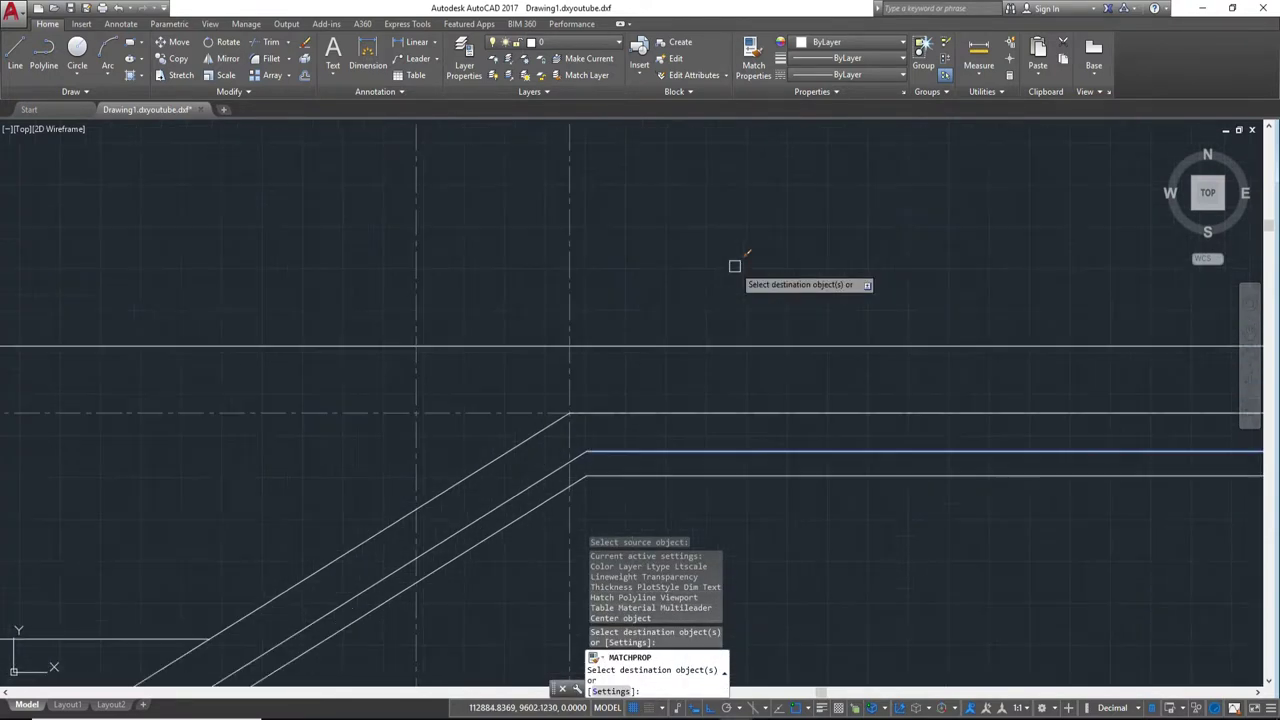
key("Escape")
middle_click_drag(722, 286, 792, 263)
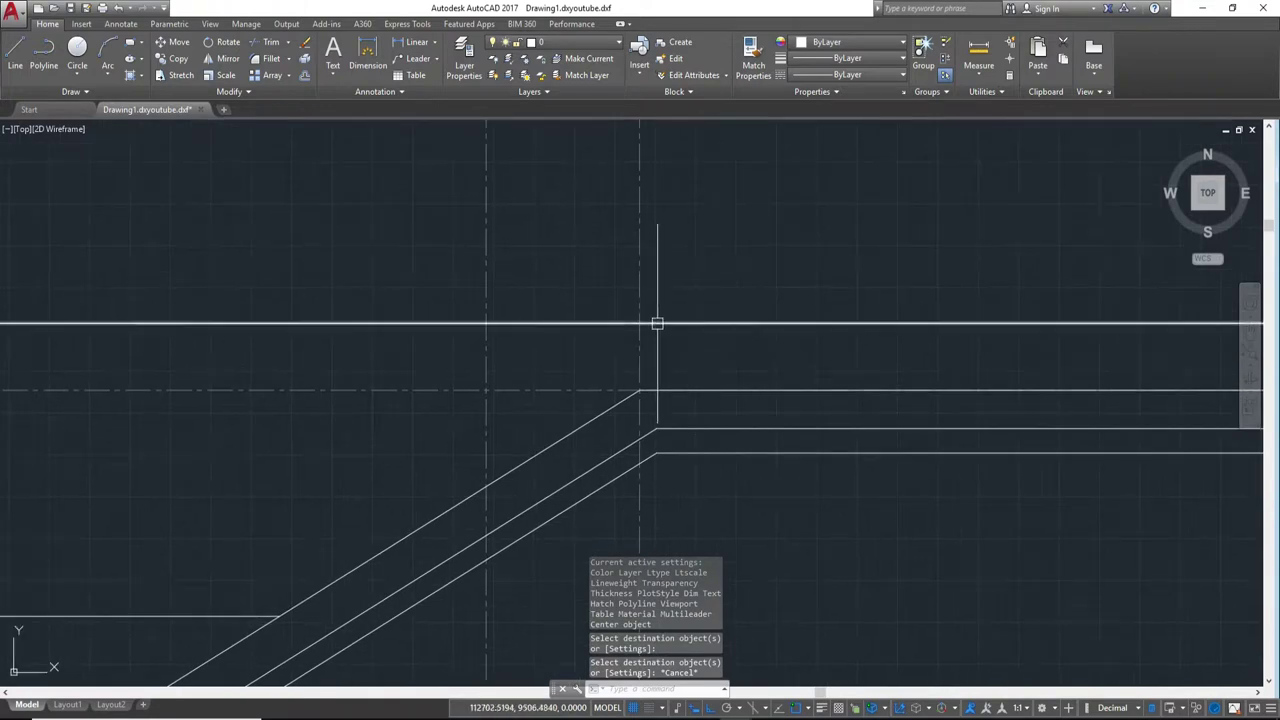
left_click(749, 466)
left_click(720, 416)
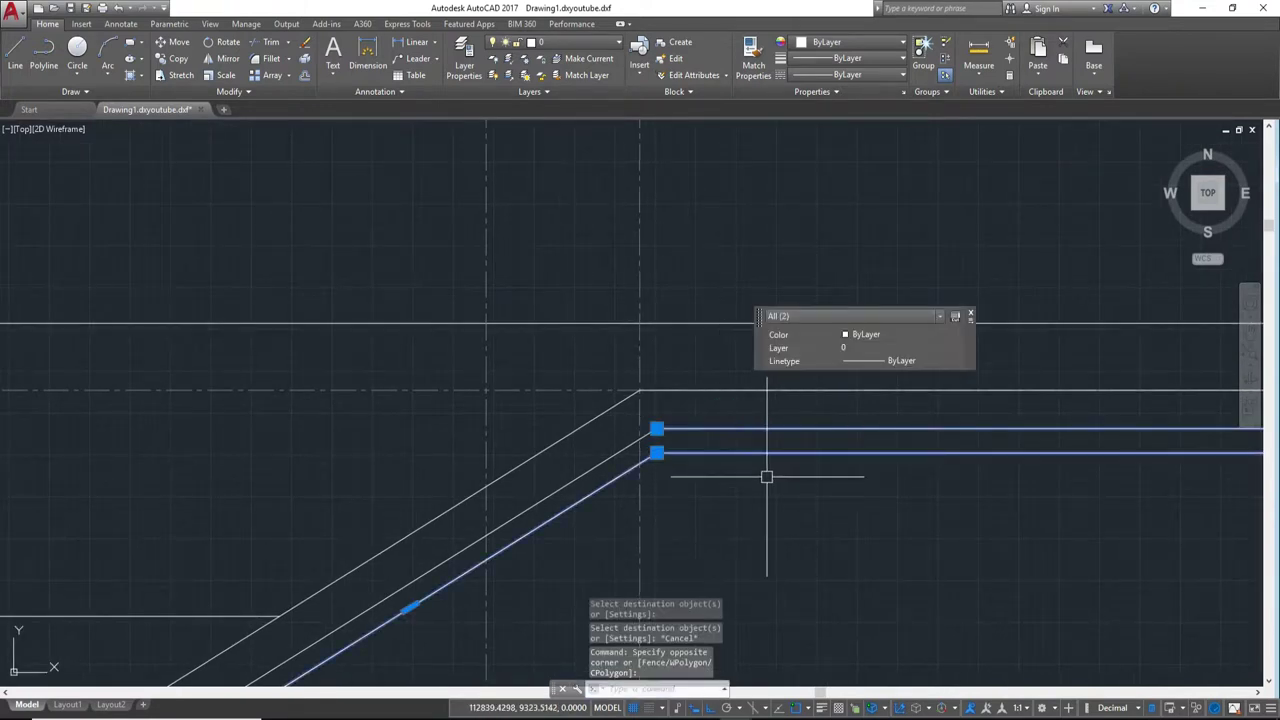
Step: Select two roof outline polylines, then cancel the explode attempt
key("Escape")
left_click(678, 462)
left_click(684, 452)
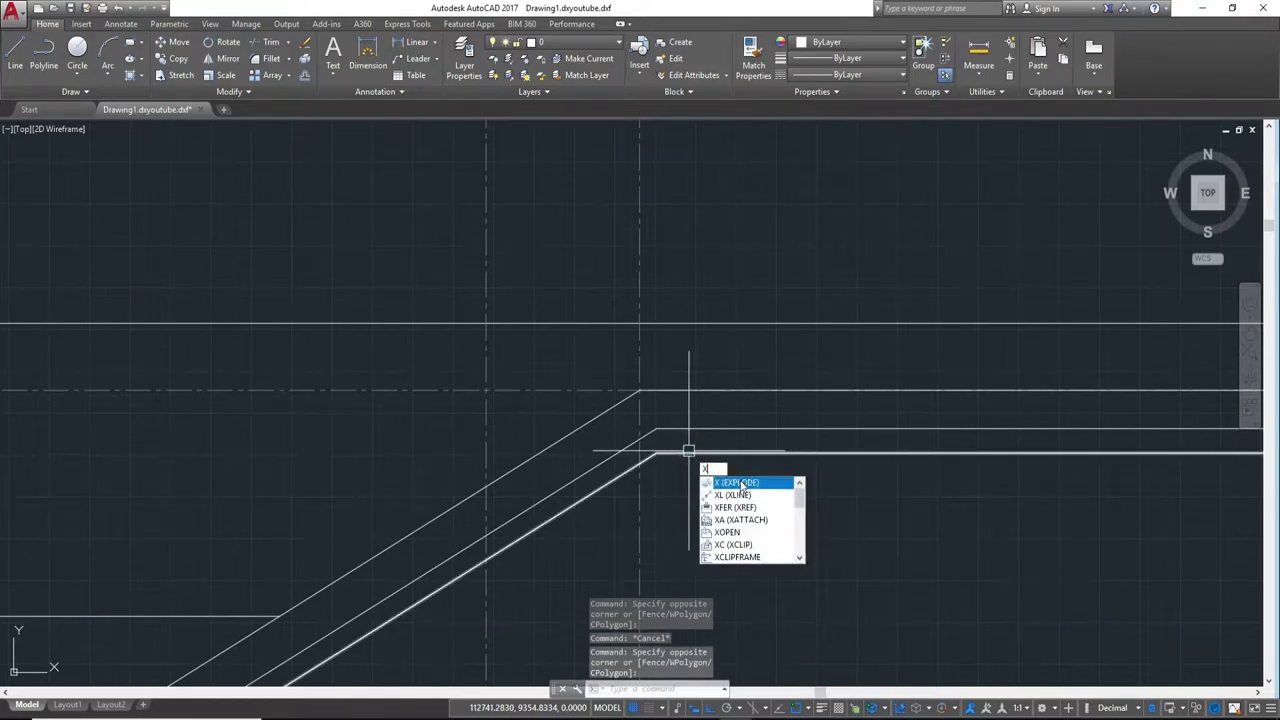
key("Return")
key("Escape")
Step: Crossing-select the two lower roof lines, move them up from the corner, then undo
left_click(817, 490)
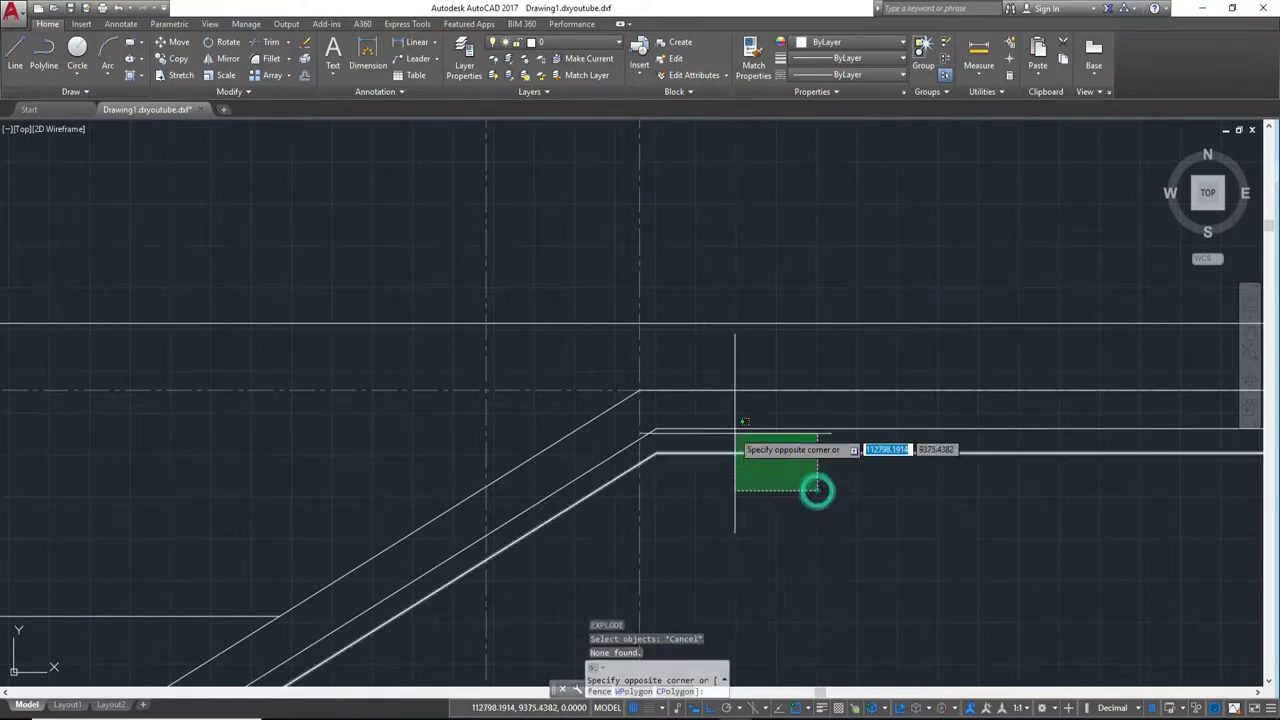
left_click(730, 418)
middle_click_drag(686, 414, 765, 403)
scroll(764, 403, "up", 2)
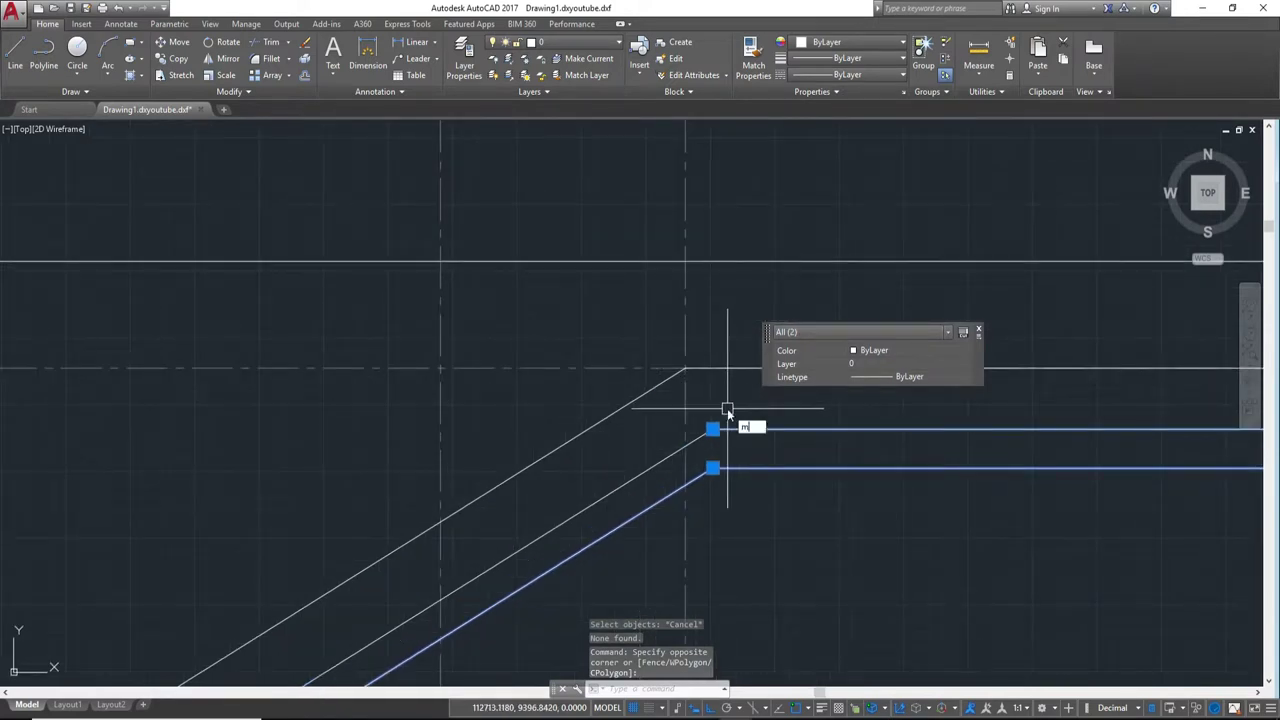
key("Return")
left_click(686, 368)
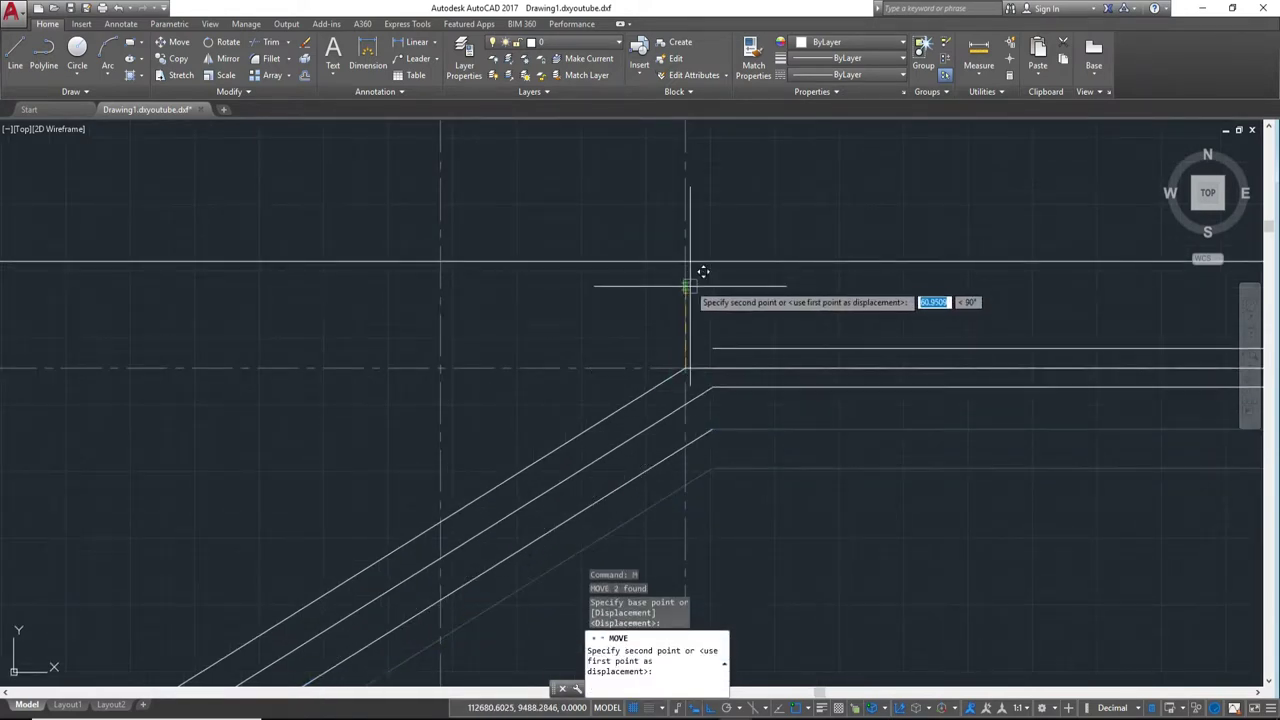
left_click(686, 263)
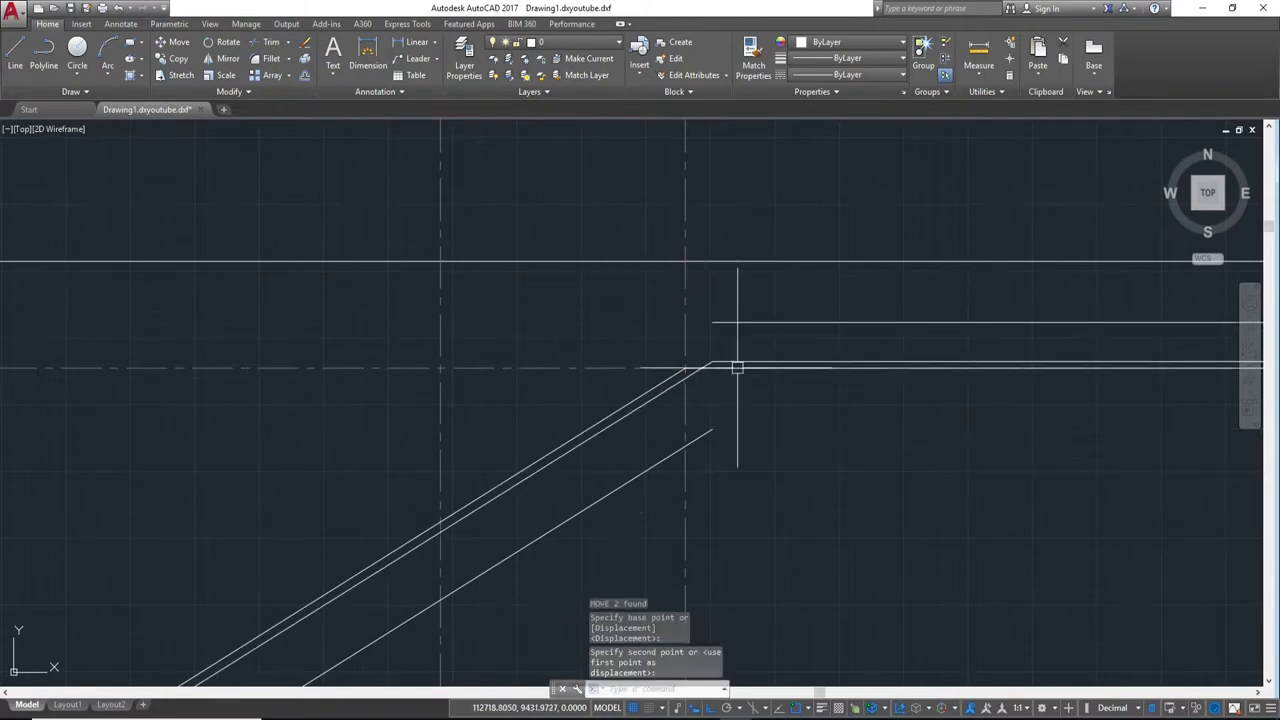
key("ctrl+z")
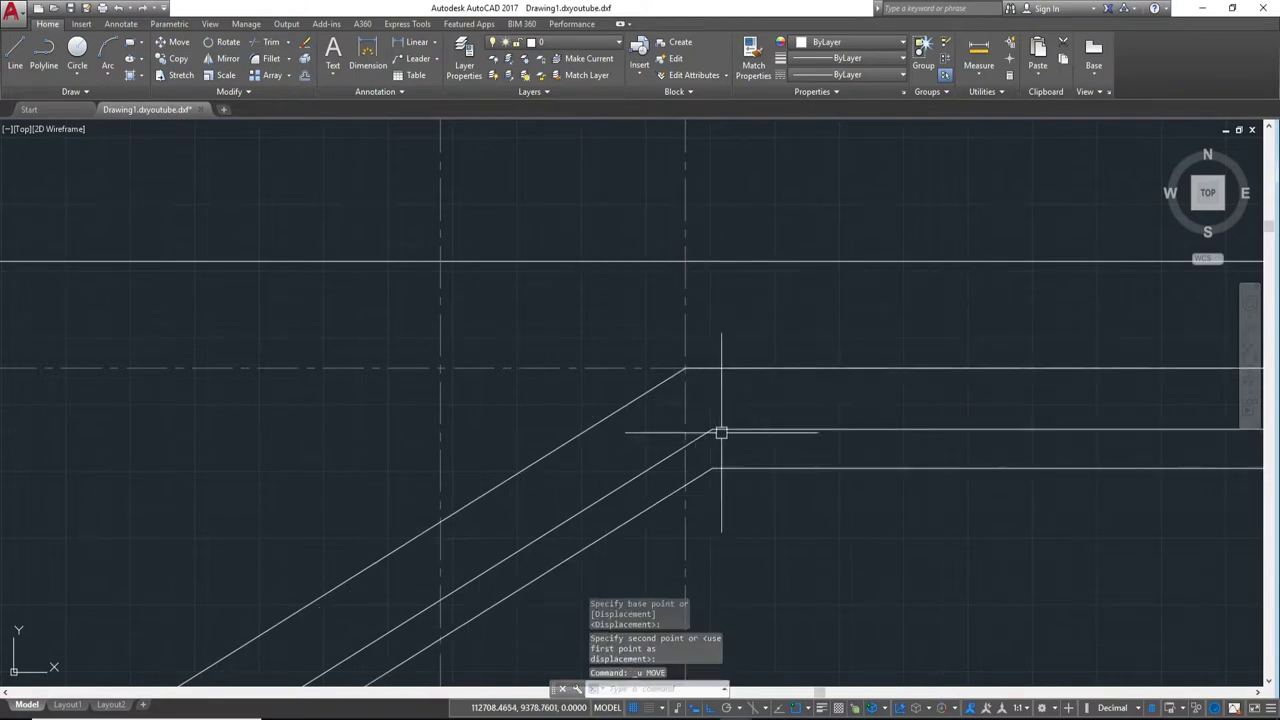
Step: Explode the lower roof polyline into separate lines with X
left_click(721, 432)
left_click(752, 467)
key("Escape")
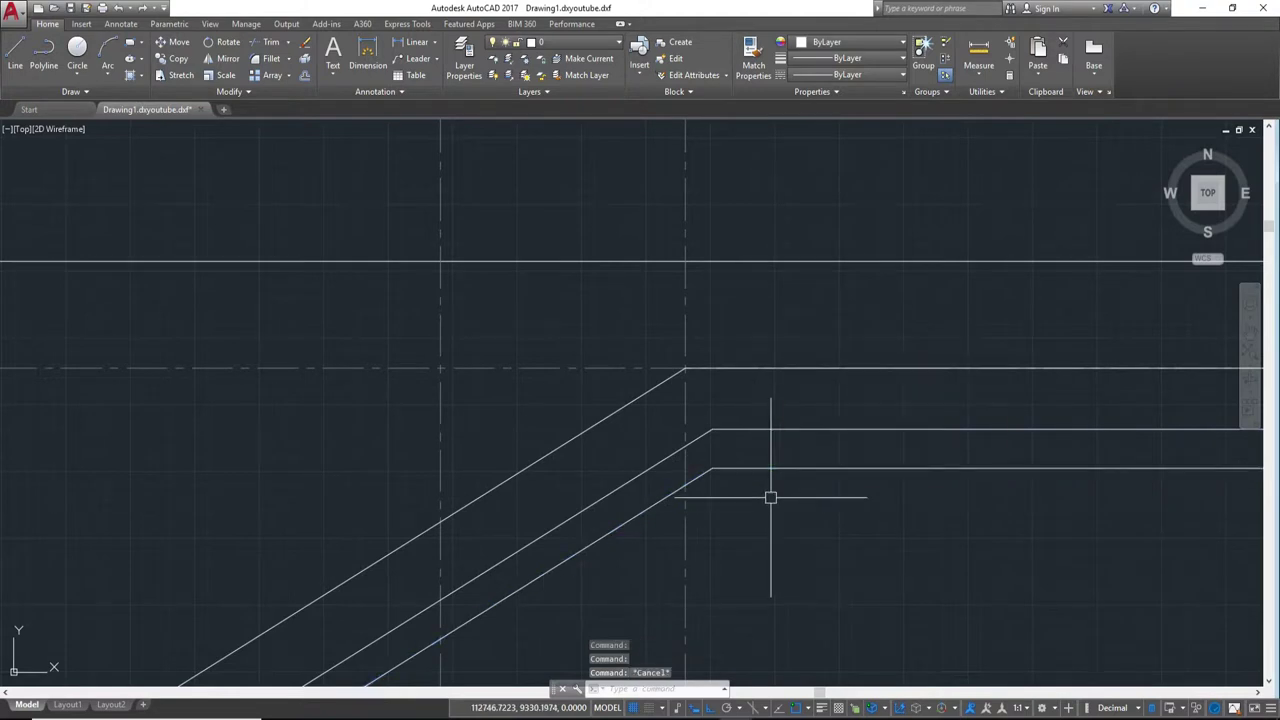
left_click(771, 468)
type("x")
key("Return")
scroll(700, 500, "down", 4)
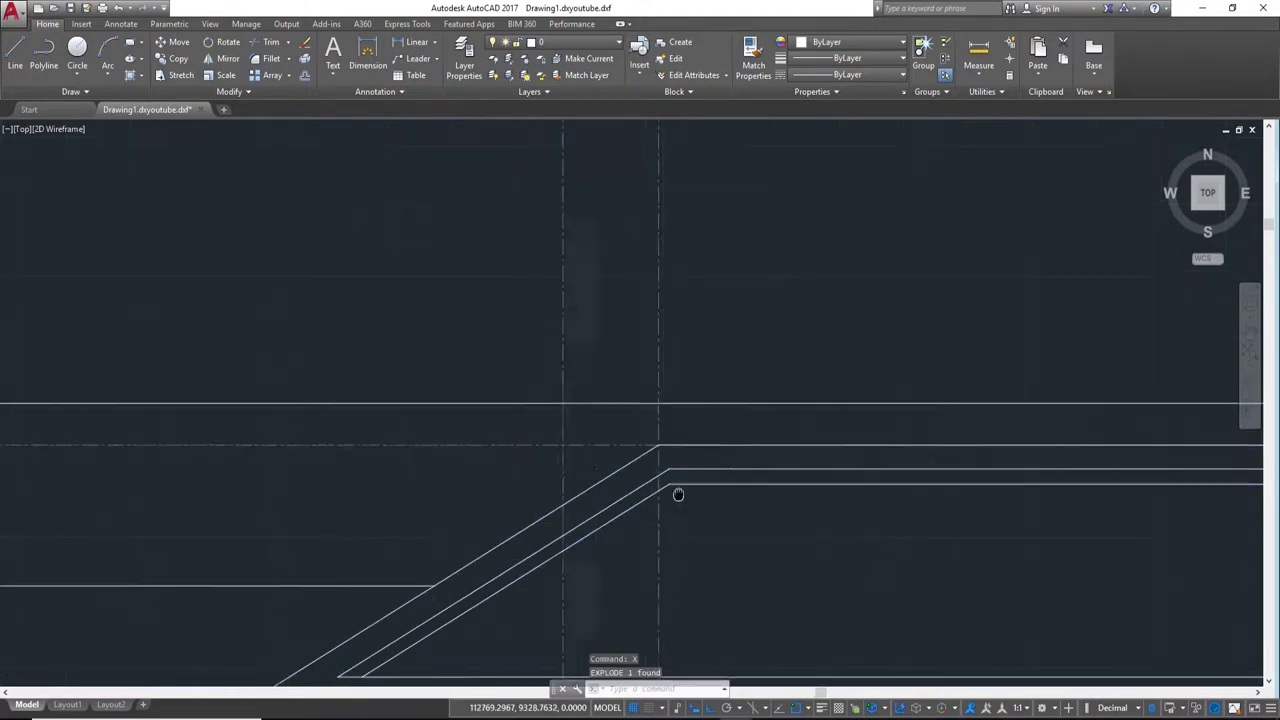
Step: Raise the two lower horizontal roof lines from the roof corner and explode the upper roof polyline
left_click(800, 520)
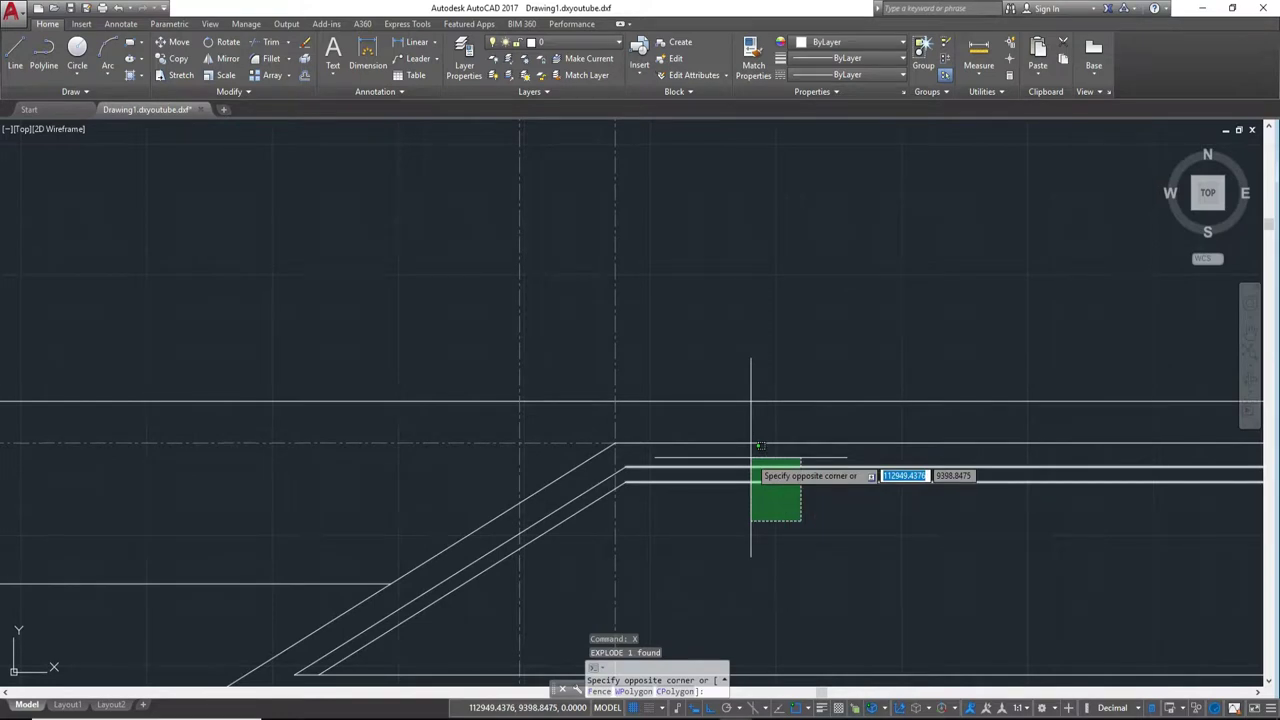
left_click(751, 458)
scroll(703, 437, "up", 2)
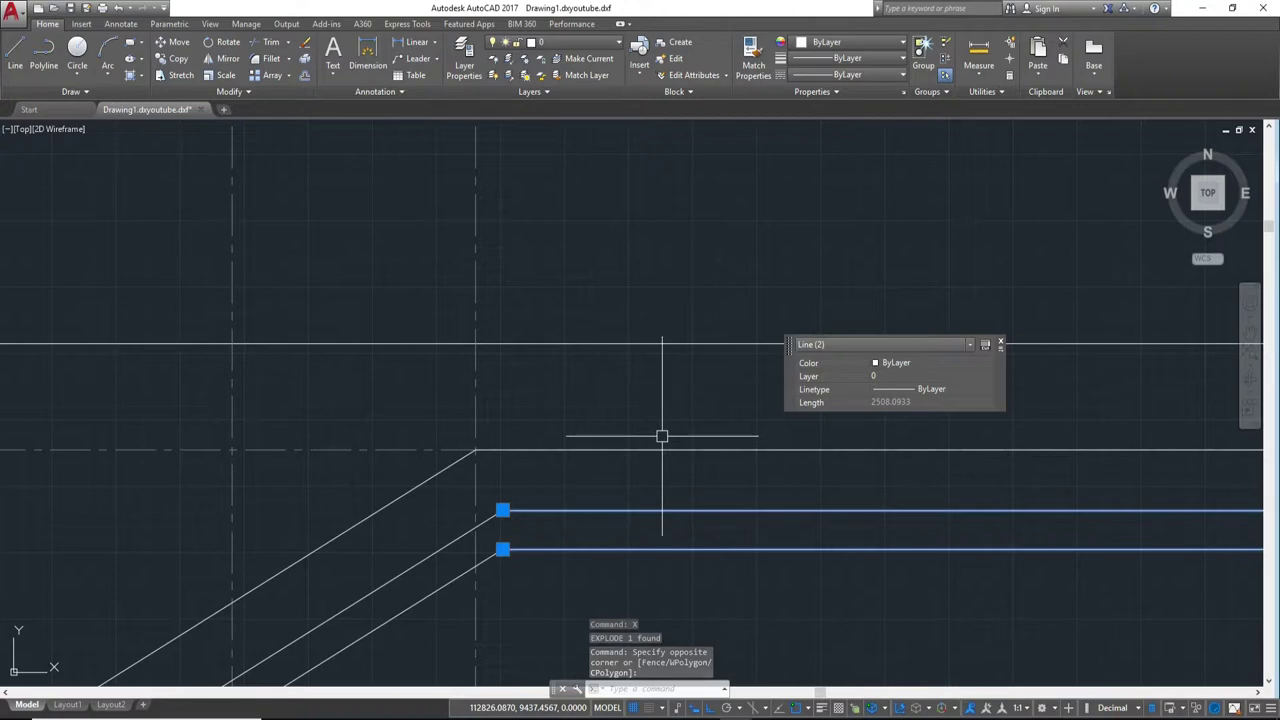
type("m")
key("Return")
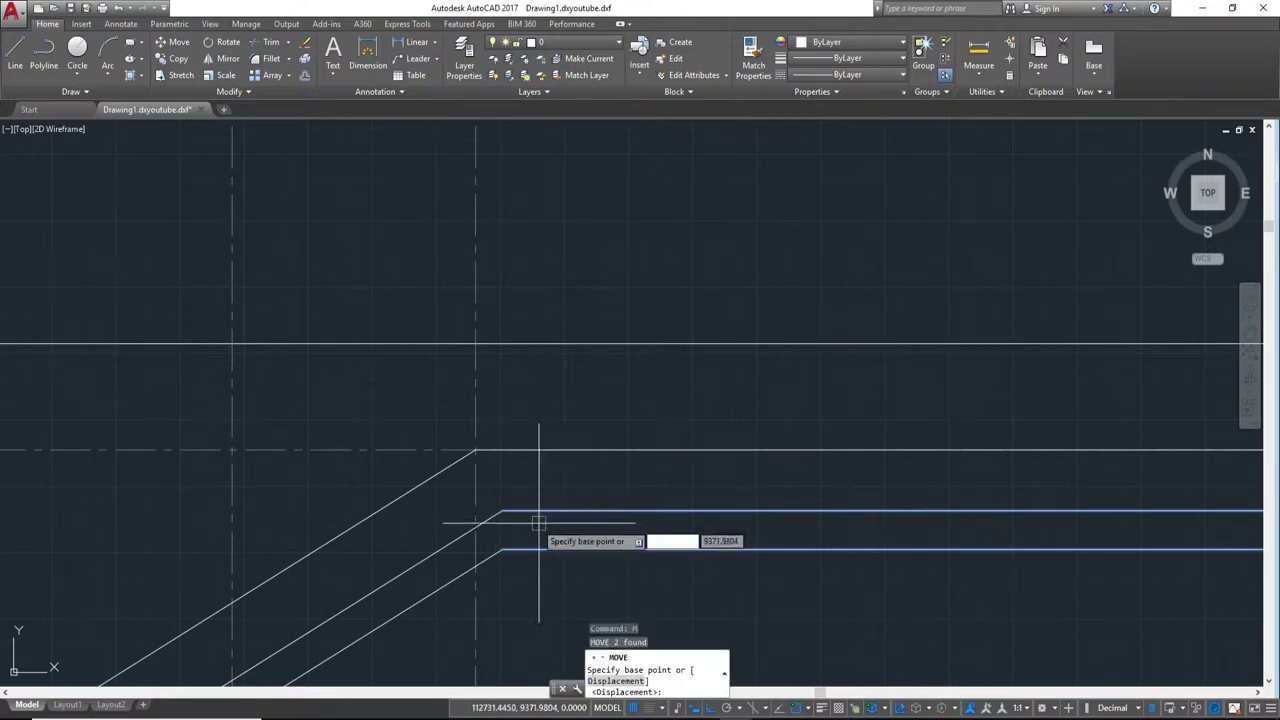
left_click(475, 450)
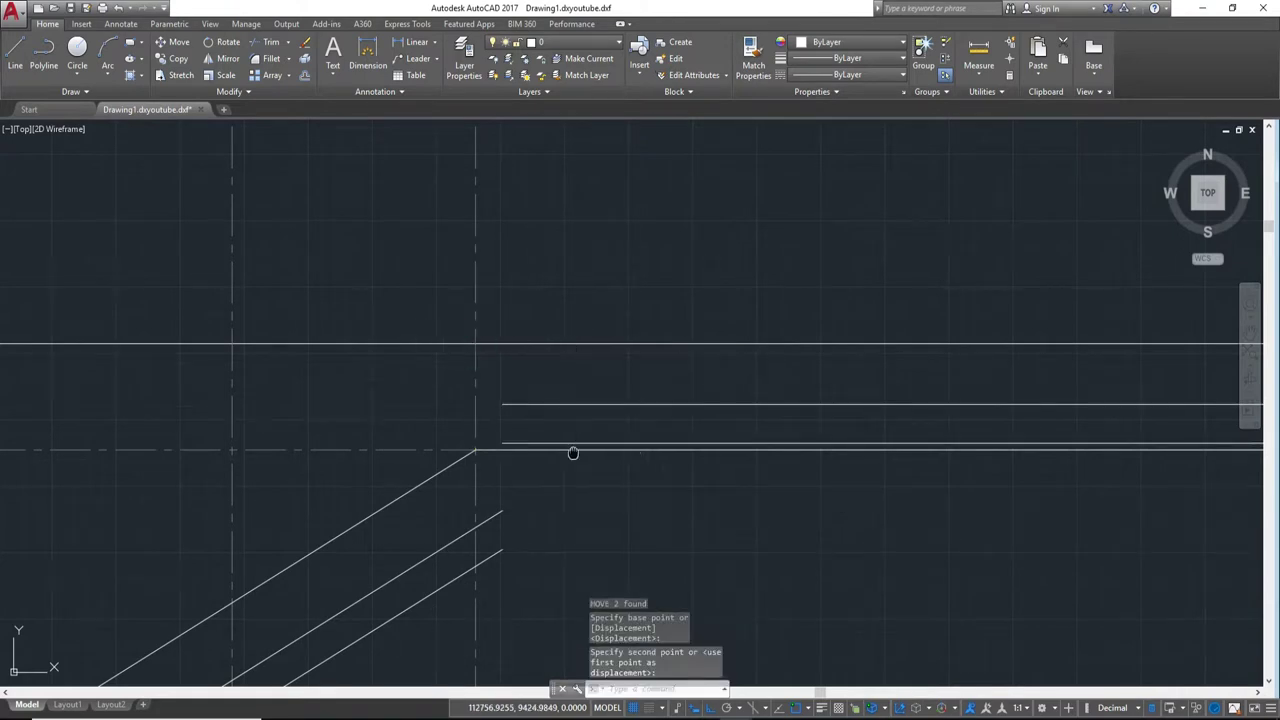
middle_click_drag(573, 453, 621, 337)
left_click(600, 337)
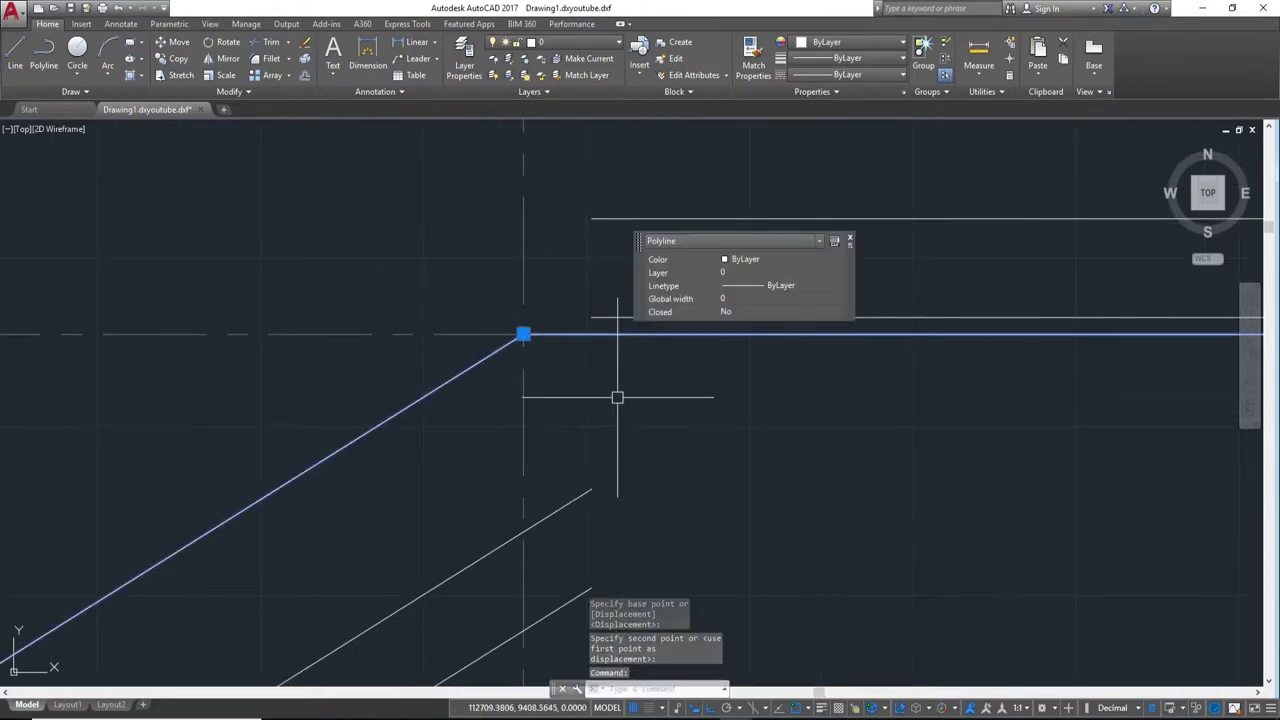
type("X")
key("Return")
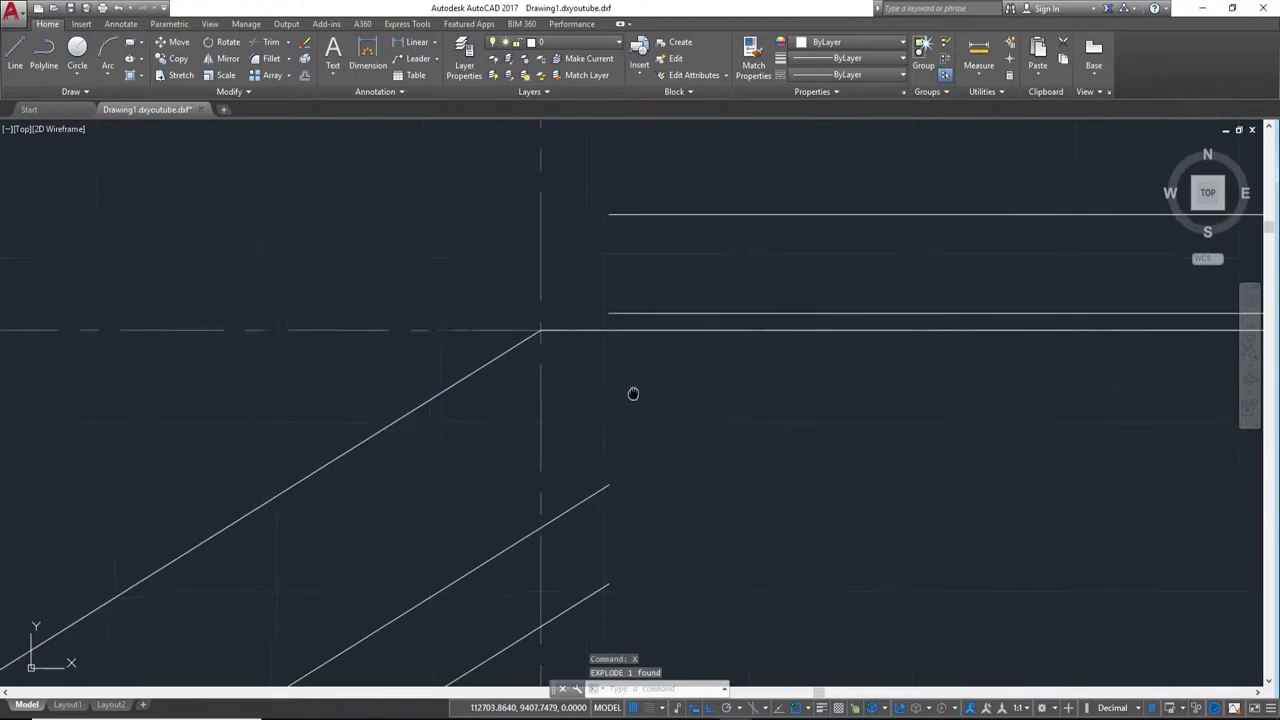
Step: Erase the leftover horizontal eave line
left_click(606, 328)
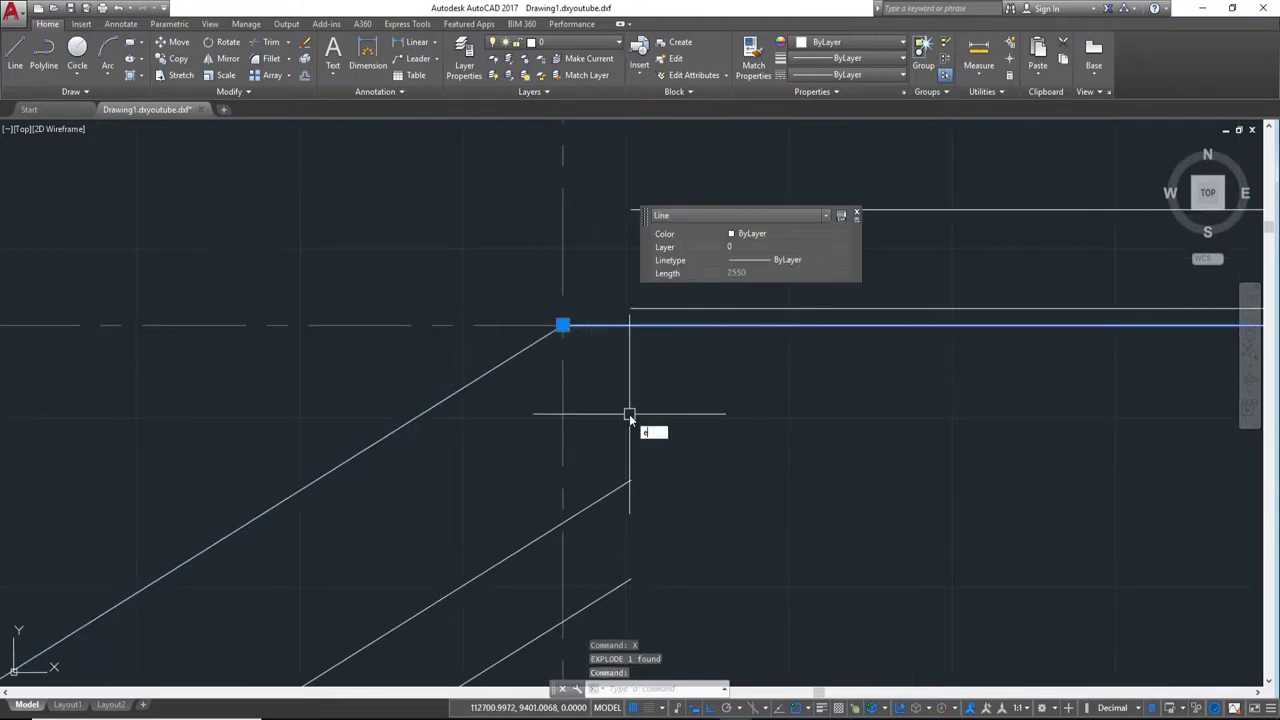
key("Return")
mouse_move(594, 406)
middle_mouse_down()
mouse_move(646, 423)
mouse_move(625, 432)
middle_mouse_up()
scroll(643, 436, "down", 3)
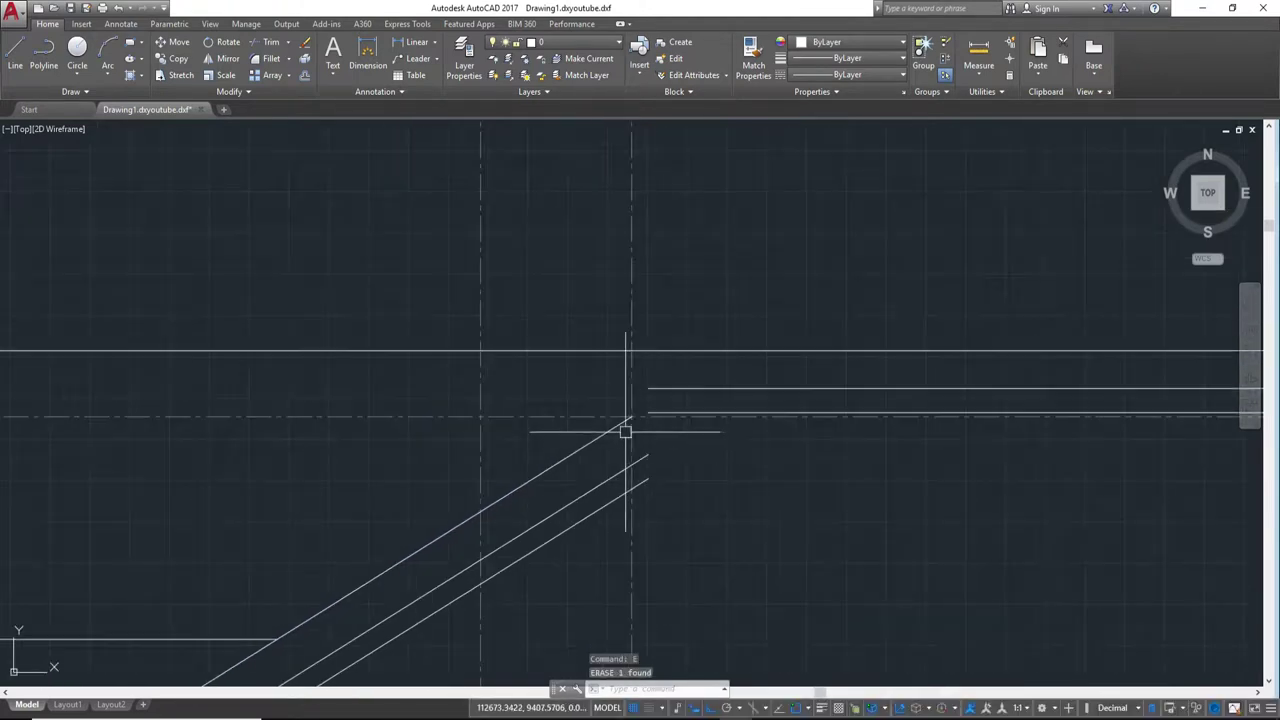
Step: Grip-stretch the upper and lower diagonal roof lines up to the horizontal roof lines
left_click(625, 432)
scroll(620, 426, "up", 3)
left_click(616, 406)
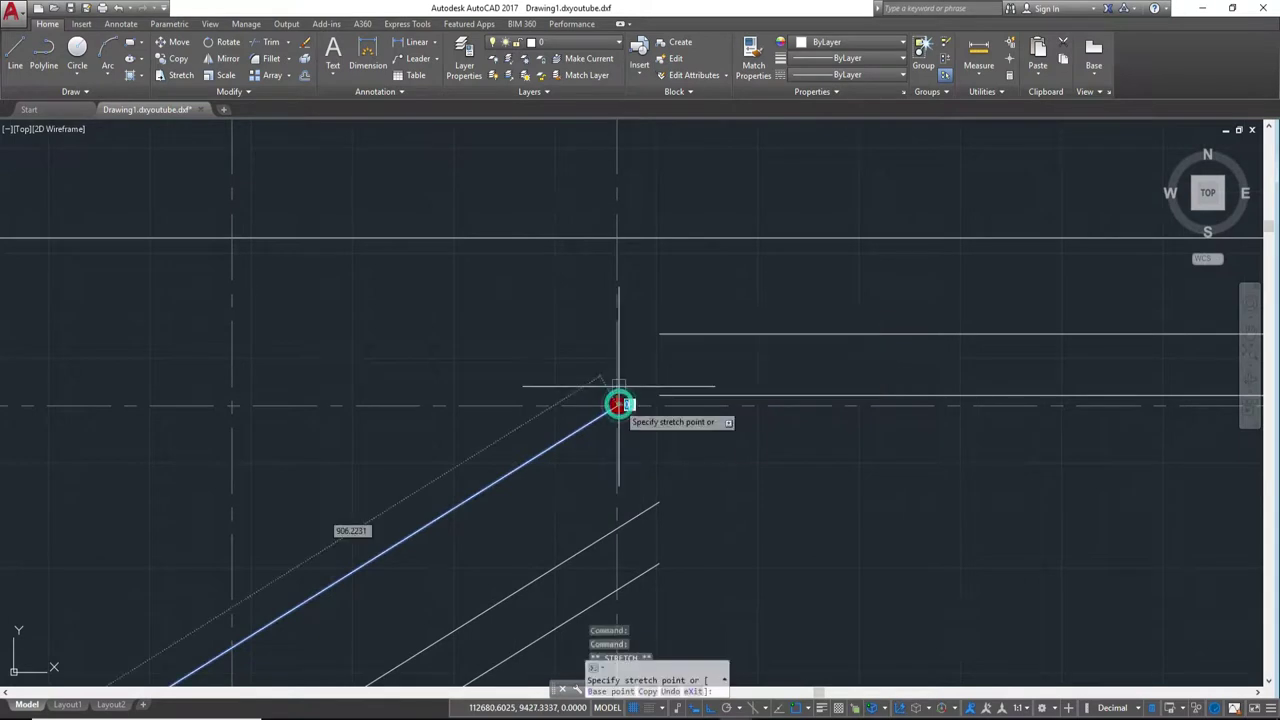
left_click(617, 238)
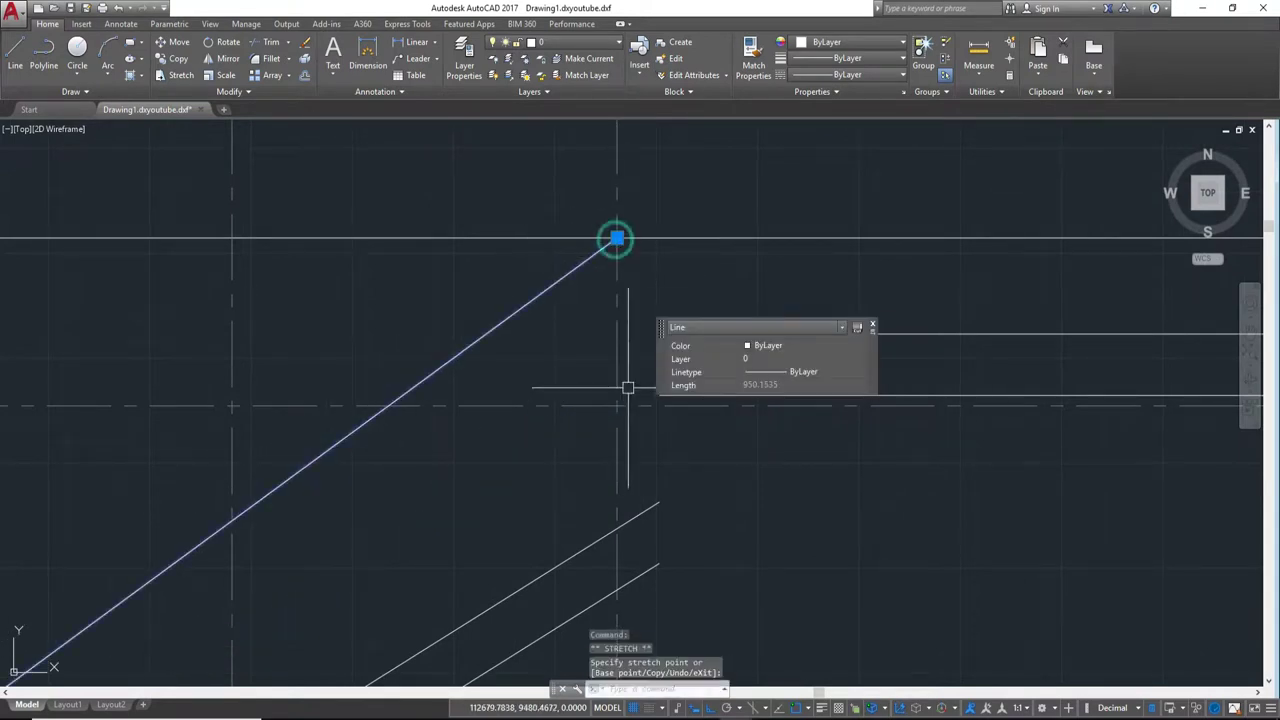
left_click(650, 510)
scroll(708, 473, "down", 2)
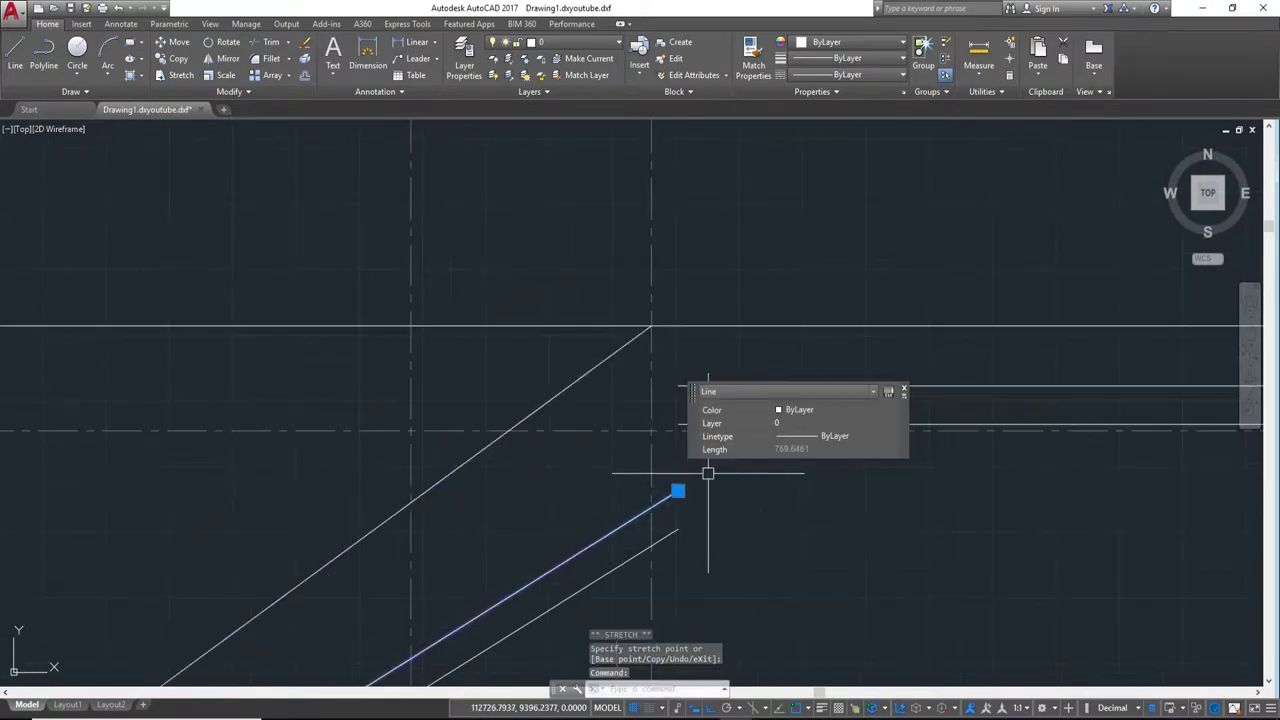
left_click(677, 386)
left_click(678, 532)
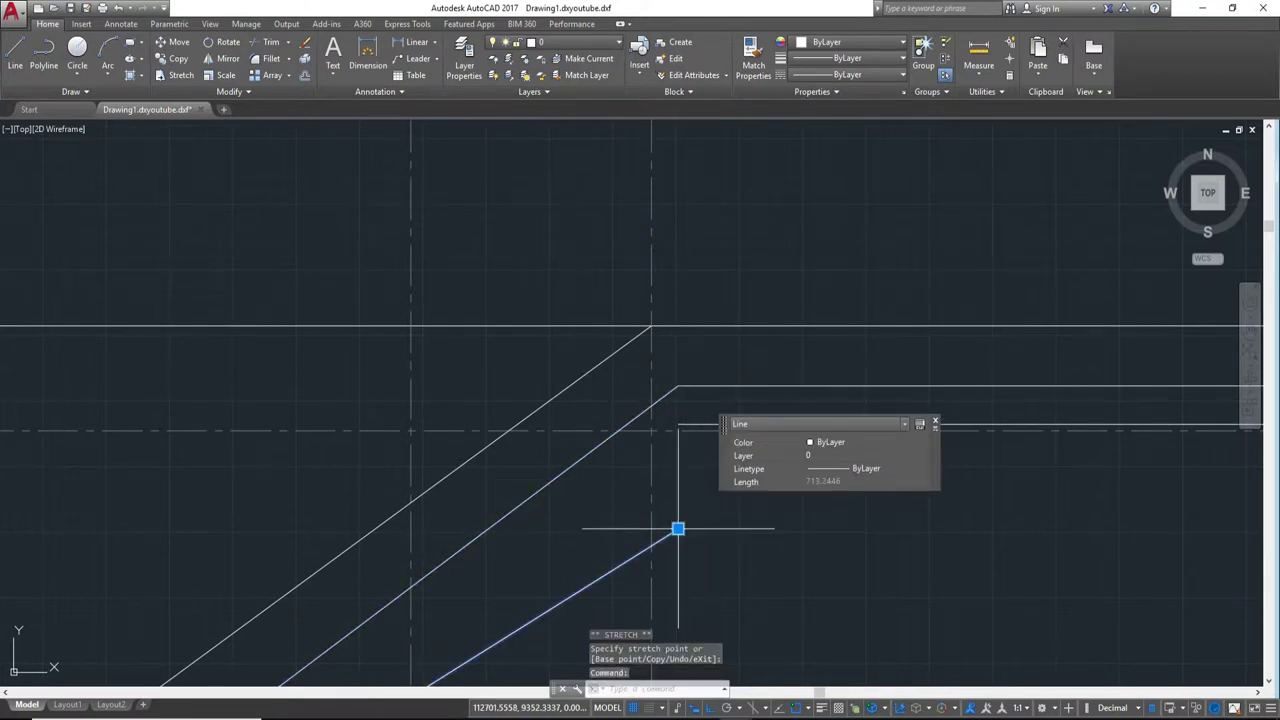
left_click(678, 528)
left_click(678, 424)
middle_click_drag(914, 495, 424, 450)
key("Escape")
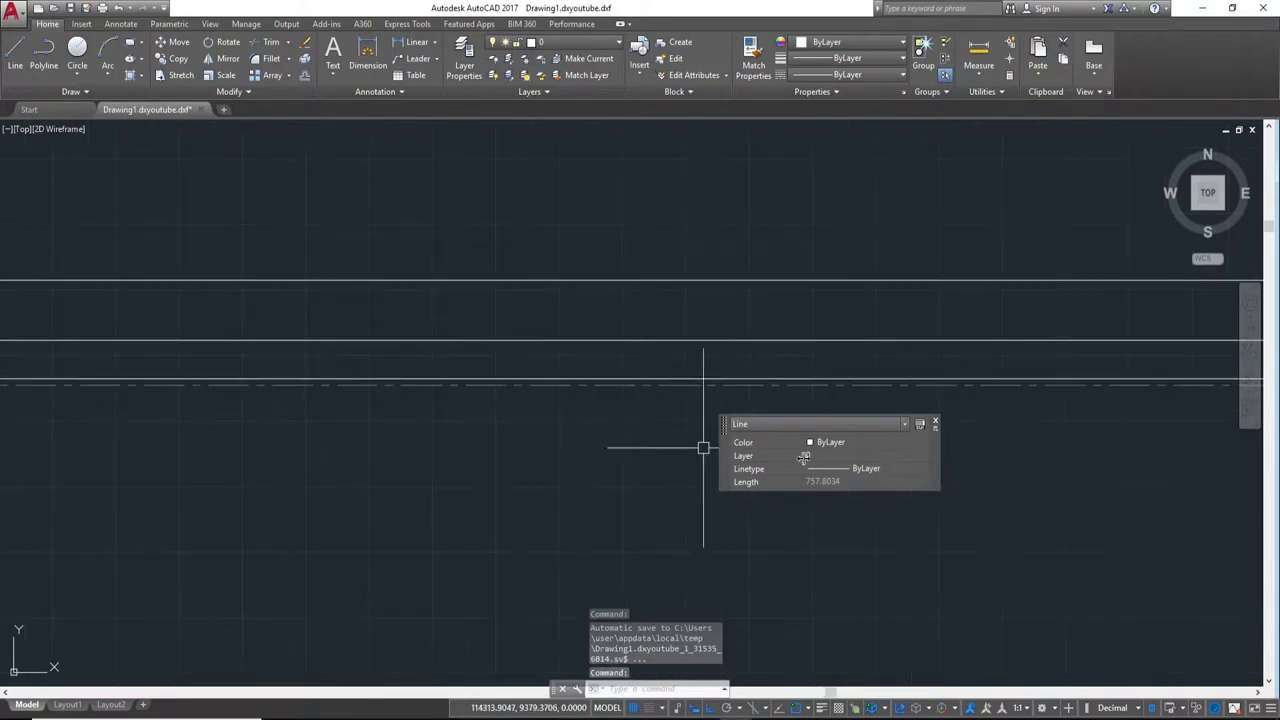
Step: Grip-stretch the three sloping roof line ends at the right eave onto the horizontal lines
scroll(1151, 490, "down", 2)
middle_click_drag(1151, 490, 593, 471)
scroll(593, 471, "up", 3)
scroll(486, 449, "up", 3)
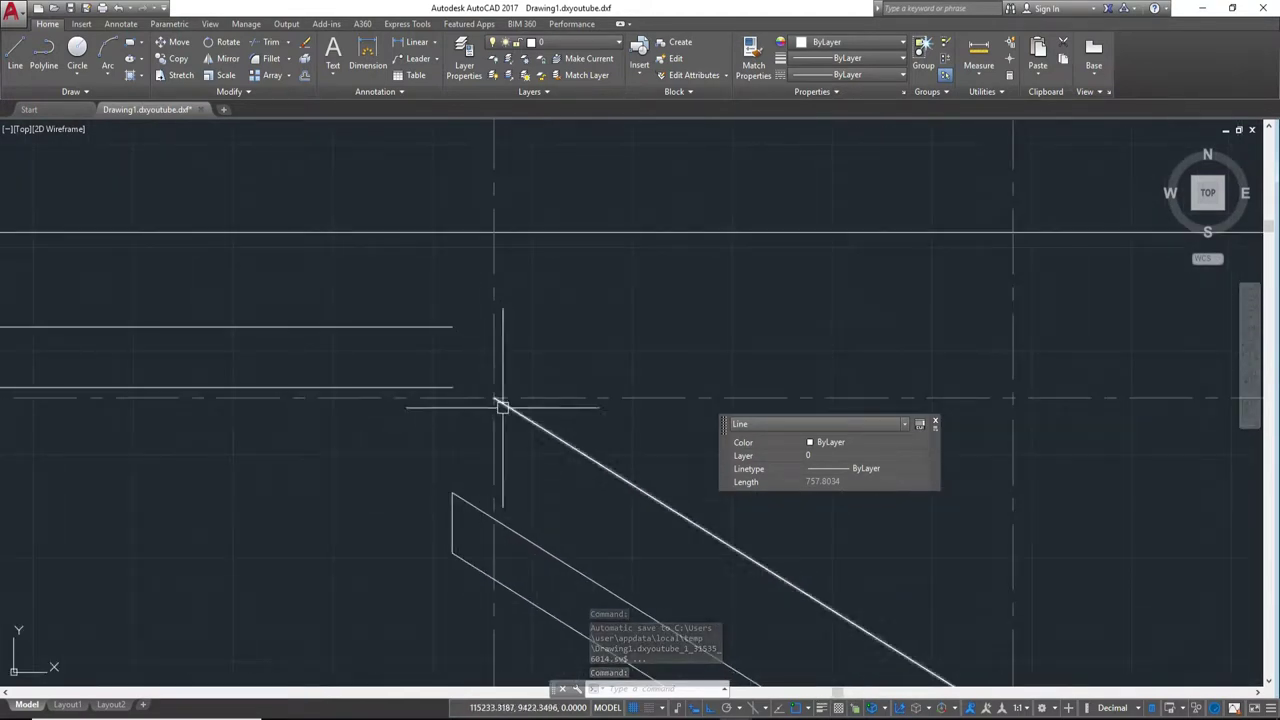
left_click(494, 397)
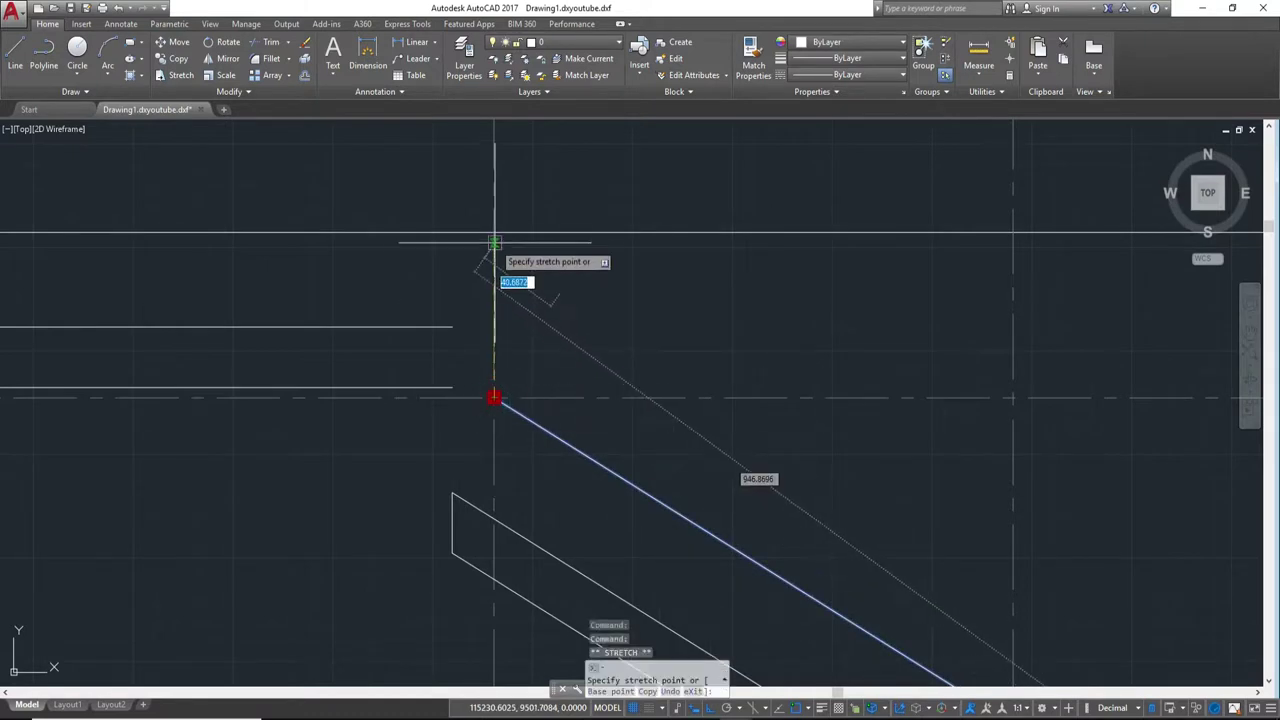
left_click(494, 233)
left_click(465, 503)
left_click(451, 491)
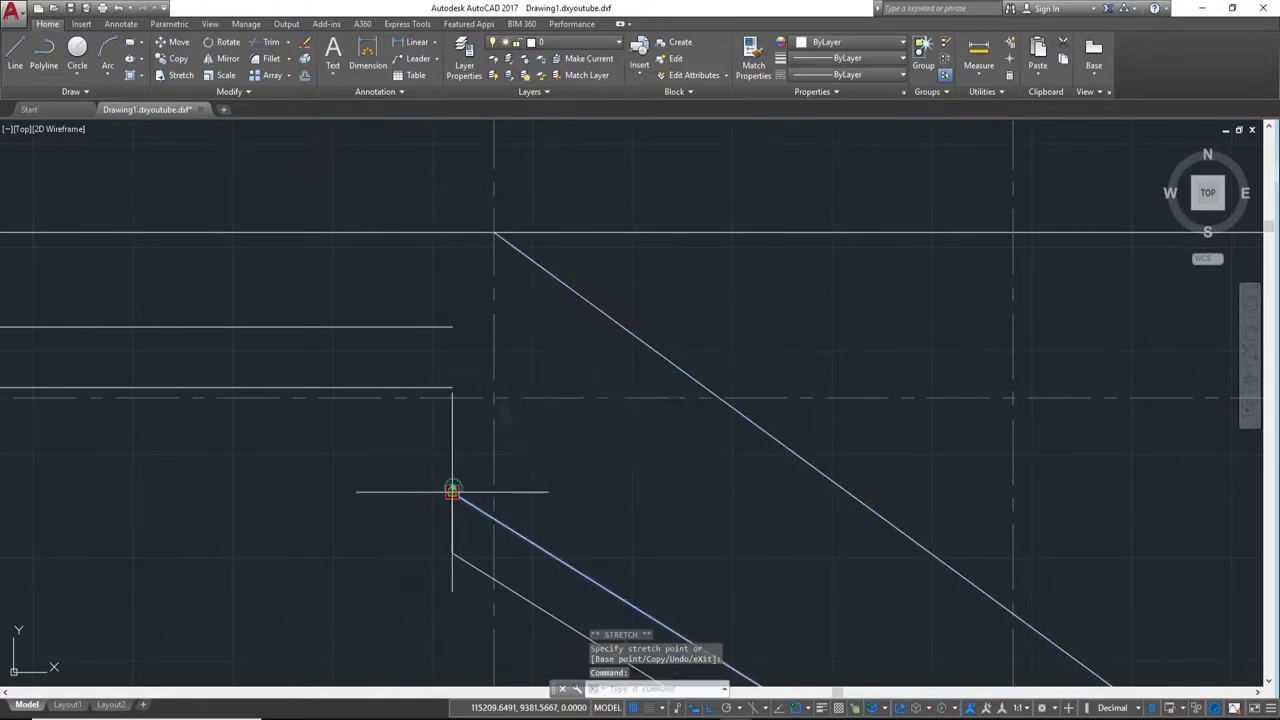
left_click(452, 327)
left_click(473, 567)
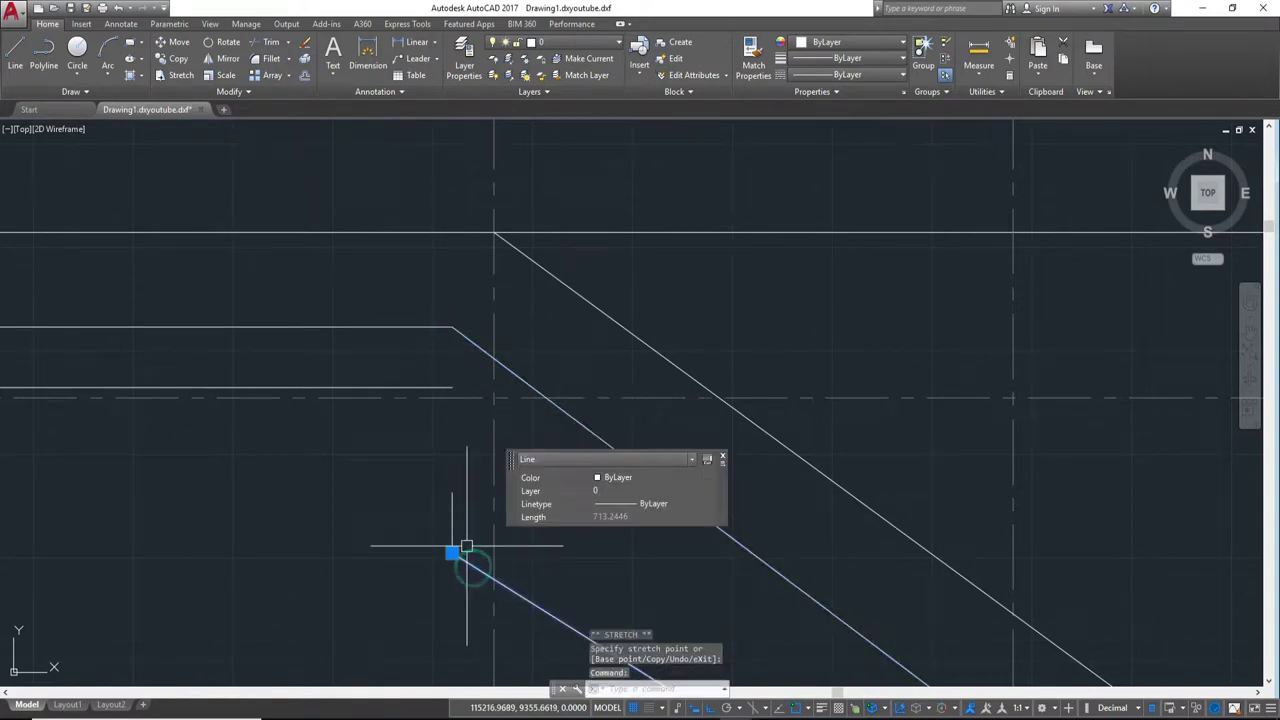
left_click(452, 552)
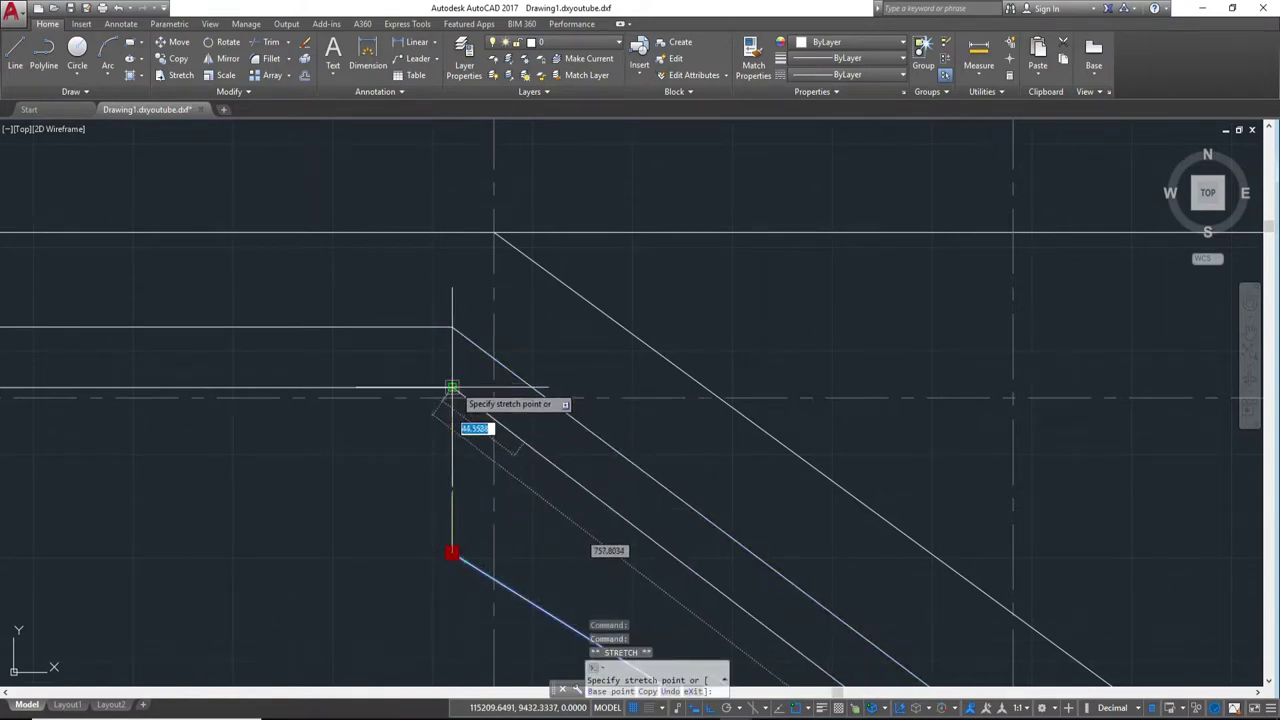
left_click(453, 387)
key("Escape")
Step: Window-select and erase the leftover short vertical line
left_click(471, 557)
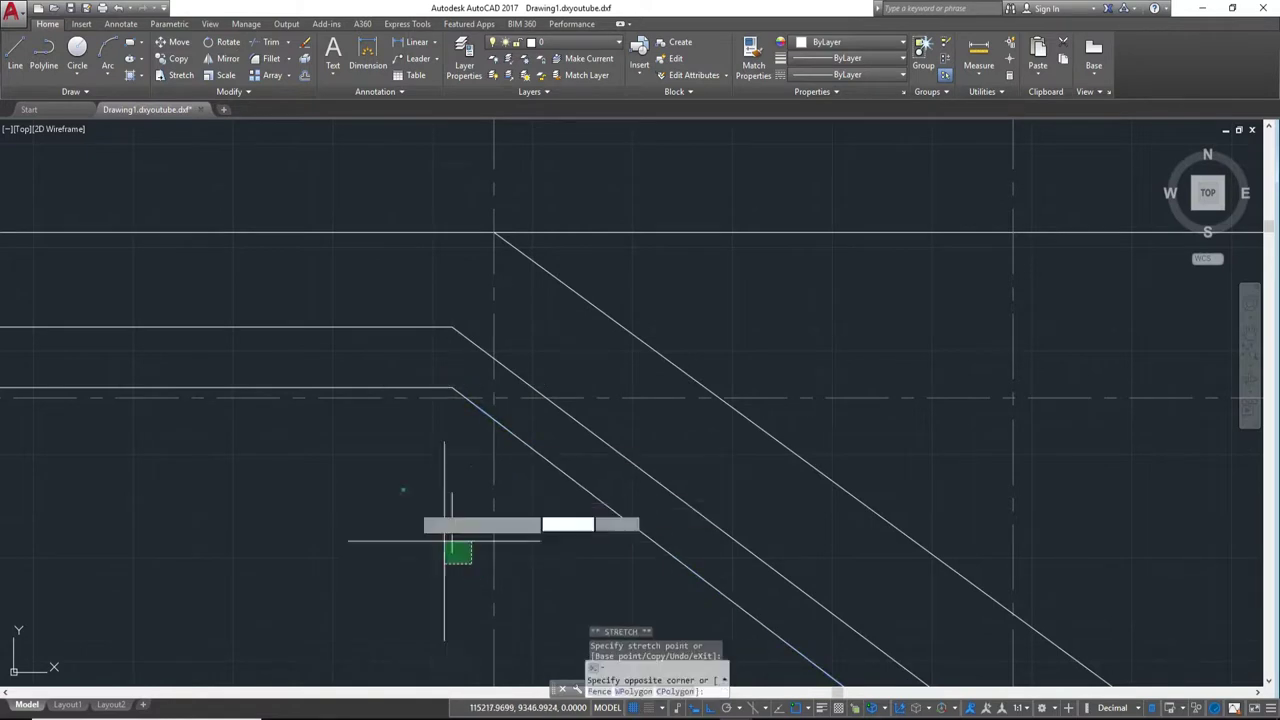
left_click(403, 489)
key("Return")
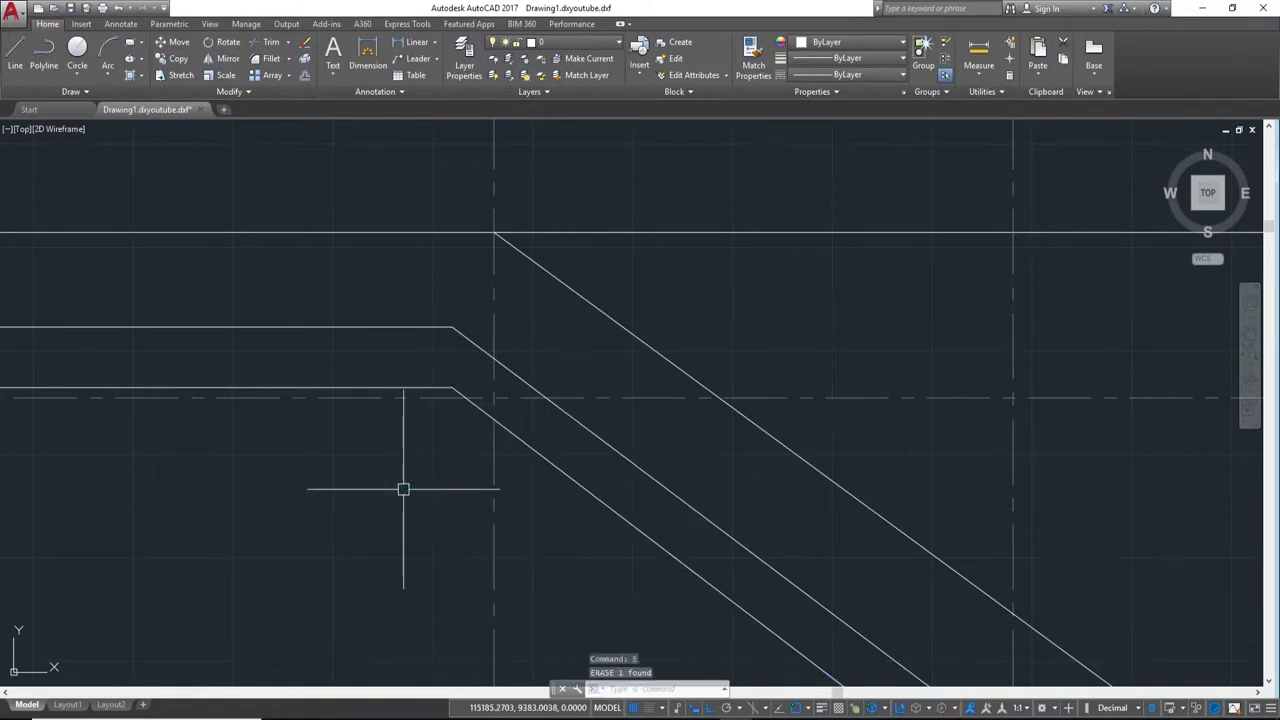
scroll(503, 491, "down", 2)
scroll(763, 506, "down", 2)
Step: Start Match Properties (MA) on the column-area horizontal line, then cancel it
scroll(623, 526, "down", 2)
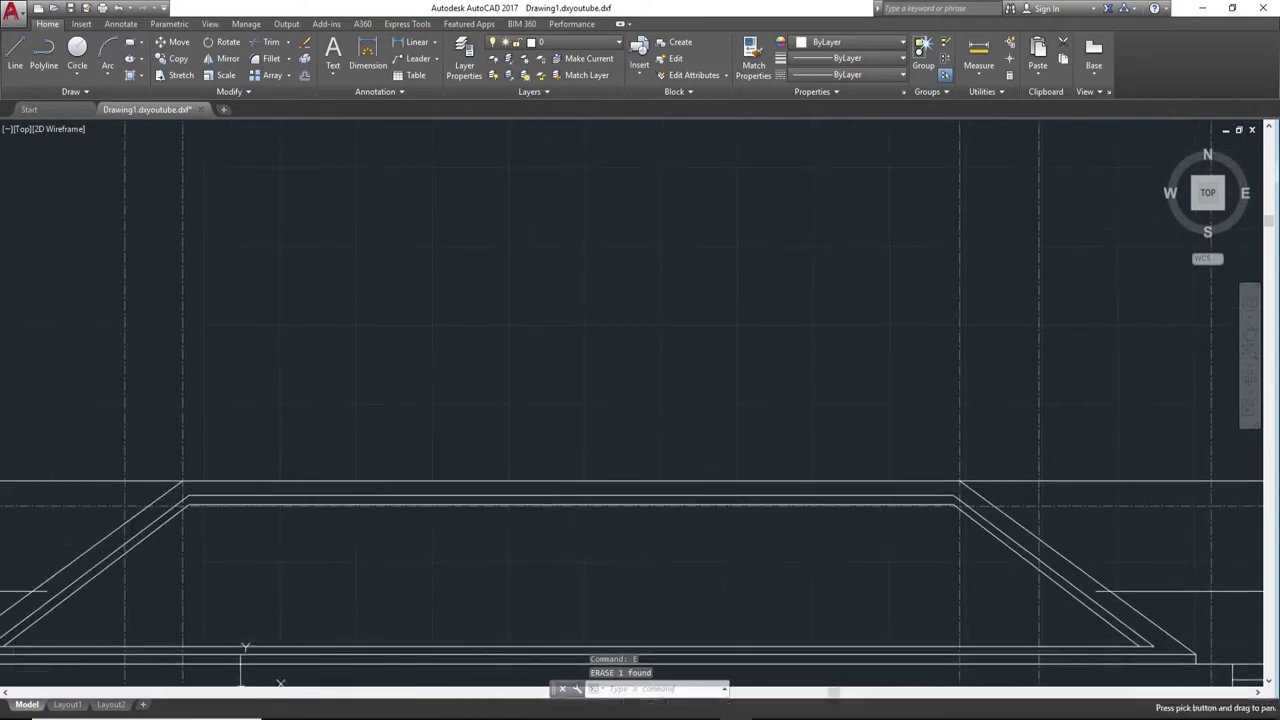
middle_click_drag(623, 526, 355, 522)
scroll(365, 502, "down", 3)
scroll(523, 429, "up", 1)
scroll(500, 500, "up", 2)
scroll(560, 495, "down", 2)
scroll(634, 497, "up", 2)
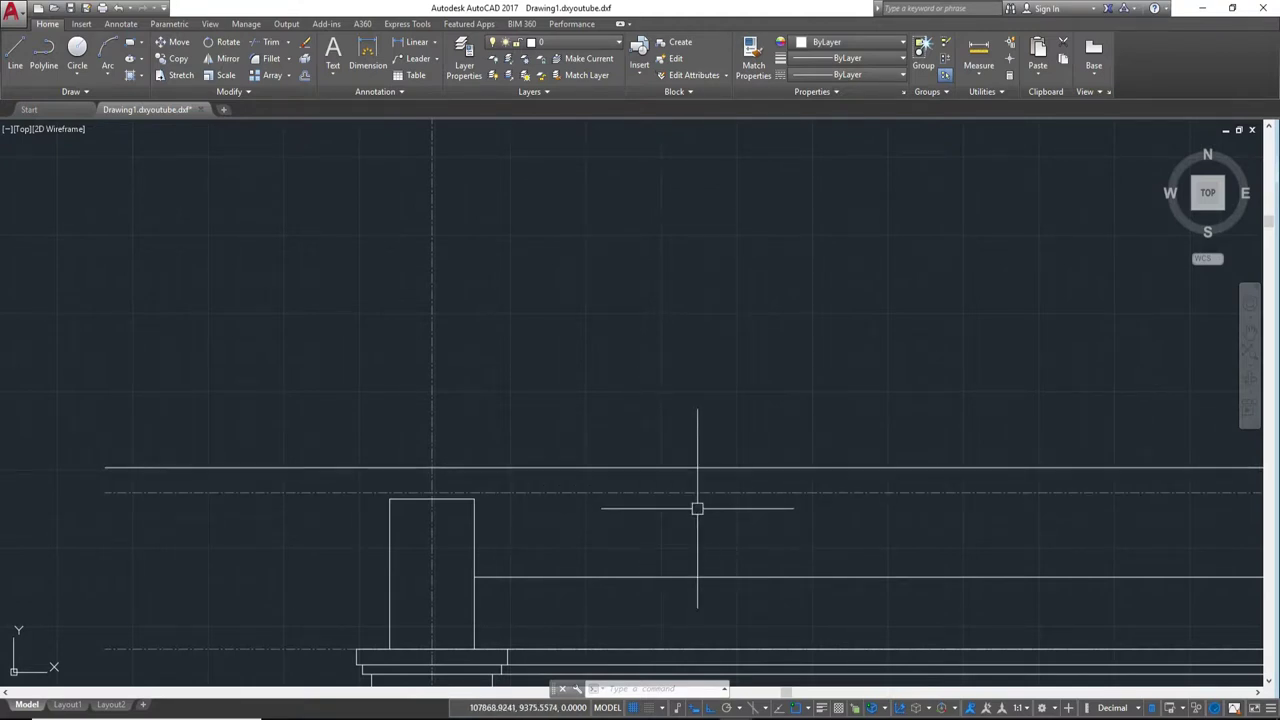
type("ma")
key("Return")
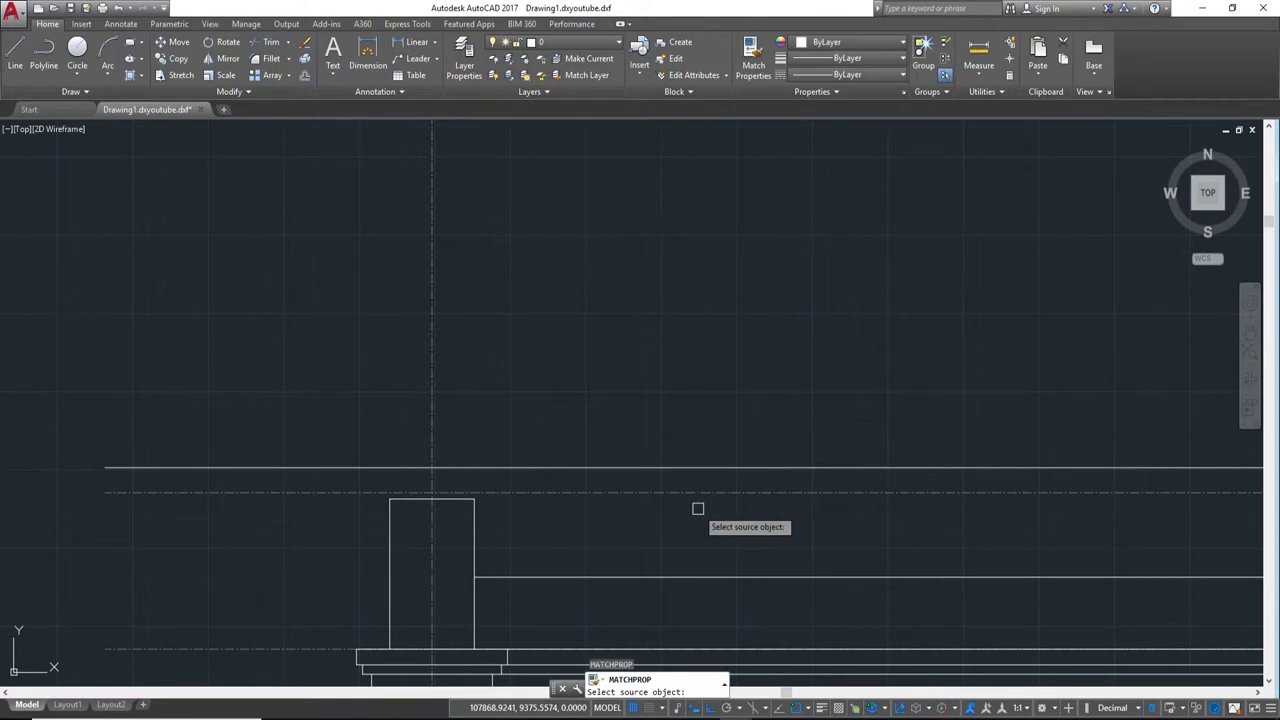
left_click(706, 466)
scroll(706, 494, "down", 3)
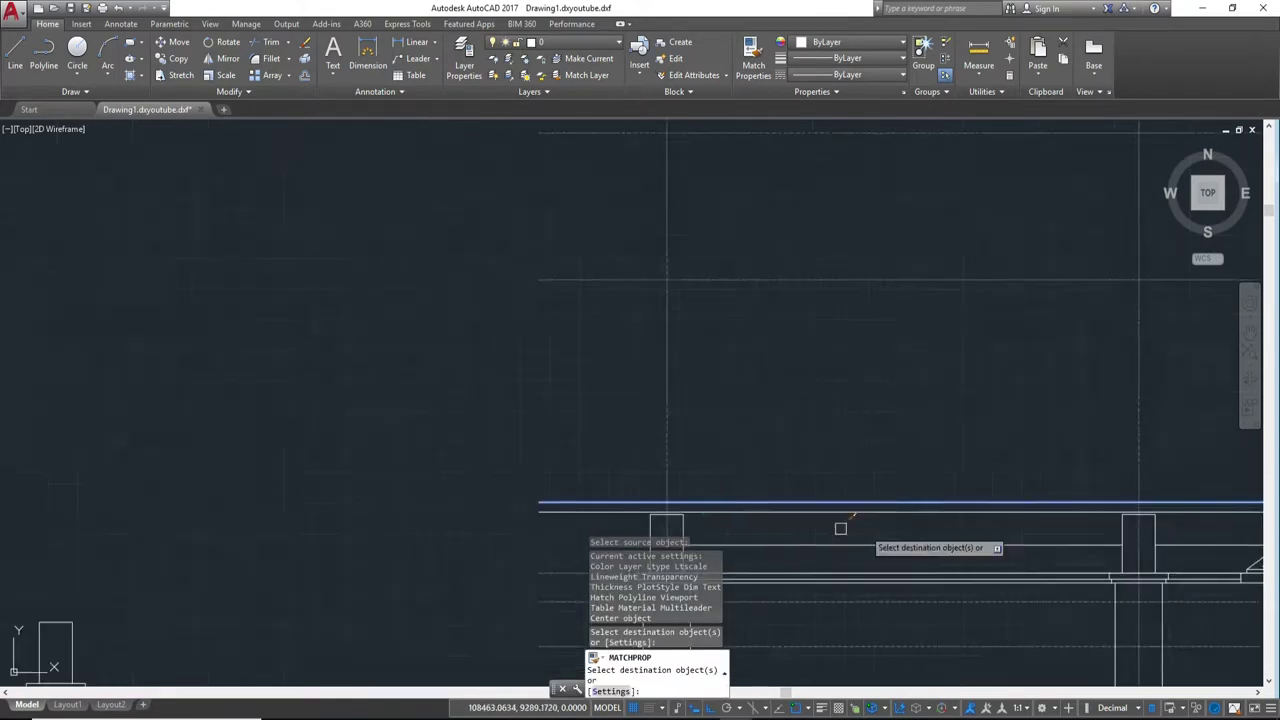
scroll(840, 526, "up", 3)
scroll(586, 486, "up", 1)
scroll(586, 486, "up", 2)
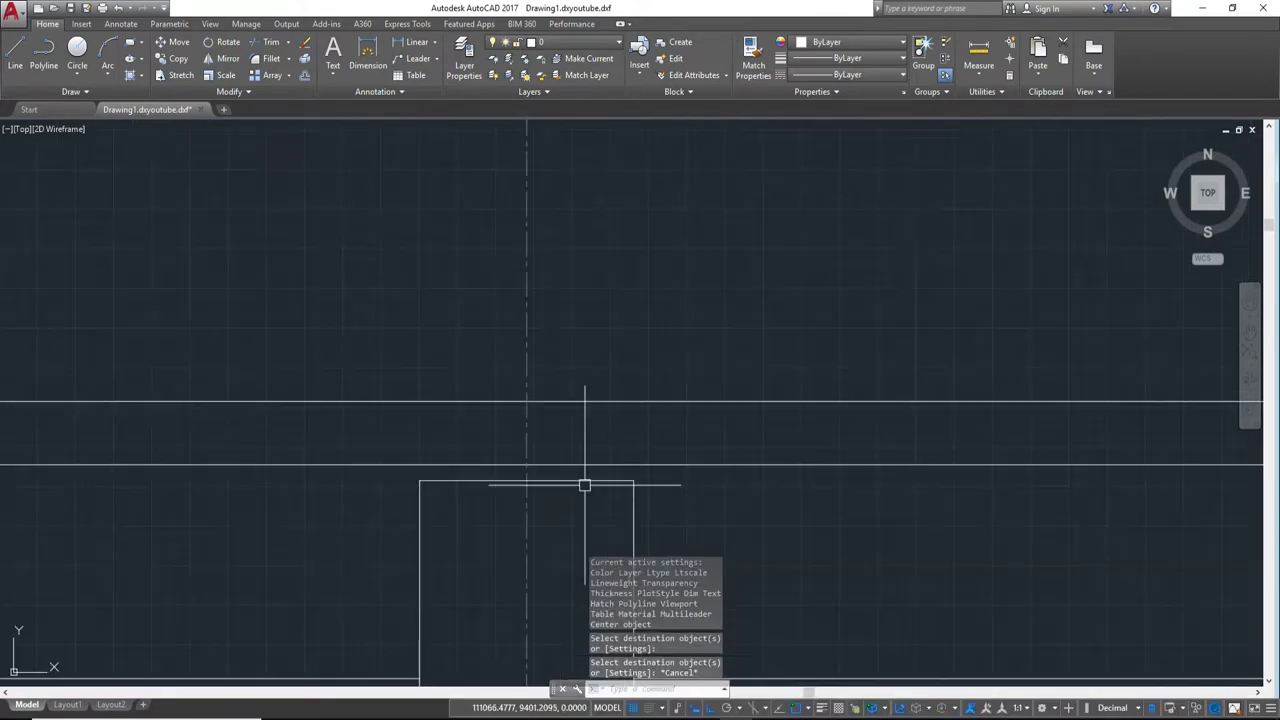
key("Escape")
key("Return")
key("Escape")
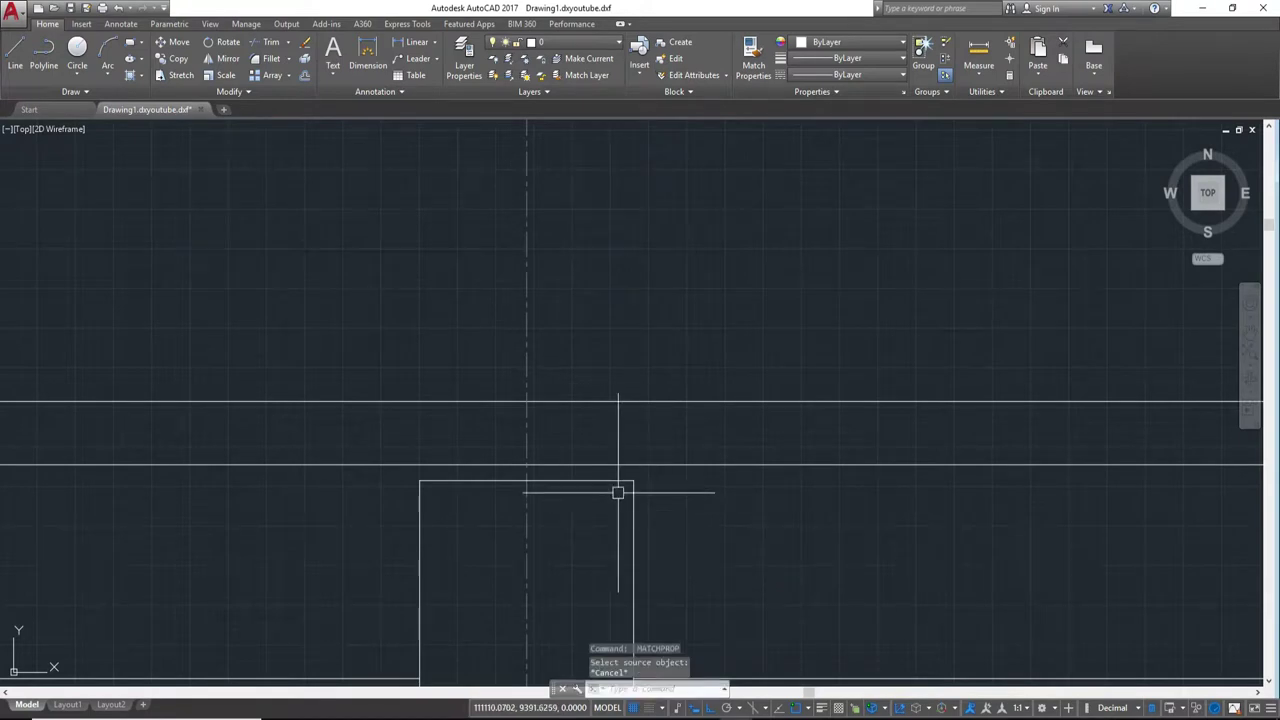
Step: Erase the 280-unit horizontal line capping the column top
left_click(612, 484)
type("E")
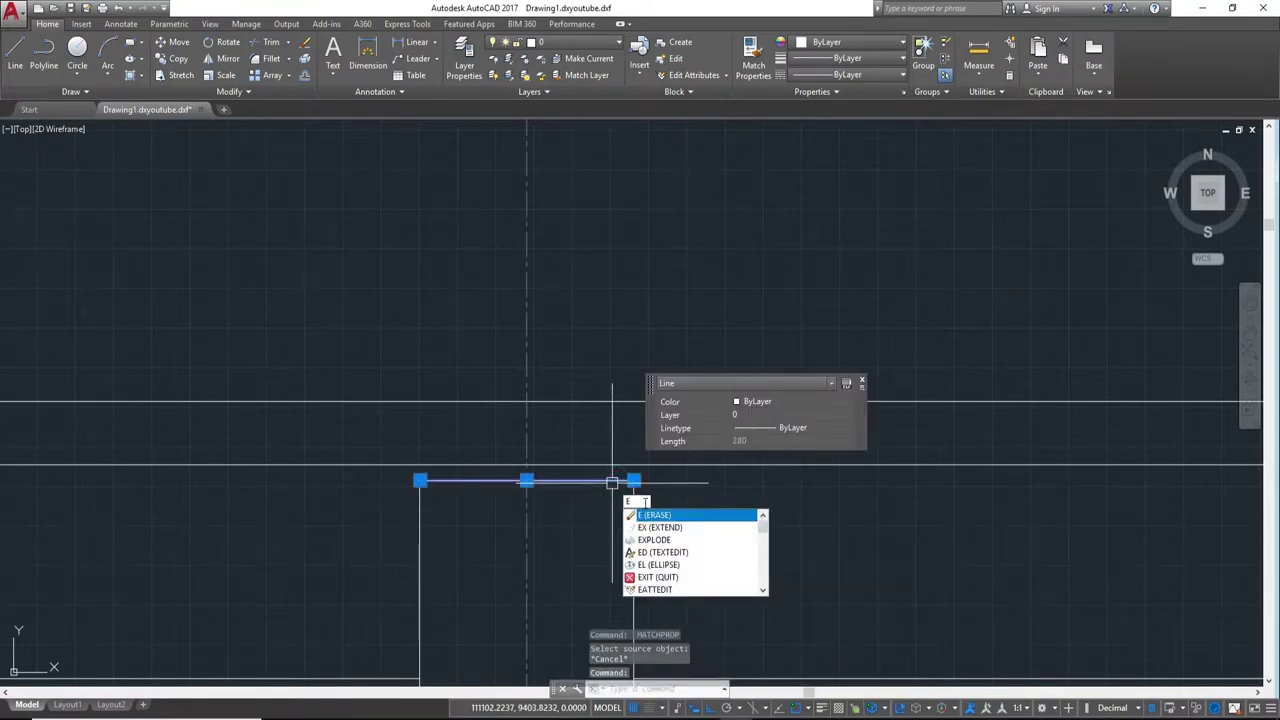
left_click(658, 516)
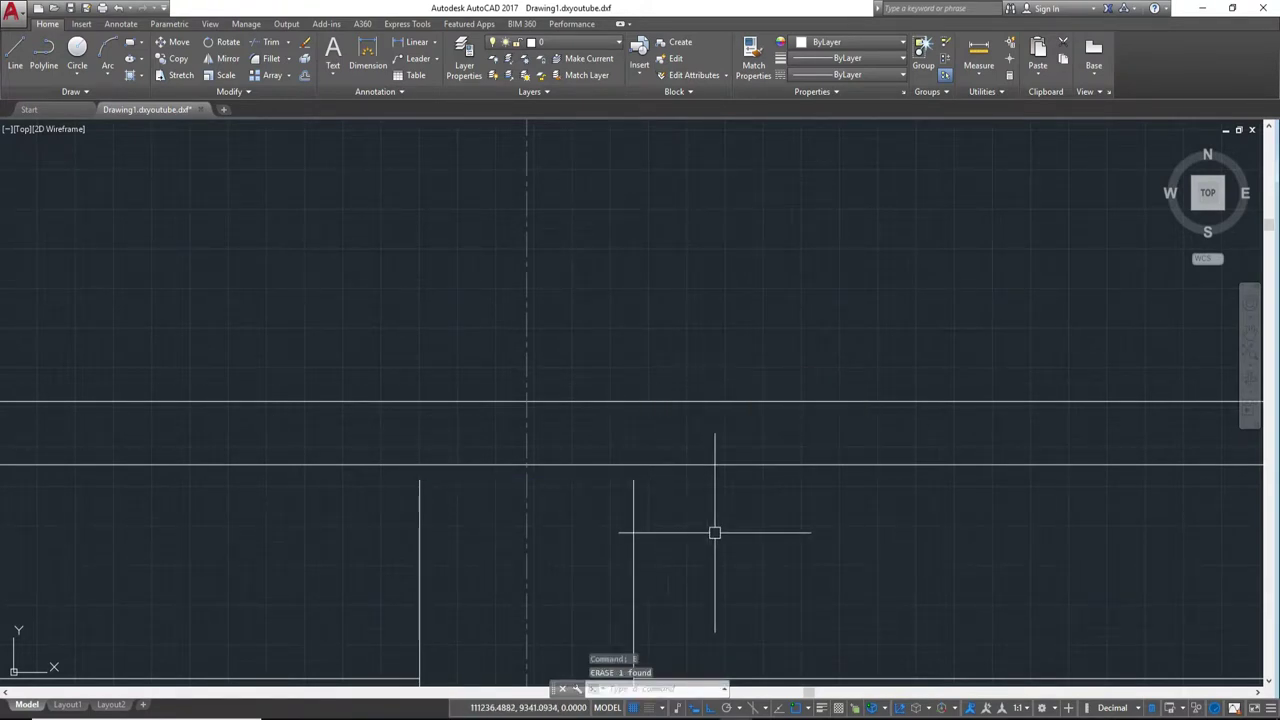
Step: Extend the column's vertical side lines up to the beam line
key("Return")
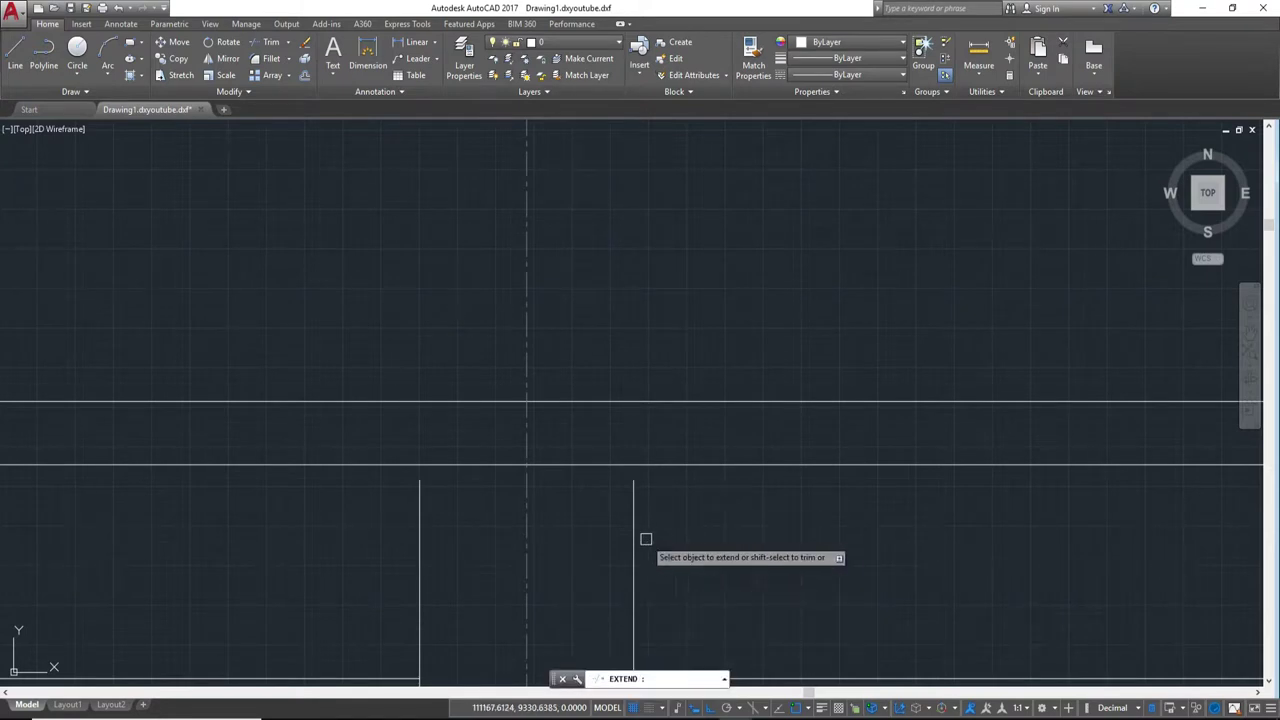
key("Return")
left_click(633, 534)
left_click(419, 523)
scroll(866, 534, "down", 3)
scroll(577, 506, "up", 2)
scroll(700, 515, "up", 3)
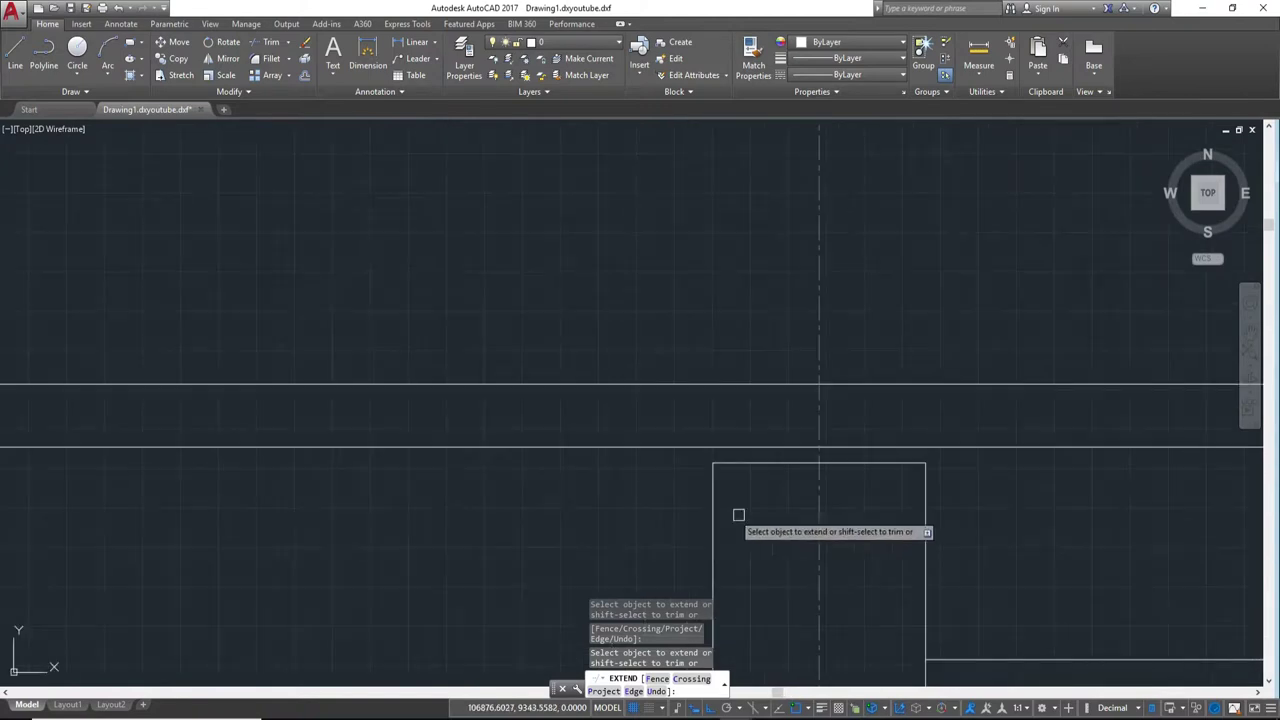
left_click(894, 534)
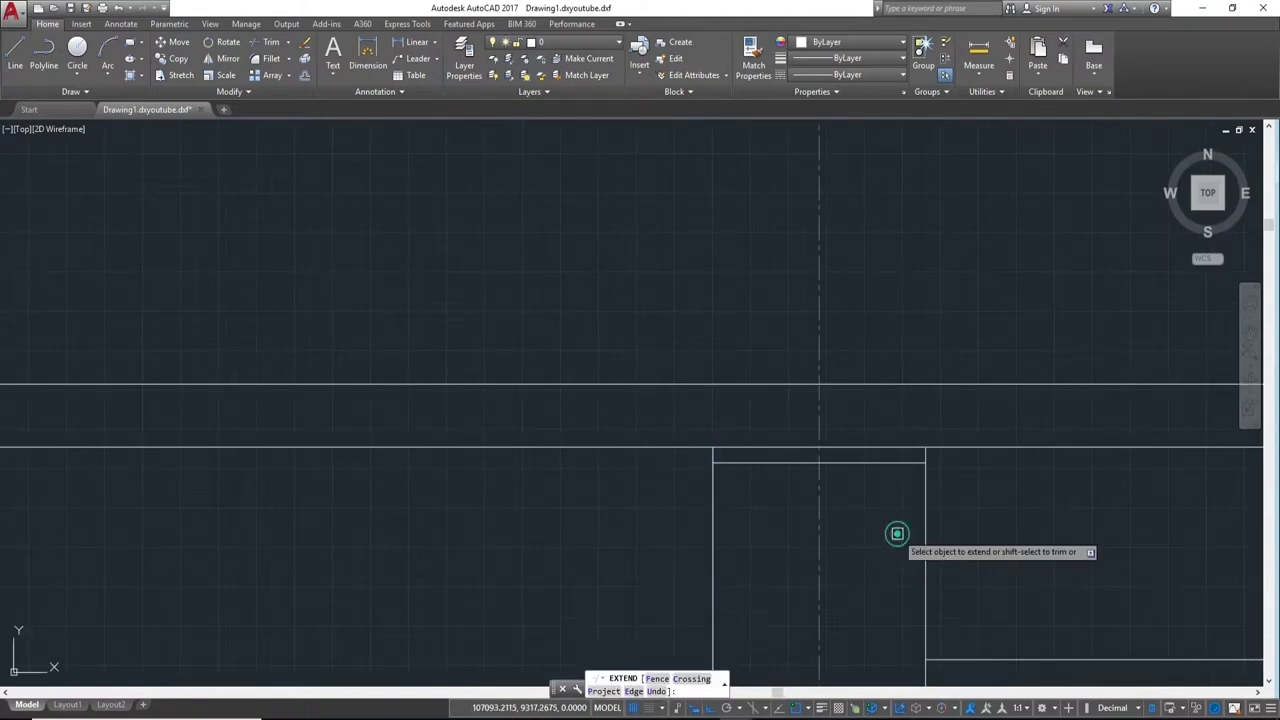
key("Escape")
Step: Erase the short cap lines across the tops of this column and the next one
left_click(893, 462)
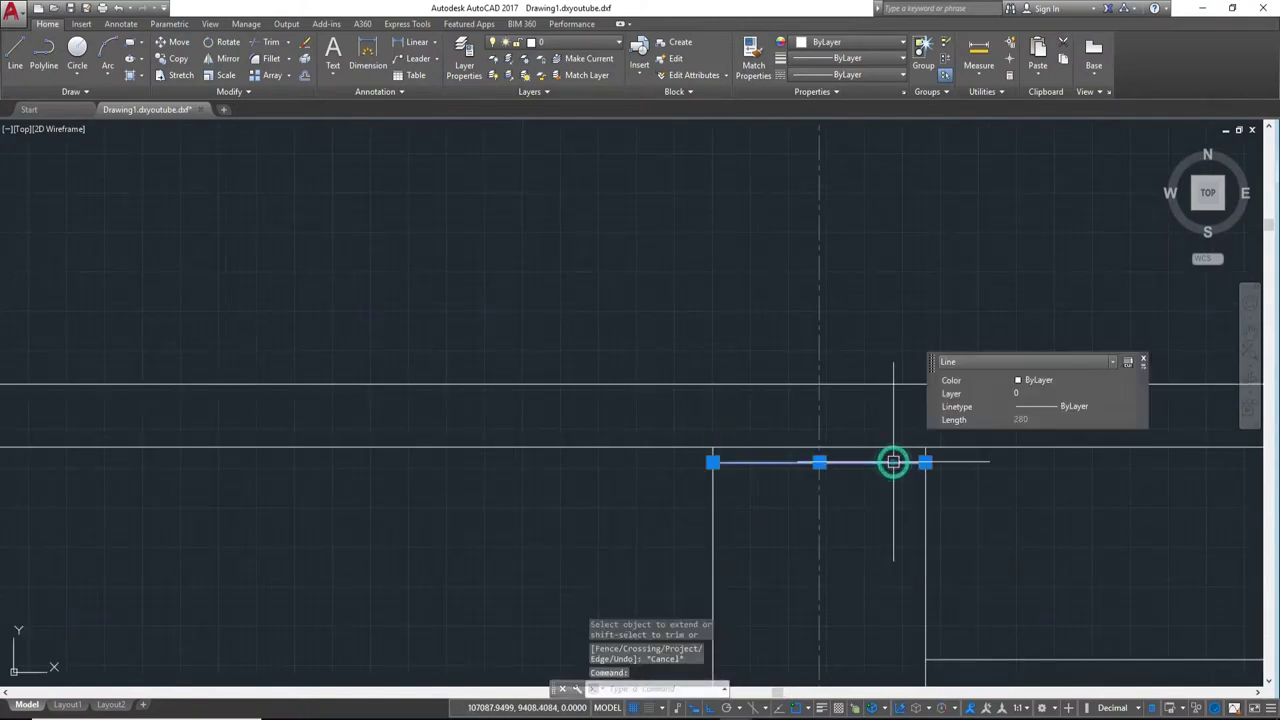
type("e")
key("Return")
scroll(893, 468, "down", 2)
middle_click_drag(934, 477, 463, 491)
scroll(461, 483, "up", 4)
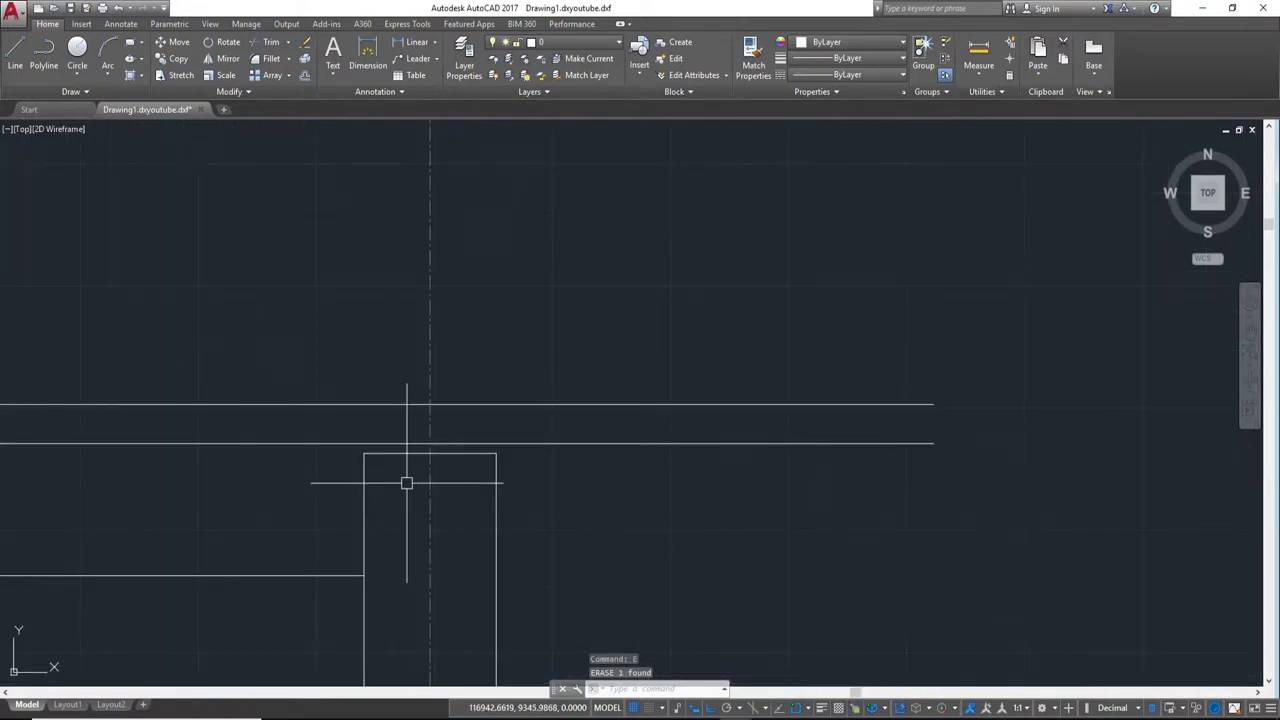
left_click(457, 458)
key("Return")
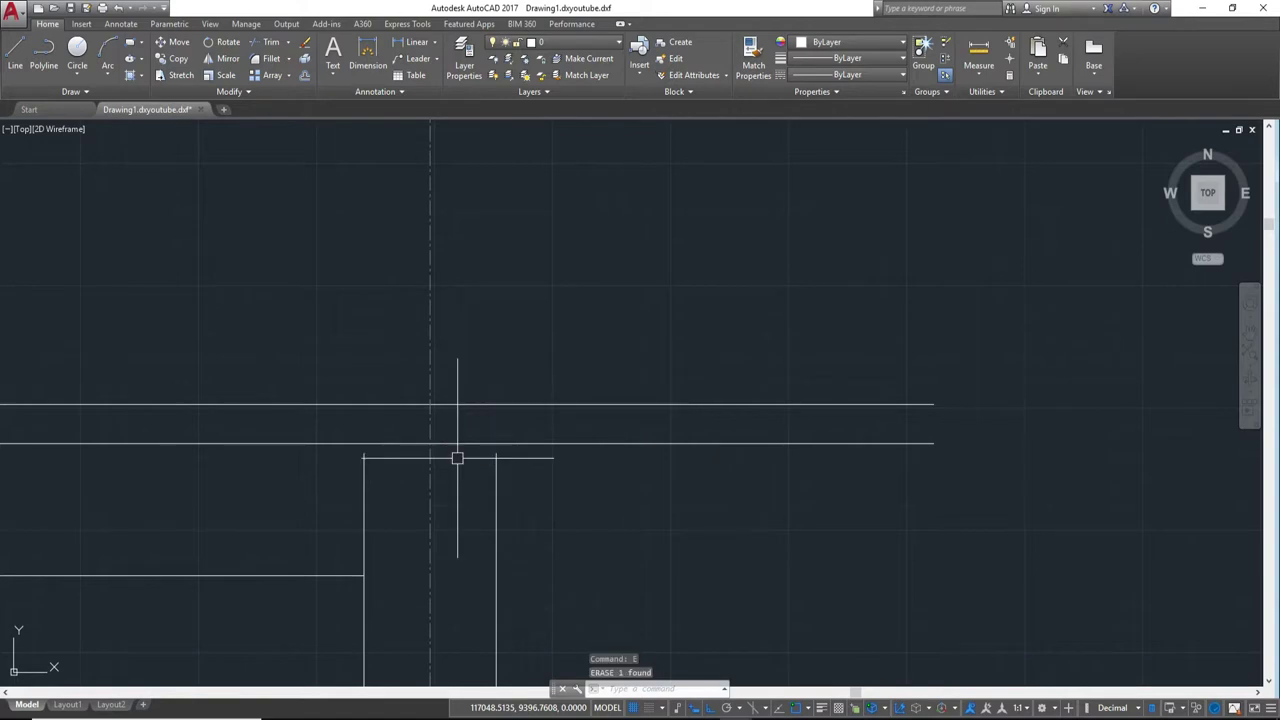
Step: Extend the next column's side line up to the beam line
type("ex")
key("Return")
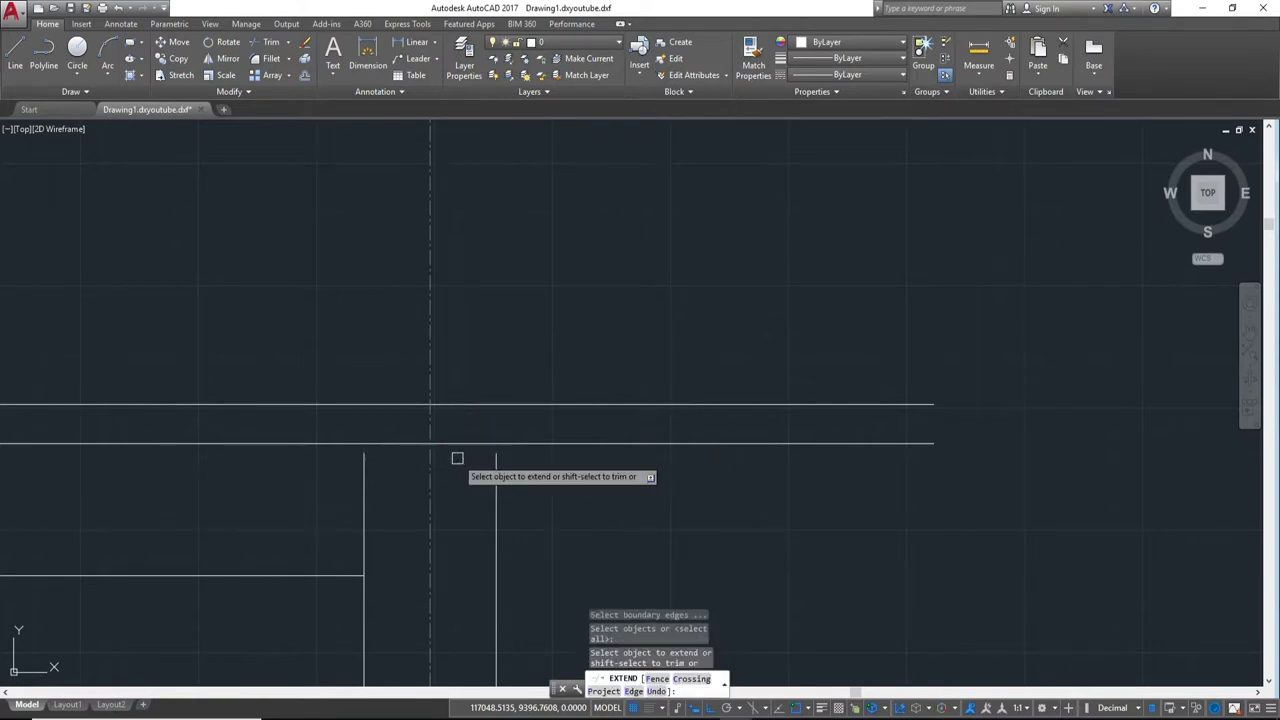
left_click(497, 492)
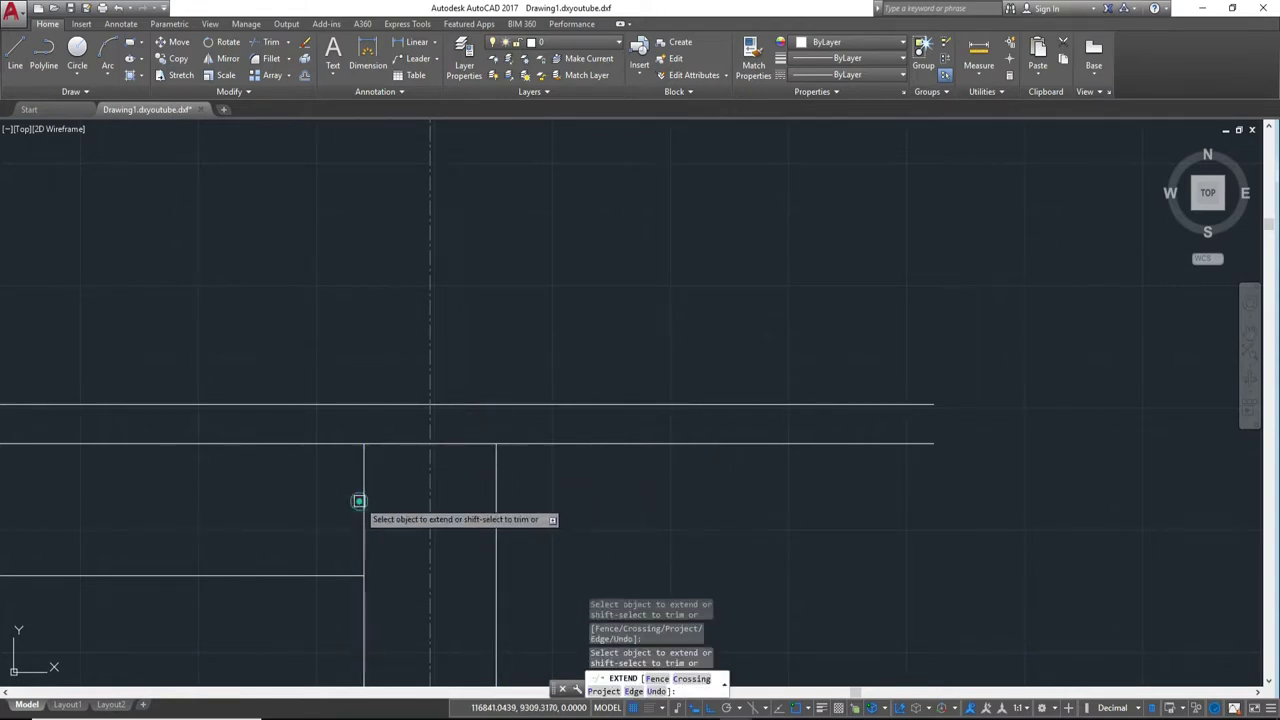
scroll(359, 501, "down", 3)
scroll(600, 530, "up", 1)
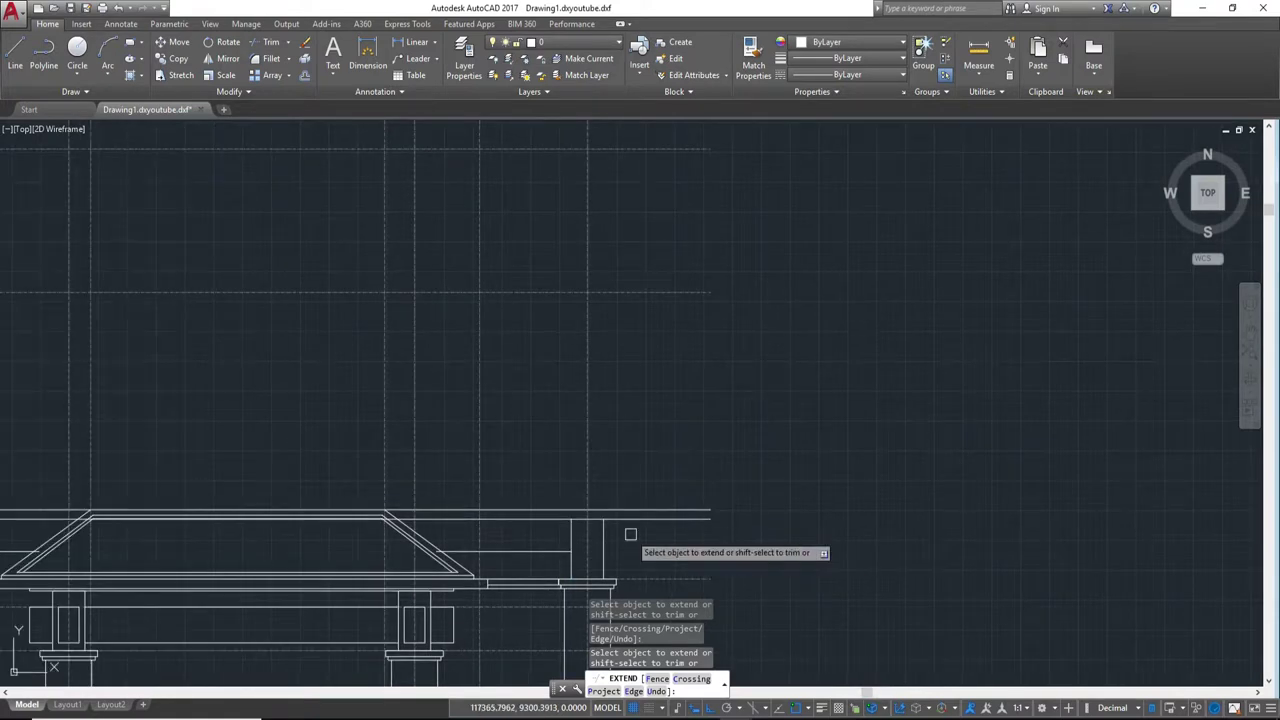
key("Escape")
scroll(634, 494, "up", 2)
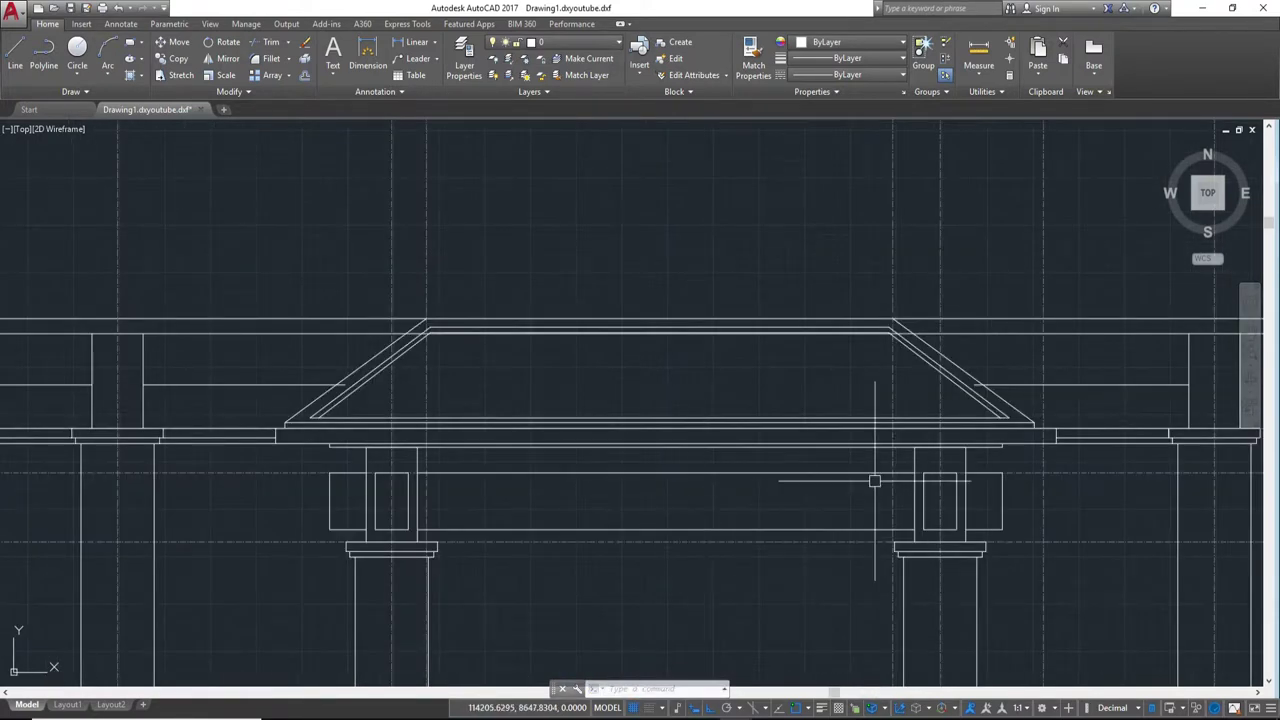
scroll(766, 386, "down", 3)
scroll(766, 386, "up", 2)
scroll(1021, 425, "up", 2)
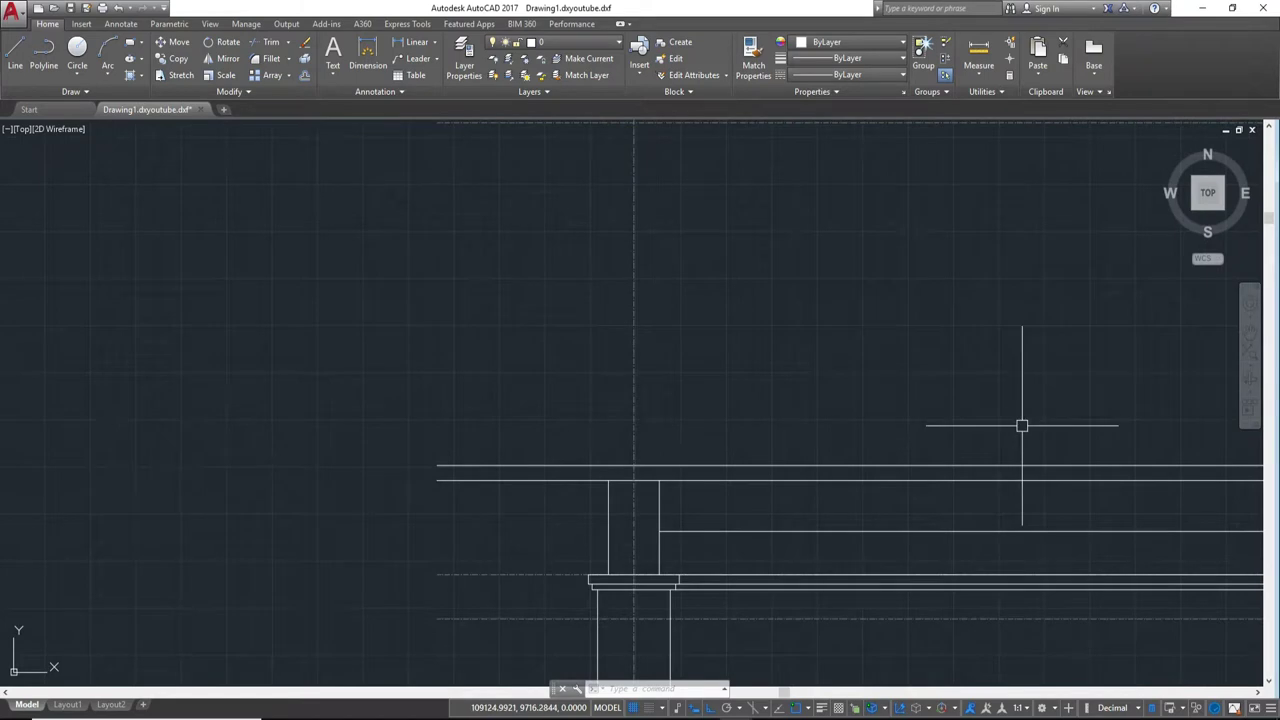
type("O")
key("Return")
type("2000")
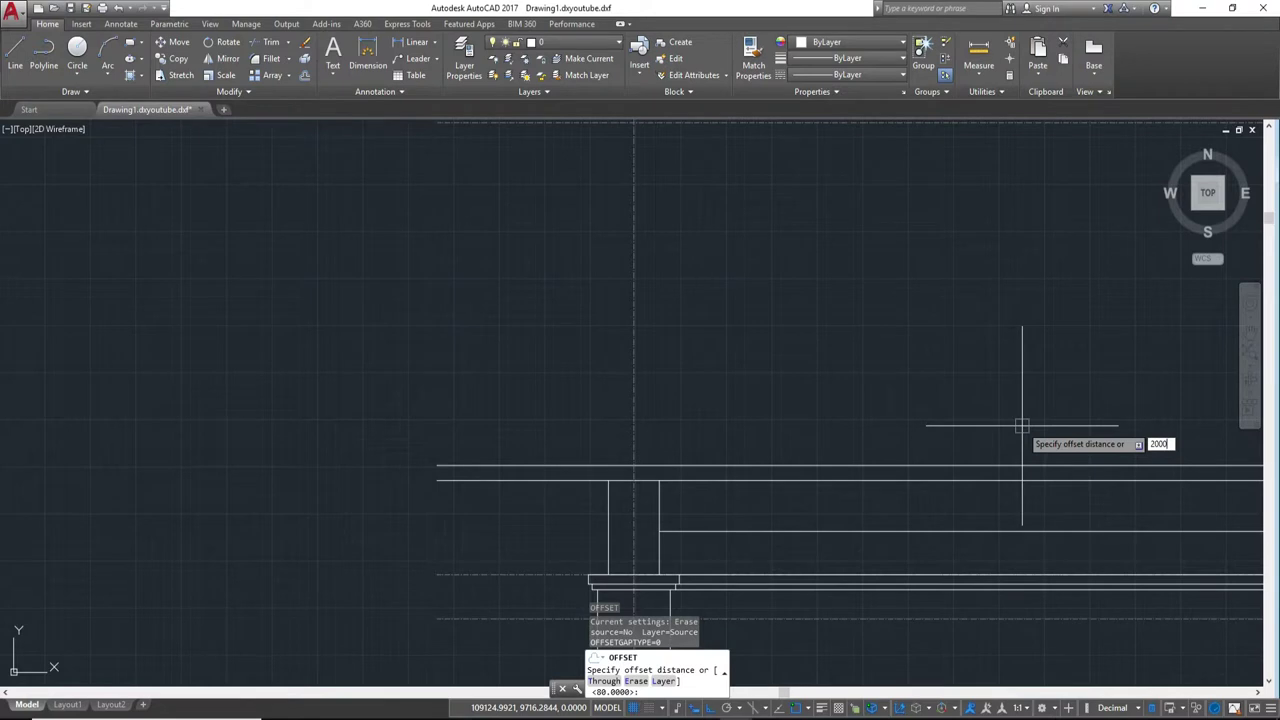
key("Return")
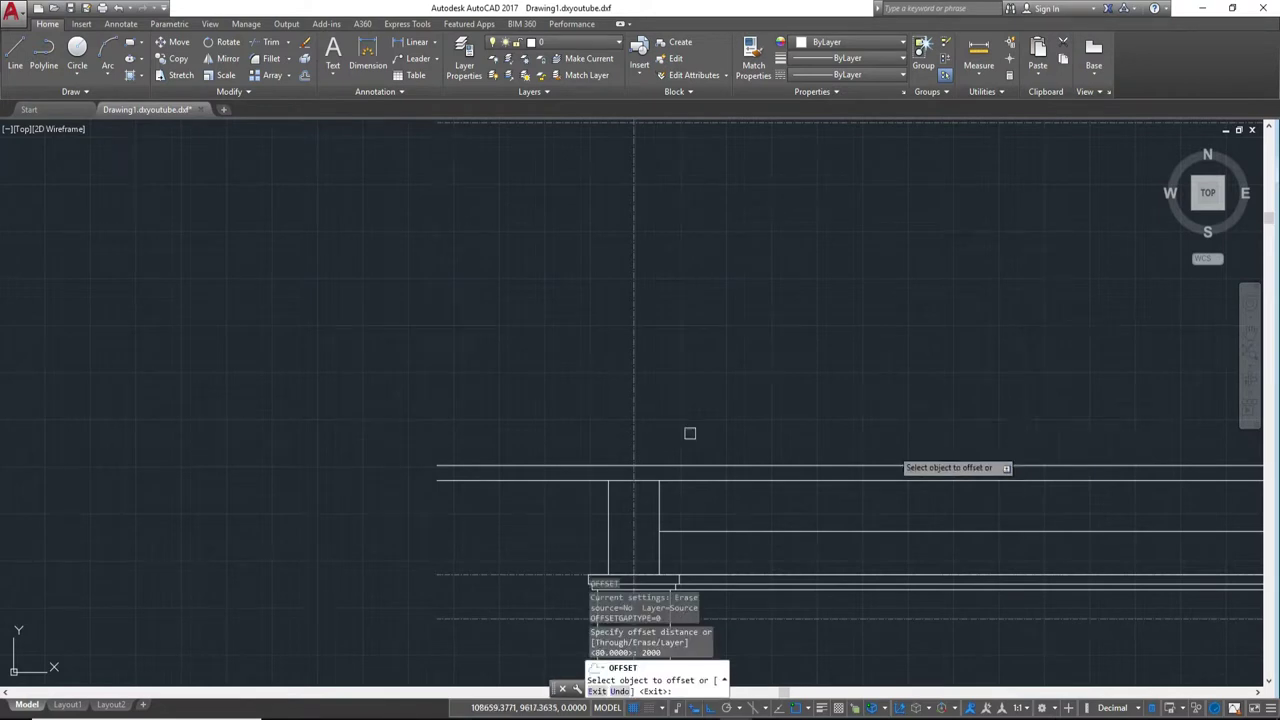
left_click(634, 406)
left_click(1030, 396)
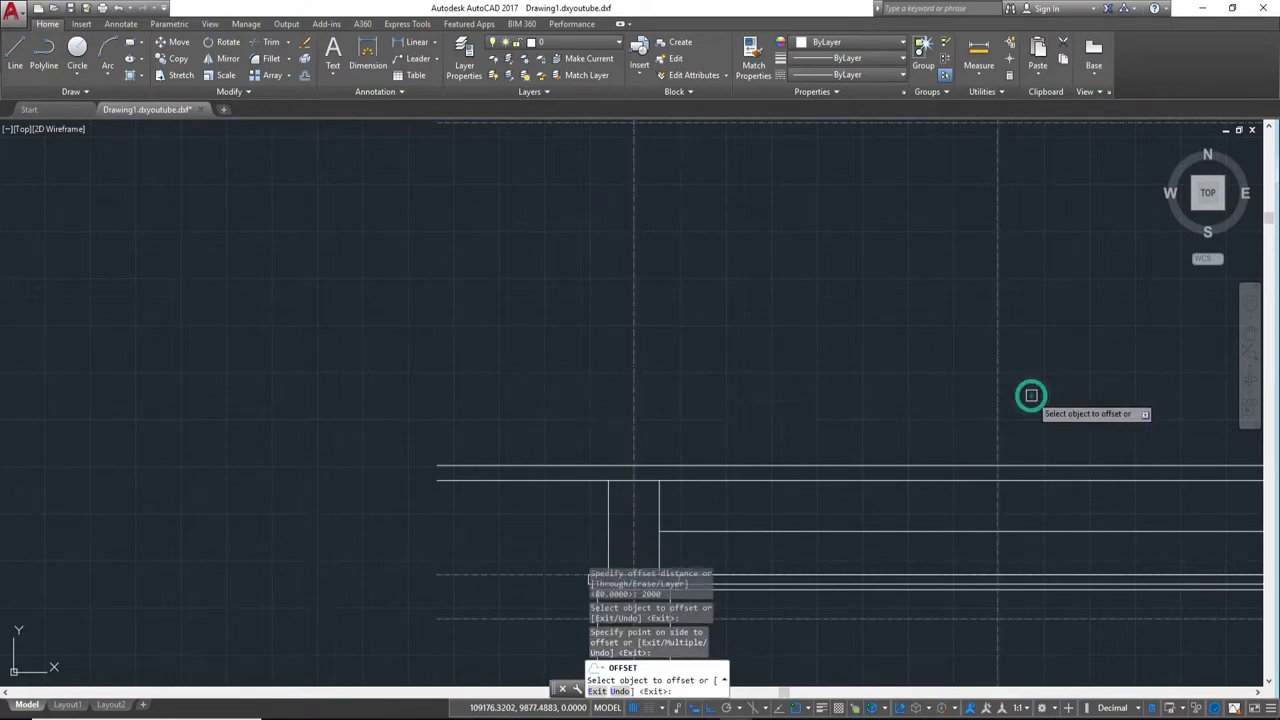
key("Escape")
key("Return")
type("2800")
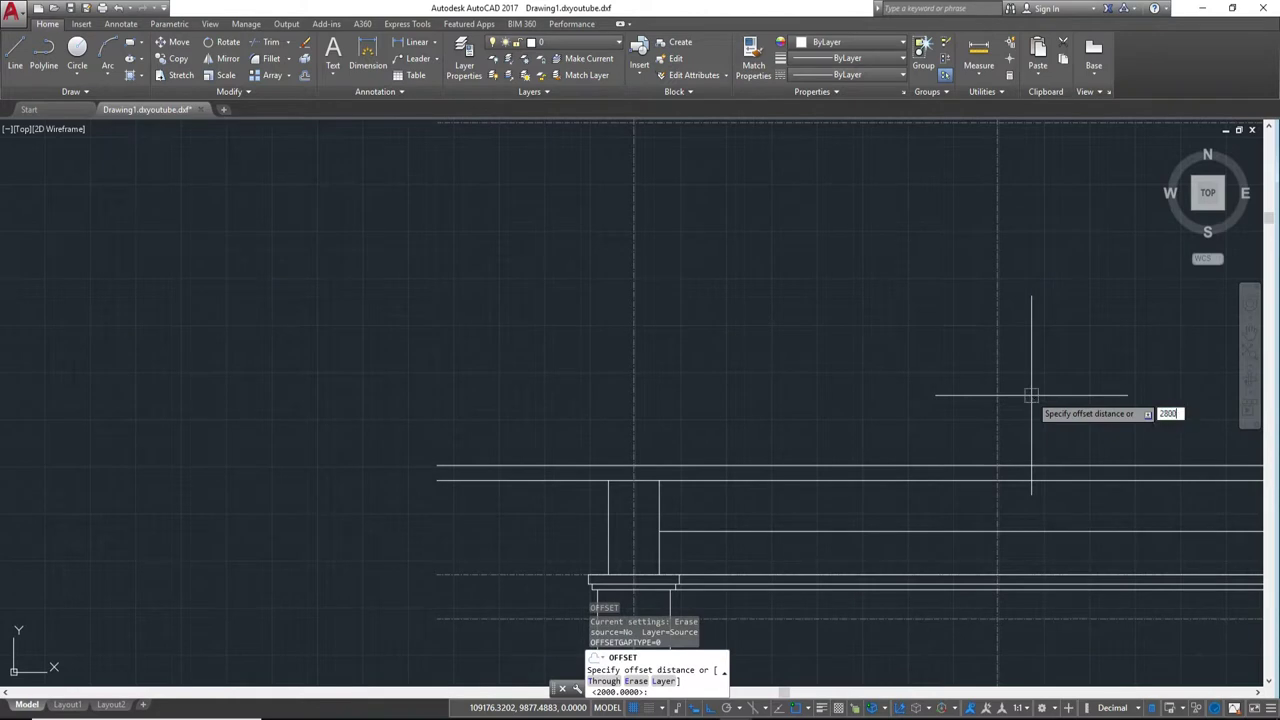
key("Return")
left_click(997, 397)
left_click(672, 390)
key("Escape")
scroll(590, 350, "down", 3)
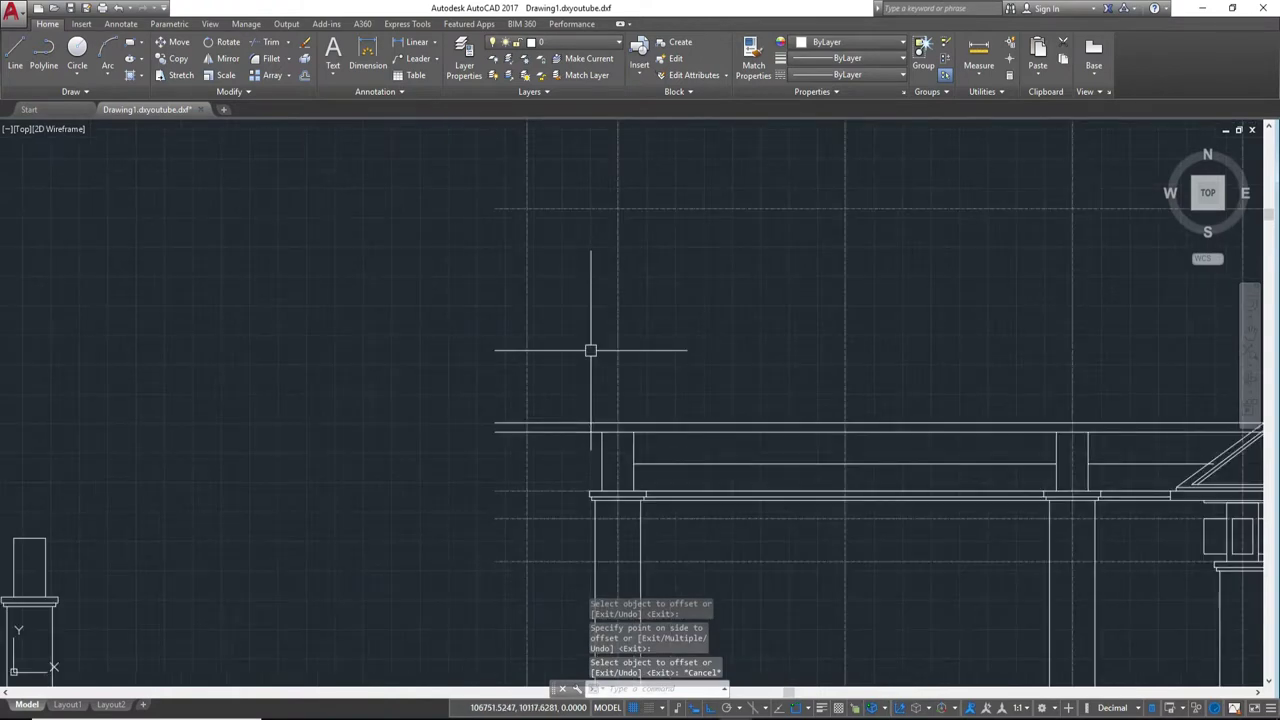
type("DLI")
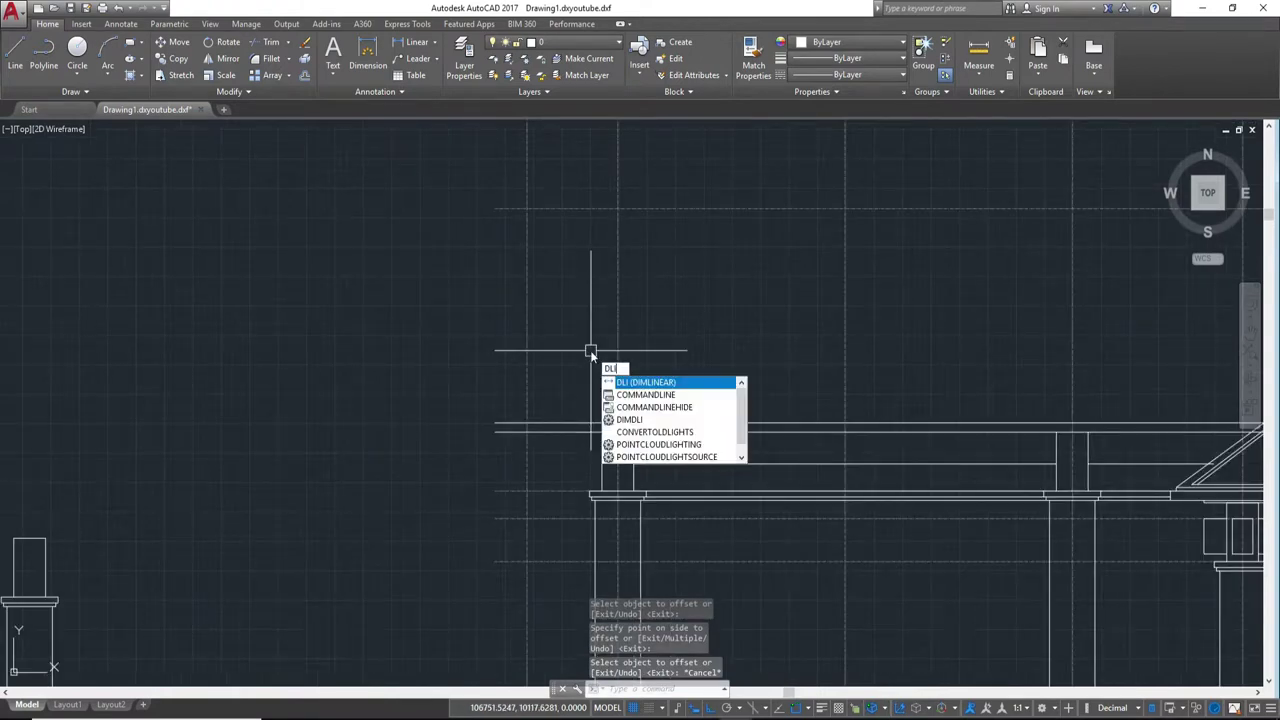
key("Return")
scroll(590, 400, "up", 3)
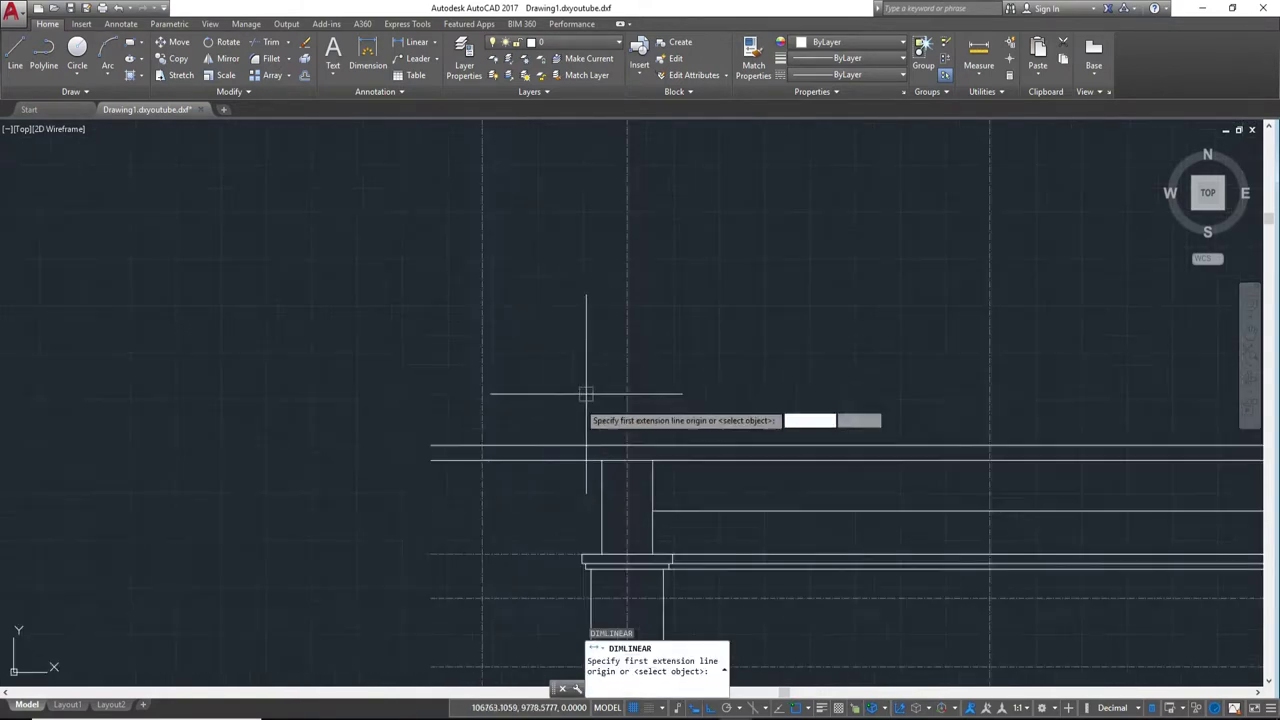
left_click(481, 444)
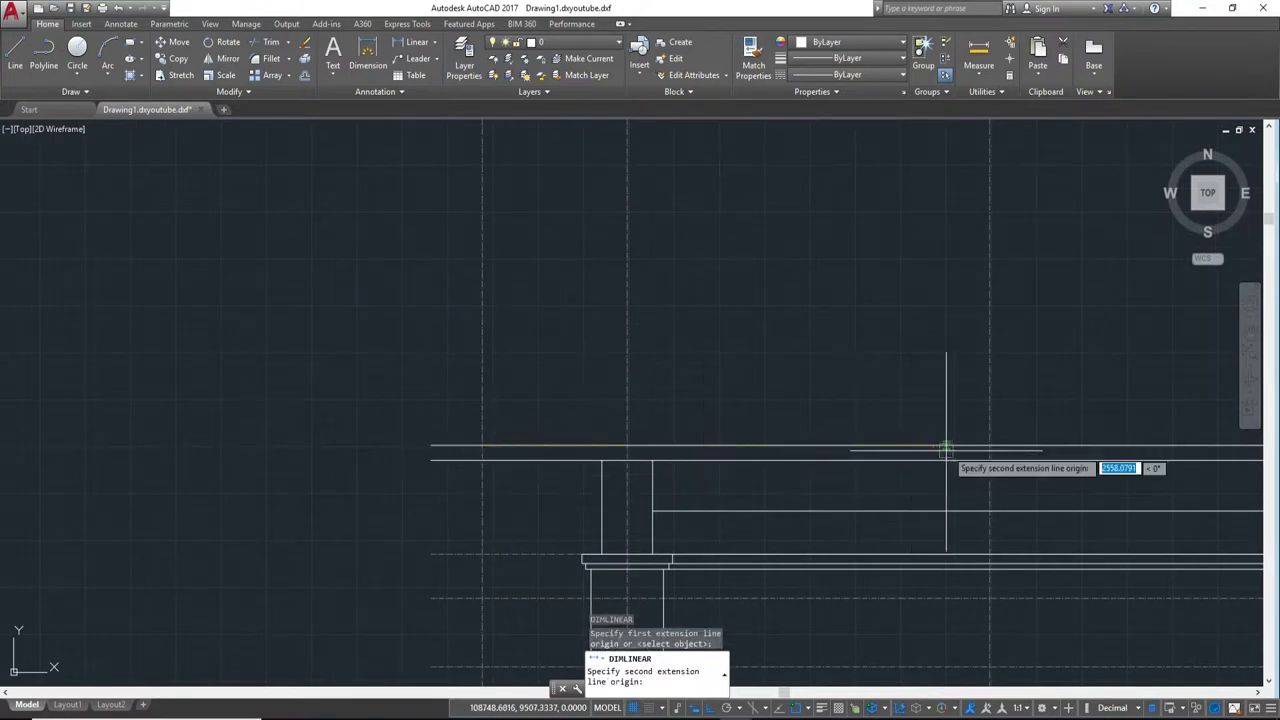
left_click(990, 446)
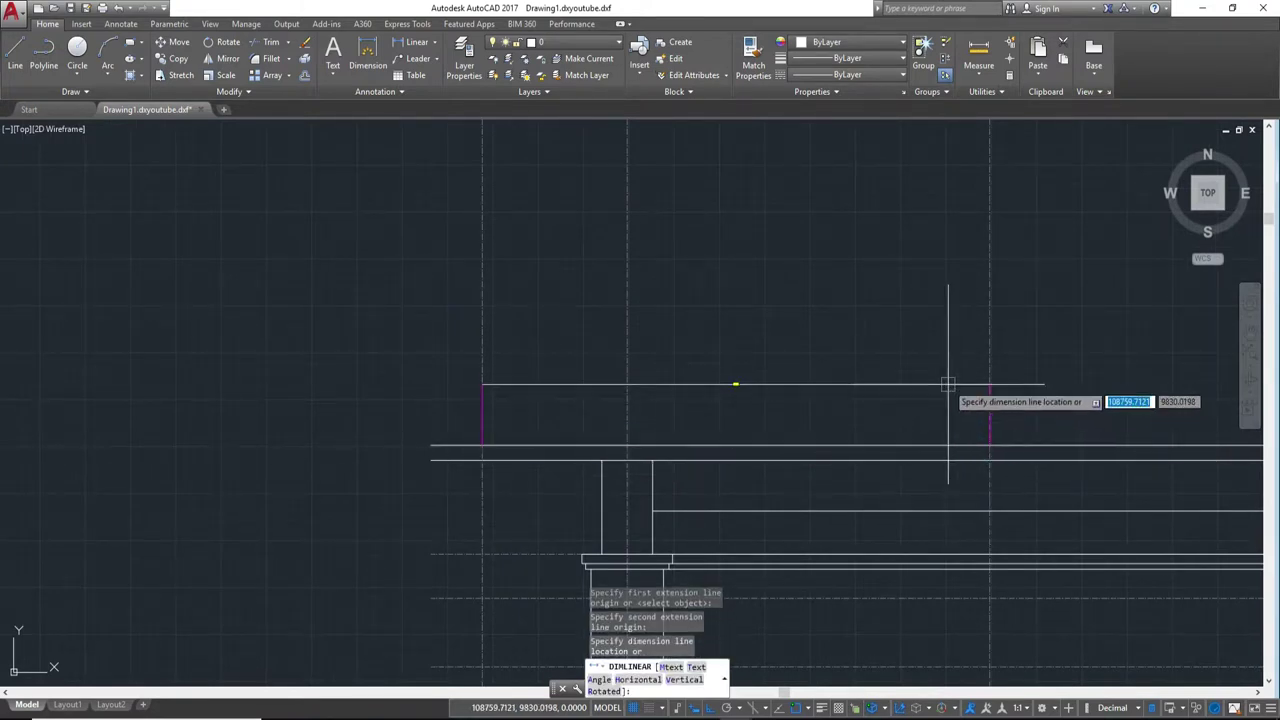
scroll(775, 371, "up", 4)
scroll(792, 363, "down", 2)
scroll(974, 383, "down", 5)
scroll(974, 383, "down", 3)
middle_click_drag(700, 380, 1220, 380)
key("Escape")
scroll(646, 403, "up", 5)
scroll(660, 470, "up", 2)
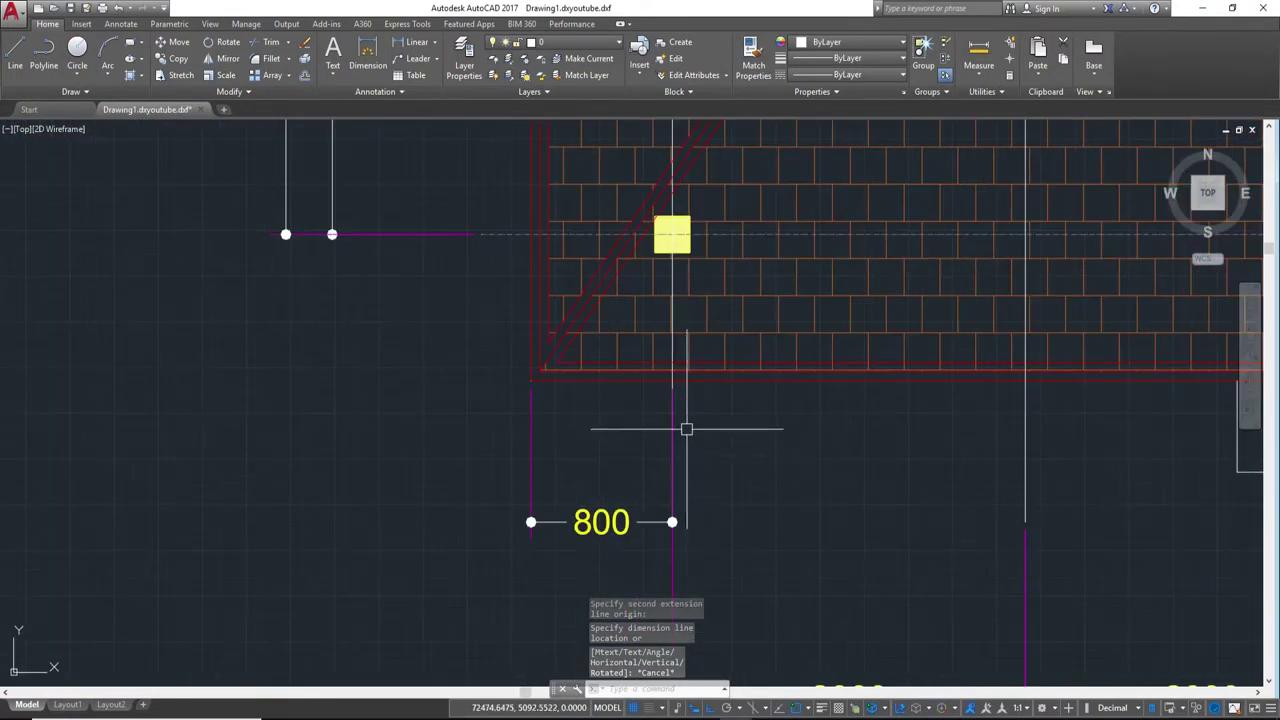
type("di")
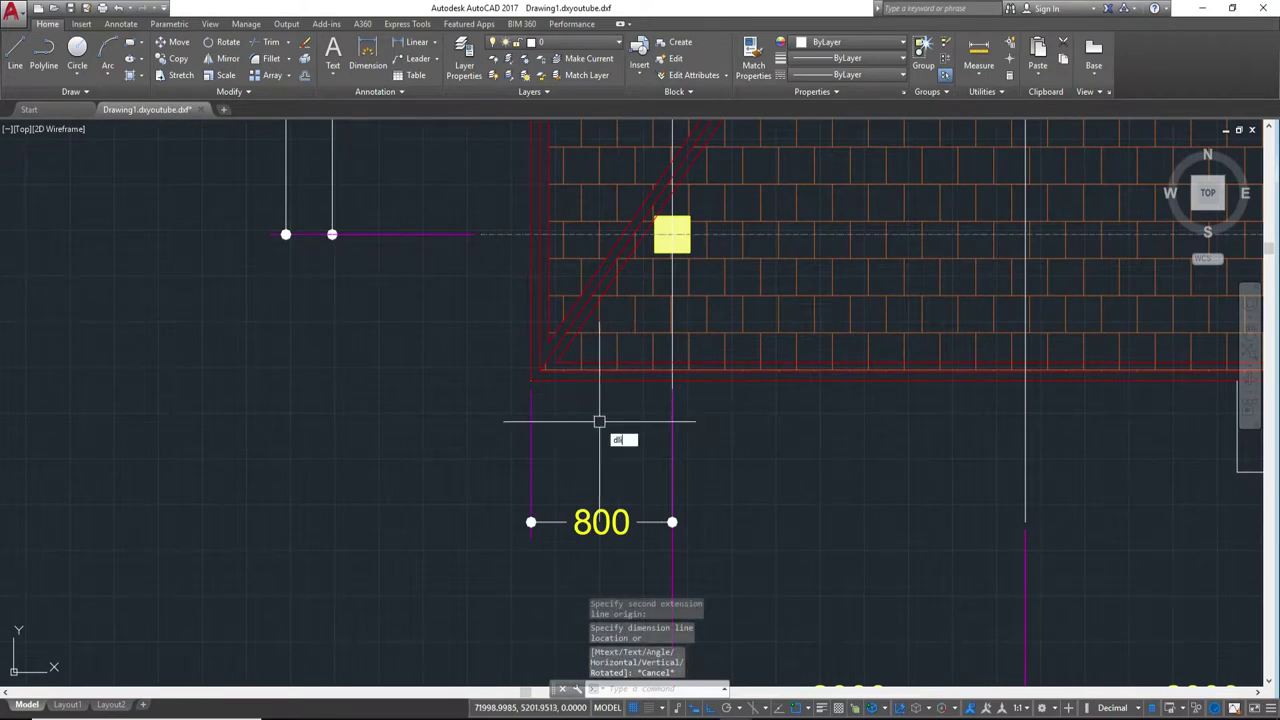
key("Return")
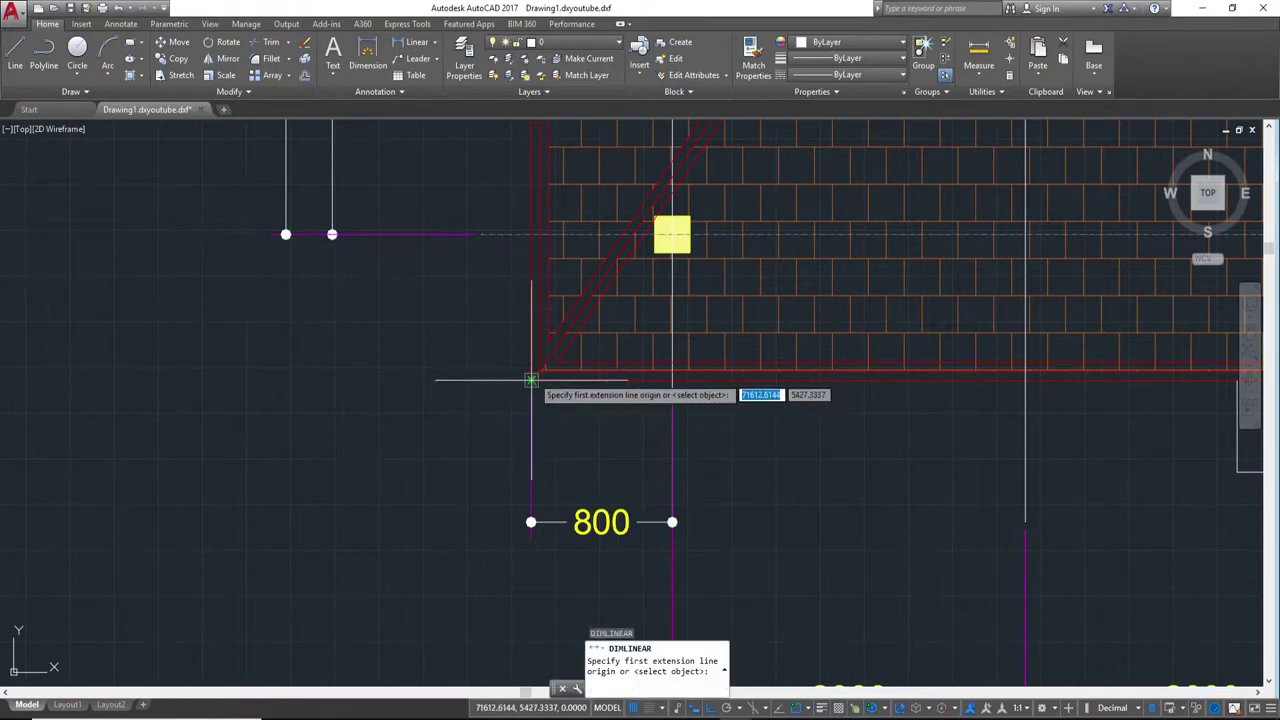
left_click(531, 380)
left_click(1025, 378)
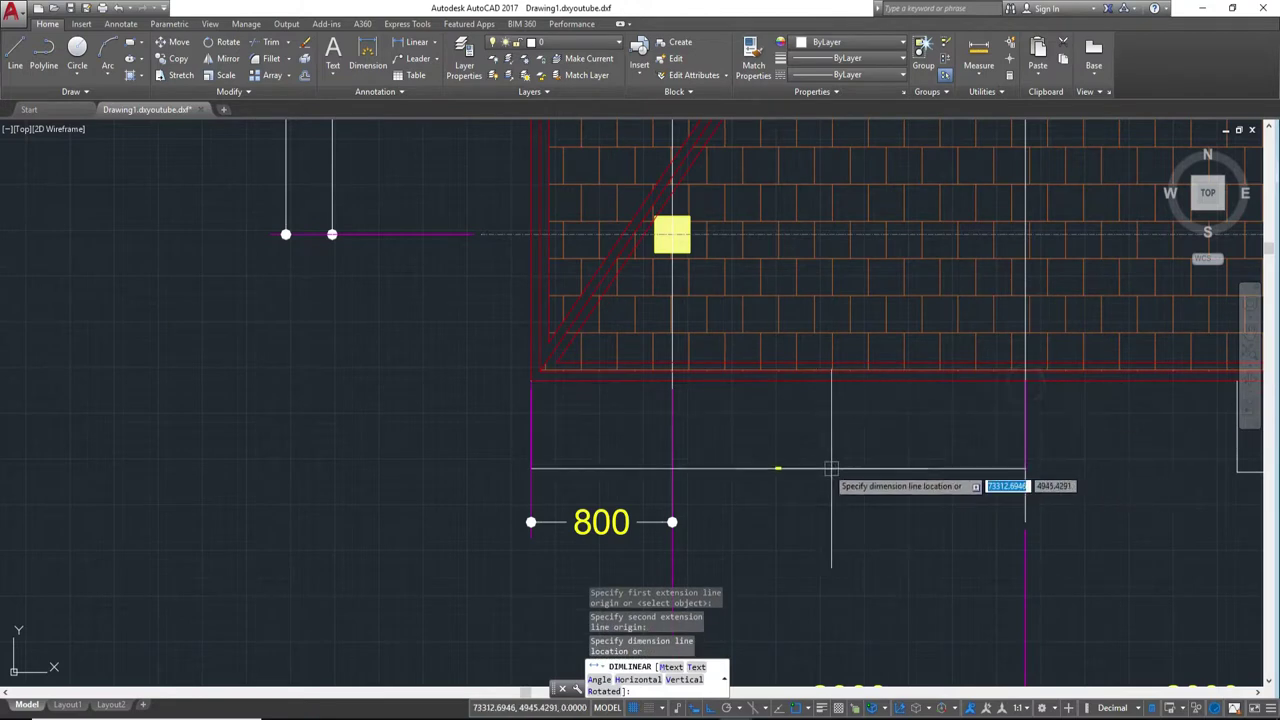
scroll(831, 468, "up", 5)
scroll(600, 443, "up", 5)
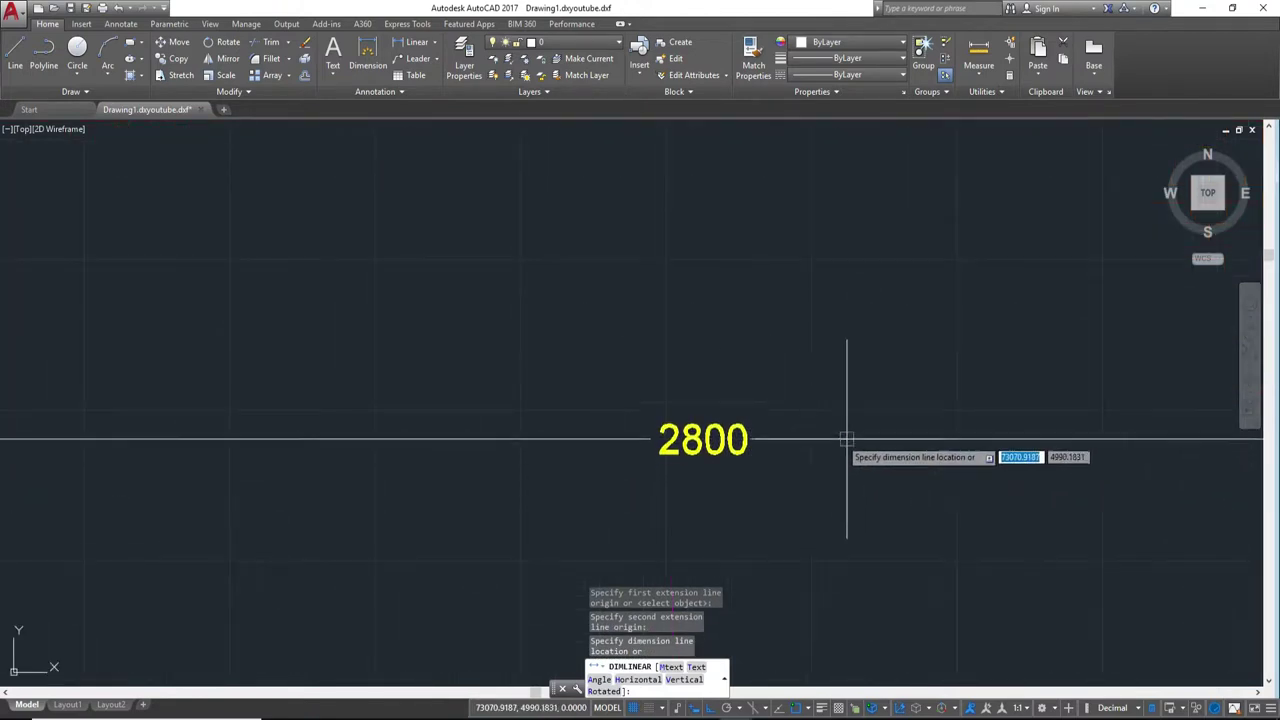
scroll(845, 435, "up", 3)
key("Escape")
scroll(874, 434, "down", 5)
middle_click_drag(874, 434, 612, 457)
scroll(612, 457, "down", 2)
scroll(1063, 517, "down", 3)
middle_click_drag(1063, 517, 634, 551)
scroll(335, 449, "up", 4)
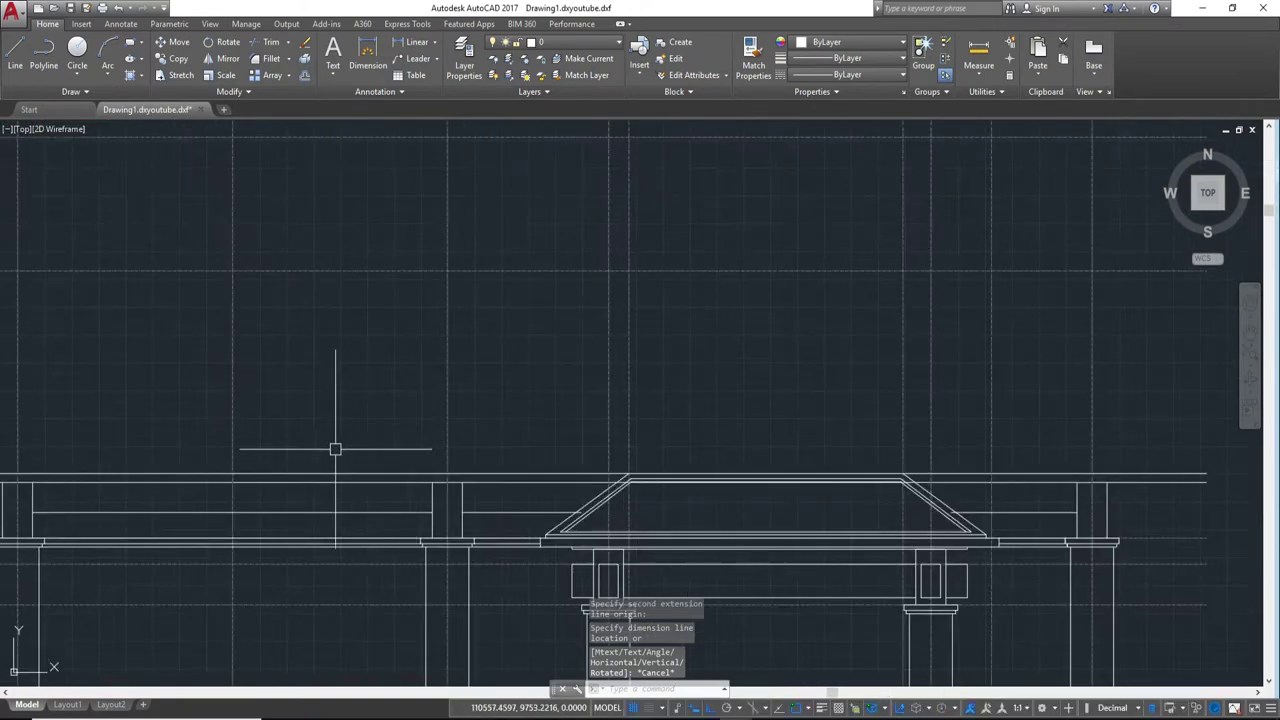
scroll(440, 446, "up", 2)
scroll(599, 430, "up", 1)
Step: Trim the left ends of the rail lines with a crossing window
type("r")
key("Return")
key("Return")
left_click_drag(309, 521, 261, 395)
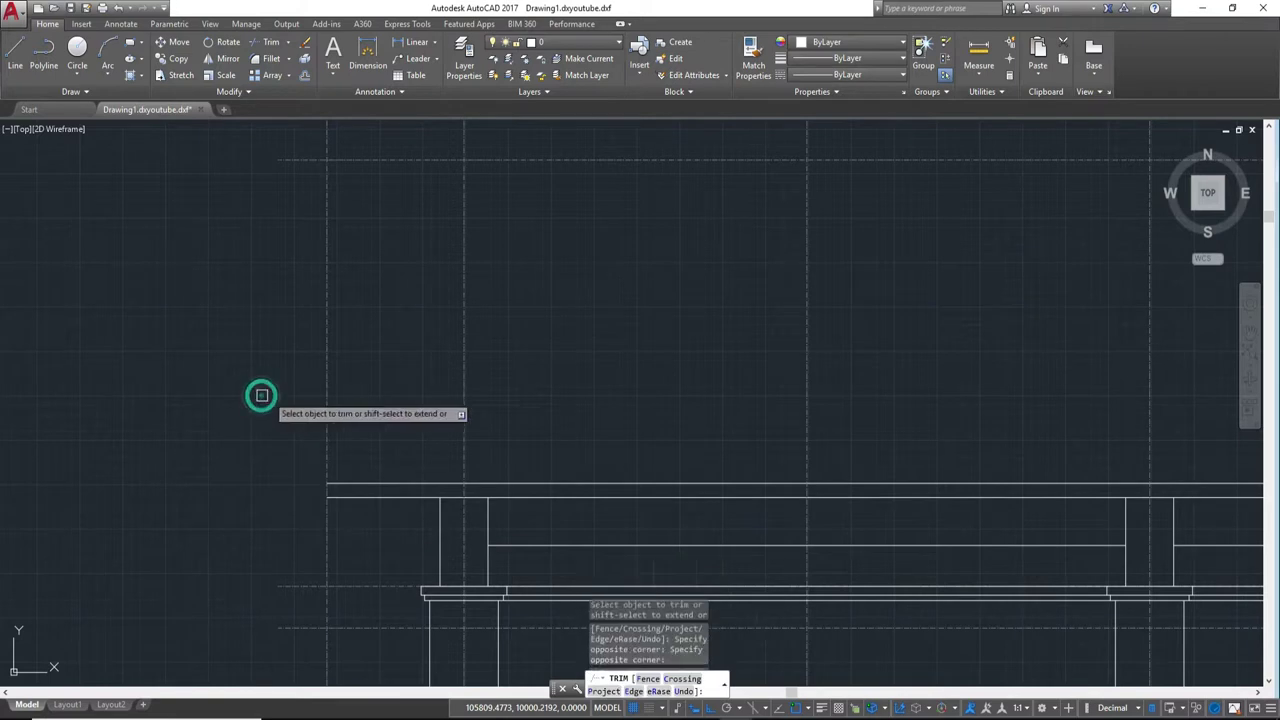
scroll(261, 395, "down", 2)
scroll(330, 437, "up", 1)
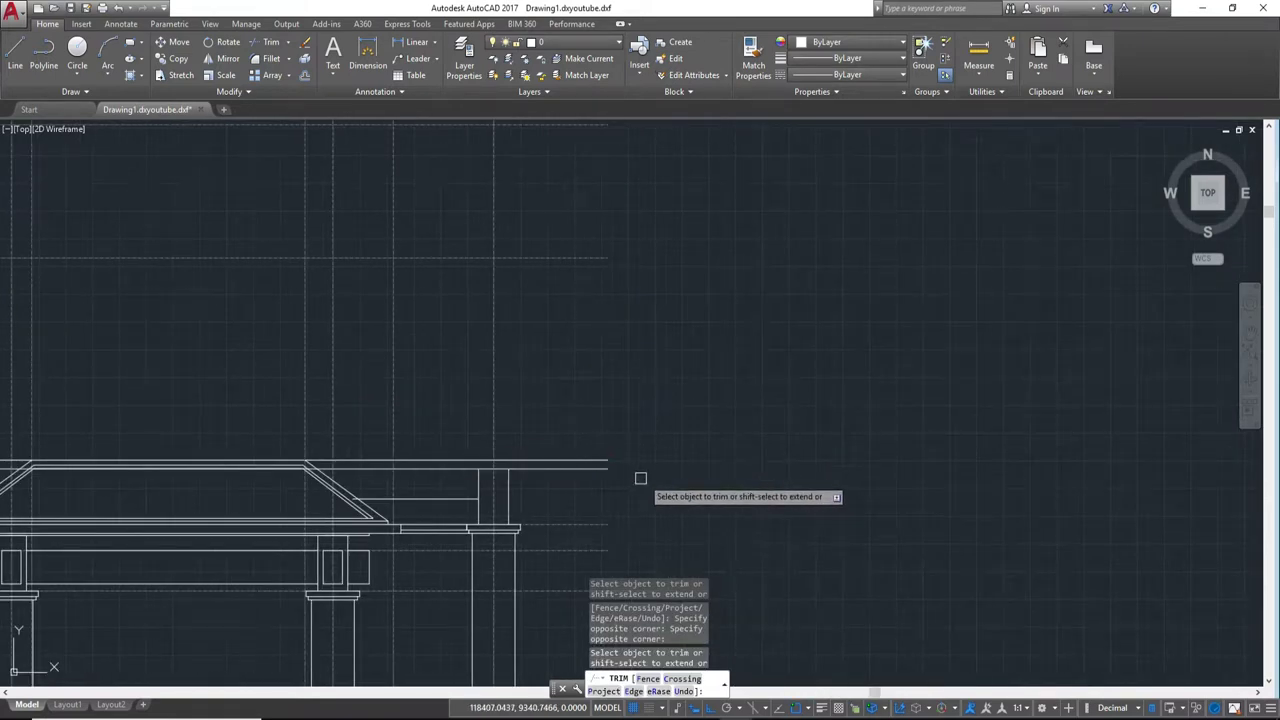
key("Escape")
mouse_move(594, 418)
middle_mouse_down()
mouse_move(757, 389)
mouse_move(866, 320)
middle_mouse_up()
key("space")
key("Escape")
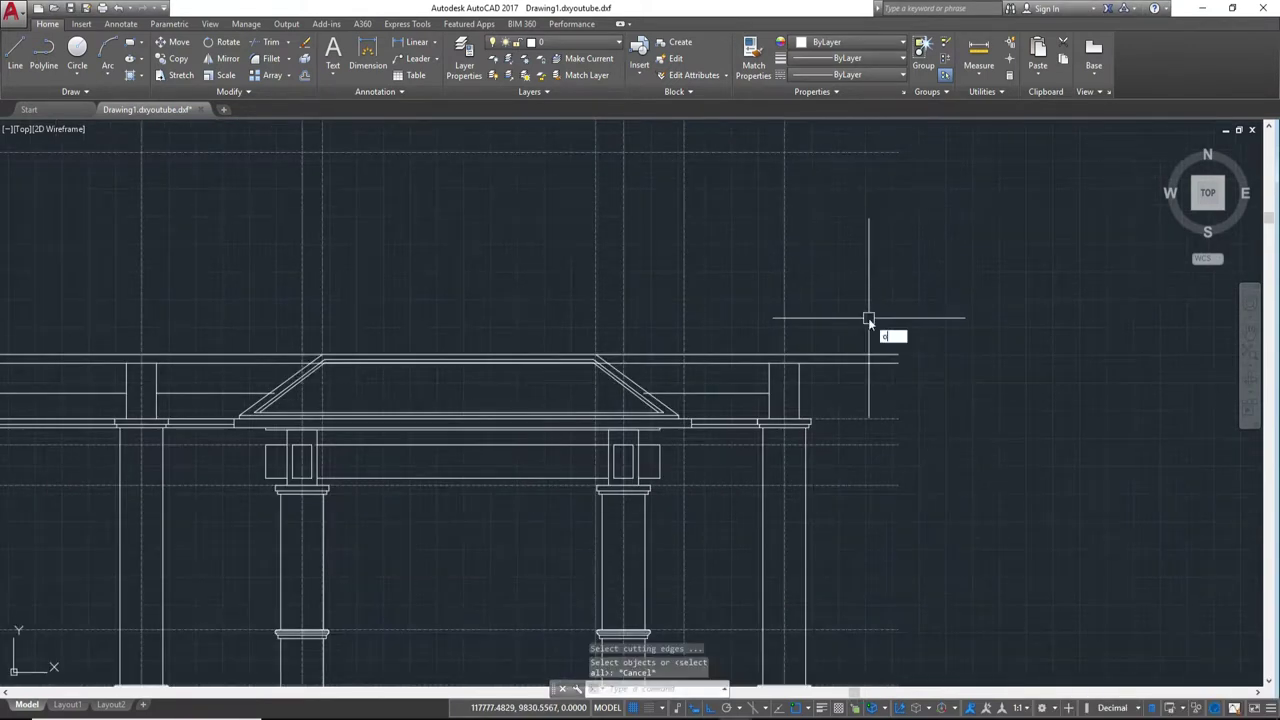
Step: Offset the selected line by 80 to make a parallel copy above it
key("Return")
key("Return")
key("Escape")
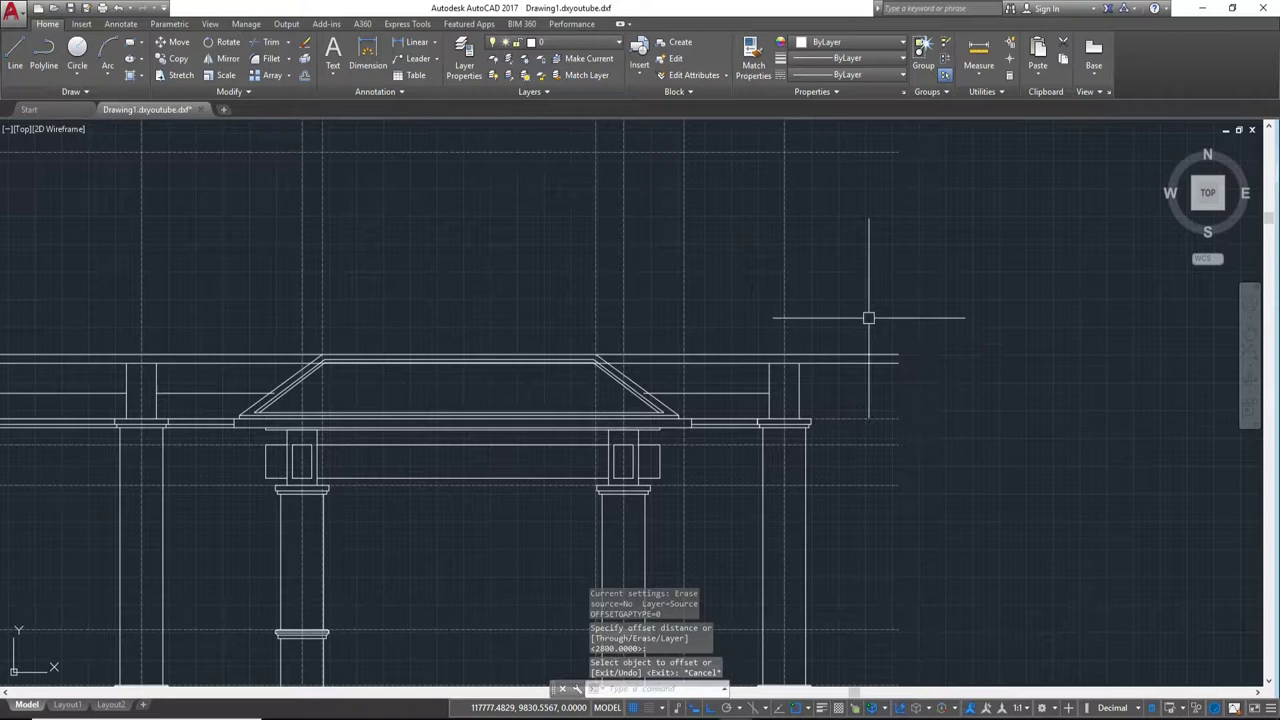
key("Return")
type("800")
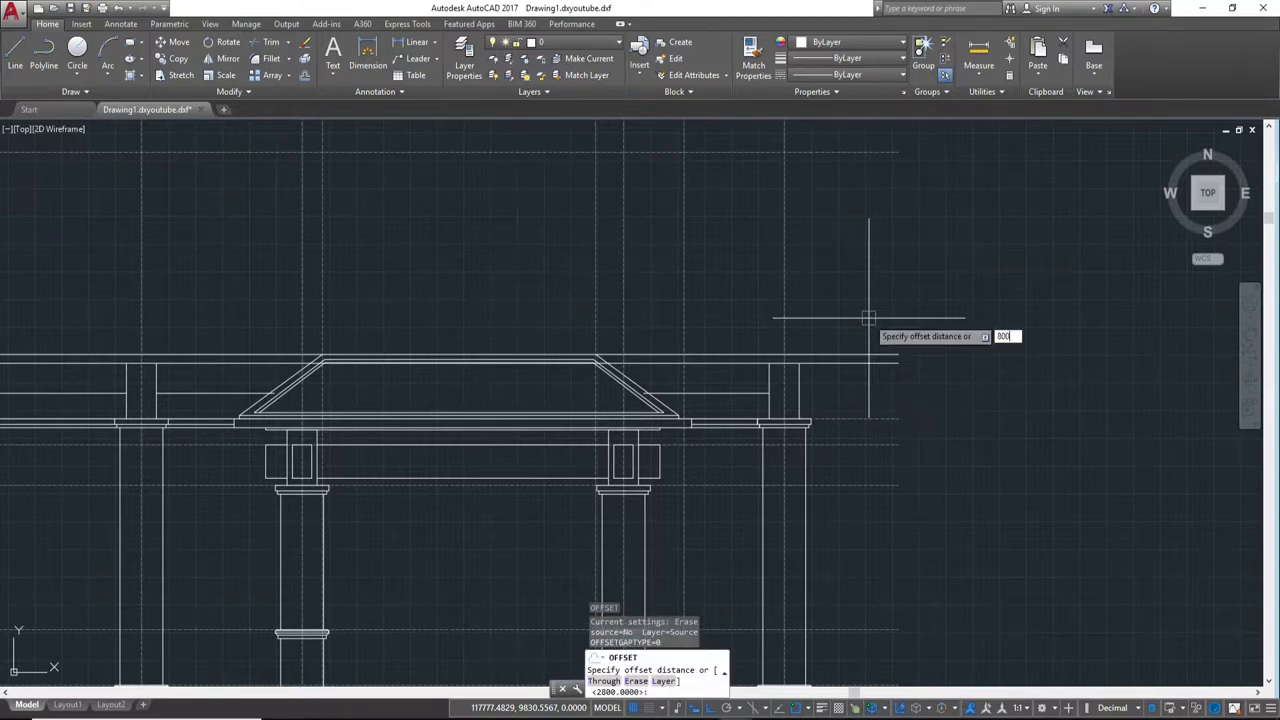
key("Return")
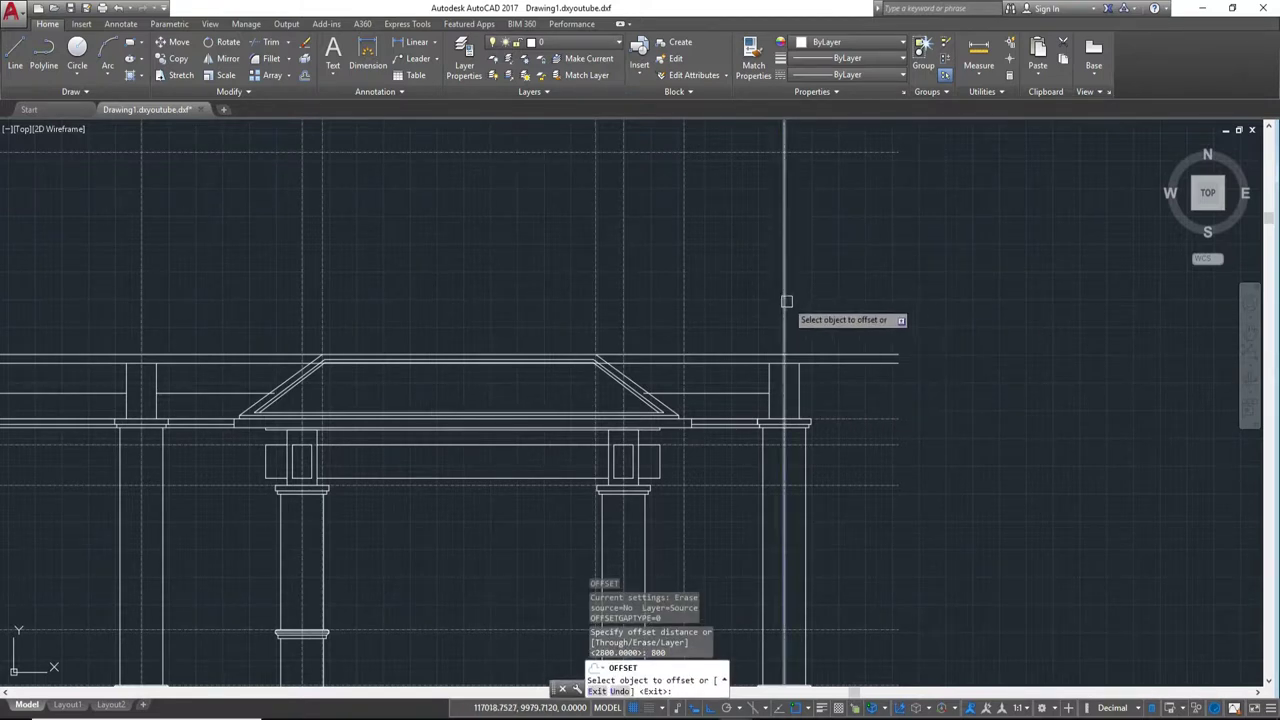
left_click(898, 357)
left_click(909, 297)
key("Escape")
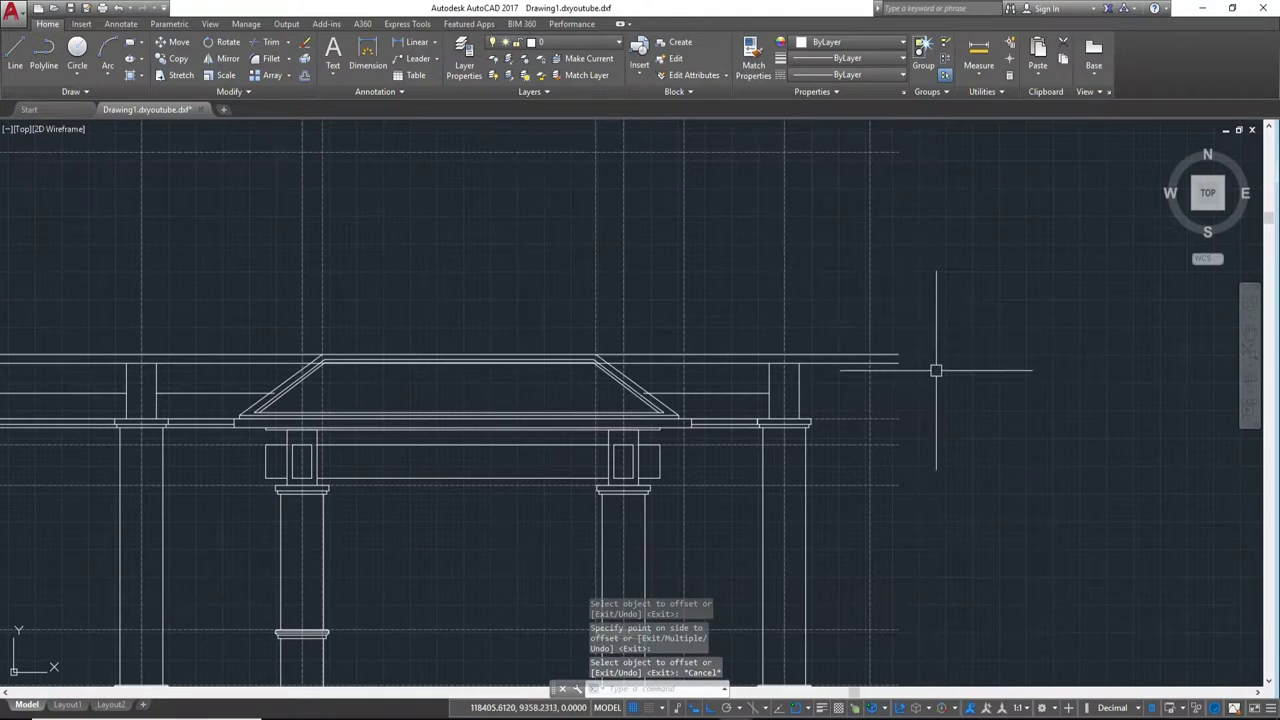
type("tr")
Step: Trim the right ends of the horizontal lines with a crossing window
key("Return")
key("Return")
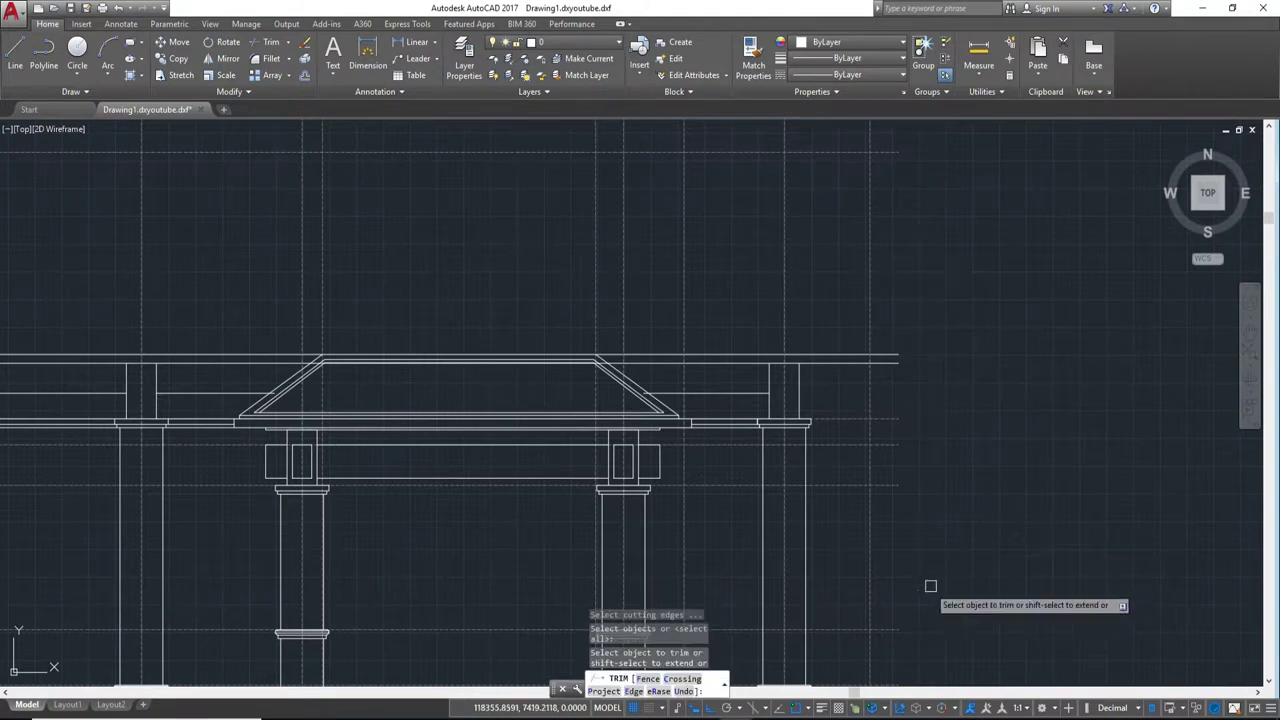
left_click(918, 648)
left_click(893, 290)
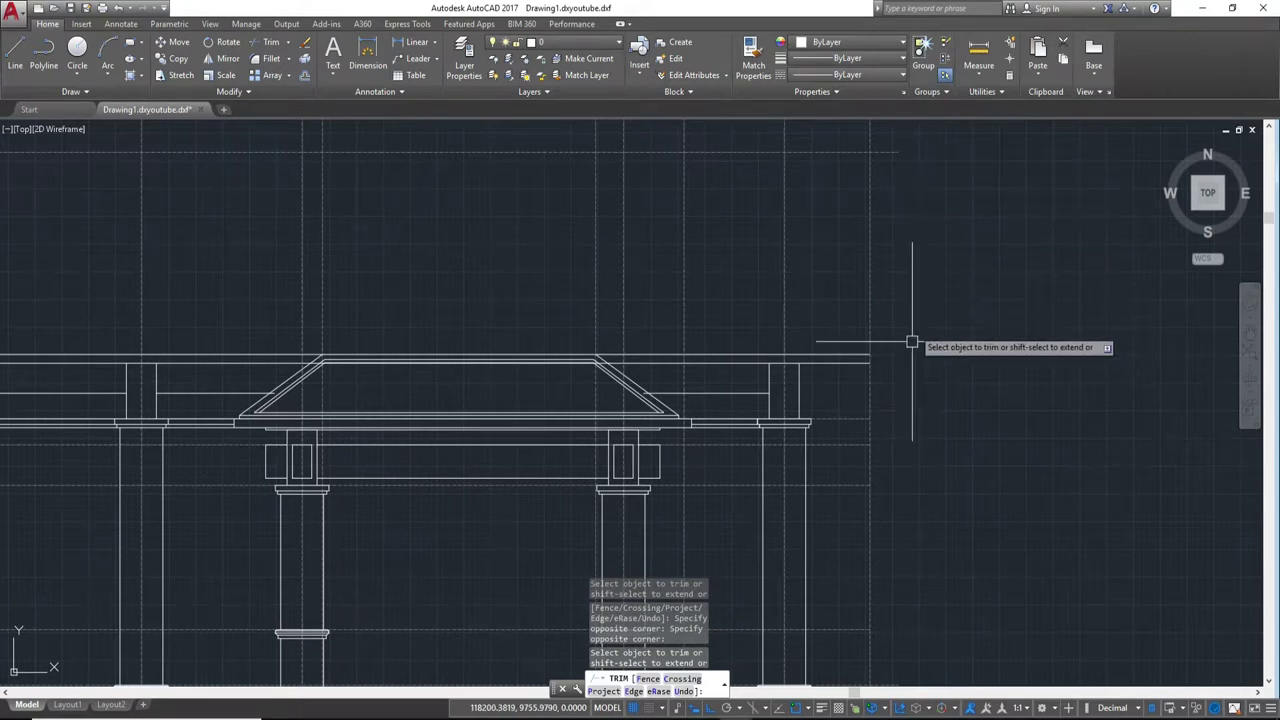
key("Escape")
Step: Erase the stray vertical line on the right side of the elevation
middle_click_drag(908, 343, 992, 362)
left_click(1029, 243)
left_click(966, 229)
left_click(991, 251)
left_click(1028, 297)
left_click(943, 237)
type("e")
key("Return")
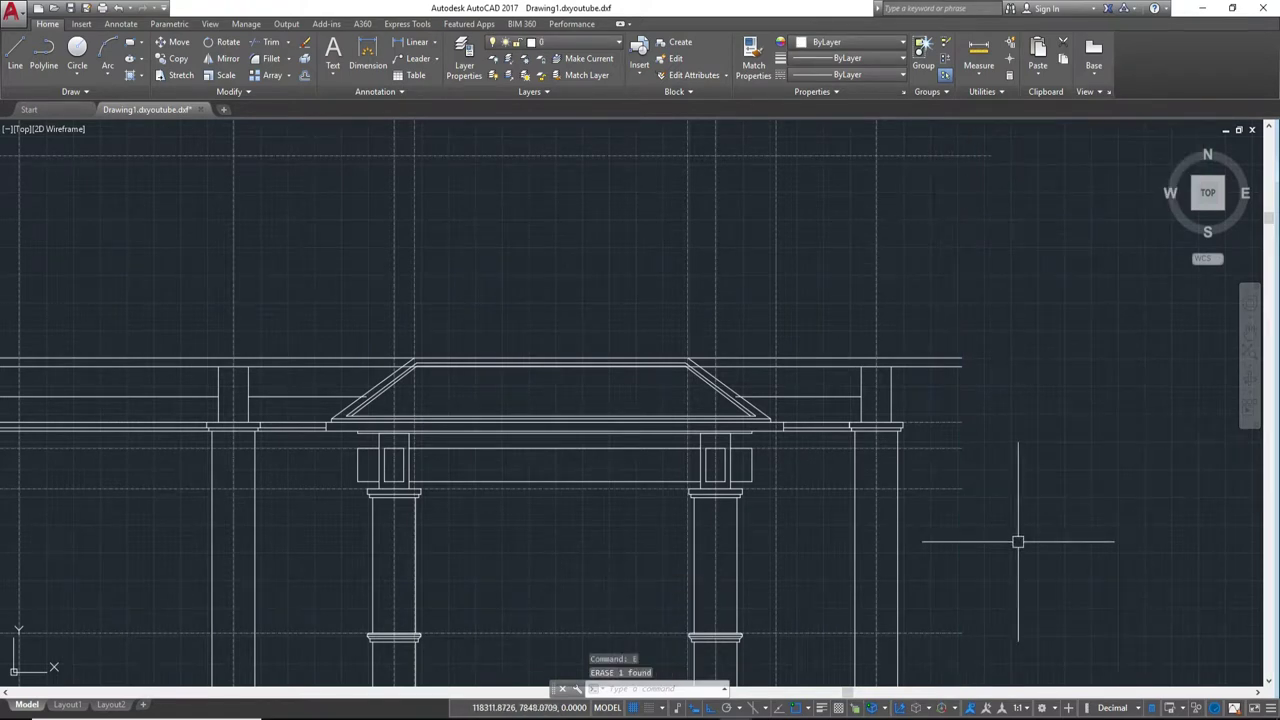
key("Return")
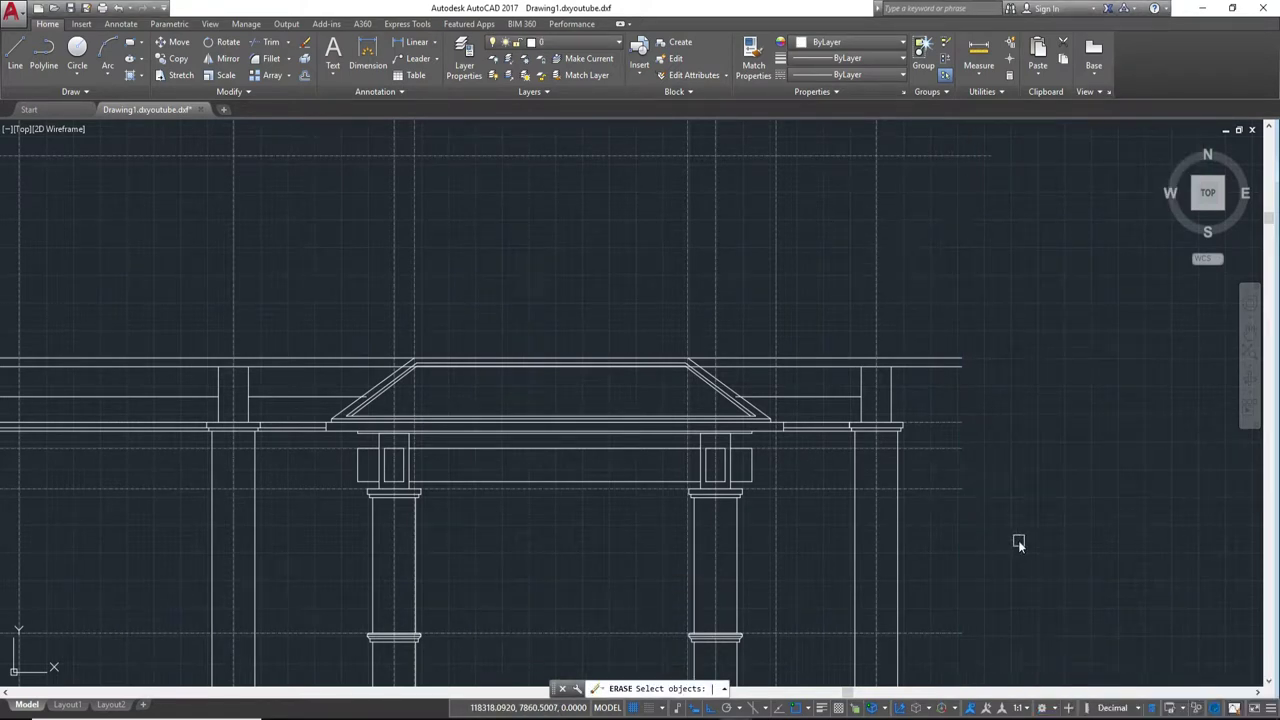
key("Escape")
Step: Draw a short vertical line closing the beam corner
type("l")
key("Return")
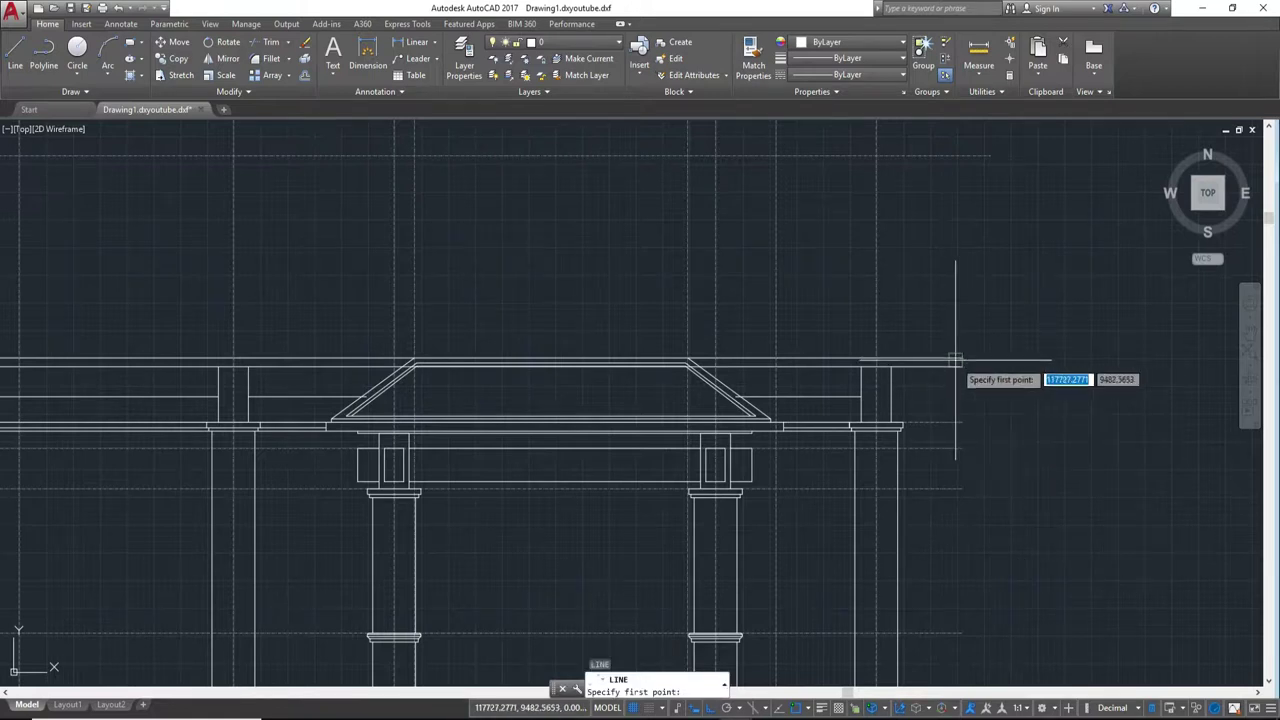
scroll(985, 430, "up", 3)
left_click(970, 380)
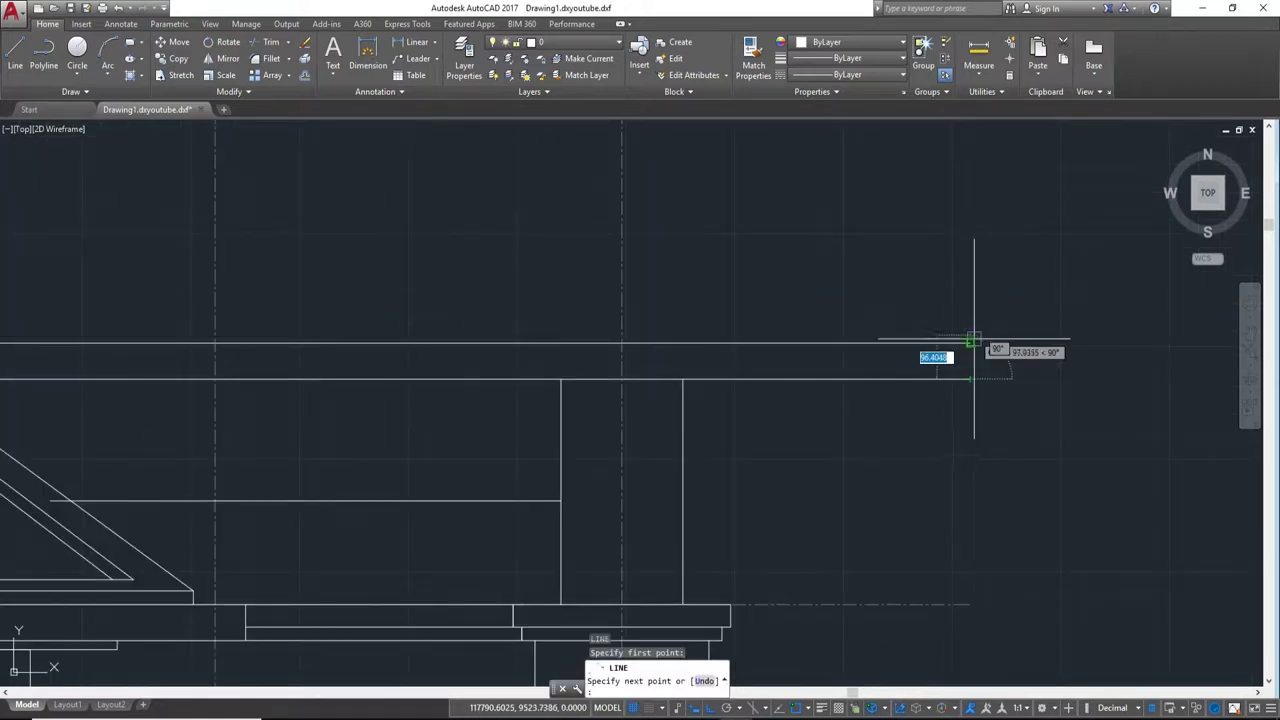
scroll(975, 365, "down", 5)
key("Escape")
scroll(877, 362, "down", 3)
scroll(709, 357, "up", 3)
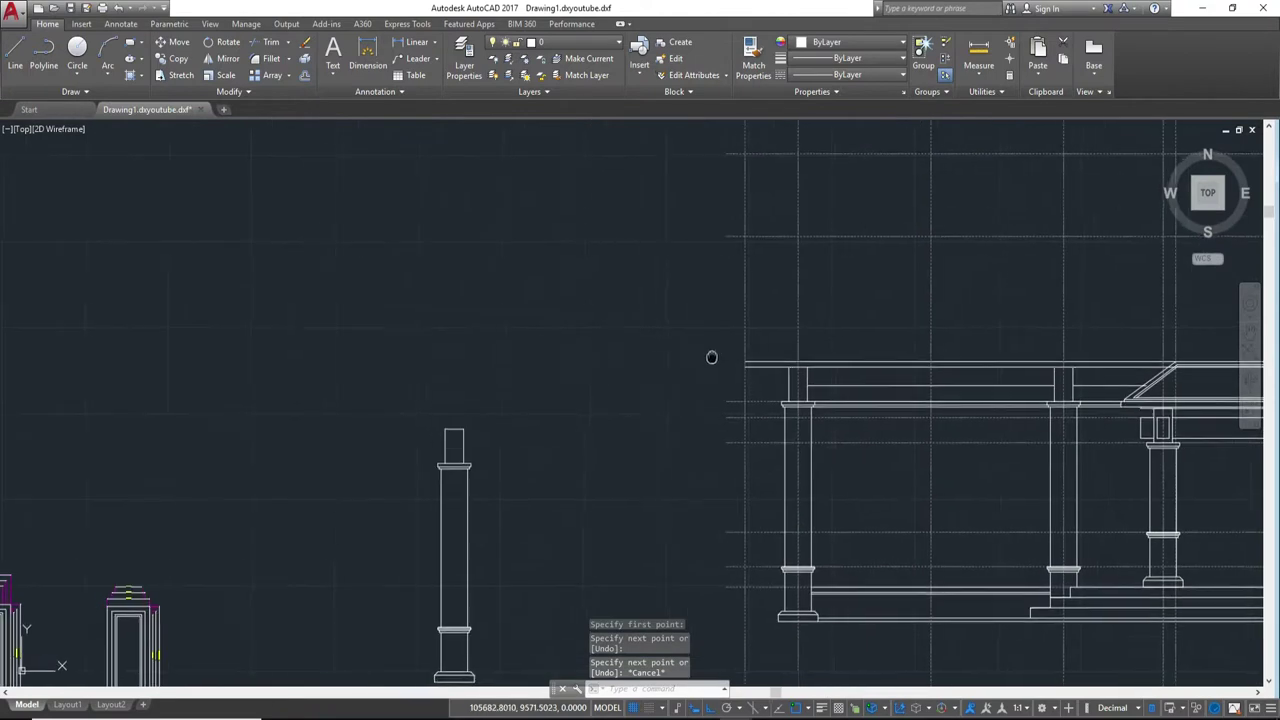
scroll(745, 354, "up", 3)
key("Return")
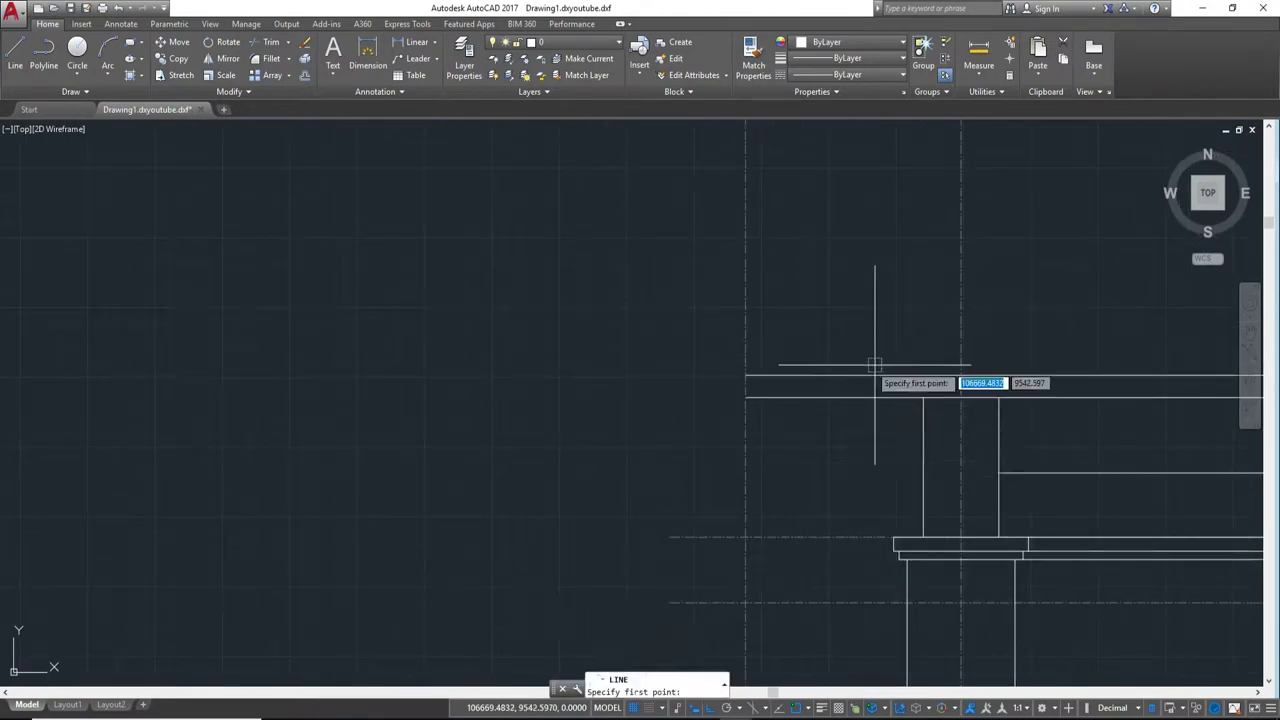
left_click(745, 398)
left_click(745, 376)
key("Escape")
Step: Erase the long vertical line to the left of the beam
left_click(746, 262)
type("e")
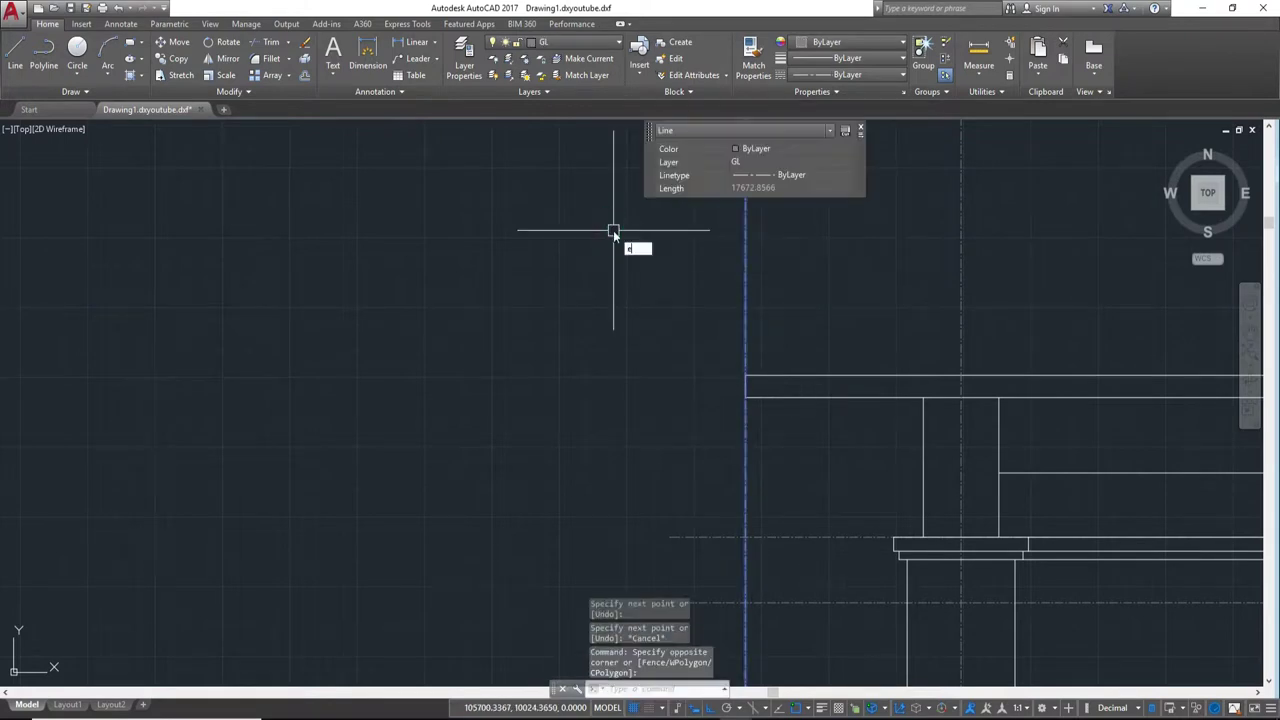
key("Return")
scroll(611, 229, "down", 2)
key("Escape")
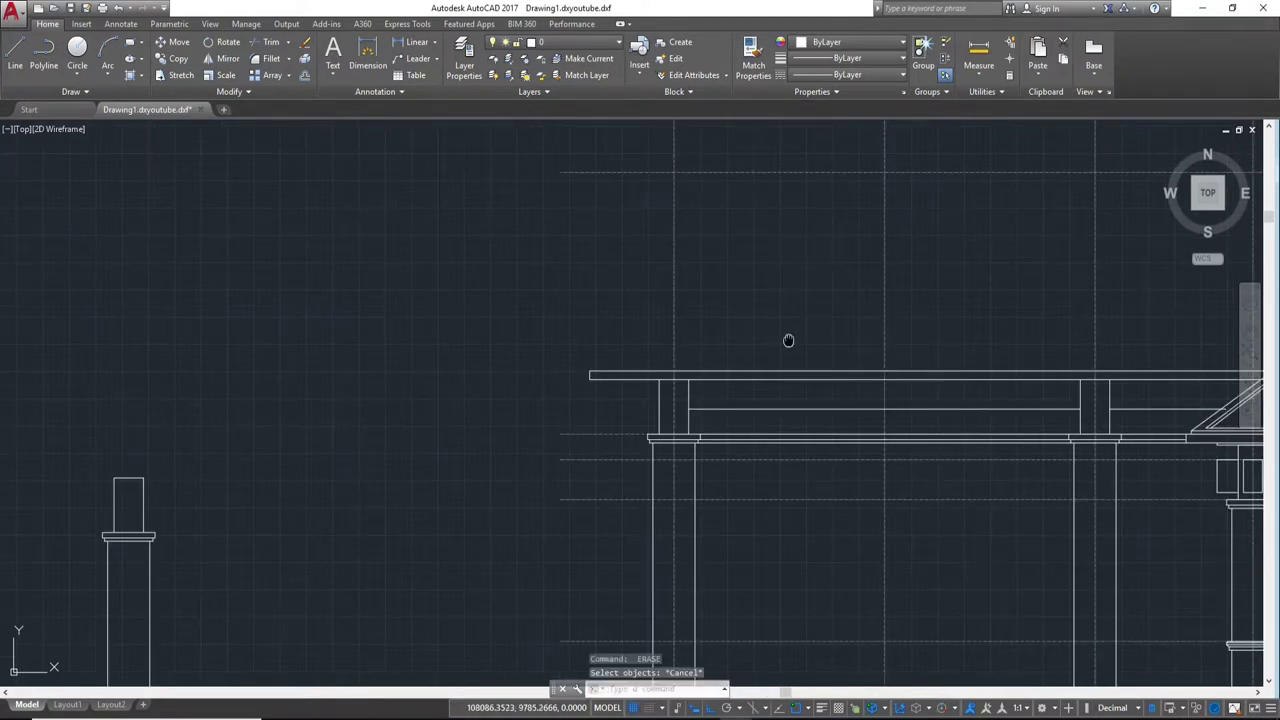
middle_click_drag(905, 172, 766, 237)
Step: Pan and zoom out until the beam, diagonal roof corner and guide lines above are all framed
middle_click_drag(808, 314, 688, 436)
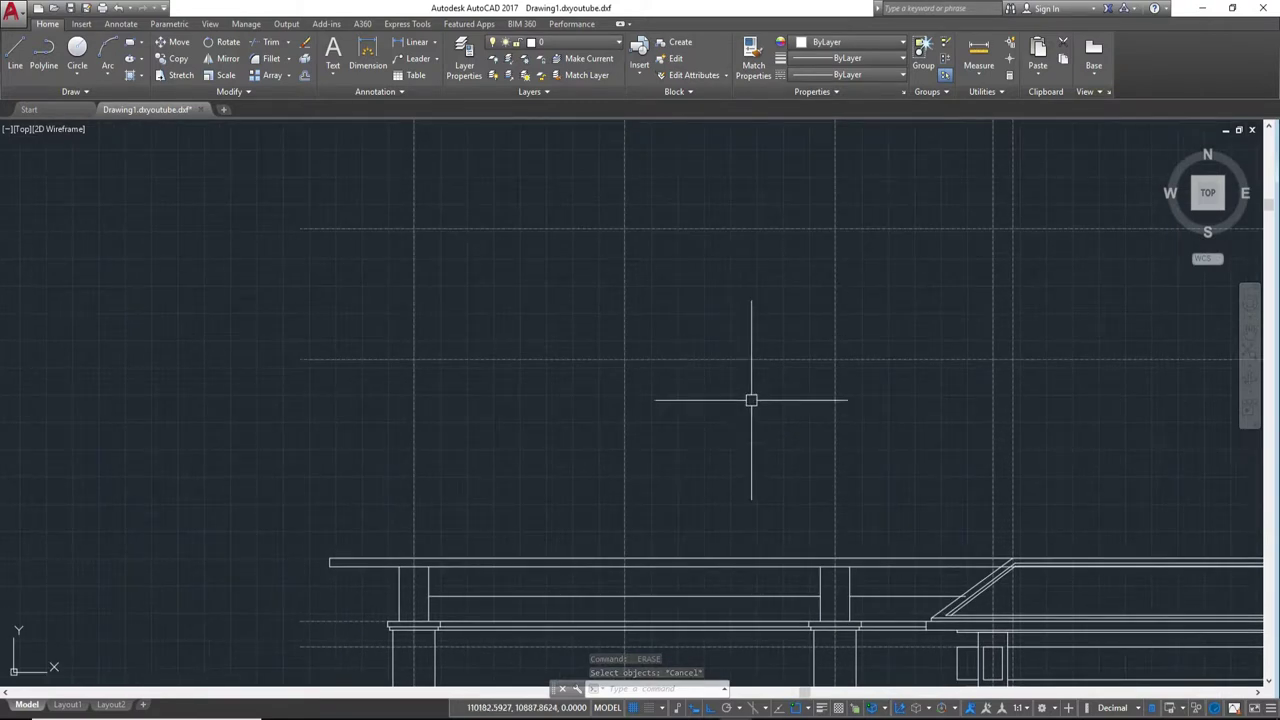
scroll(751, 400, "down", 2)
middle_click_drag(751, 400, 756, 475)
middle_click_drag(826, 379, 720, 443)
scroll(1003, 500, "up", 2)
scroll(885, 598, "up", 3)
middle_click_drag(885, 598, 891, 411)
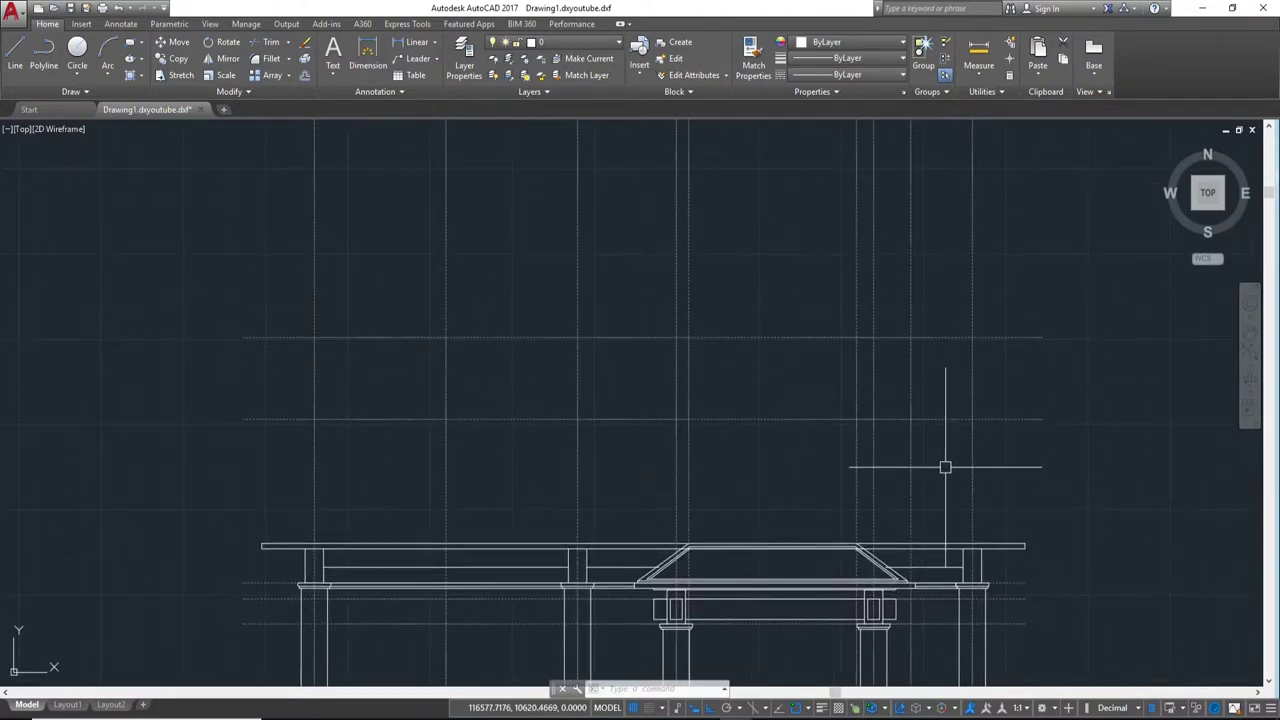
middle_click_drag(717, 363, 823, 560)
scroll(825, 550, "down", 2)
middle_click_drag(828, 488, 860, 451)
scroll(860, 451, "up", 3)
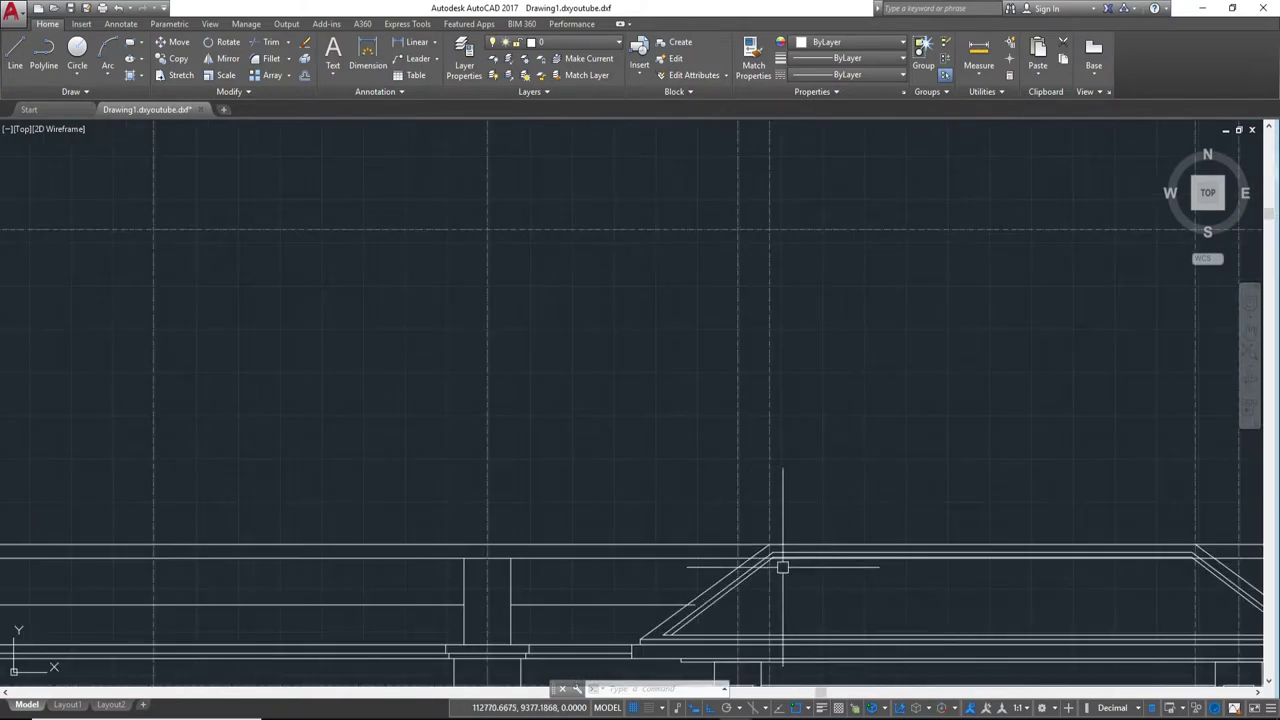
scroll(780, 520, "up", 1)
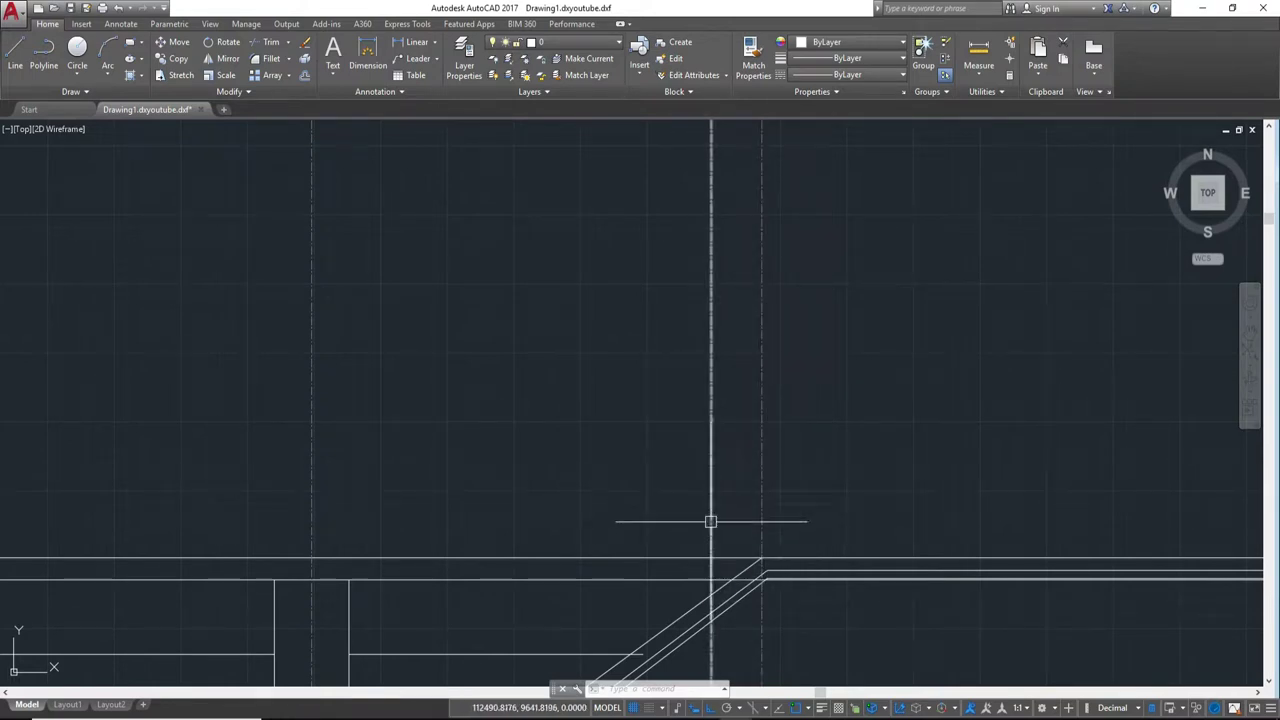
middle_click_drag(710, 521, 783, 568)
scroll(791, 391, "down", 3)
middle_click_drag(791, 391, 830, 491)
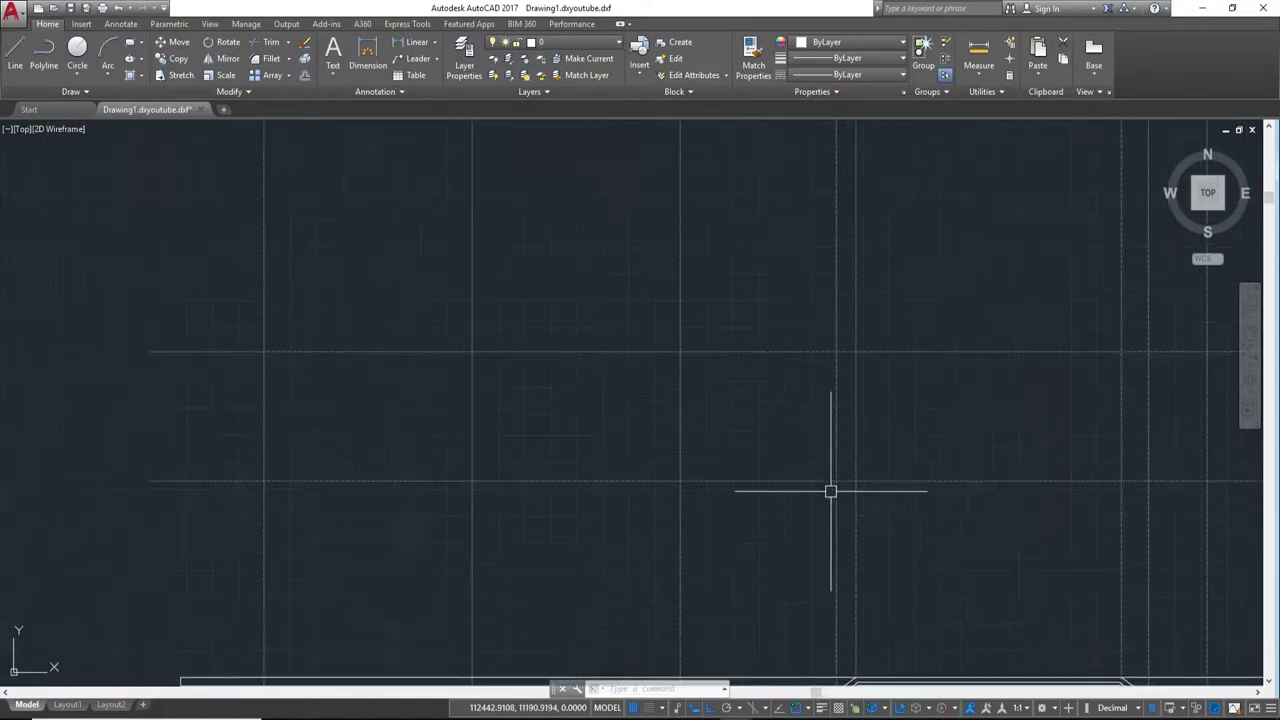
scroll(830, 491, "down", 2)
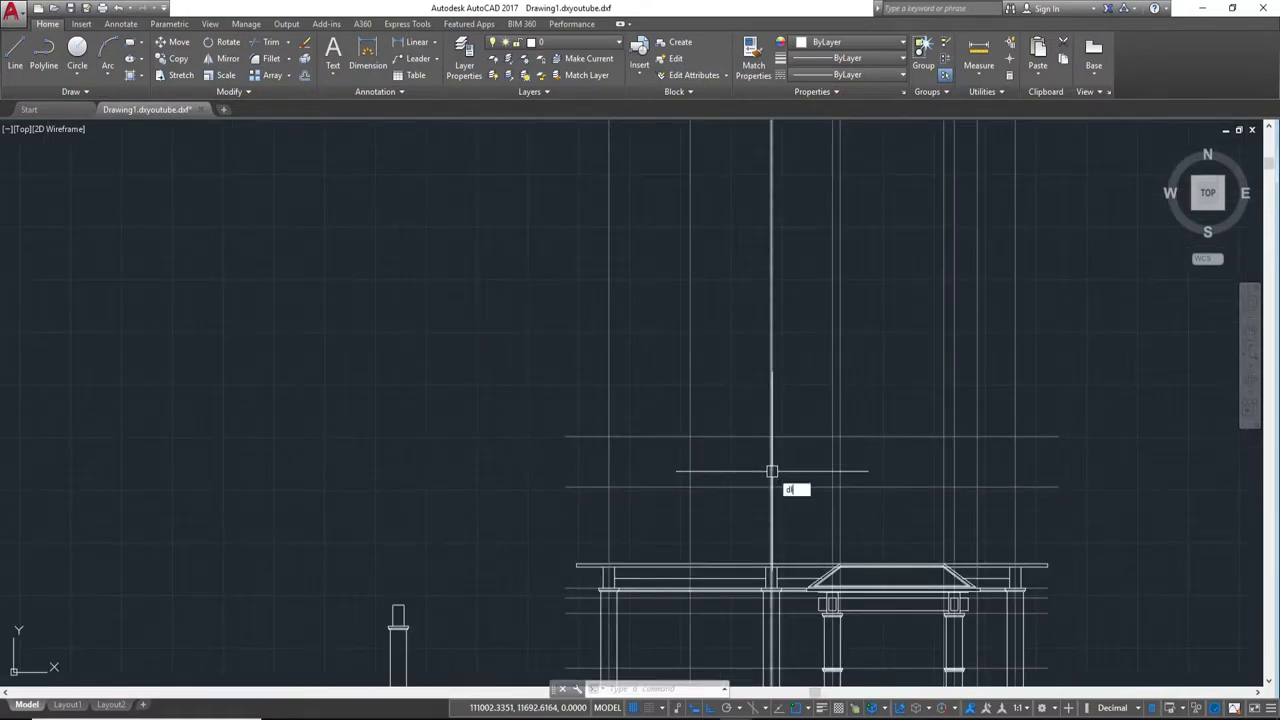
Step: Start a linear dimension between two guides, then cancel it
key("Return")
scroll(768, 450, "up", 3)
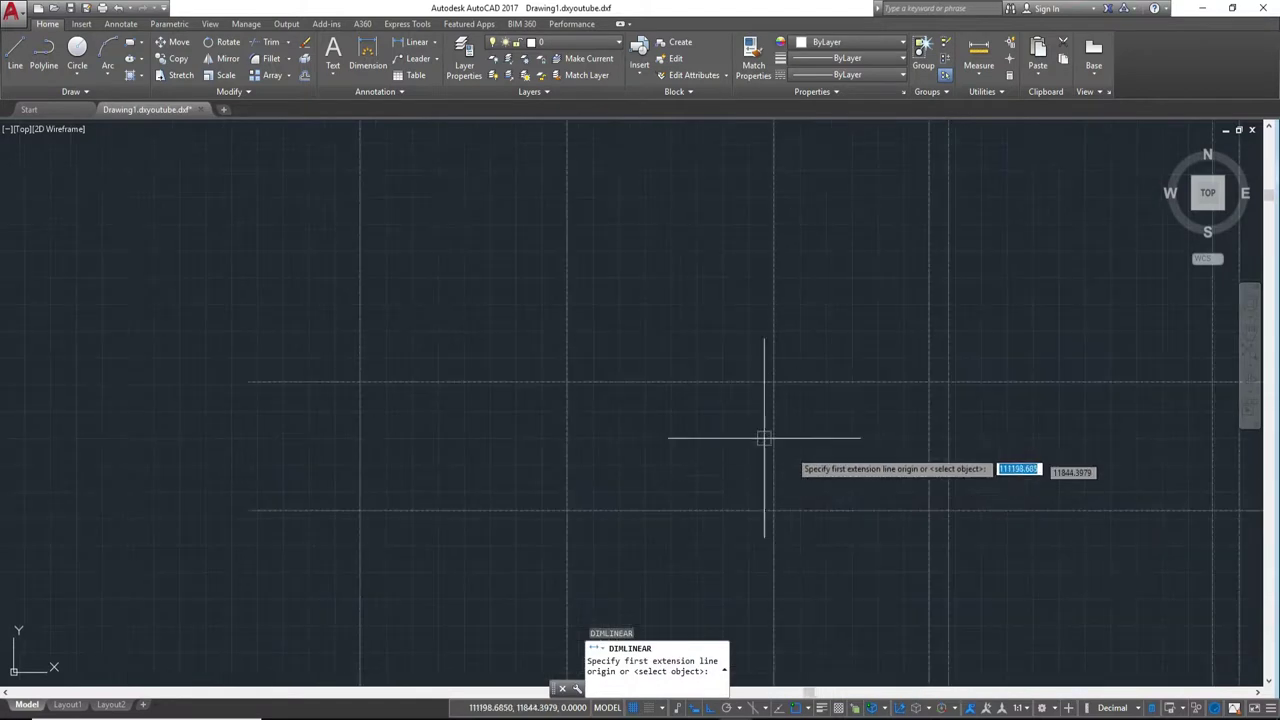
left_click(567, 382)
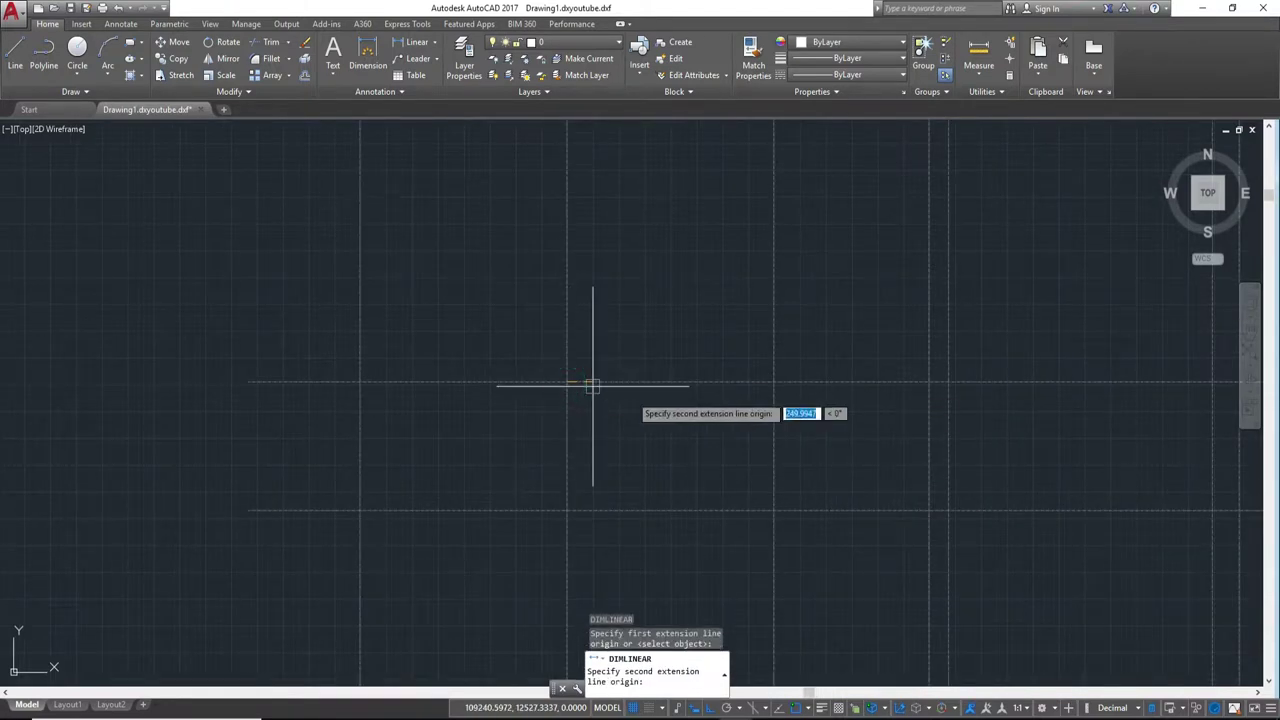
left_click(774, 382)
scroll(780, 338, "up", 5)
scroll(354, 366, "up", 2)
scroll(354, 366, "down", 4)
key("Escape")
scroll(526, 371, "down", 3)
scroll(526, 371, "up", 2)
scroll(659, 388, "up", 2)
Step: Offset a vertical guide line 800 to the right
key("Return")
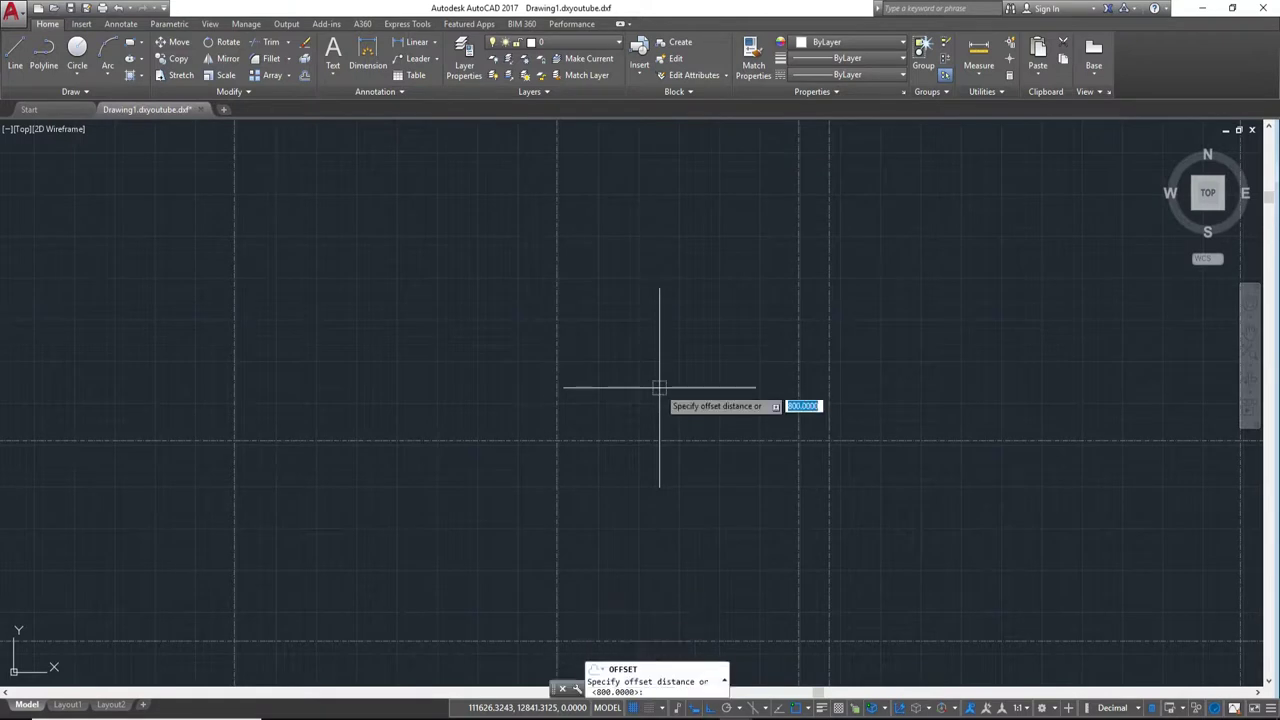
key("Return")
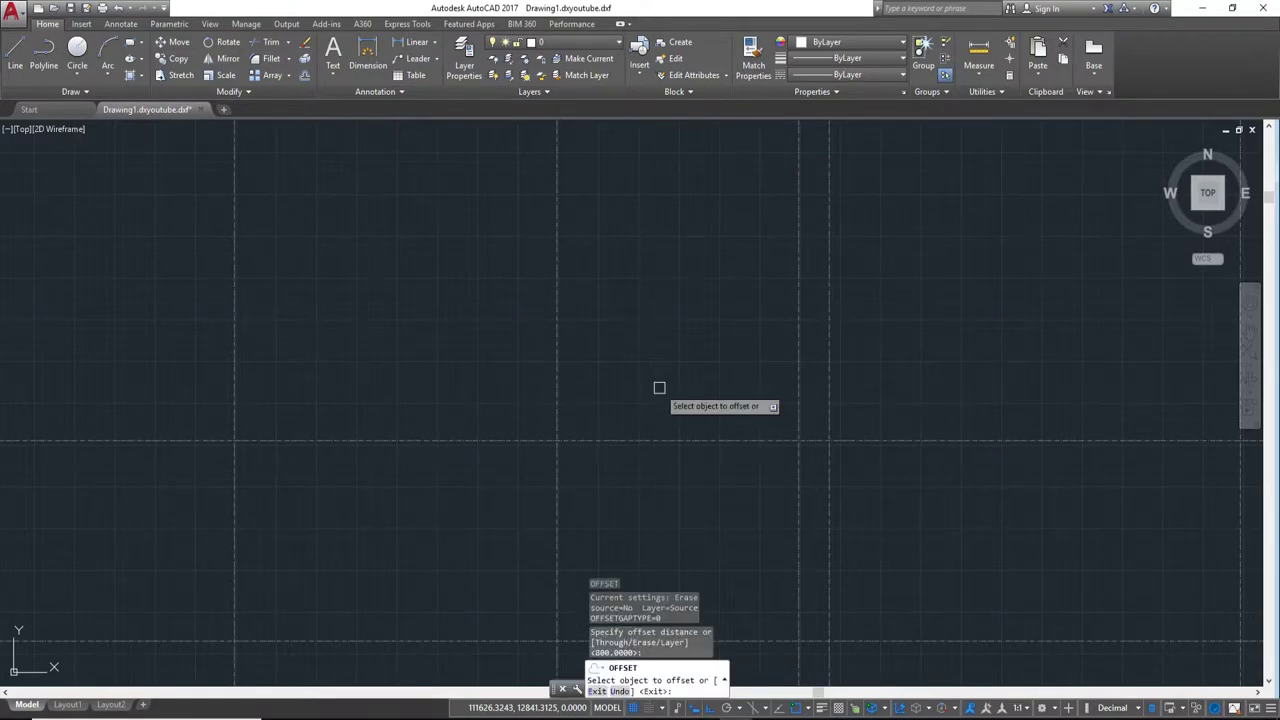
left_click(557, 374)
left_click(720, 408)
mouse_move(742, 421)
middle_mouse_down()
mouse_move(789, 343)
mouse_move(746, 471)
middle_mouse_up()
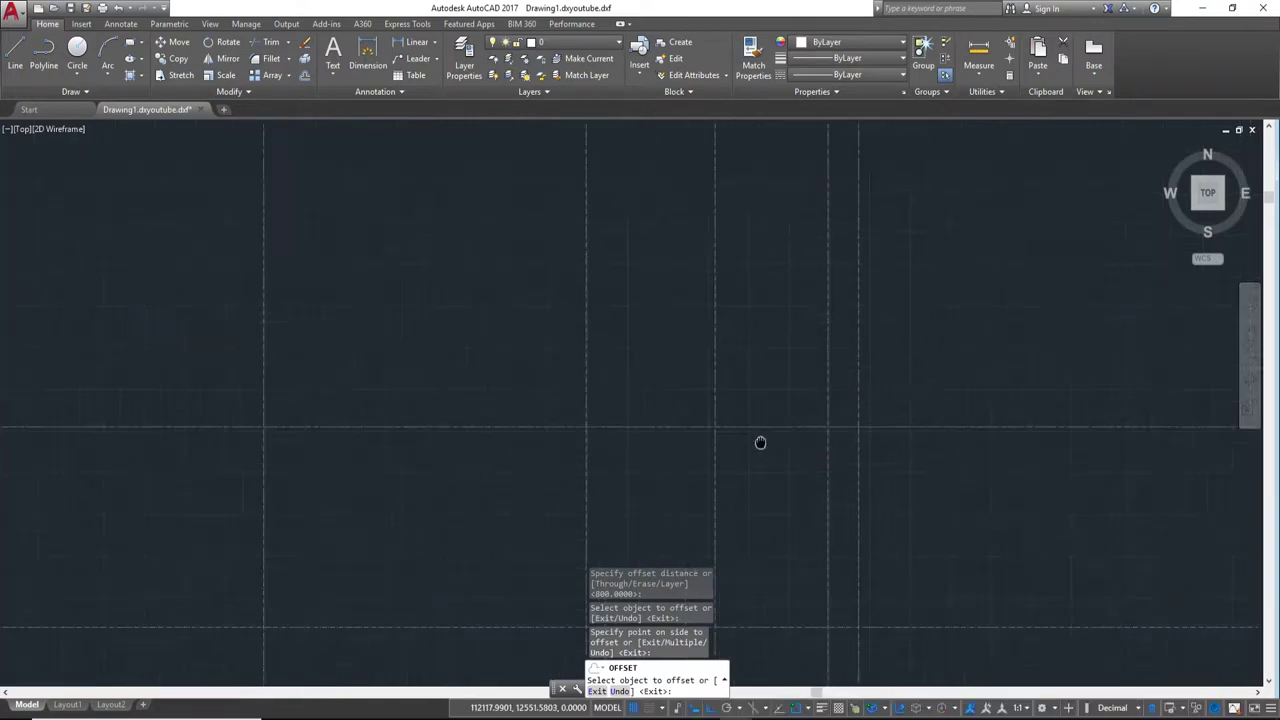
key("Escape")
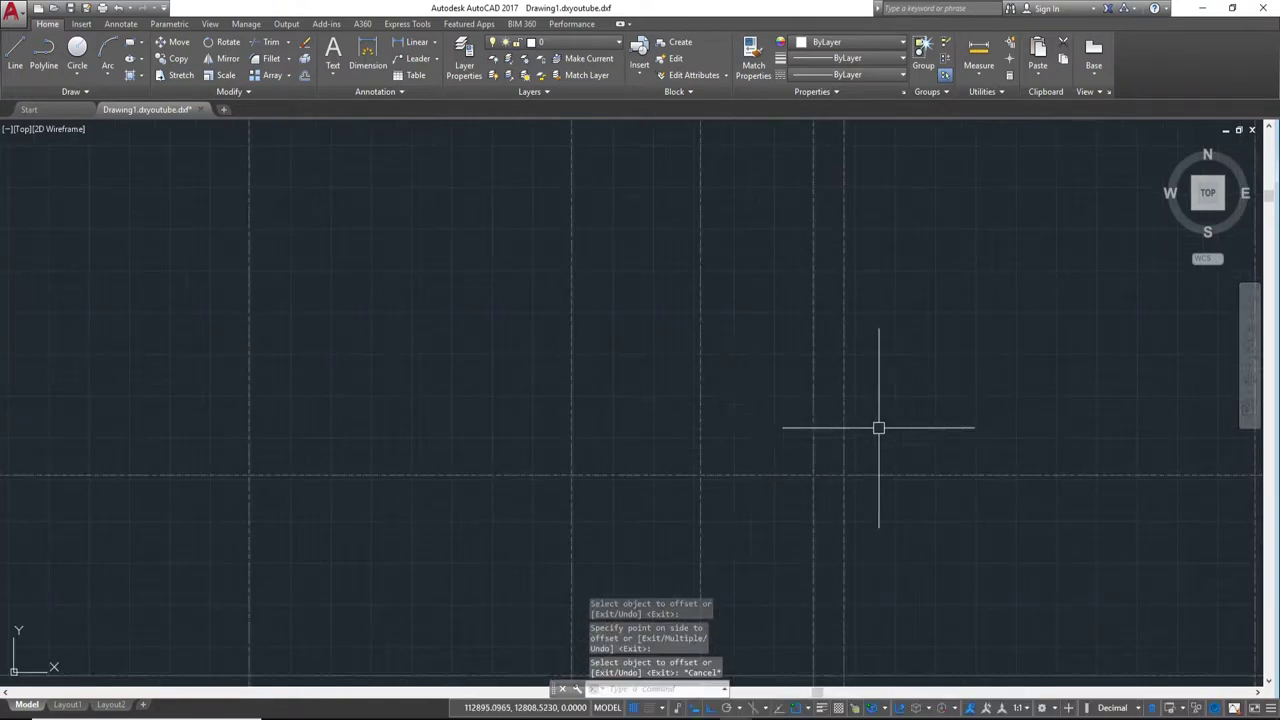
Step: Window-select and erase the two stray vertical lines
left_click(878, 428)
left_click(808, 365)
type("e")
key("Return")
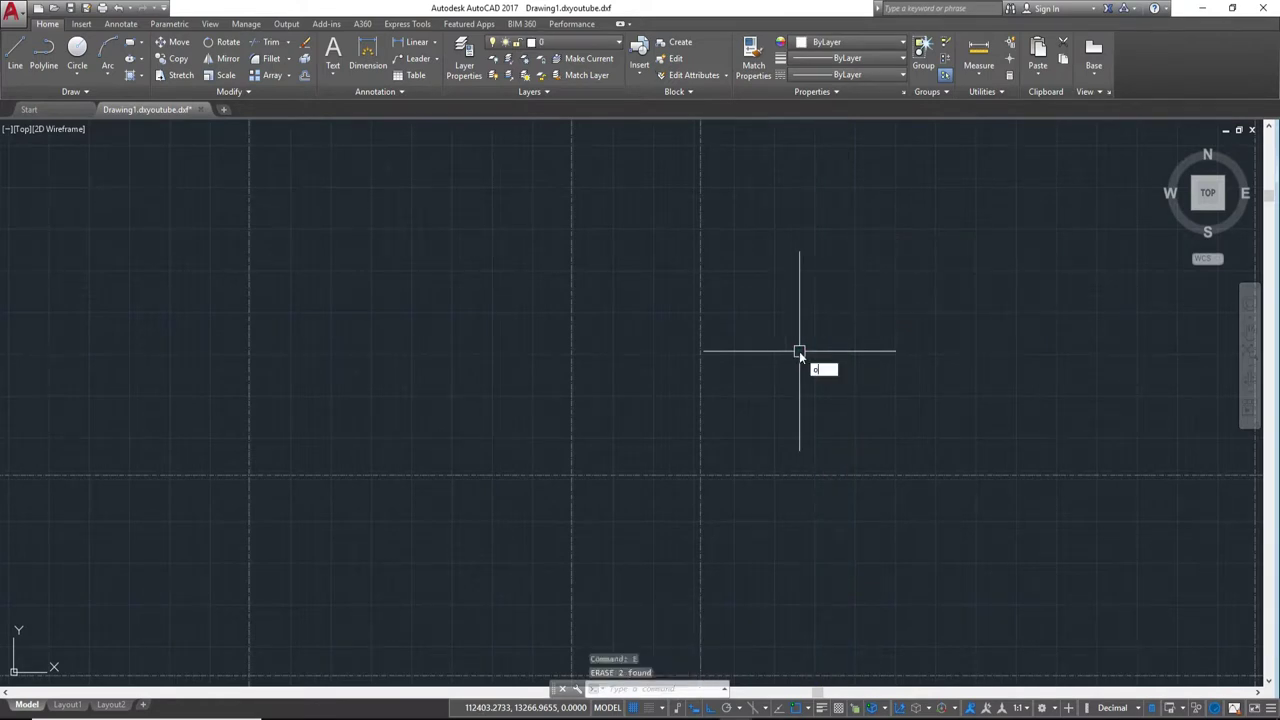
Step: Offset another line 1200 to the chosen side
key("Return")
type("1200")
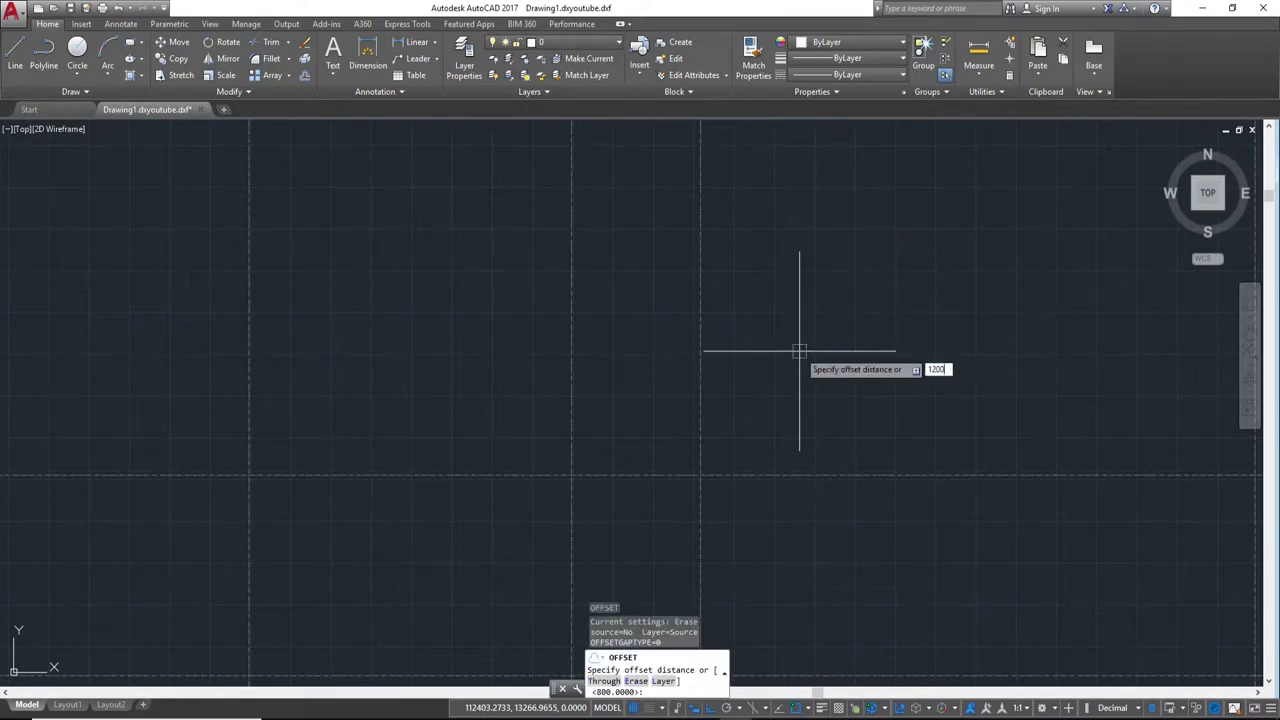
key("Return")
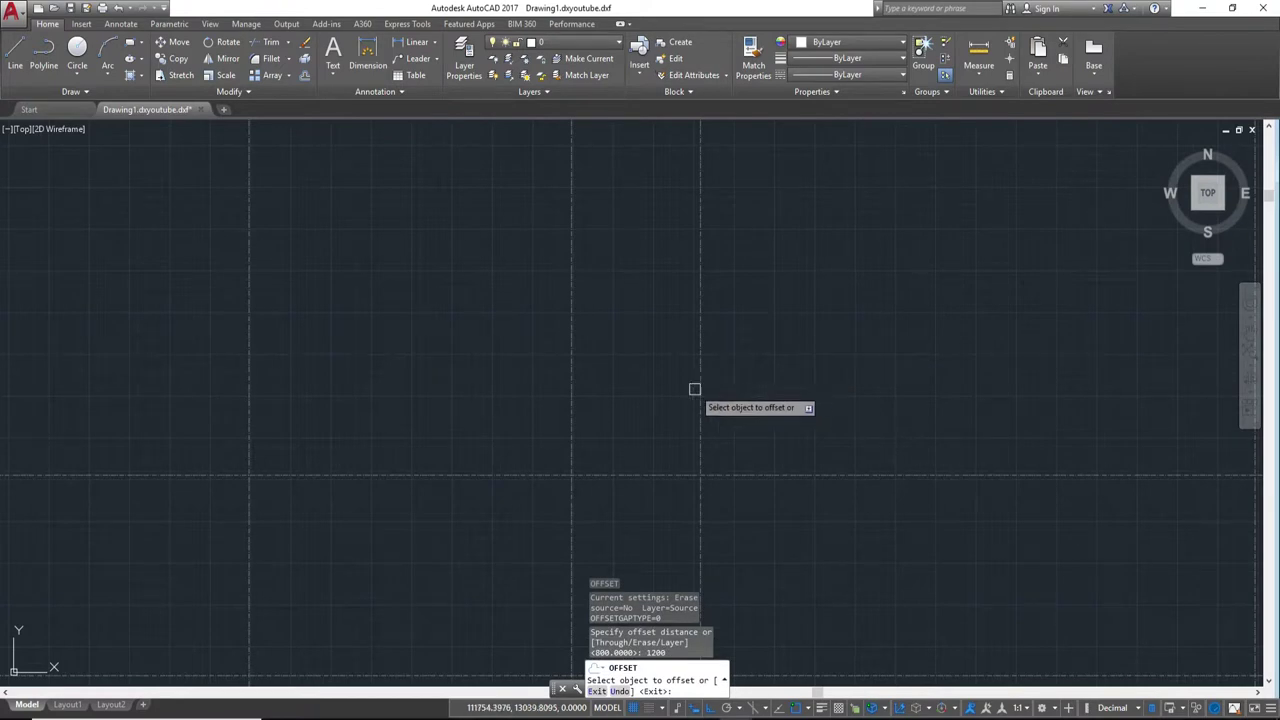
left_click(700, 391)
left_click(994, 380)
scroll(994, 375, "down", 5)
scroll(990, 330, "up", 3)
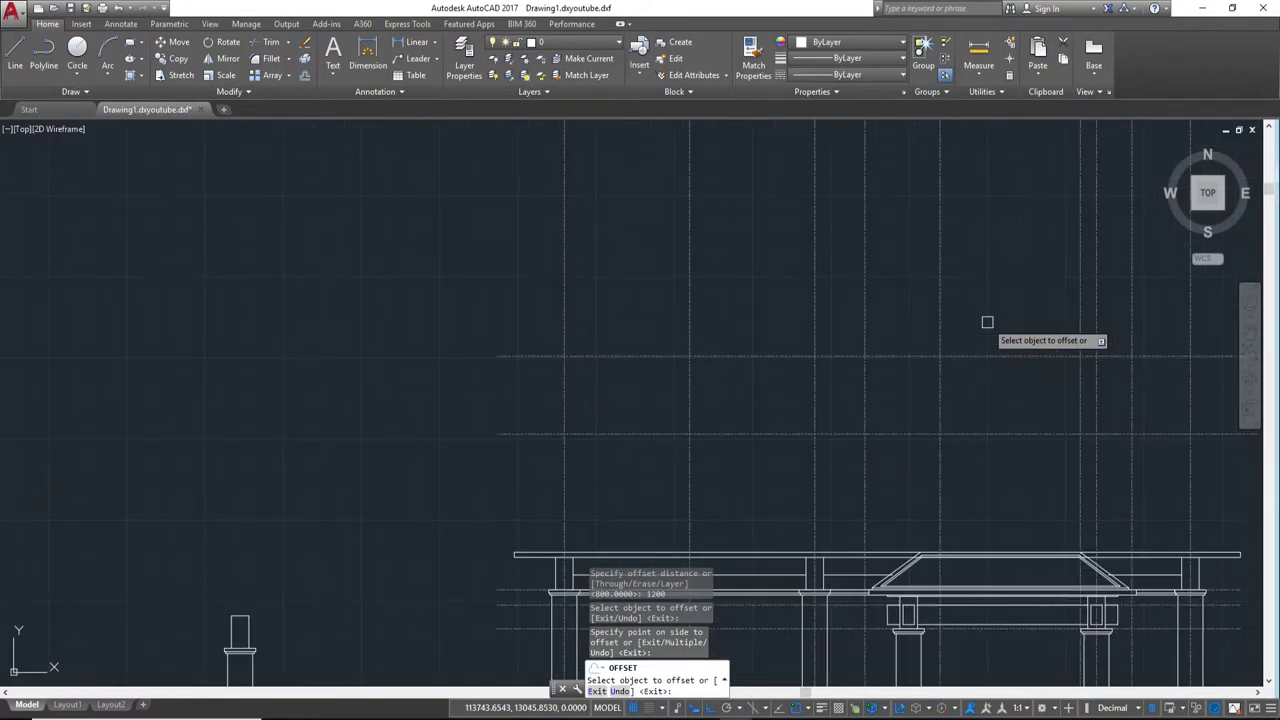
key("Escape")
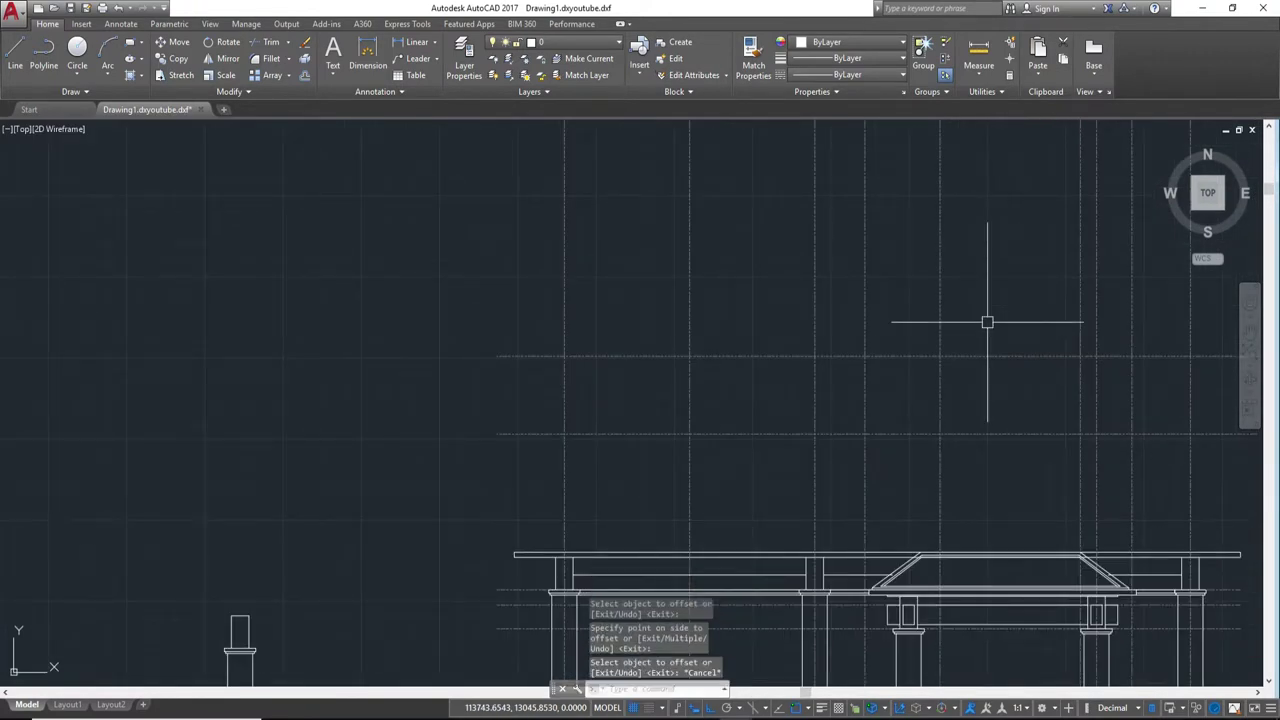
middle_click_drag(904, 369, 994, 360)
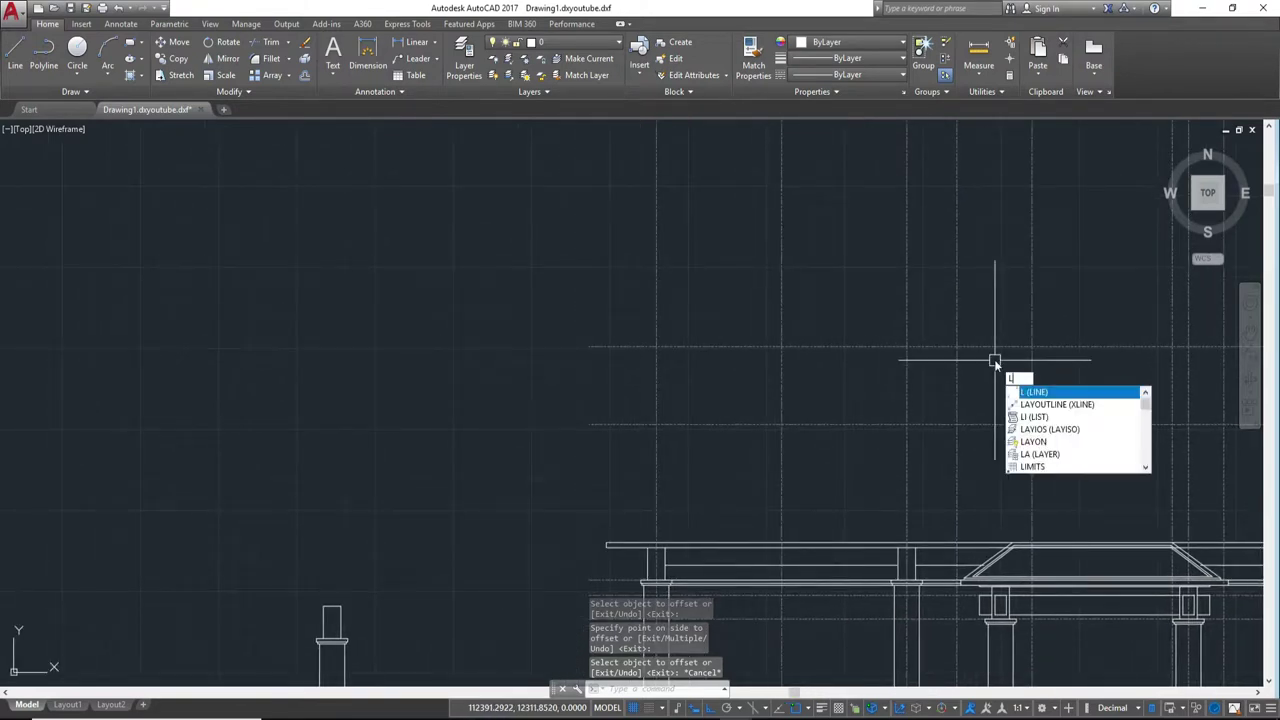
Step: Draw the sloped roof line between the dashed guide intersections with Ortho off
key("Return")
scroll(791, 477, "up", 1)
scroll(860, 488, "up", 3)
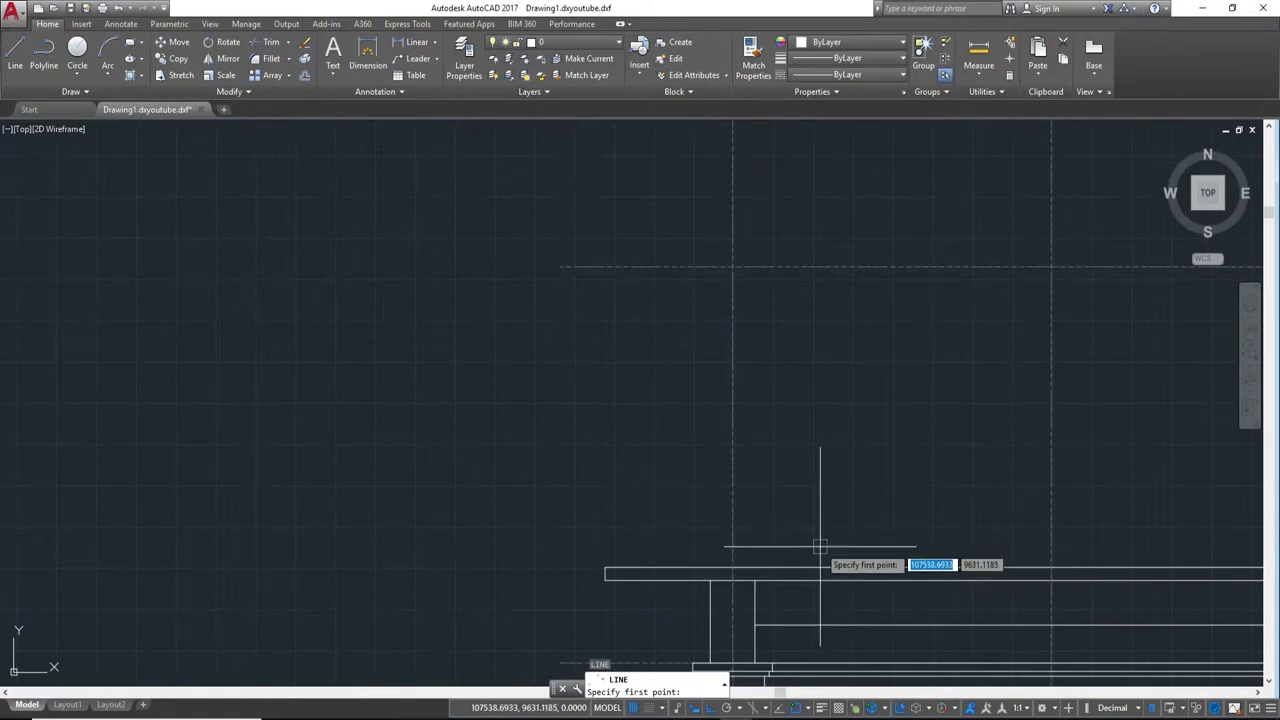
middle_click_drag(833, 520, 657, 614)
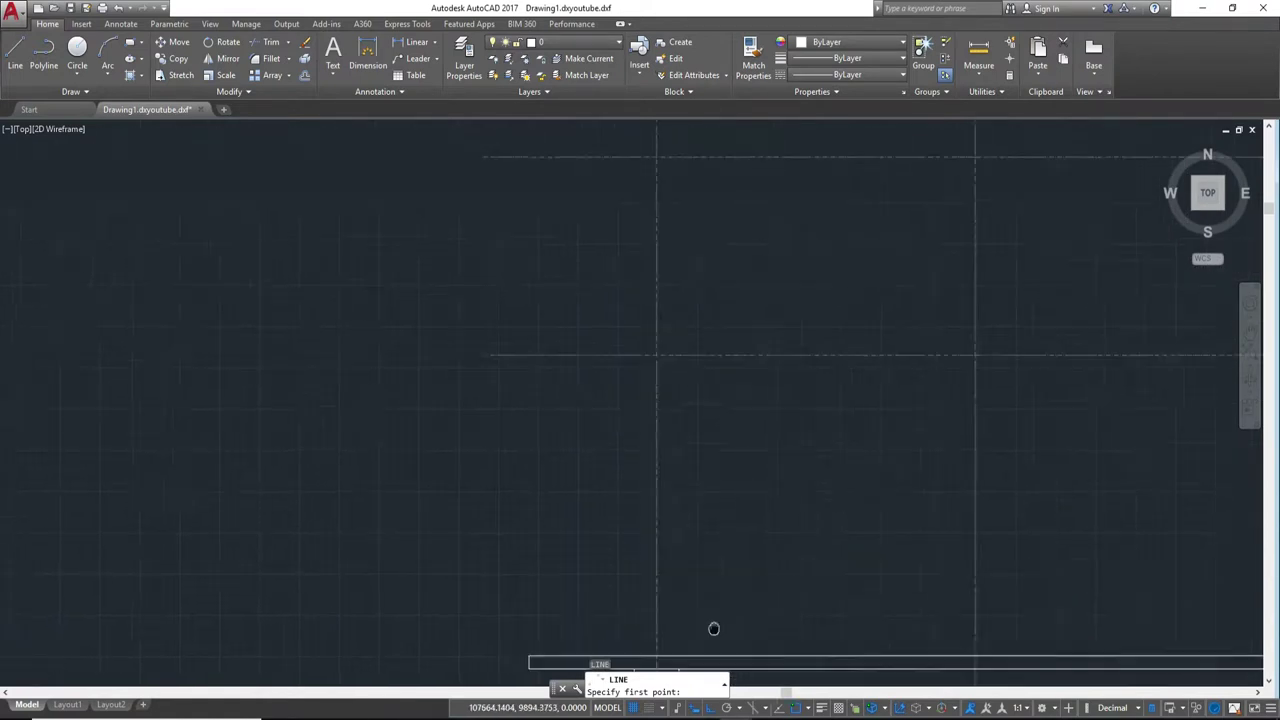
left_click(1120, 262)
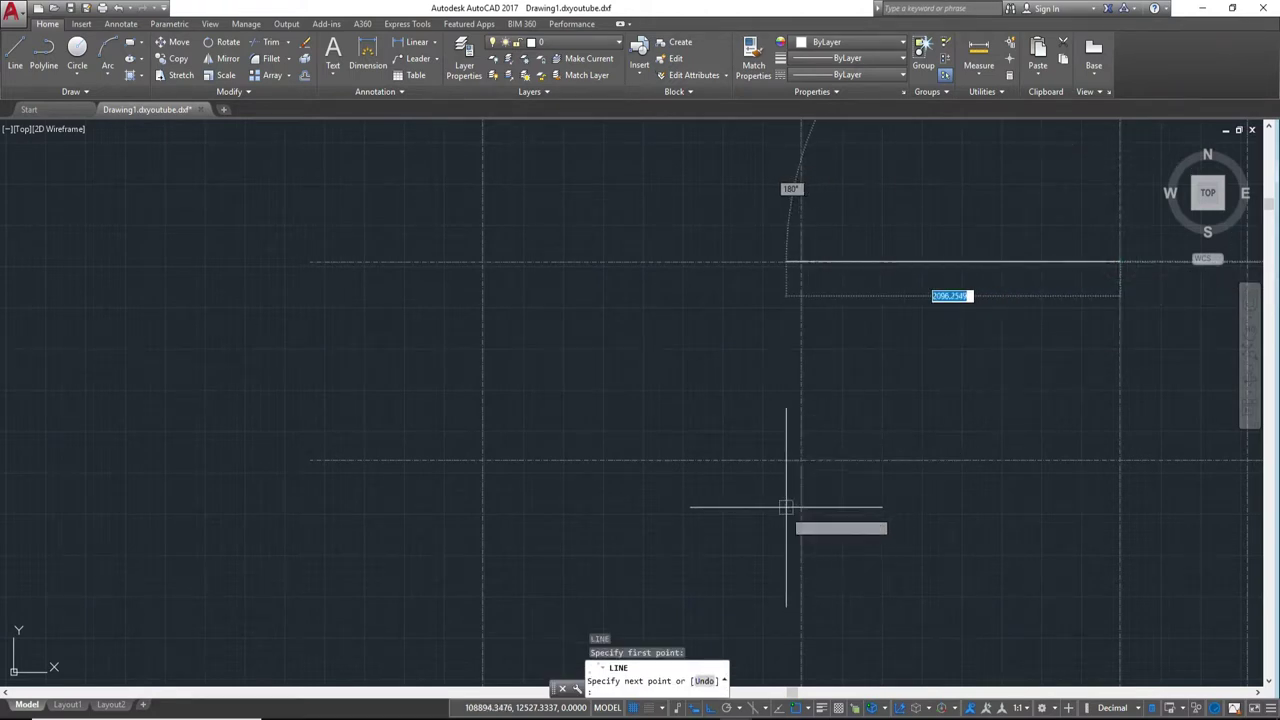
key("F8")
scroll(808, 386, "down", 1)
scroll(585, 537, "up", 1)
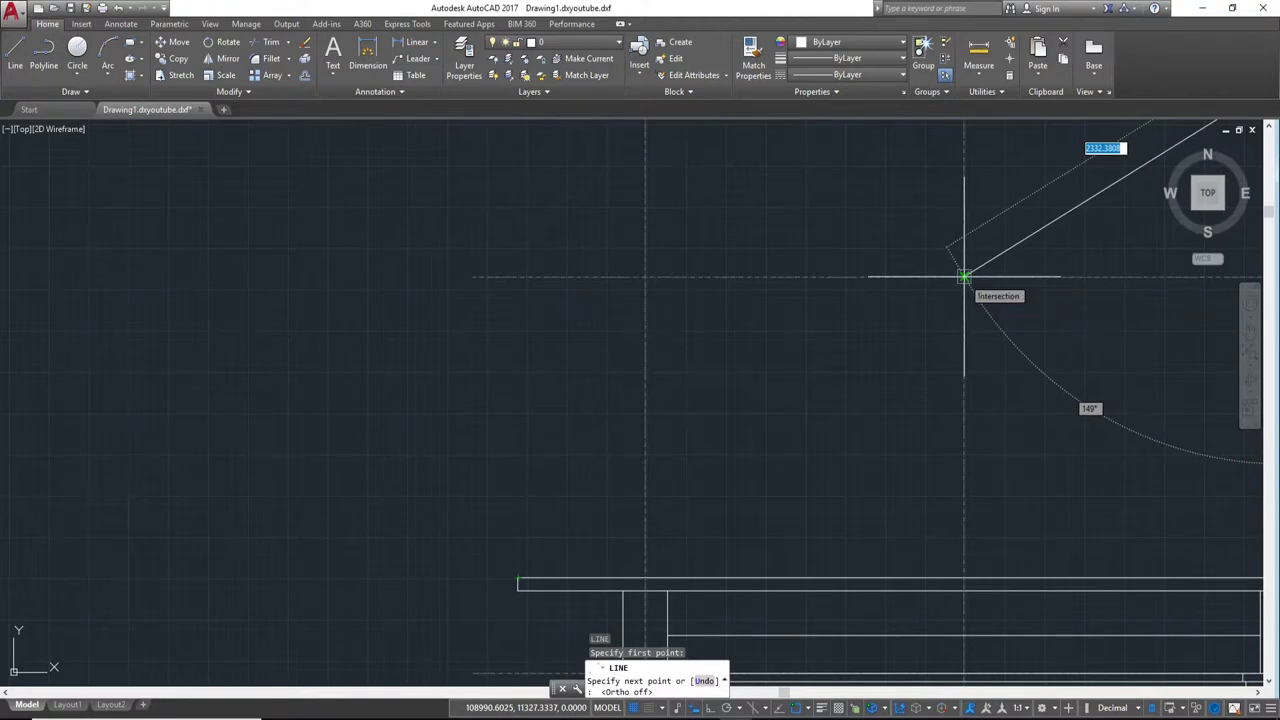
left_click(964, 276)
key("Escape")
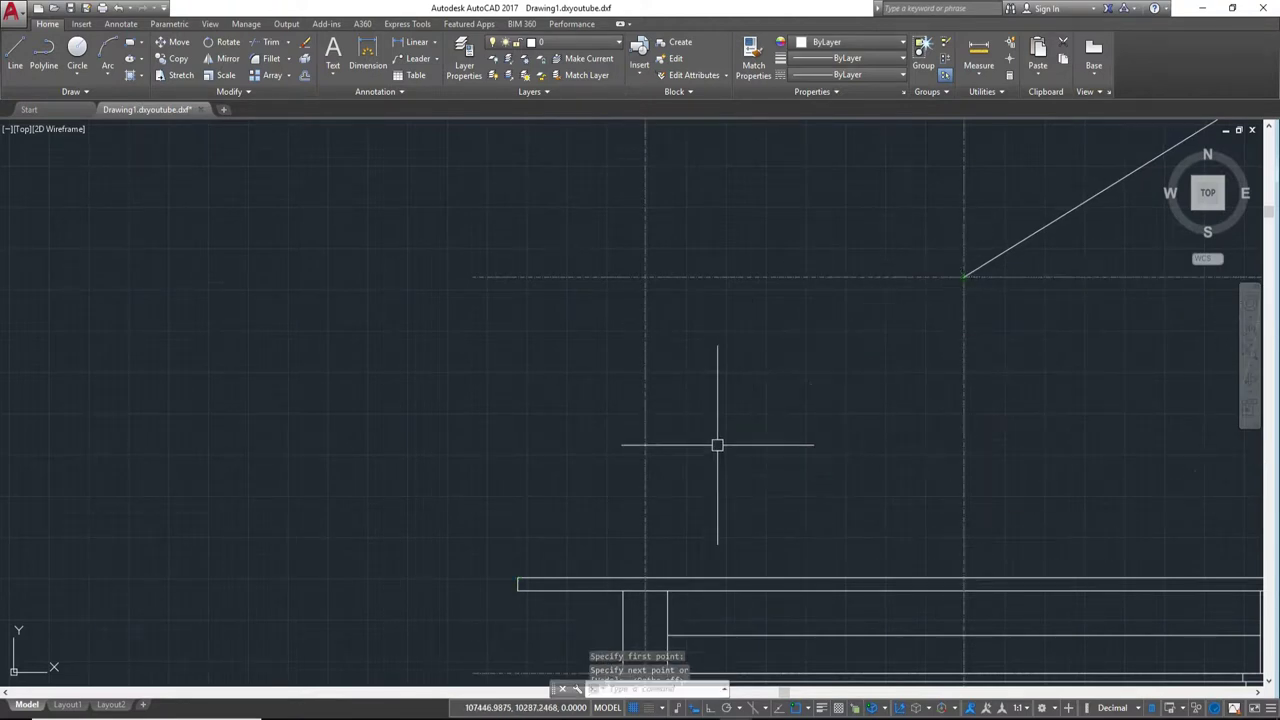
Step: Extend the diagonal roof line down-left to its boundary
left_click(1000, 255)
left_click(964, 276)
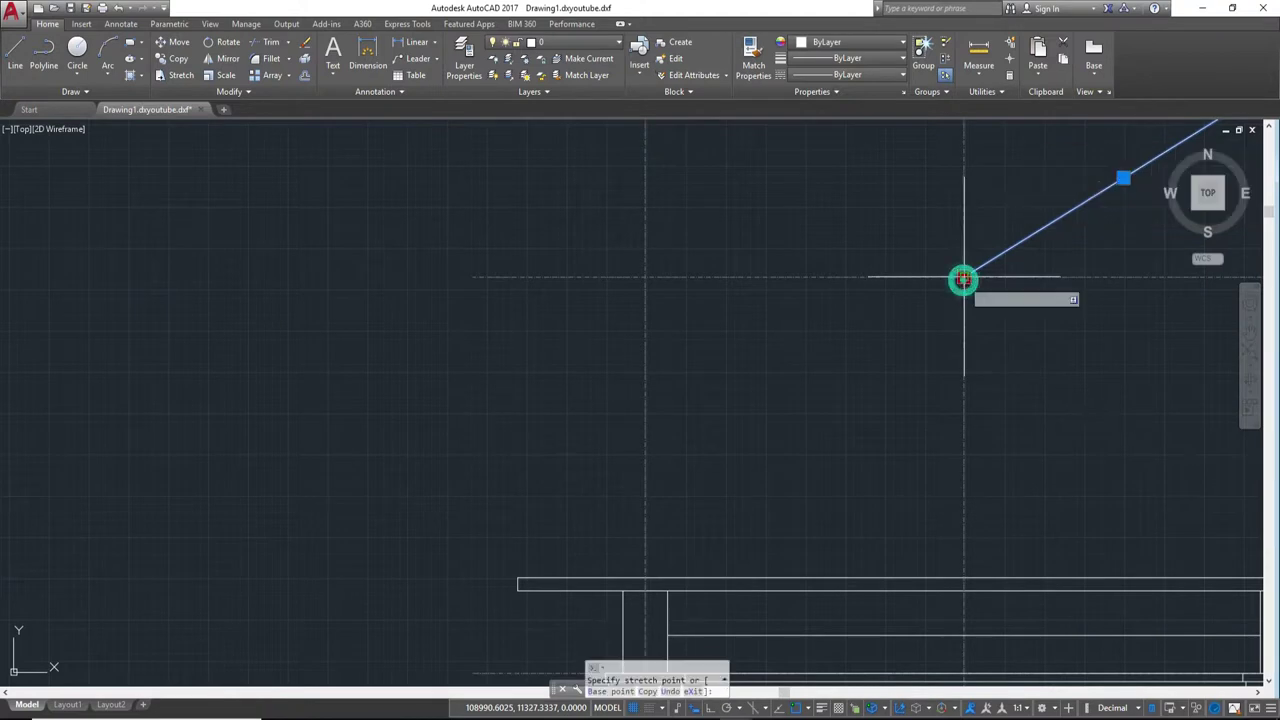
key("Escape")
key("Escape")
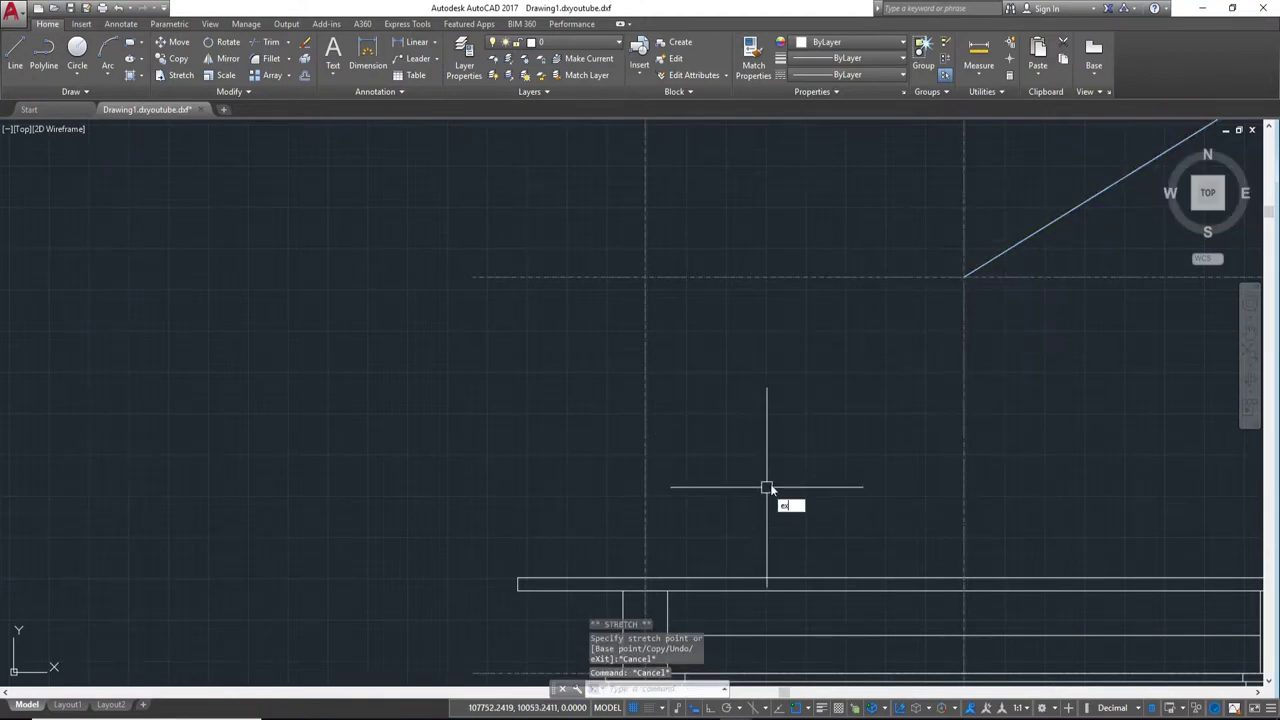
key("Return")
key("Return")
left_click(1025, 240)
left_click(1025, 240)
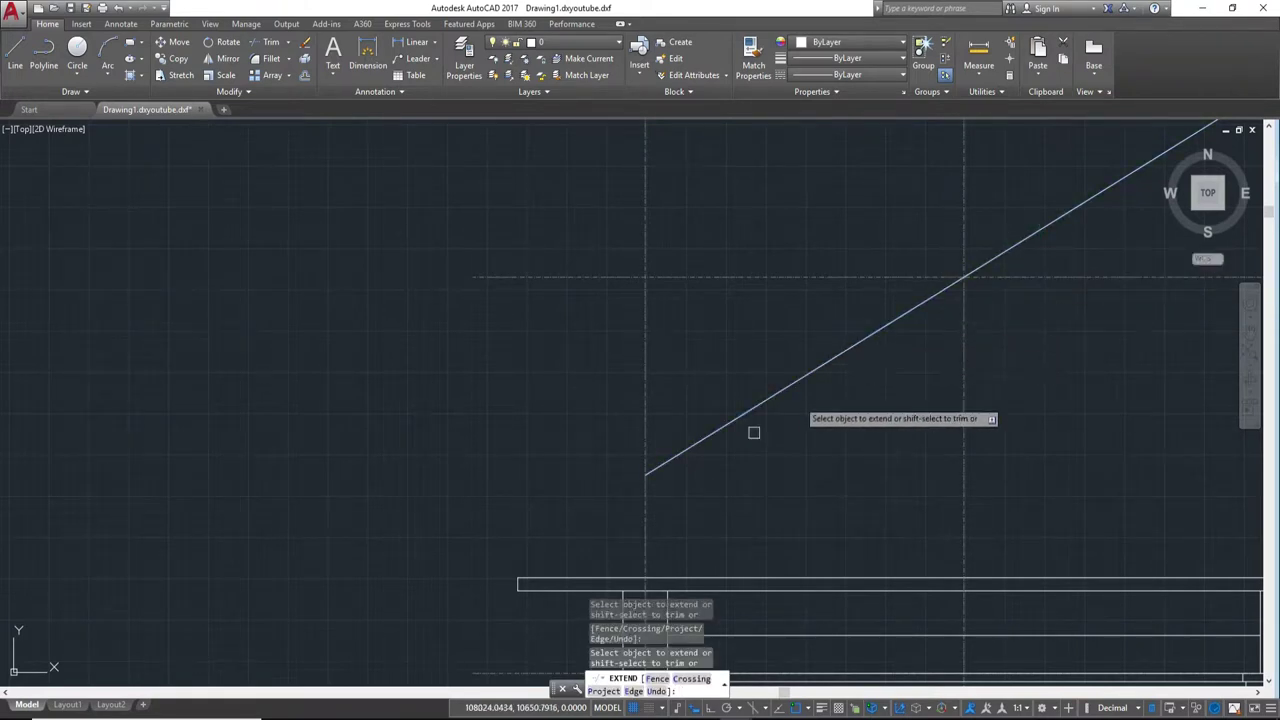
key("Escape")
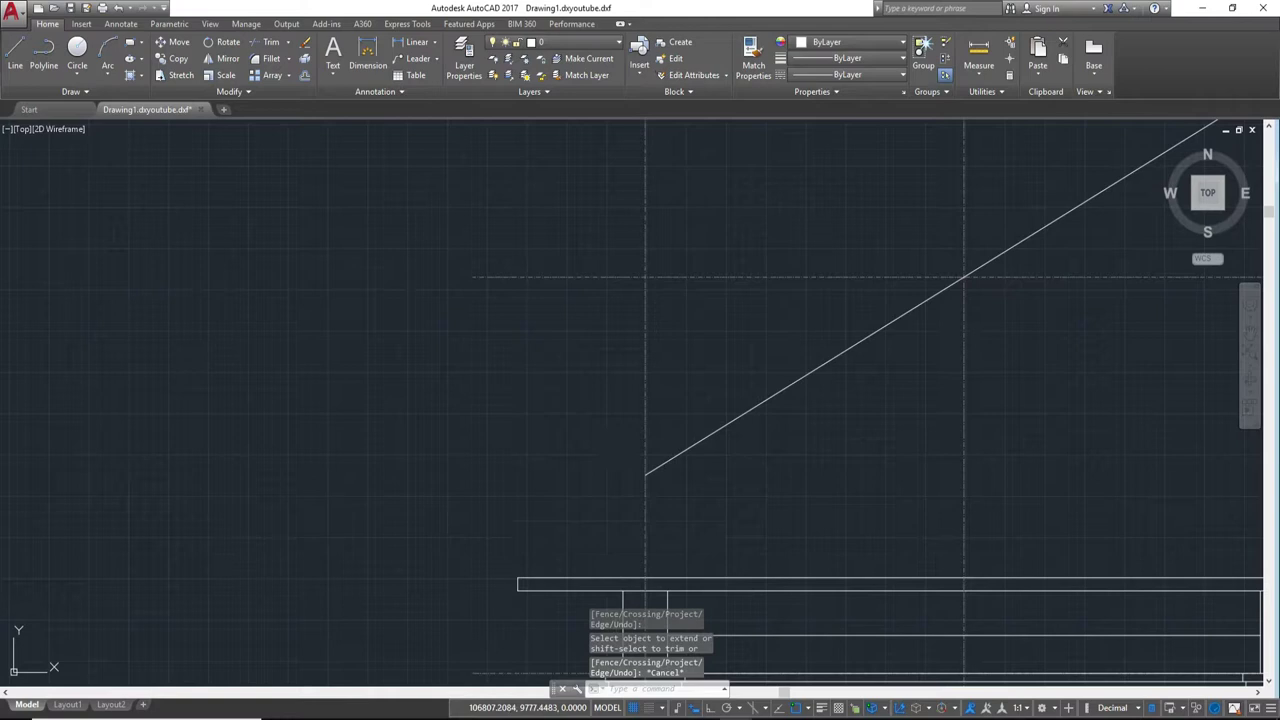
Step: Draw a line from the roof base's left corner, then erase it as misdrawn
type("l")
key("Return")
left_click(518, 579)
left_click(536, 437)
key("Escape")
left_click(557, 491)
left_click(488, 446)
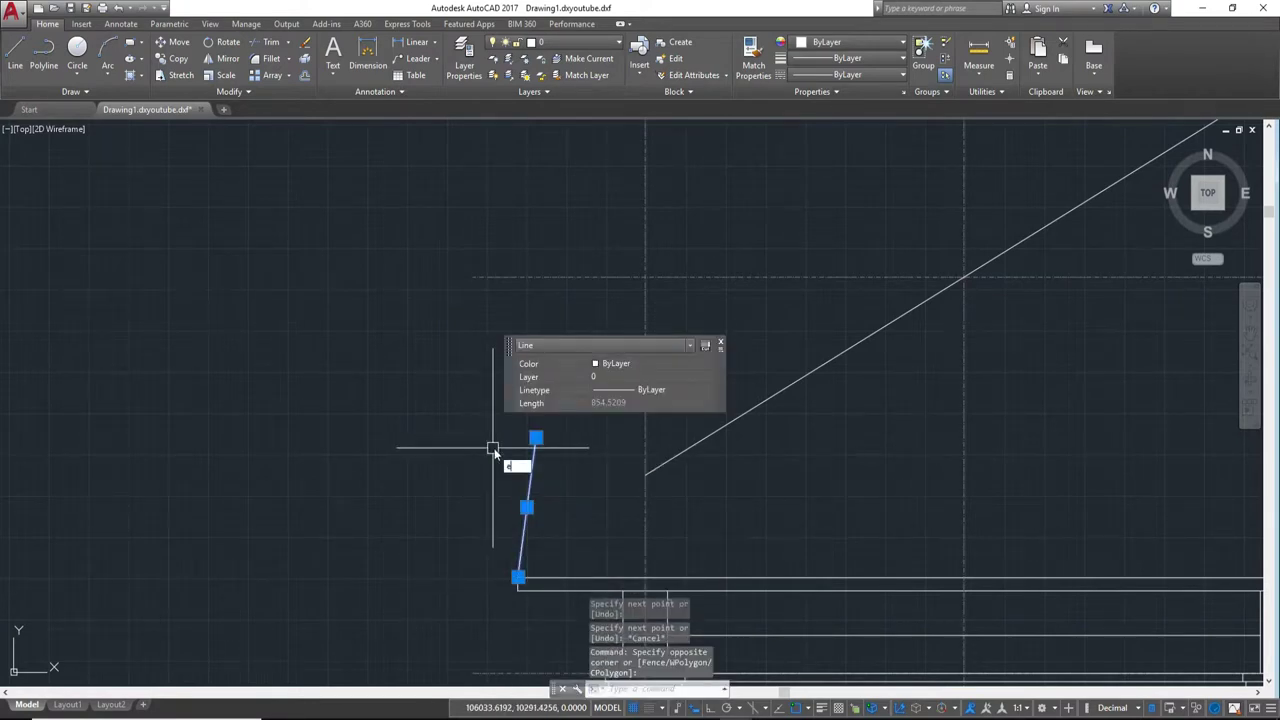
key("Return")
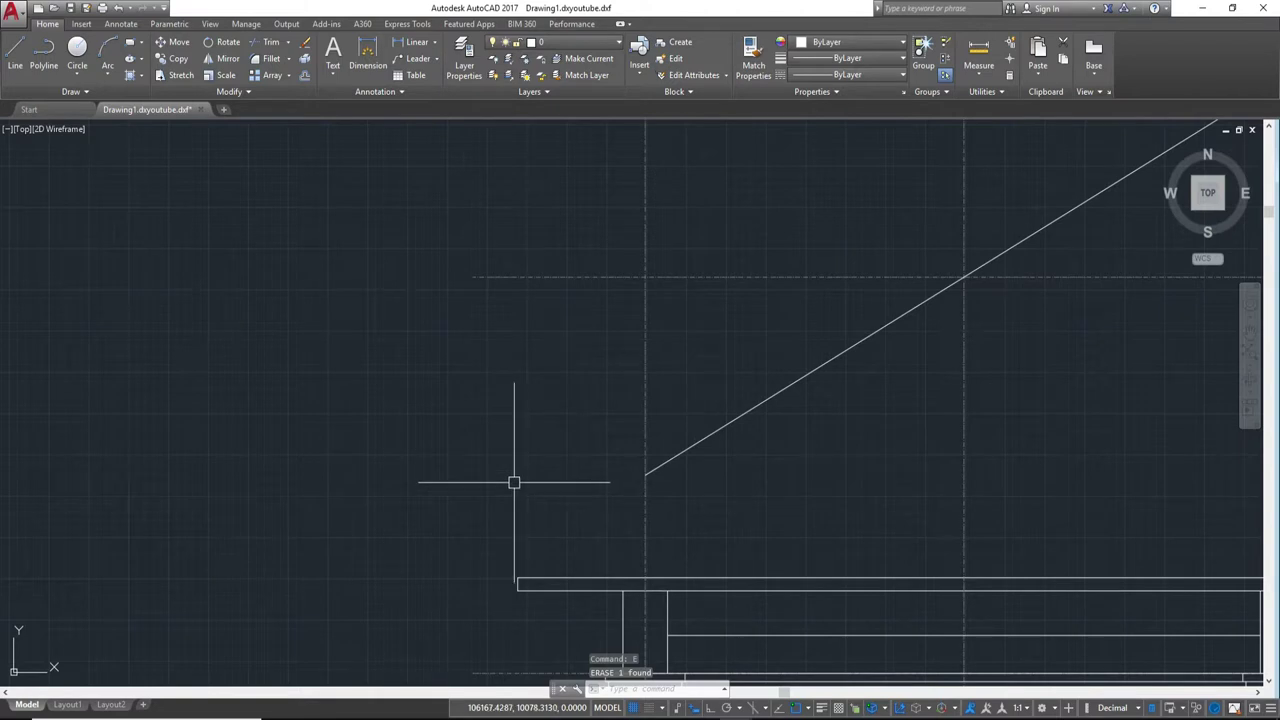
Step: Draw a vertical line with Ortho on rising from the roof base's left corner
type("l")
key("Return")
left_click(518, 578)
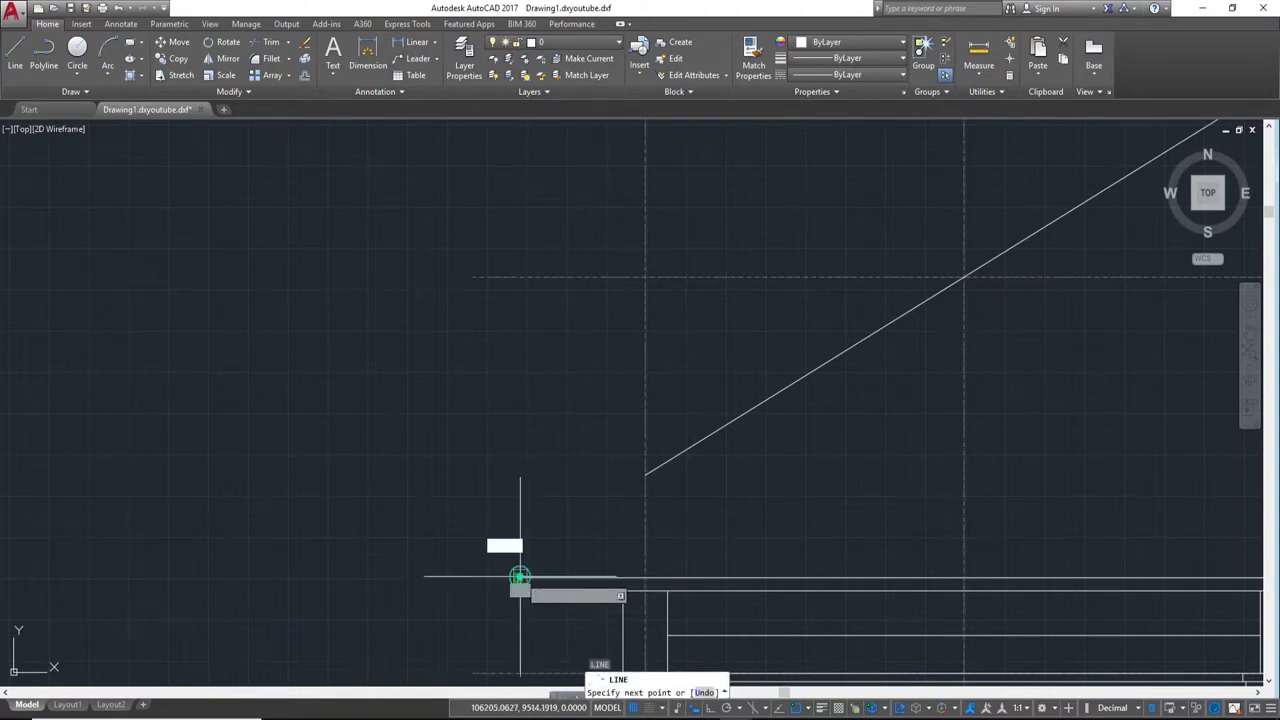
key("F8")
left_click(514, 450)
key("Escape")
key("Return")
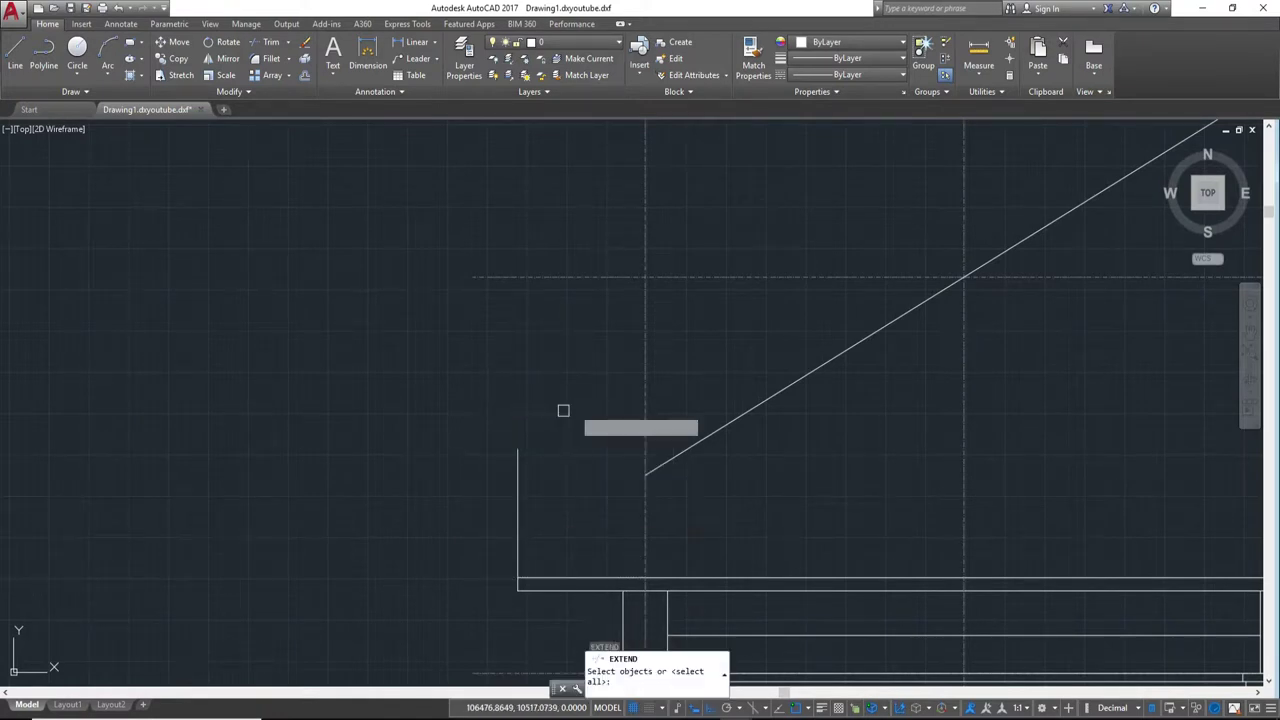
key("Return")
scroll(543, 443, "up", 4)
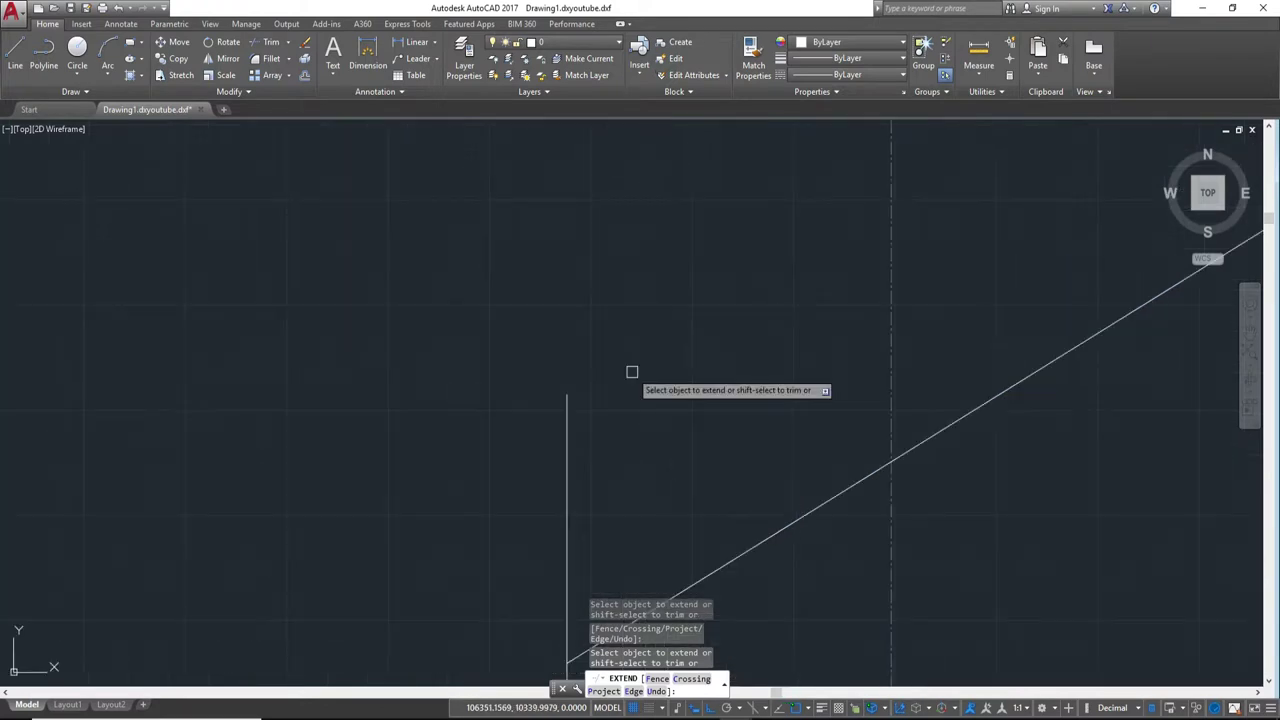
key("Escape")
type("TR")
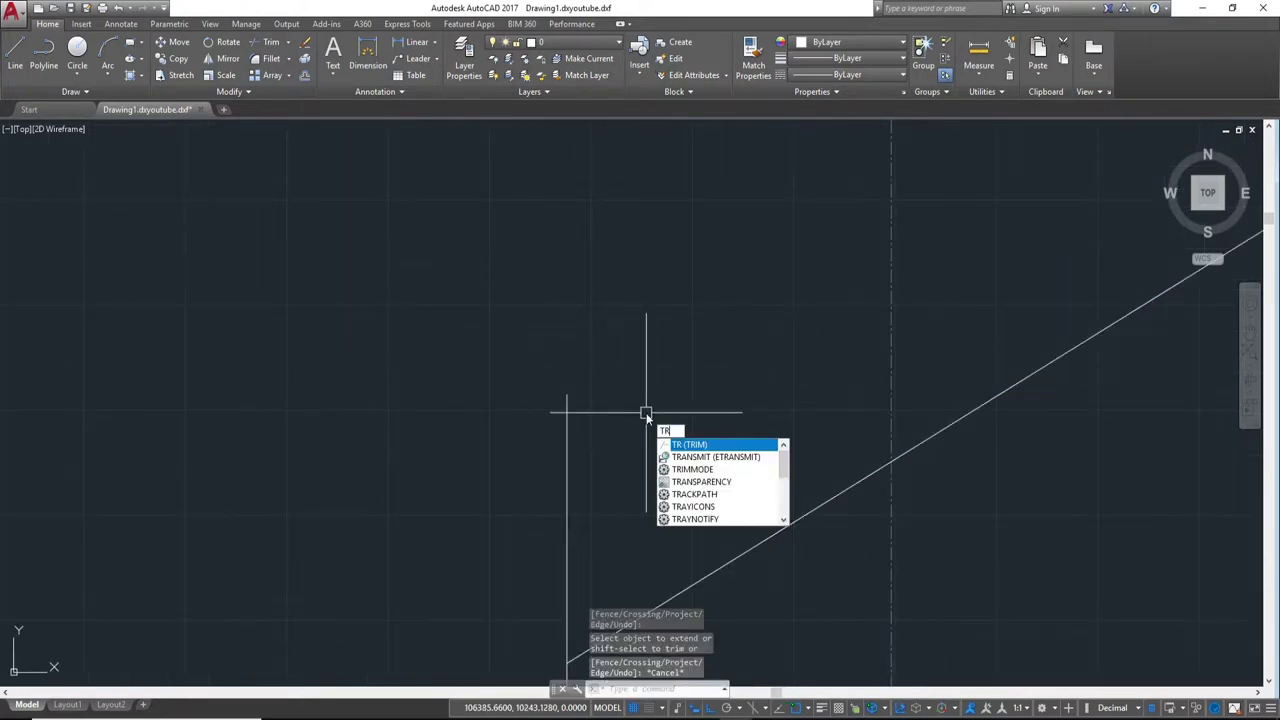
key("Return")
key("Return")
left_click(464, 395)
left_click(626, 489)
scroll(620, 357, "up", 3)
scroll(622, 363, "down", 3)
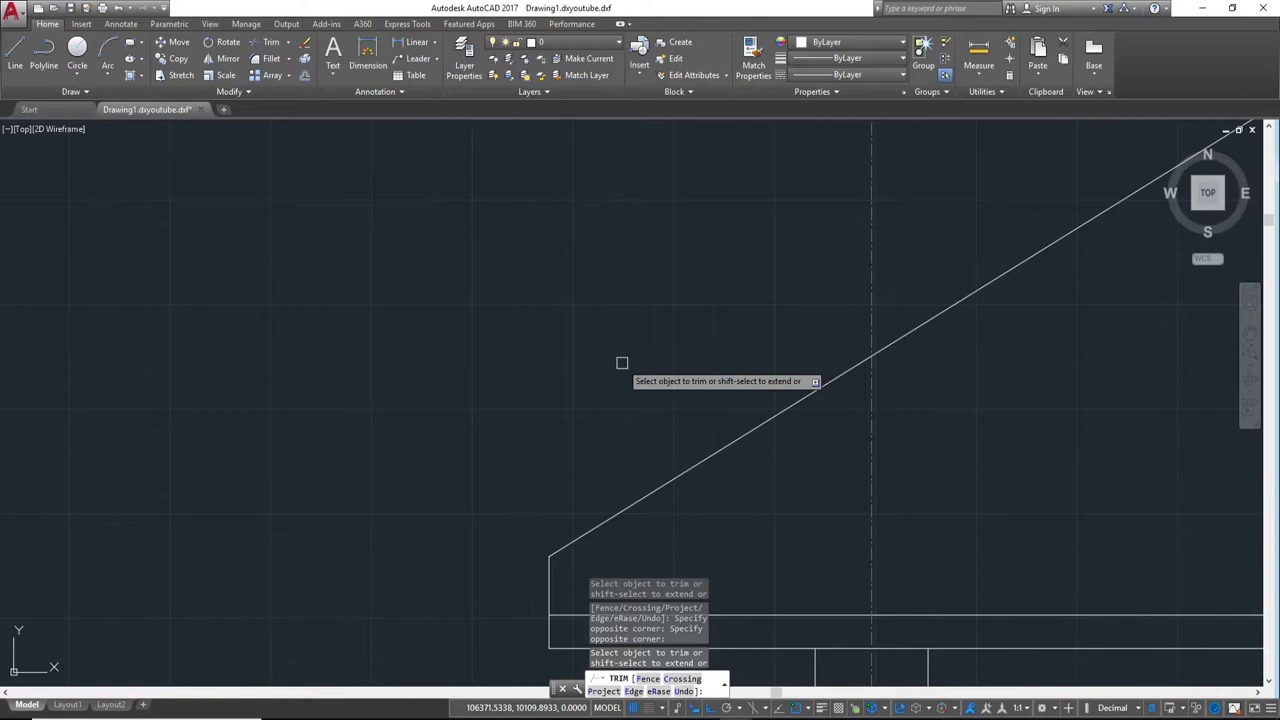
middle_click_drag(622, 363, 474, 502)
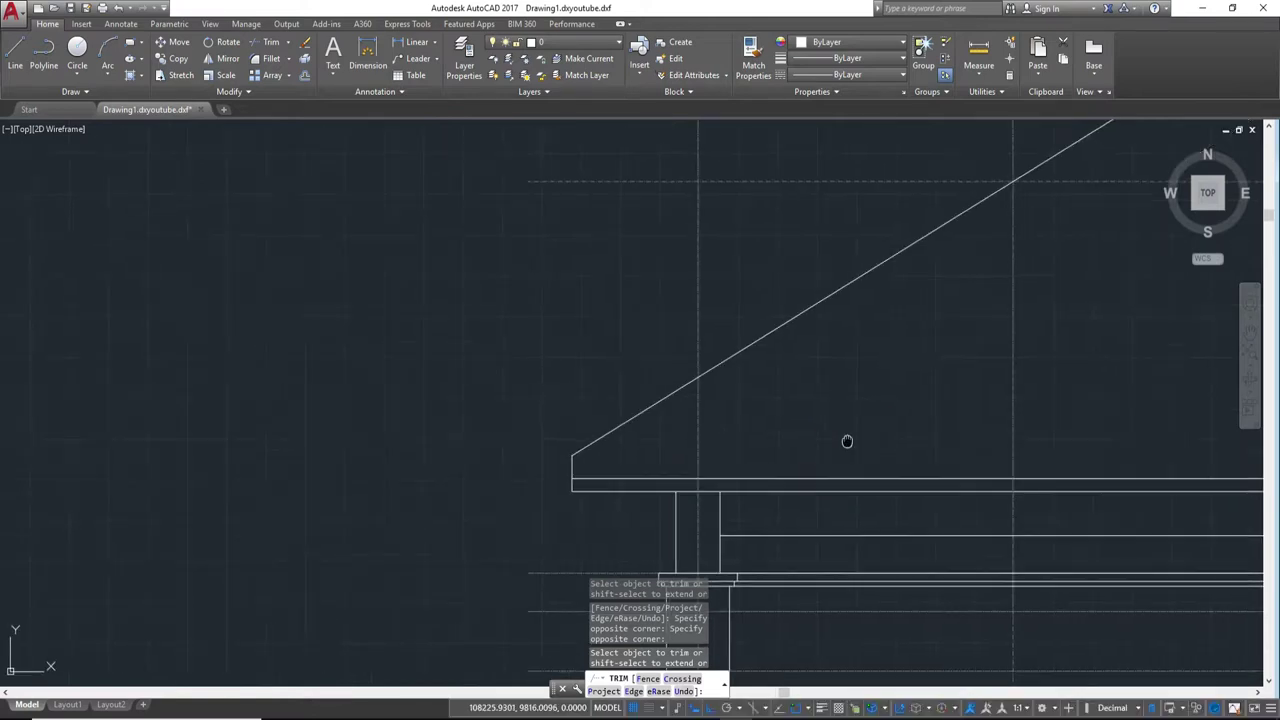
scroll(620, 445, "down", 2)
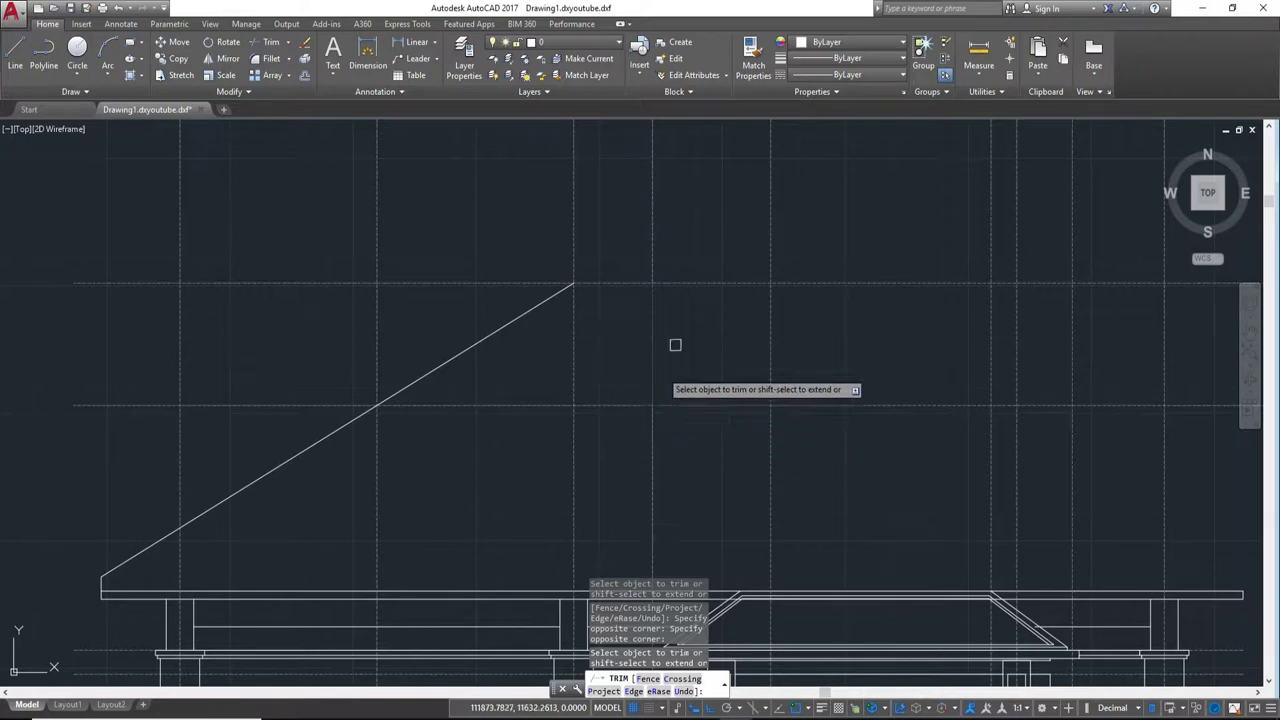
scroll(690, 400, "down", 2)
mouse_move(707, 451)
middle_mouse_down()
mouse_move(829, 374)
mouse_move(909, 357)
middle_mouse_up()
scroll(829, 380, "up", 4)
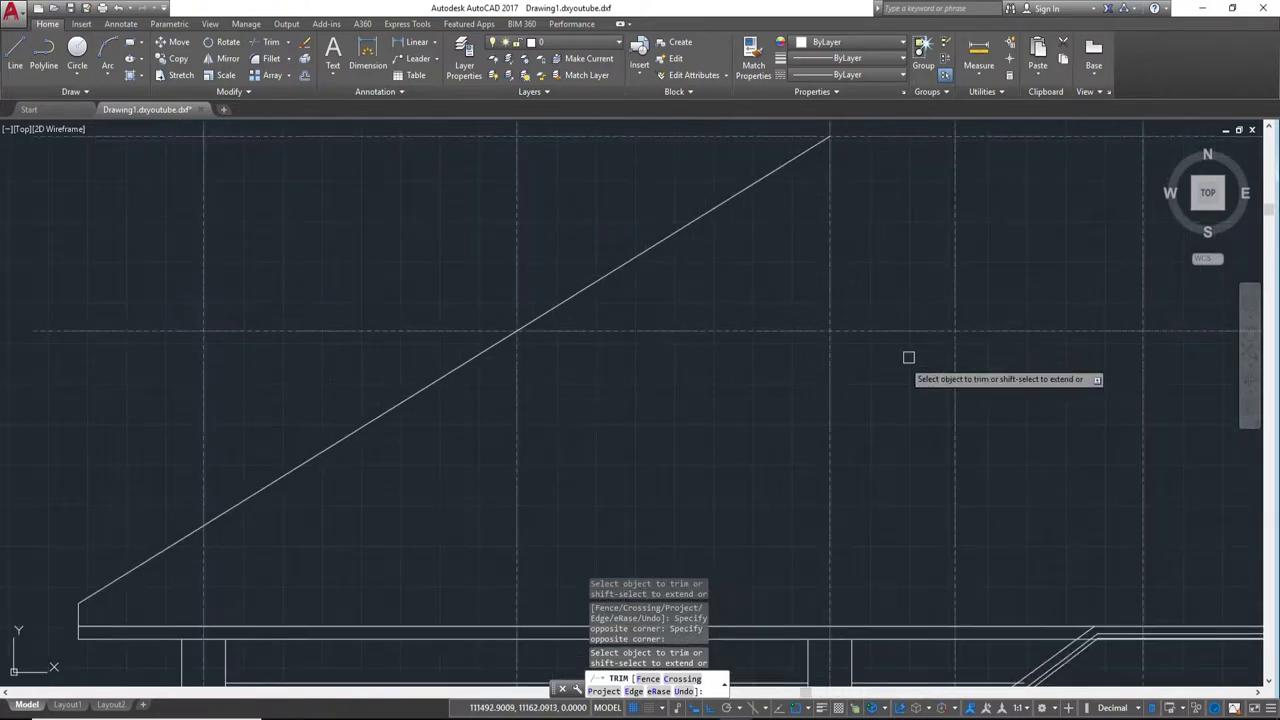
key("Escape")
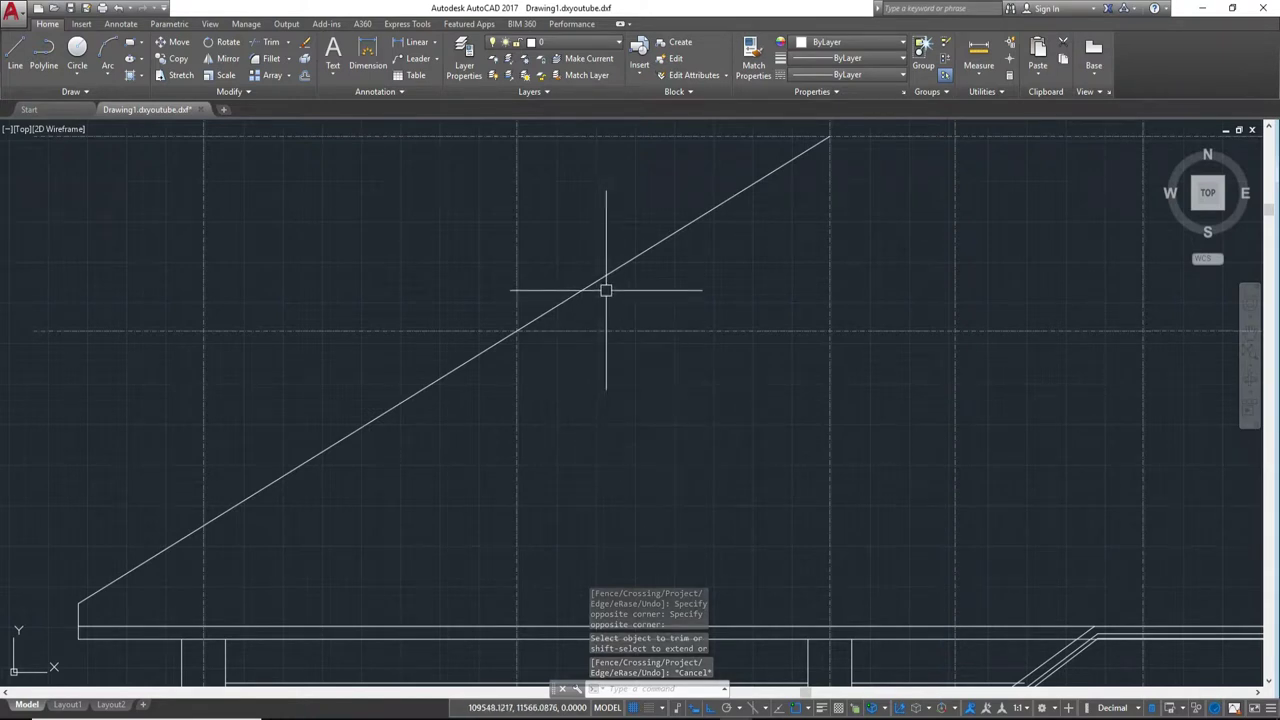
type("tr")
key("Return")
key("Return")
left_click(738, 284)
scroll(738, 284, "down", 3)
key("Escape")
middle_click_drag(680, 251, 720, 374)
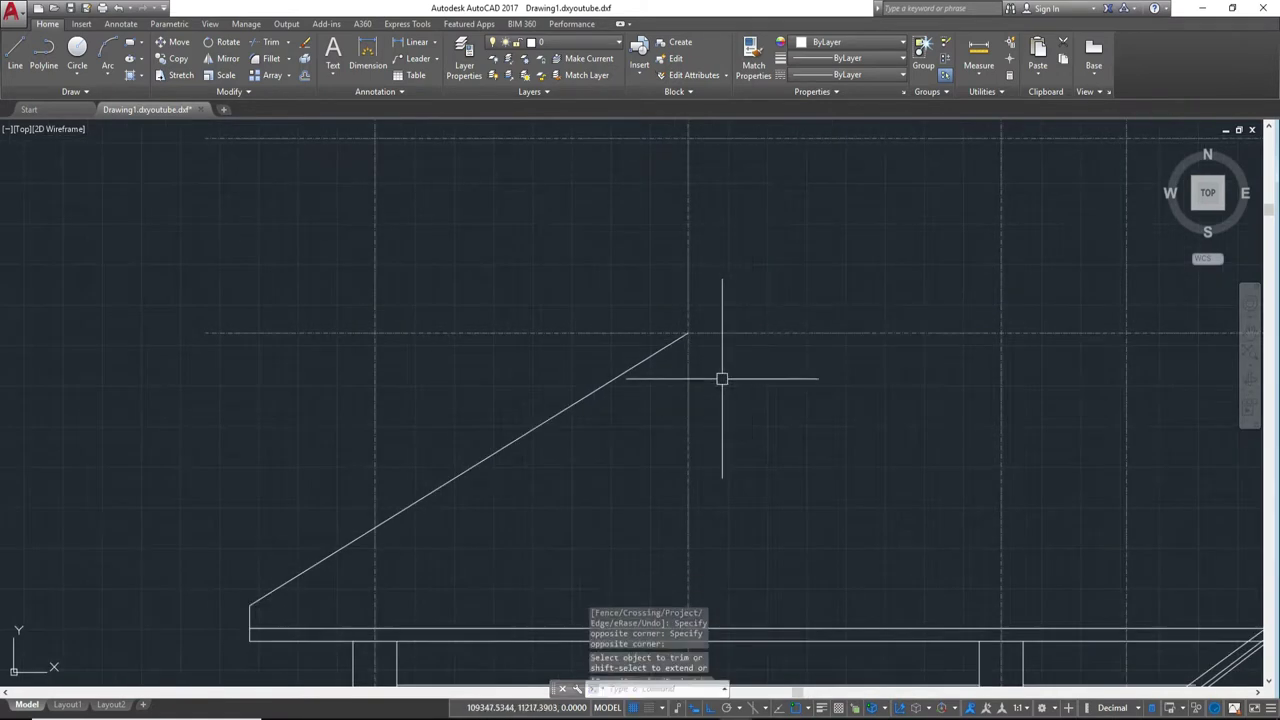
left_click(599, 386)
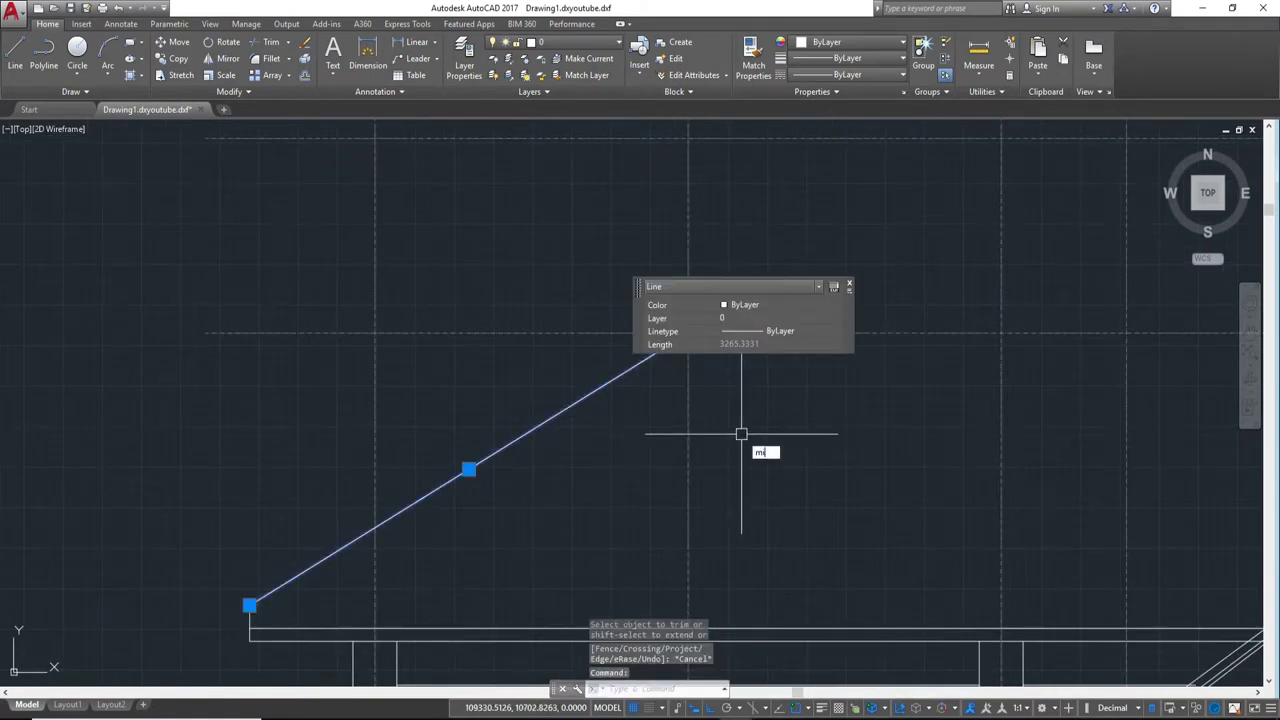
Step: Mirror the left roof slope about a vertical axis through the apex, keeping the original
key("Return")
left_click(688, 334)
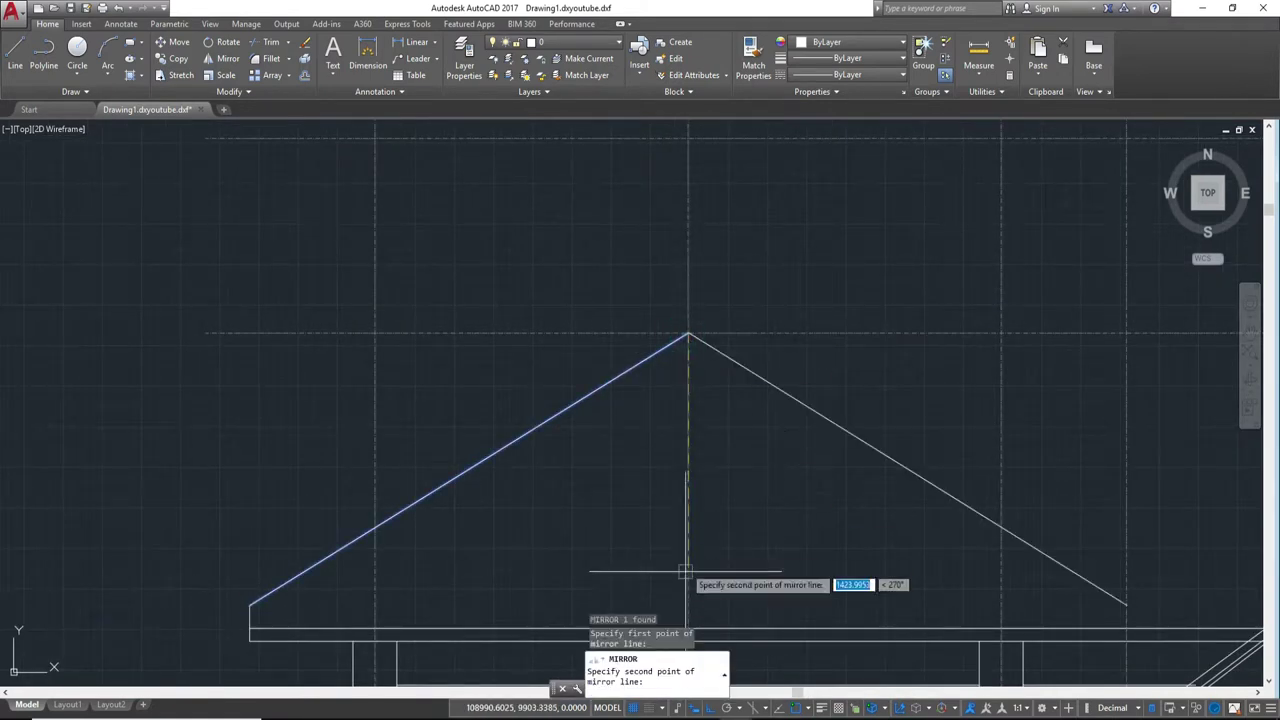
middle_click_drag(687, 625, 724, 461)
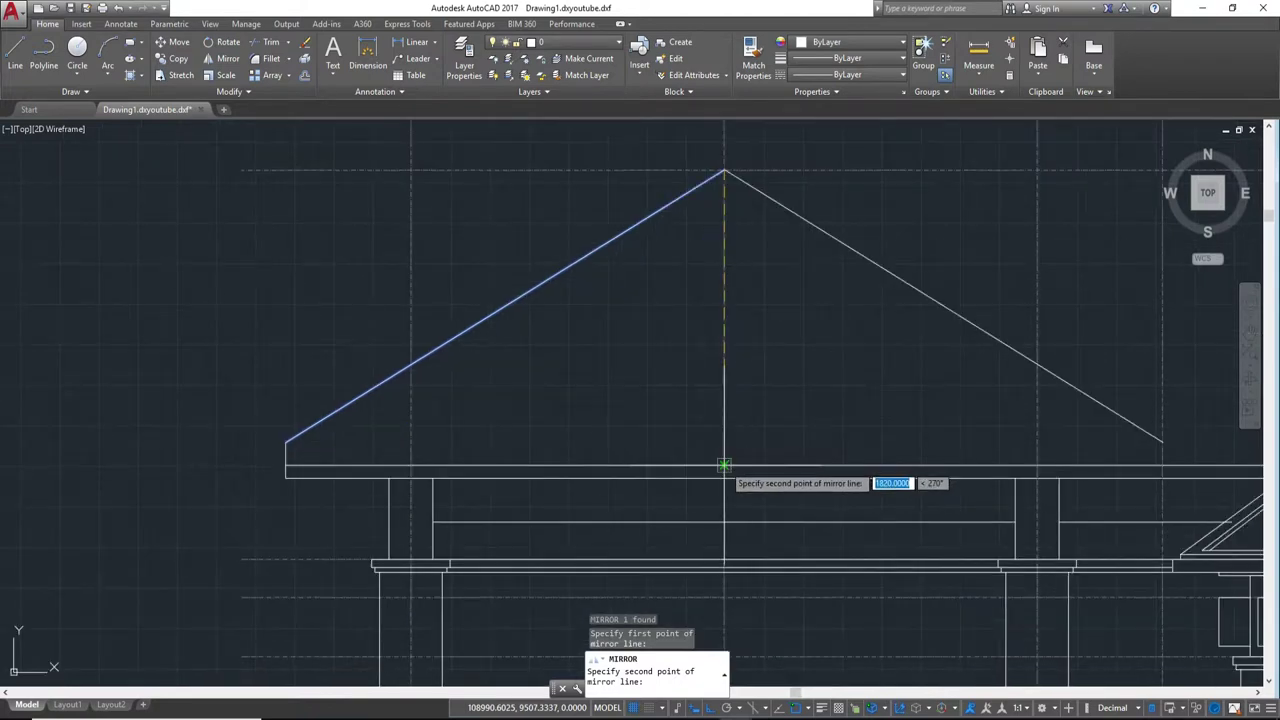
left_click(724, 465)
left_click(749, 510)
middle_click_drag(734, 351, 692, 429)
key("Escape")
middle_click_drag(749, 243, 618, 444)
Step: Draw a line from the roof apex up to the upper guide
type("l")
key("Return")
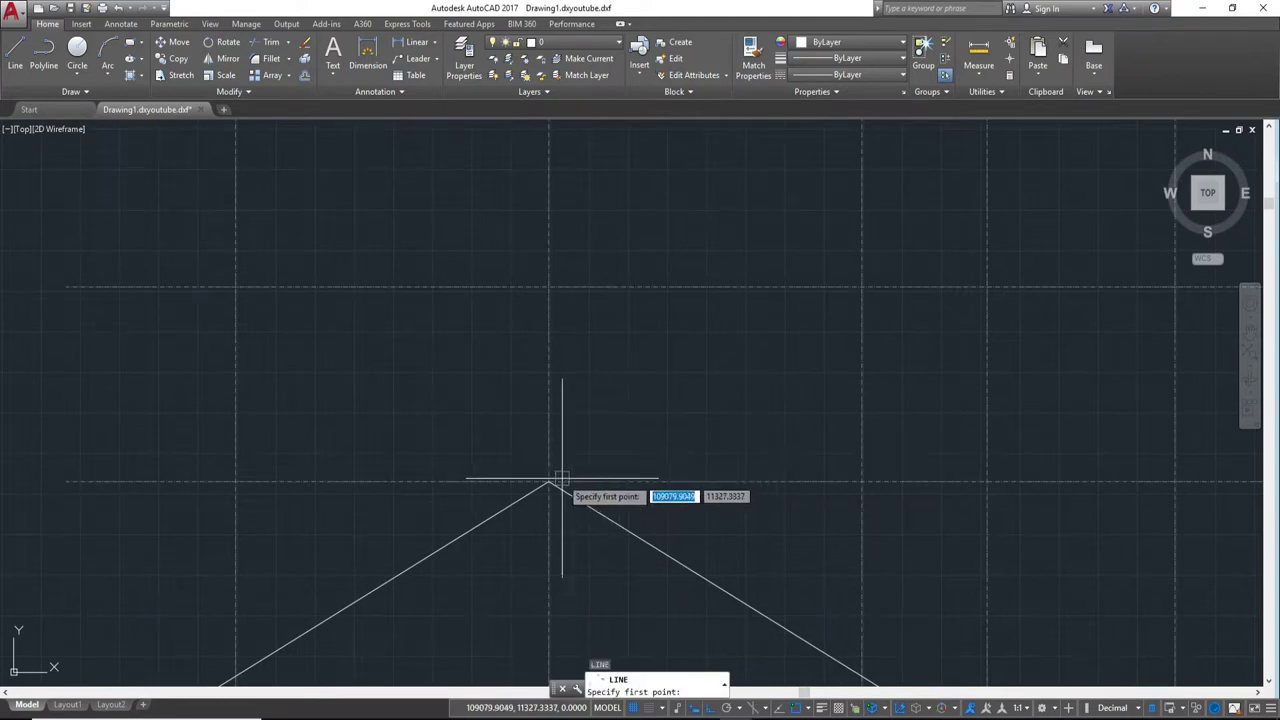
left_click(548, 483)
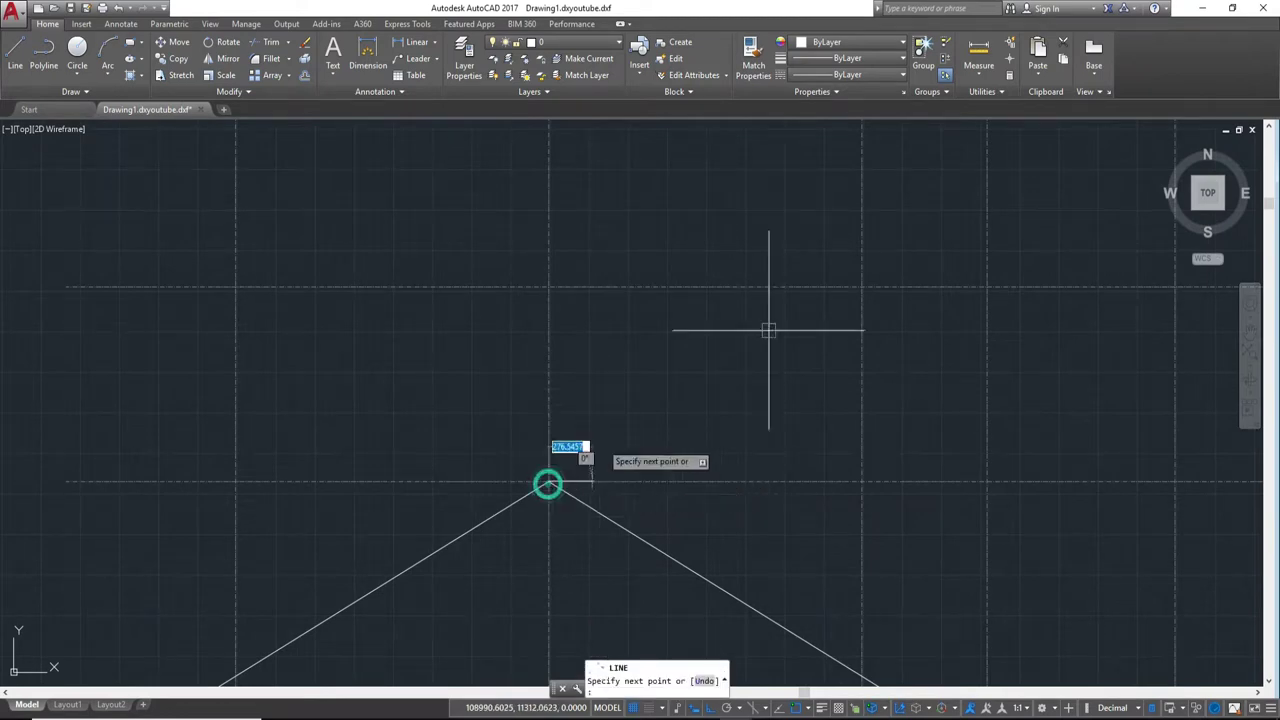
left_click(862, 287)
key("Escape")
Step: Draw a flat ridge line from the slope's top end to the guide intersection
scroll(658, 263, "down", 2)
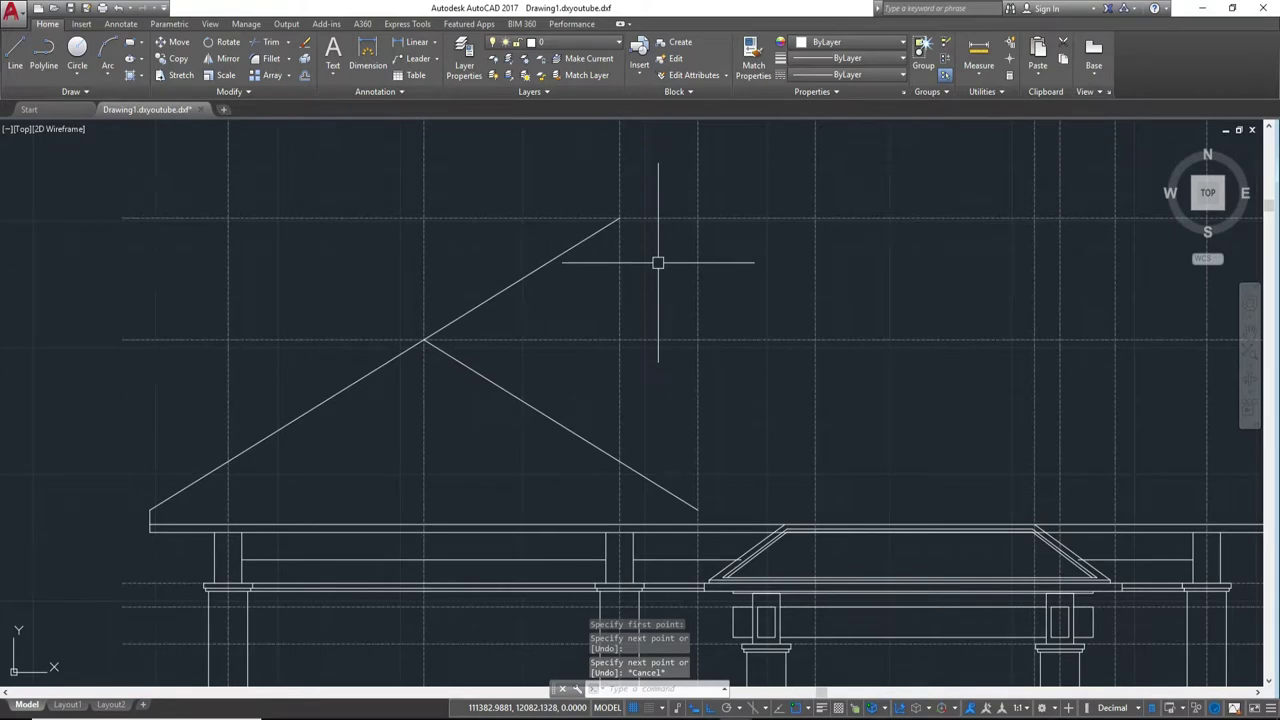
type("l")
key("Return")
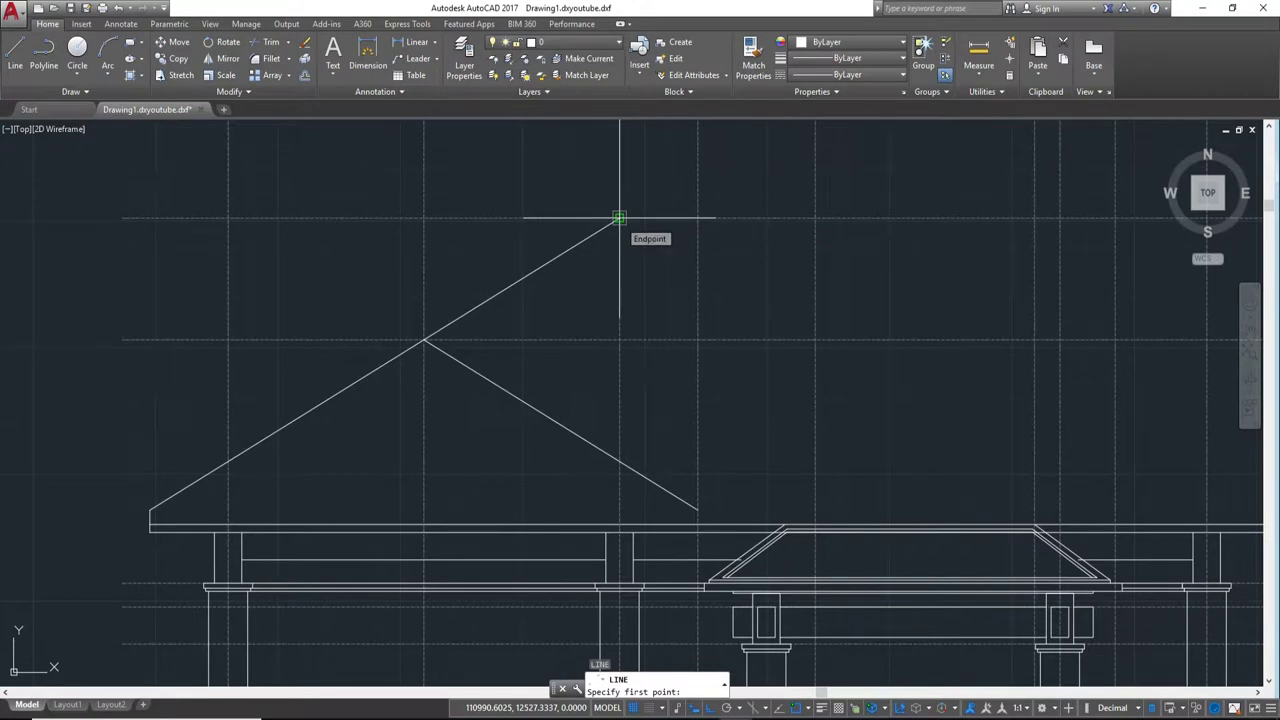
left_click(620, 220)
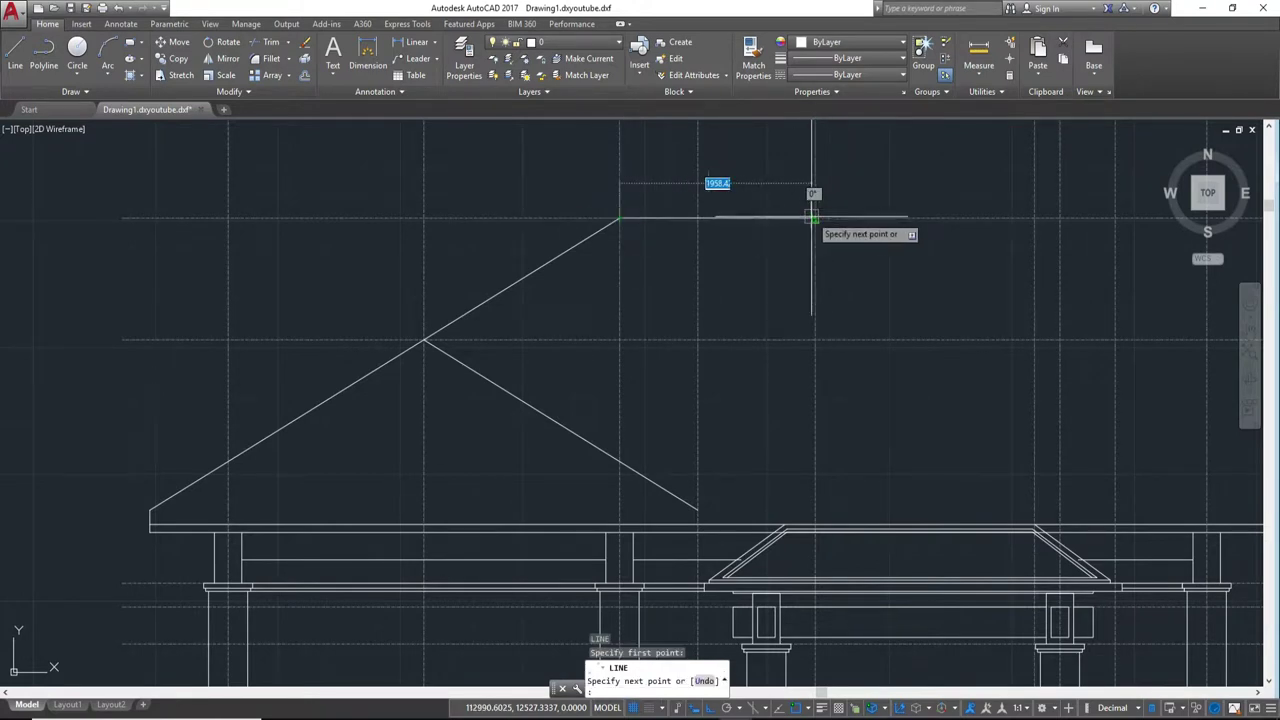
left_click(815, 217)
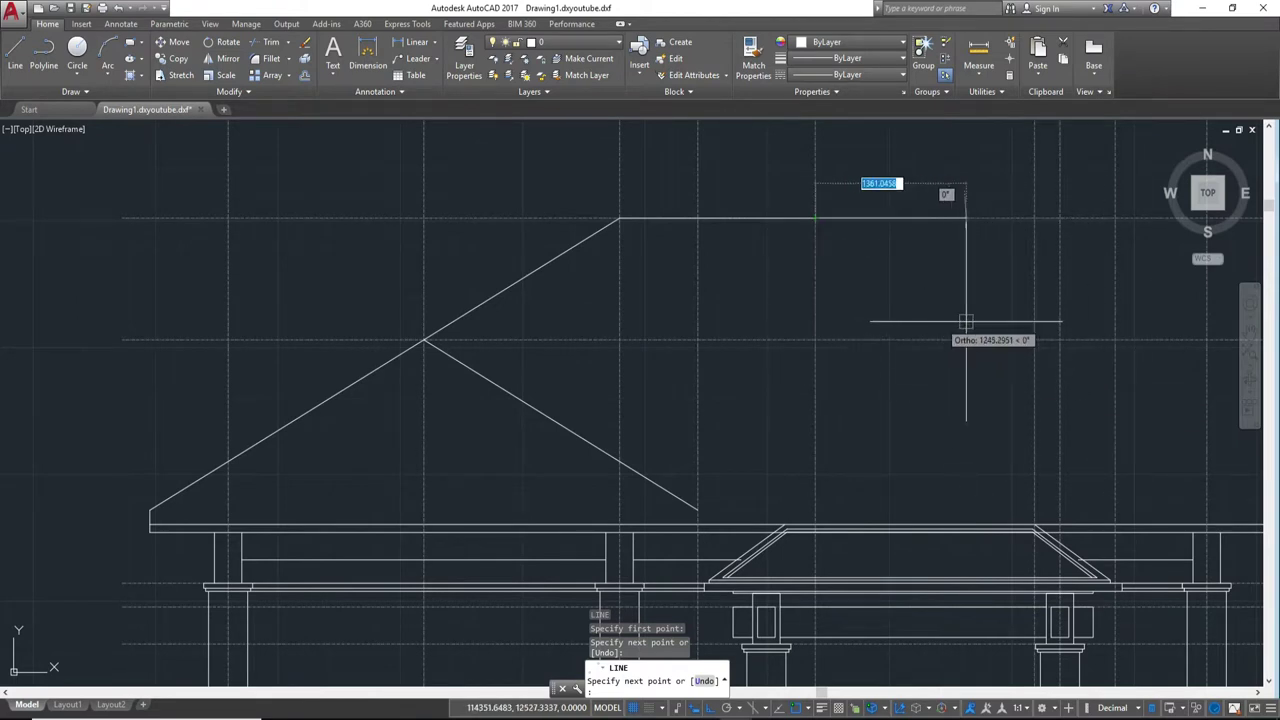
Step: Continue the line as a right slope down to the right eave corner
middle_click_drag(1000, 320, 693, 316)
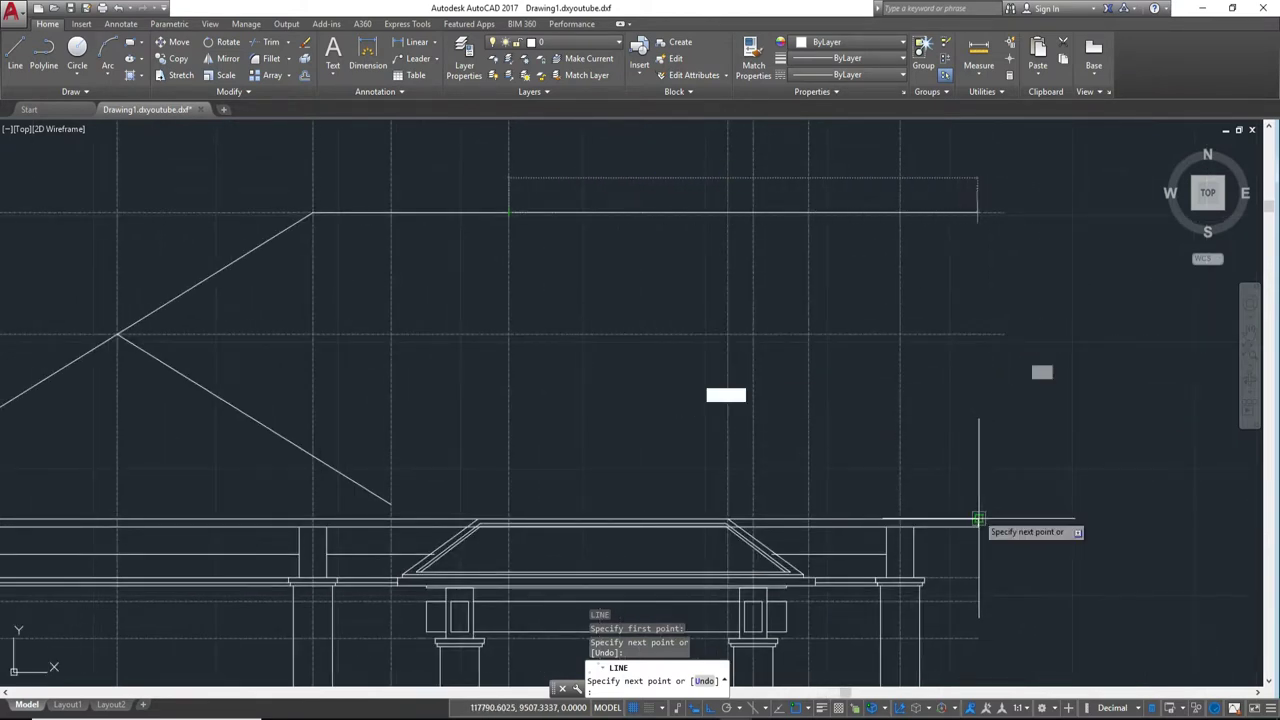
scroll(978, 522, "up", 2)
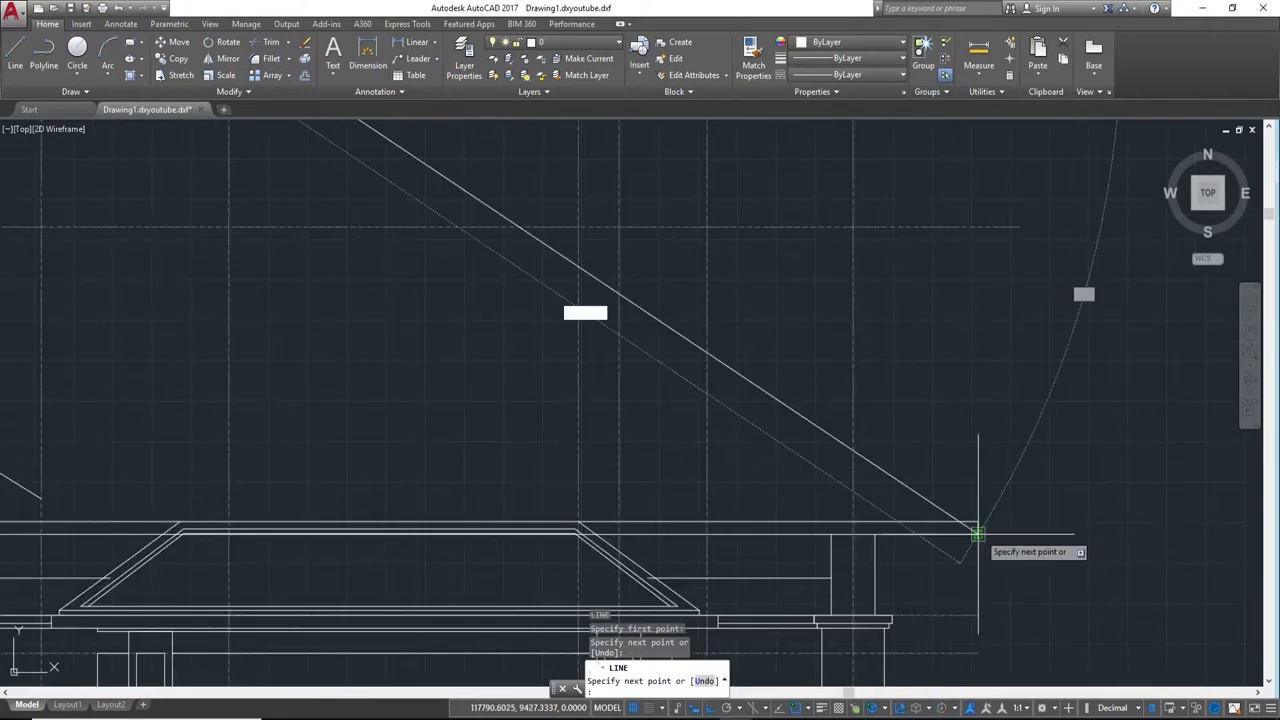
left_click(978, 522)
key("Escape")
scroll(971, 516, "down", 5)
mouse_move(743, 371)
middle_mouse_down()
mouse_move(734, 337)
mouse_move(858, 351)
middle_mouse_up()
scroll(646, 308, "up", 5)
scroll(700, 360, "down", 4)
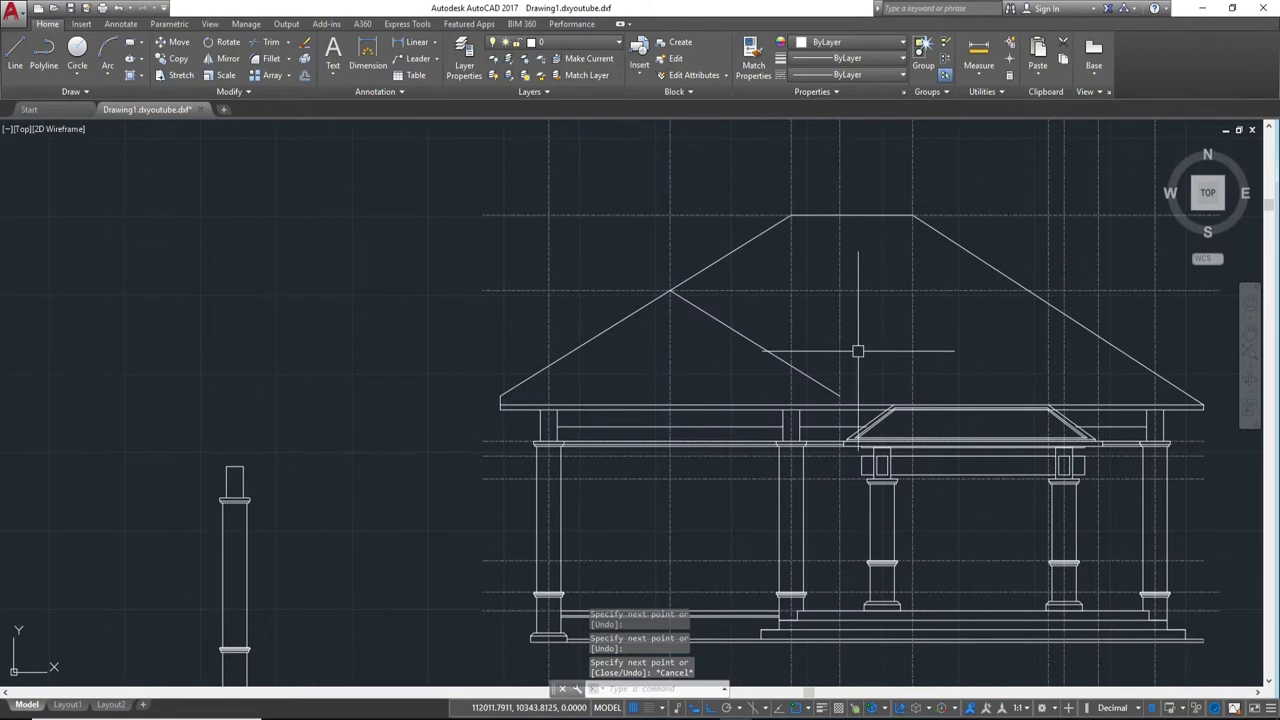
Step: Erase the right roof slope and copy the inner slope line from the apex to the ridge's right end
left_click(1004, 280)
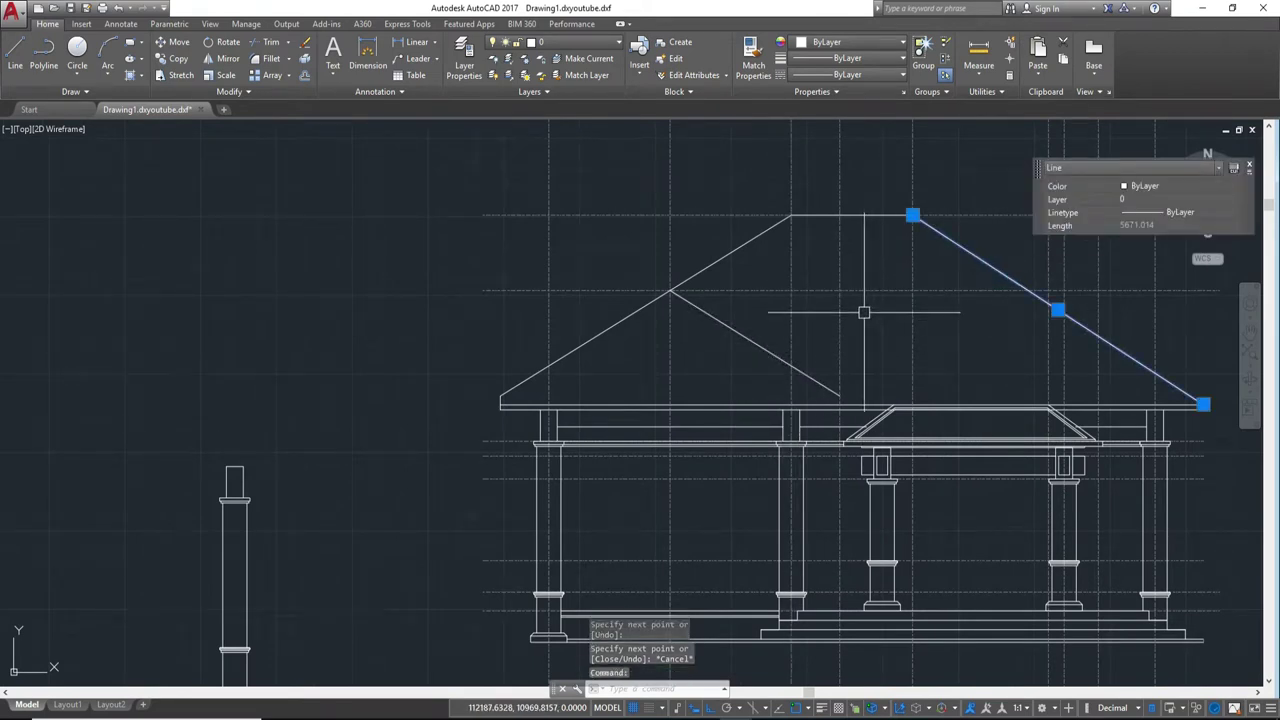
type("e")
key("Return")
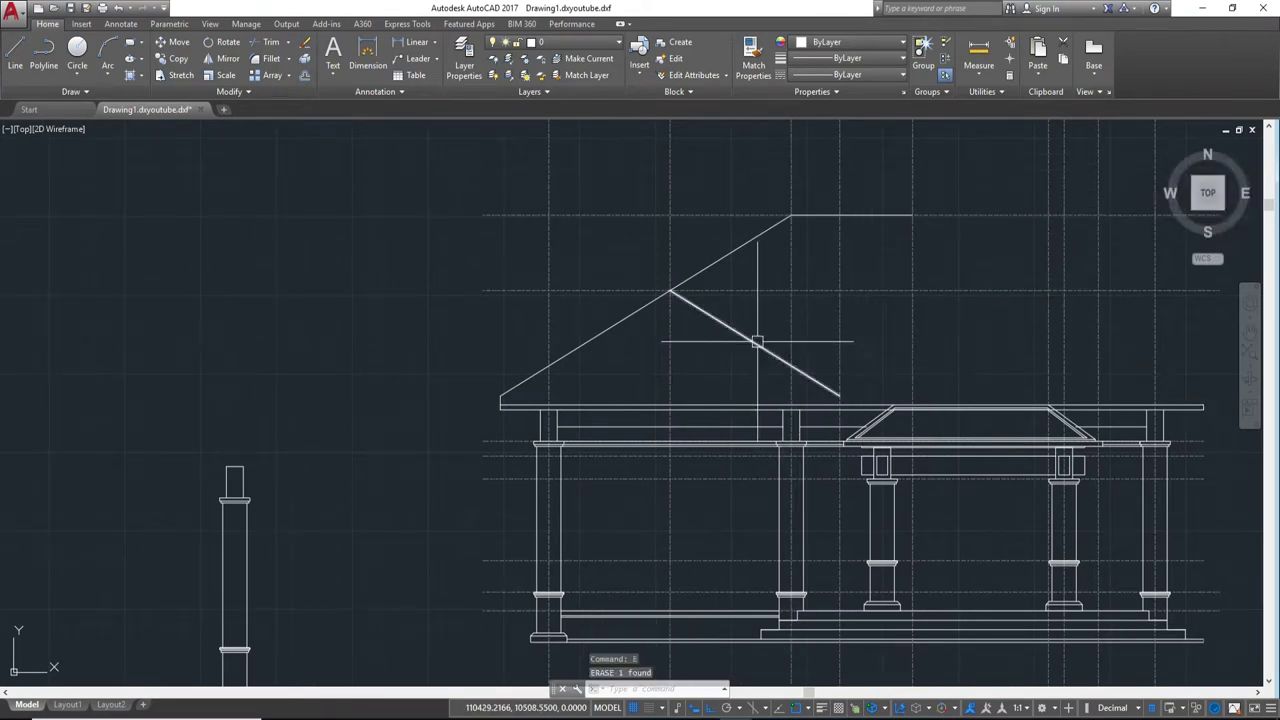
left_click(757, 341)
type("co")
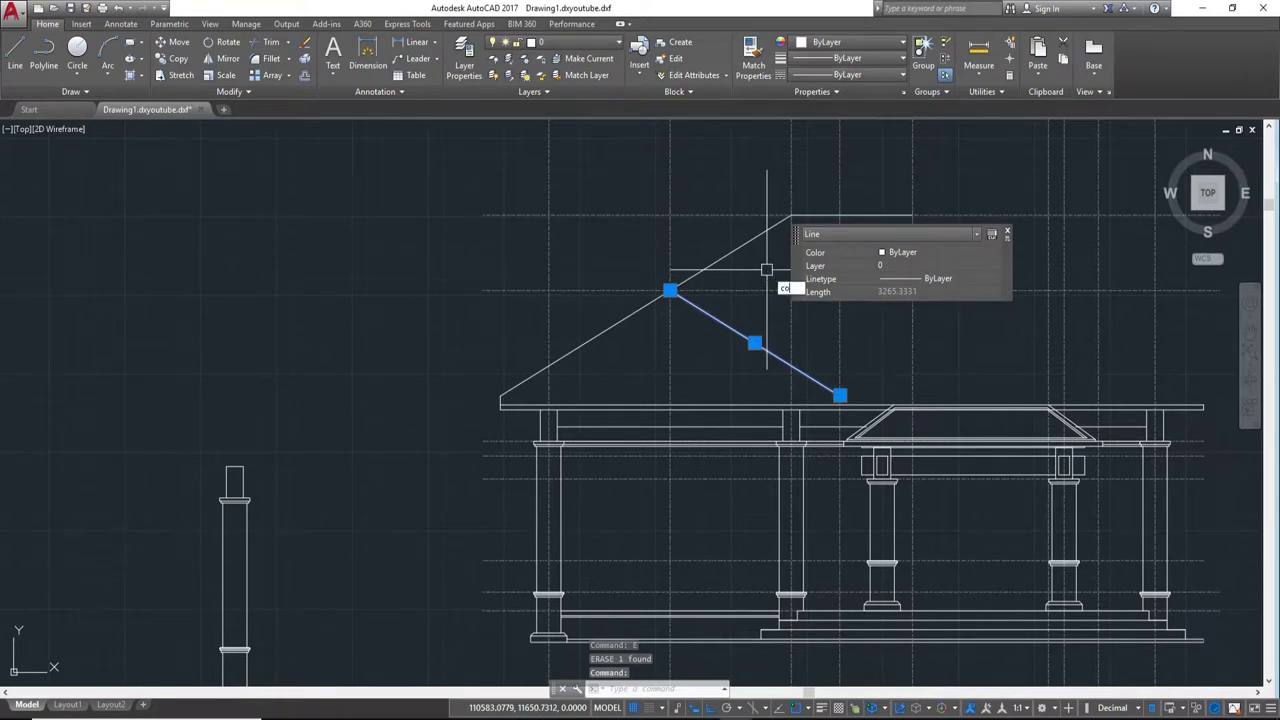
key("Return")
scroll(766, 268, "up", 6)
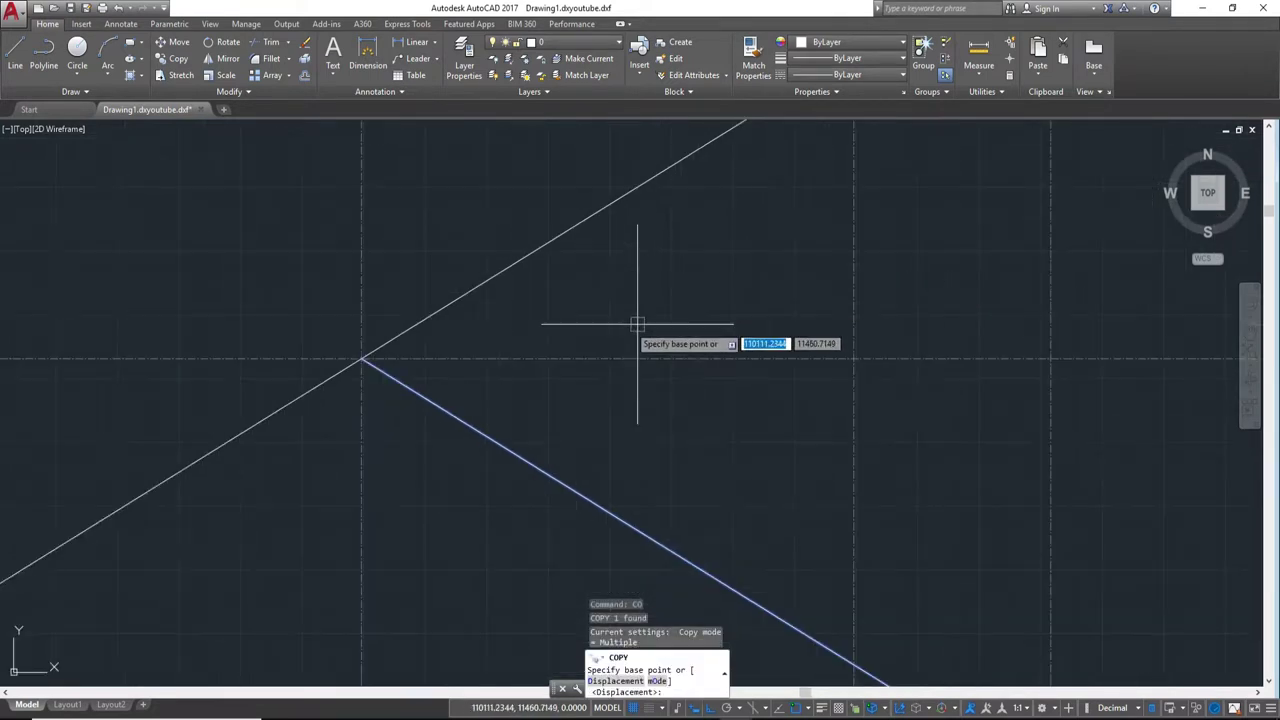
left_click(361, 357)
middle_click_drag(1026, 128, 803, 294)
middle_click_drag(963, 300, 643, 346)
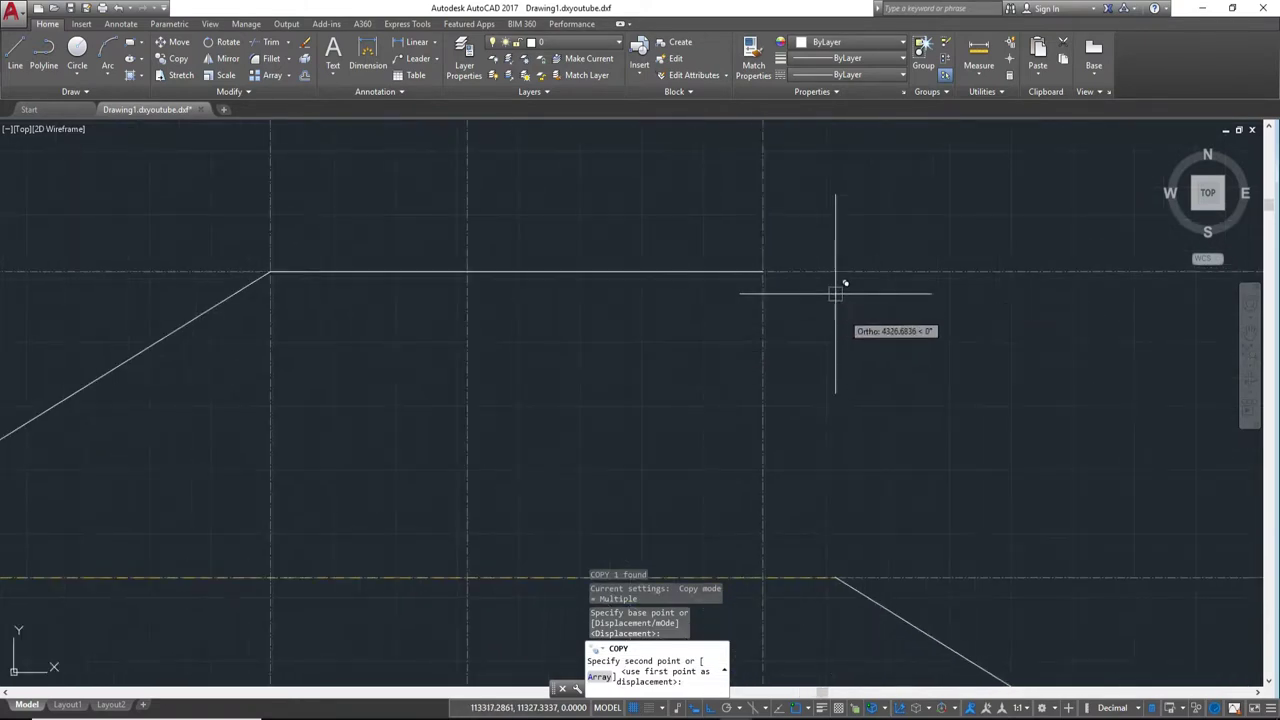
left_click(763, 274)
key("Escape")
Step: Try extending the copied slope line, without a boundary to reach
scroll(726, 314, "down", 4)
middle_click_drag(726, 314, 590, 229)
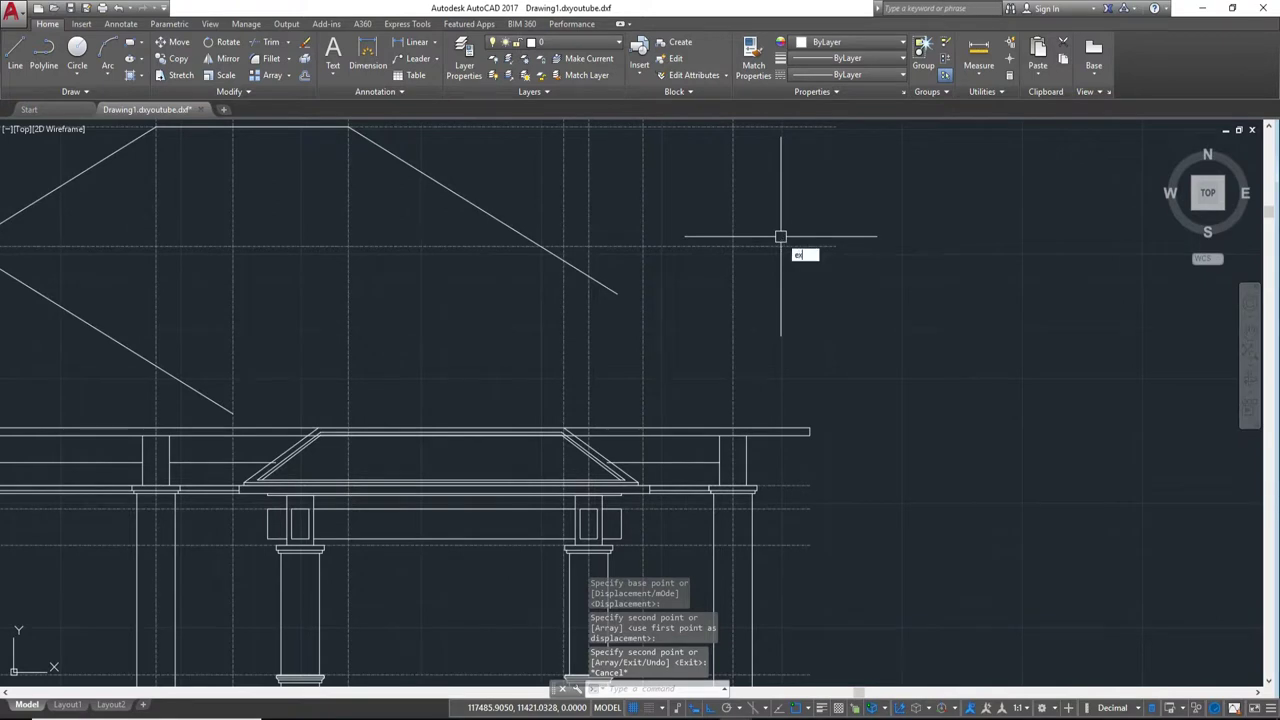
key("Return")
key("Return")
left_click(514, 229)
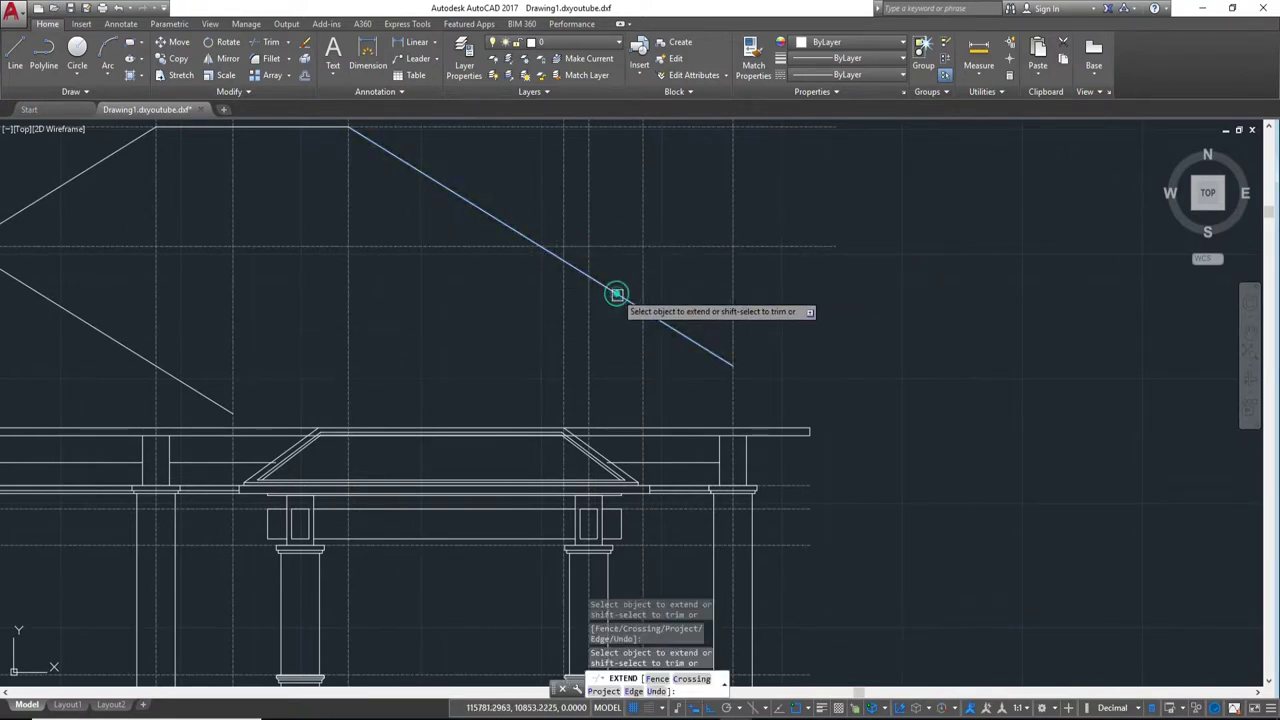
left_click(679, 333)
key("Escape")
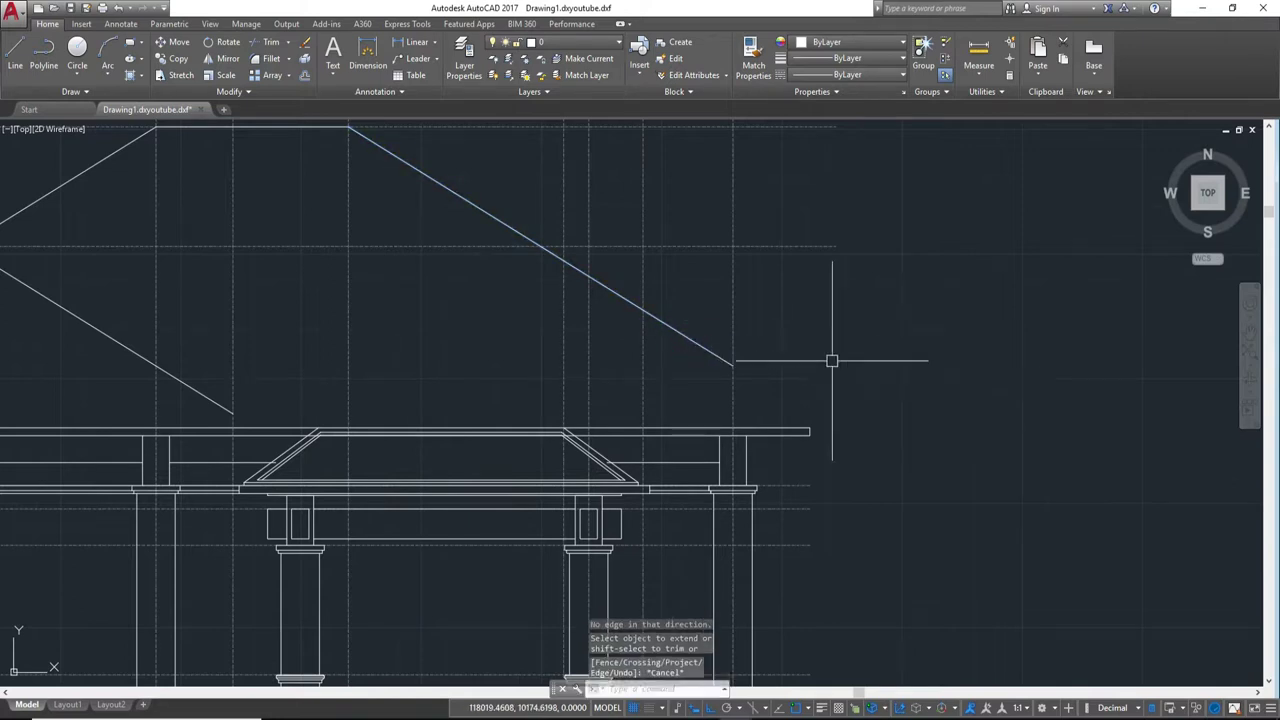
Step: Draw a vertical guide line up from the right beam end
scroll(831, 360, "up", 2)
type("l")
key("Return")
left_click(796, 466)
left_click(791, 310)
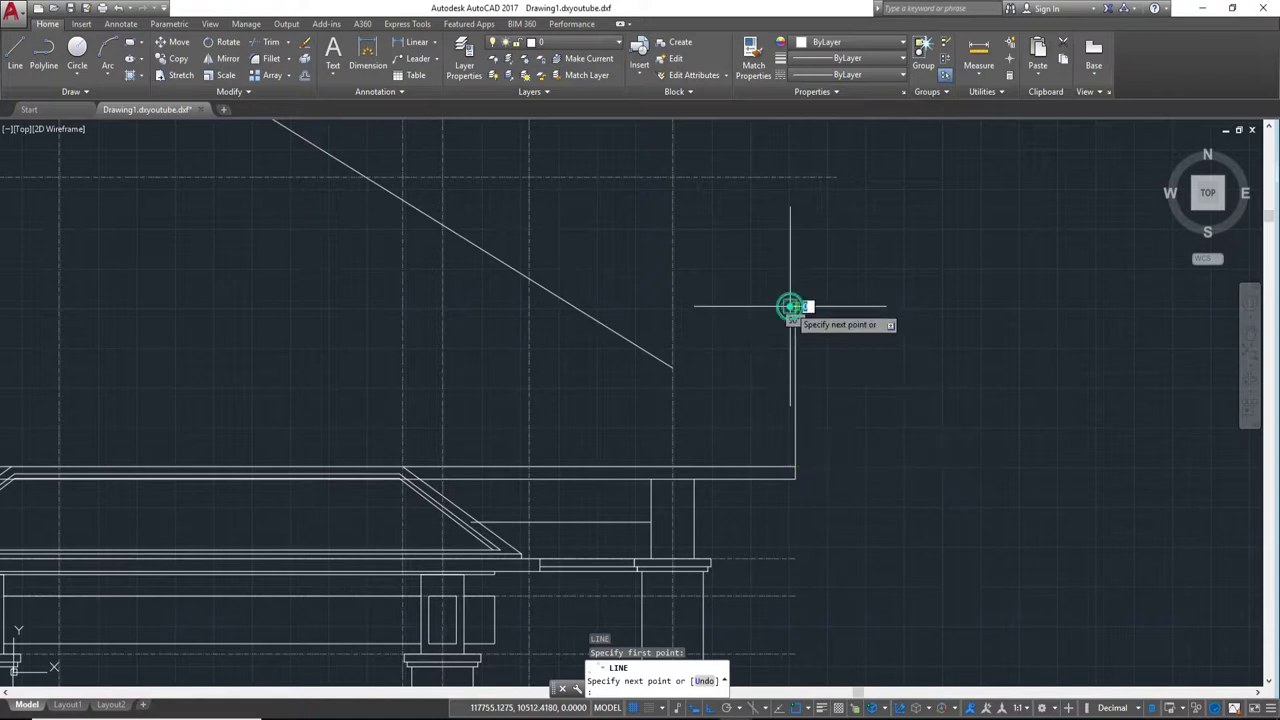
key("Escape")
Step: Extend the copied slope down to the vertical guide with EX
type("ex")
key("Return")
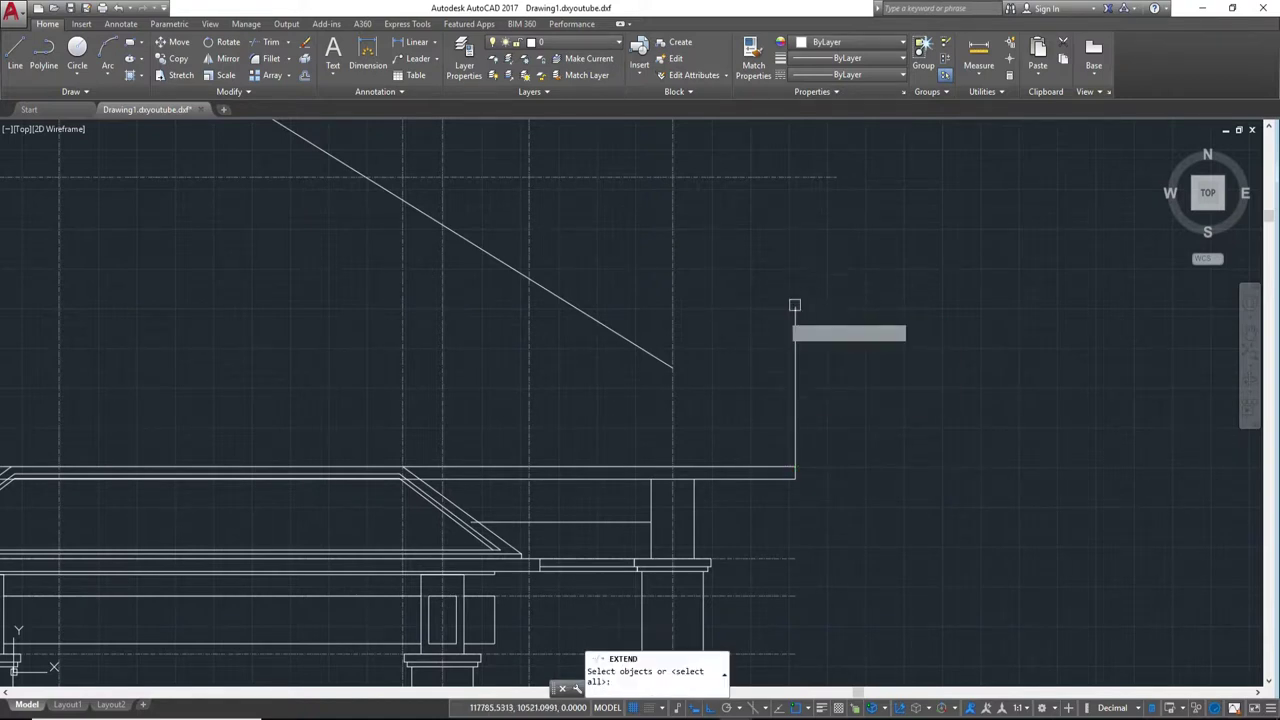
key("Return")
left_click(618, 332)
key("Return")
Step: Trim off the excess of the vertical guide above the slope
type("tr")
key("Return")
key("Return")
left_click(889, 378)
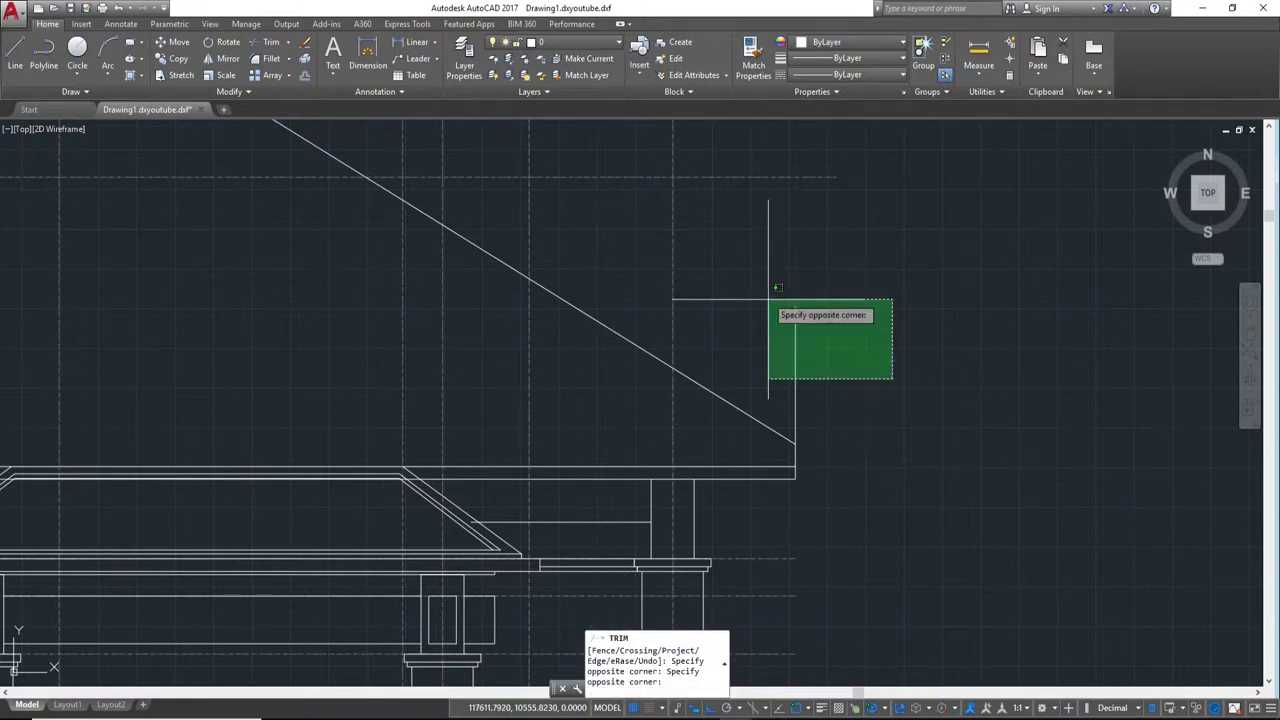
left_click(771, 299)
scroll(766, 286, "down", 2)
scroll(820, 354, "down", 2)
Step: Trim the overhanging line pieces at the eave using both roof diagonals as cutting edges
scroll(790, 390, "up", 2)
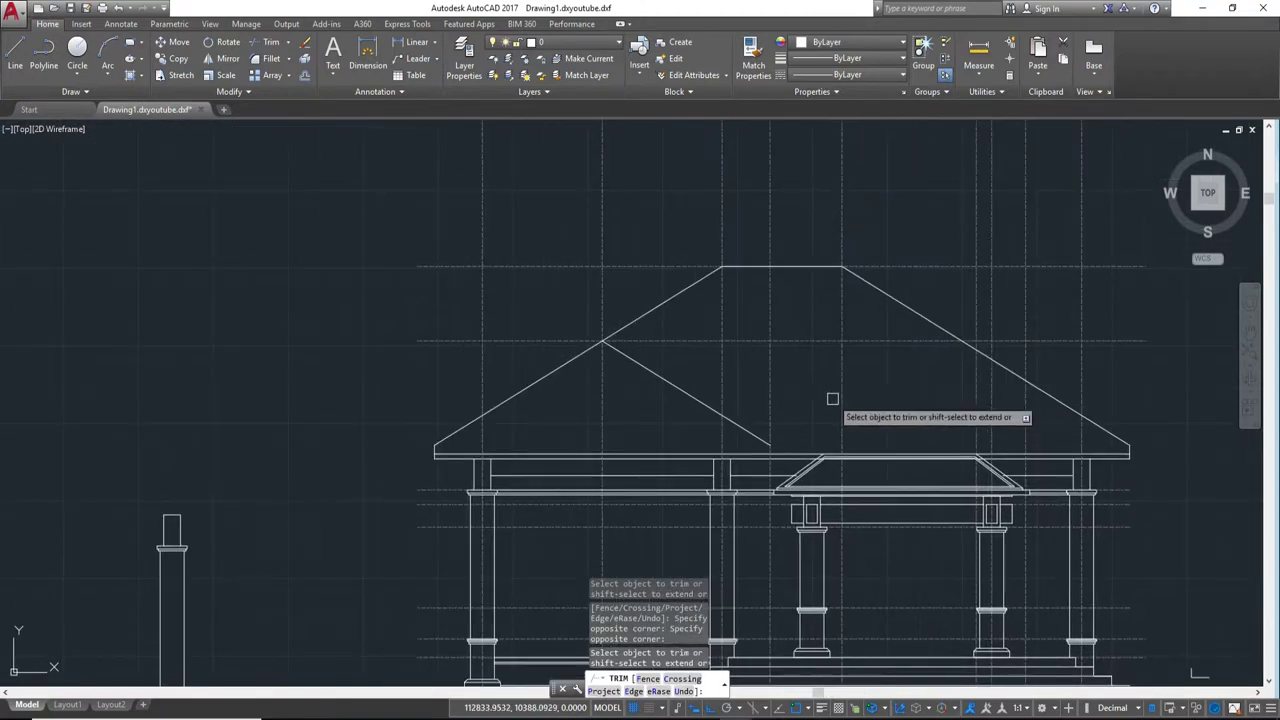
scroll(823, 403, "up", 2)
key("Return")
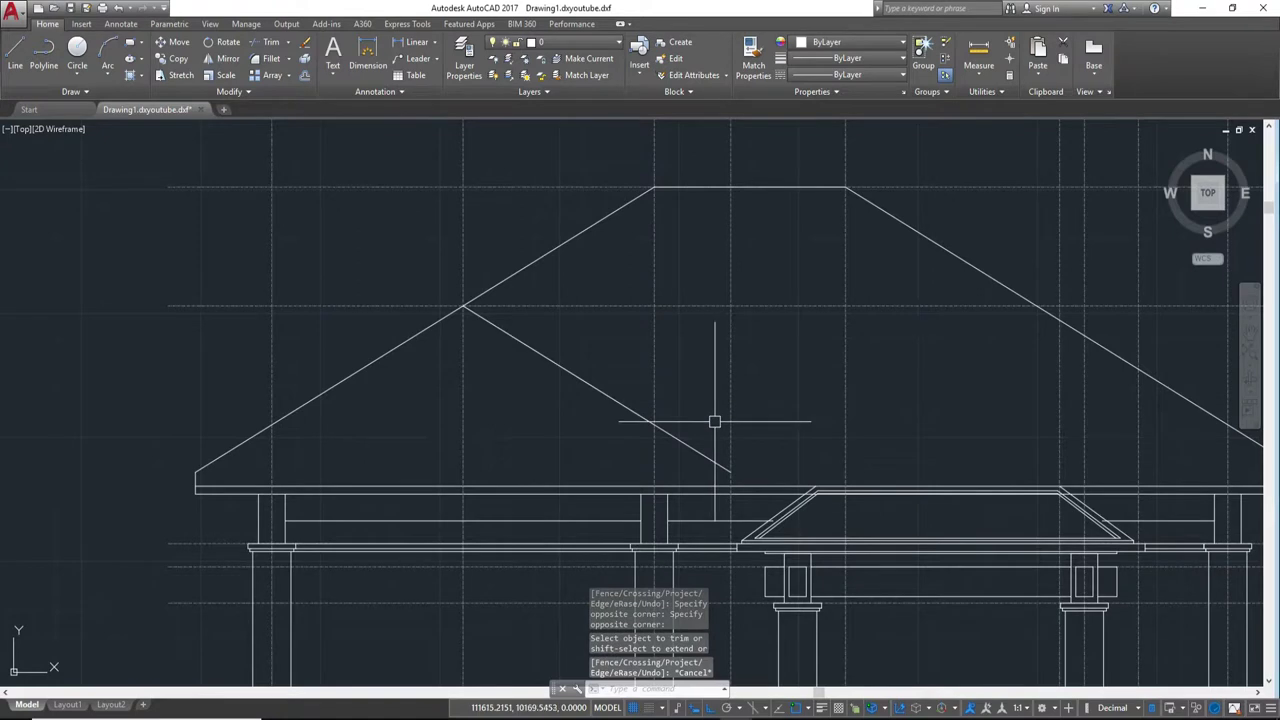
scroll(712, 421, "up", 2)
scroll(909, 531, "down", 3)
scroll(846, 443, "up", 2)
scroll(934, 420, "up", 2)
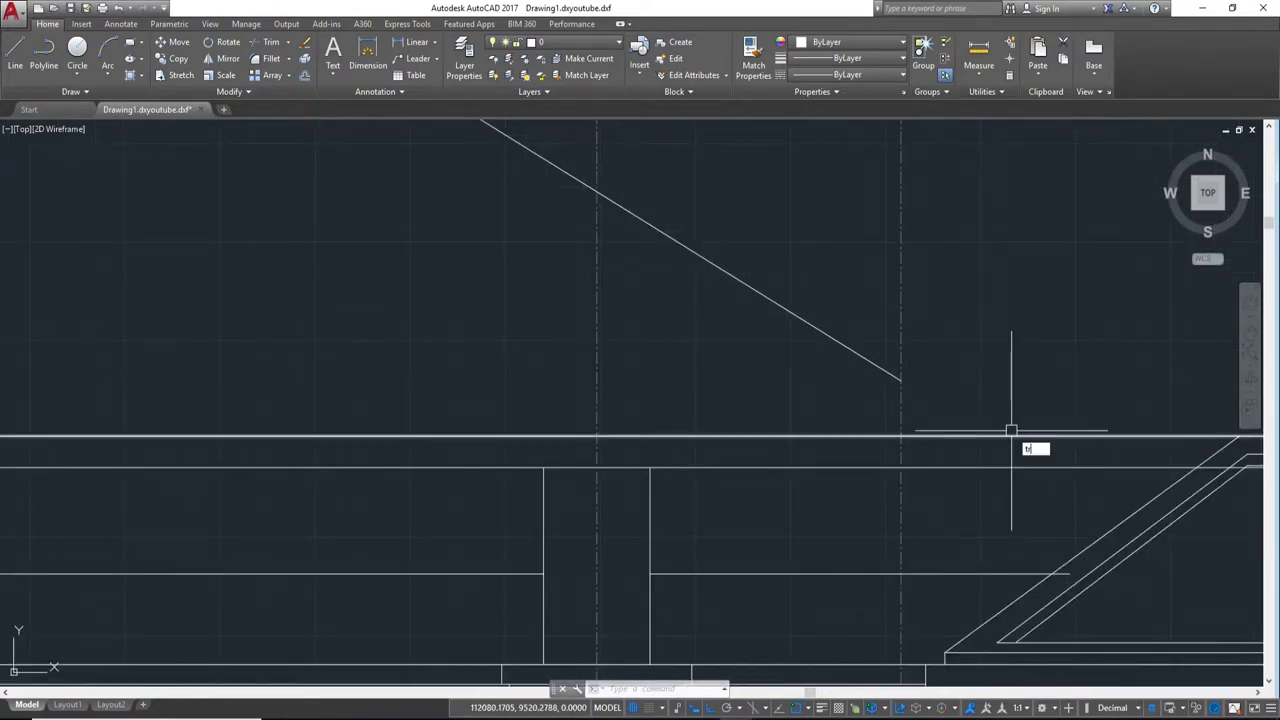
key("Return")
middle_click_drag(1009, 429, 688, 429)
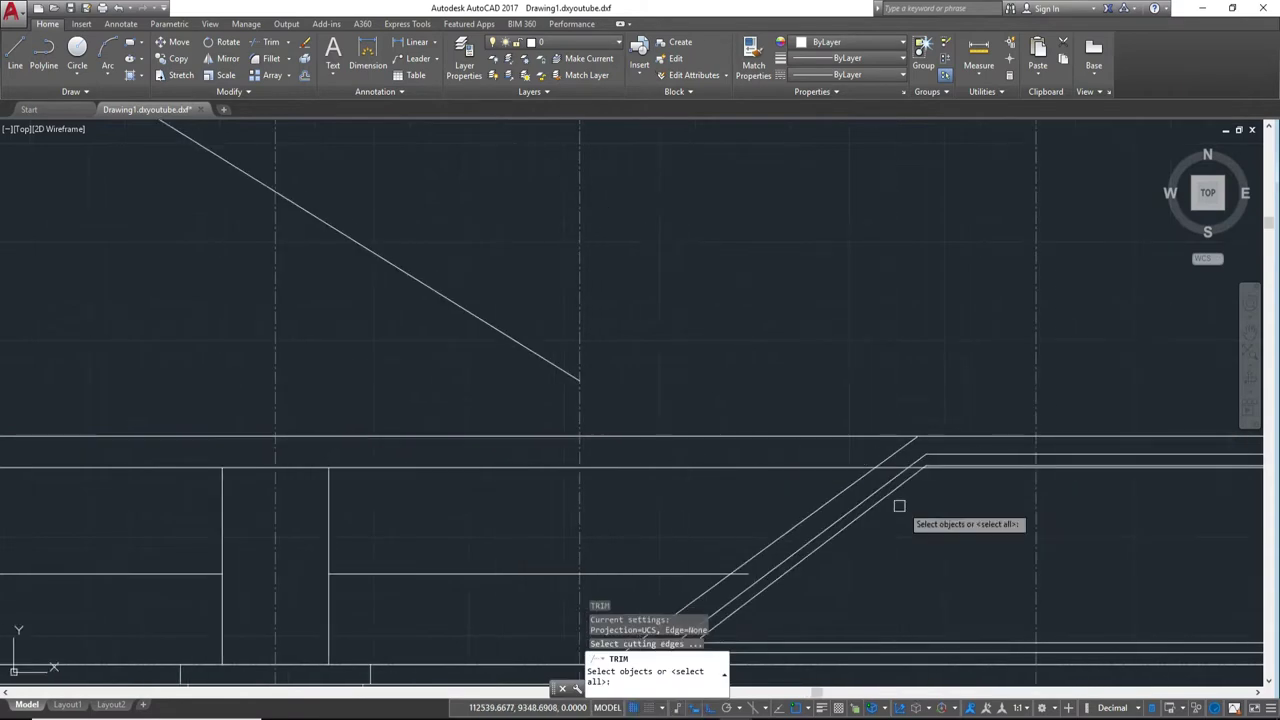
left_click(848, 485)
scroll(957, 520, "down", 1)
scroll(771, 526, "down", 2)
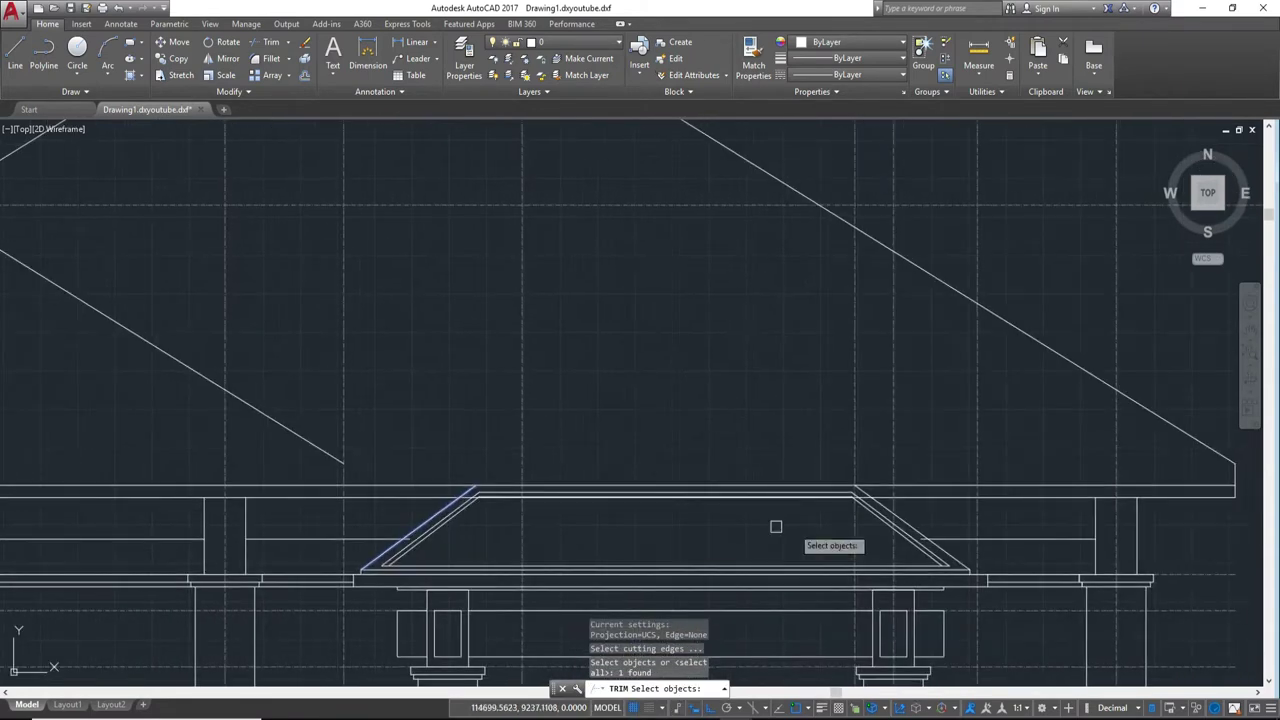
scroll(960, 528, "up", 3)
left_click(1020, 509)
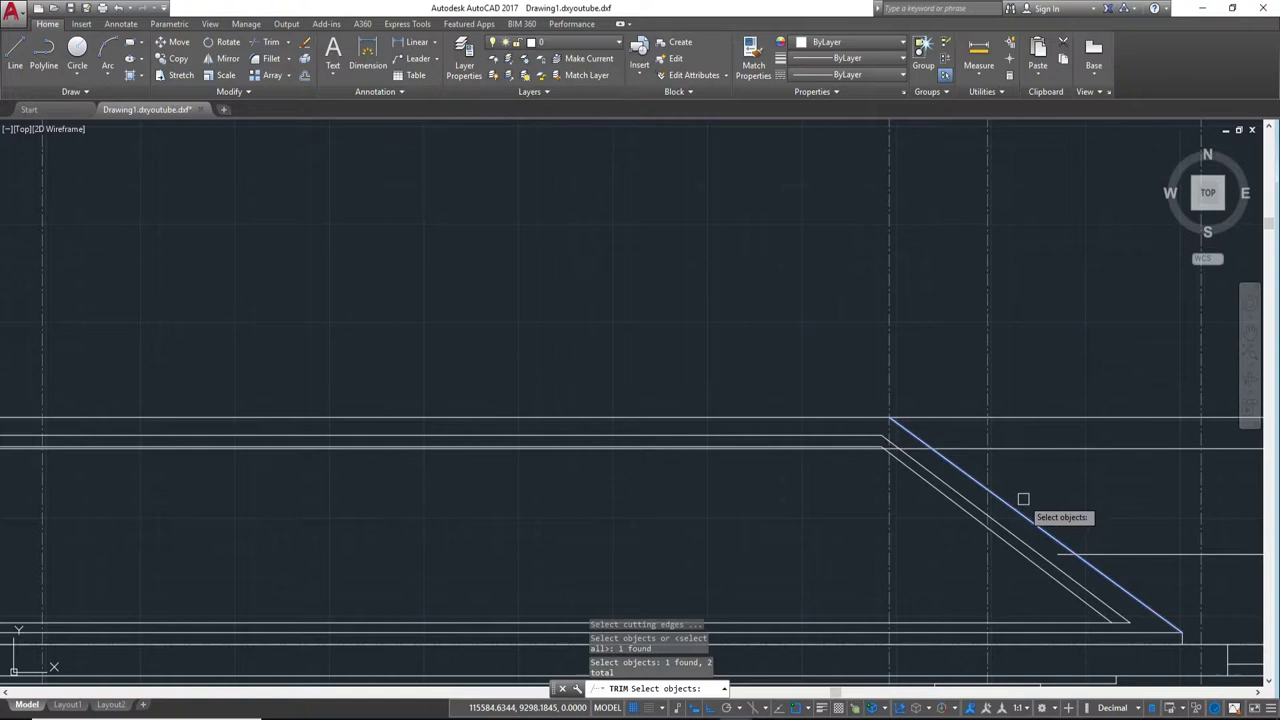
key("Return")
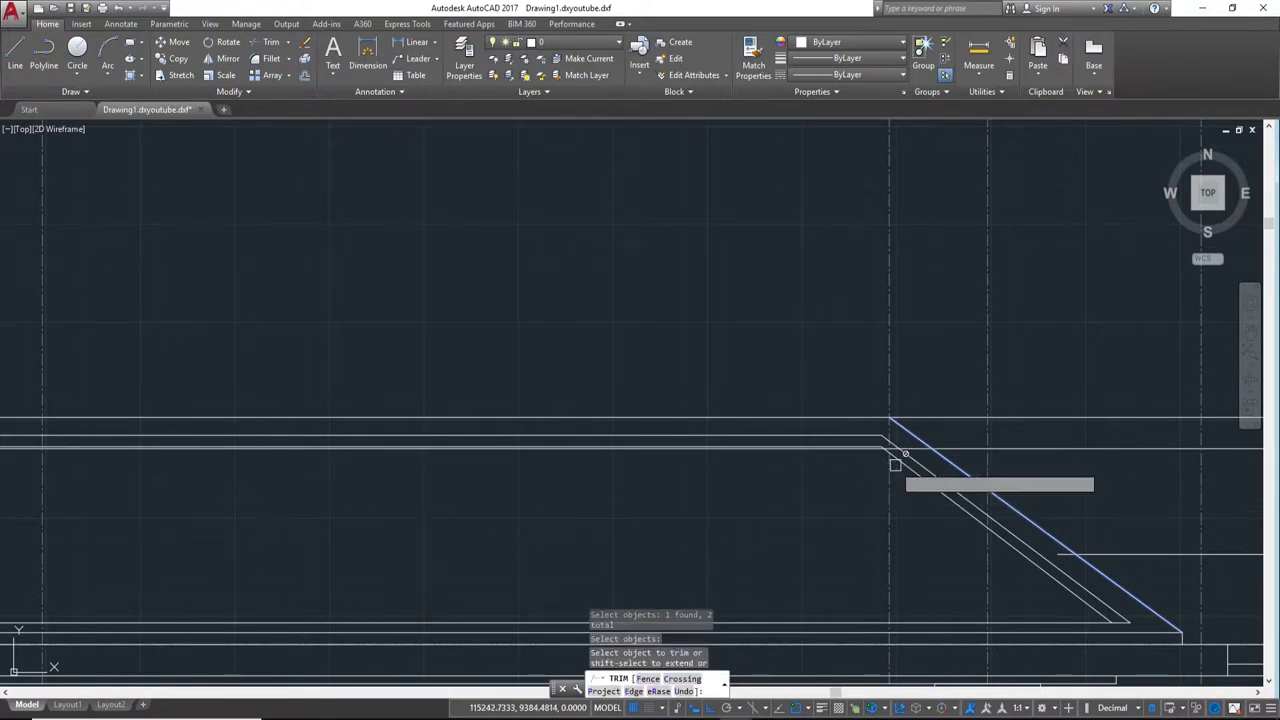
scroll(894, 457, "up", 4)
left_click(925, 428)
scroll(923, 427, "down", 1)
scroll(611, 466, "down", 3)
scroll(715, 502, "up", 2)
left_click(715, 502)
key("Escape")
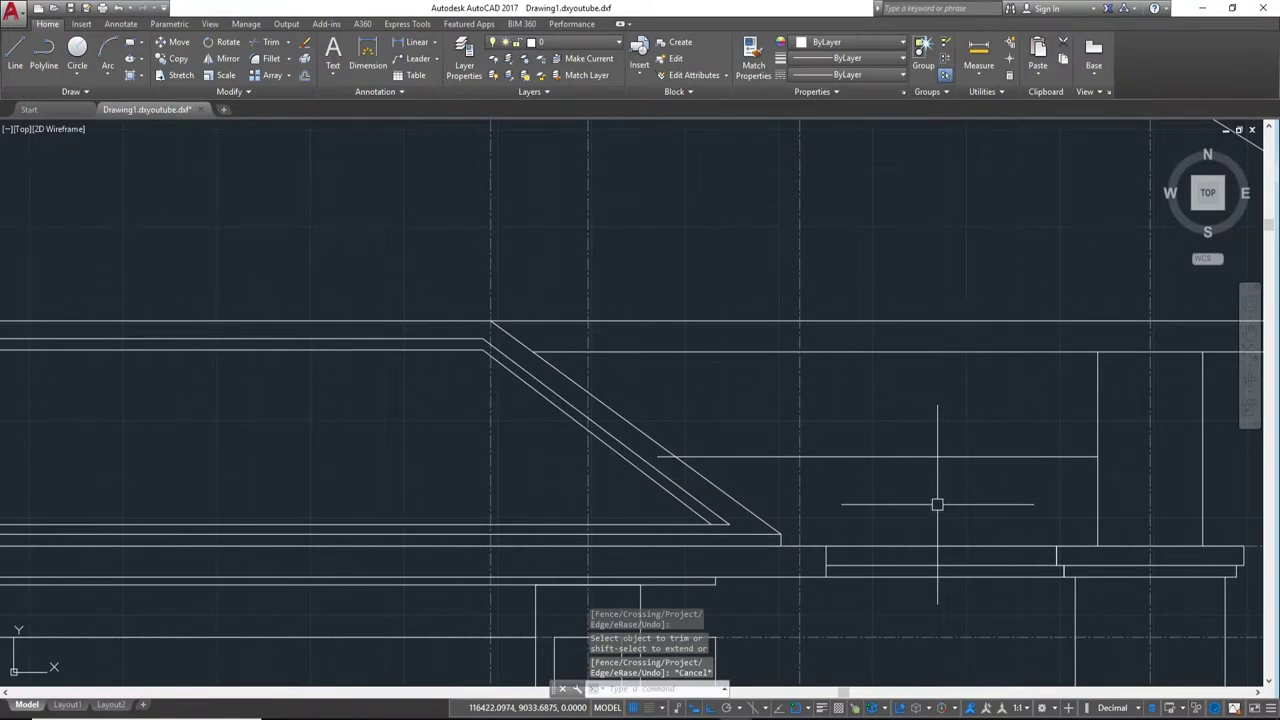
type("tr")
Step: Trim the remaining excess pieces near the diagonal, using all objects as cutting edges
key("Return")
scroll(543, 449, "up", 2)
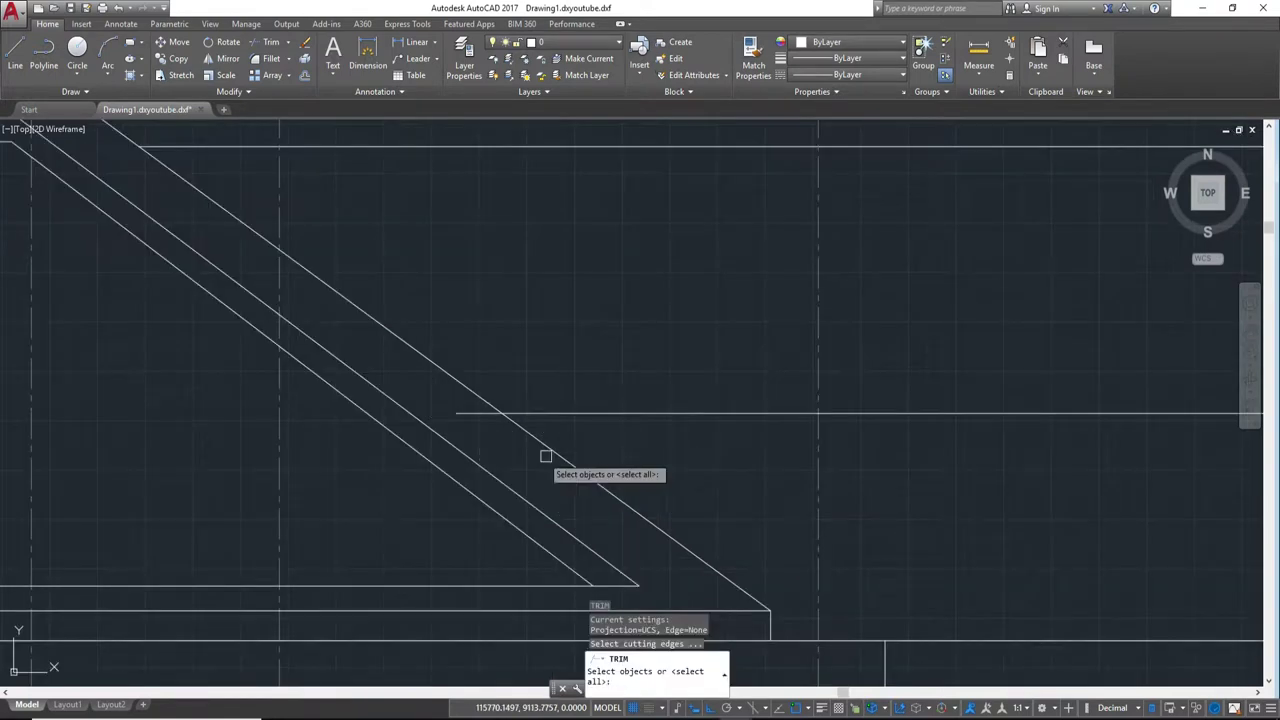
key("Return")
left_click(460, 414)
scroll(463, 414, "down", 2)
scroll(463, 414, "down", 3)
scroll(700, 440, "up", 2)
scroll(560, 403, "up", 2)
scroll(488, 372, "up", 2)
left_click(500, 357)
left_click(508, 340)
scroll(728, 422, "down", 2)
scroll(728, 422, "down", 1)
scroll(731, 406, "up", 2)
scroll(731, 406, "up", 2)
key("Escape")
middle_click_drag(749, 302, 750, 320)
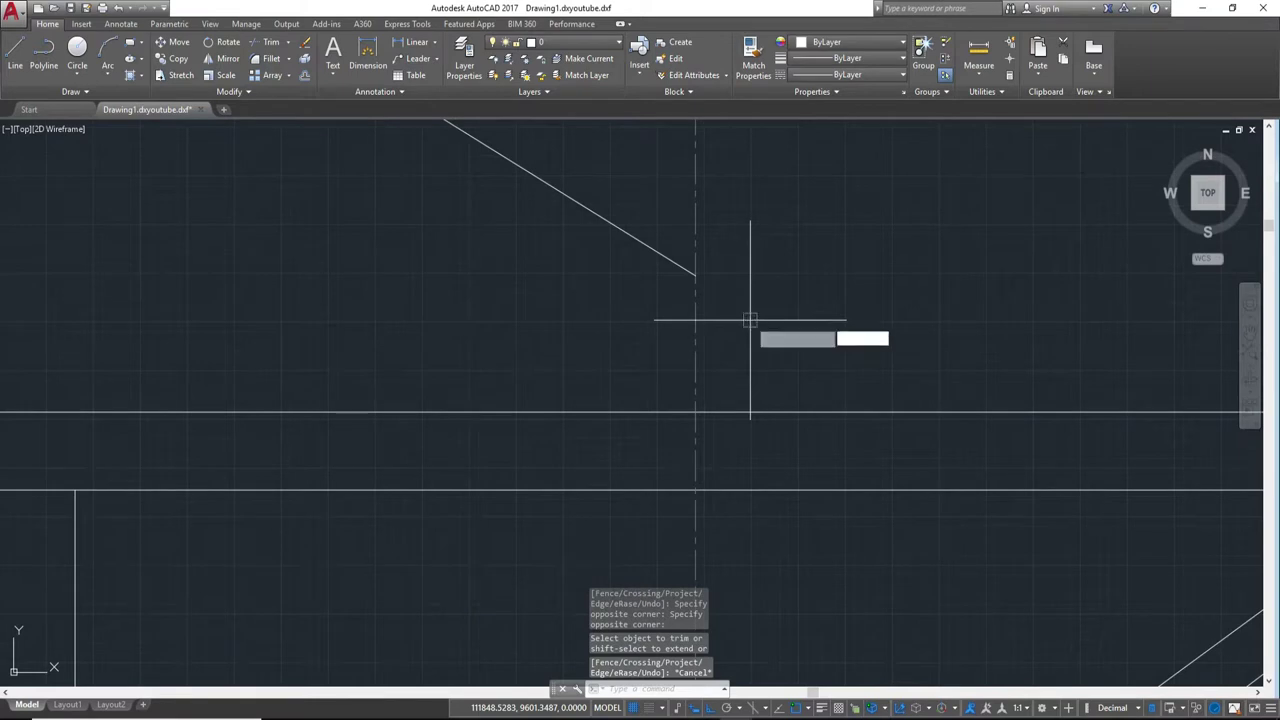
Step: Draw a vertical line from the diagonal's lower end down to the beam line
type("l")
key("Return")
left_click(696, 274)
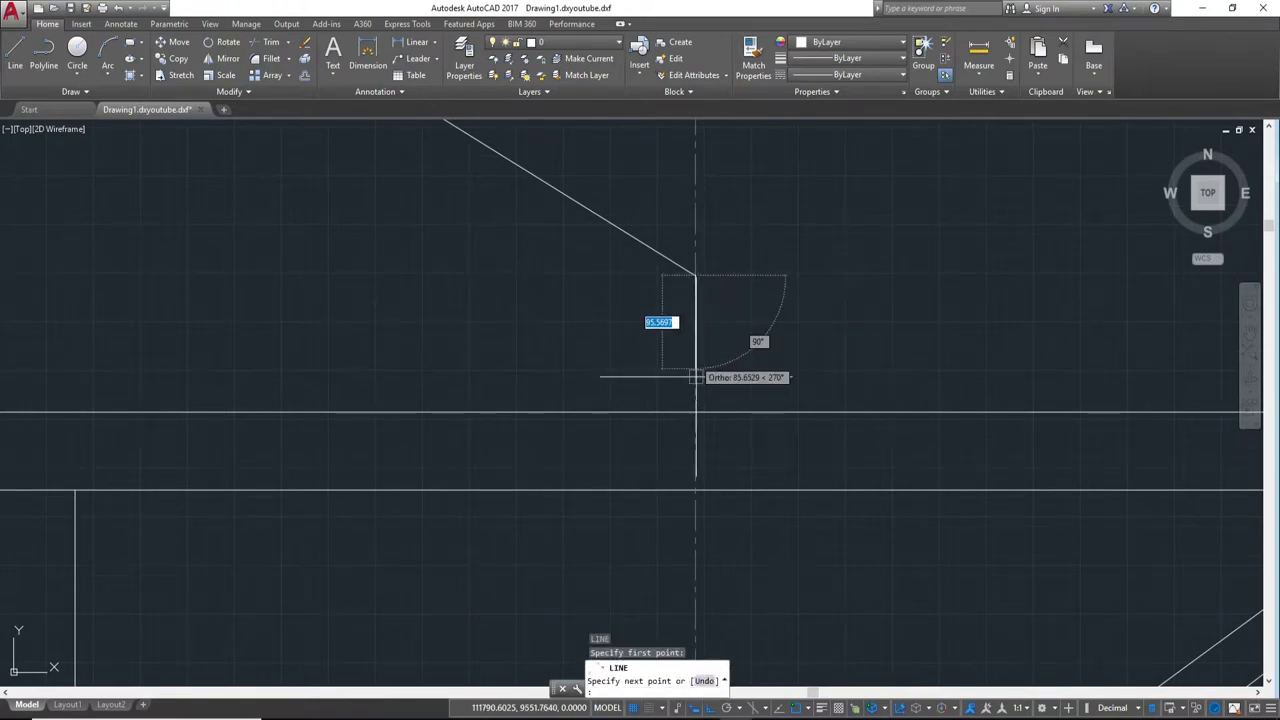
left_click(696, 412)
scroll(554, 370, "down", 3)
key("Escape")
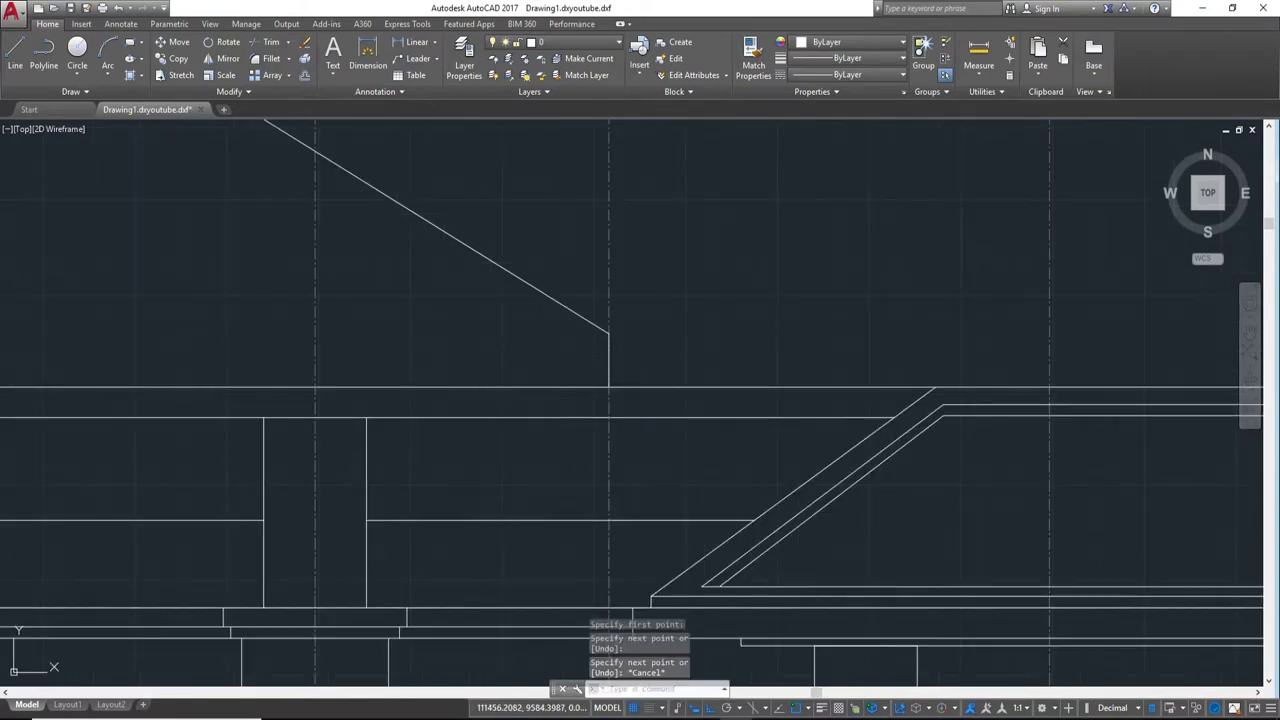
scroll(534, 380, "up", 2)
Step: Join the left and right roof slopes into a single polyline
mouse_move(860, 395)
middle_mouse_down()
mouse_move(676, 410)
mouse_move(714, 334)
mouse_move(720, 391)
middle_mouse_up()
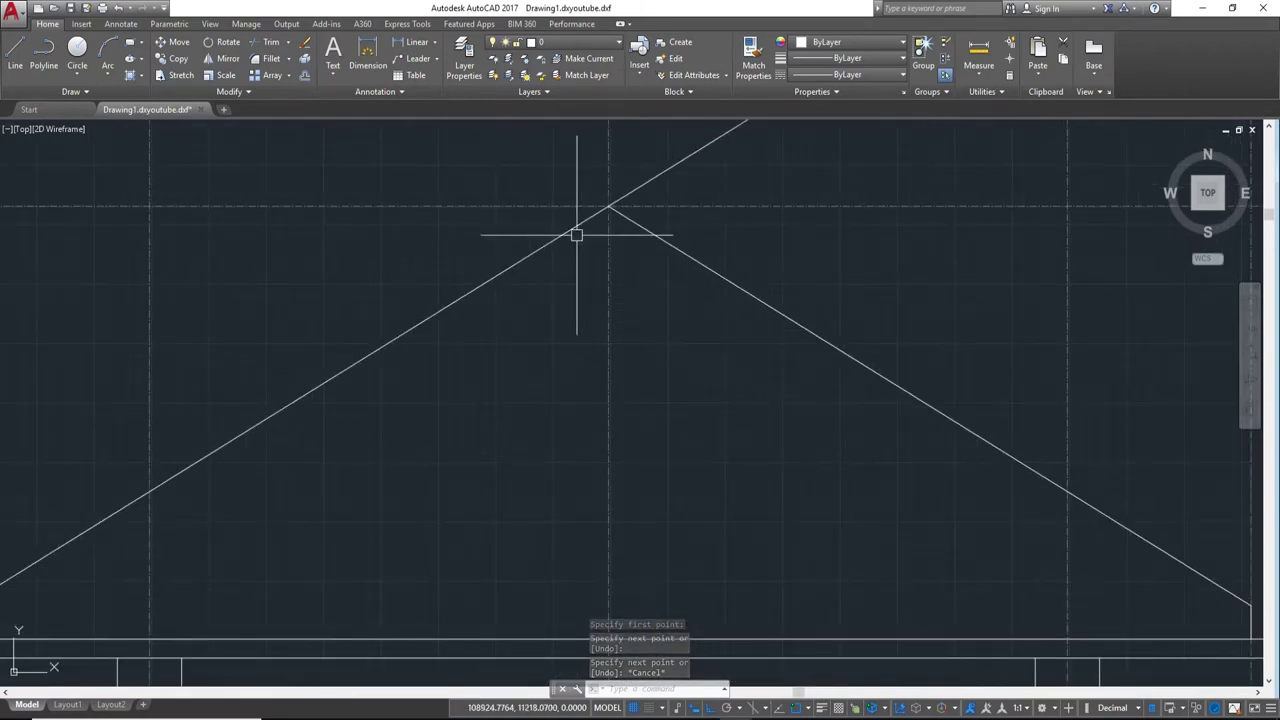
mouse_move(564, 230)
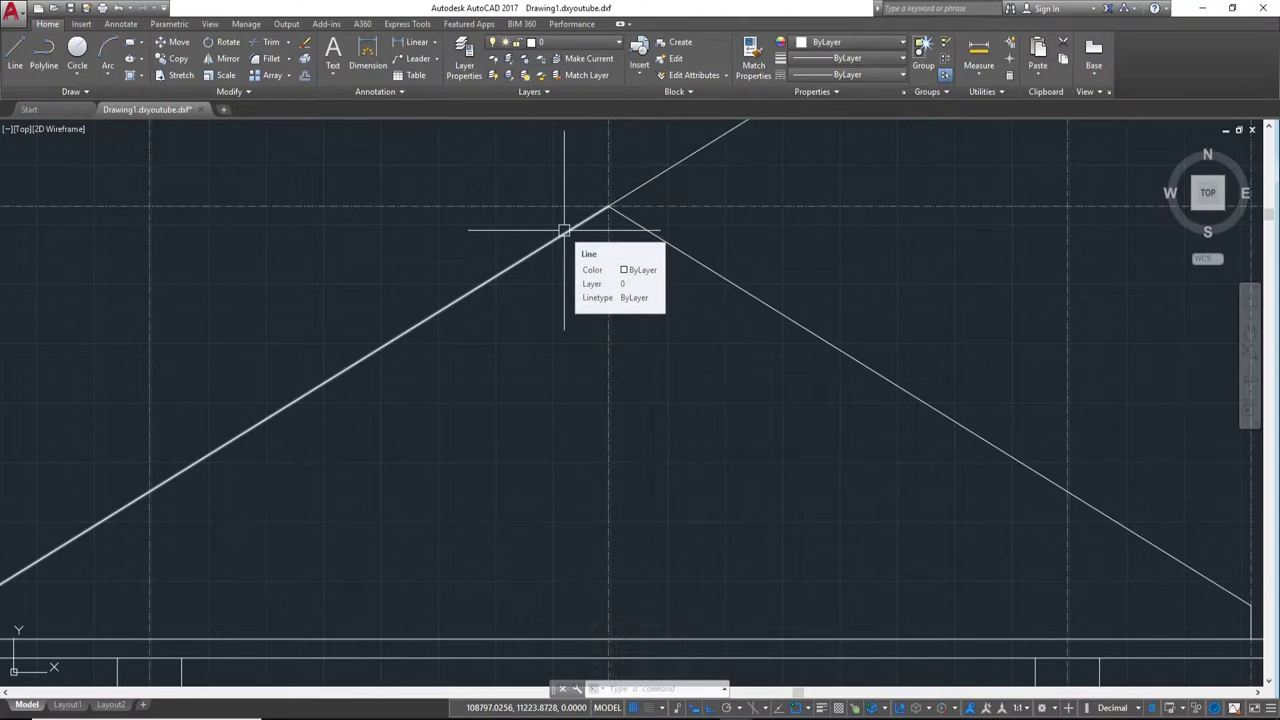
middle_click_drag(564, 230, 762, 274)
middle_click_drag(973, 598, 852, 429)
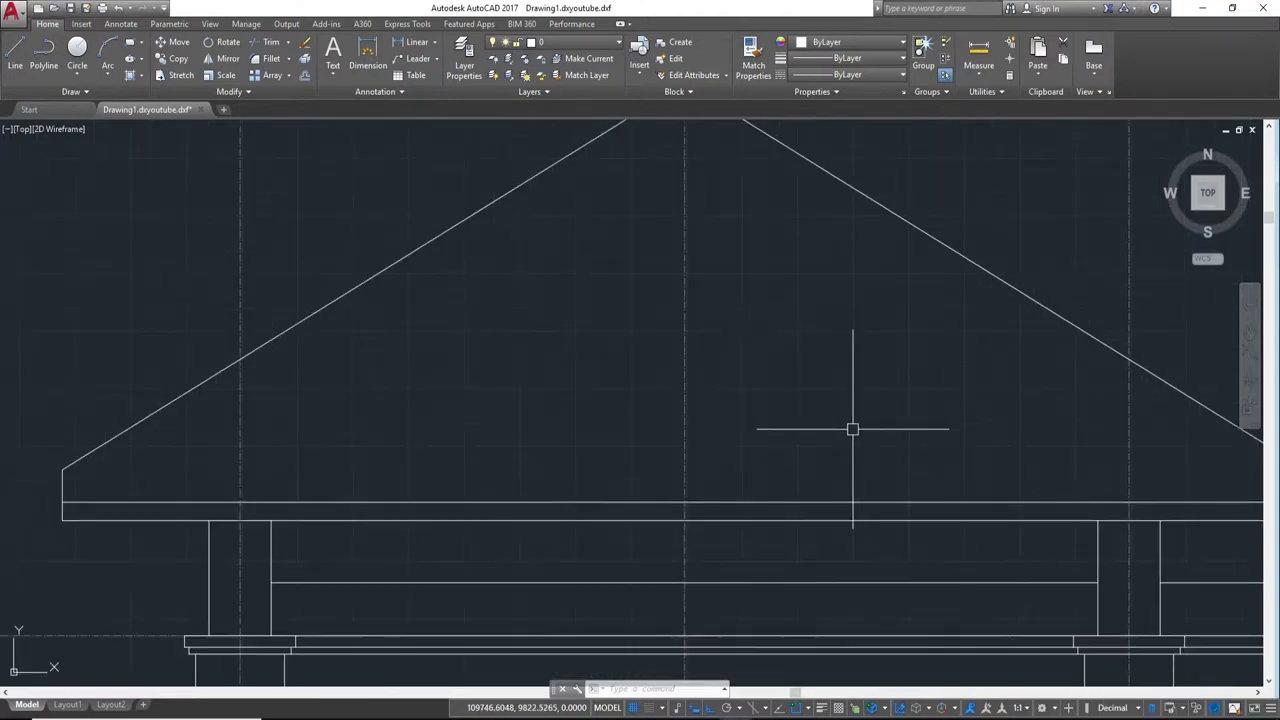
middle_click_drag(780, 353, 808, 449)
left_click(565, 263)
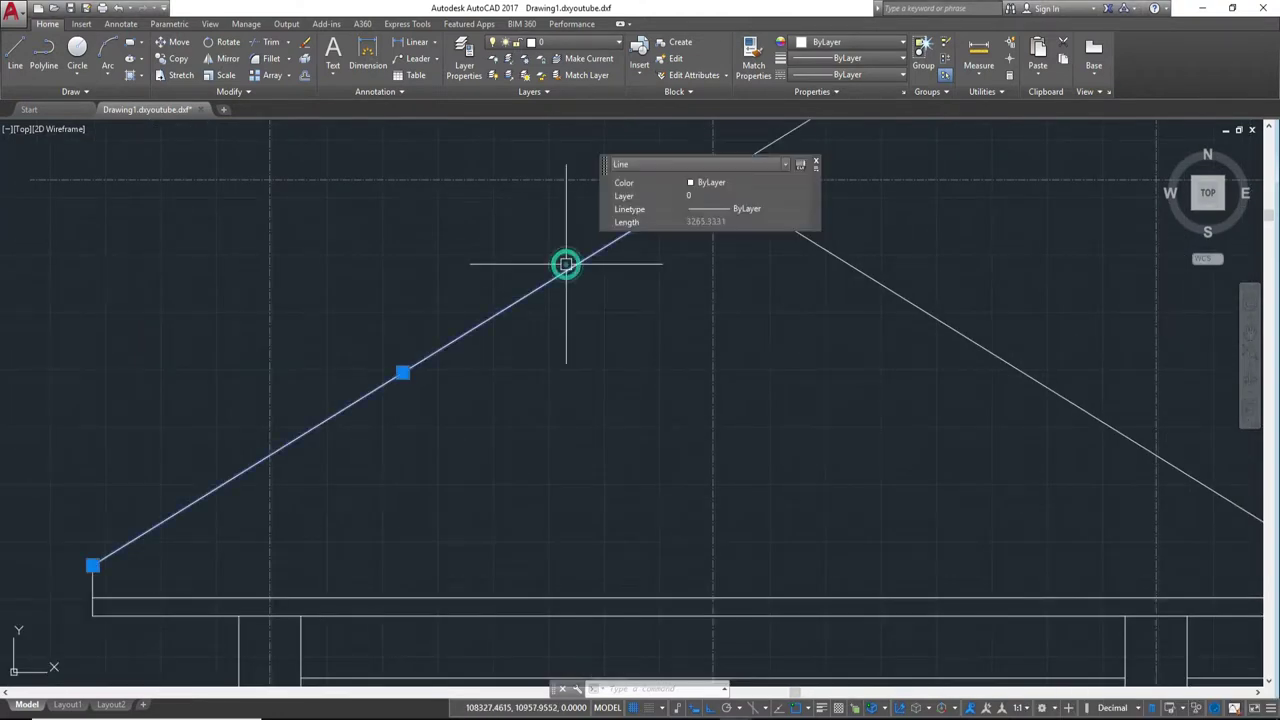
left_click(912, 310)
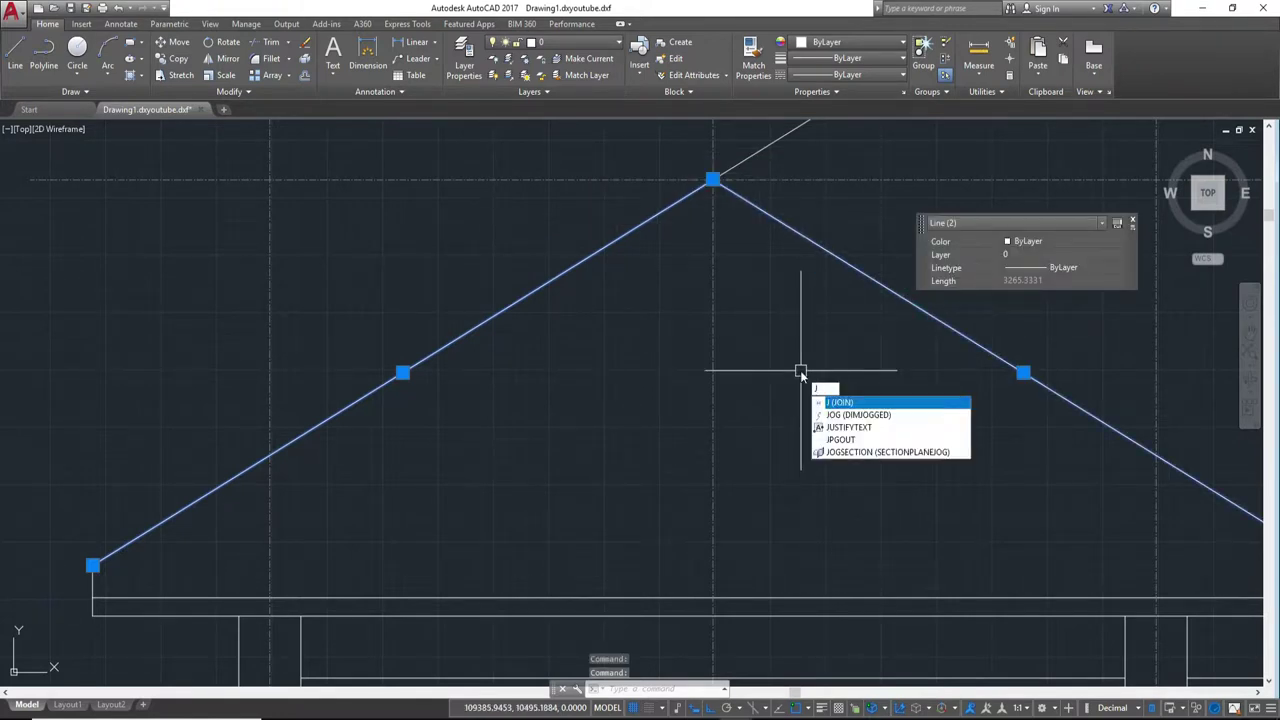
key("Return")
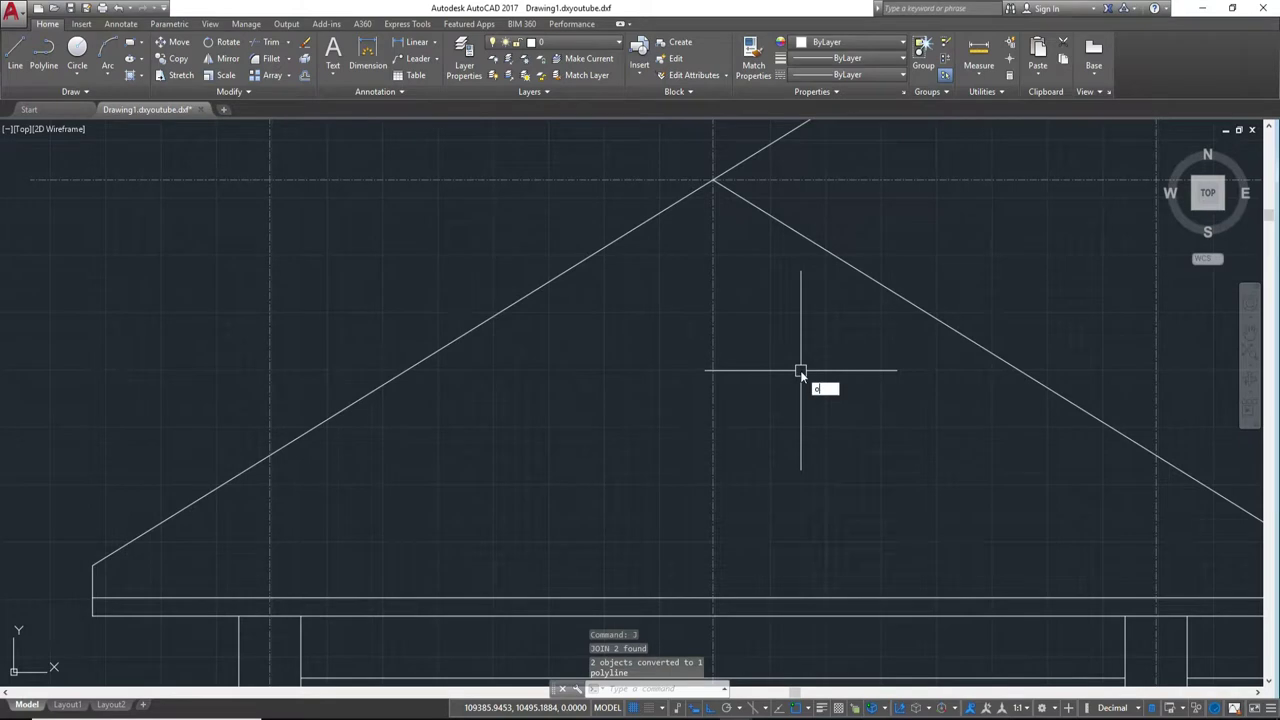
Step: Offset the roof outline 46 units inward for the roof thickness
key("Return")
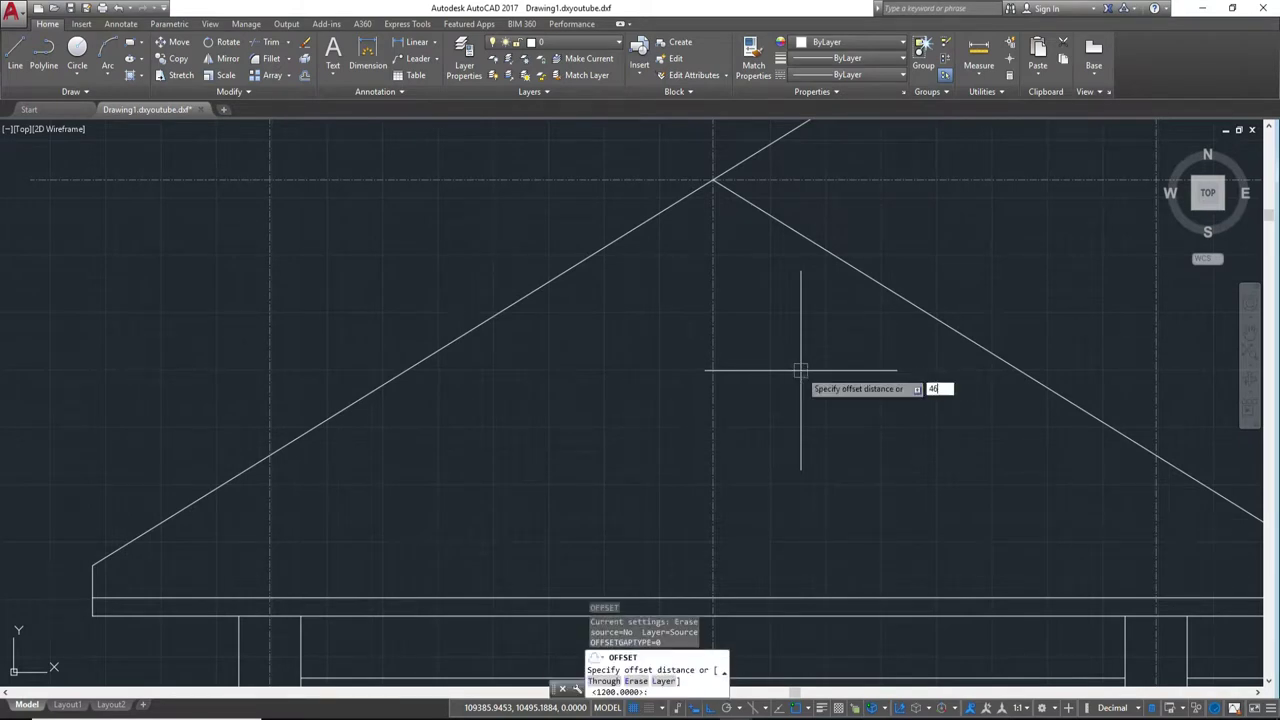
key("Return")
left_click(879, 291)
left_click(851, 366)
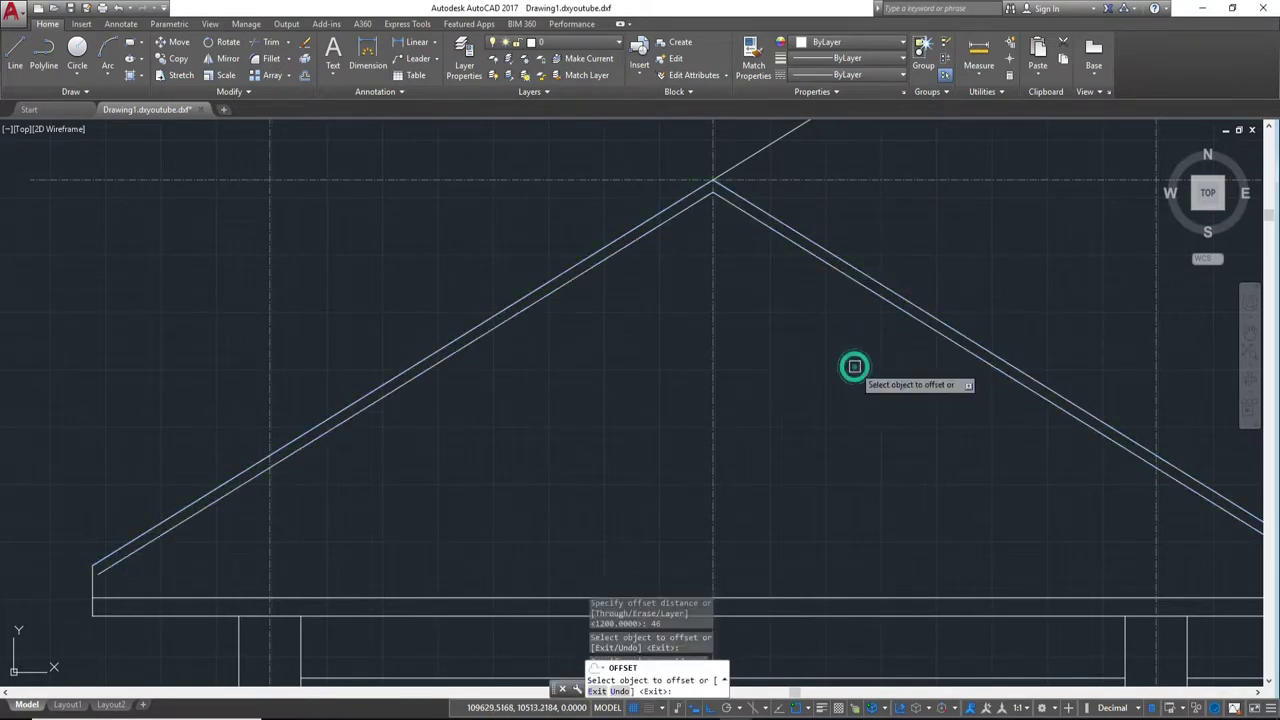
middle_click_drag(827, 423, 889, 373)
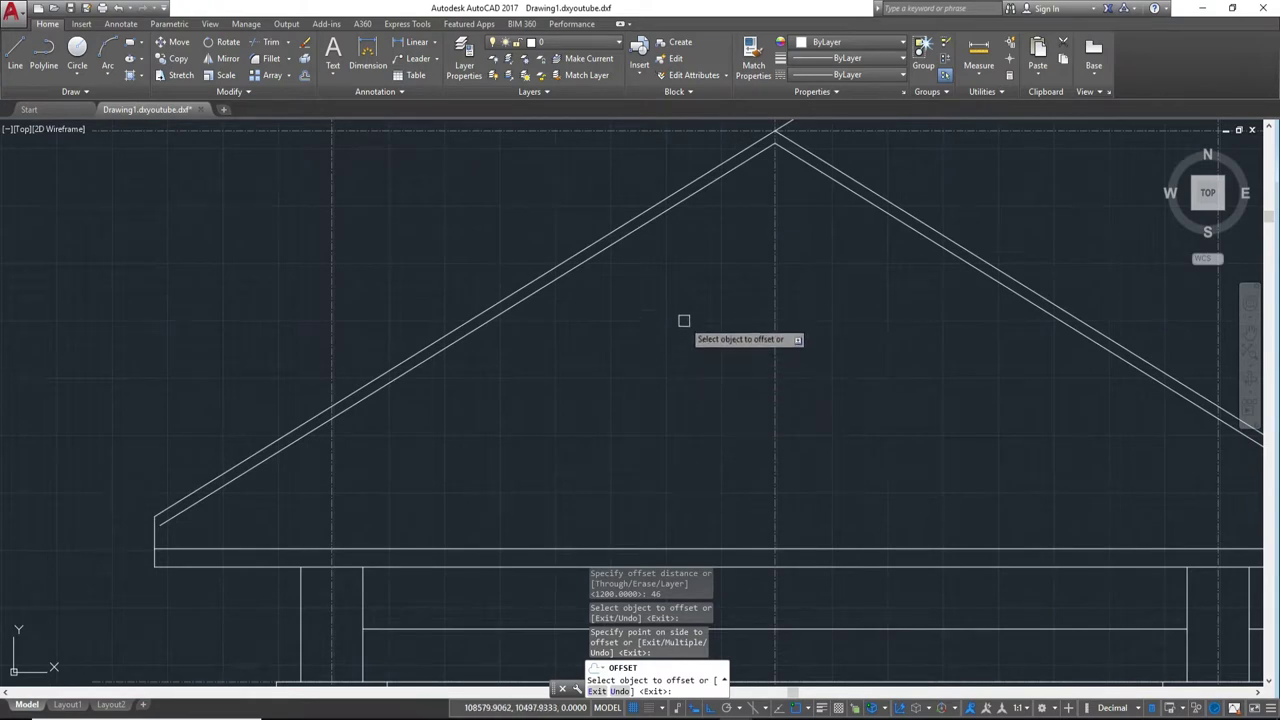
key("Return")
Step: Run TRIM at the left eave of the roof outlines
type("tr")
key("Return")
key("Return")
scroll(573, 468, "up", 5)
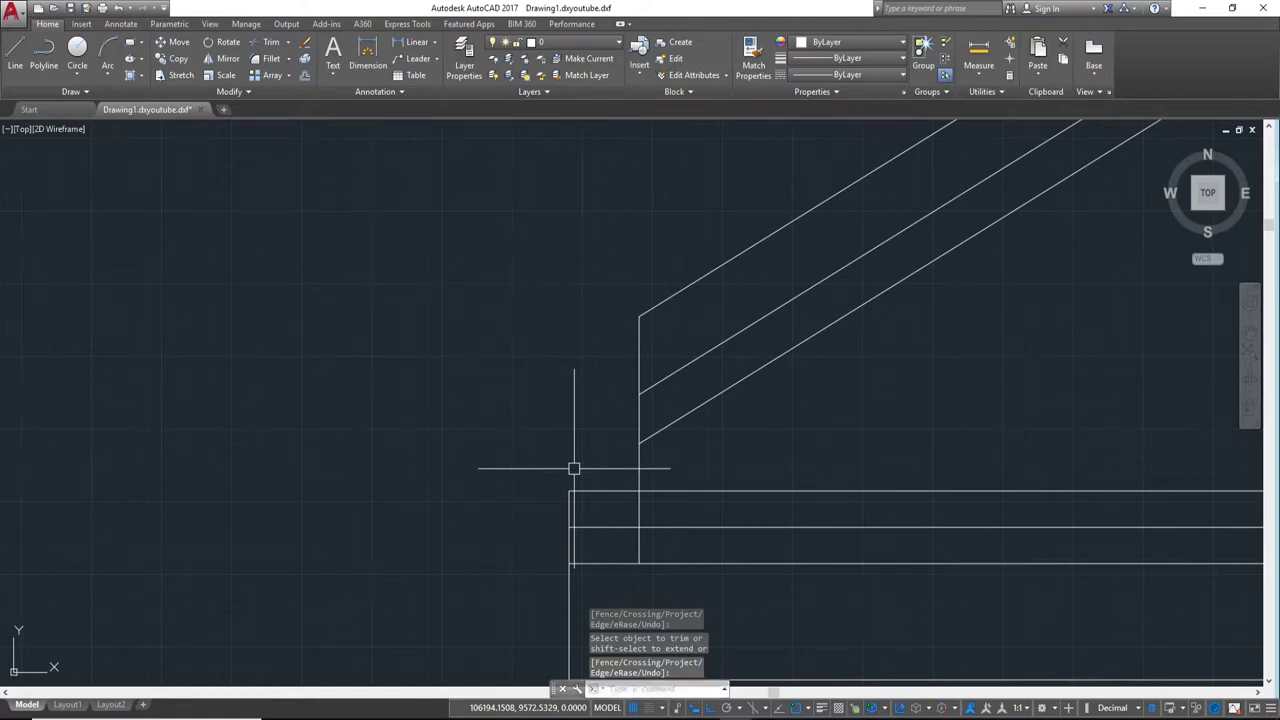
scroll(690, 492, "down", 3)
scroll(700, 490, "down", 2)
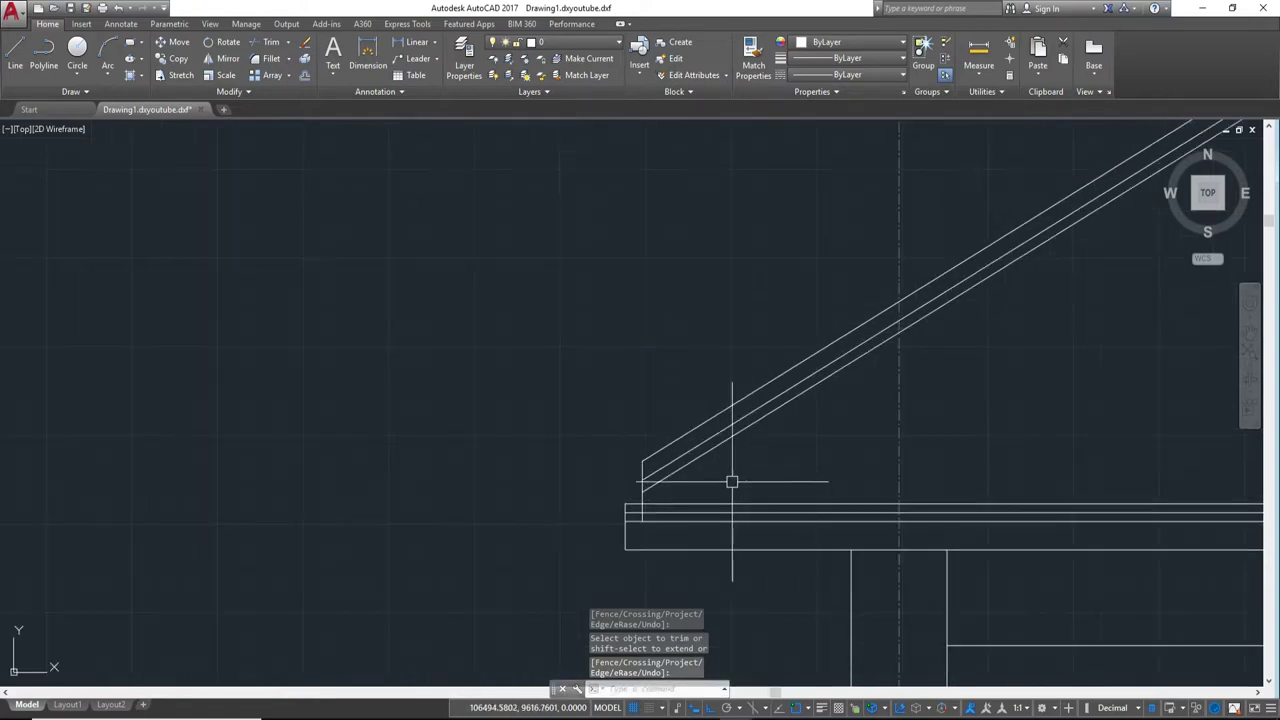
scroll(710, 577, "up", 2)
middle_click_drag(710, 577, 650, 650)
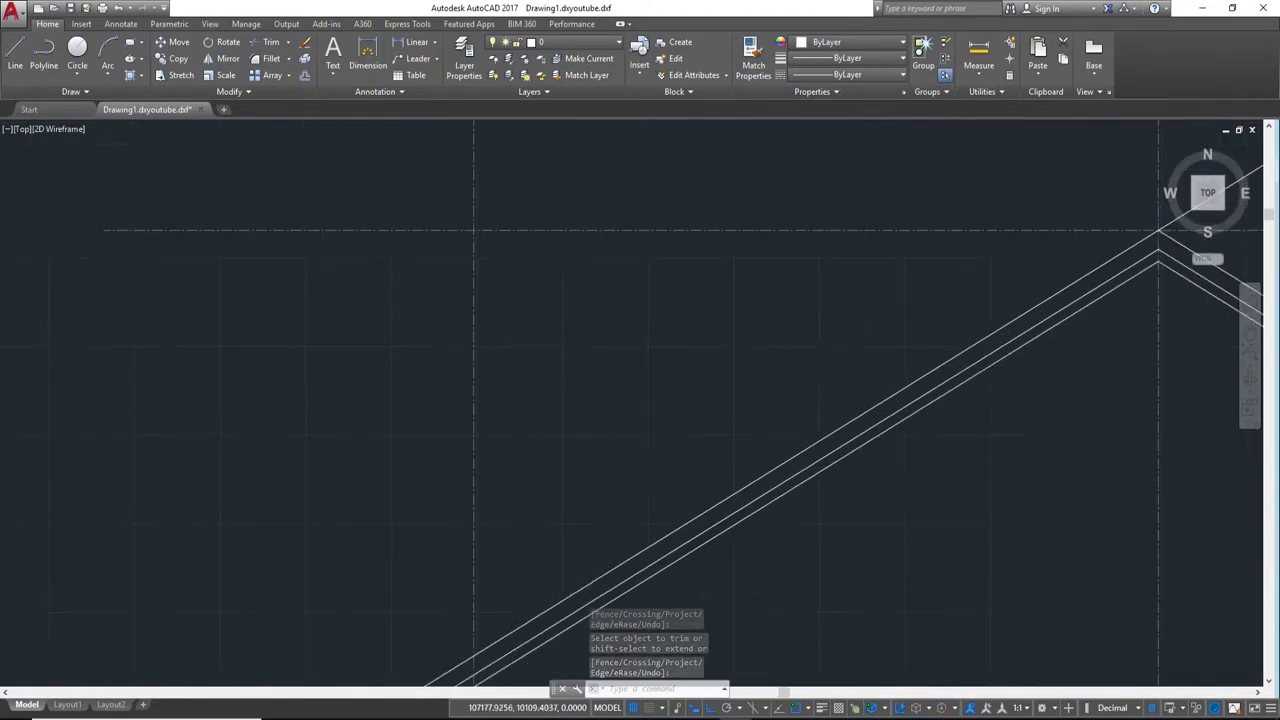
scroll(737, 509, "down", 3)
mouse_move(545, 615)
middle_mouse_down()
mouse_move(740, 480)
mouse_move(857, 434)
middle_mouse_up()
scroll(857, 434, "down", 1)
scroll(863, 437, "up", 2)
scroll(863, 443, "up", 2)
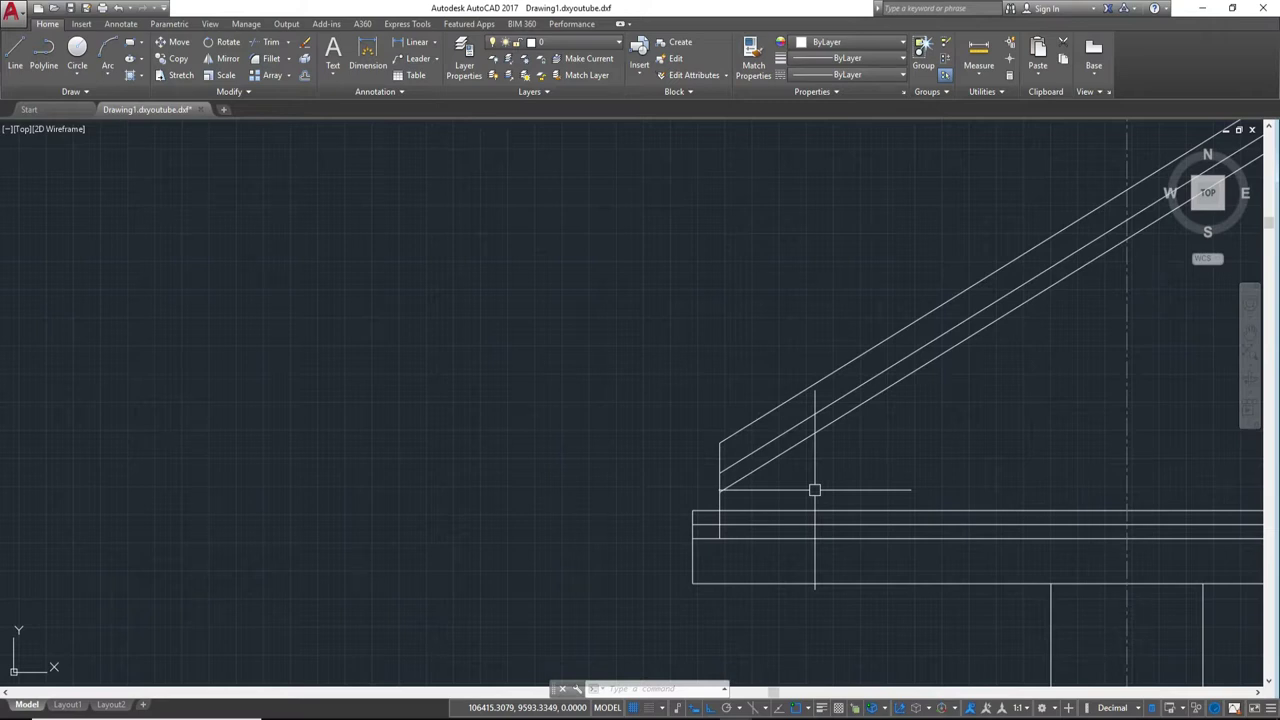
Step: Undo the earlier parallel roof lines with two undos
scroll(786, 443, "up", 2)
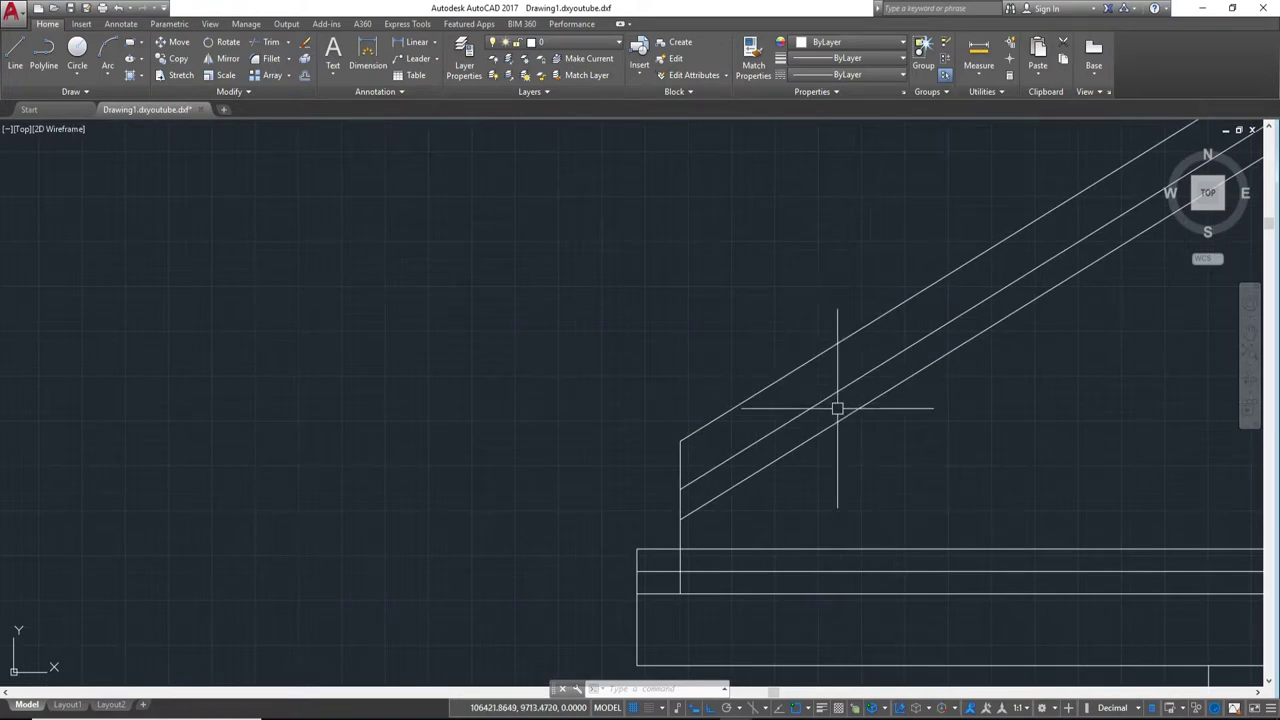
scroll(837, 409, "down", 2)
scroll(837, 409, "up", 2)
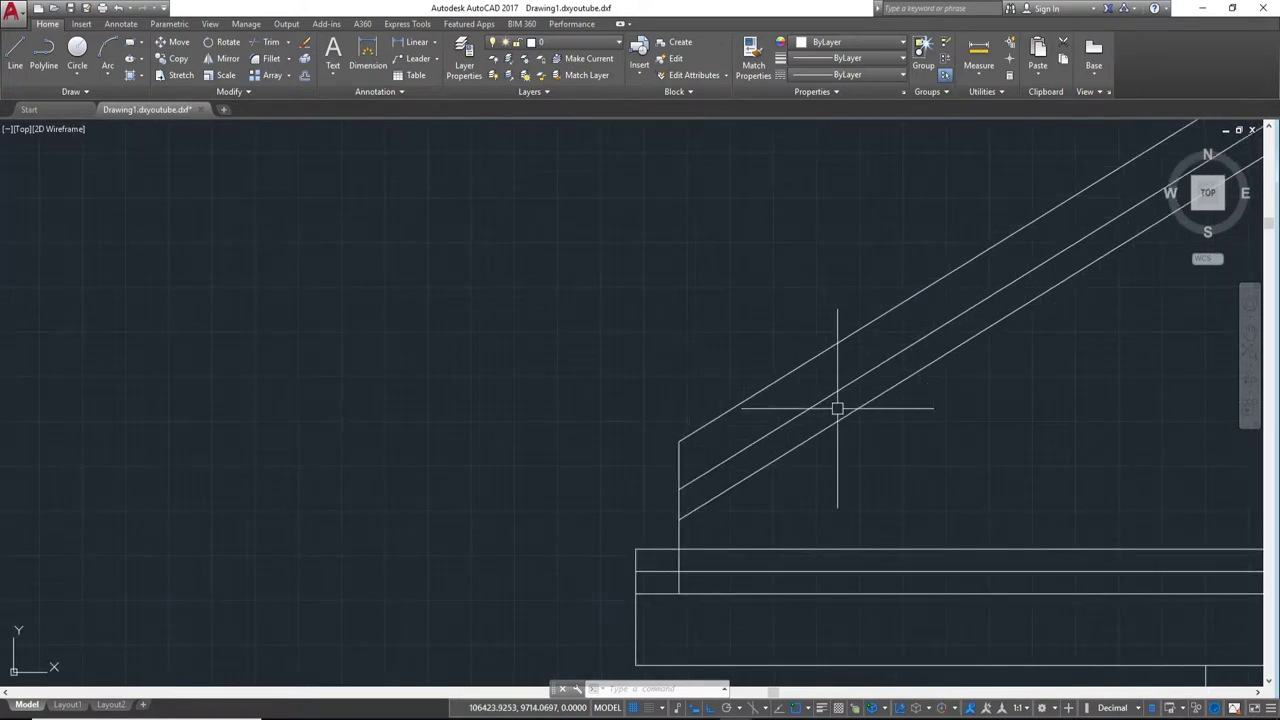
scroll(835, 430, "up", 2)
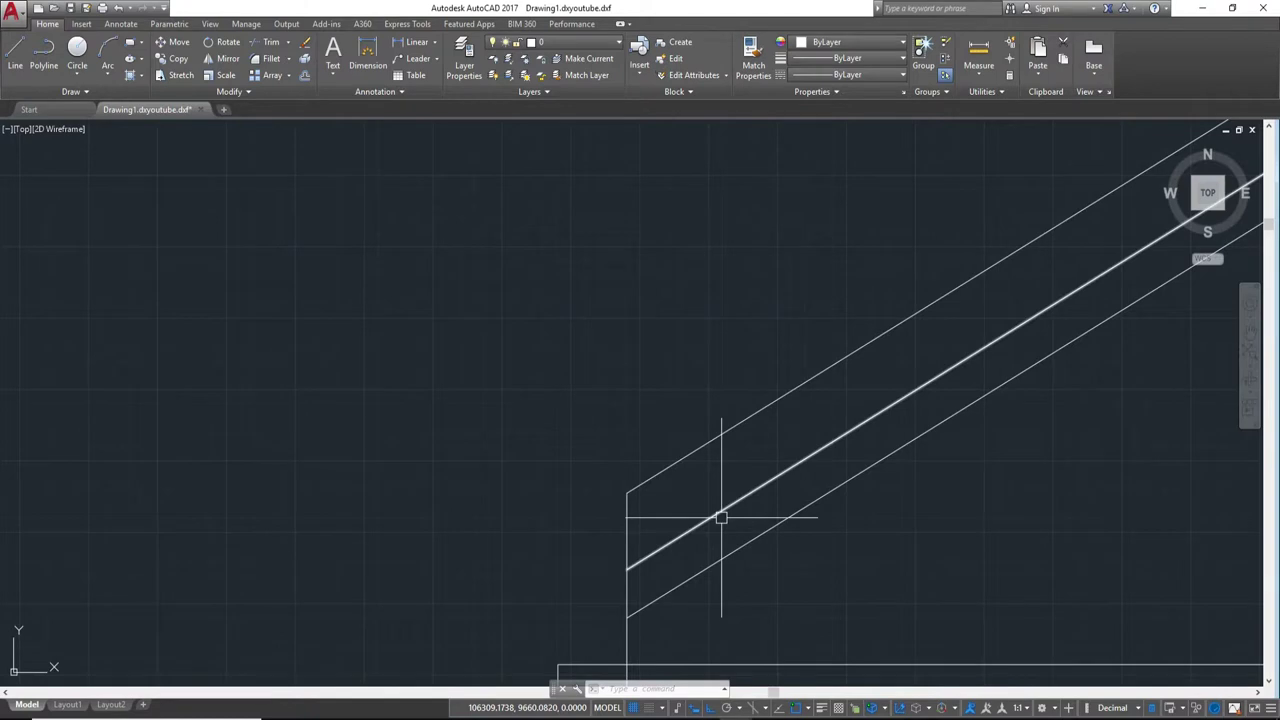
middle_click_drag(711, 526, 730, 483)
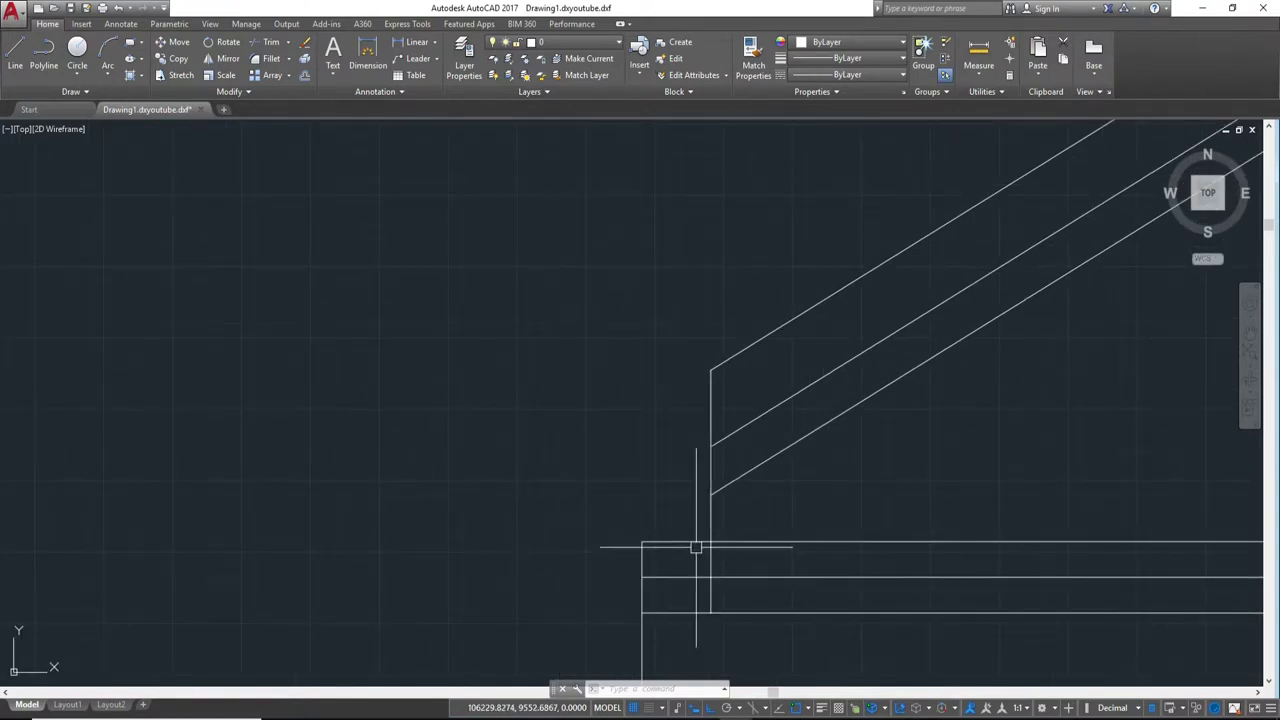
middle_click_drag(695, 544, 838, 417)
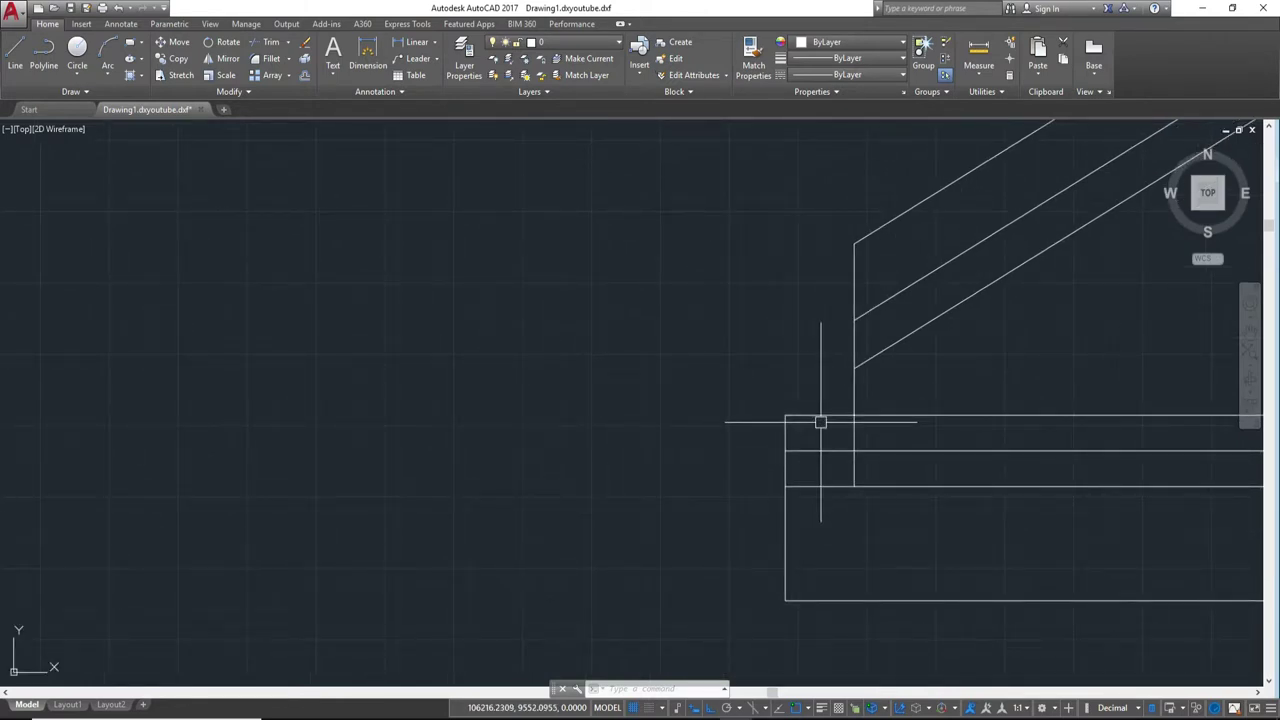
middle_click_drag(869, 429, 822, 453)
scroll(822, 453, "down", 2)
scroll(860, 440, "up", 1)
scroll(830, 460, "down", 3)
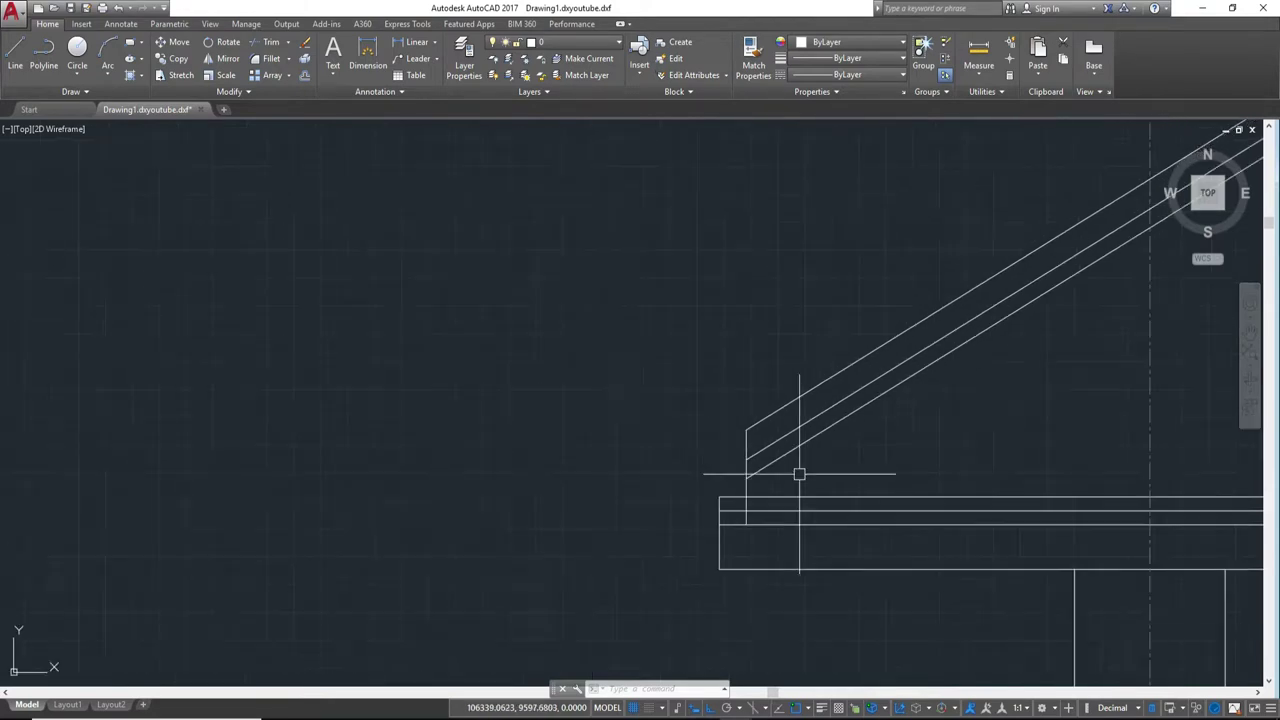
scroll(866, 468, "up", 2)
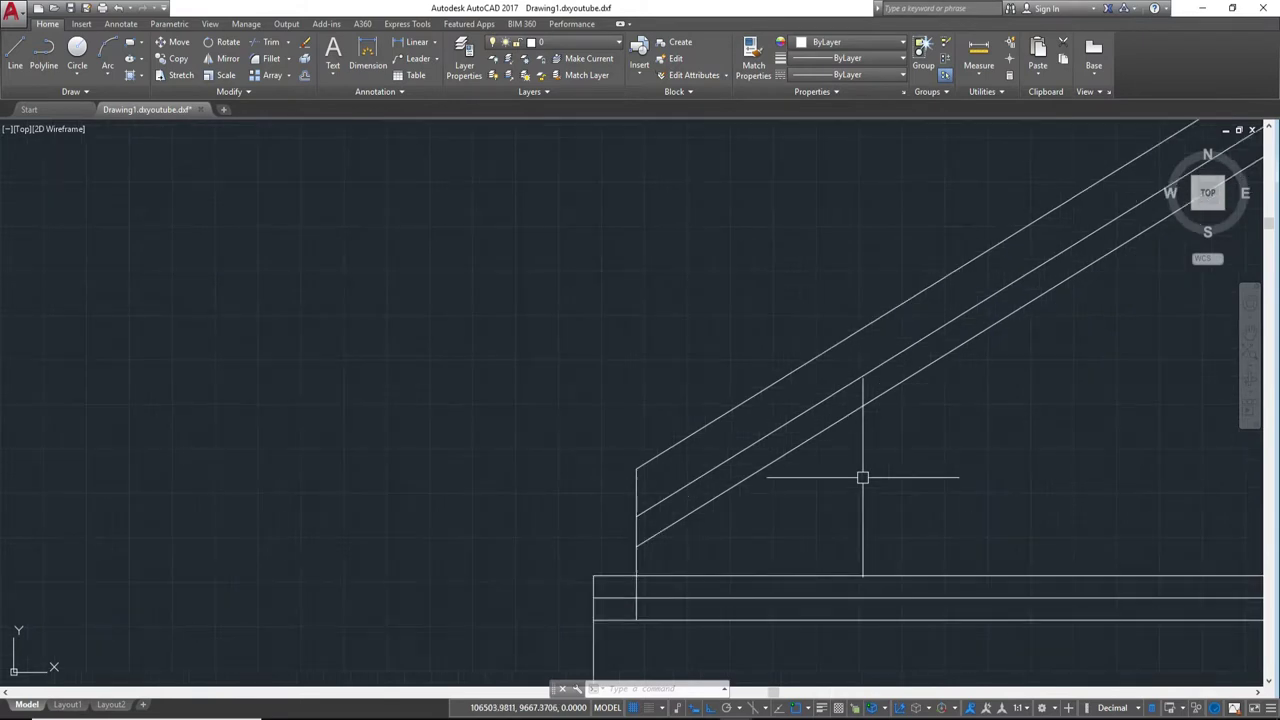
key("ctrl+z")
key("ctrl+z")
key("ctrl+z")
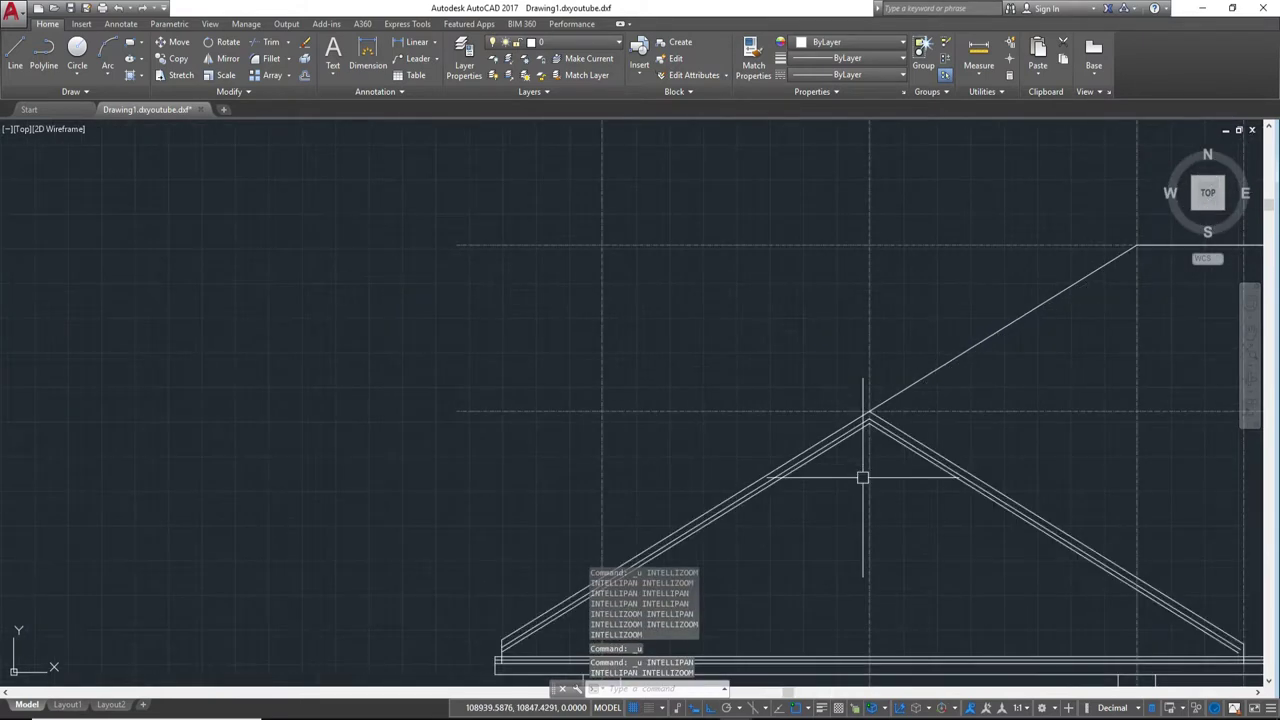
key("ctrl+z")
key("ctrl+z")
key("ctrl+z")
key("ctrl+z")
key("ctrl+z")
key("ctrl+z")
key("ctrl+z")
key("ctrl+z")
Step: Zoom out to view the whole porch roof and columns
scroll(808, 495, "down", 1)
scroll(749, 489, "down", 2)
scroll(766, 486, "up", 1)
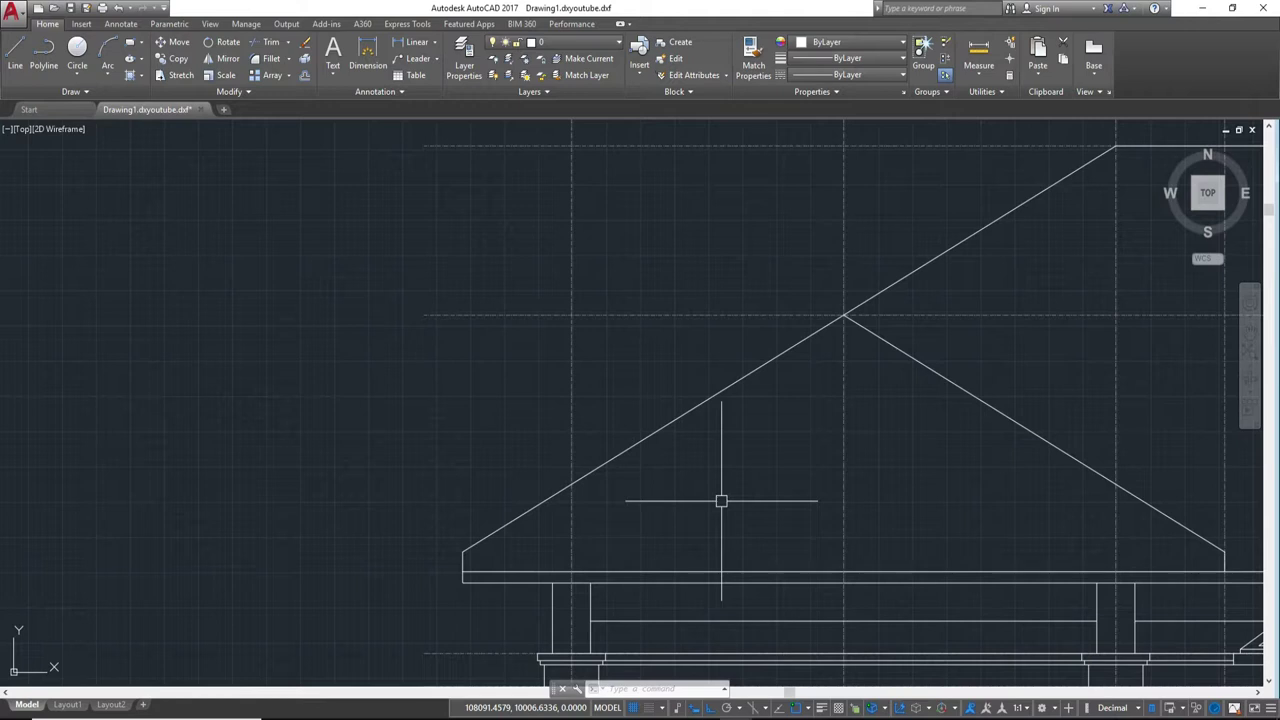
scroll(1000, 380, "down", 4)
scroll(920, 364, "up", 2)
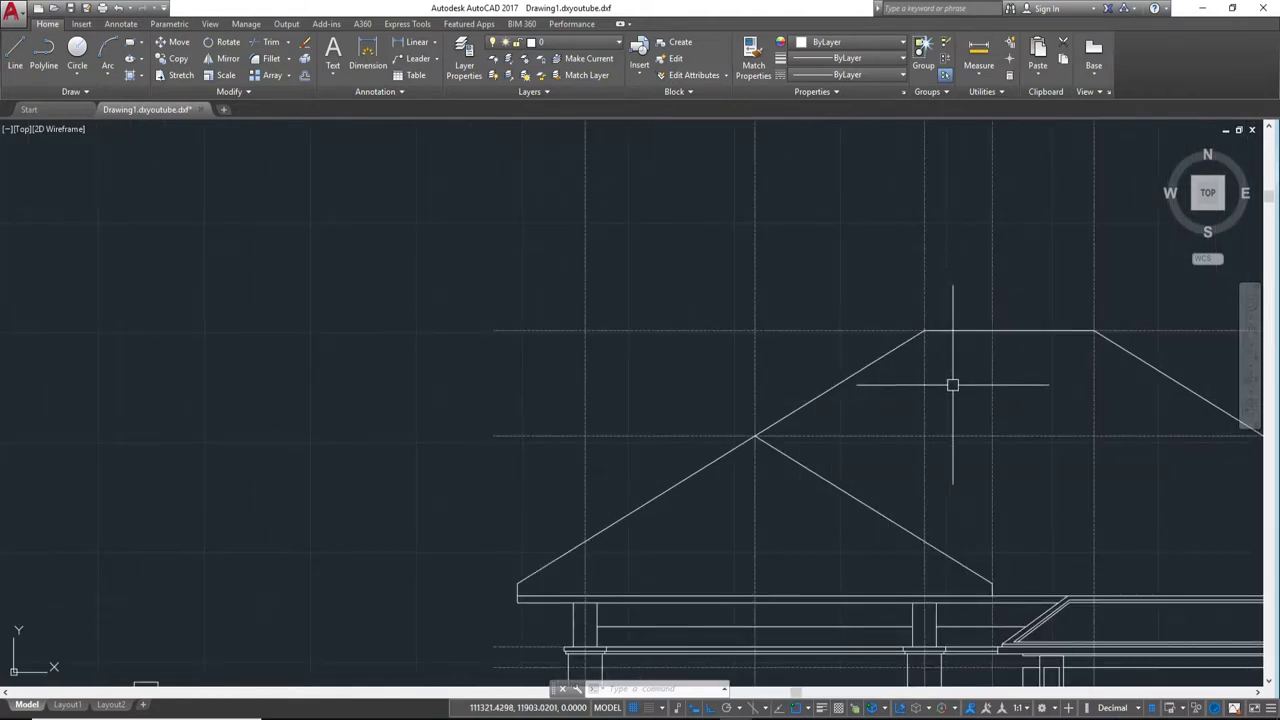
scroll(946, 400, "up", 2)
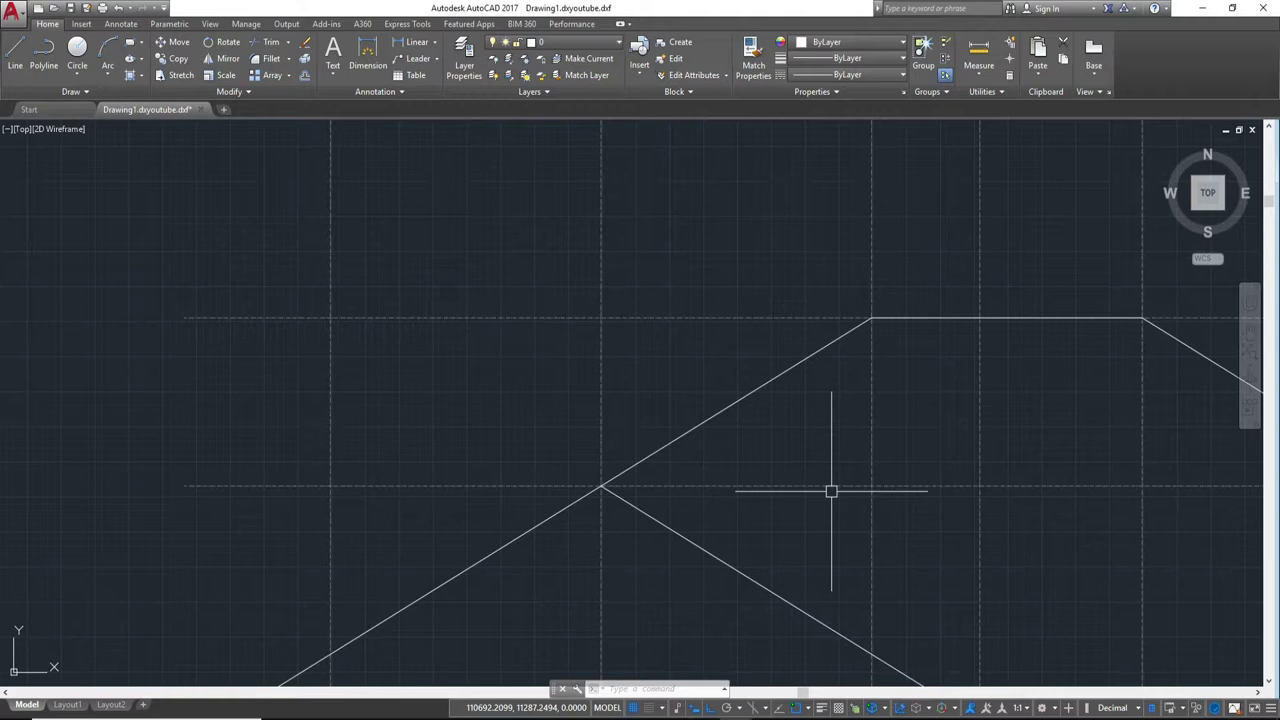
scroll(810, 340, "down", 2)
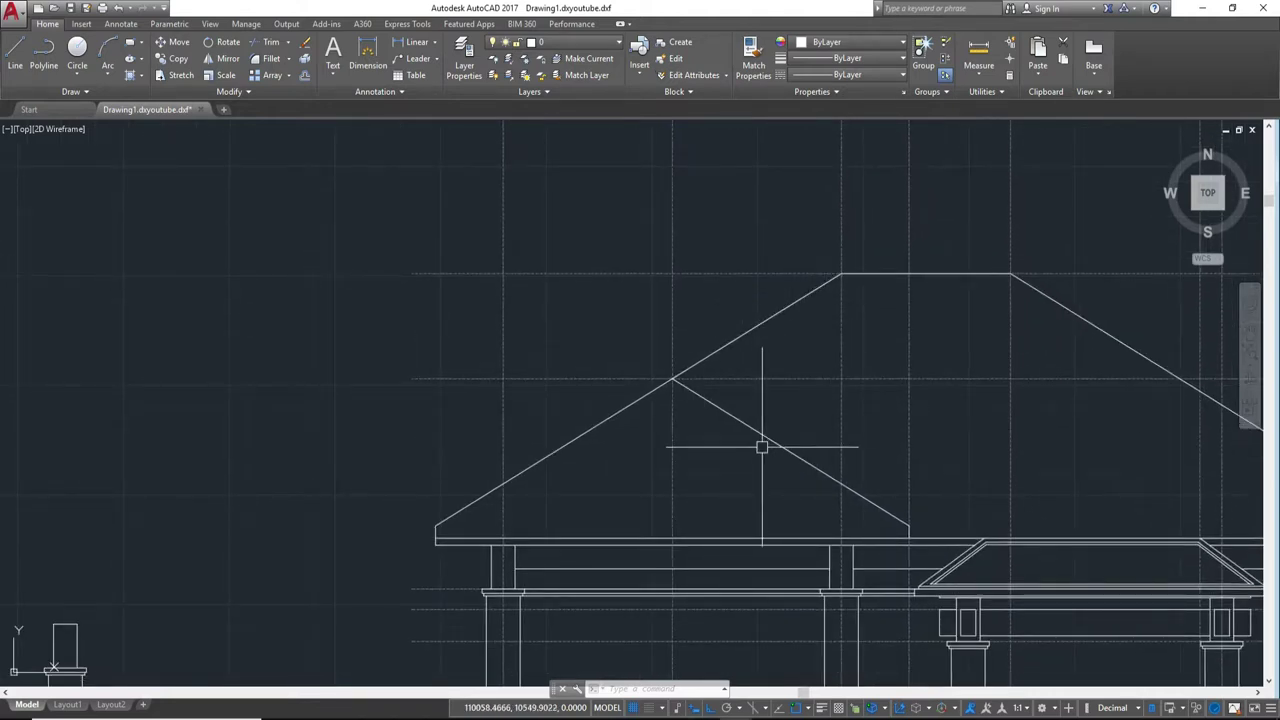
middle_click_drag(763, 443, 940, 431)
scroll(835, 382, "up", 2)
scroll(831, 350, "down", 2)
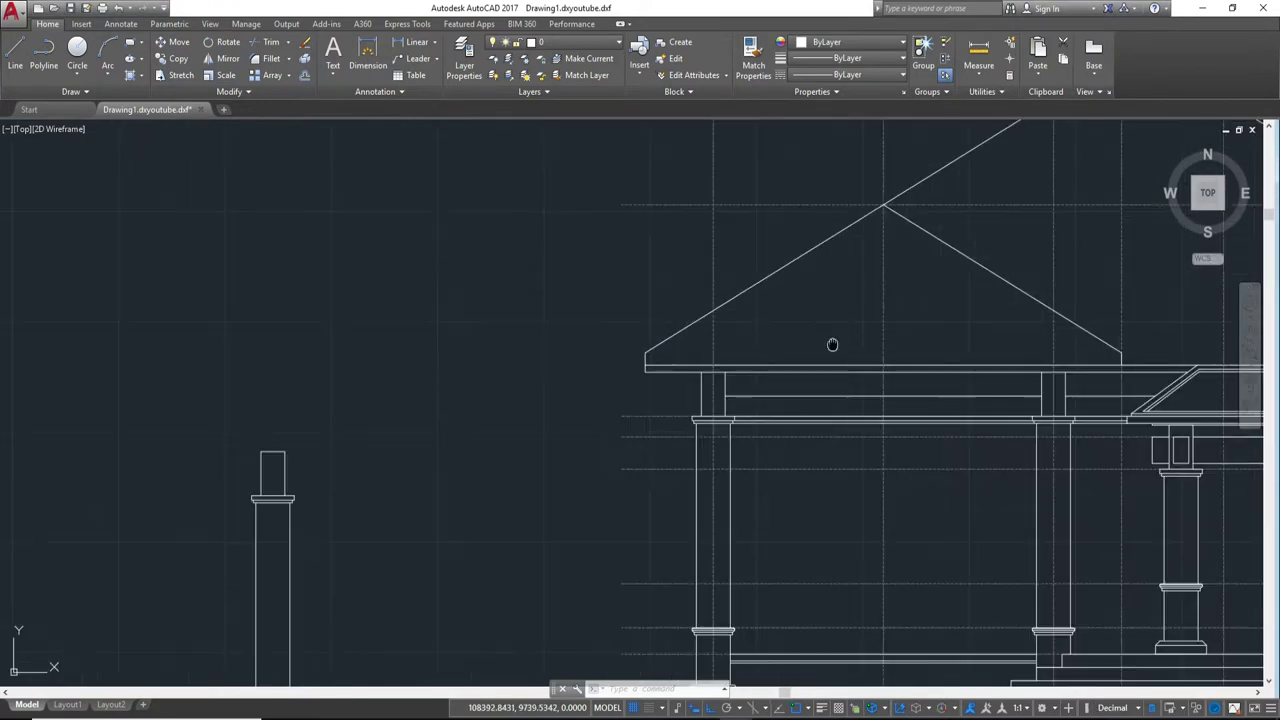
scroll(828, 384, "up", 2)
Step: Offset the gable roof outline 50 units inward
type("o")
key("Return")
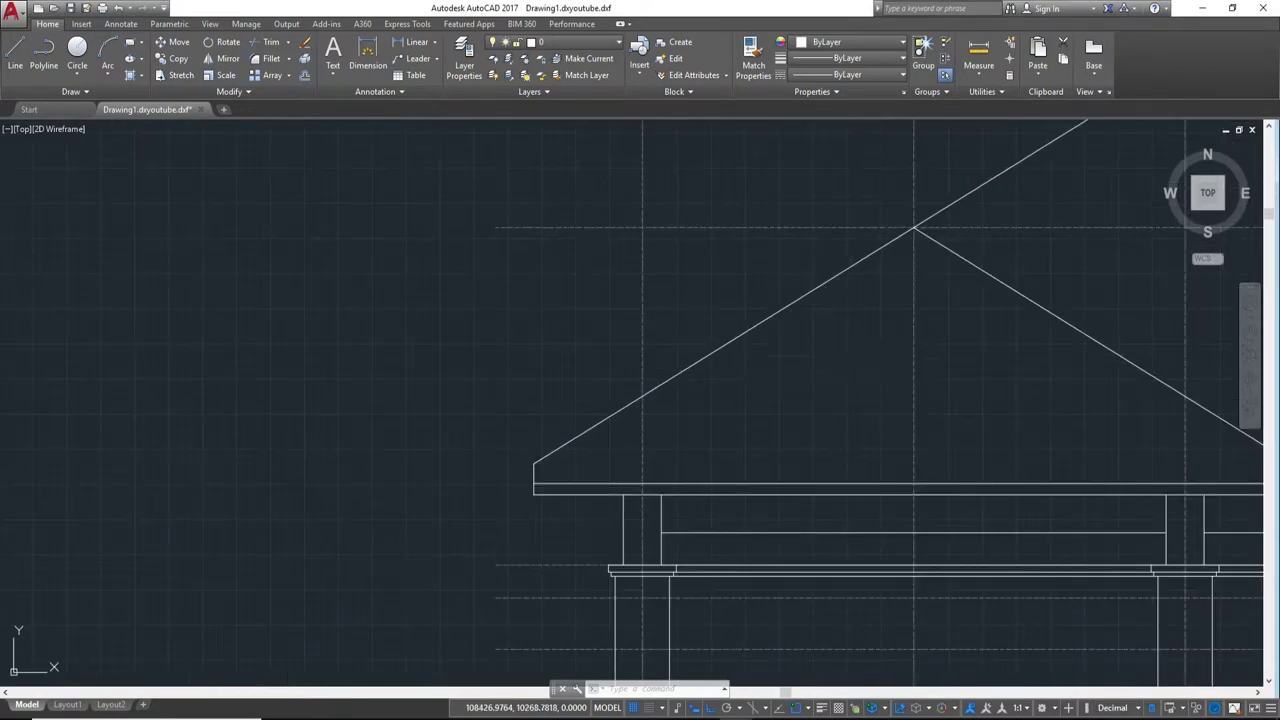
type("0")
key("Return")
left_click(794, 303)
left_click(862, 366)
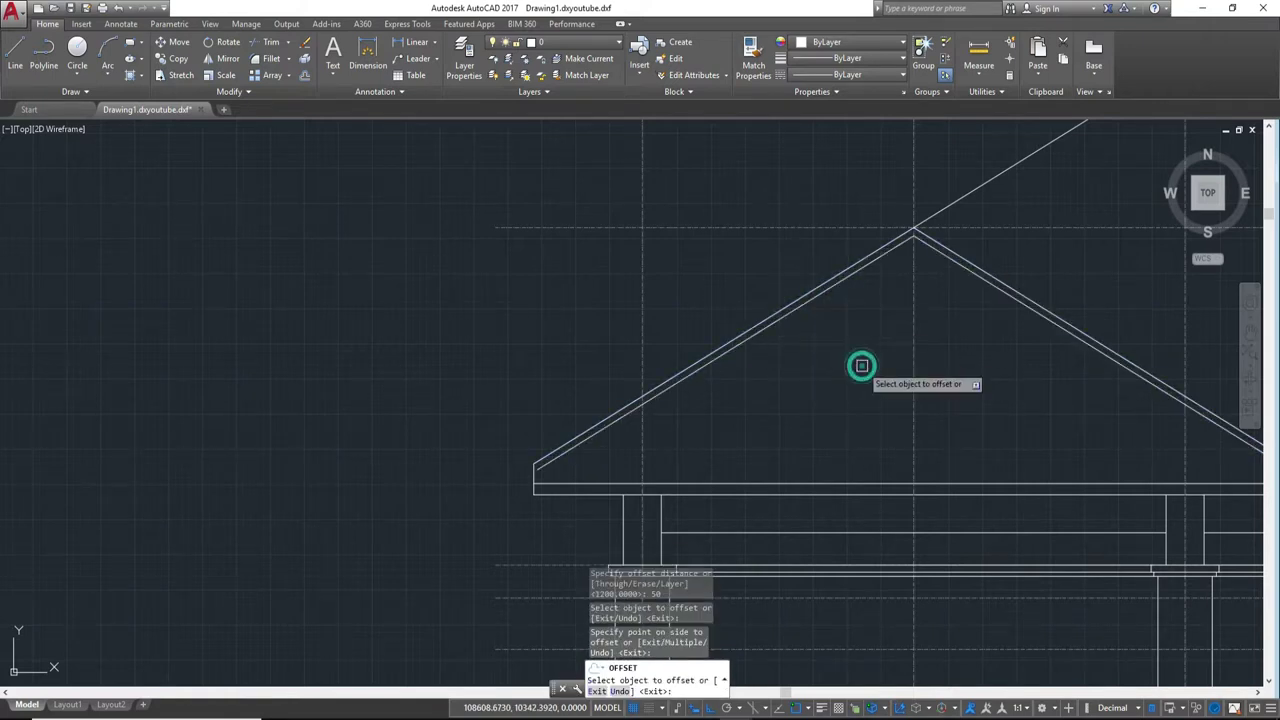
scroll(830, 400, "up", 3)
scroll(969, 402, "up", 1)
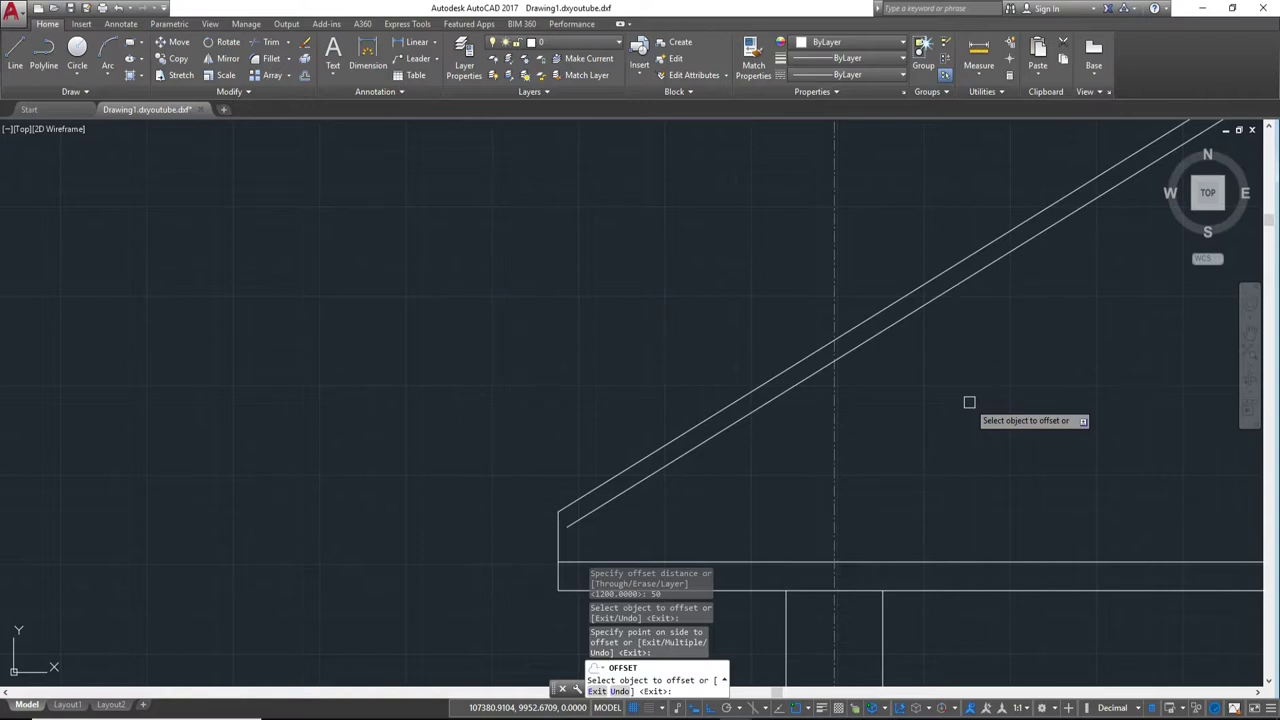
Step: Offset the horizontal eave line 50 units upward
left_click(791, 562)
left_click(846, 486)
mouse_move(890, 475)
middle_mouse_down()
mouse_move(682, 470)
mouse_move(743, 478)
middle_mouse_up()
scroll(682, 470, "down", 3)
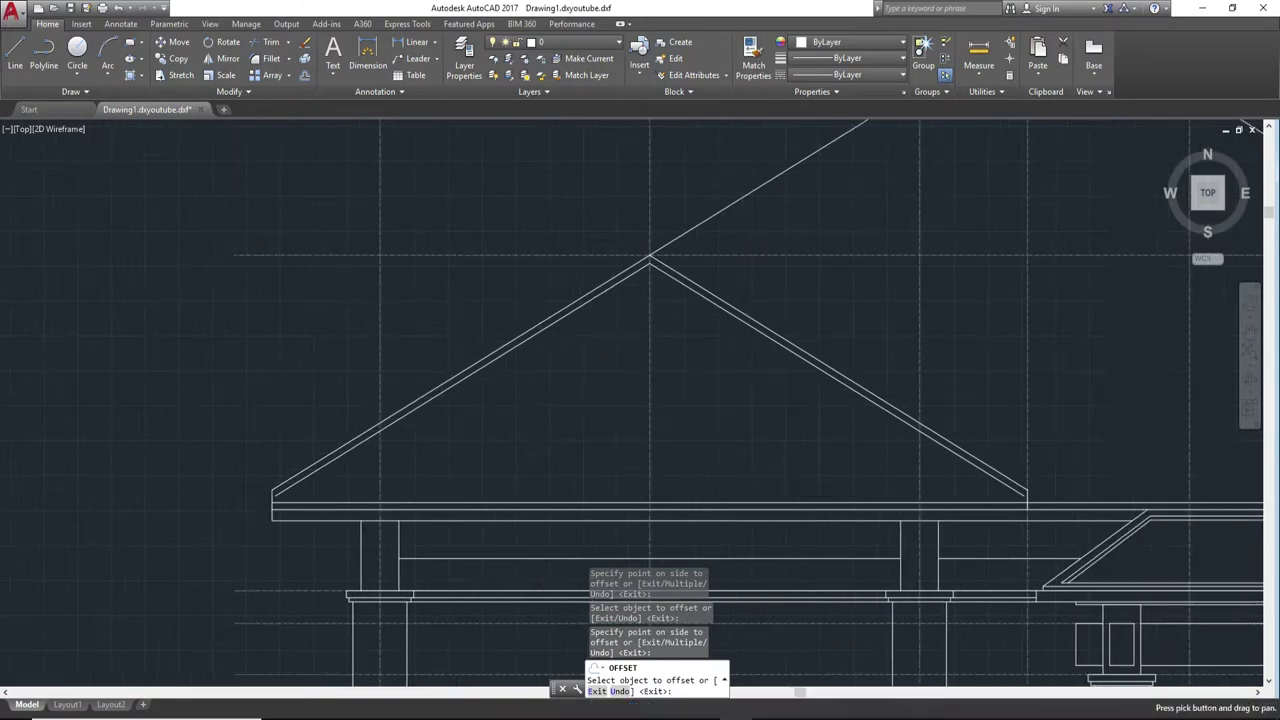
scroll(743, 478, "up", 3)
scroll(849, 491, "up", 1)
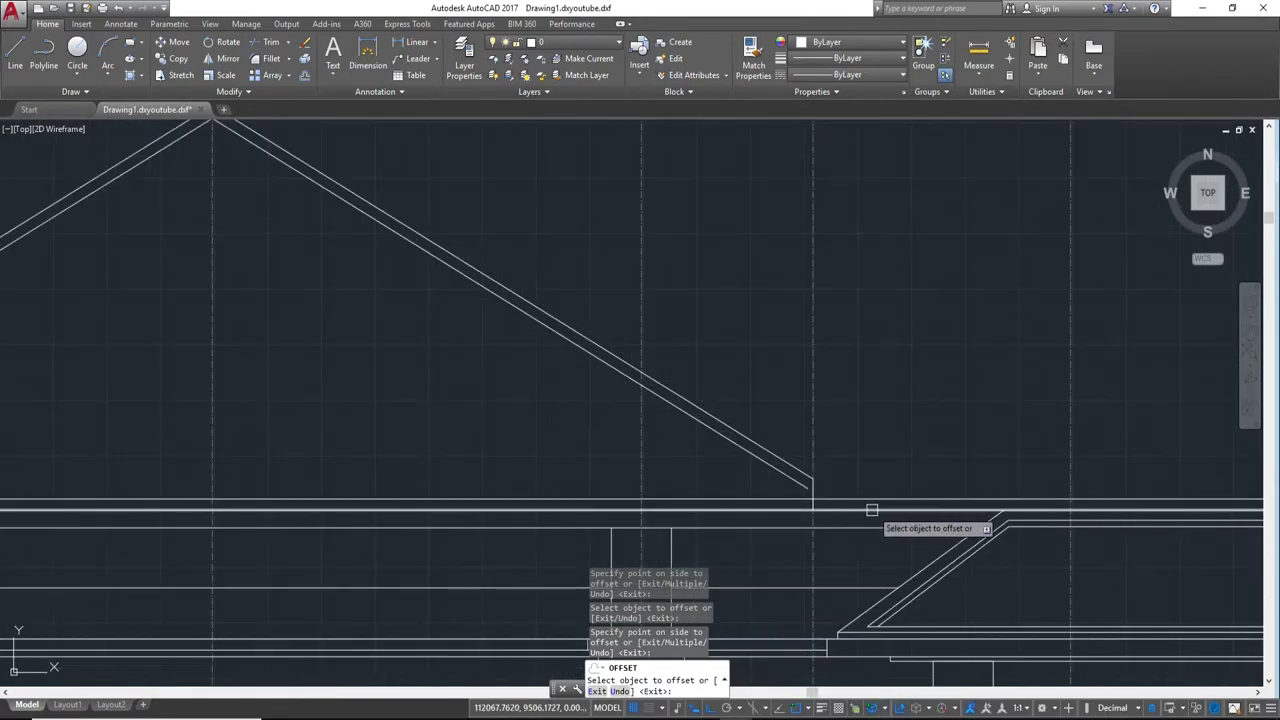
middle_click_drag(849, 520, 571, 477)
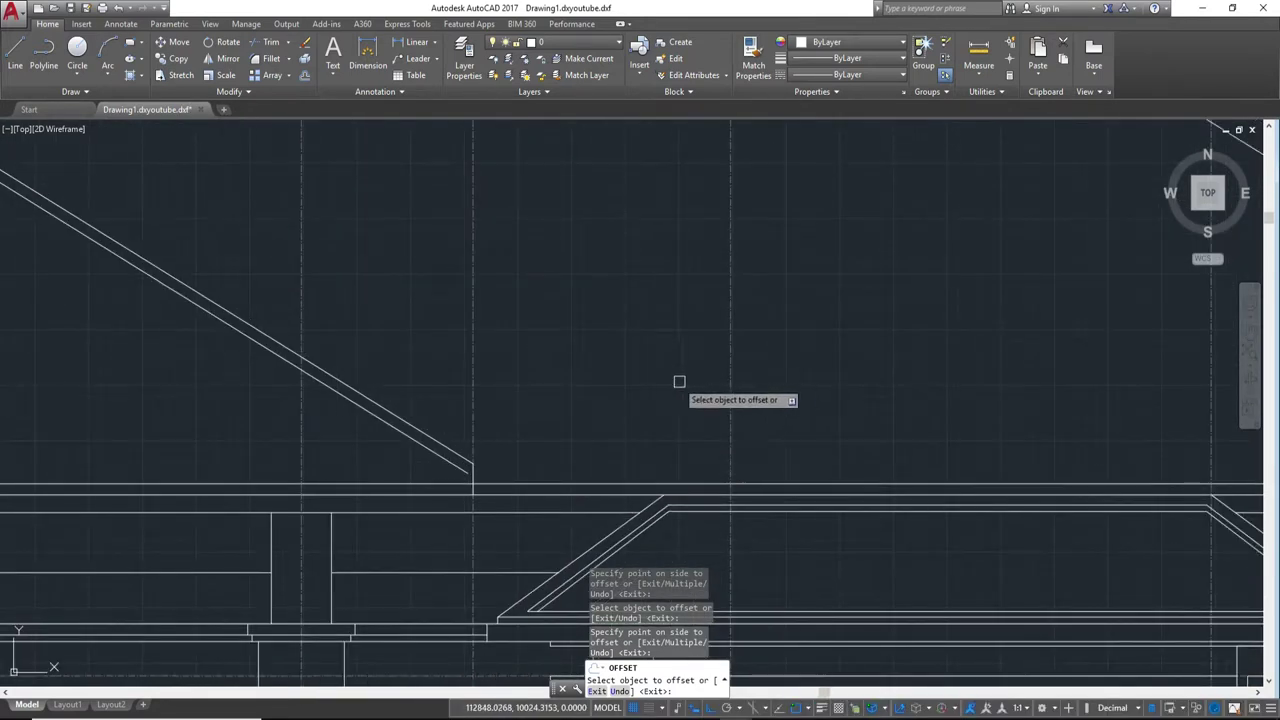
scroll(543, 449, "up", 2)
Step: End the offset command and pan along the eave band to the left corner
key("Escape")
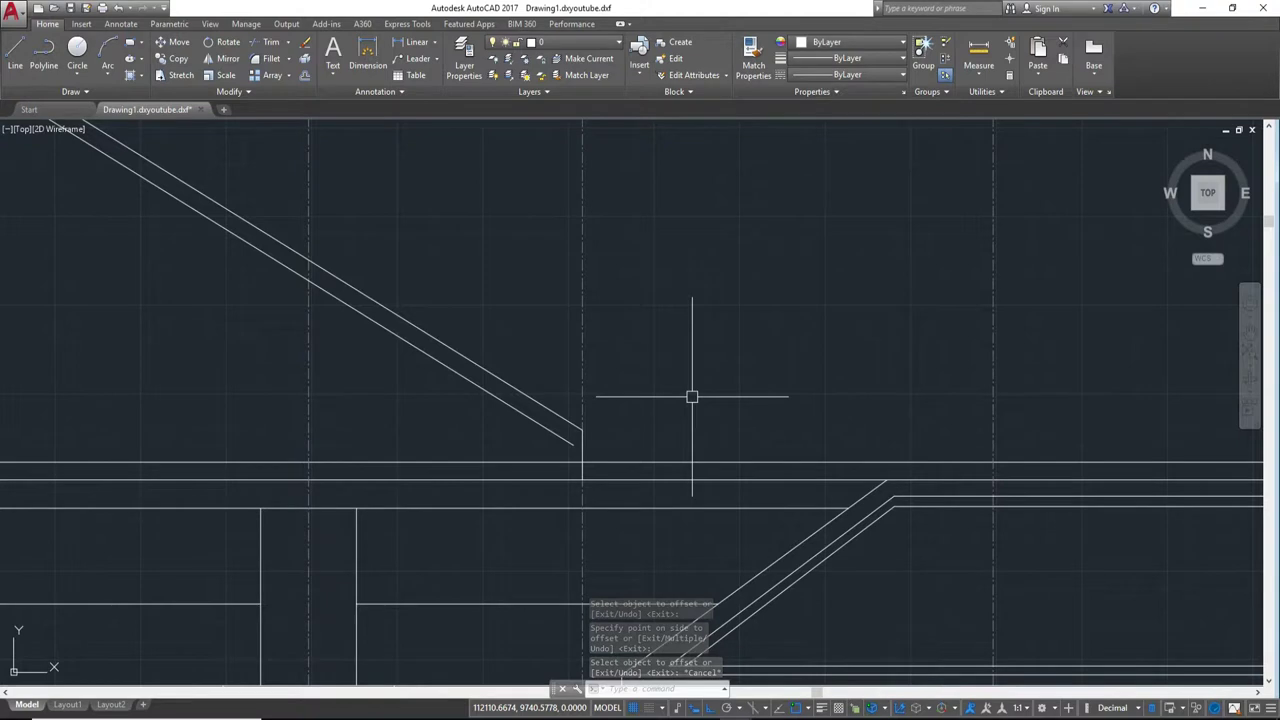
middle_click_drag(610, 453, 786, 451)
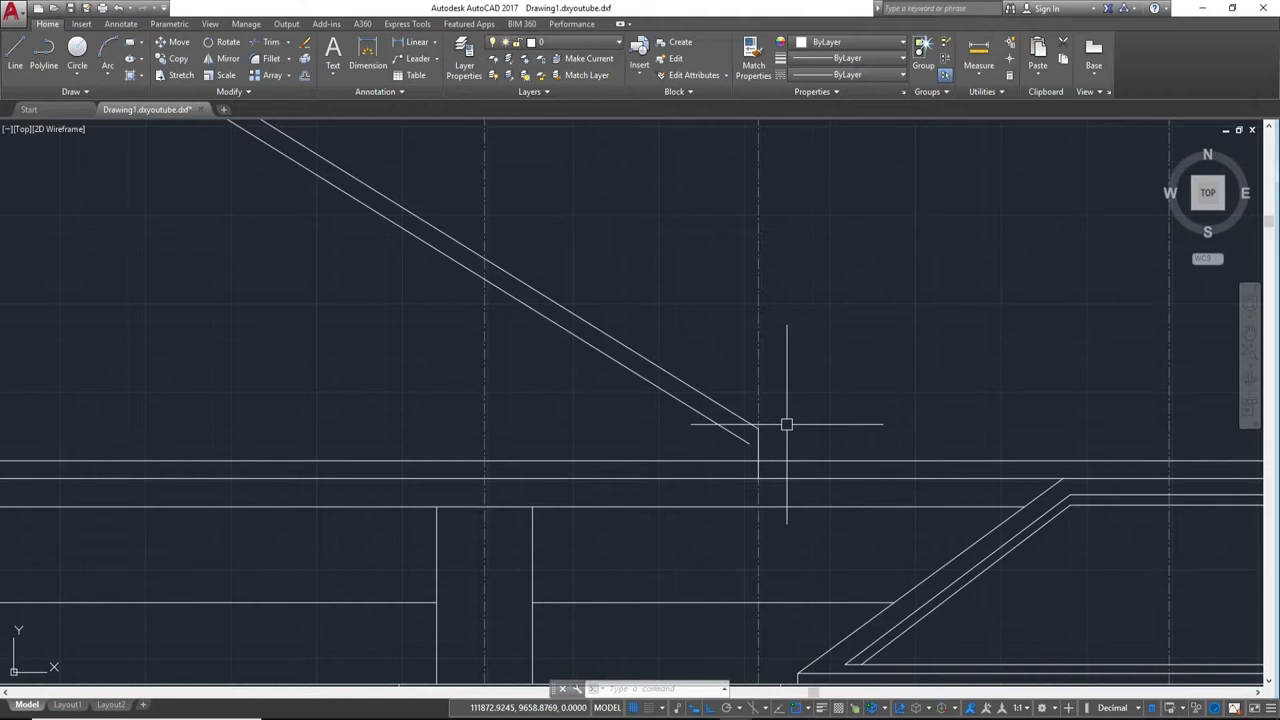
mouse_move(614, 429)
middle_mouse_down()
mouse_move(813, 440)
mouse_move(686, 423)
mouse_move(317, 417)
mouse_move(546, 426)
mouse_move(740, 414)
mouse_move(514, 429)
mouse_move(589, 457)
middle_mouse_up()
scroll(589, 457, "up", 2)
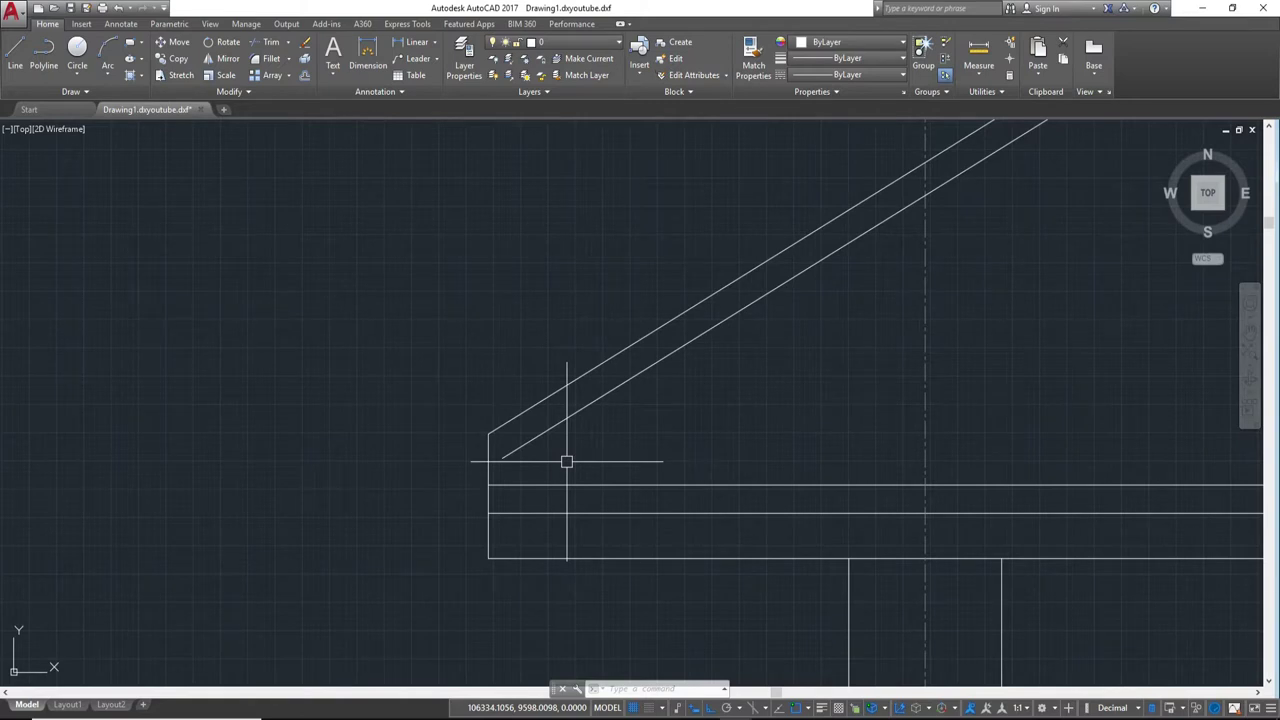
mouse_move(514, 443)
middle_mouse_down()
mouse_move(643, 443)
mouse_move(583, 537)
middle_mouse_up()
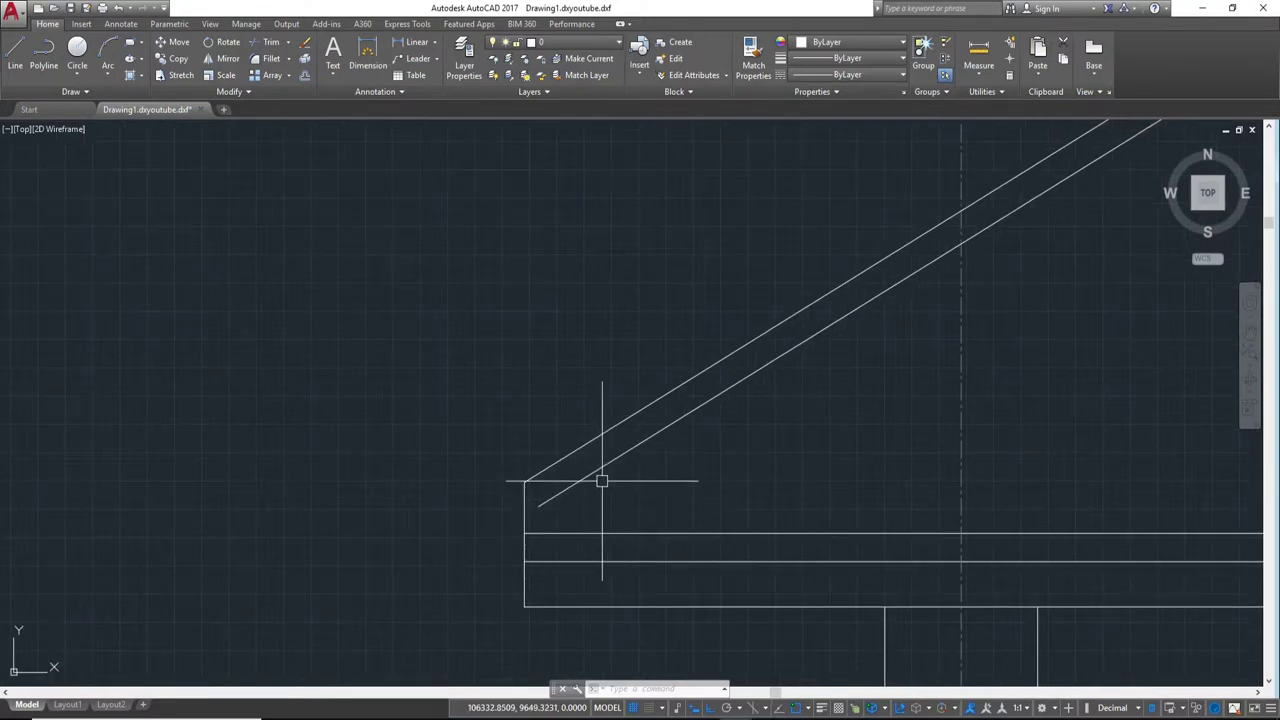
key("Escape")
scroll(617, 495, "down", 5)
scroll(729, 423, "up", 5)
scroll(696, 407, "down", 1)
middle_click_drag(696, 407, 746, 483)
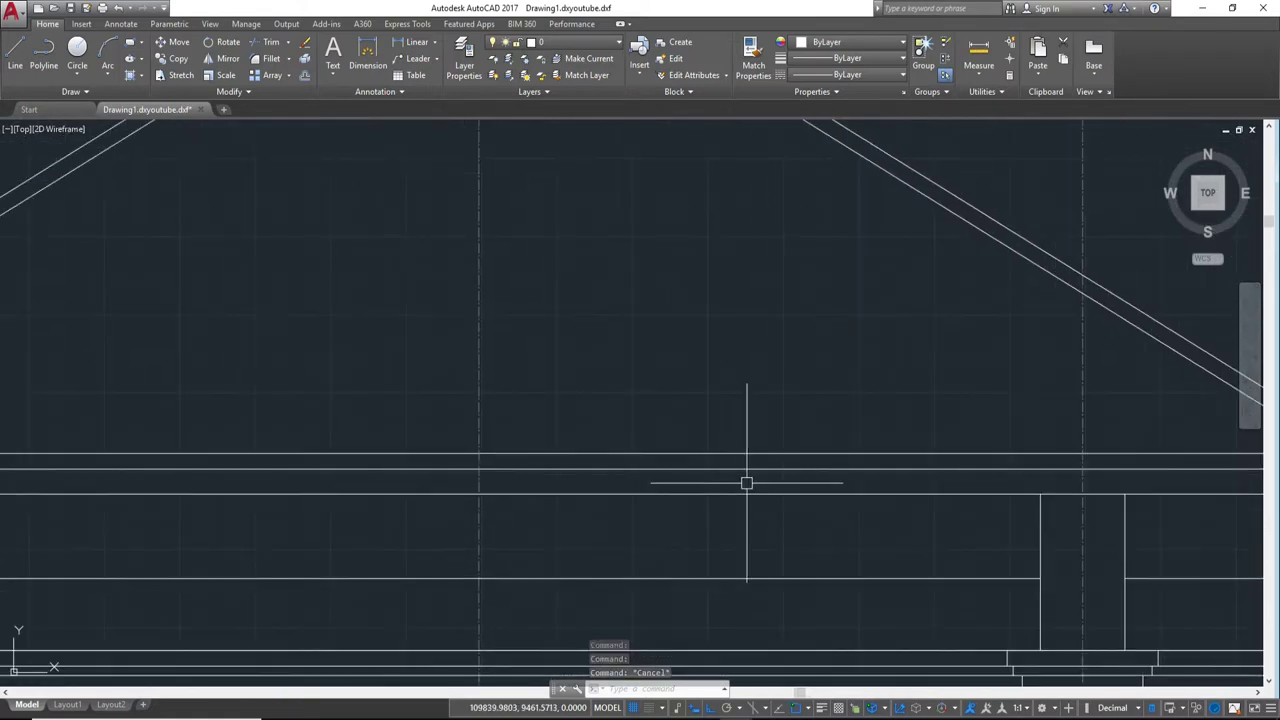
scroll(783, 474, "down", 2)
scroll(865, 485, "up", 5)
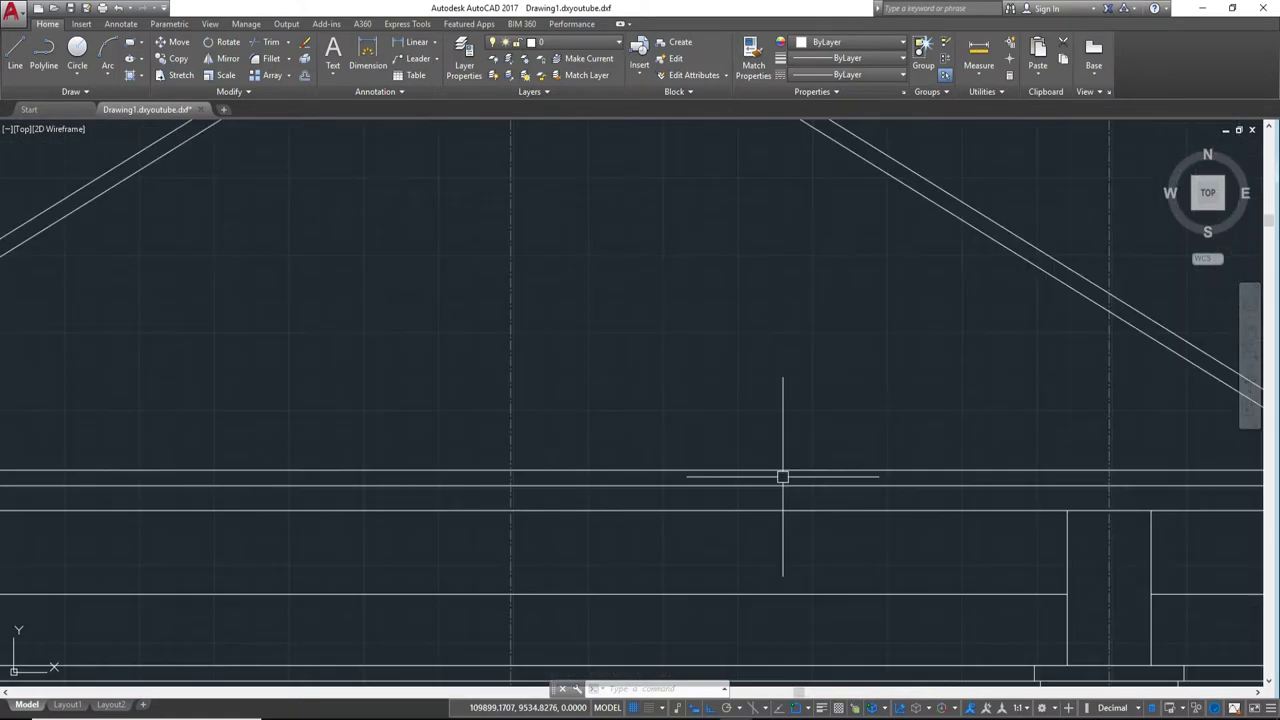
Step: Window-select the two horizontal eave lines under the gable and erase them
left_click(920, 510)
left_click(785, 462)
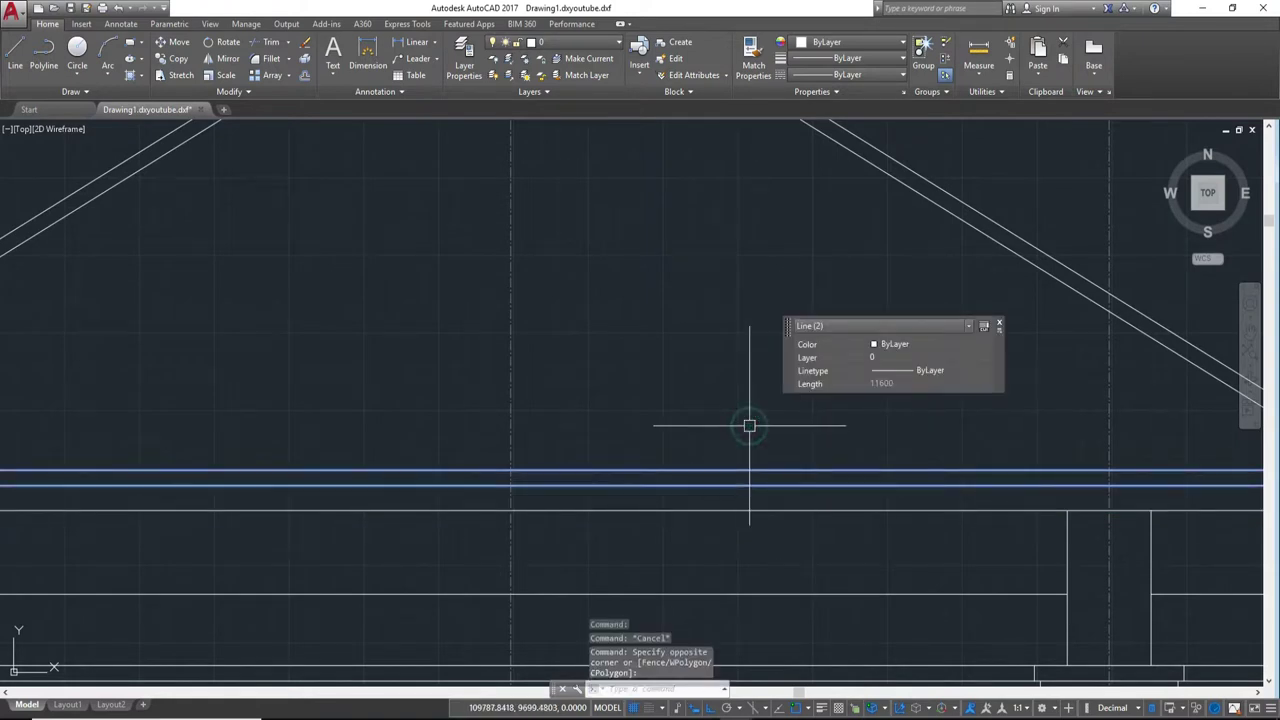
type("e")
key("Return")
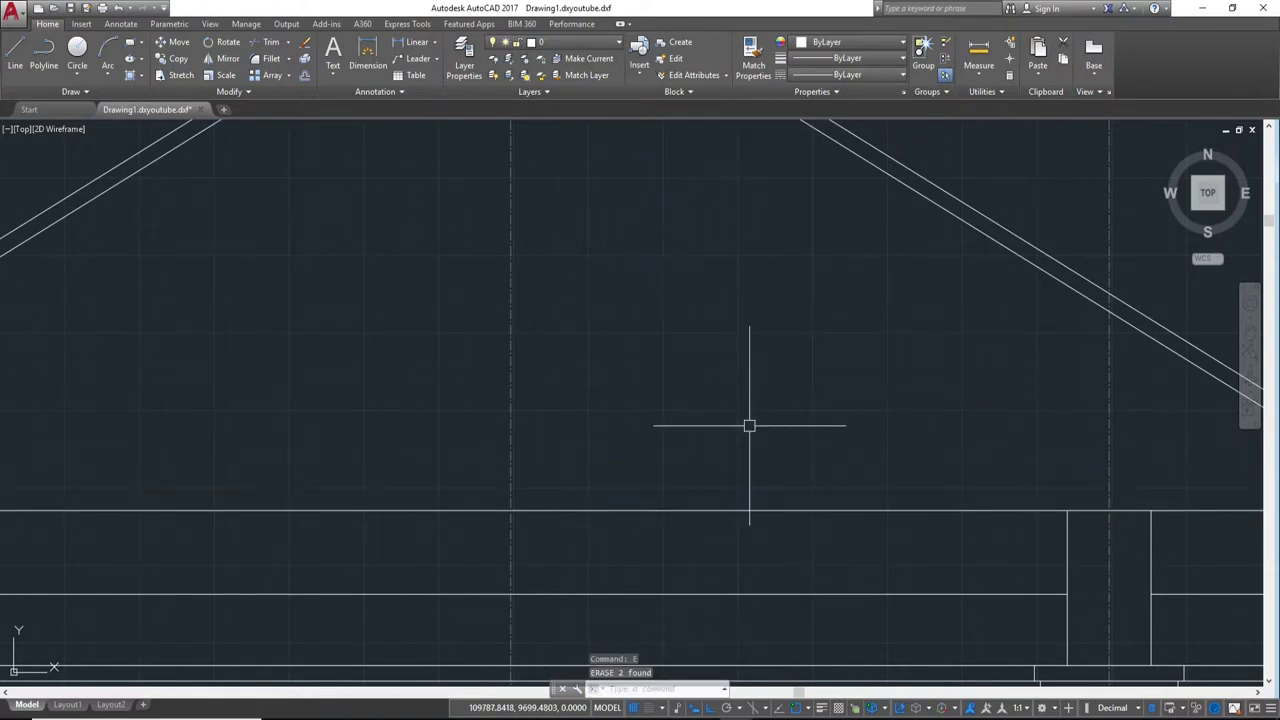
scroll(749, 425, "down", 2)
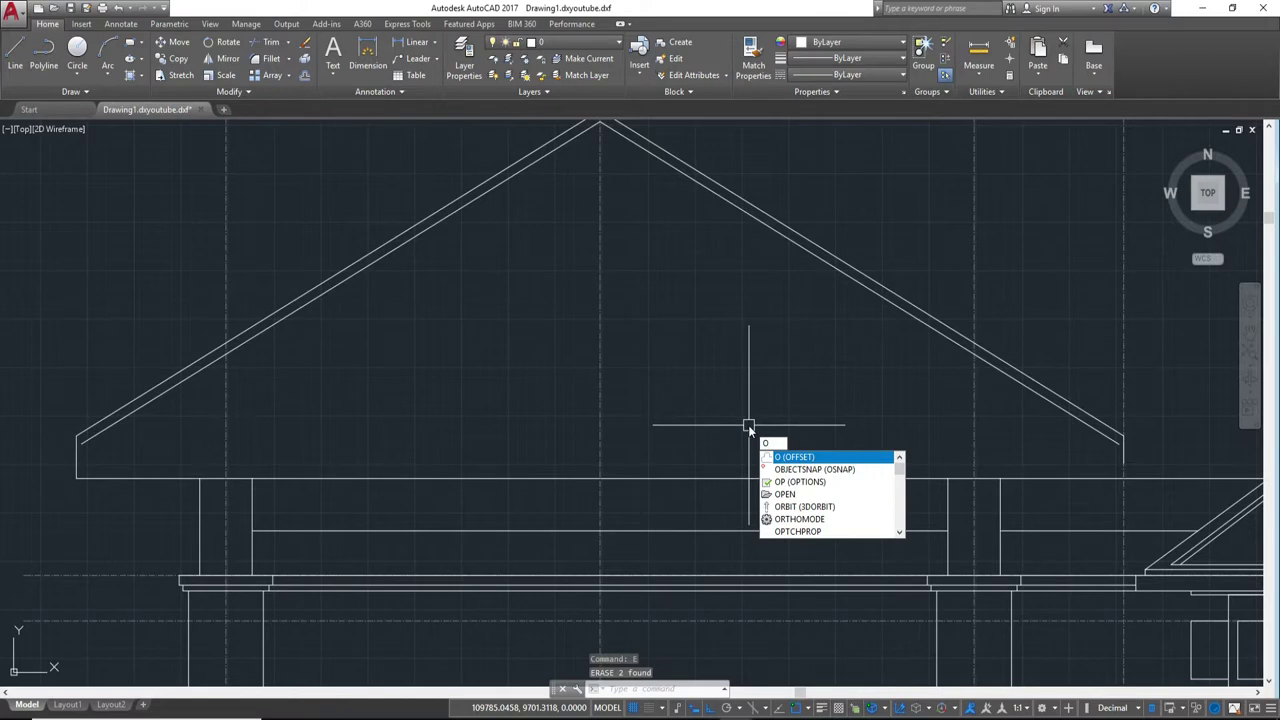
Step: Offset the eave line 100 units toward the roof
key("Return")
type("100")
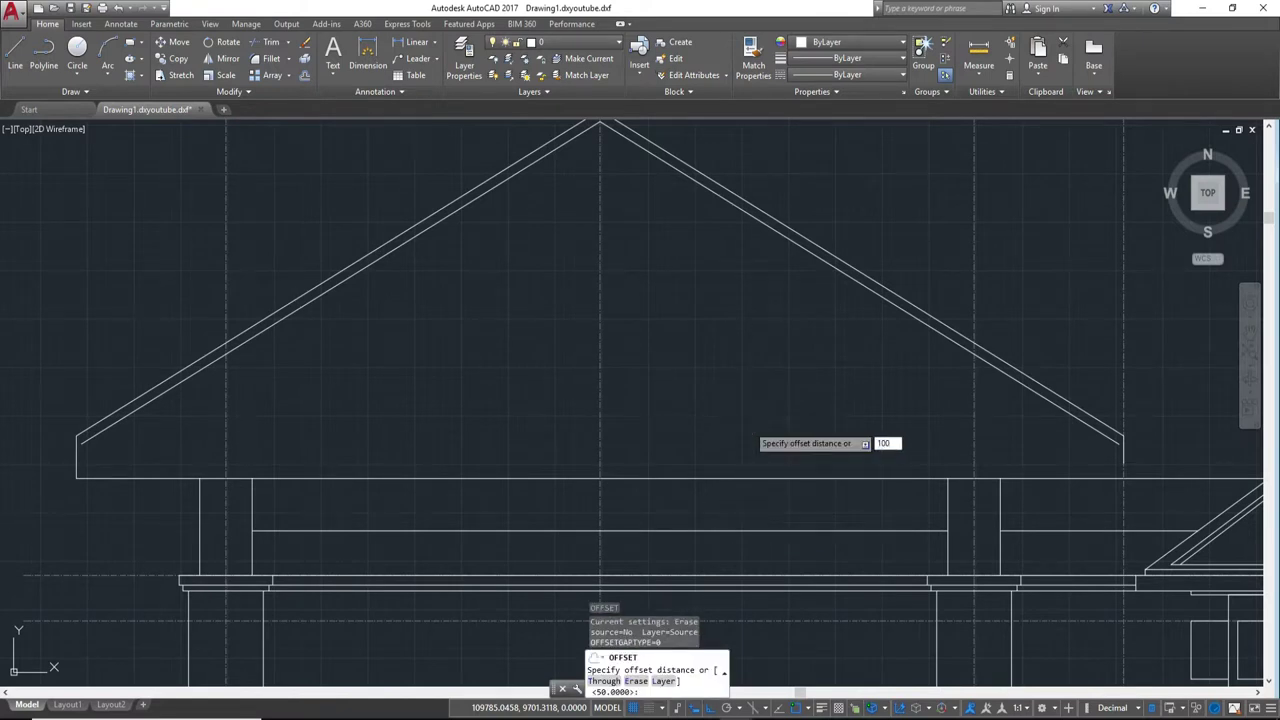
key("Return")
left_click(745, 478)
left_click(749, 395)
scroll(734, 431, "down", 1)
scroll(476, 400, "down", 2)
scroll(476, 400, "up", 4)
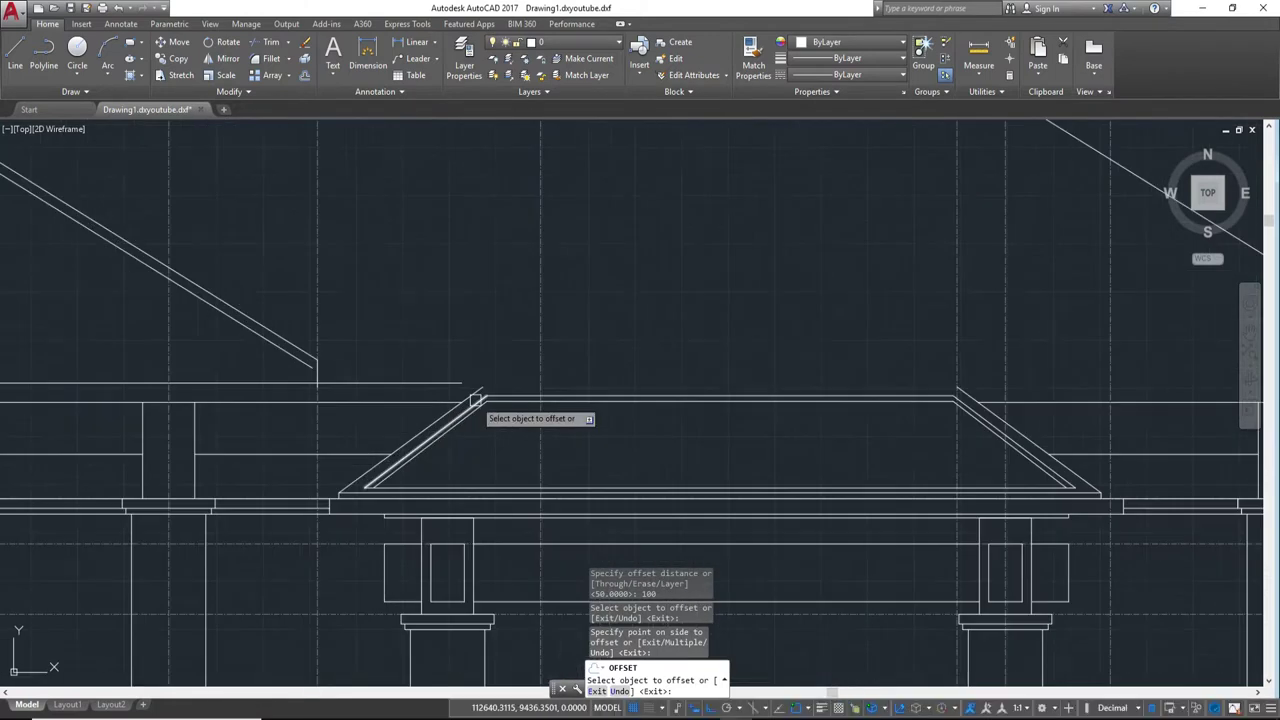
scroll(532, 360, "up", 2)
key("Escape")
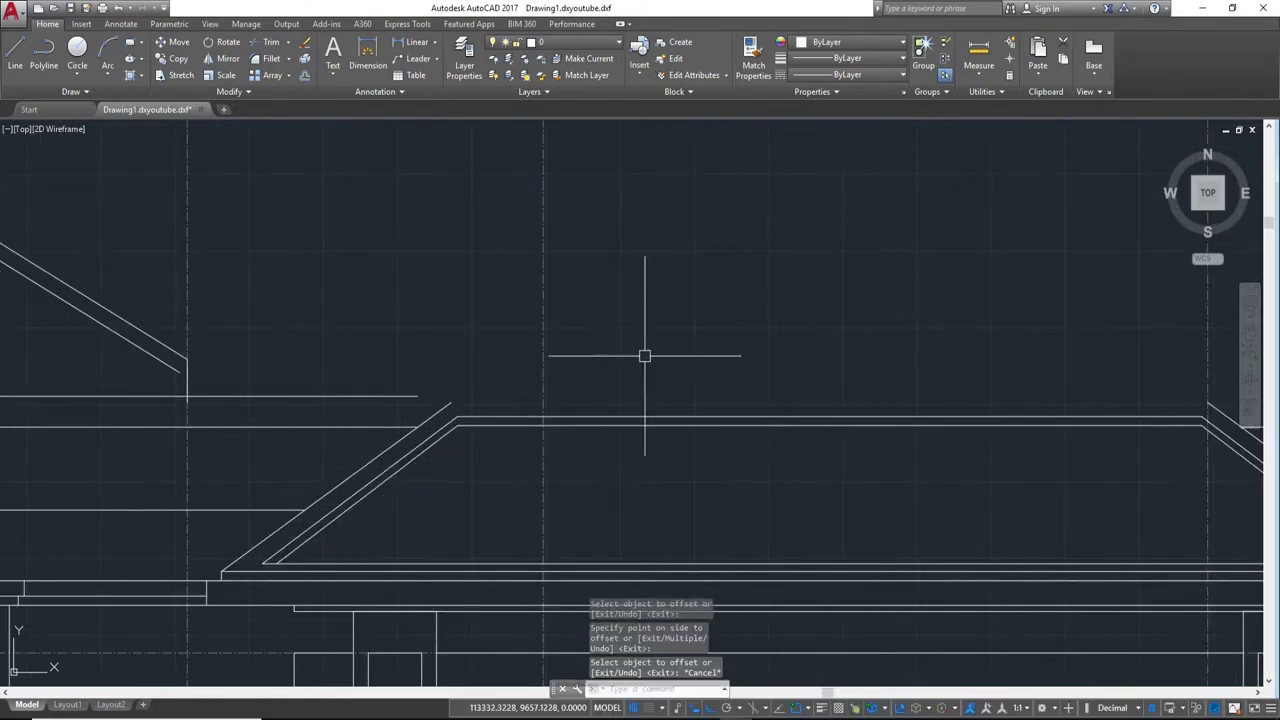
Step: Clear the stray selection and offset the eave line 100 units again
scroll(571, 371, "down", 1)
scroll(840, 437, "down", 2)
scroll(840, 437, "up", 2)
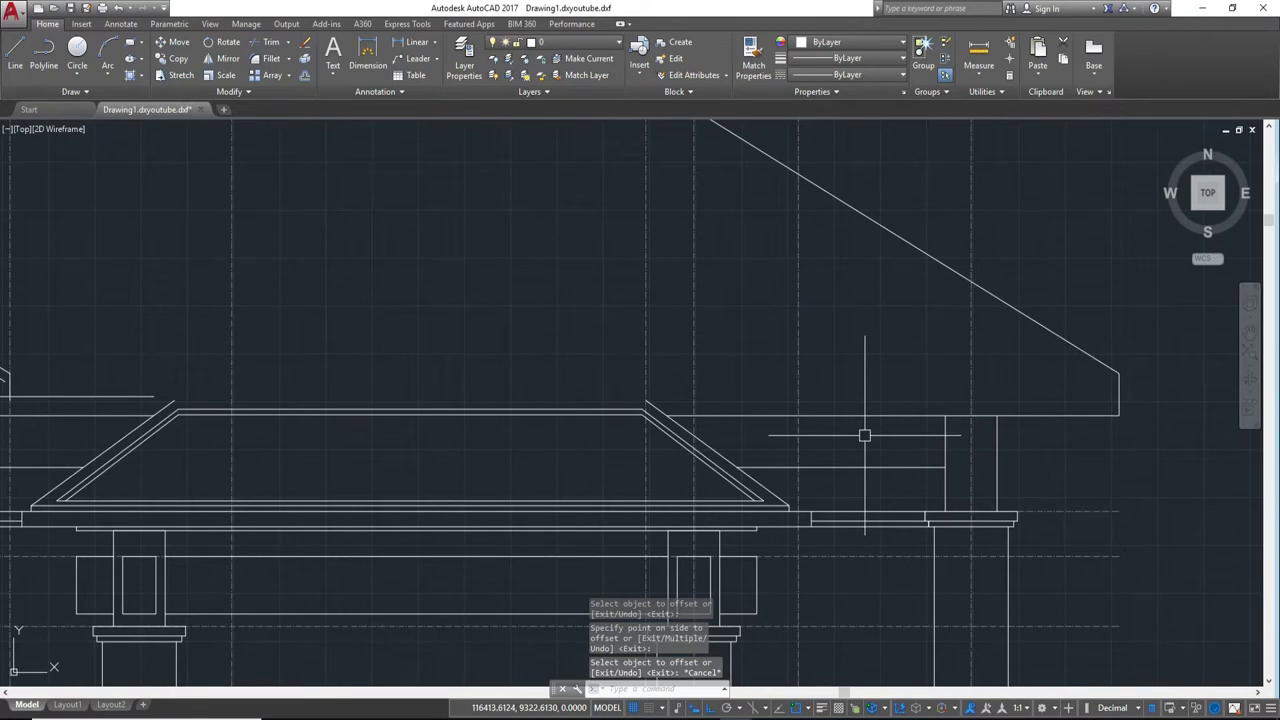
left_click(889, 416)
left_click(860, 376)
key("Down")
key("Escape")
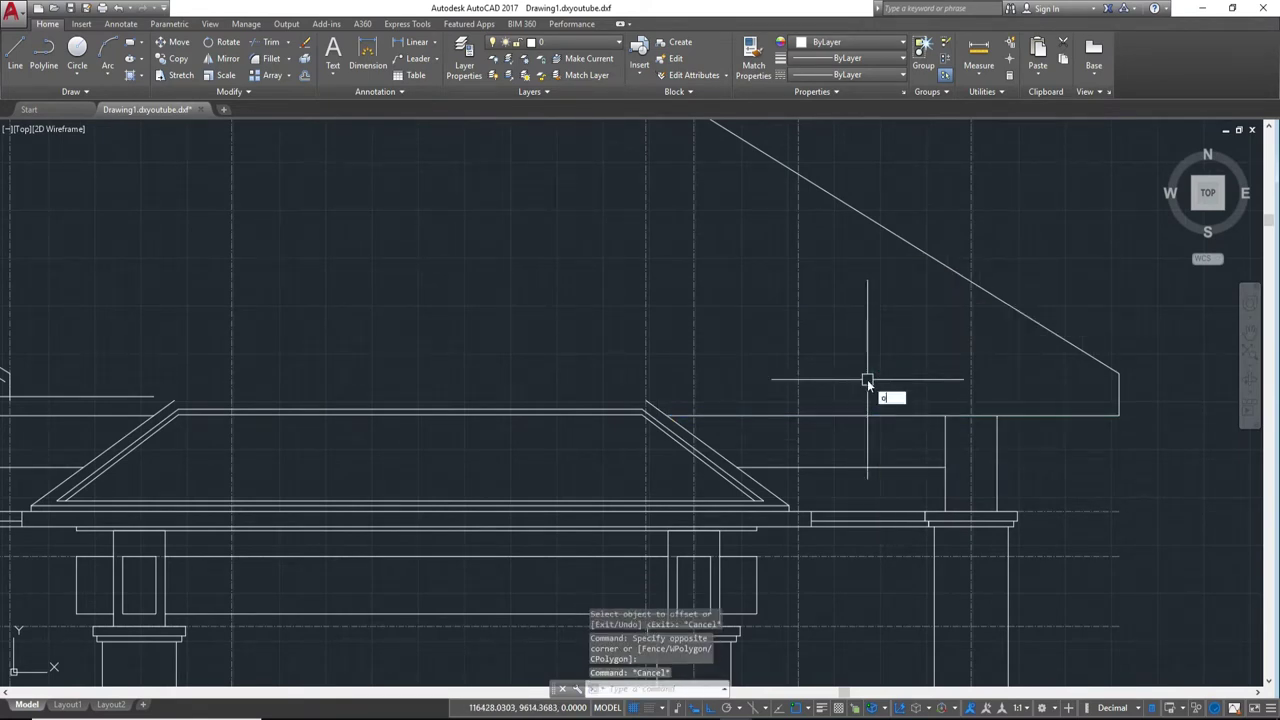
key("Return")
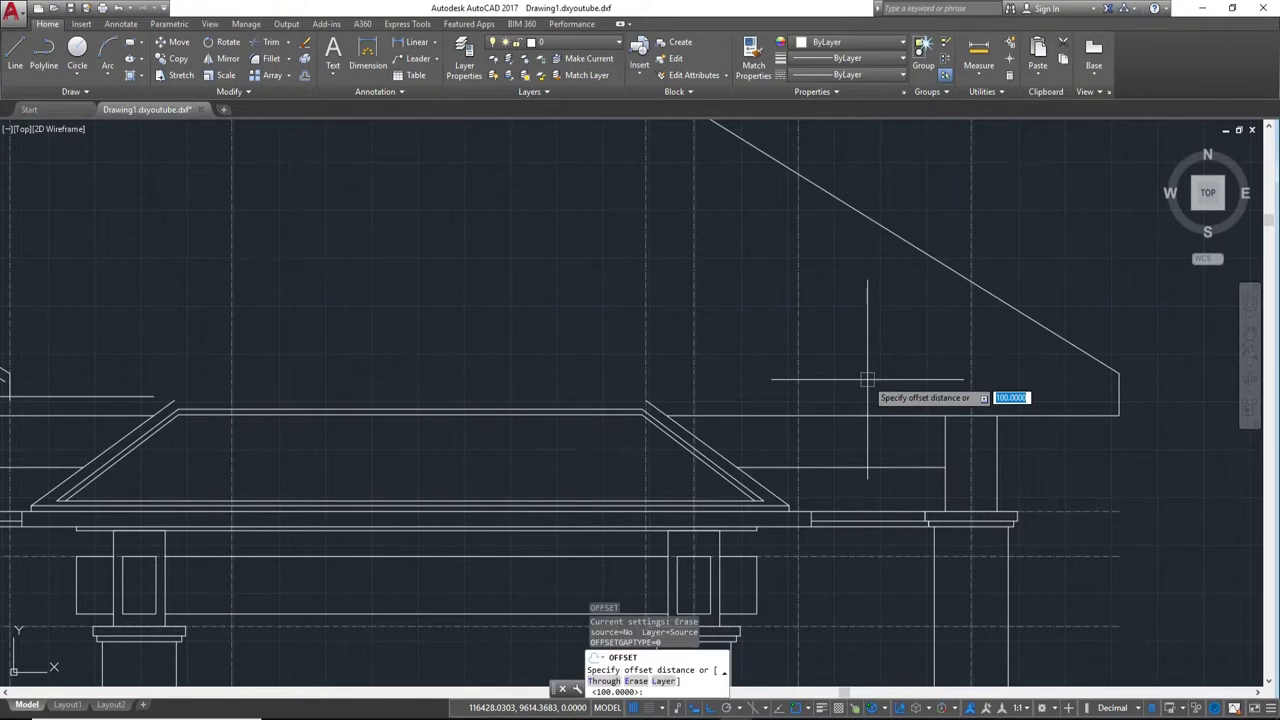
key("Return")
left_click(868, 412)
left_click(868, 352)
middle_click_drag(592, 383, 731, 371)
key("Escape")
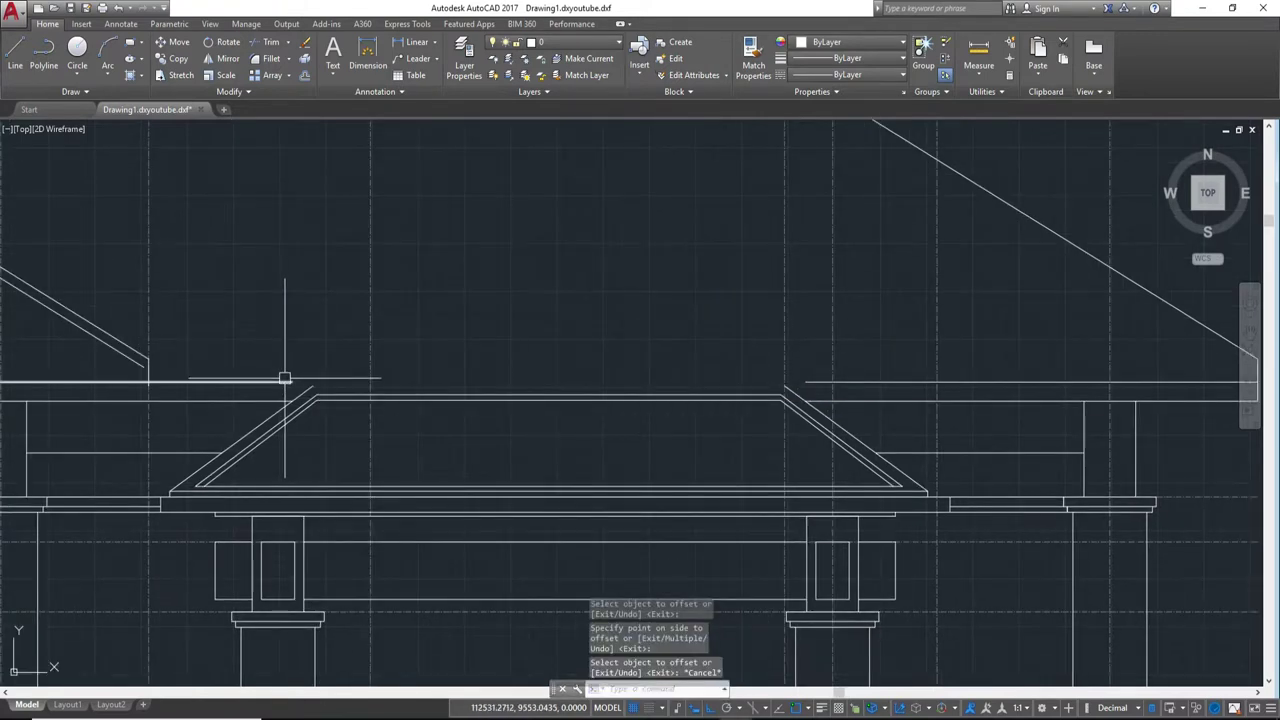
Step: Stretch the new horizontal line's left end to the existing line's endpoint
left_click(805, 381)
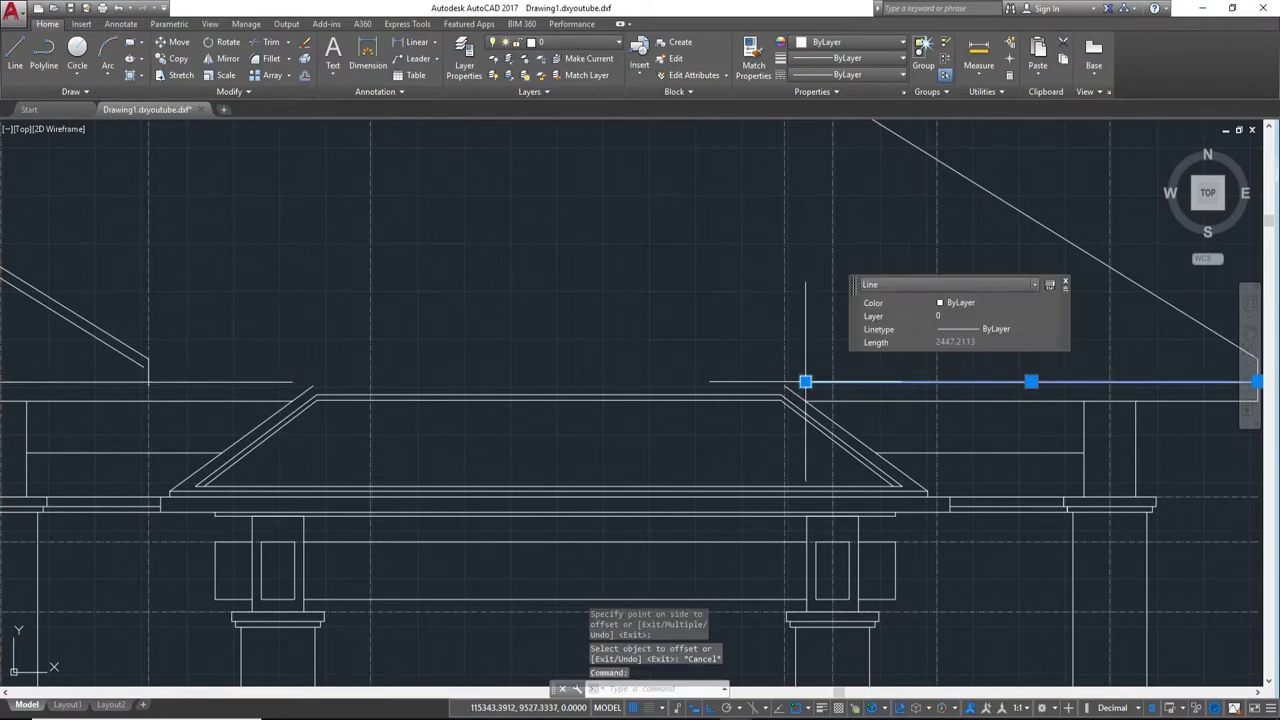
left_click(805, 381)
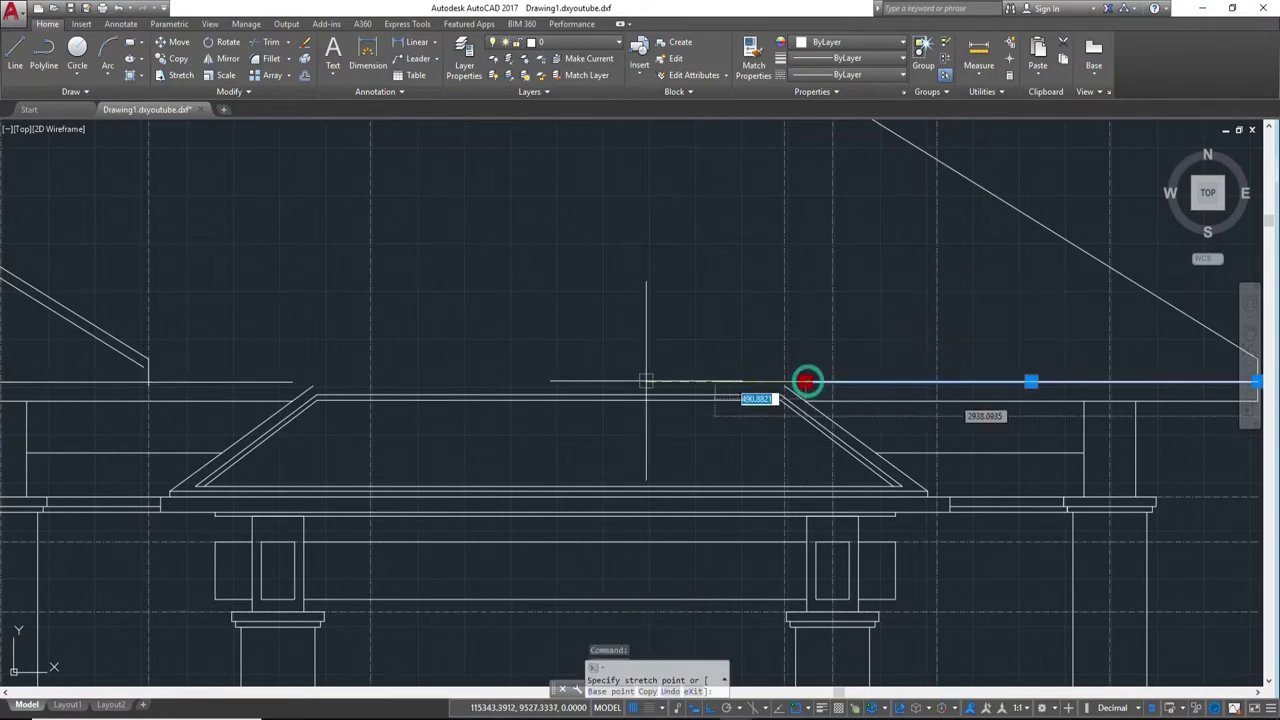
left_click(294, 381)
key("Escape")
scroll(334, 366, "up", 3)
scroll(334, 369, "up", 2)
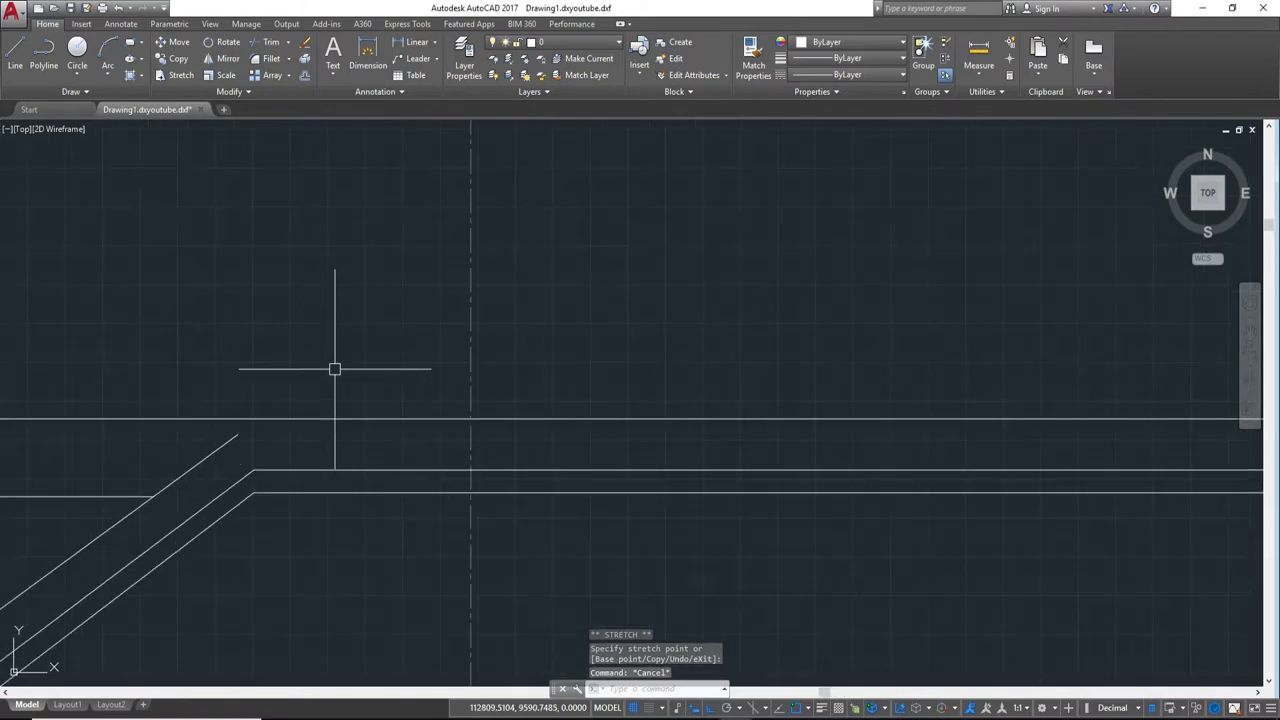
Step: Start a line at the diagonal's endpoint, then cancel it
key("Return")
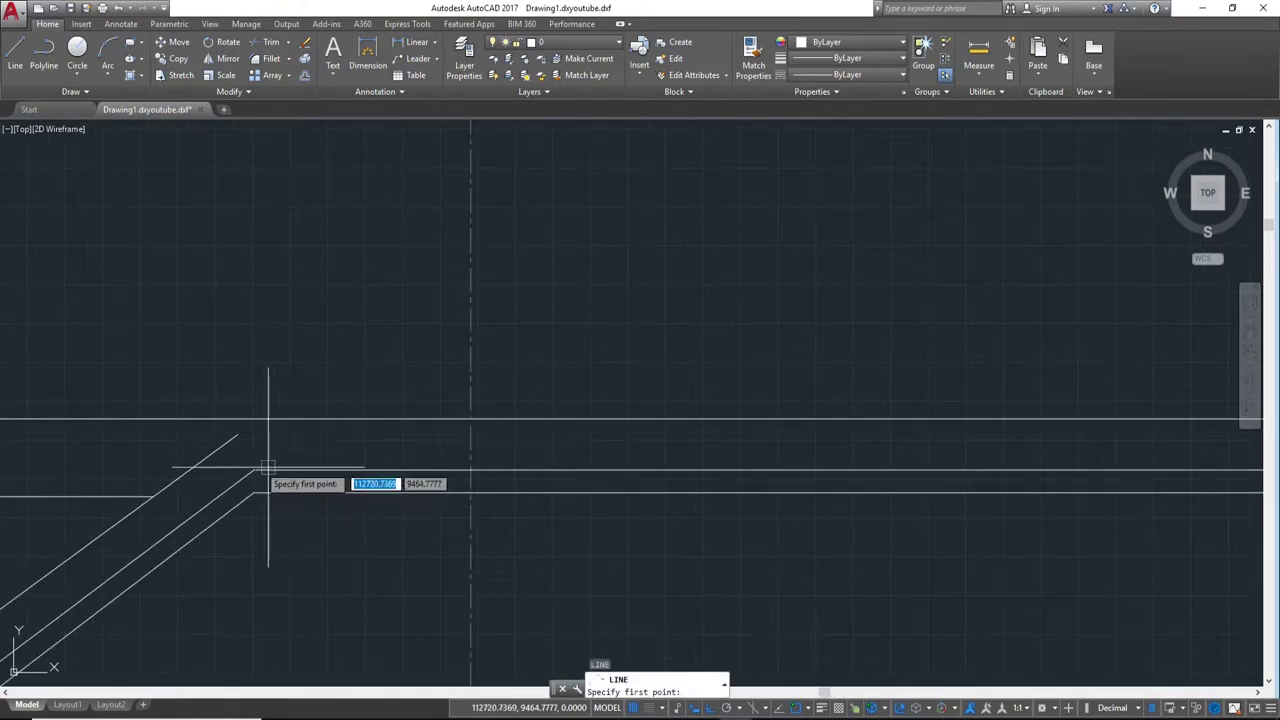
left_click(235, 435)
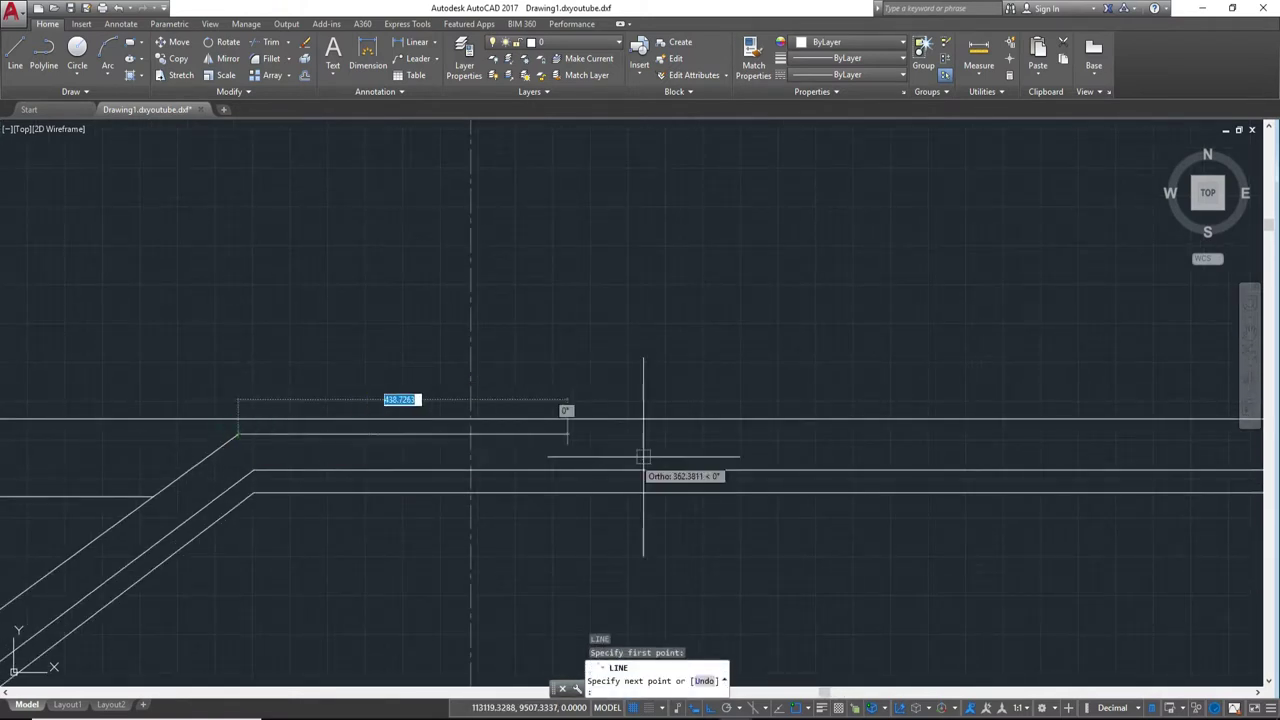
key("Escape")
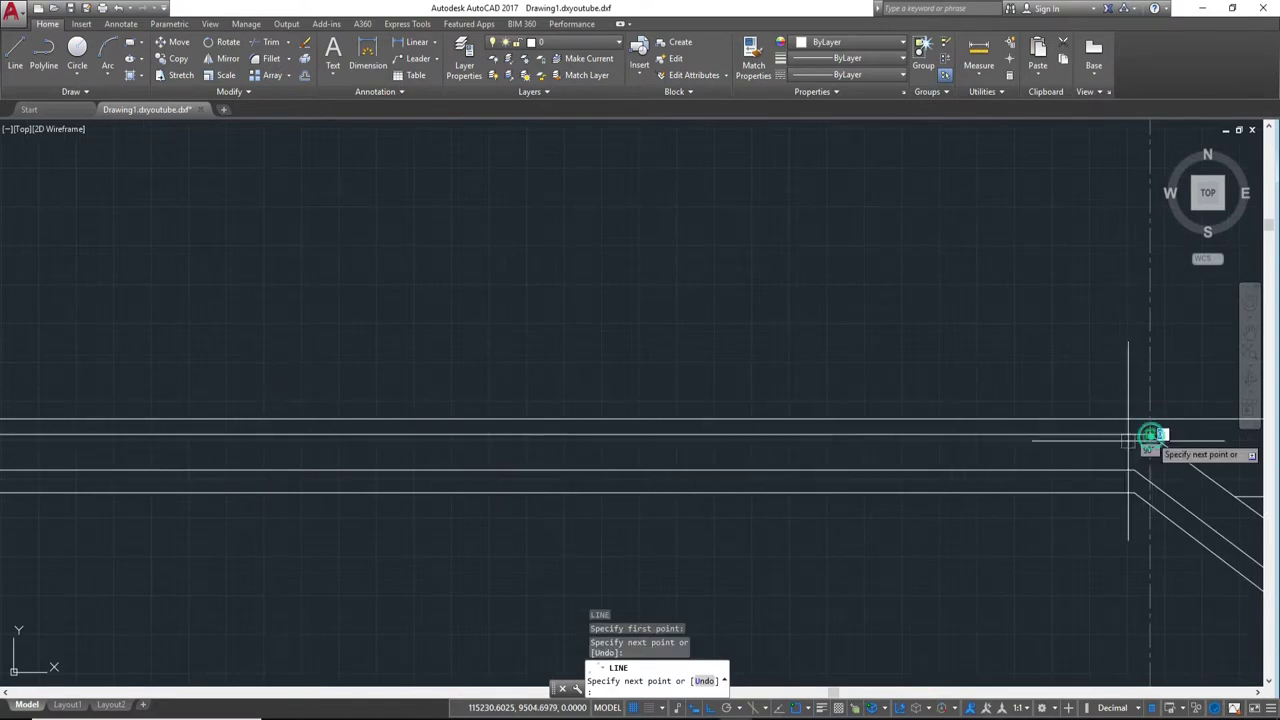
scroll(754, 405, "down", 3)
scroll(213, 420, "up", 2)
mouse_move(213, 420)
middle_mouse_down()
mouse_move(351, 454)
mouse_move(797, 437)
mouse_move(318, 417)
mouse_move(463, 451)
middle_mouse_up()
Step: Window-select two horizontal lines near the gable roof and erase them
scroll(457, 400, "down", 2)
mouse_move(457, 400)
middle_mouse_down()
mouse_move(469, 457)
mouse_move(786, 566)
middle_mouse_up()
scroll(786, 566, "up", 3)
left_click(872, 534)
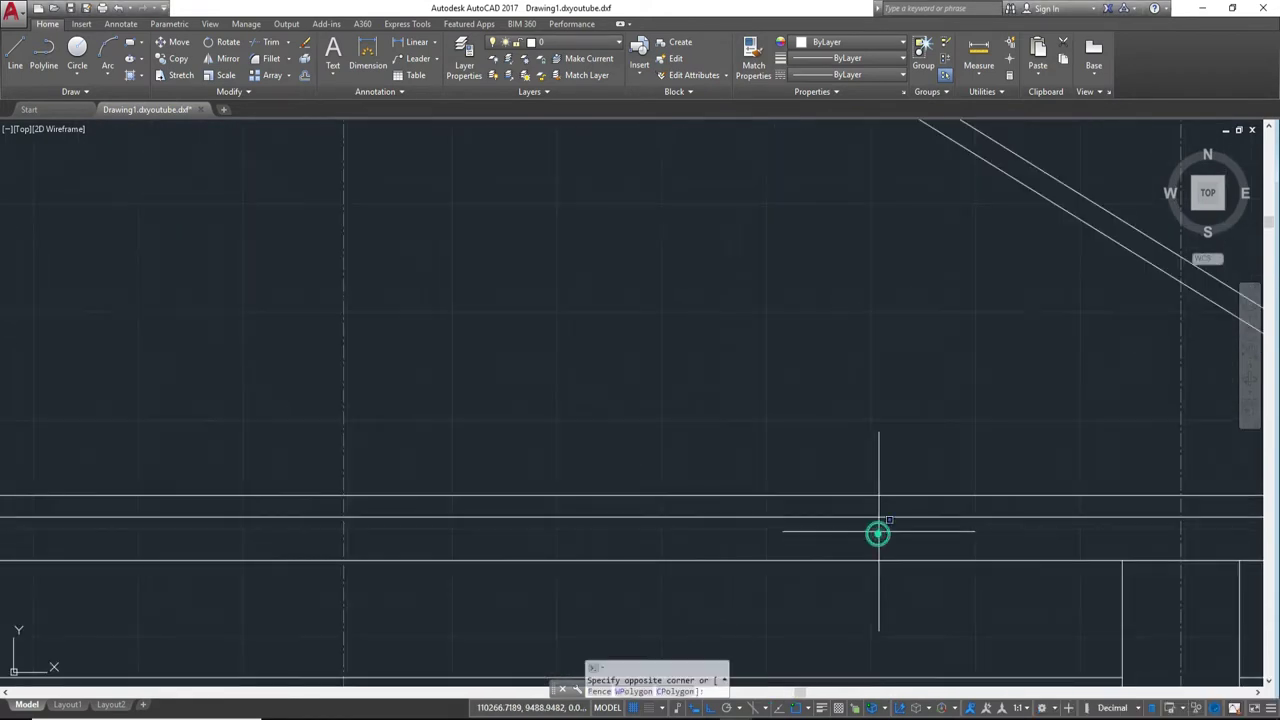
left_click(800, 423)
type("E")
key("Return")
scroll(800, 423, "down", 5)
scroll(846, 420, "up", 1)
scroll(723, 484, "up", 5)
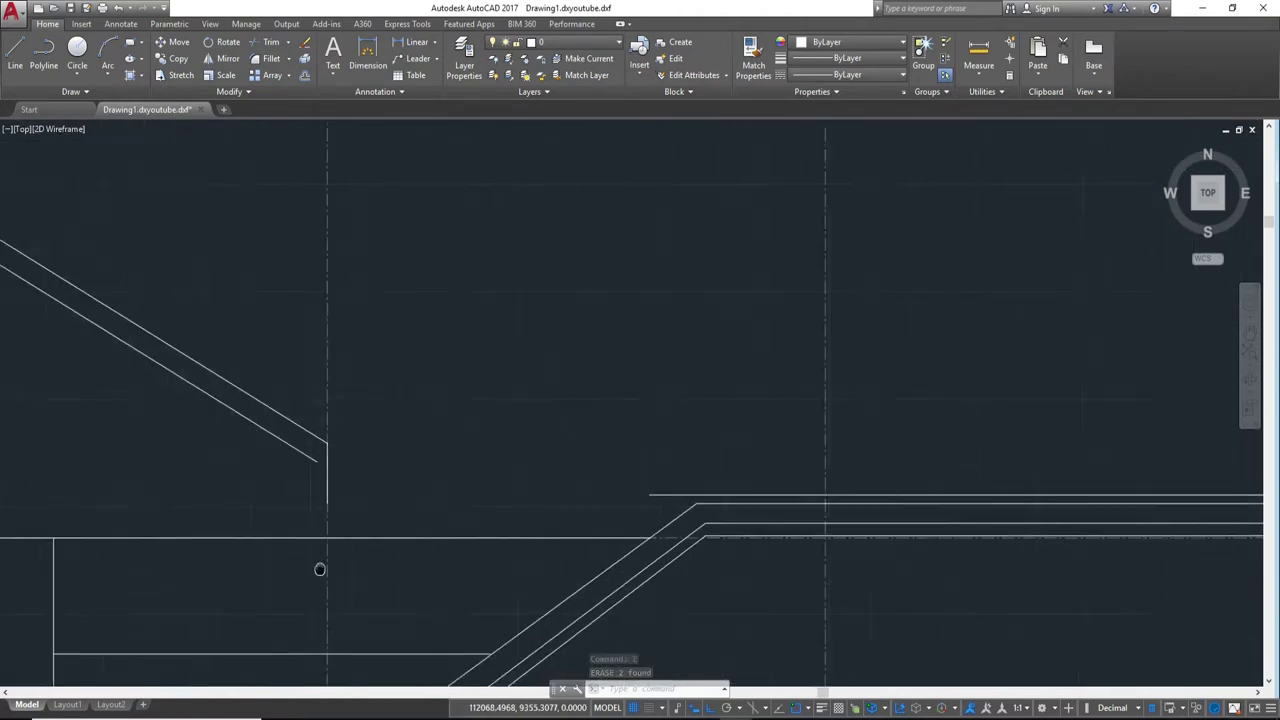
Step: Erase the long 5222.7894-unit horizontal line at the left roof end
middle_click_drag(404, 567, 12, 562)
left_click(498, 487)
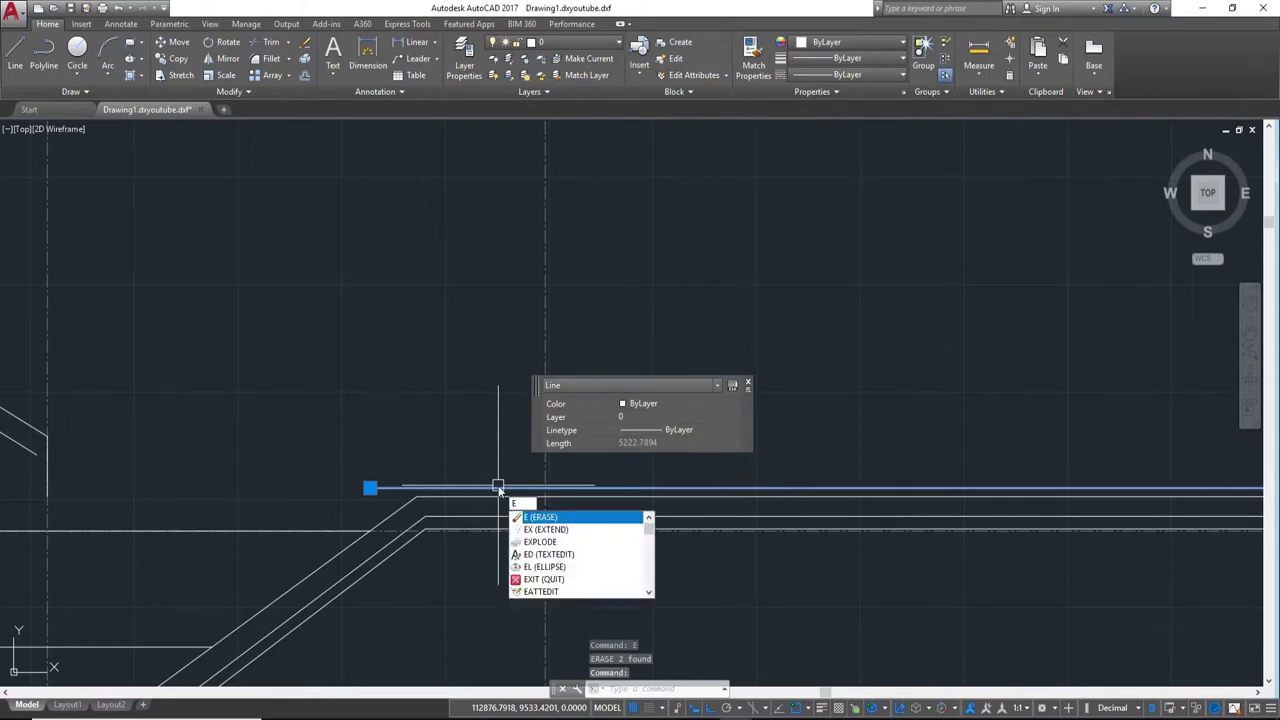
key("Return")
scroll(557, 497, "down", 5)
scroll(1114, 491, "up", 2)
type("O")
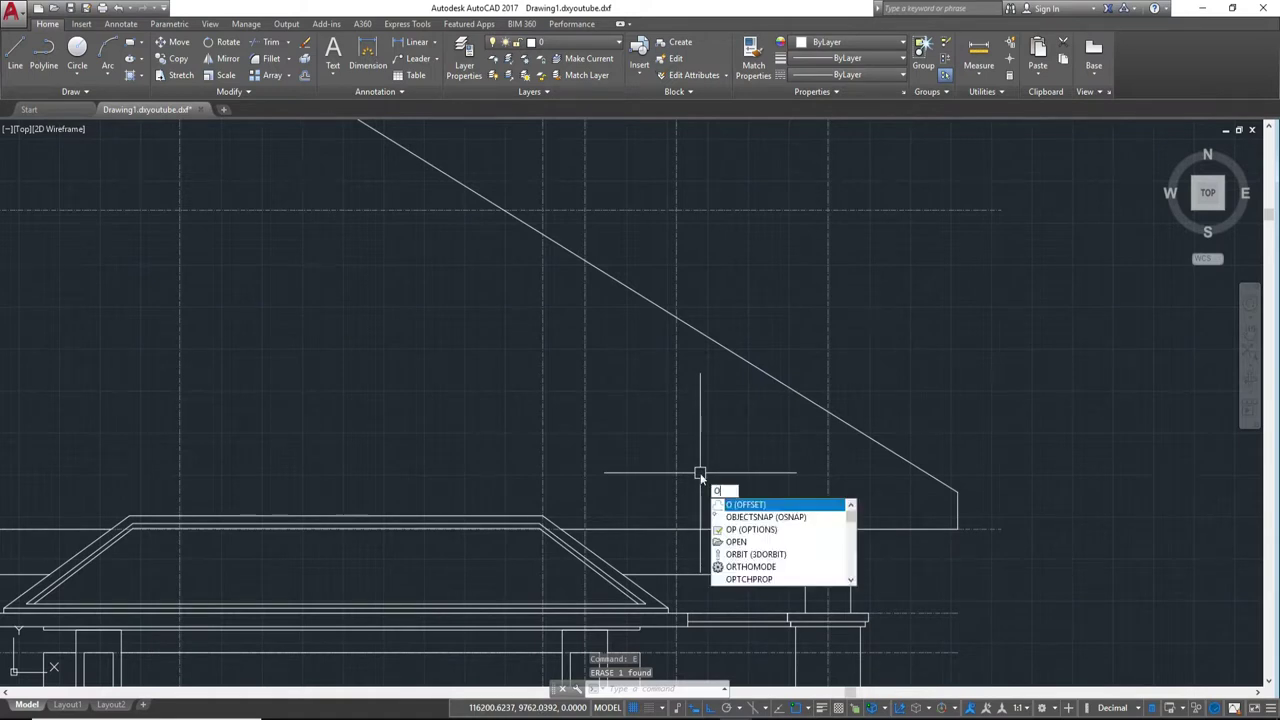
Step: Offset the roof's bottom line and a second line by 150
key("Return")
type("150")
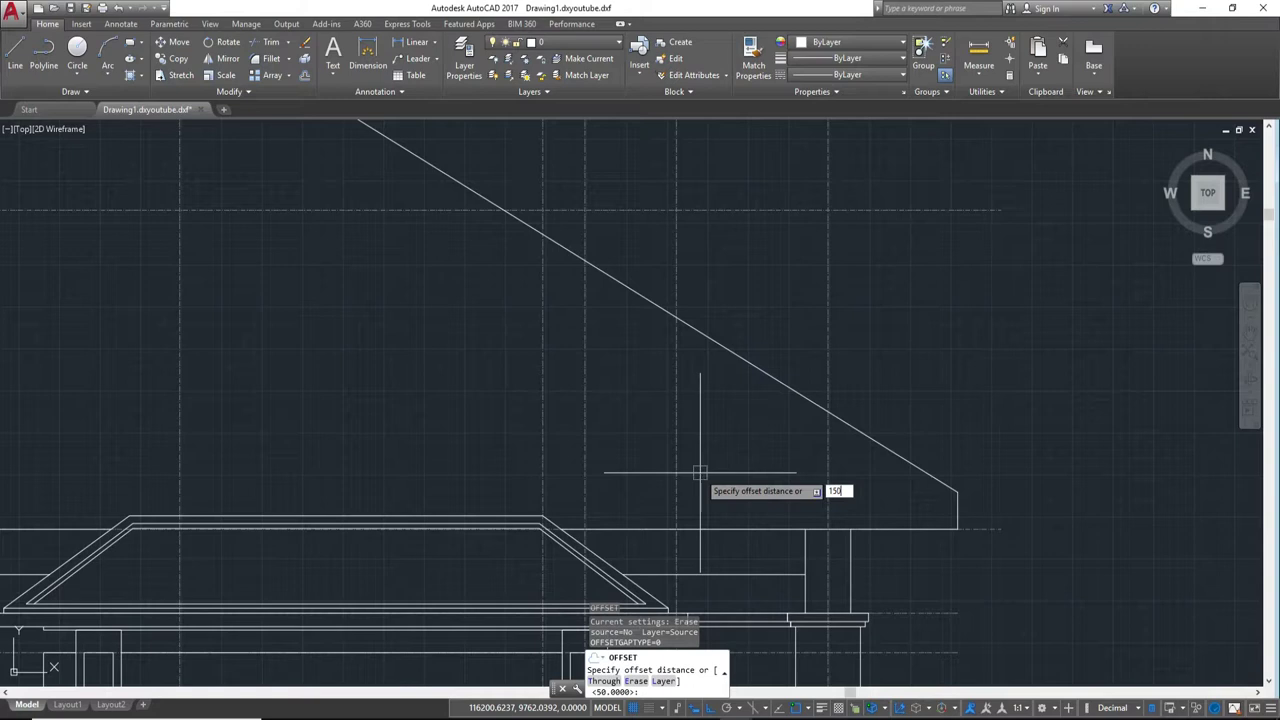
key("Return")
left_click(716, 528)
left_click(716, 445)
mouse_move(586, 466)
middle_mouse_down()
mouse_move(666, 477)
mouse_move(474, 517)
middle_mouse_up()
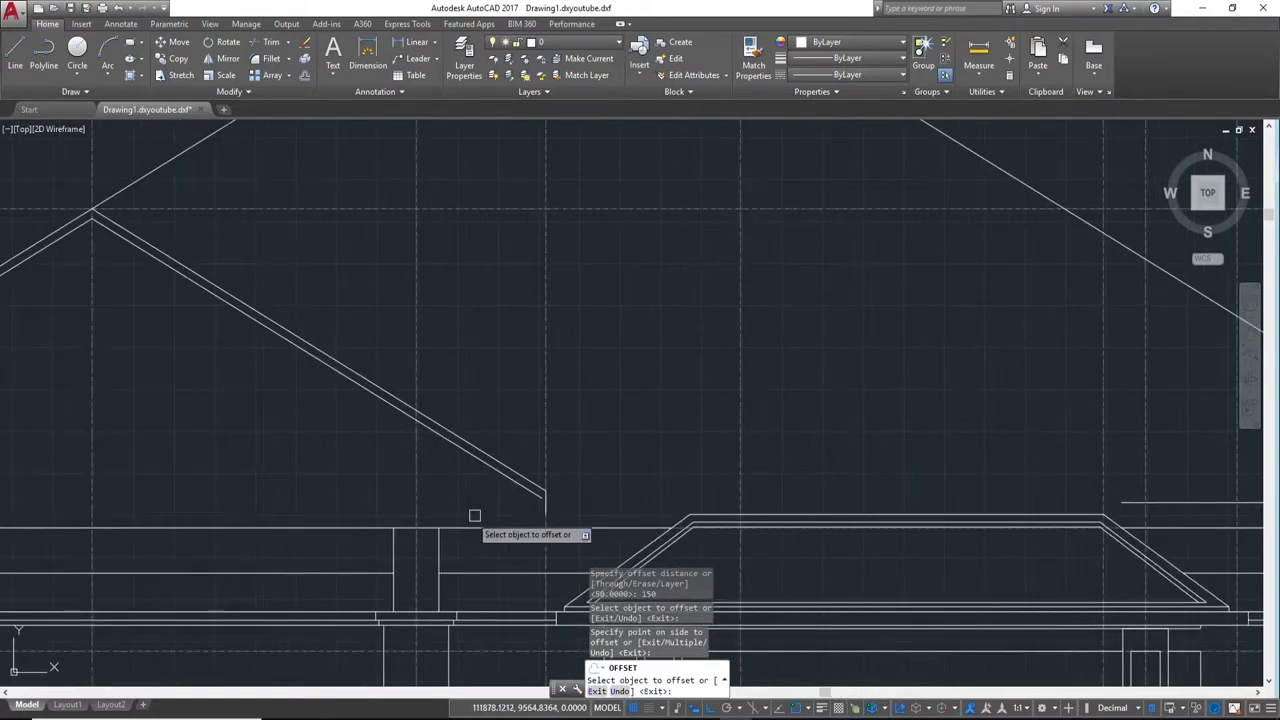
left_click(376, 521)
left_click(371, 443)
middle_click_drag(292, 450, 623, 466)
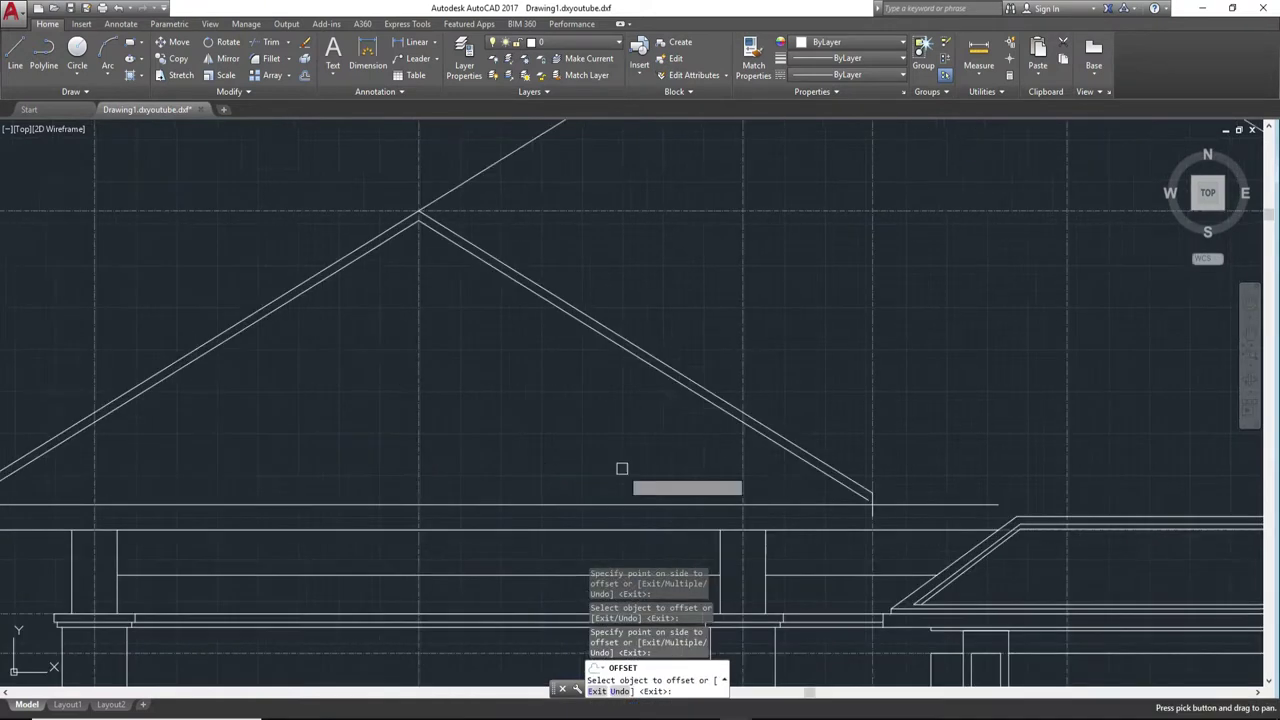
middle_click_drag(232, 466, 409, 476)
middle_click_drag(532, 474, 269, 487)
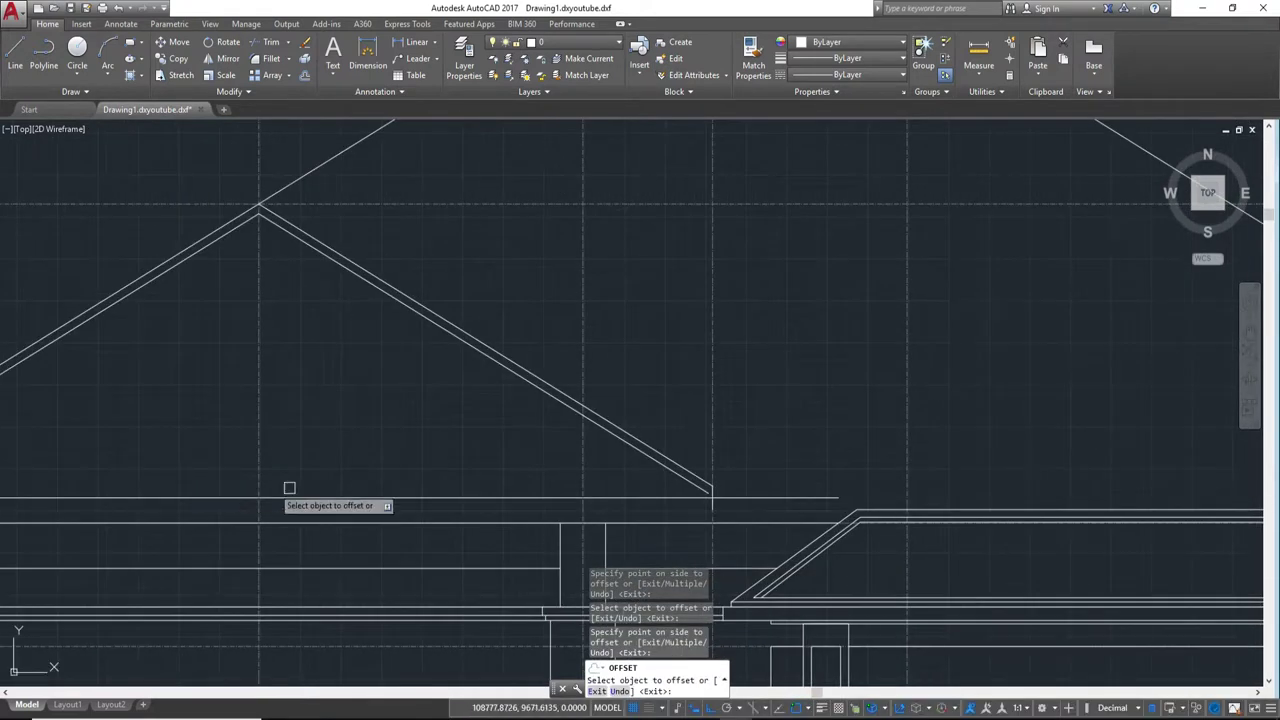
middle_click_drag(159, 465, 250, 446)
scroll(250, 446, "up", 2)
middle_click_drag(417, 463, 531, 466)
key("Escape")
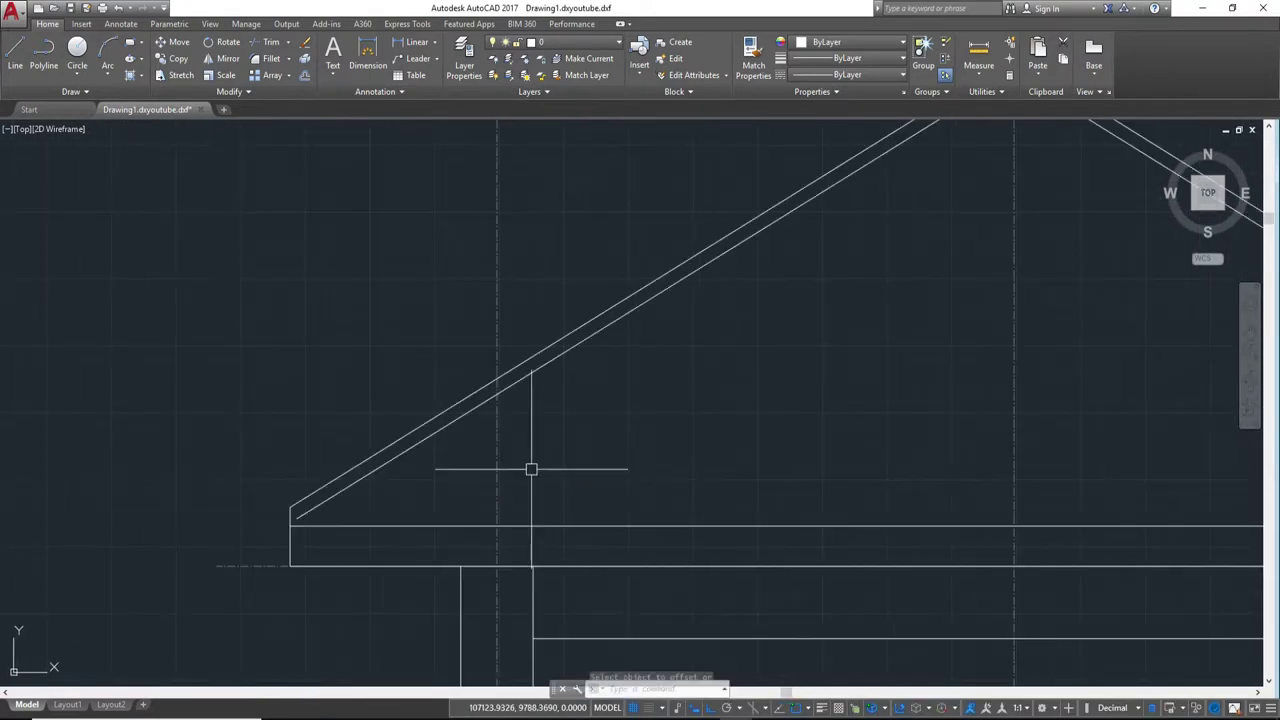
Step: Offset the horizontal line 50 units upward
type("O")
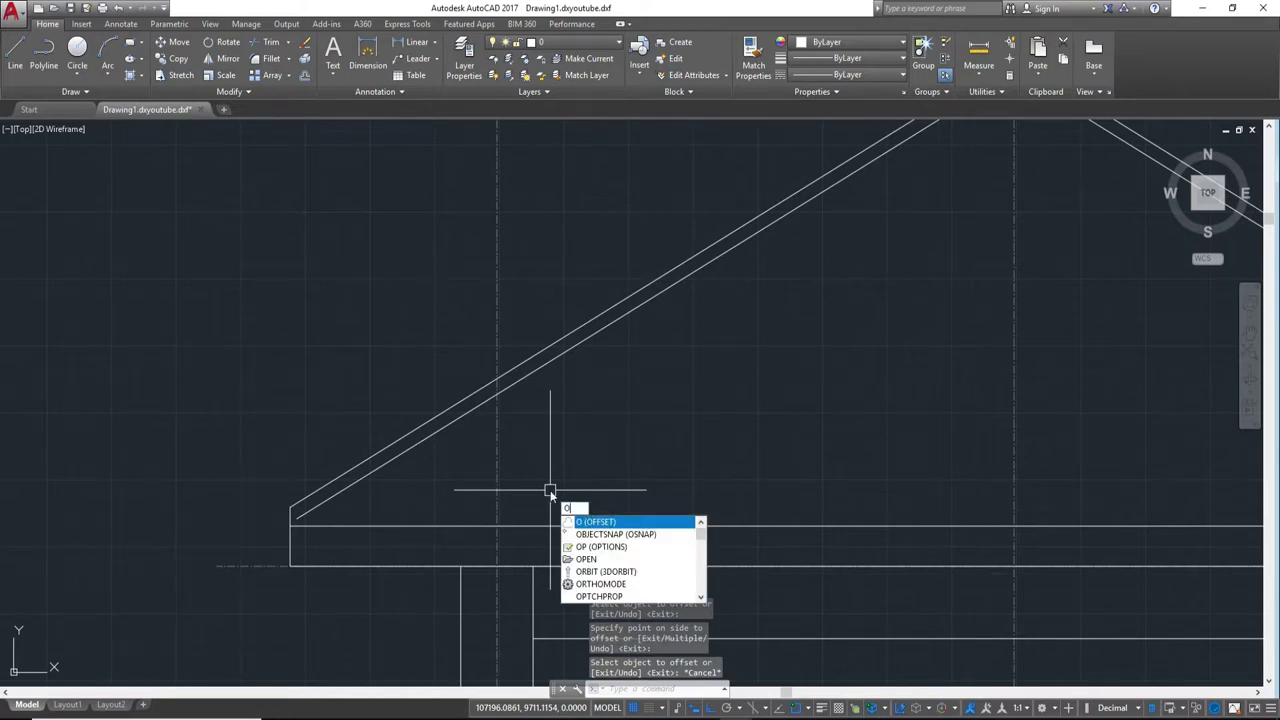
key("Return")
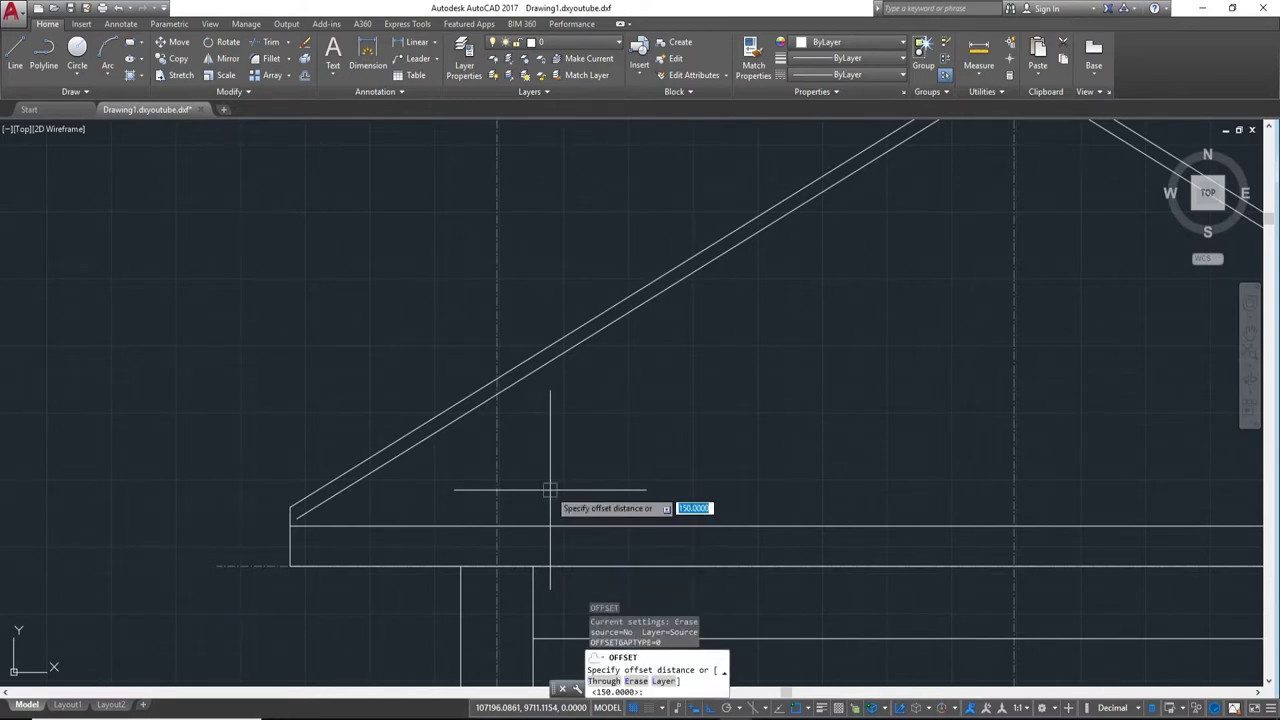
type("50")
key("Return")
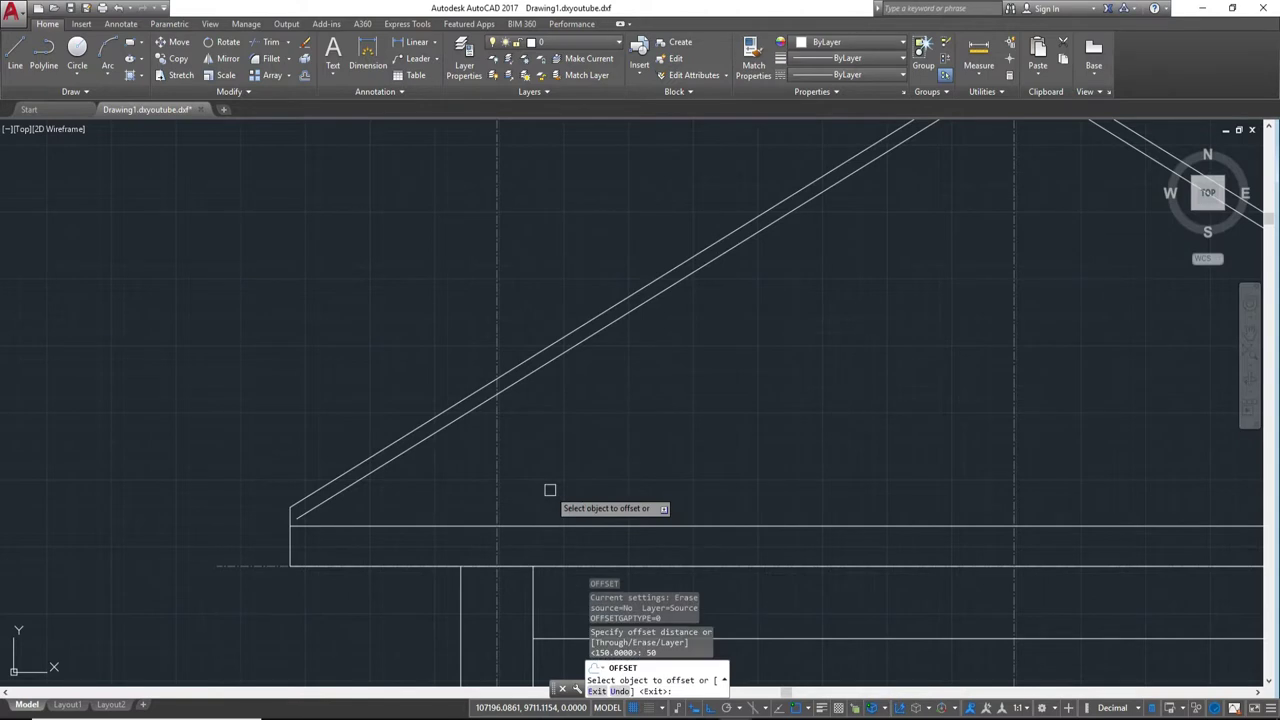
left_click(560, 525)
left_click(576, 459)
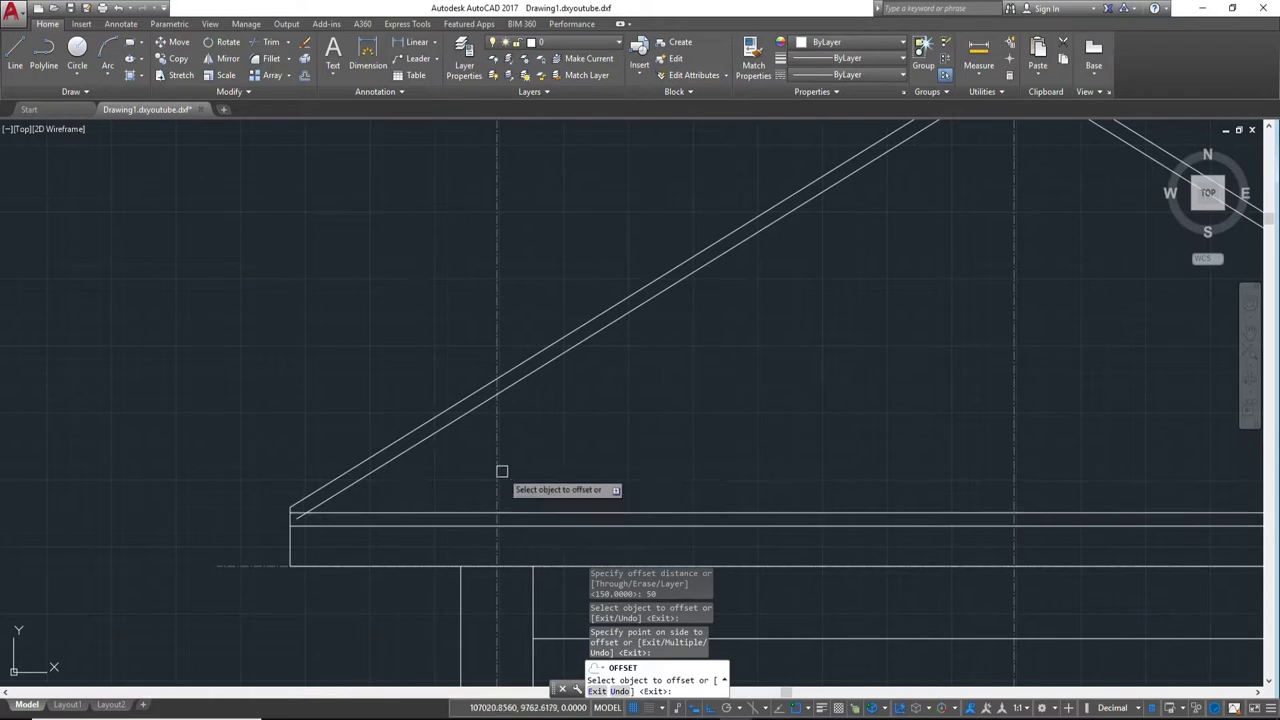
key("Escape")
Step: Try stretching the new line's end up to the roof corner, then undo the stretch
scroll(529, 480, "up", 2)
scroll(521, 510, "up", 1)
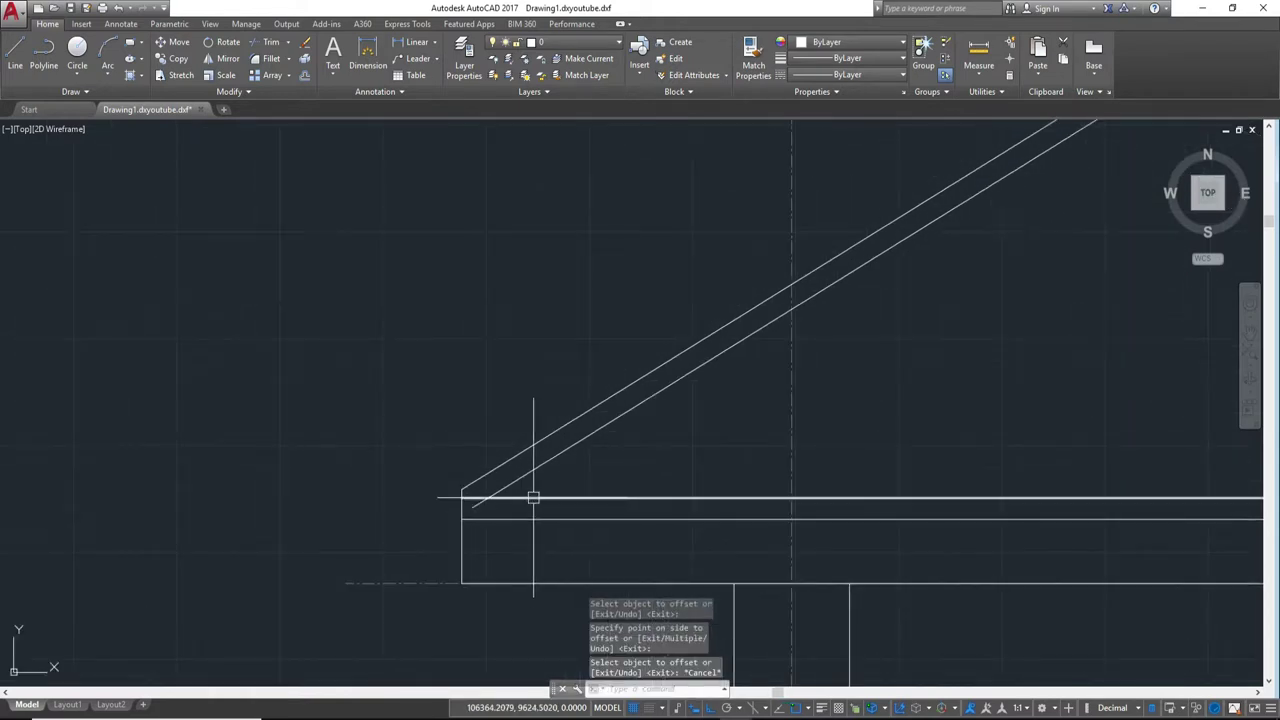
left_click(530, 498)
scroll(443, 461, "up", 2)
left_click(430, 487)
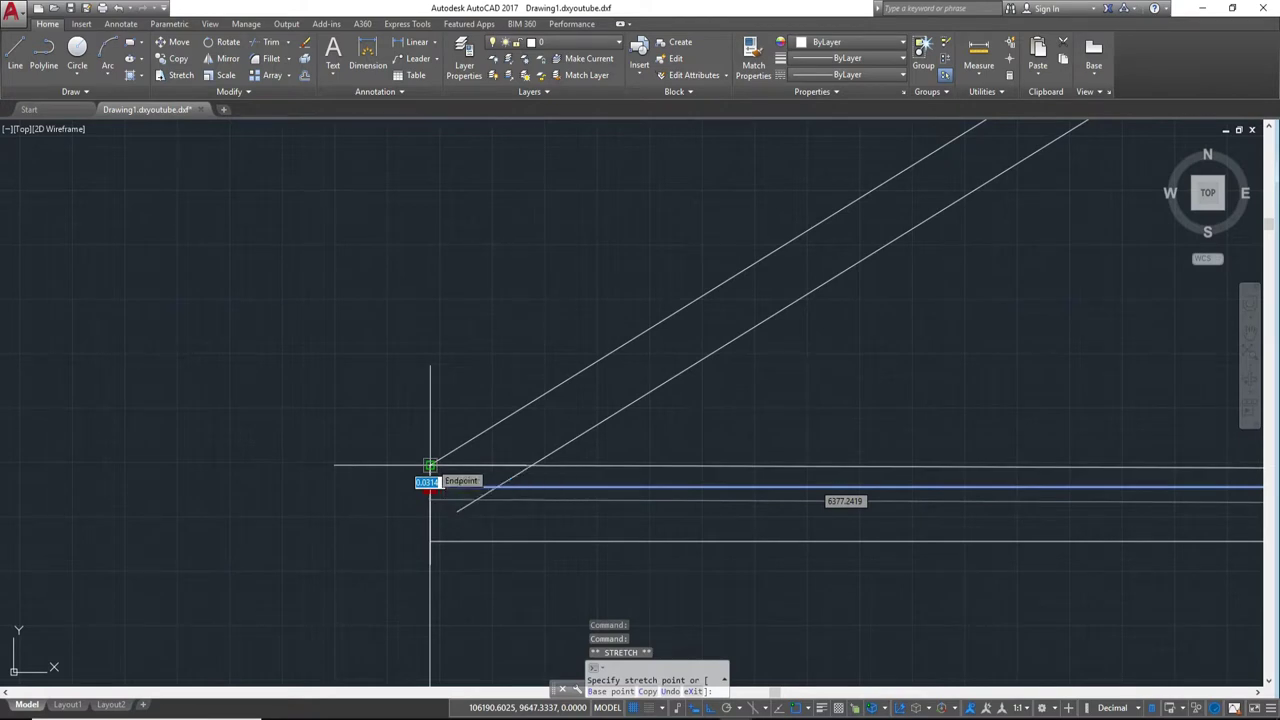
left_click(430, 465)
scroll(436, 465, "down", 2)
key("Escape")
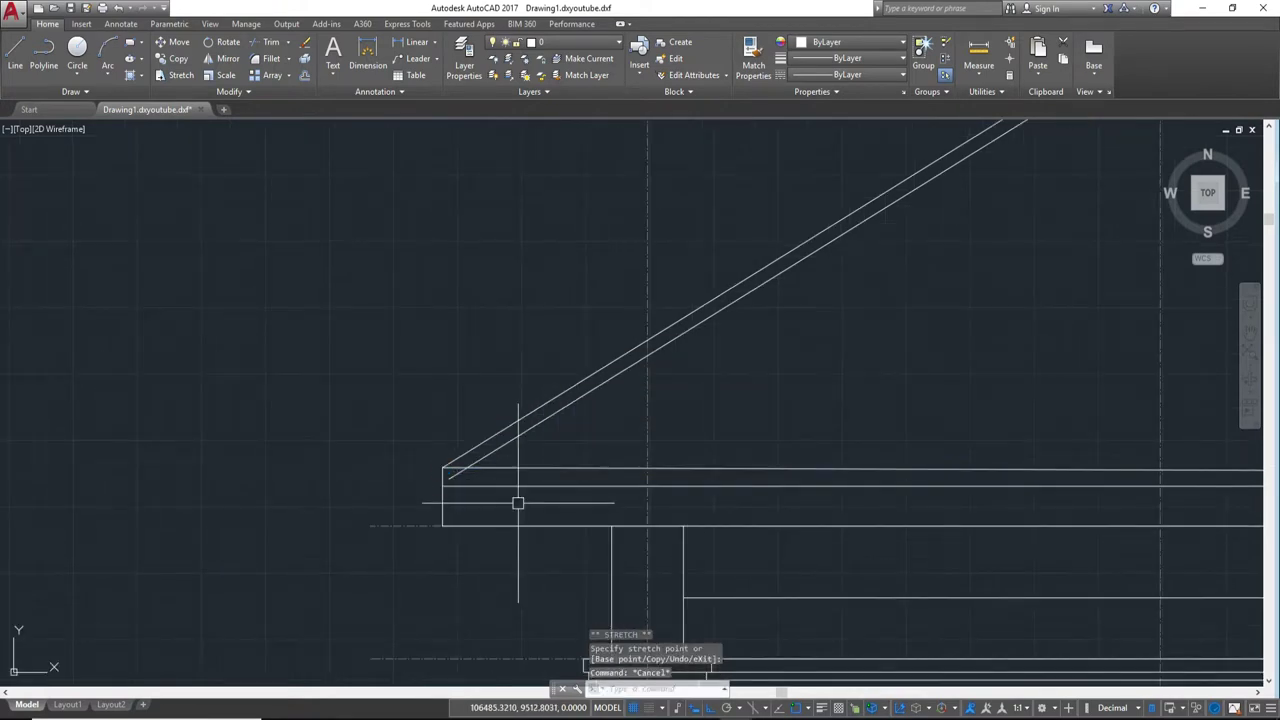
key("ctrl+z")
key("ctrl+z")
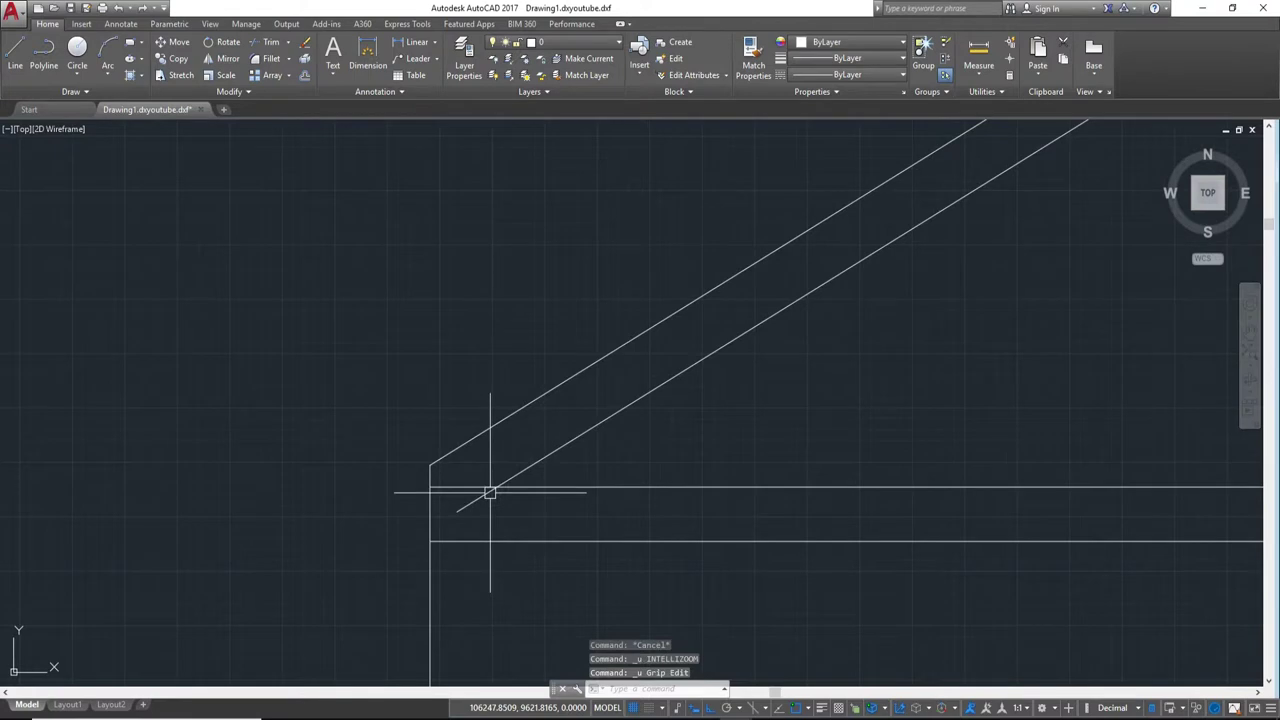
Step: Move the eave line 20 units up to meet the left roof slope's lower end
type("m")
key("Return")
left_click(574, 487)
key("Return")
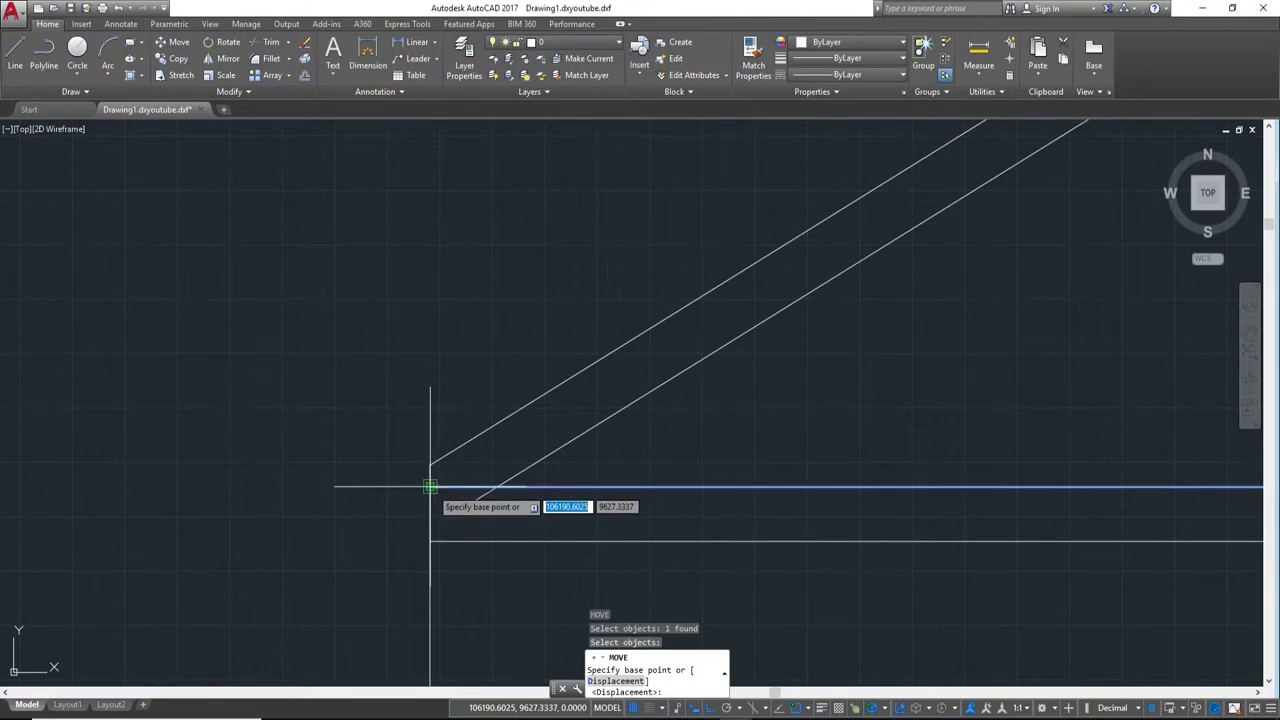
left_click(430, 487)
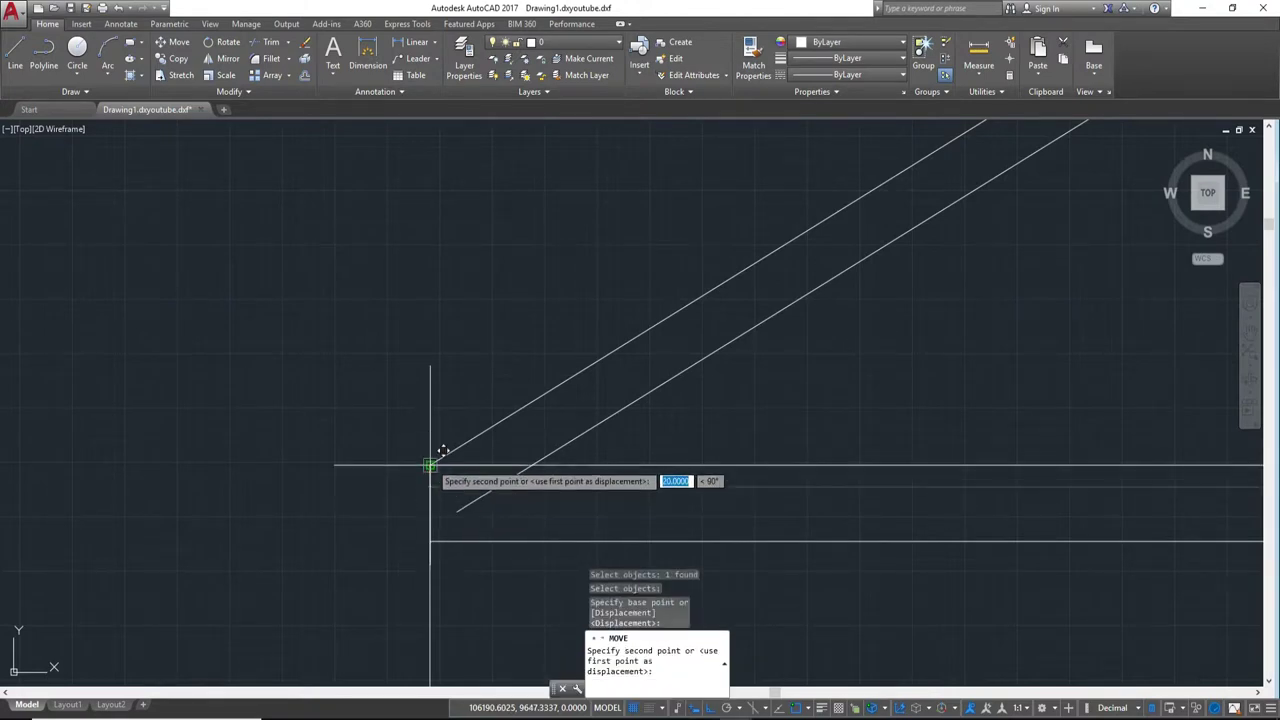
left_click(431, 463)
scroll(597, 491, "up", 1)
mouse_move(597, 491)
middle_mouse_down()
mouse_move(449, 506)
mouse_move(578, 529)
middle_mouse_up()
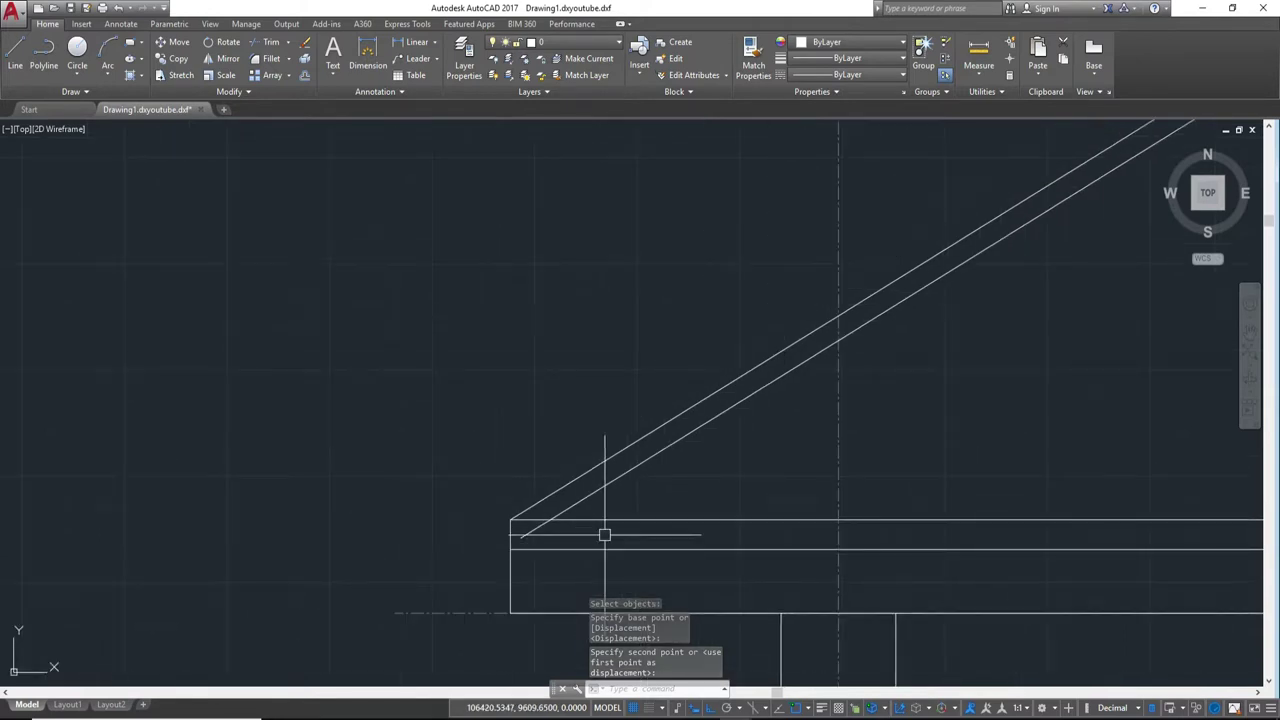
type("tr")
key("Return")
key("Return")
scroll(531, 531, "down", 2)
mouse_move(803, 535)
middle_mouse_down()
mouse_move(707, 552)
mouse_move(487, 552)
middle_mouse_up()
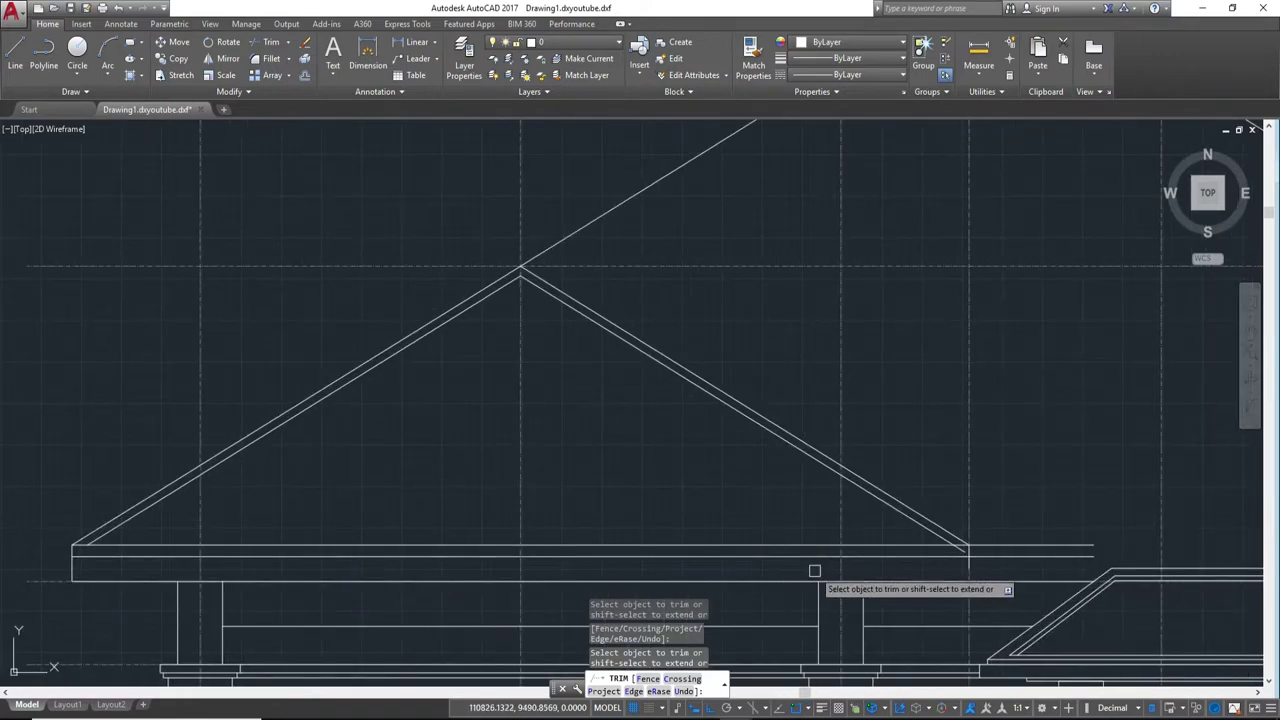
middle_click_drag(814, 571, 474, 549)
scroll(474, 549, "up", 2)
scroll(651, 534, "up", 3)
left_click(548, 513)
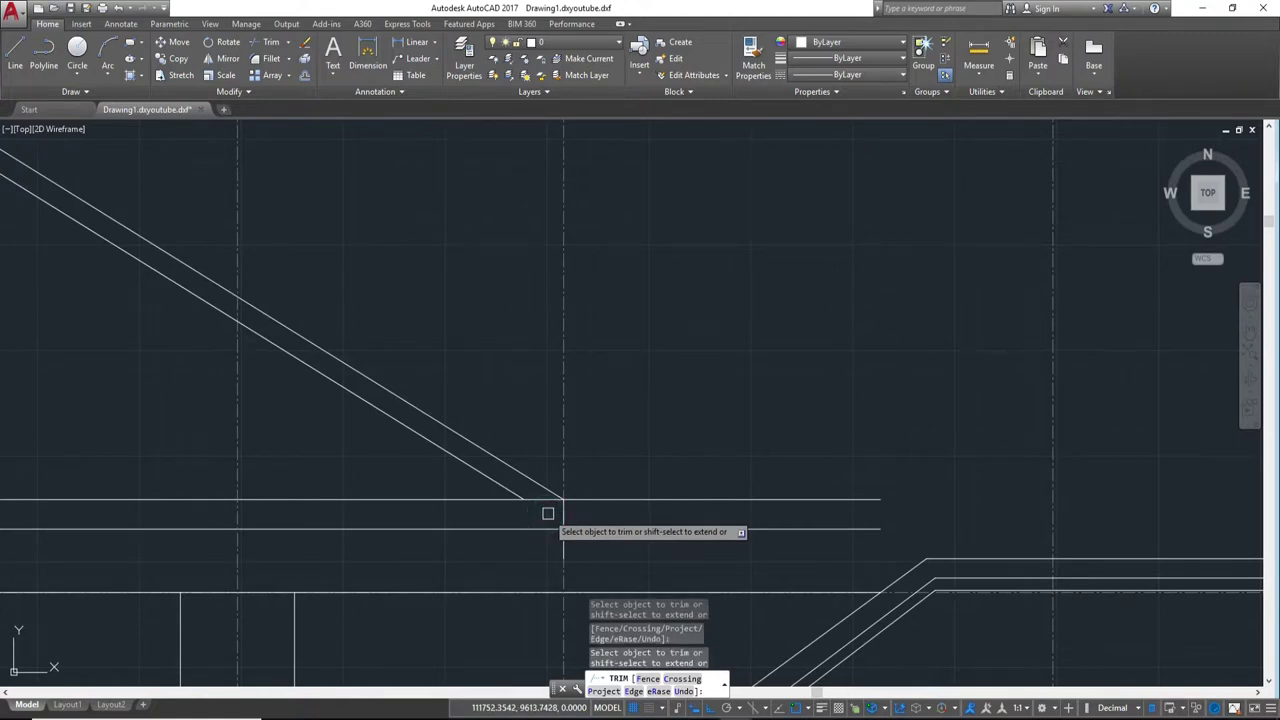
mouse_move(526, 546)
middle_mouse_down()
mouse_move(609, 518)
mouse_move(502, 575)
mouse_move(703, 550)
mouse_move(172, 534)
middle_mouse_up()
key("Escape")
middle_click_drag(706, 557, 566, 544)
mouse_move(440, 508)
middle_mouse_down()
mouse_move(398, 494)
mouse_move(701, 513)
middle_mouse_up()
scroll(703, 508, "down", 3)
Step: Stretch the long eave line's left endpoint further left
left_click(716, 488)
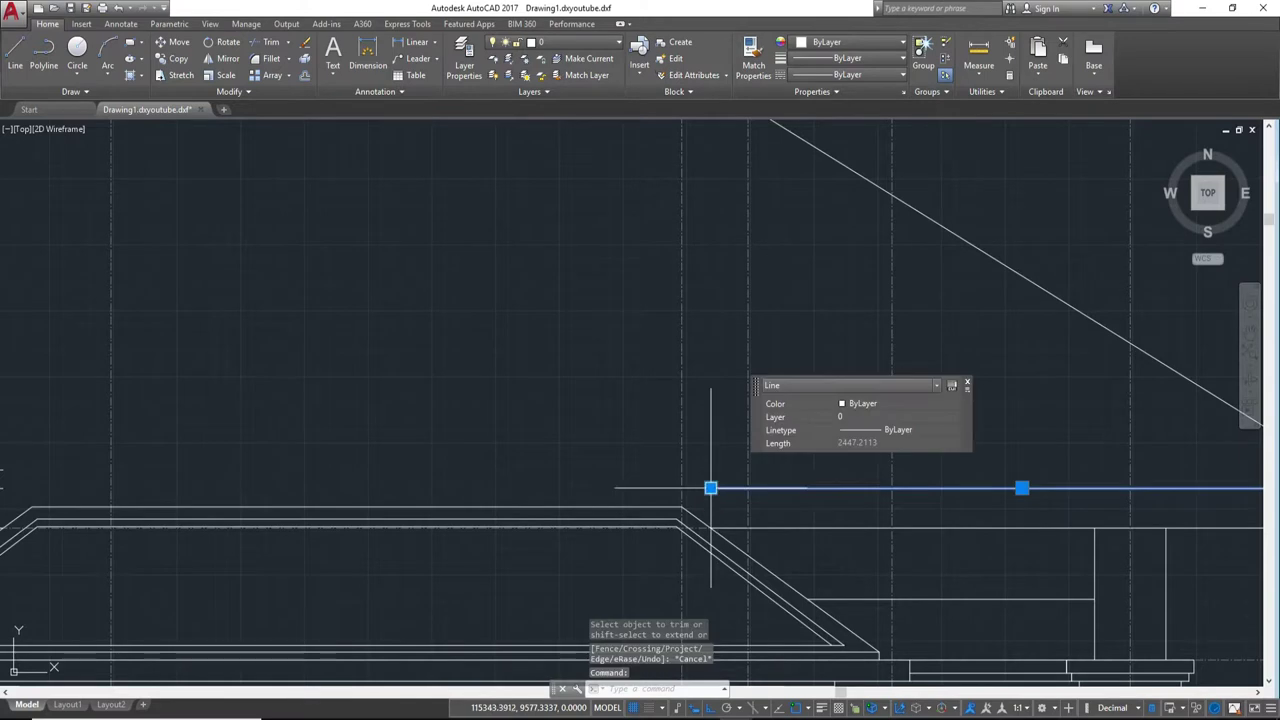
scroll(730, 507, "up", 3)
left_click(697, 477)
middle_click_drag(12, 451, 529, 477)
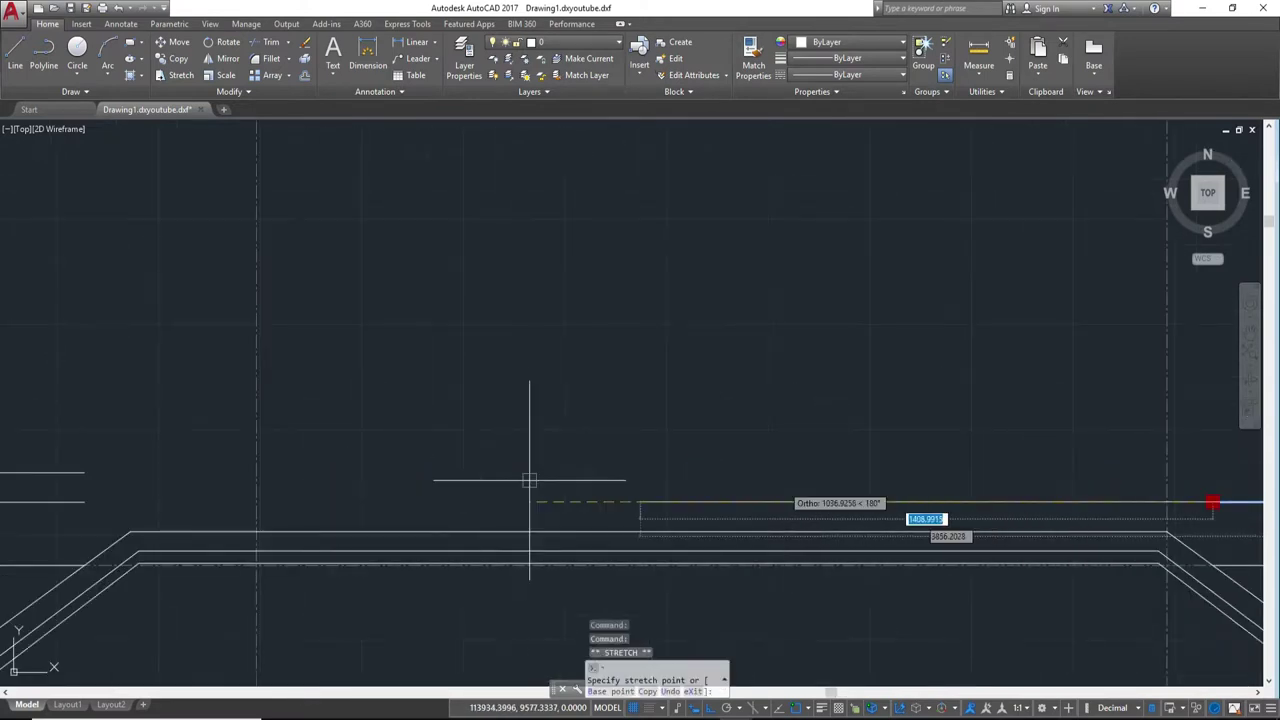
left_click(84, 472)
mouse_move(86, 471)
middle_mouse_down()
mouse_move(600, 457)
mouse_move(338, 472)
middle_mouse_up()
scroll(608, 472, "down", 3)
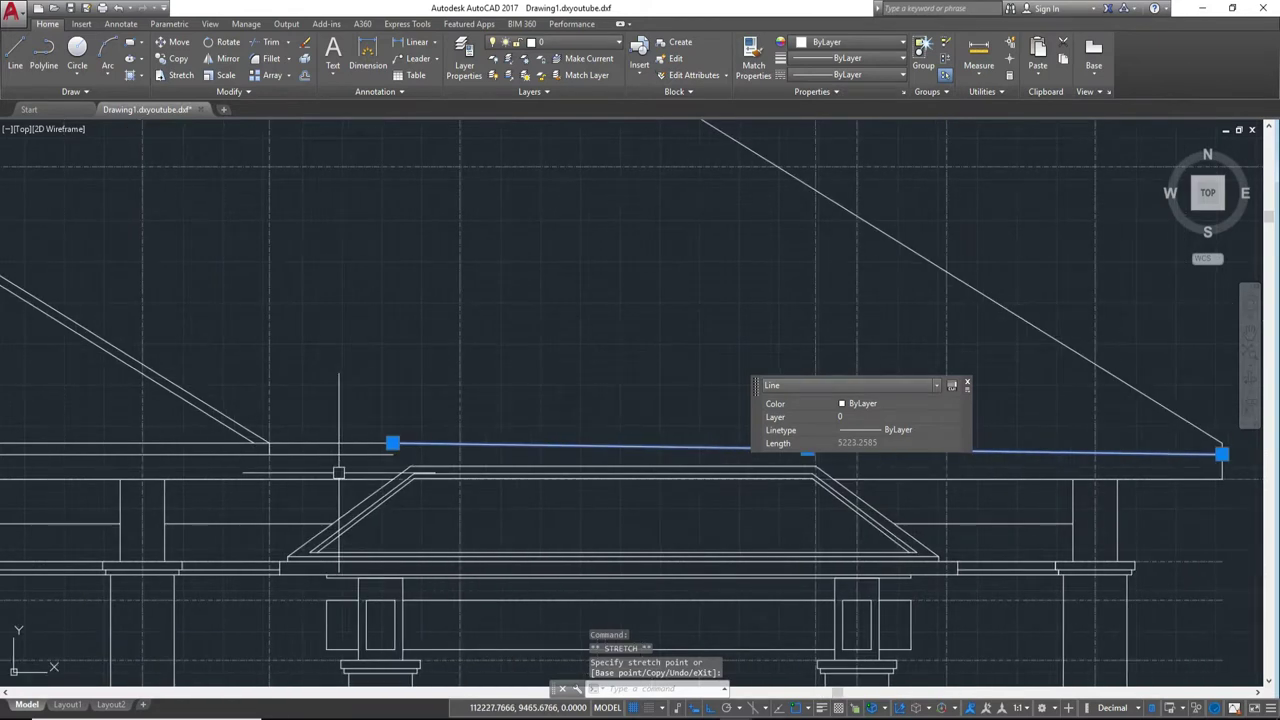
key("Escape")
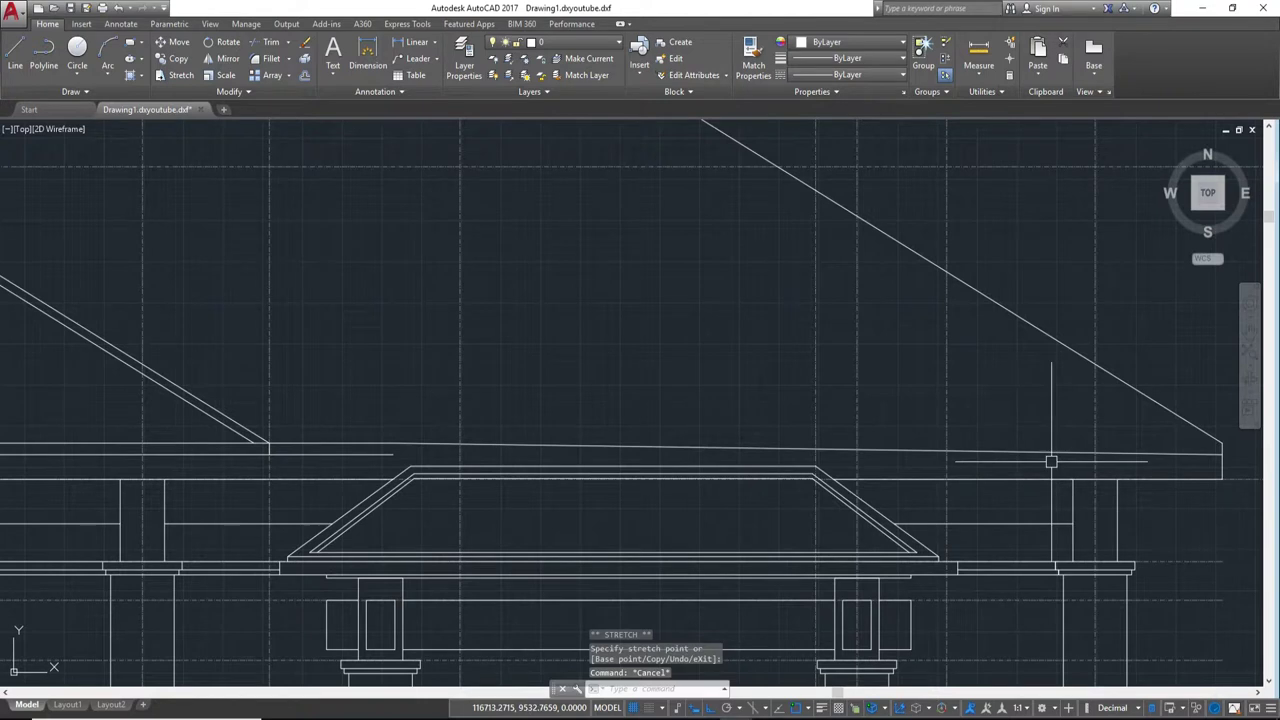
Step: Extend the horizontal line left to its boundary with EXTEND (x)
mouse_move(810, 461)
middle_mouse_down()
mouse_move(1050, 461)
mouse_move(946, 428)
middle_mouse_up()
scroll(946, 428, "up", 2)
scroll(857, 477, "down", 3)
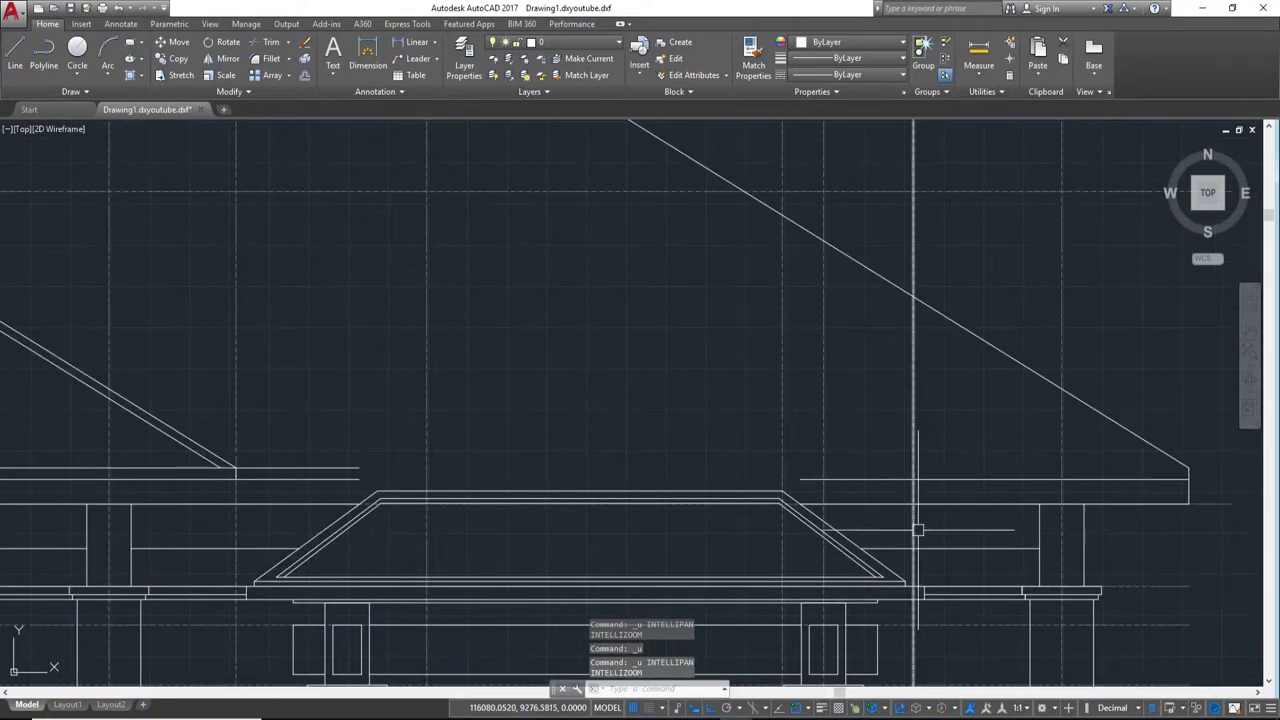
type("ex")
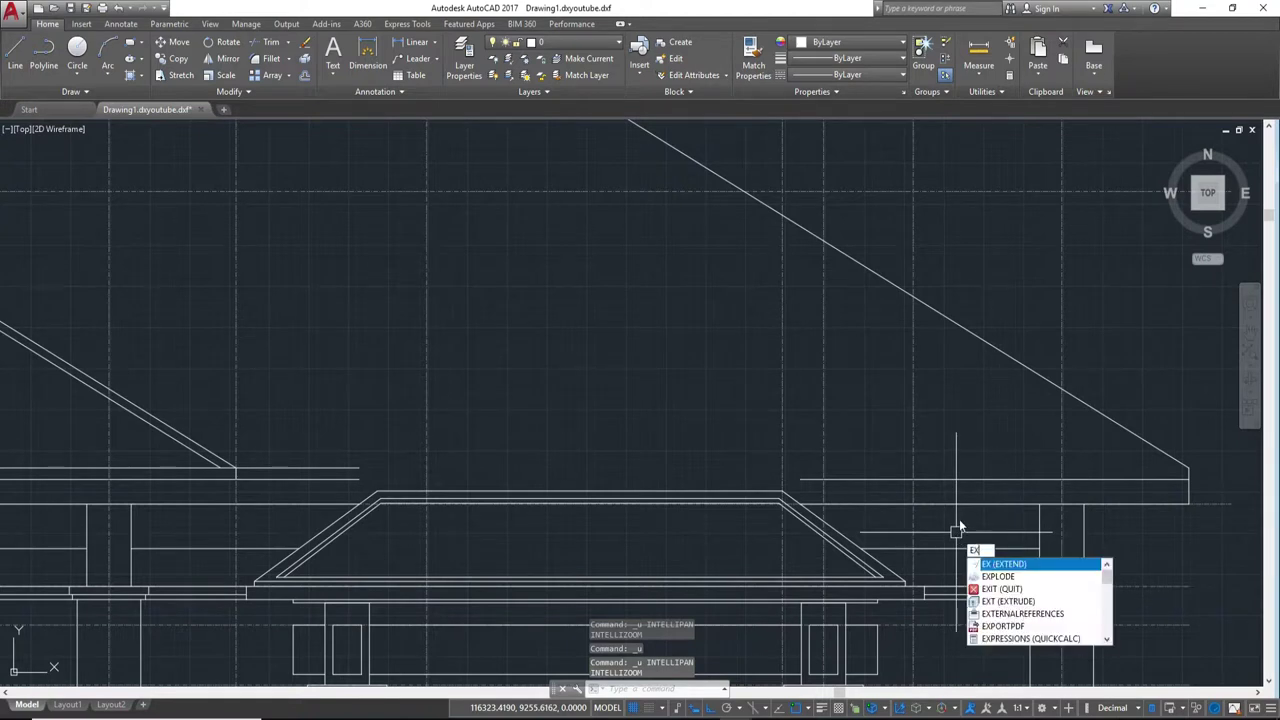
key("Return")
key("Return")
left_click(738, 477)
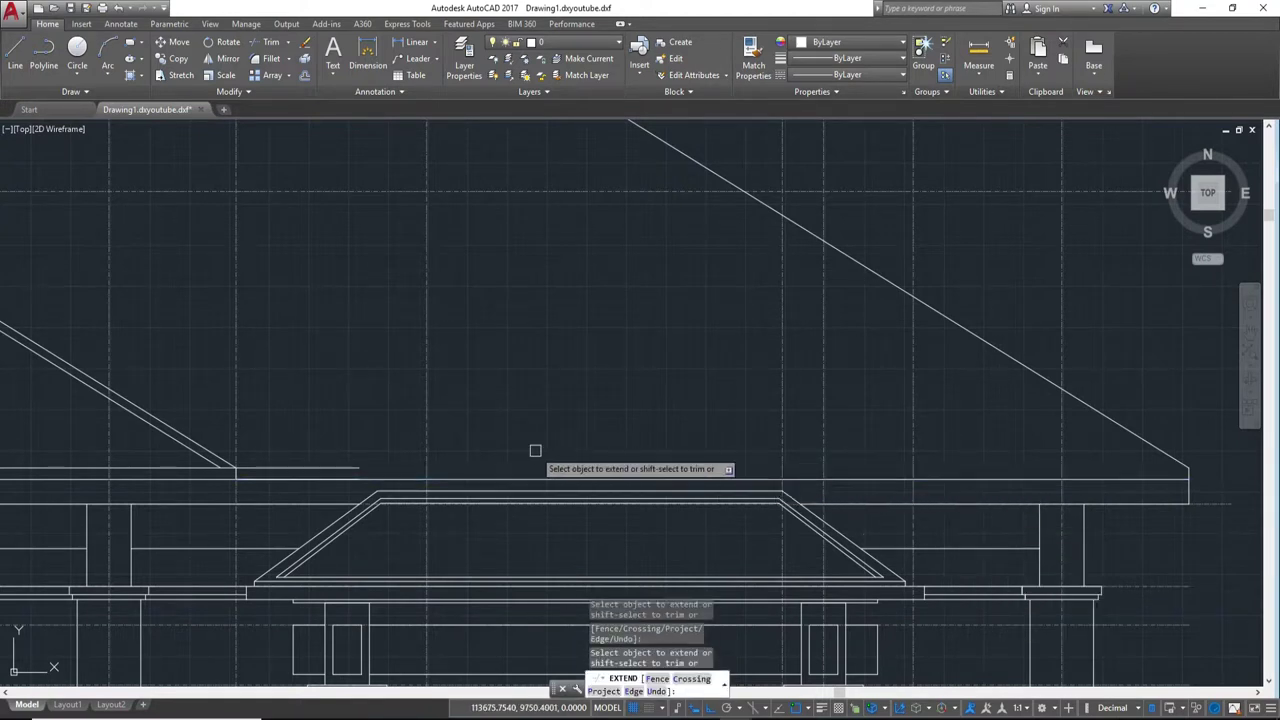
key("Escape")
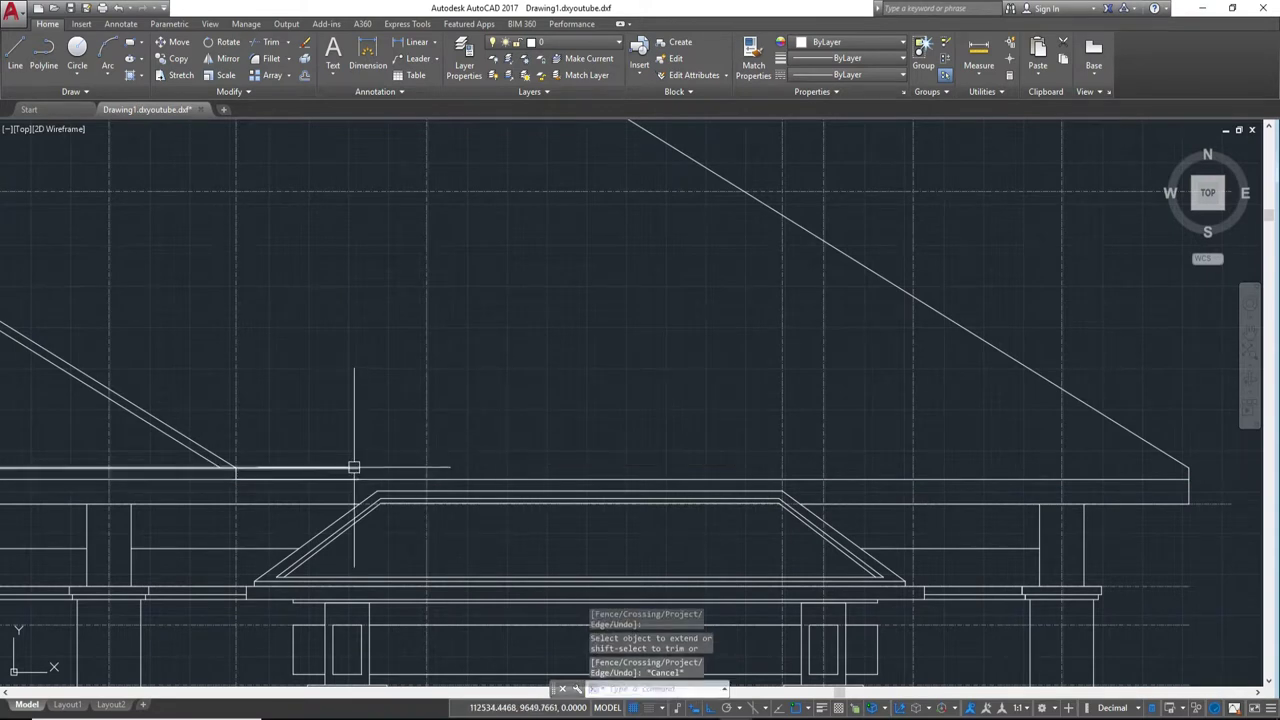
Step: Stretch the short eave line's endpoint right to the right eave corner
left_click(352, 466)
left_click(359, 467)
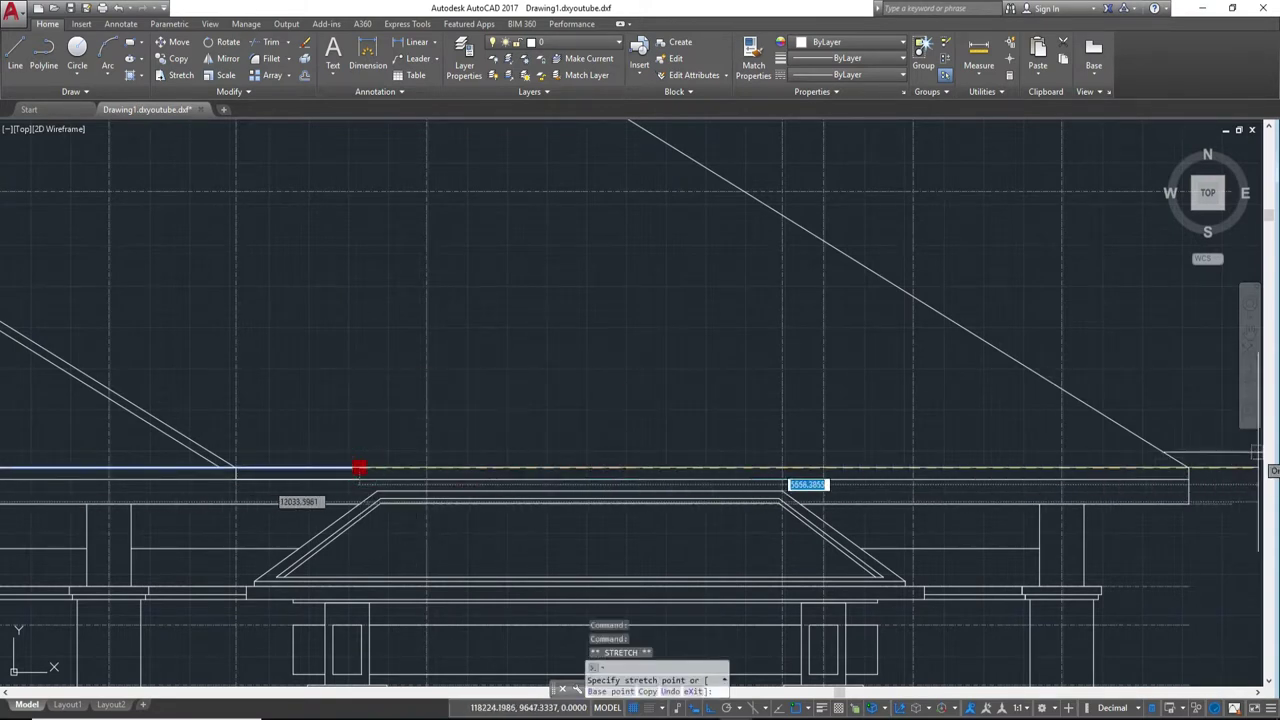
left_click(1186, 468)
key("Escape")
middle_click_drag(686, 443, 616, 190)
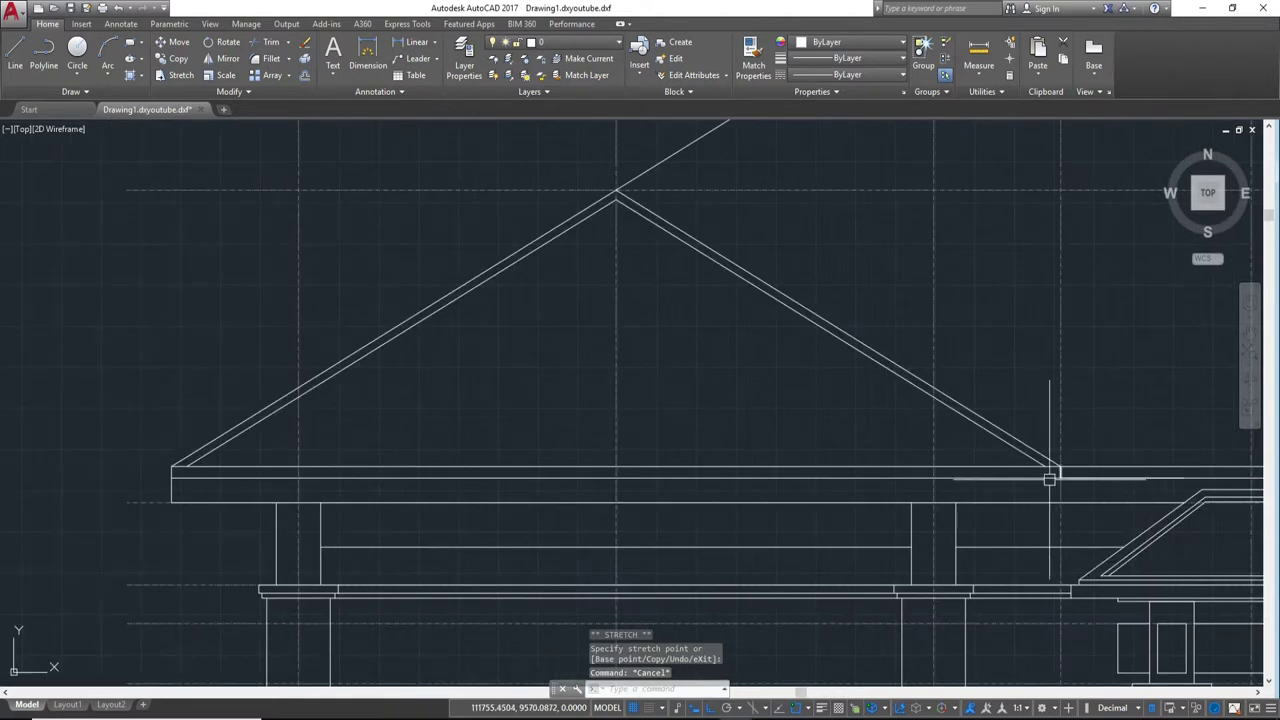
scroll(1048, 479, "up", 4)
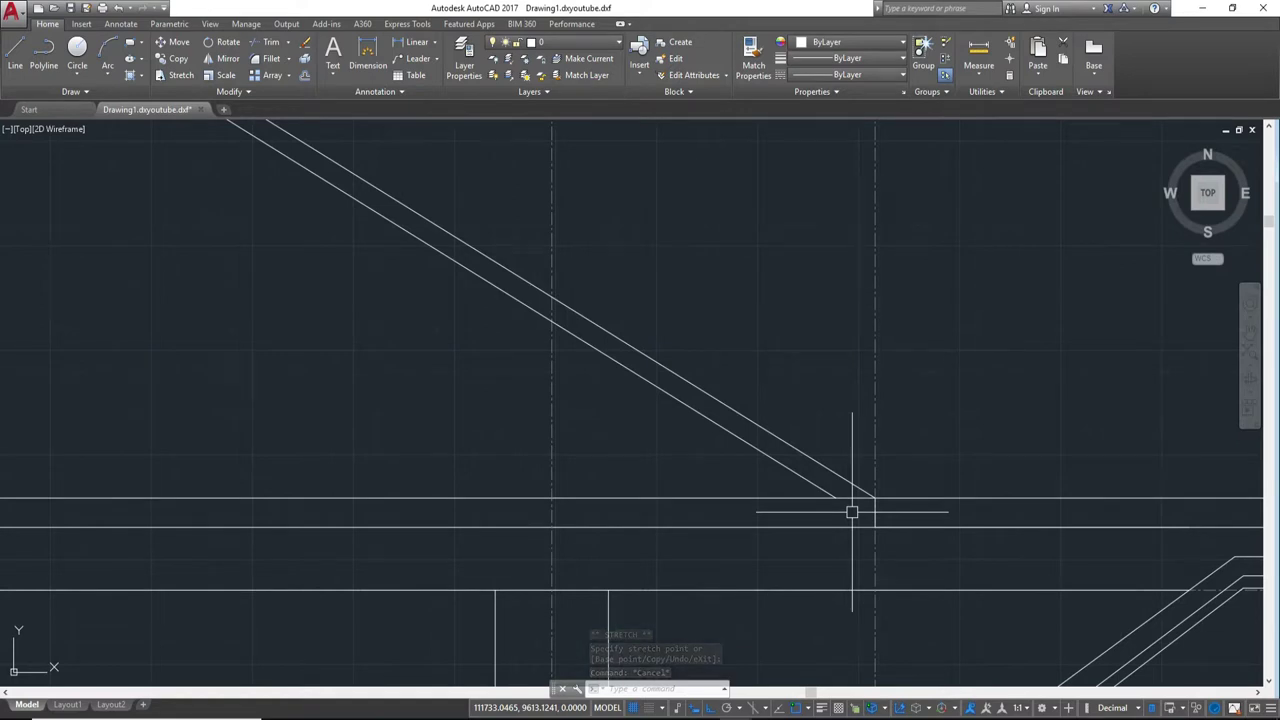
Step: Undo a 50-unit eave offset and erase the stray horizontal line
type("O")
key("Return")
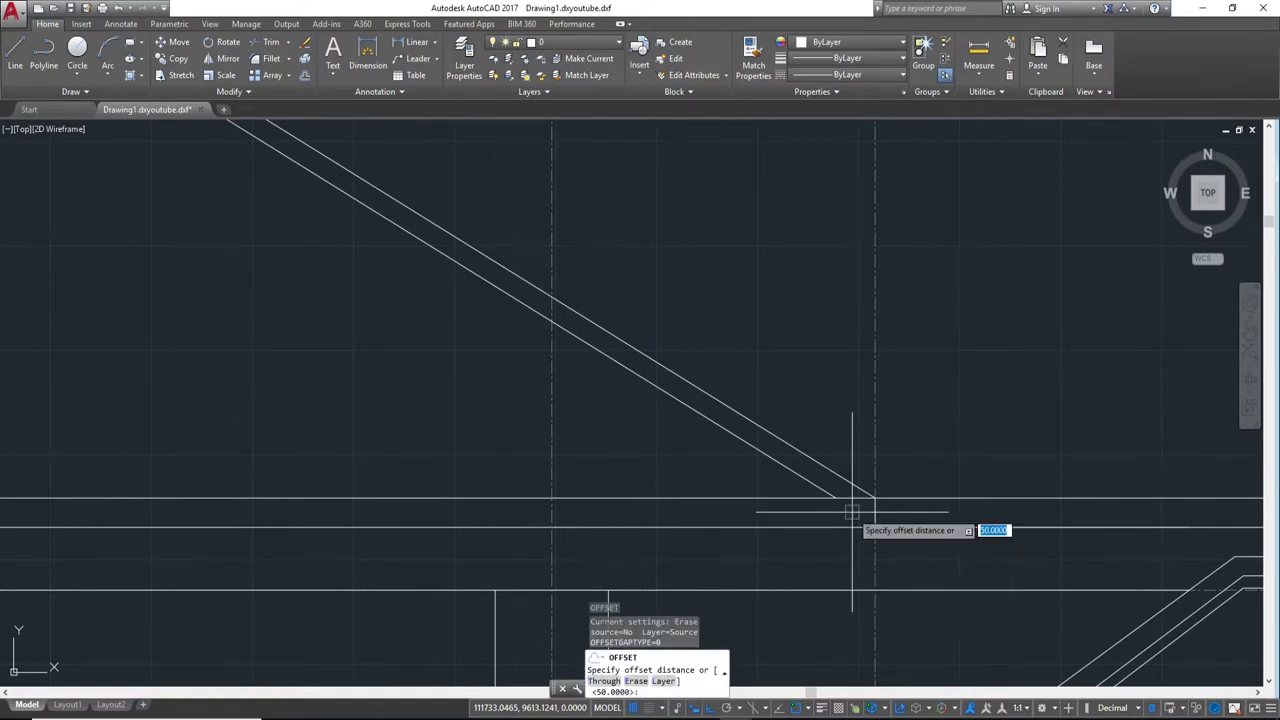
key("Return")
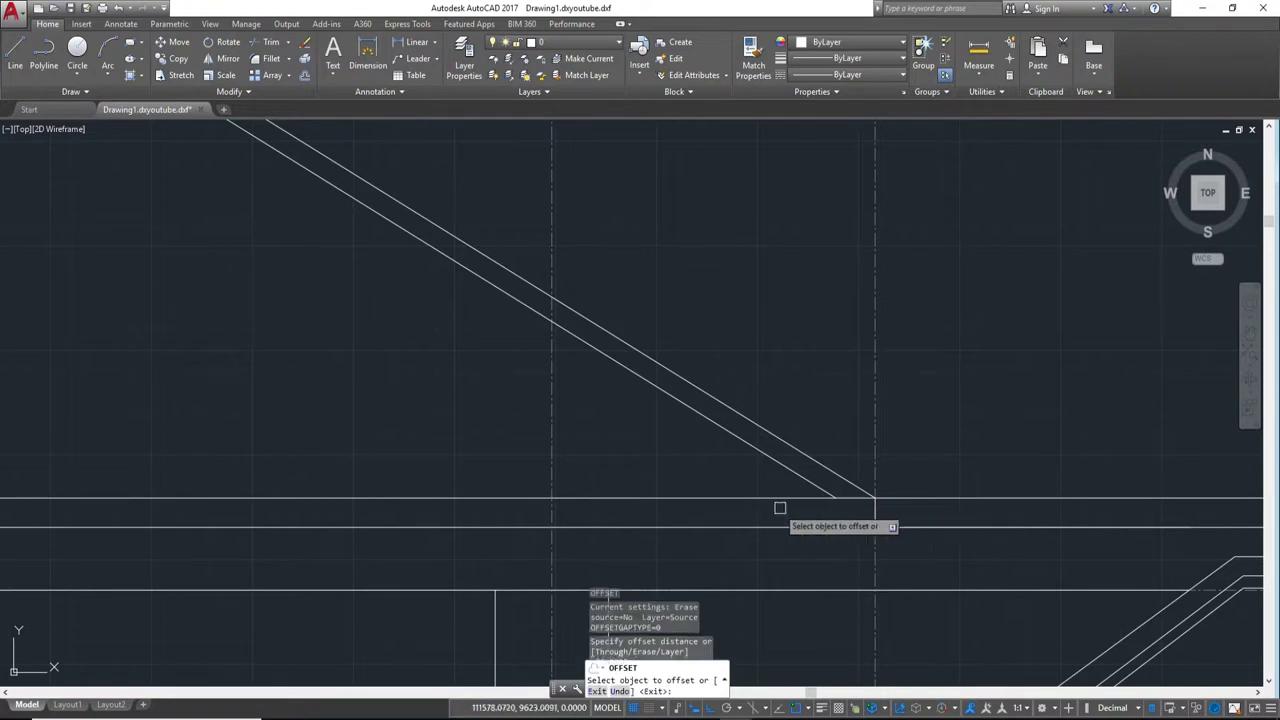
left_click(770, 497)
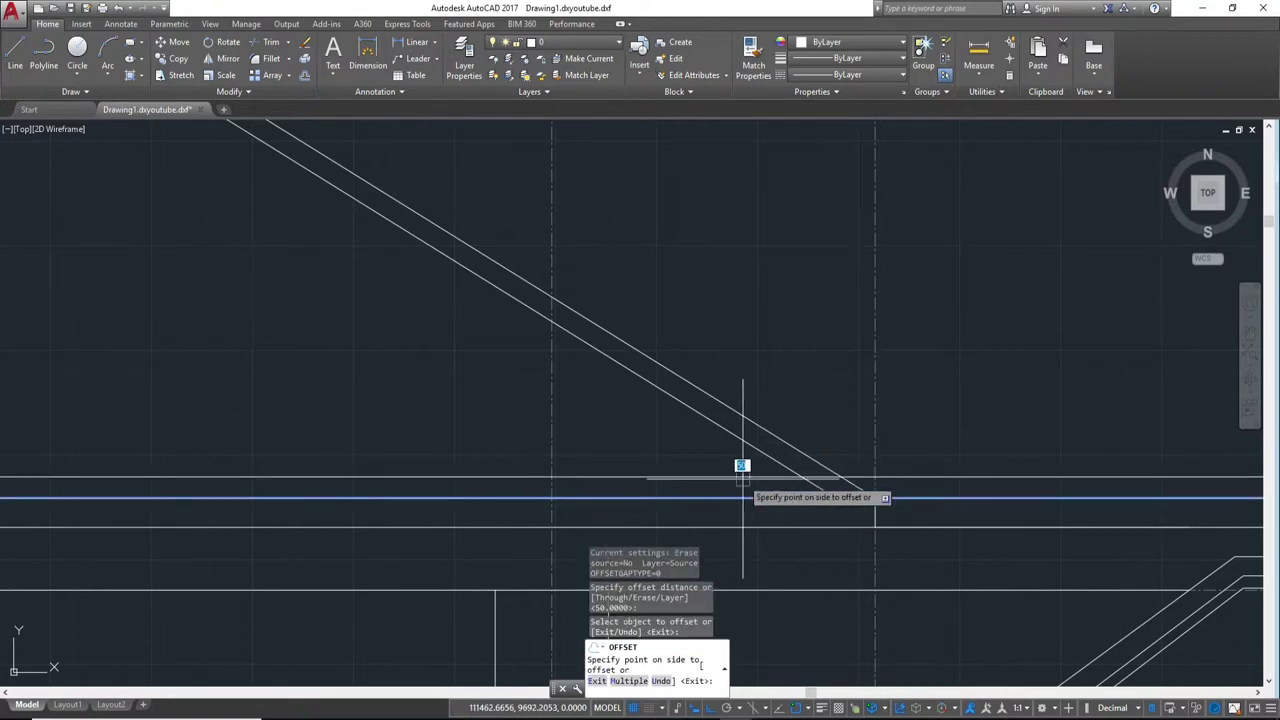
left_click(739, 478)
mouse_move(642, 457)
middle_mouse_down()
mouse_move(829, 451)
mouse_move(1250, 610)
middle_mouse_up()
key("Escape")
scroll(580, 518, "up", 4)
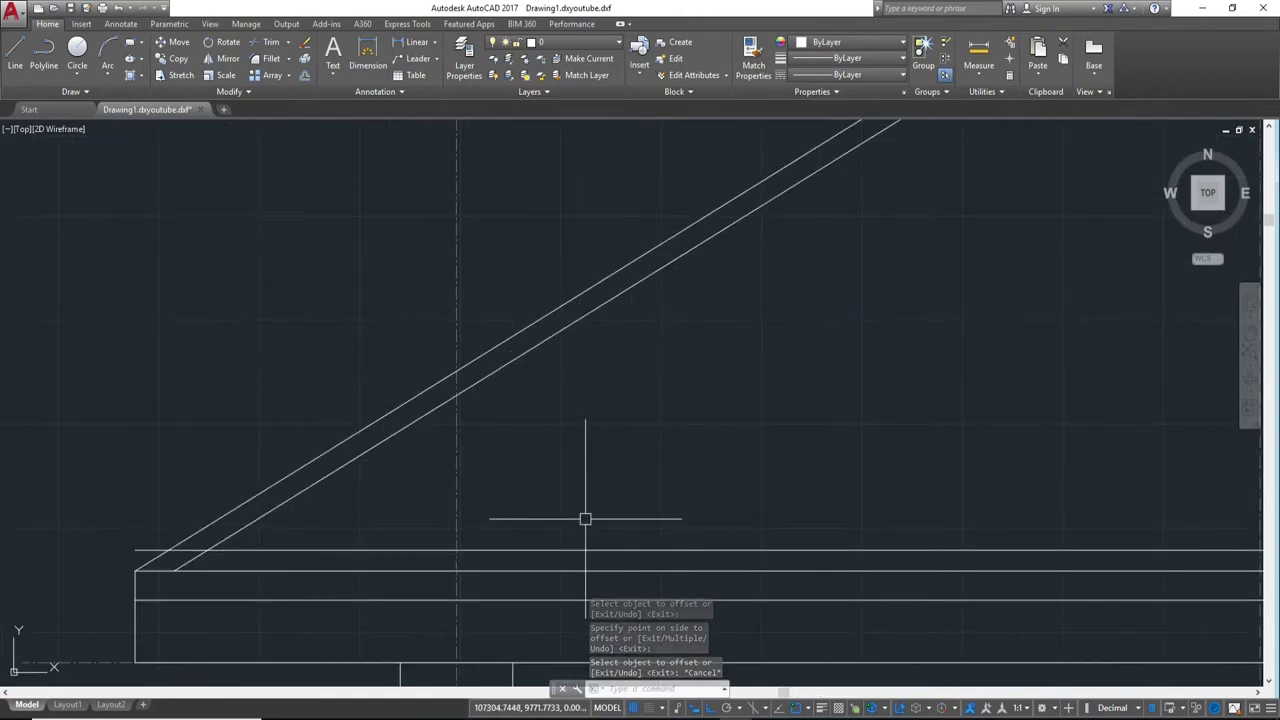
key("ctrl+z")
key("ctrl+z")
key("ctrl+z")
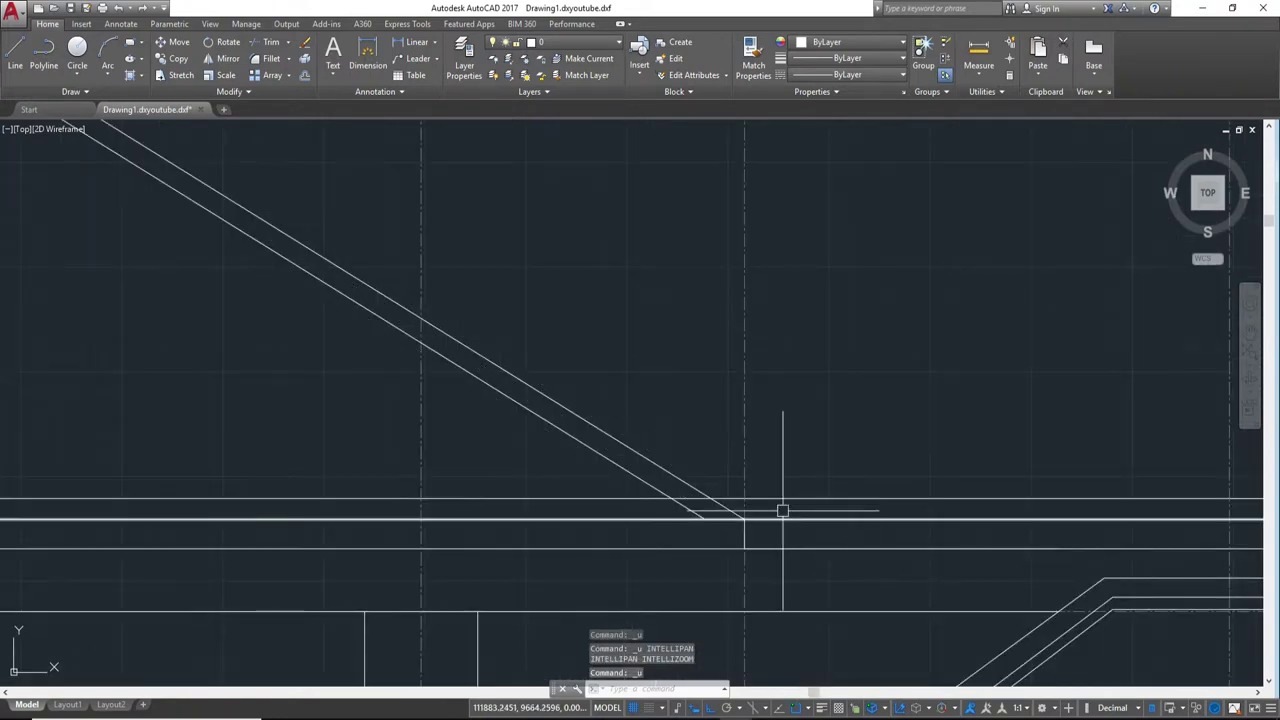
scroll(763, 529, "down", 5)
scroll(625, 514, "up", 5)
left_click(635, 511)
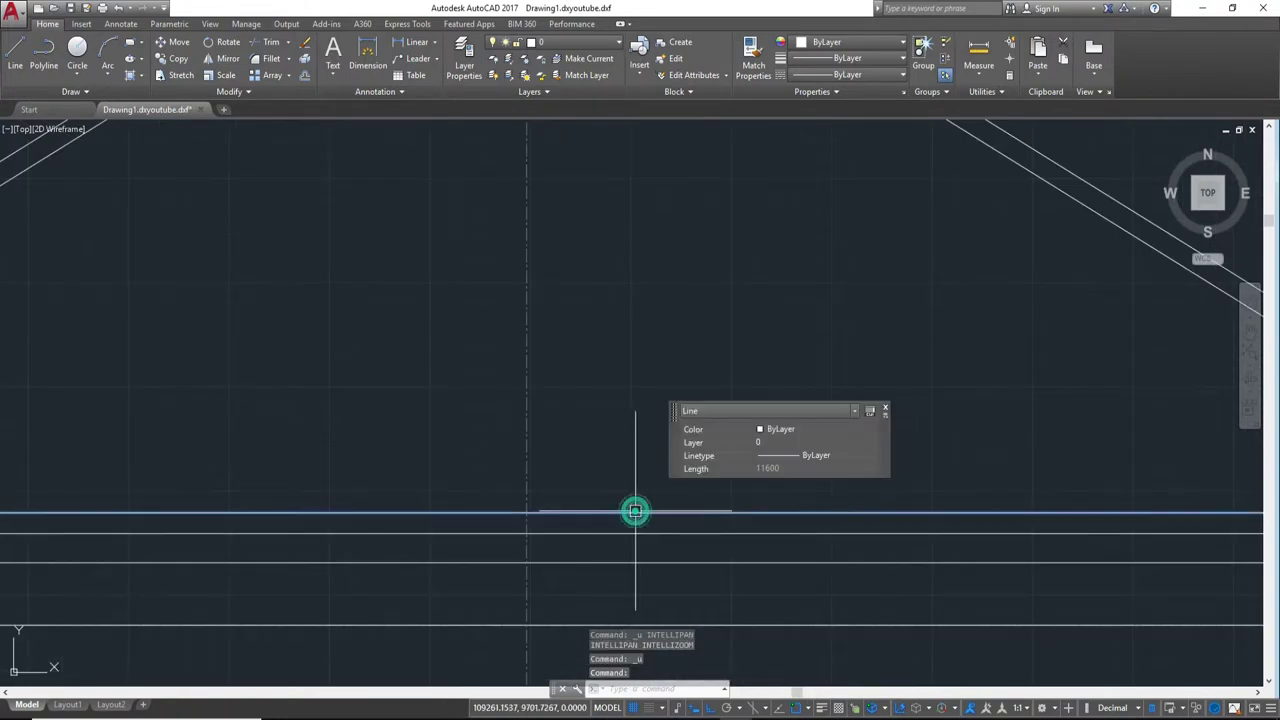
type("e")
key("Return")
type("o")
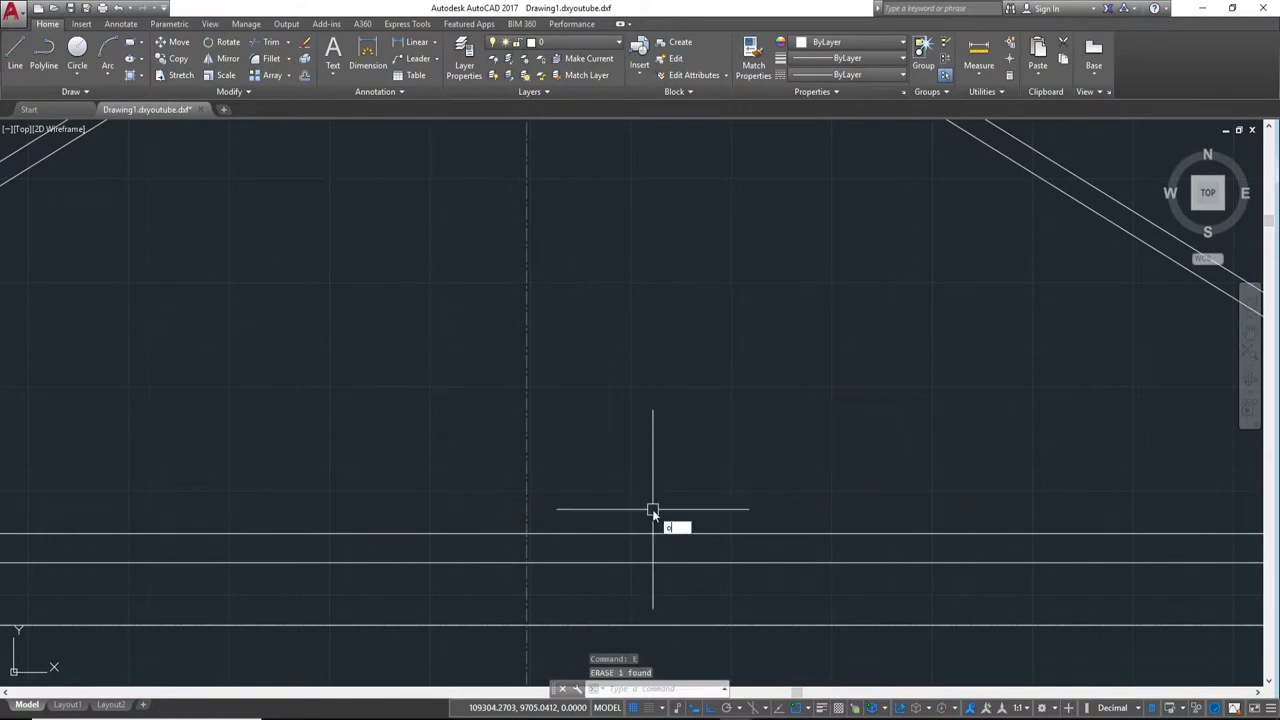
Step: Offset the eave line by 30 to create the second eave line
key("Return")
type("30")
key("Return")
scroll(457, 414, "down", 3)
scroll(594, 514, "up", 3)
left_click(511, 463)
left_click(469, 434)
scroll(657, 403, "up", 1)
key("Escape")
Step: Trim the upper line stub, inner slope tail and overlap at the left eave corner
middle_click_drag(625, 395, 774, 407)
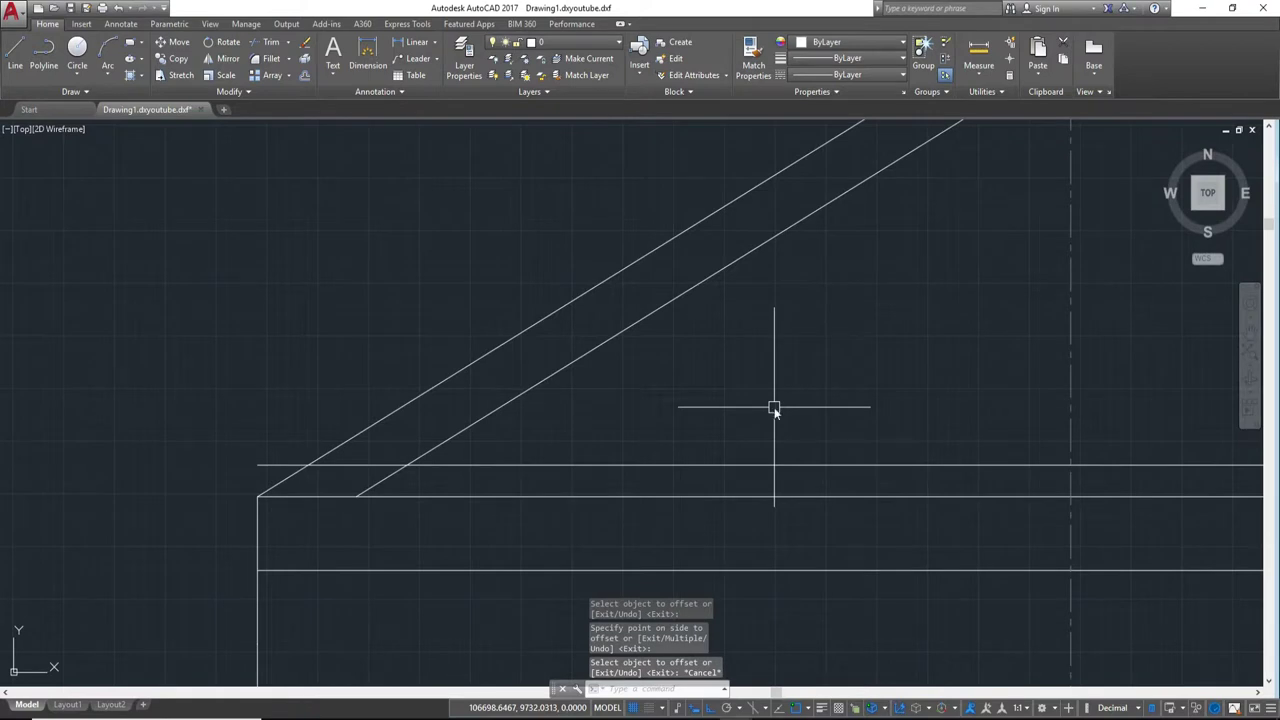
key("Return")
key("Return")
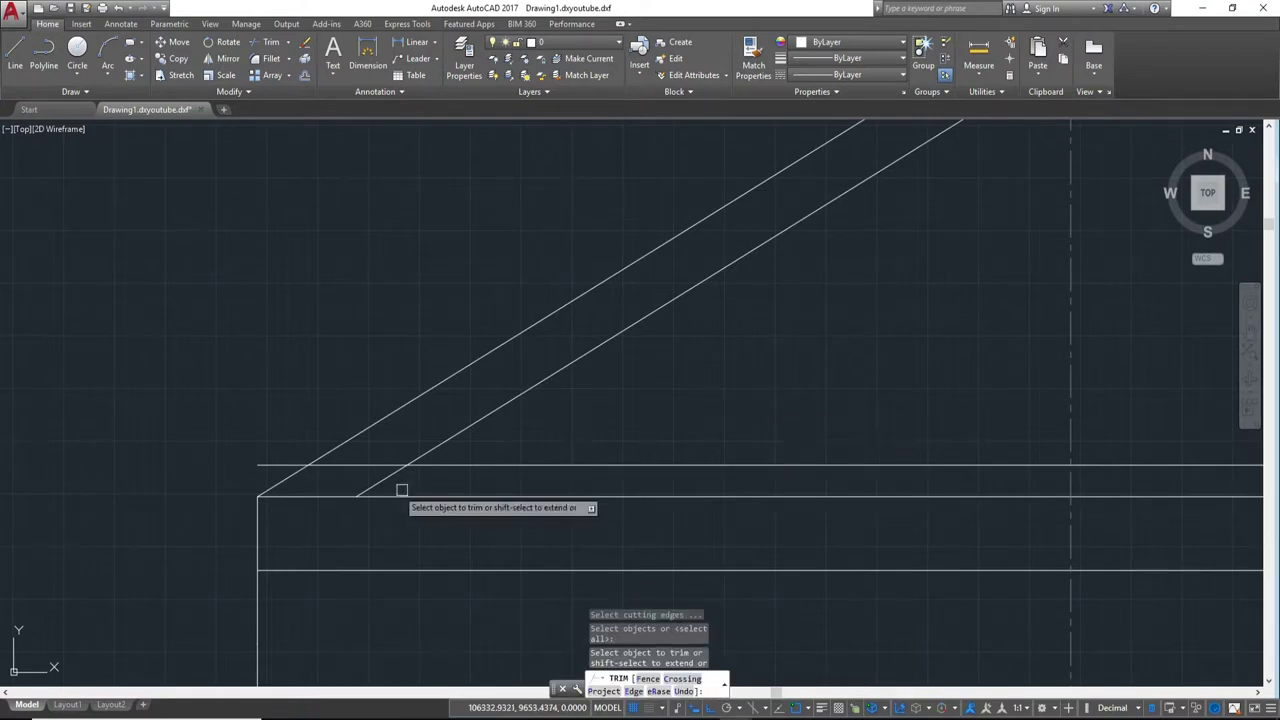
left_click(280, 463)
left_click(337, 463)
left_click(383, 486)
scroll(923, 509, "down", 2)
scroll(1018, 485, "up", 1)
scroll(880, 491, "up", 1)
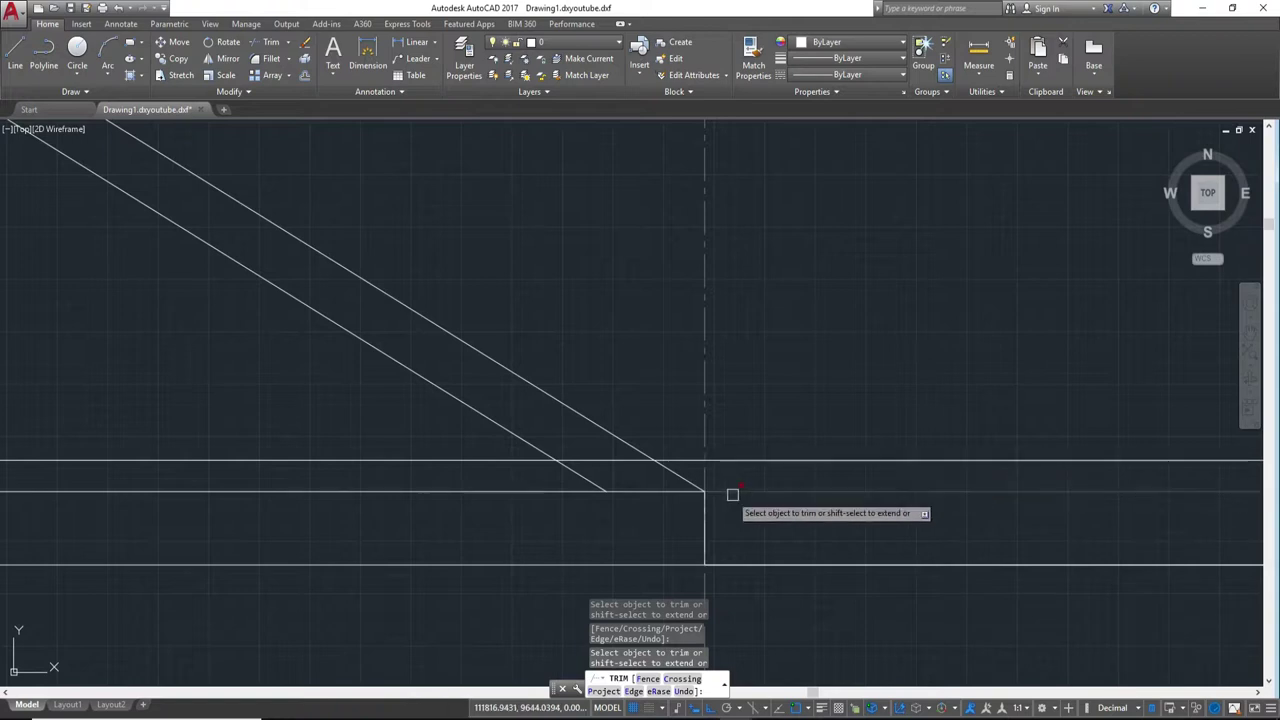
key("Escape")
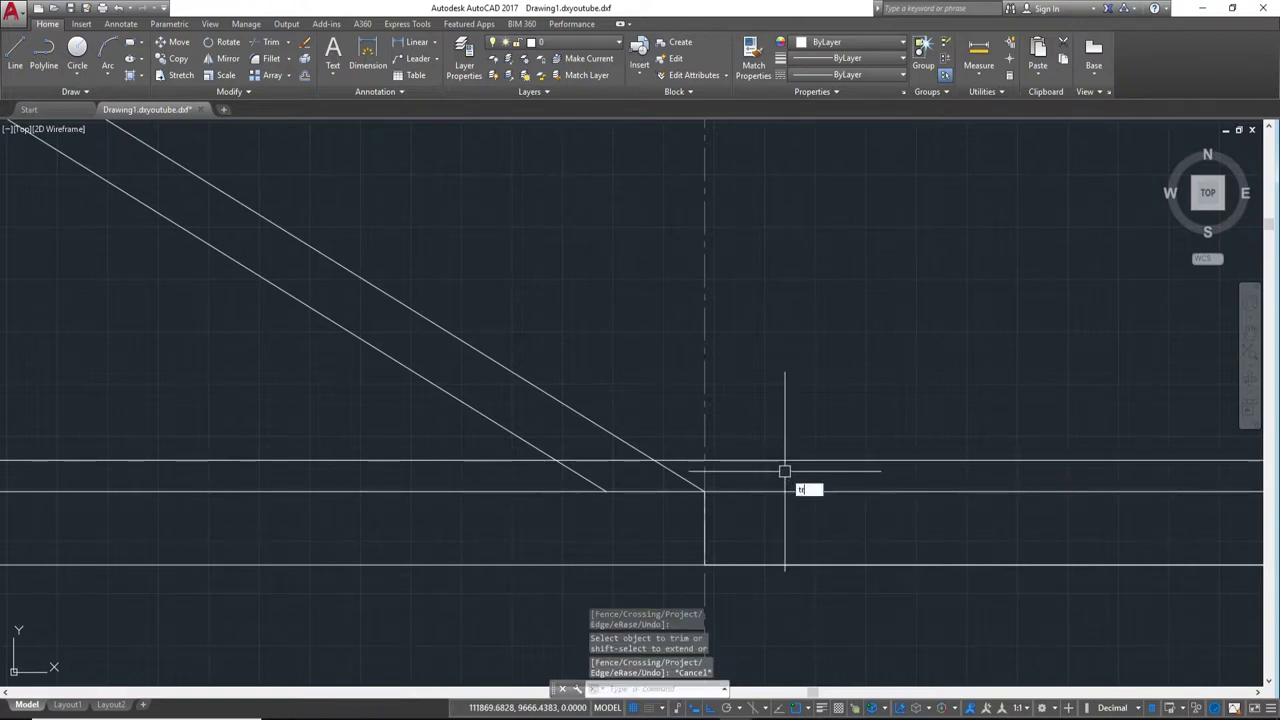
Step: Trim the horizontal overhangs past the slope and the inner slope at the right eave corner
key("Return")
left_click(679, 471)
key("Return")
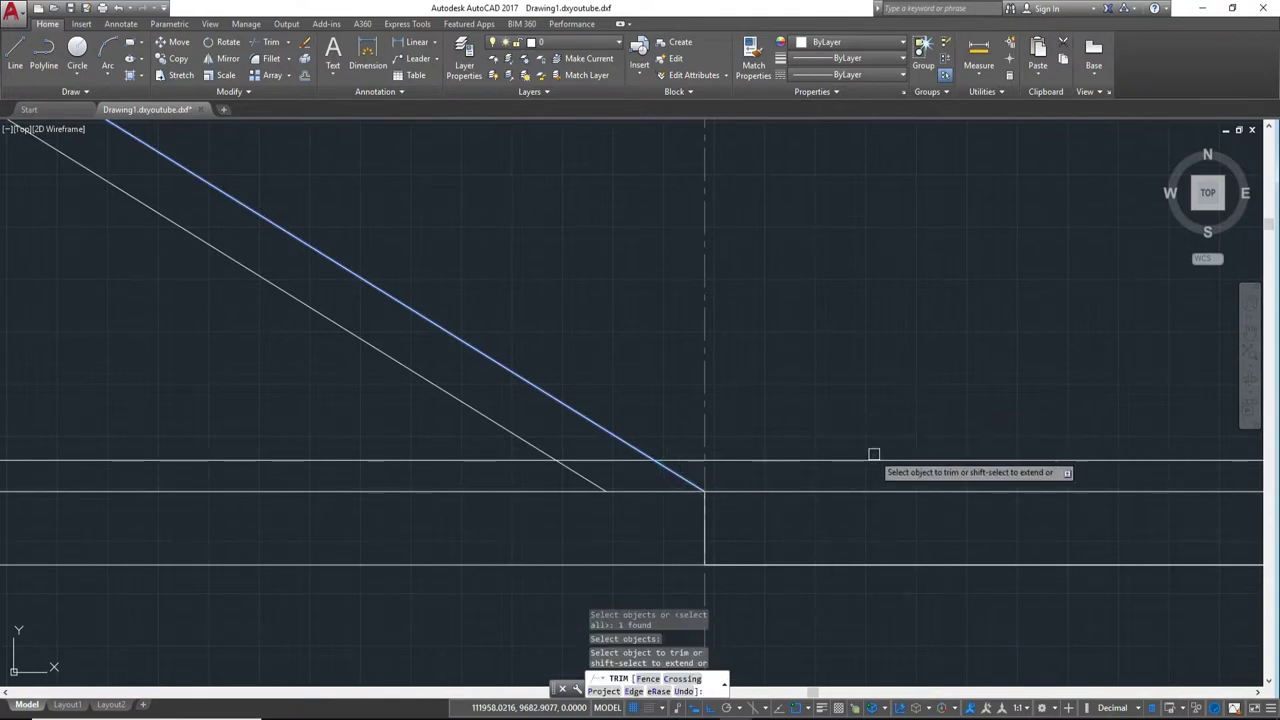
left_click(880, 469)
left_click(822, 418)
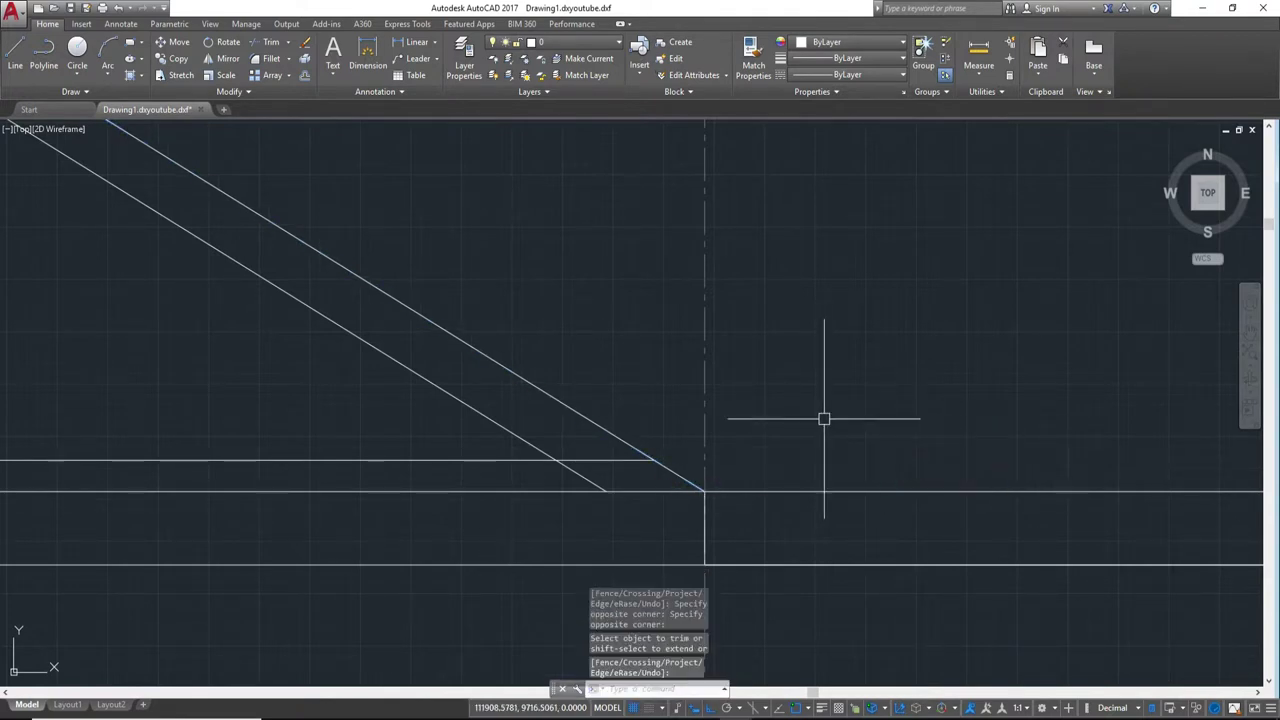
key("Return")
key("Return")
left_click(630, 461)
left_click(600, 473)
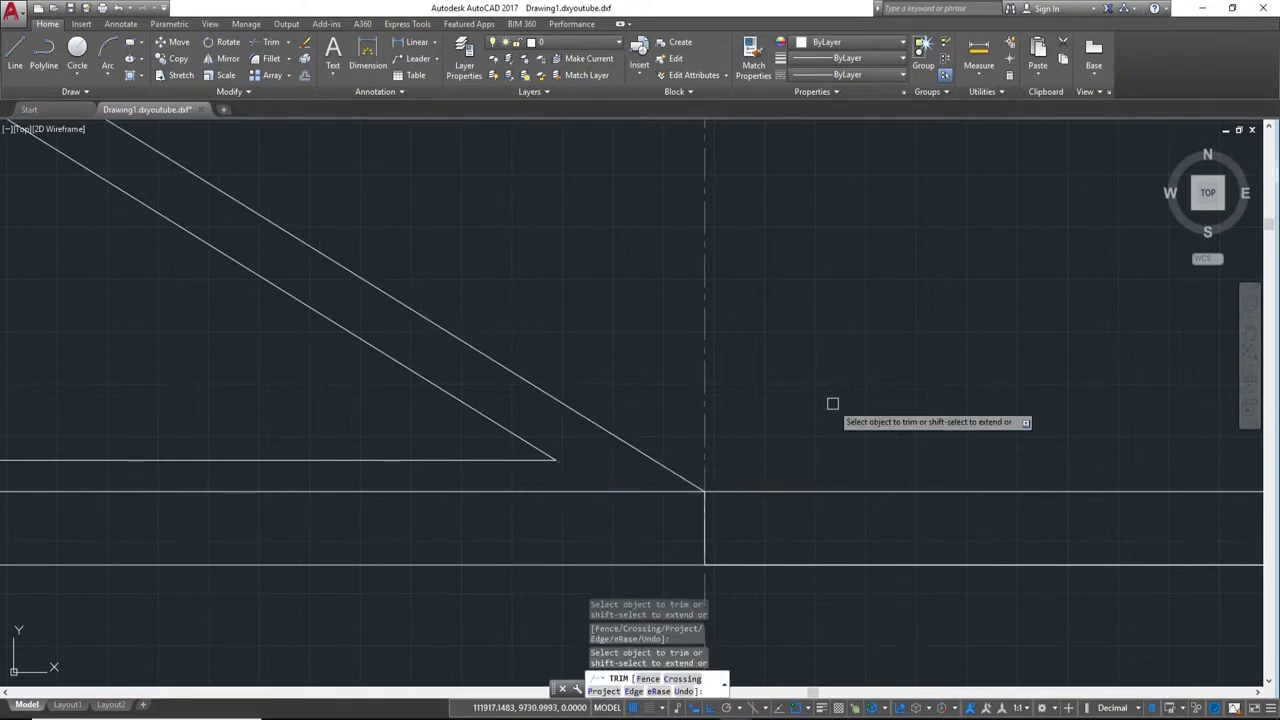
key("Return")
key("Return")
middle_click_drag(800, 491, 820, 427)
scroll(820, 427, "down", 3)
middle_click_drag(700, 408, 649, 363)
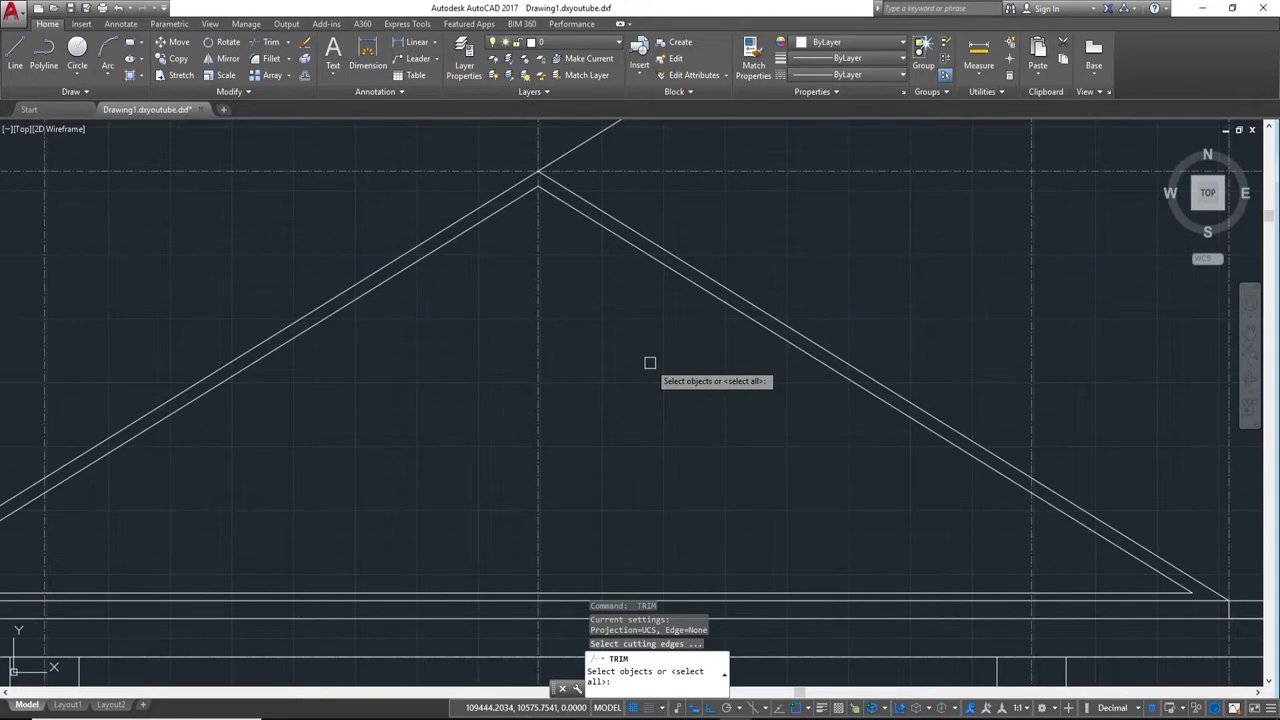
Step: Offset the inner gable roof line once more toward the inside of the roof
key("Escape")
type("o")
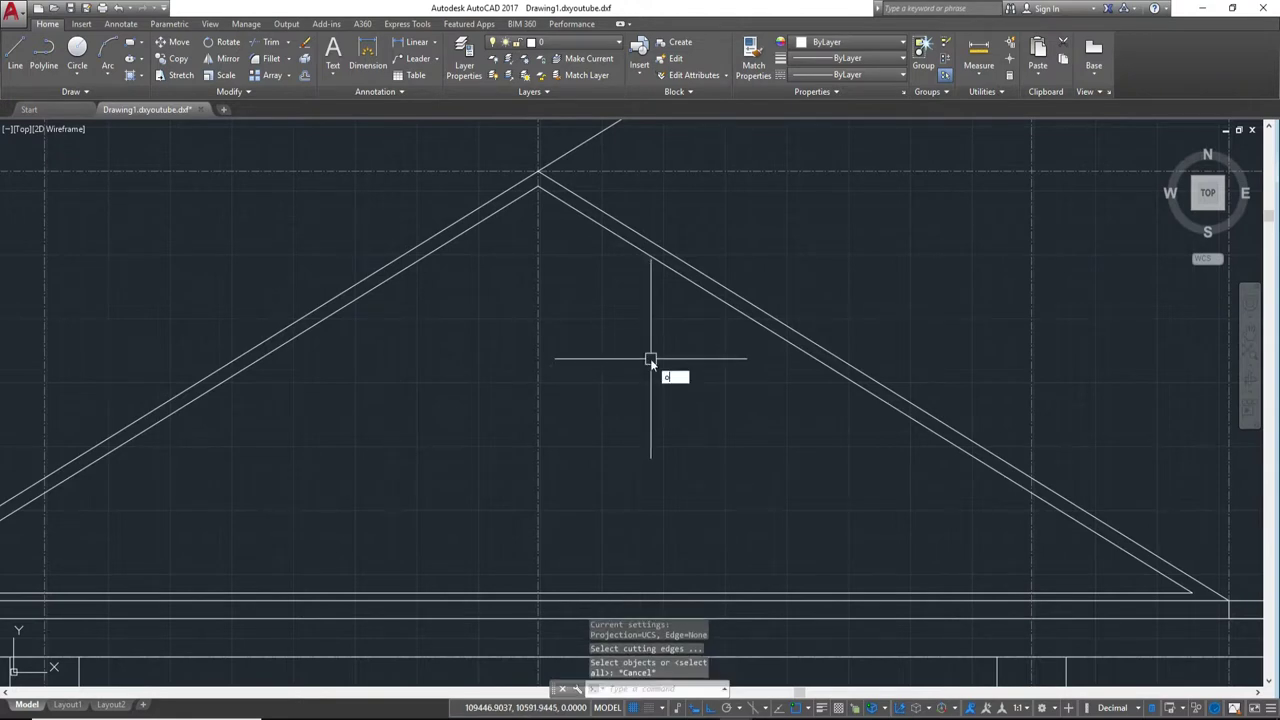
key("Return")
key("Return")
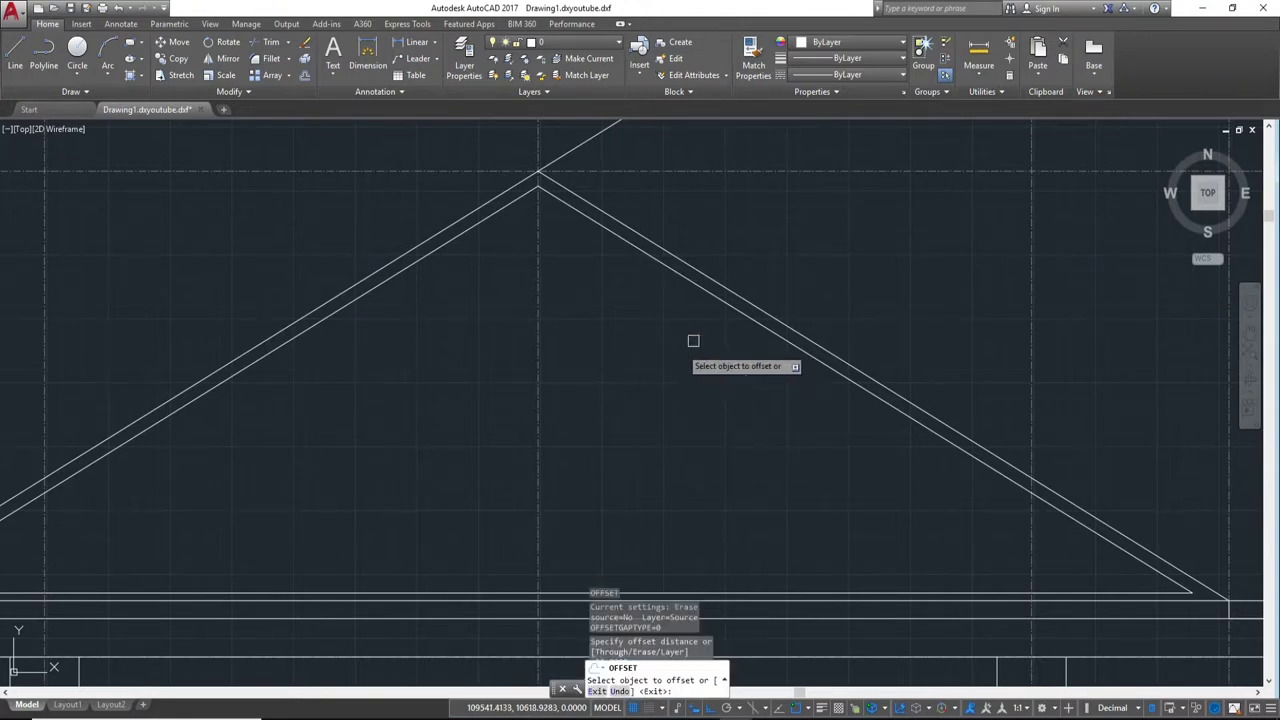
left_click(714, 289)
left_click(651, 357)
middle_click_drag(368, 390, 488, 390)
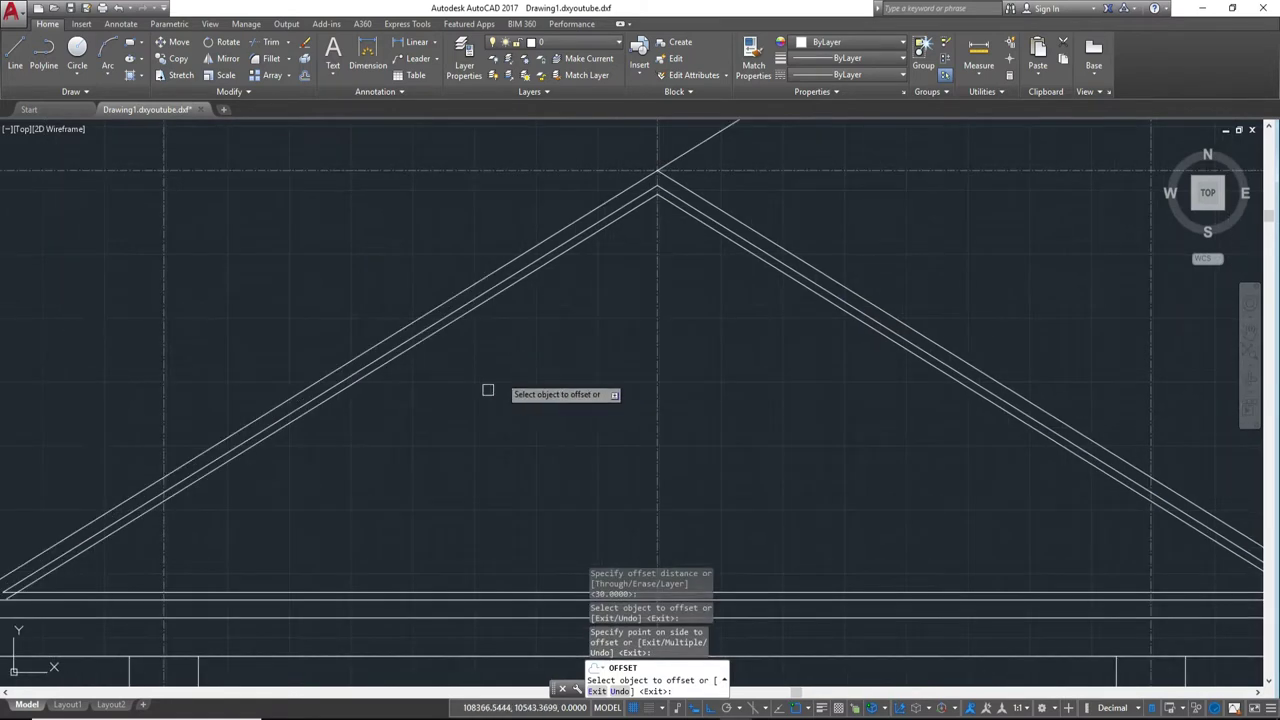
scroll(417, 491, "up", 2)
scroll(417, 483, "up", 2)
scroll(663, 491, "up", 1)
scroll(776, 503, "up", 1)
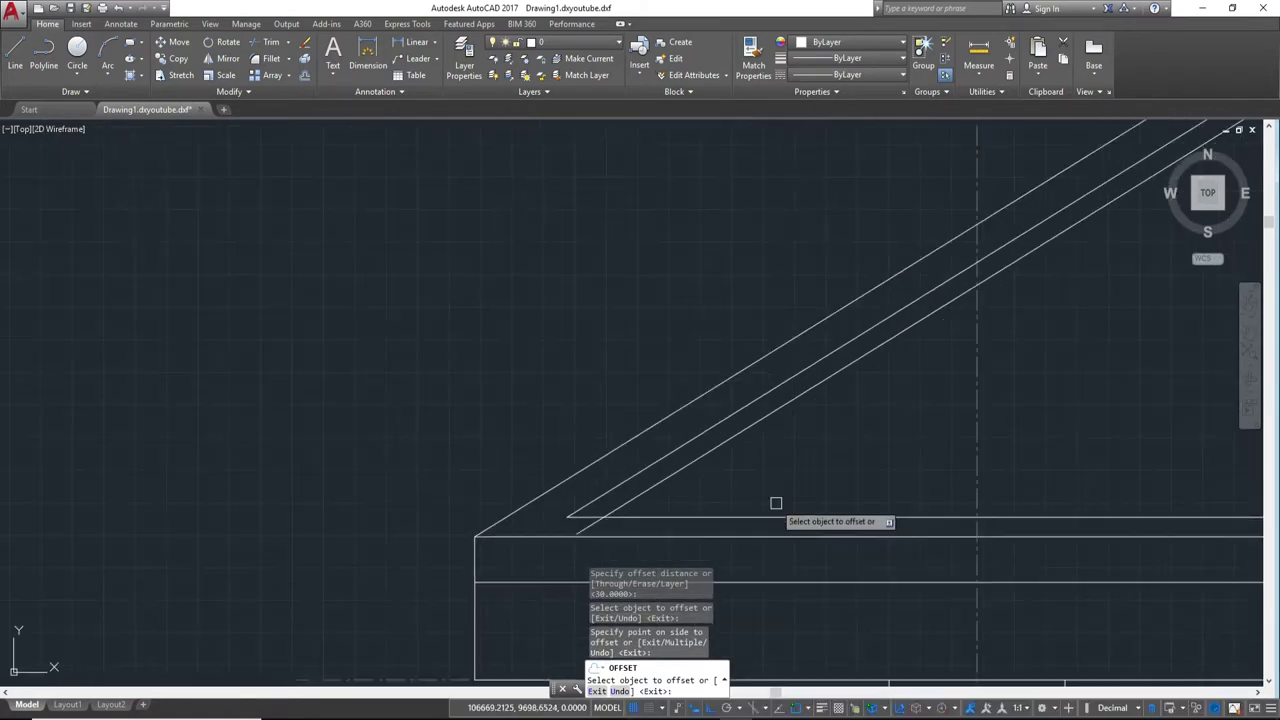
key("Escape")
Step: Attempt a trim and a line at the roof apex, cancelling both
key("Return")
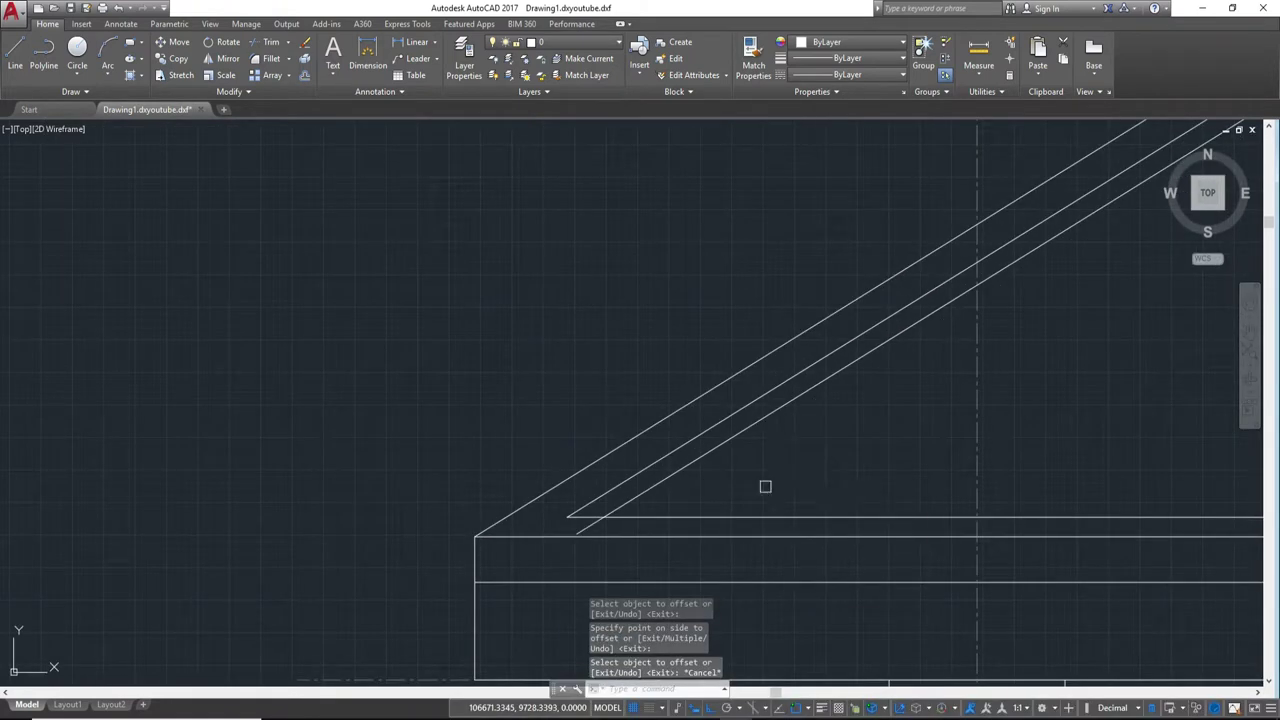
key("Return")
middle_click_drag(430, 503, 110, 500)
scroll(617, 486, "up", 2)
scroll(831, 560, "up", 1)
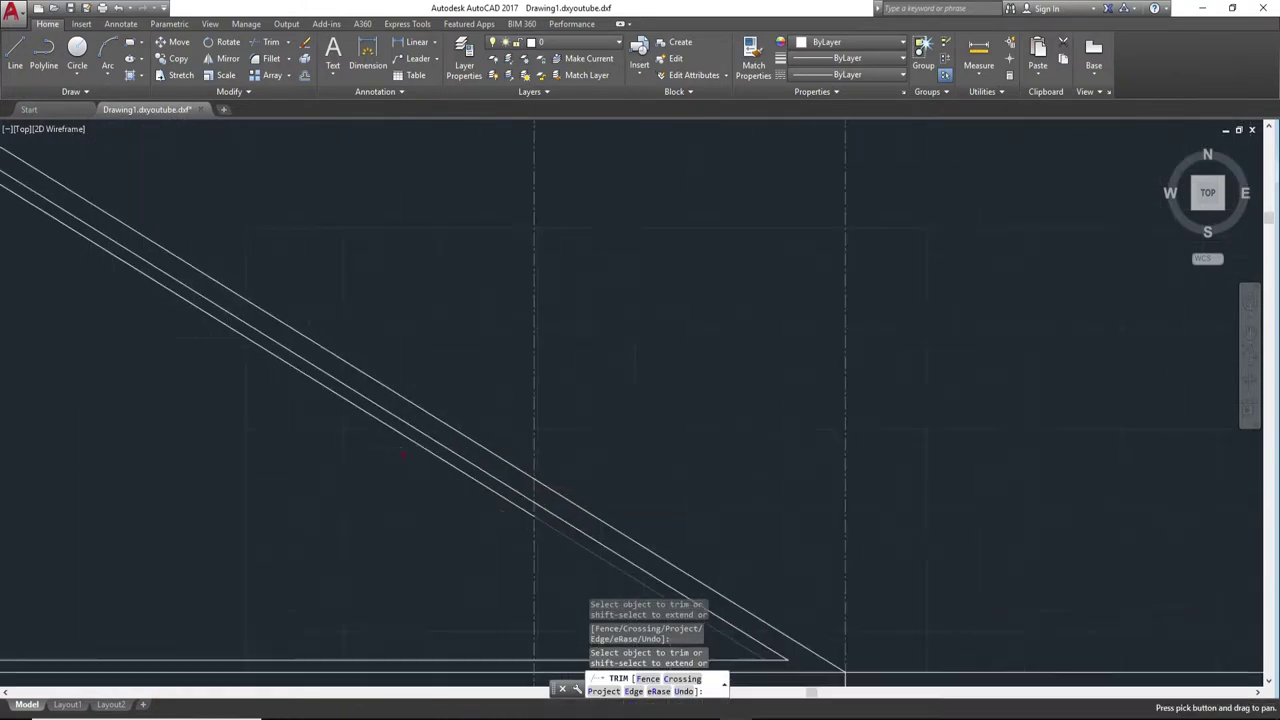
middle_click_drag(306, 360, 437, 397)
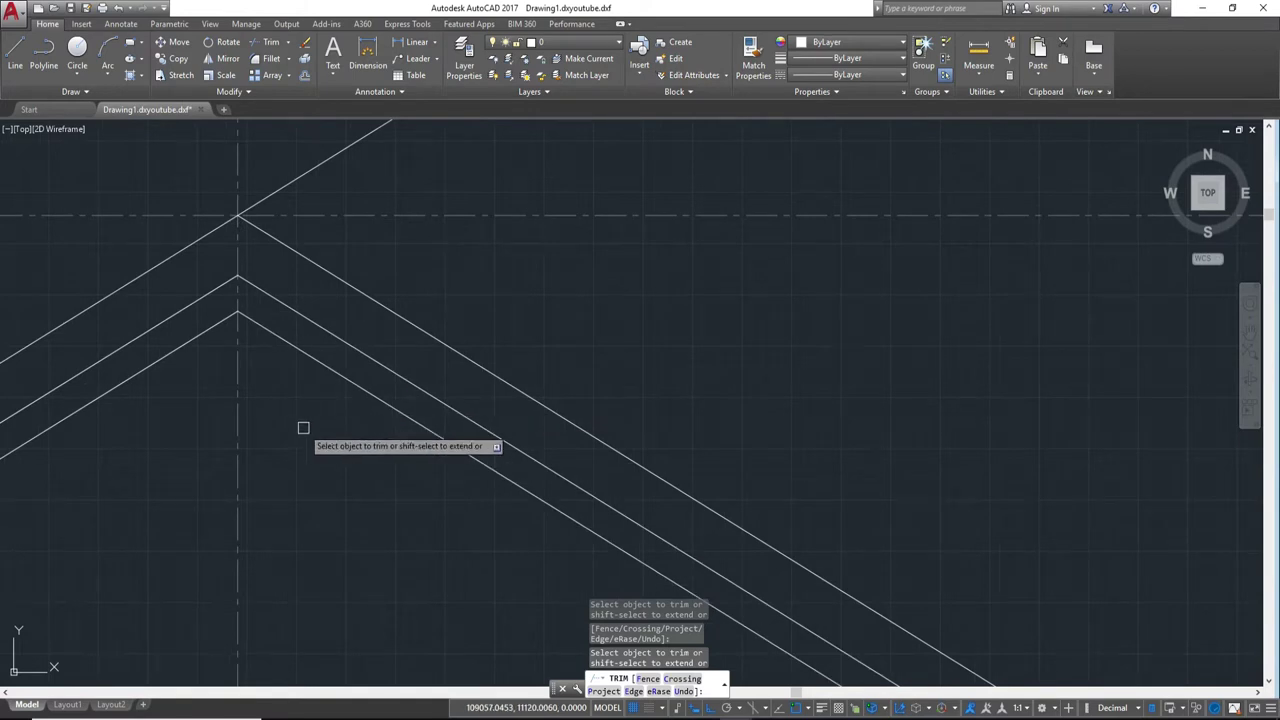
key("Escape")
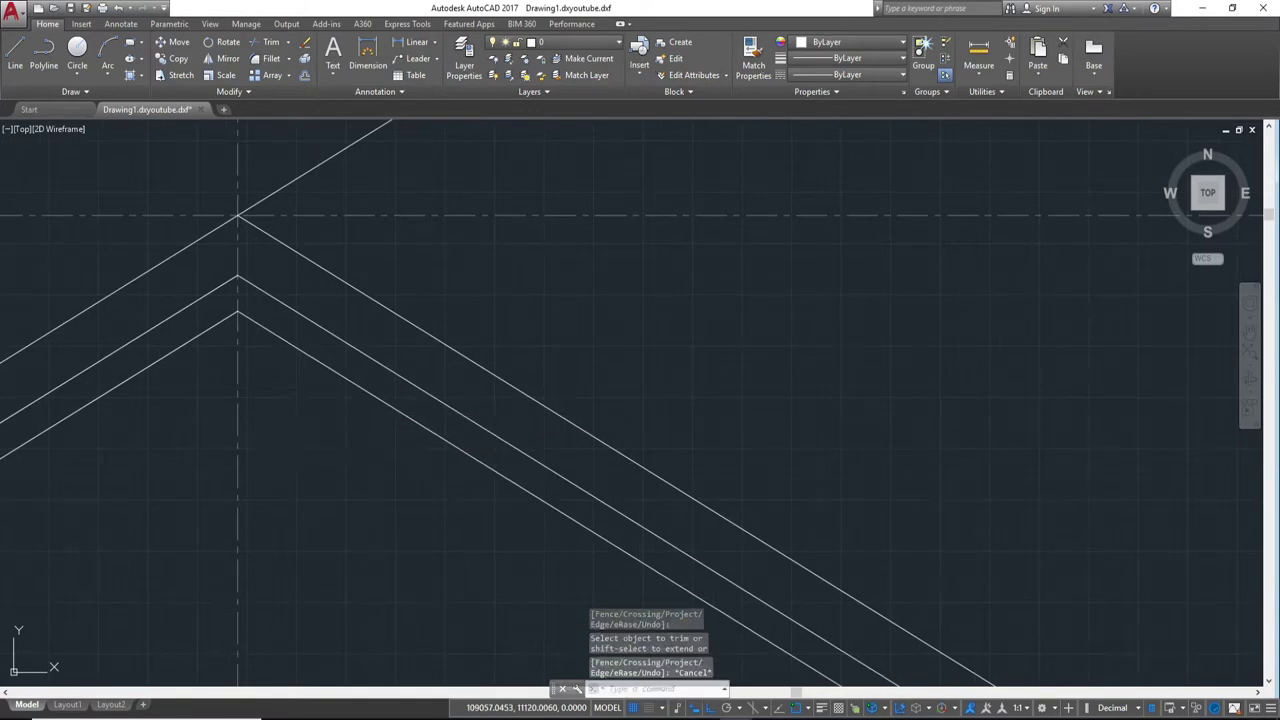
left_click(15, 55)
left_click(238, 276)
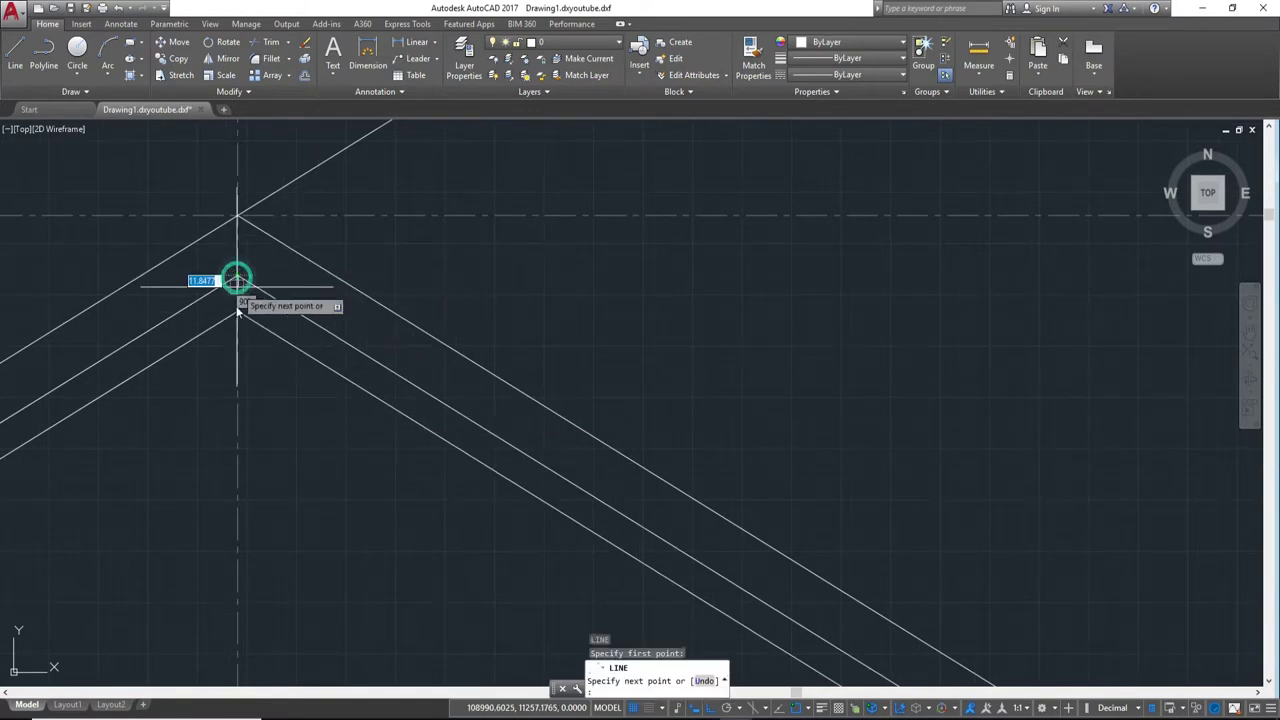
key("Escape")
scroll(500, 245, "down", 2)
middle_click_drag(507, 245, 190, 430)
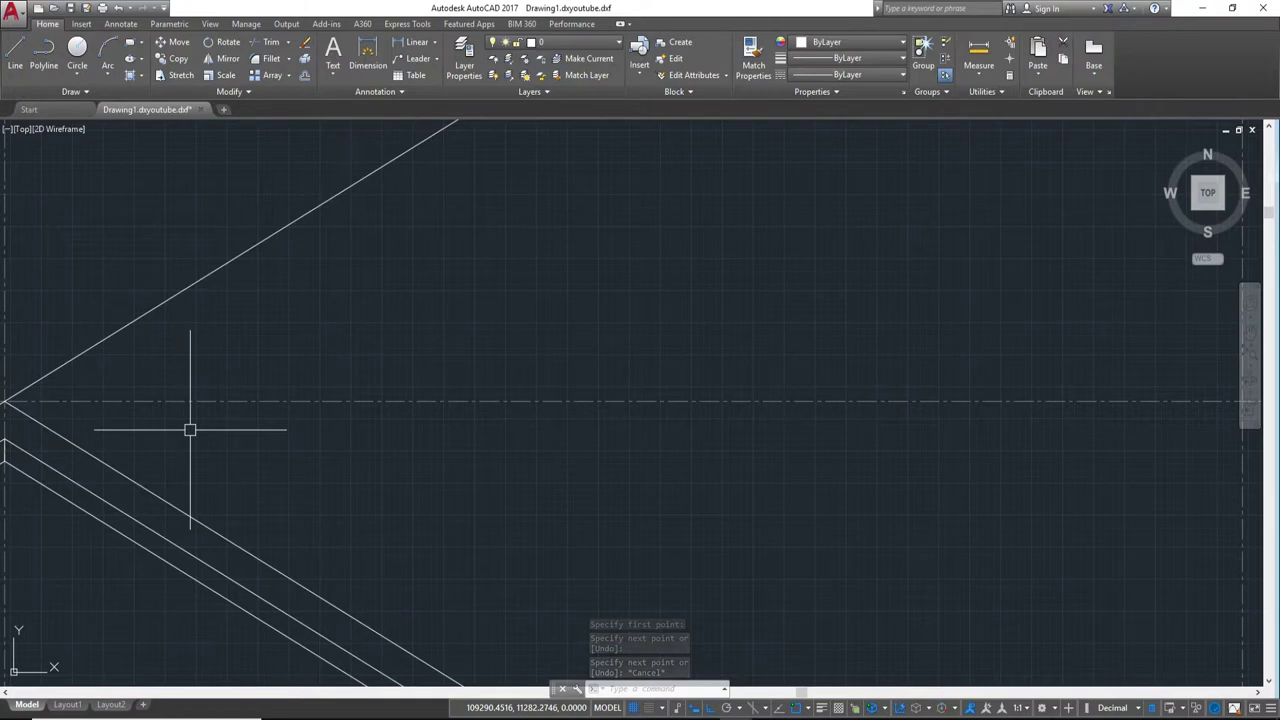
middle_click_drag(154, 476, 500, 521)
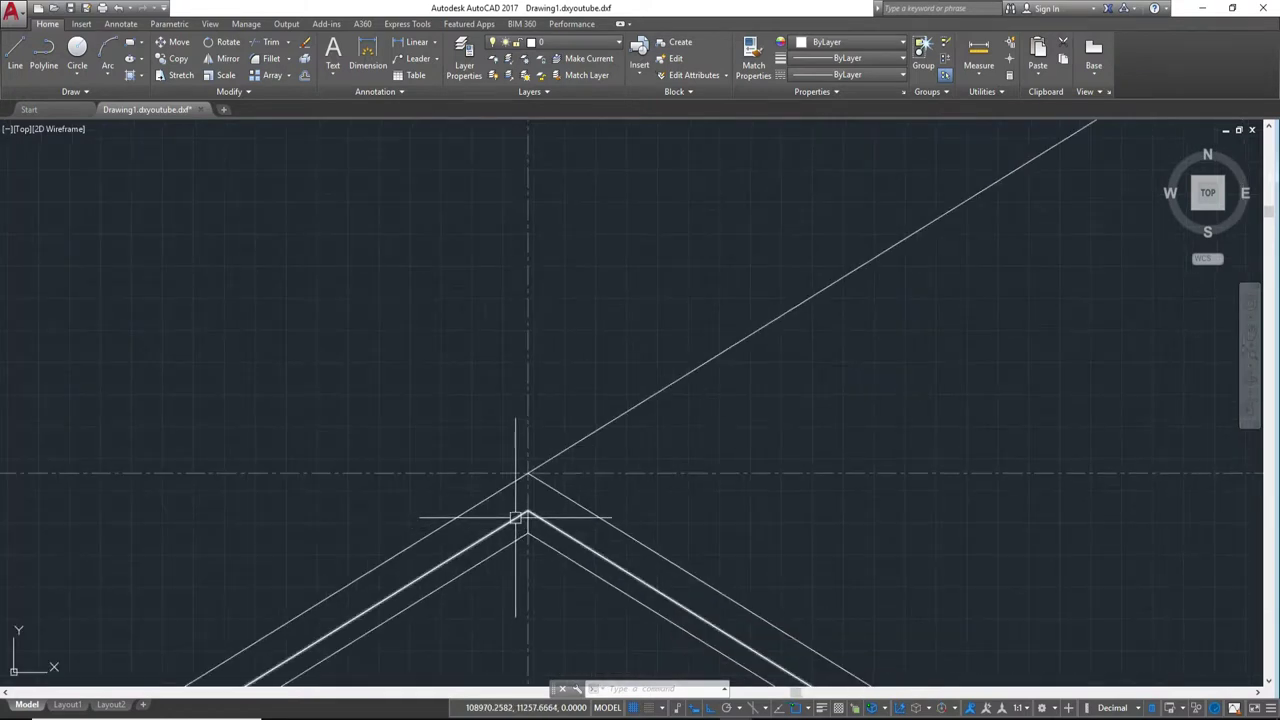
Step: Select the thick roof outline to inspect it, then view the full right slope
left_click(502, 522)
key("Escape")
middle_click_drag(528, 563, 578, 531)
scroll(612, 495, "down", 3)
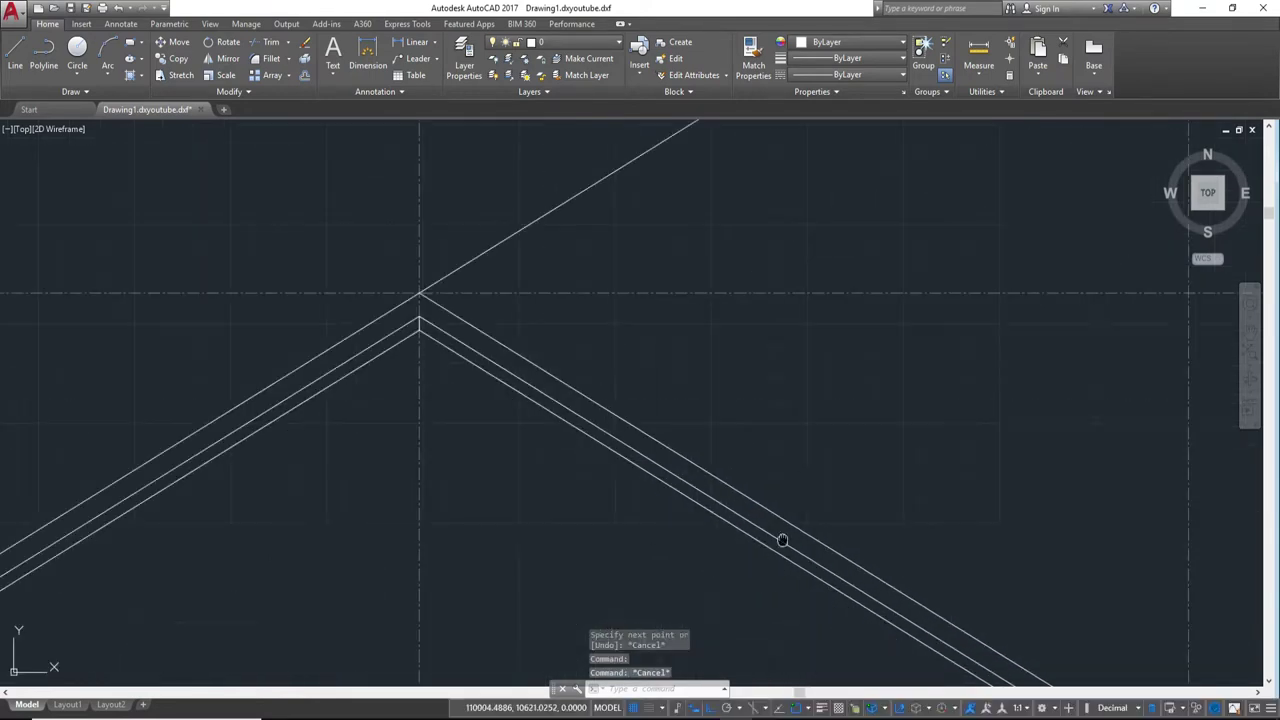
middle_click_drag(820, 491, 537, 474)
Step: Join the upper roof's left slope, flat top and right slope into one polyline
middle_click_drag(640, 434, 702, 622)
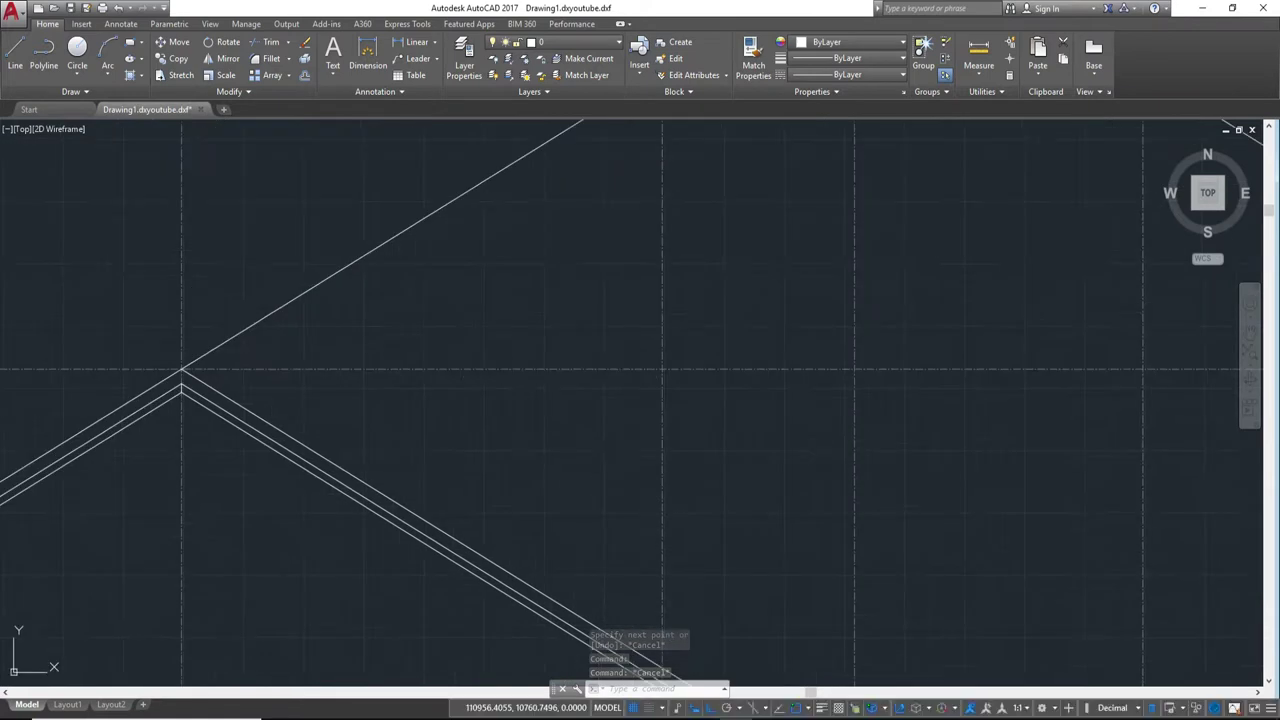
middle_click_drag(540, 300, 440, 535)
left_click(446, 367)
left_click(471, 377)
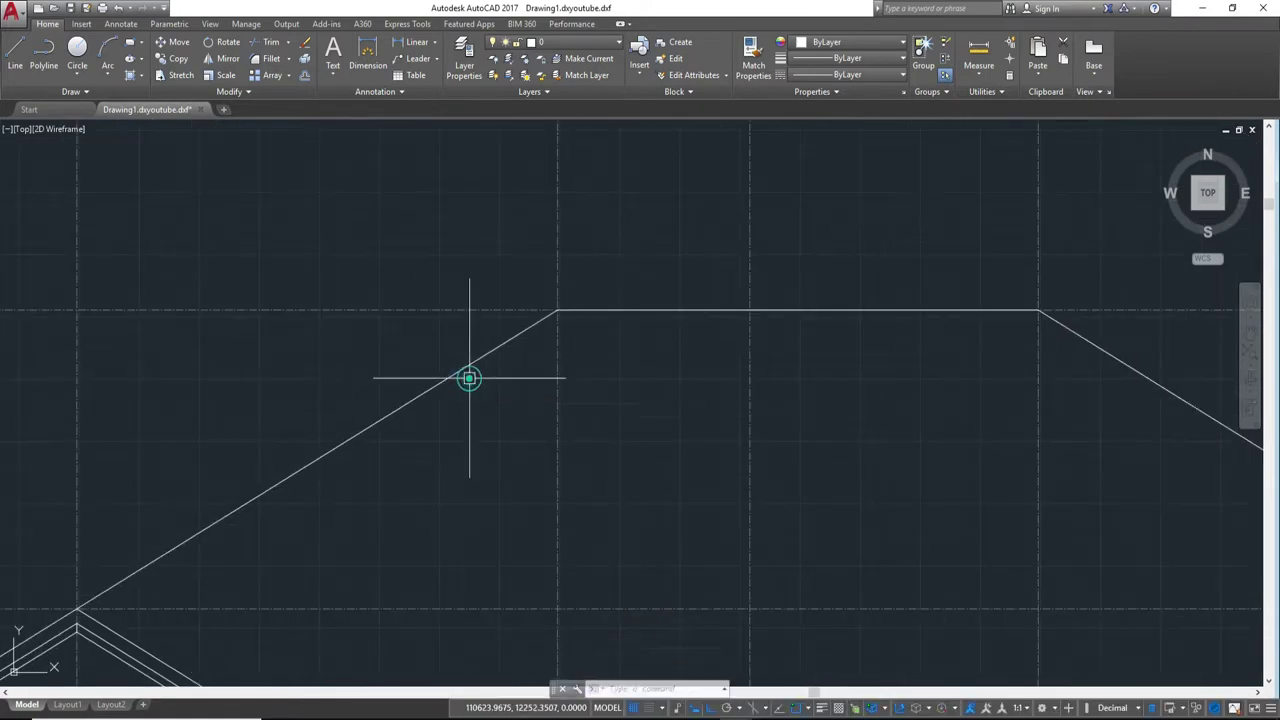
left_click(458, 370)
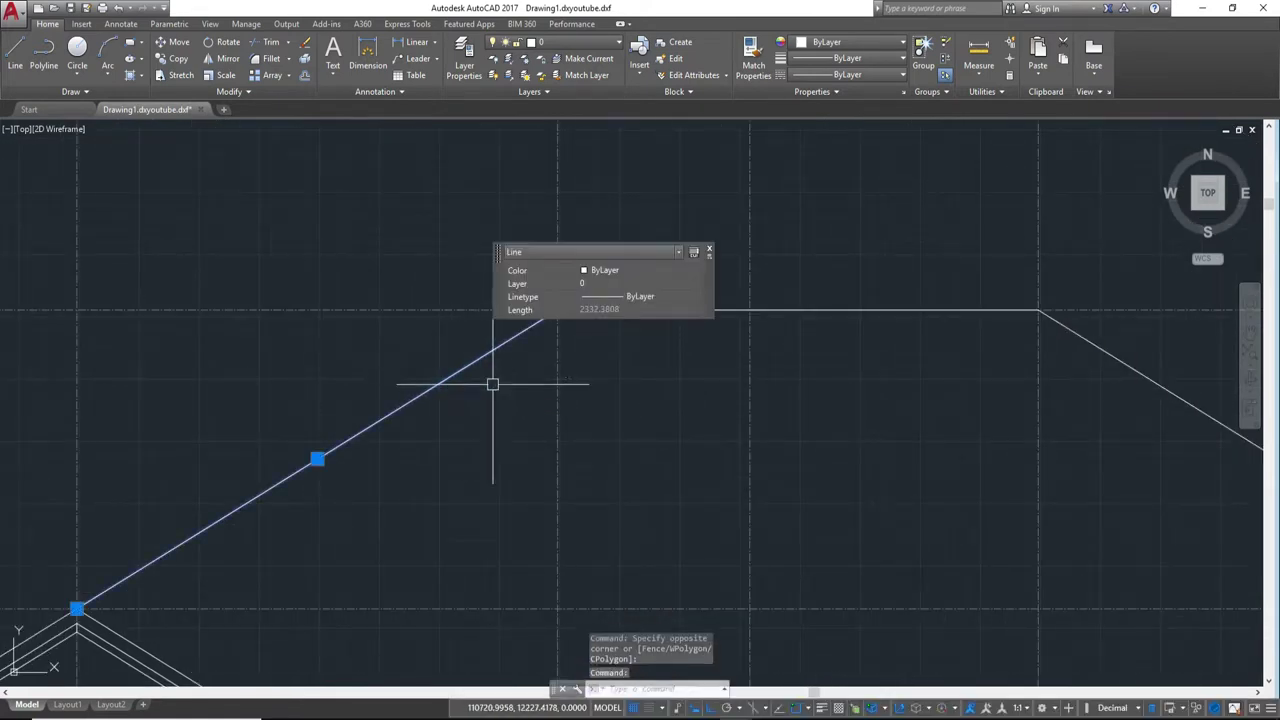
left_click(820, 309)
middle_click_drag(880, 409, 157, 377)
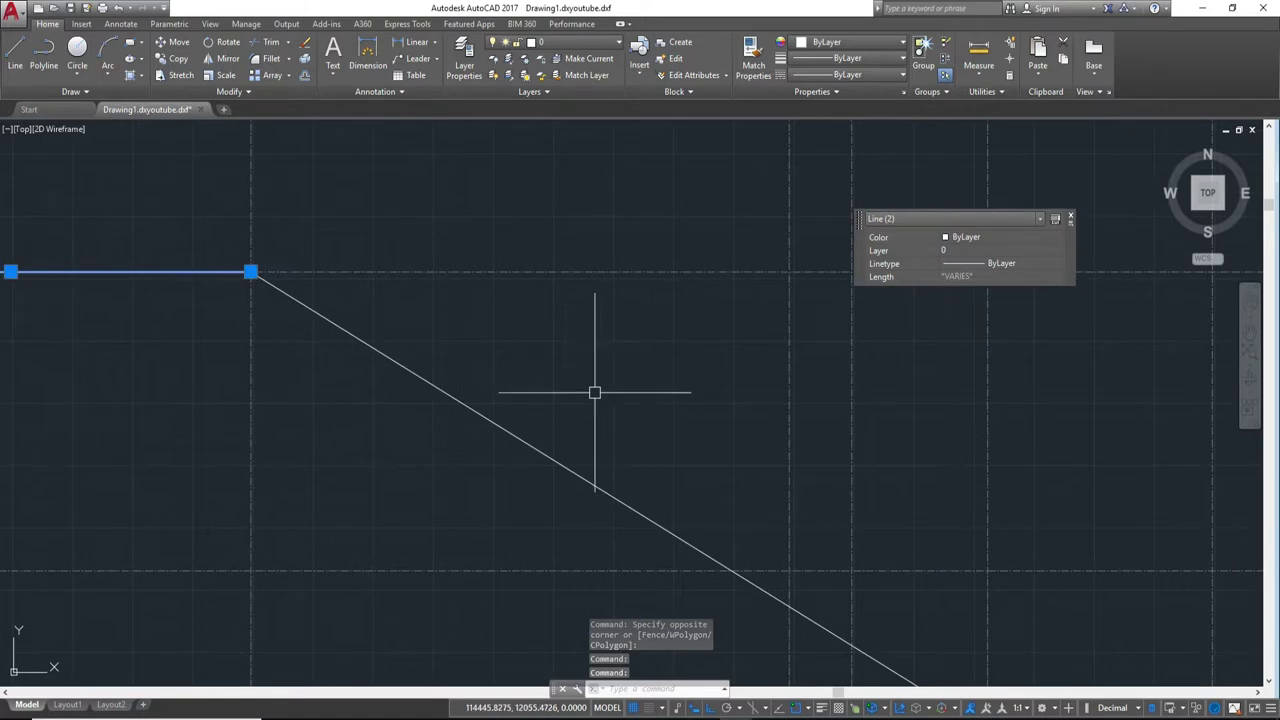
left_click(579, 476)
scroll(609, 529, "down", 2)
middle_click_drag(609, 529, 551, 462)
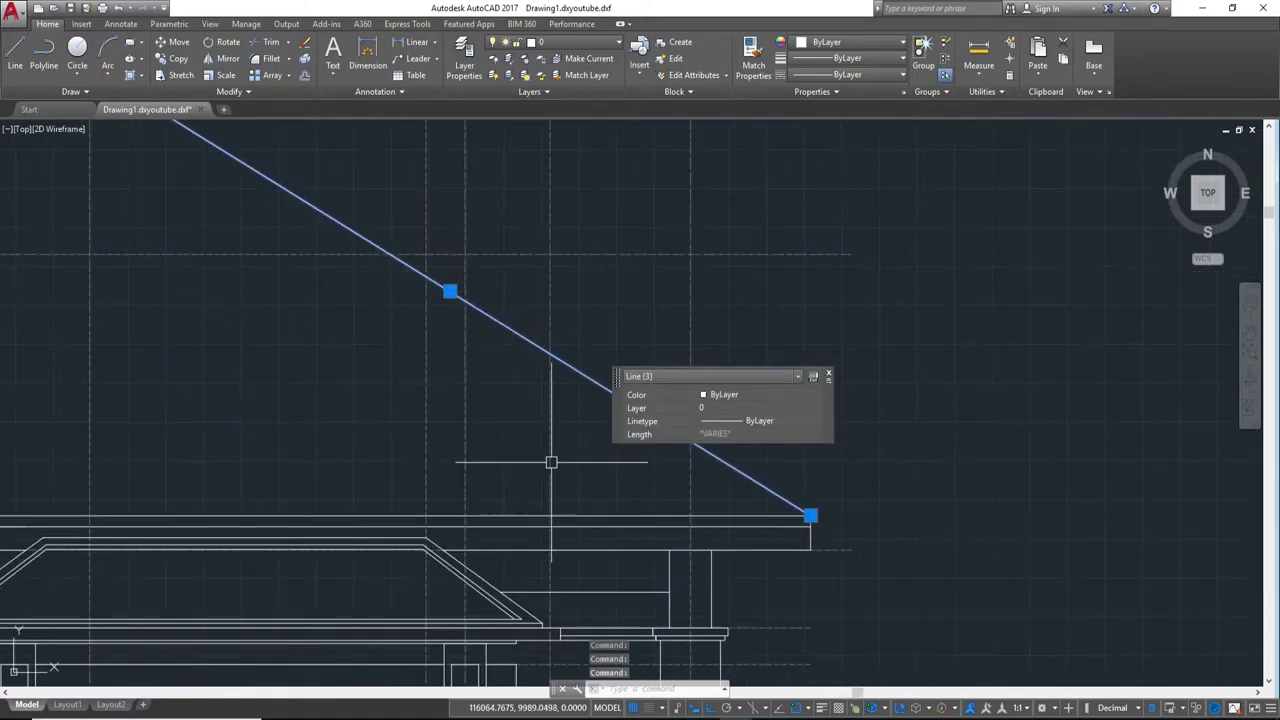
middle_click_drag(397, 446, 567, 473)
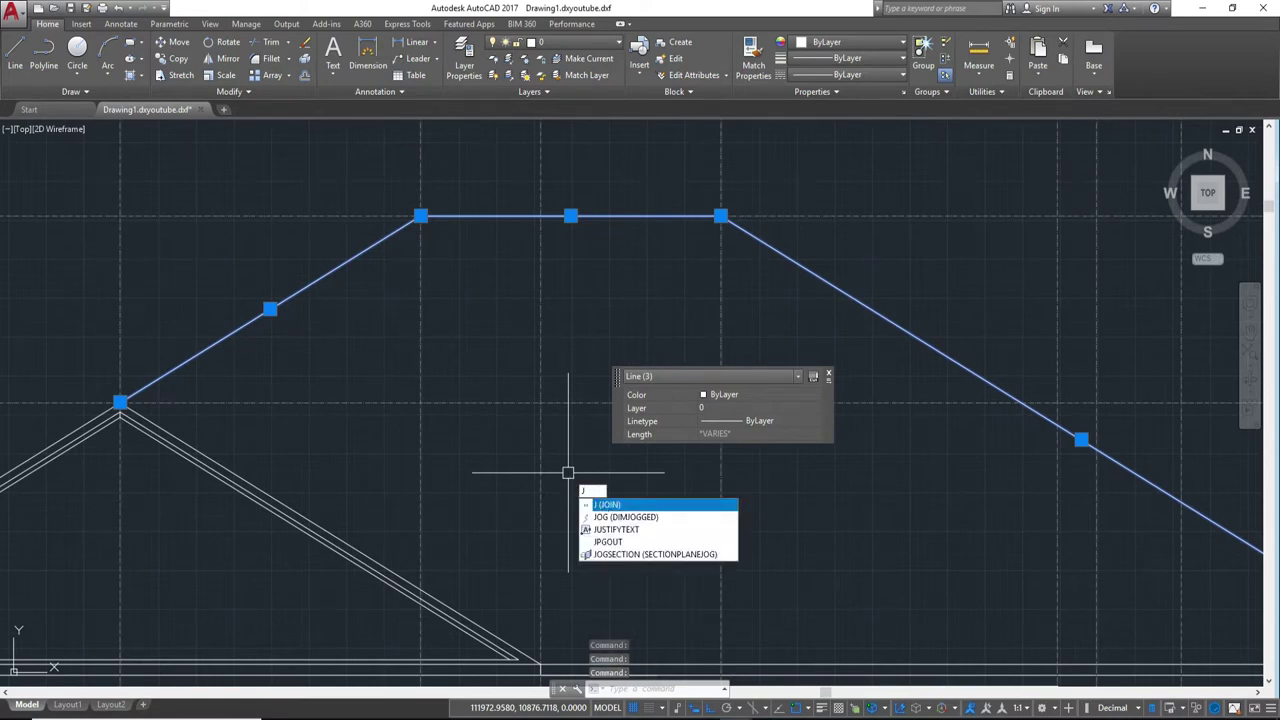
key("Return")
key("Return")
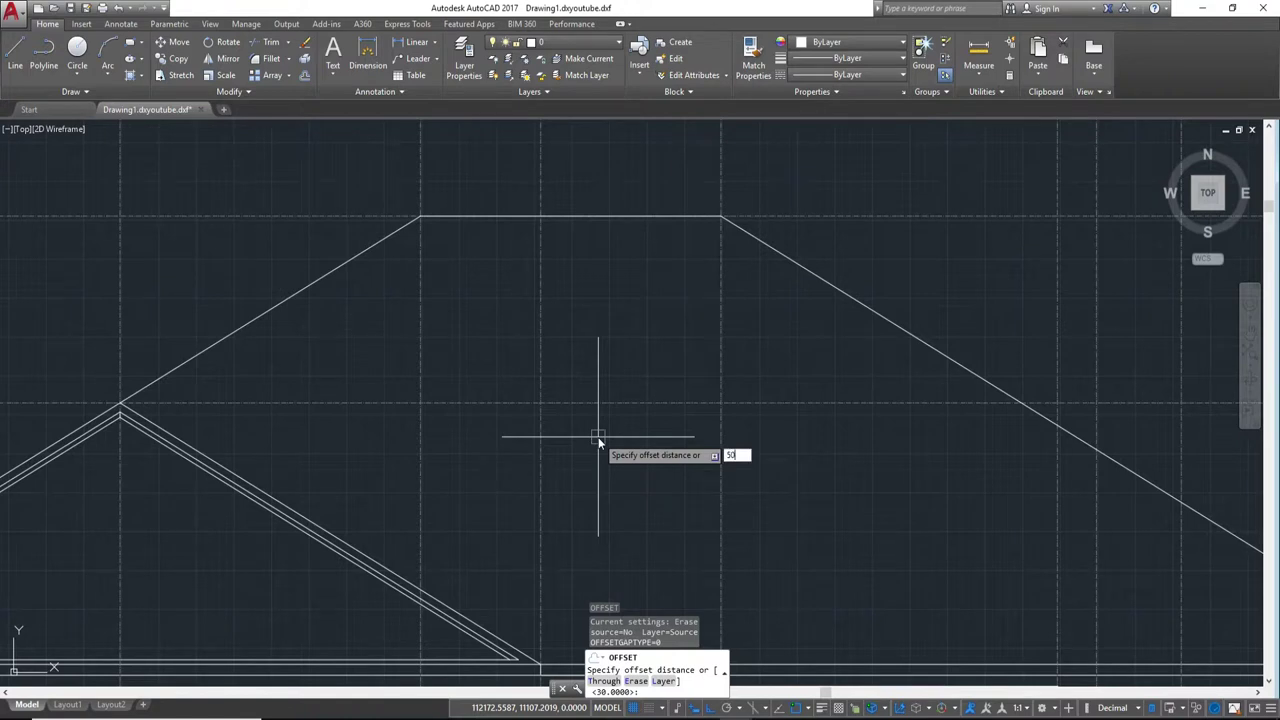
Step: Offset the joined roof outline 50 units outward
key("Return")
left_click(605, 216)
left_click(601, 283)
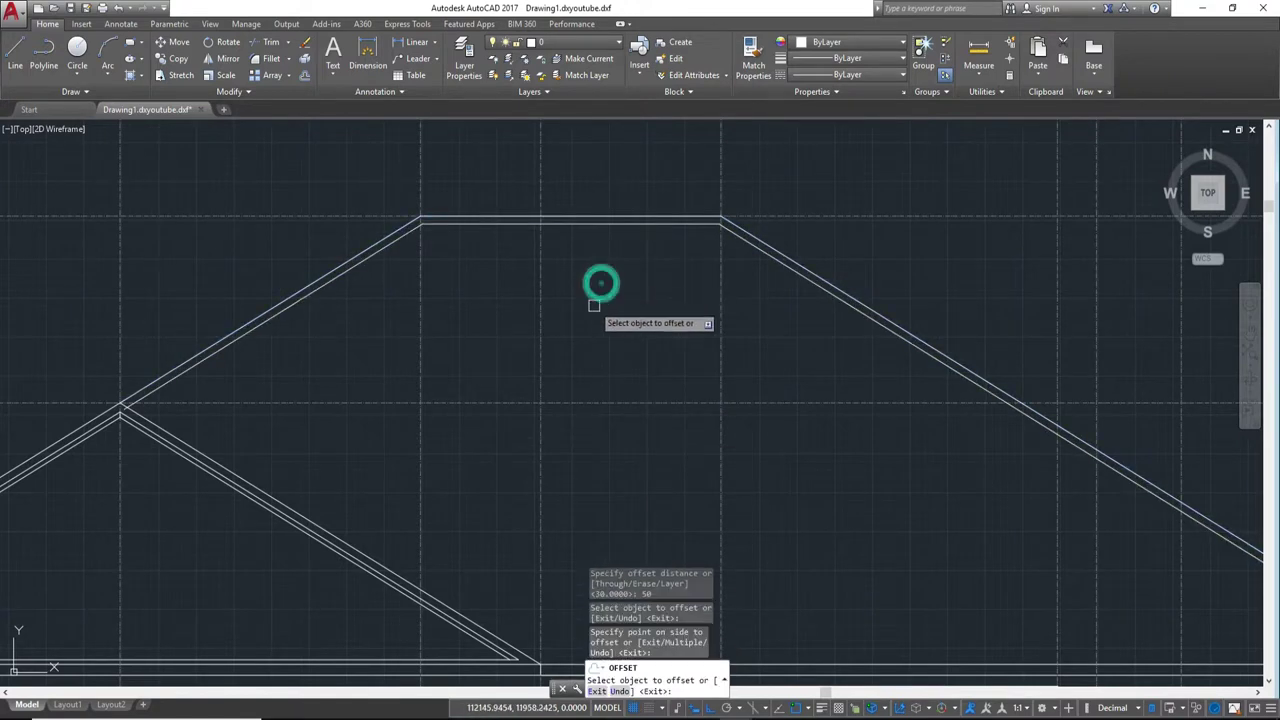
middle_click_drag(527, 313, 691, 305)
key("Return")
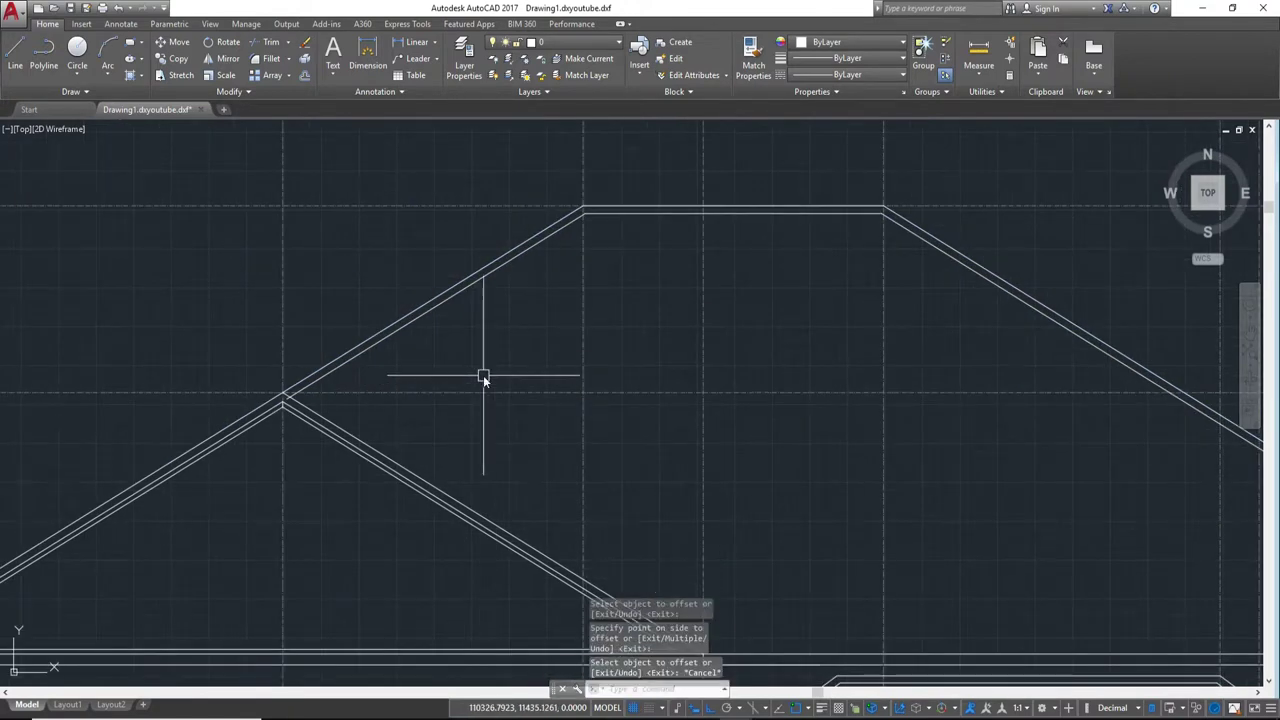
Step: Offset the roof outline again, 30 units to the outer side
key("Return")
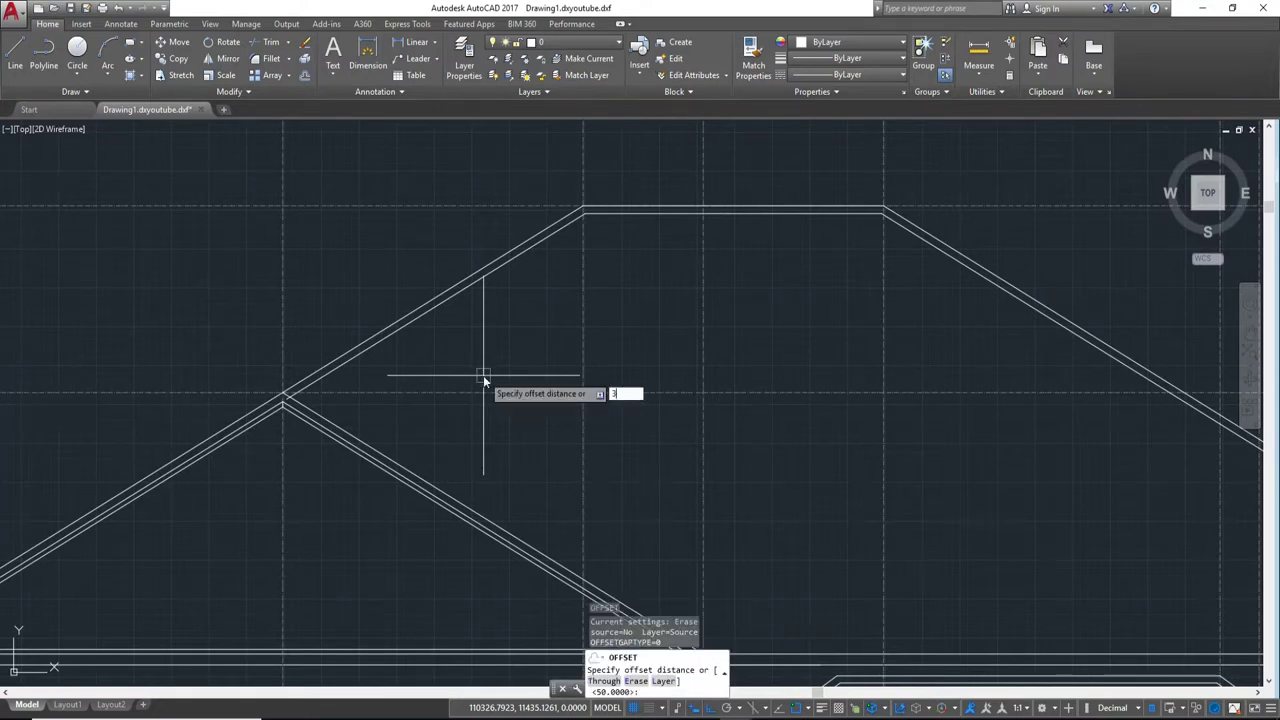
type("30")
key("Return")
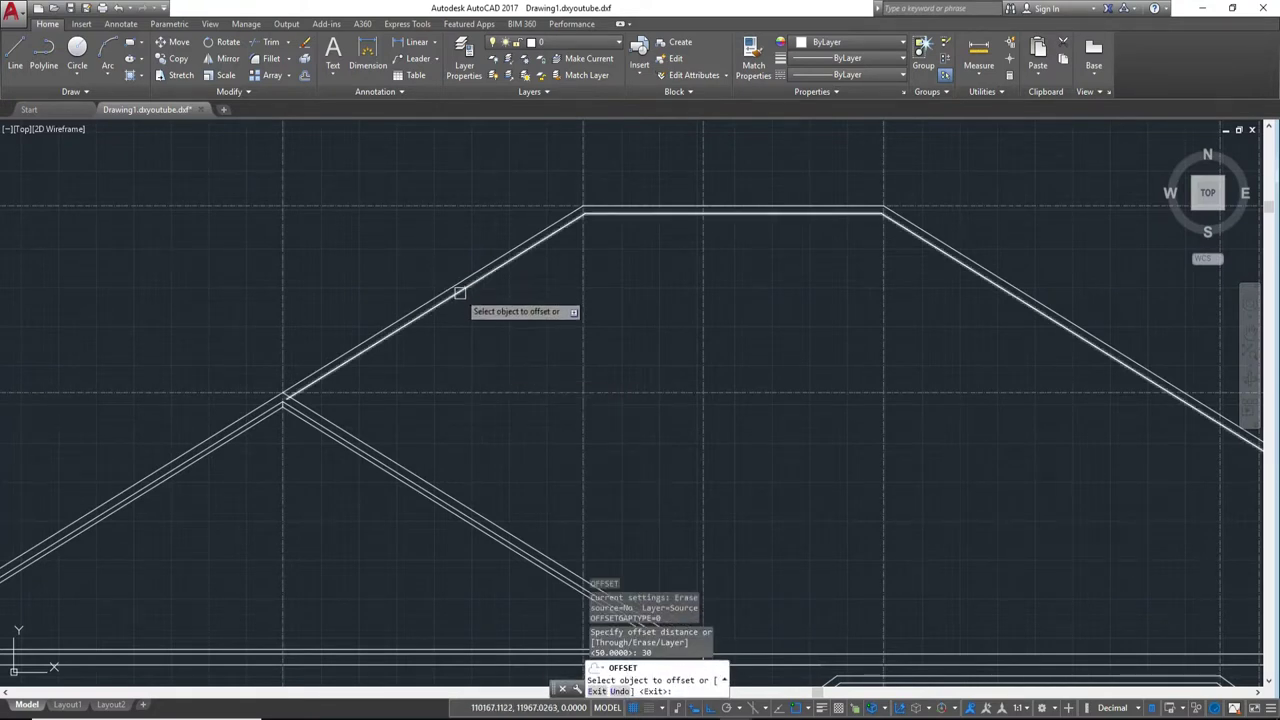
left_click(468, 284)
left_click(524, 350)
key("Escape")
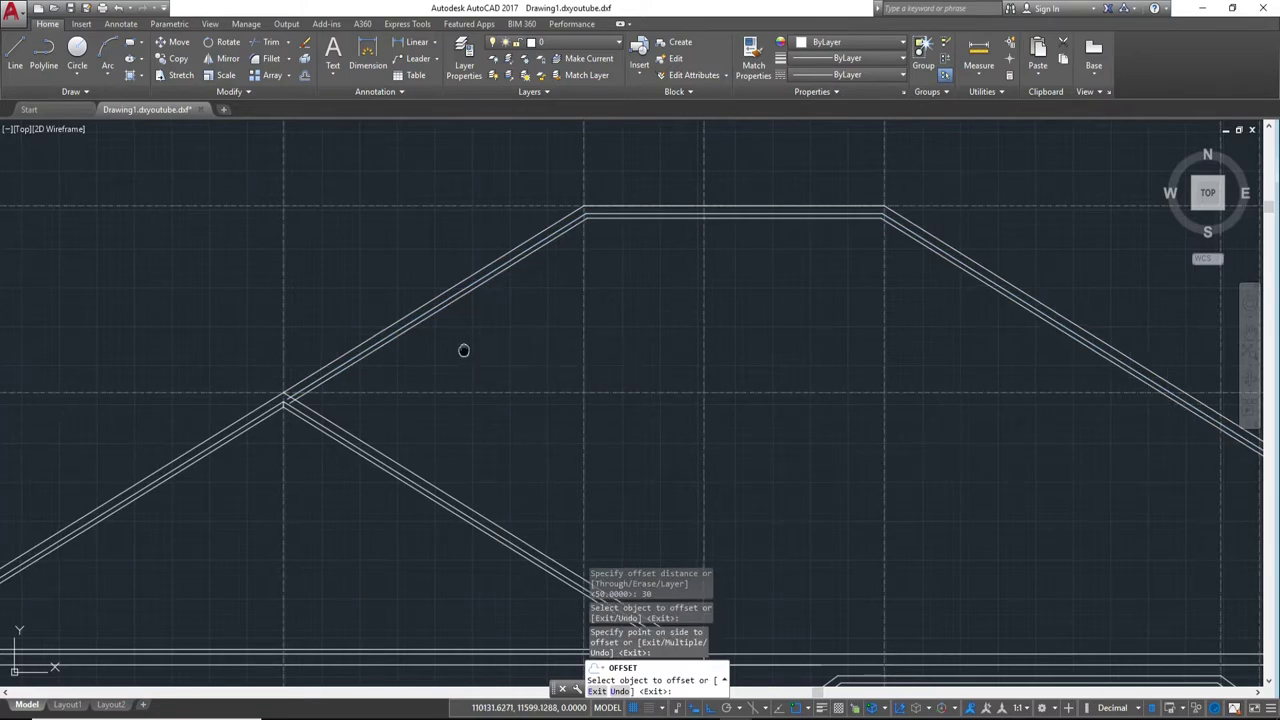
Step: Start trimming at the line junction at the roof apex
scroll(600, 350, "up", 2)
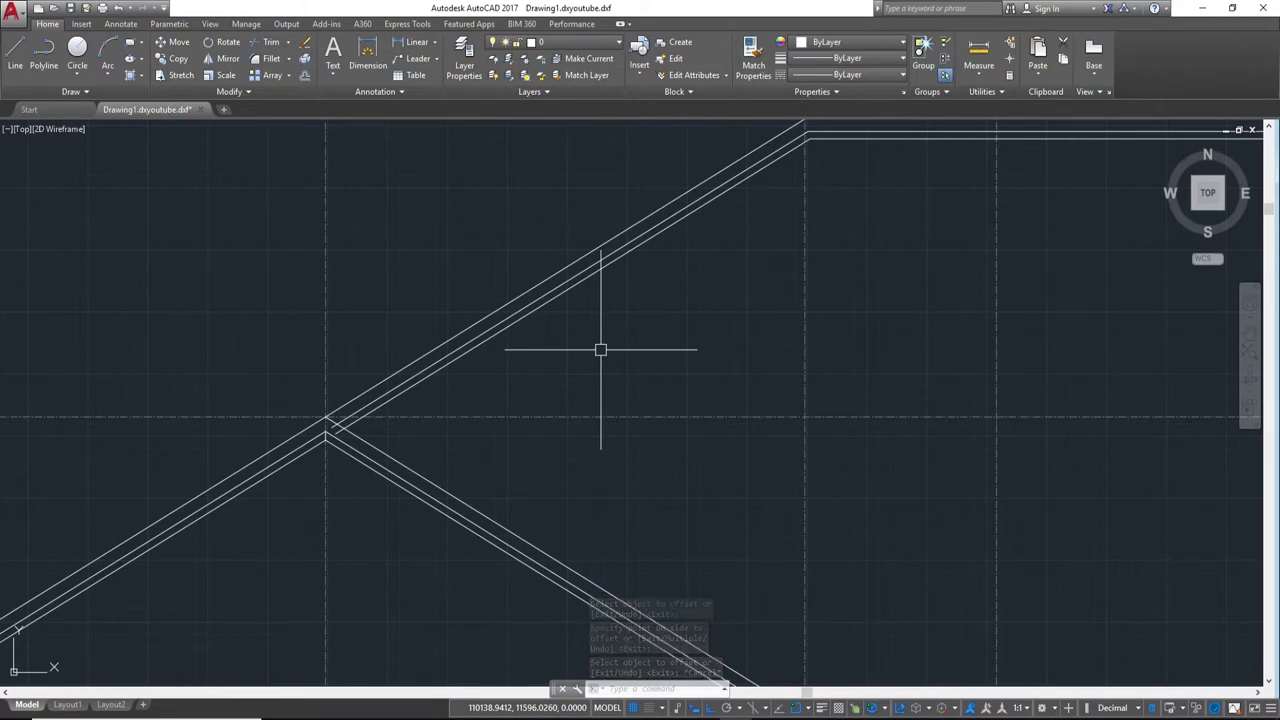
mouse_move(607, 340)
middle_mouse_down()
mouse_move(686, 394)
mouse_move(791, 423)
mouse_move(842, 388)
middle_mouse_up()
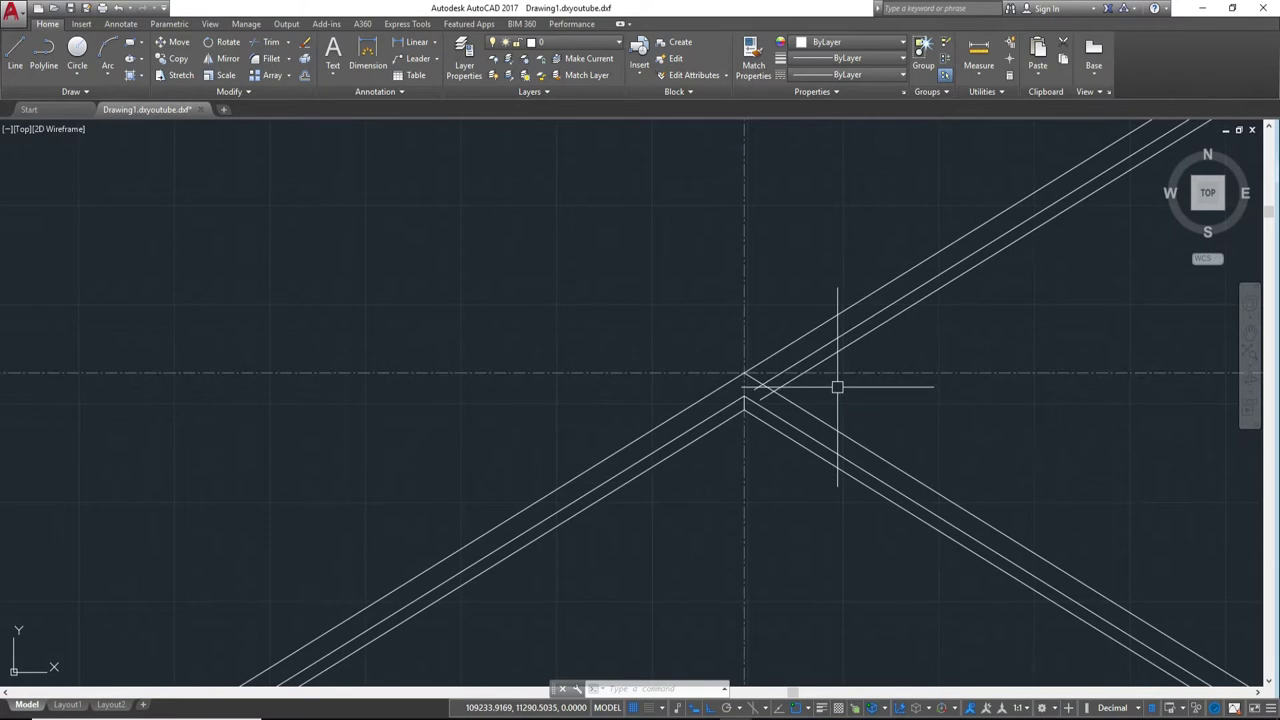
type("tr")
key("Return")
scroll(771, 391, "up", 6)
Step: Trim off the stub crossing the roof diagonal, using all lines as cutting edges
key("Return")
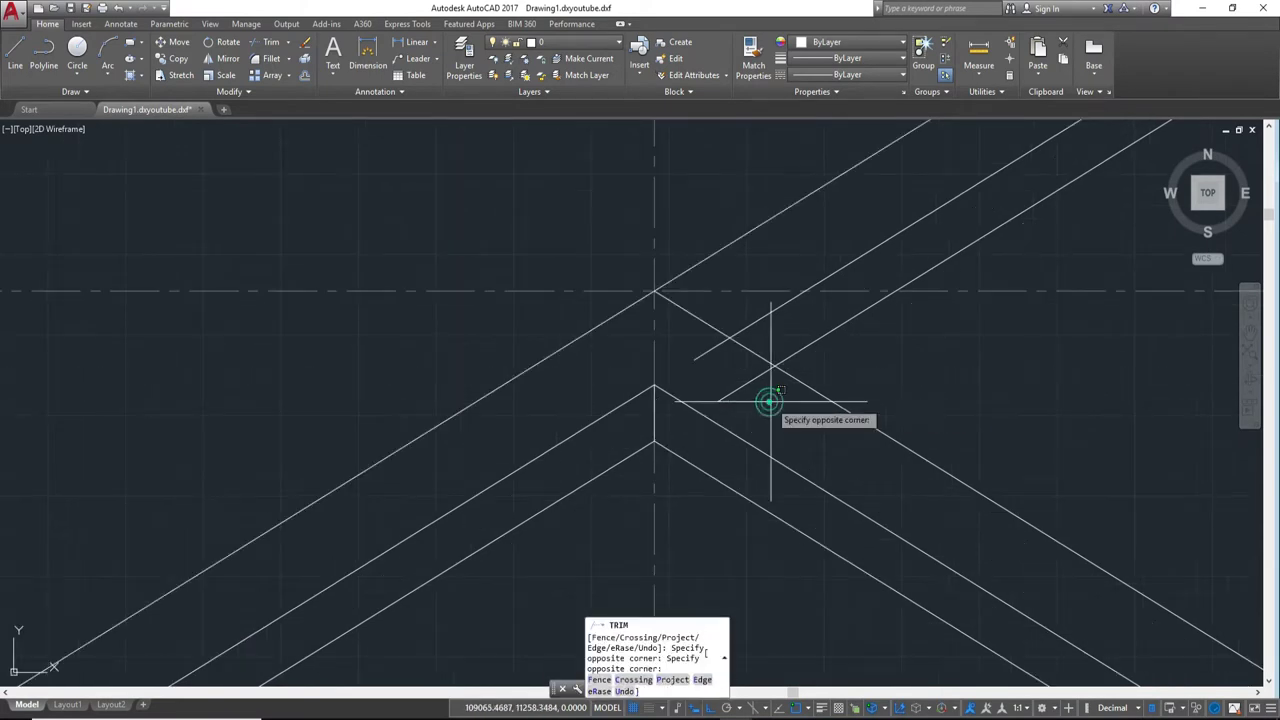
left_click(711, 351)
middle_click_drag(857, 363, 749, 409)
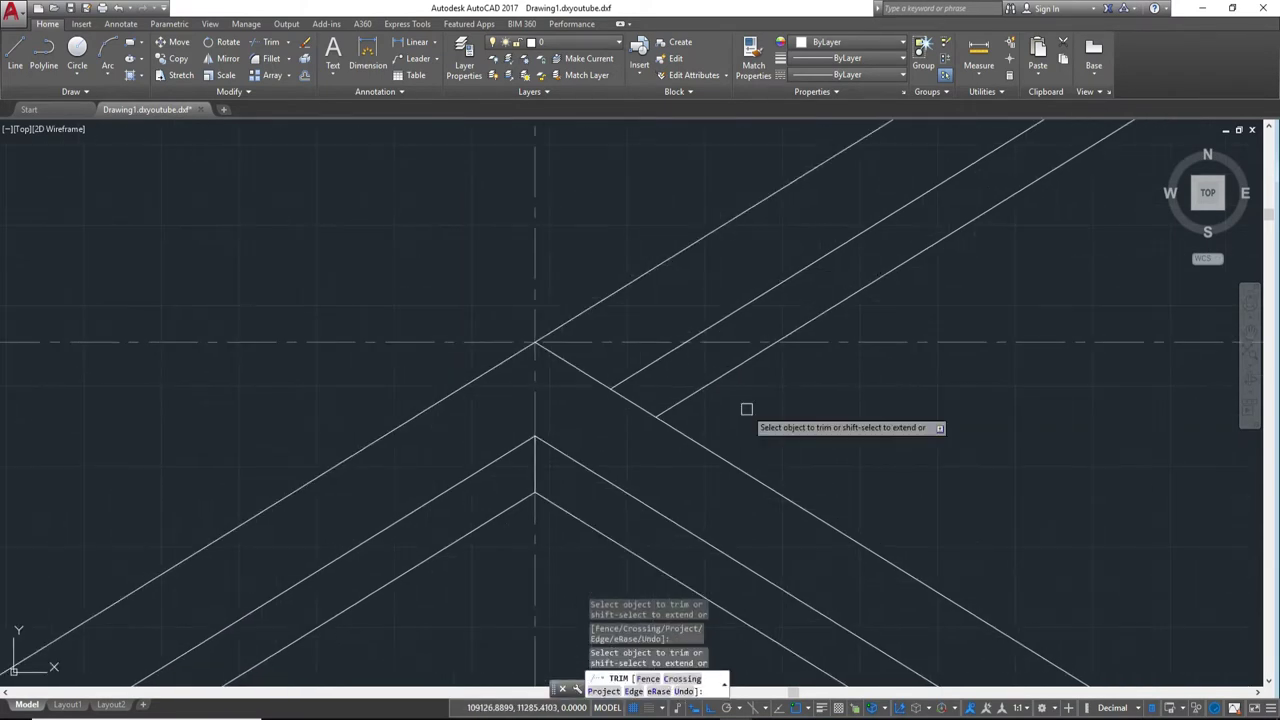
scroll(857, 329, "down", 4)
middle_click_drag(891, 297, 760, 560)
scroll(657, 309, "up", 2)
key("Escape")
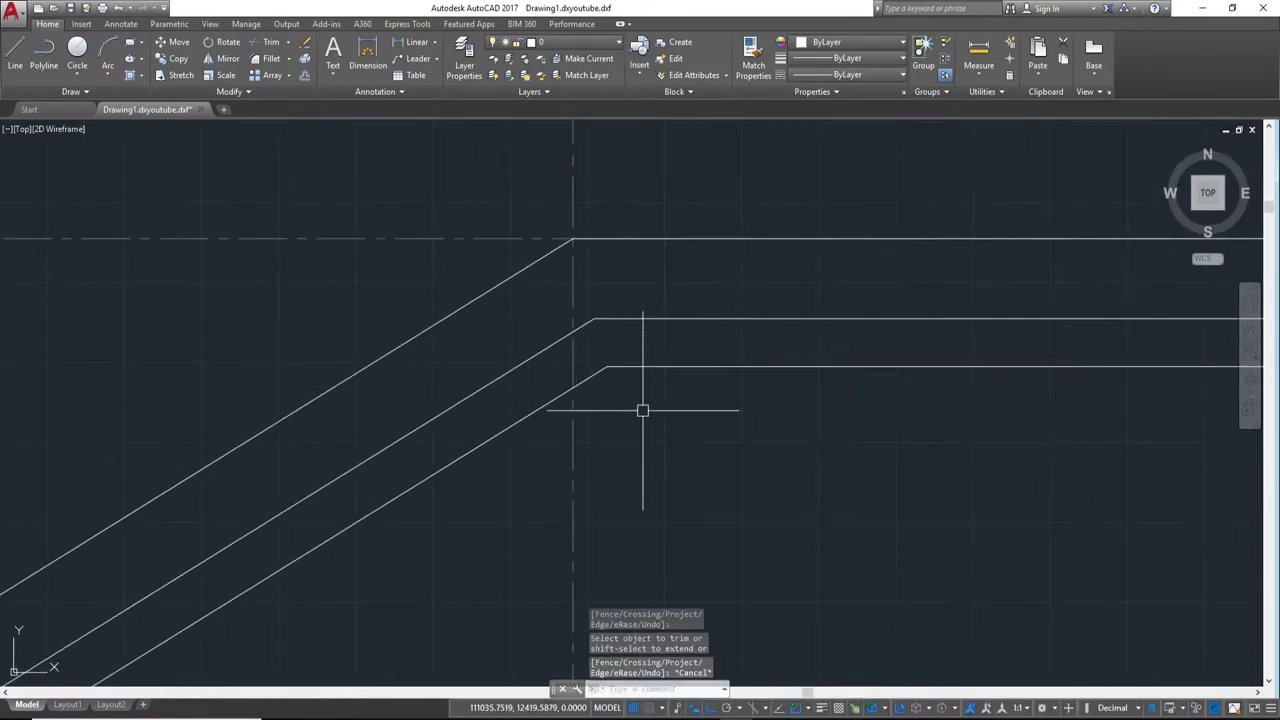
Step: Draw a vertical line up from the lower line's end, then back out of an extend attempt
type("l")
key("Return")
left_click(606, 367)
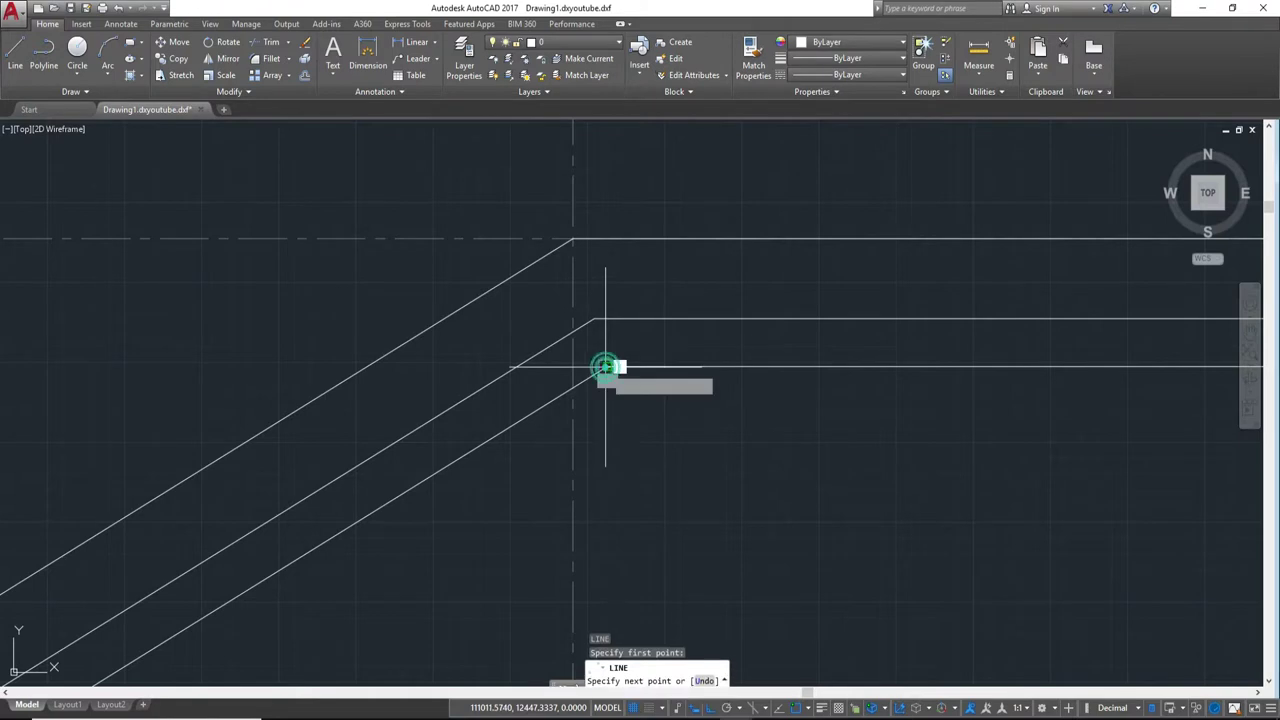
left_click(609, 293)
key("Escape")
middle_click_drag(650, 296, 734, 283)
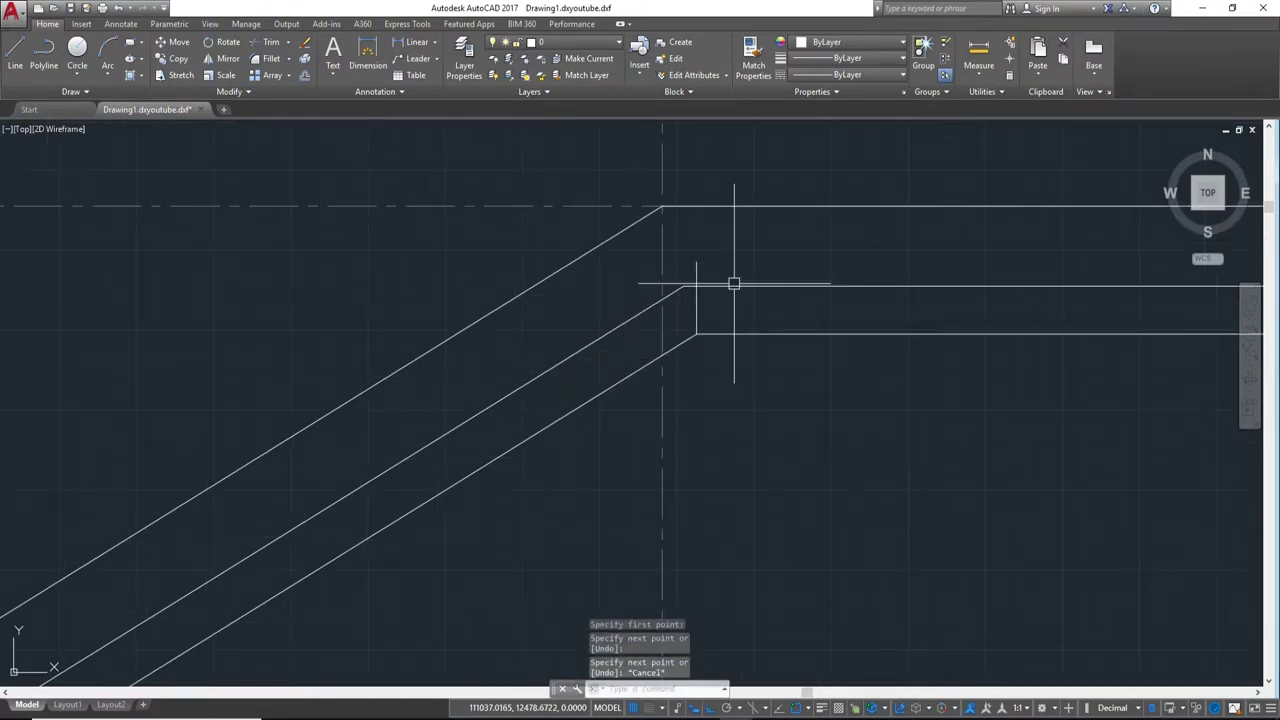
key("BackSpace")
type("x")
key("Return")
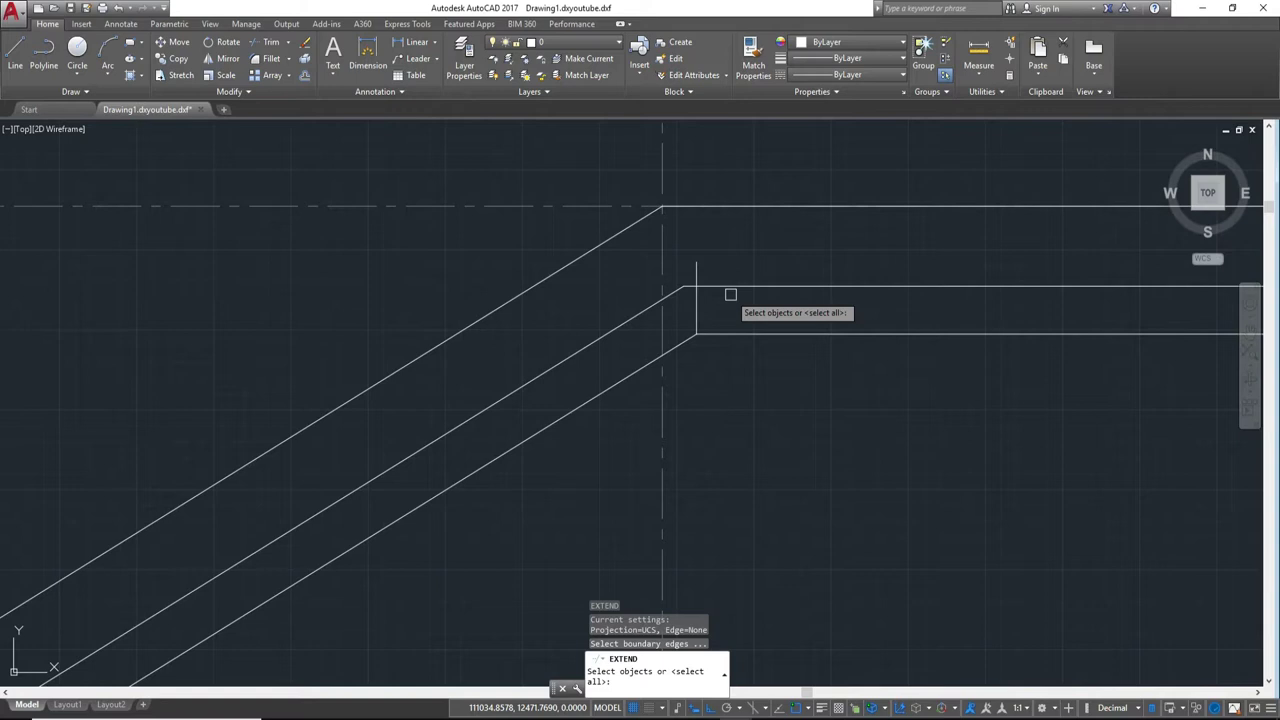
key("Escape")
key("ctrl+z")
key("ctrl+z")
key("ctrl+z")
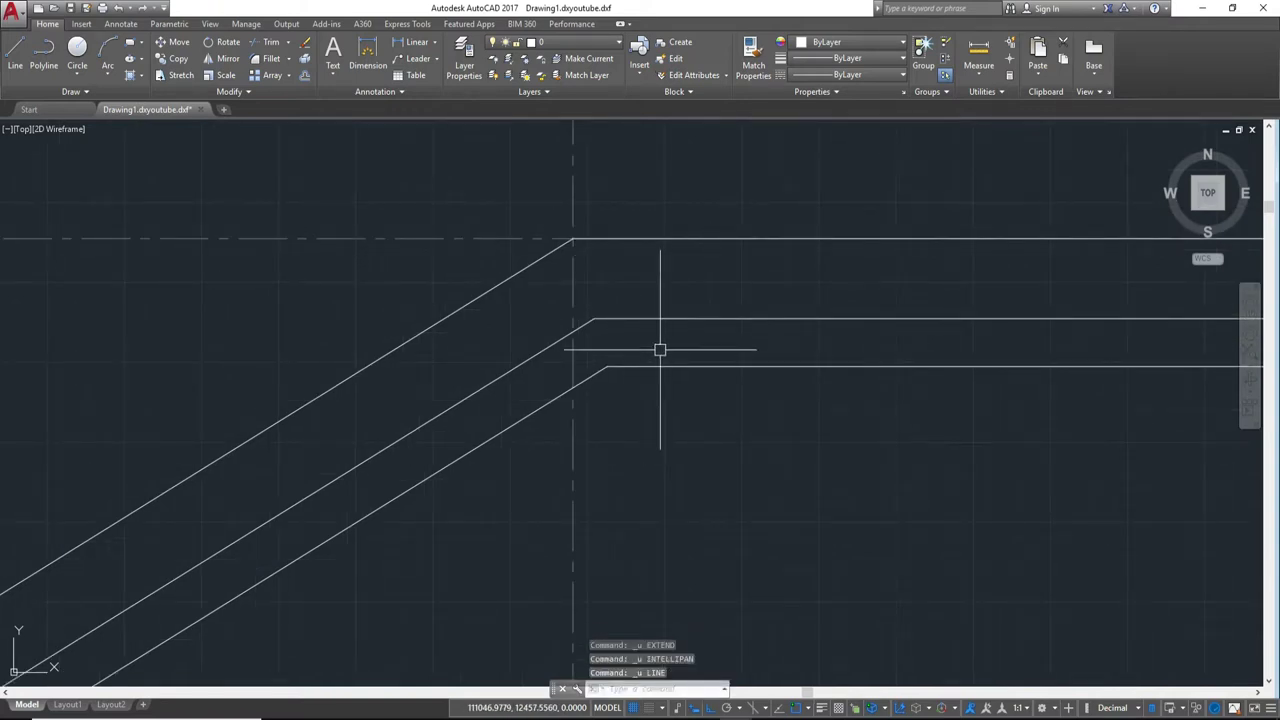
Step: Redraw the vertical line from the lower line's end to above the middle line
key("Return")
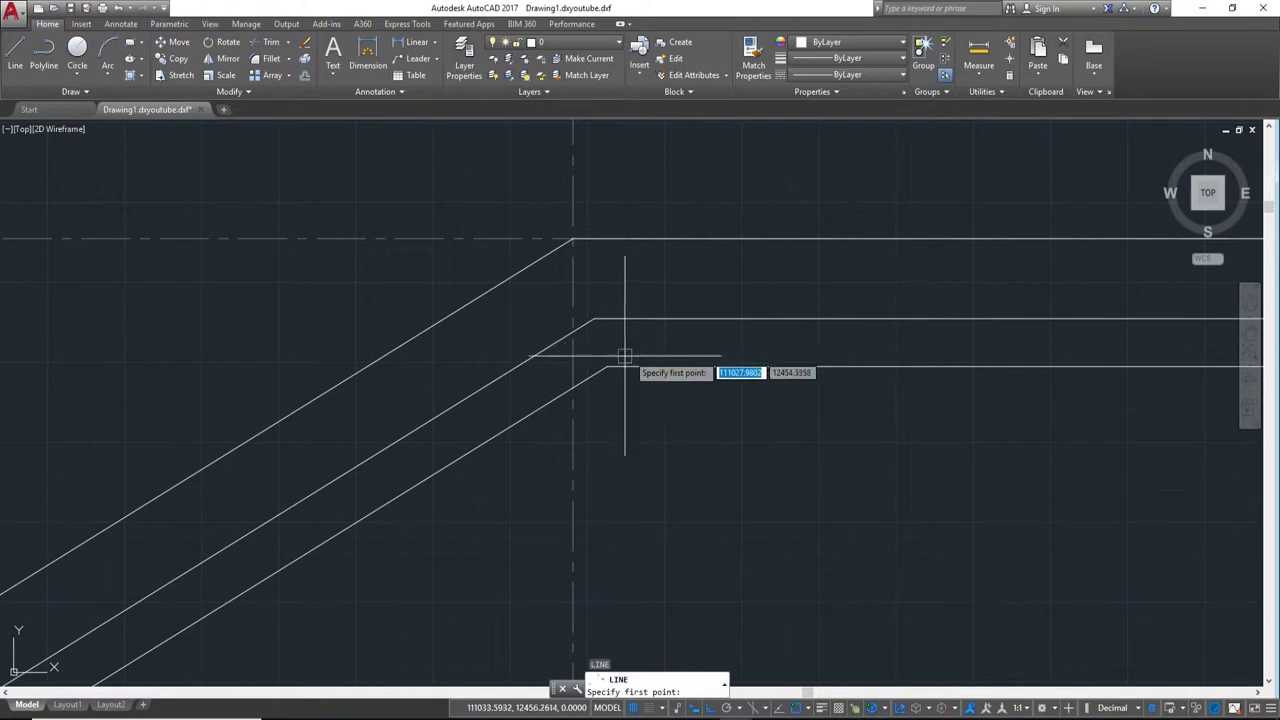
left_click(607, 368)
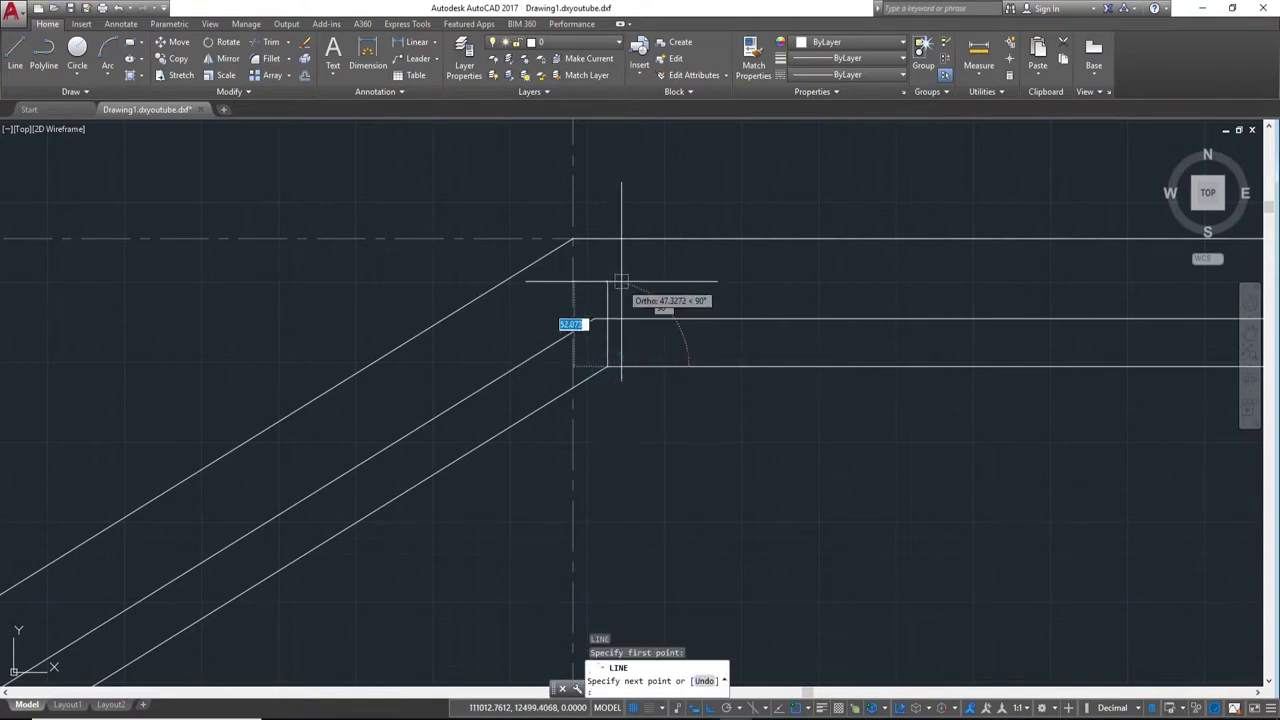
left_click(607, 272)
key("Escape")
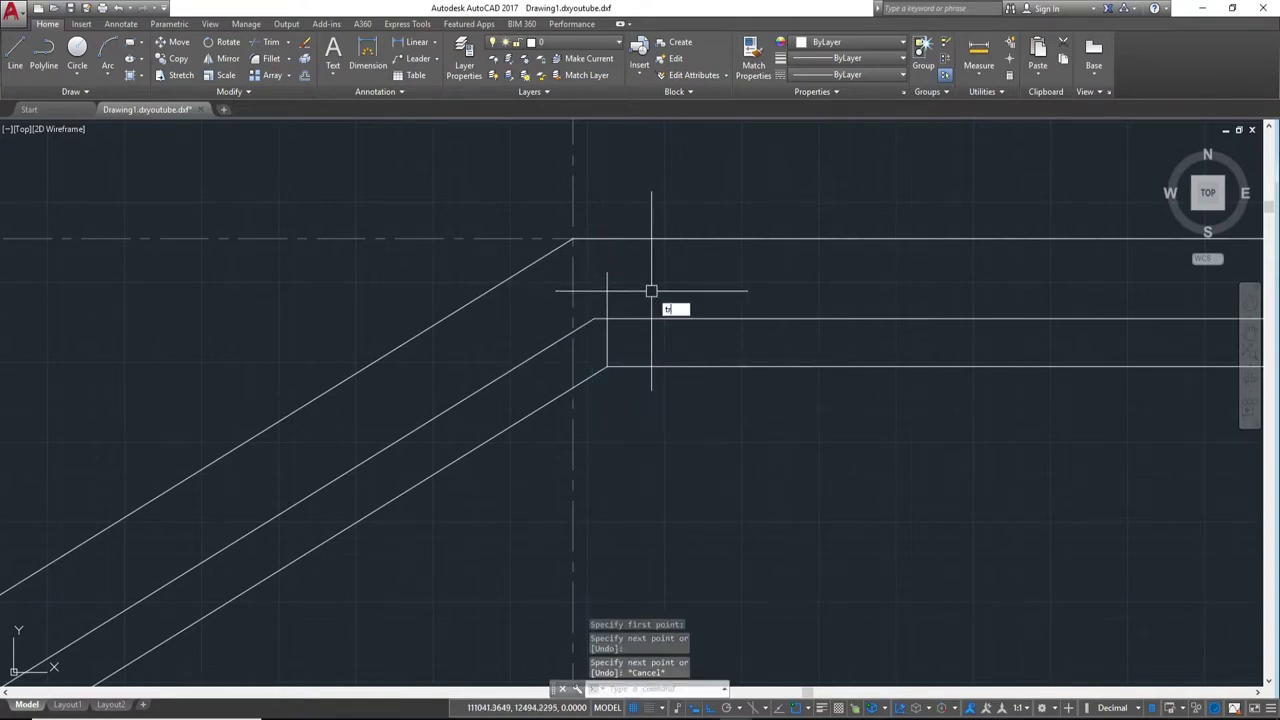
Step: Try trimming and extending the middle diagonal to the vertical line, cancelling each attempt
type("r")
key("Return")
key("Return")
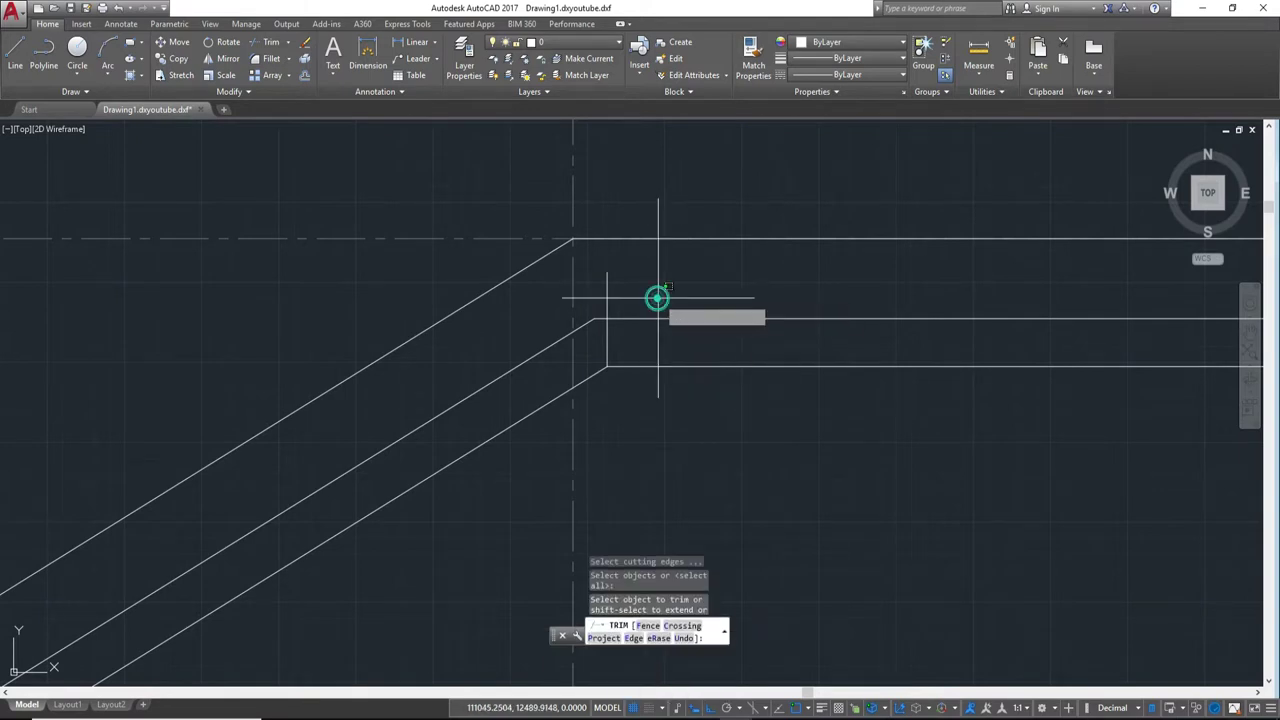
left_click(657, 296)
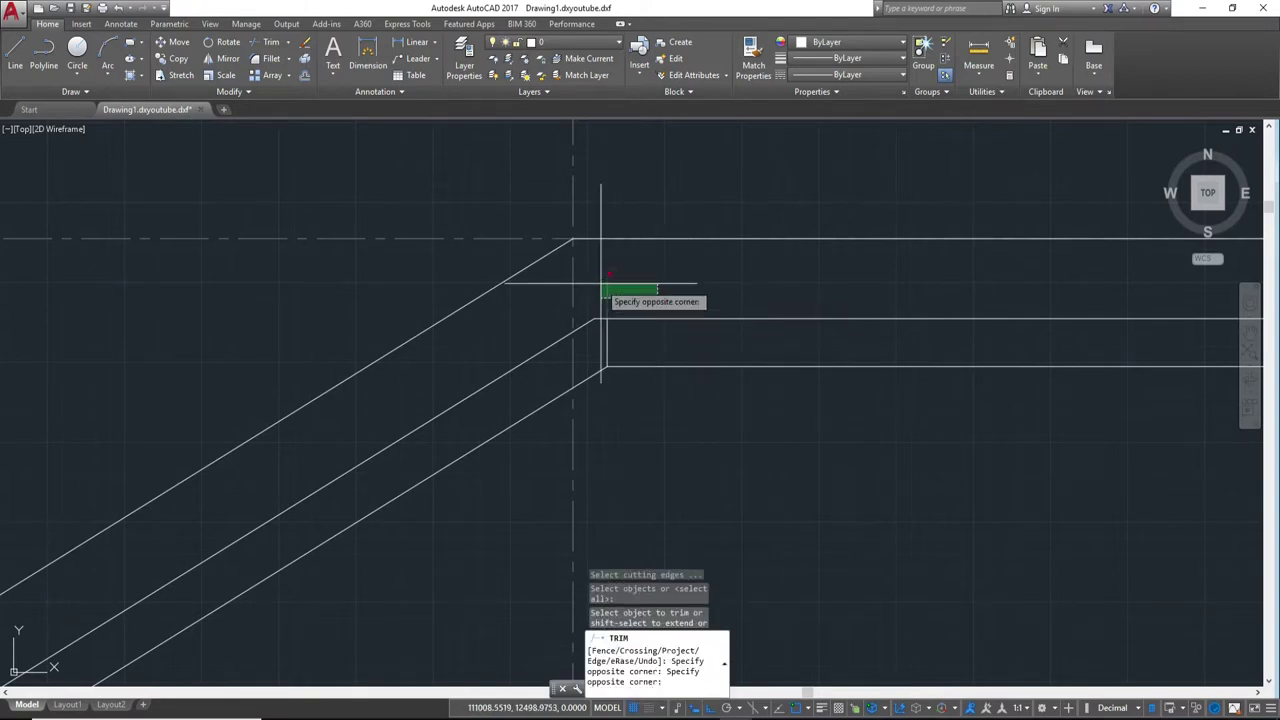
left_click(658, 298)
left_click(607, 337)
key("Escape")
key("Escape")
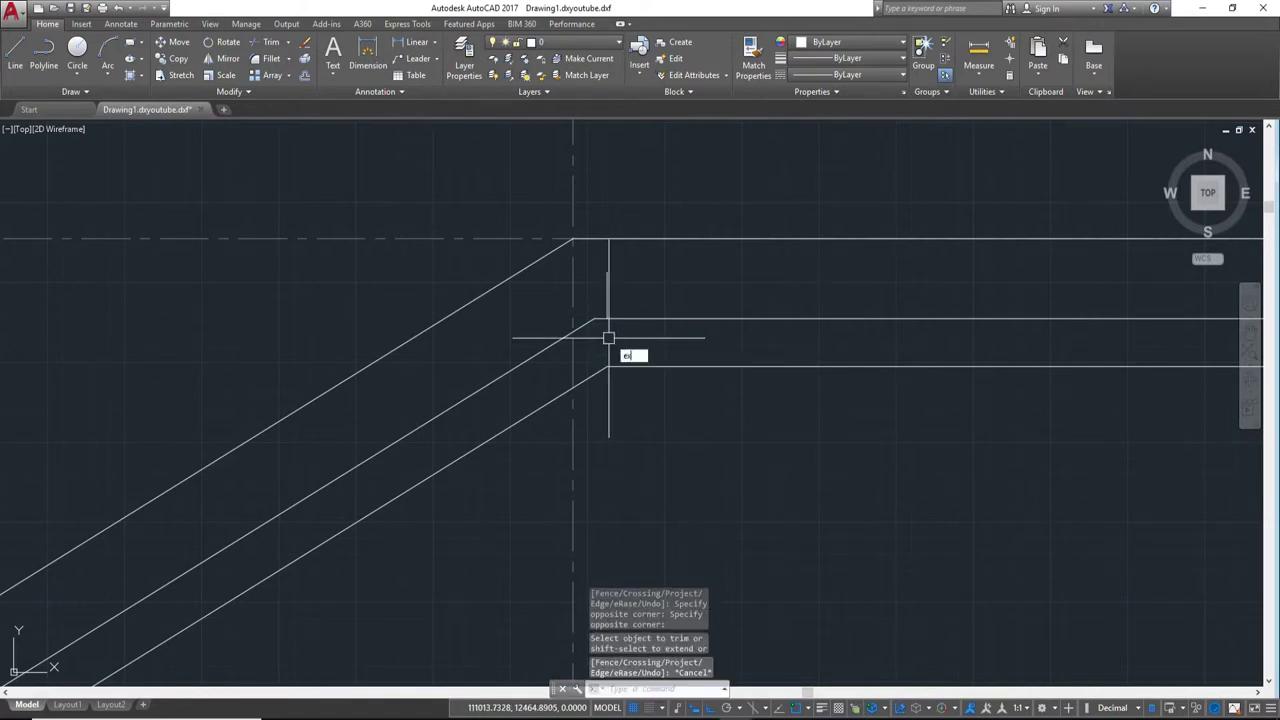
key("Return")
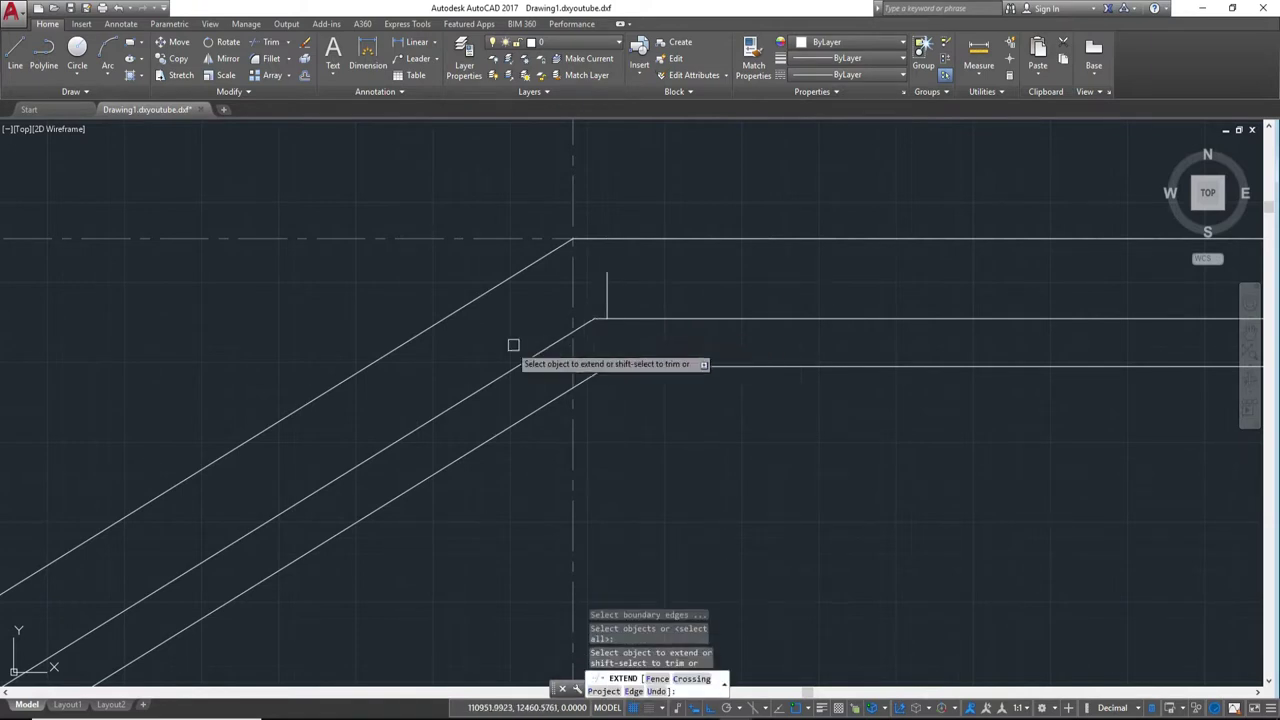
key("Escape")
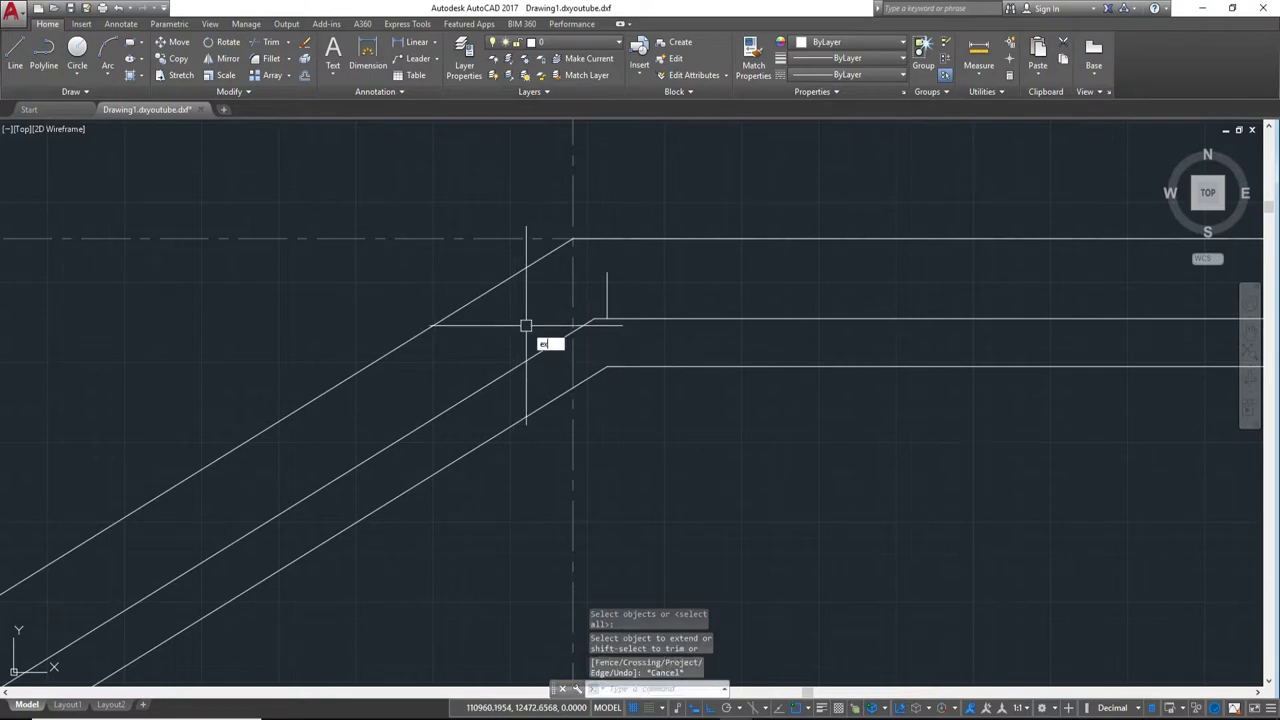
key("Return")
key("Return")
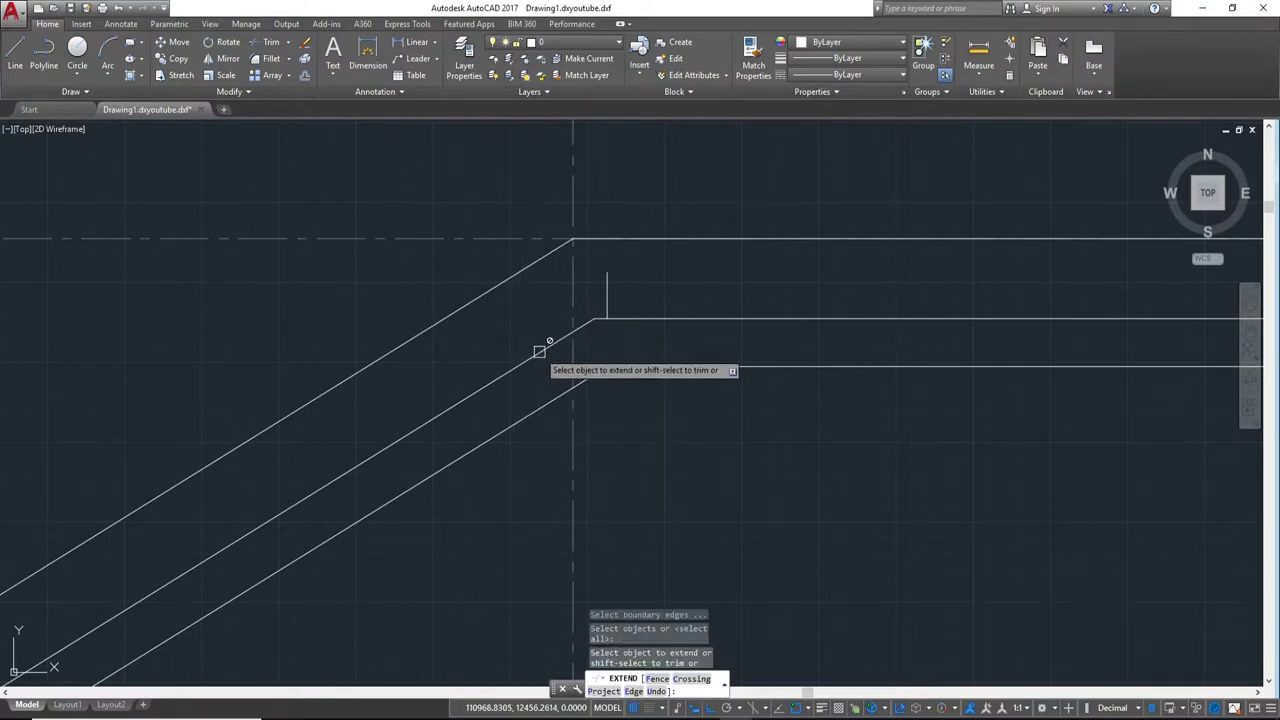
left_click(577, 330)
key("Escape")
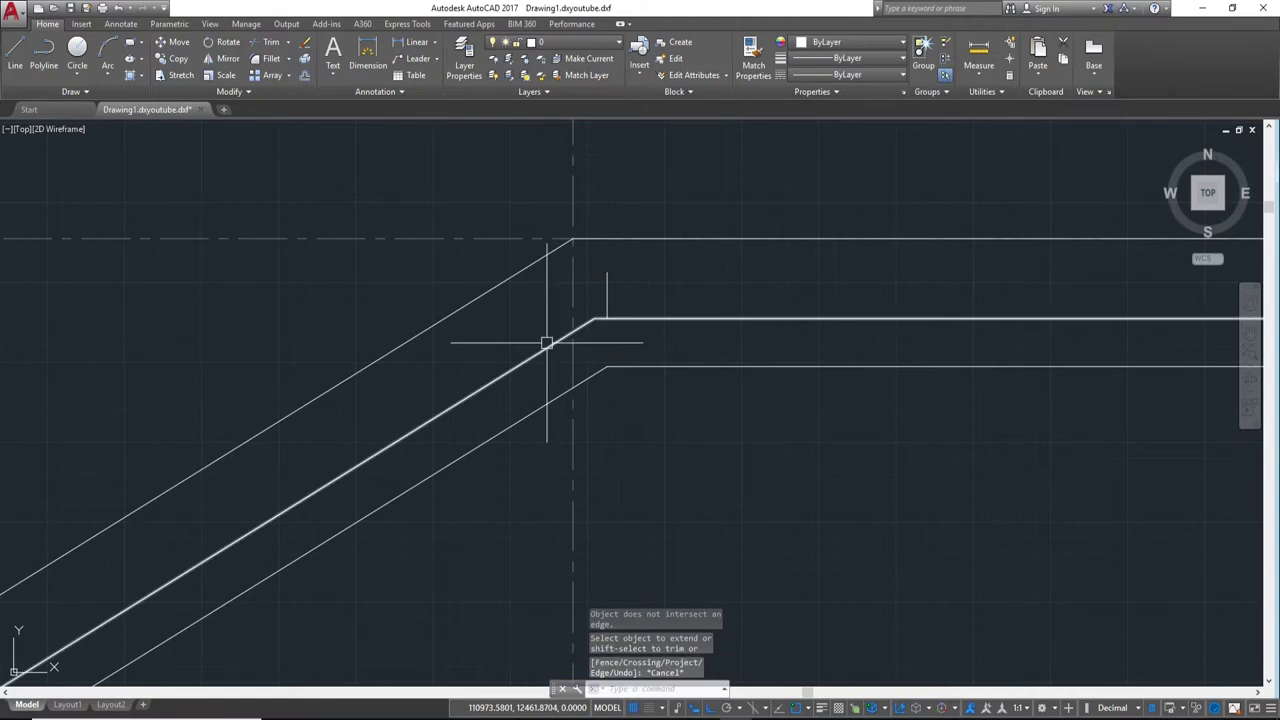
Step: Explode the middle diagonal polyline and extend the diagonal to the vertical line
left_click(635, 318)
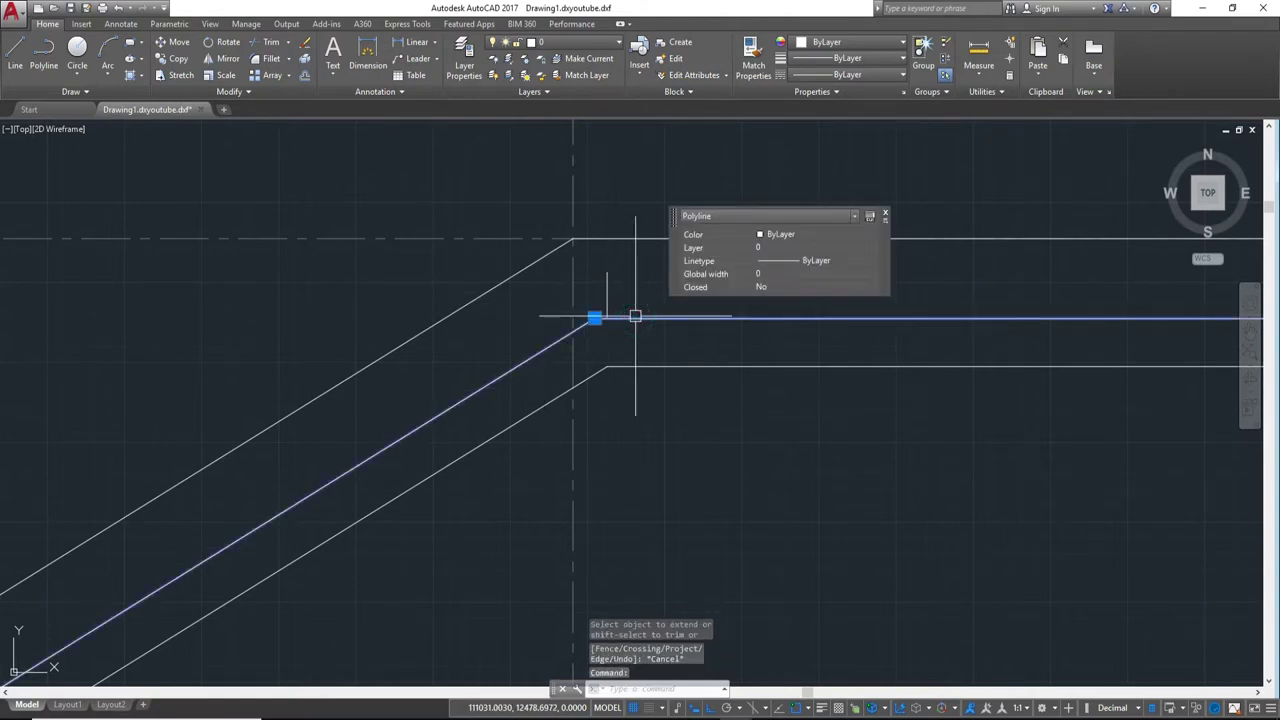
type("X")
key("Return")
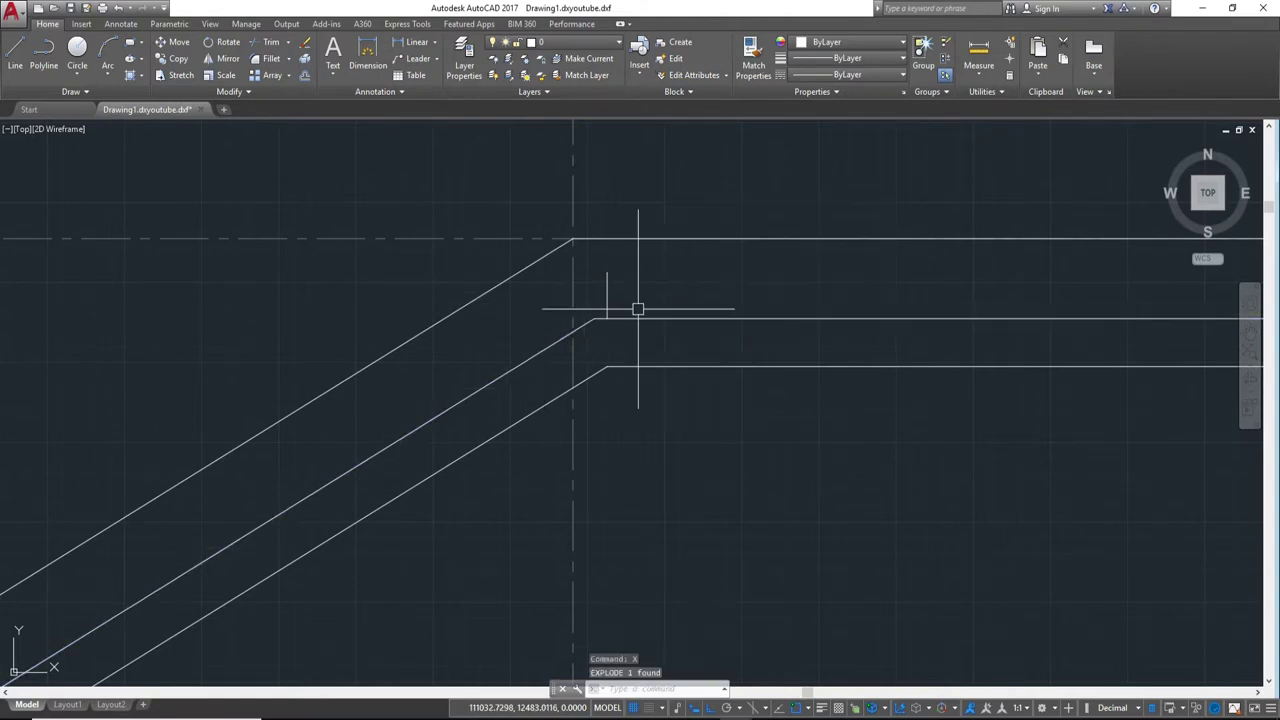
type("ex")
key("Return")
Step: Trim the vertical line above the corner and erase the leftover short vertical segment
key("Return")
left_click(541, 348)
scroll(664, 300, "up", 4)
key("Escape")
type("r")
key("Return")
key("Return")
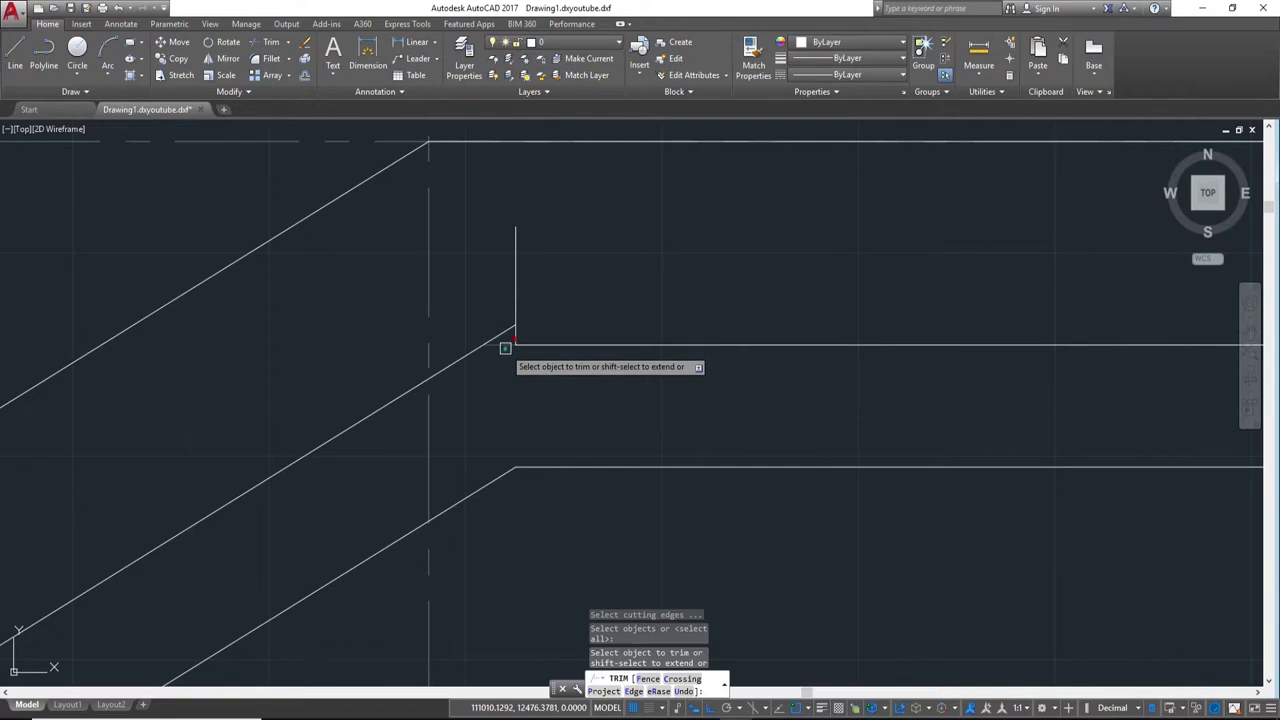
left_click(515, 312)
scroll(511, 338, "up", 1)
scroll(511, 341, "up", 1)
key("Return")
key("Escape")
left_click(504, 340)
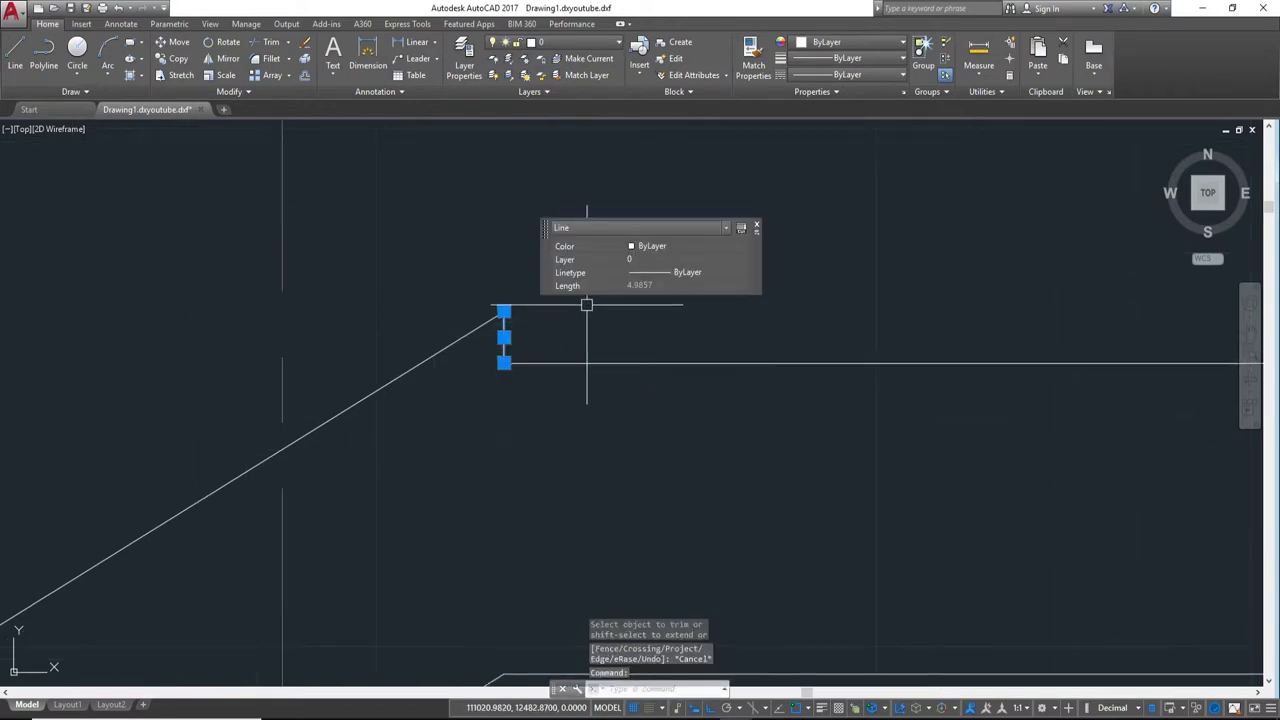
type("E")
key("Return")
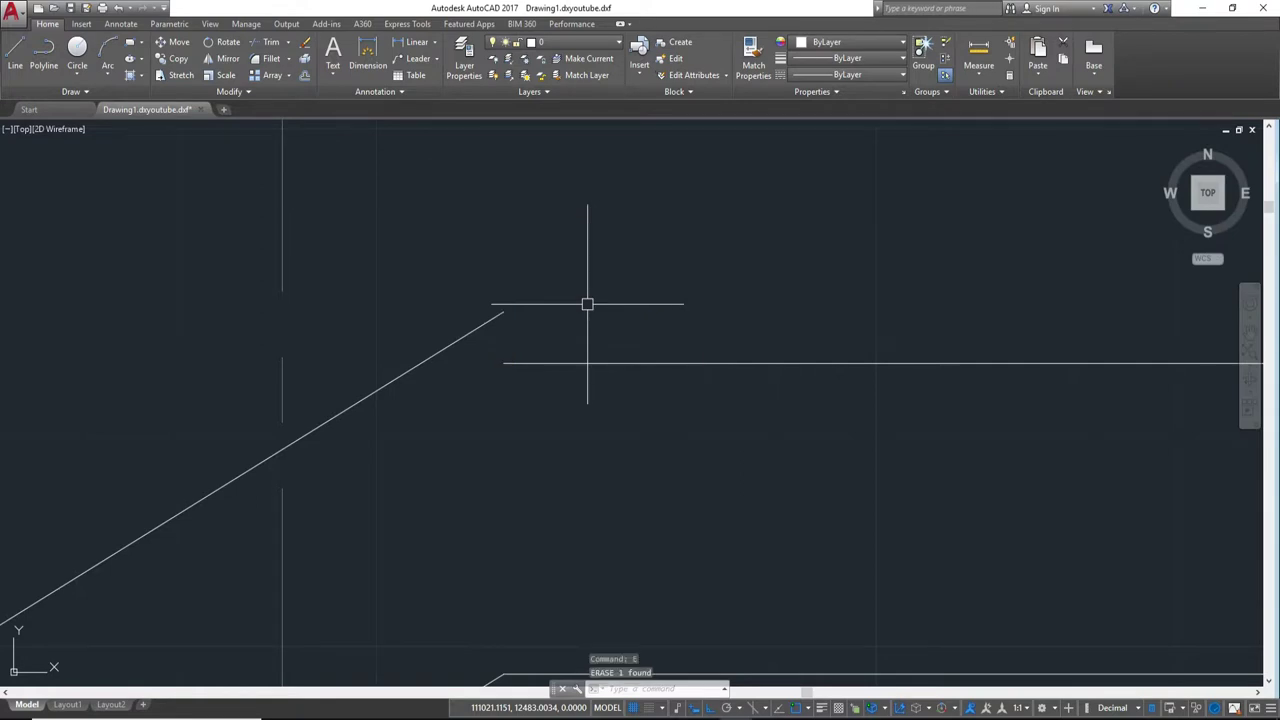
type("m")
Step: Move the horizontal eave line up so its left end meets the diagonal's end point
key("Return")
left_click(591, 362)
key("Return")
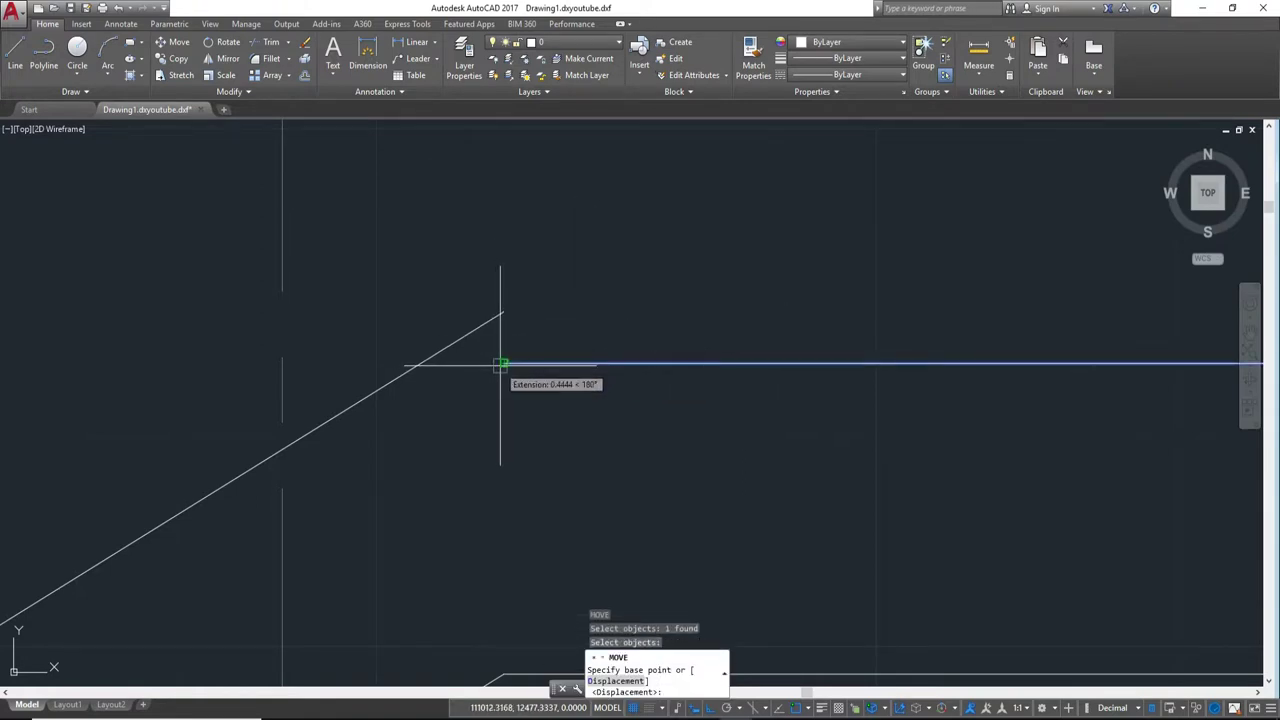
left_click(501, 364)
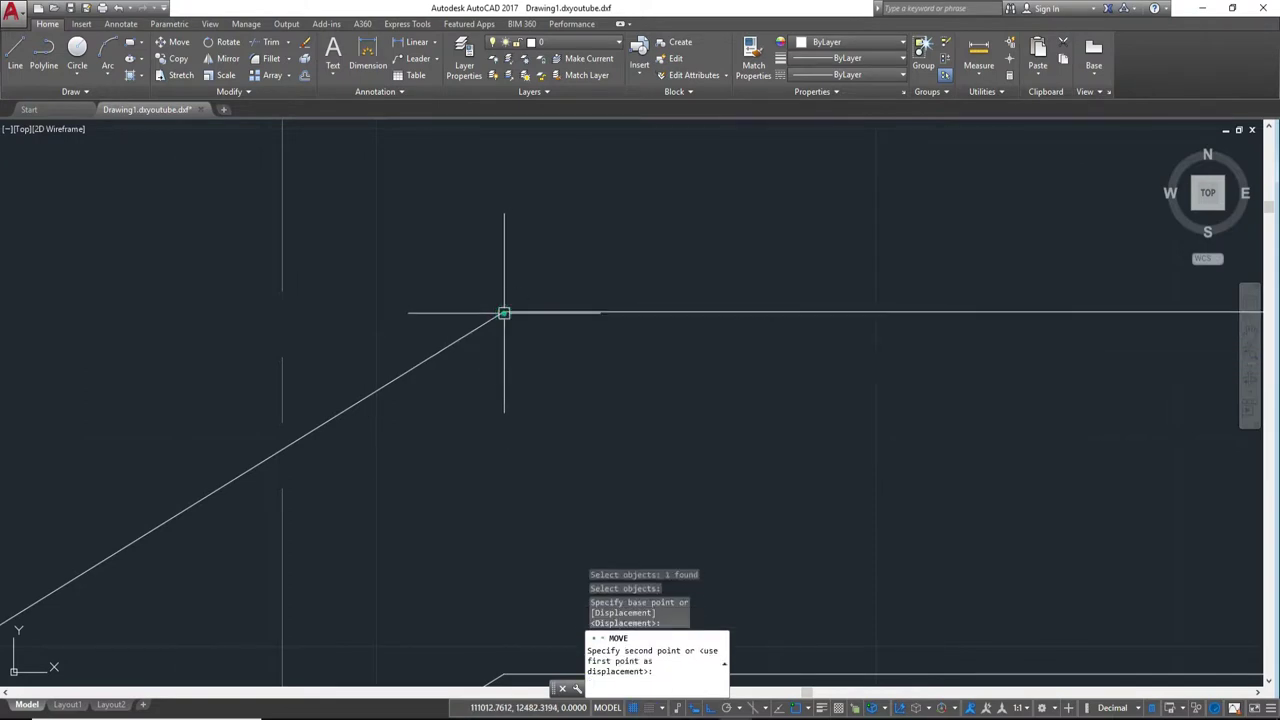
left_click(504, 313)
mouse_move(757, 383)
middle_mouse_down()
mouse_move(443, 323)
mouse_move(316, 393)
mouse_move(543, 360)
middle_mouse_up()
scroll(466, 349, "down", 2)
scroll(480, 371, "up", 2)
scroll(425, 328, "up", 2)
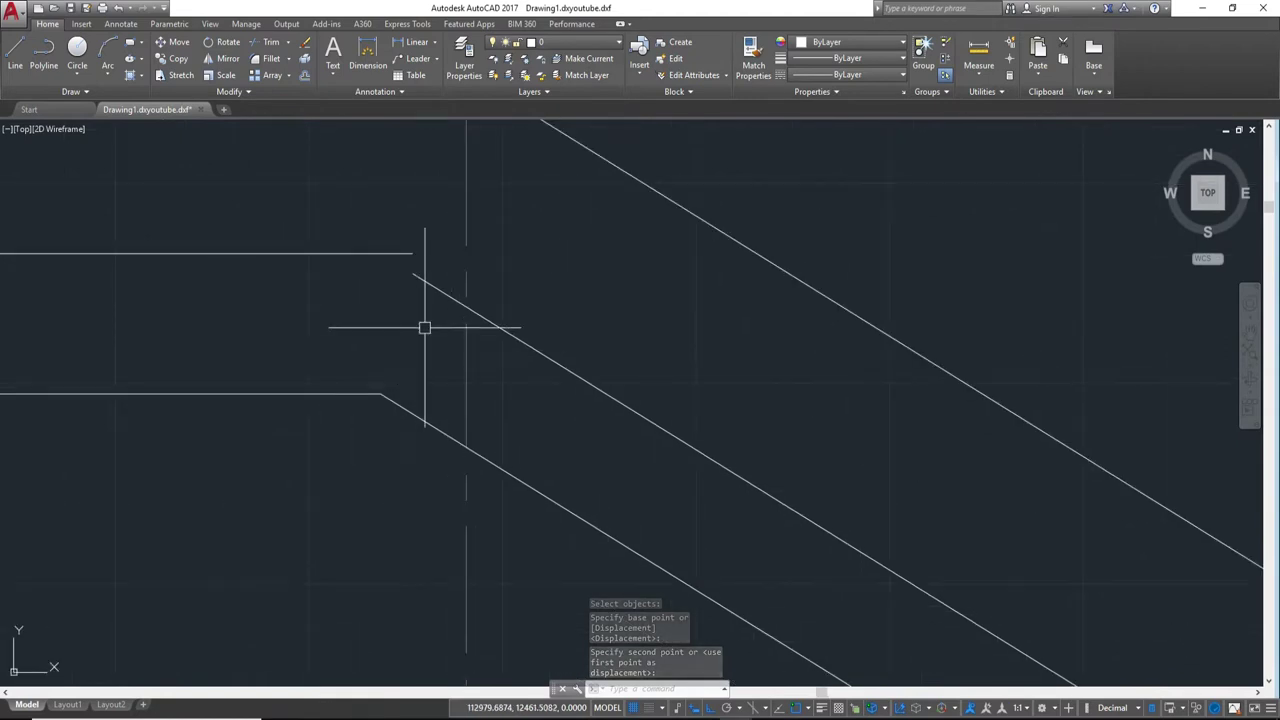
type("ex")
key("Return")
key("Return")
left_click(444, 285)
key("Escape")
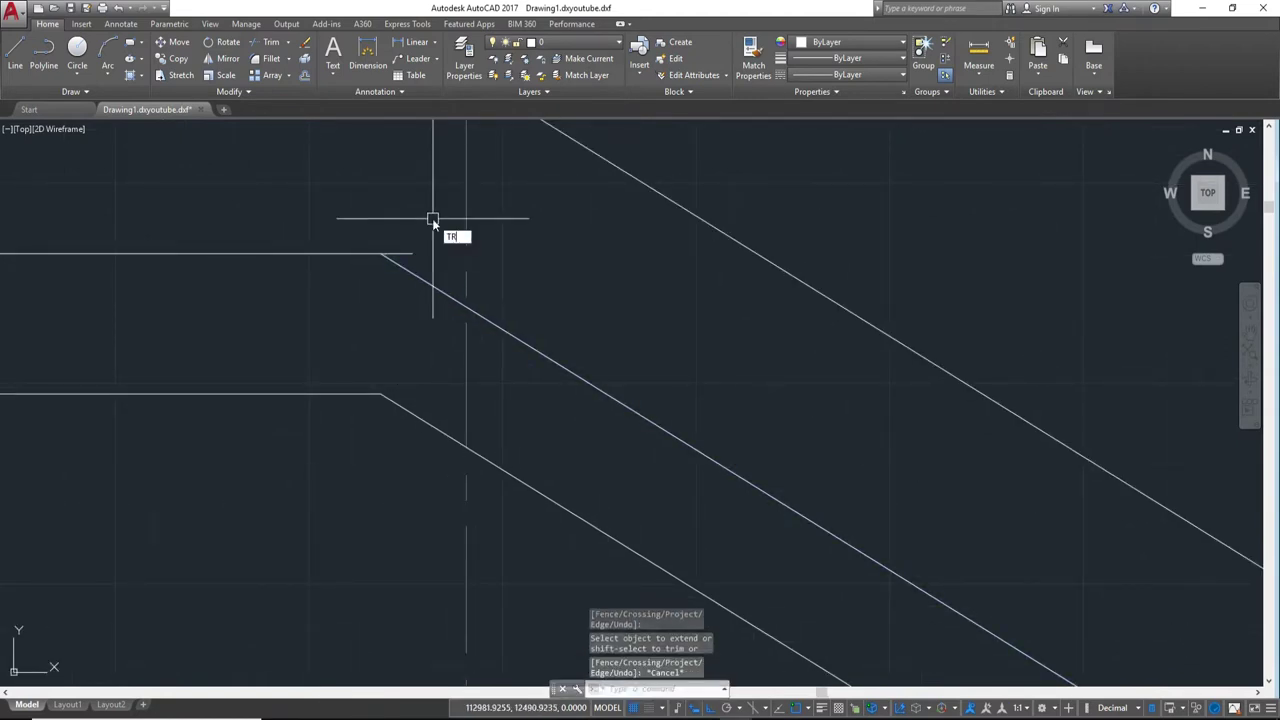
key("Return")
key("Return")
scroll(415, 258, "down", 3)
scroll(509, 360, "down", 3)
scroll(620, 374, "up", 2)
scroll(346, 194, "down", 2)
mouse_move(346, 194)
middle_mouse_down()
mouse_move(915, 472)
mouse_move(594, 349)
middle_mouse_up()
scroll(686, 400, "up", 2)
scroll(674, 391, "up", 1)
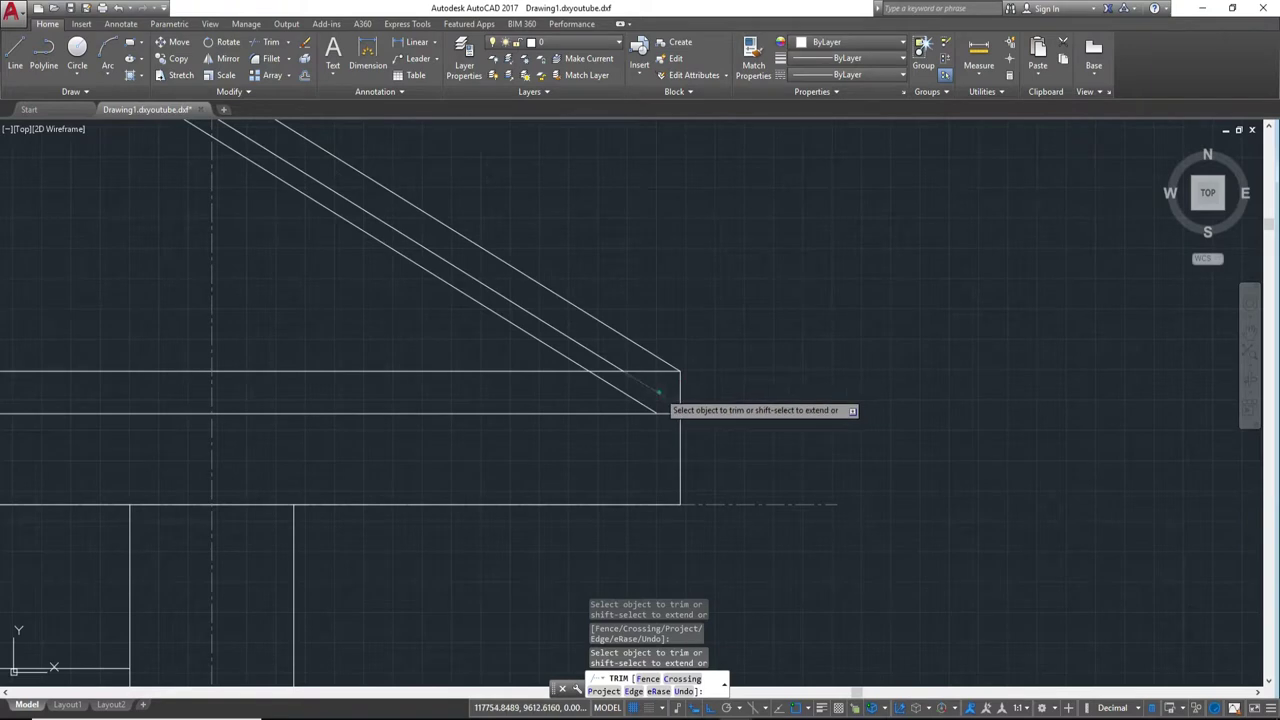
scroll(626, 397, "down", 1)
scroll(626, 397, "down", 1)
middle_click_drag(523, 397, 1261, 412)
key("Escape")
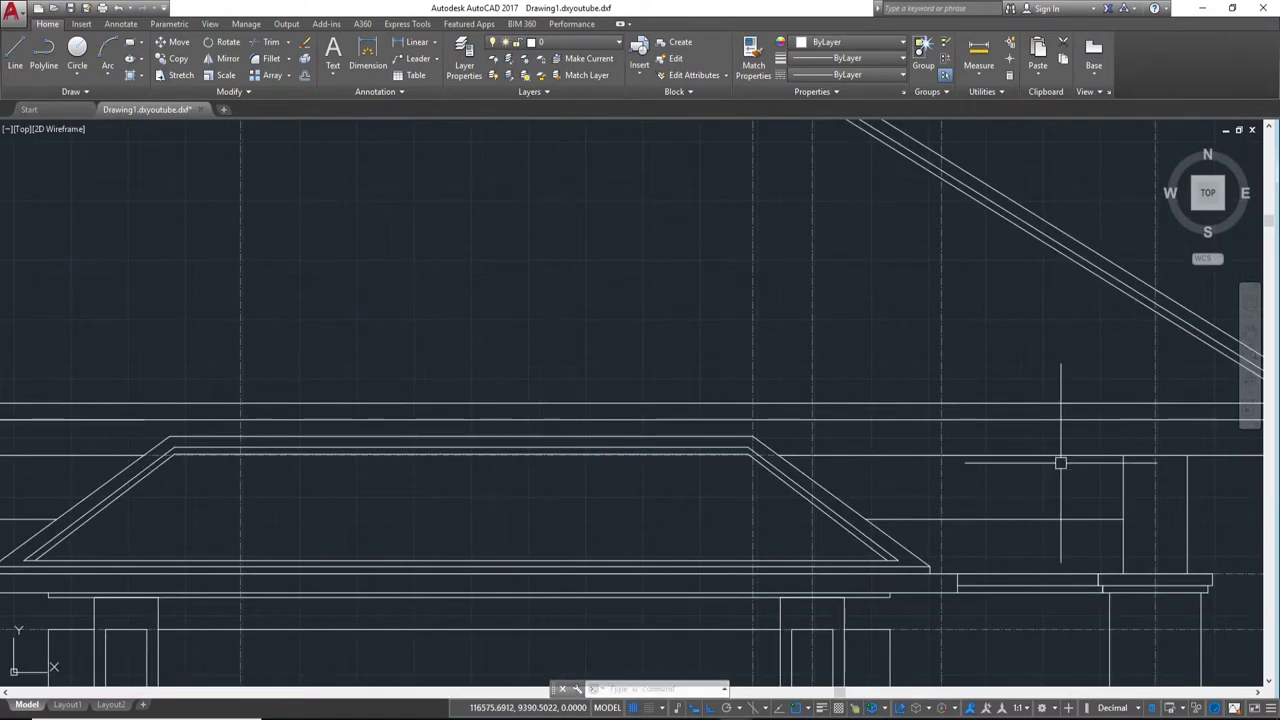
scroll(1060, 463, "up", 2)
scroll(954, 397, "up", 1)
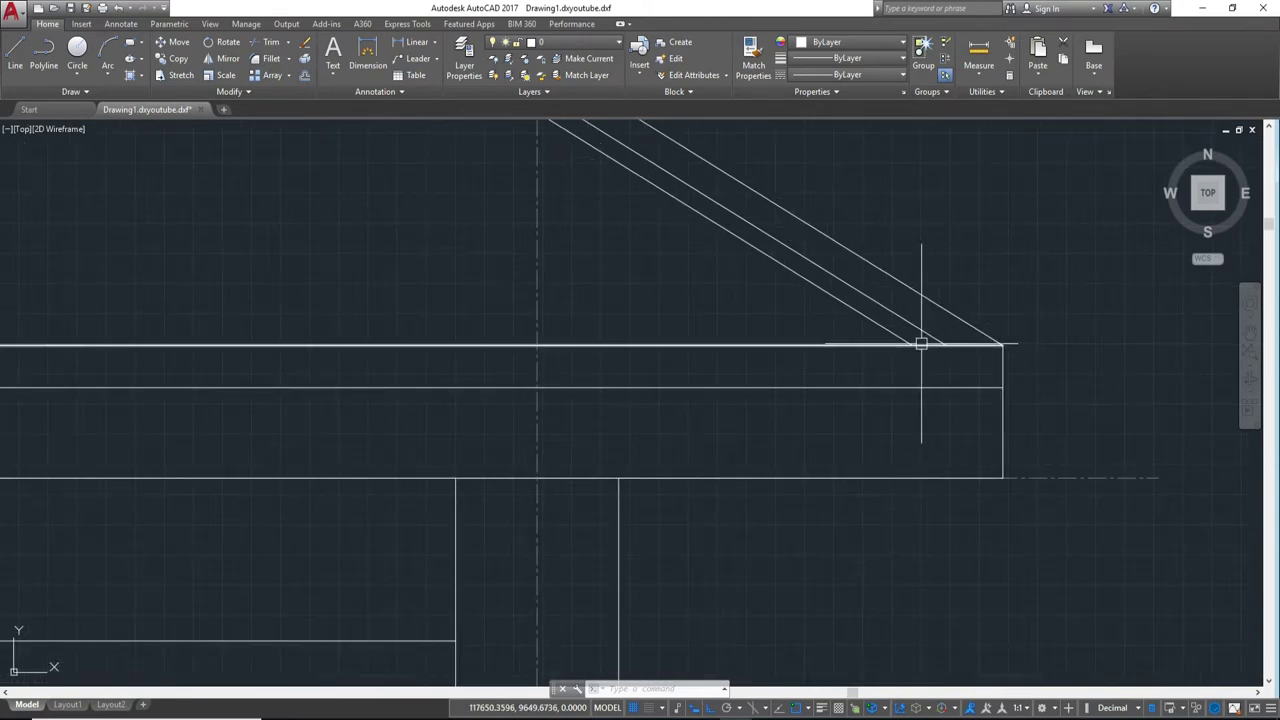
scroll(920, 343, "down", 2)
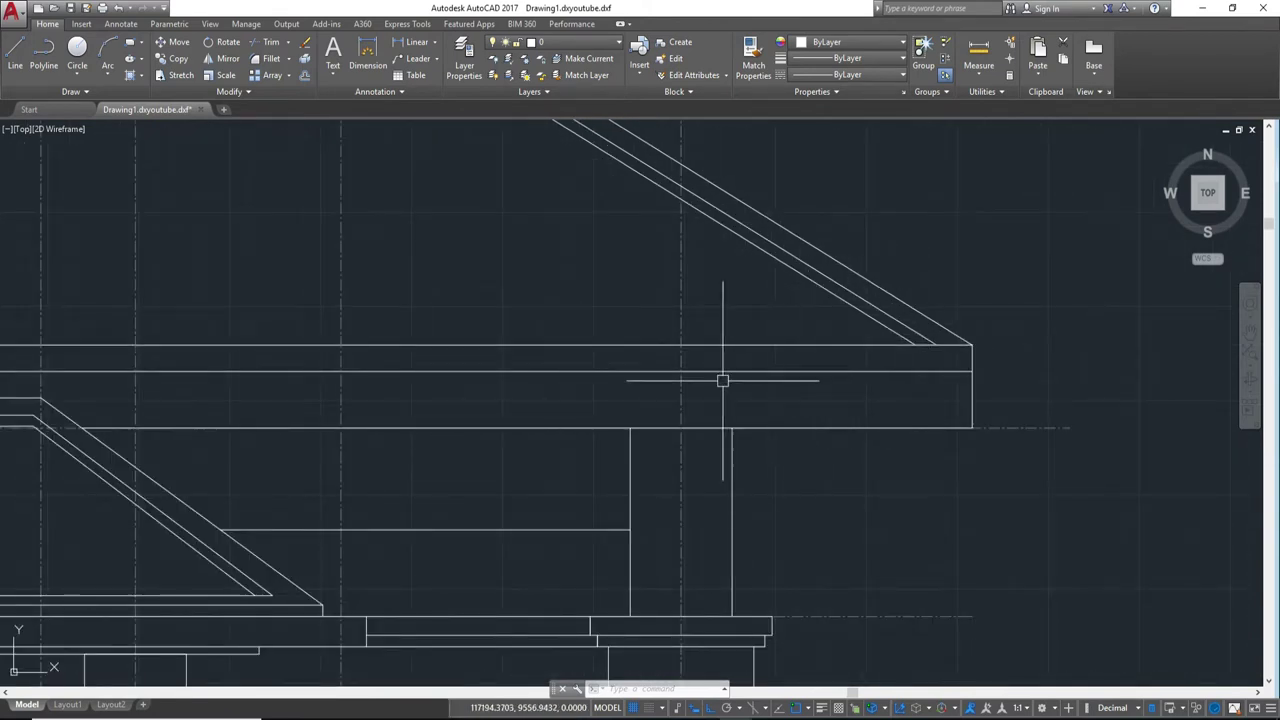
scroll(634, 378, "down", 2)
middle_click_drag(634, 378, 866, 403)
mouse_move(631, 407)
middle_mouse_down()
mouse_move(894, 430)
mouse_move(737, 489)
middle_mouse_up()
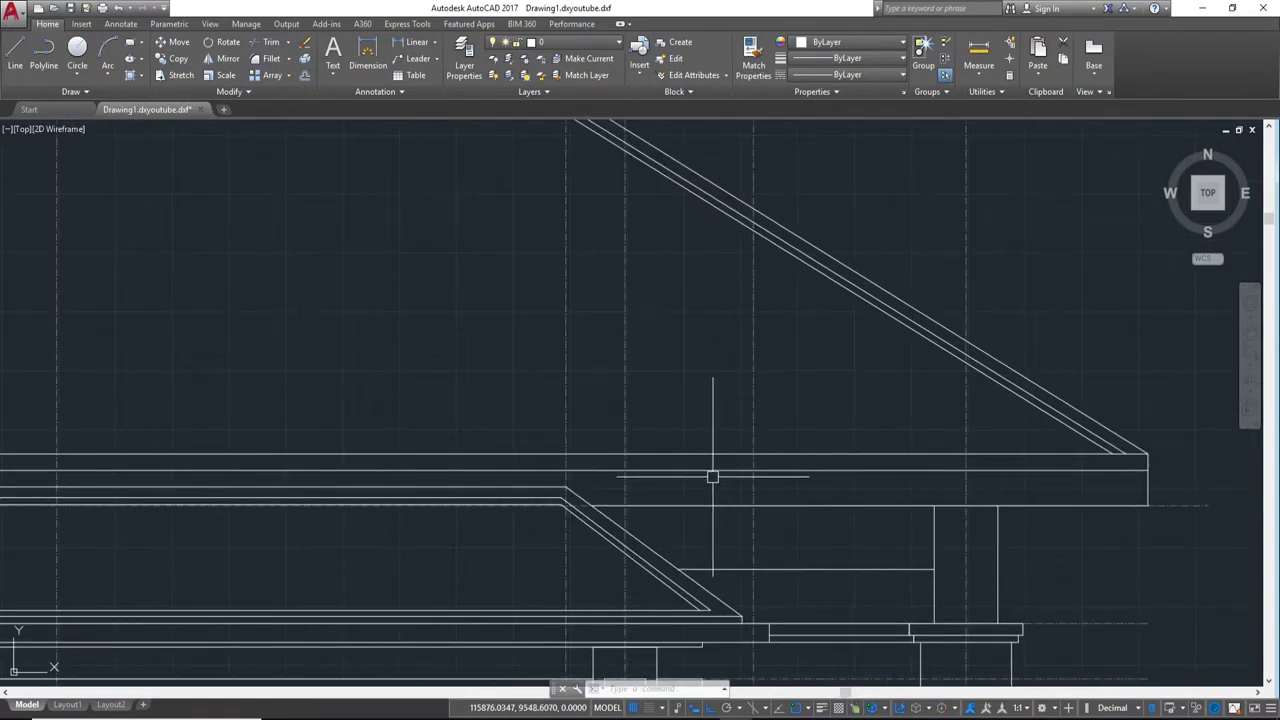
mouse_move(608, 466)
middle_mouse_down()
mouse_move(508, 443)
mouse_move(621, 453)
middle_mouse_up()
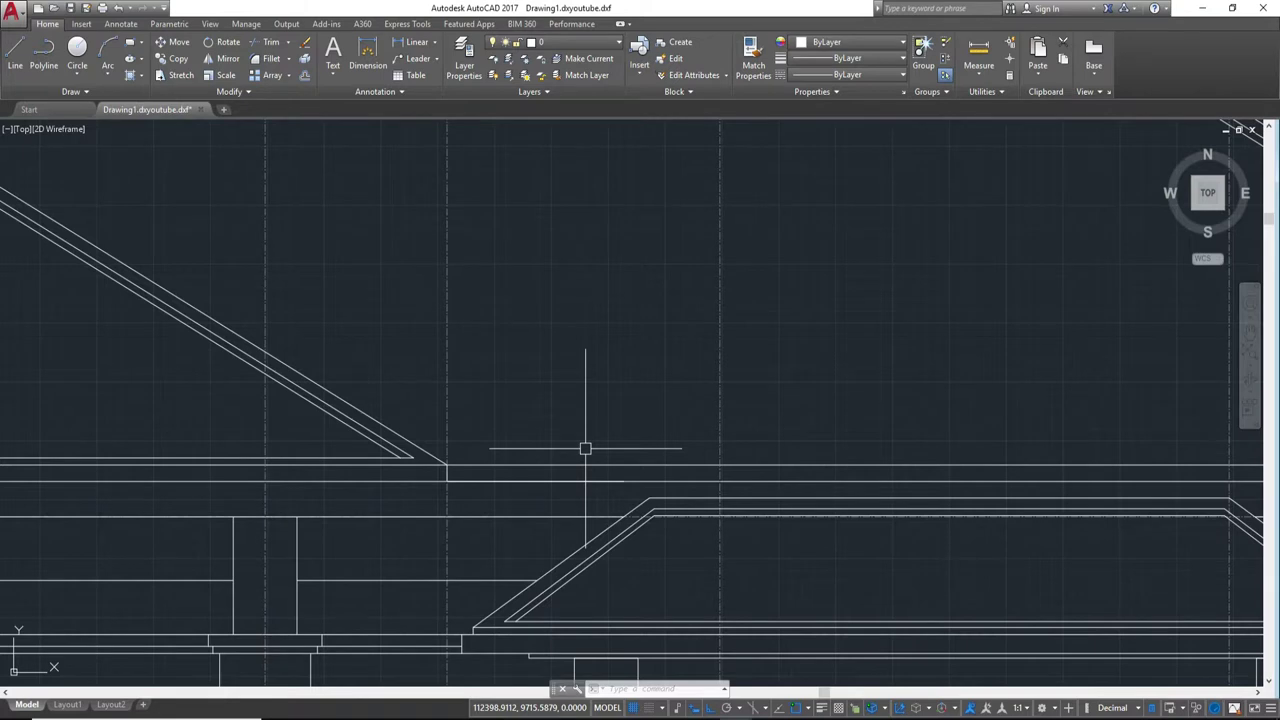
Step: Cancel a stray TRIM and crossing-select all objects of the W01 window front view
scroll(585, 449, "down", 5)
scroll(666, 286, "down", 2)
scroll(654, 311, "up", 2)
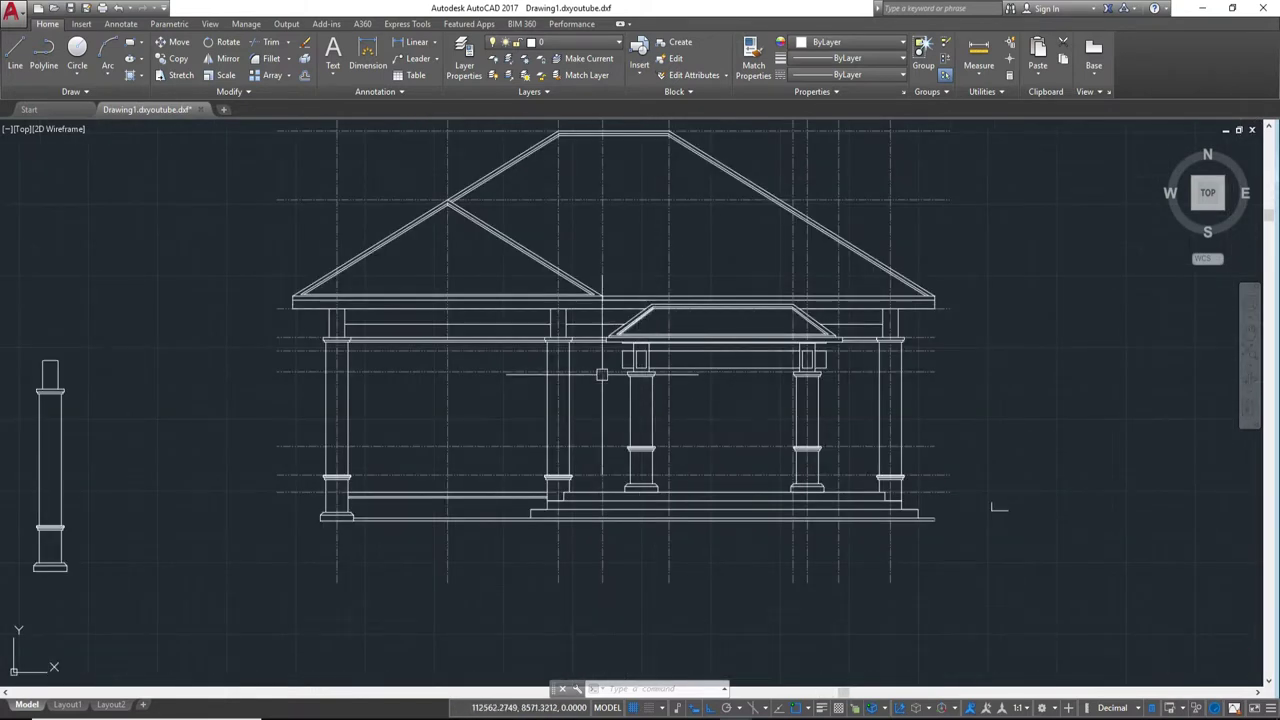
type("tr")
key("Return")
middle_click_drag(672, 561, 672, 448)
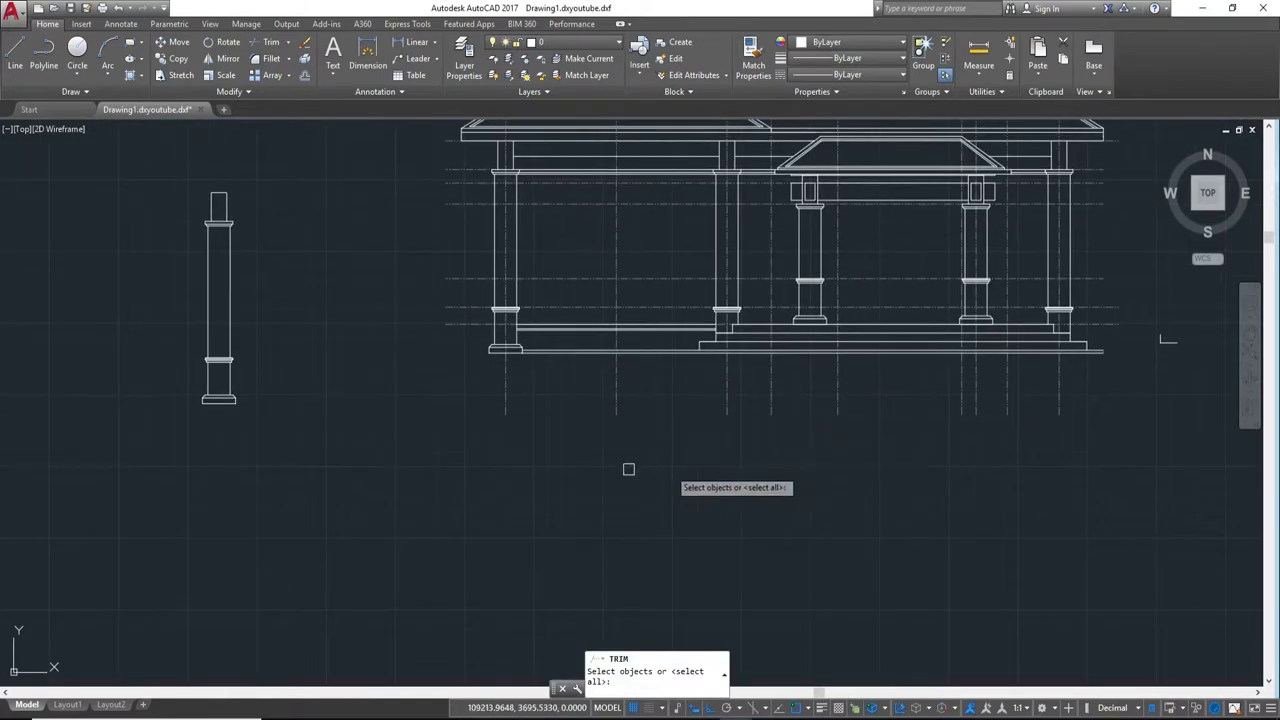
key("Escape")
scroll(386, 471, "down", 6)
scroll(776, 442, "up", 4)
scroll(776, 442, "up", 4)
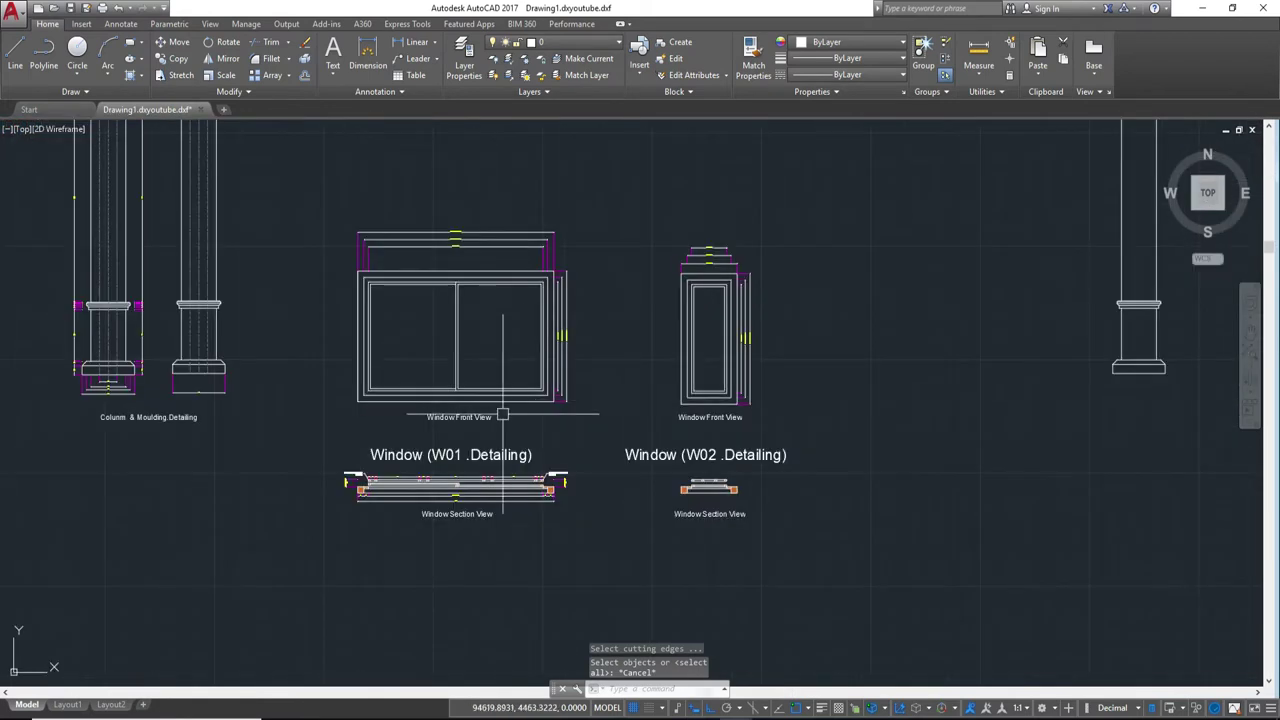
scroll(555, 408, "up", 2)
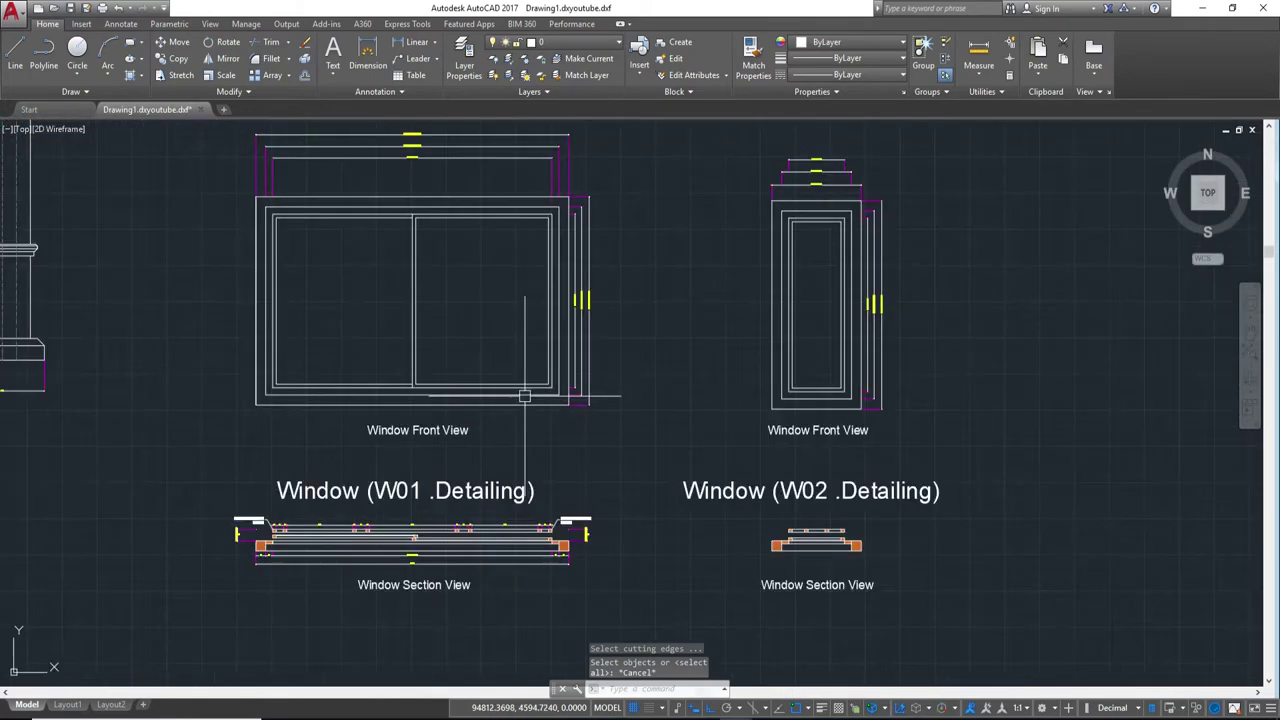
left_click(556, 440)
left_click(523, 430)
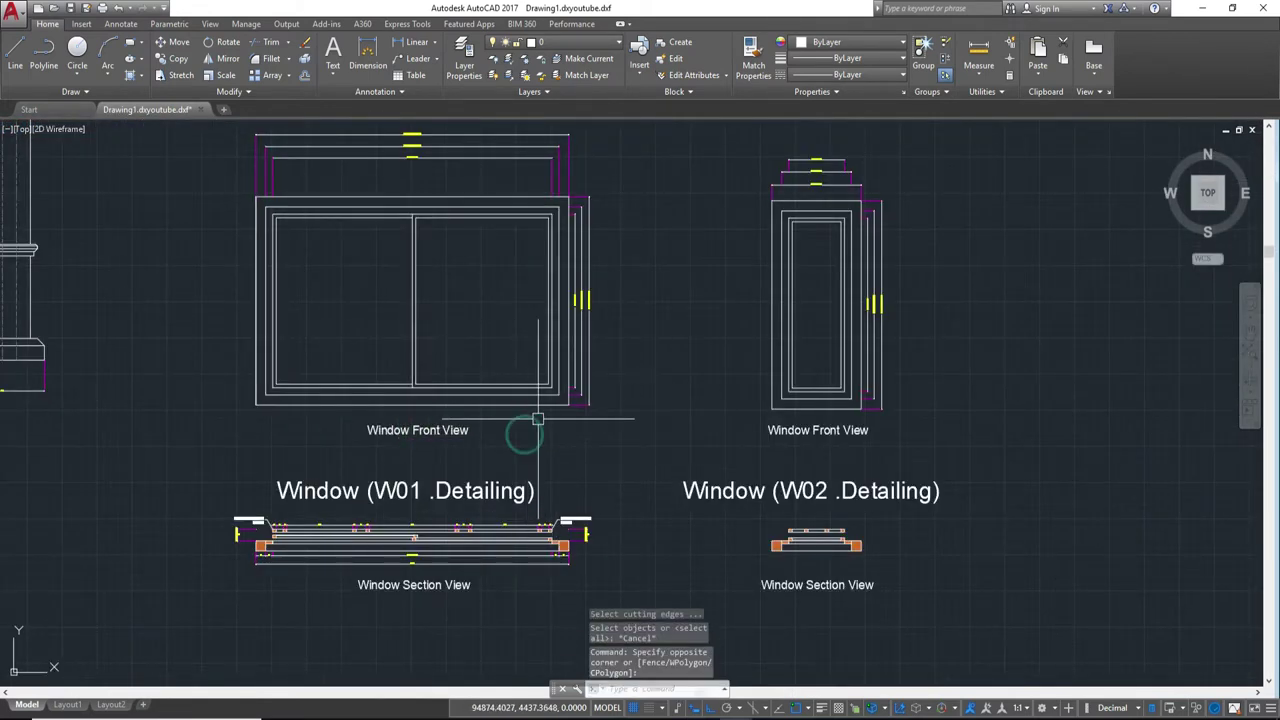
left_click(550, 417)
left_click(263, 262)
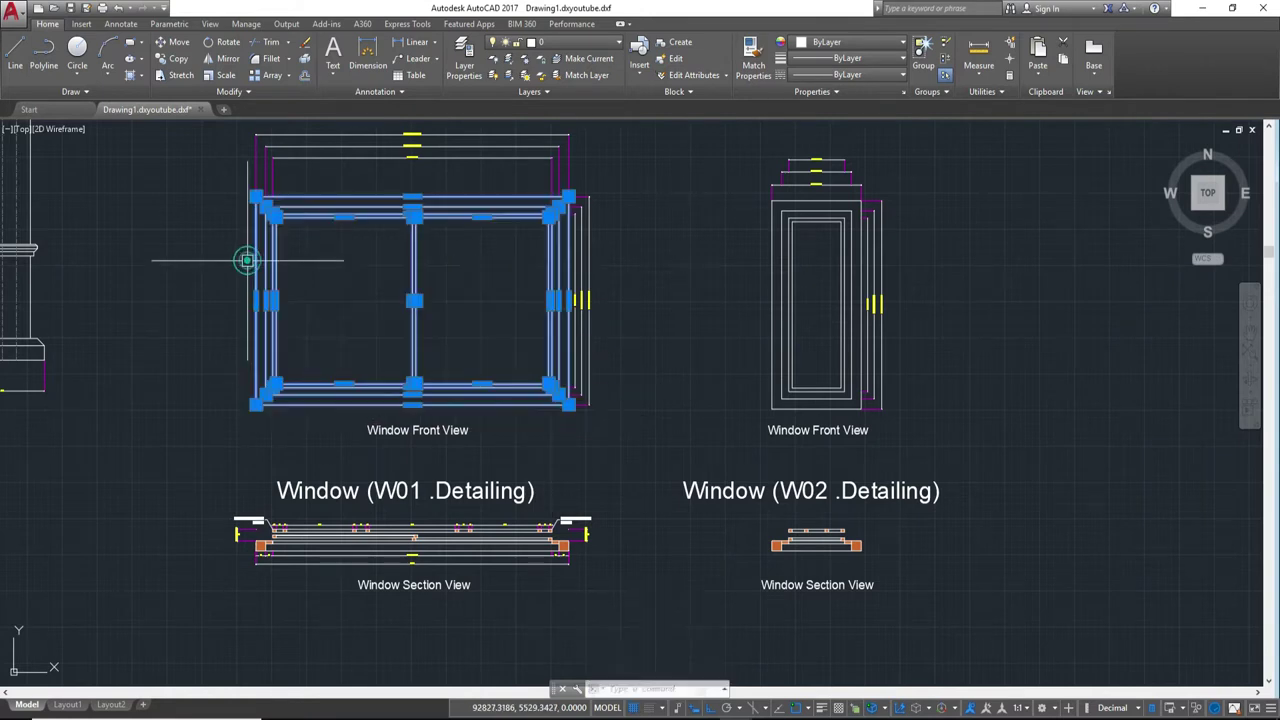
scroll(474, 300, "up", 2)
scroll(528, 380, "up", 1)
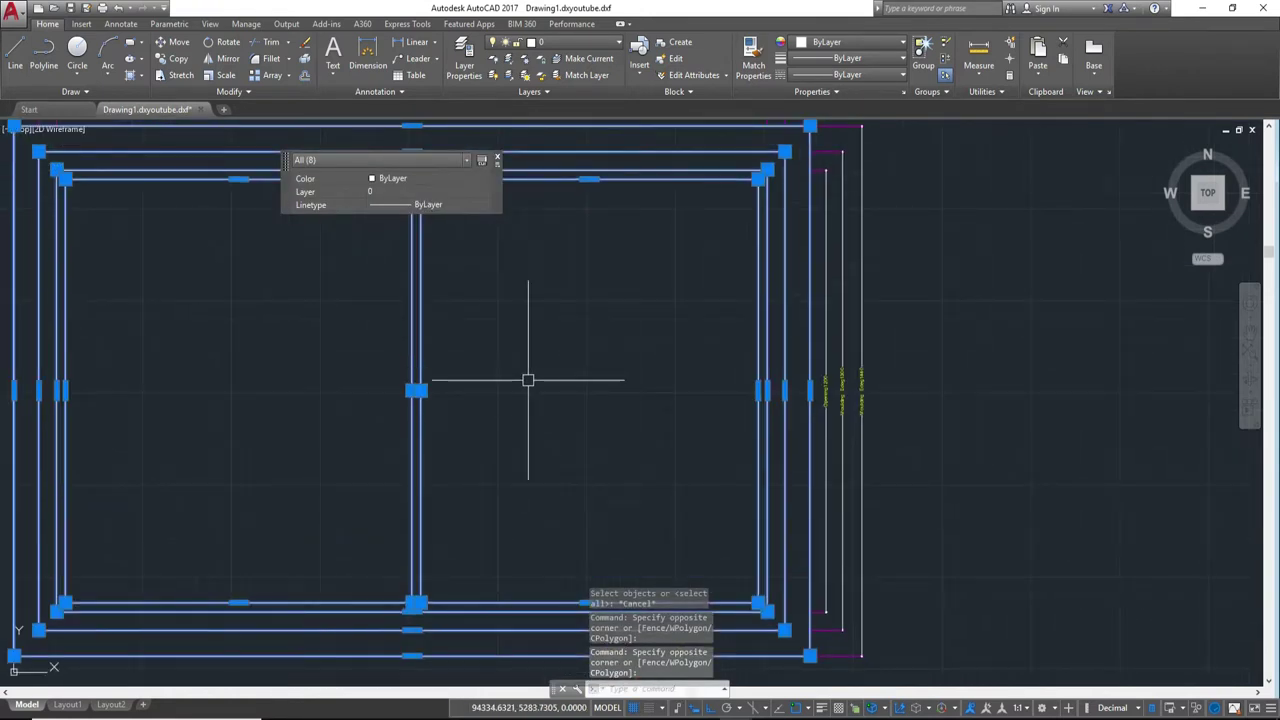
Step: Copy the W01 window from its mullion corner onto the facade between the porch columns
type("co")
key("Return")
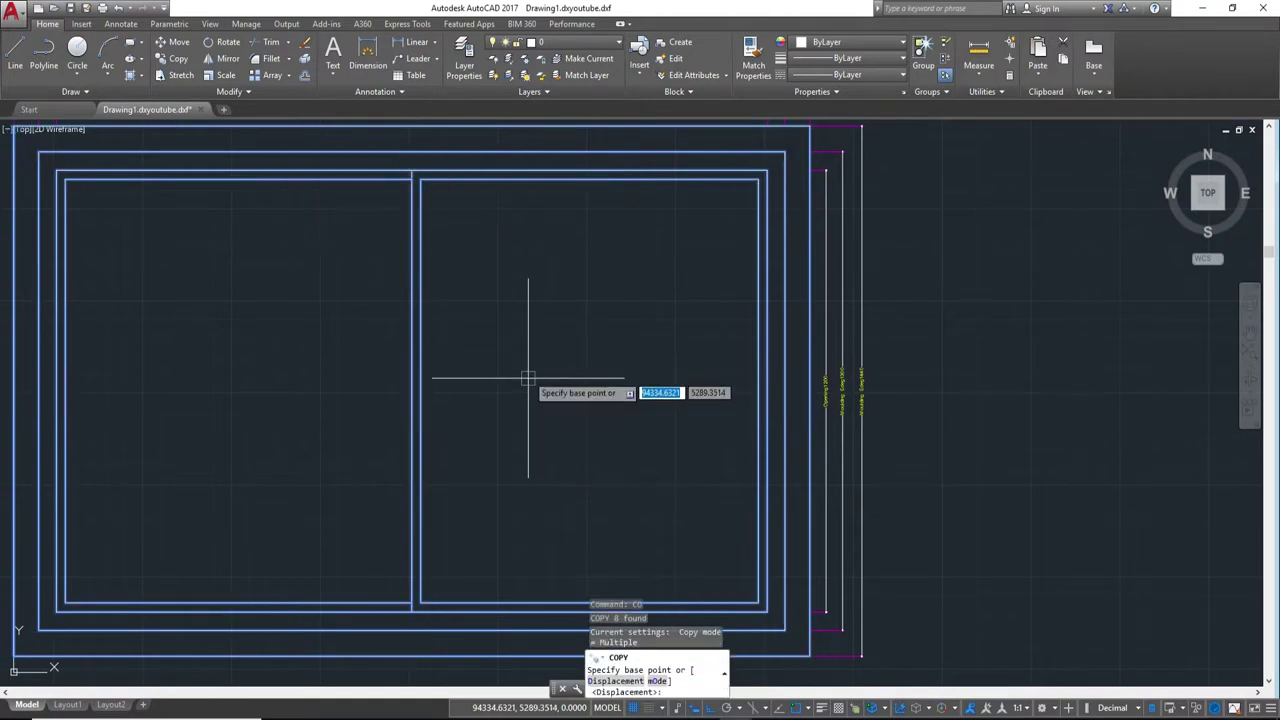
middle_click_drag(541, 316, 553, 473)
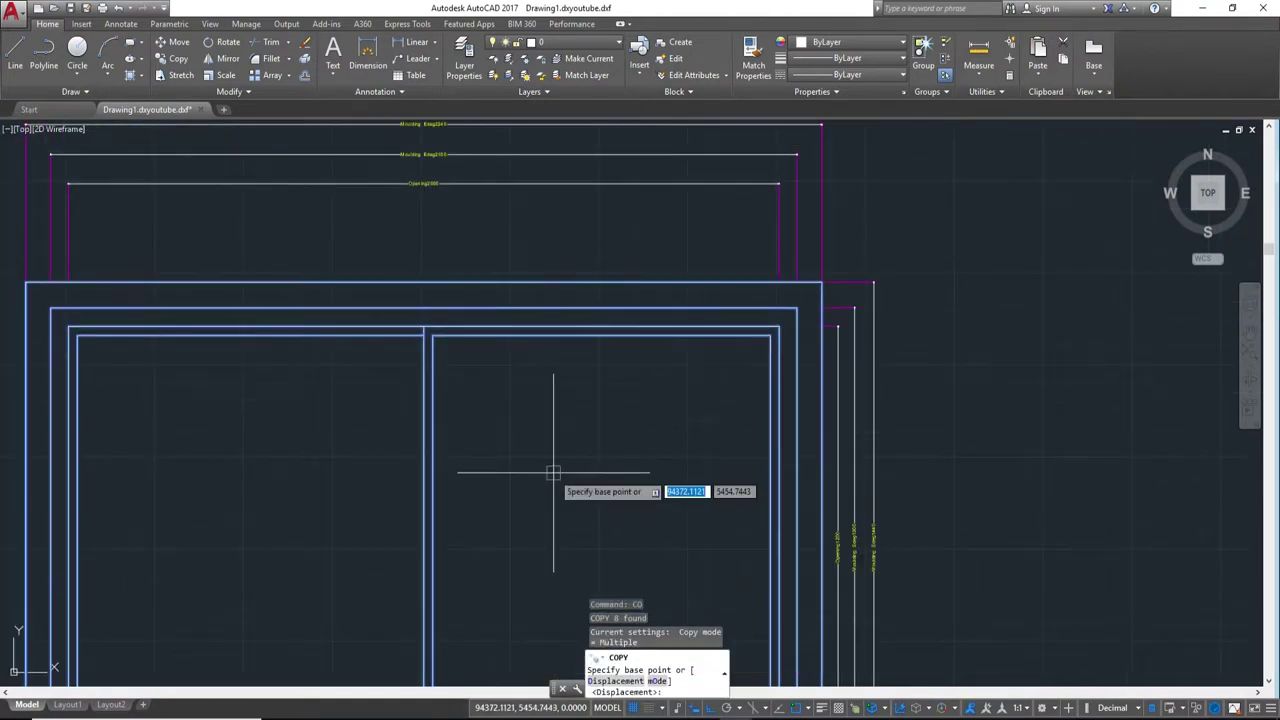
left_click(424, 327)
scroll(518, 360, "down", 2)
scroll(547, 382, "down", 2)
middle_click_drag(860, 430, 330, 430)
scroll(775, 400, "up", 3)
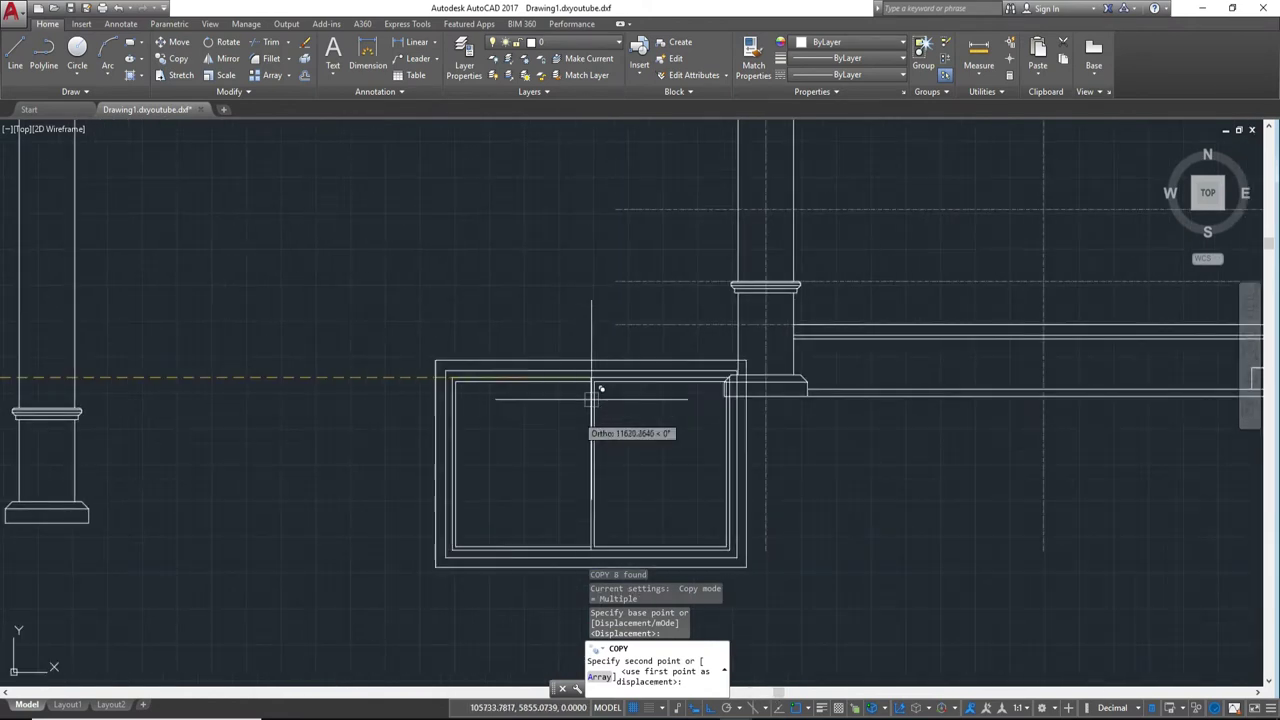
mouse_move(800, 285)
middle_mouse_down()
mouse_move(920, 406)
mouse_move(1006, 337)
middle_mouse_up()
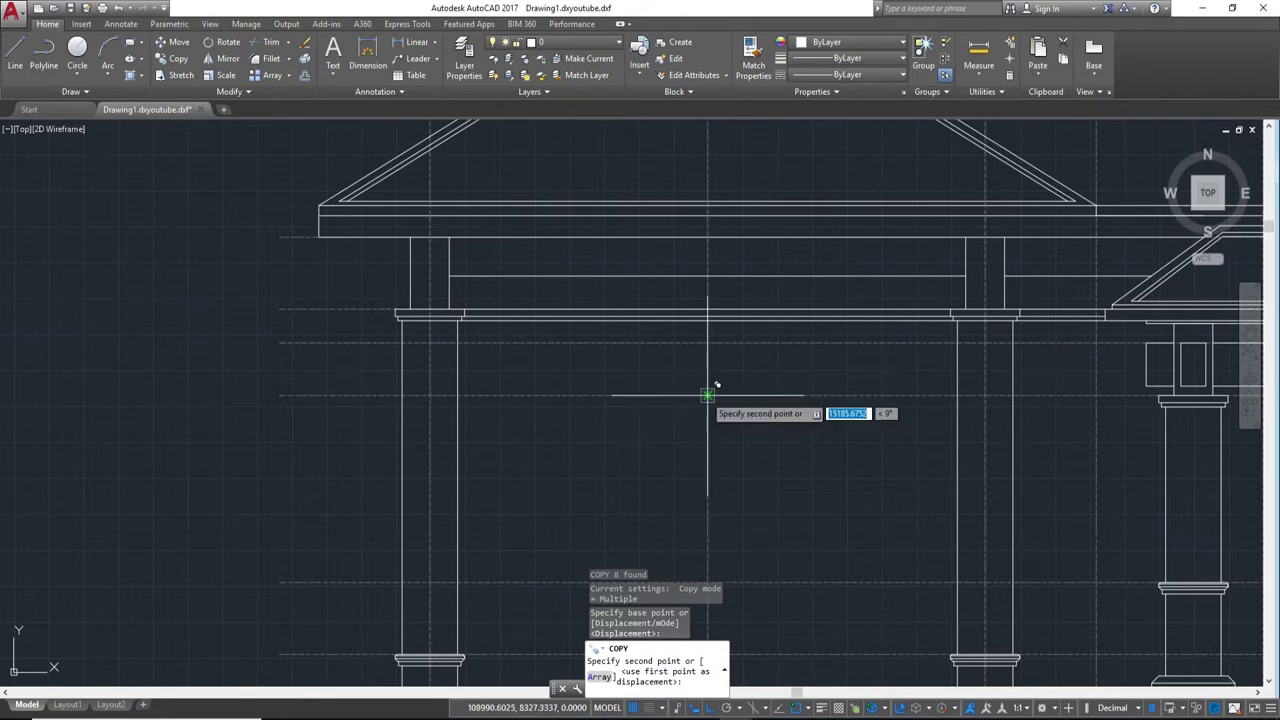
scroll(708, 395, "up", 5)
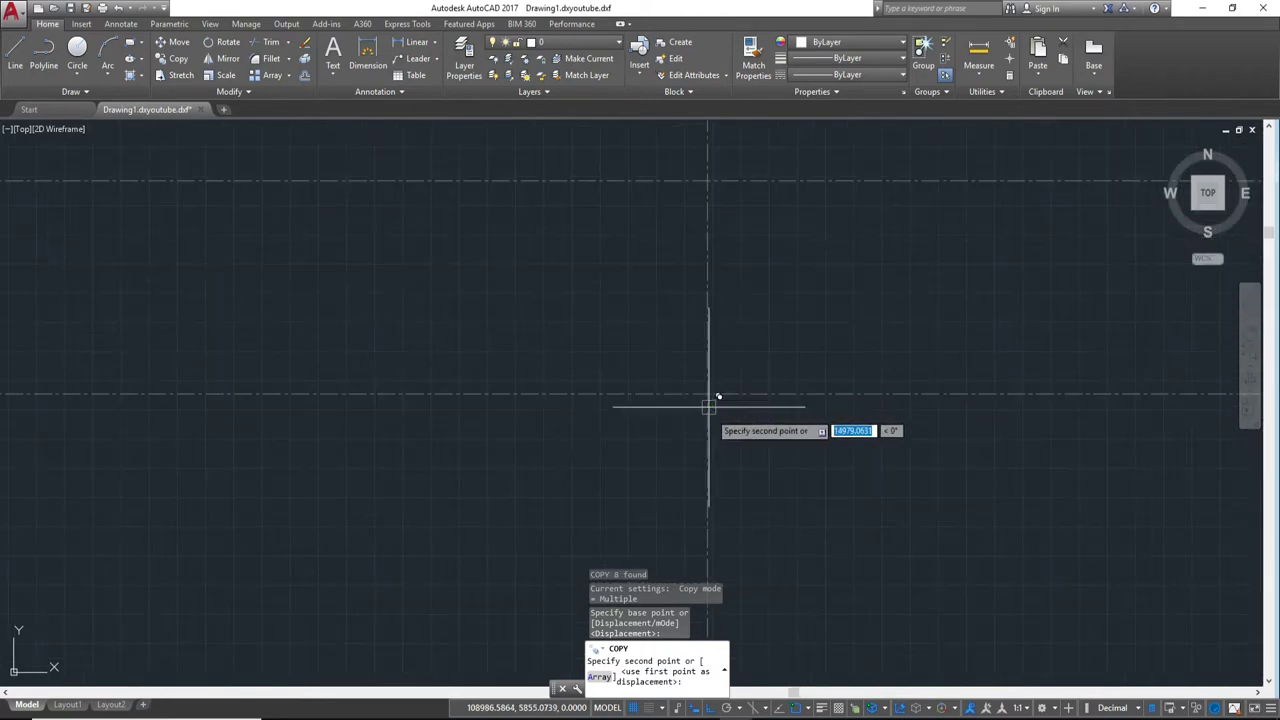
scroll(737, 380, "down", 5)
middle_click_drag(789, 509, 795, 377)
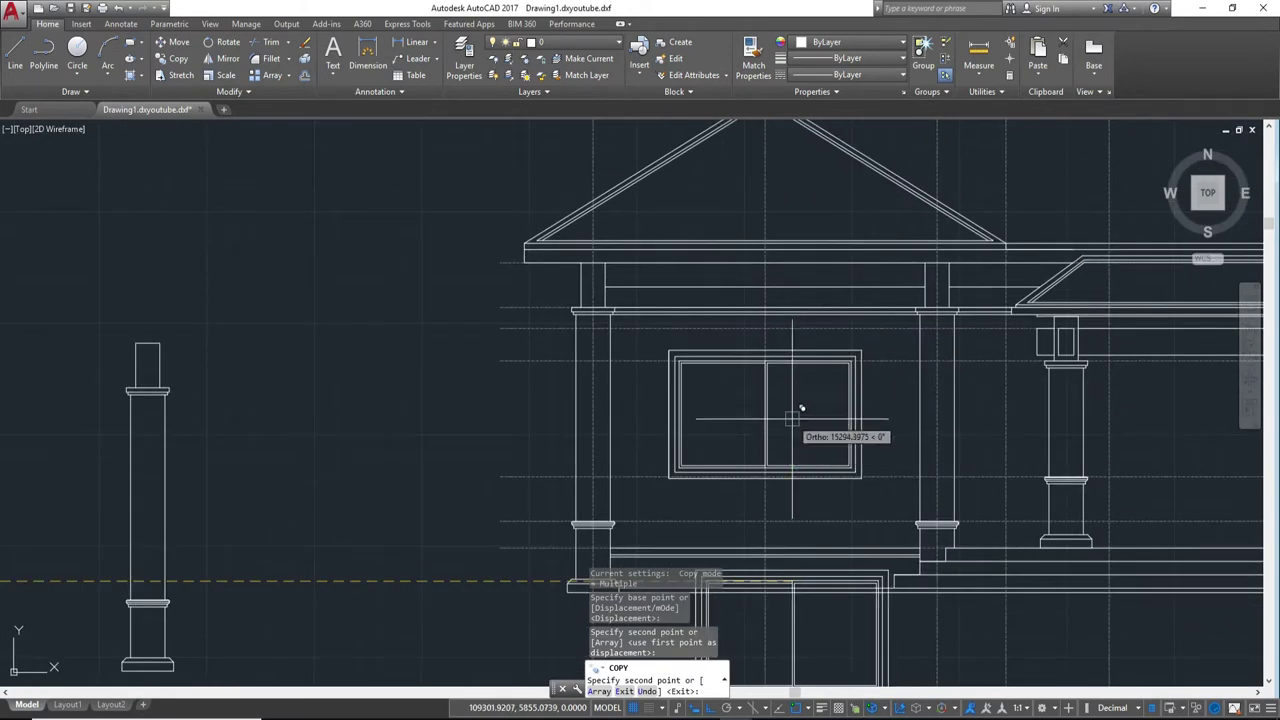
key("Escape")
Step: Select the window copy and try moving it, then undo the misplaced move
scroll(694, 391, "up", 5)
left_click(657, 320)
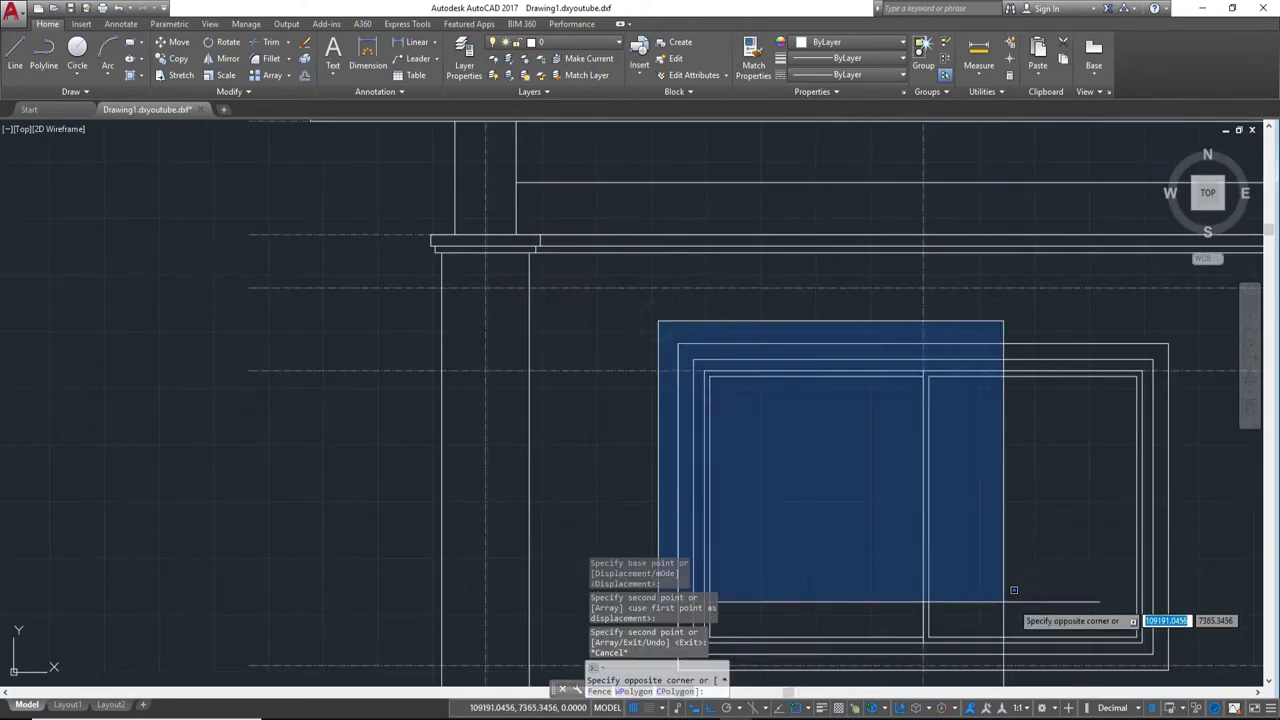
middle_click_drag(1003, 600, 851, 451)
left_click(1033, 541)
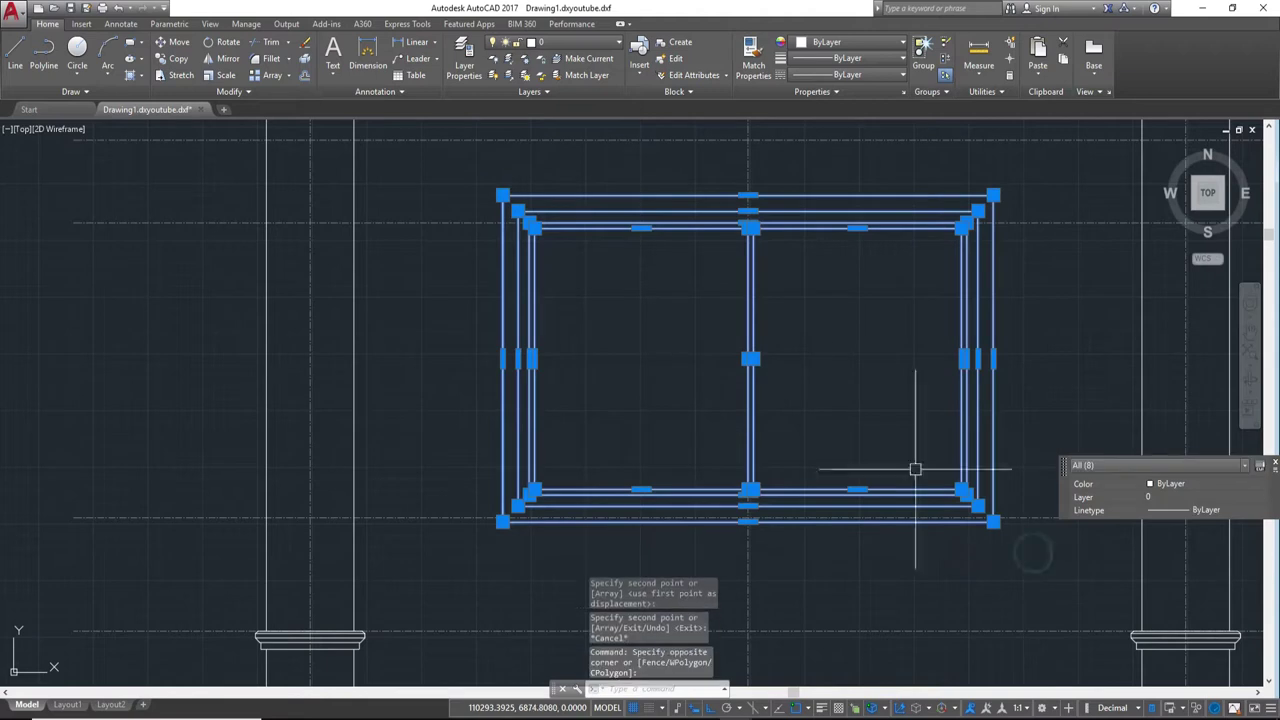
middle_click_drag(820, 346, 857, 503)
right_click(858, 512)
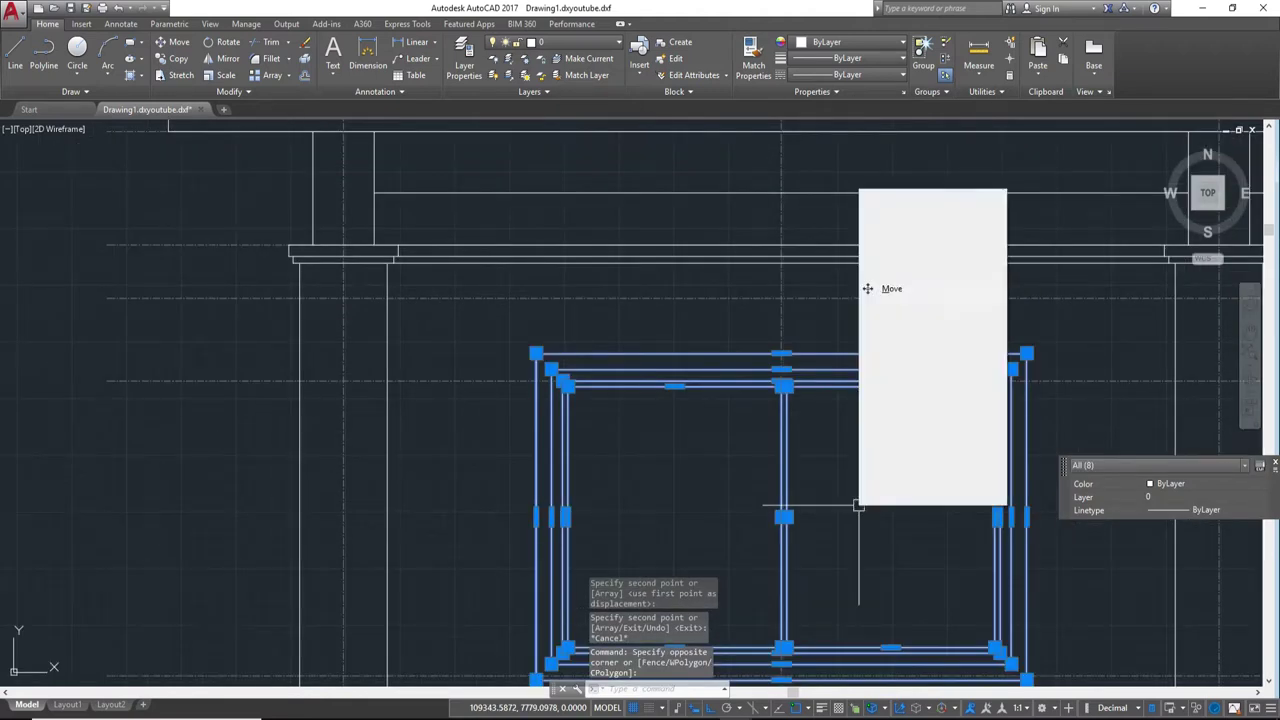
left_click(866, 286)
key("Return")
scroll(820, 406, "up", 3)
scroll(757, 346, "up", 2)
scroll(757, 346, "down", 2)
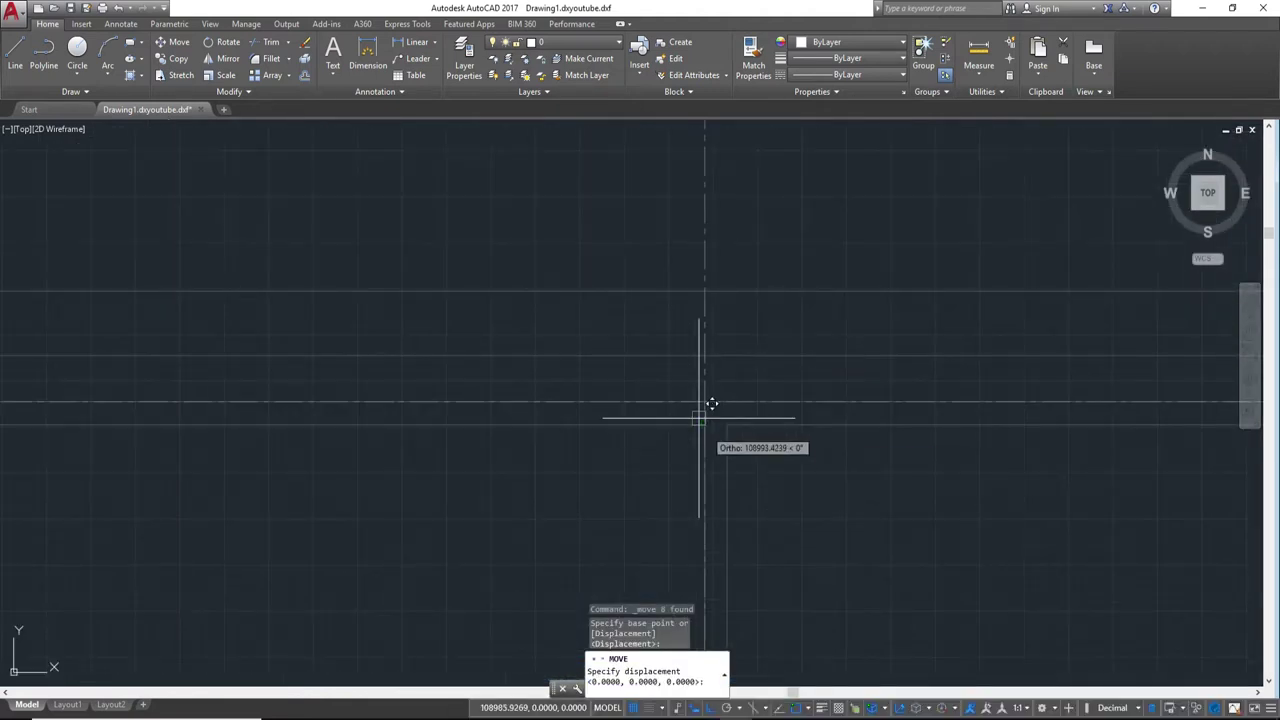
left_click(705, 418)
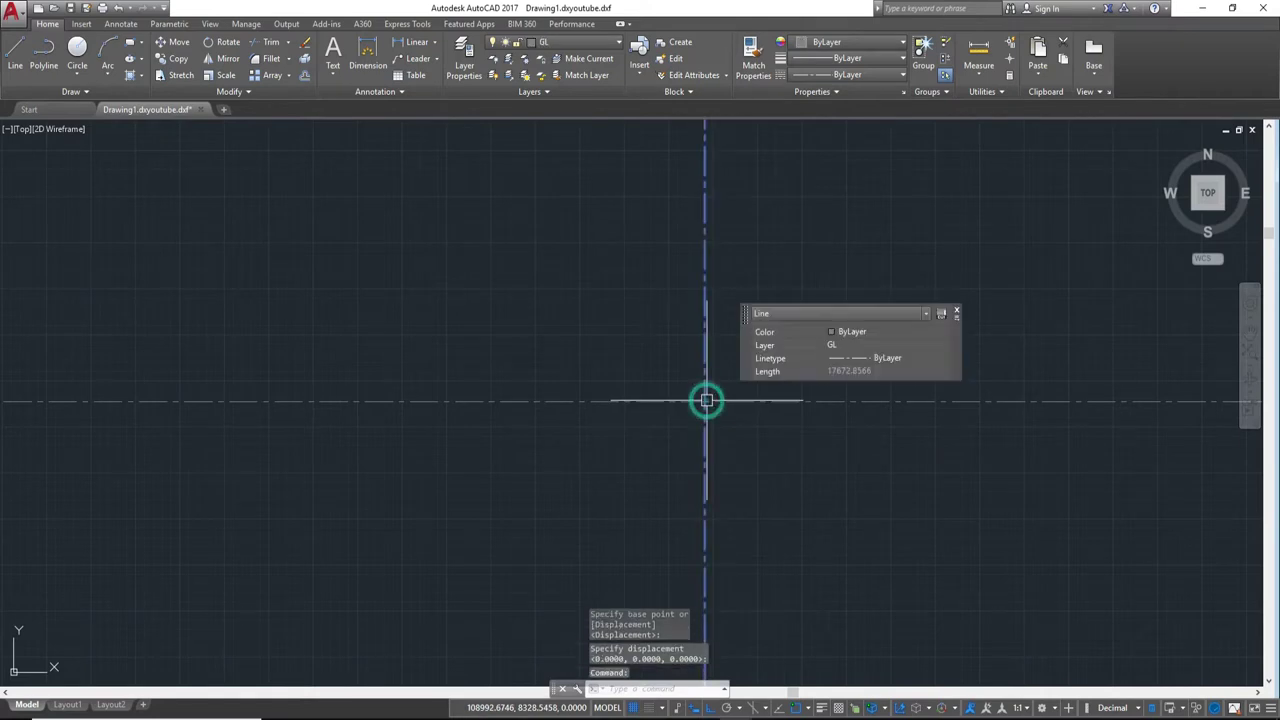
scroll(740, 440, "down", 2)
key("Escape")
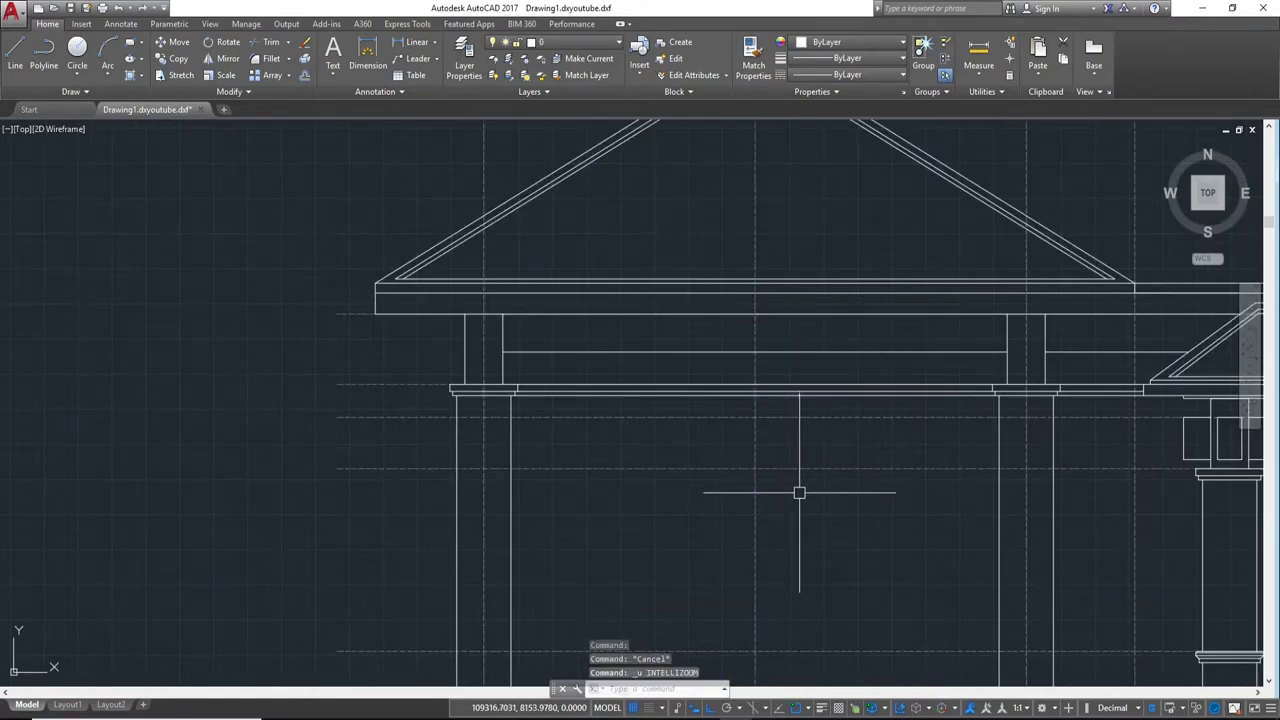
key("ctrl+z")
Step: Move the window copy straight up from its frame corner to sit below the beam
scroll(837, 491, "down", 2)
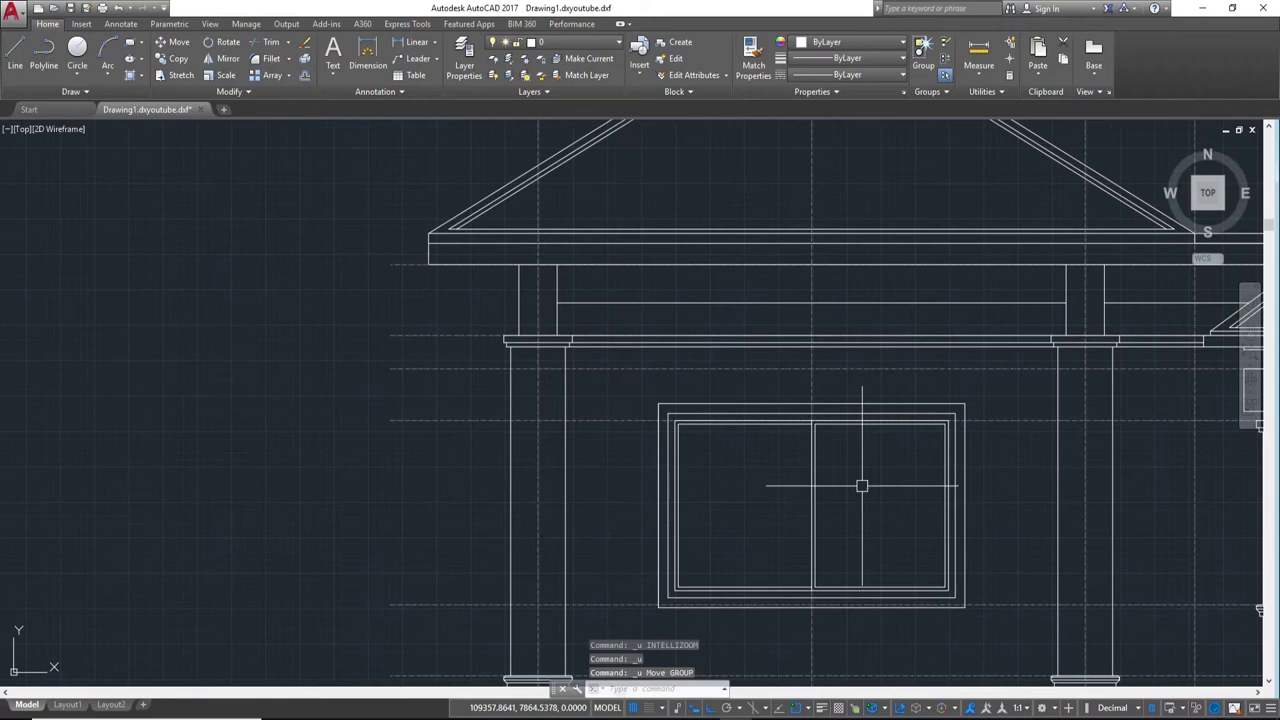
left_click(631, 390)
left_click(975, 587)
mouse_move(963, 605)
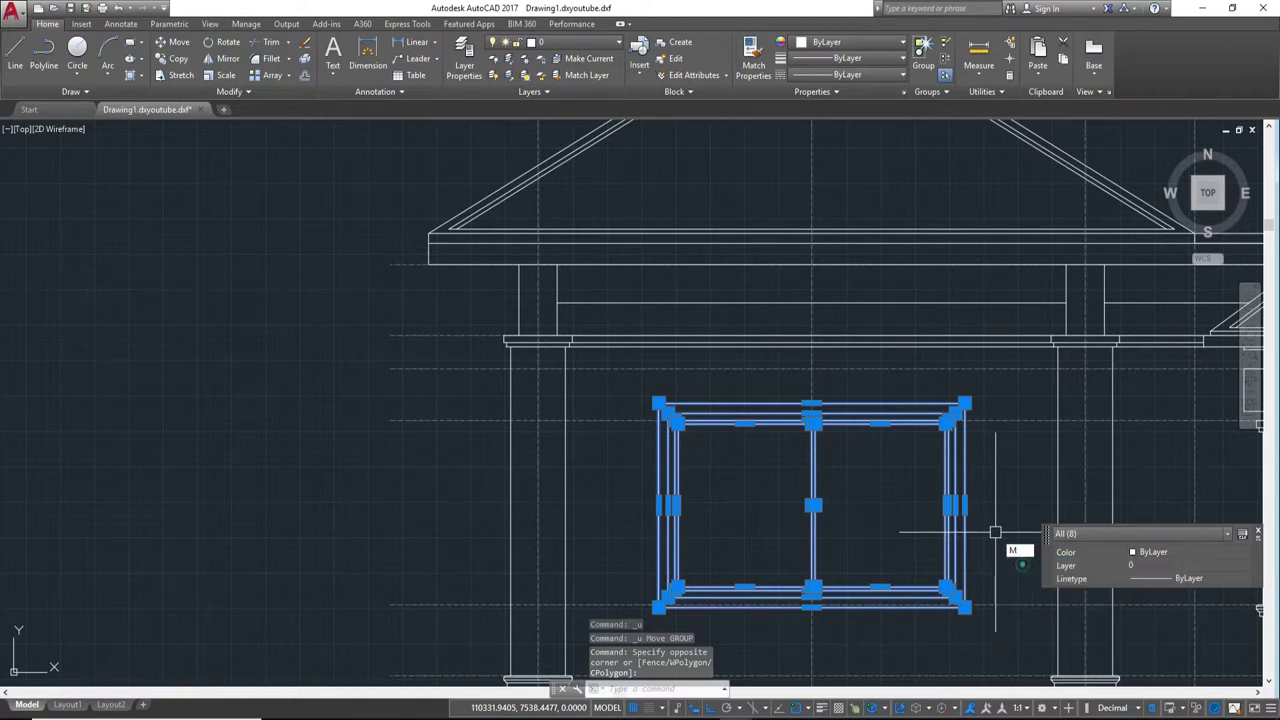
key("Return")
scroll(852, 483, "up", 5)
scroll(793, 487, "down", 1)
scroll(722, 336, "up", 2)
scroll(727, 355, "up", 2)
scroll(727, 355, "up", 1)
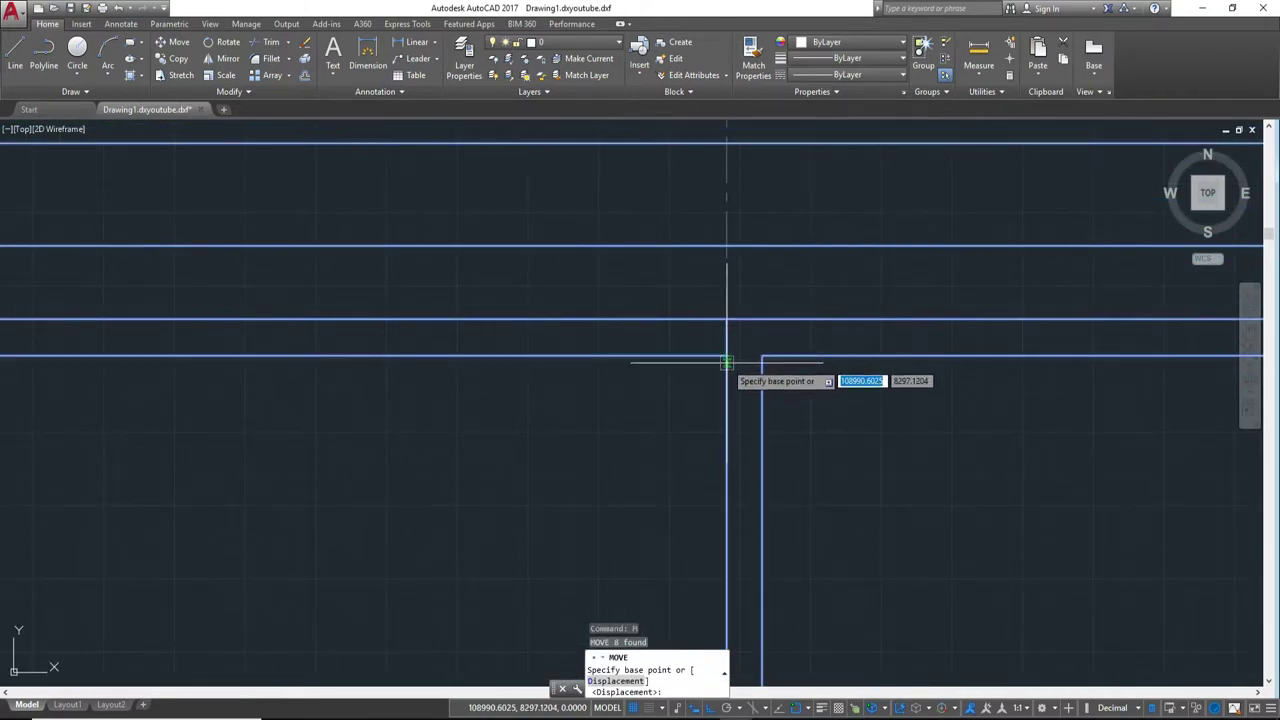
left_click(727, 360)
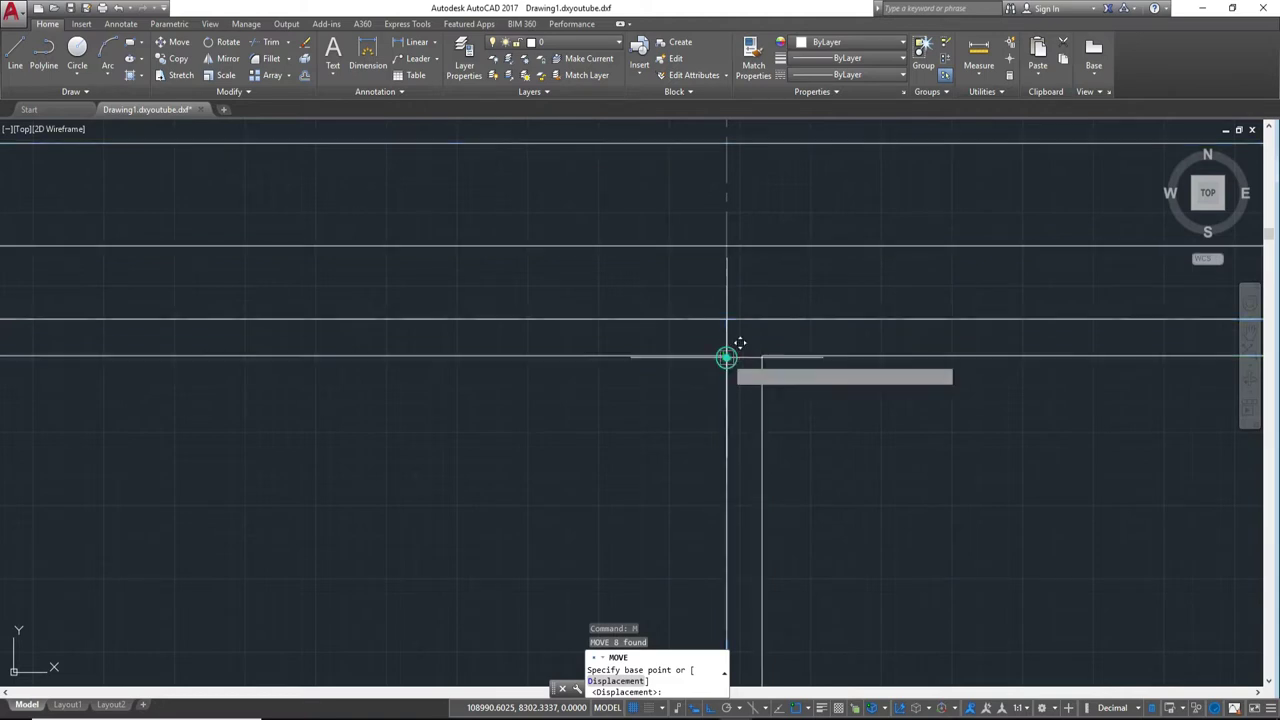
left_click(727, 245)
scroll(794, 394, "down", 5)
scroll(828, 427, "down", 2)
middle_click_drag(840, 437, 808, 445)
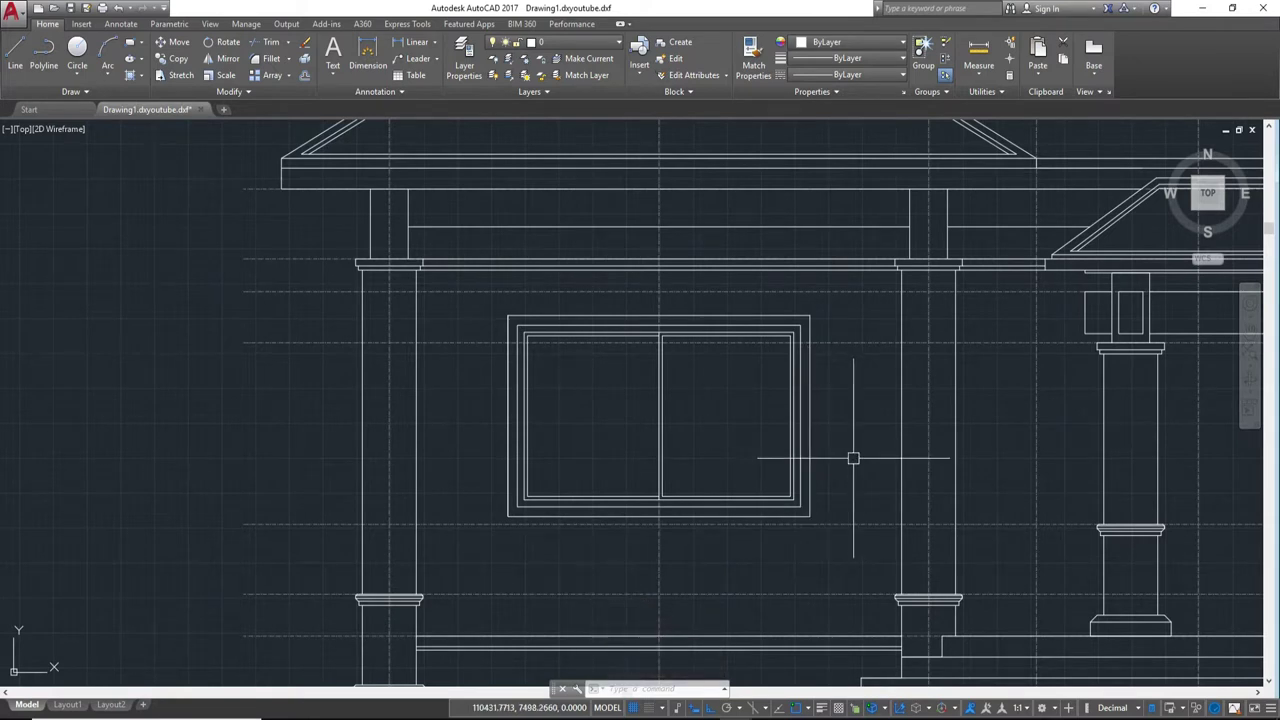
scroll(850, 461, "down", 3)
Step: Copy the W02 window front-view outlines from their top corner over to the house elevation
mouse_move(846, 463)
middle_mouse_down()
mouse_move(883, 480)
mouse_move(694, 480)
middle_mouse_up()
scroll(650, 530, "up", 4)
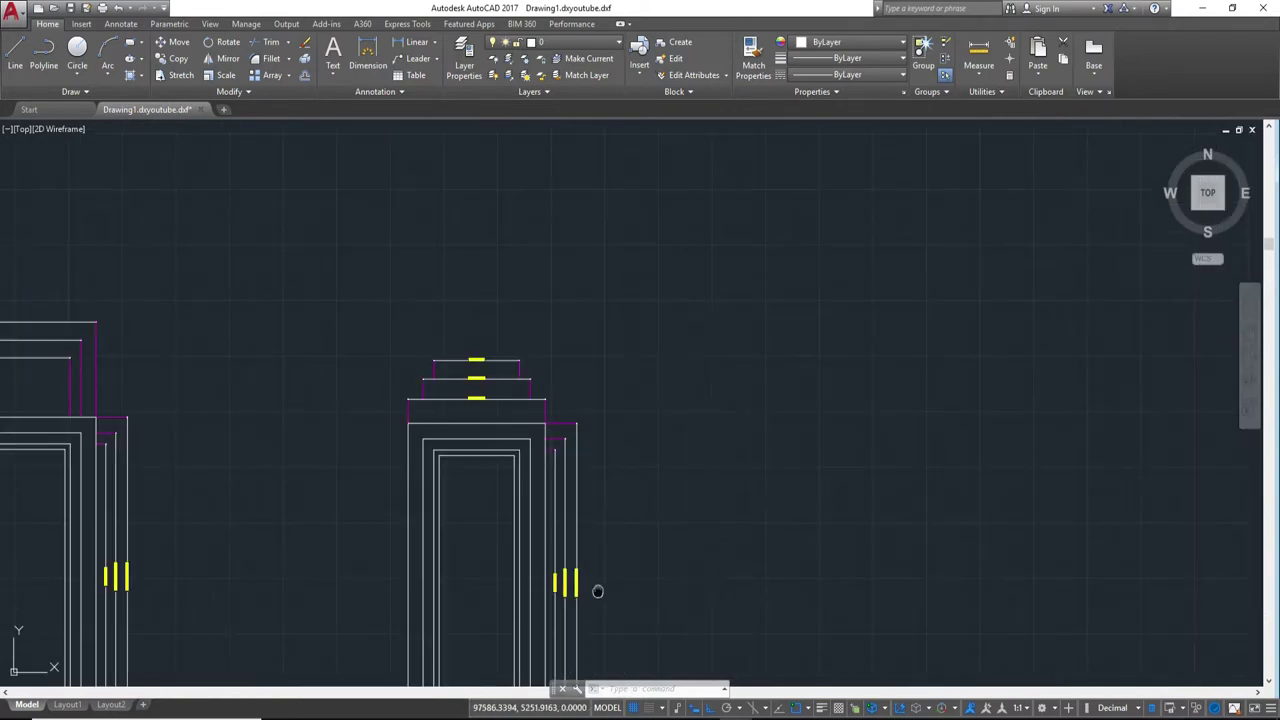
scroll(597, 591, "up", 2)
left_click(879, 560)
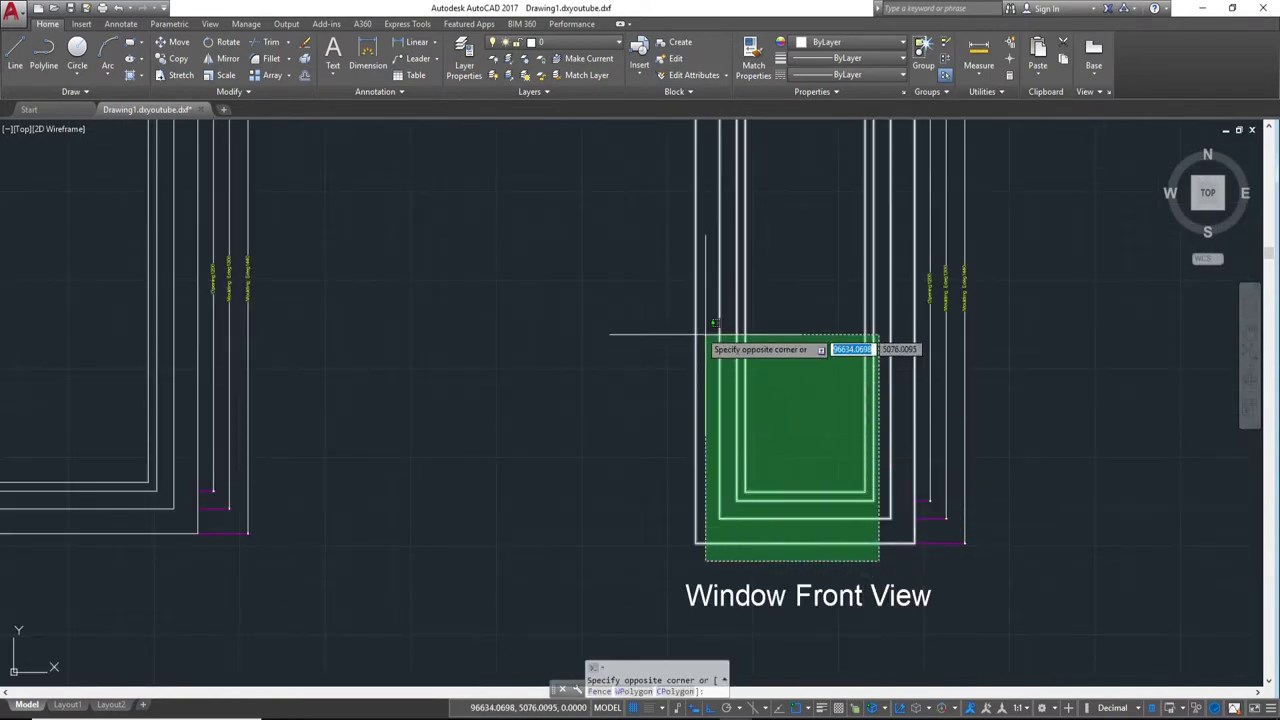
left_click(714, 323)
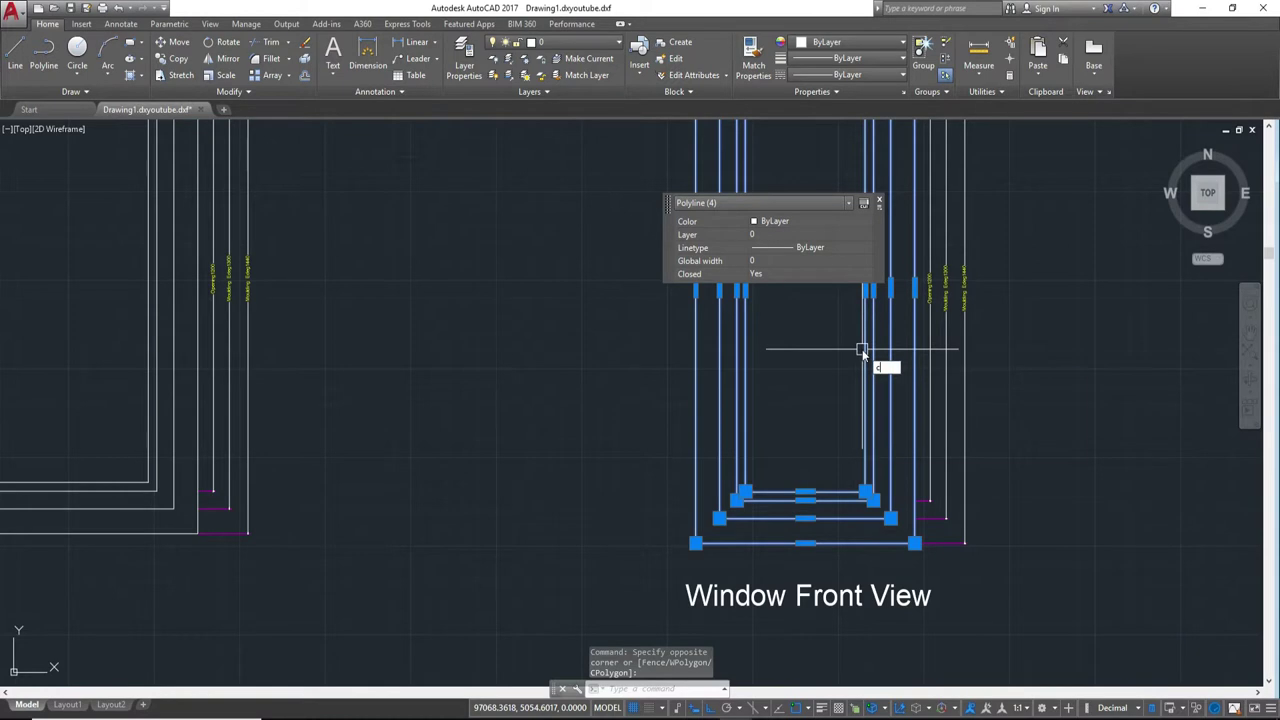
type("o")
key("Return")
scroll(860, 355, "up", 2)
scroll(757, 329, "up", 1)
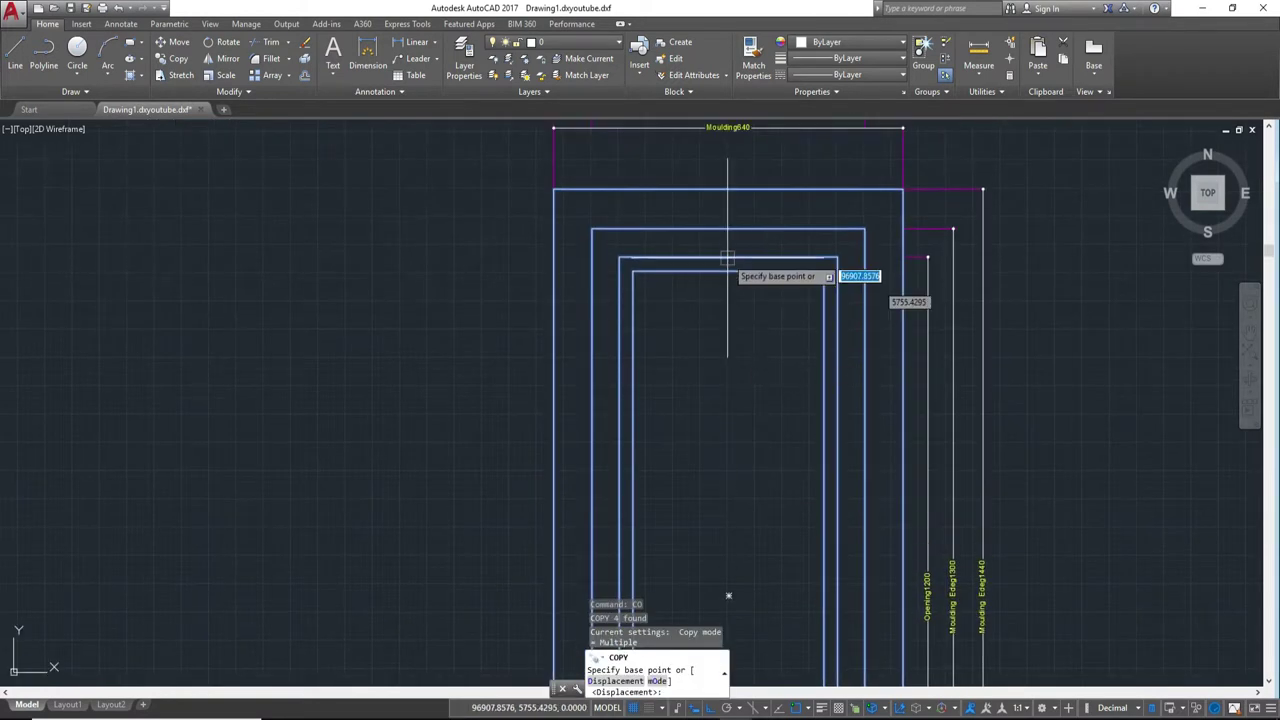
left_click(727, 258)
scroll(727, 258, "down", 3)
scroll(1035, 329, "up", 1)
middle_click_drag(1035, 329, 509, 314)
scroll(1014, 283, "up", 2)
scroll(753, 398, "up", 2)
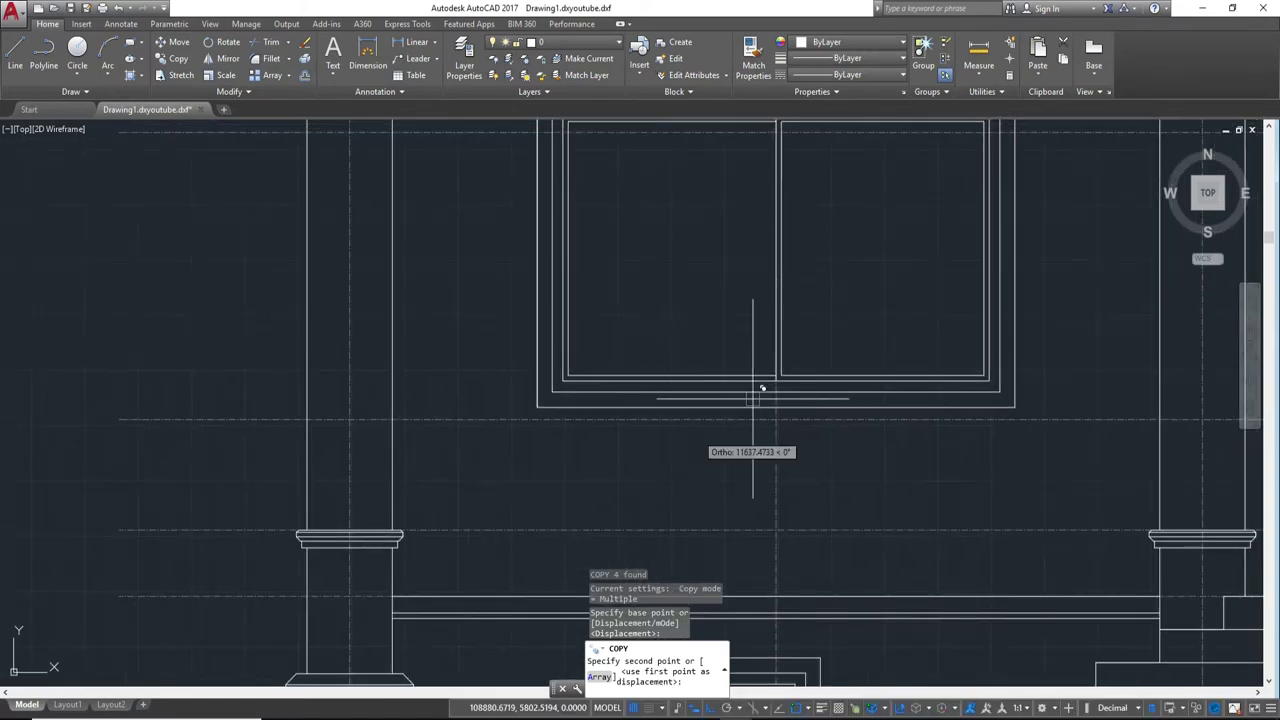
middle_click_drag(762, 388, 766, 471)
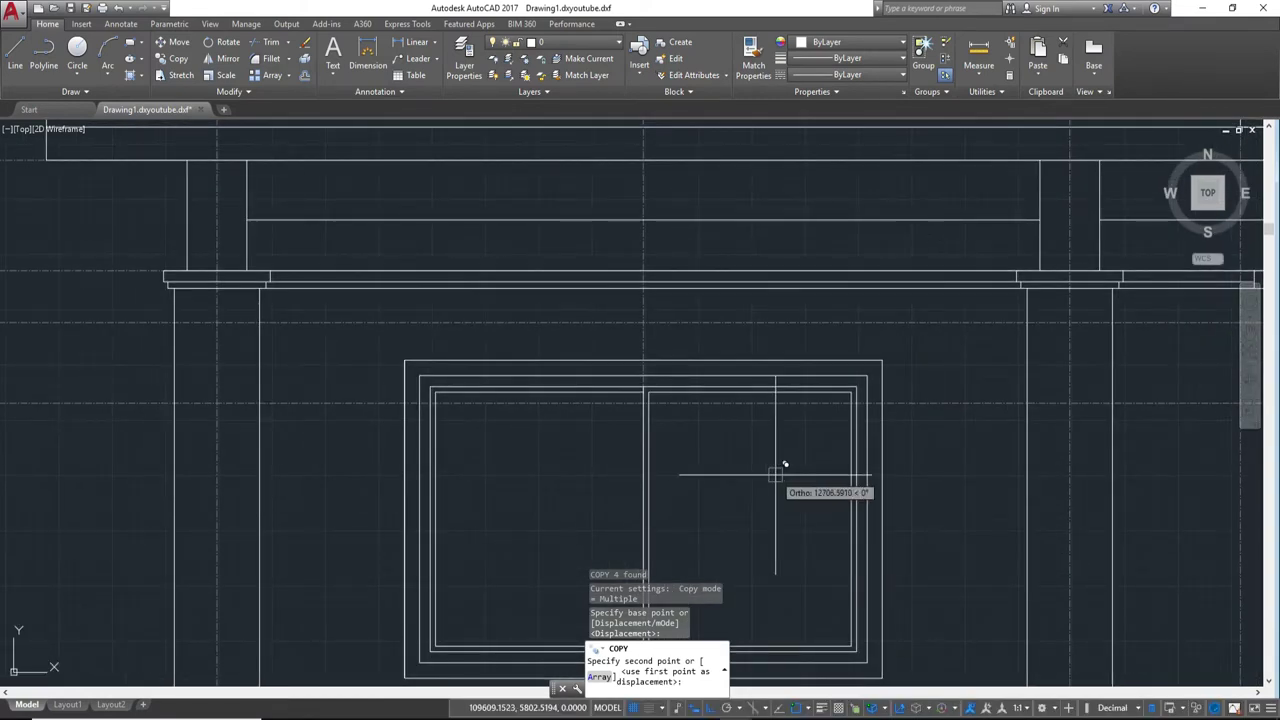
scroll(831, 437, "down", 2)
scroll(846, 394, "up", 2)
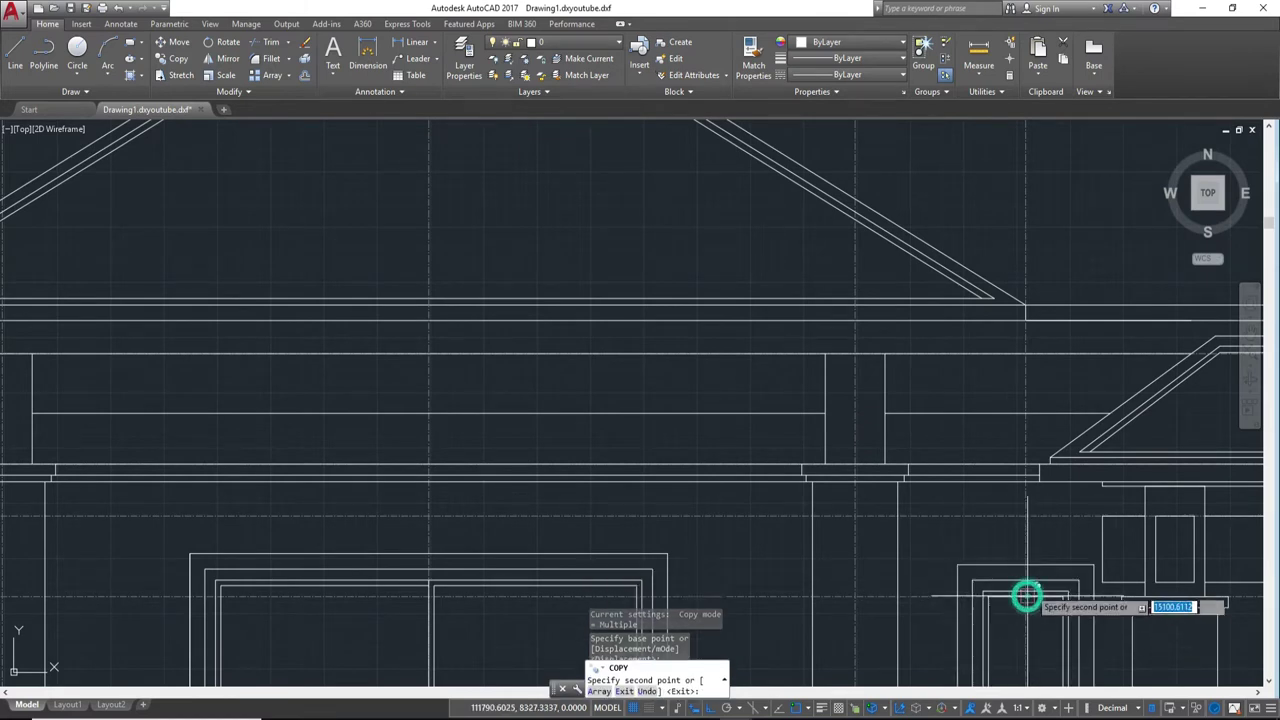
middle_click_drag(903, 600, 897, 484)
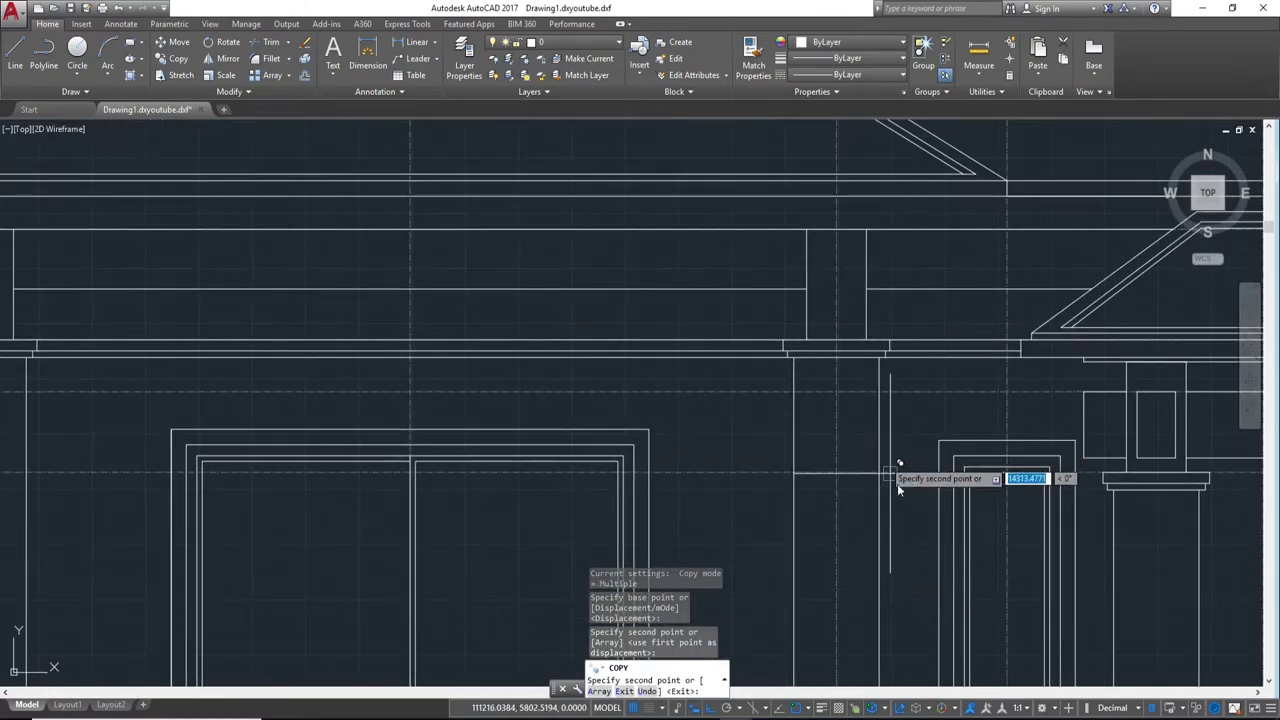
scroll(1020, 490, "up", 2)
key("Escape")
Step: Select the four nested door-frame outlines and move them onto the elevation
left_click(969, 519)
left_click(857, 523)
middle_click_drag(1059, 493, 944, 563)
scroll(944, 563, "up", 4)
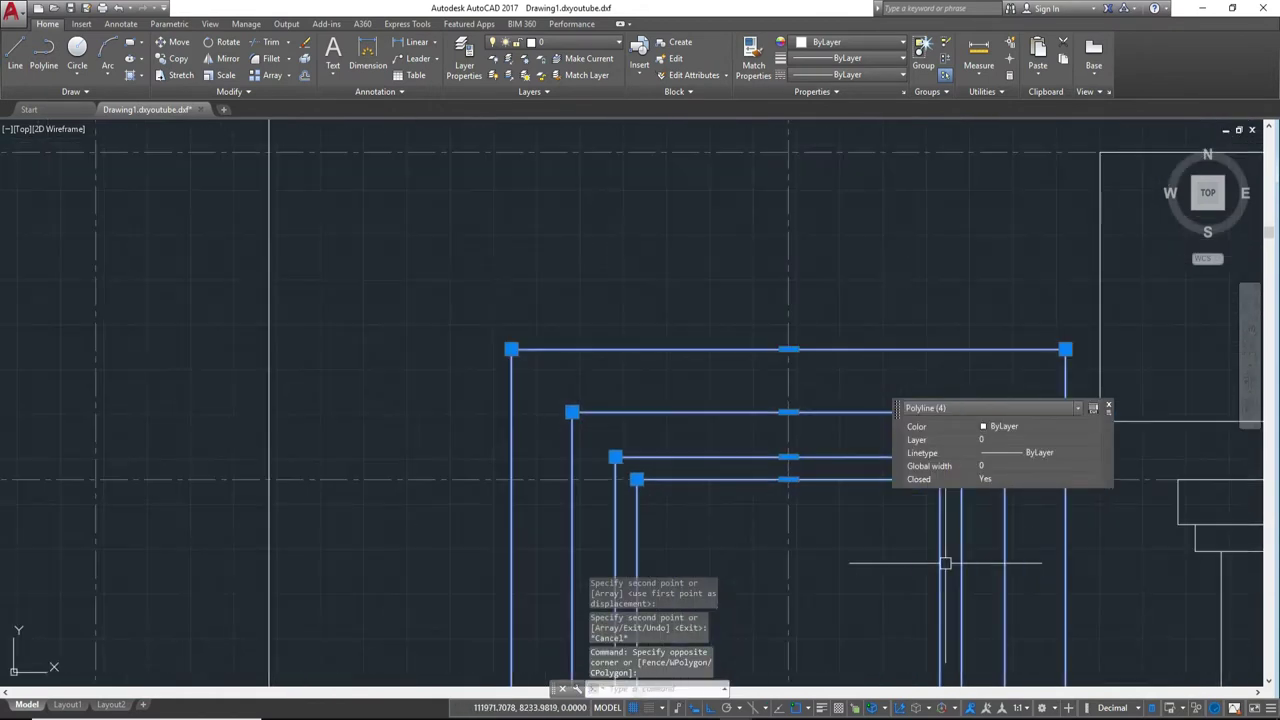
scroll(943, 560, "up", 2)
type("m")
key("Return")
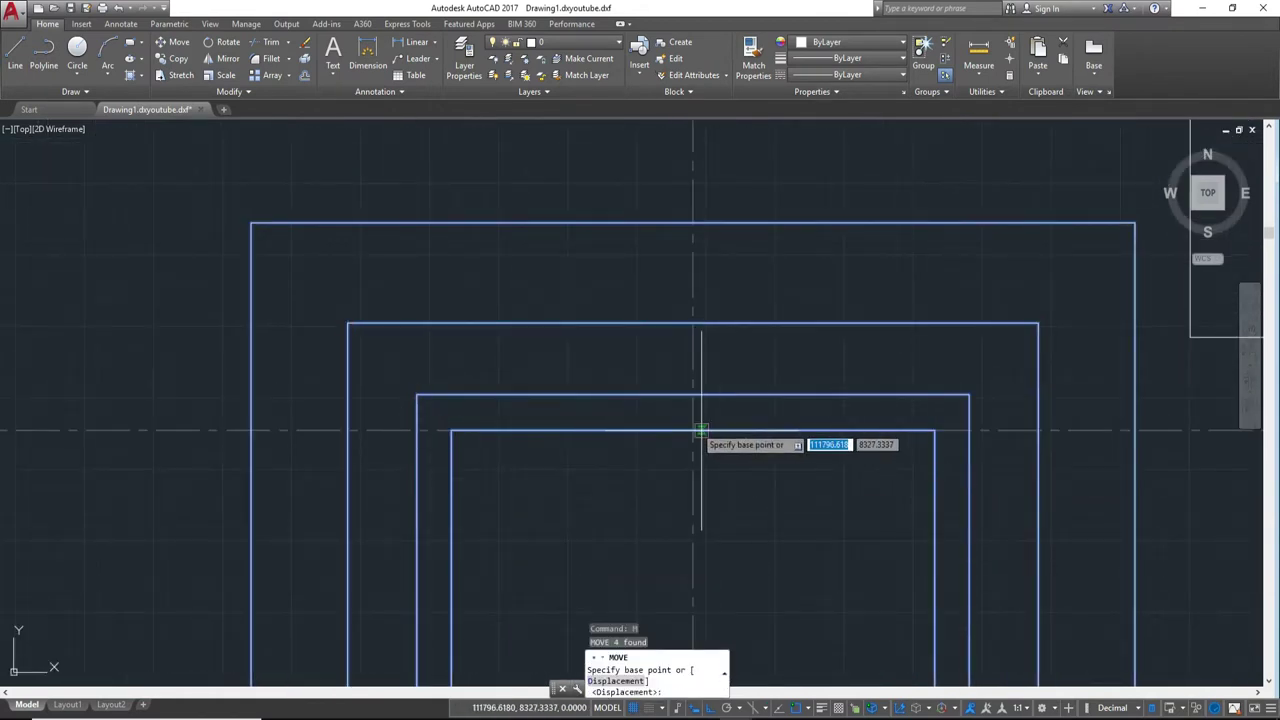
left_click(693, 430)
scroll(693, 392, "down", 3)
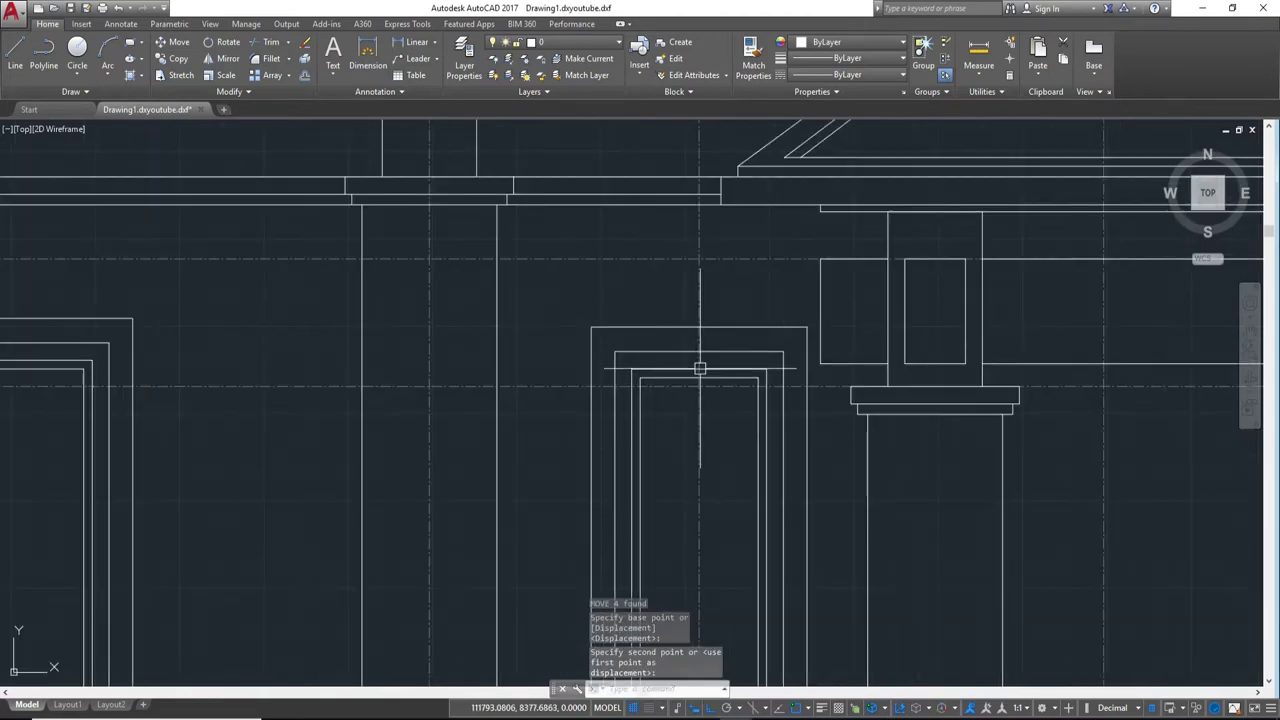
scroll(700, 366, "down", 3)
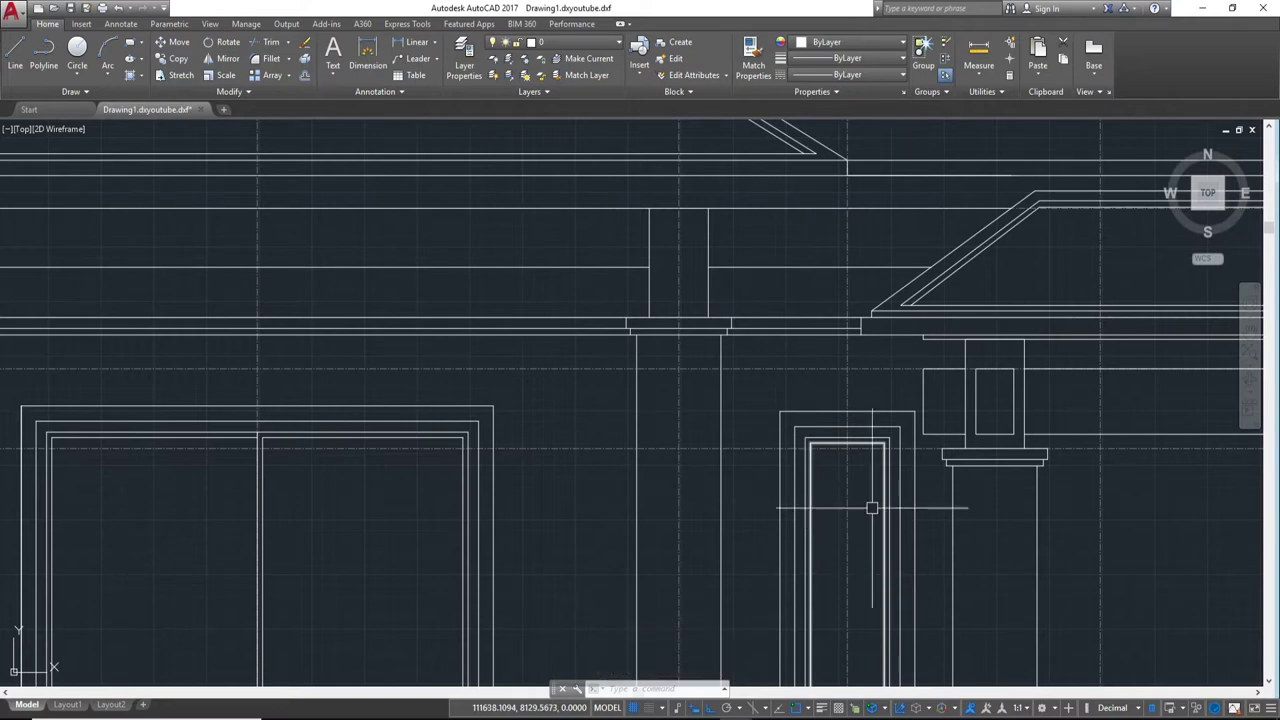
scroll(806, 482, "down", 3)
scroll(774, 463, "down", 4)
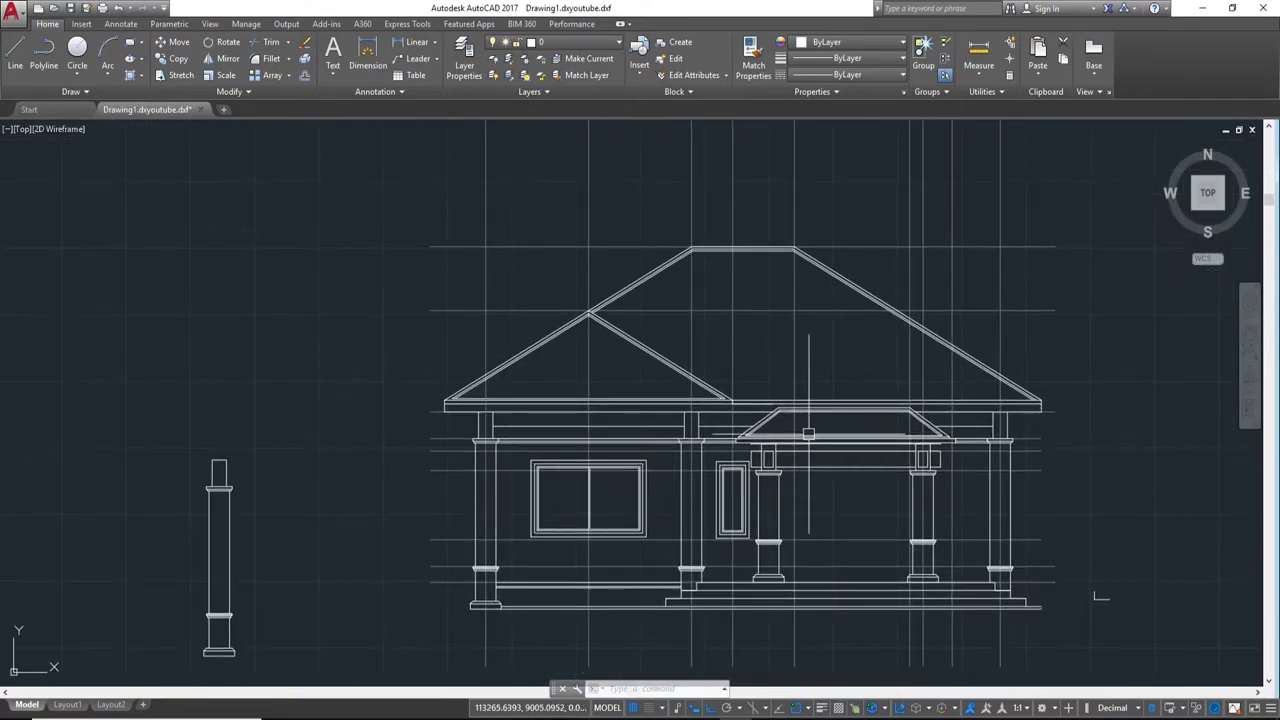
Step: Erase the stray vertical line by the porch and move a vertical guide line into position
scroll(835, 548, "up", 4)
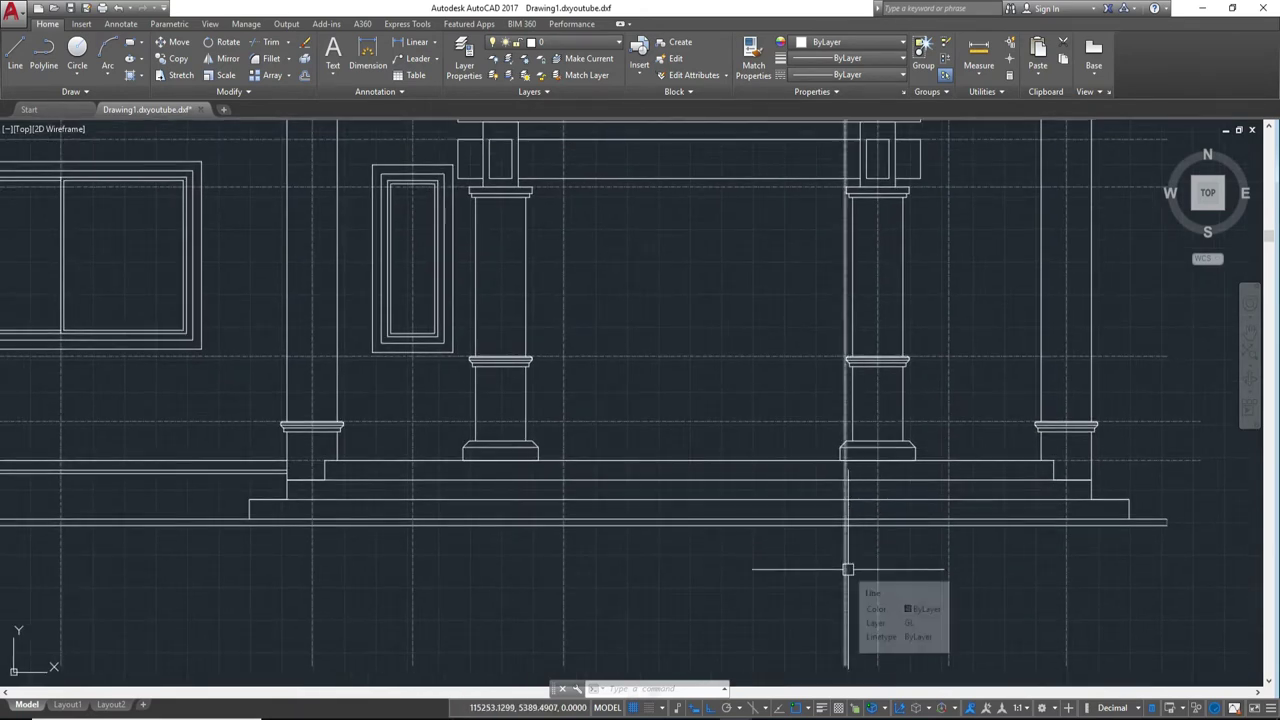
left_click(846, 569)
key("Return")
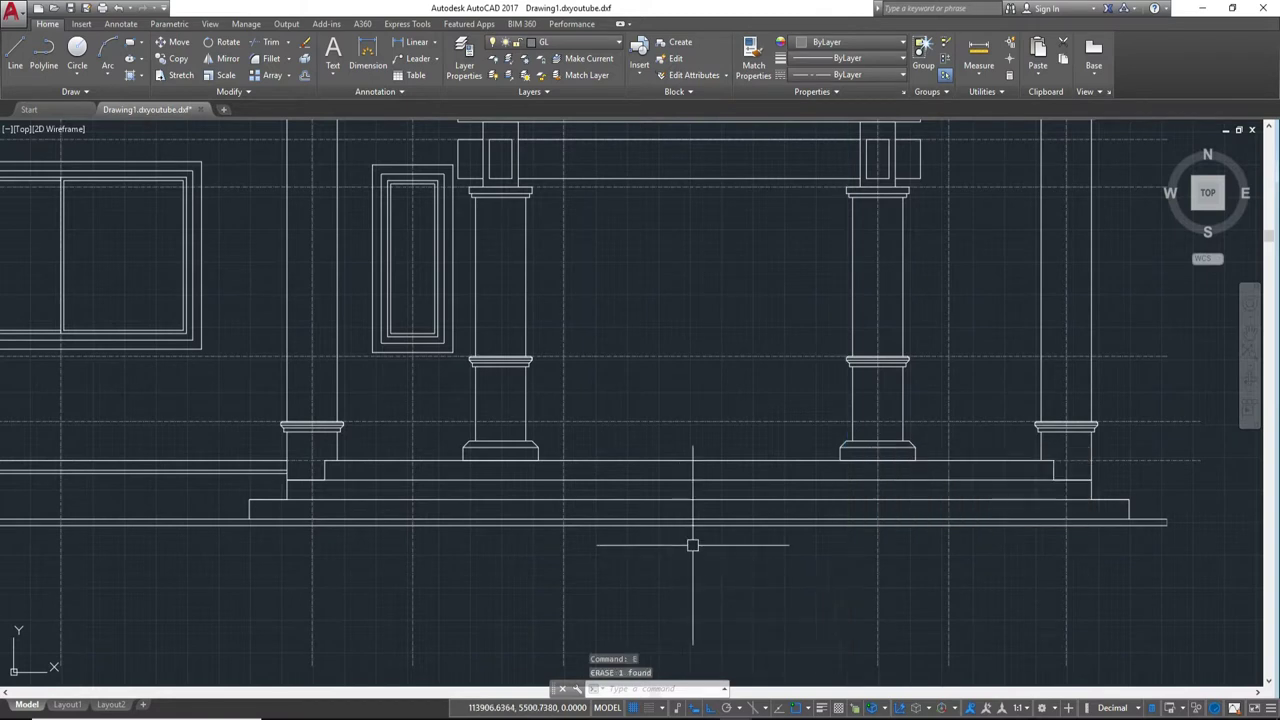
middle_click_drag(752, 312, 741, 404)
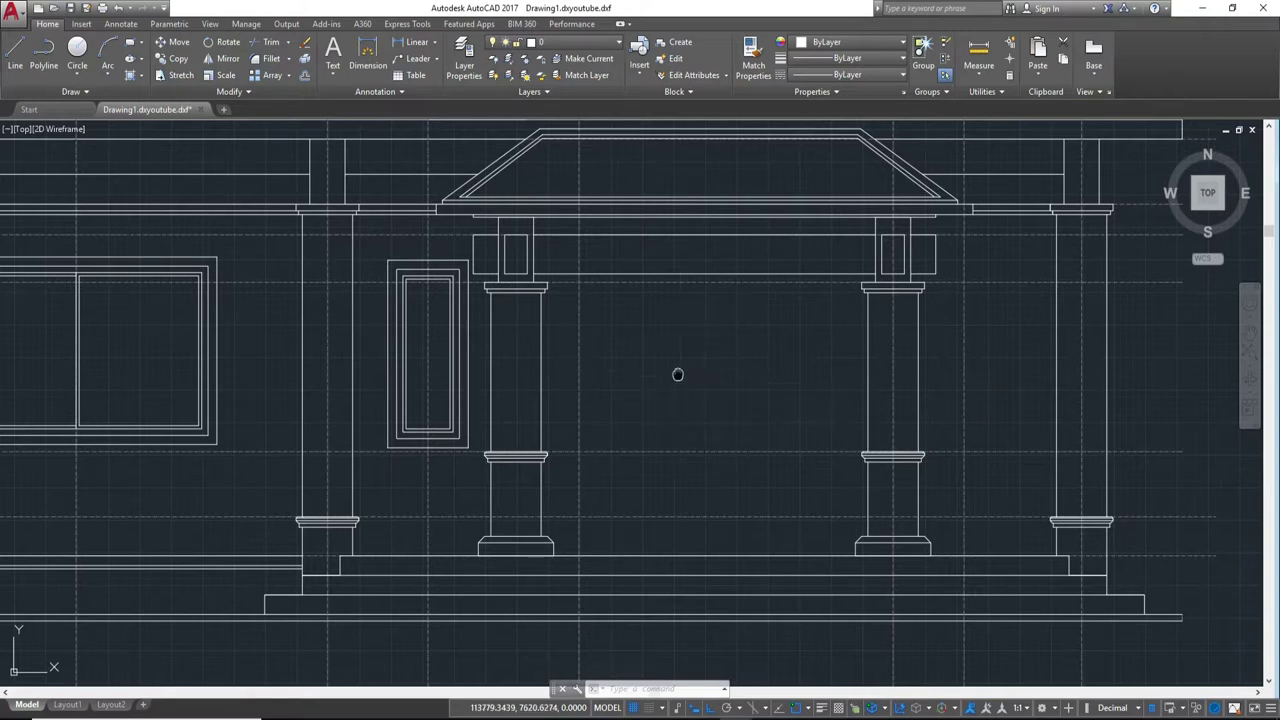
scroll(797, 431, "down", 4)
scroll(791, 431, "up", 2)
scroll(735, 478, "up", 4)
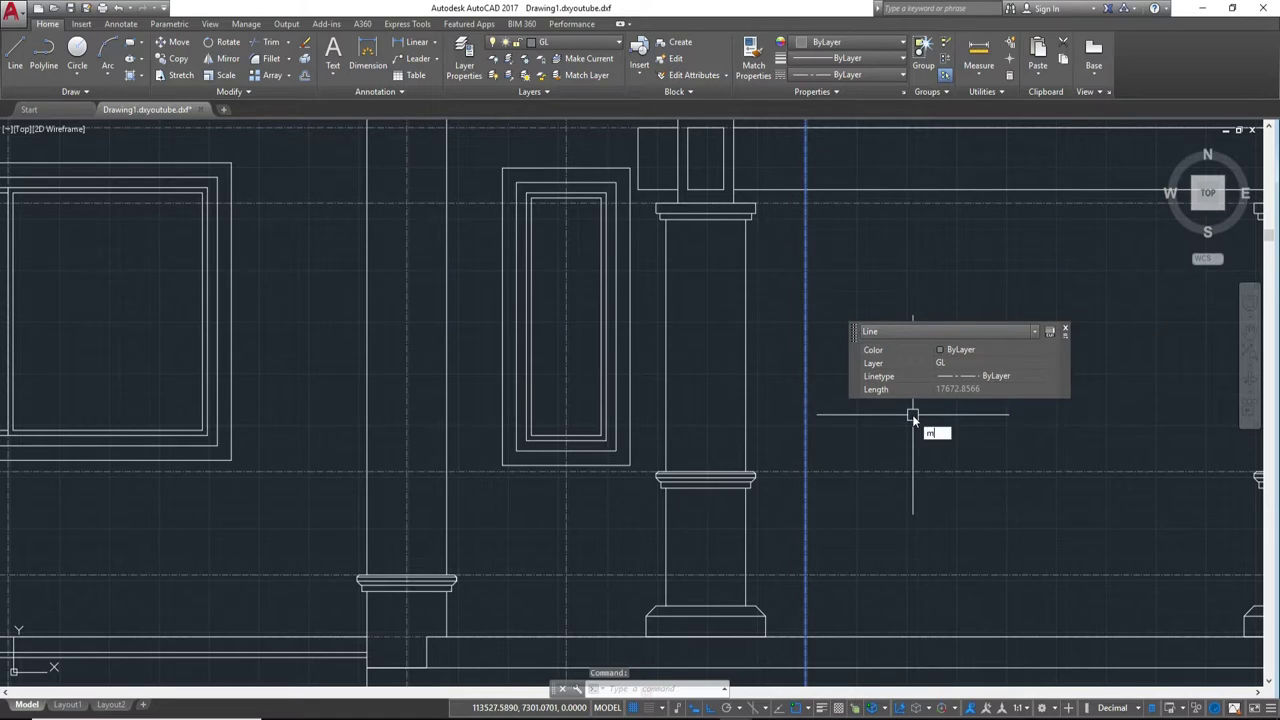
key("Return")
scroll(828, 463, "up", 2)
left_click(790, 476)
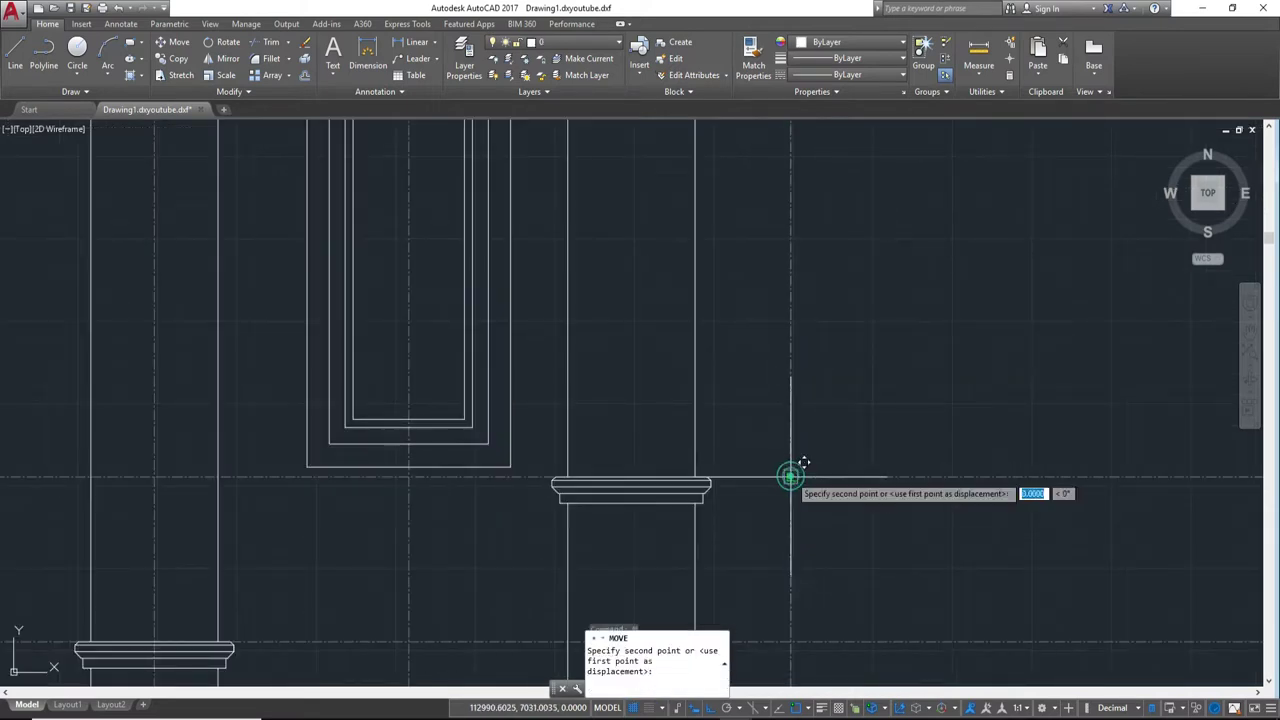
scroll(818, 456, "down", 4)
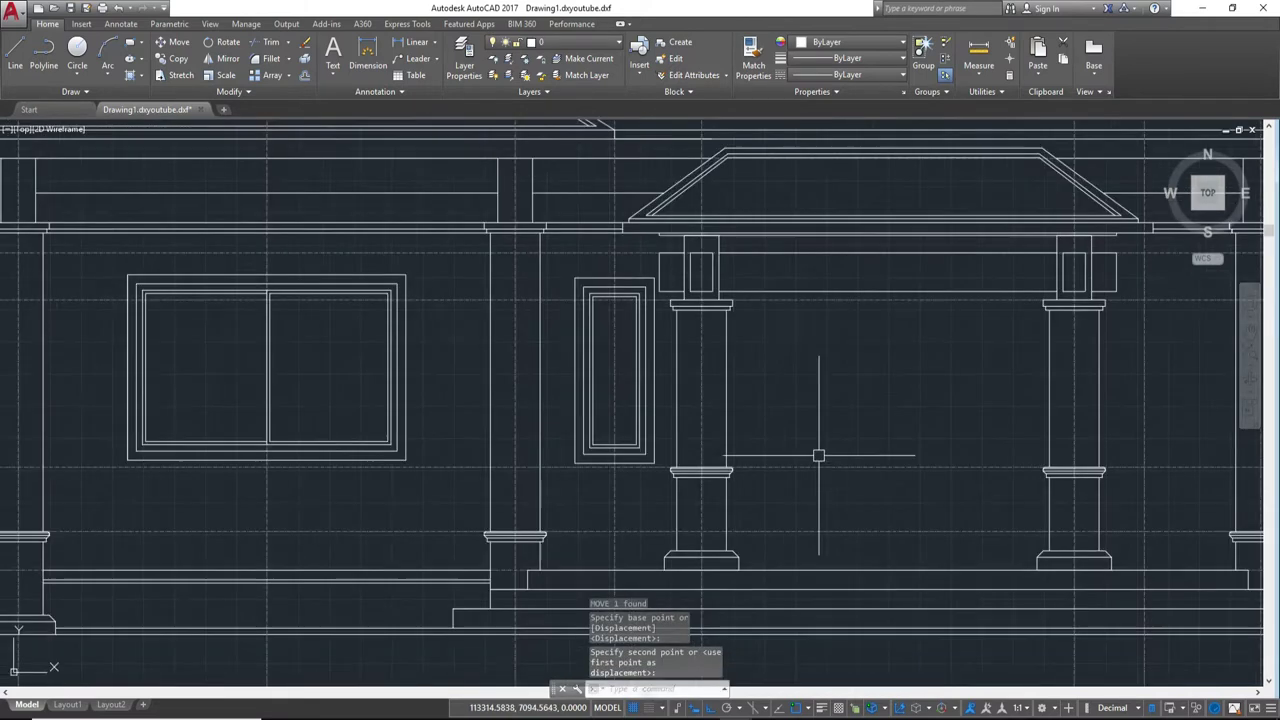
middle_click_drag(818, 456, 692, 467)
left_click(698, 458)
Step: Draw a horizontal line across the bases of the two porch columns
type("l")
key("space")
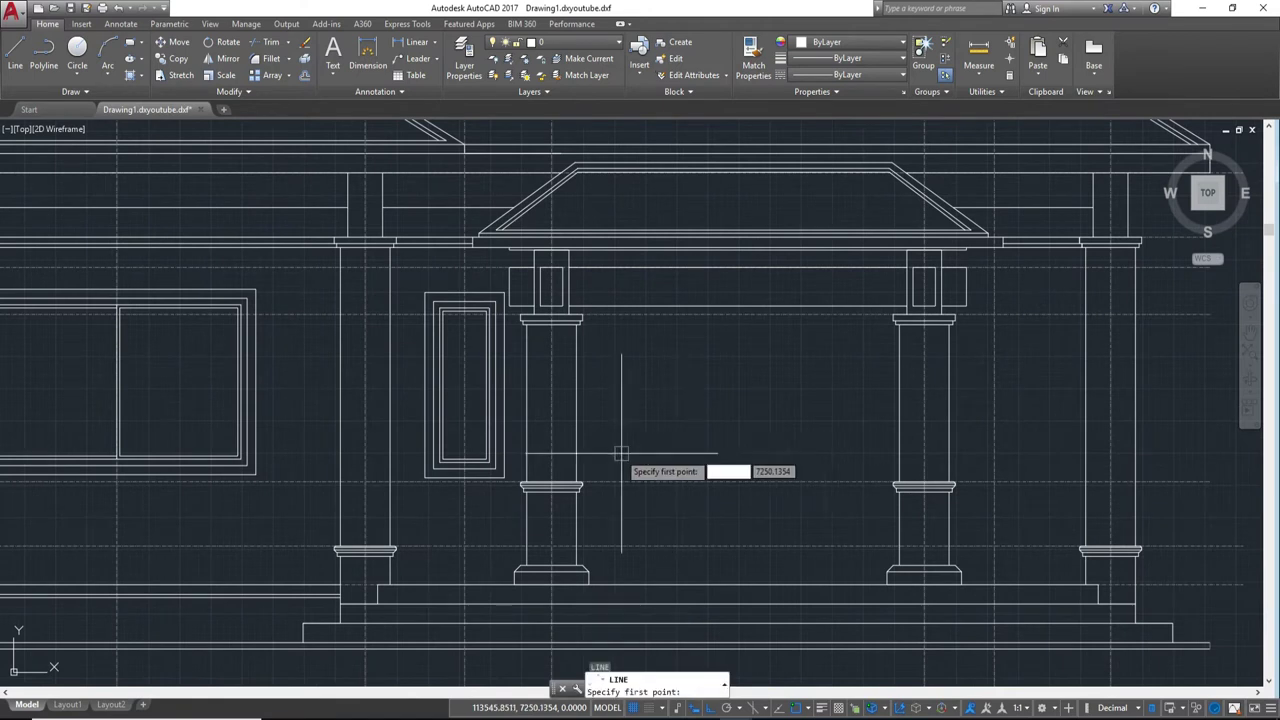
scroll(588, 466, "up", 4)
scroll(586, 523, "up", 4)
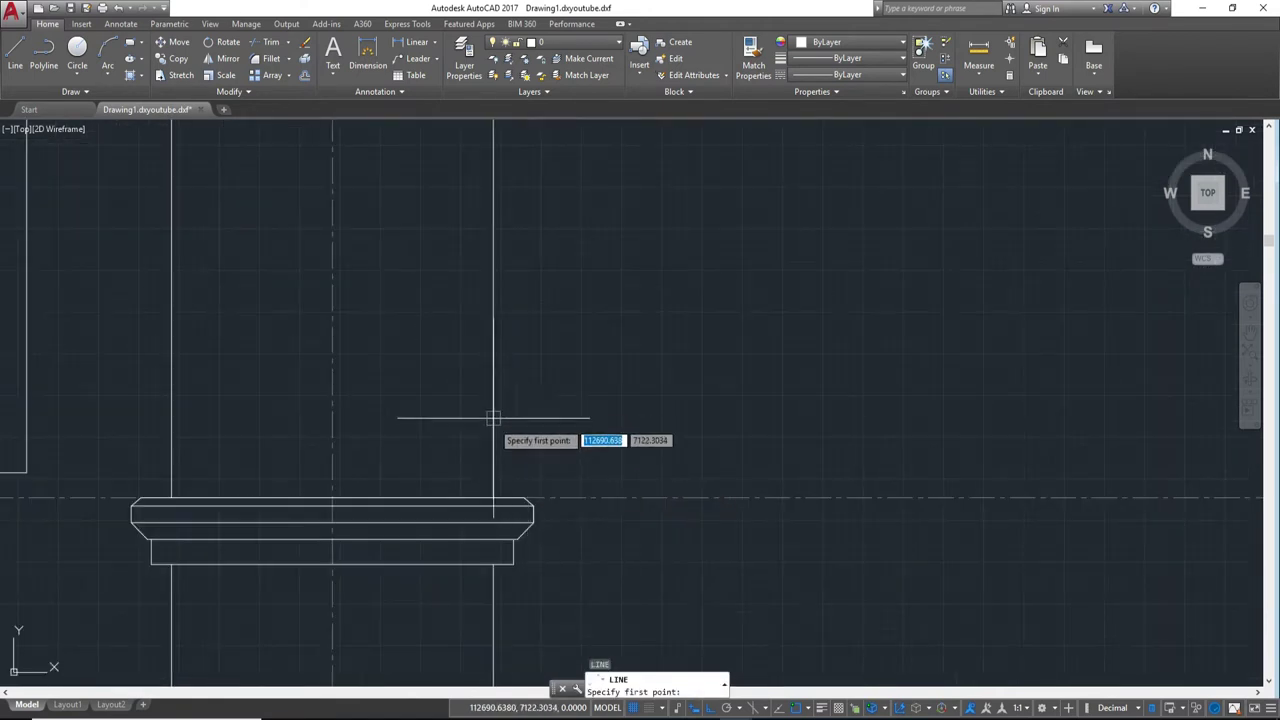
left_click(493, 497)
middle_click_drag(972, 486, 240, 486)
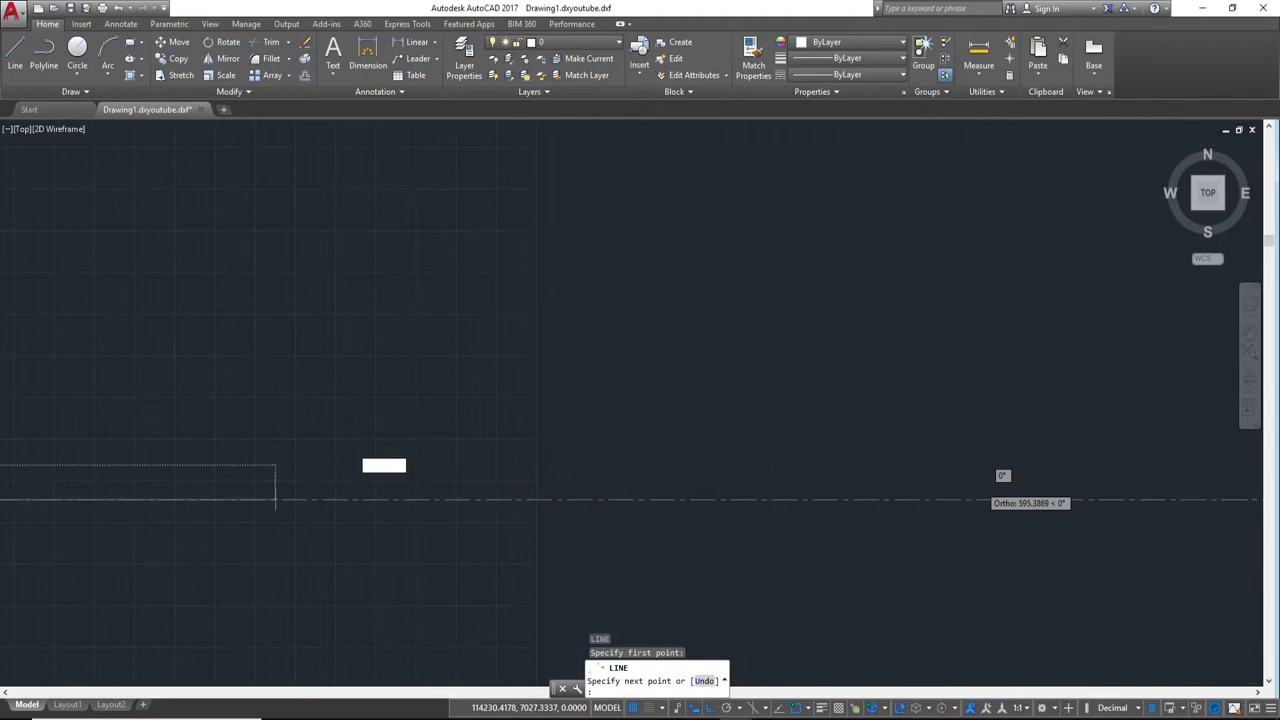
scroll(911, 466, "down", 2)
scroll(951, 486, "down", 3)
scroll(671, 486, "up", 5)
scroll(717, 488, "up", 5)
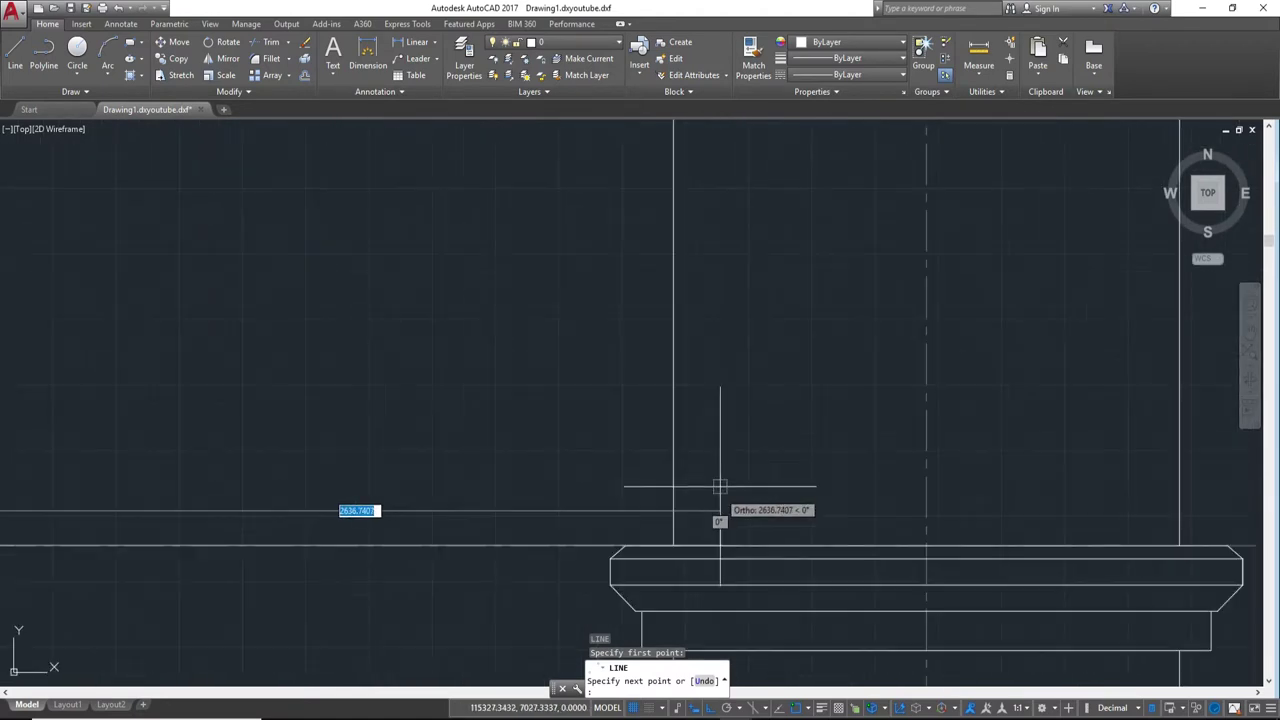
left_click(673, 545)
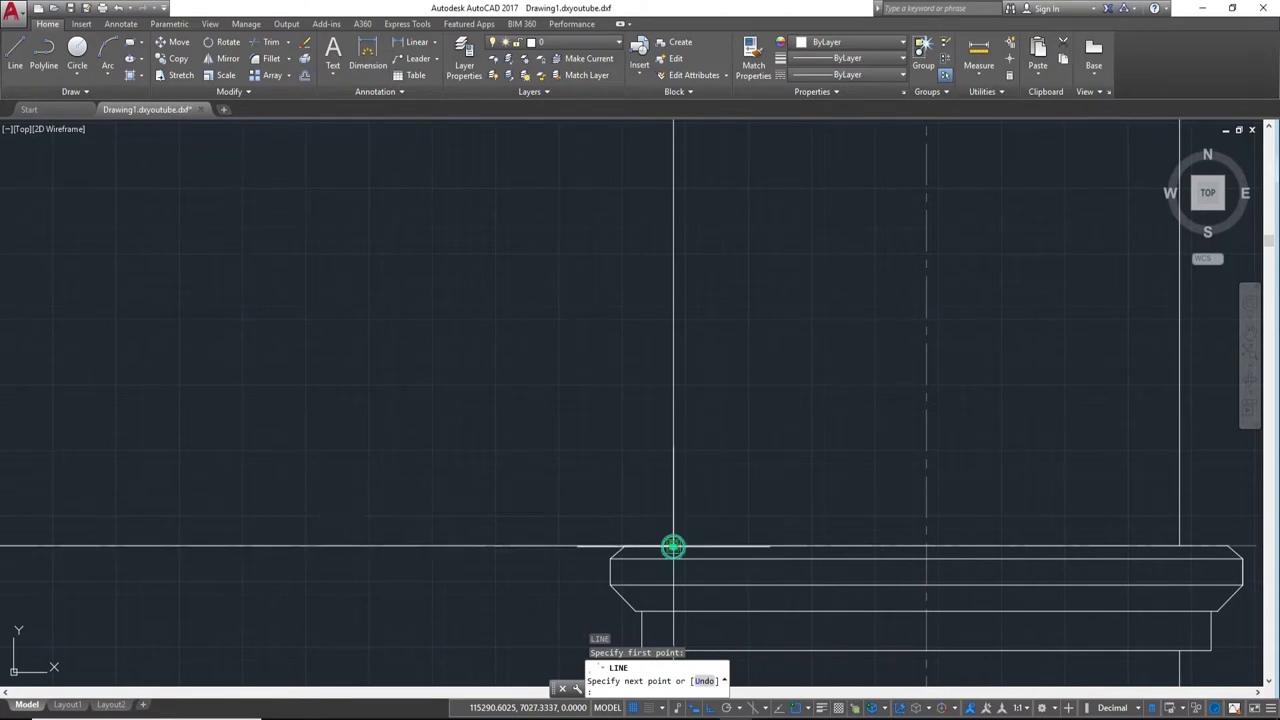
key("Escape")
scroll(674, 397, "down", 3)
middle_click_drag(674, 397, 735, 408)
scroll(585, 386, "down", 3)
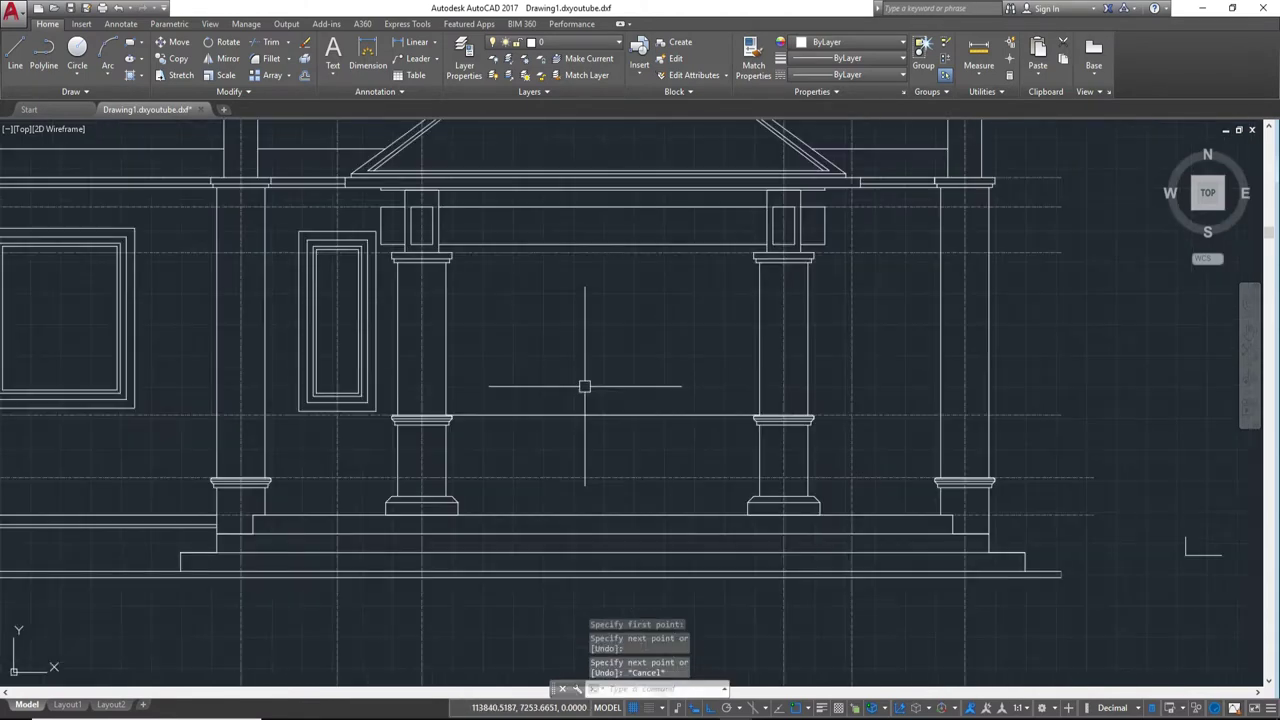
Step: Draw a vertical line from the middle of the horizontal line up to the beam
mouse_move(606, 415)
type("l")
key("Return")
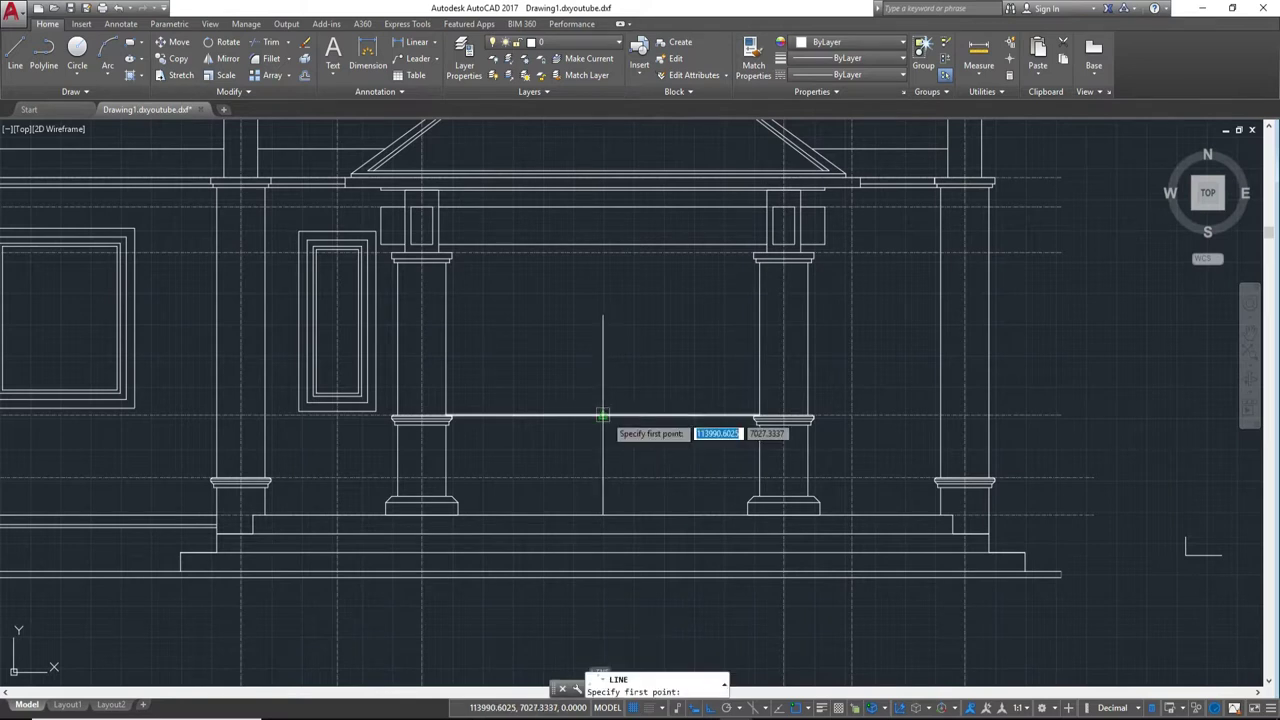
left_click(603, 414)
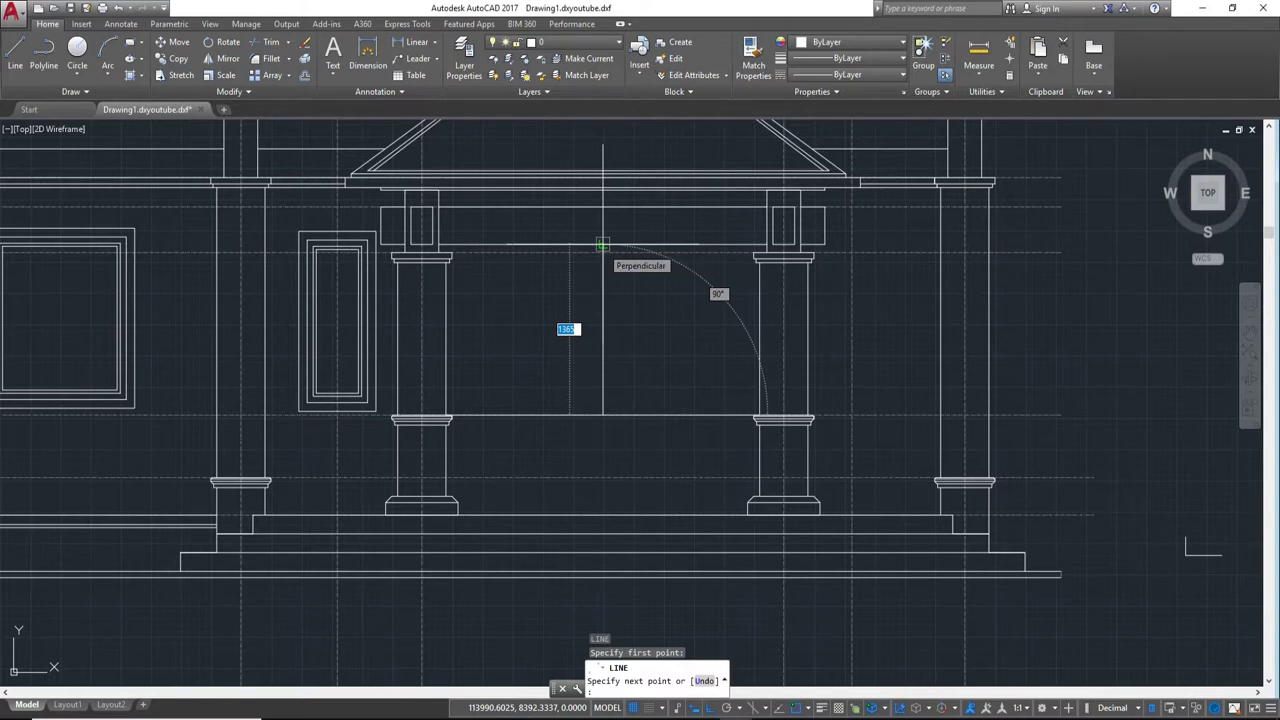
scroll(602, 244, "up", 4)
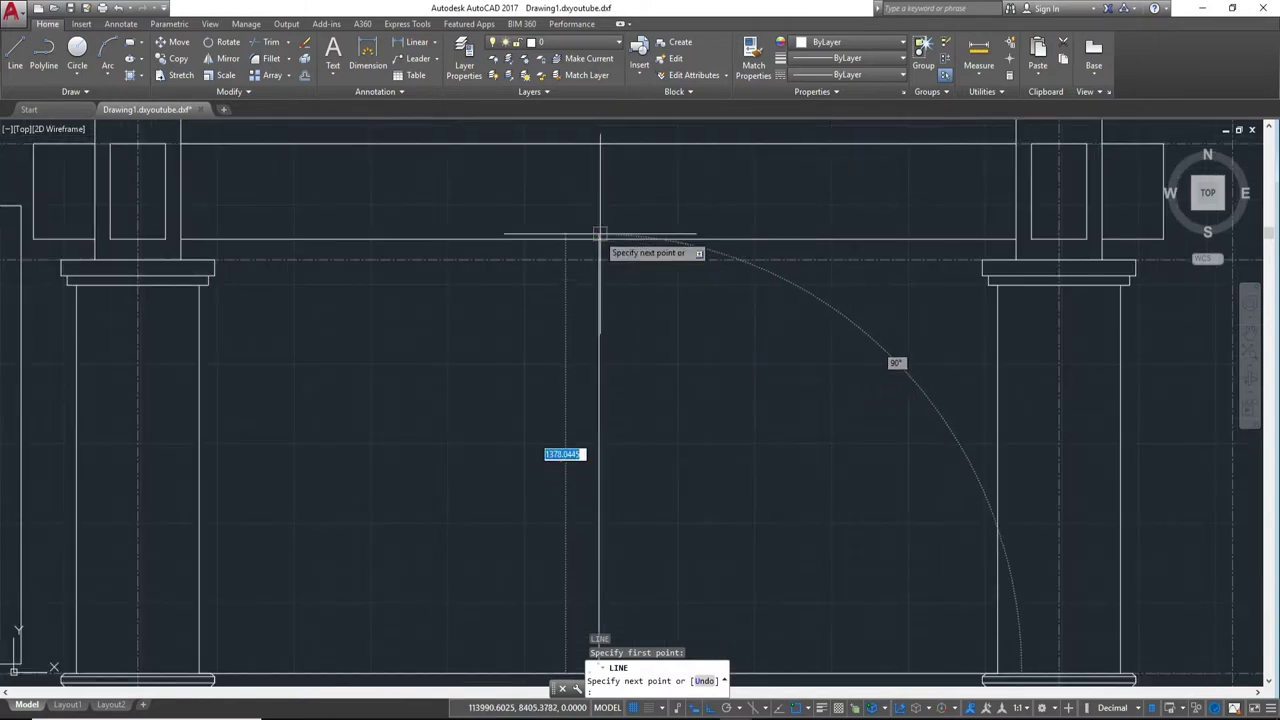
left_click(598, 240)
key("Escape")
scroll(670, 420, "down", 2)
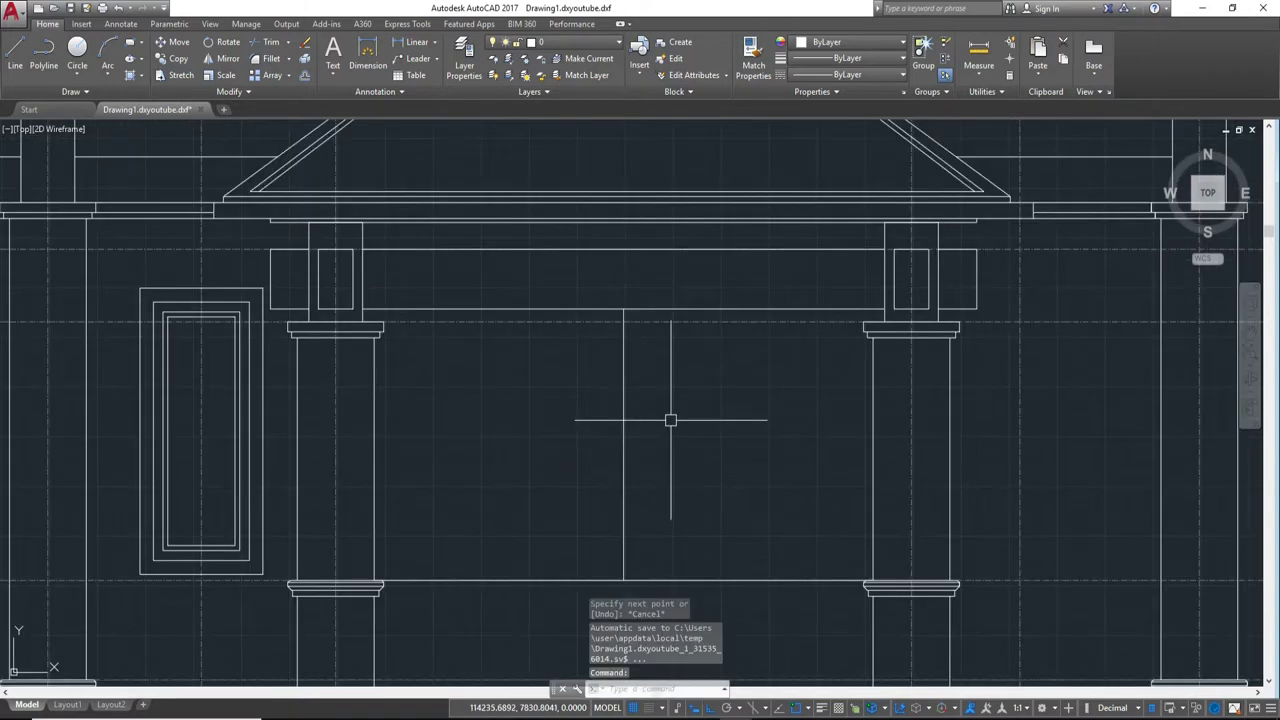
type("ex")
key("Return")
scroll(669, 435, "down", 3)
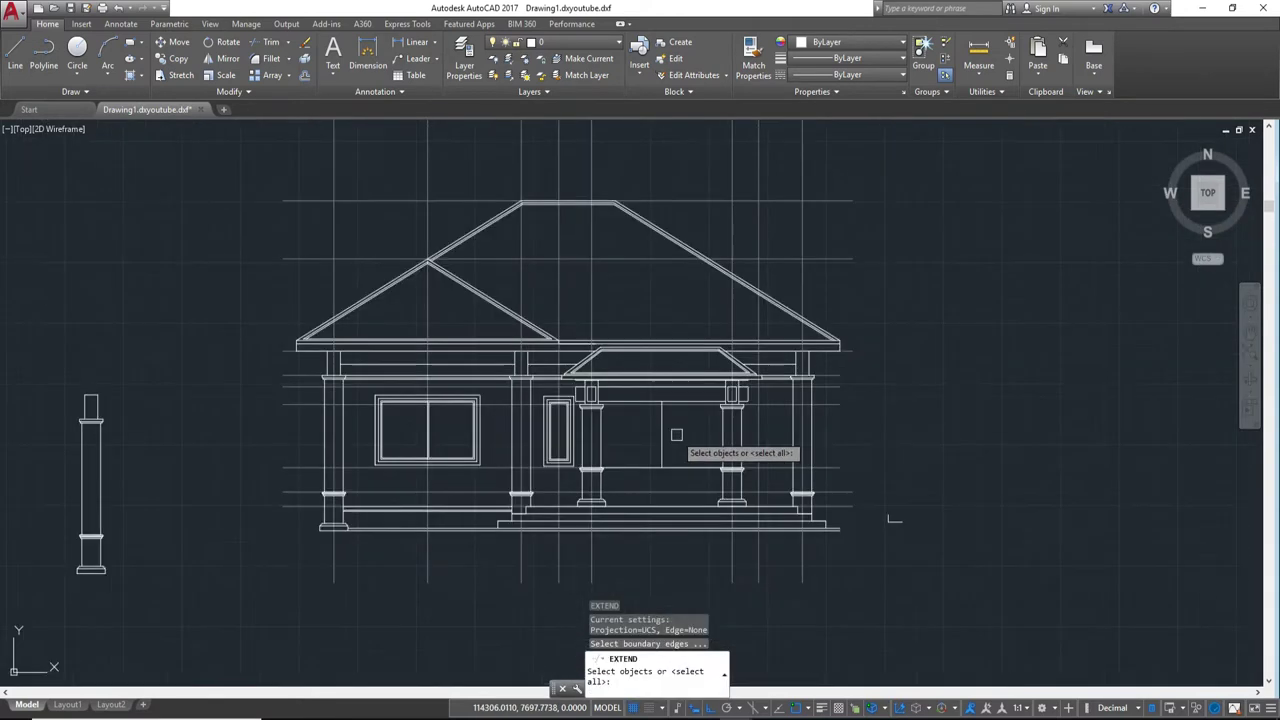
key("Return")
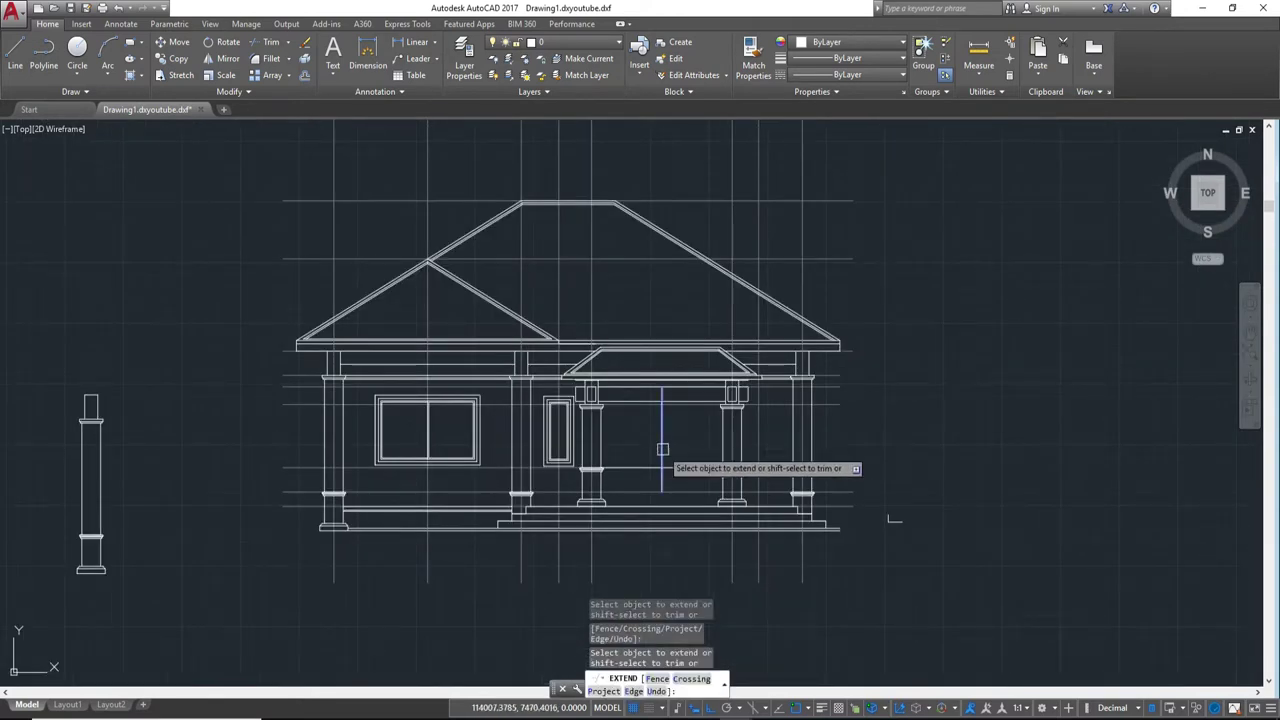
key("Escape")
scroll(680, 434, "up", 4)
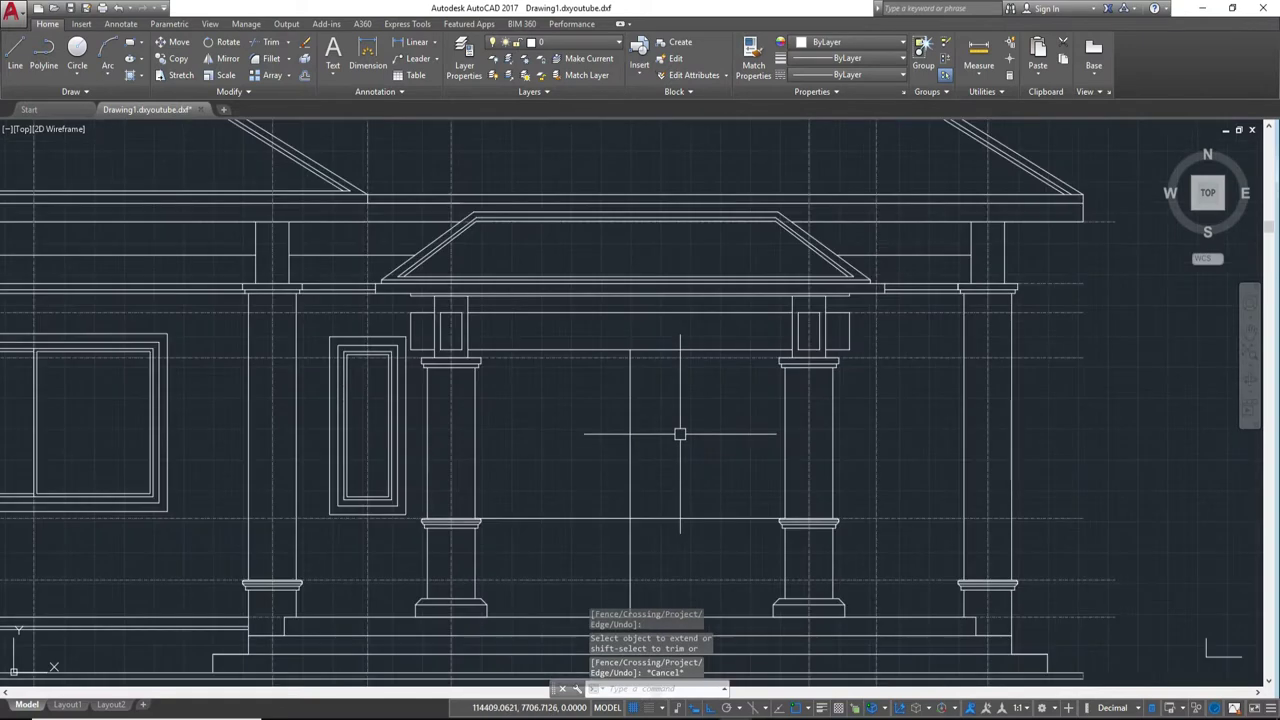
type("o")
key("Return")
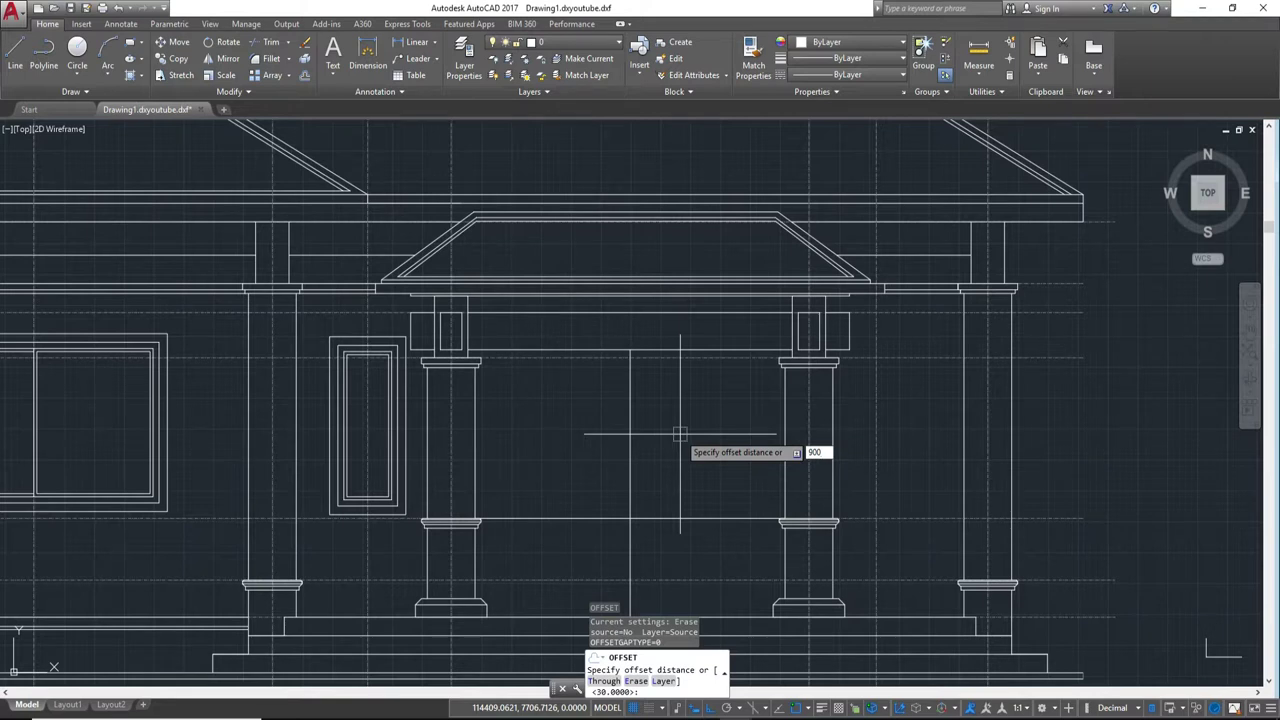
key("Return")
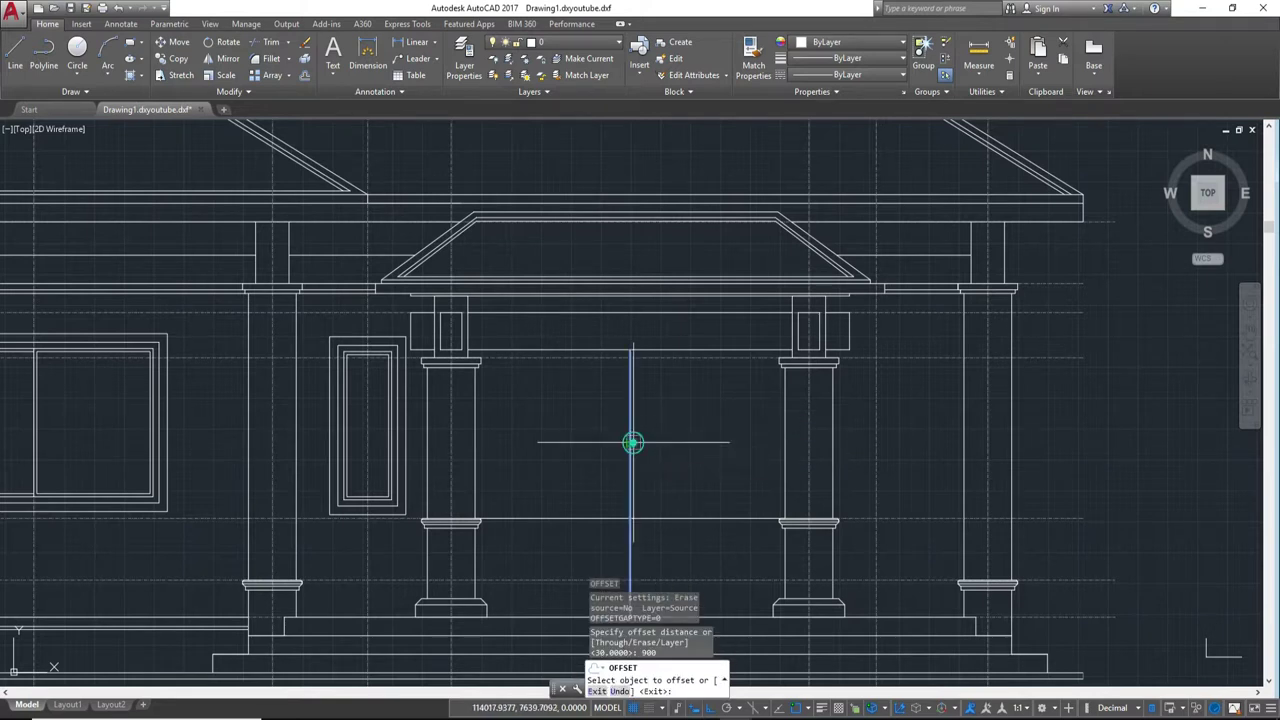
left_click(629, 452)
left_click(615, 455)
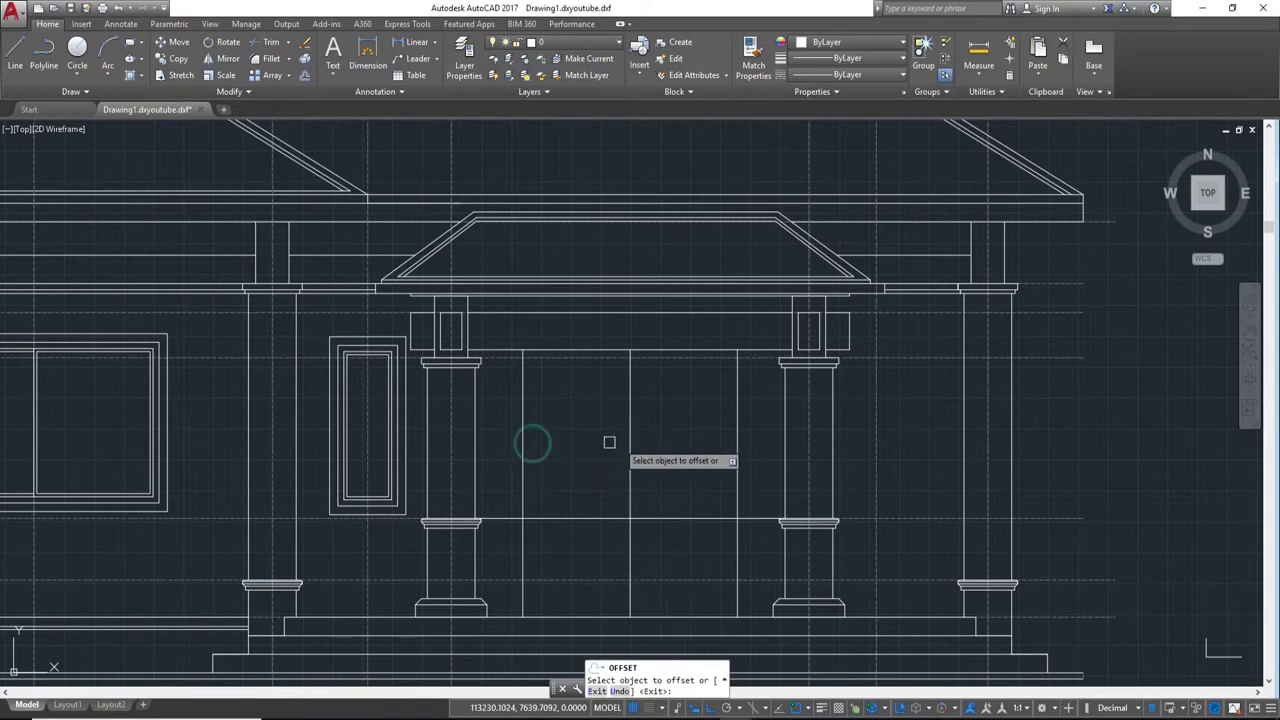
key("Escape")
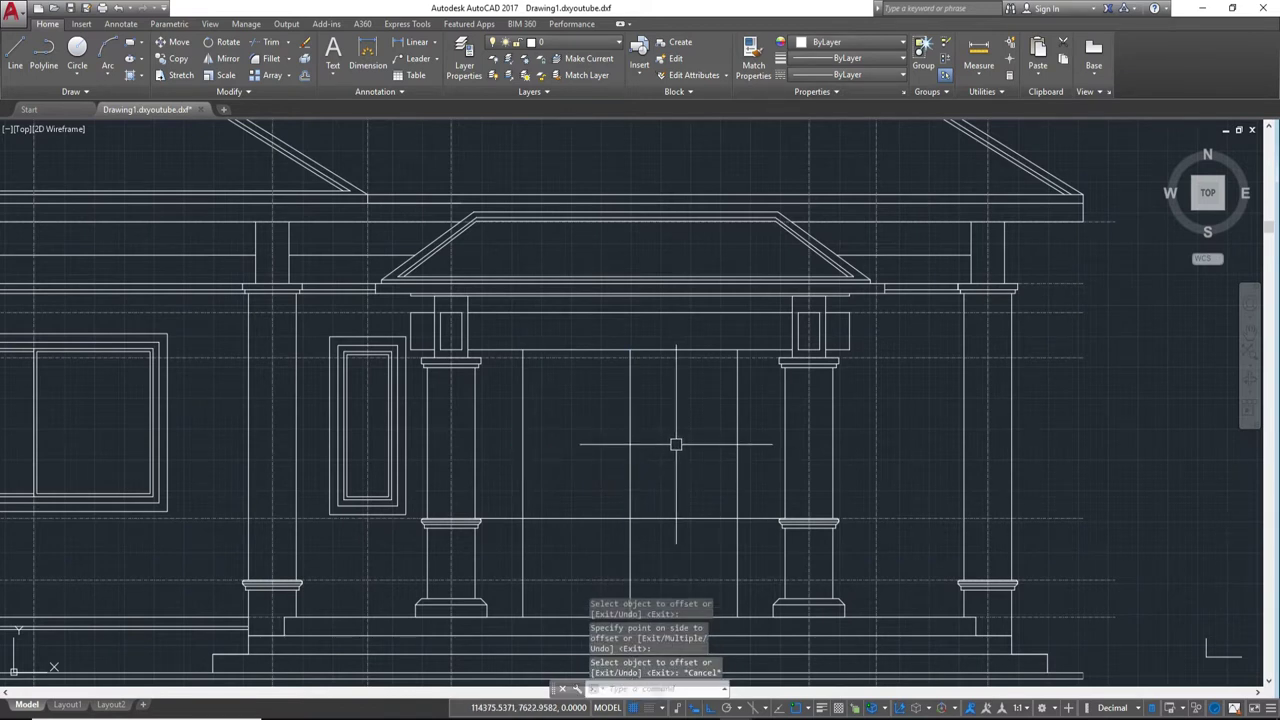
left_click(627, 437)
type("e")
key("Return")
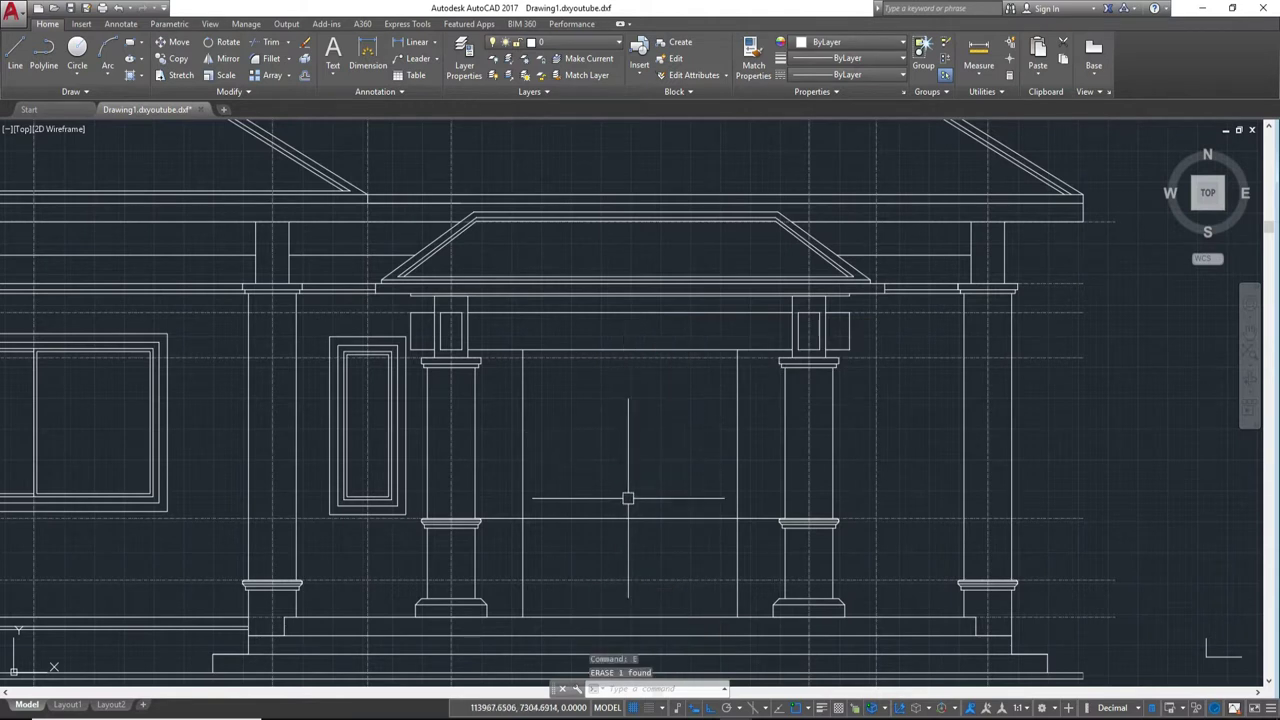
scroll(603, 418, "up", 2)
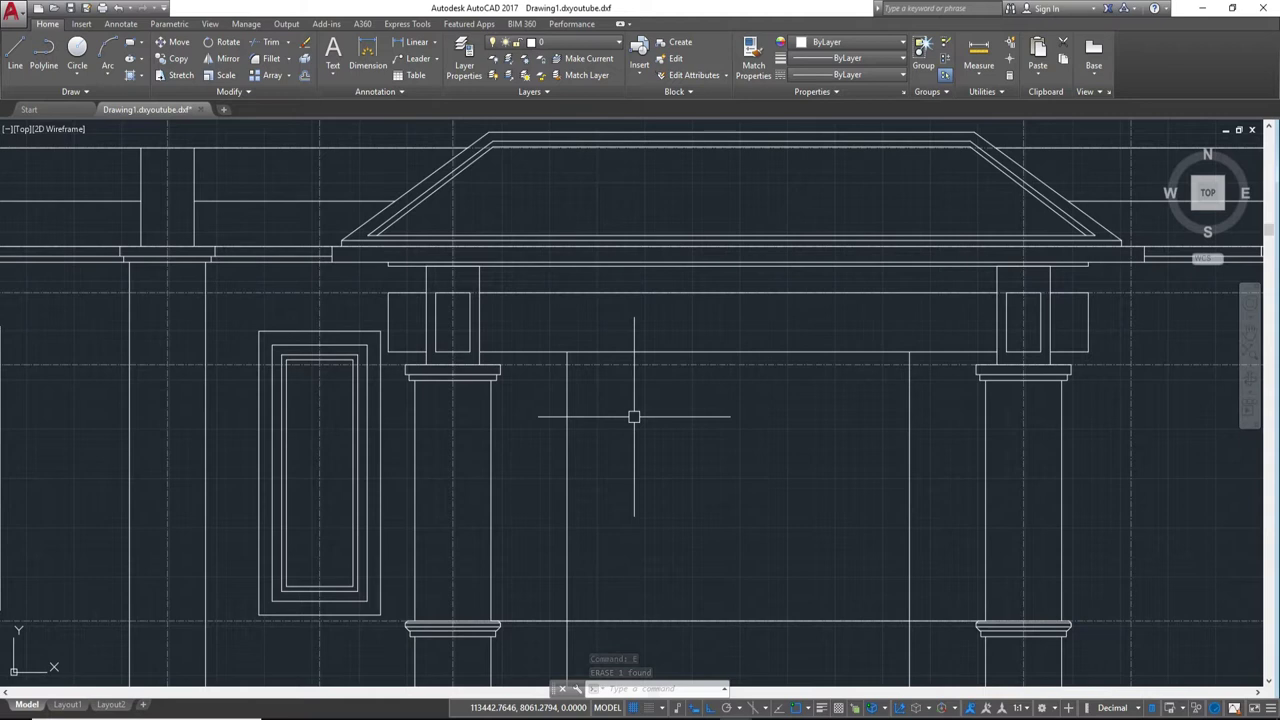
scroll(634, 417, "down", 2)
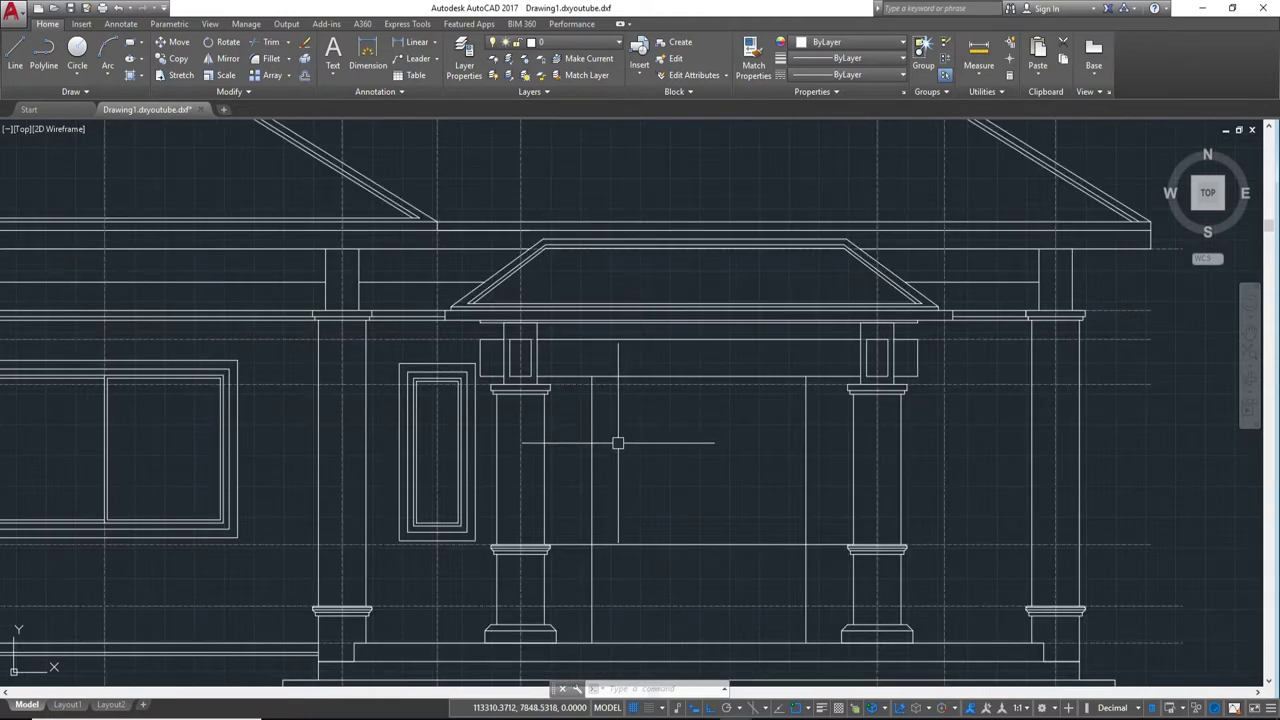
key("e")
key("space")
key("Escape")
key("Escape")
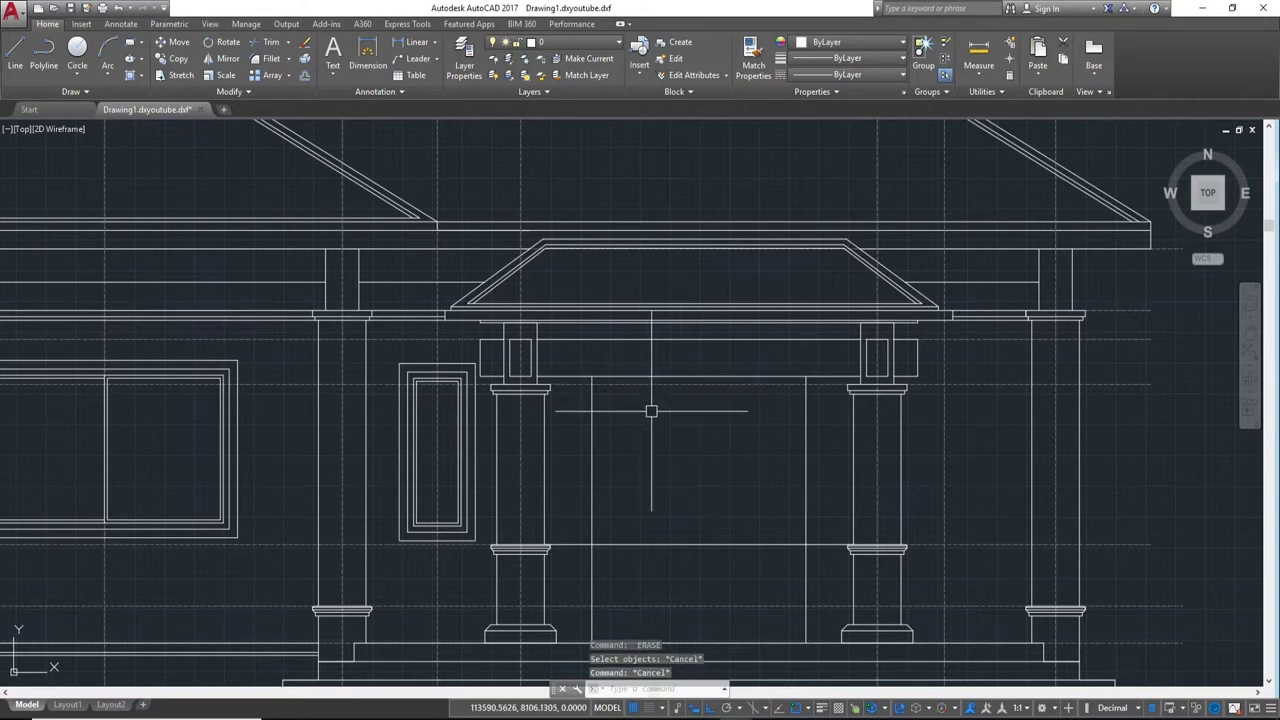
scroll(658, 503, "up", 2)
key("l")
key("space")
scroll(659, 498, "up", 4)
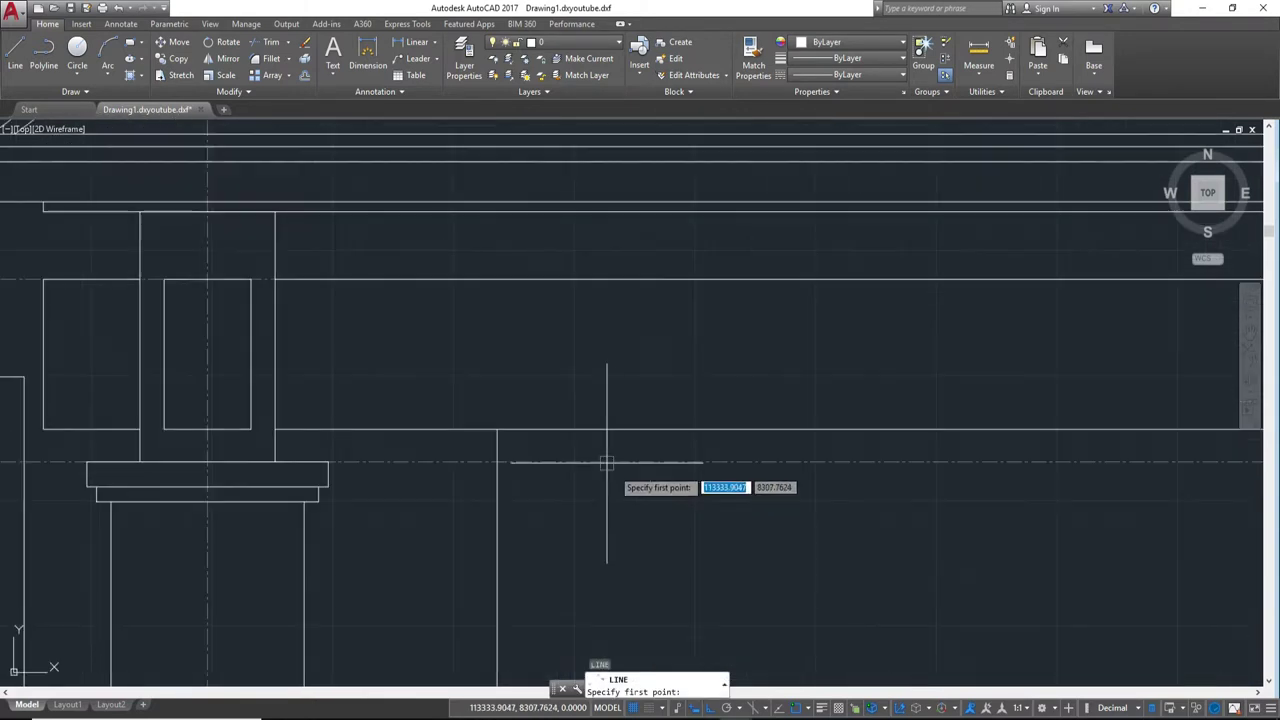
left_click(497, 430)
middle_click_drag(875, 432, 356, 432)
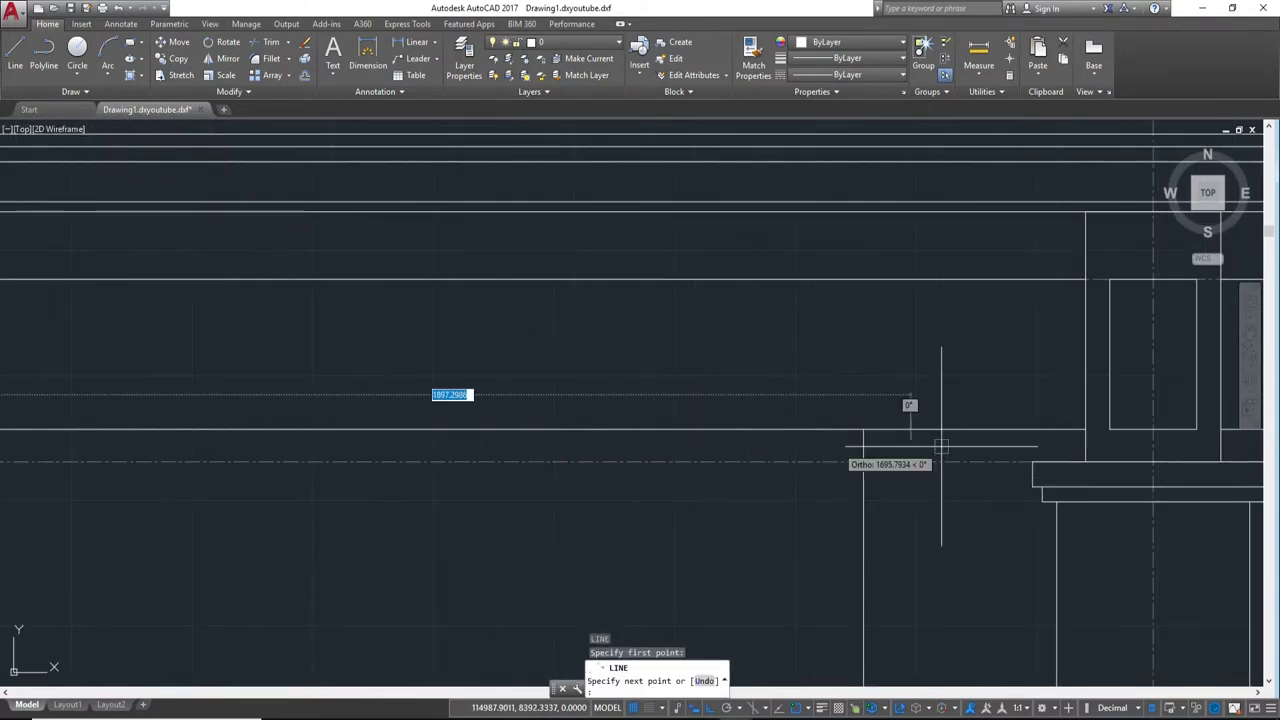
left_click(864, 430)
key("Return")
key("Escape")
scroll(745, 485, "down", 3)
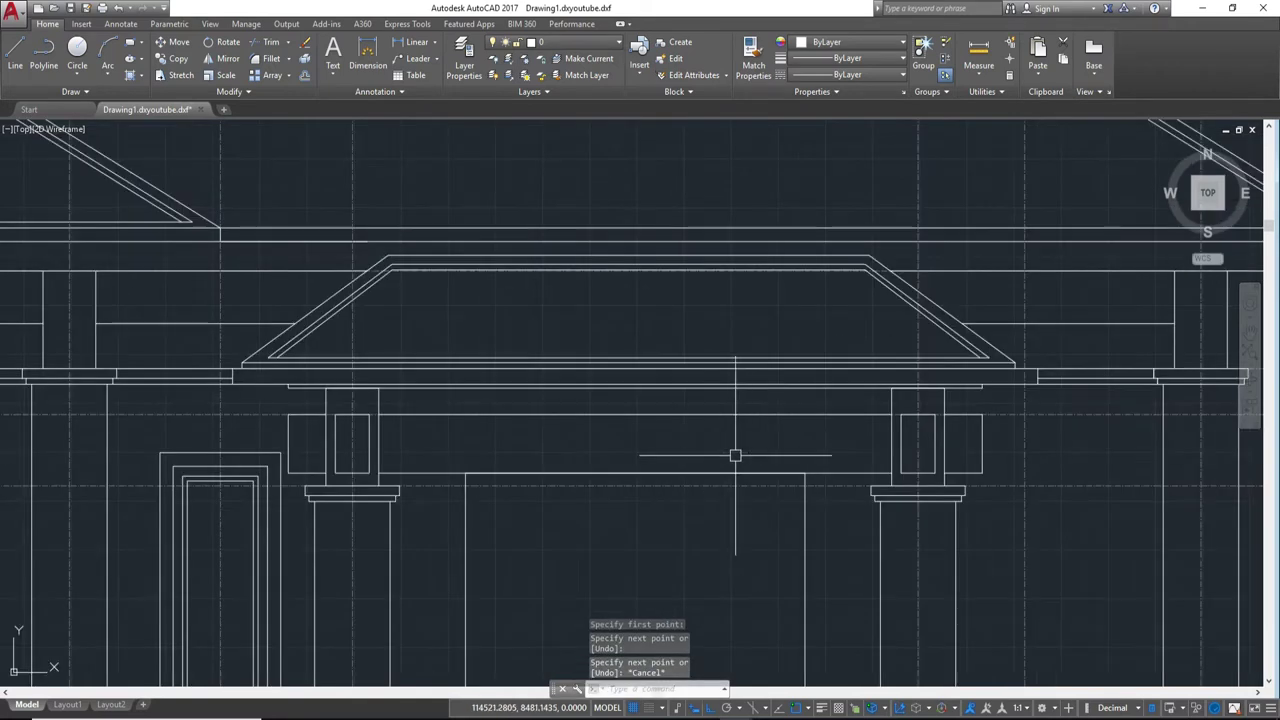
left_click(736, 471)
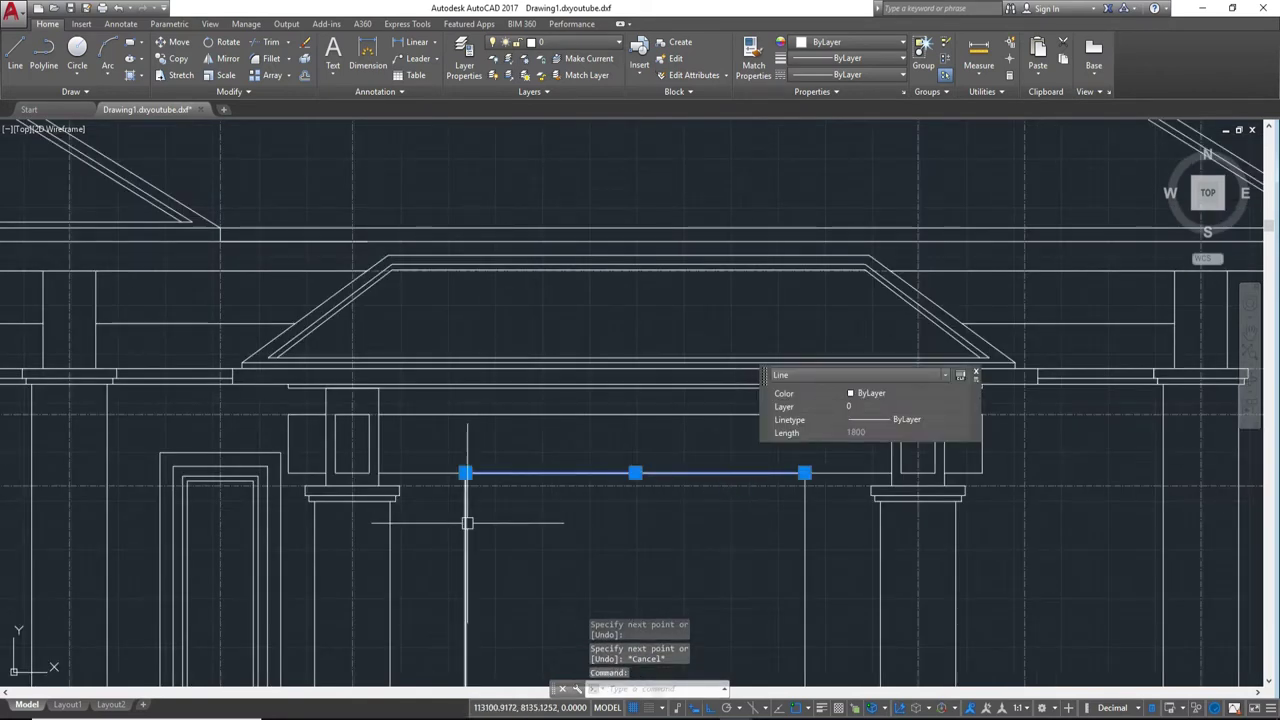
key("Escape")
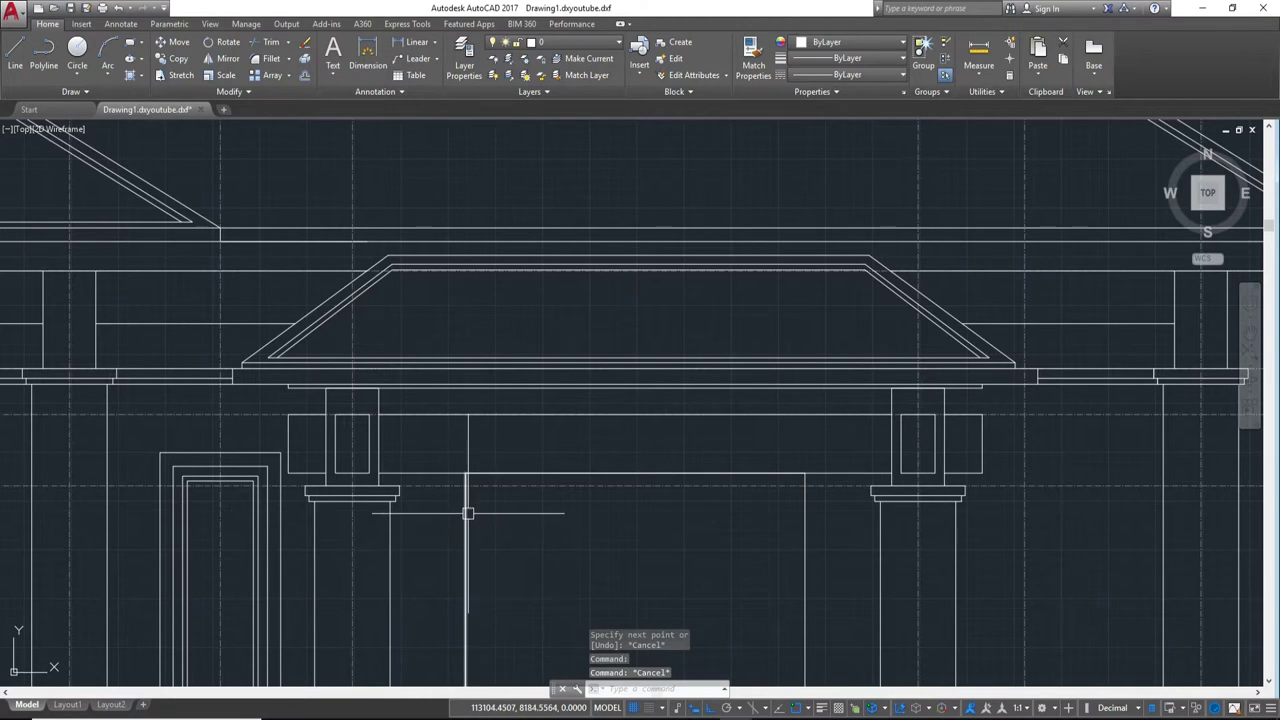
scroll(567, 501, "up", 4)
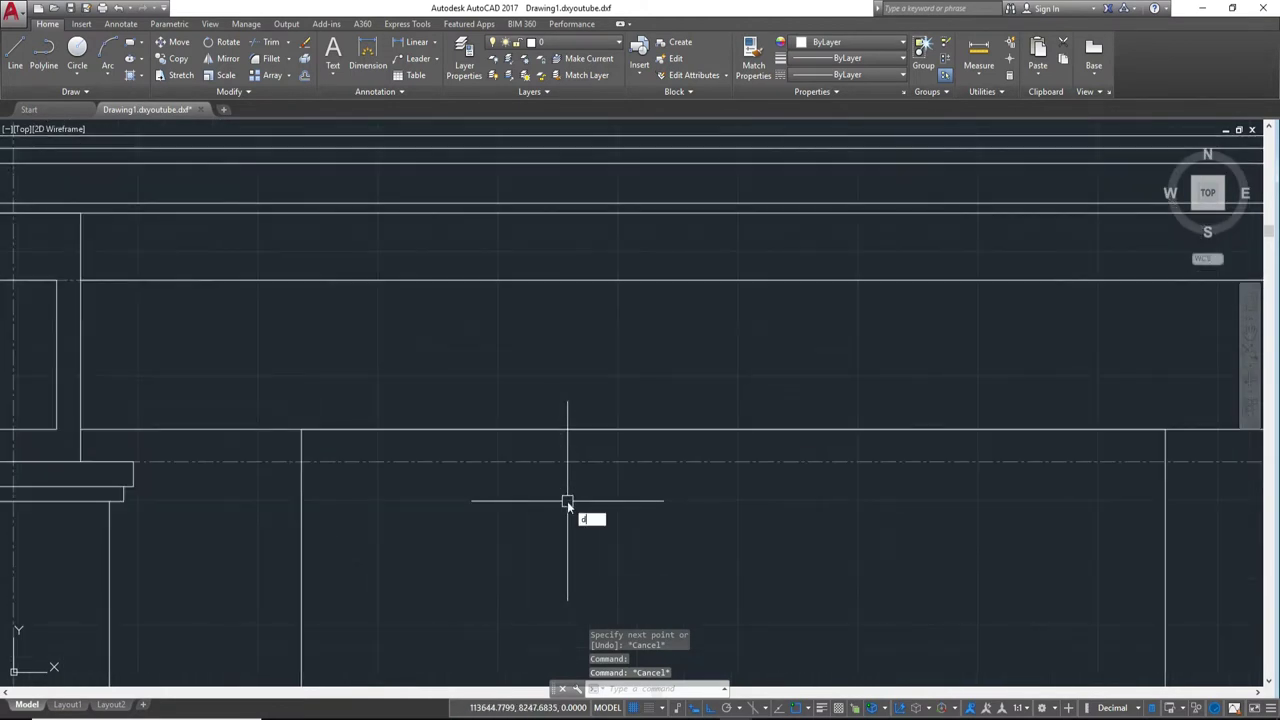
type("li")
key("Return")
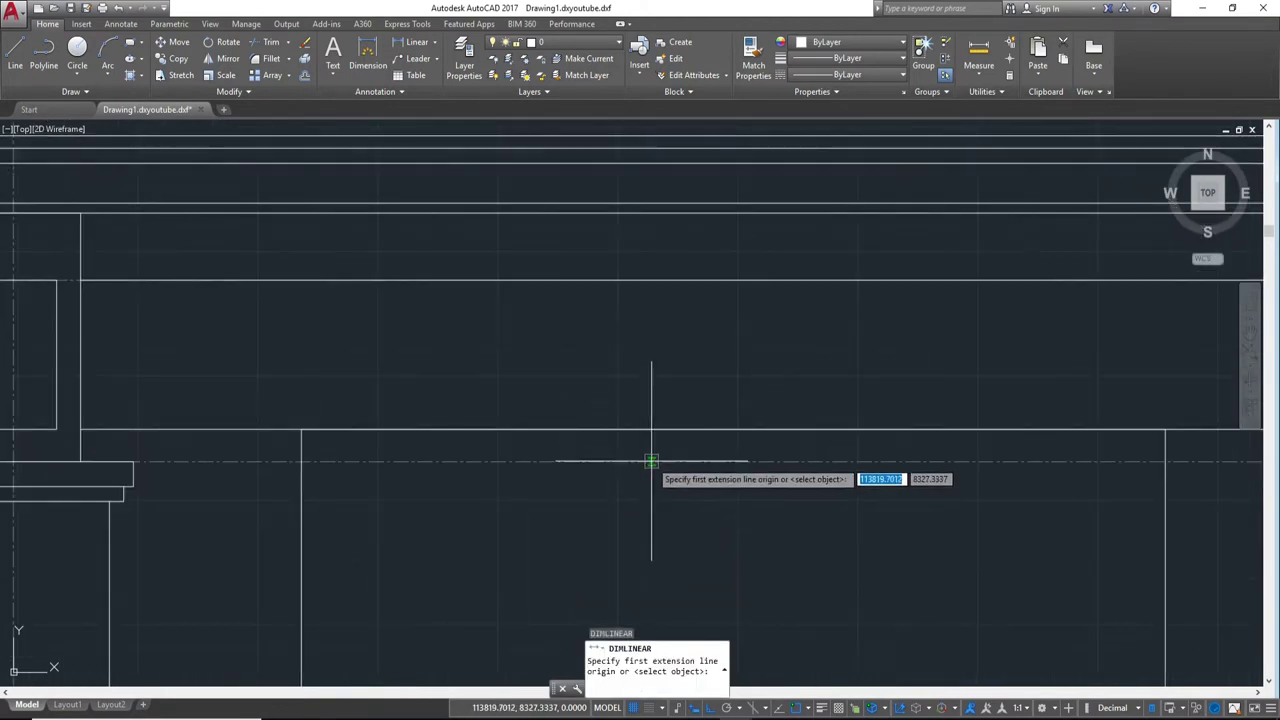
left_click(651, 461)
left_click(650, 430)
scroll(640, 430, "up", 4)
scroll(634, 430, "up", 4)
scroll(634, 432, "down", 5)
key("Escape")
scroll(610, 470, "down", 3)
scroll(586, 502, "down", 3)
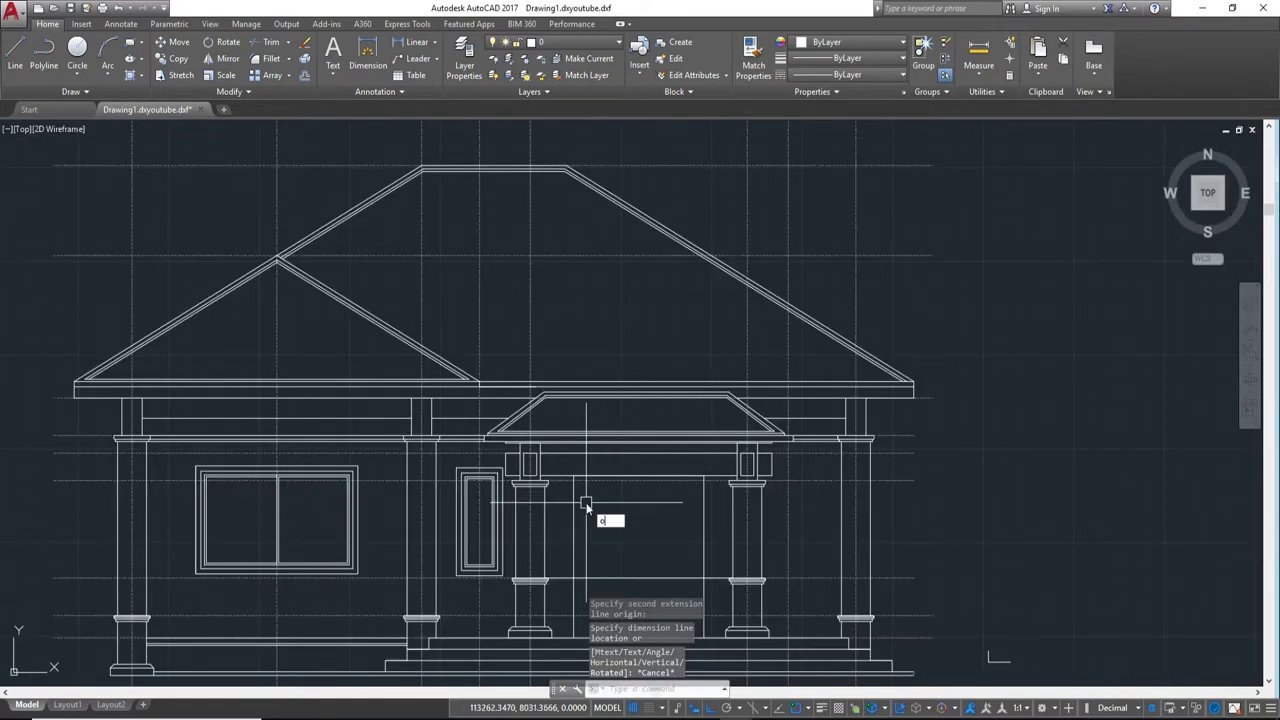
Step: Offset the porch opening's edges 65 units inward to form the door frame
key("Return")
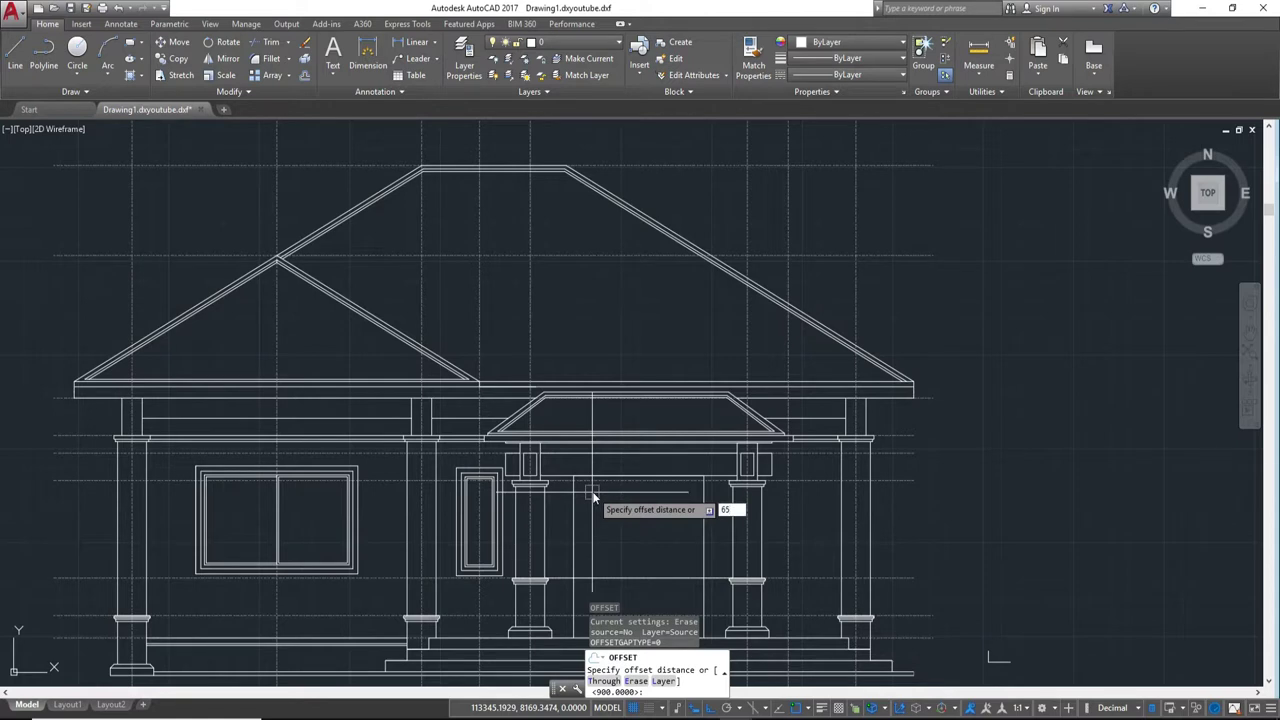
key("Return")
scroll(595, 505, "up", 4)
left_click(606, 521)
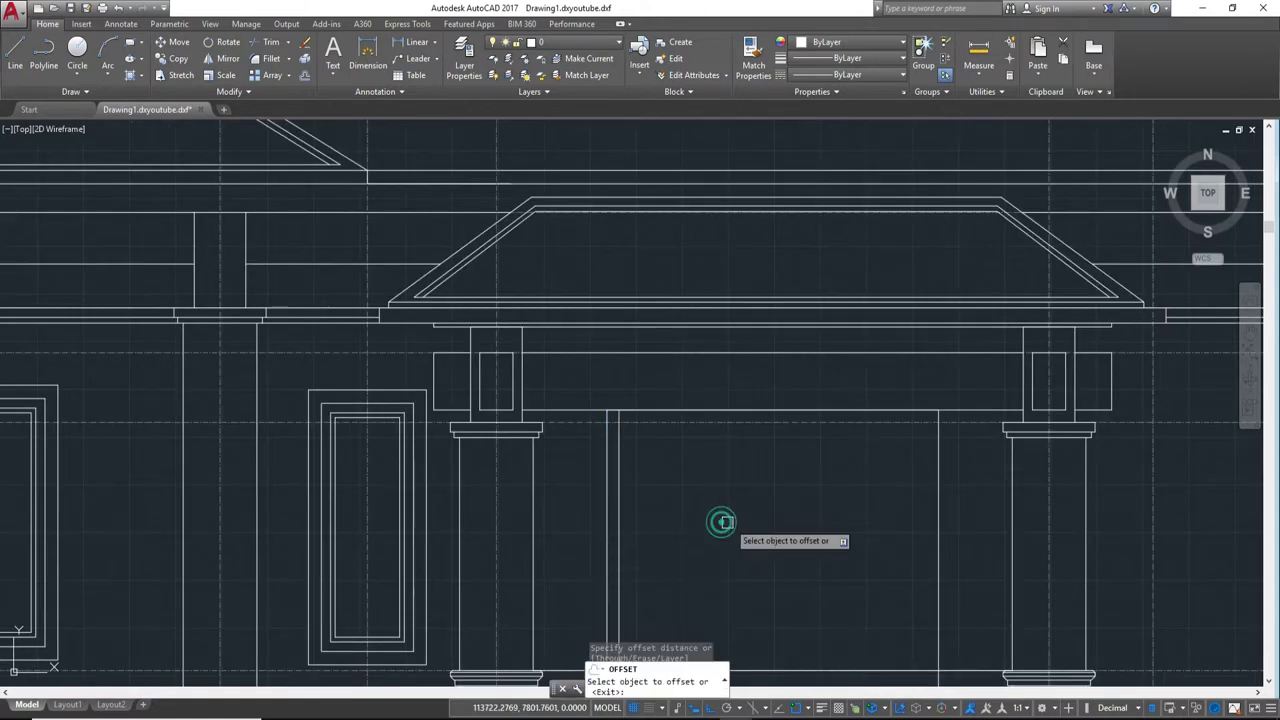
left_click(939, 531)
left_click(826, 530)
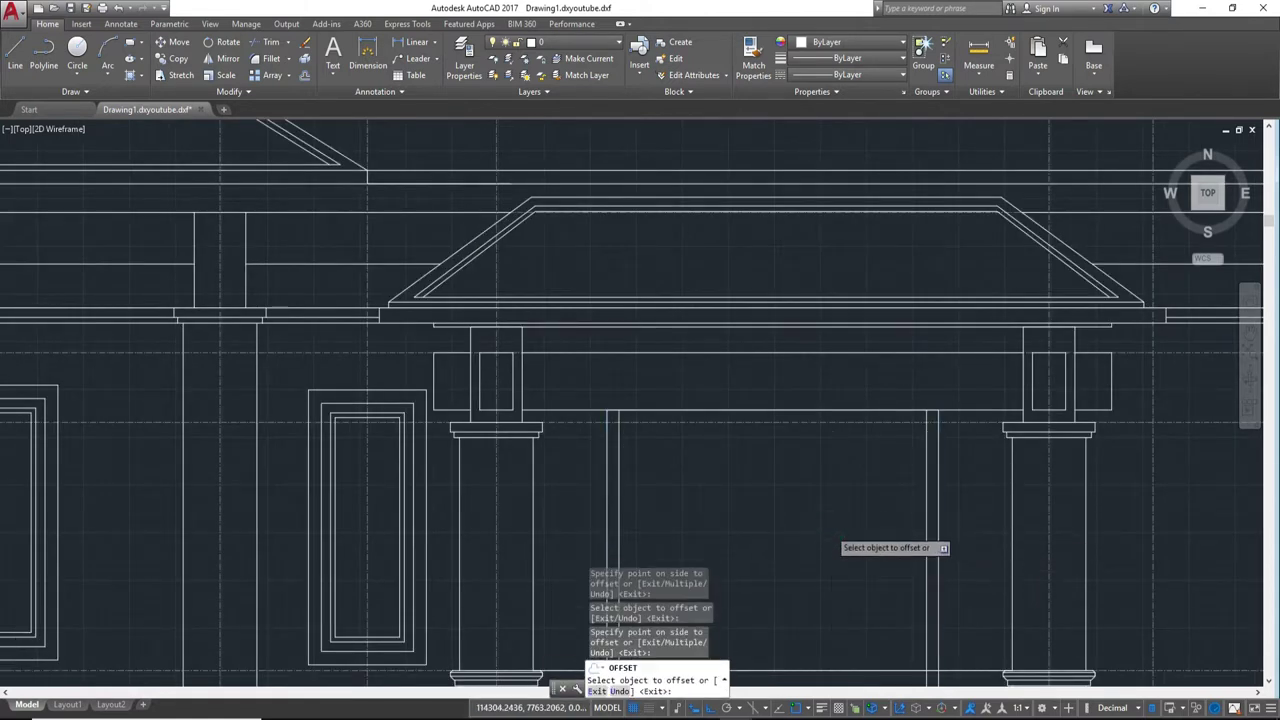
scroll(800, 480, "up", 1)
scroll(757, 311, "up", 2)
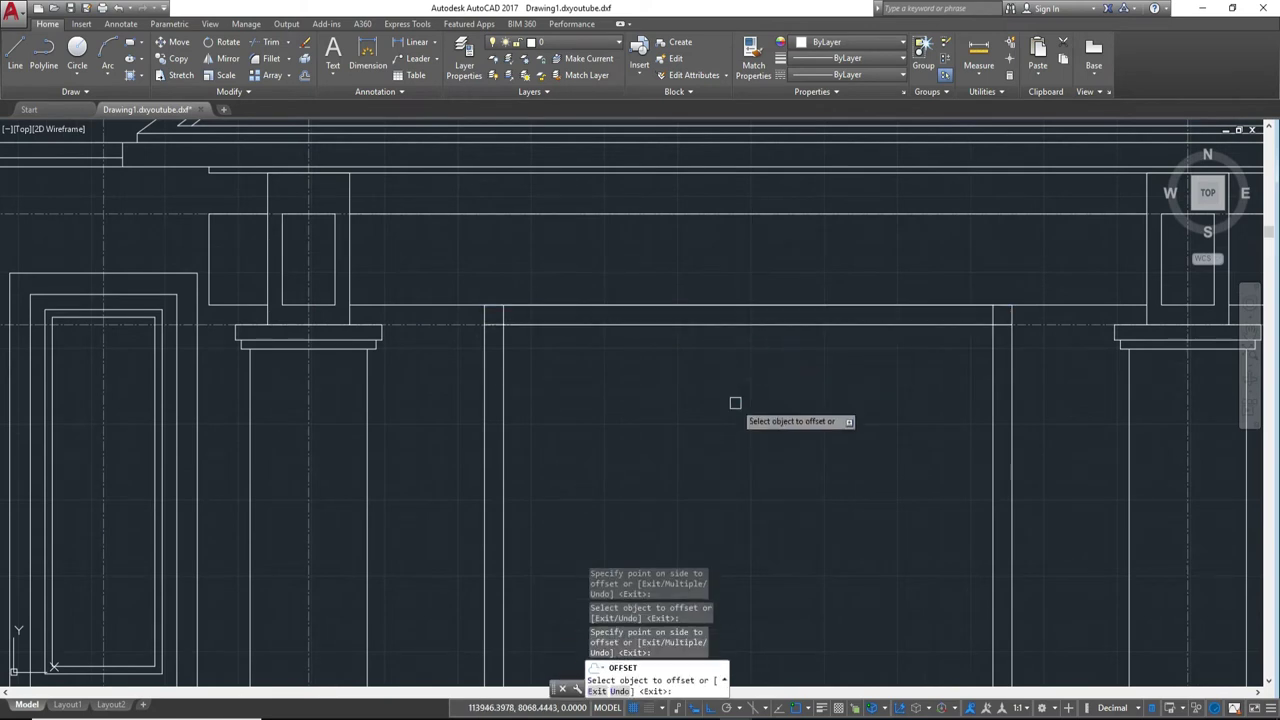
key("Escape")
scroll(701, 370, "up", 4)
Step: Trim the overlapping frame line at the door head corner
middle_click_drag(701, 370, 787, 439)
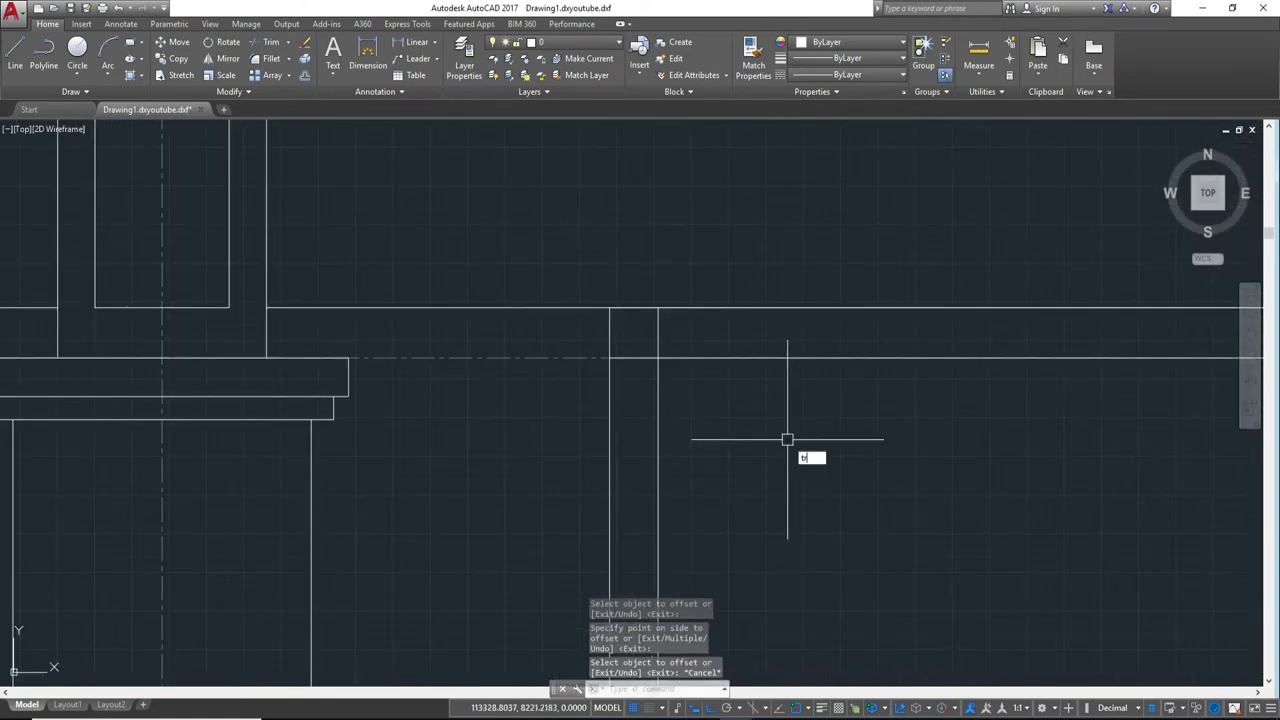
key("Return")
key("Return")
scroll(637, 360, "down", 2)
scroll(754, 392, "up", 2)
left_click(753, 394)
scroll(700, 395, "down", 5)
scroll(800, 440, "up", 2)
scroll(729, 451, "up", 1)
scroll(752, 314, "up", 1)
scroll(751, 314, "down", 2)
key("Escape")
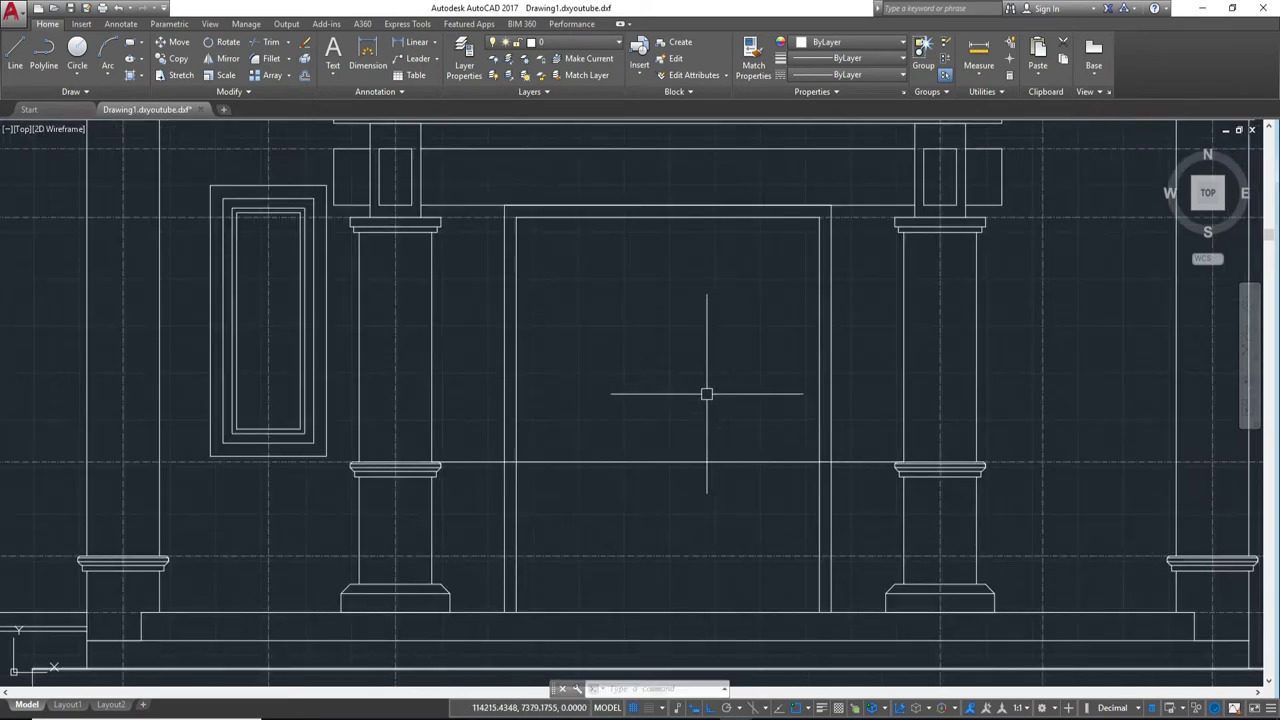
Step: Draw a vertical centre line down from the door head's midpoint between the columns
middle_click_drag(694, 351, 652, 425)
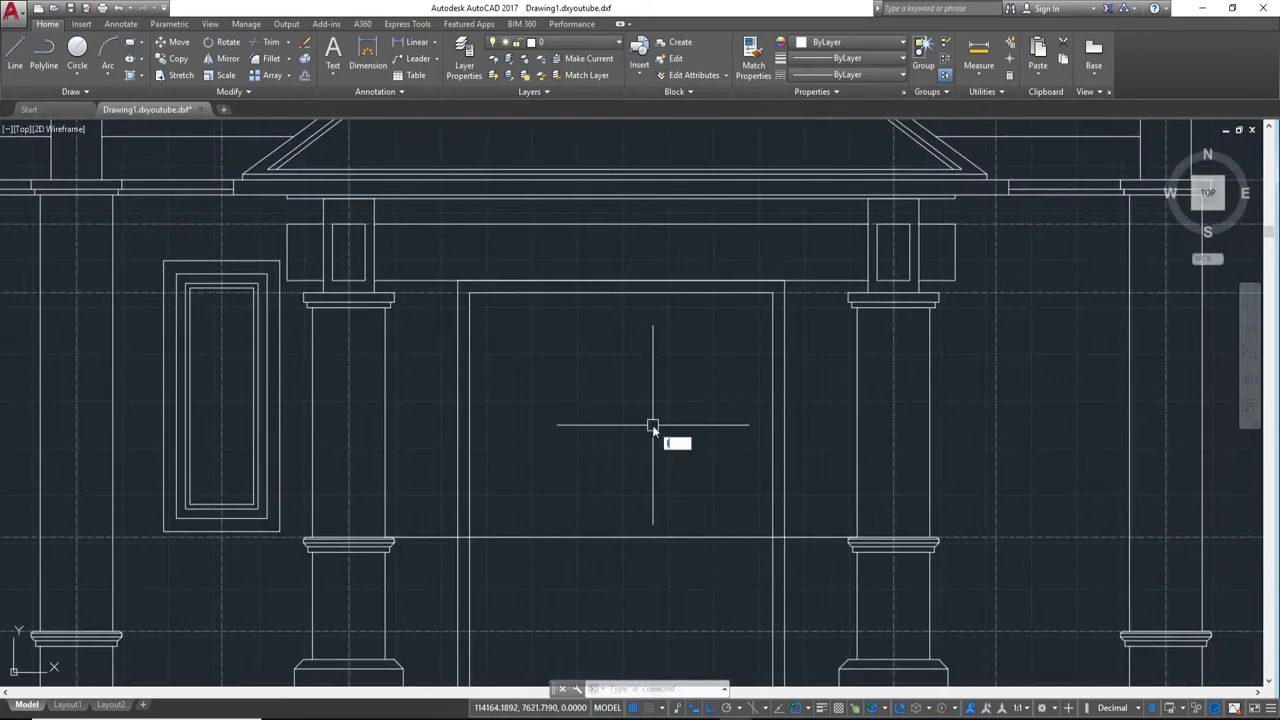
key("Return")
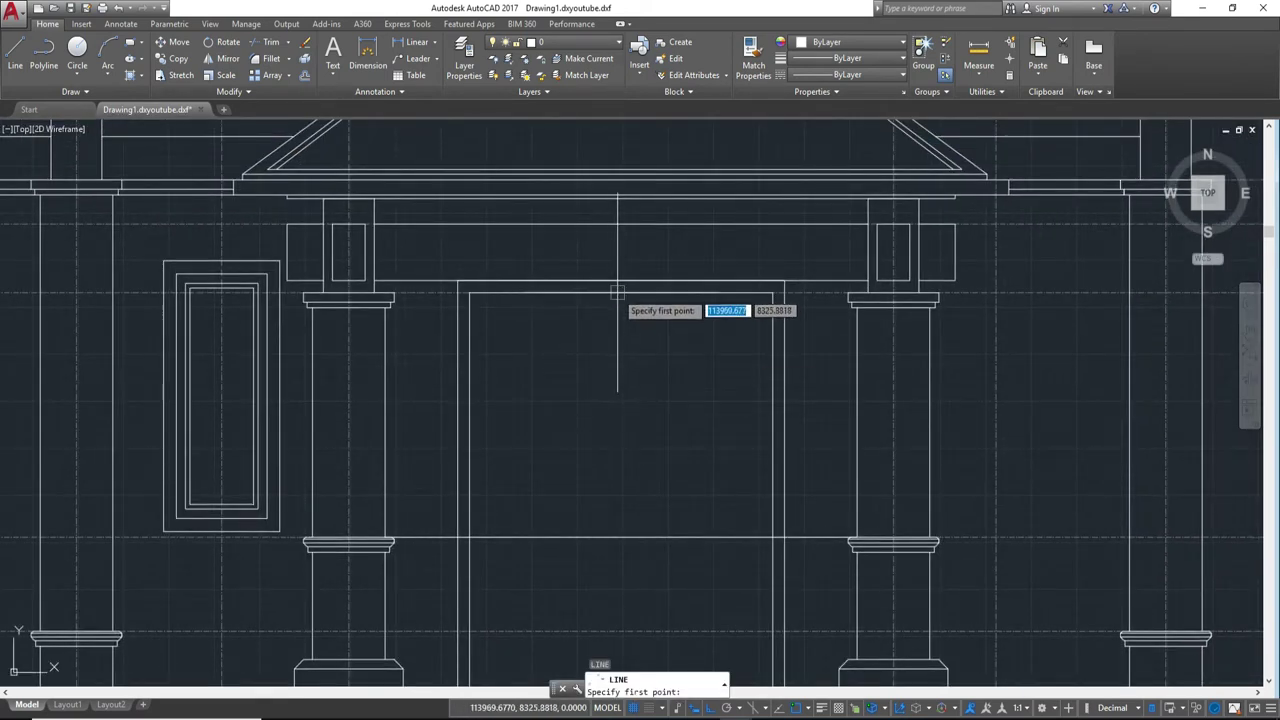
left_click(619, 290)
middle_click_drag(655, 540, 686, 323)
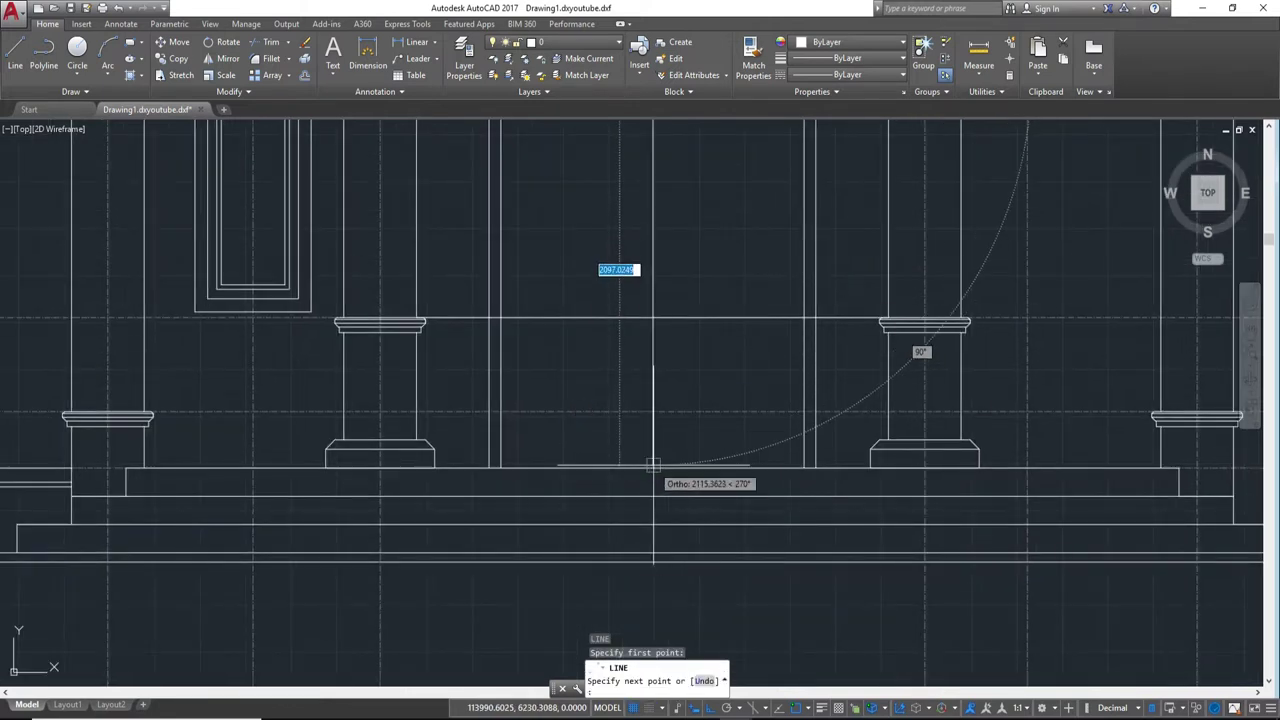
key("Escape")
mouse_move(626, 229)
middle_mouse_down()
mouse_move(646, 366)
mouse_move(661, 337)
mouse_move(687, 351)
mouse_move(720, 408)
middle_mouse_up()
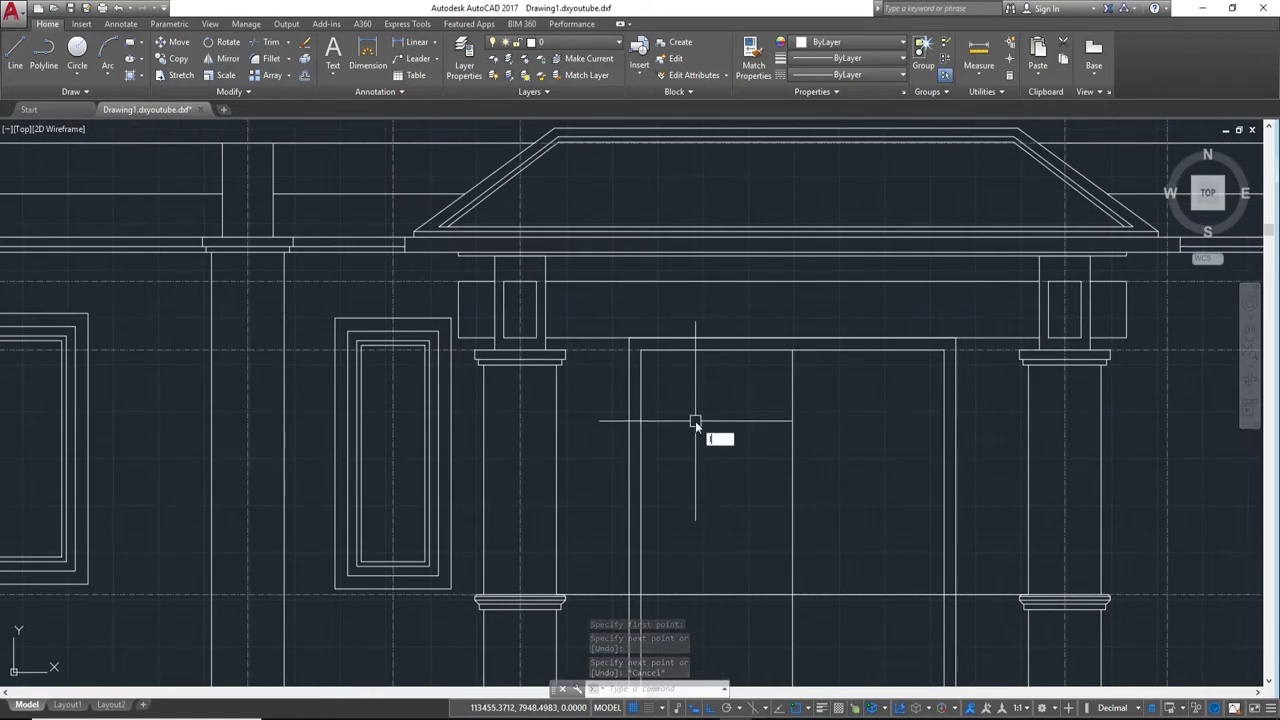
key("Return")
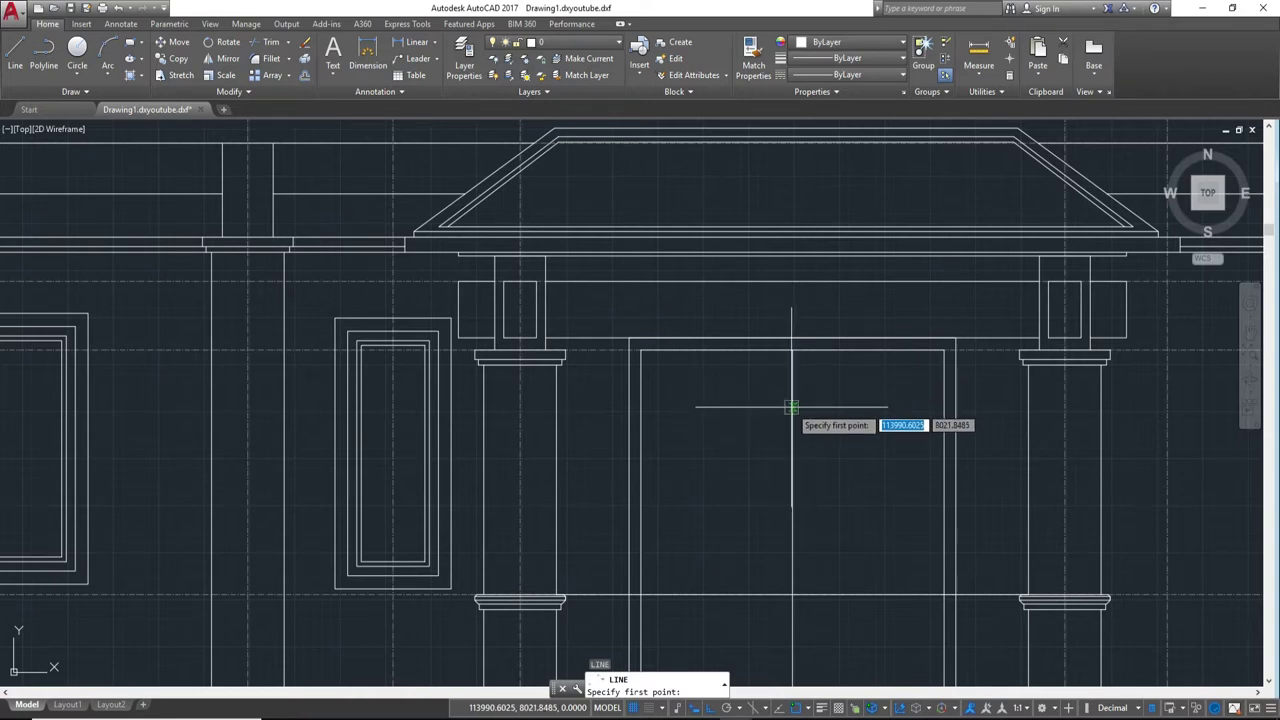
key("Escape")
middle_click_drag(800, 666, 811, 526)
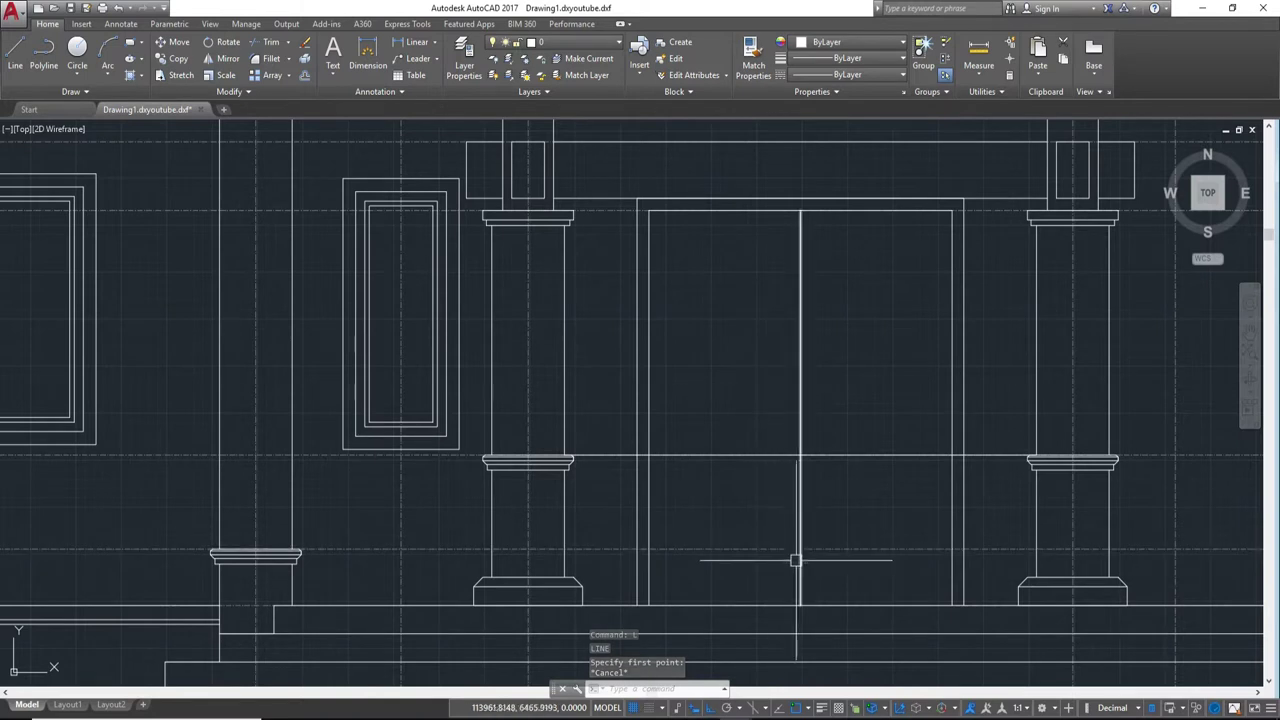
Step: Grip-stretch the door centre line's bottom end up to rail height
left_click(800, 527)
left_click(800, 605)
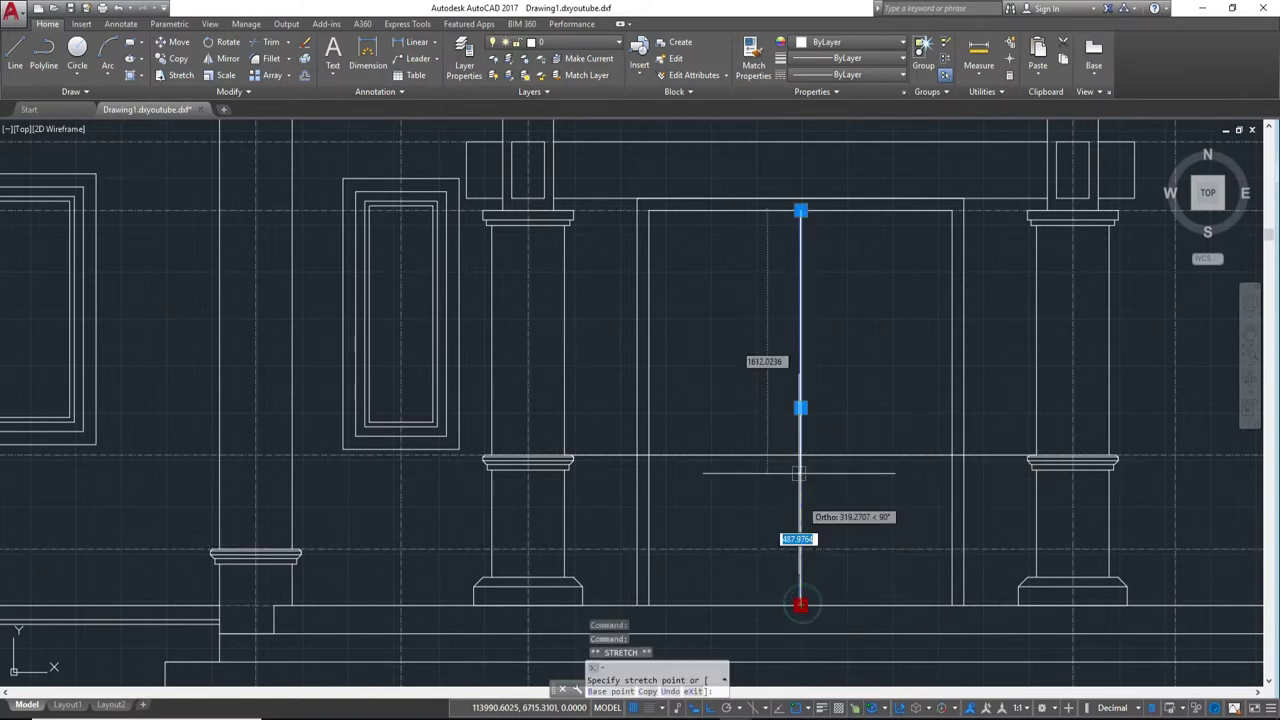
left_click(800, 455)
key("Escape")
Step: Draw a horizontal rail from the centre line to the left leaf's edge
middle_click_drag(724, 328, 738, 446)
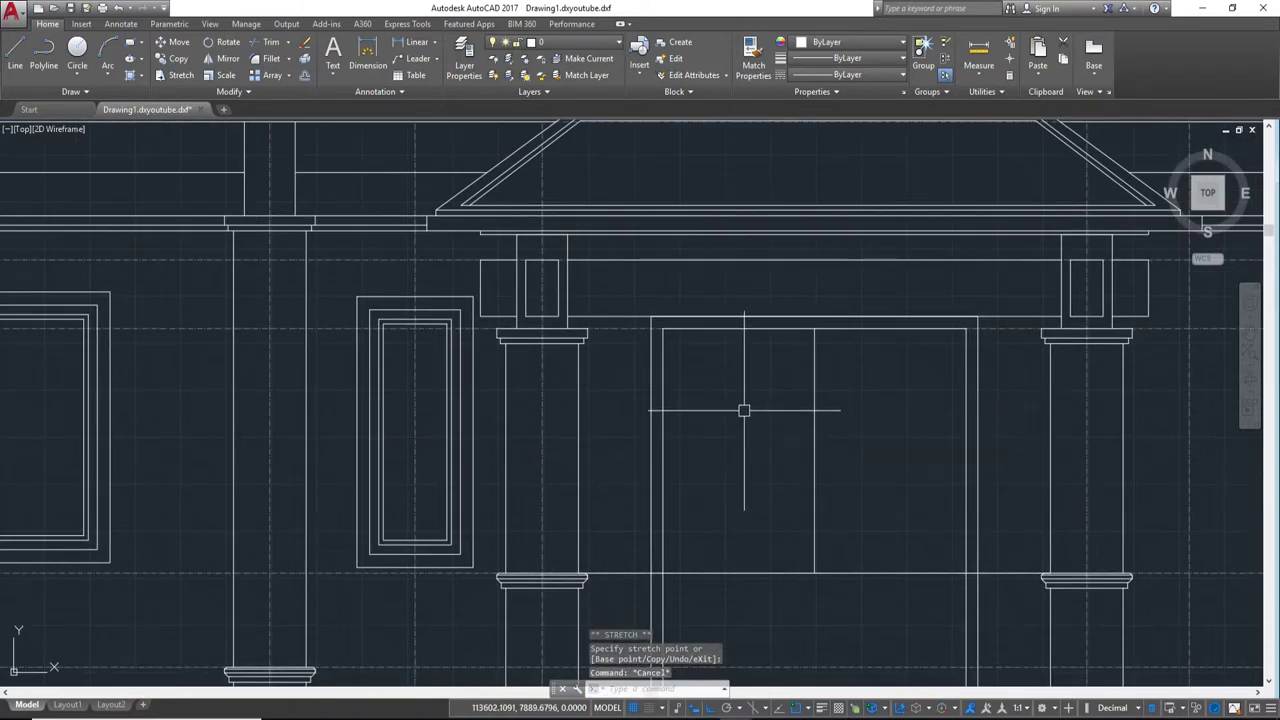
type("l")
key("Return")
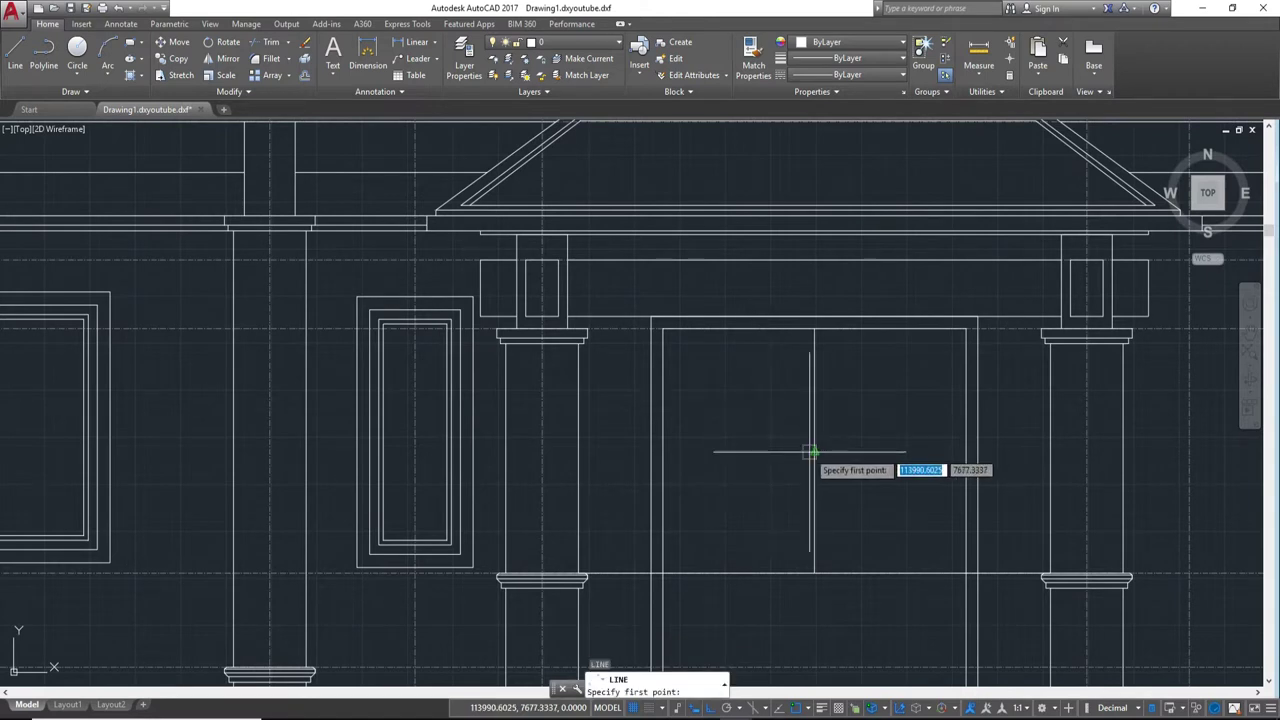
left_click(815, 451)
left_click(662, 451)
key("Escape")
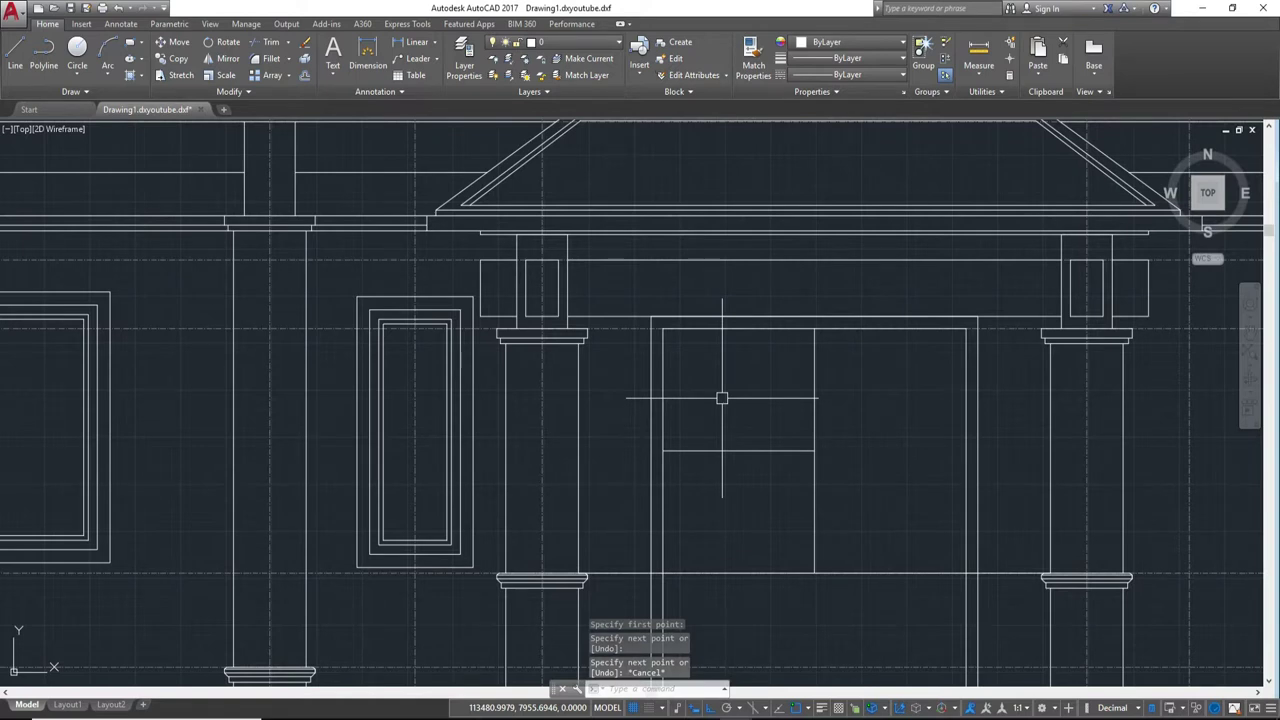
Step: Begin a vertical divider line starting on the left leaf's rail
middle_click_drag(710, 396, 740, 390)
scroll(766, 371, "up", 2)
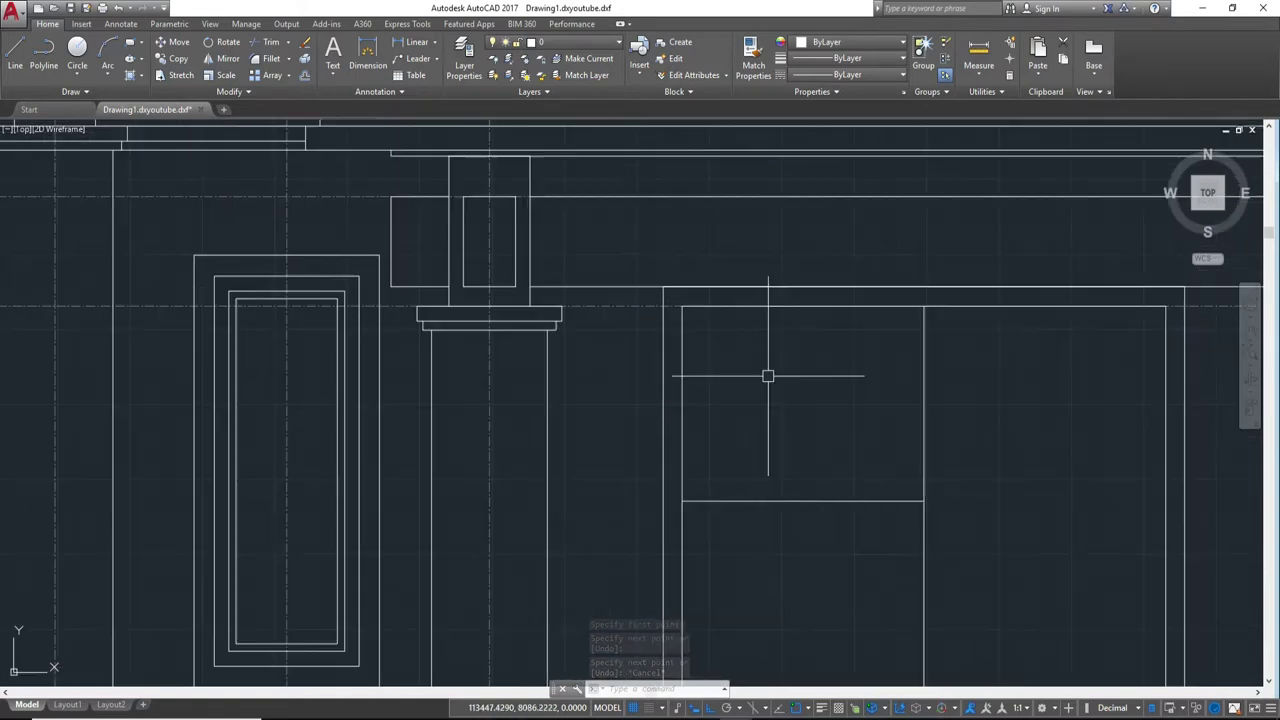
scroll(777, 431, "down", 2)
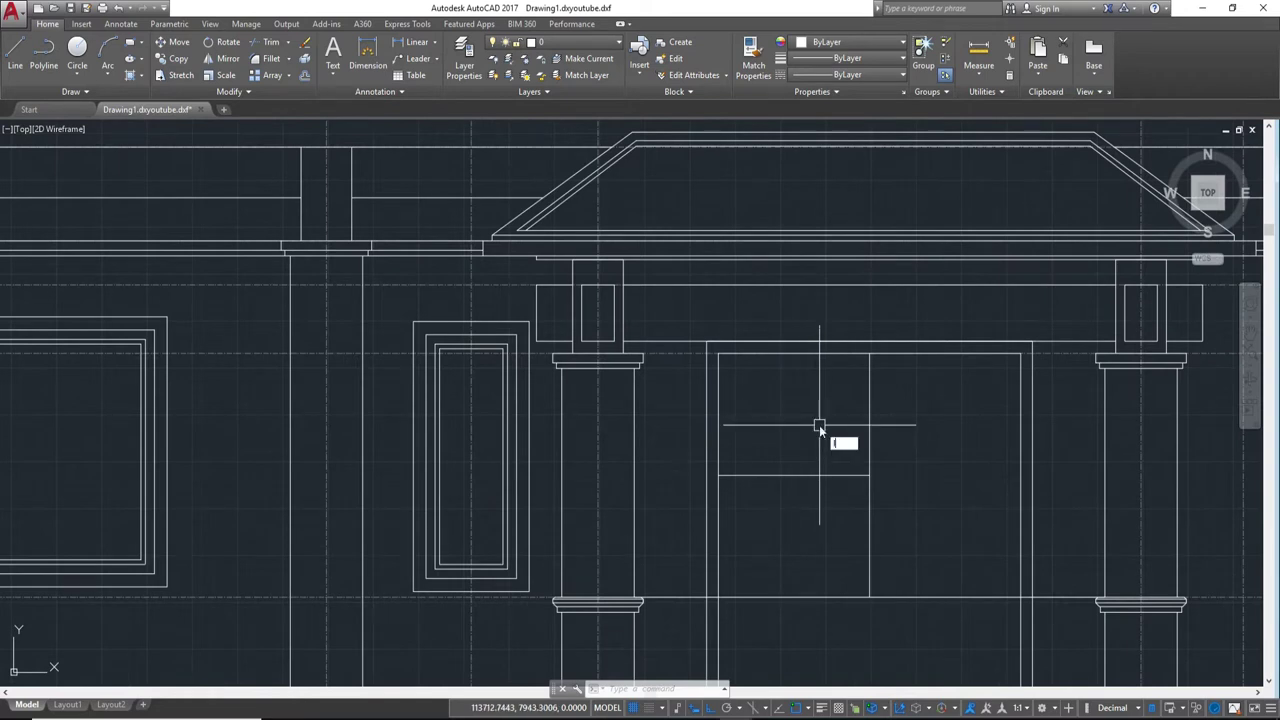
key("Return")
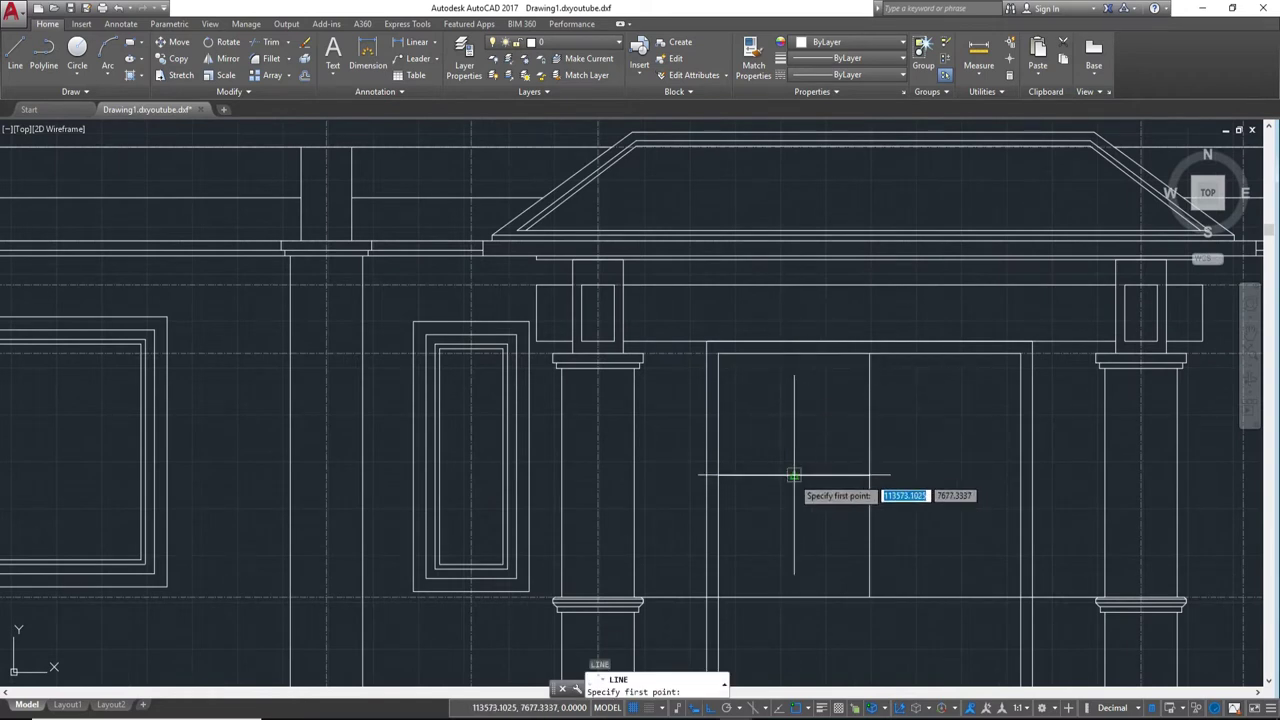
left_click(793, 475)
Step: Finish the left leaf's vertical divider at the door top and extend it downward
left_click(793, 355)
key("Return")
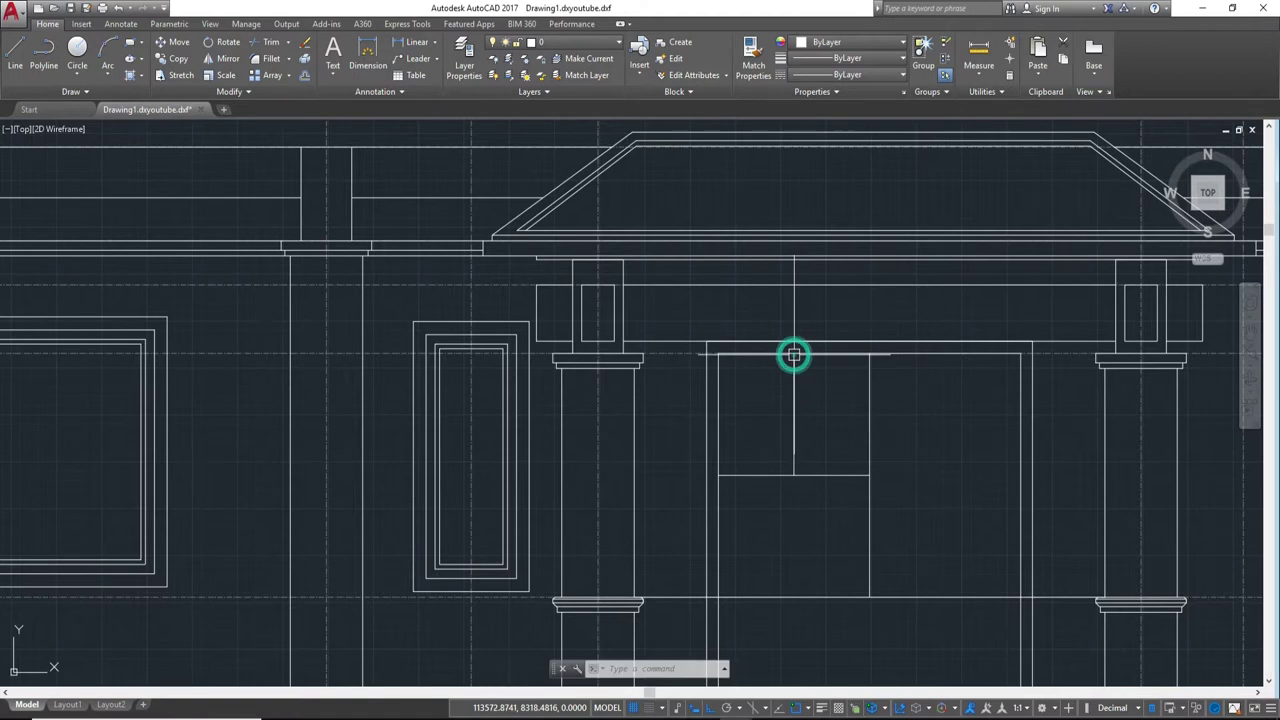
key("Escape")
key("Return")
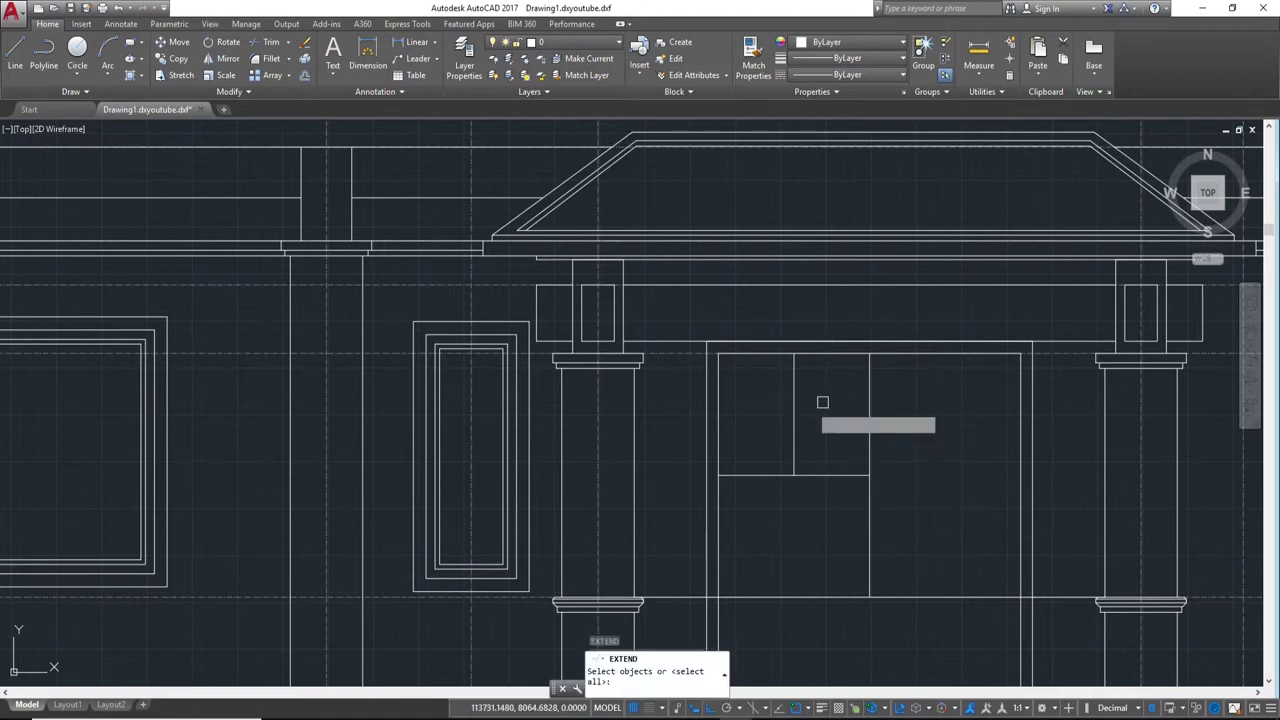
key("Return")
left_click(793, 430)
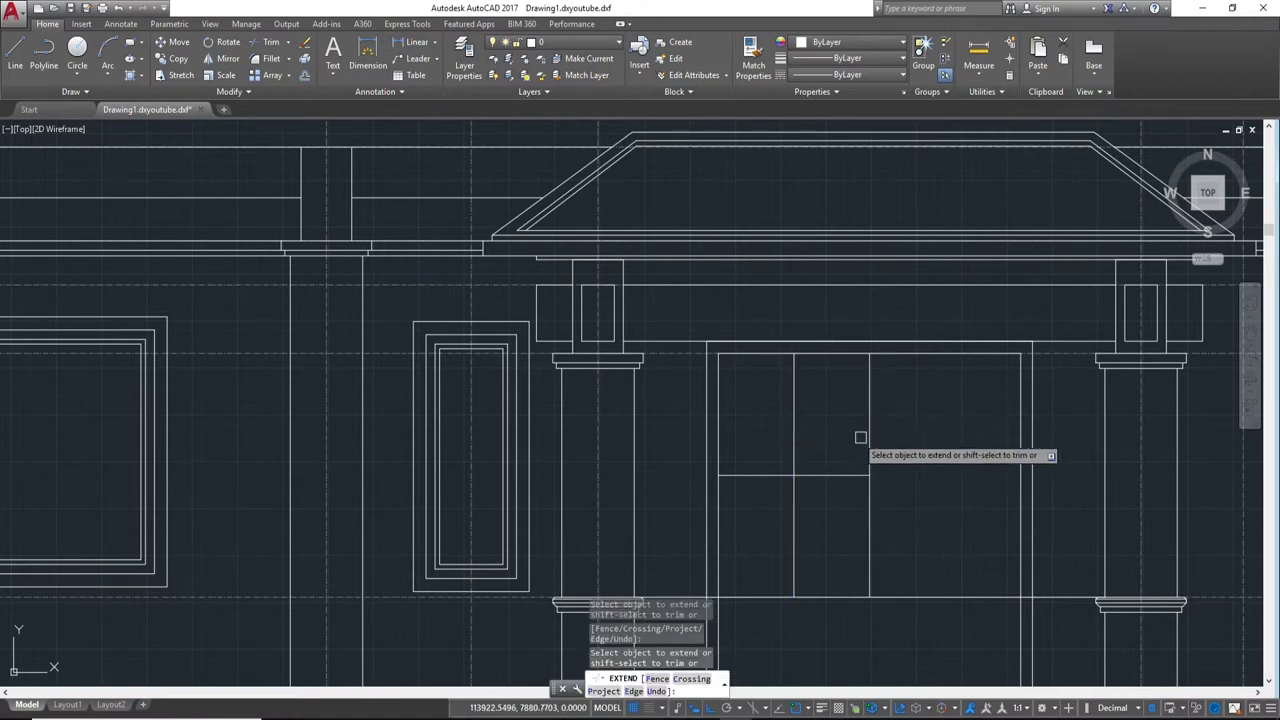
key("Escape")
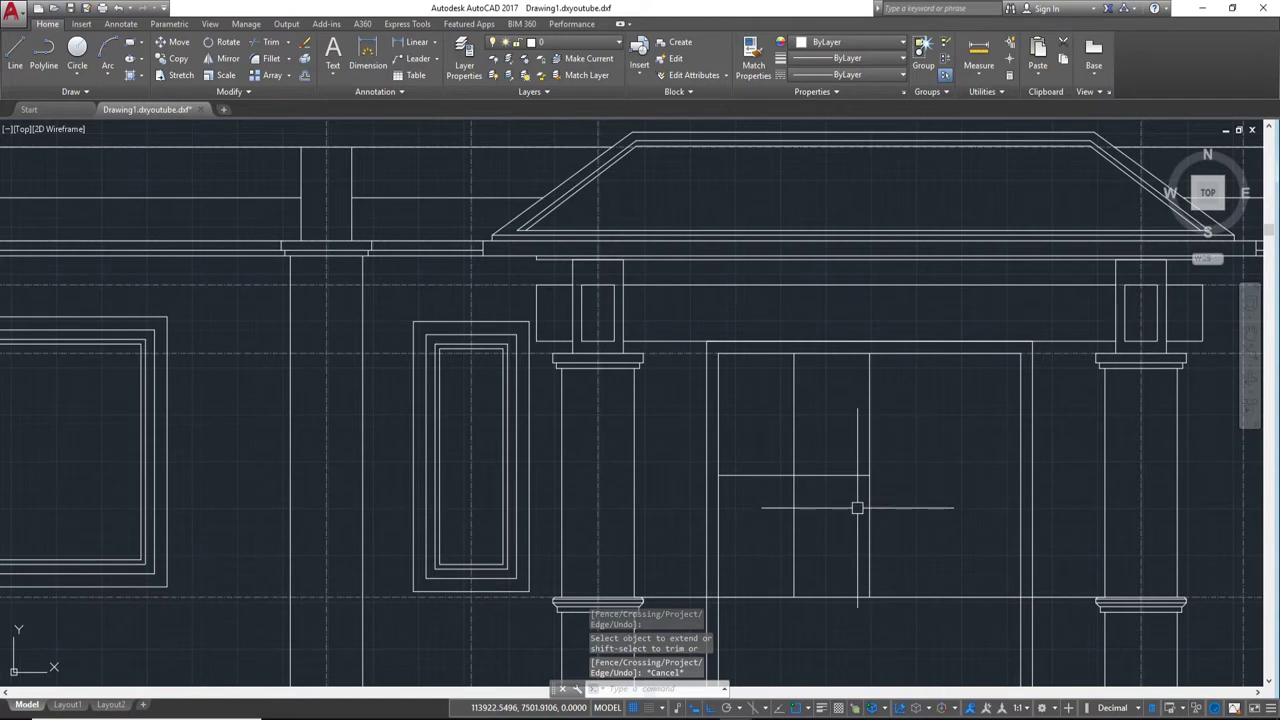
Step: Offset two door lines by 100: one copy to the right, one inside the right edge
middle_click_drag(808, 466, 891, 459)
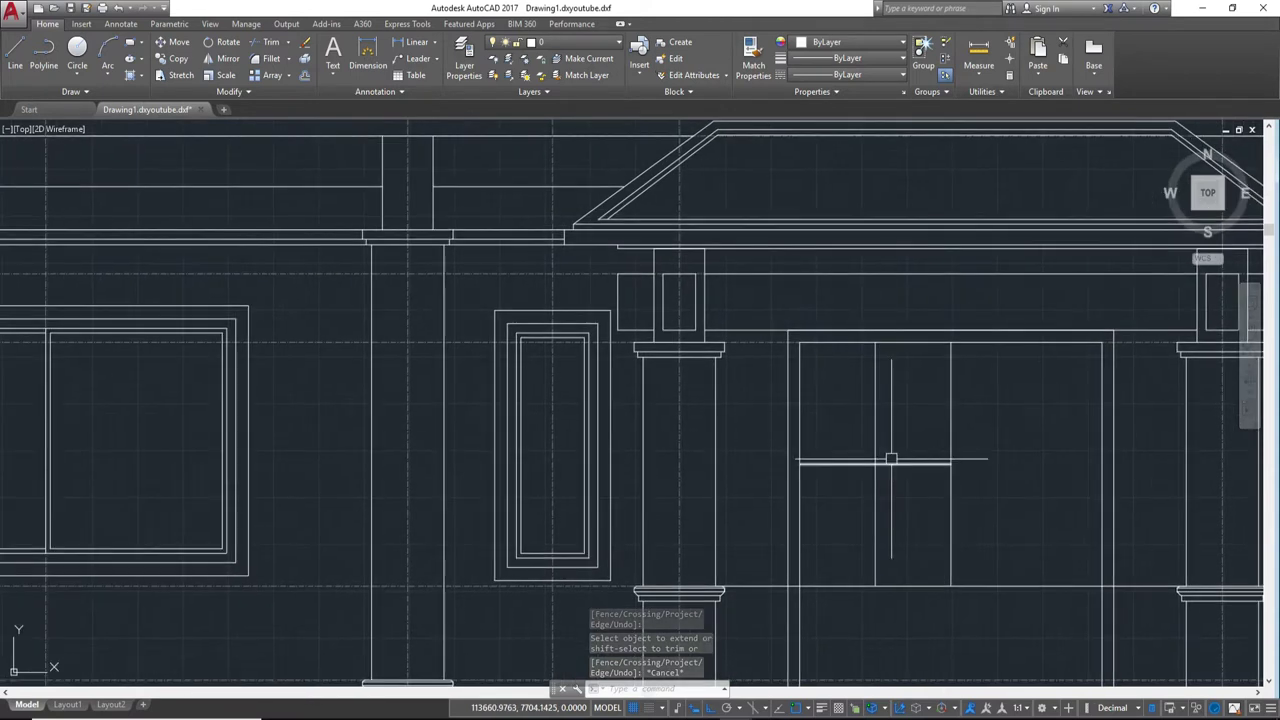
scroll(837, 451, "up", 2)
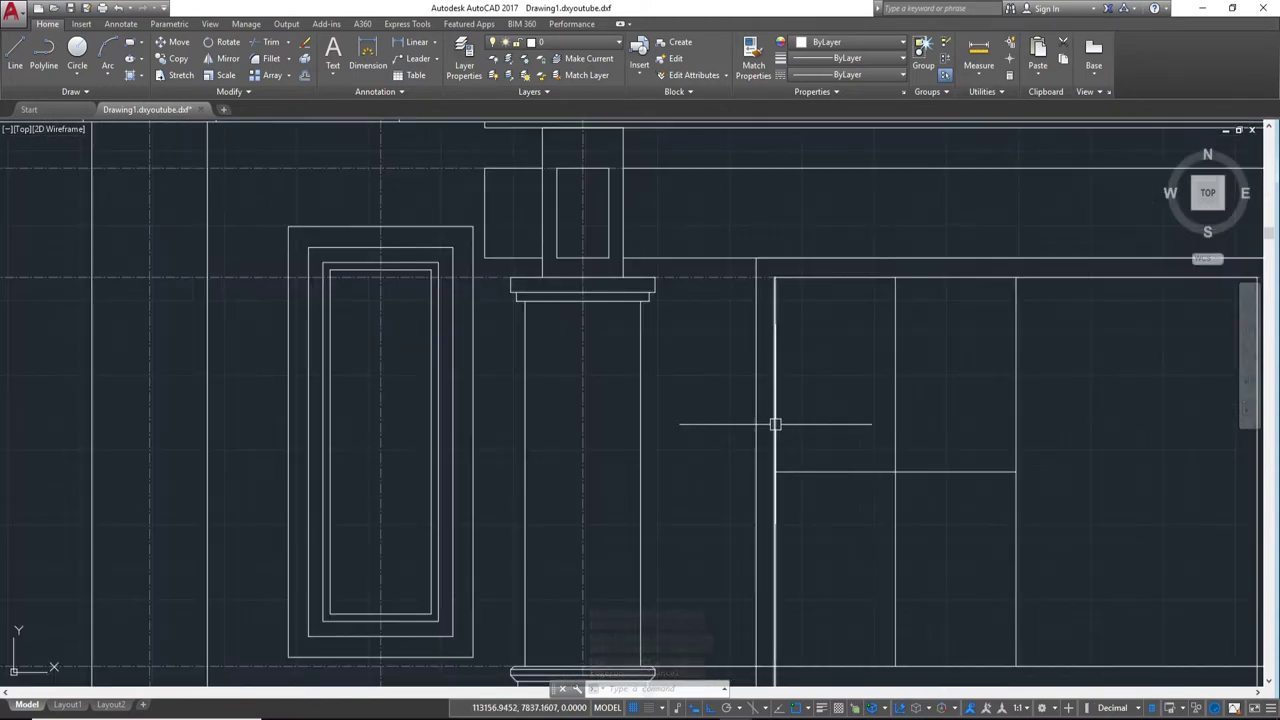
type("o")
key("Return")
type("100")
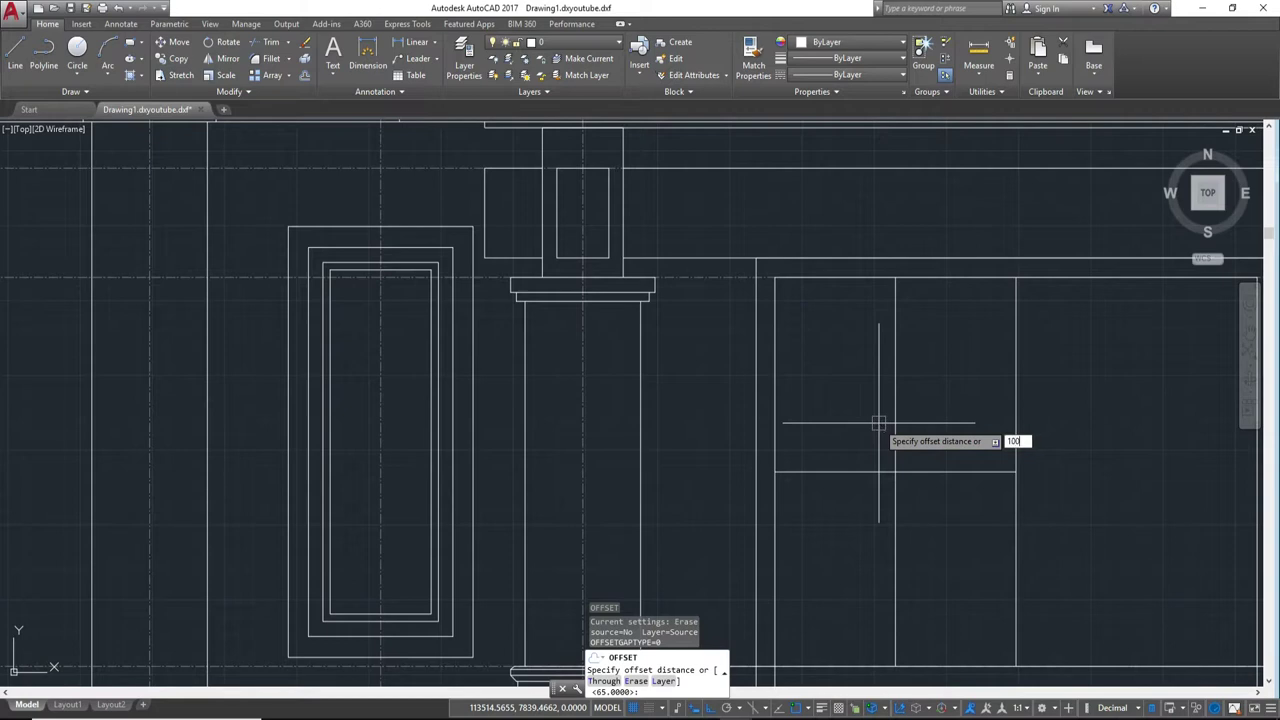
key("Return")
left_click(775, 429)
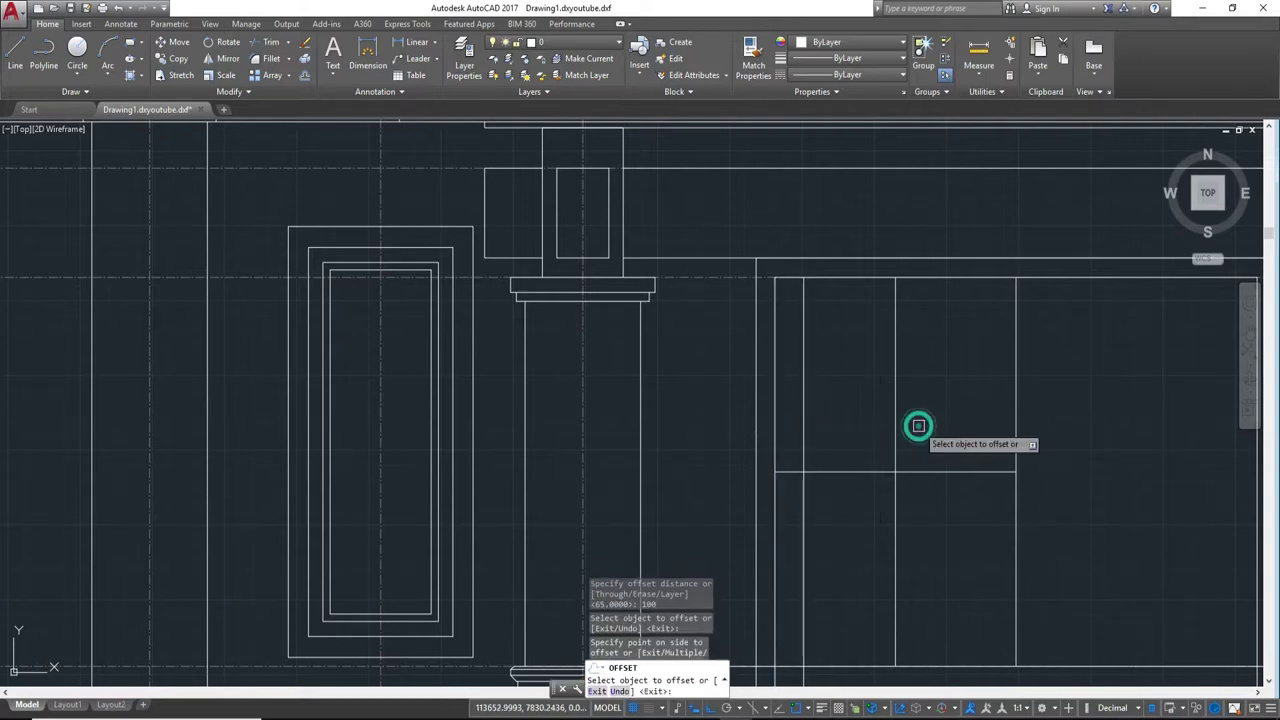
left_click(917, 429)
middle_click_drag(947, 429, 762, 436)
scroll(762, 436, "down", 2)
left_click(986, 457)
left_click(886, 455)
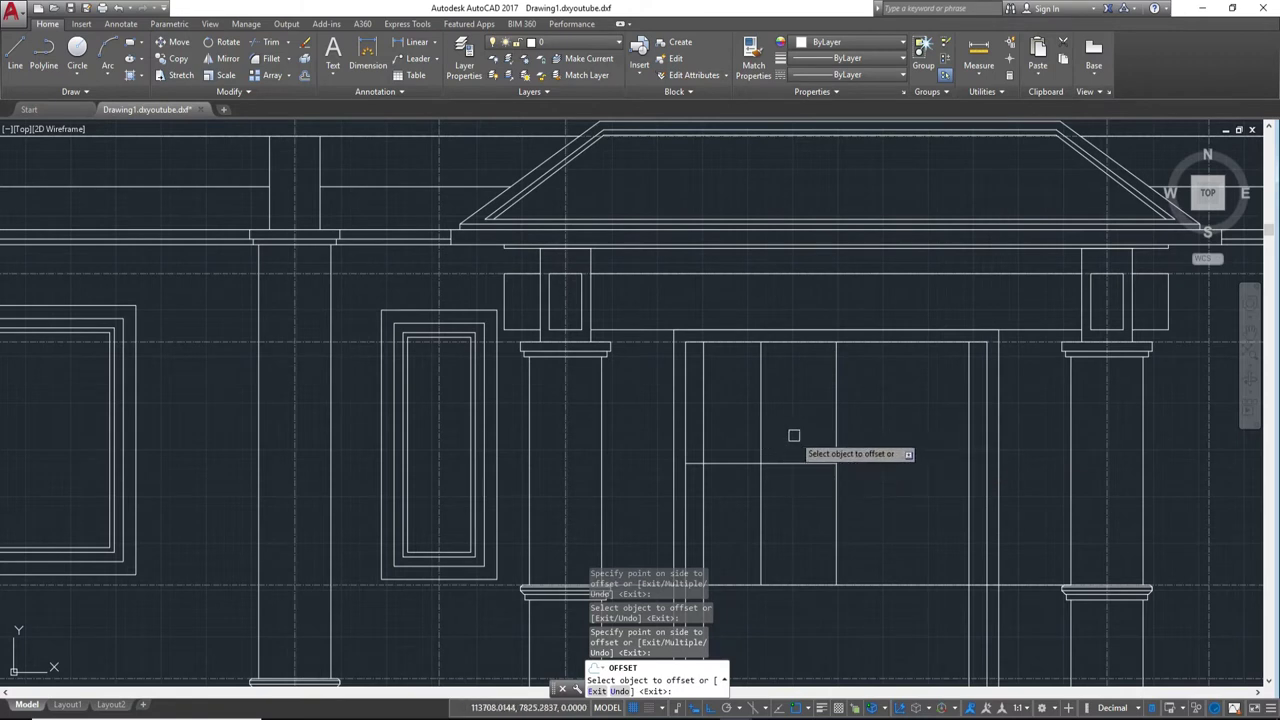
key("Escape")
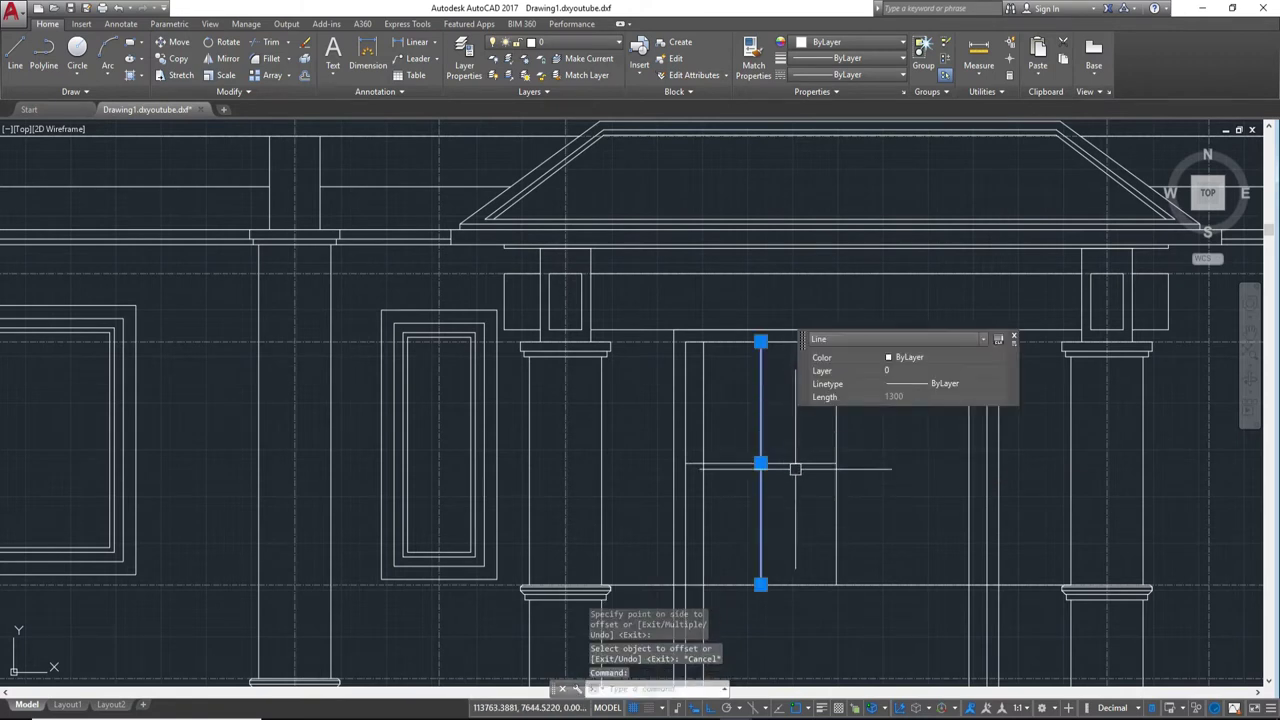
Step: Mirror the left leaf's stile and rail onto the right leaf, keeping the originals
left_click(799, 464)
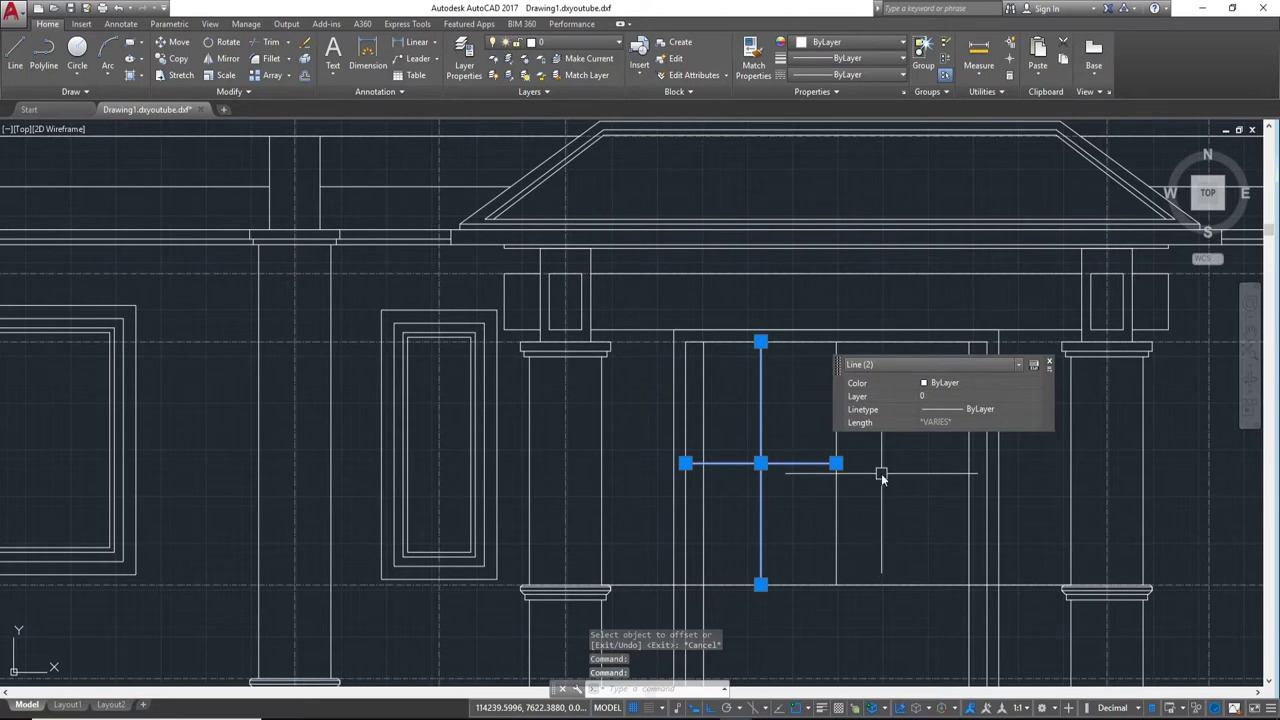
type("mi")
key("Return")
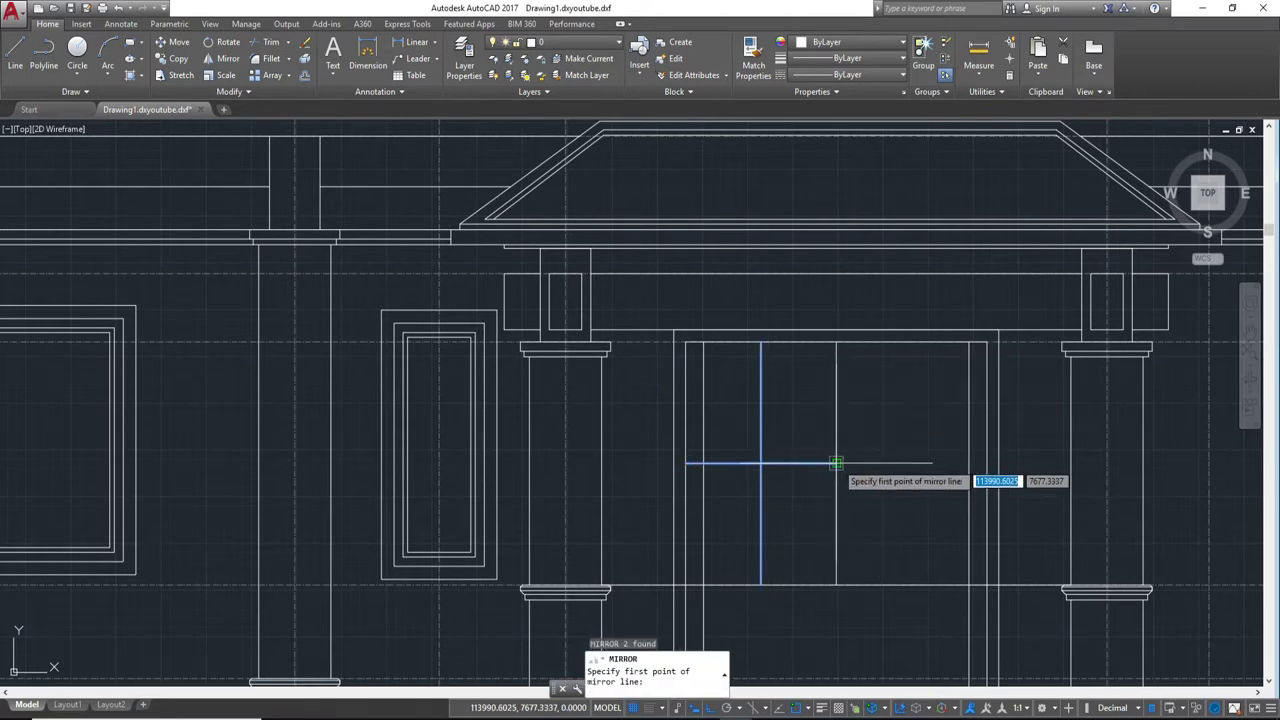
left_click(836, 464)
left_click(838, 567)
key("Escape")
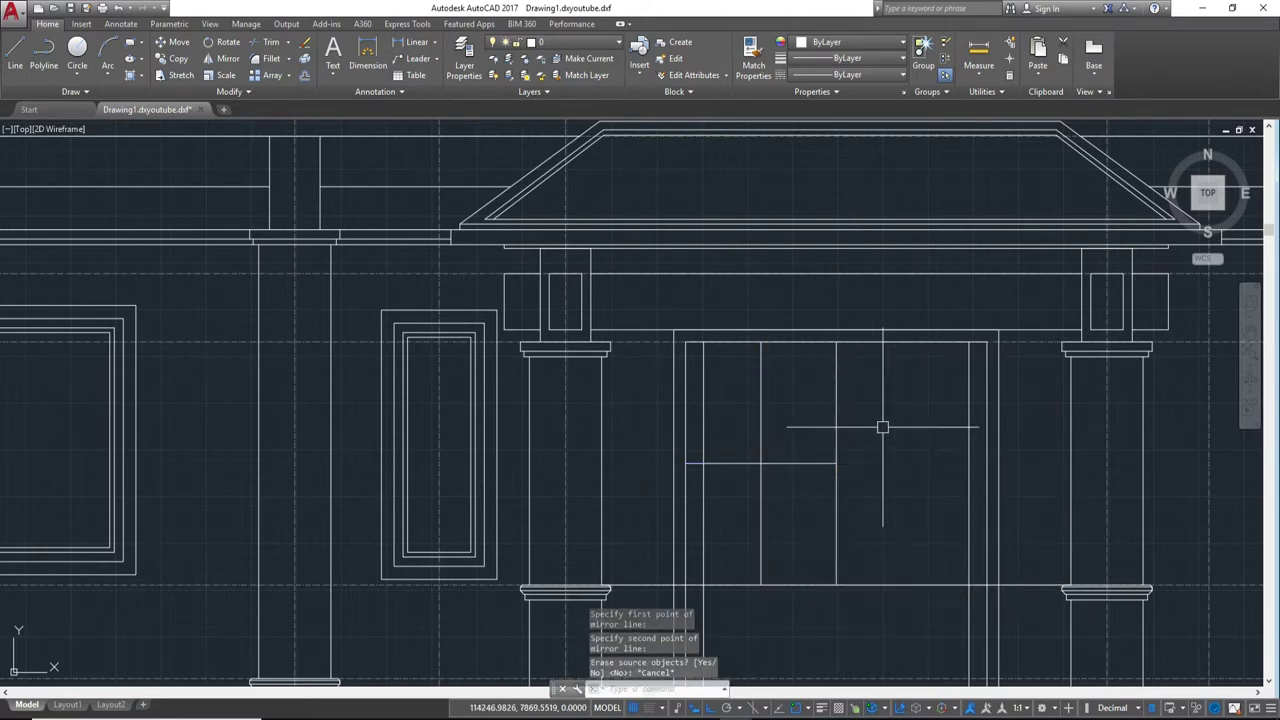
left_click_drag(797, 477, 760, 435)
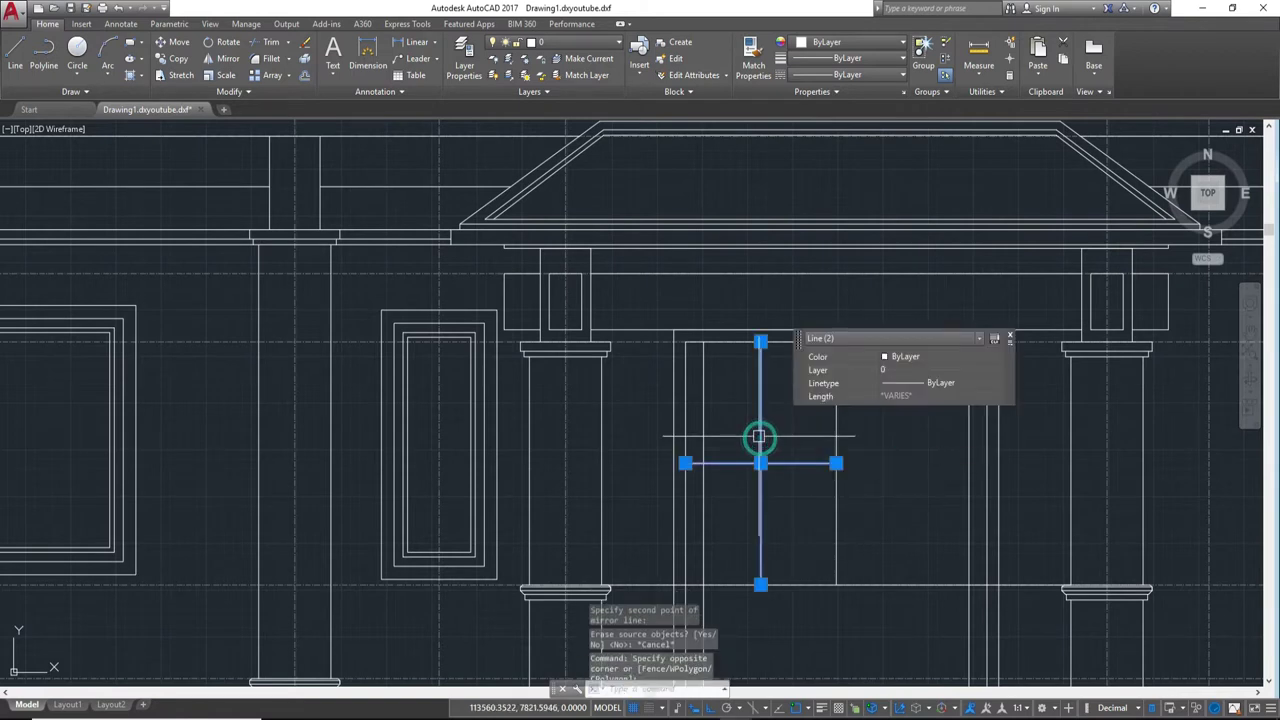
type("mi")
key("Return")
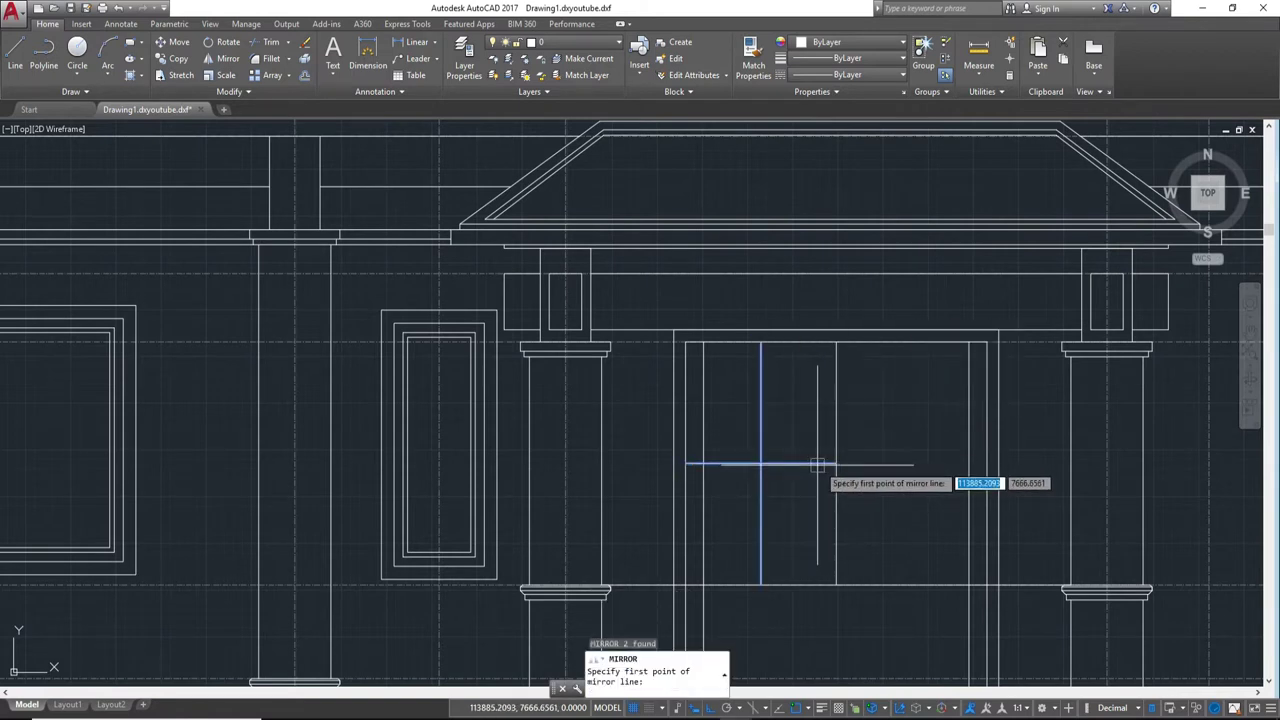
left_click(836, 464)
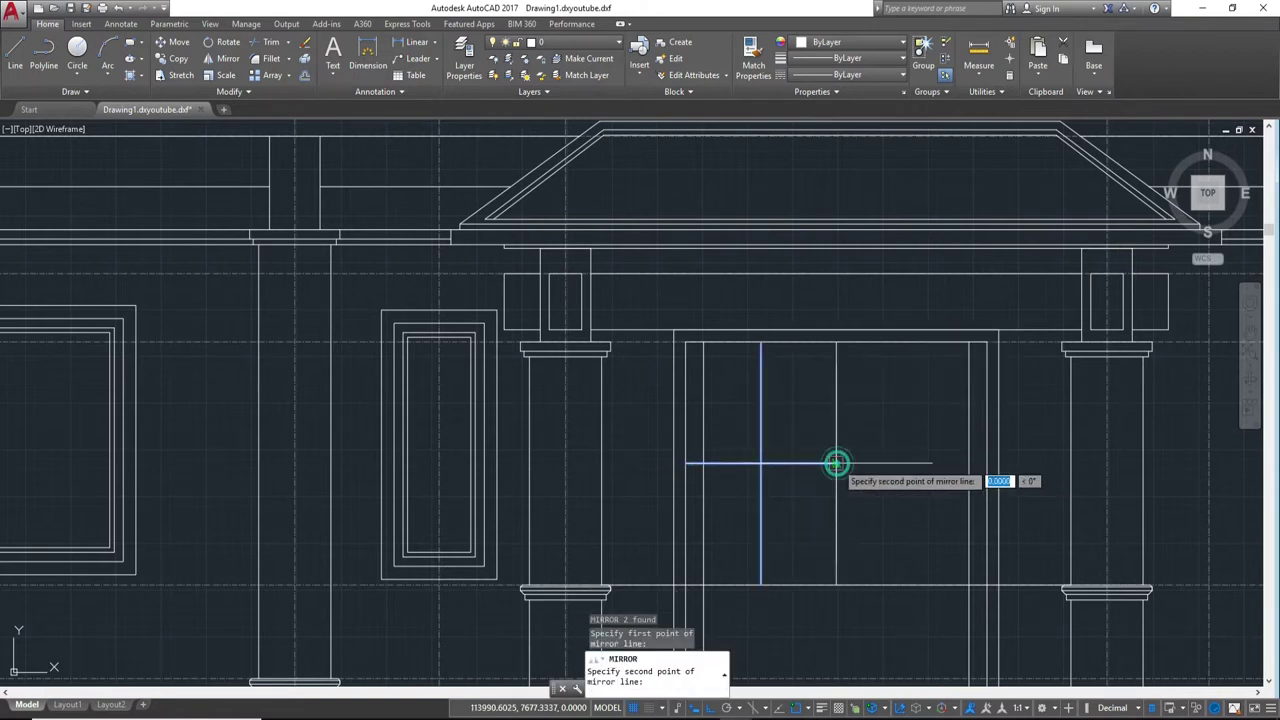
left_click(837, 578)
left_click(864, 630)
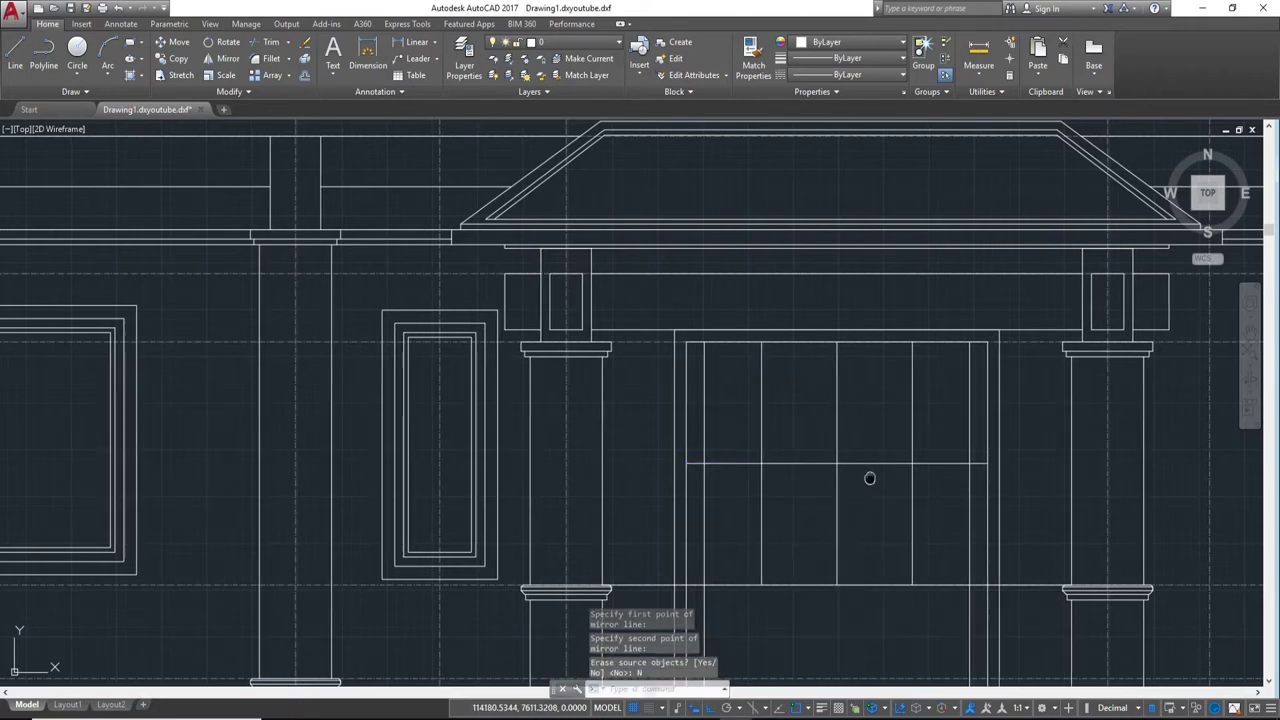
middle_click_drag(869, 460, 840, 477)
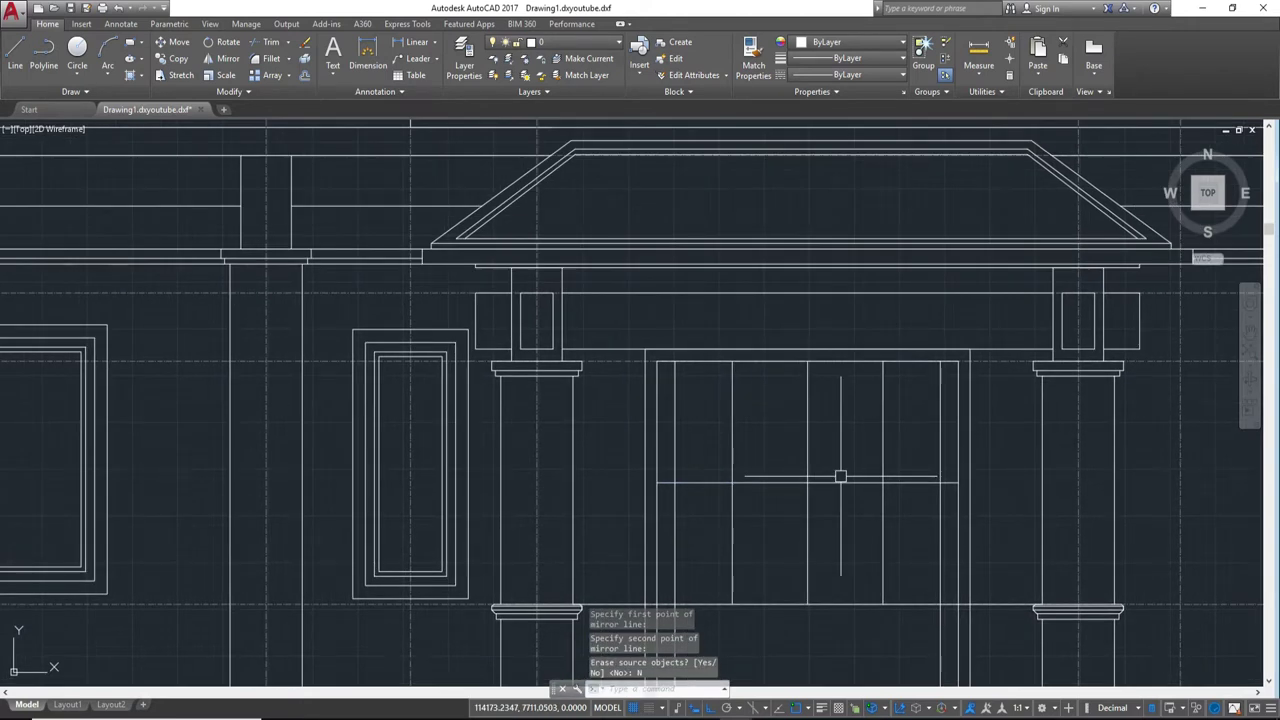
scroll(882, 502, "up", 2)
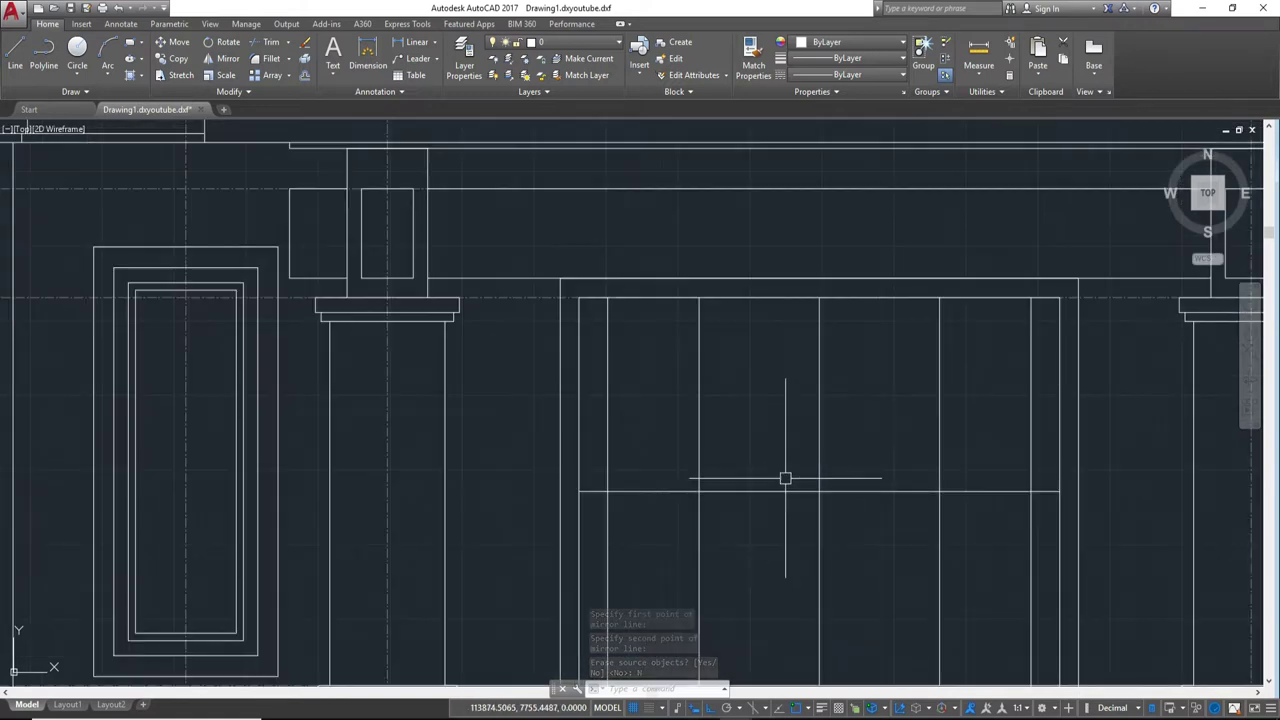
middle_click_drag(783, 480, 828, 508)
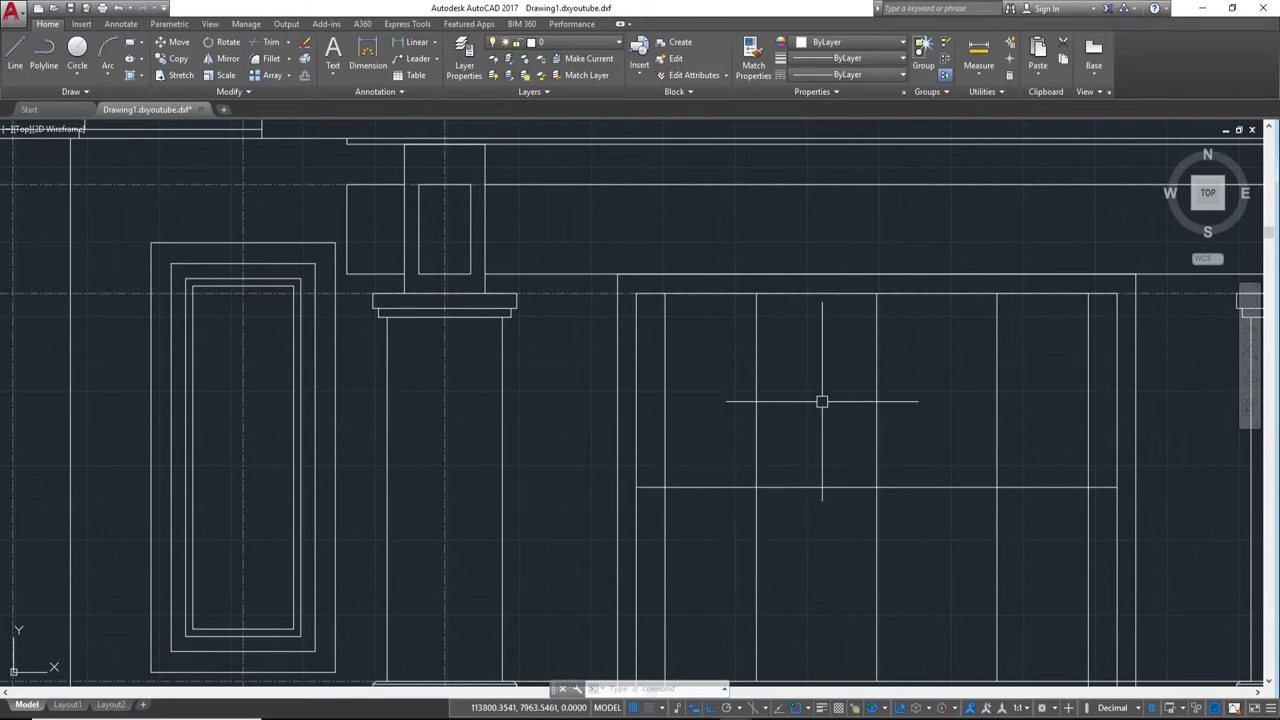
type("o")
Step: Offset the door's top line 100 units down to create a top rail
key("Return")
key("Return")
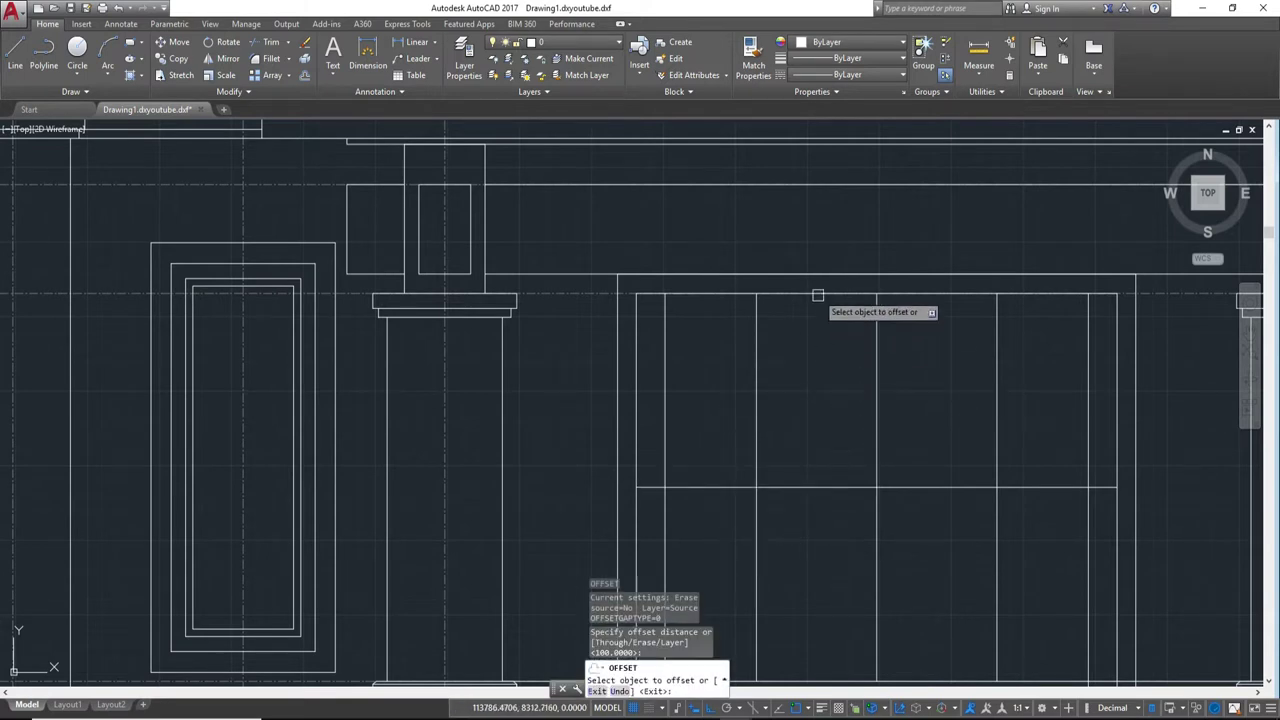
left_click(812, 294)
left_click(811, 362)
scroll(830, 420, "down", 1)
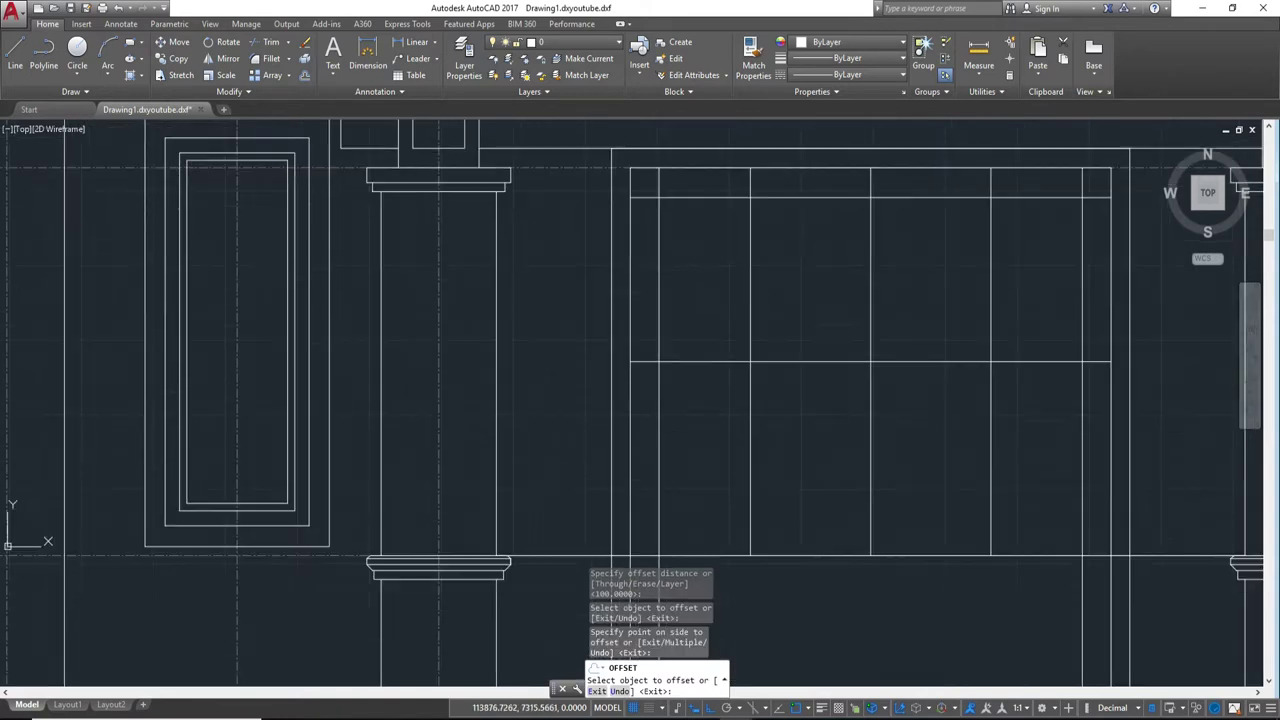
scroll(829, 381, "down", 1)
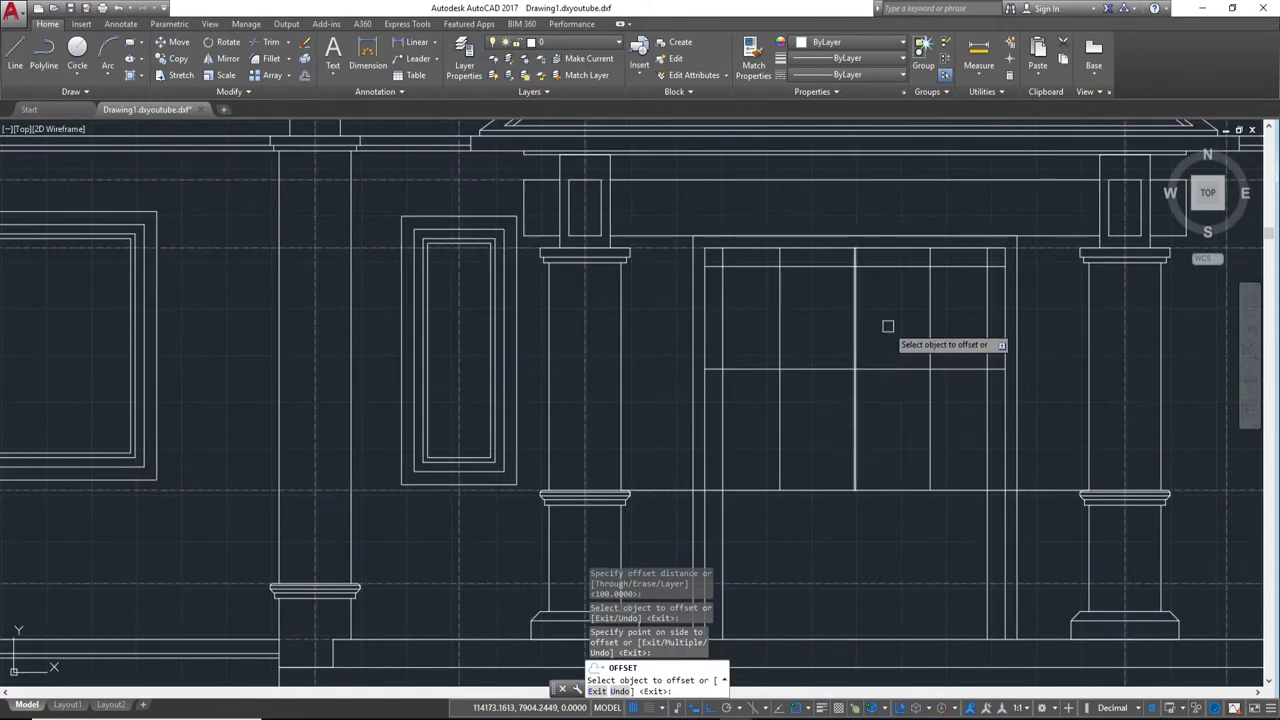
middle_click_drag(889, 326, 863, 436)
key("Return")
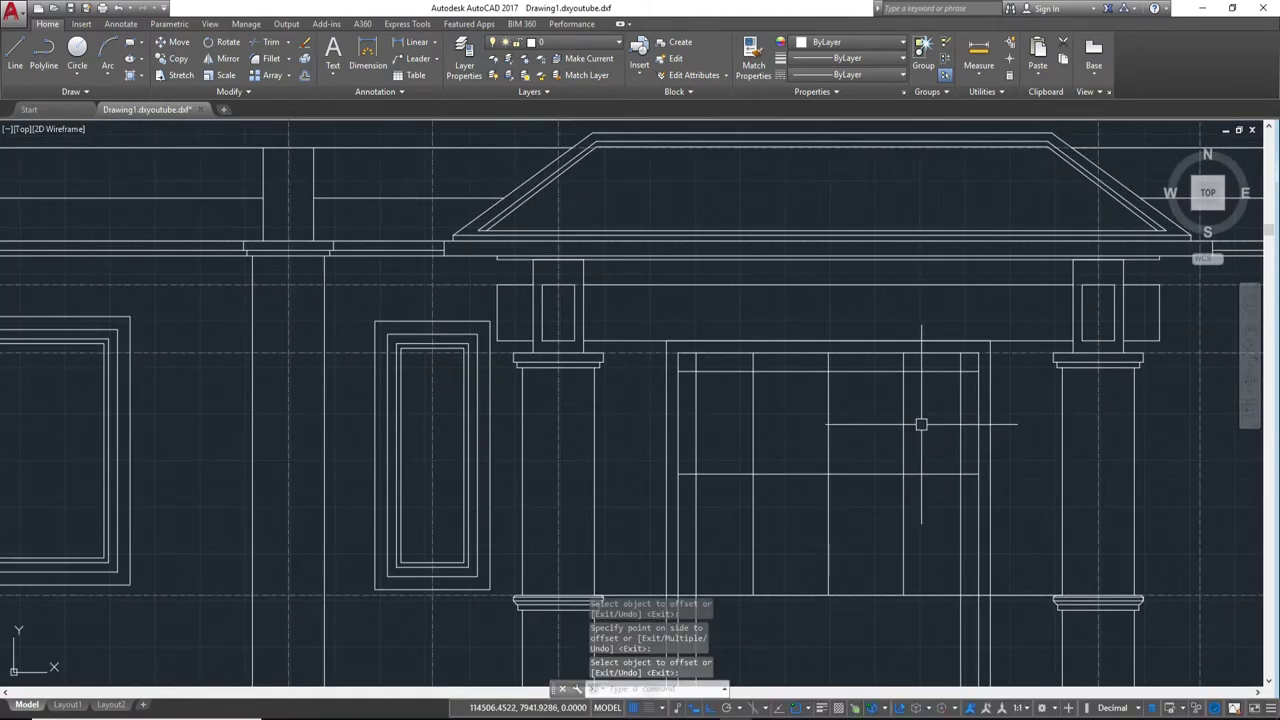
Step: Trim the rail's overhanging ends and the vertical stubs at the door's top corners
key("Return")
scroll(962, 378, "up", 3)
key("Return")
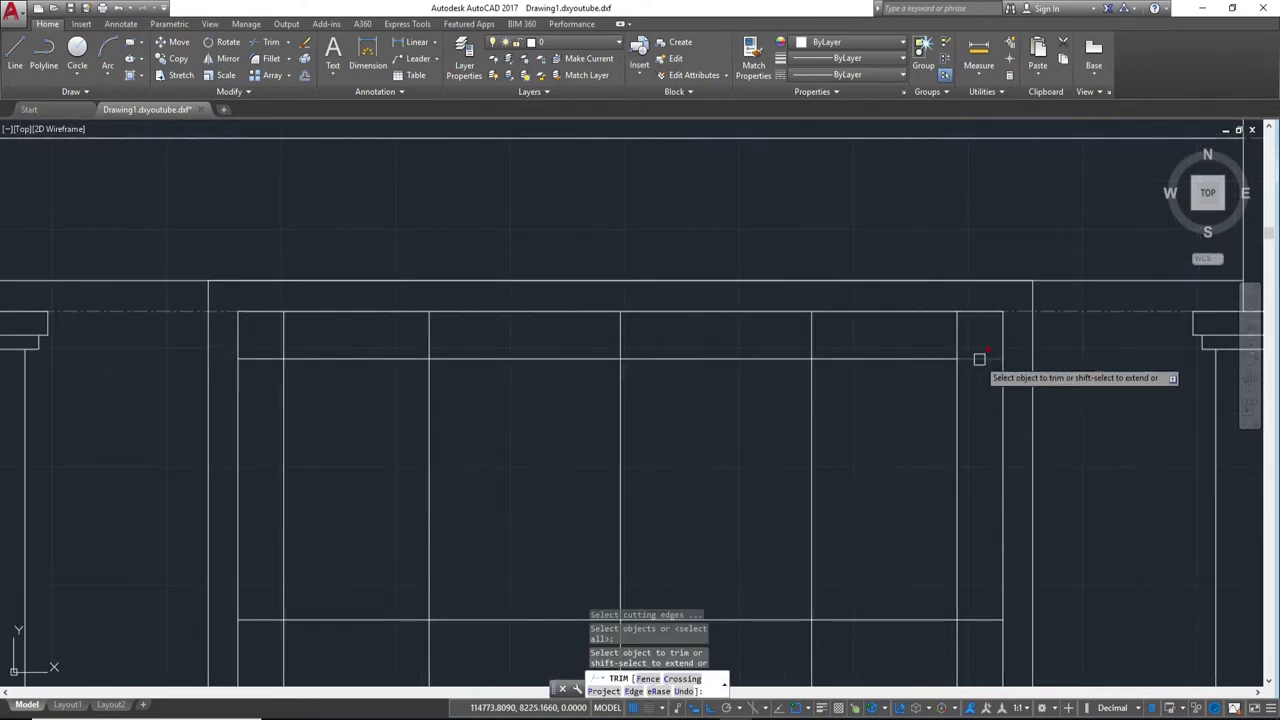
left_click(268, 358)
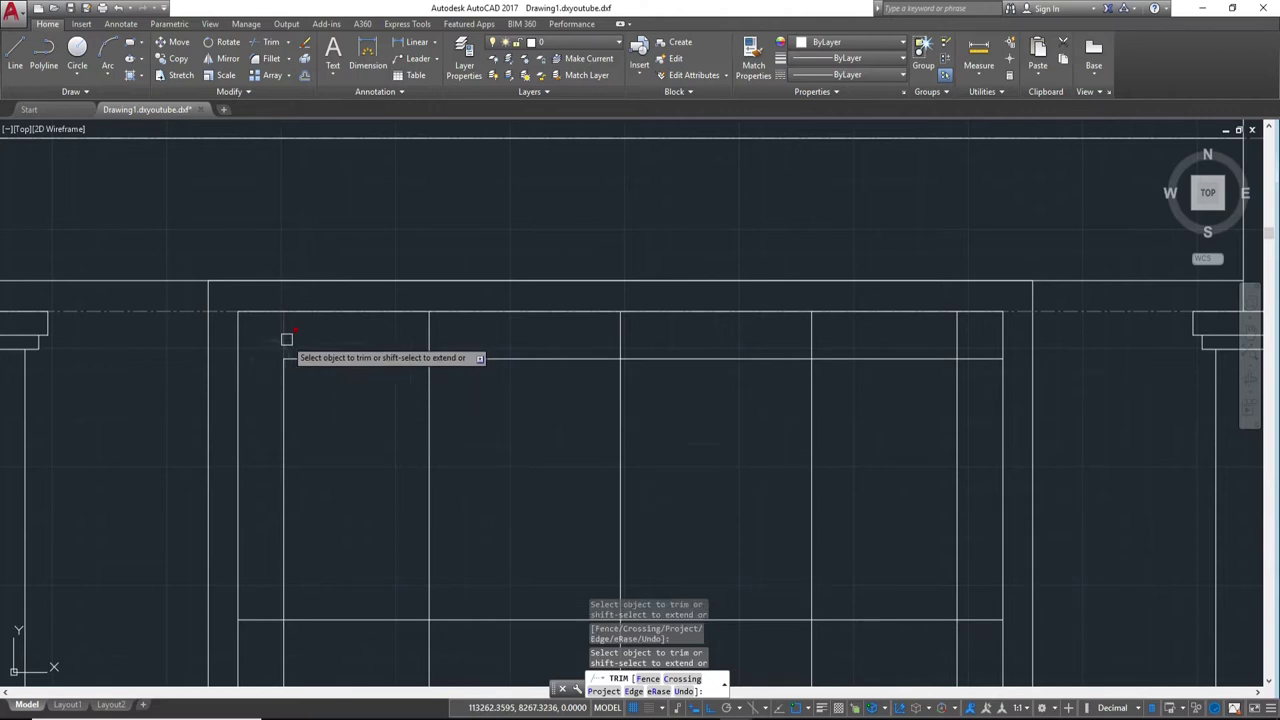
mouse_move(286, 340)
middle_mouse_down()
mouse_move(421, 273)
mouse_move(384, 481)
middle_mouse_up()
left_click(474, 357)
left_click(420, 371)
left_click(680, 382)
left_click(536, 368)
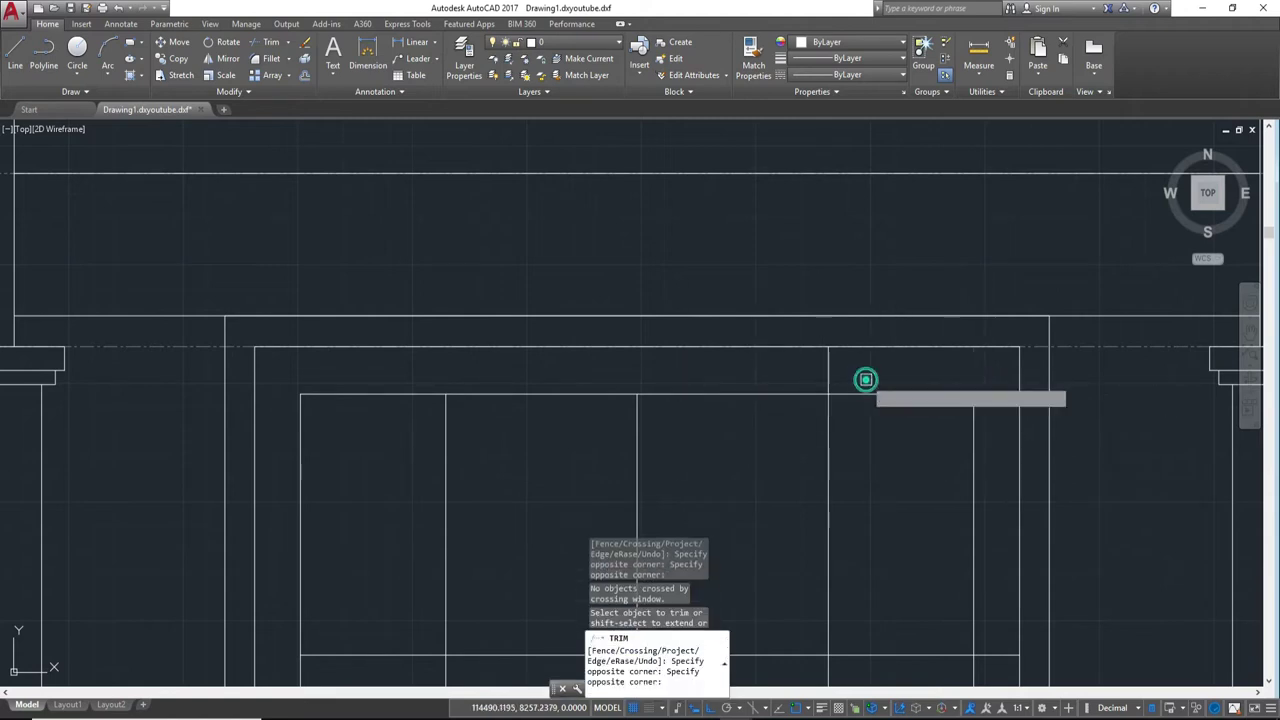
left_click(854, 371)
left_click(640, 371)
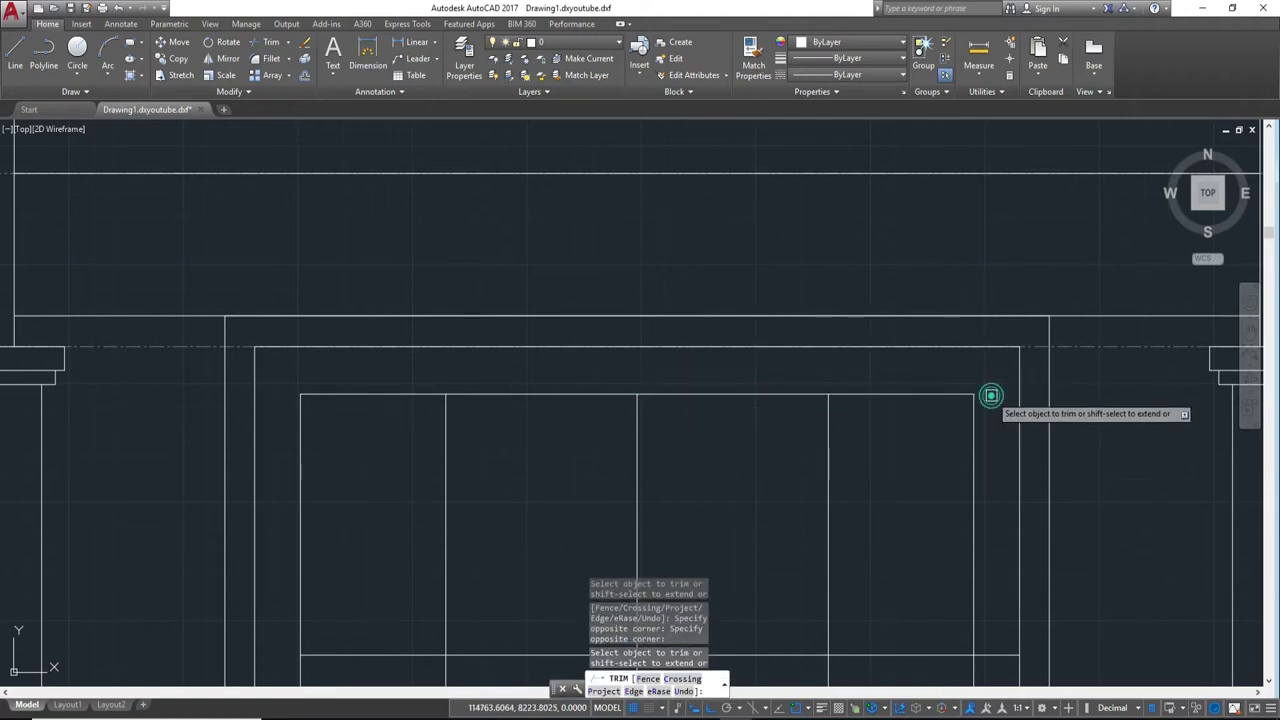
scroll(990, 395, "down", 5)
scroll(995, 445, "up", 3)
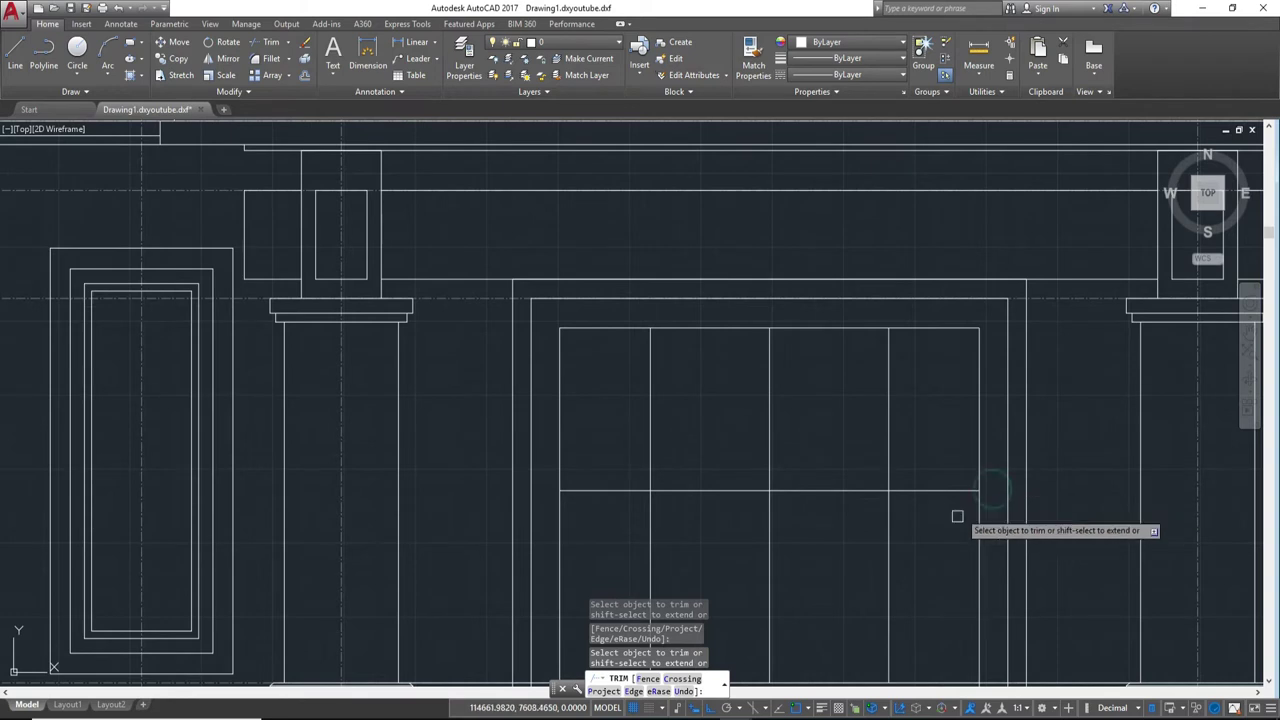
middle_click_drag(957, 516, 923, 357)
scroll(923, 420, "down", 3)
scroll(930, 450, "up", 3)
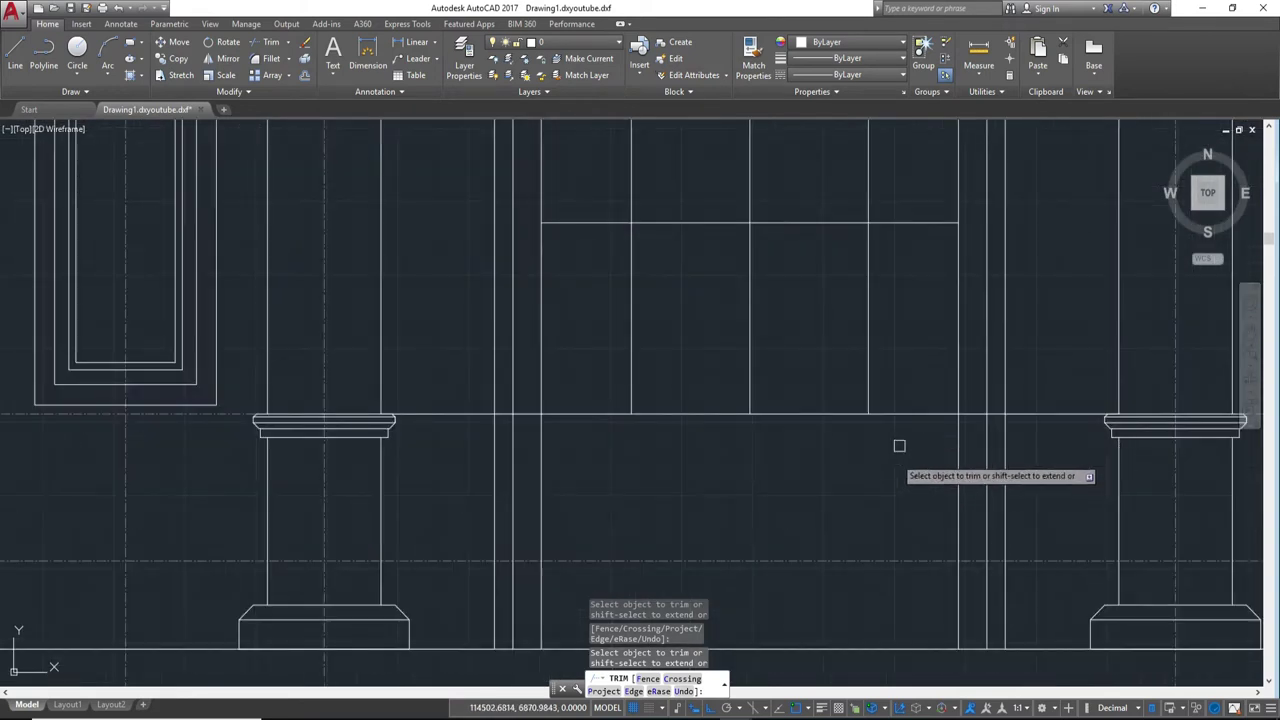
middle_click_drag(885, 405, 895, 463)
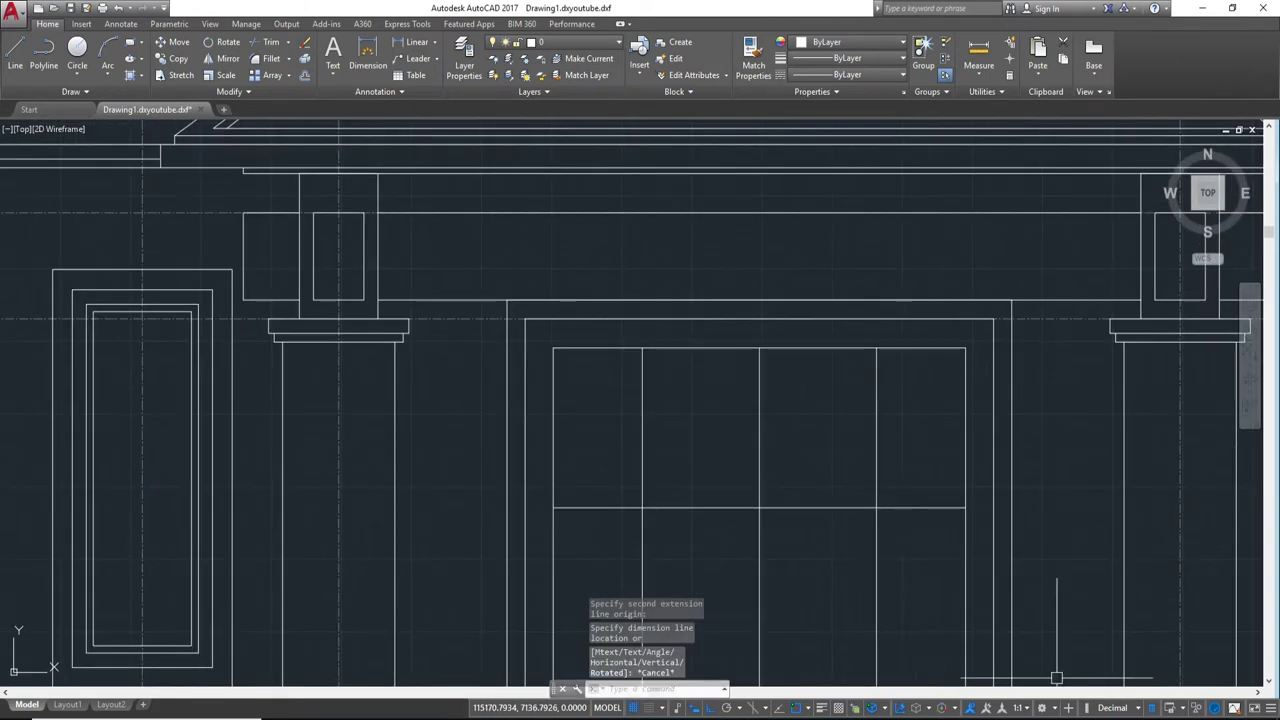
scroll(880, 445, "up", 2)
Step: Offset the door centre line 50 units to each side to form meeting stiles
type("o")
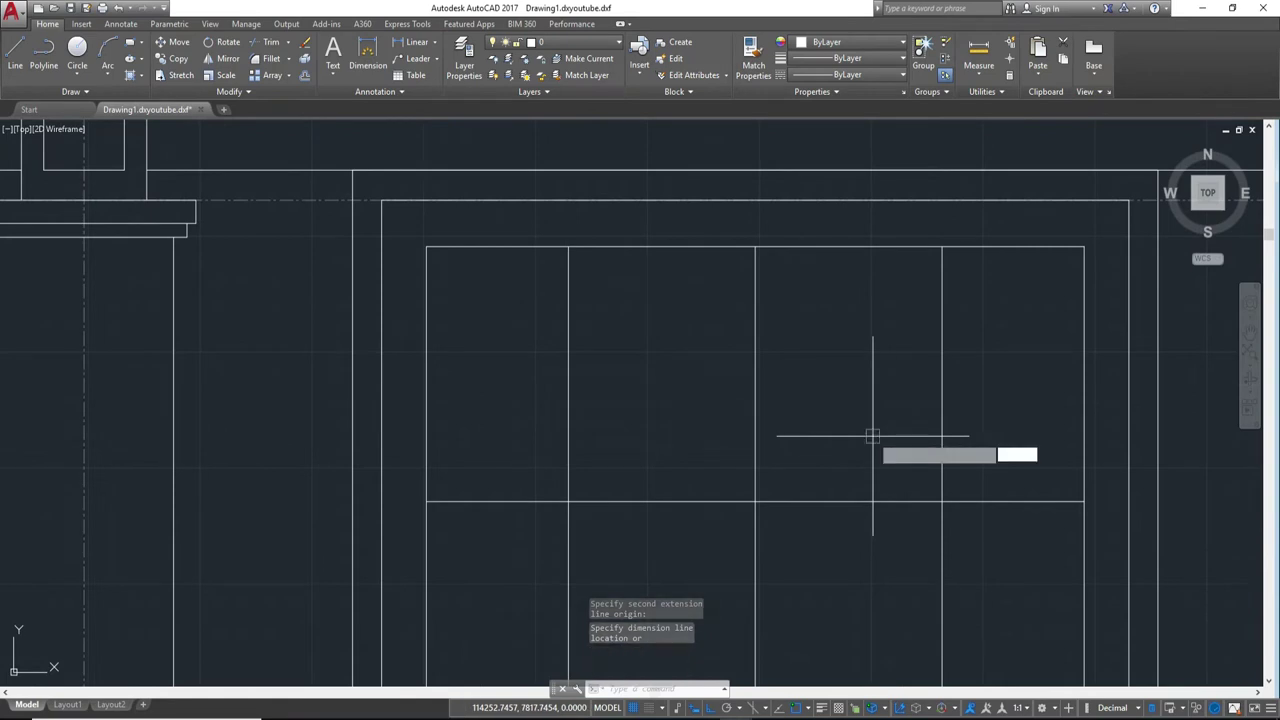
key("Return")
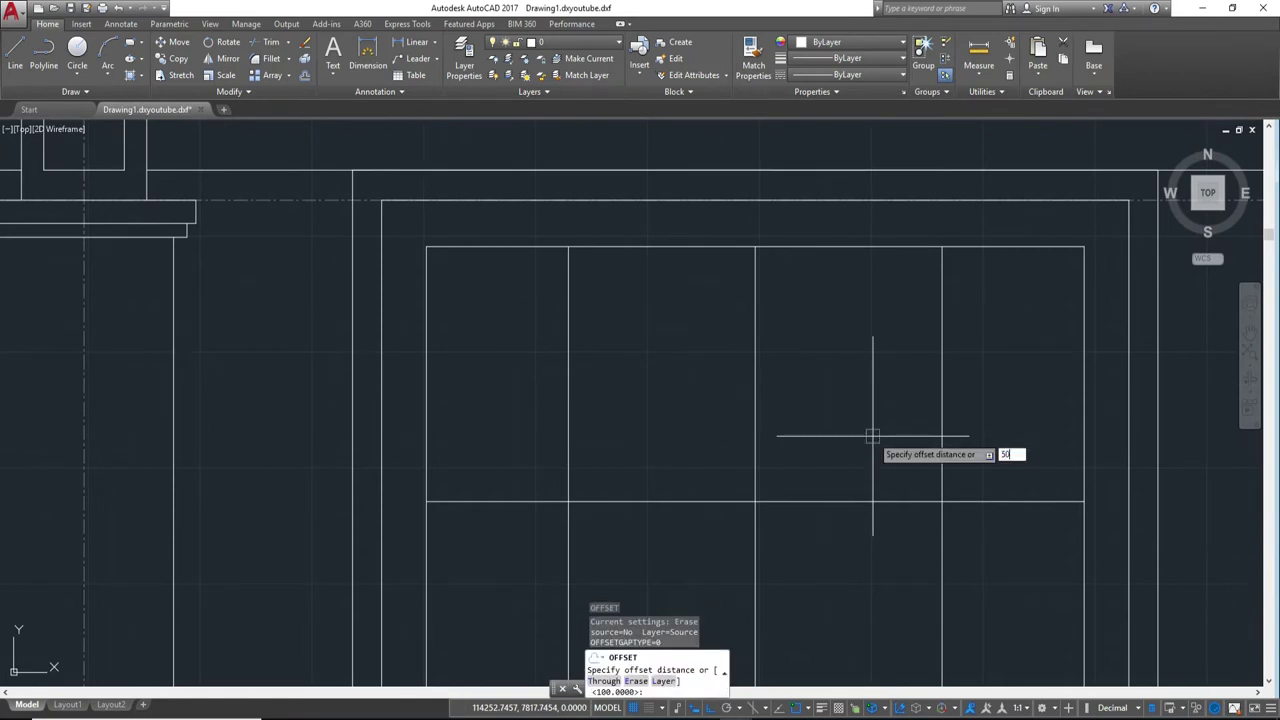
key("Return")
left_click(760, 440)
left_click(795, 437)
left_click(755, 443)
left_click(680, 449)
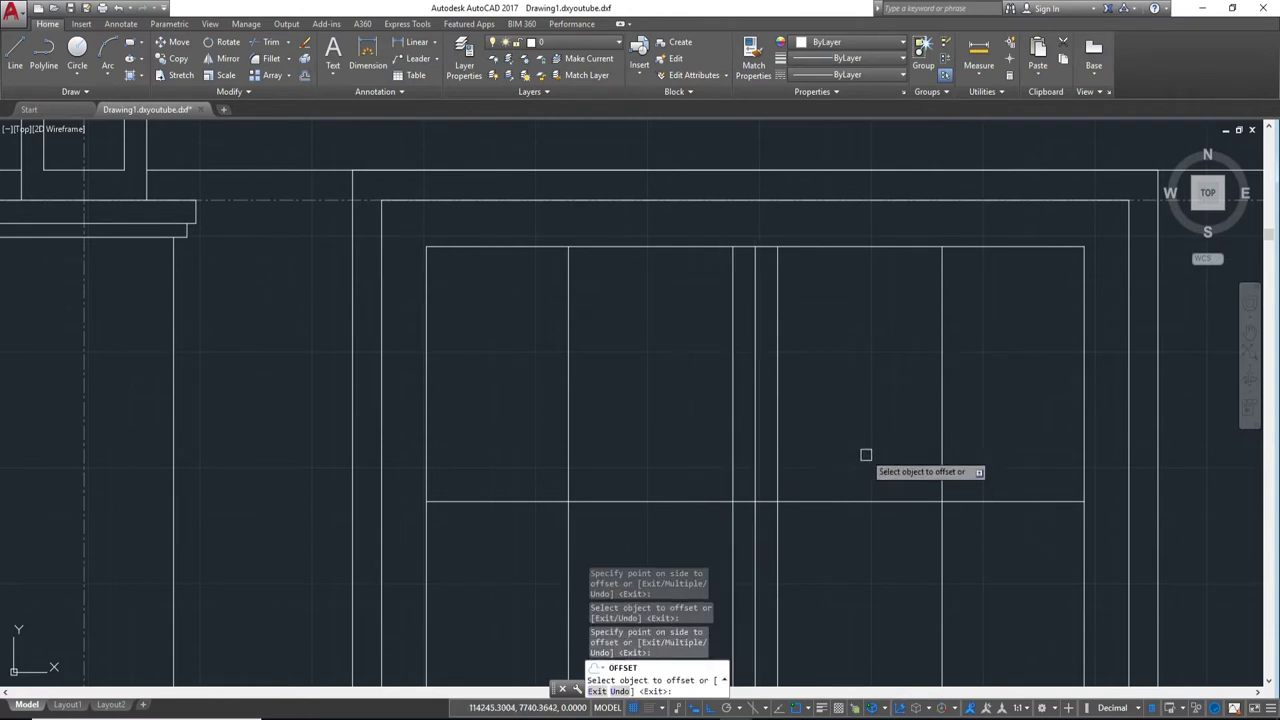
key("Escape")
Step: Erase the left and right outer vertical panel divisions
left_click(572, 450)
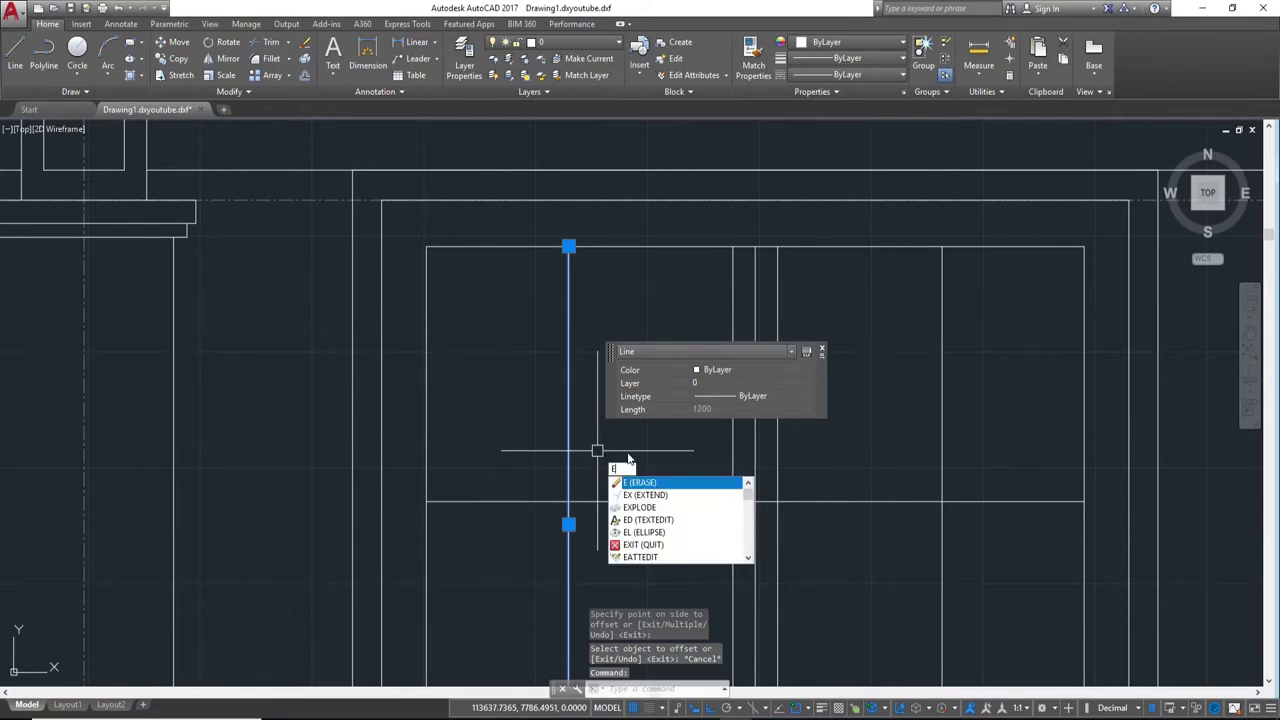
key("Return")
left_click_drag(986, 466, 904, 437)
type("e")
key("Return")
middle_click_drag(894, 446, 928, 433)
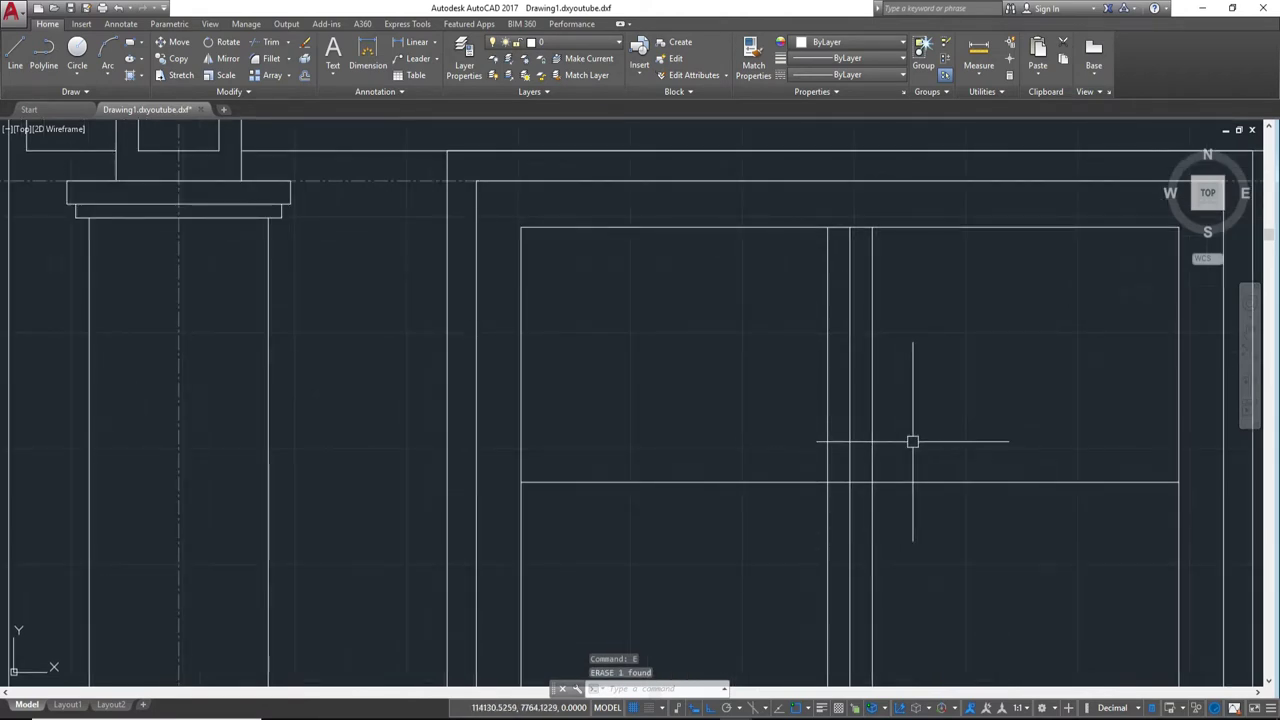
scroll(912, 441, "down", 3)
scroll(877, 523, "up", 3)
middle_click_drag(786, 437, 892, 460)
Step: Trim the cross rail out of the centre stile
type("tr")
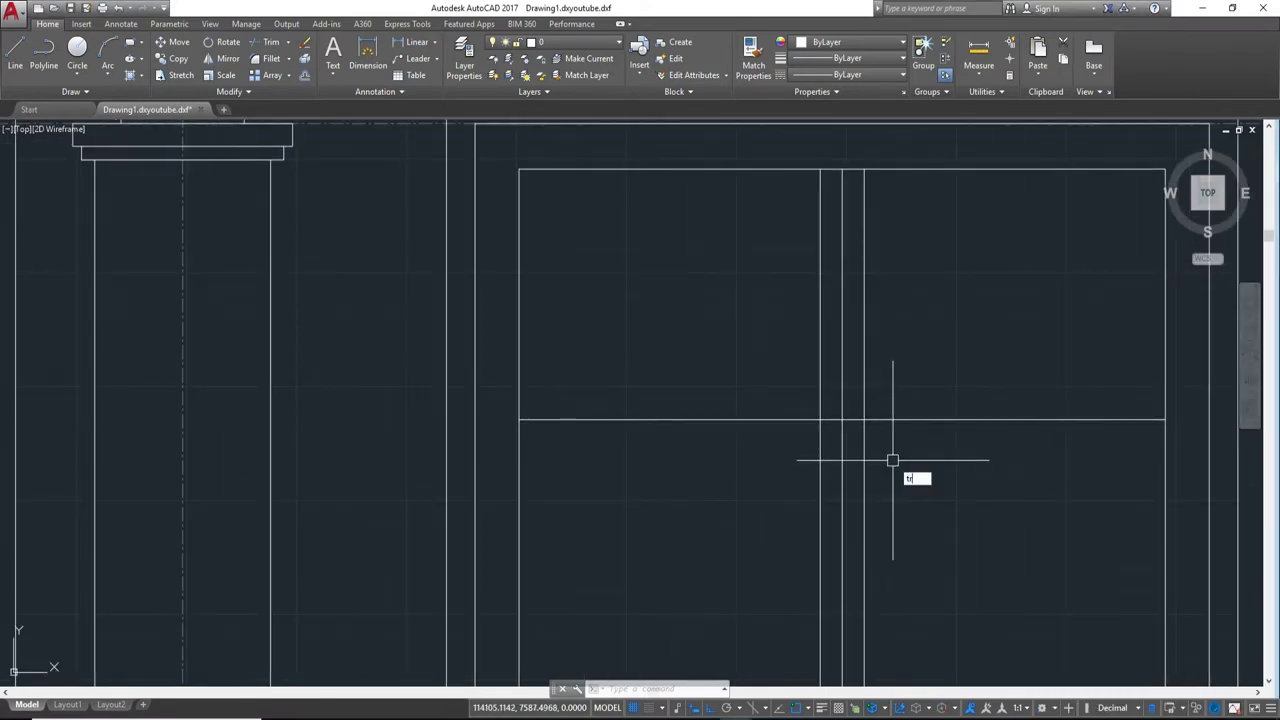
key("Return")
key("Return")
left_click(855, 420)
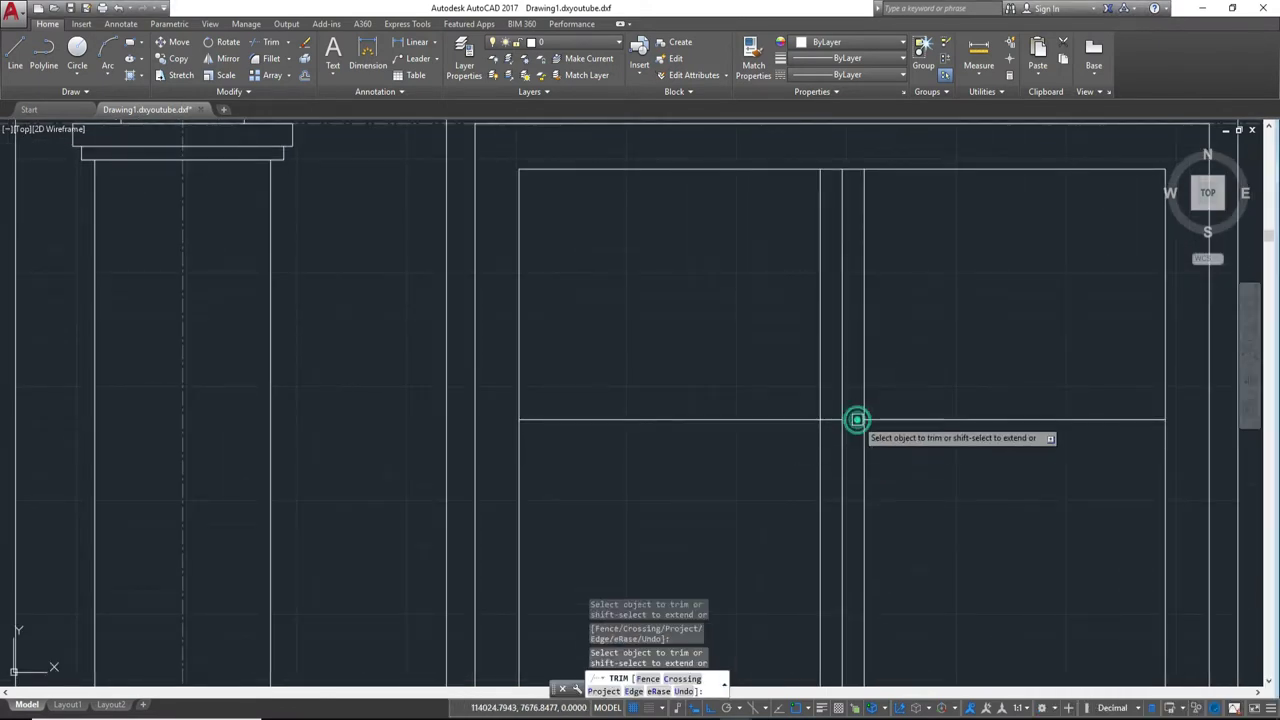
scroll(866, 489, "down", 1)
scroll(926, 426, "down", 1)
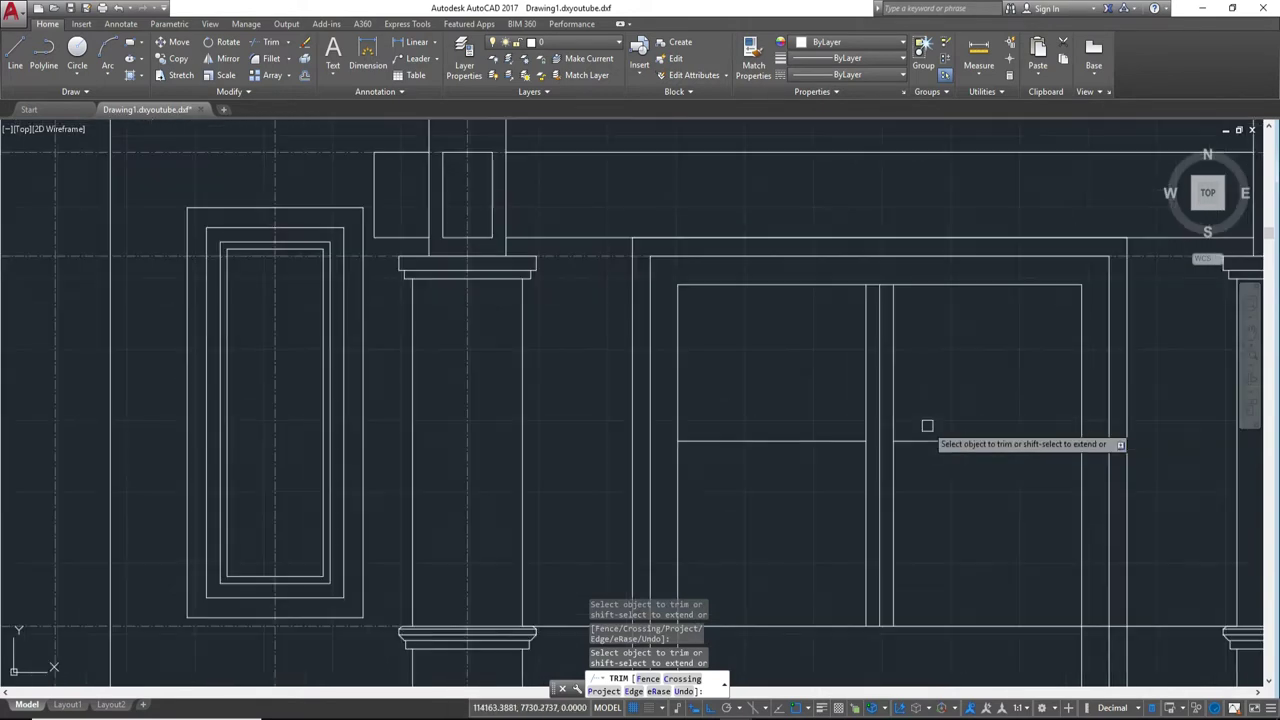
scroll(1000, 435, "down", 1)
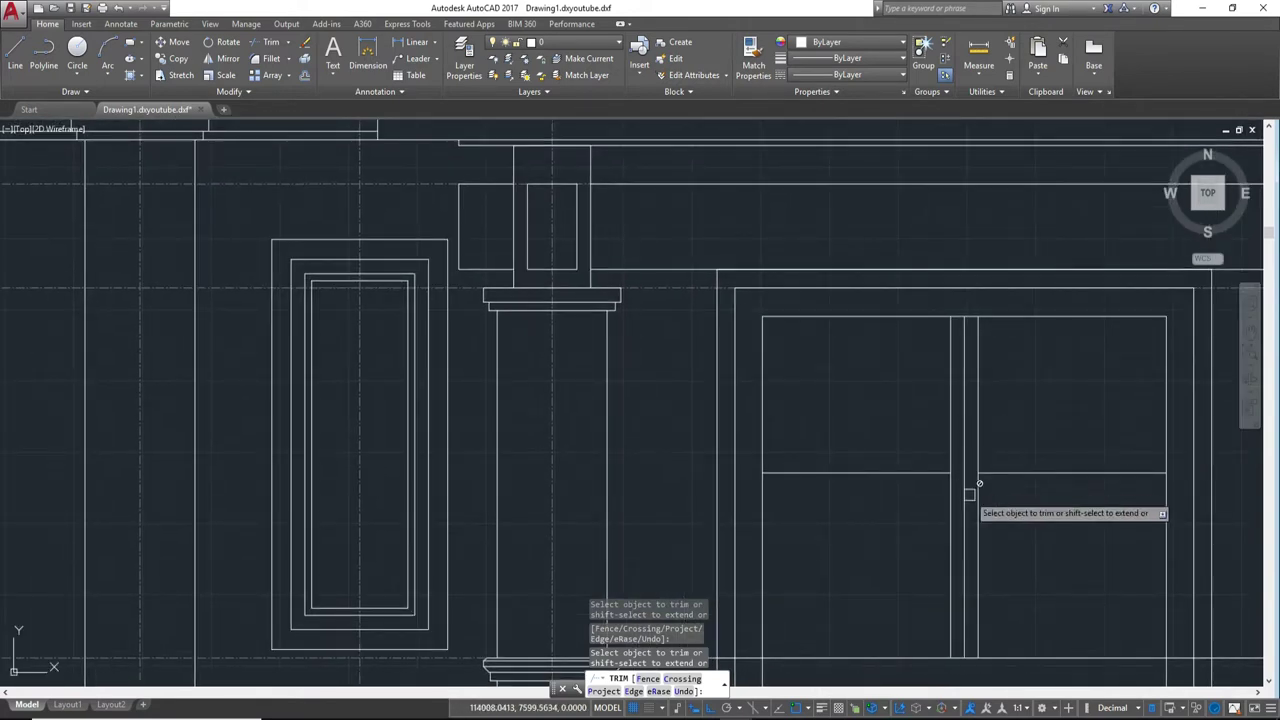
scroll(942, 501, "up", 2)
scroll(950, 495, "down", 2)
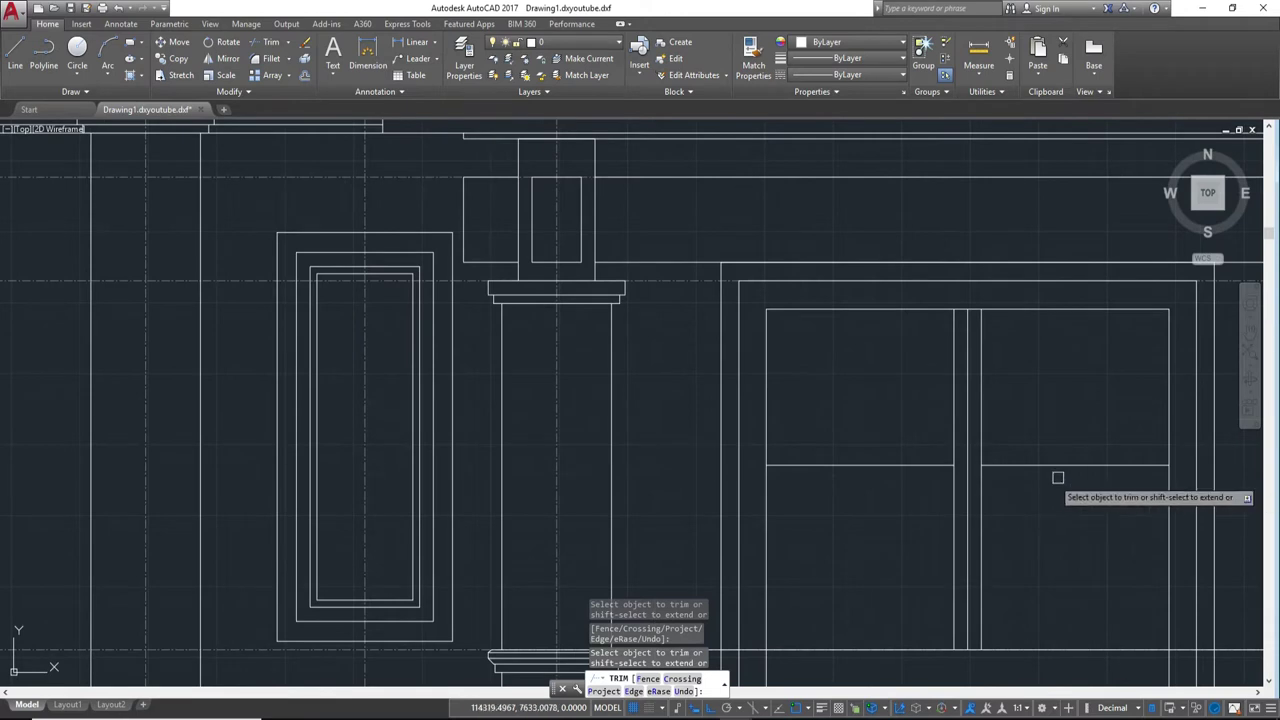
key("Escape")
key("Escape")
Step: Draw a vertical line from the right leaf's rail midpoint to the top, extended to the bottom
type("l")
key("Return")
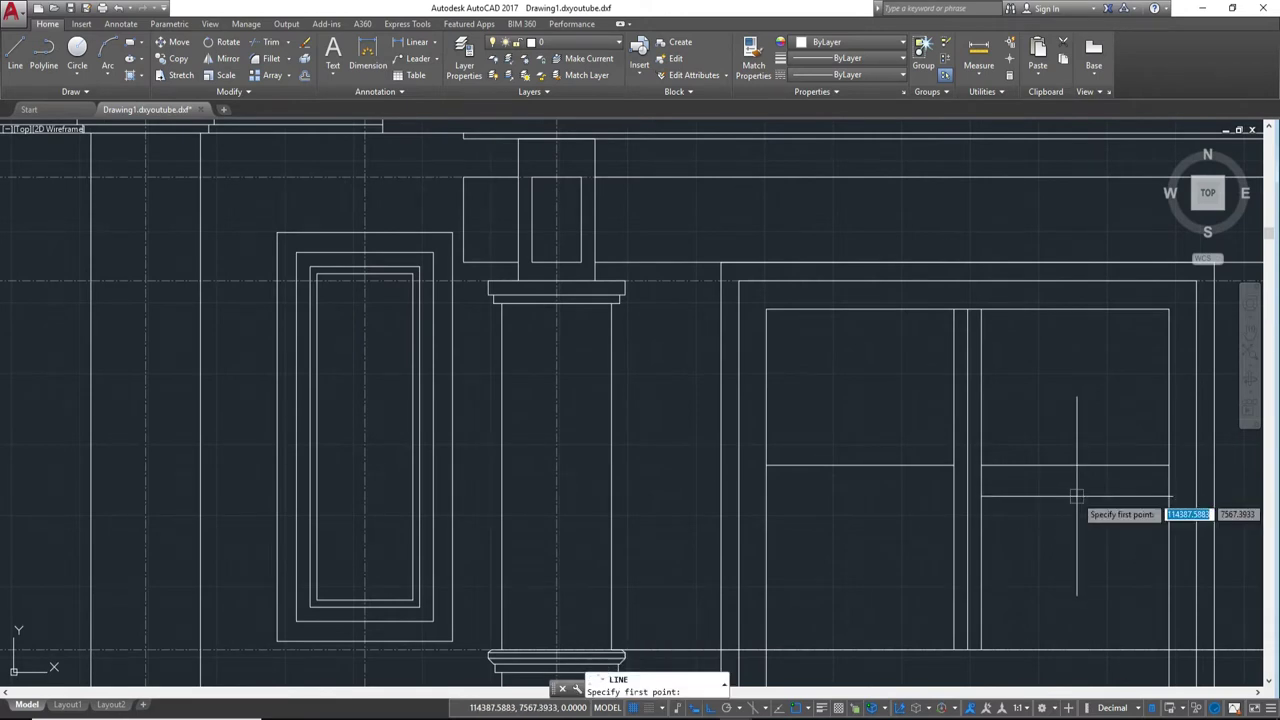
left_click(1075, 465)
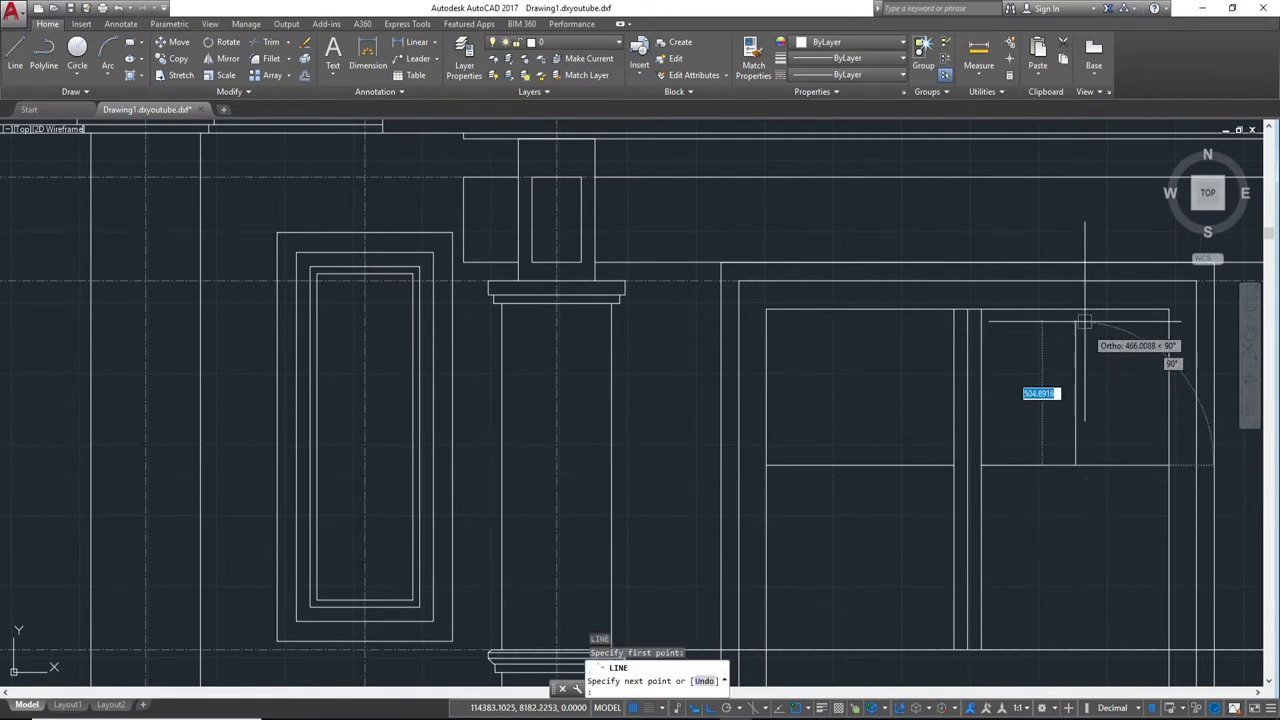
left_click(1076, 312)
key("Escape")
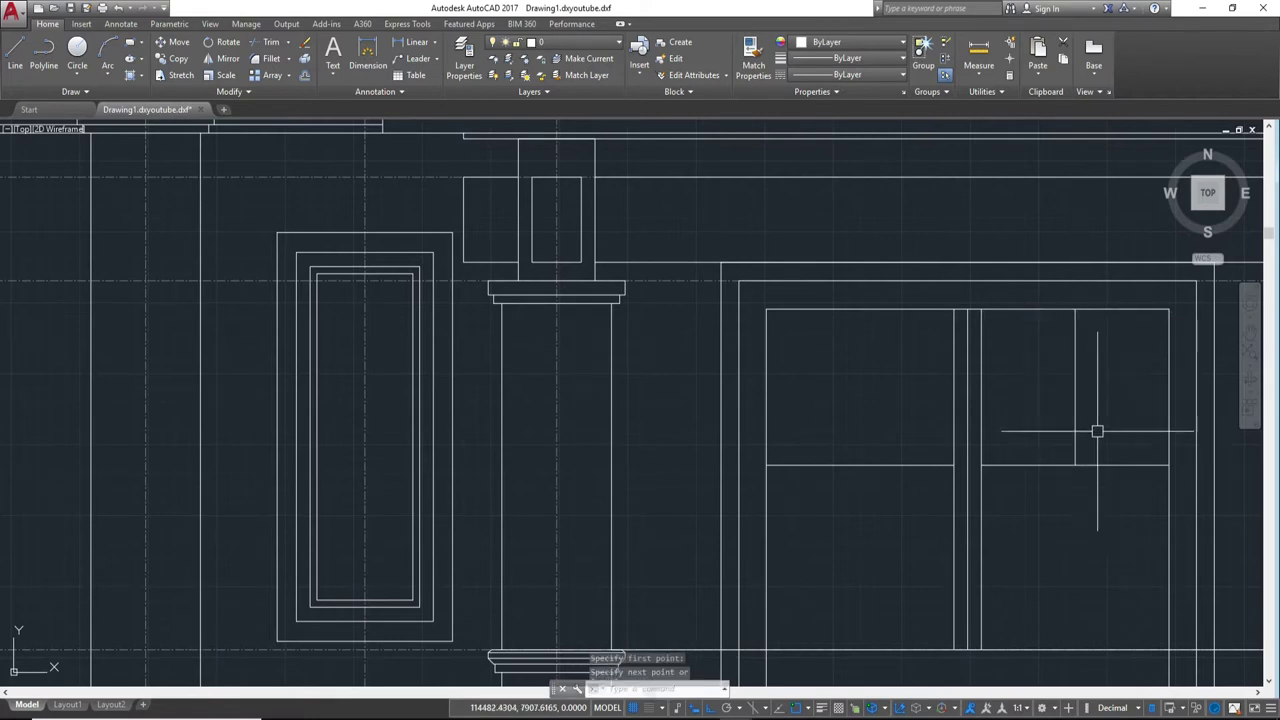
type("e")
key("Return")
key("Return")
left_click(1075, 425)
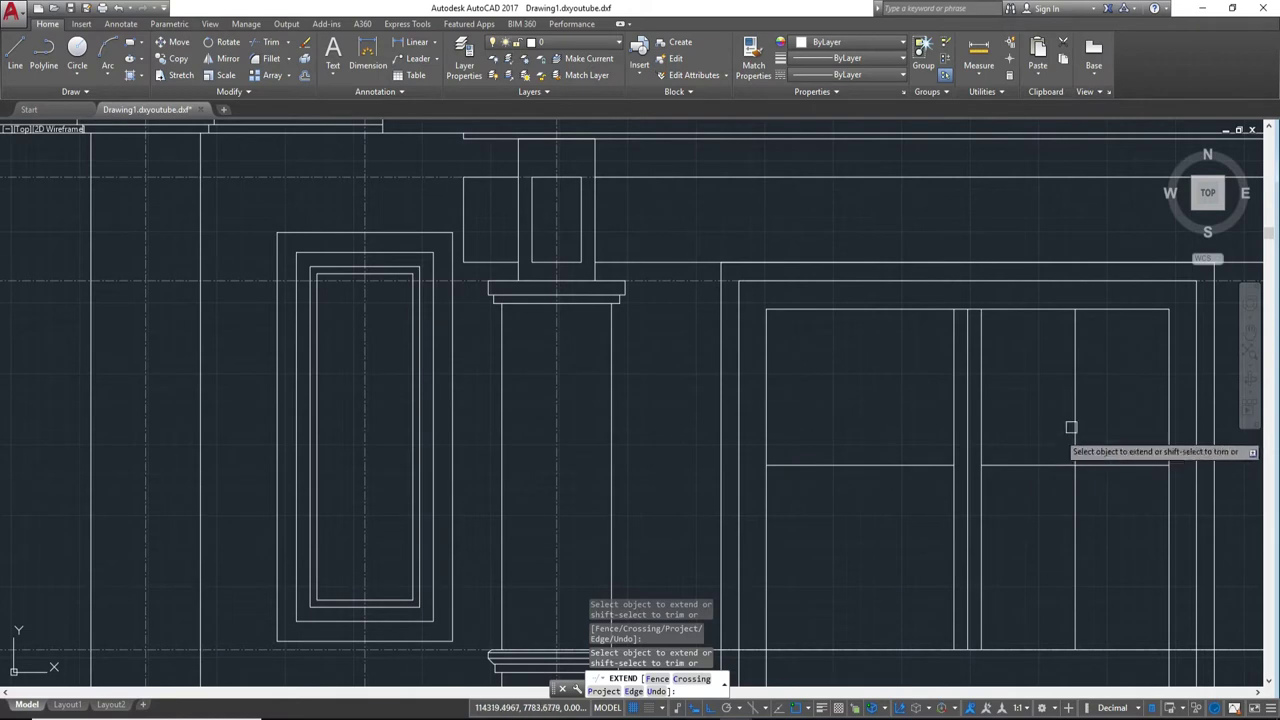
key("Escape")
left_click(1075, 428)
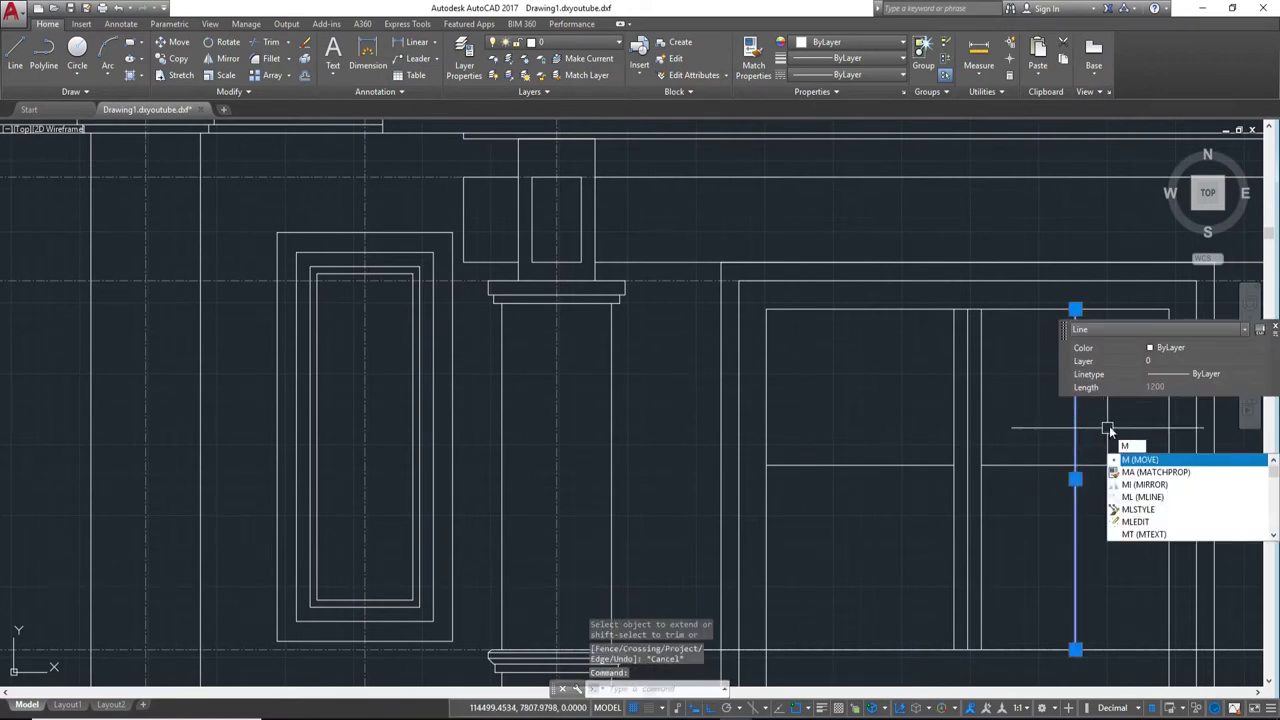
Step: Begin mirroring the selected line about a vertical axis at the centre stile, then cancel
type("i")
key("Return")
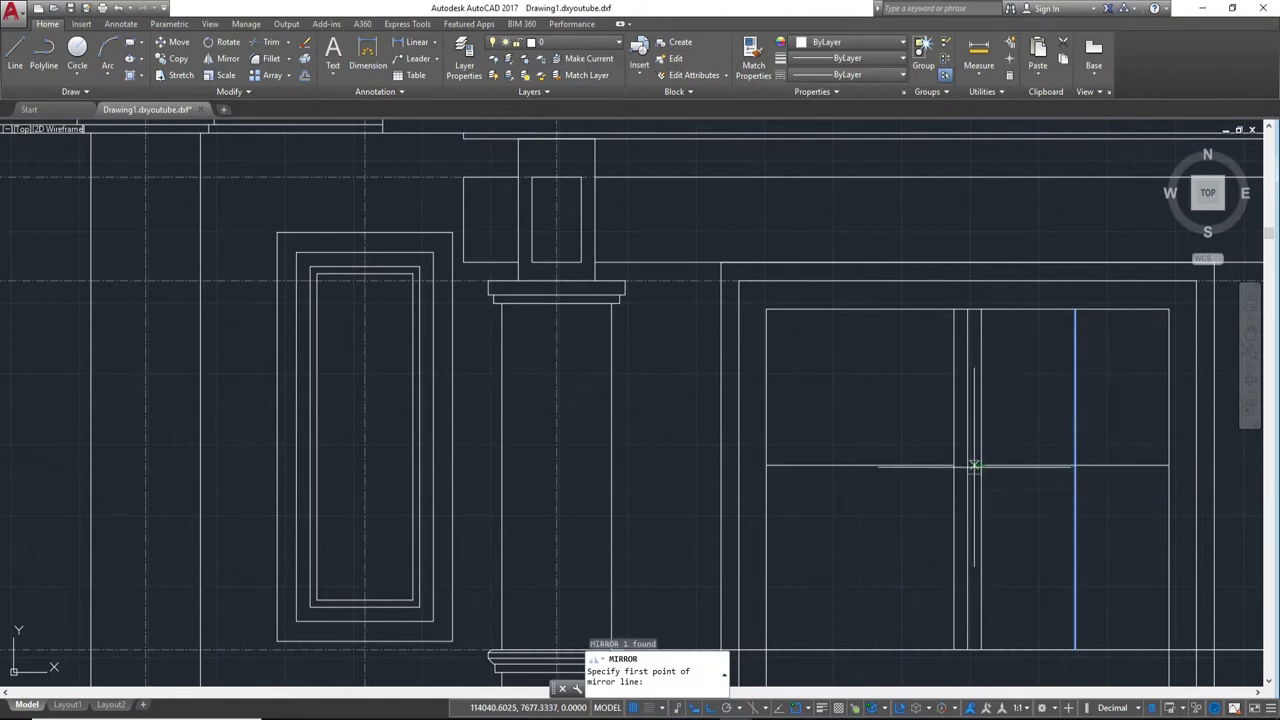
left_click(968, 309)
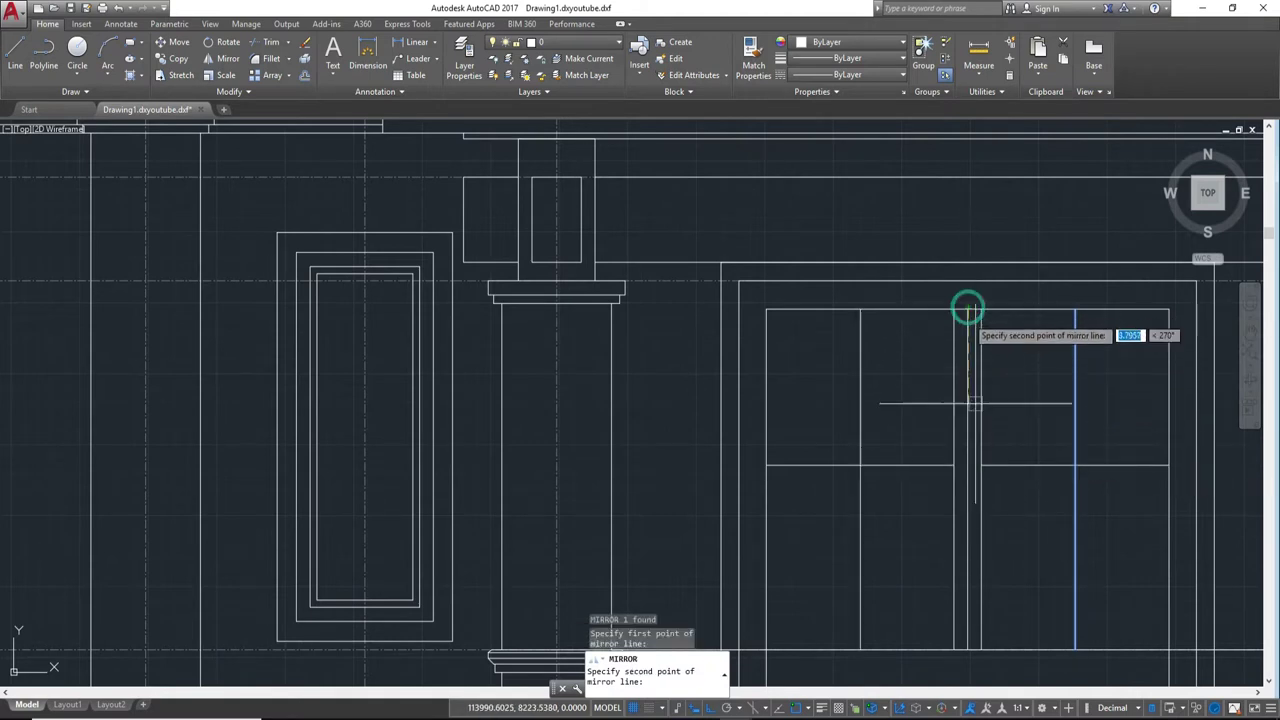
left_click(968, 651)
key("Escape")
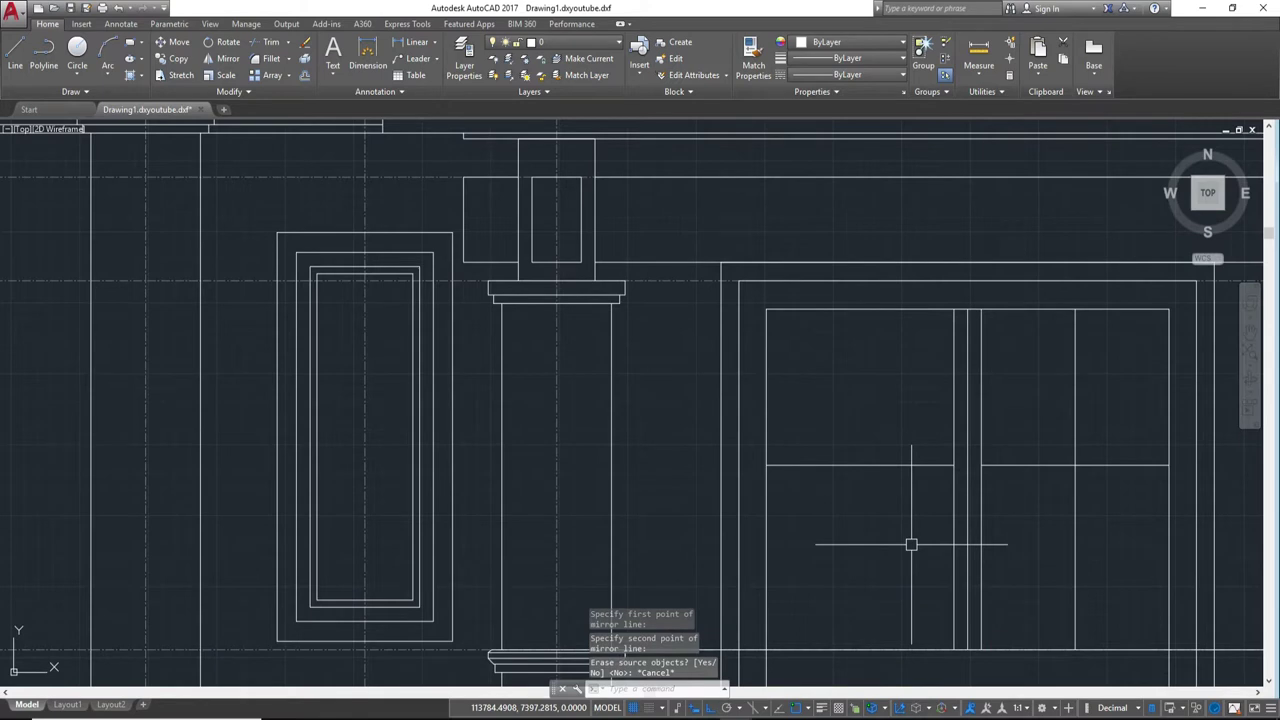
type("mi")
Step: Mirror the right leaf's vertical division about the centre stile, keeping the original line
key("Return")
left_click(1075, 545)
key("Return")
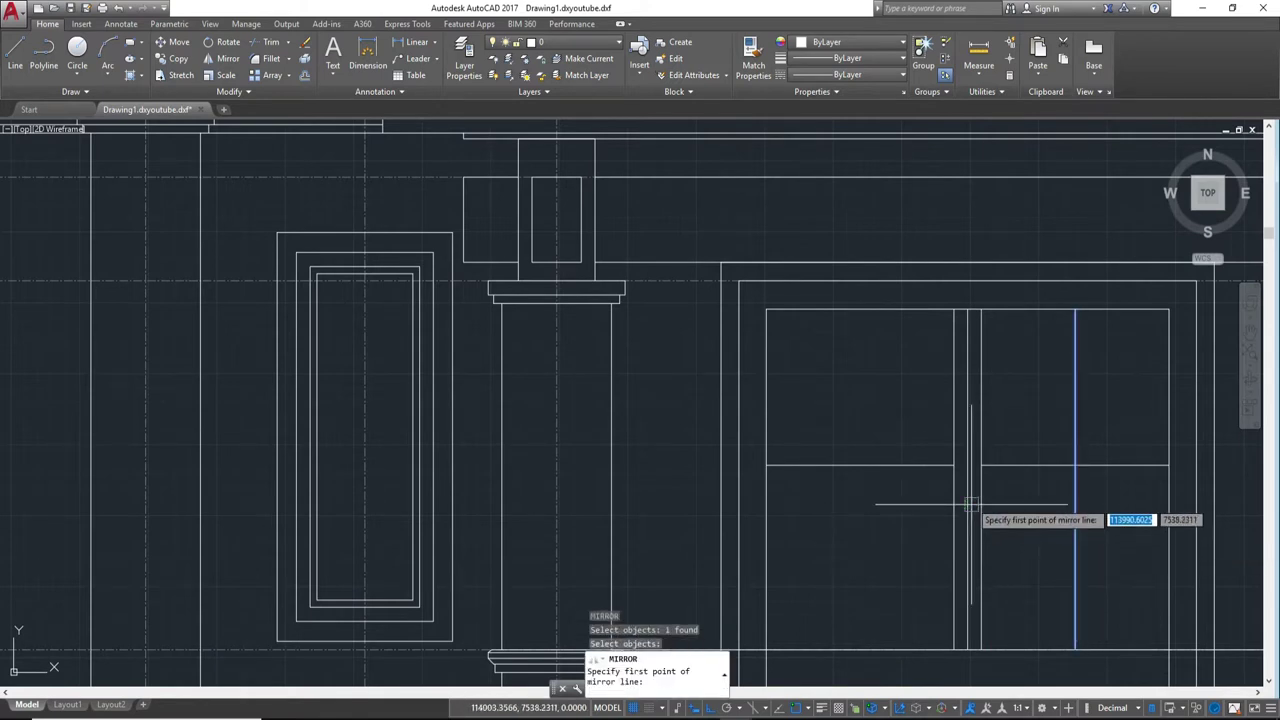
left_click(969, 480)
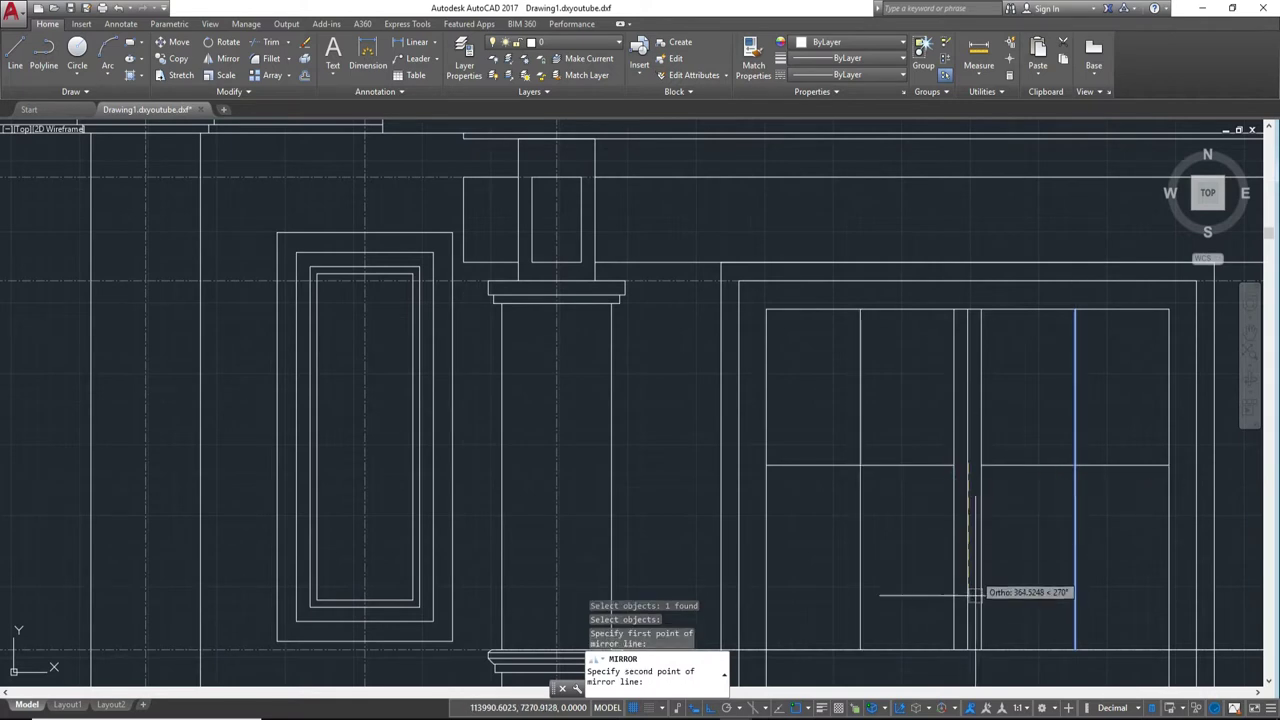
left_click(969, 650)
key("Return")
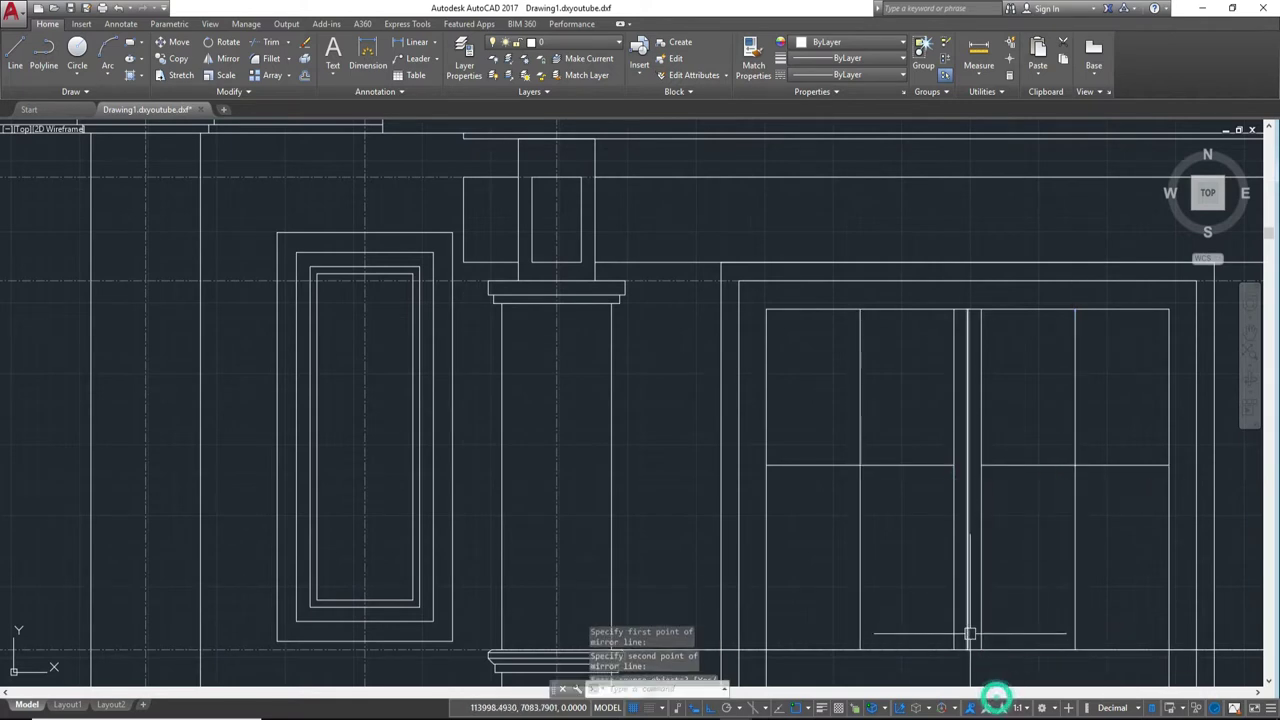
key("Escape")
scroll(1019, 531, "down", 2)
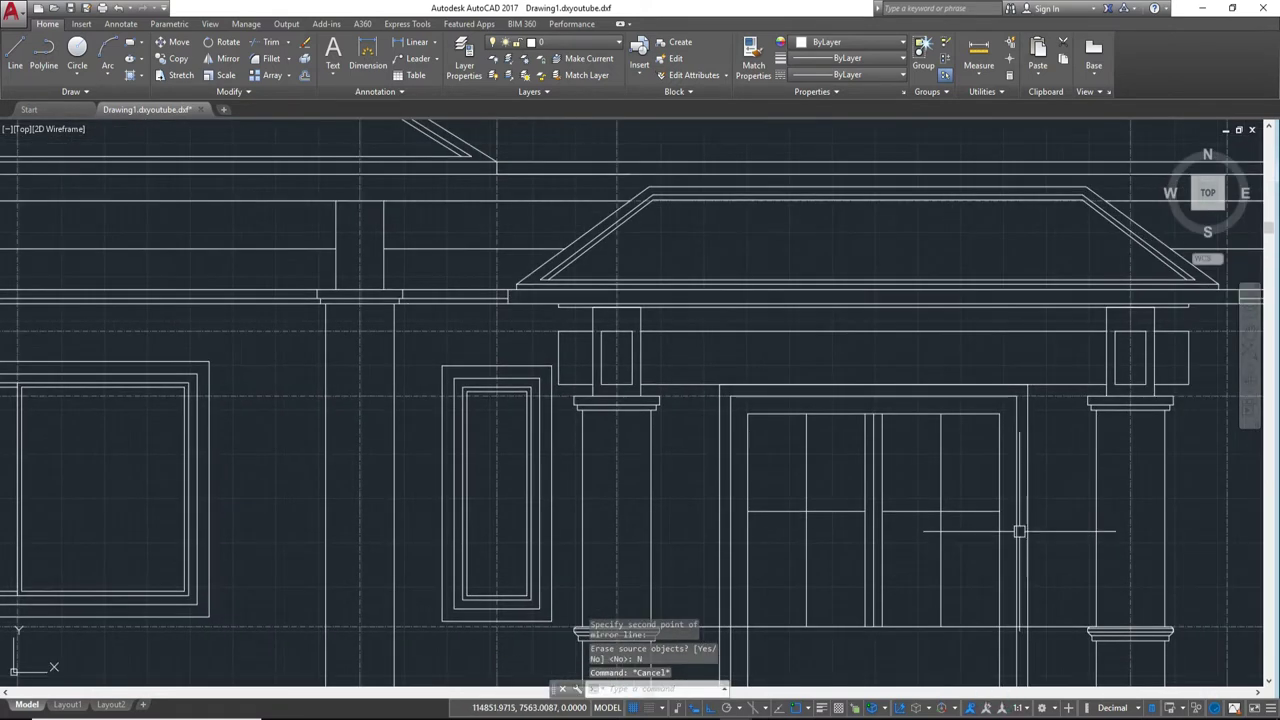
middle_click_drag(1019, 531, 1060, 415)
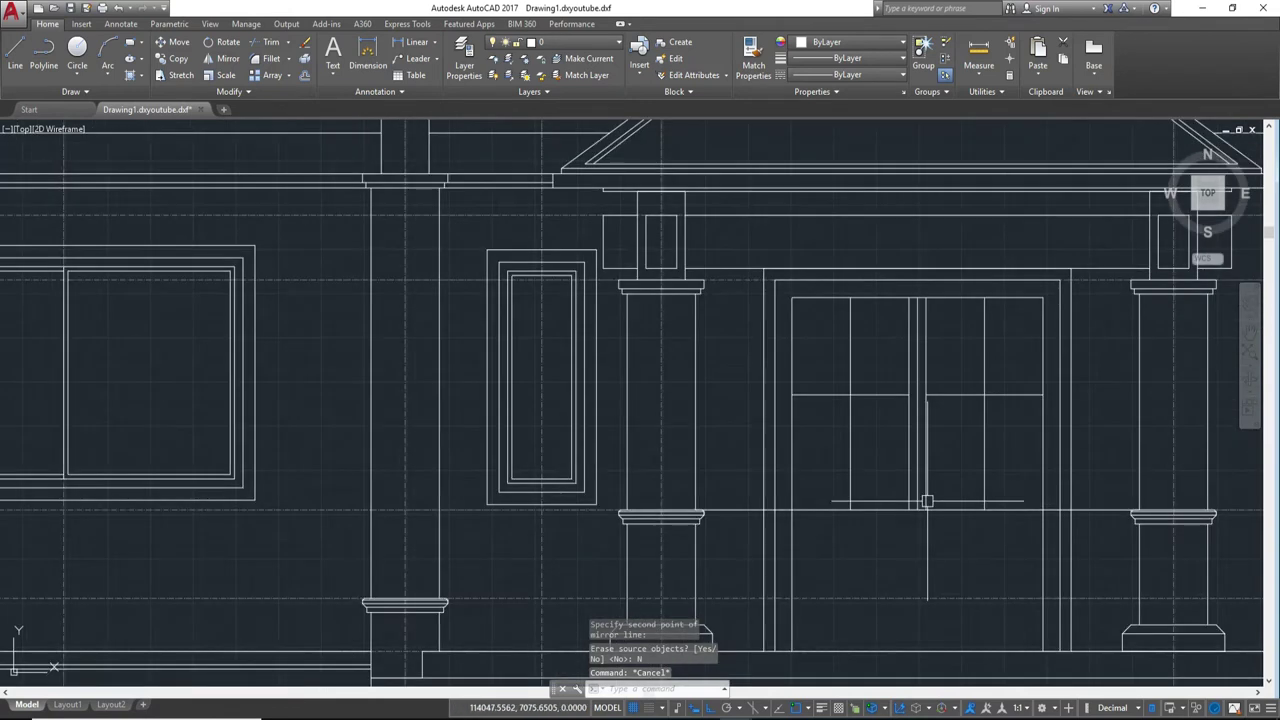
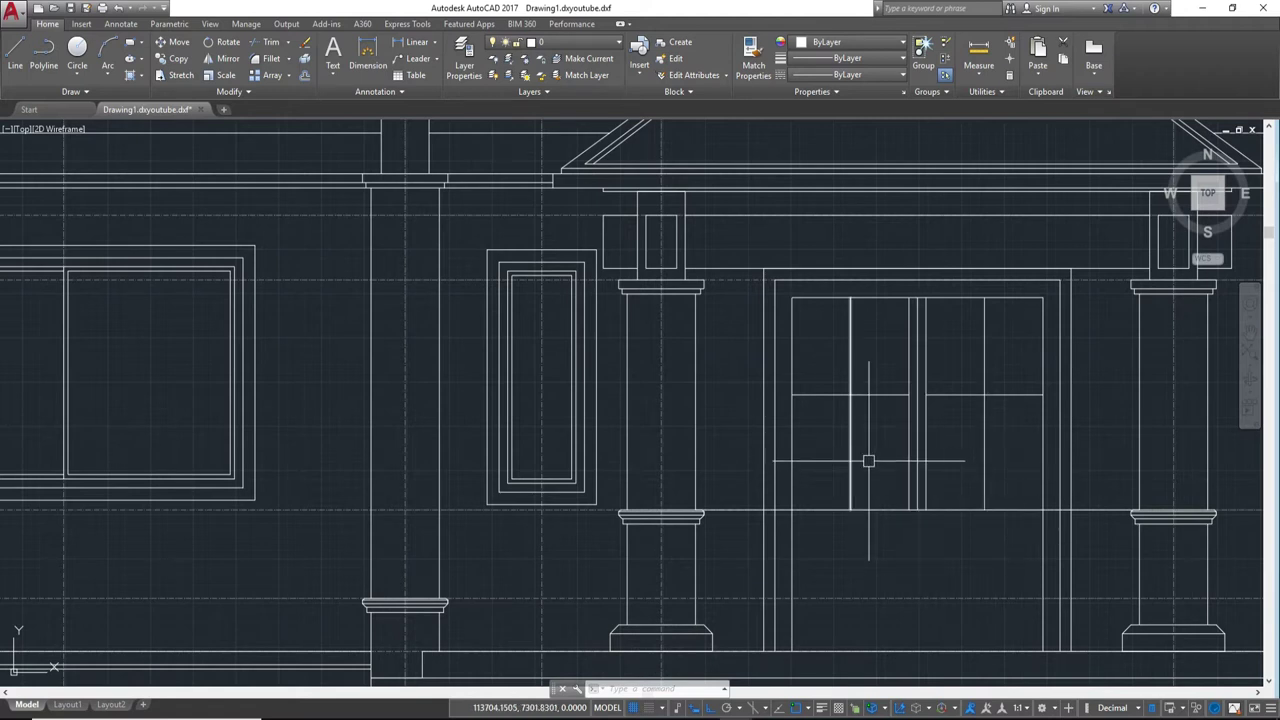
Step: With EXTEND, lengthen the right door mullion lines down to the horizontal line below
type("x")
key("Return")
key("Return")
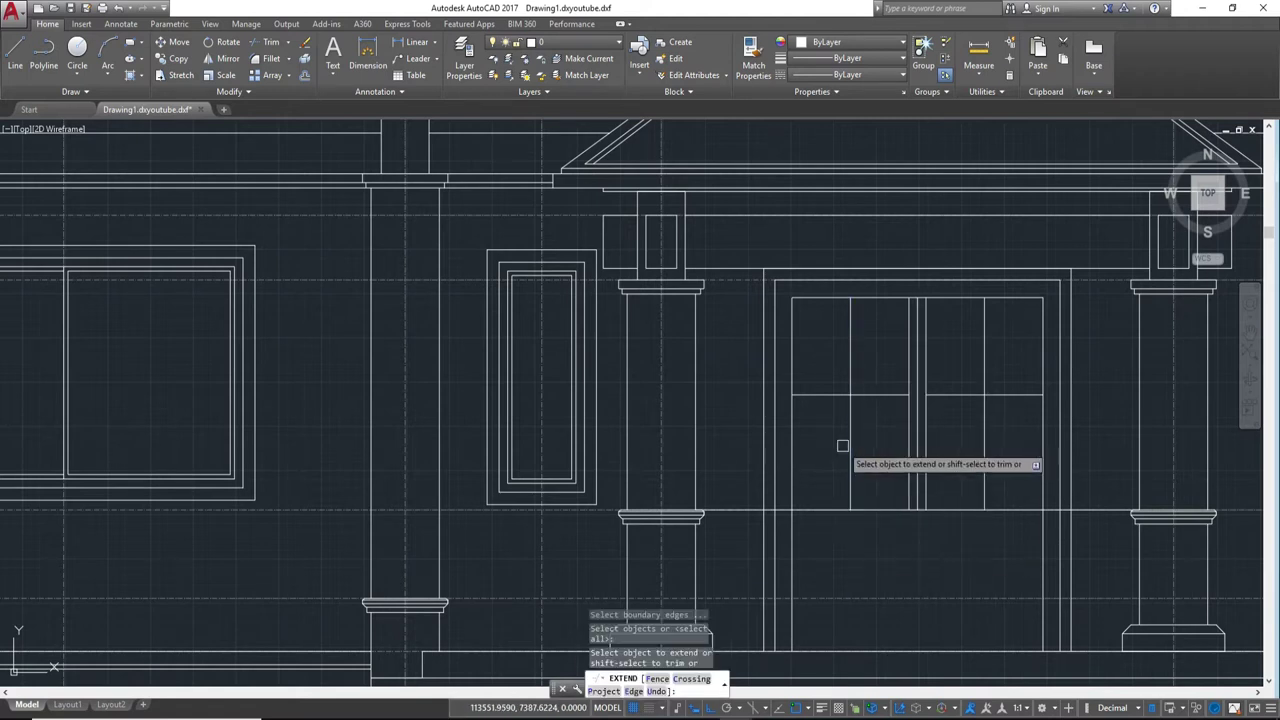
left_click(845, 447)
left_click(852, 450)
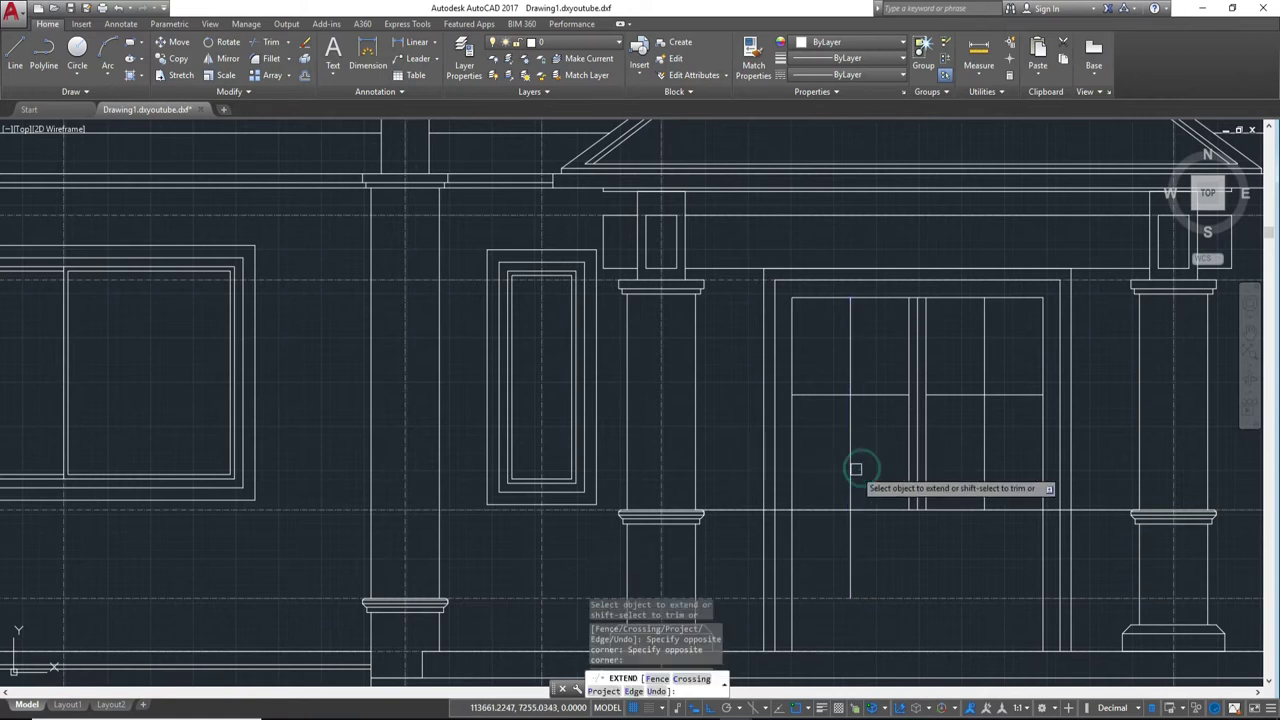
left_click(972, 476)
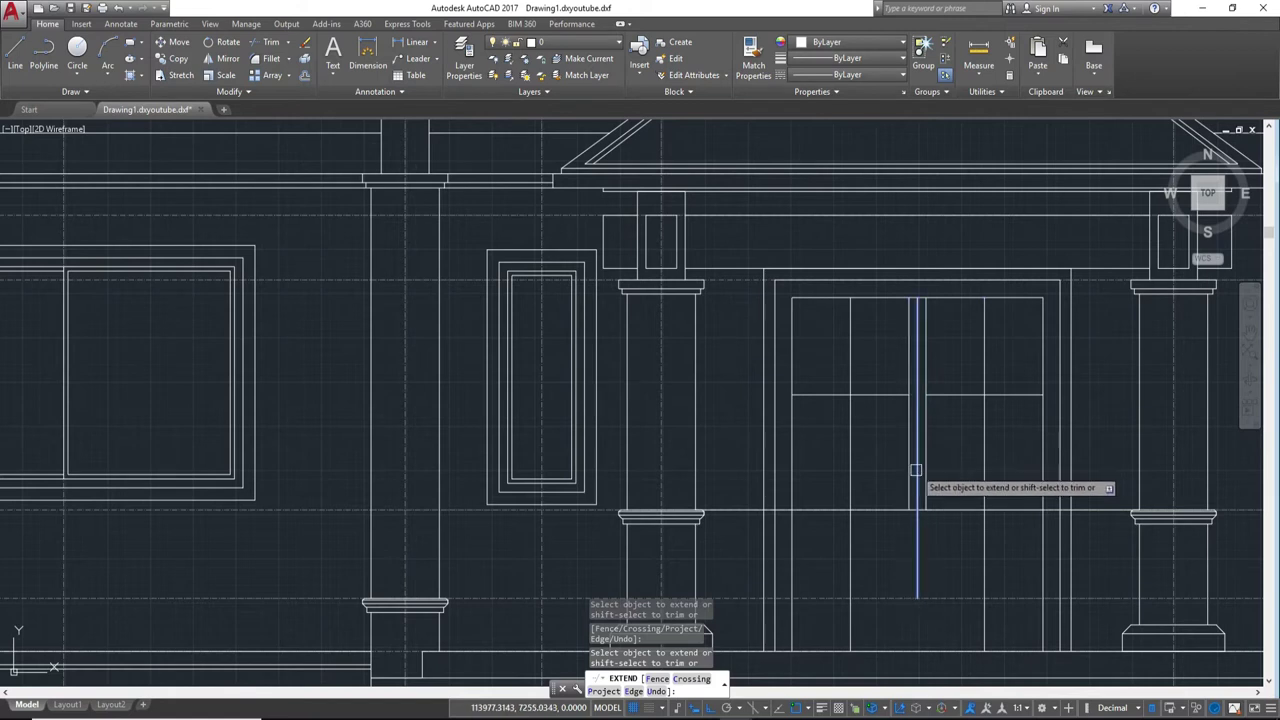
left_click(918, 473)
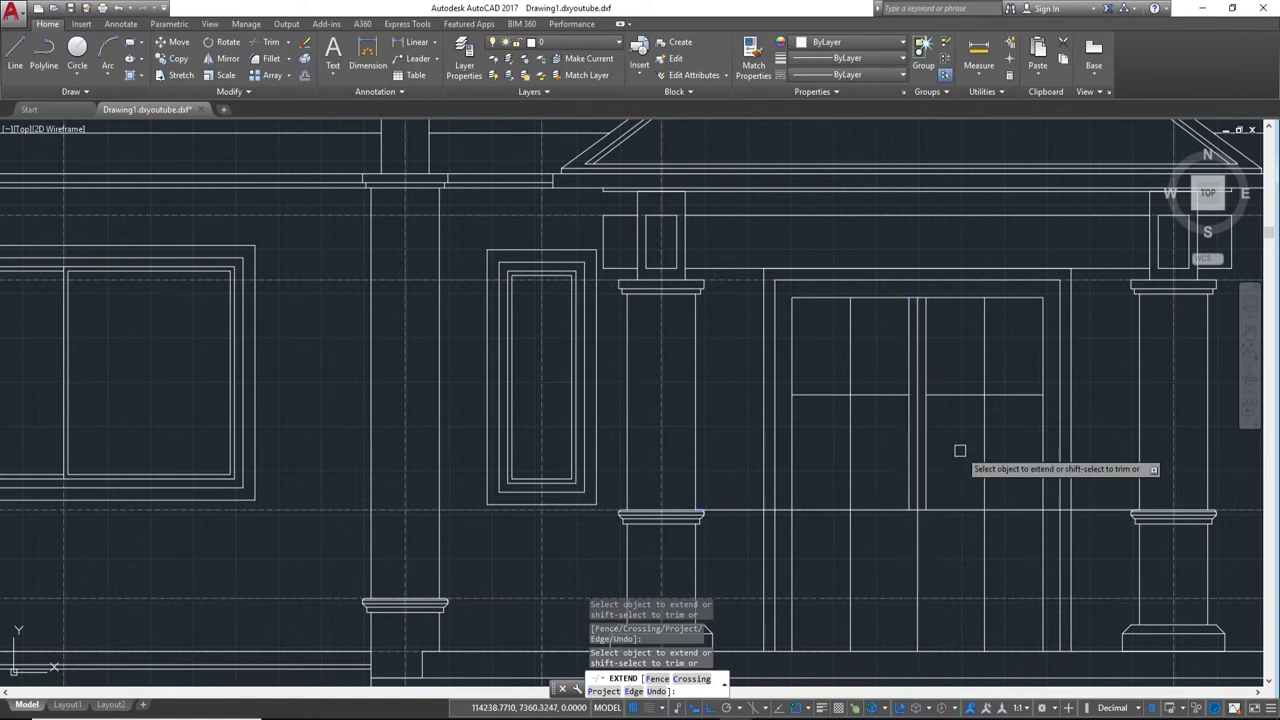
Step: Extend the central door line down to the base as well, then recentre the door
scroll(960, 451, "up", 2)
left_click(897, 503)
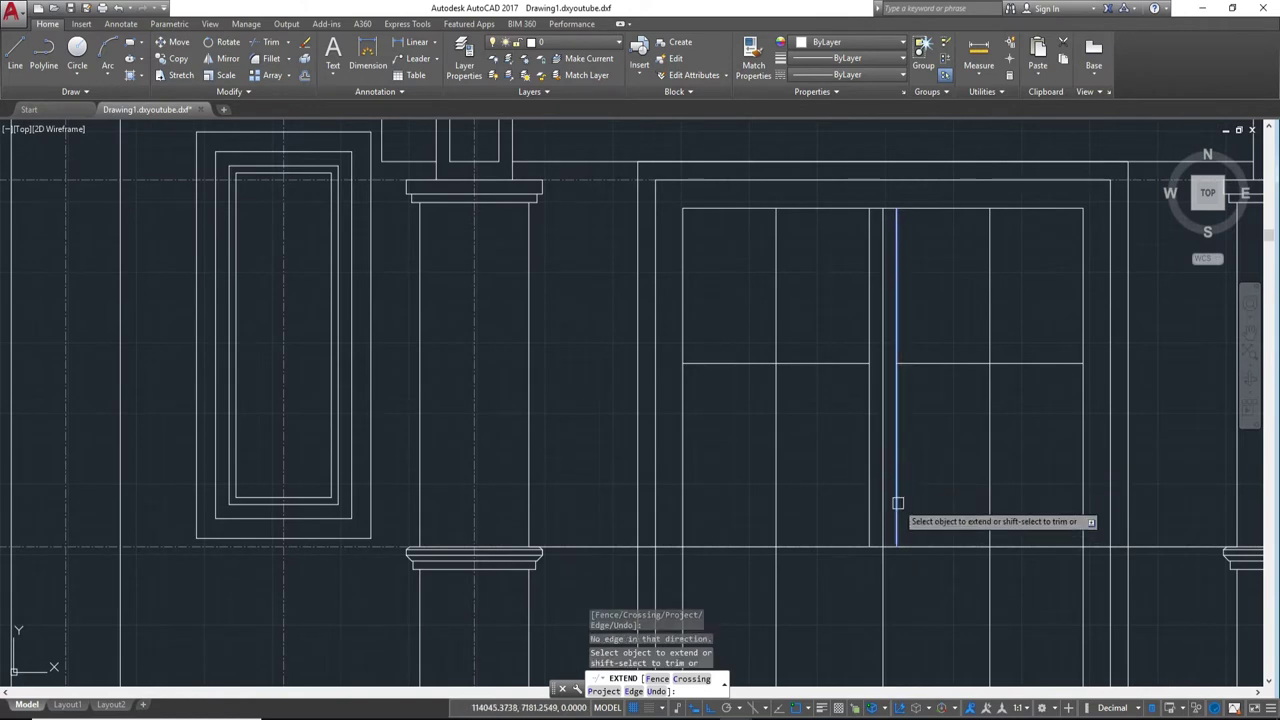
scroll(899, 515, "down", 2)
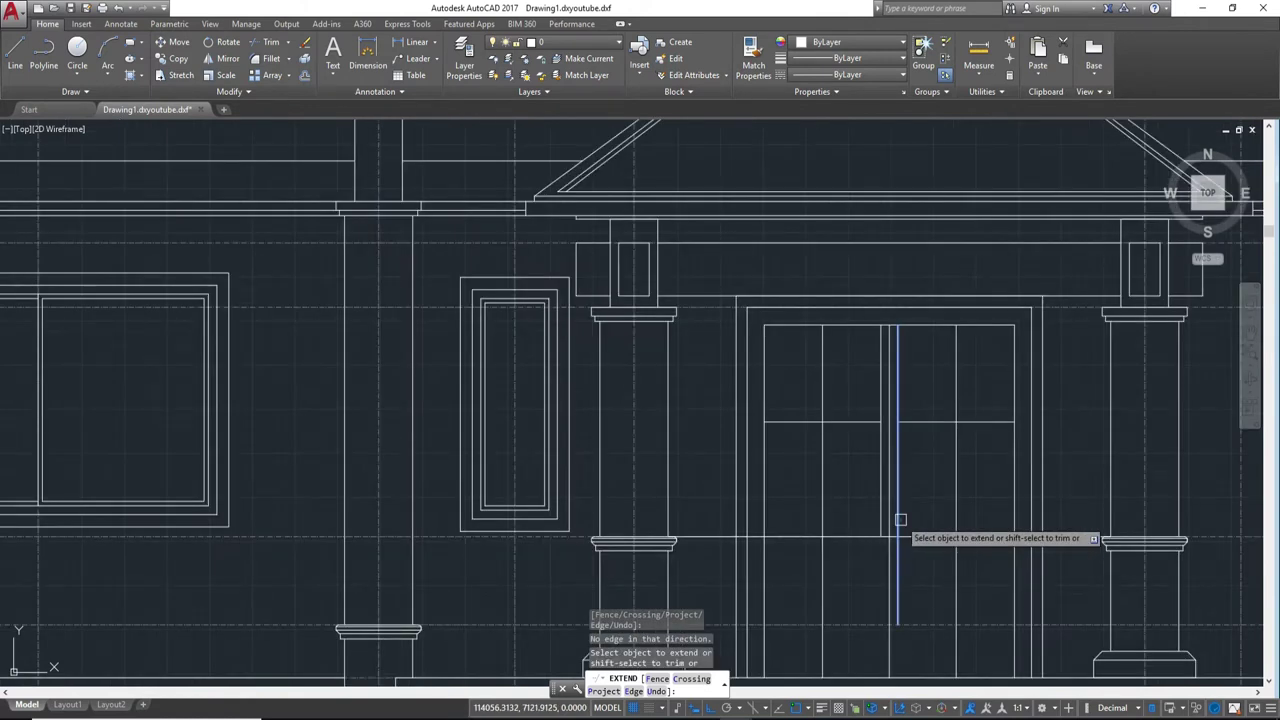
left_click(900, 520)
scroll(900, 520, "down", 3)
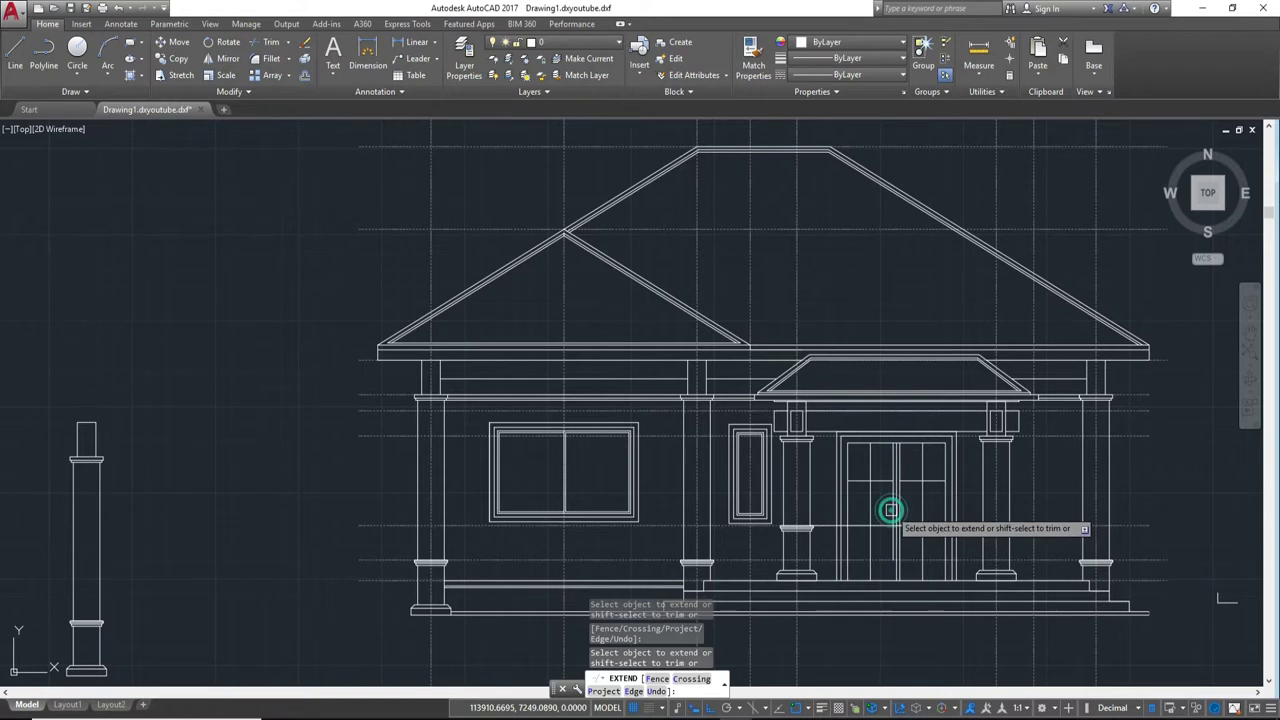
scroll(905, 540, "up", 4)
scroll(920, 545, "down", 4)
scroll(915, 555, "up", 2)
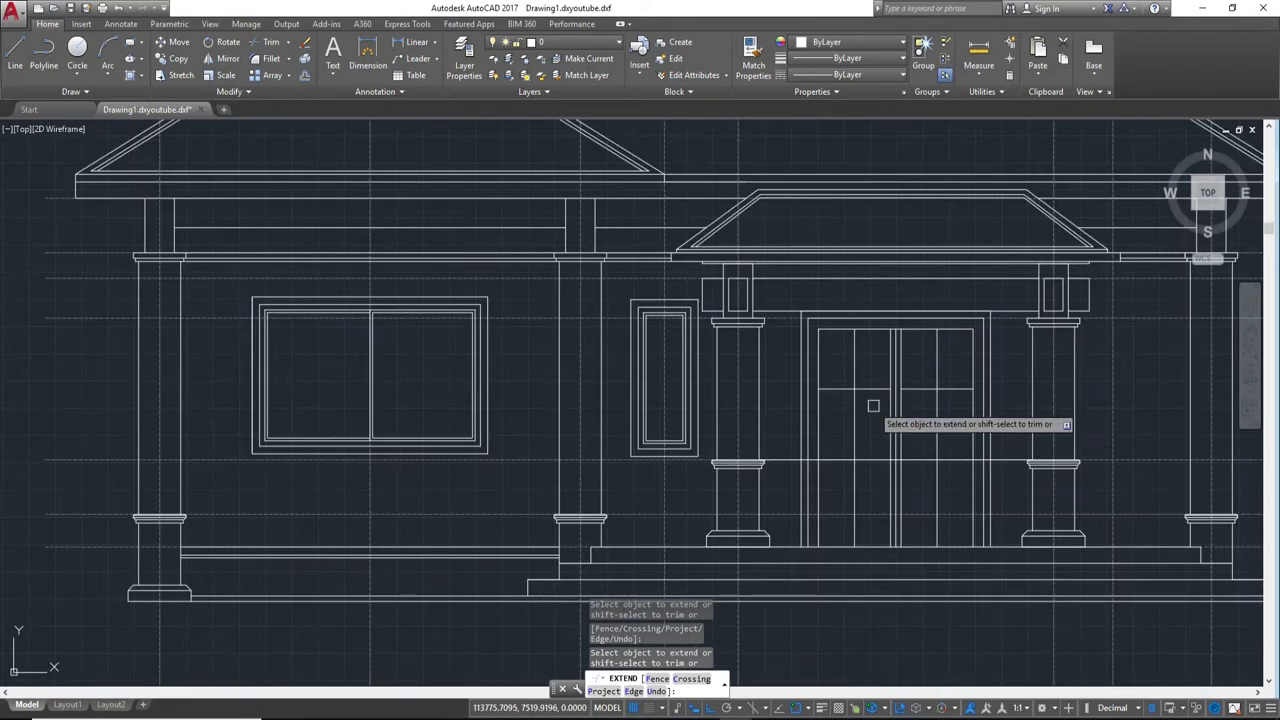
key("Escape")
scroll(887, 440, "up", 4)
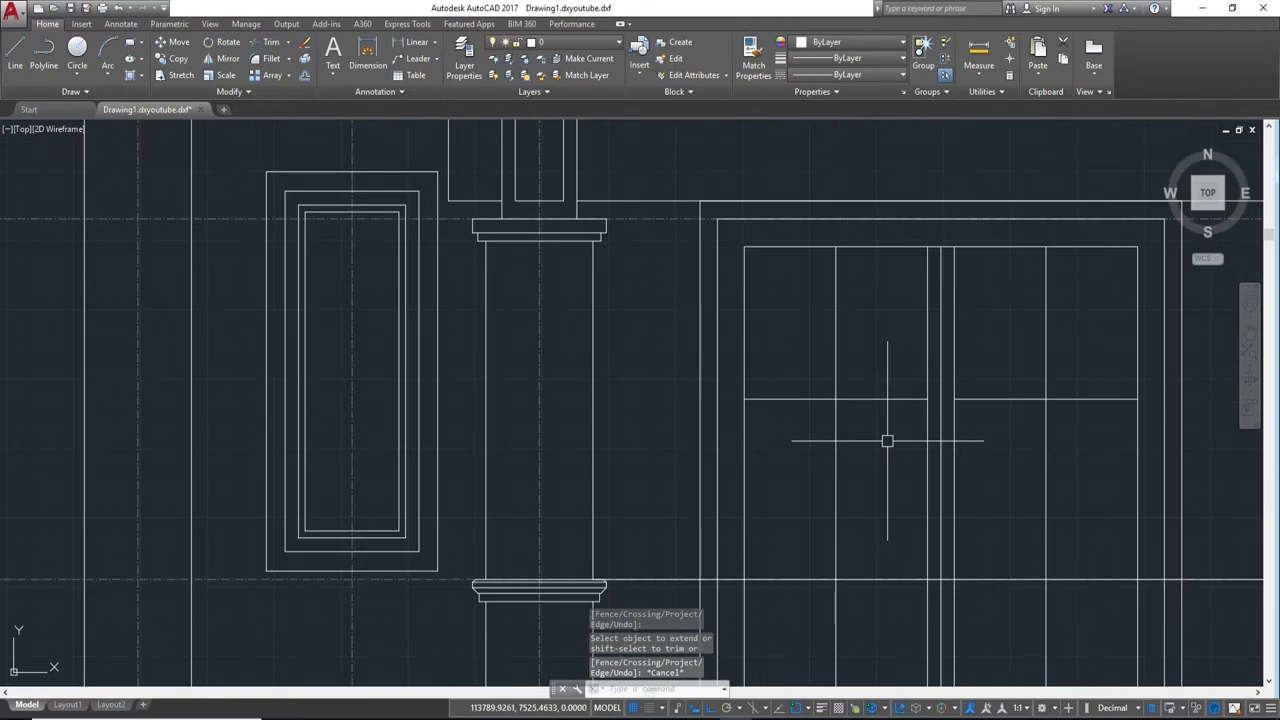
scroll(887, 440, "down", 2)
middle_click_drag(879, 492, 848, 525)
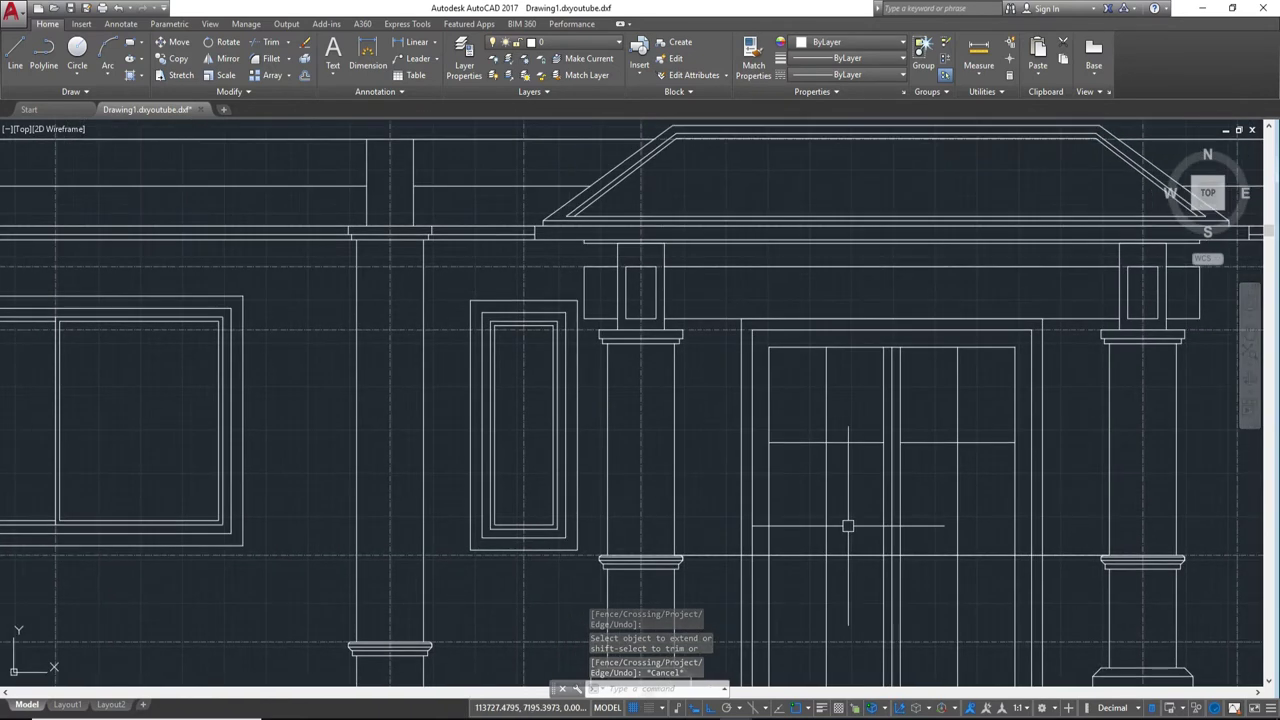
Step: Erase the stray horizontal door line and draw a radius 12.4504 circle on the door centre line
left_click(912, 556)
key("Return")
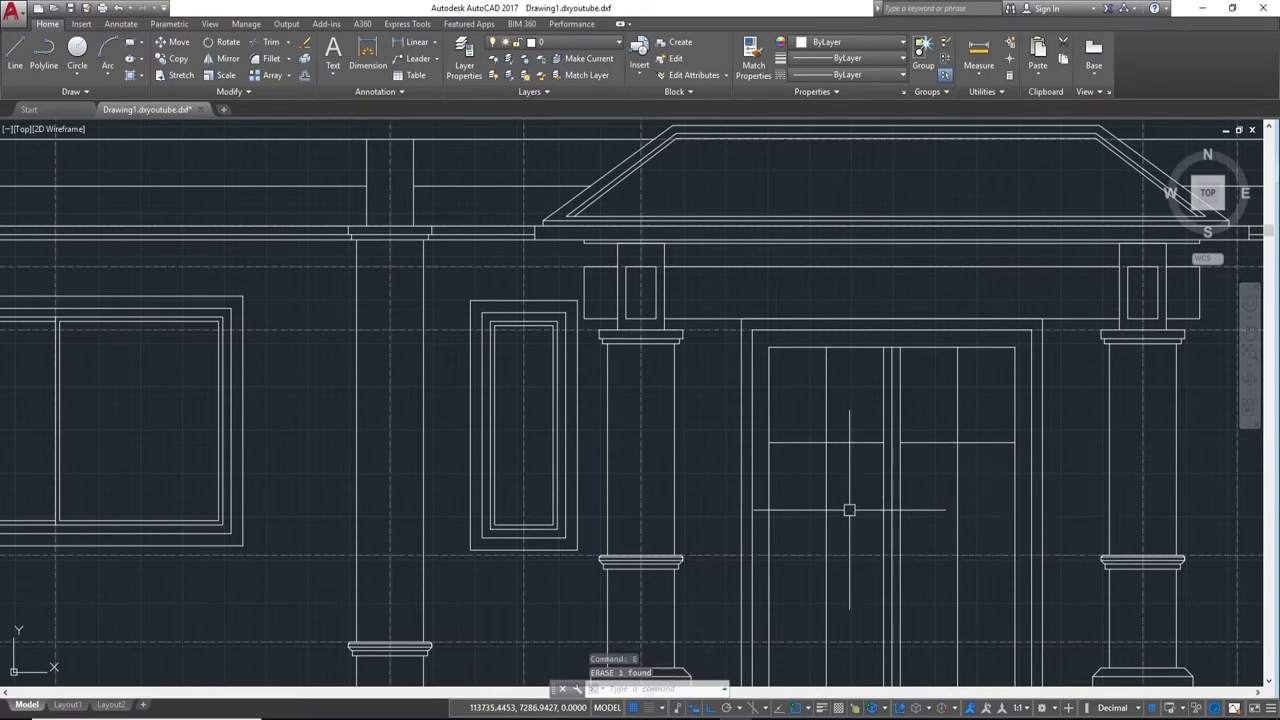
key("Return")
scroll(880, 515, "up", 2)
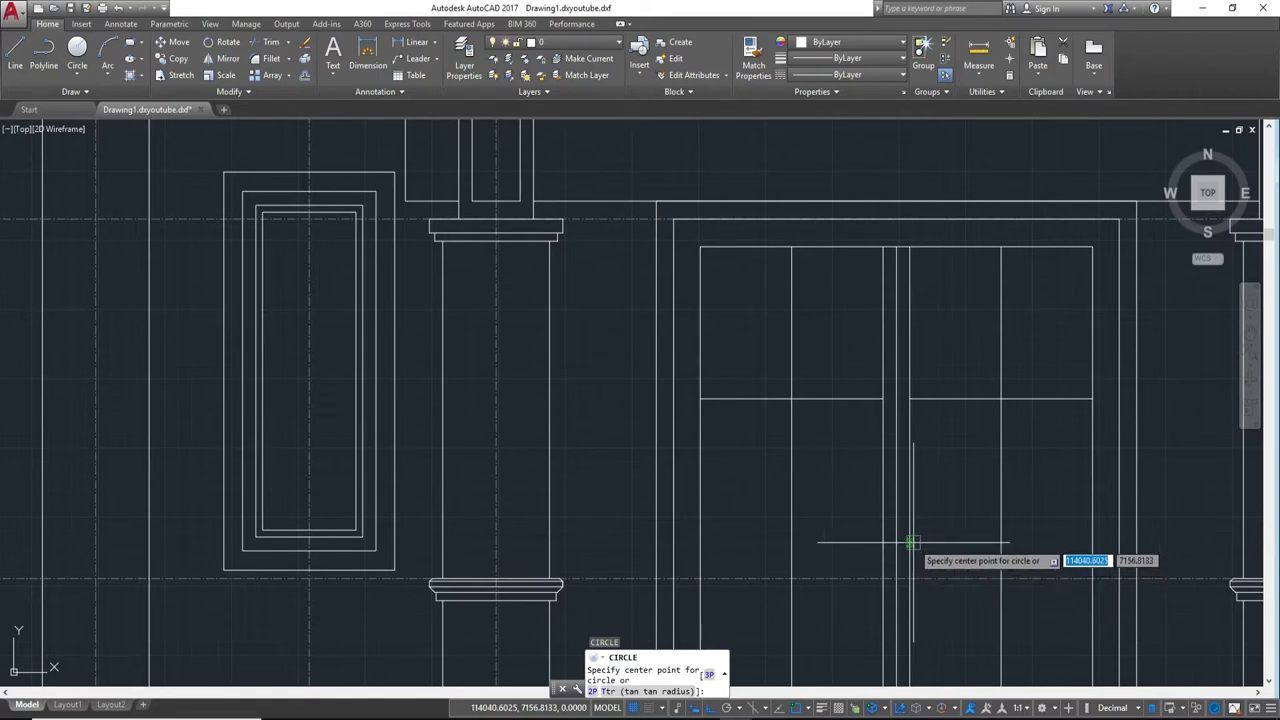
scroll(912, 545, "up", 2)
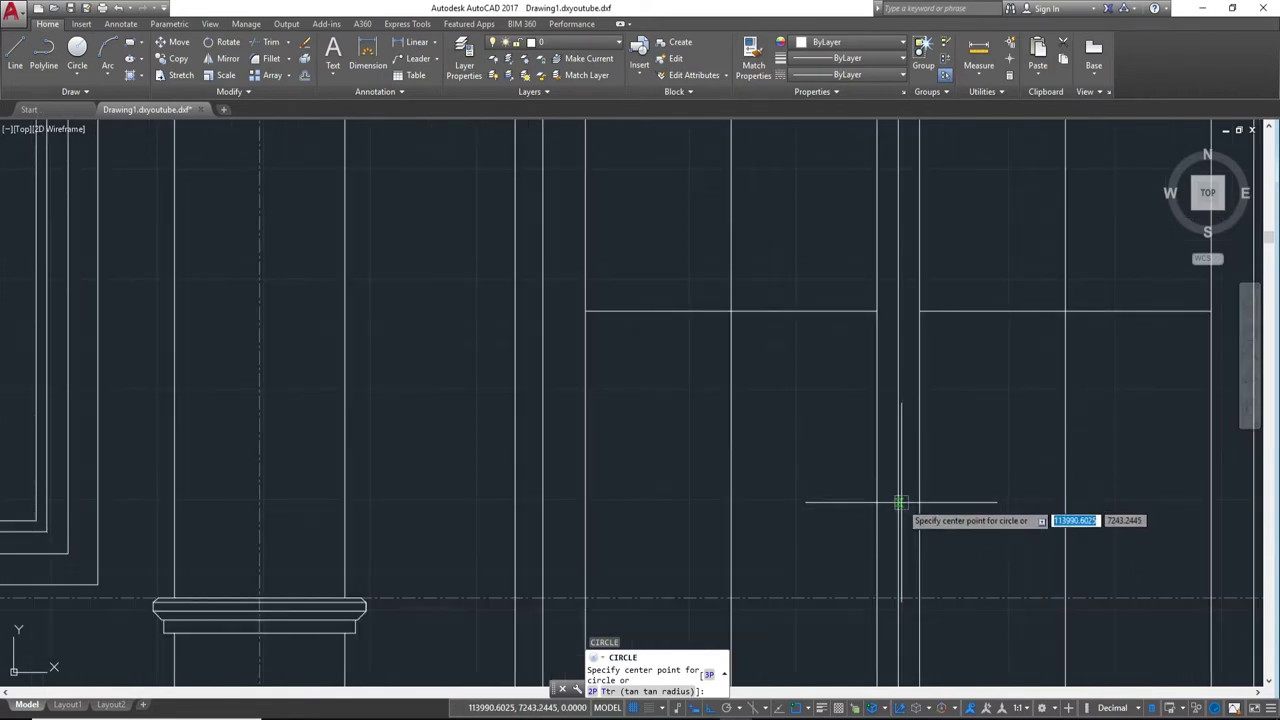
scroll(895, 496, "up", 2)
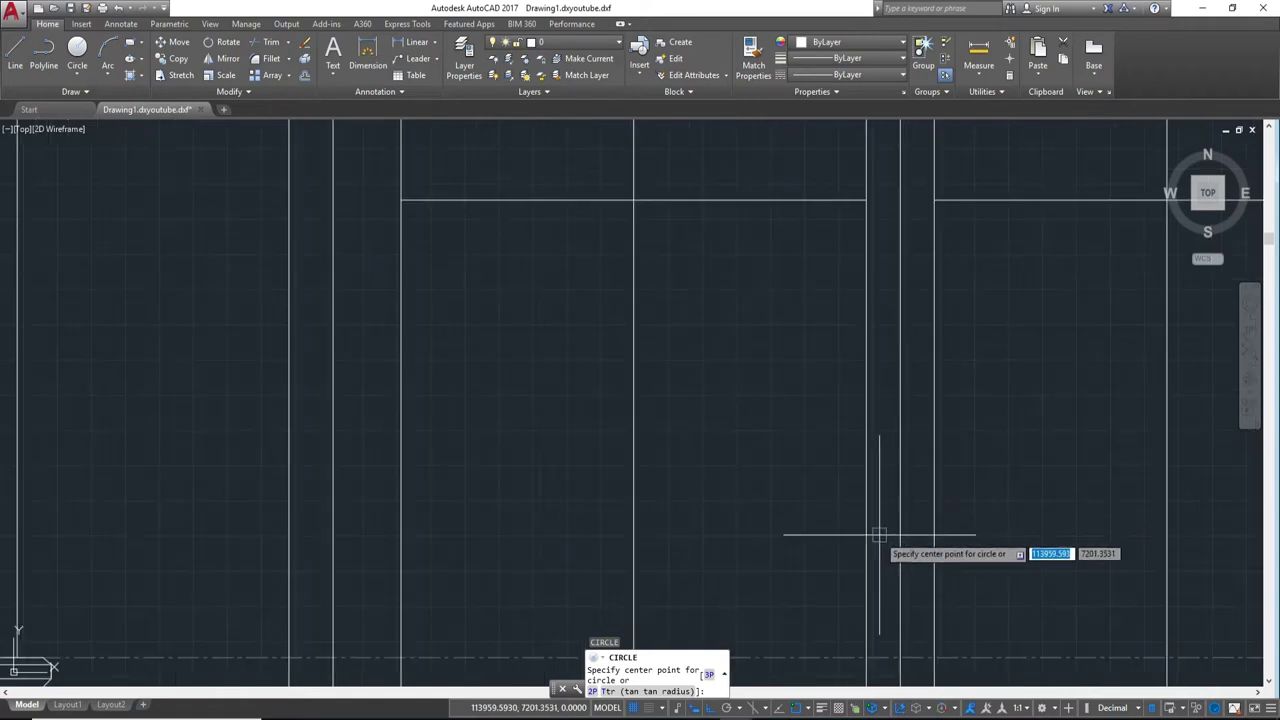
scroll(900, 560, "down", 2)
scroll(914, 518, "up", 3)
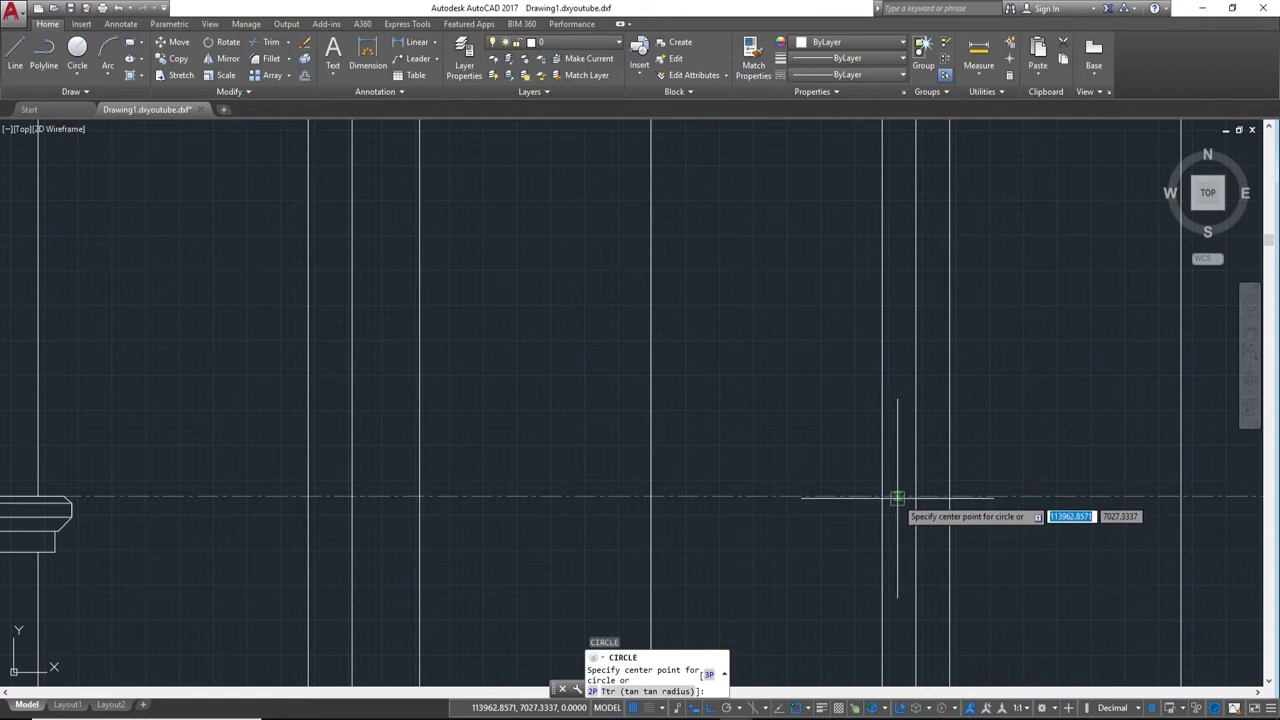
left_click(897, 496)
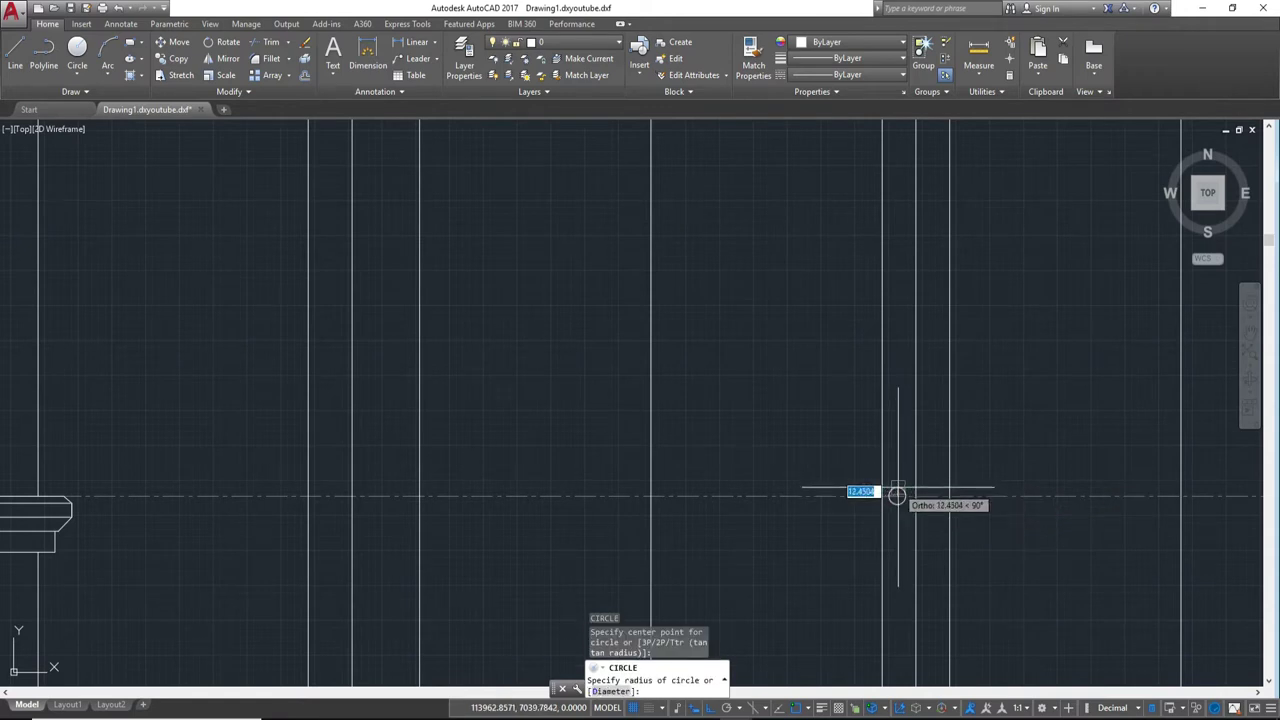
left_click(897, 487)
scroll(906, 468, "up", 2)
Step: Mirror the circle about the door's vertical centre line, keeping the original
double_click(893, 497)
type("mi")
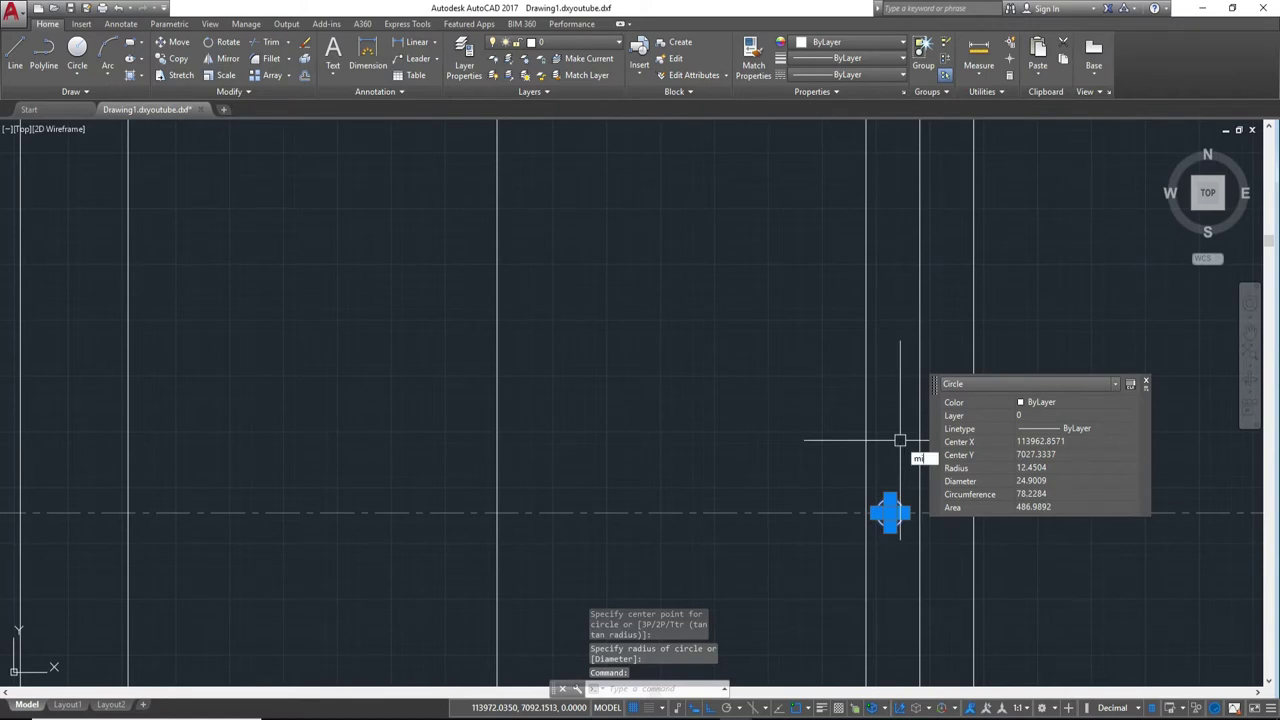
key("Return")
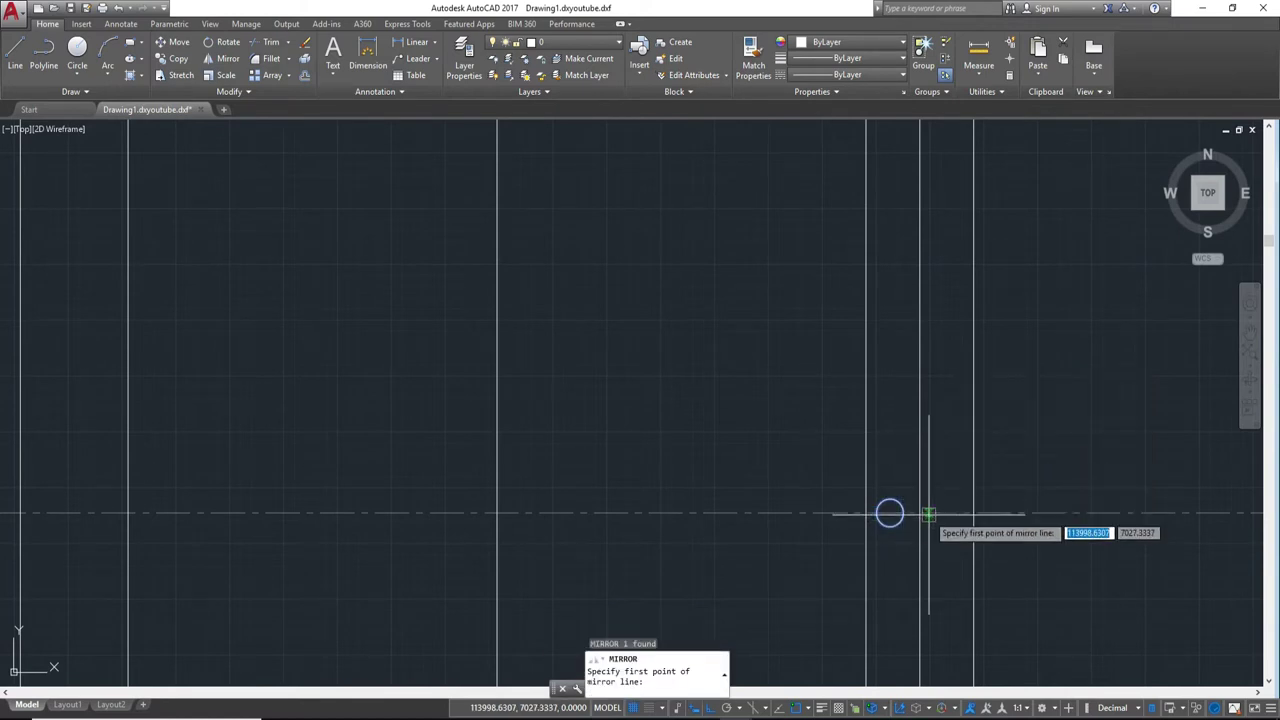
left_click(920, 514)
left_click(920, 544)
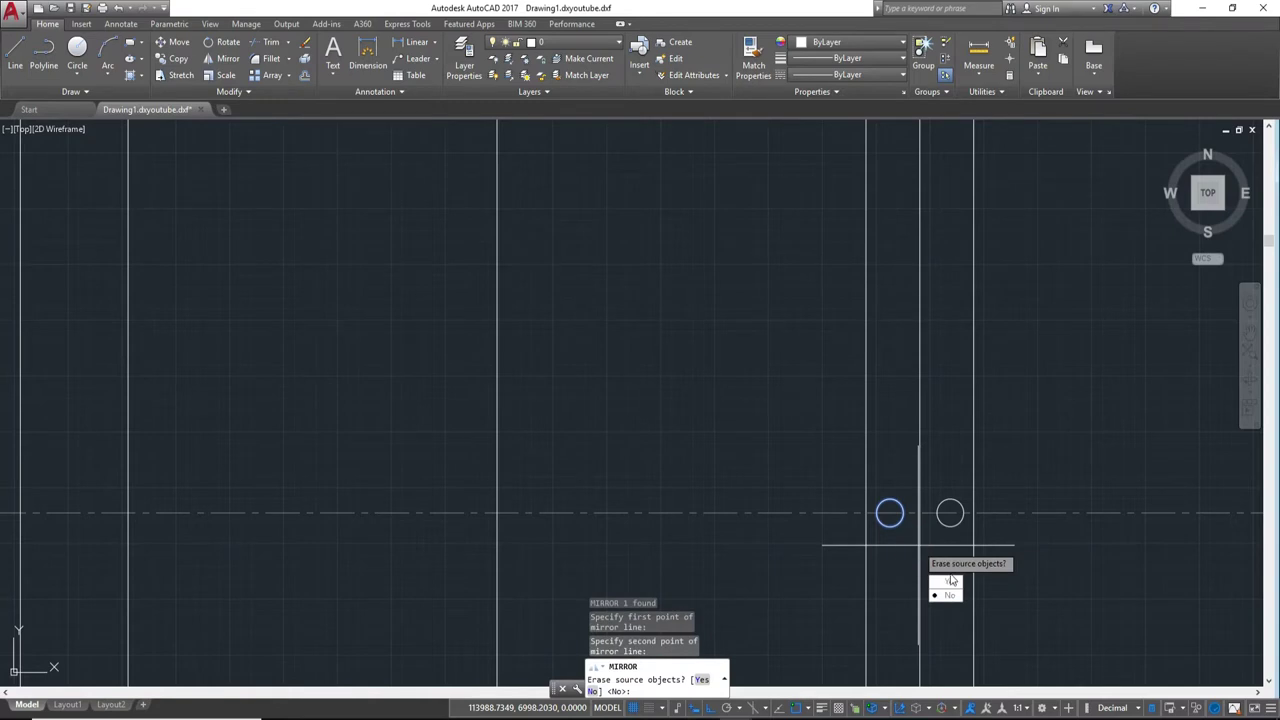
type("n")
key("Return")
scroll(834, 449, "down", 3)
scroll(866, 403, "down", 3)
scroll(1023, 414, "down", 2)
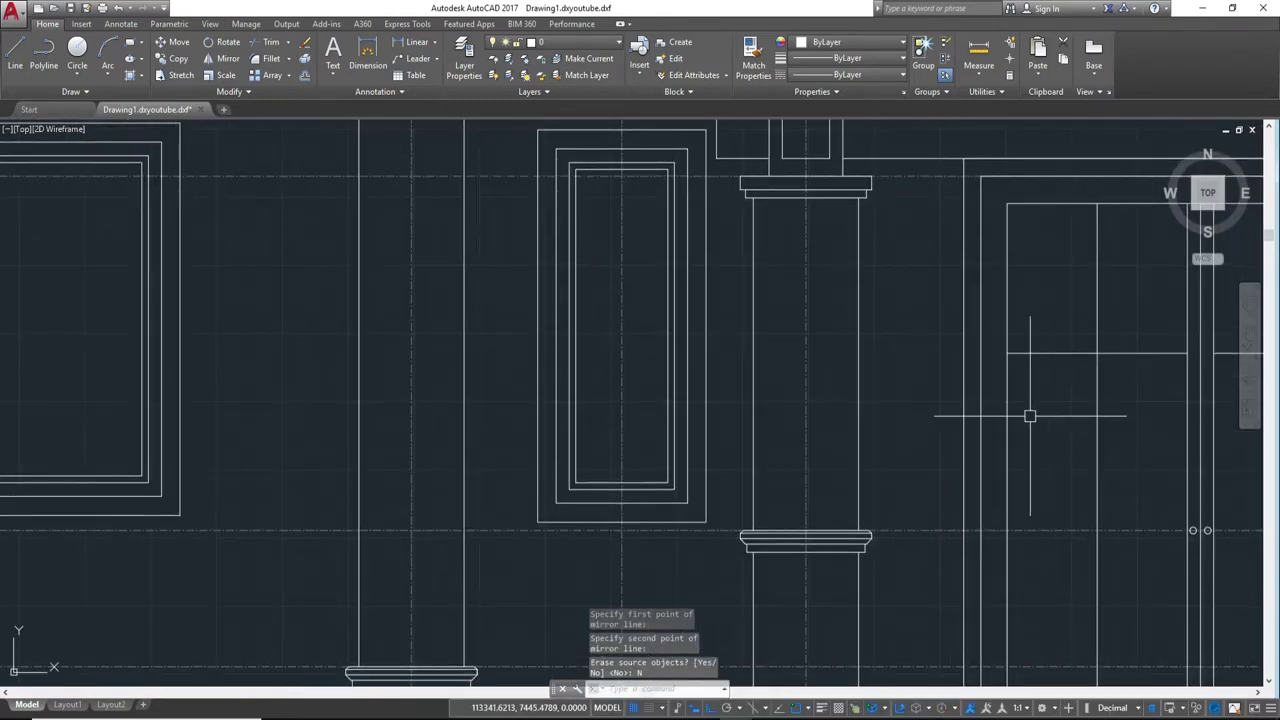
scroll(887, 387, "down", 2)
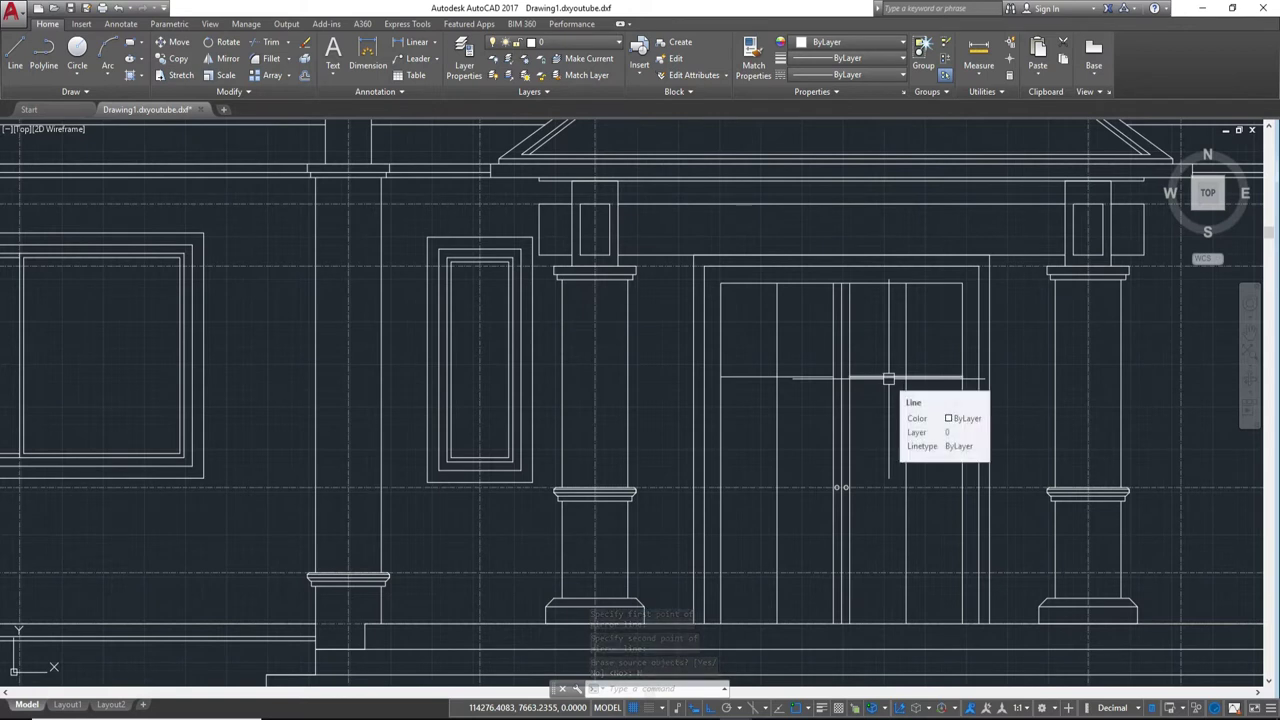
left_click(887, 379)
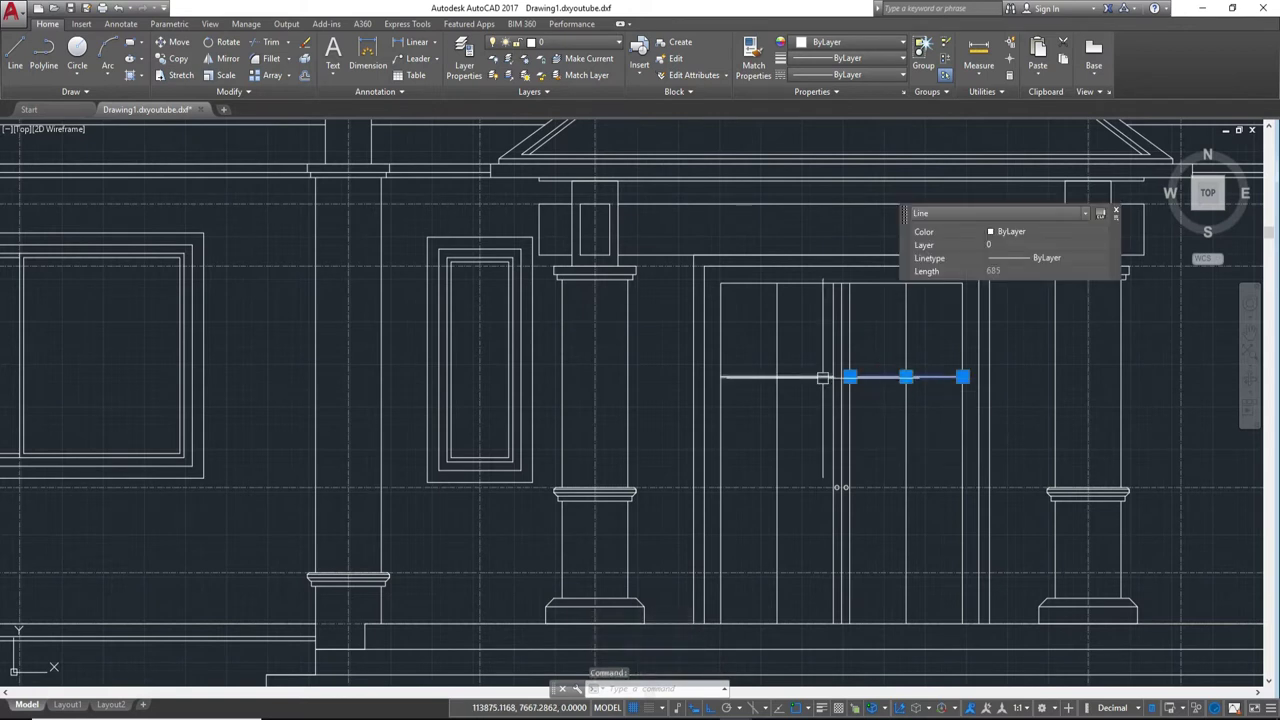
left_click(822, 378)
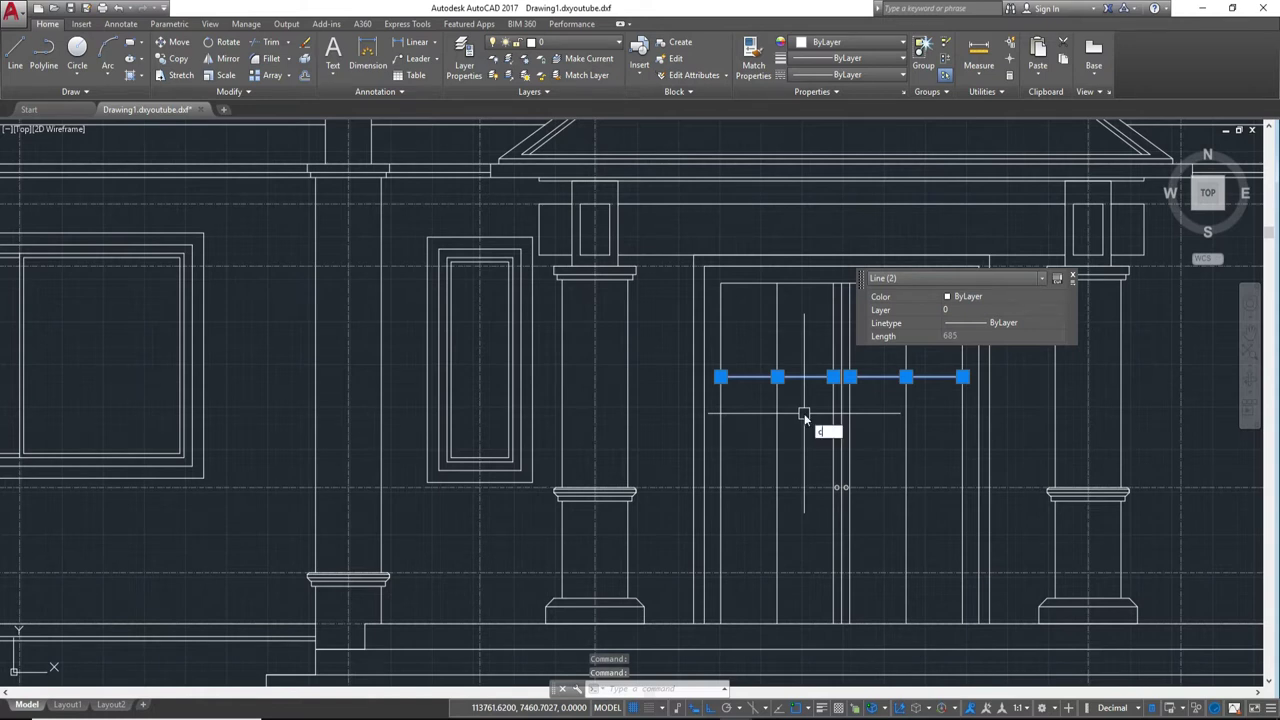
type("o")
key("Return")
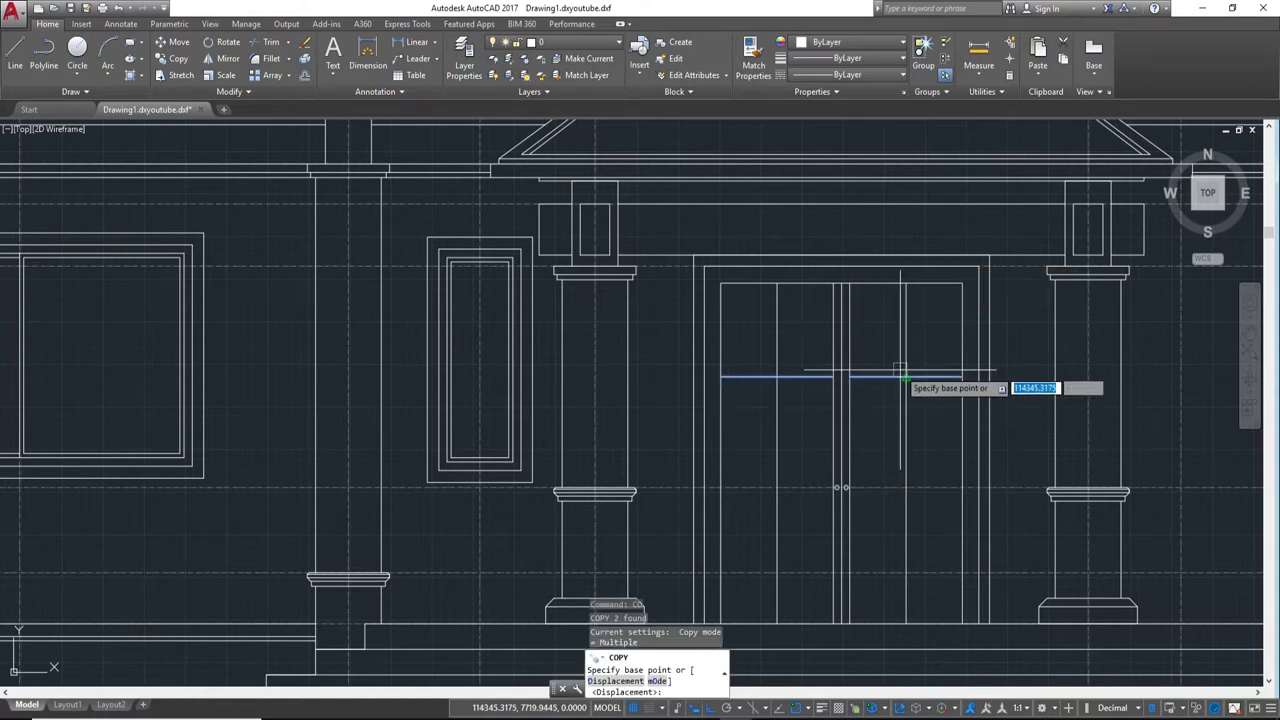
left_click(905, 378)
key("Escape")
scroll(905, 480, "down", 5)
scroll(940, 445, "up", 3)
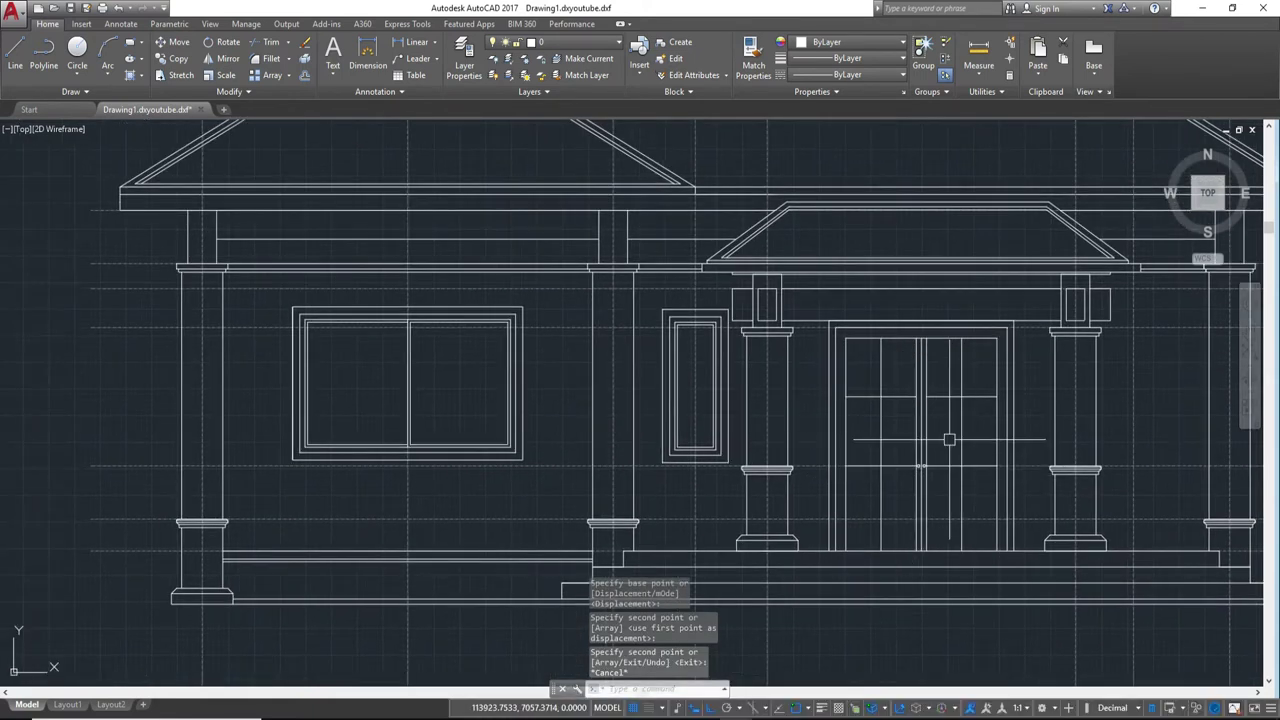
scroll(613, 372, "down", 2)
middle_click_drag(764, 393, 961, 426)
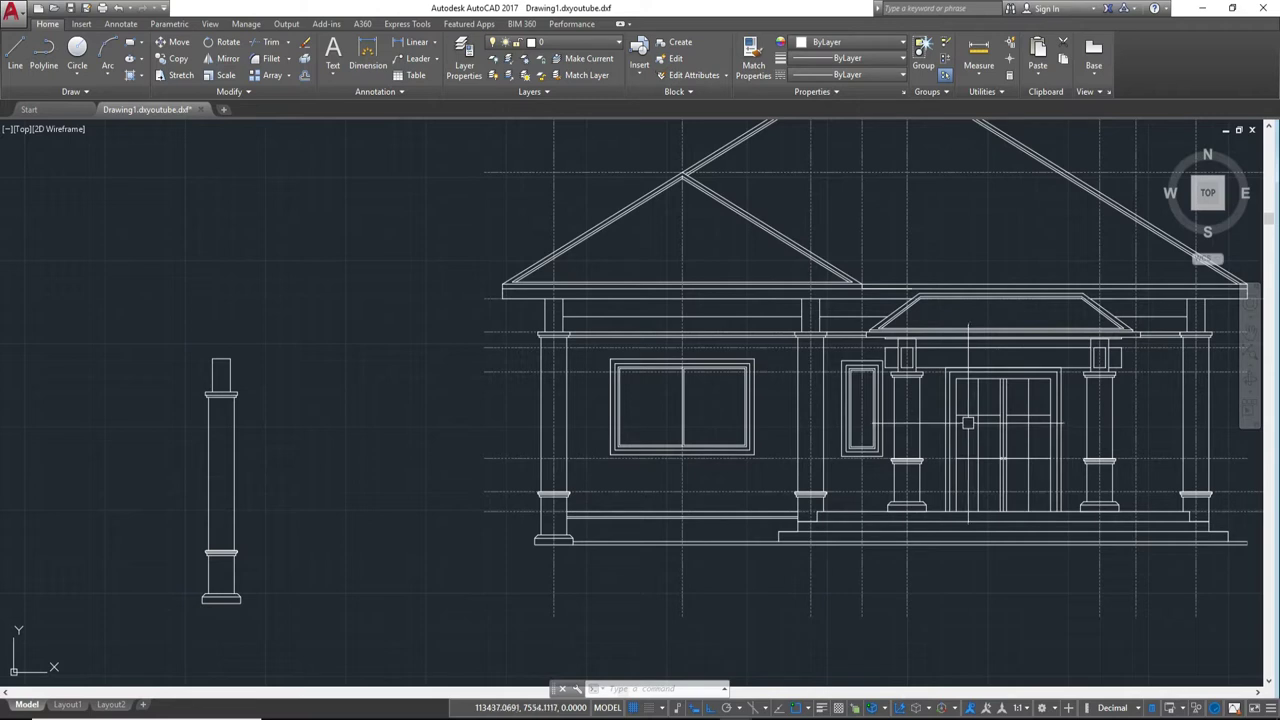
middle_click_drag(942, 375, 1021, 380)
scroll(1021, 380, "down", 3)
scroll(965, 362, "up", 3)
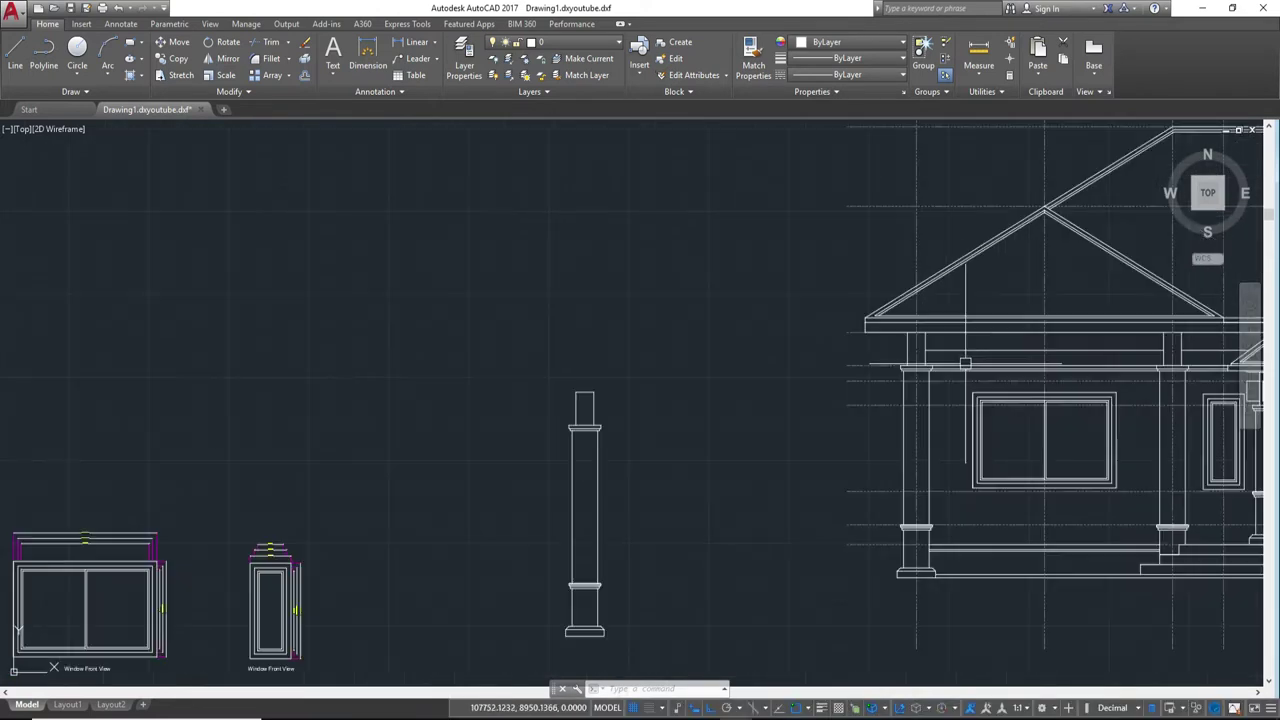
scroll(950, 237, "down", 2)
mouse_move(950, 190)
middle_mouse_down()
mouse_move(949, 357)
mouse_move(842, 370)
middle_mouse_up()
scroll(949, 357, "down", 2)
scroll(850, 369, "up", 3)
Step: Trim the stray lines above the house with a crossing window
key("Return")
key("Return")
left_click(1071, 297)
left_click(408, 240)
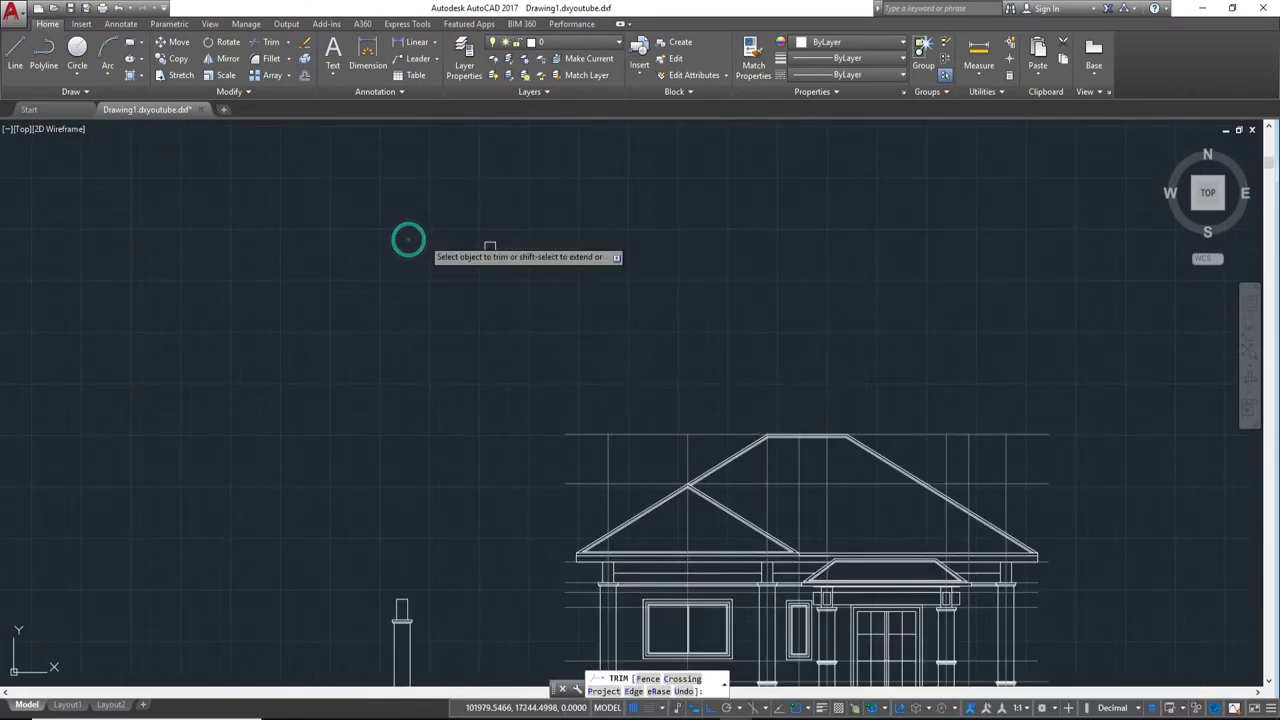
scroll(1000, 300, "down", 2)
scroll(800, 470, "up", 4)
key("Escape")
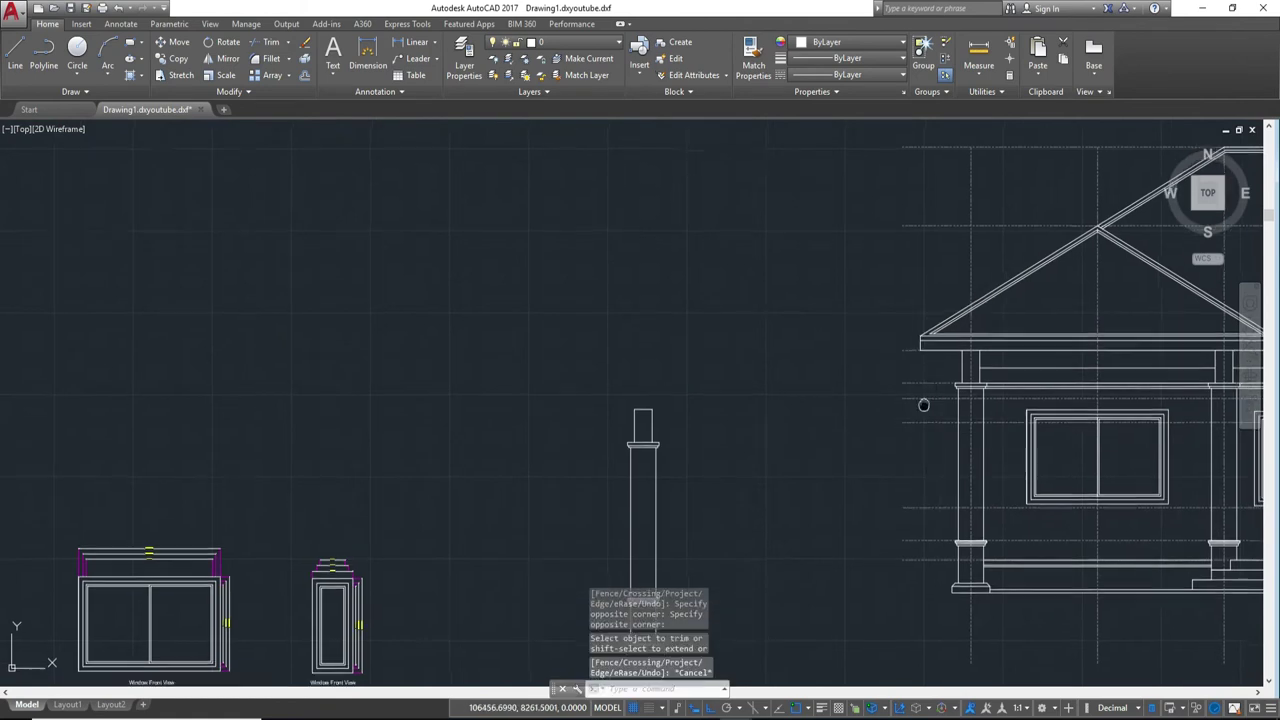
scroll(923, 405, "up", 2)
scroll(894, 411, "down", 2)
middle_click_drag(700, 500, 341, 405)
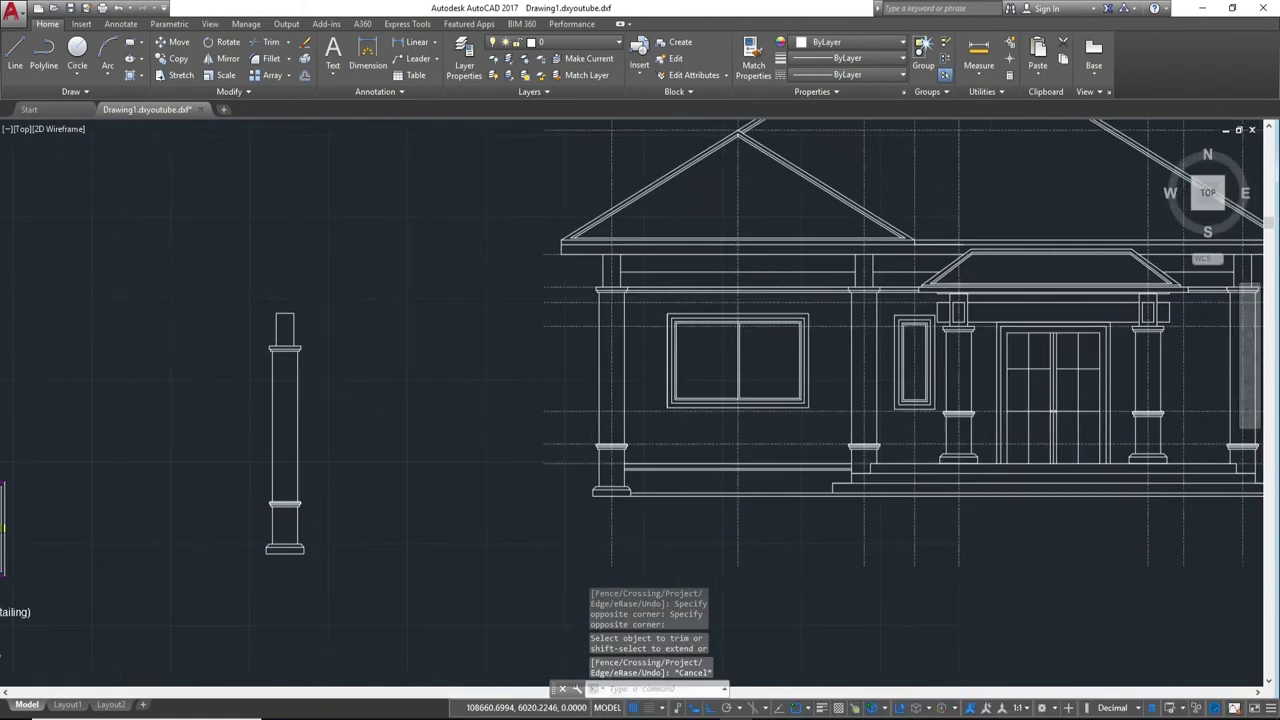
scroll(1039, 504, "down", 1)
scroll(1200, 488, "up", 3)
Step: Erase the two short stray lines at the facade's right edge beside the porch steps
left_click(1244, 504)
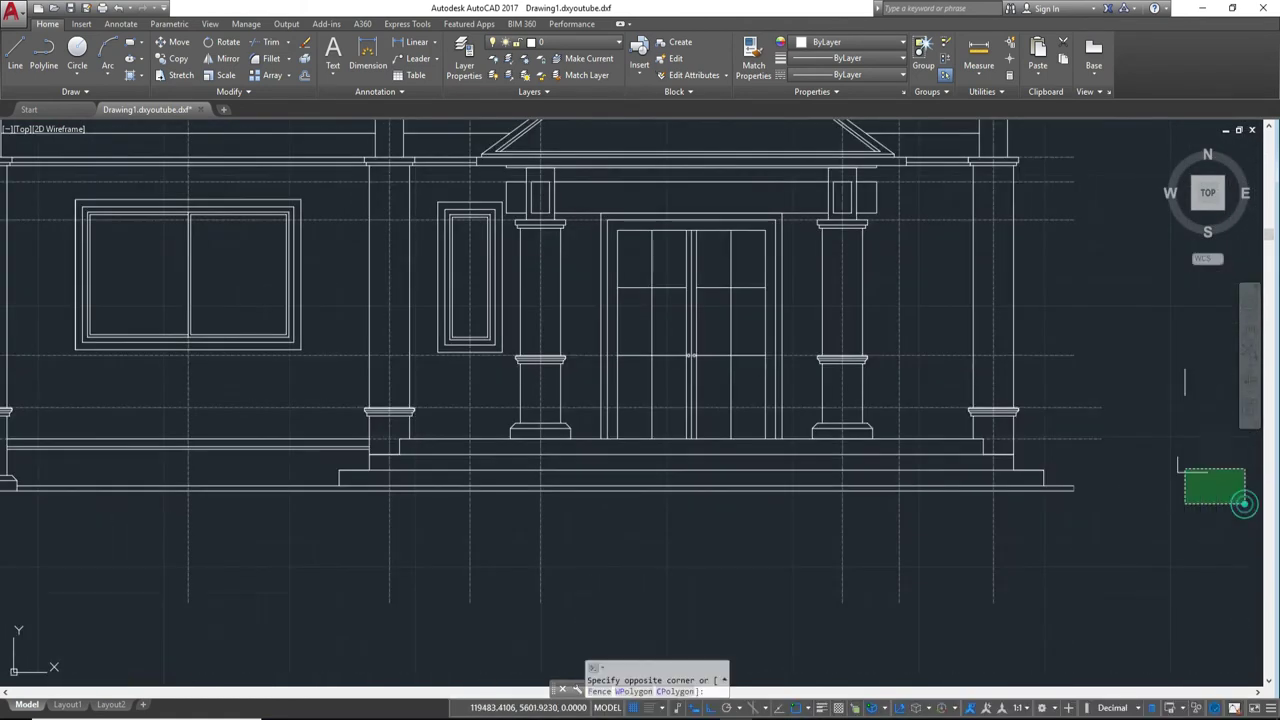
left_click(1183, 470)
key("Return")
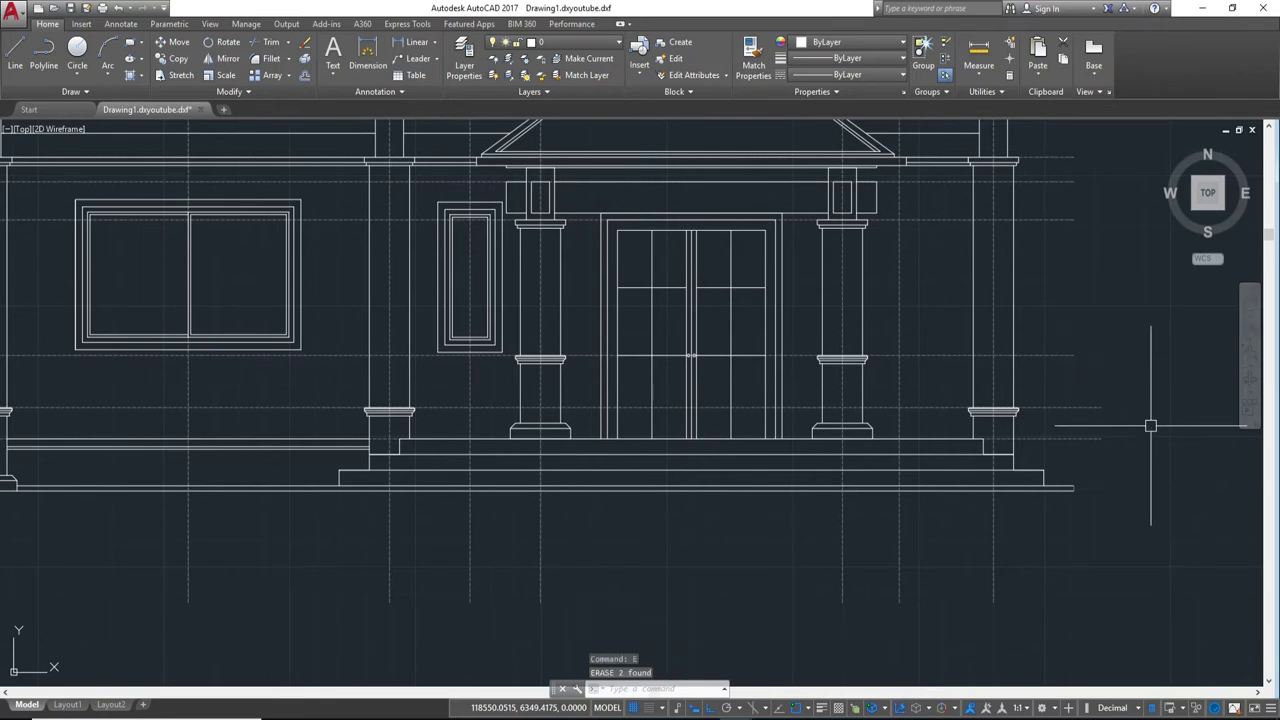
scroll(1150, 426, "down", 3)
scroll(963, 349, "down", 1)
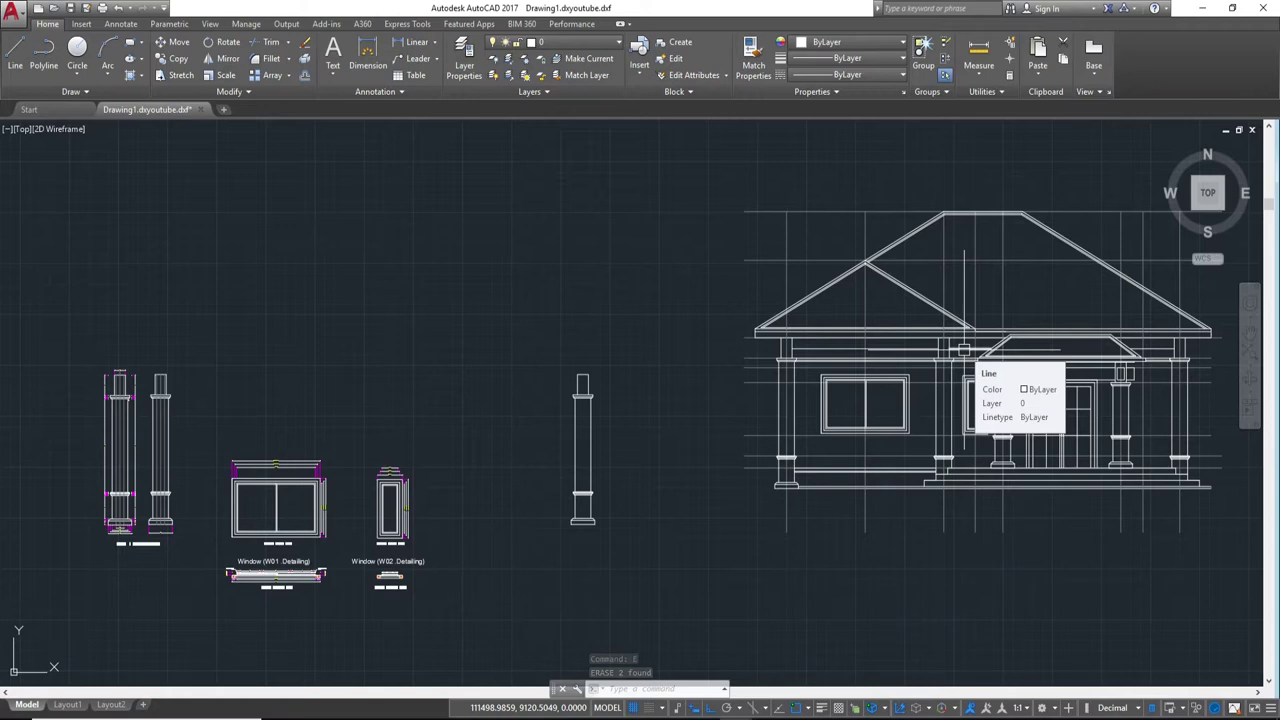
type("e")
key("Escape")
type("h")
key("Return")
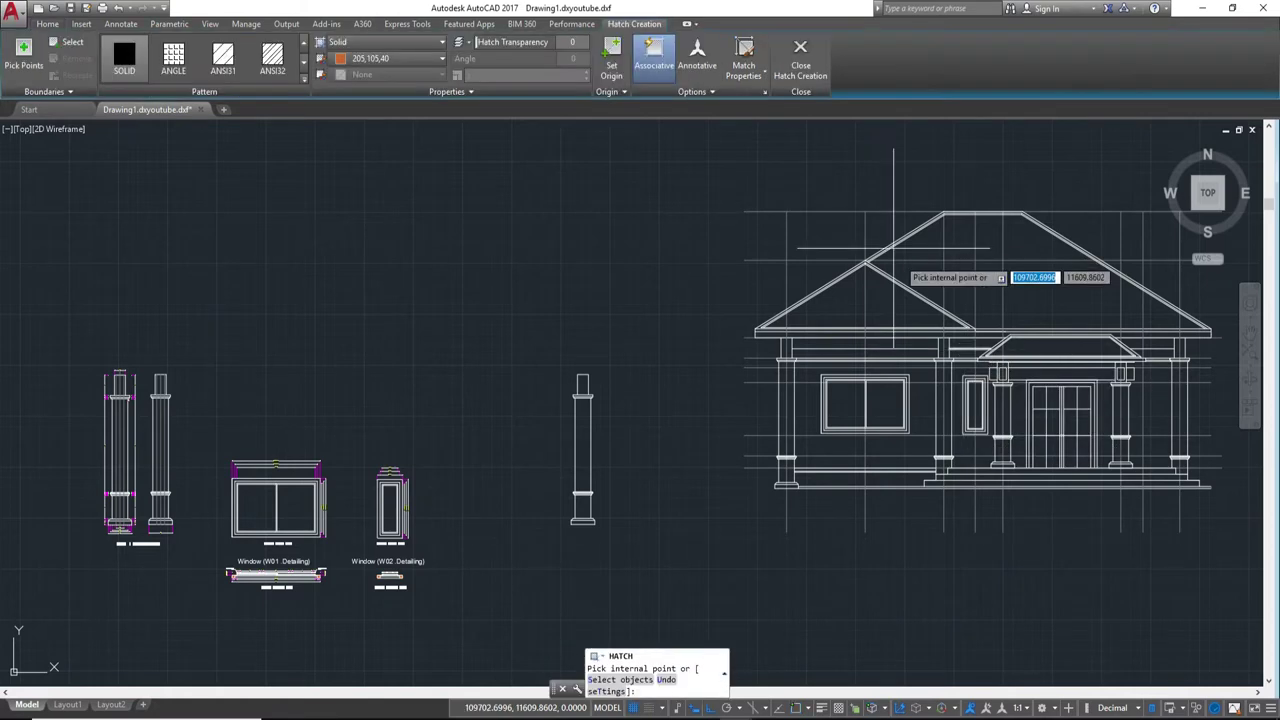
middle_click_drag(686, 271, 936, 376)
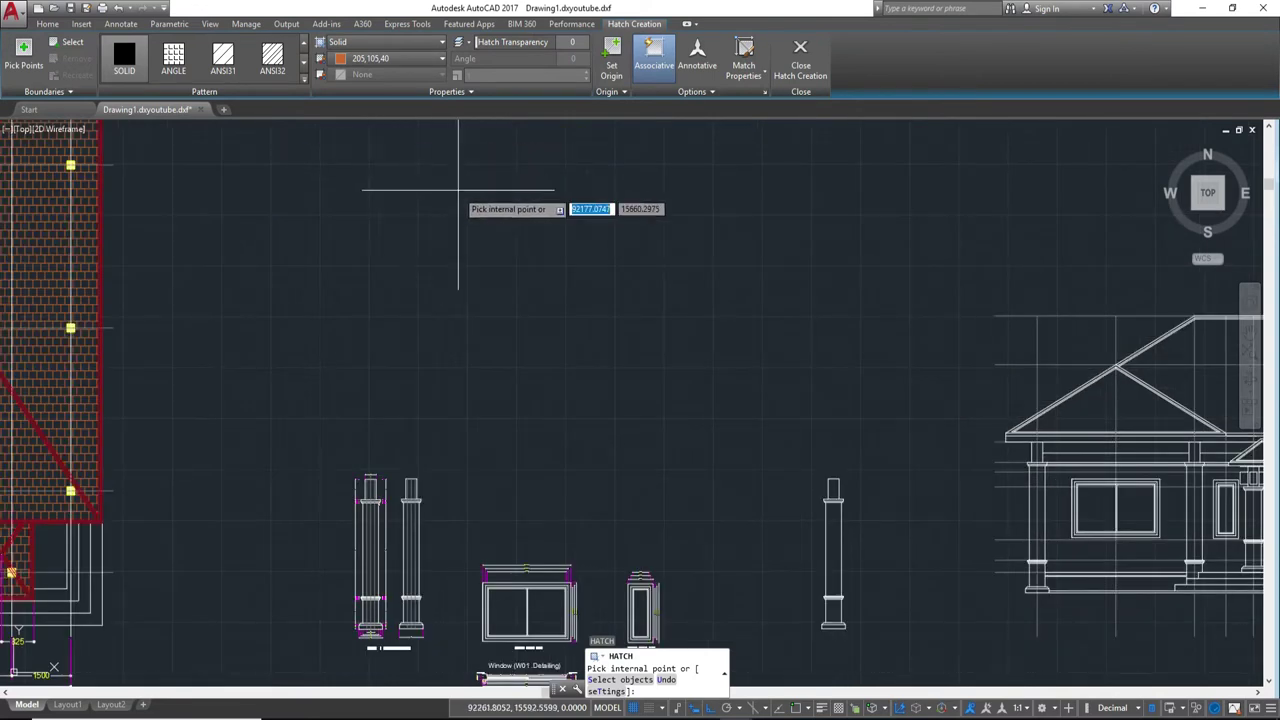
scroll(466, 226, "down", 4)
middle_click_drag(393, 186, 434, 271)
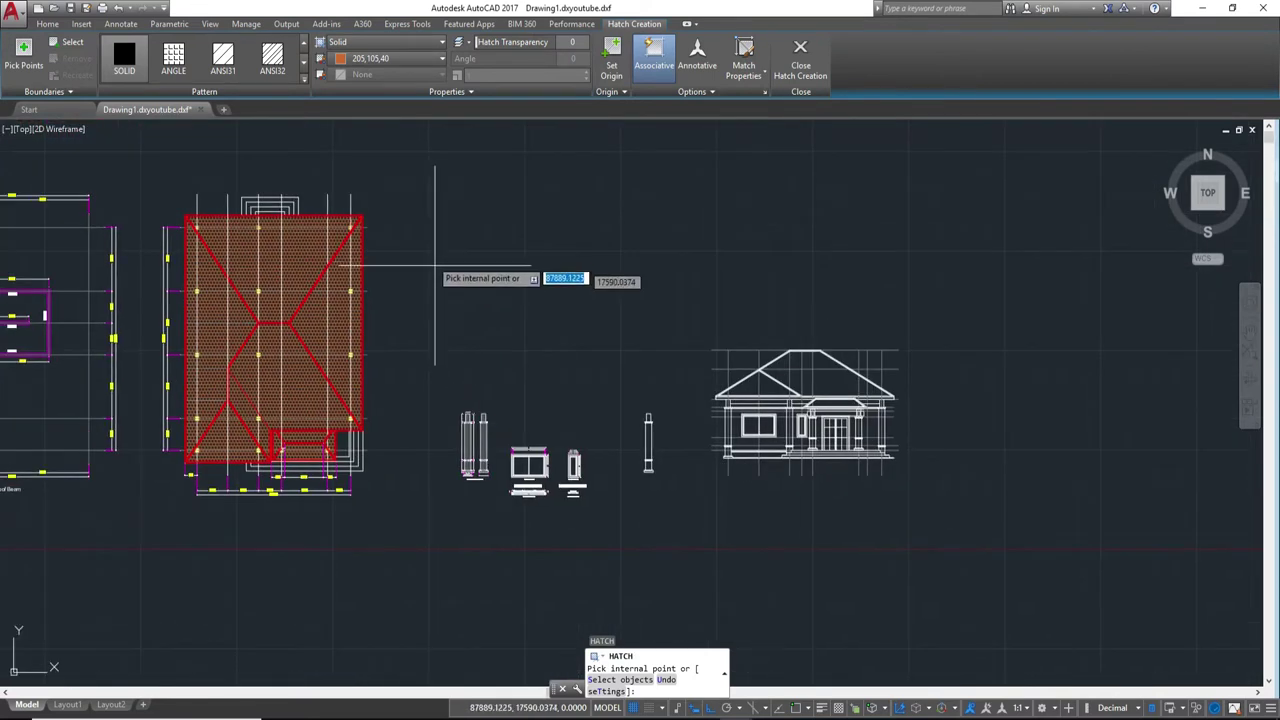
scroll(779, 386, "up", 2)
scroll(779, 386, "up", 3)
scroll(816, 363, "up", 2)
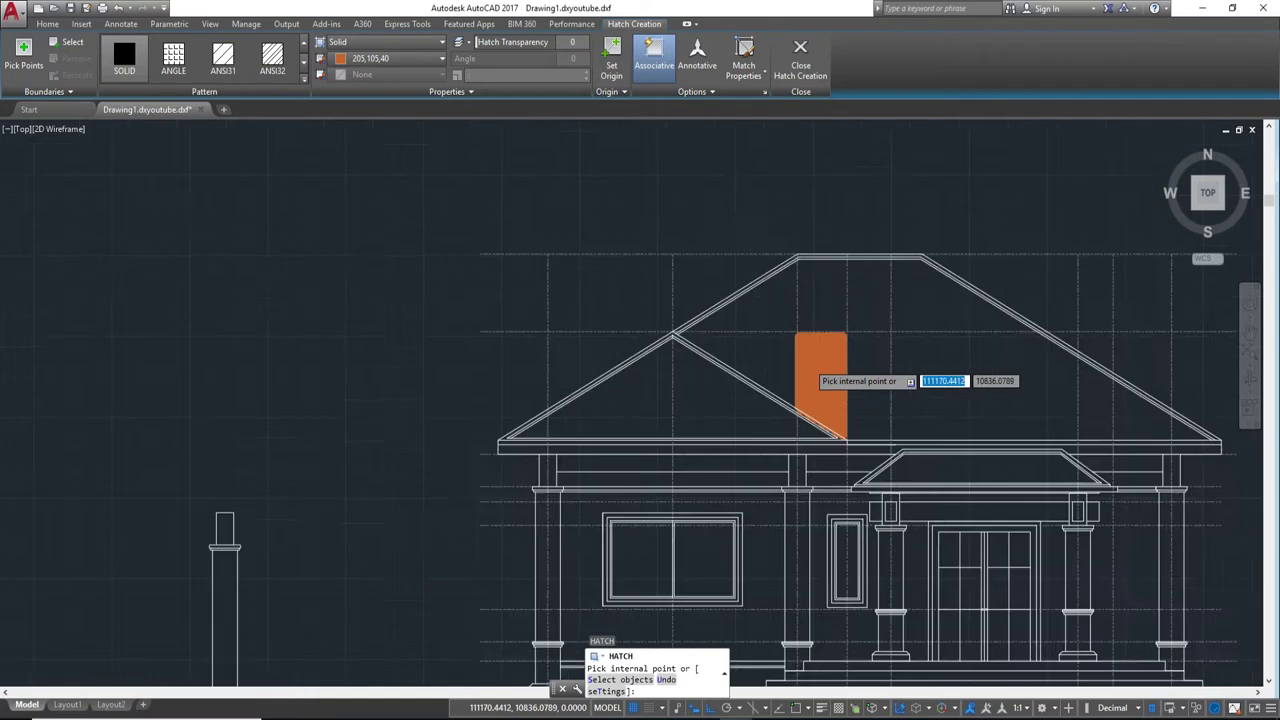
scroll(807, 363, "up", 3)
scroll(720, 222, "down", 5)
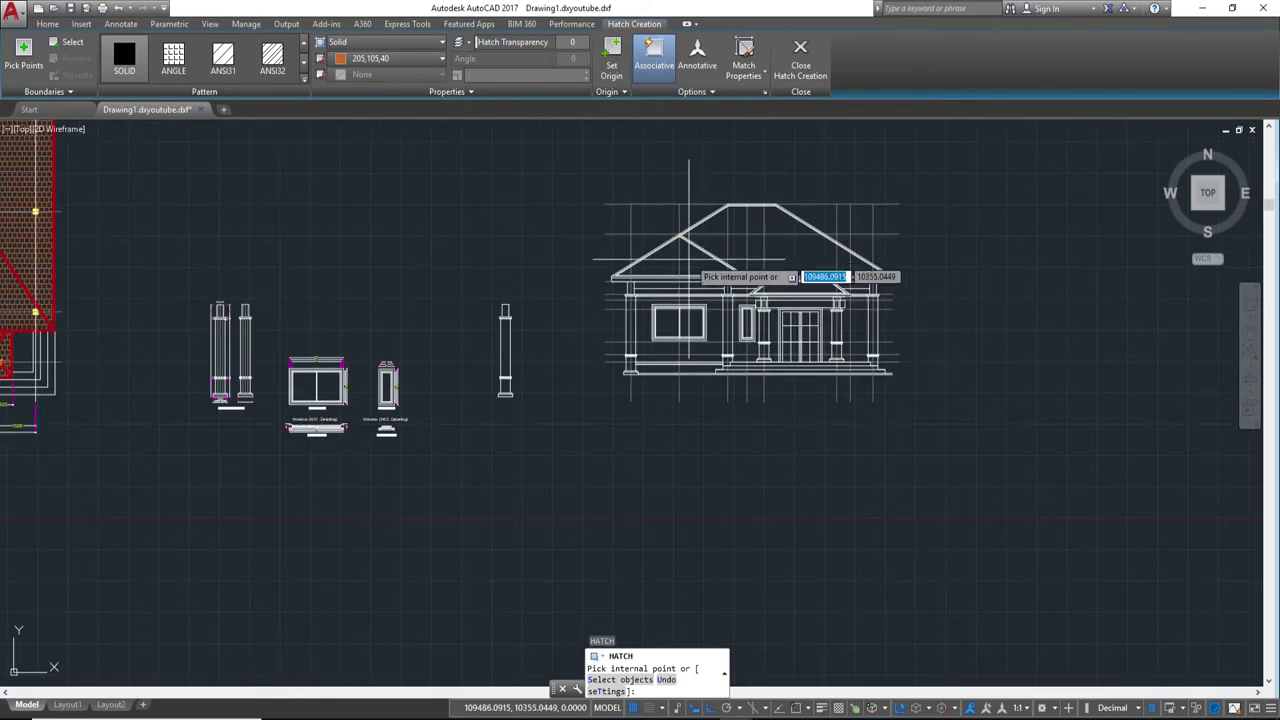
key("Escape")
scroll(500, 206, "up", 3)
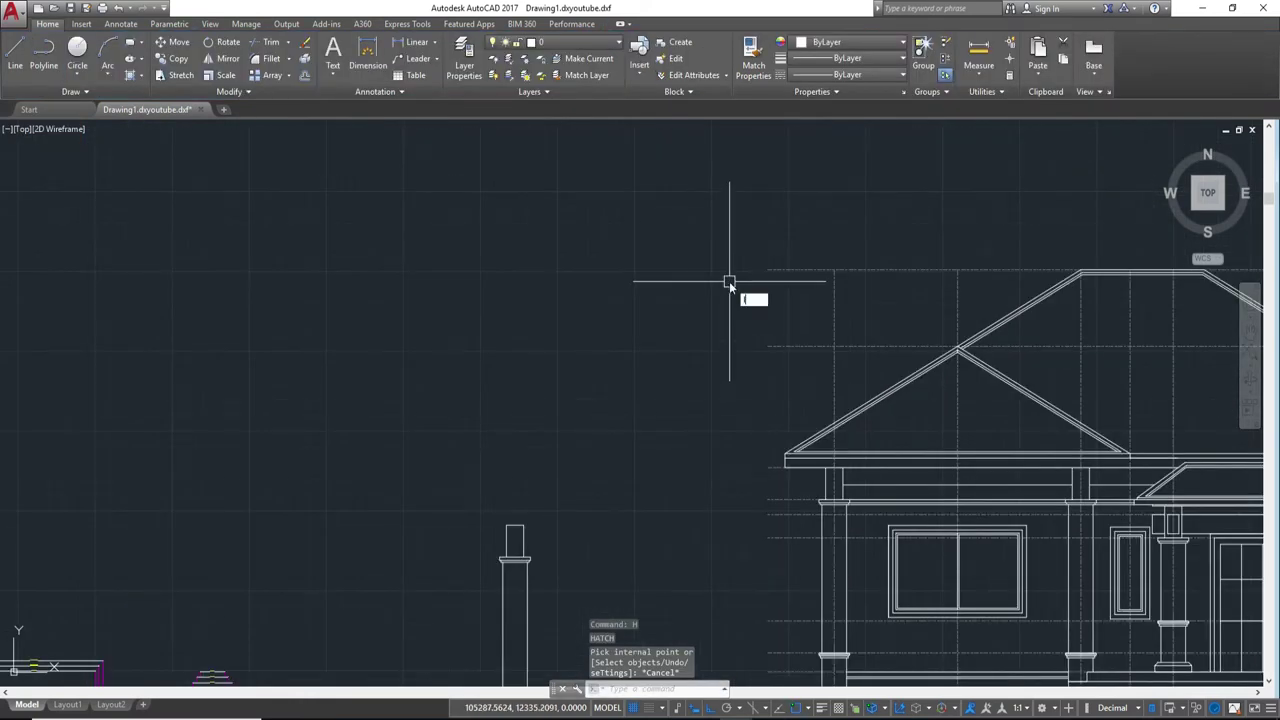
Step: Turn all layers on, then turn off layer GL by picking one of its guide lines
type("LAYon")
key("Return")
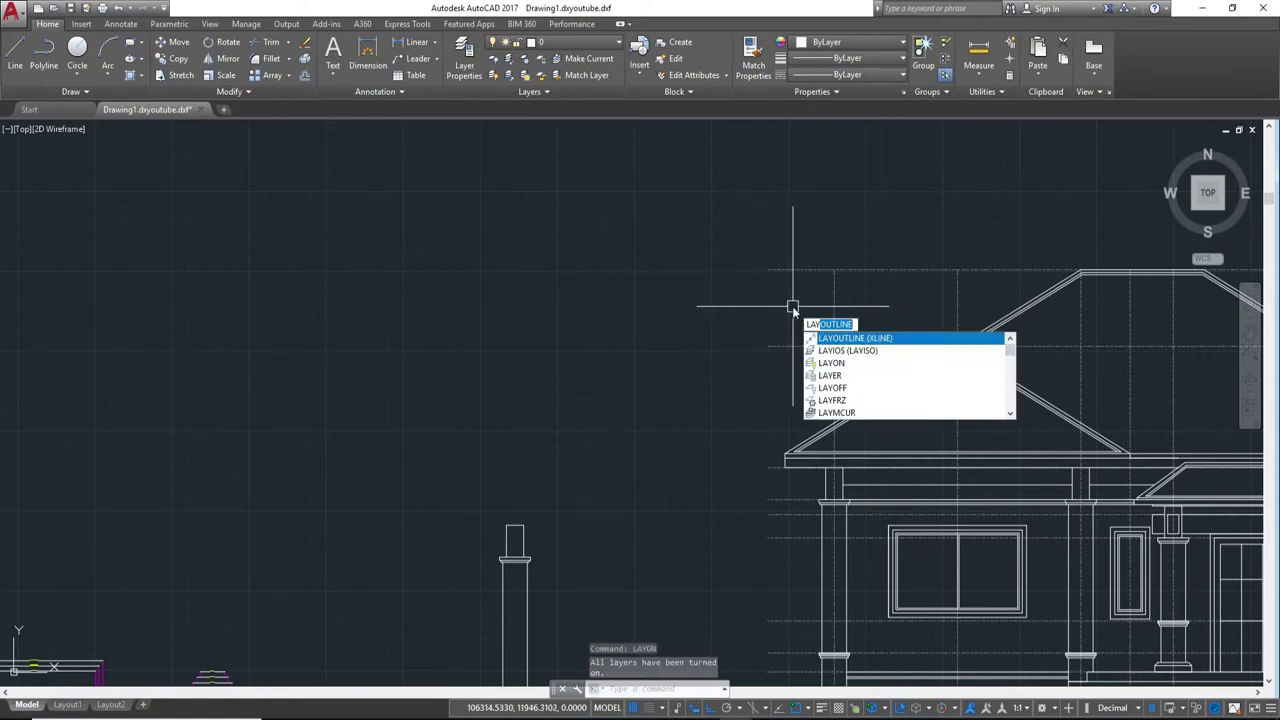
type("i")
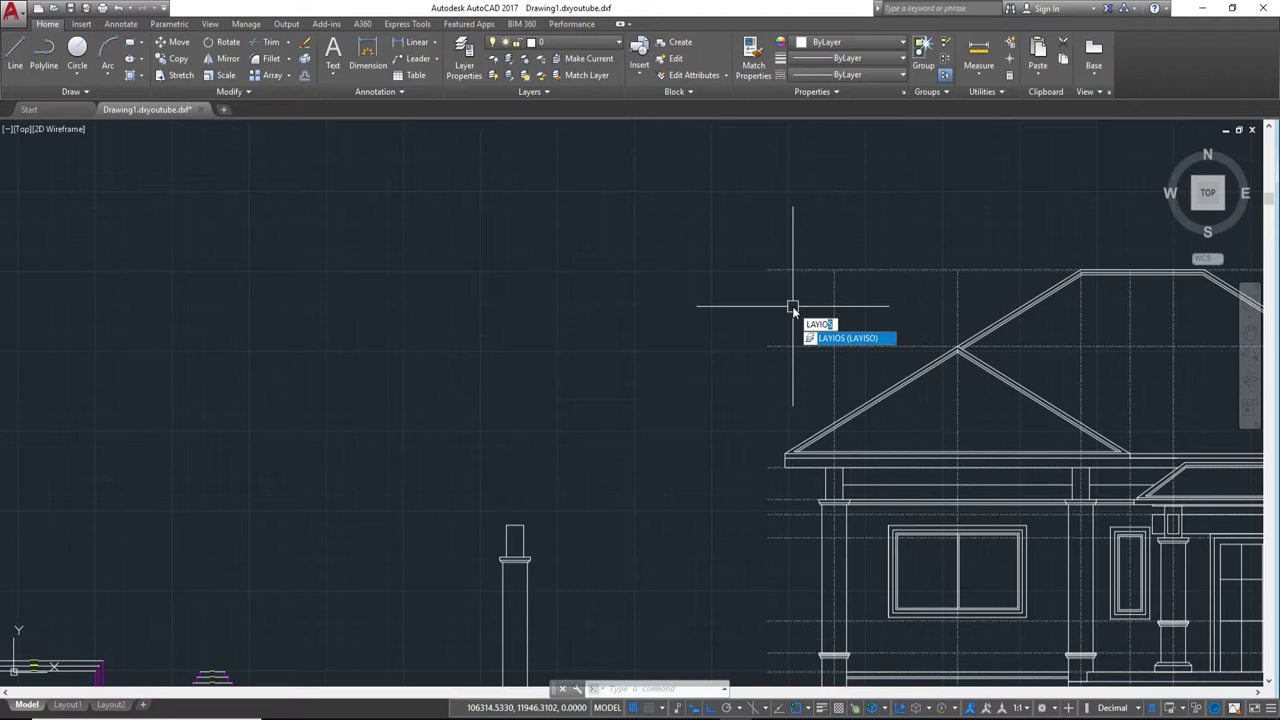
key("Return")
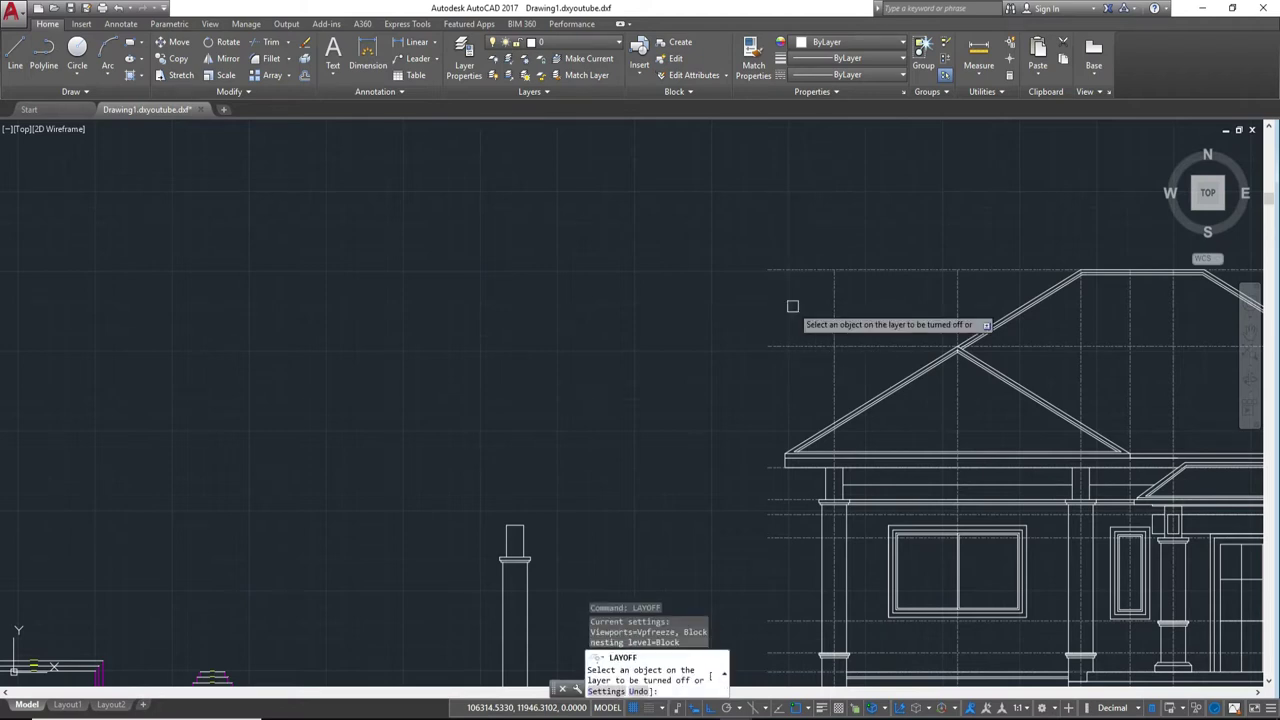
left_click(845, 344)
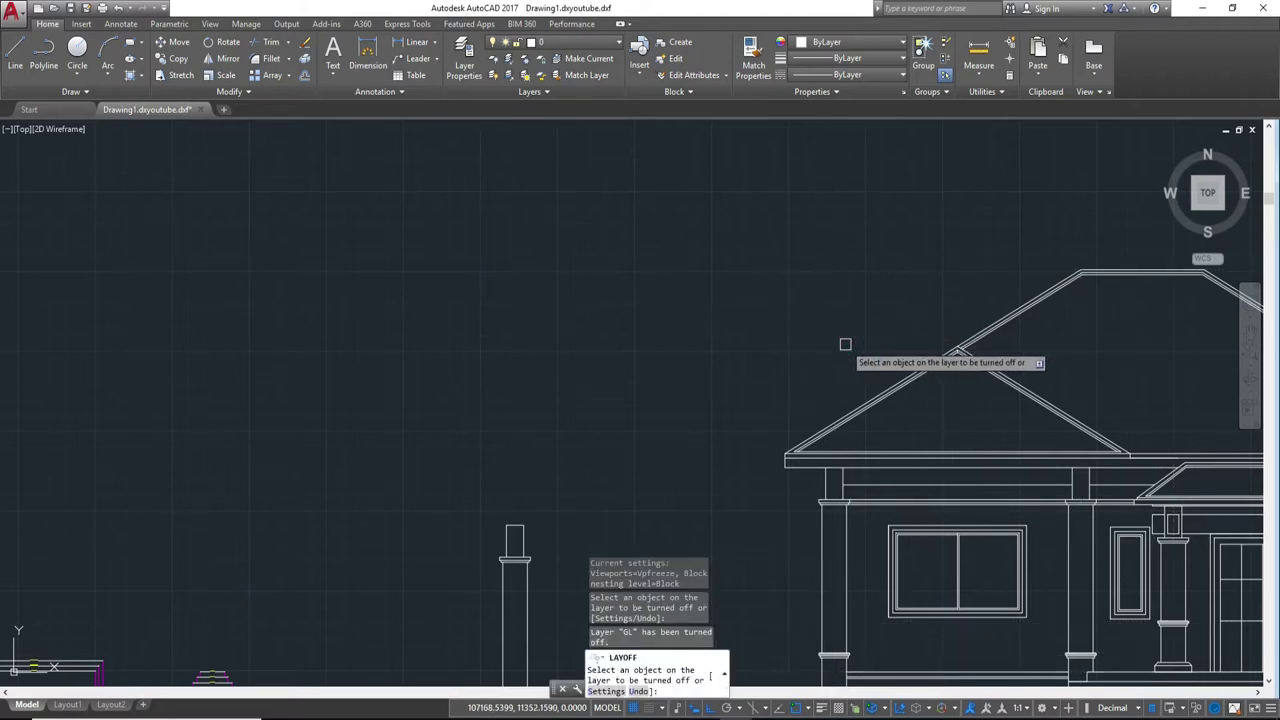
key("Escape")
Step: Fill the left roof gable triangle with a solid 205,105,40 hatch
key("Return")
middle_click_drag(737, 334, 677, 364)
scroll(377, 157, "down", 2)
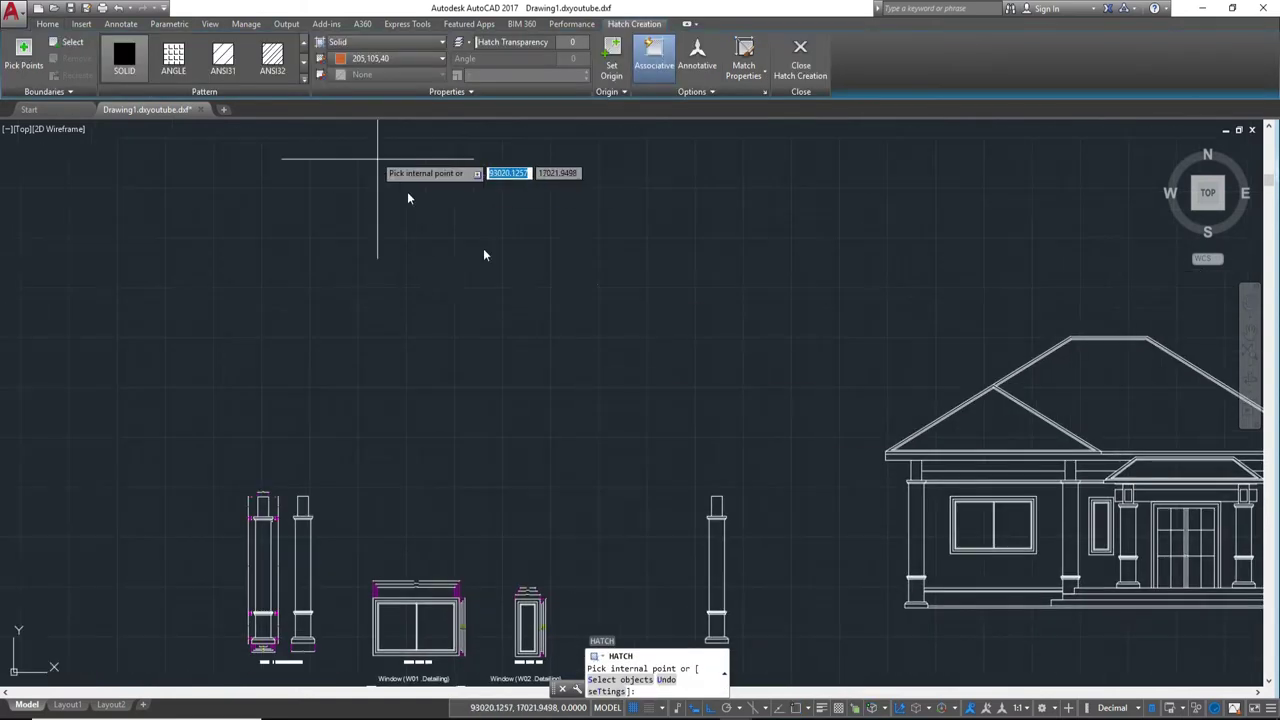
left_click(1000, 428)
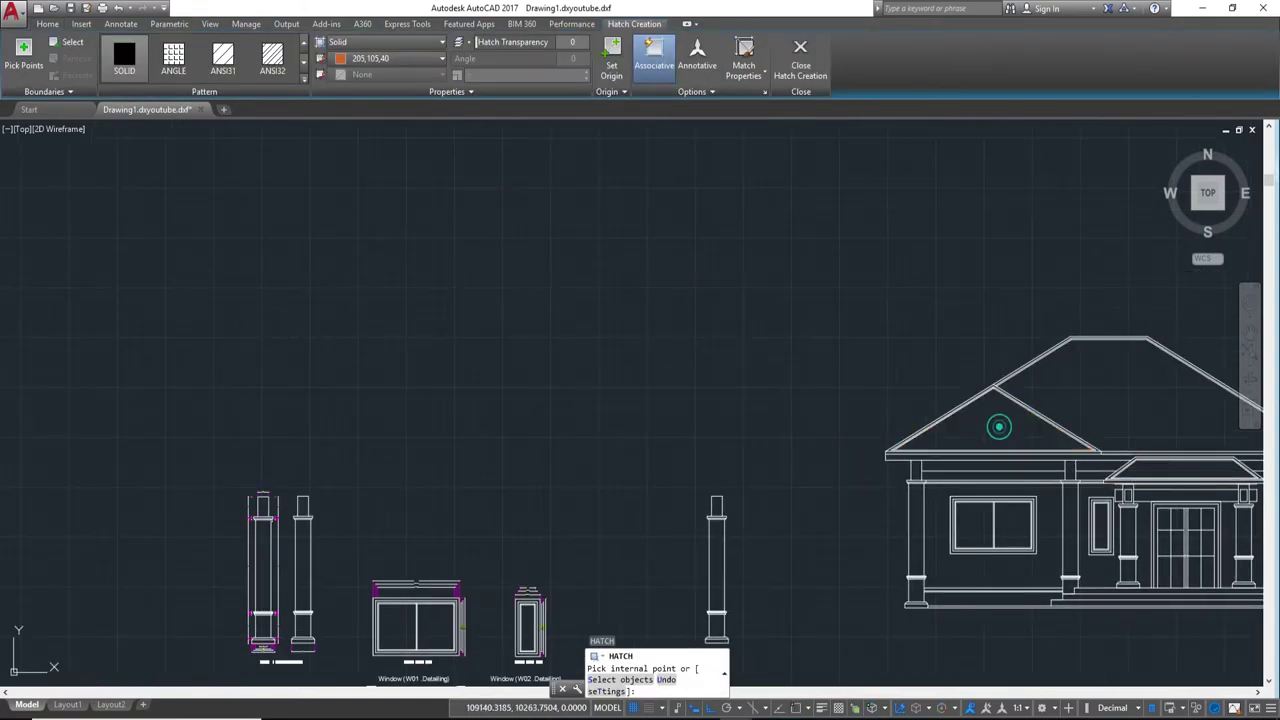
Step: Add the rest of the elevation roof to the solid hatch fill
left_click(1110, 384)
key("Escape")
scroll(528, 311, "down", 1)
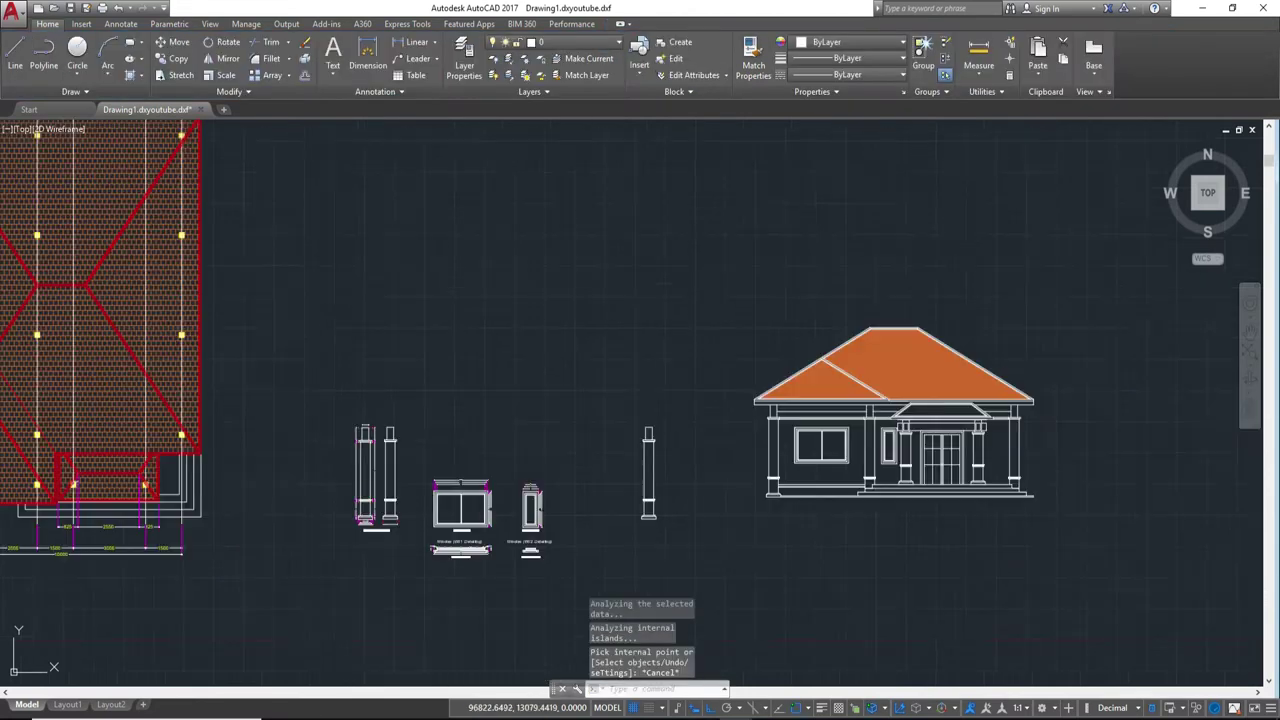
middle_click_drag(393, 311, 745, 341)
Step: Use MATCHPROP to give the elevation roof hatch the roof plan's brick pattern
key("Return")
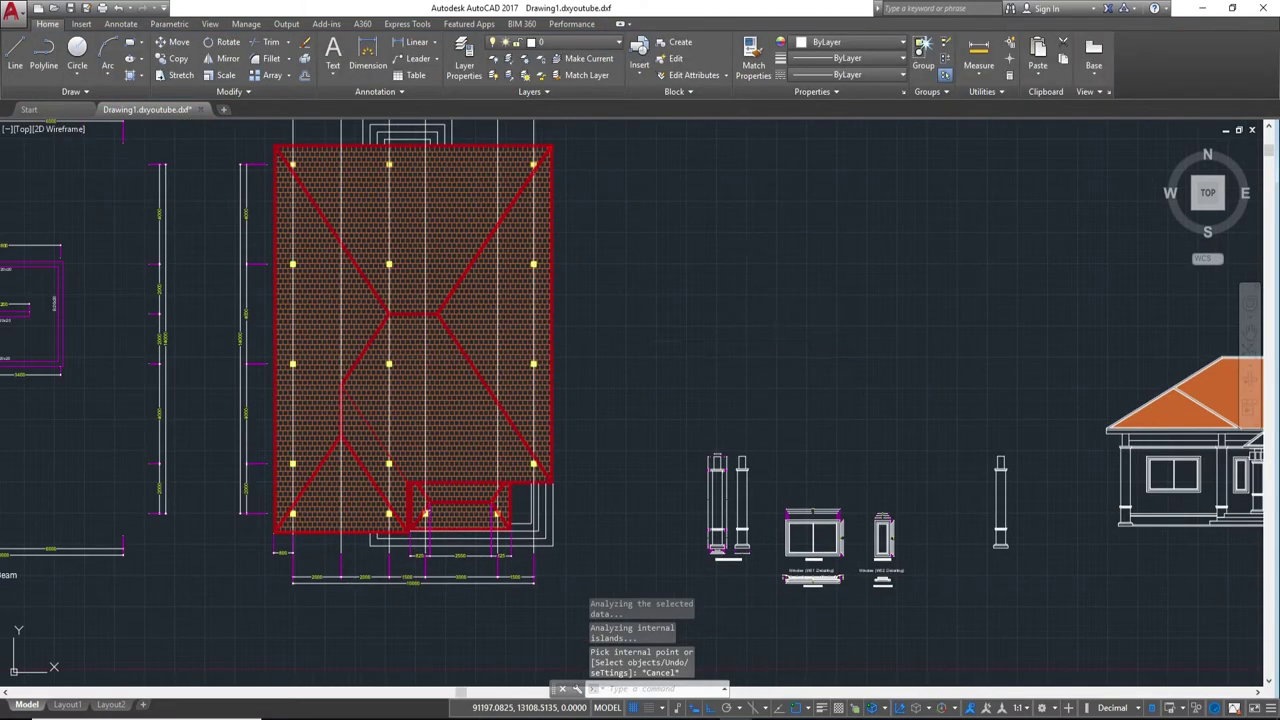
scroll(664, 357, "up", 4)
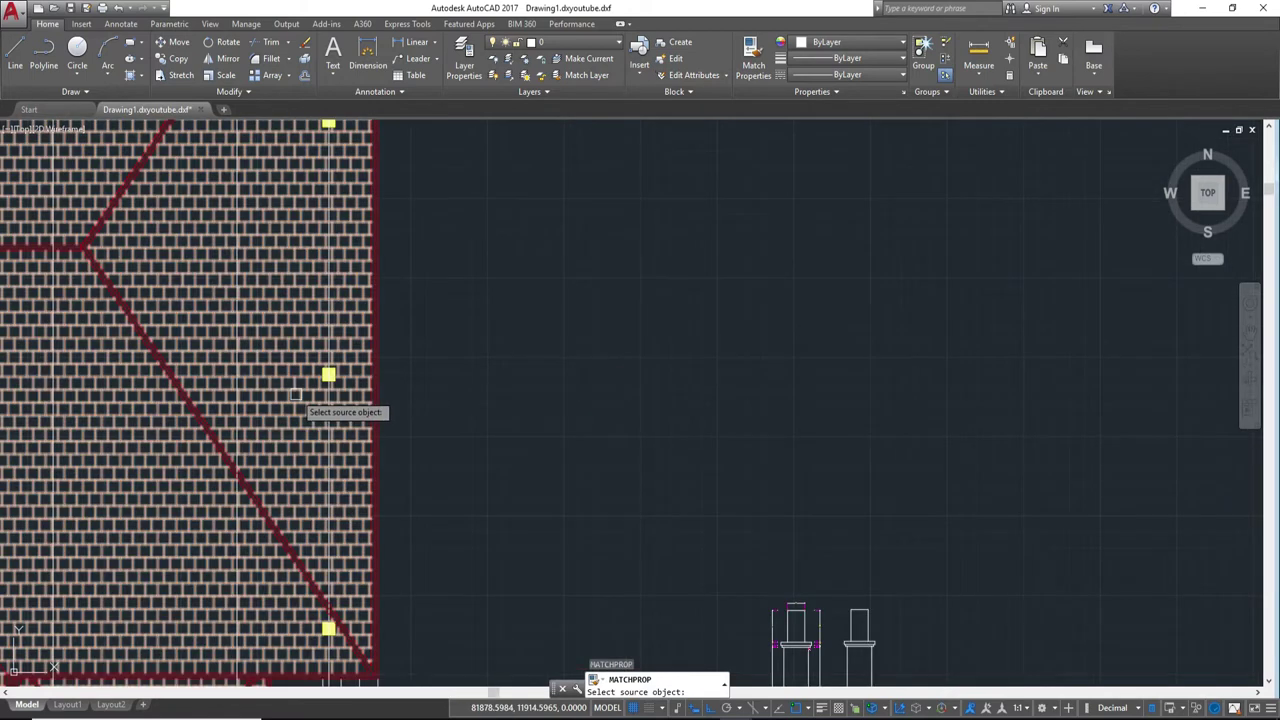
left_click(296, 394)
scroll(421, 368, "down", 2)
middle_click_drag(1230, 430, 687, 430)
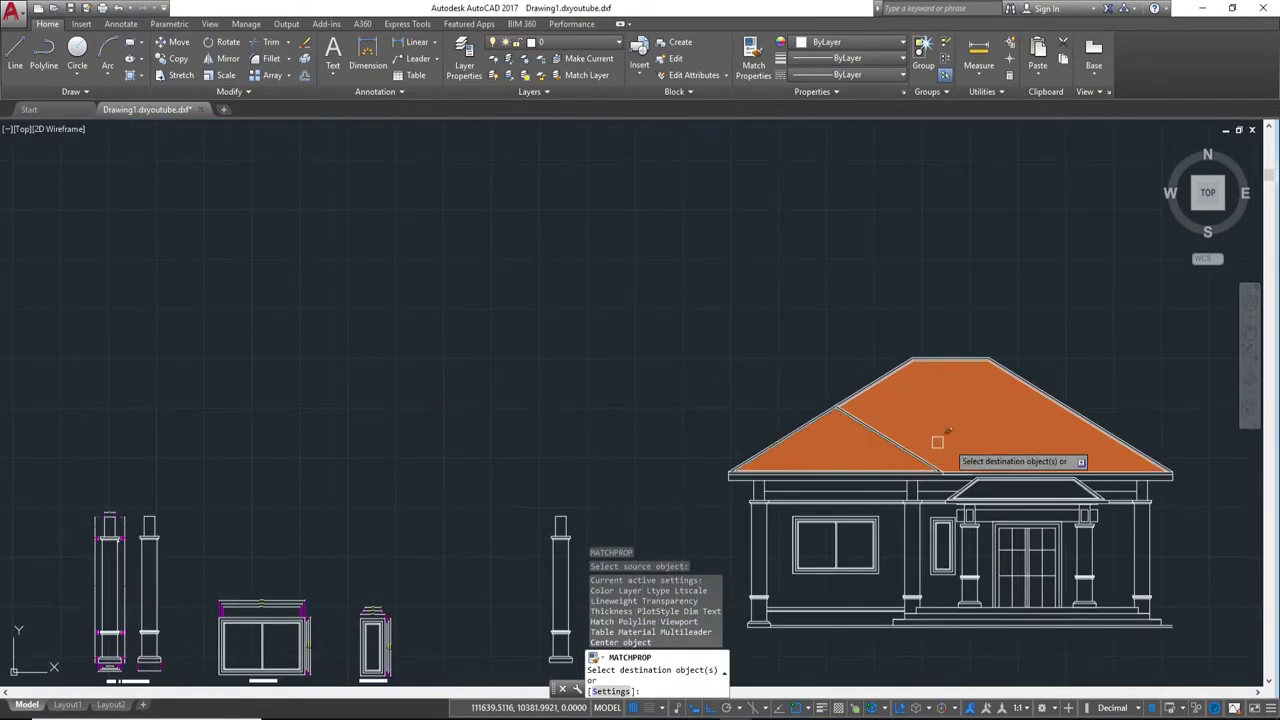
left_click(985, 432)
scroll(980, 434, "up", 6)
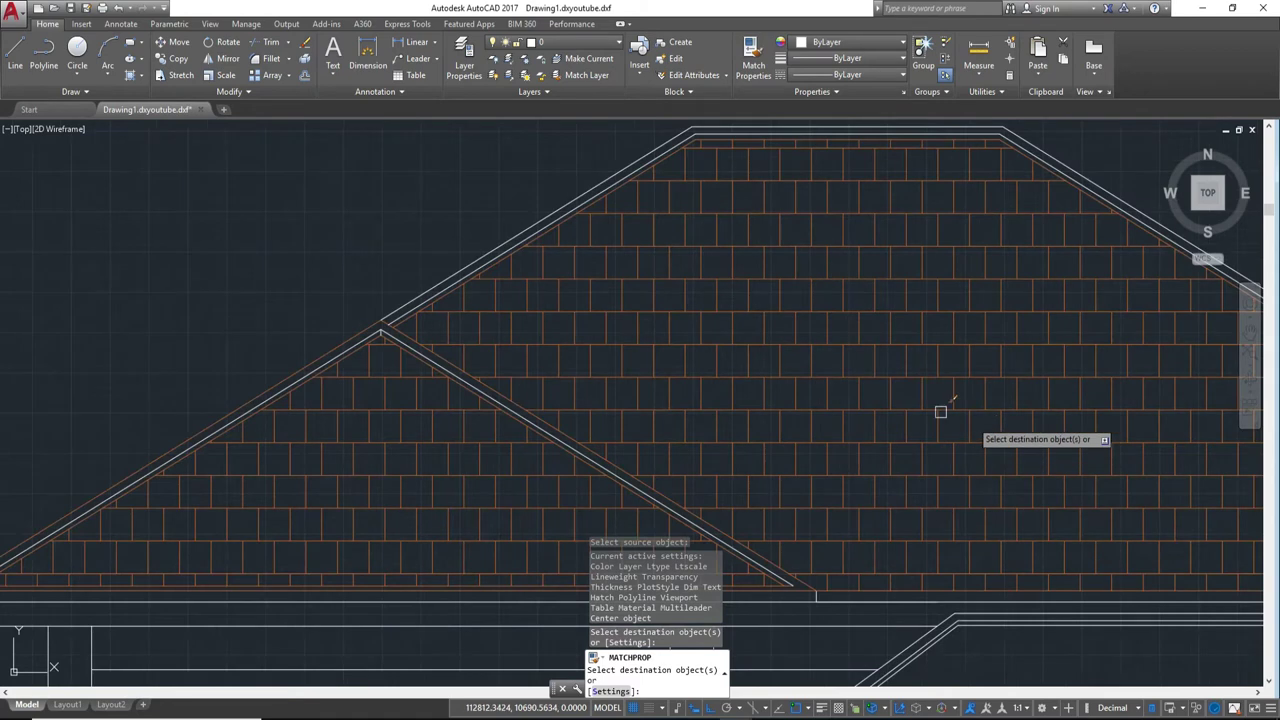
scroll(900, 410, "down", 6)
key("Escape")
Step: Inspect the roof outline's properties, then clear the selection
scroll(679, 313, "up", 5)
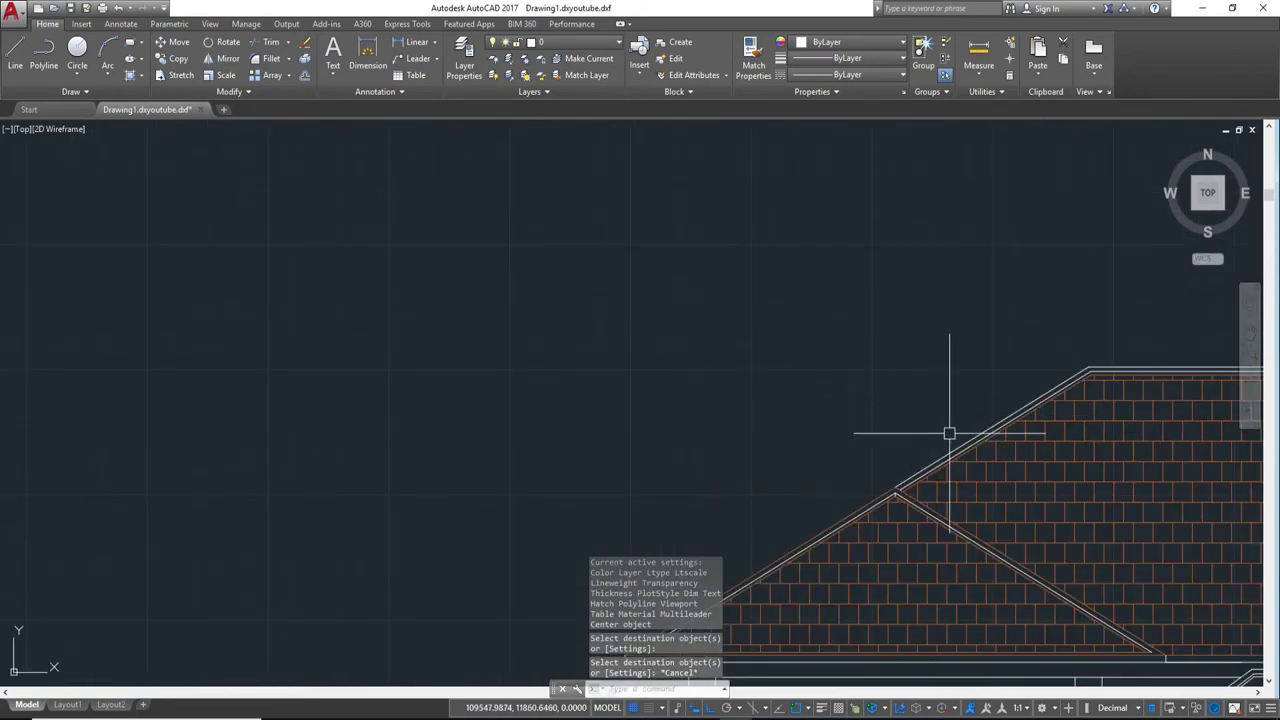
scroll(948, 440, "down", 4)
scroll(880, 420, "up", 5)
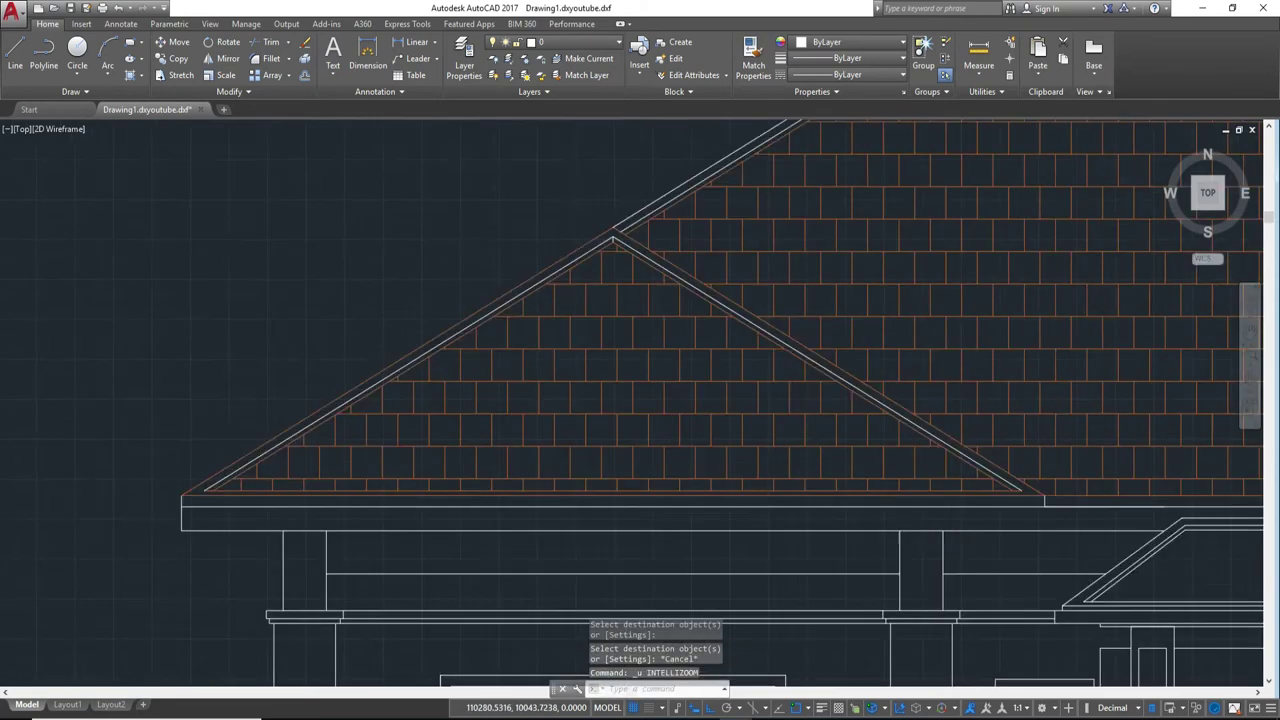
scroll(820, 386, "up", 2)
scroll(820, 386, "down", 3)
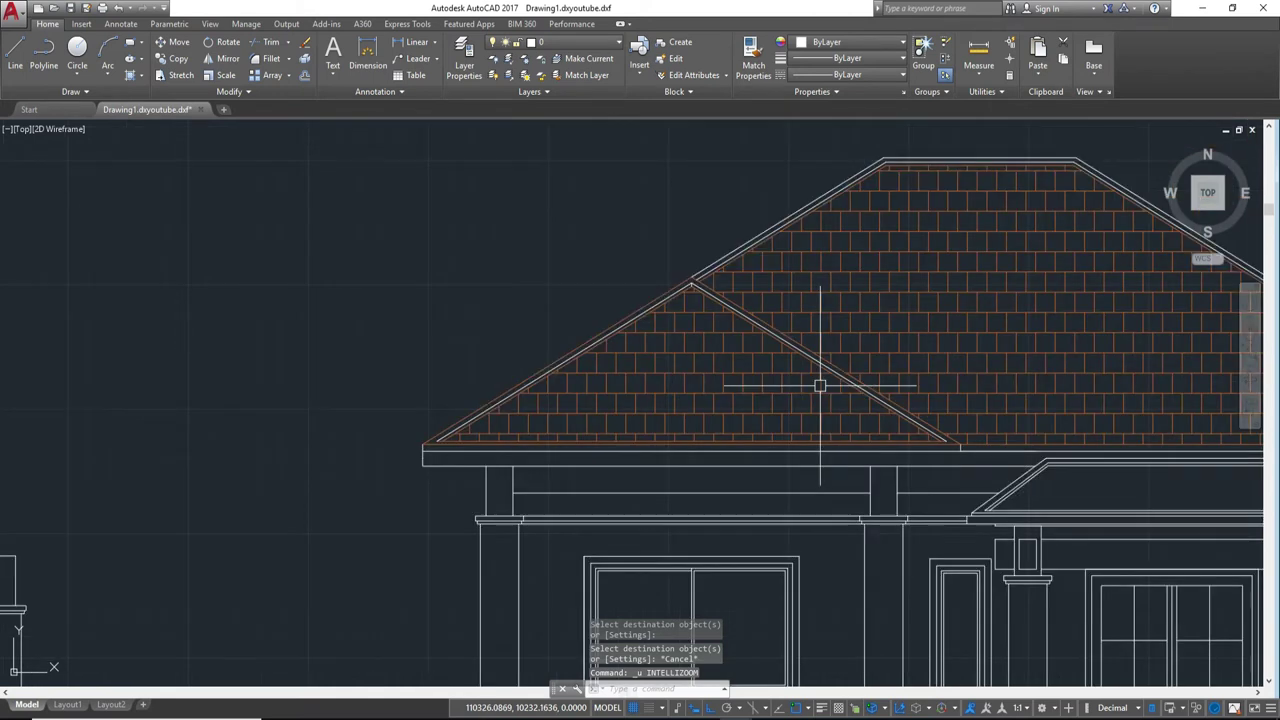
scroll(820, 386, "up", 5)
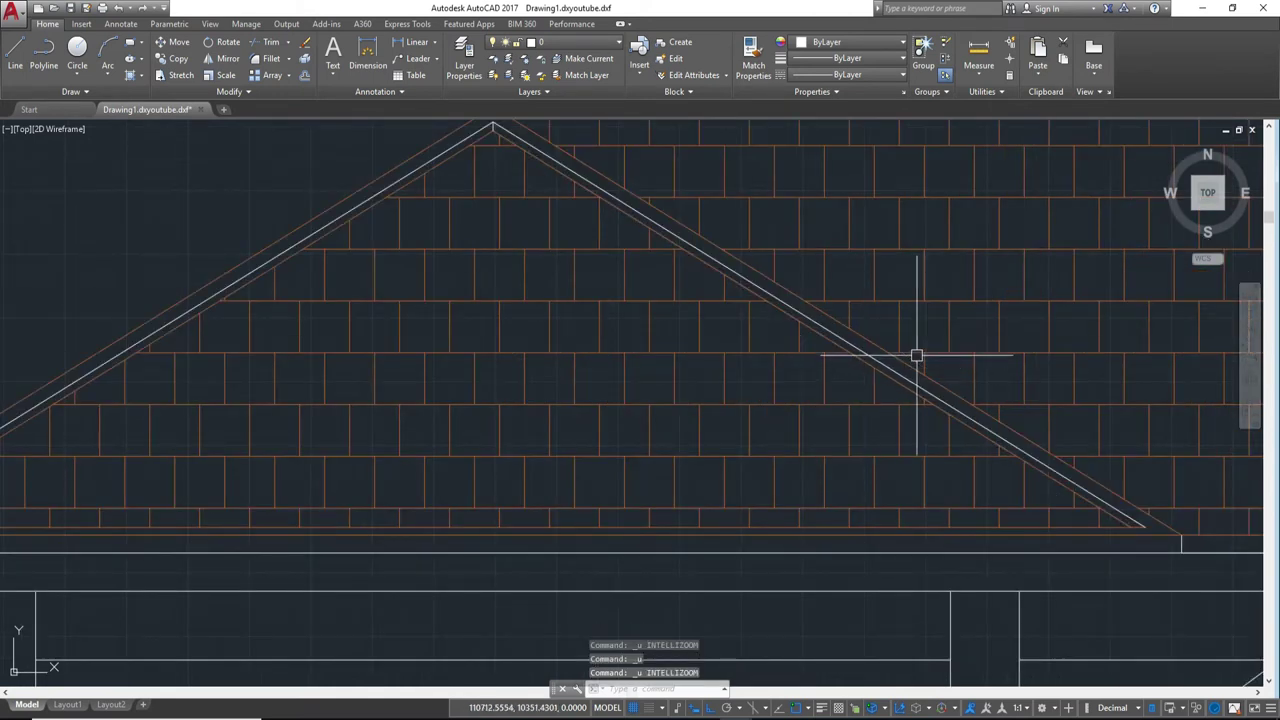
key("ctrl+z")
scroll(798, 385, "up", 6)
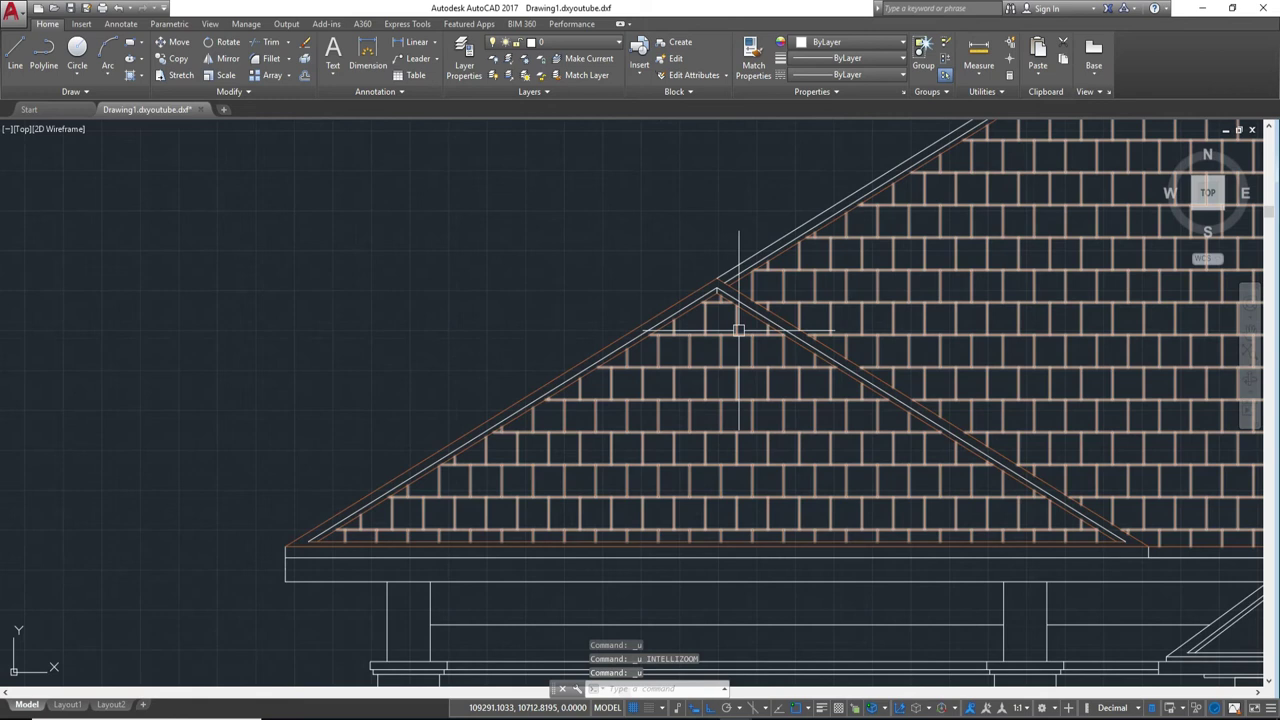
left_click(704, 286)
scroll(690, 270, "up", 3)
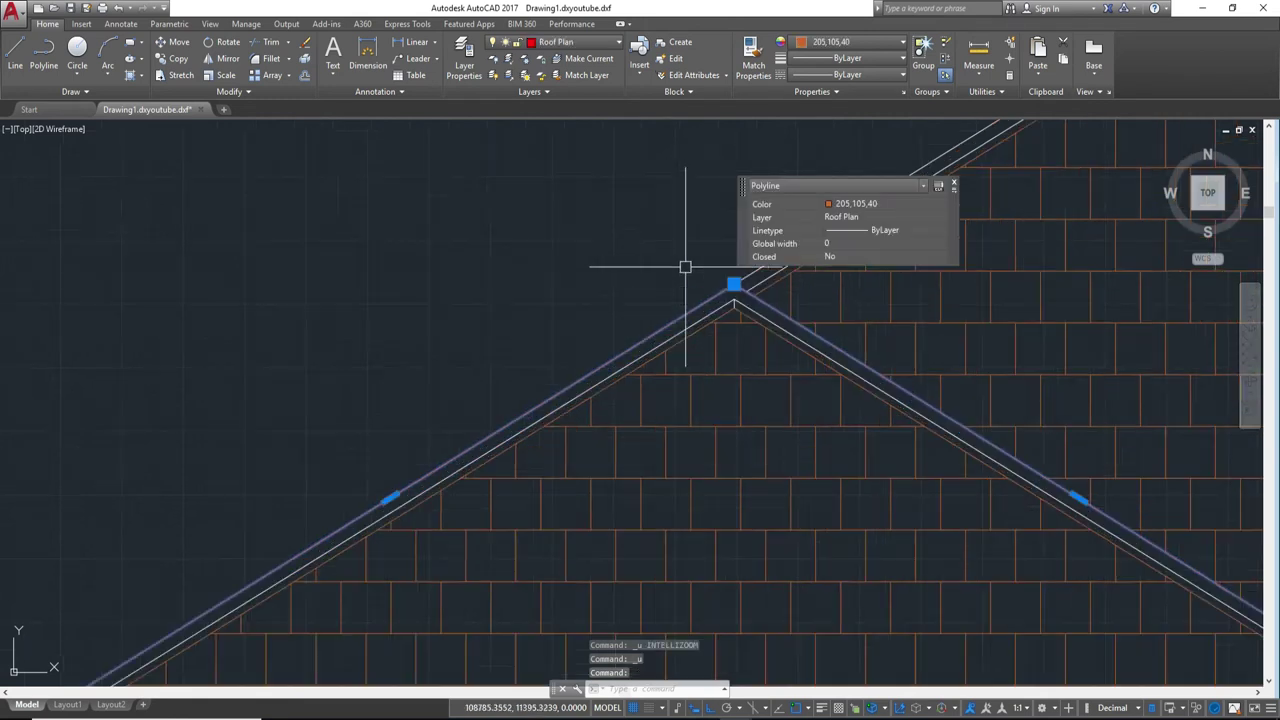
scroll(685, 267, "up", 3)
key("Escape")
Step: Copy the outer white roof line's properties onto the two orange inner roof edges
key("Return")
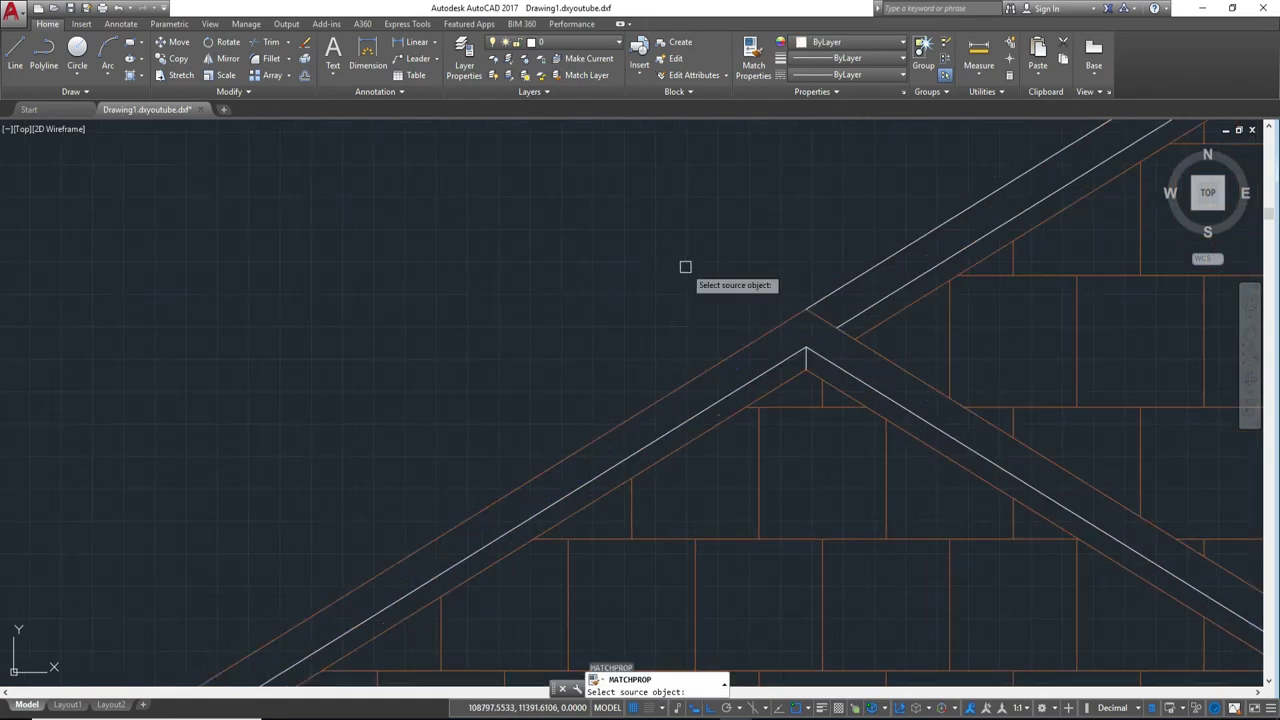
left_click(886, 252)
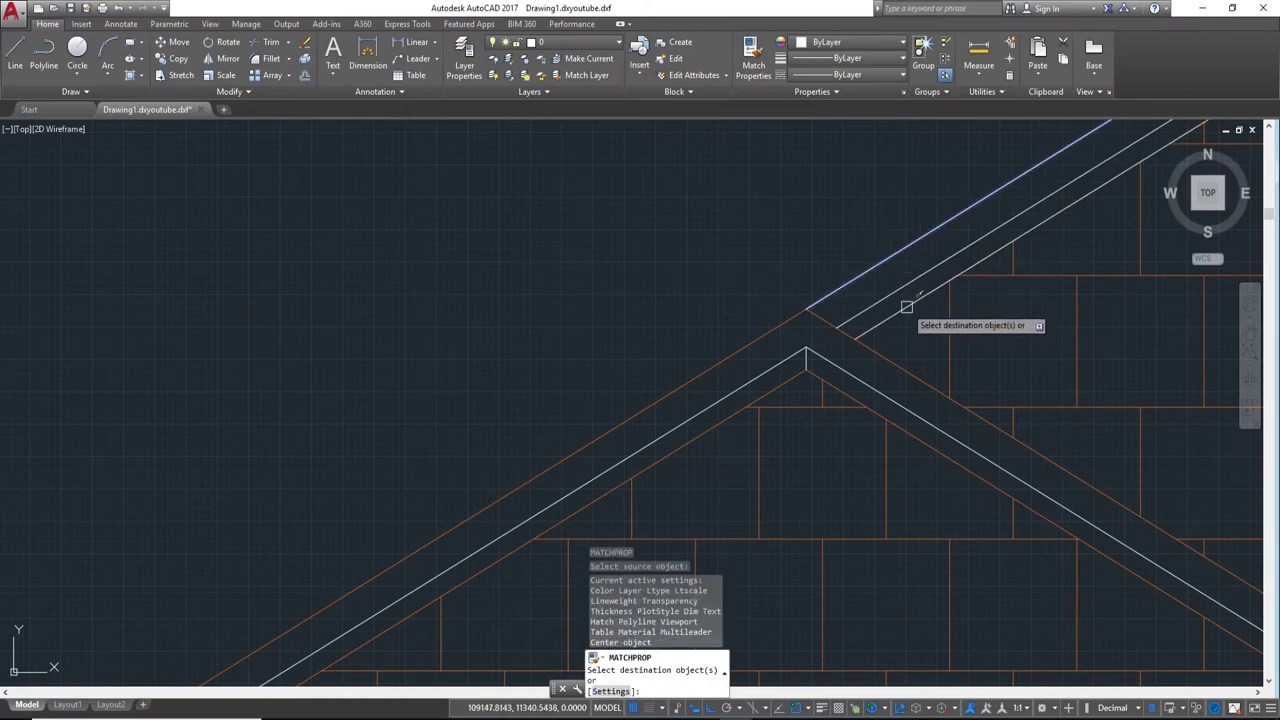
left_click(877, 350)
left_click(837, 370)
scroll(926, 441, "down", 3)
scroll(926, 441, "down", 2)
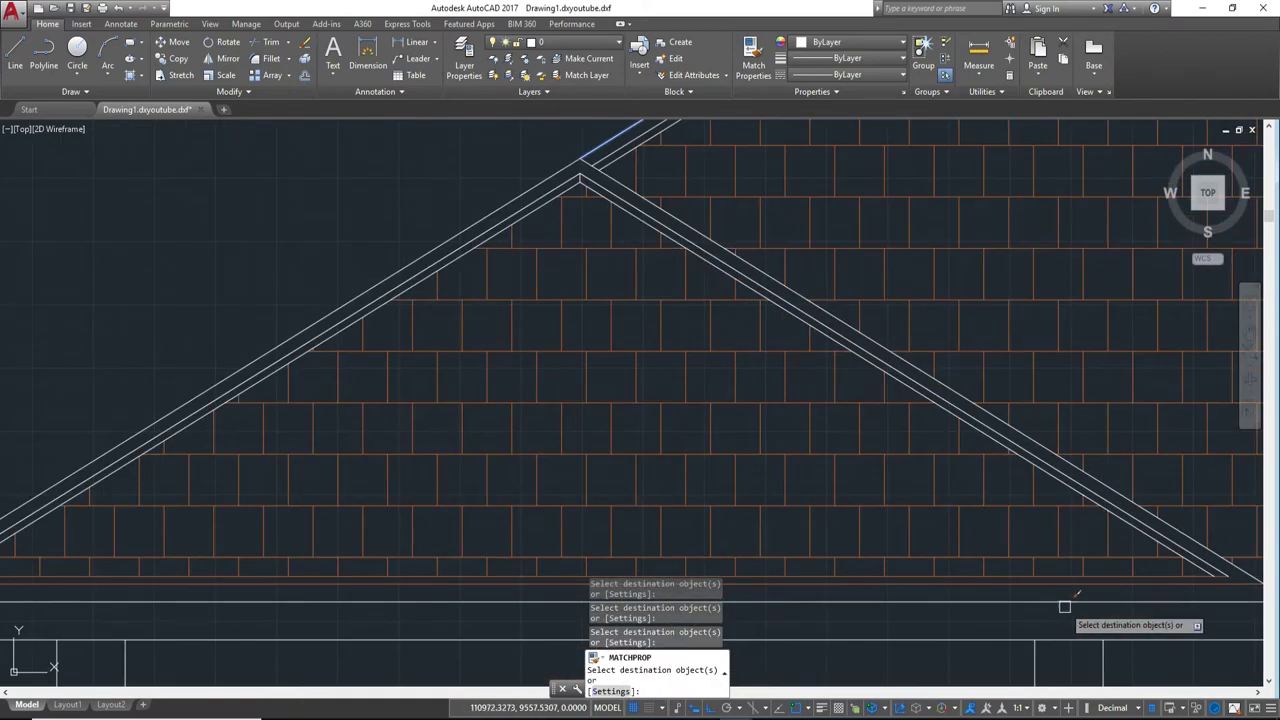
scroll(1063, 606, "up", 2)
scroll(898, 529, "up", 2)
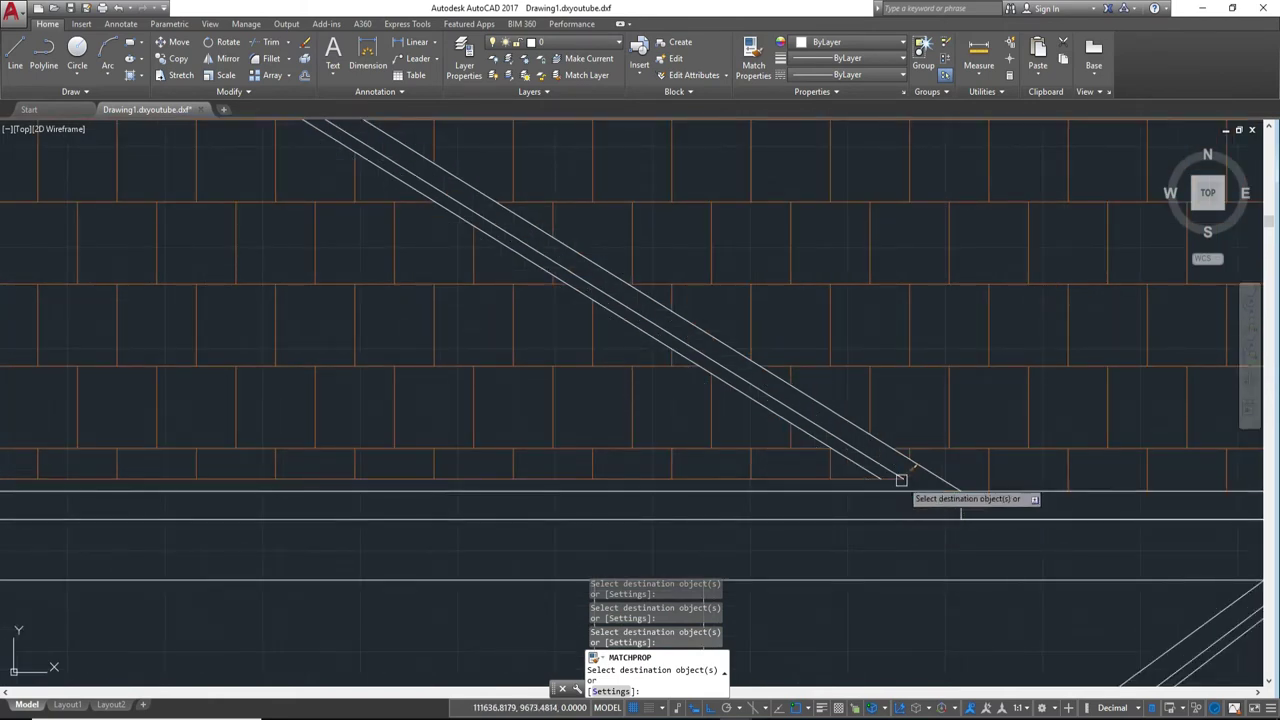
scroll(957, 505, "down", 5)
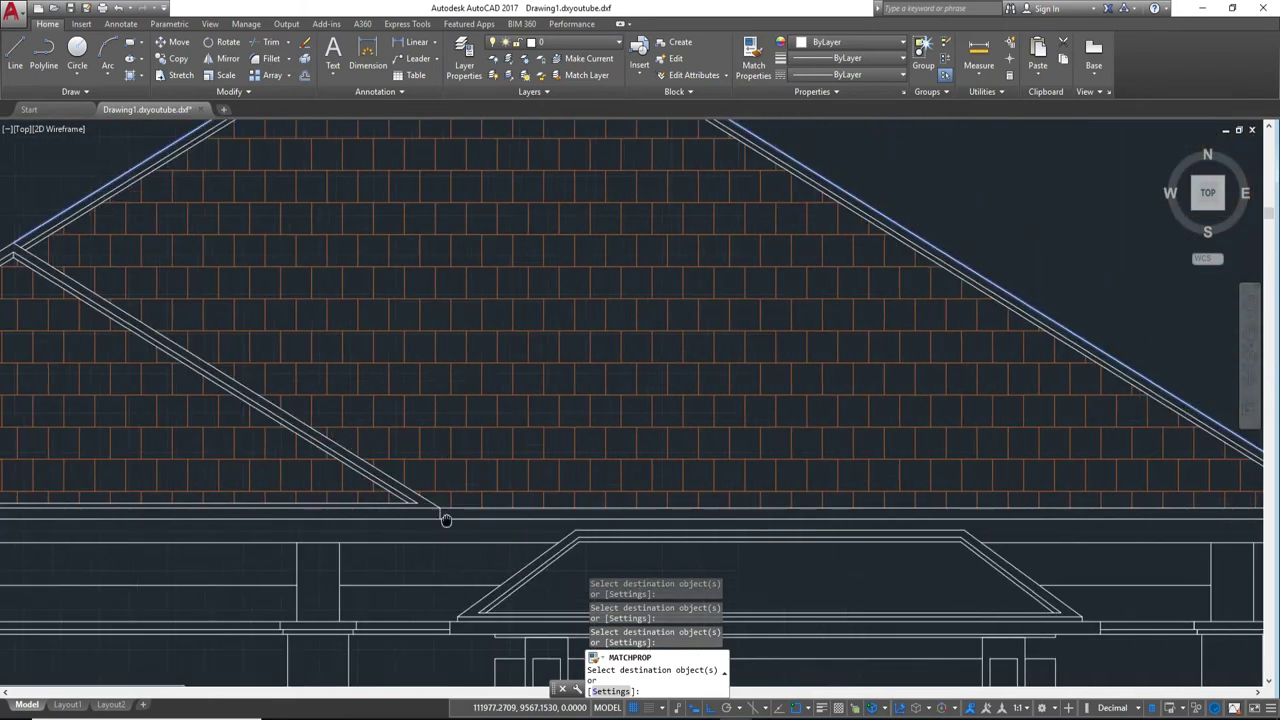
scroll(889, 309, "up", 3)
scroll(777, 386, "down", 1)
scroll(706, 236, "up", 1)
key("Escape")
scroll(780, 300, "down", 2)
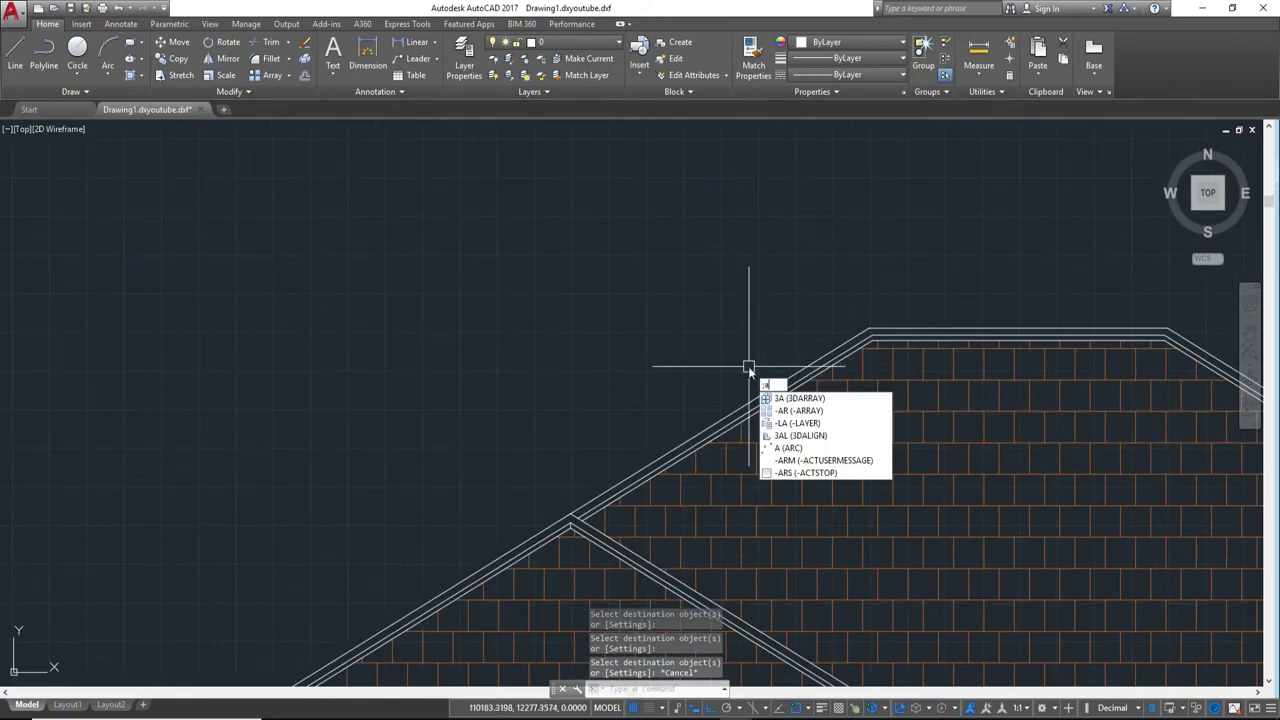
Step: Run LAYON so the hidden GL guide lines reappear, and pan over to the roof plan dimensions
key("BackSpace")
type("LA")
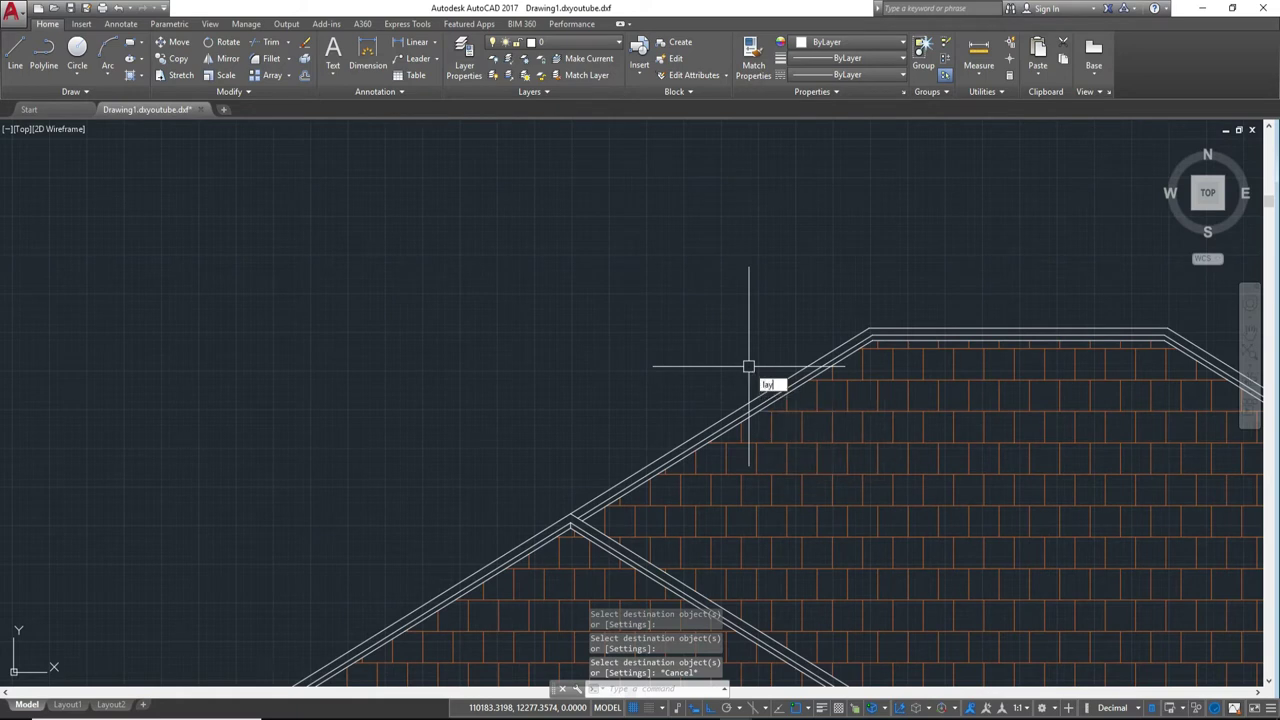
type("YON")
key("Return")
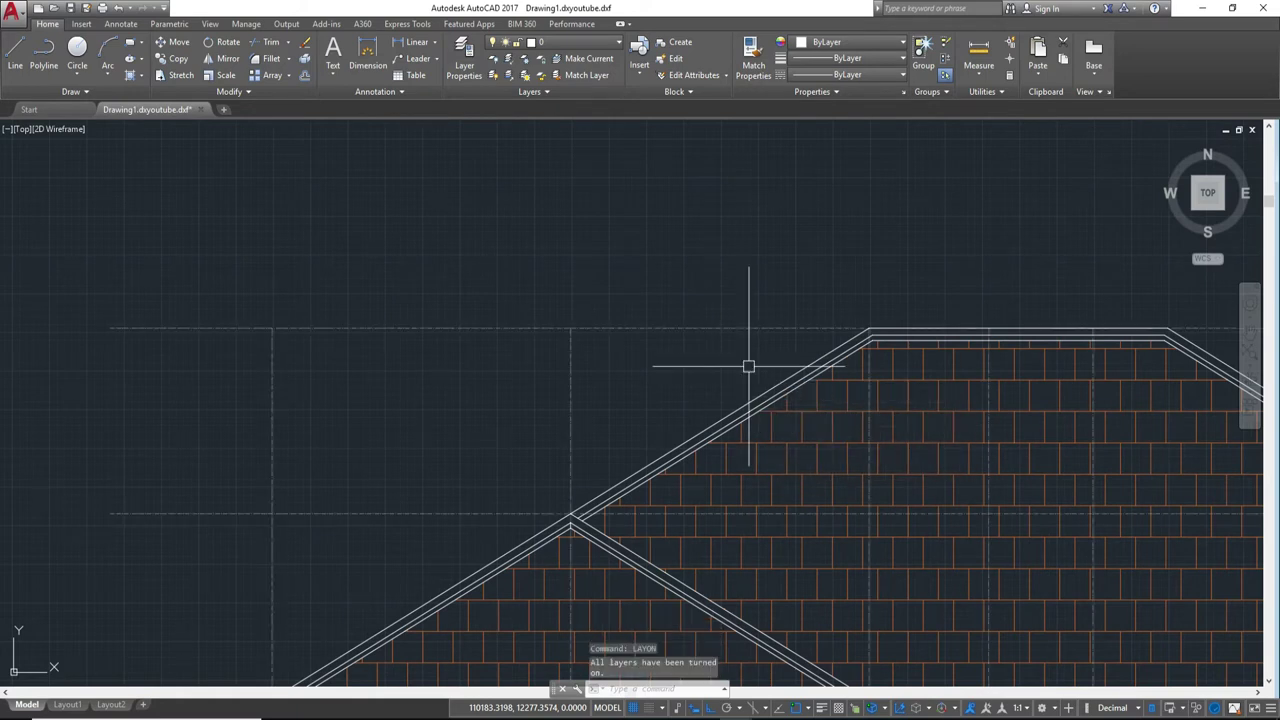
scroll(748, 366, "down", 5)
scroll(843, 318, "up", 3)
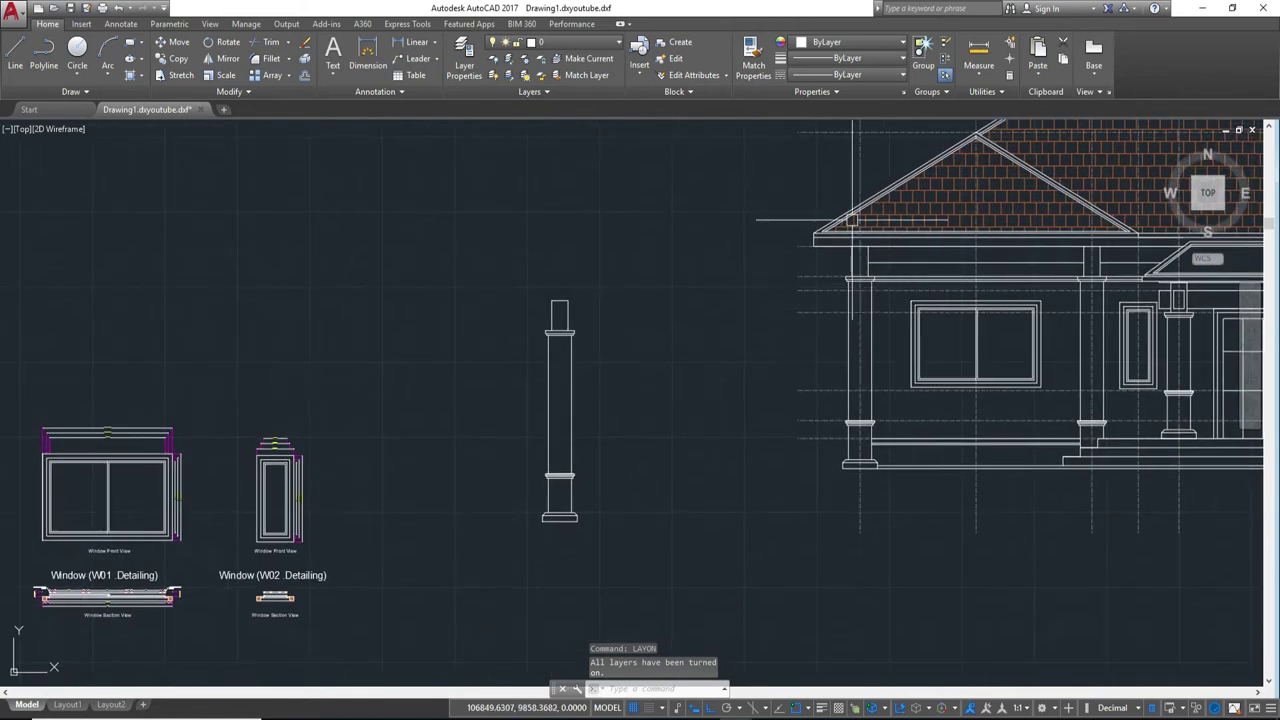
middle_click_drag(758, 268, 800, 357)
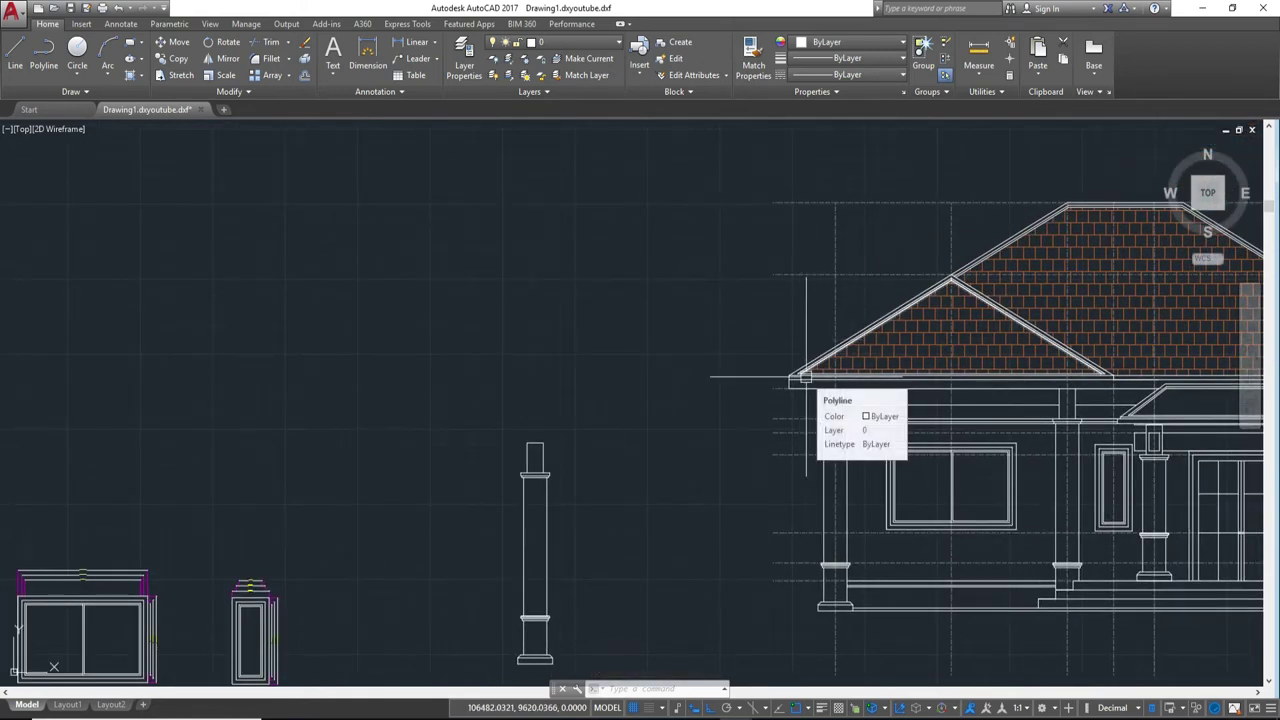
scroll(843, 391, "down", 1)
scroll(843, 391, "down", 3)
mouse_move(990, 376)
middle_mouse_down()
mouse_move(841, 476)
mouse_move(777, 490)
middle_mouse_up()
type("layon")
key("Return")
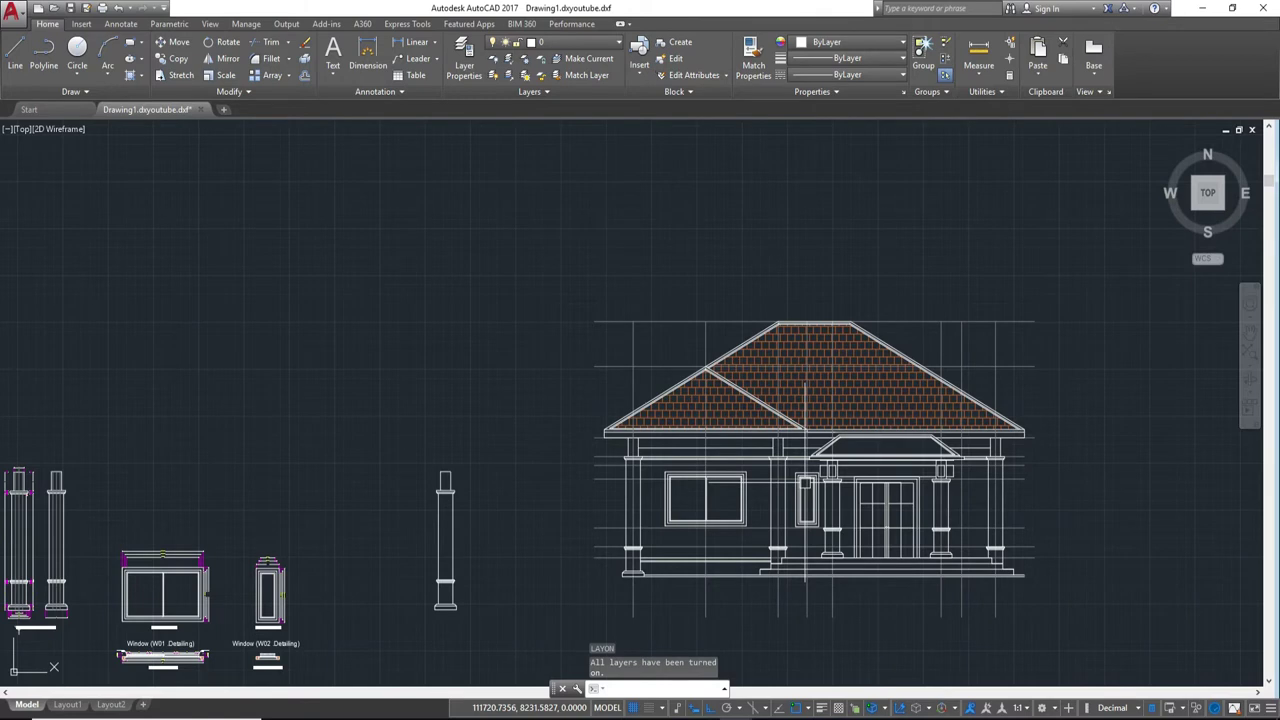
middle_click_drag(805, 480, 1025, 436)
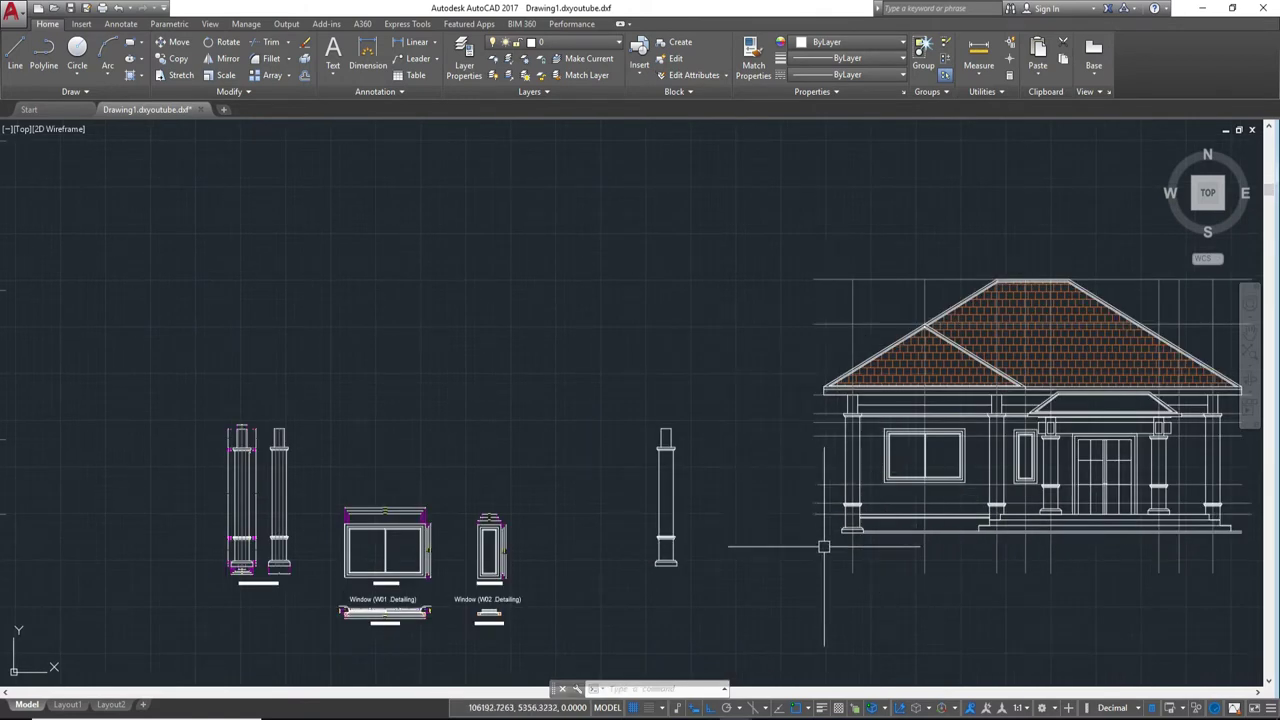
scroll(826, 537, "down", 2)
Step: Copy the roof plan's 2550 dimension to a spot near the elevation columns
middle_click_drag(791, 529, 1000, 540)
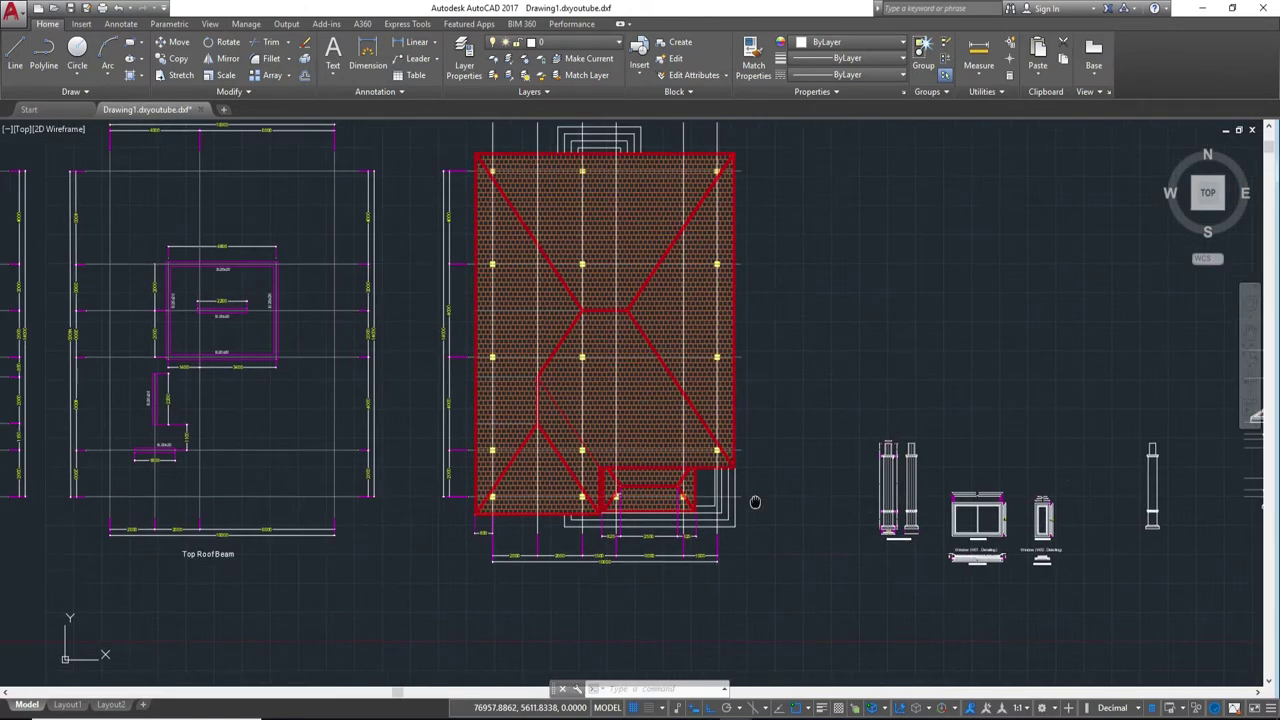
scroll(961, 553, "up", 4)
left_click(961, 549)
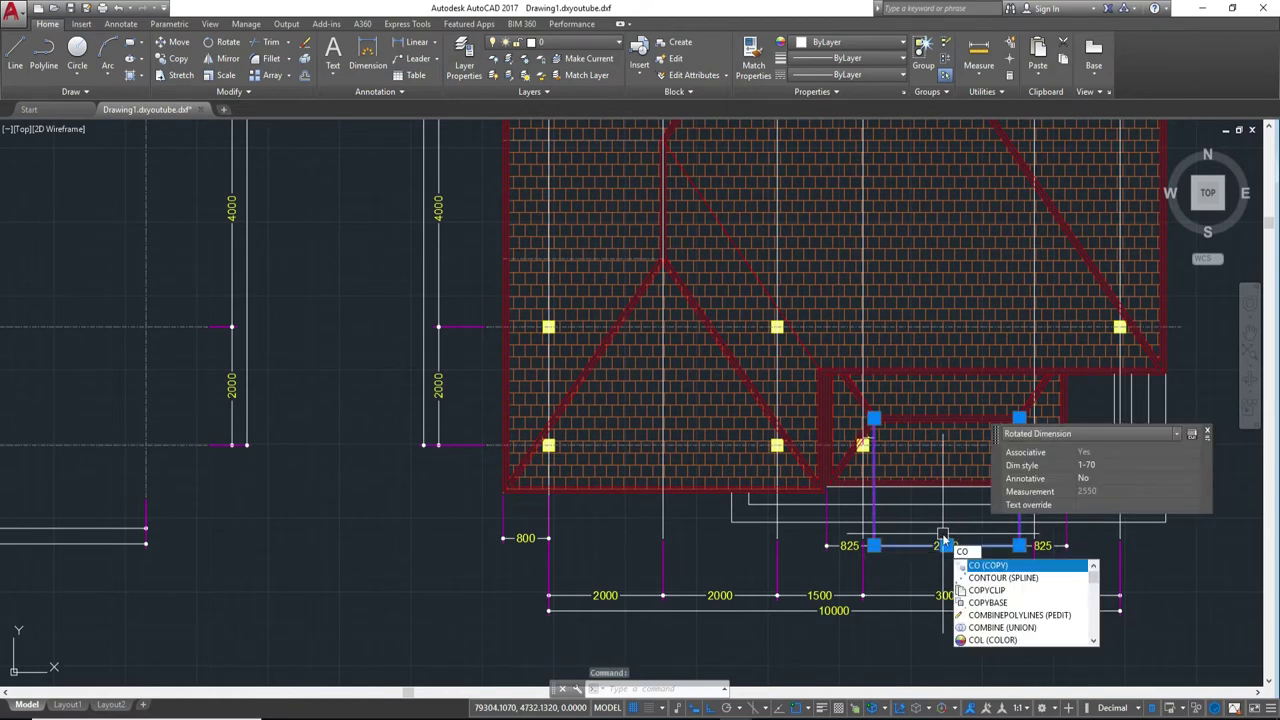
key("Return")
left_click(943, 545)
scroll(1185, 545, "down", 2)
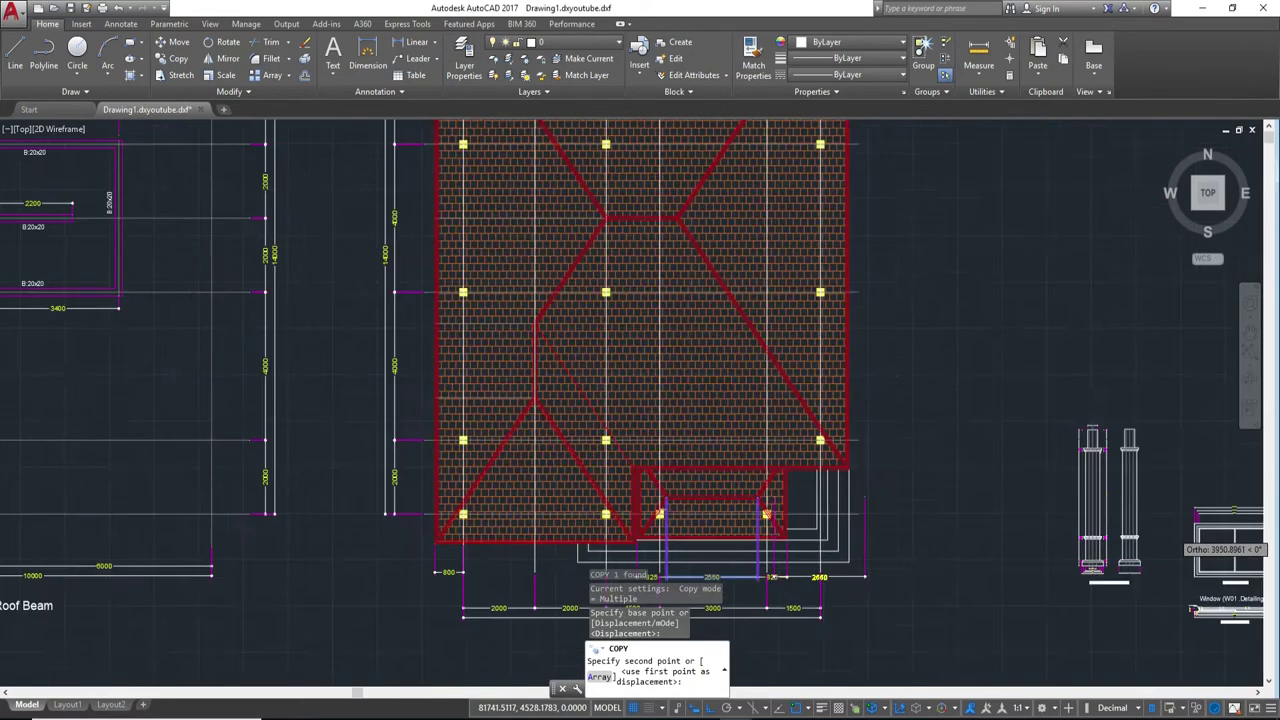
scroll(1185, 545, "down", 2)
scroll(968, 628, "up", 3)
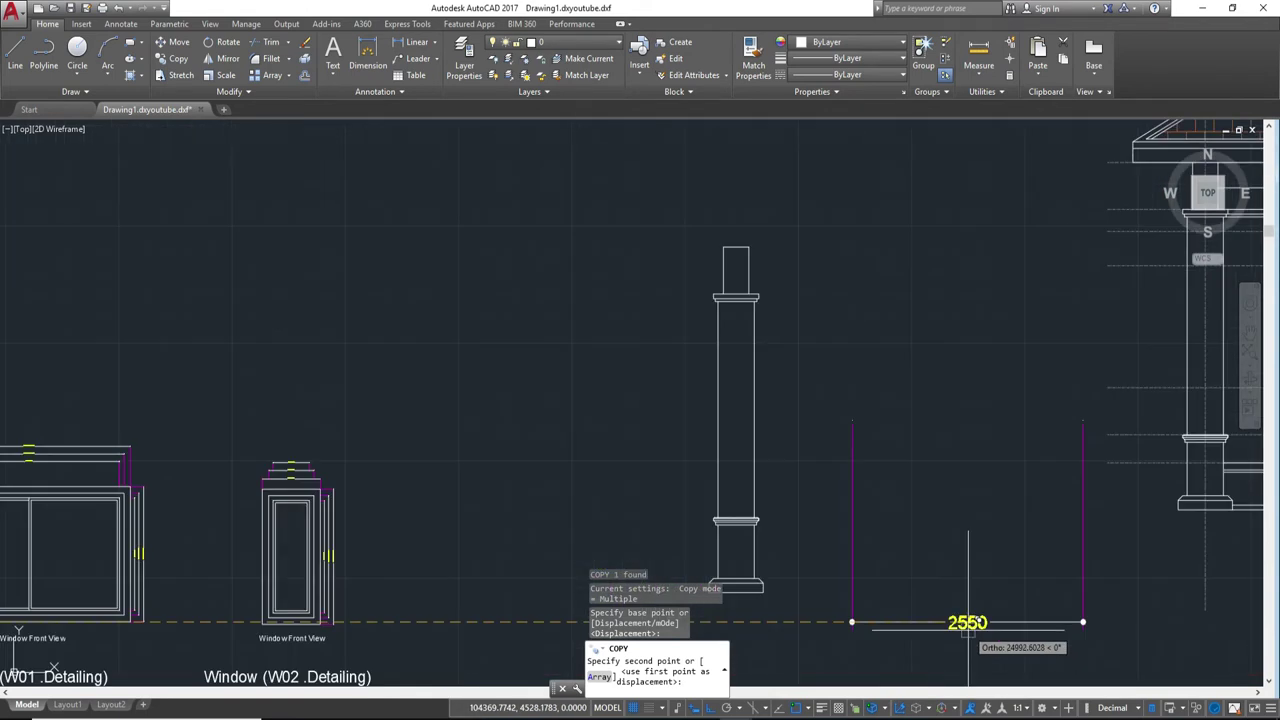
left_click(986, 557)
key("Escape")
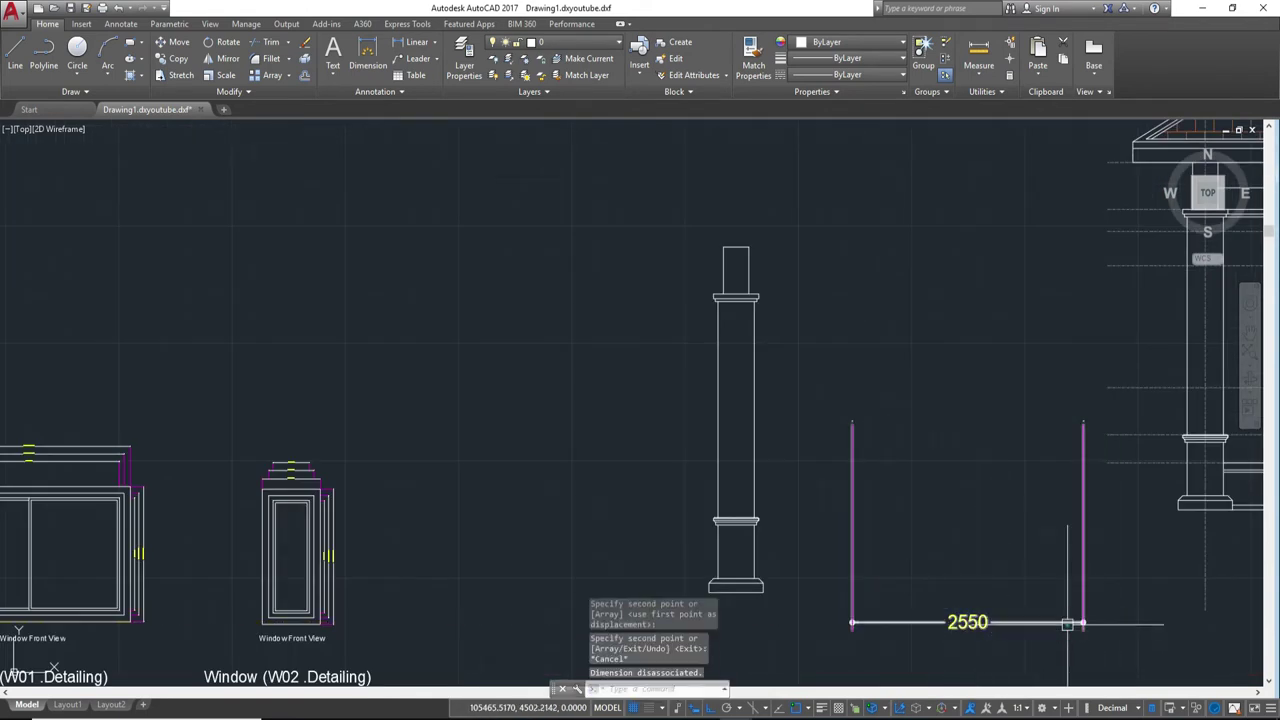
Step: Explode the copied dimension and erase its extension and dimension lines, leaving the 2550 text
left_click(1065, 624)
type("x")
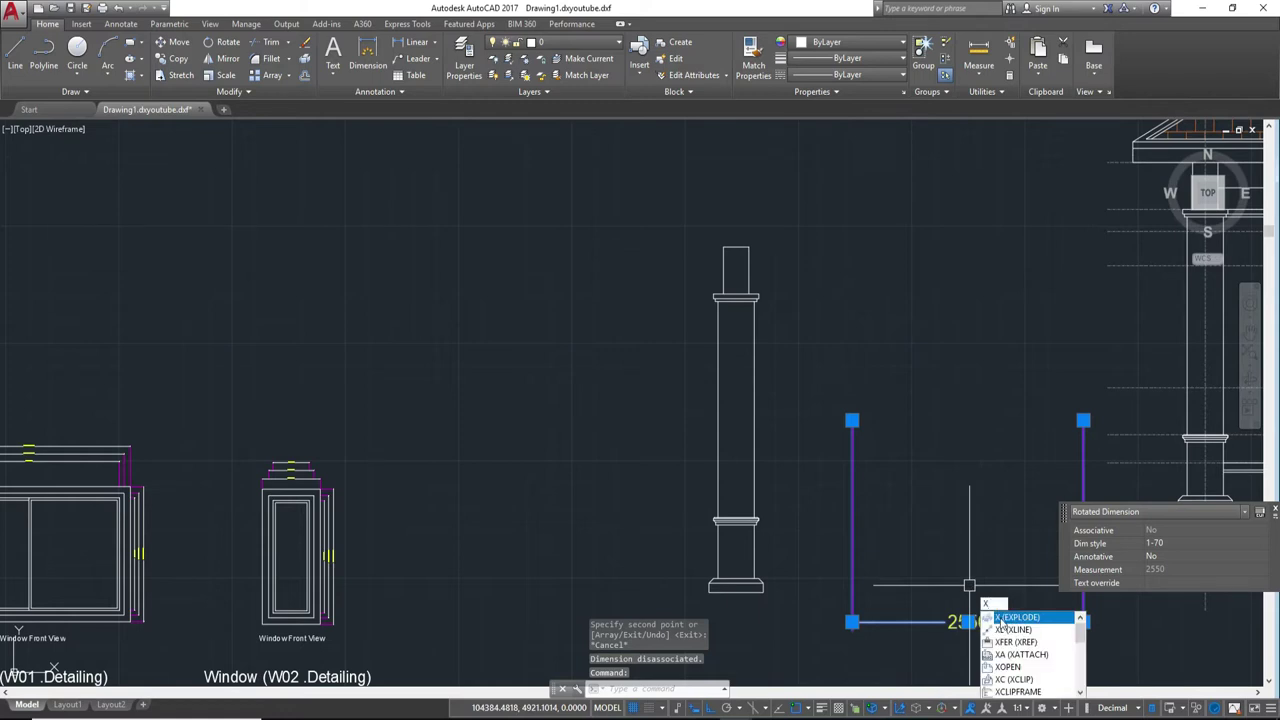
left_click(1001, 621)
left_click(1112, 650)
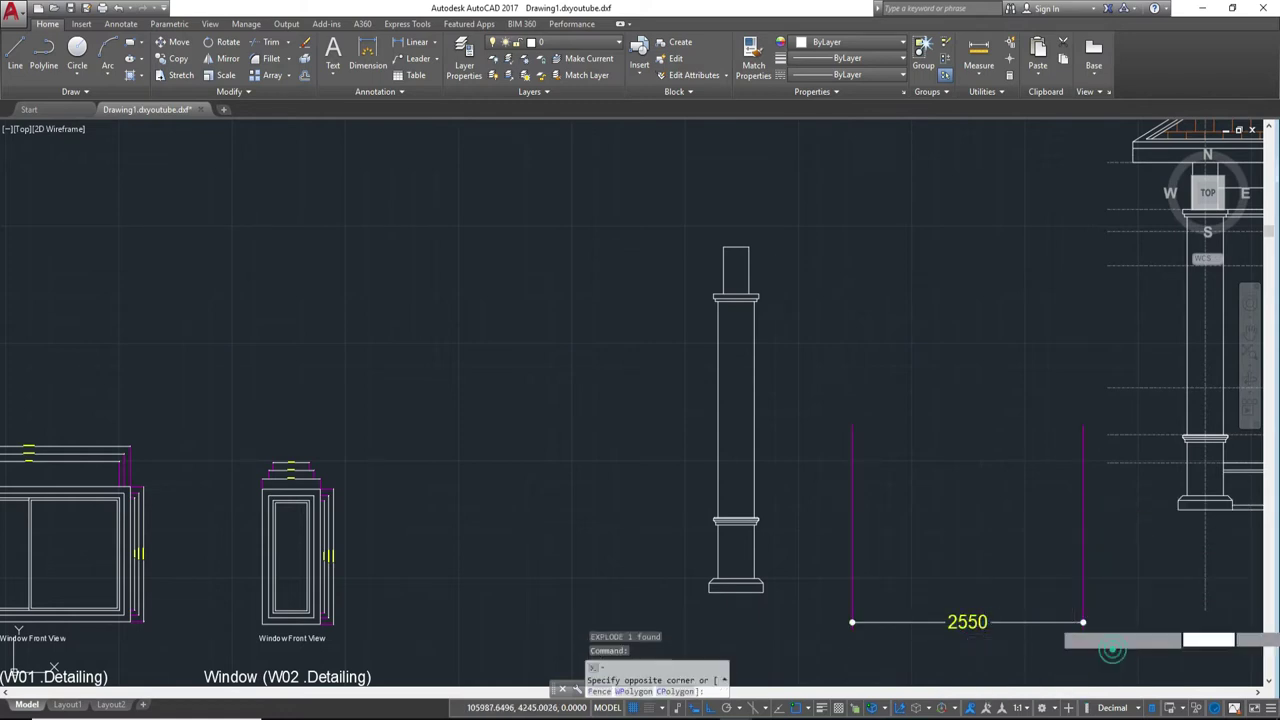
left_click(1037, 557)
type("e")
key("Return")
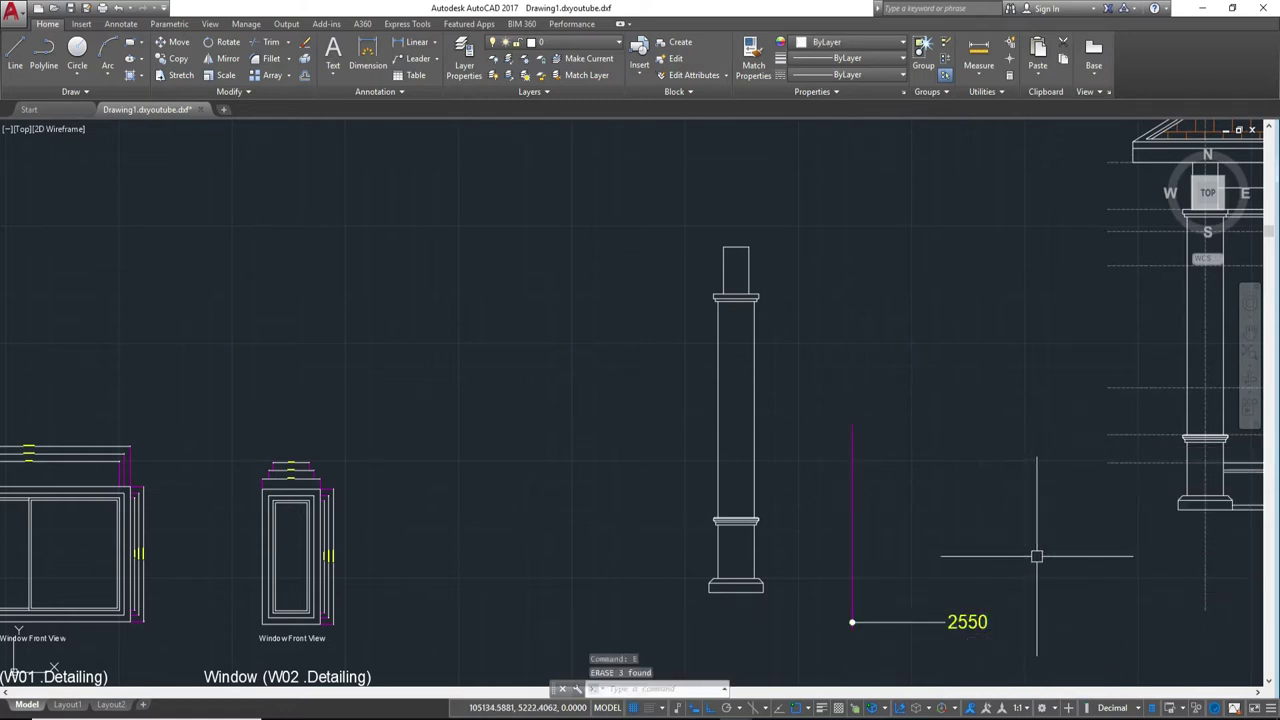
left_click(912, 648)
left_click(837, 557)
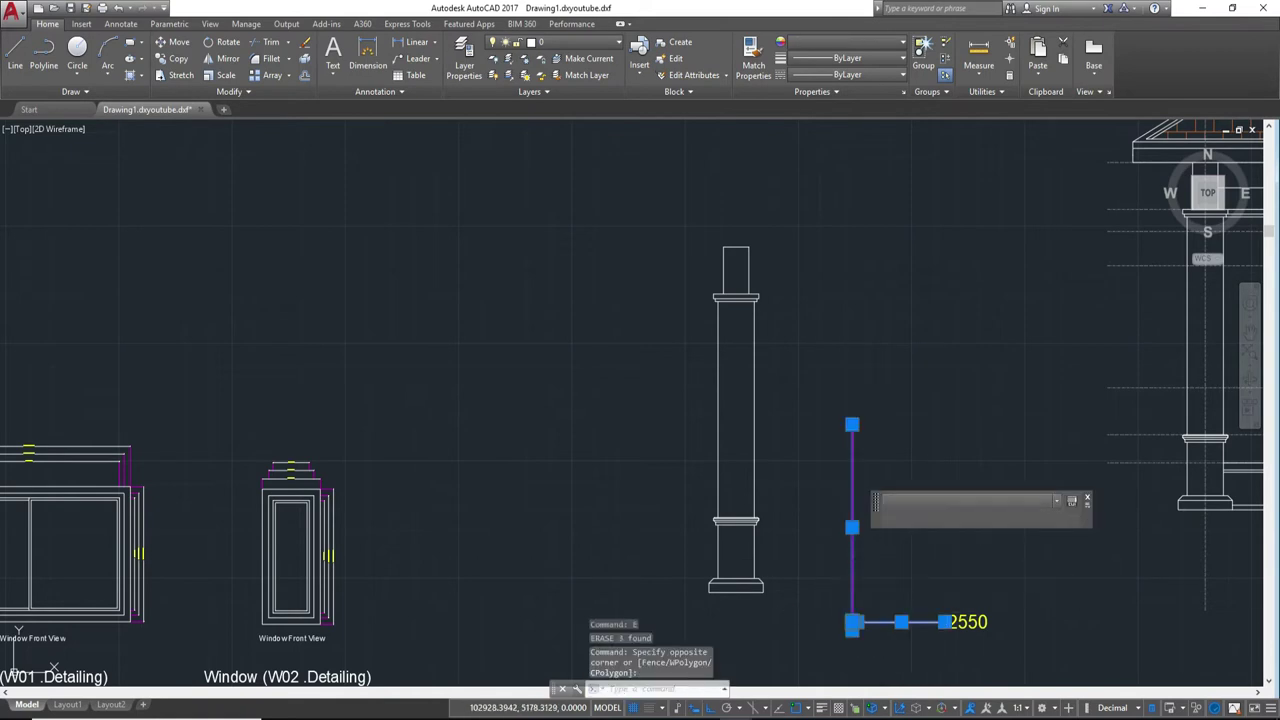
type("e")
key("Return")
scroll(1128, 534, "down", 3)
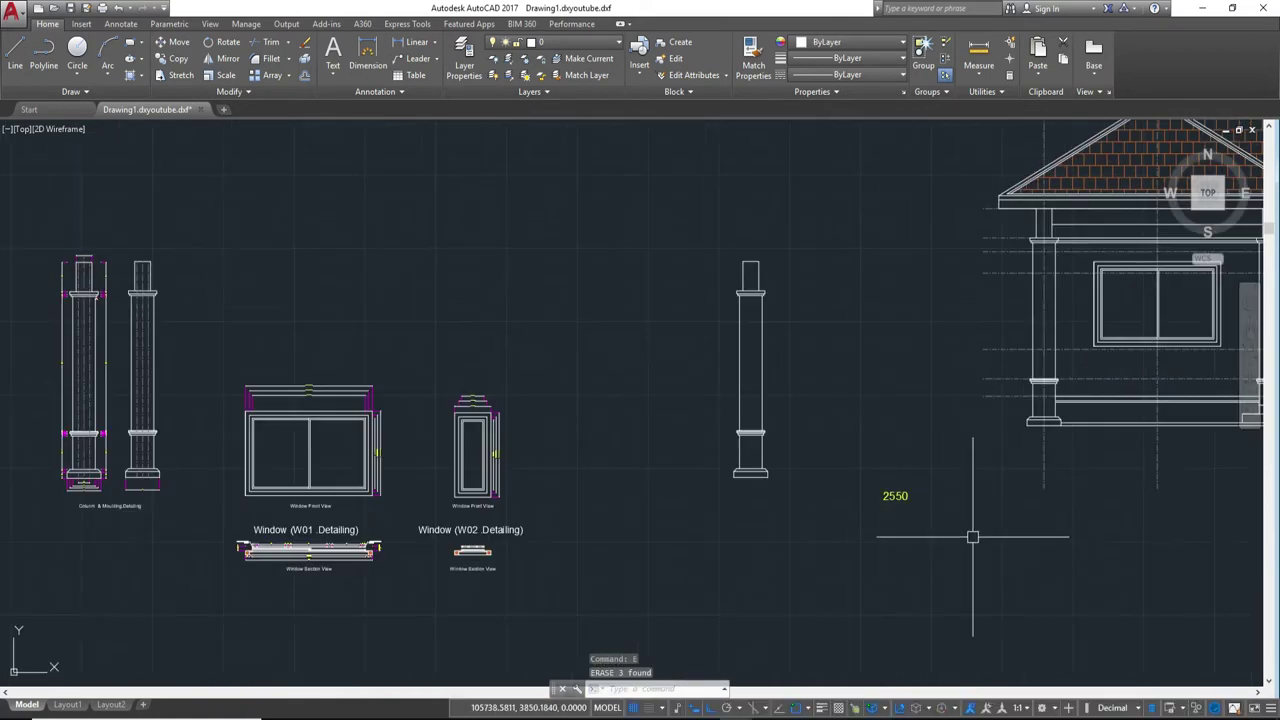
Step: With Ortho off, move the 2550 text diagonally to sit beside the left porch column
scroll(972, 537, "up", 2)
left_click(808, 440)
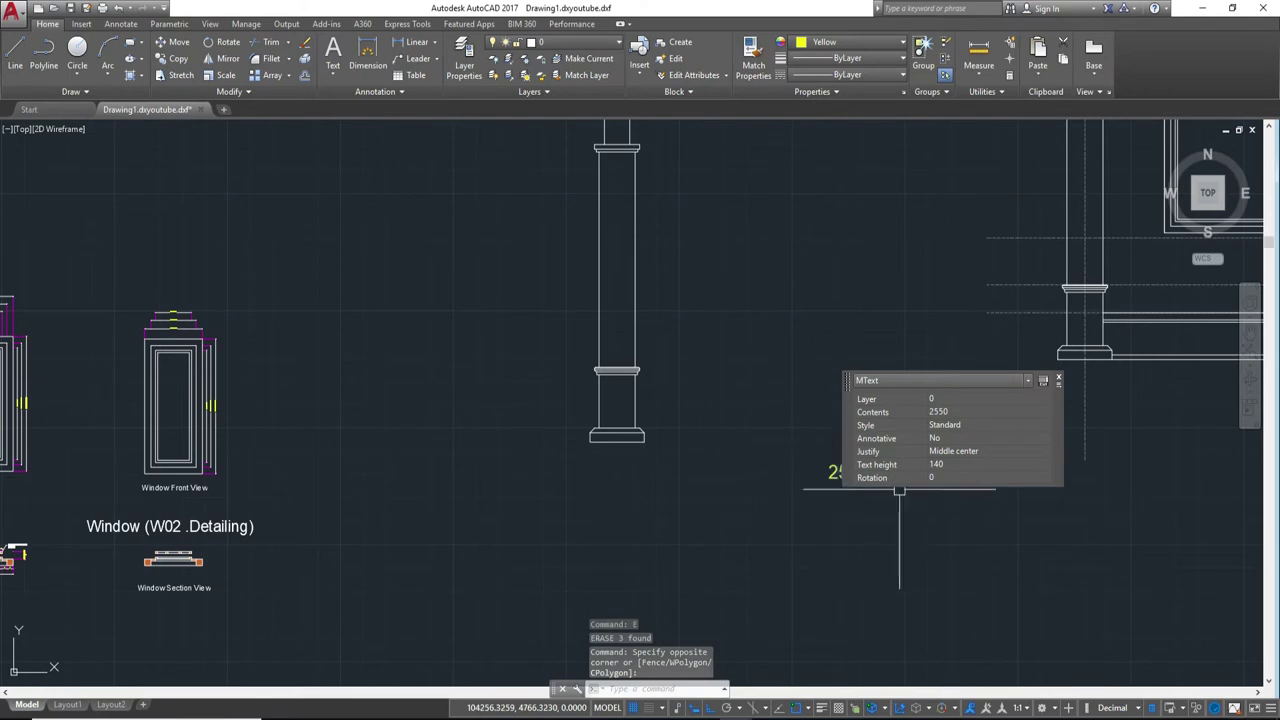
type("m")
key("Return")
left_click(877, 520)
middle_click_drag(951, 362, 775, 492)
scroll(750, 440, "down", 3)
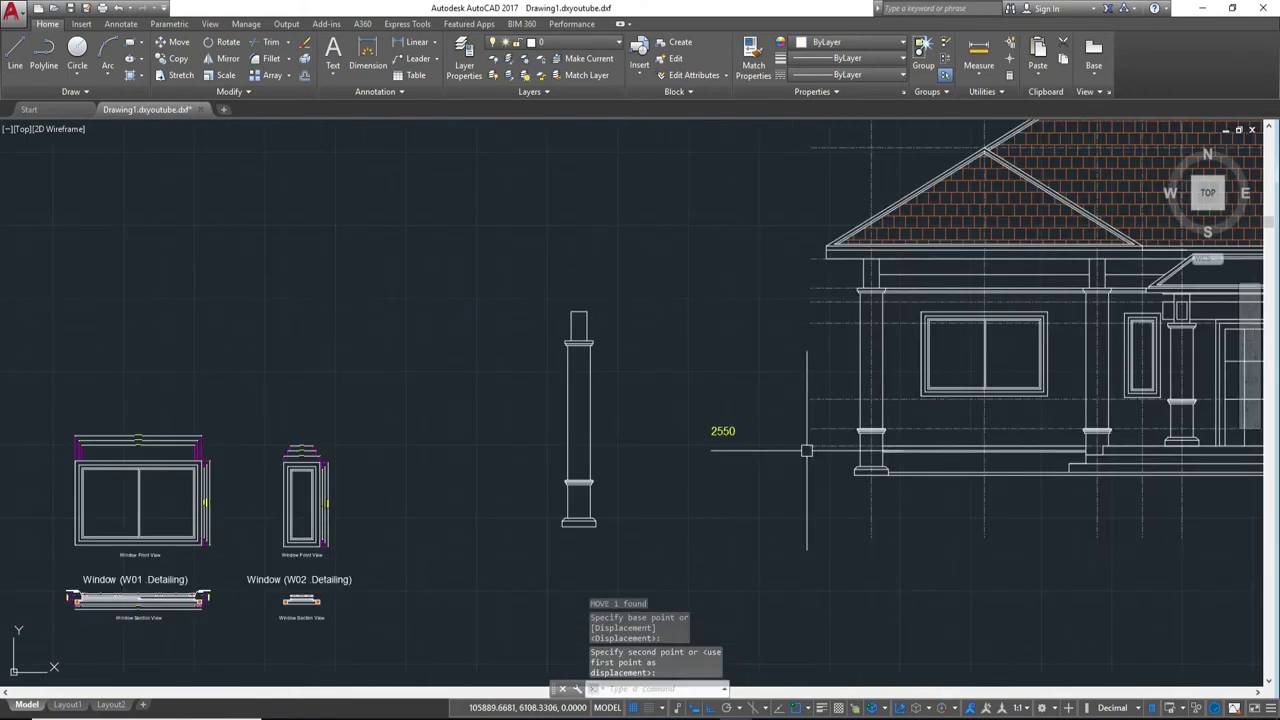
scroll(750, 437, "up", 4)
left_click(630, 413)
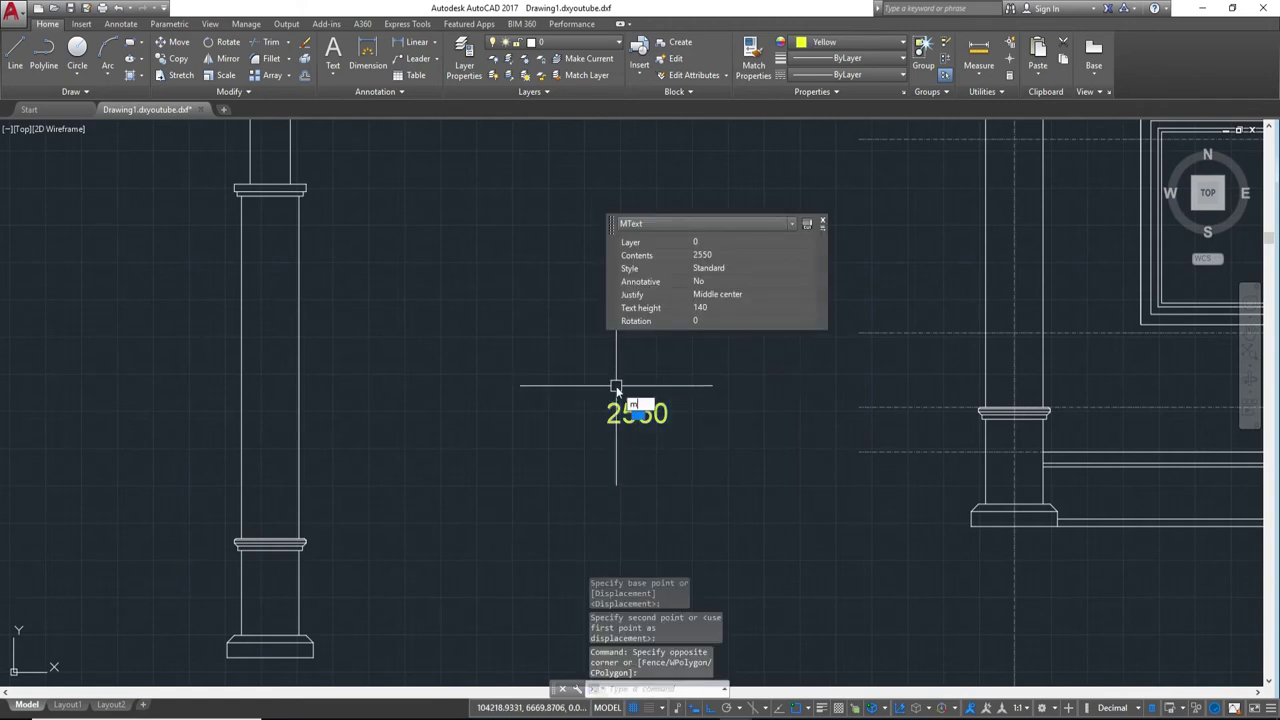
key("Return")
left_click(650, 413)
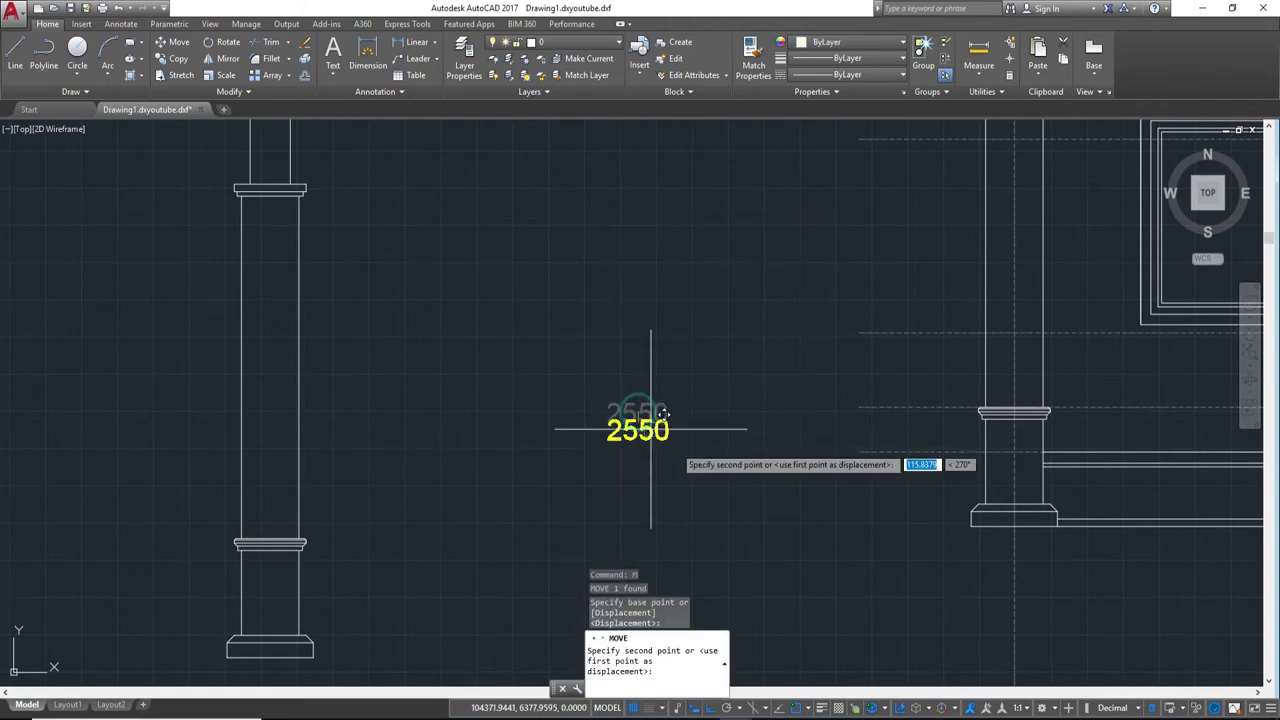
key("F8")
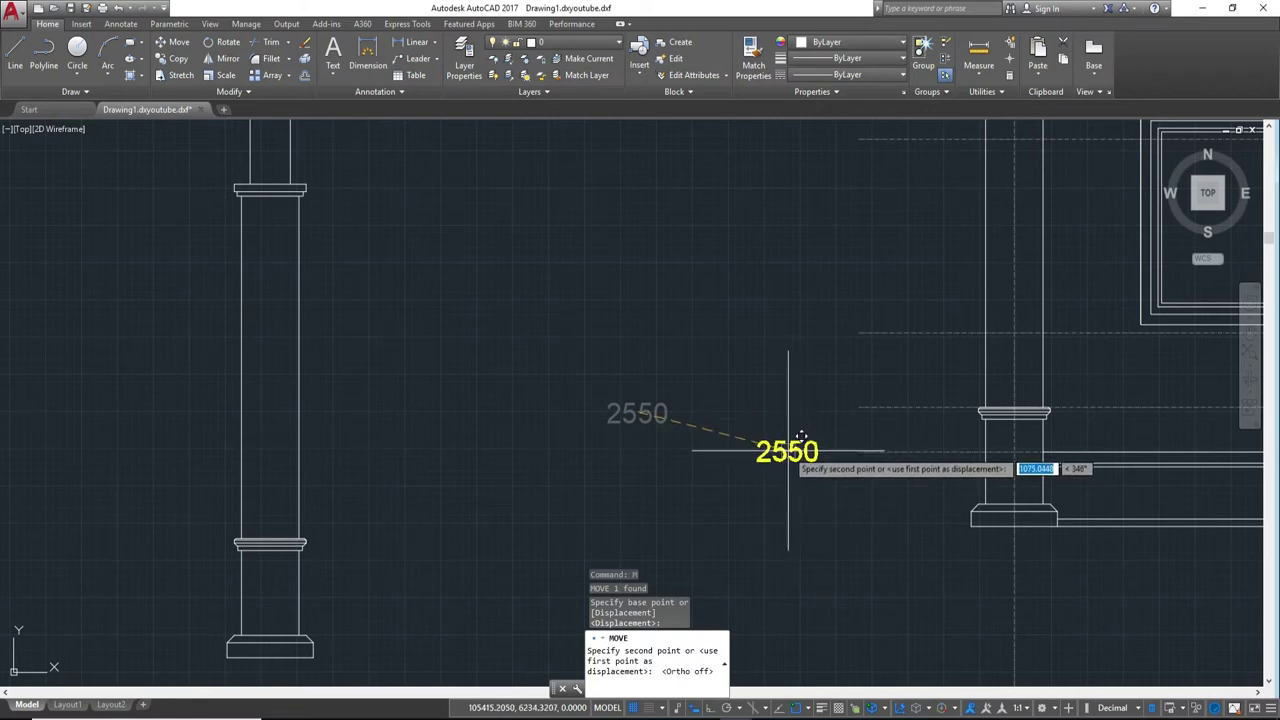
left_click(787, 448)
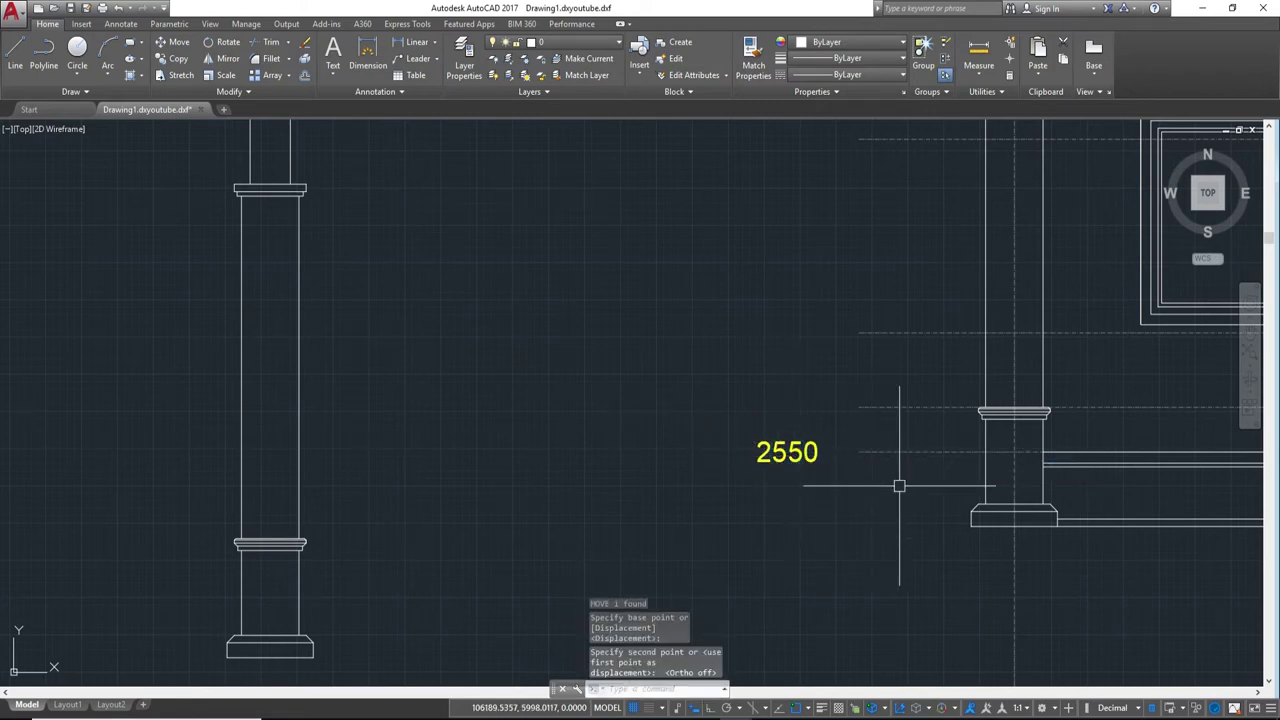
Step: Move the 2550 text again into its final spot between the column and the elevation
key("space")
key("Escape")
scroll(910, 496, "down", 4)
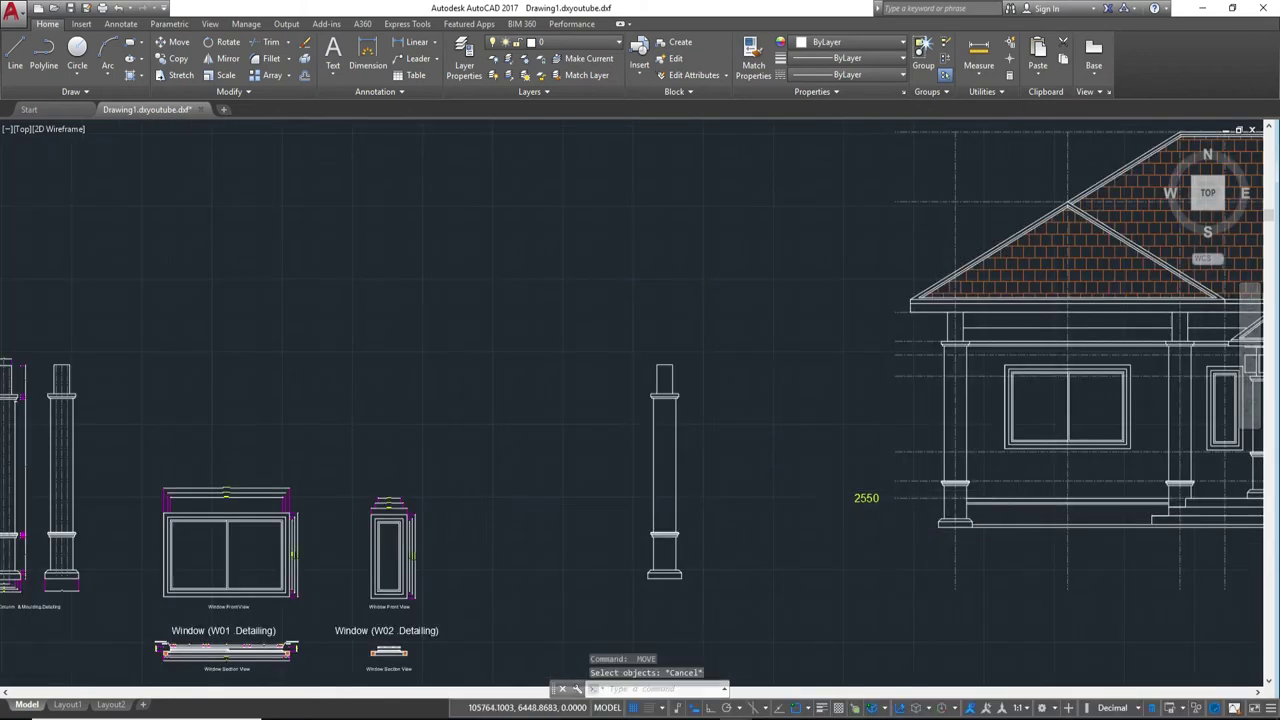
scroll(889, 482, "up", 4)
left_click_drag(880, 557, 743, 449)
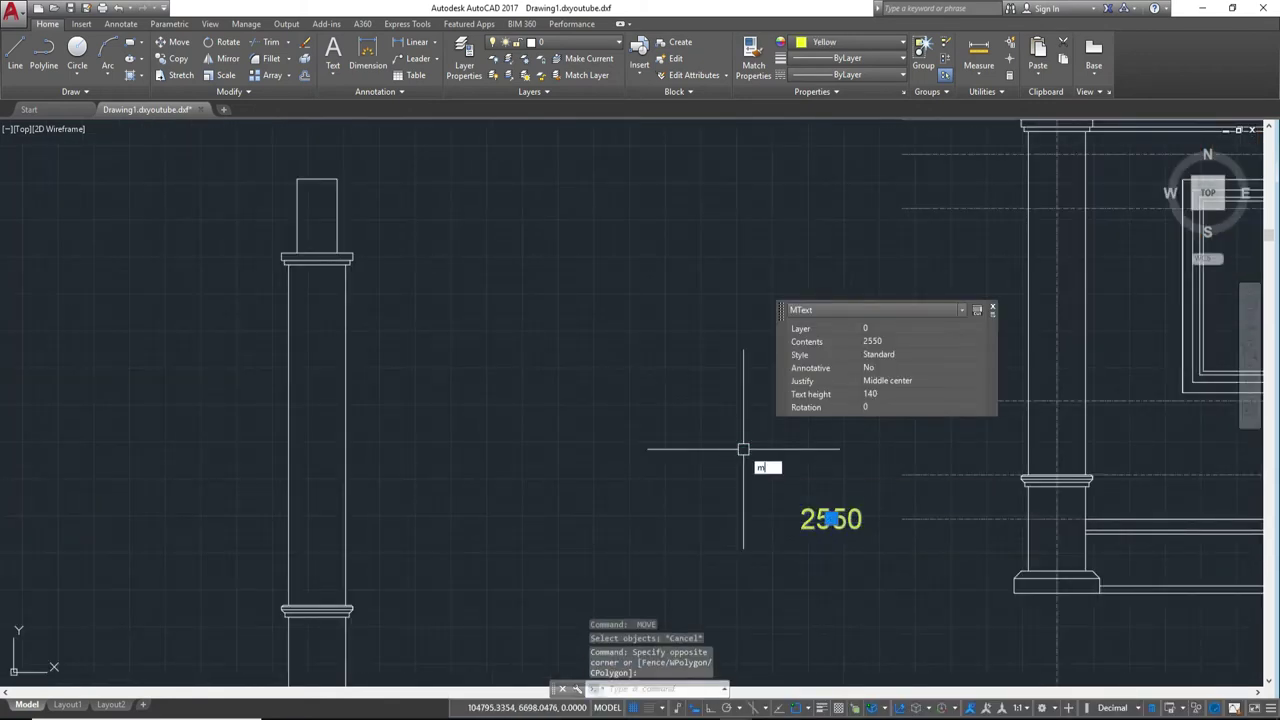
key("Return")
left_click(815, 430)
left_click(600, 412)
scroll(798, 443, "down", 2)
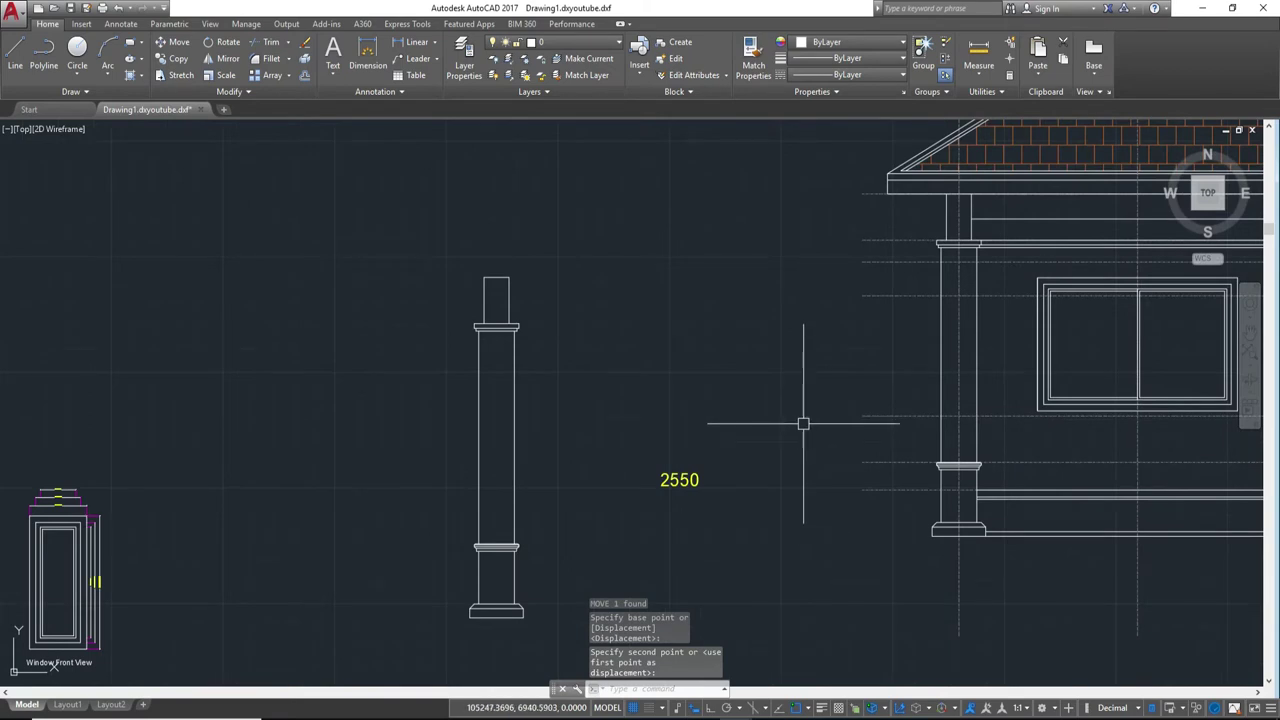
Step: Draw a vertical construction line just left of the house
type("l")
key("Return")
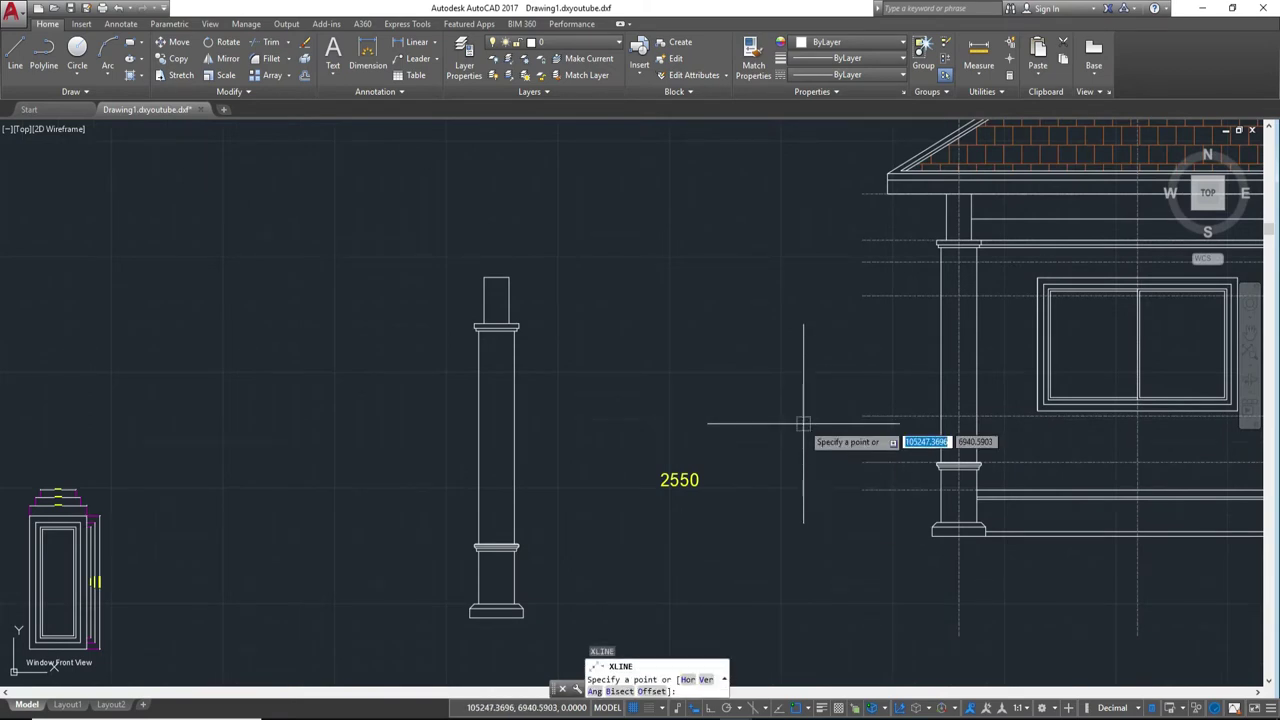
key("Return")
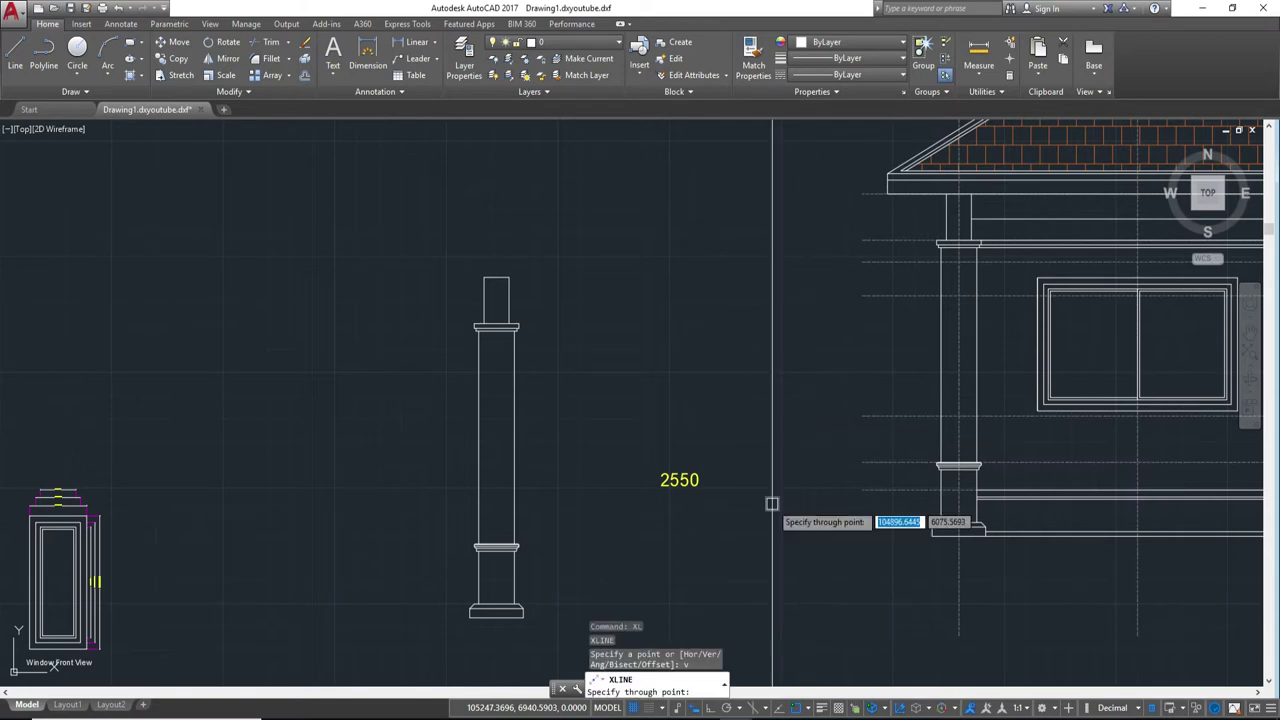
left_click(768, 392)
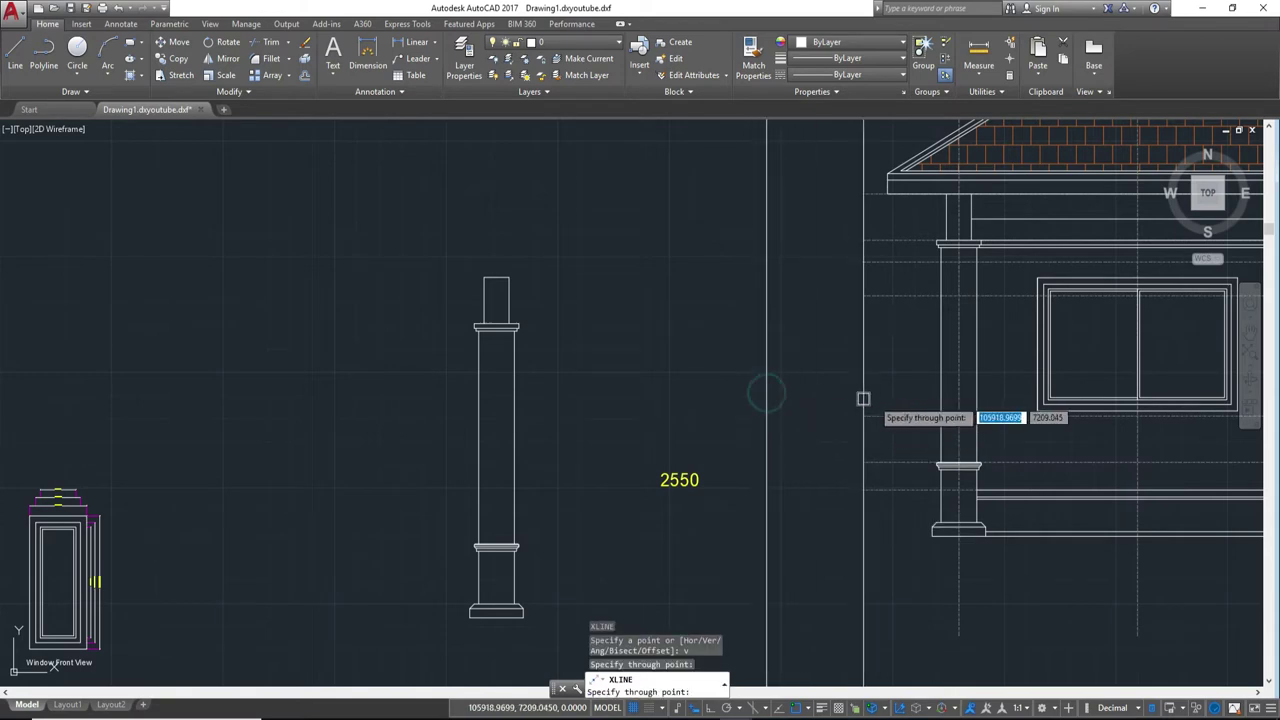
key("Escape")
scroll(865, 379, "down", 2)
type("ex")
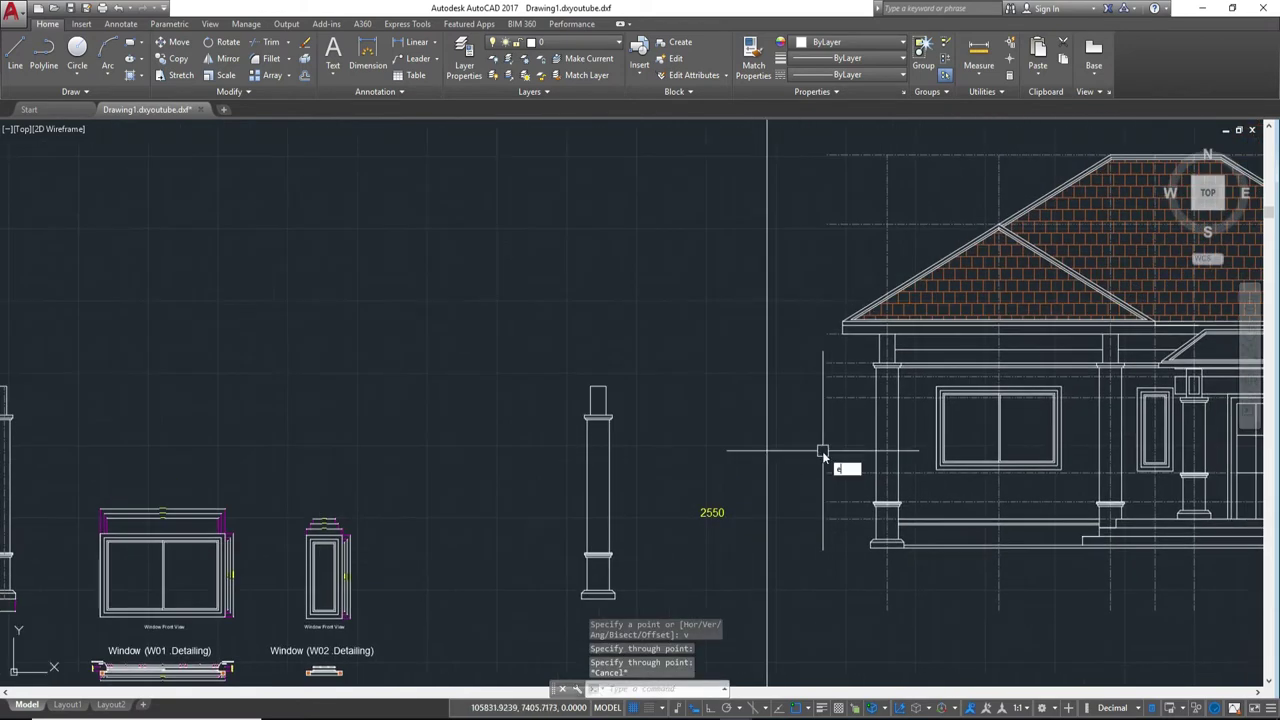
Step: Extend the lower horizontal lines to the new vertical construction line
key("Return")
key("Return")
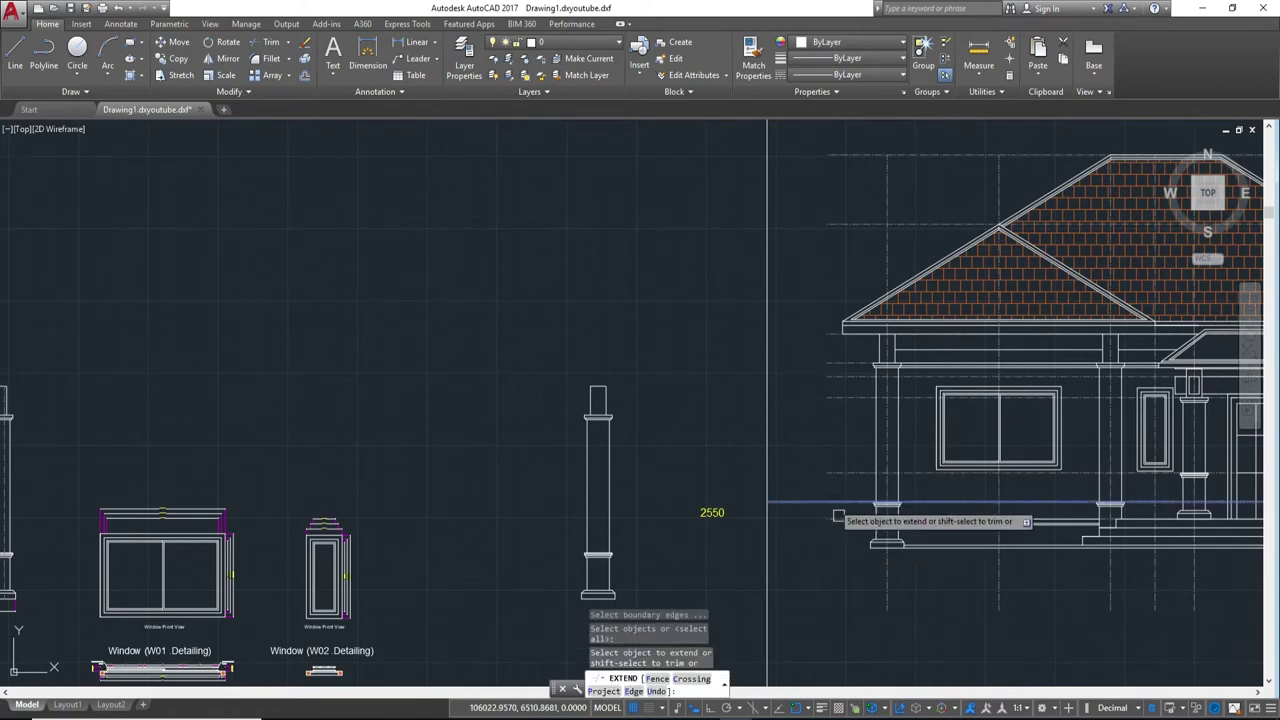
left_click_drag(837, 508, 847, 537)
key("Return")
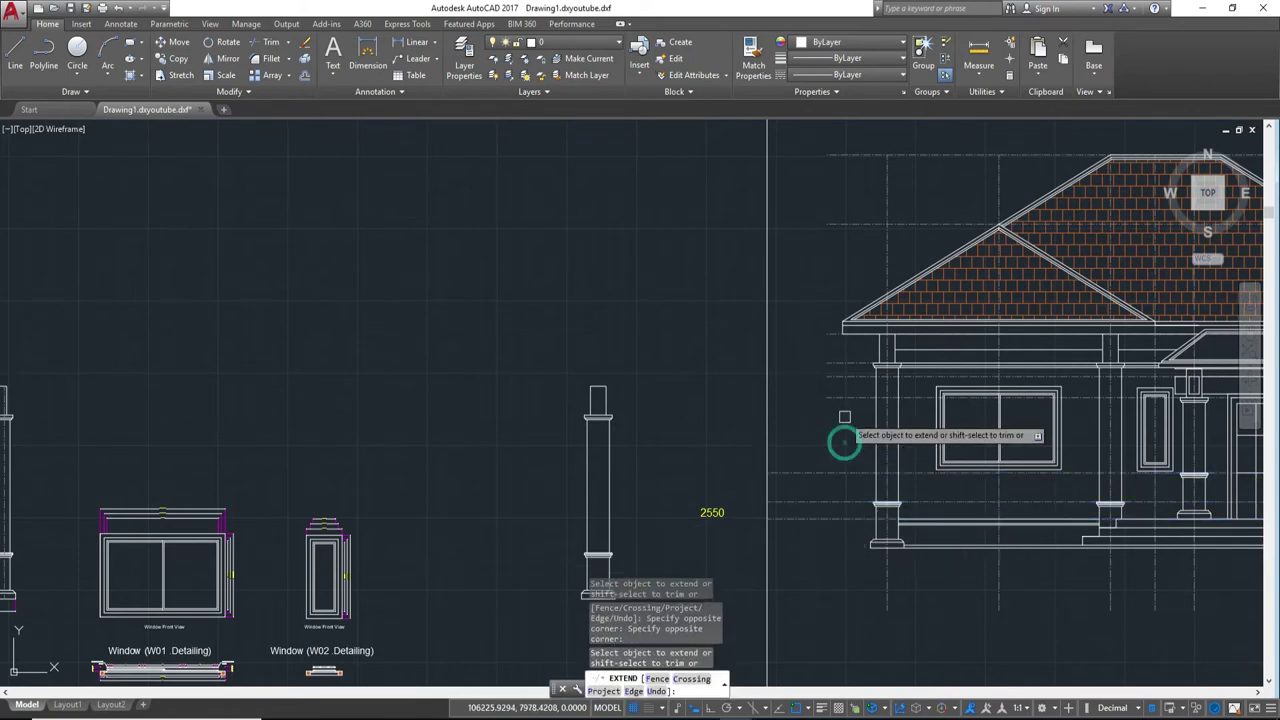
left_click(844, 417)
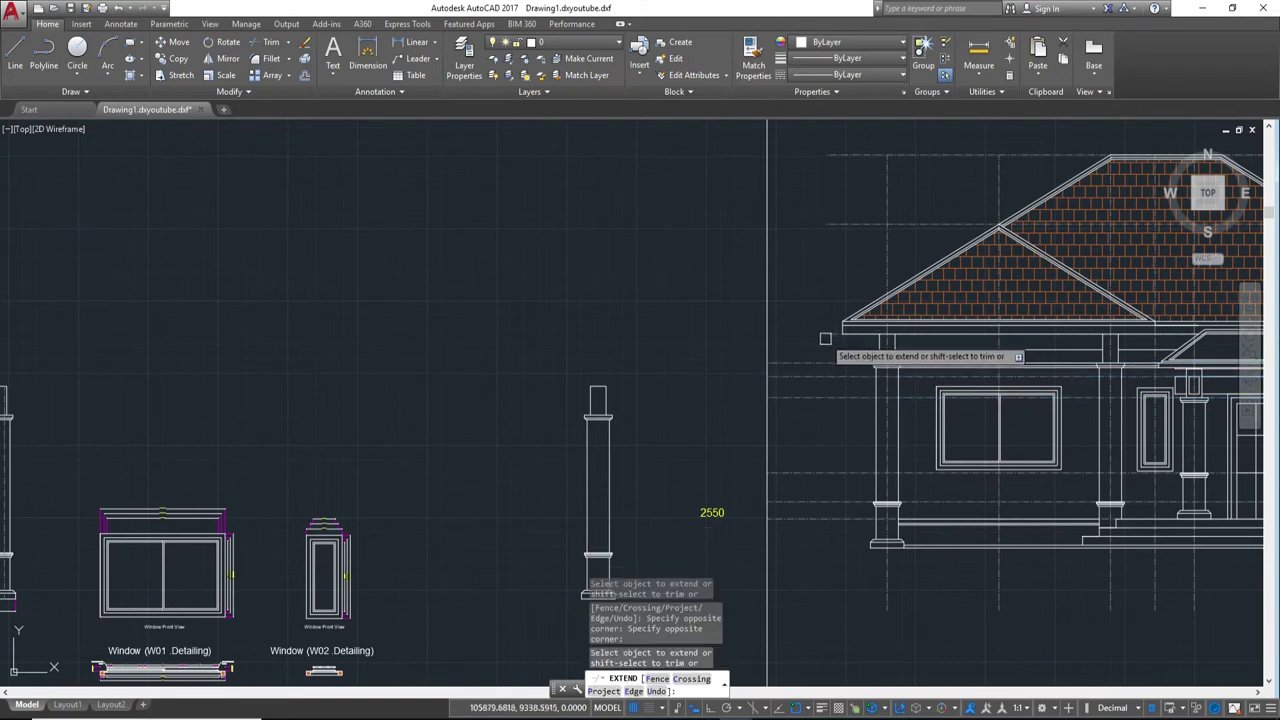
scroll(826, 264, "up", 2)
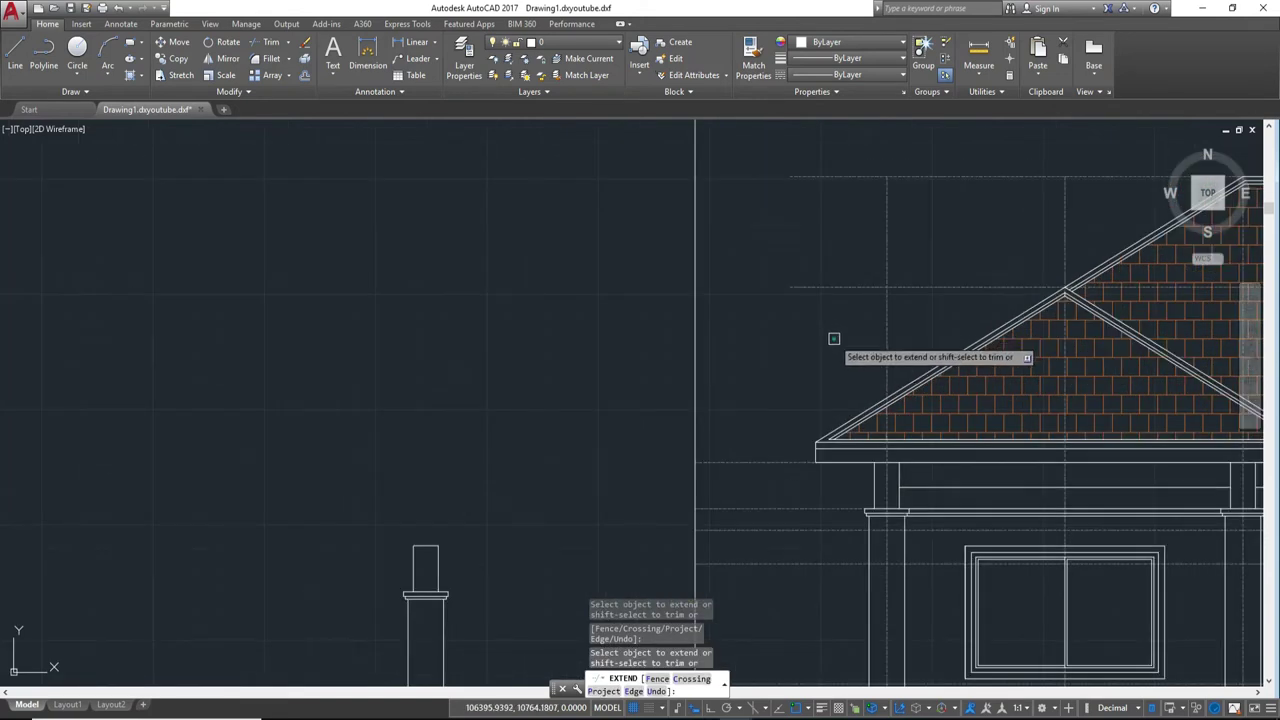
left_click(837, 338)
scroll(840, 160, "down", 1)
scroll(829, 157, "down", 3)
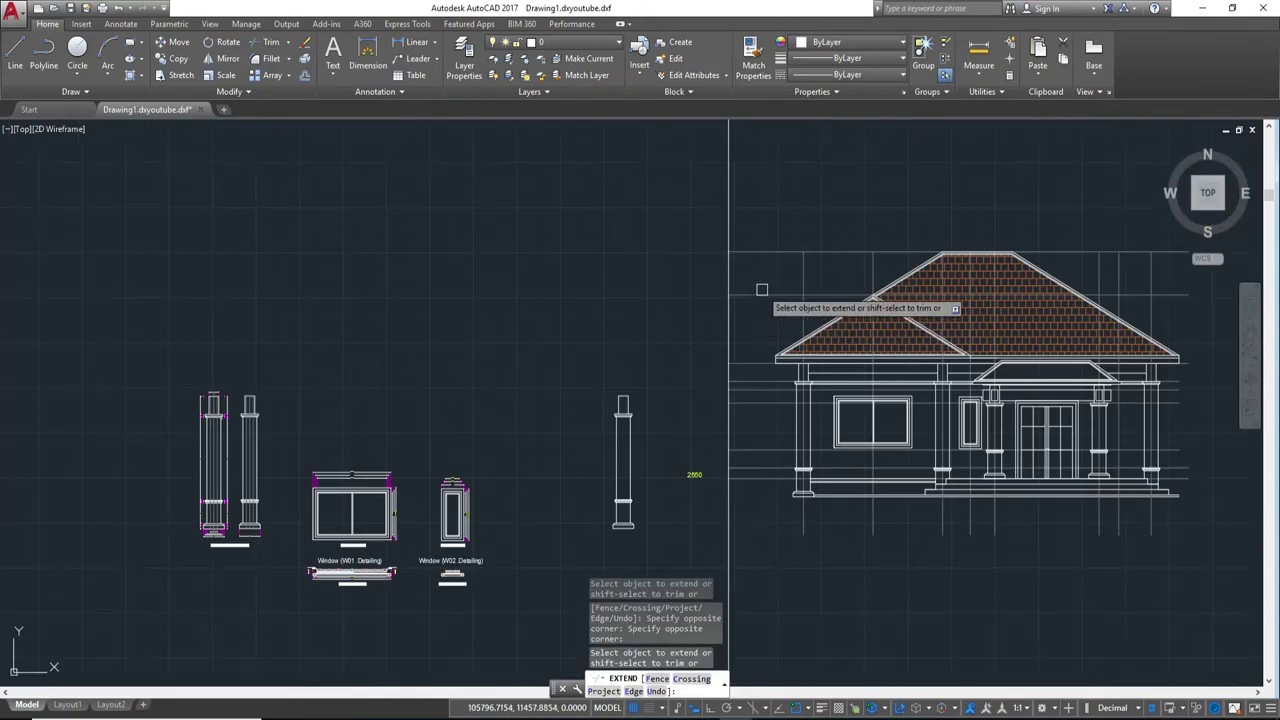
Step: Erase the long vertical construction line between the details and the house elevation
left_click(728, 195)
type("e")
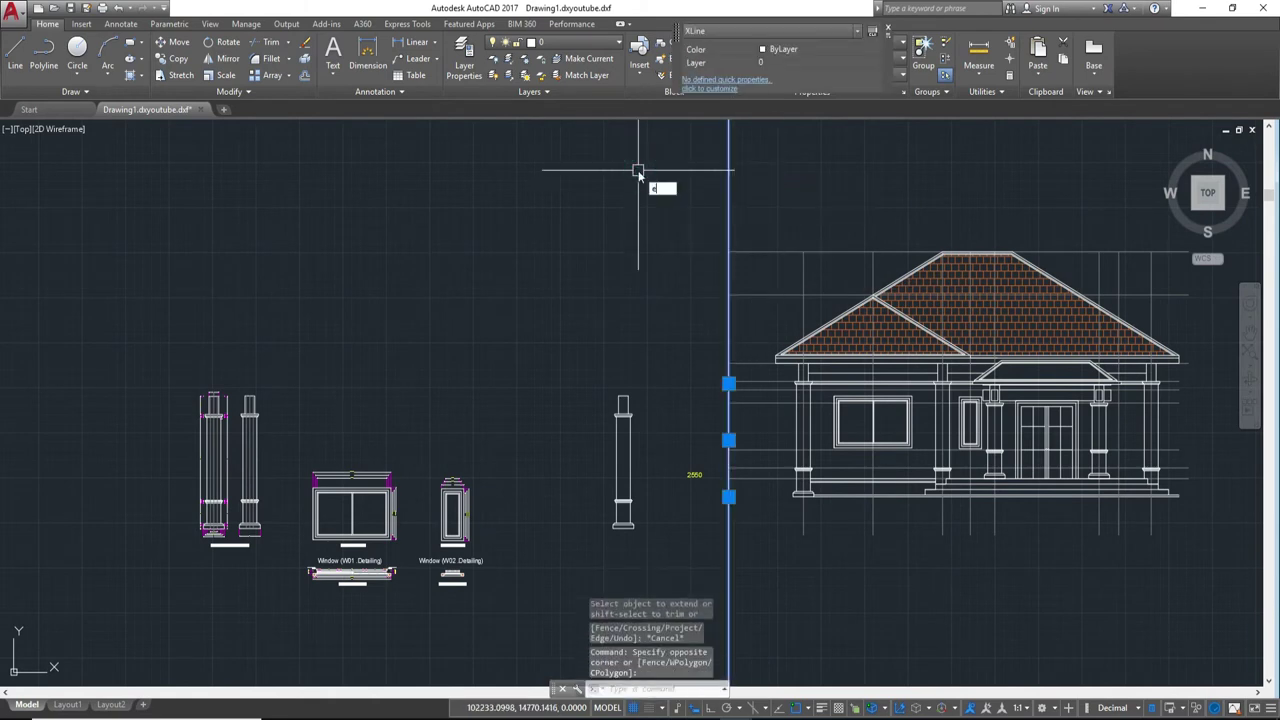
key("Return")
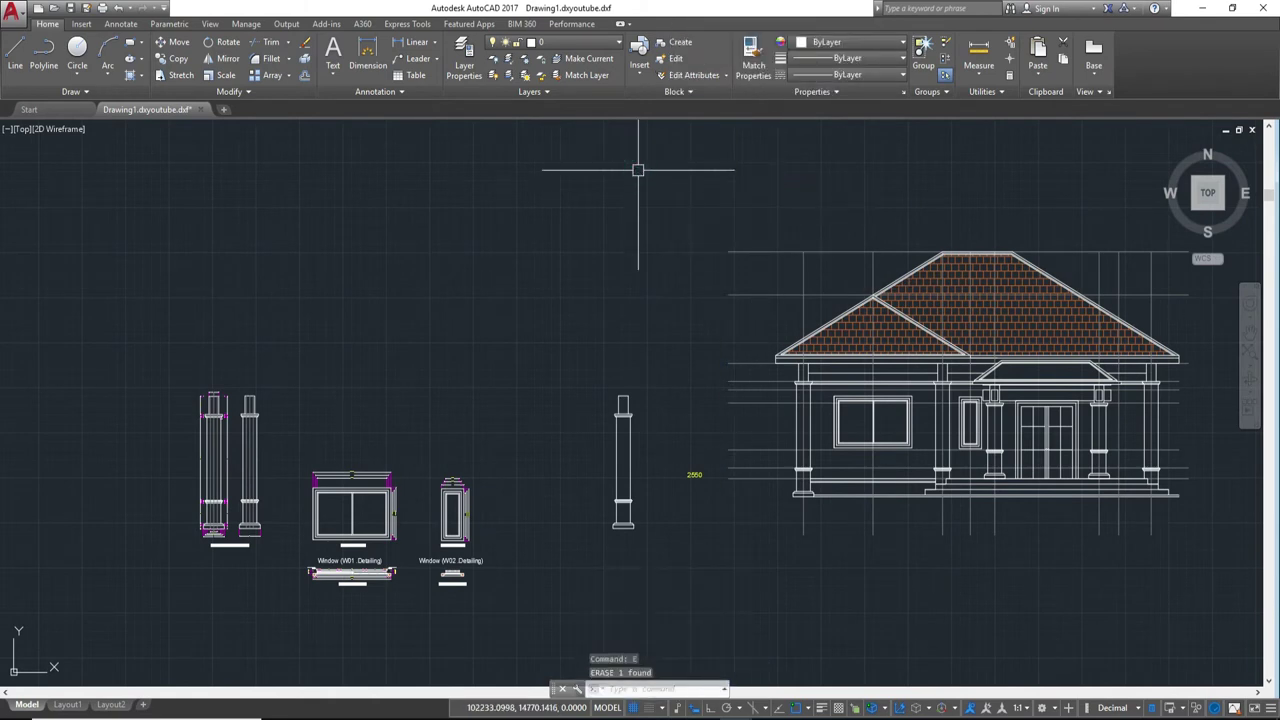
key("Return")
Step: Zoom to the 2550 label and begin window-selecting the horizontal ground line
scroll(808, 580, "up", 3)
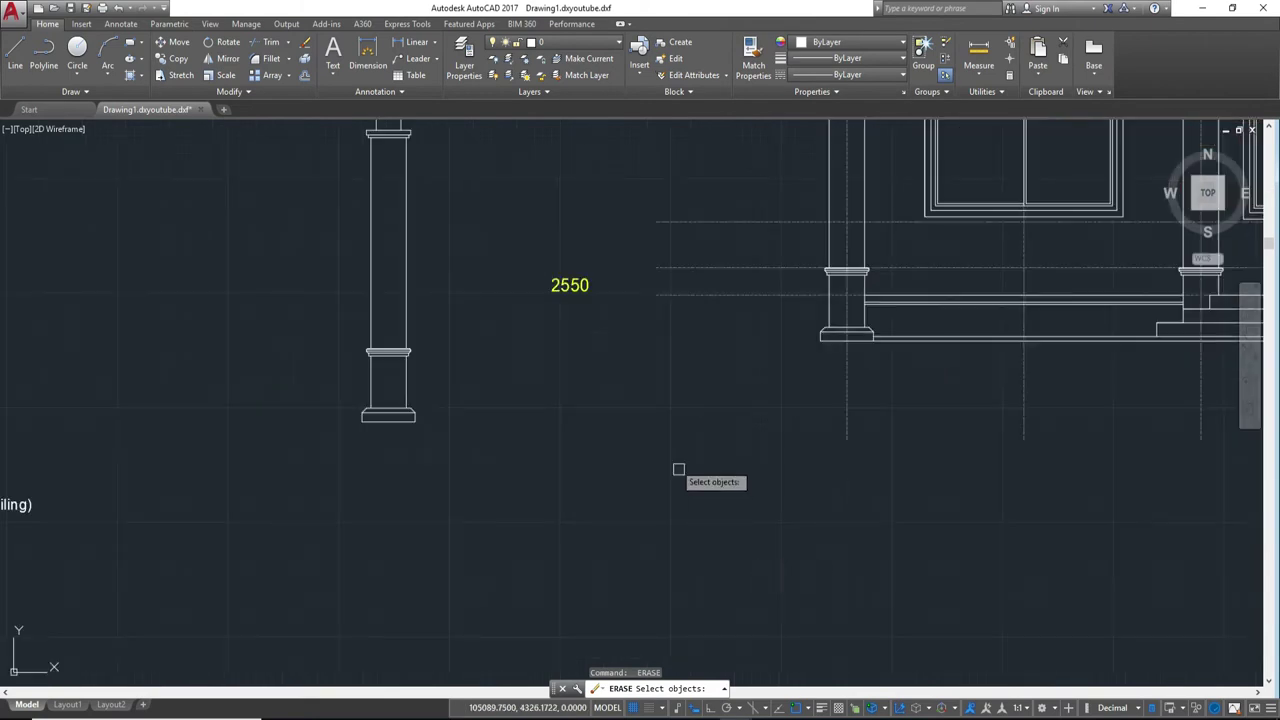
middle_click_drag(678, 469, 710, 475)
key("Escape")
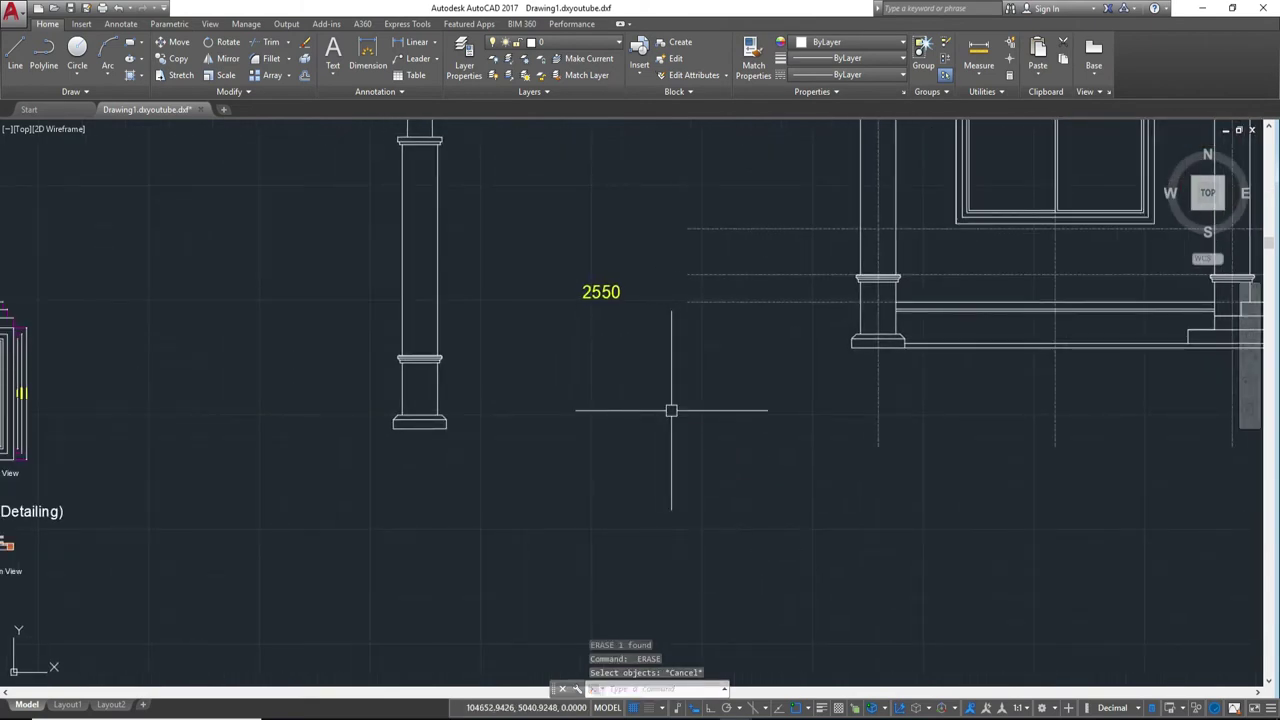
middle_click_drag(847, 382, 950, 400)
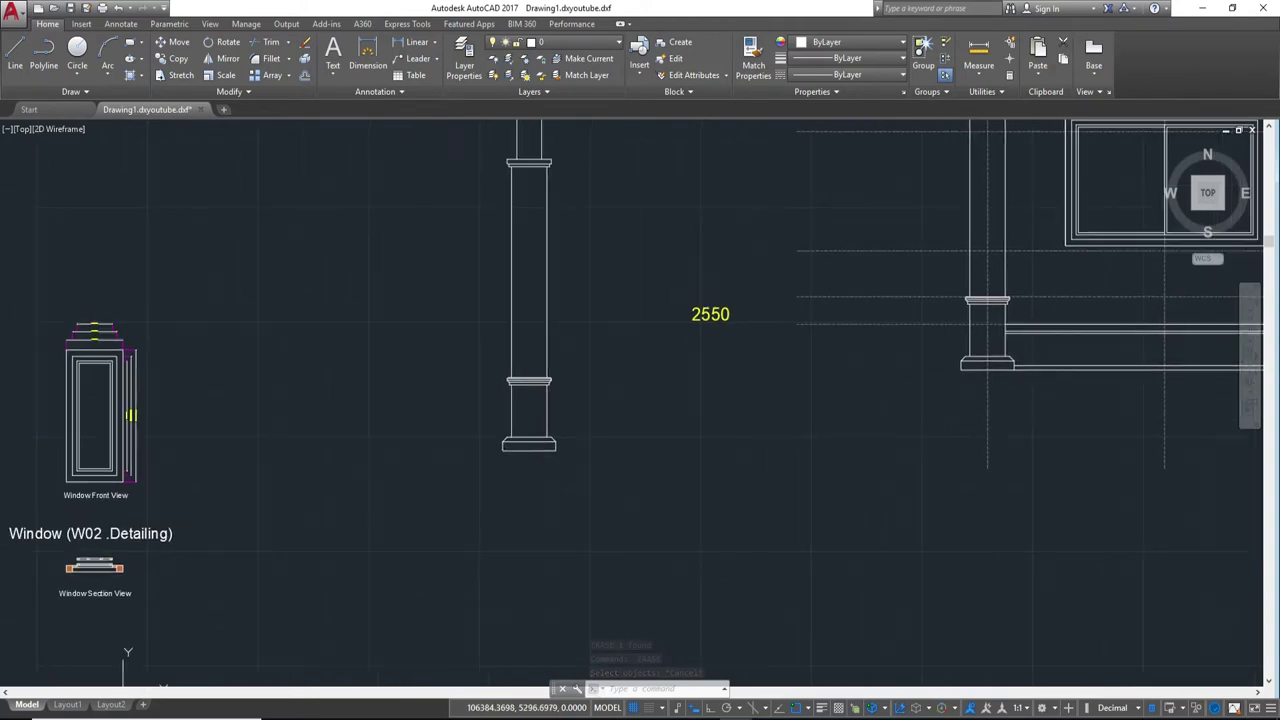
scroll(894, 423, "up", 2)
left_click(725, 317)
Step: Copy the ground line down from the column intersection to the column base
left_click(780, 322)
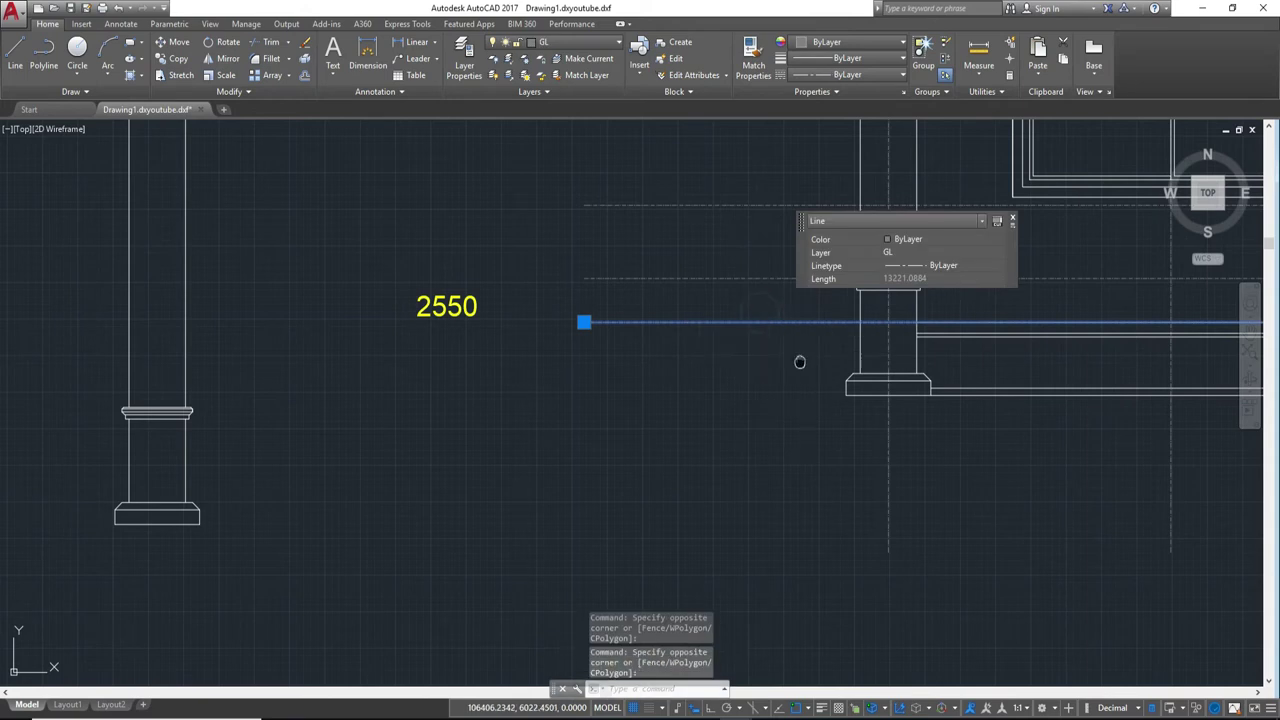
middle_click_drag(800, 362, 689, 432)
key("Return")
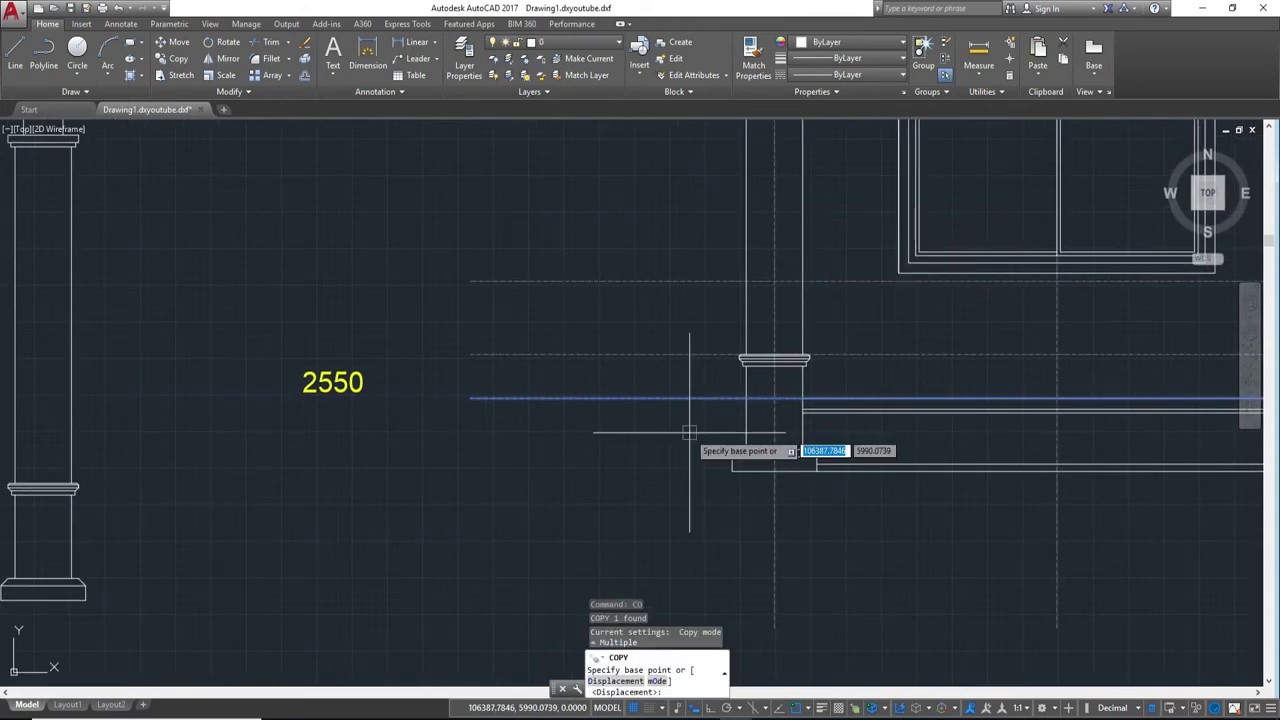
left_click(775, 398)
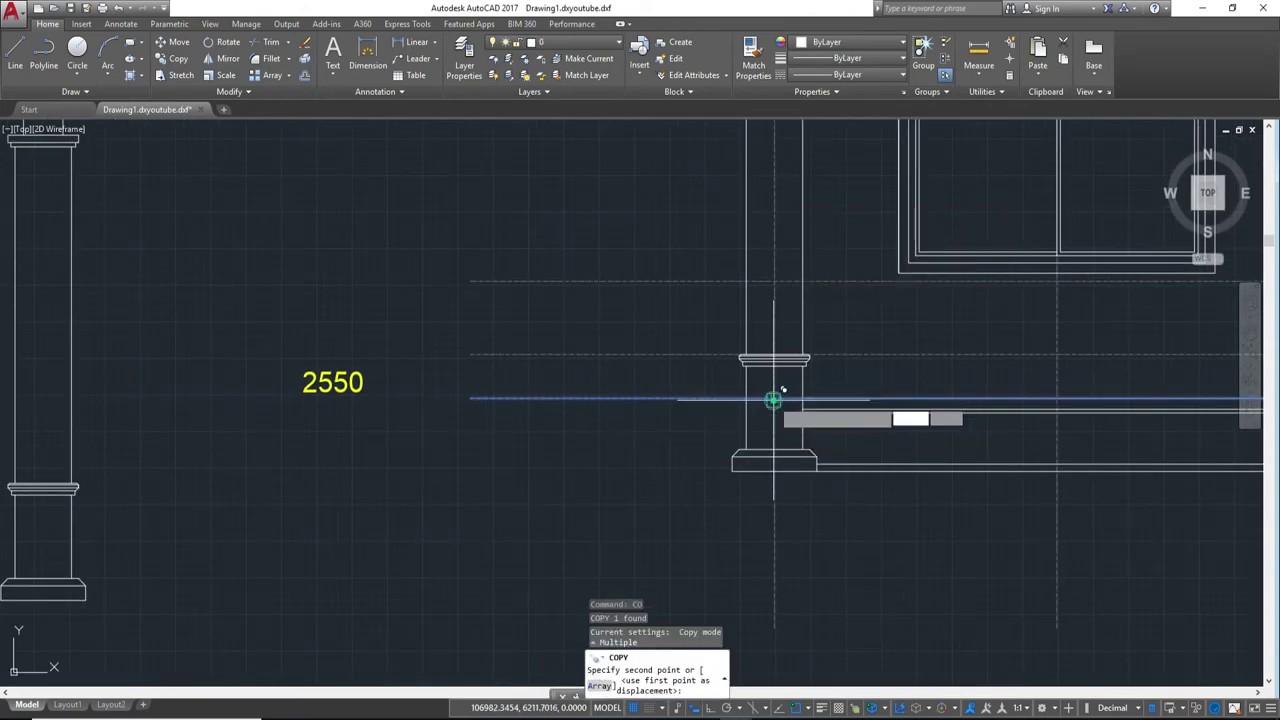
left_click(775, 471)
key("Escape")
Step: Move the 2550 label (M) down toward the new level line
middle_click_drag(500, 443, 641, 457)
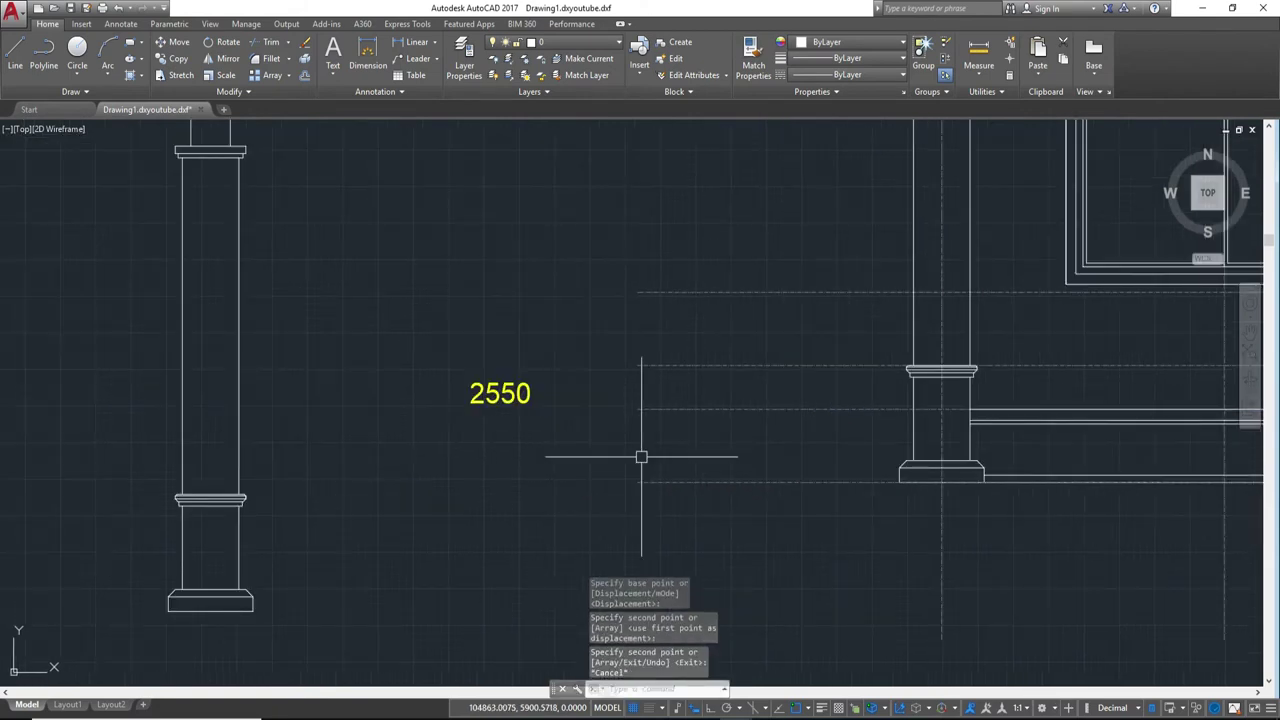
scroll(680, 420, "down", 2)
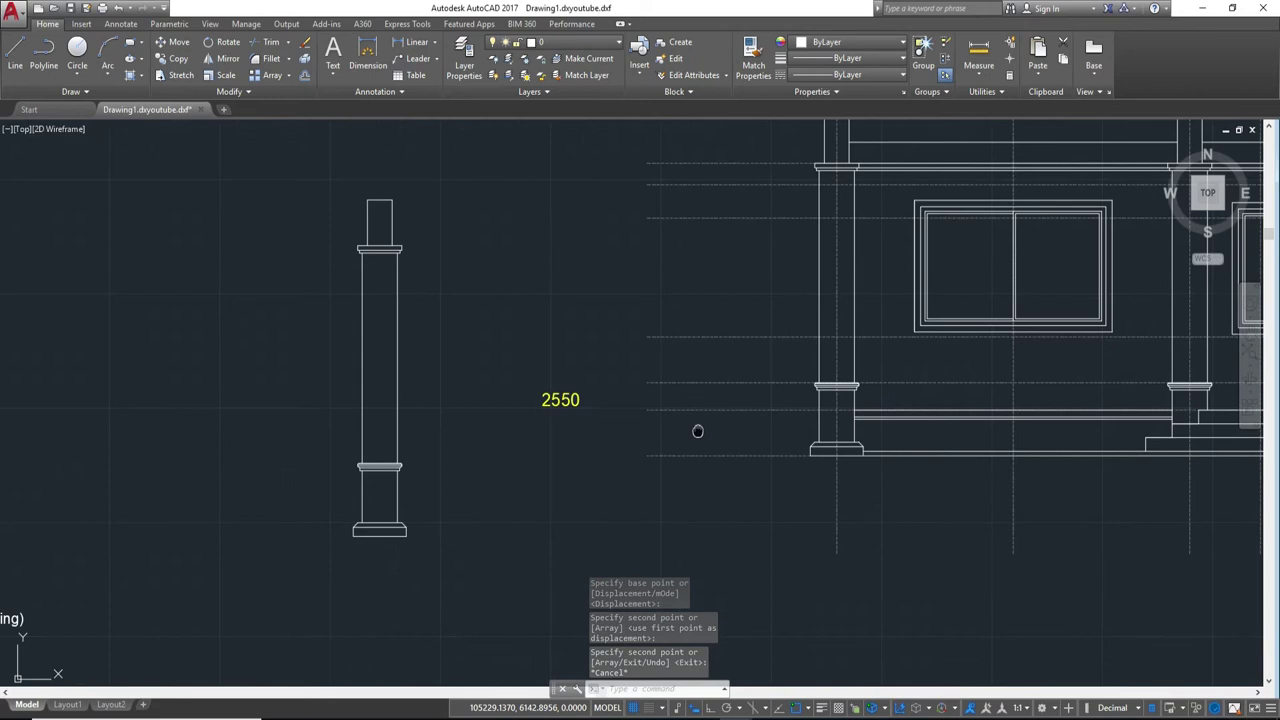
scroll(700, 440, "up", 2)
left_click(720, 483)
left_click(608, 428)
type("m")
key("Return")
scroll(640, 460, "up", 2)
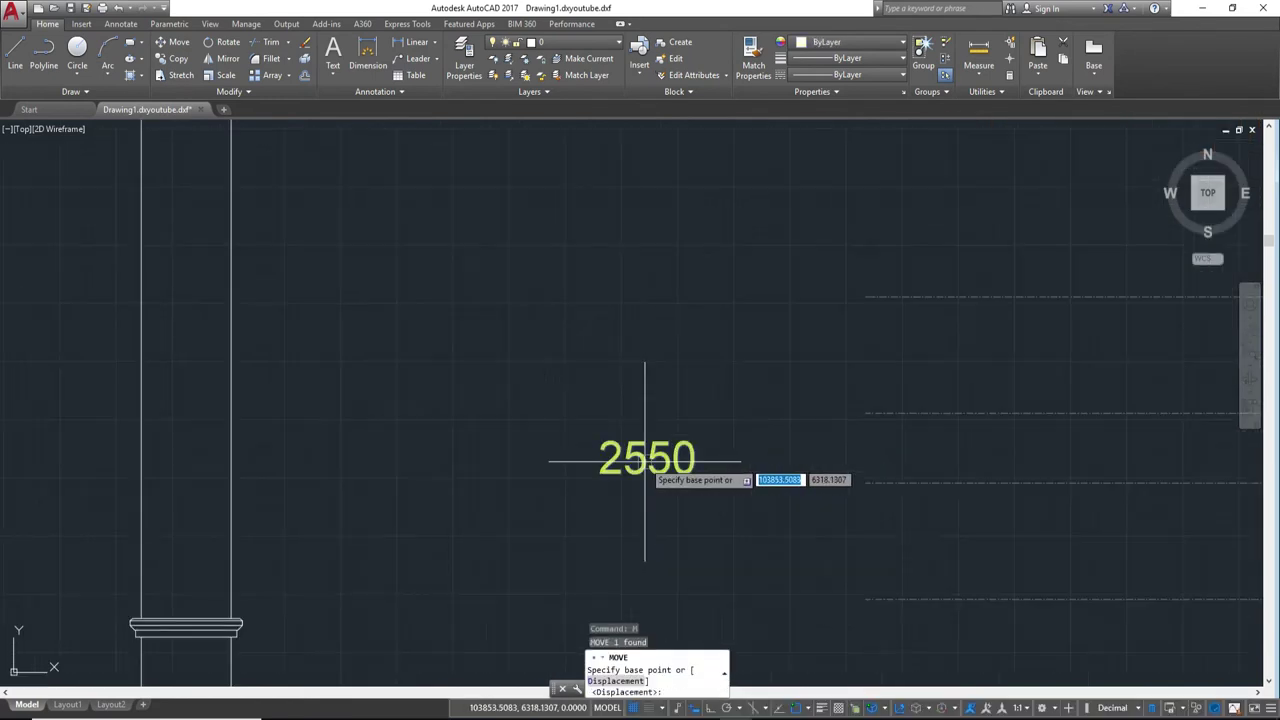
scroll(645, 465, "up", 2)
left_click(645, 483)
scroll(800, 540, "down", 3)
scroll(614, 429, "up", 2)
scroll(627, 478, "up", 2)
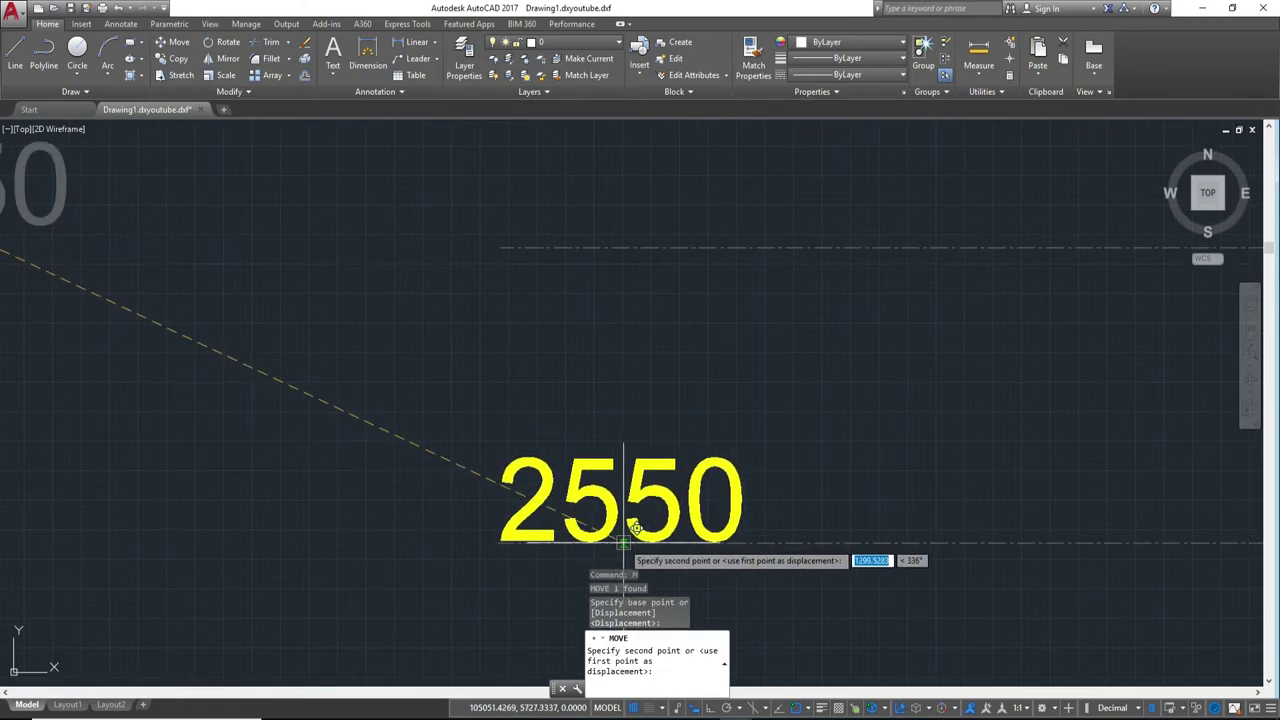
left_click(623, 543)
Step: With Ortho on, move the 2550 label straight up to sit just above the level line
left_click(680, 500)
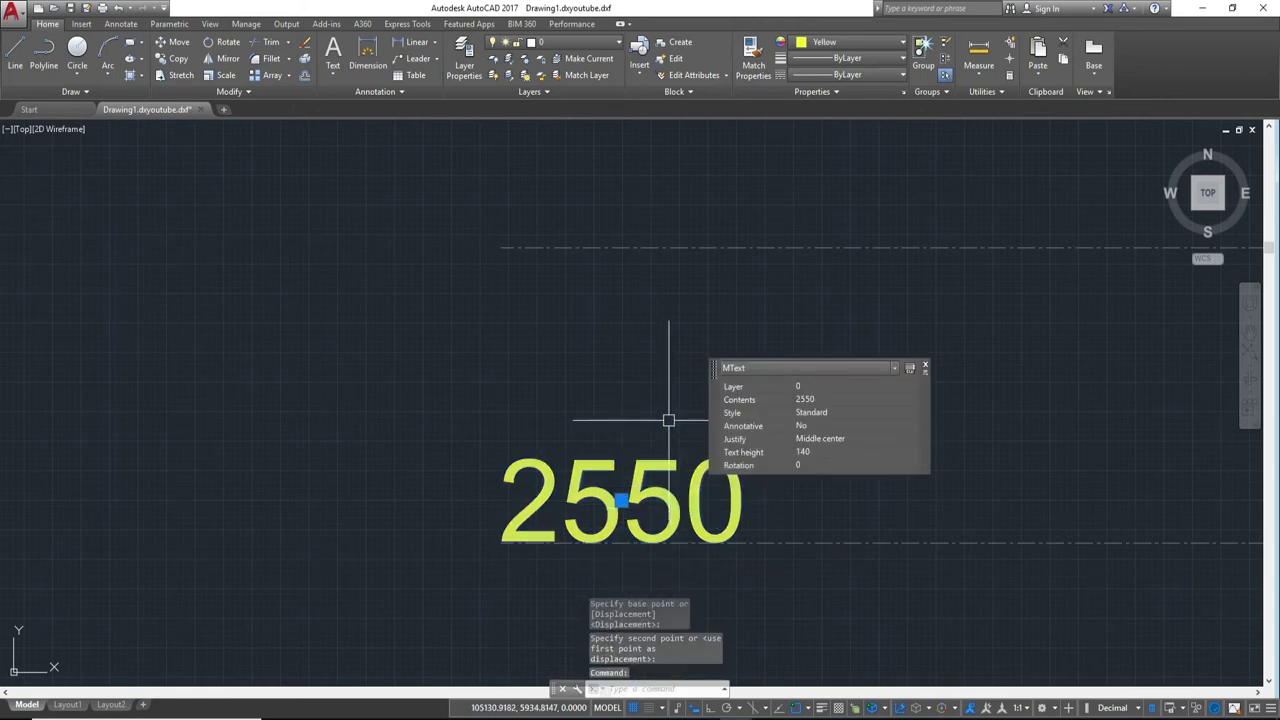
type("M")
key("Return")
scroll(580, 530, "up", 3)
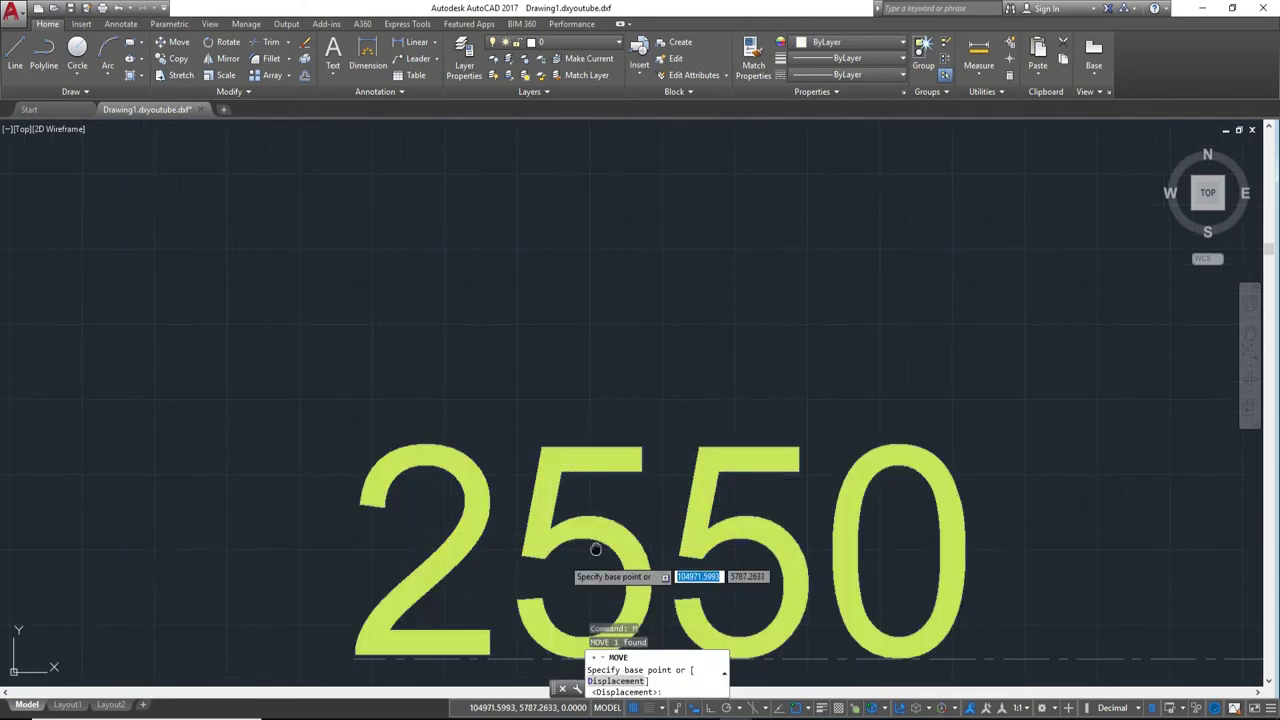
scroll(652, 568, "up", 1)
middle_click_drag(652, 568, 807, 480)
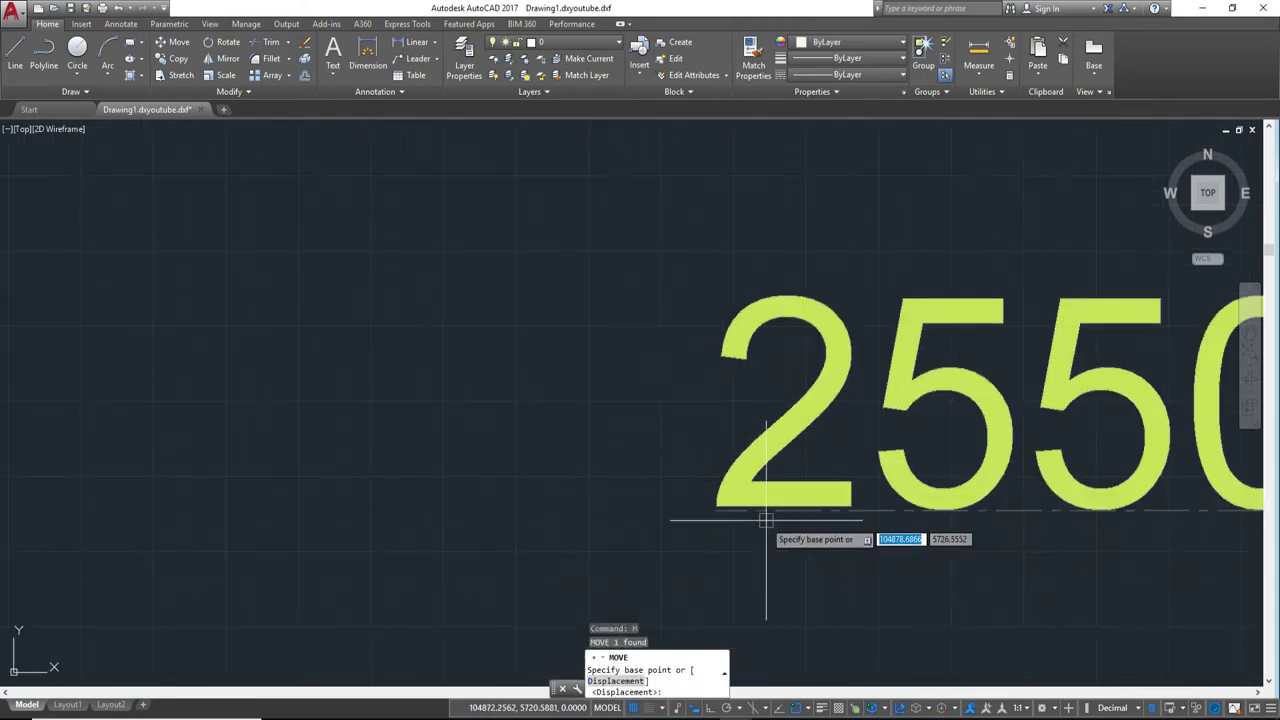
left_click(716, 513)
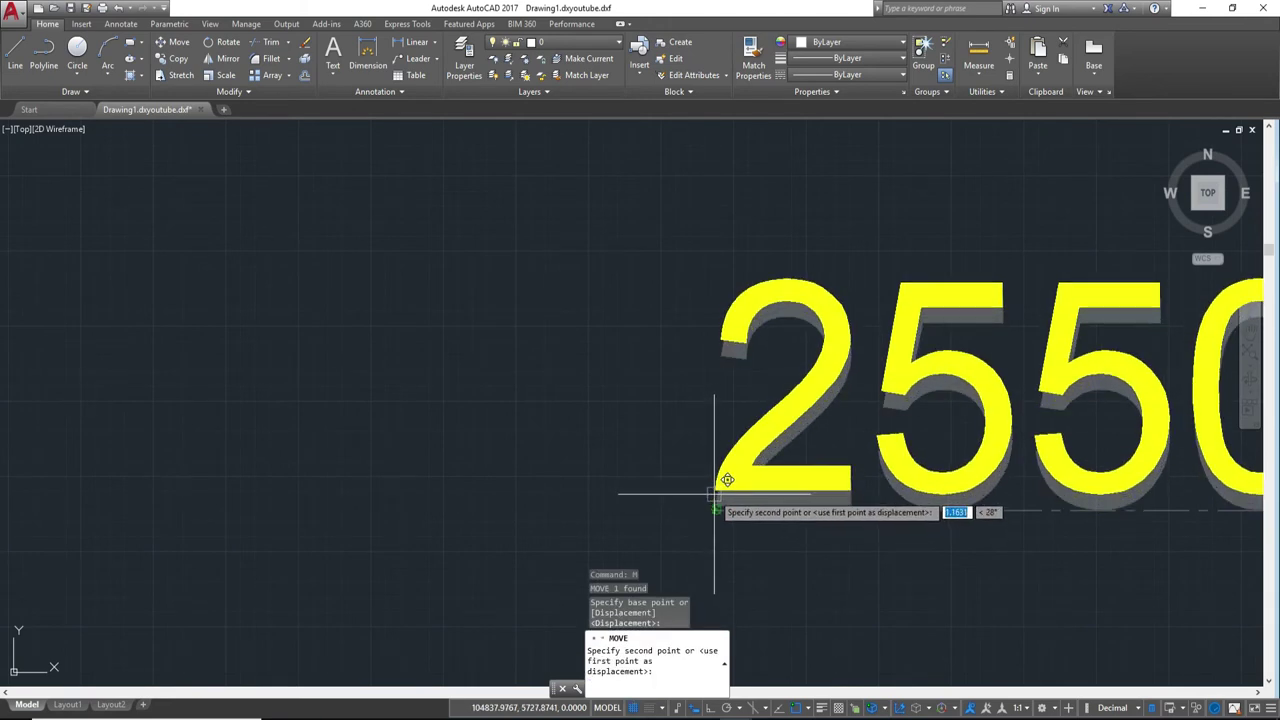
key("F8")
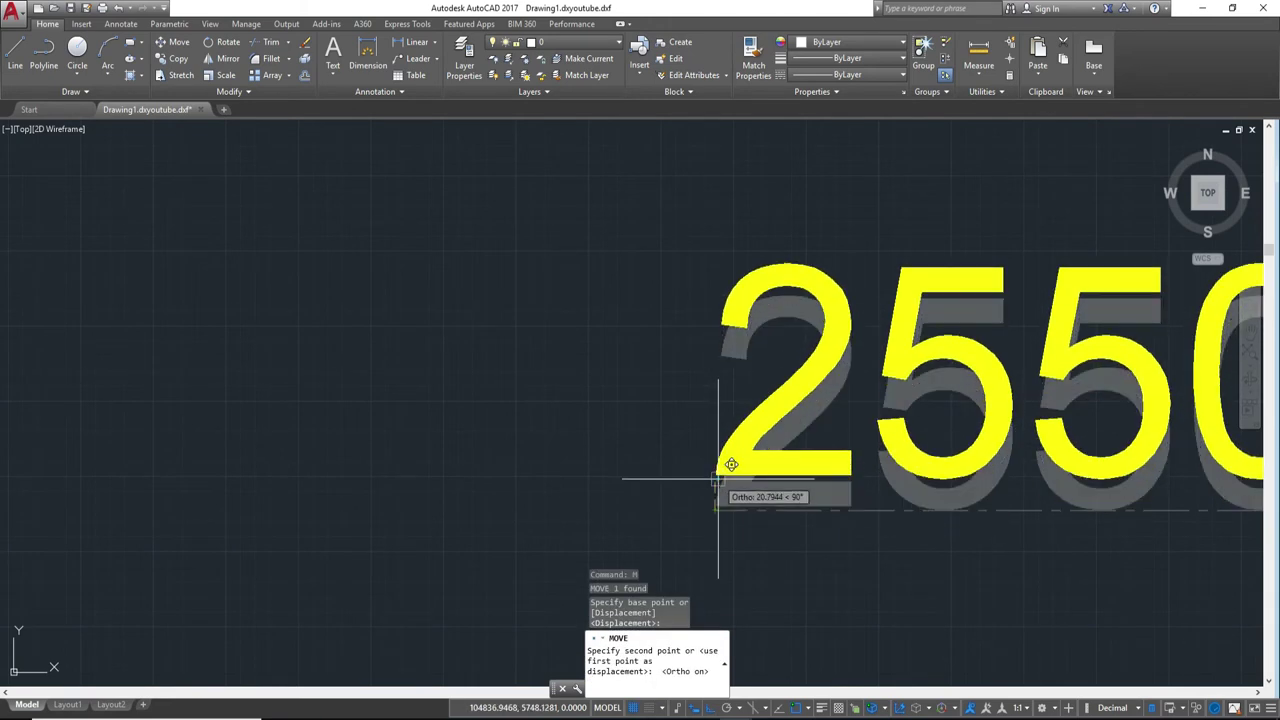
scroll(718, 478, "down", 4)
middle_click_drag(806, 514, 686, 526)
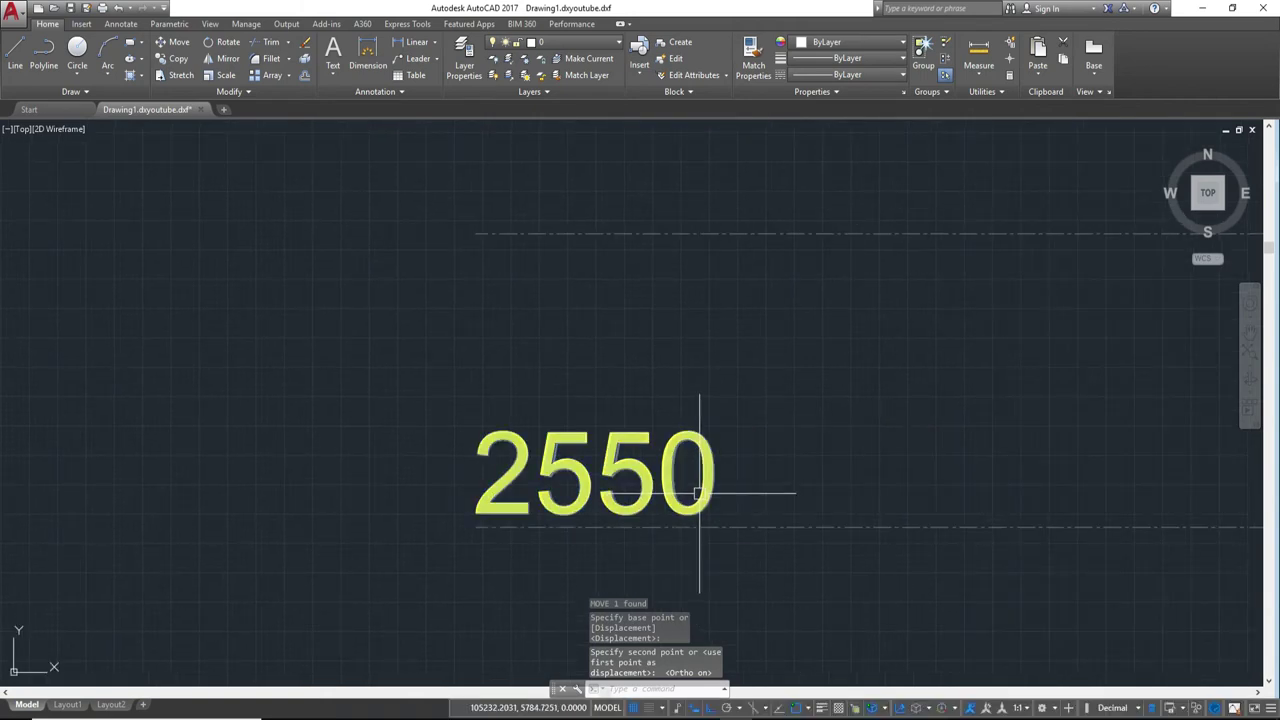
left_click(699, 492)
left_click(700, 492)
Step: Change the label text from 2550 to -500mm
double_click(688, 494)
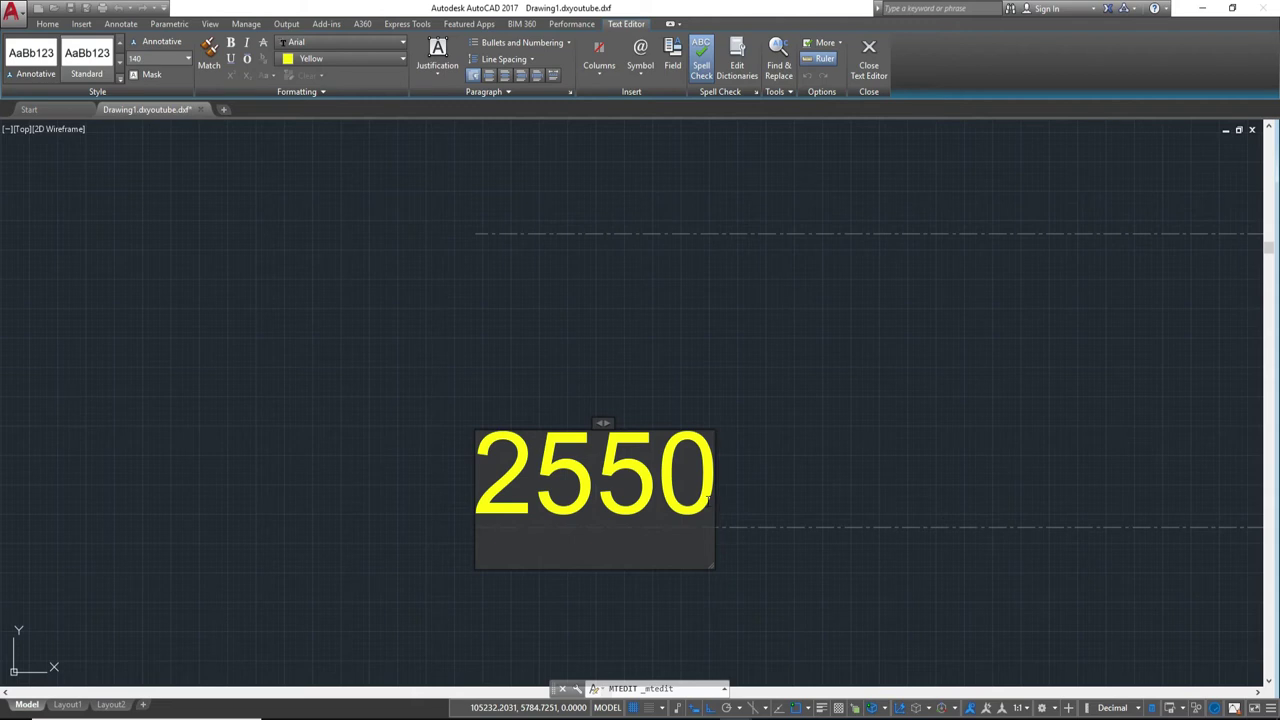
key("BackSpace")
key("BackSpace")
key("BackSpace")
key("BackSpace")
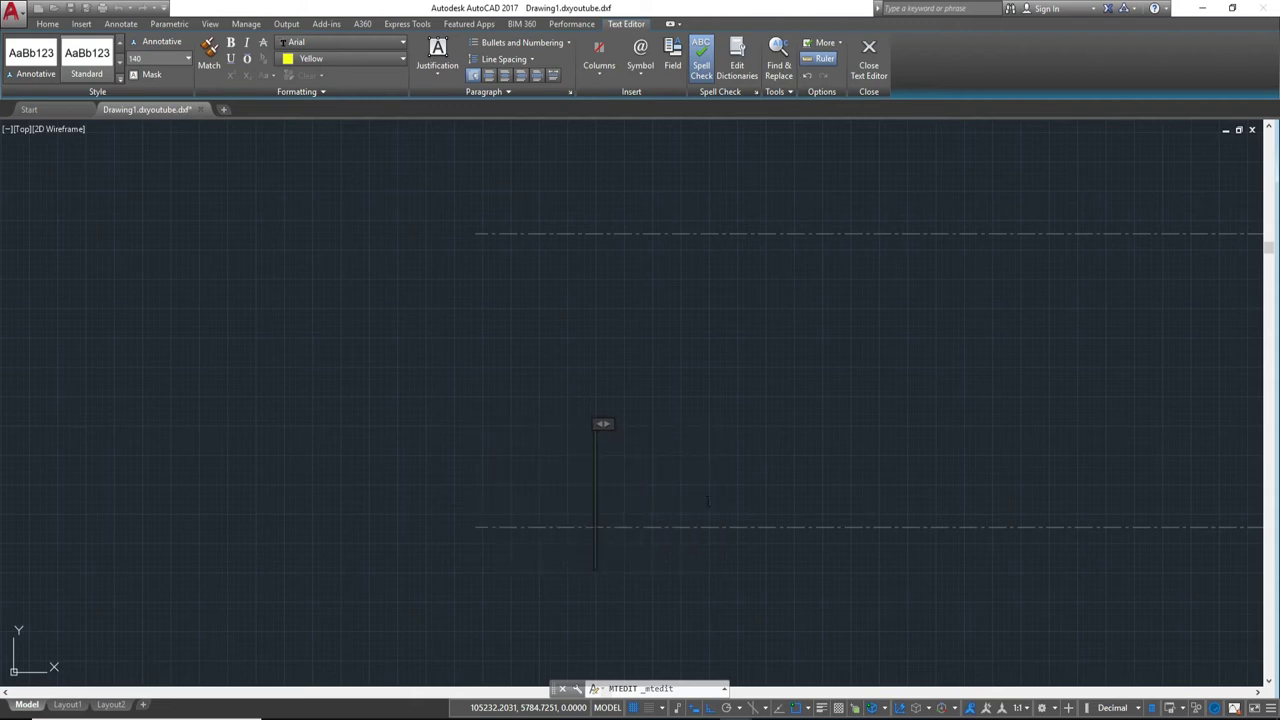
type("-")
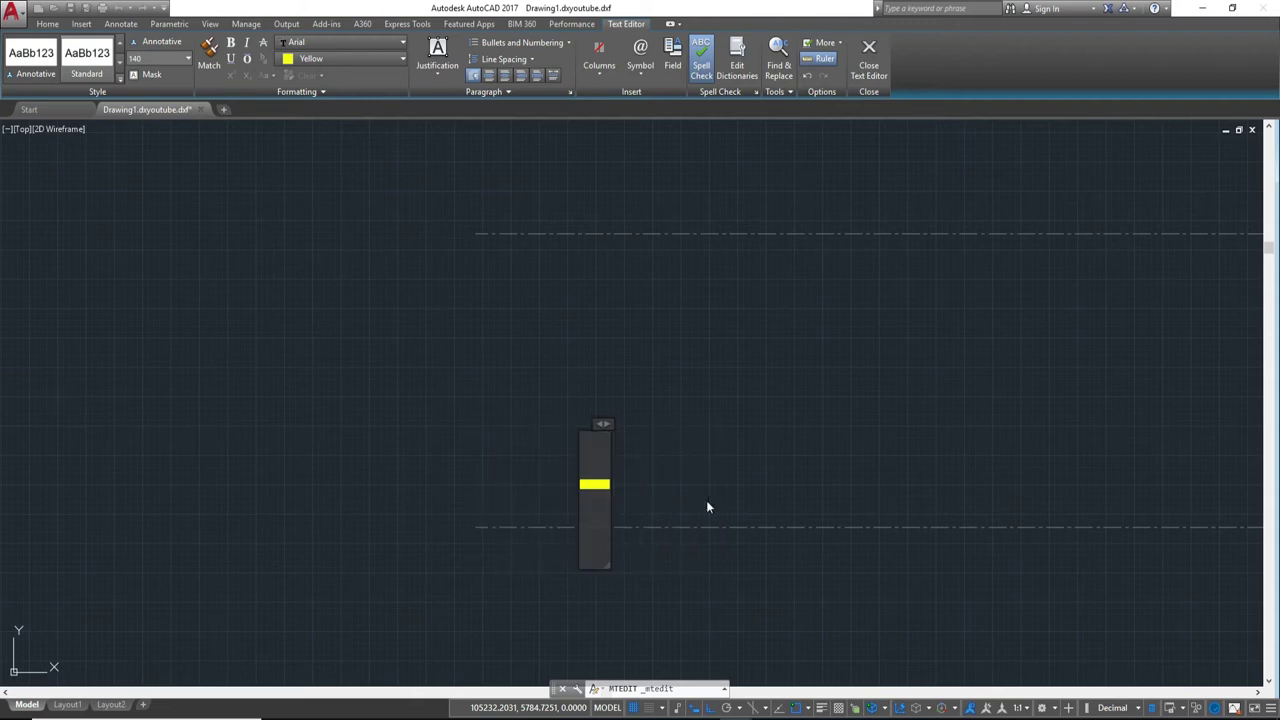
type("500")
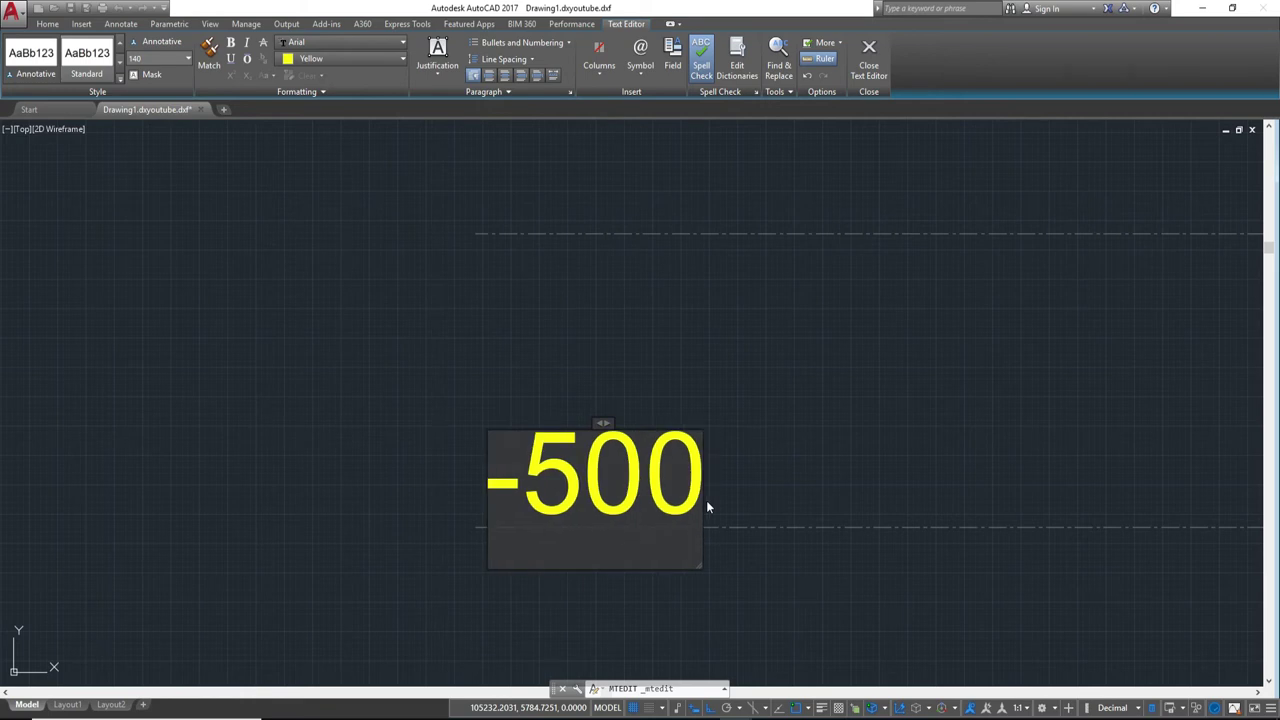
type("mm")
left_click(758, 408)
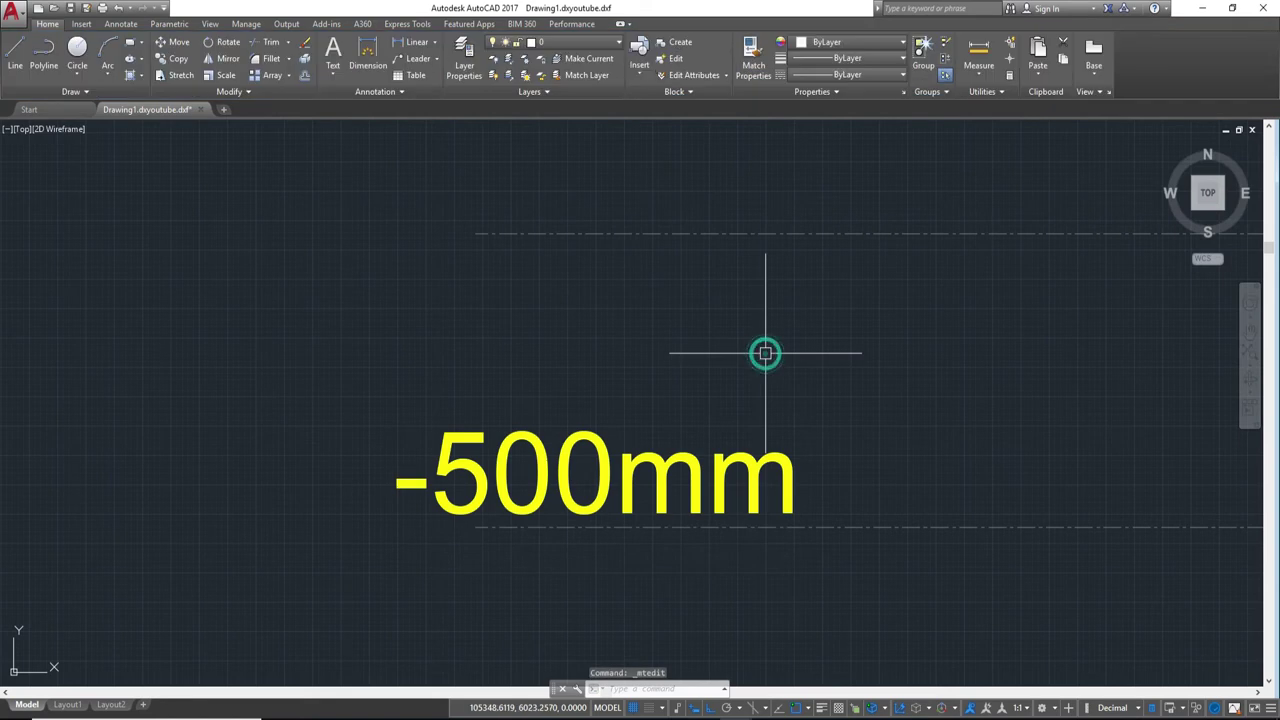
scroll(663, 437, "down", 3)
middle_click_drag(717, 429, 827, 447)
Step: Shift the -500mm label slightly to the right
left_click(827, 447)
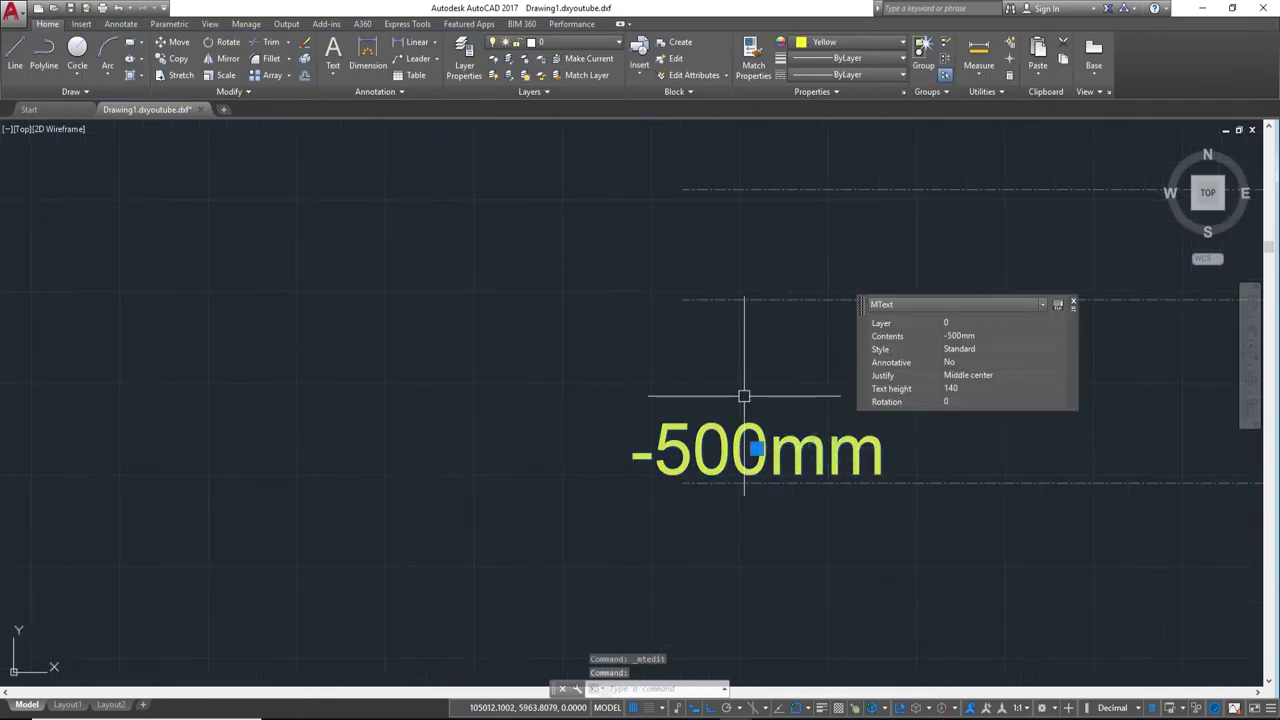
type("m")
key("Return")
left_click(729, 396)
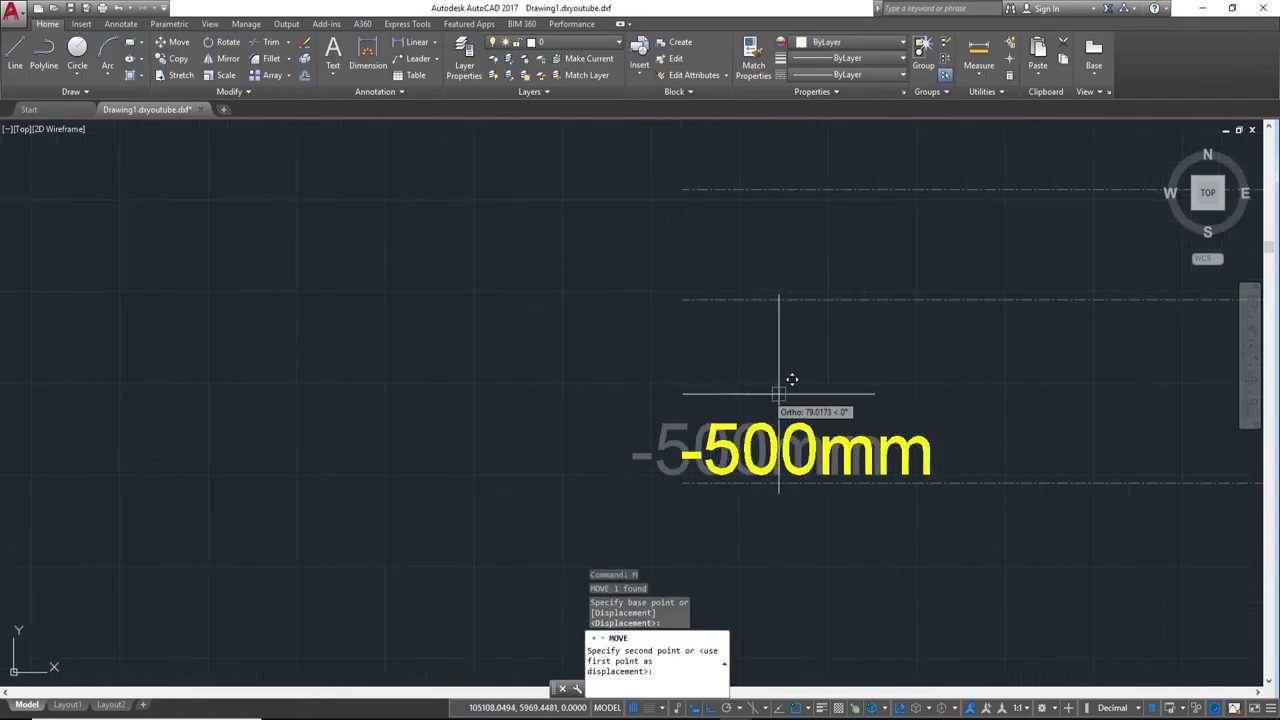
left_click(778, 393)
Step: Copy the -500mm label straight up onto the next level line
left_click(757, 371)
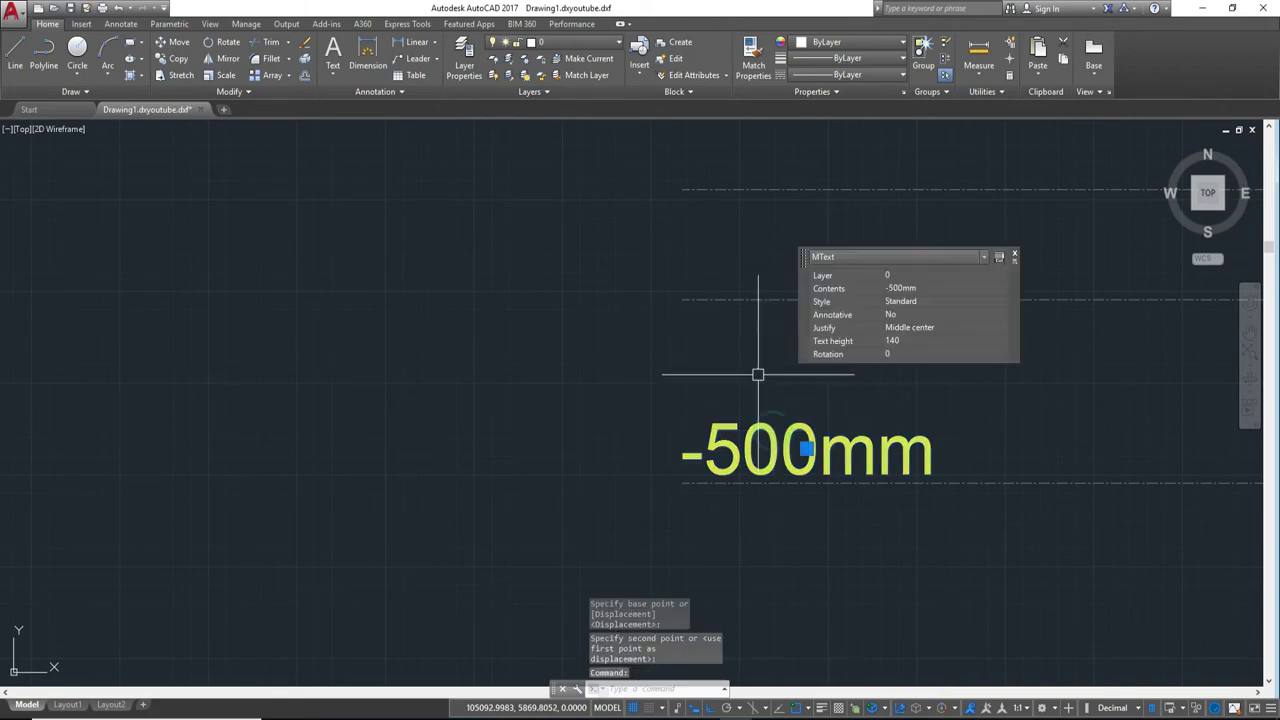
scroll(757, 369, "down", 2)
key("Return")
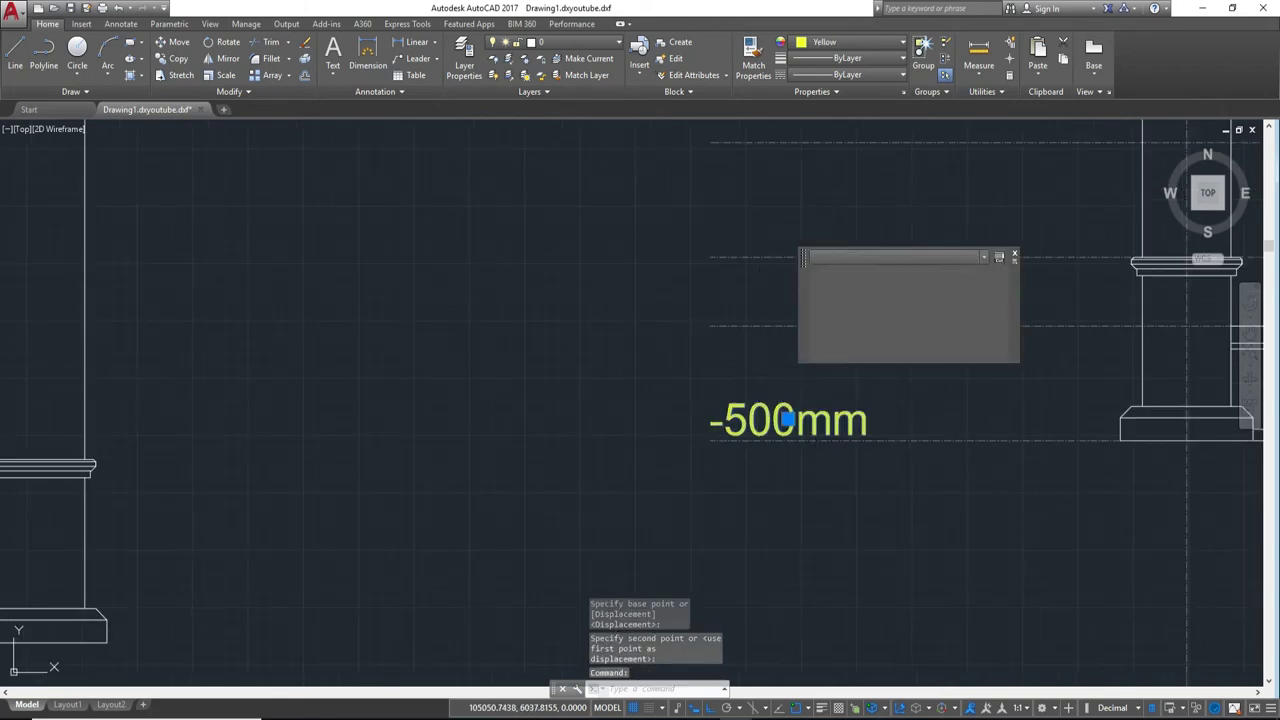
left_click(712, 438)
left_click(710, 325)
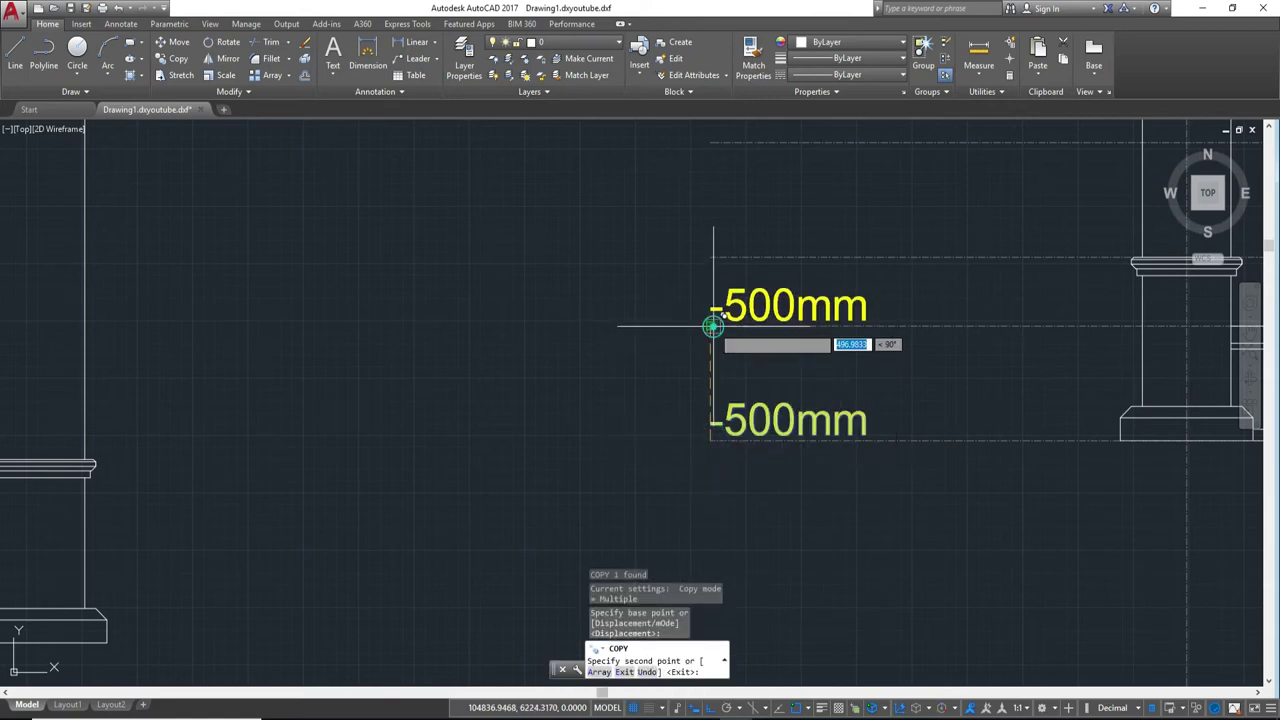
key("Escape")
middle_click_drag(797, 340, 784, 425)
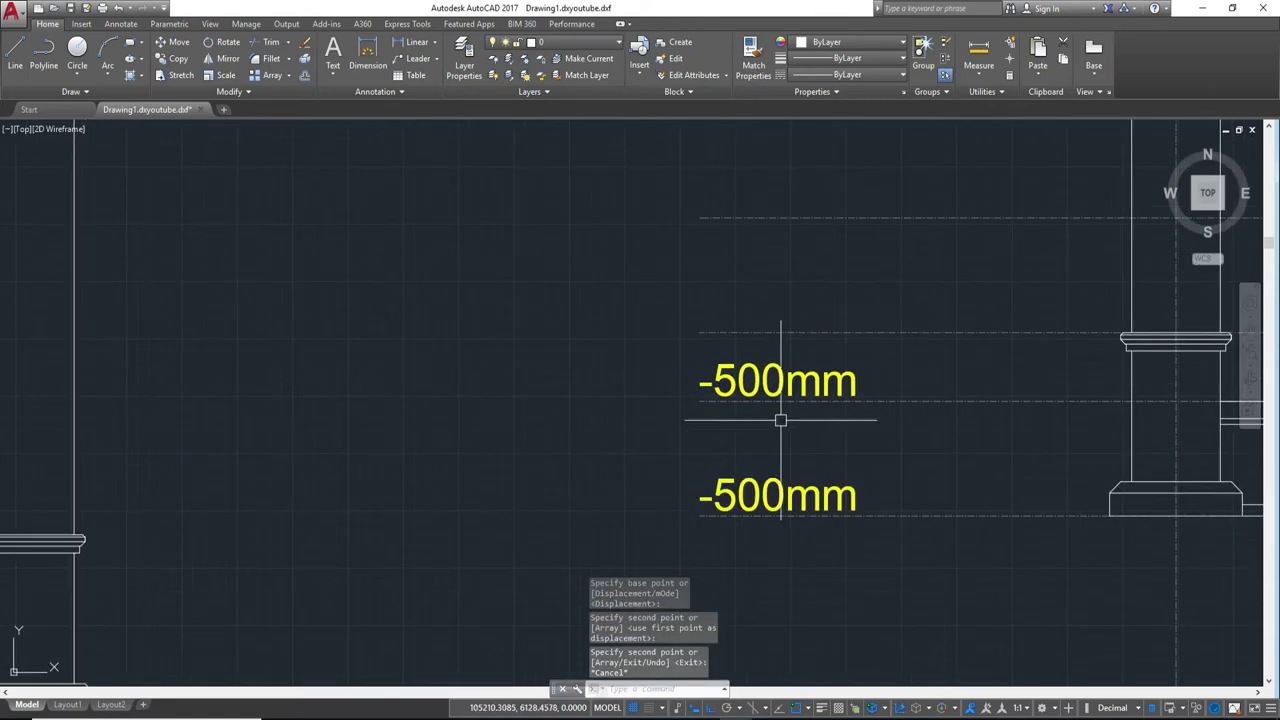
Step: Edit the upper -500mm label so it reads +500mm
double_click(765, 380)
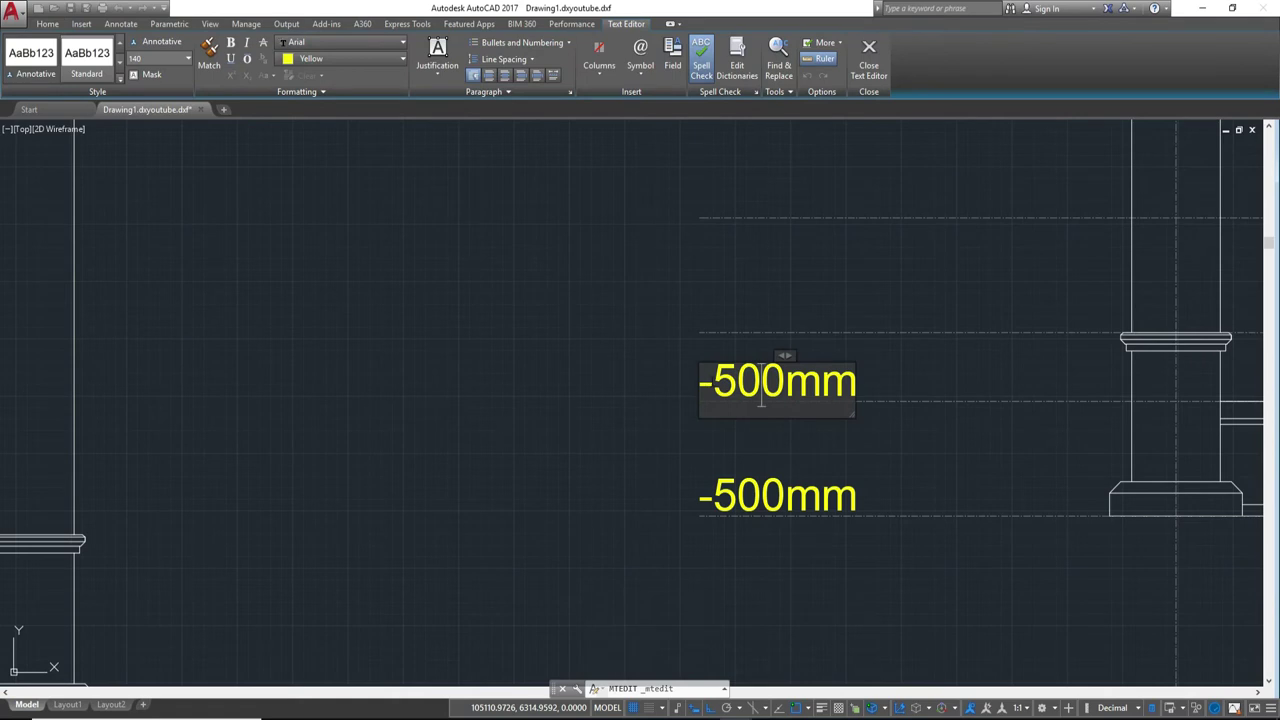
key("BackSpace")
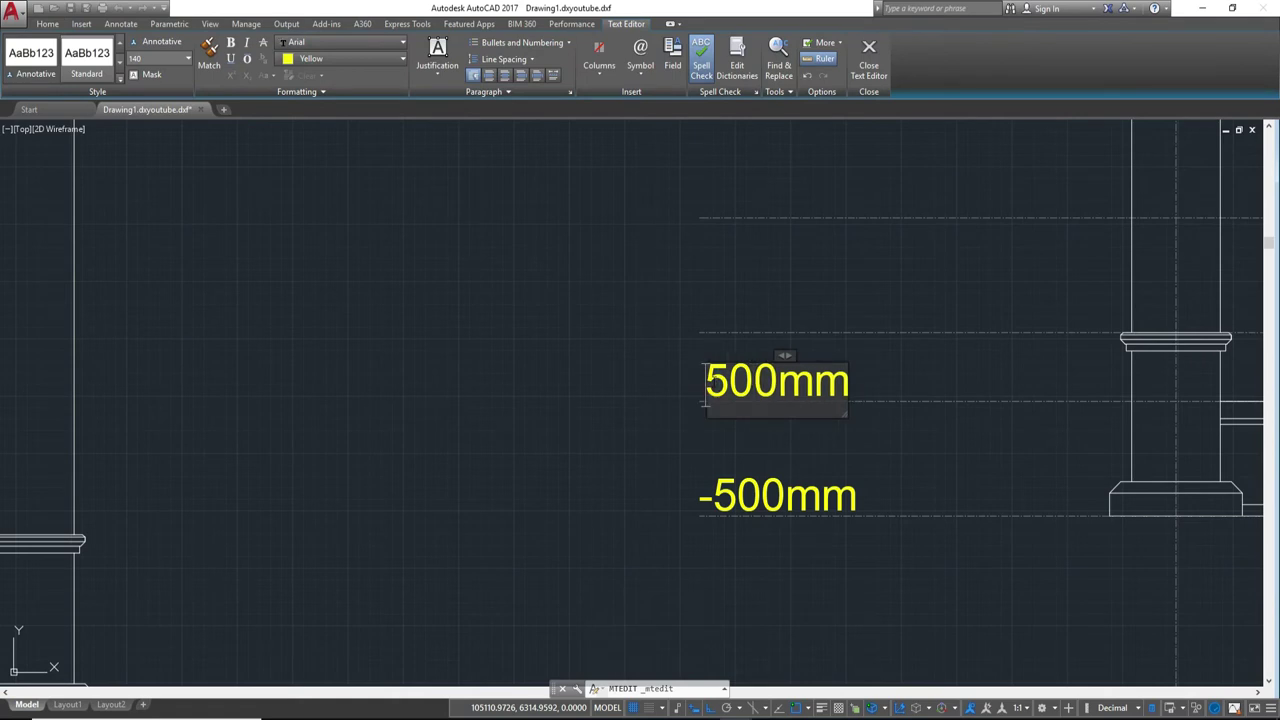
type("_")
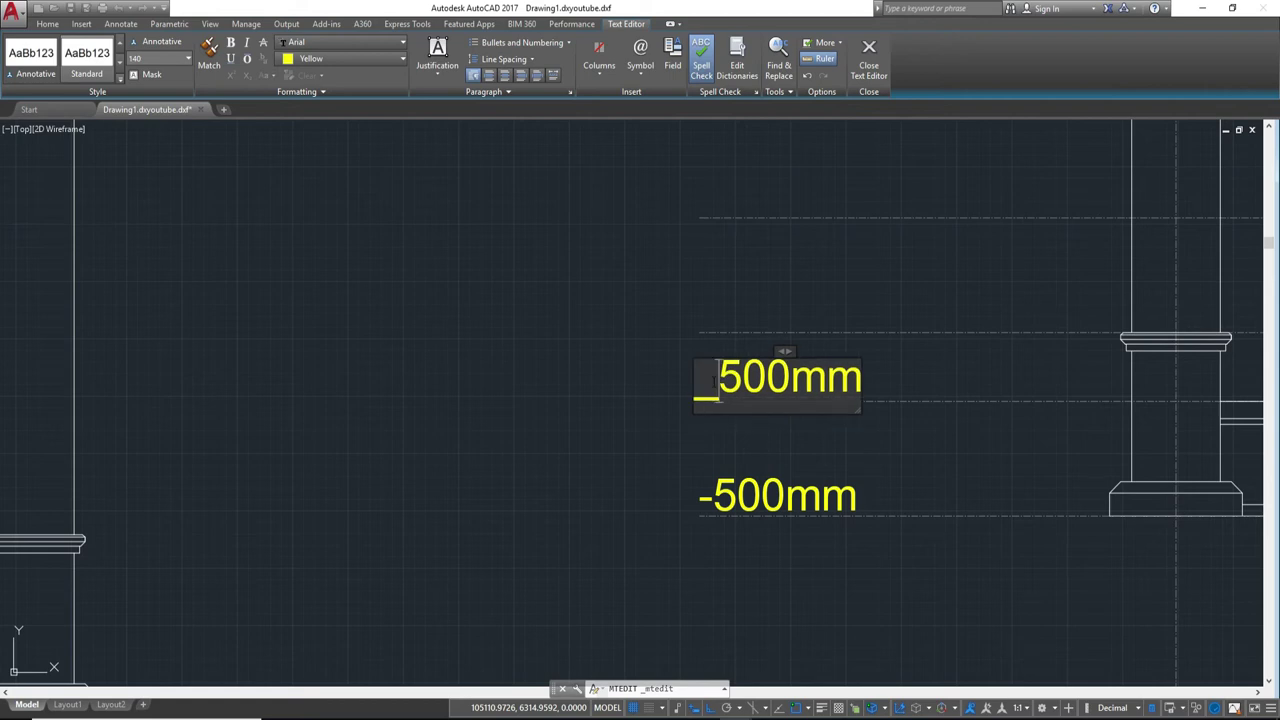
type("=")
key("BackSpace")
type("+")
key("BackSpace")
key("BackSpace")
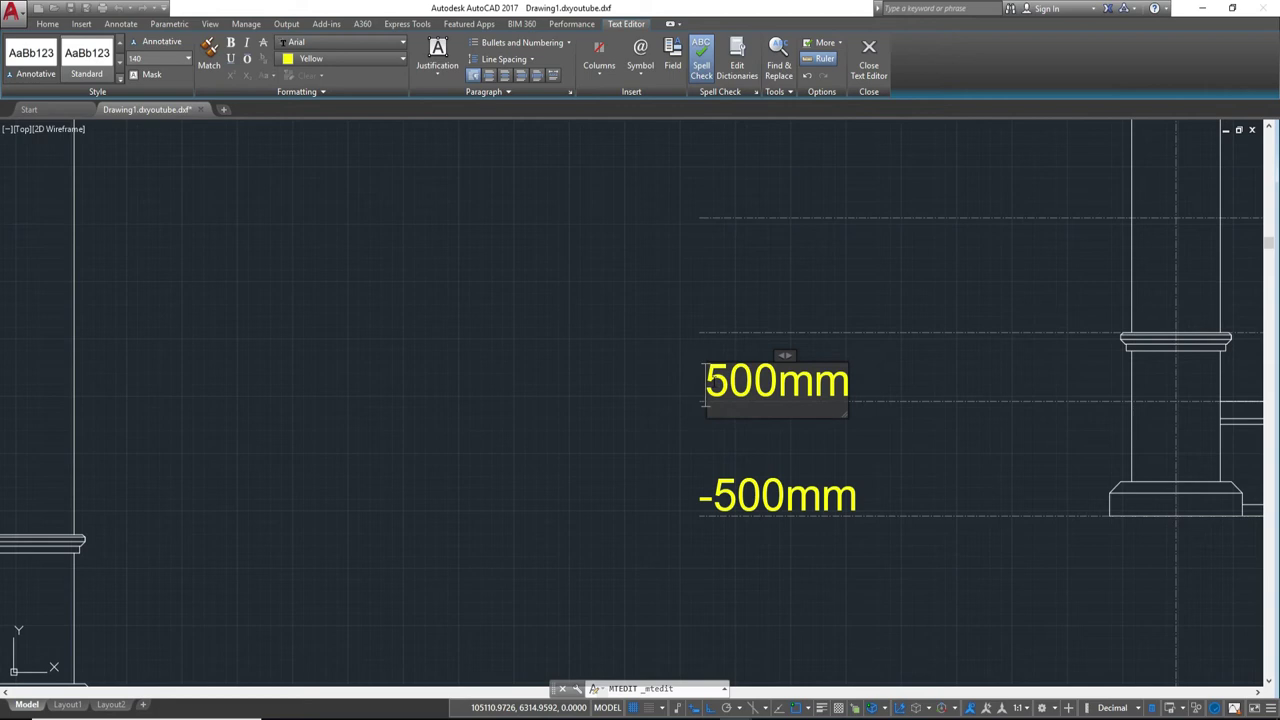
type("+")
key("BackSpace")
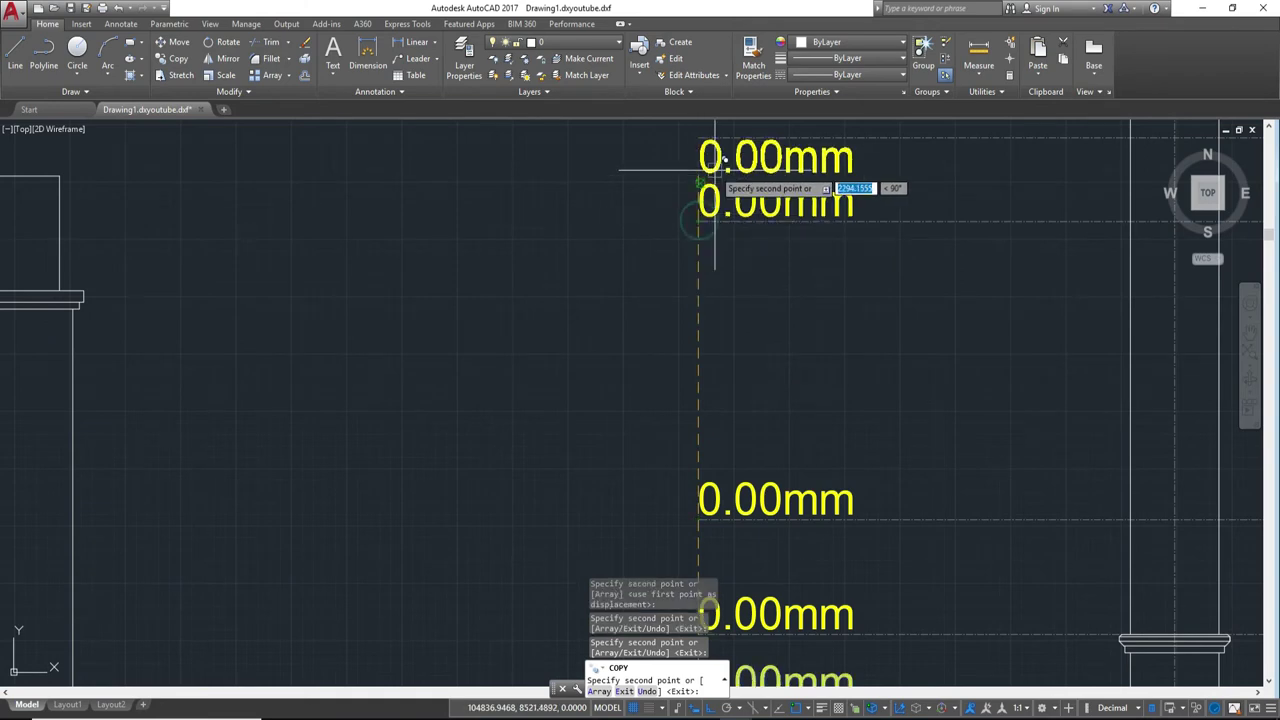
Step: Place three copies of the 0.00mm label on higher level lines of the elevation
middle_click_drag(704, 172, 708, 428)
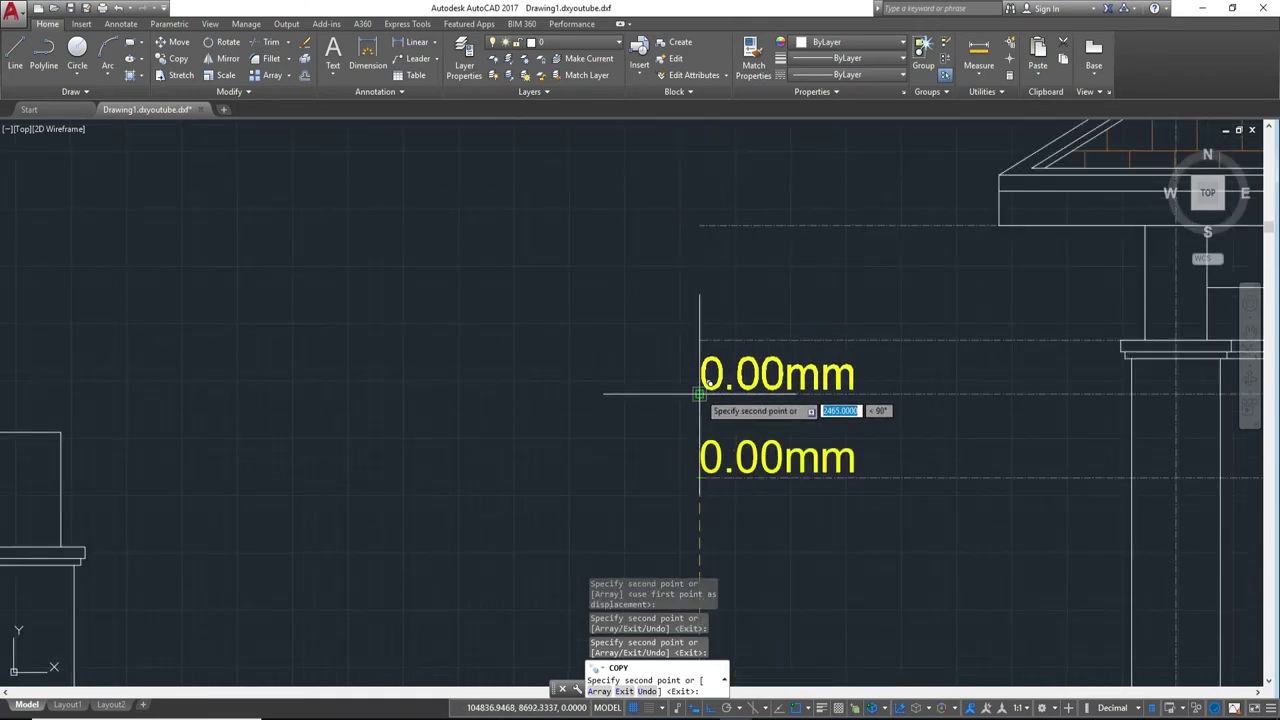
left_click(702, 394)
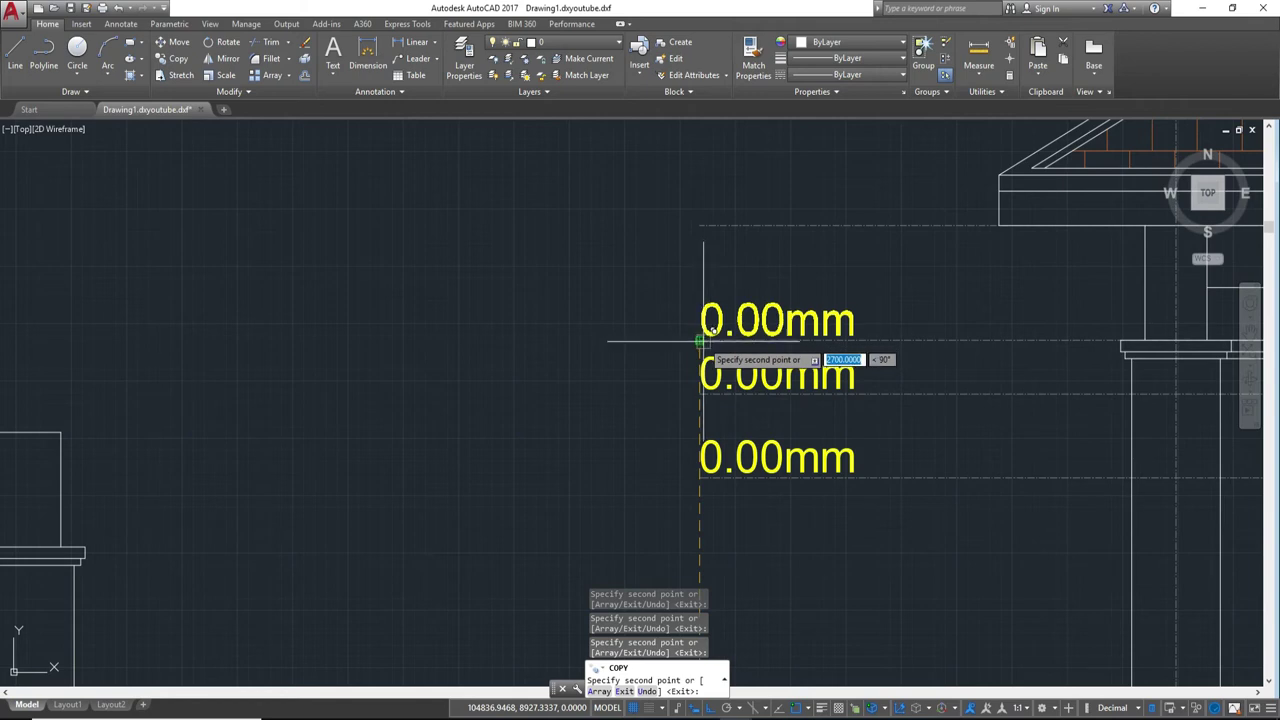
left_click(700, 340)
middle_click_drag(703, 223, 700, 428)
scroll(700, 428, "down", 5)
scroll(705, 440, "up", 4)
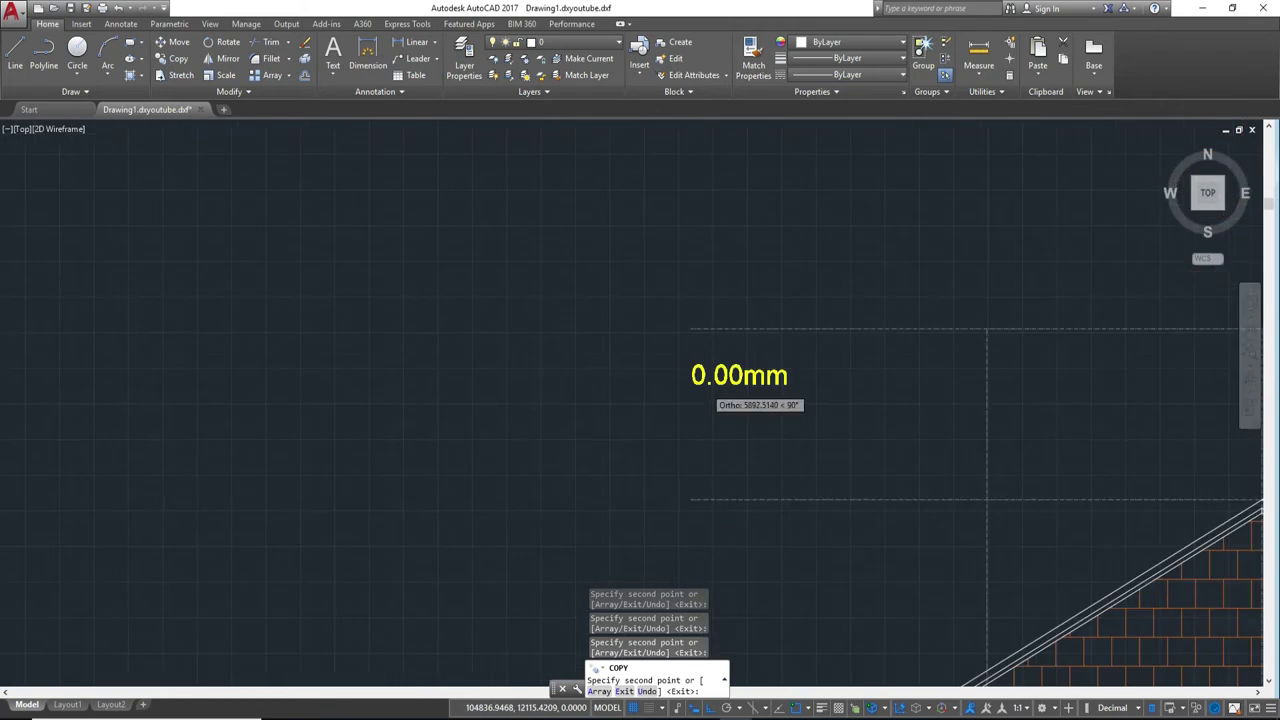
left_click(681, 565)
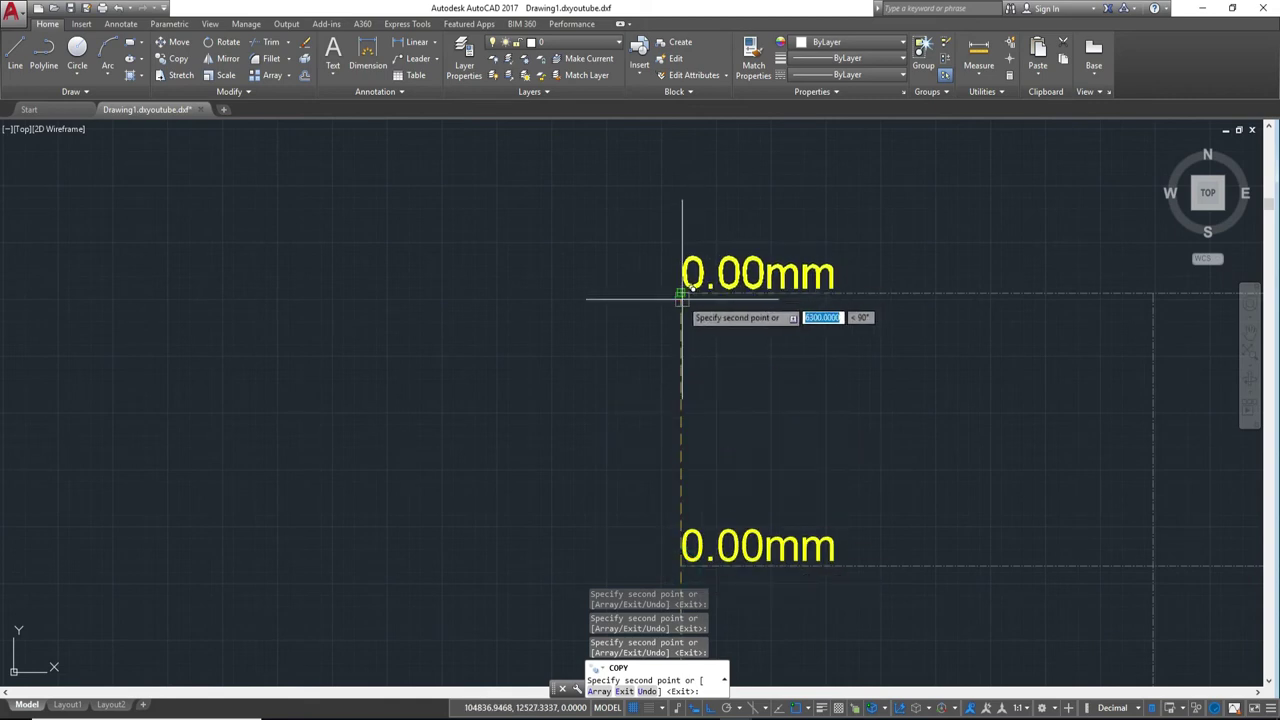
scroll(681, 293, "down", 3)
scroll(705, 285, "down", 1)
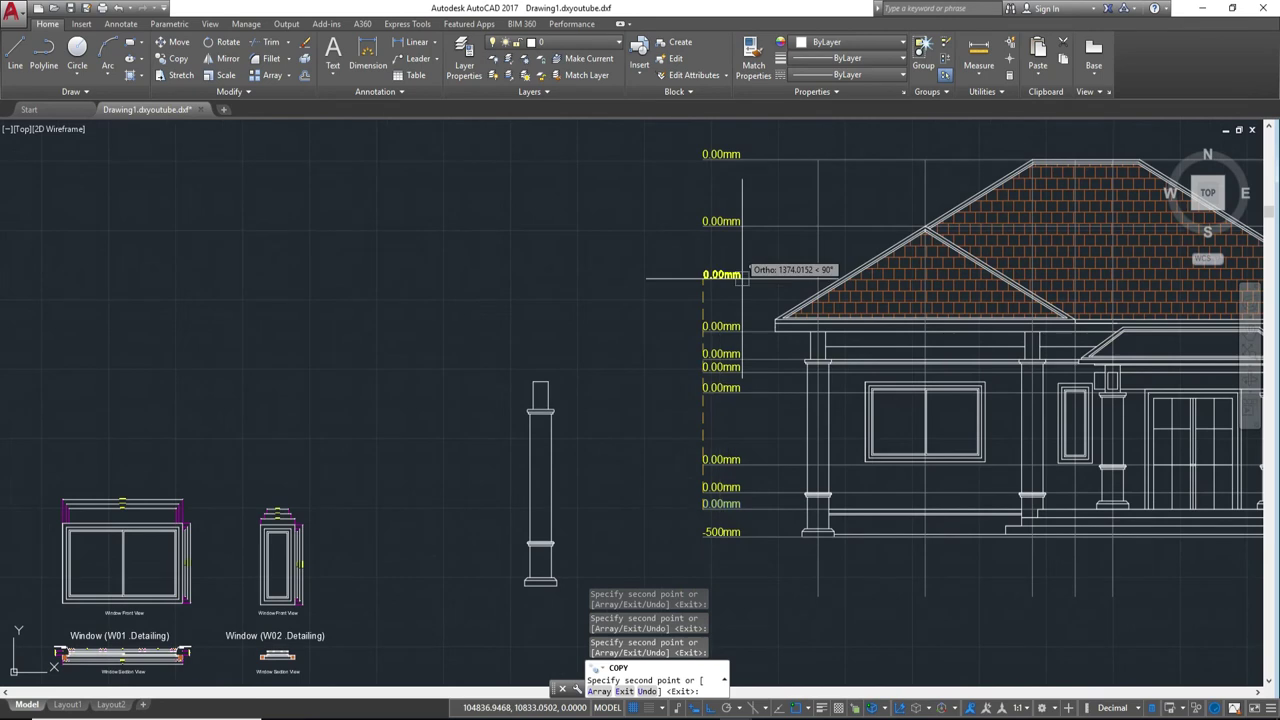
key("Escape")
scroll(770, 408, "up", 6)
scroll(743, 491, "up", 3)
Step: Change the middle 0.00mm label to +300mm
double_click(621, 450)
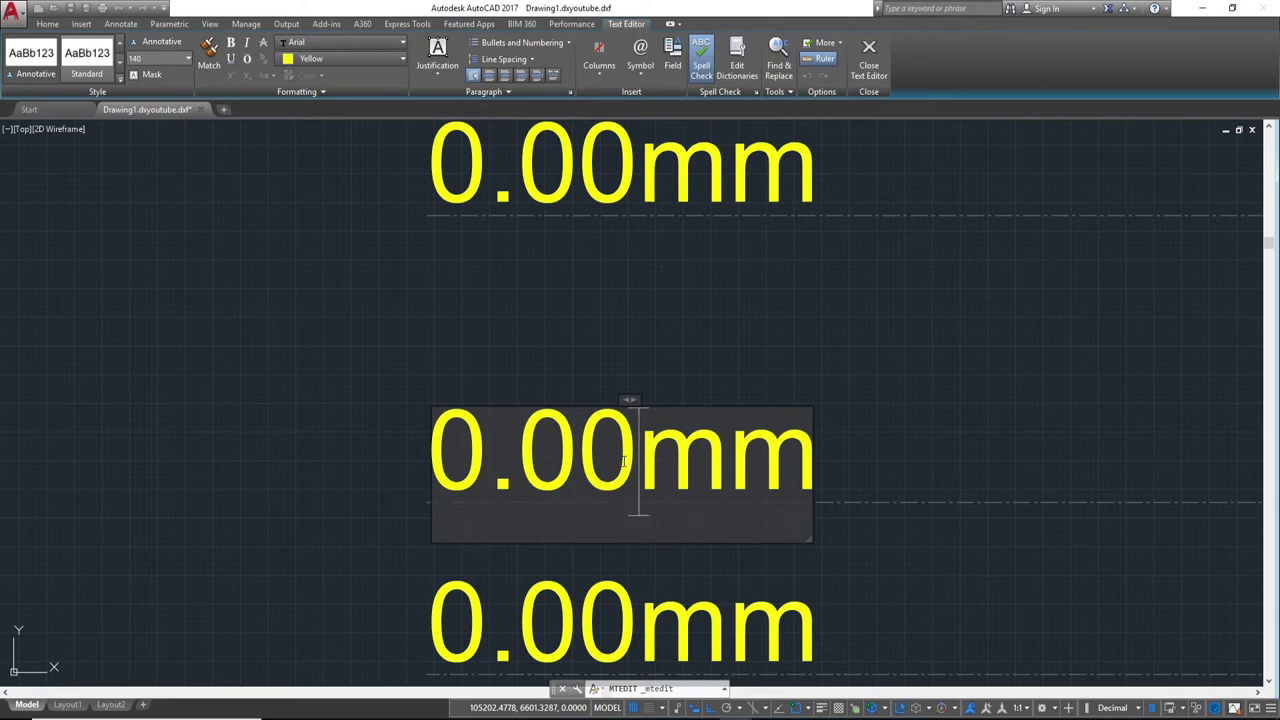
key("BackSpace")
key("BackSpace")
key("BackSpace")
key("BackSpace")
type("+")
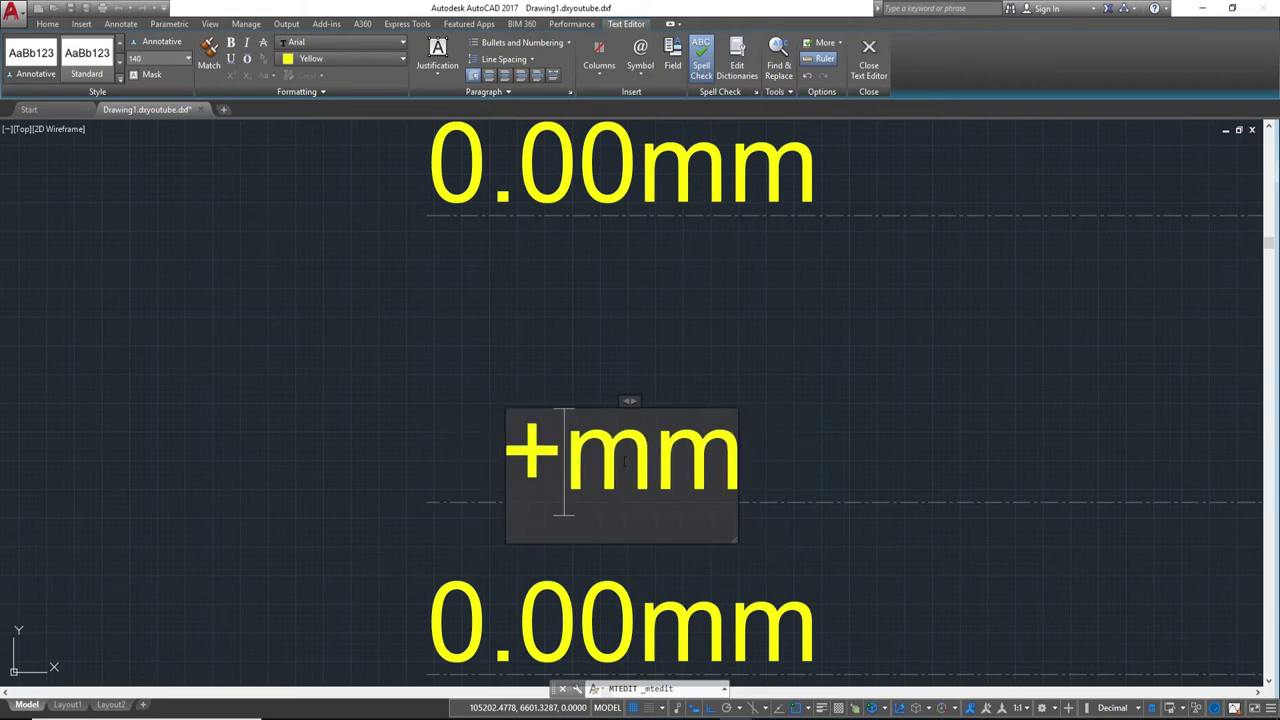
type("300")
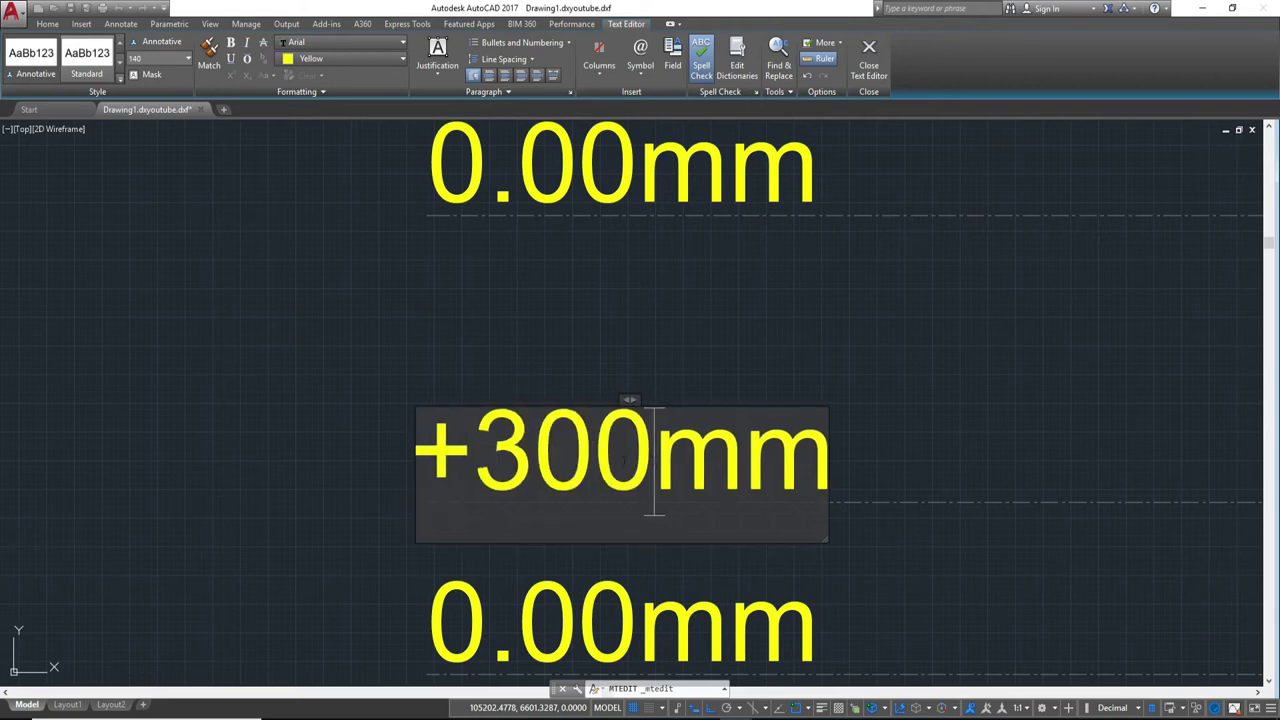
left_click(639, 325)
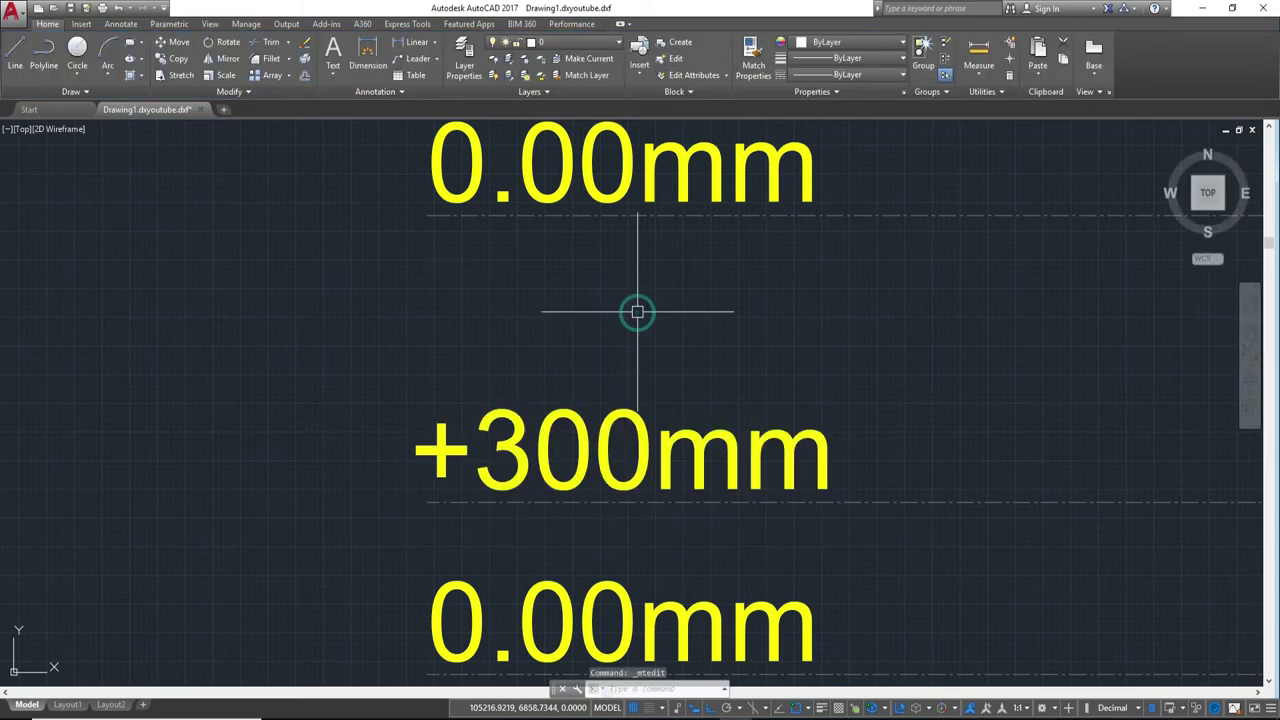
middle_click_drag(640, 309, 685, 499)
Step: Change the upper 0.00mm label to +800mm
double_click(624, 360)
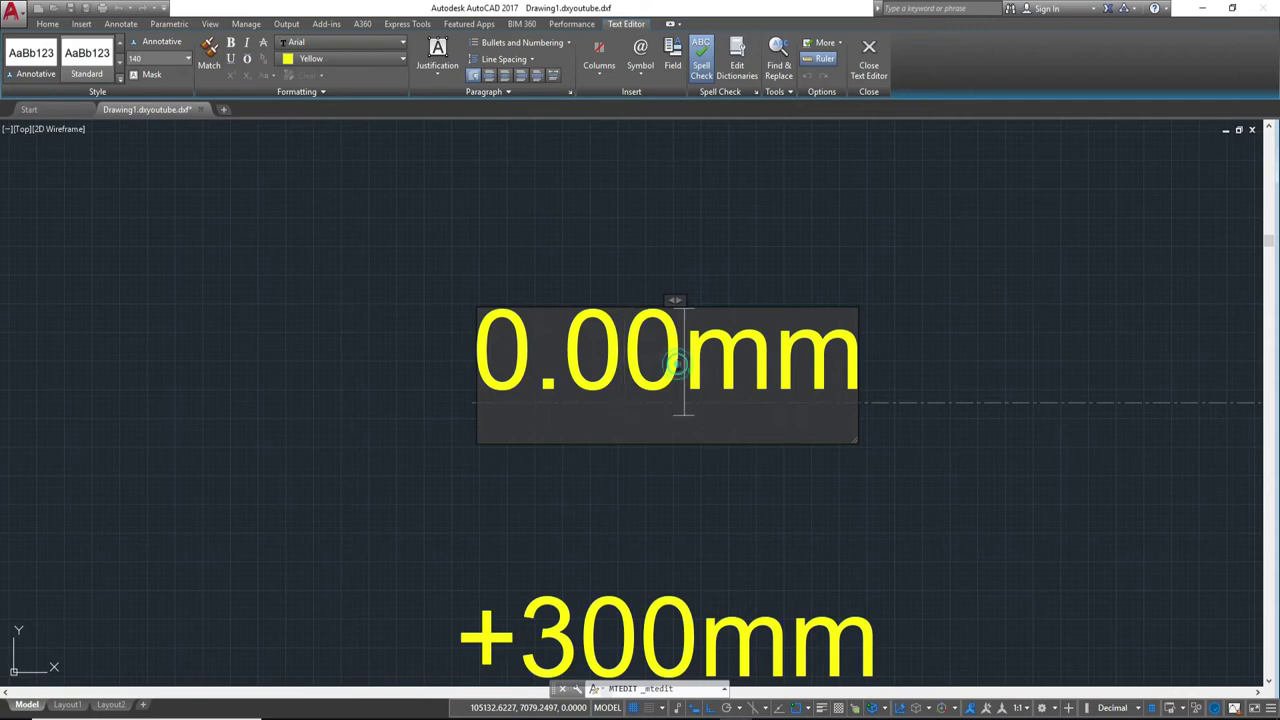
key("BackSpace")
key("BackSpace")
key("BackSpace")
key("BackSpace")
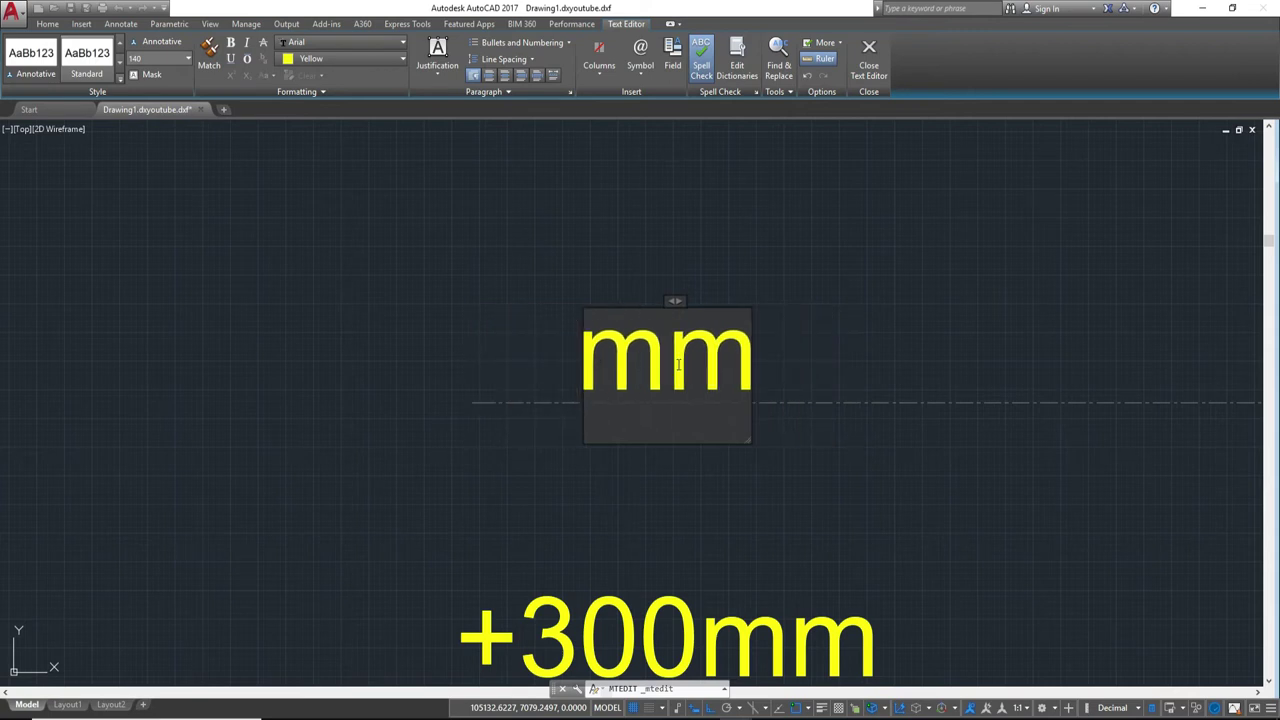
type("+800")
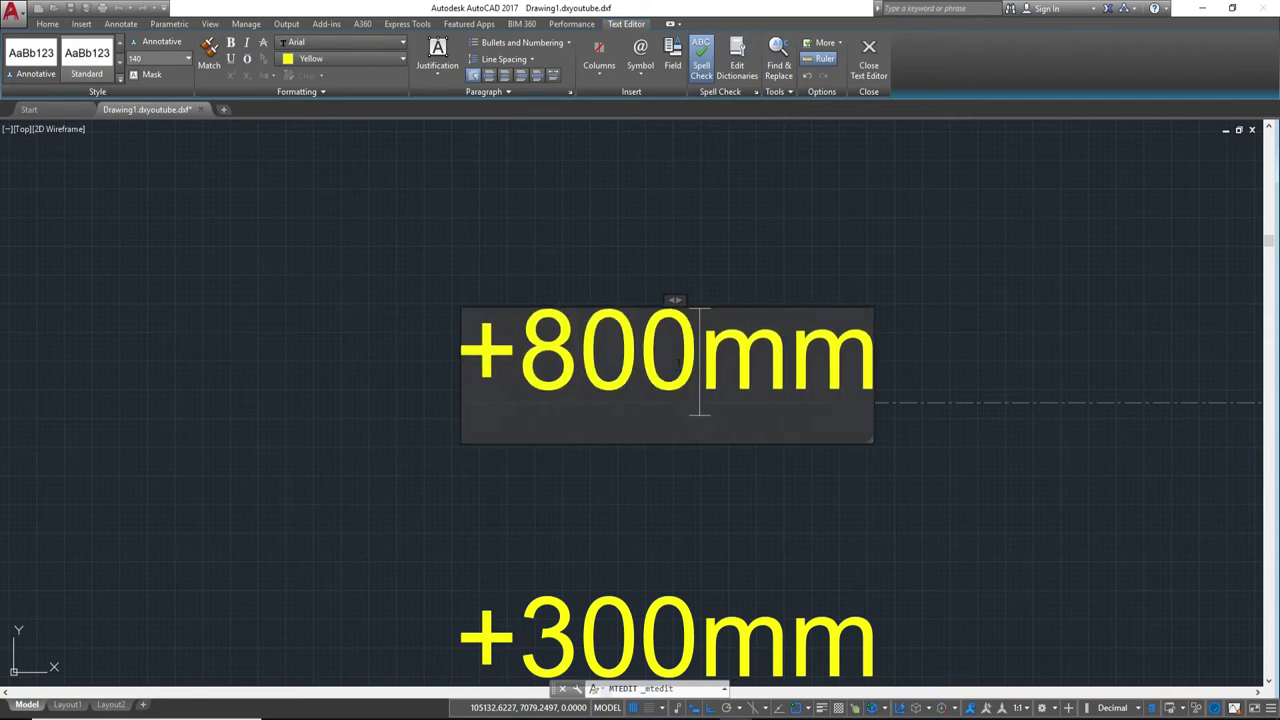
left_click(674, 253)
scroll(674, 253, "down", 3)
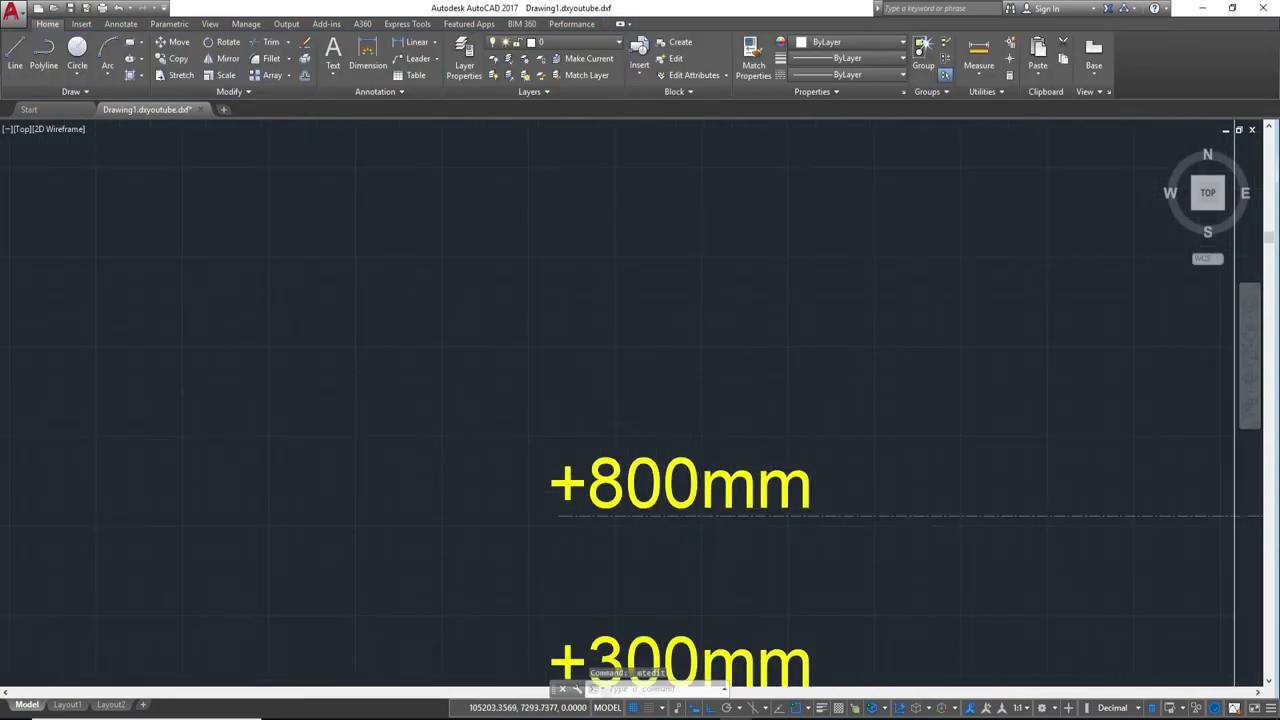
middle_click_drag(686, 294, 687, 370)
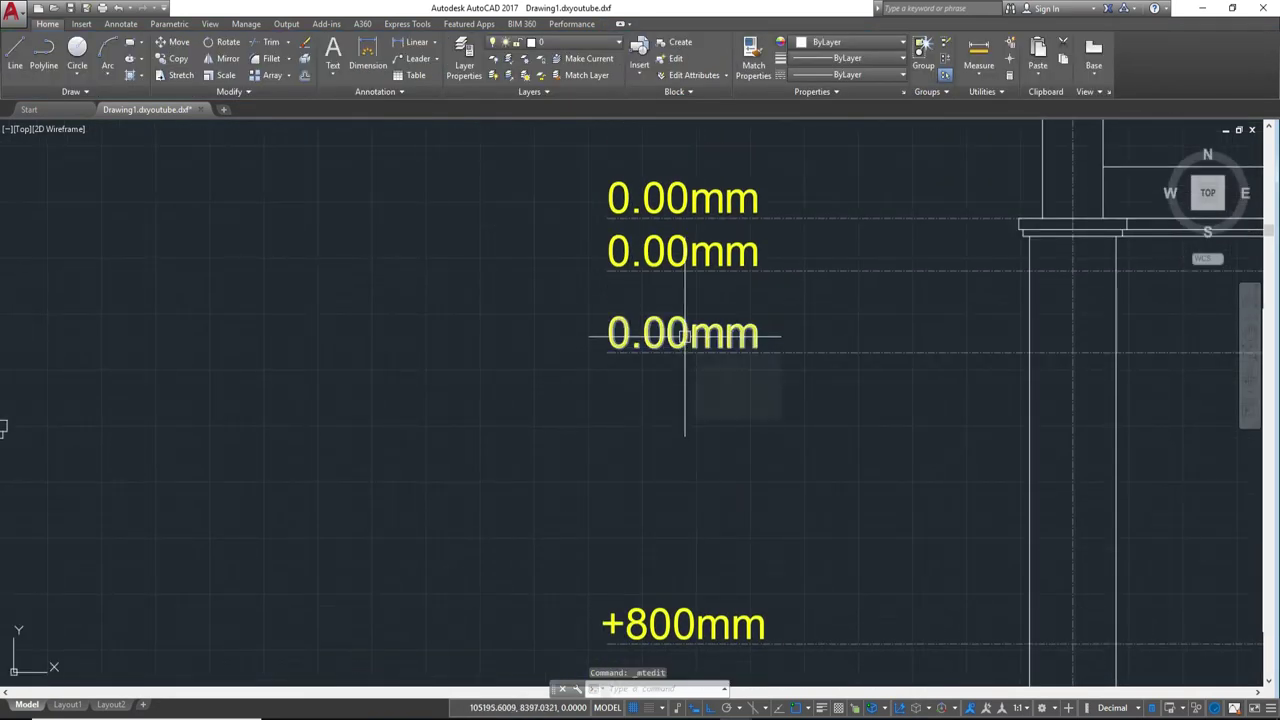
Step: Change the third 0.00mm label to 2100mm
left_click(684, 336)
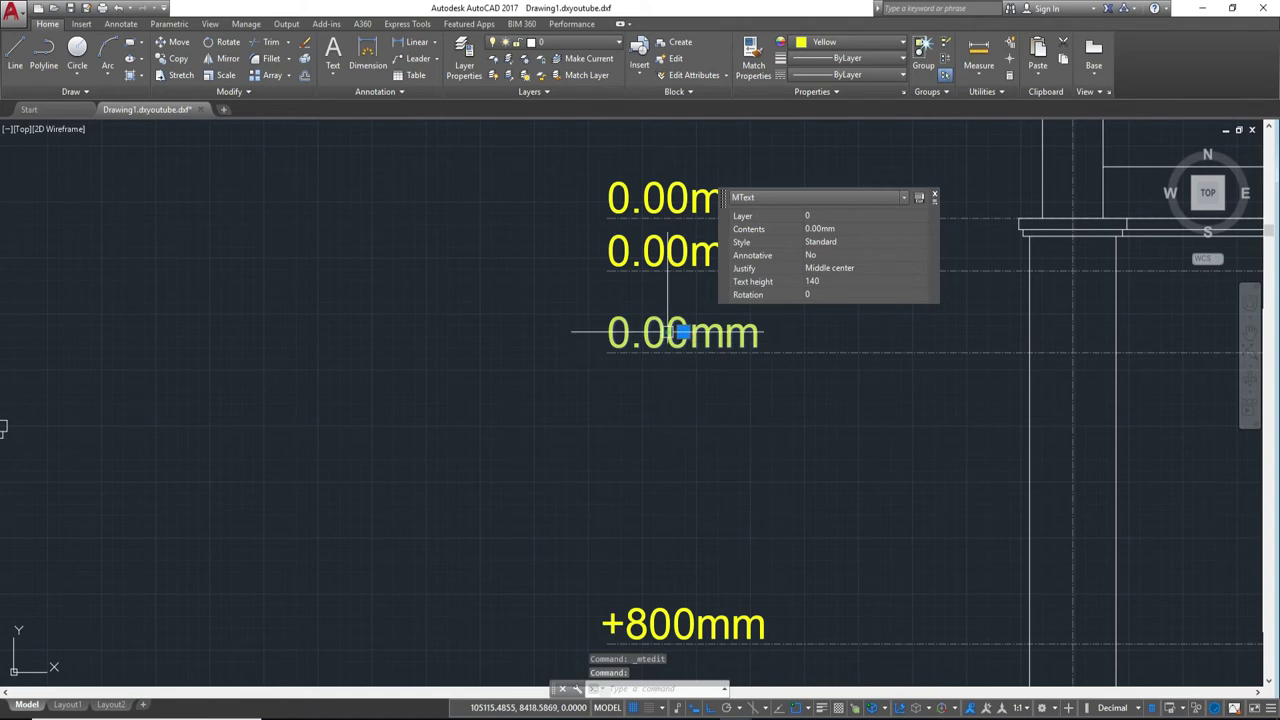
double_click(668, 333)
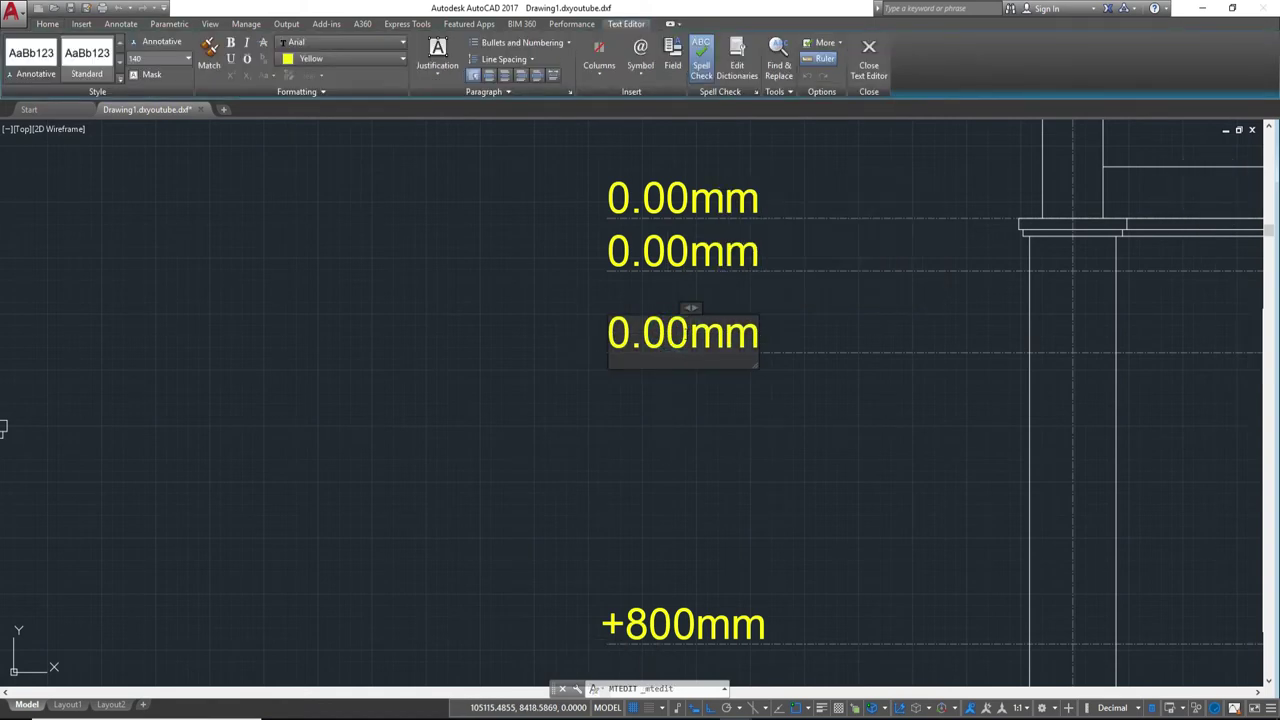
key("BackSpace")
key("BackSpace")
key("BackSpace")
key("BackSpace")
type("2100")
left_click(687, 404)
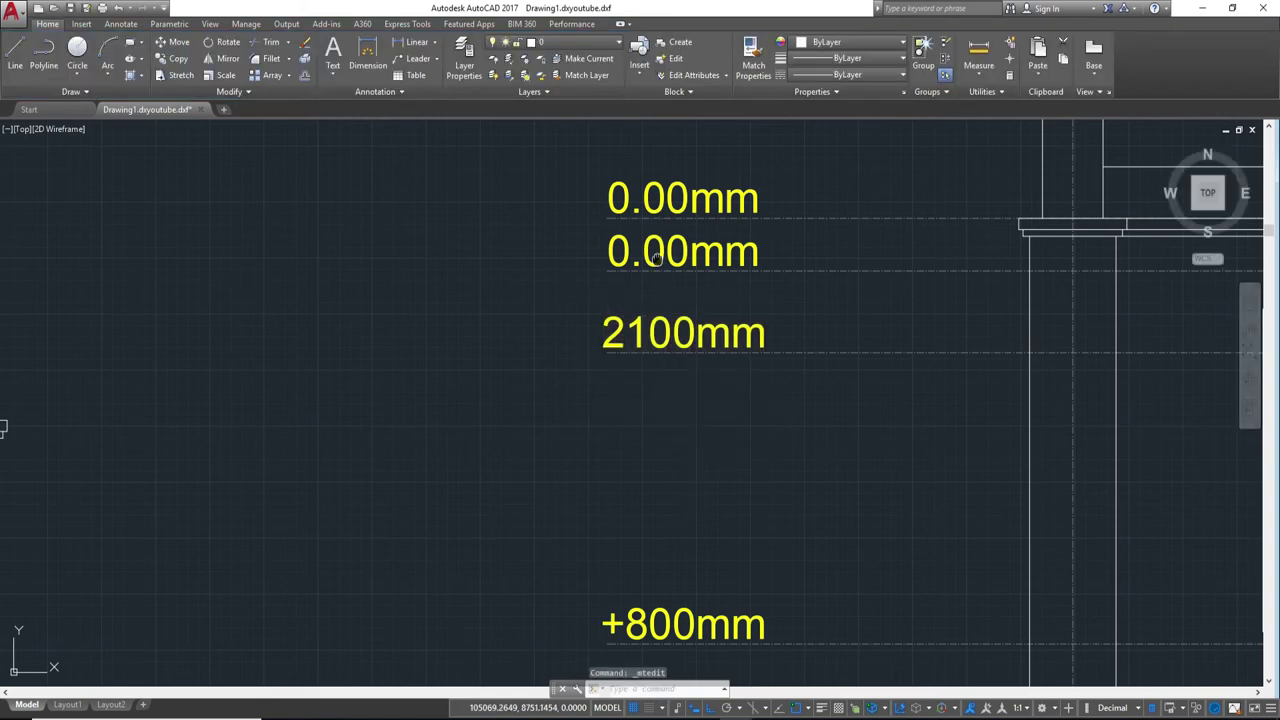
scroll(660, 420, "up", 2)
Step: Change the remaining 0.00mm label to +2465mm
double_click(693, 375)
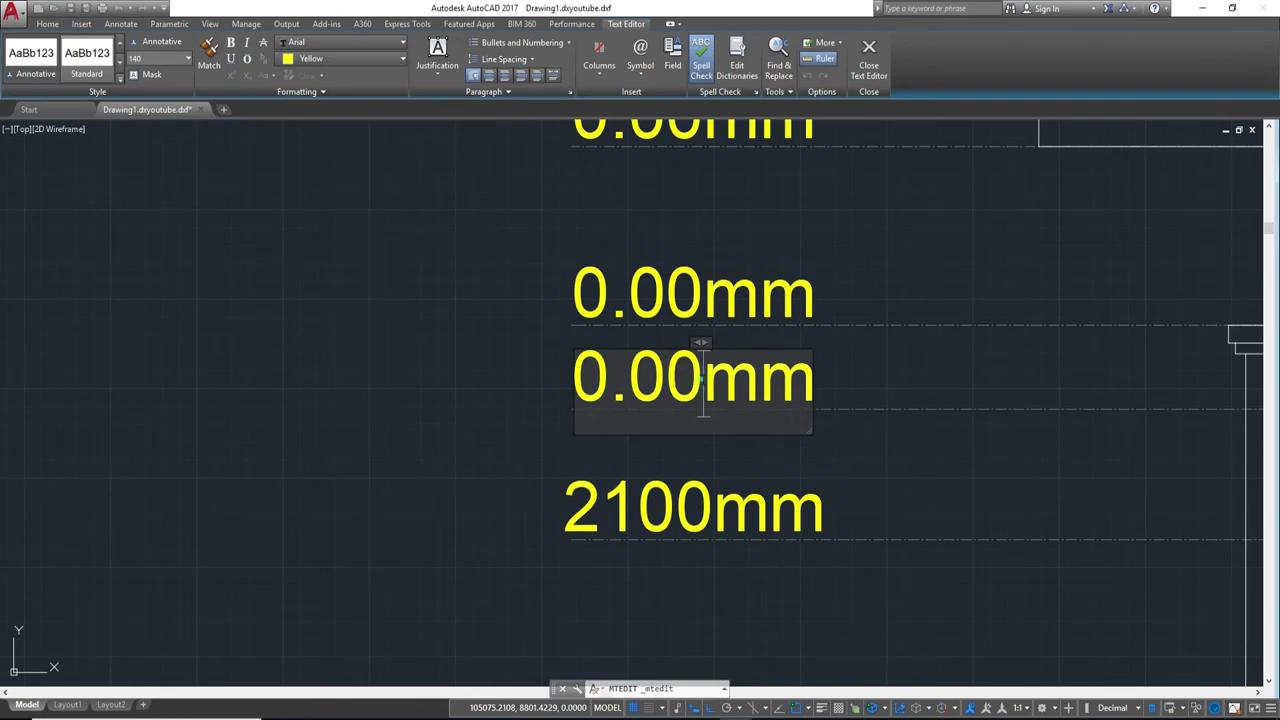
key("BackSpace")
key("BackSpace")
key("BackSpace")
key("BackSpace")
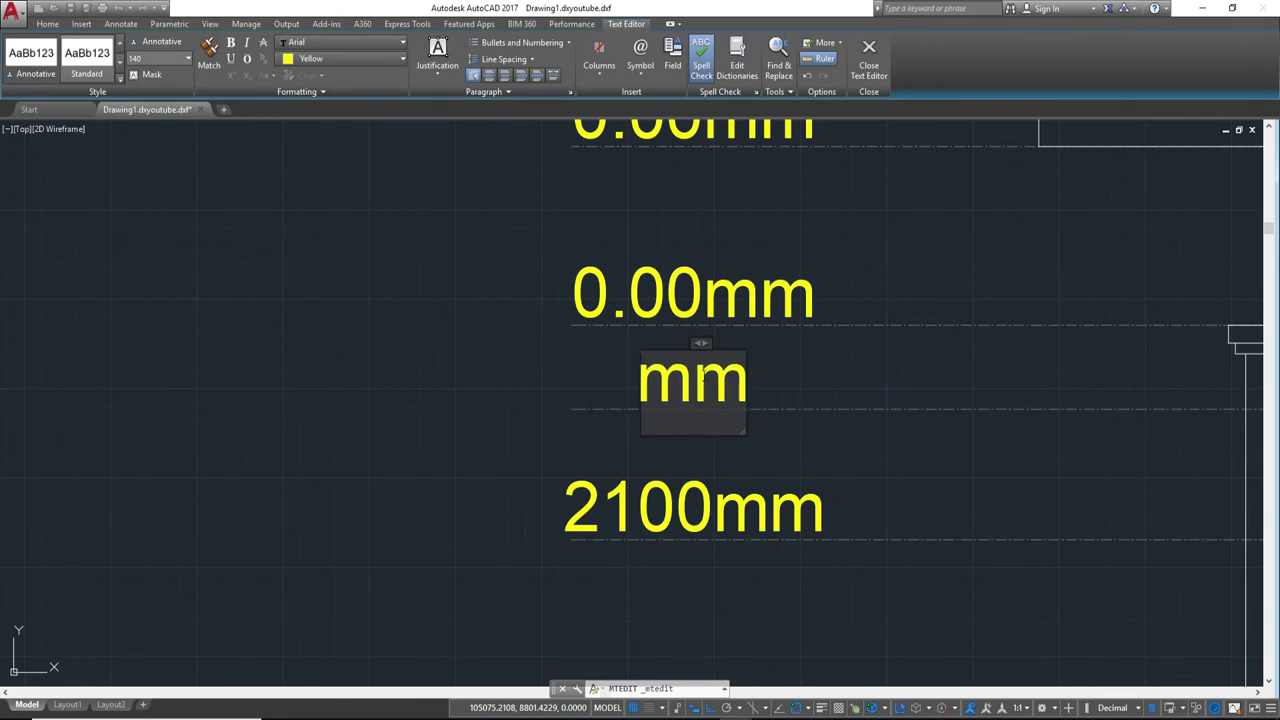
type("24")
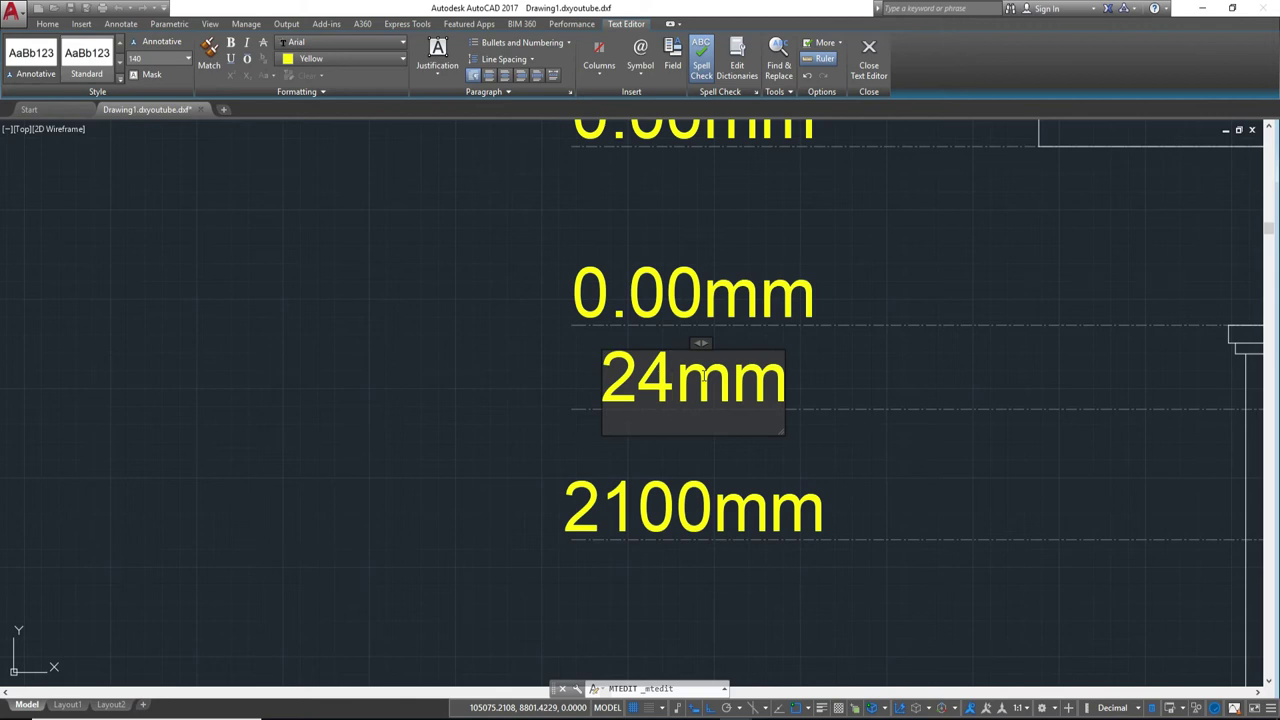
type("65")
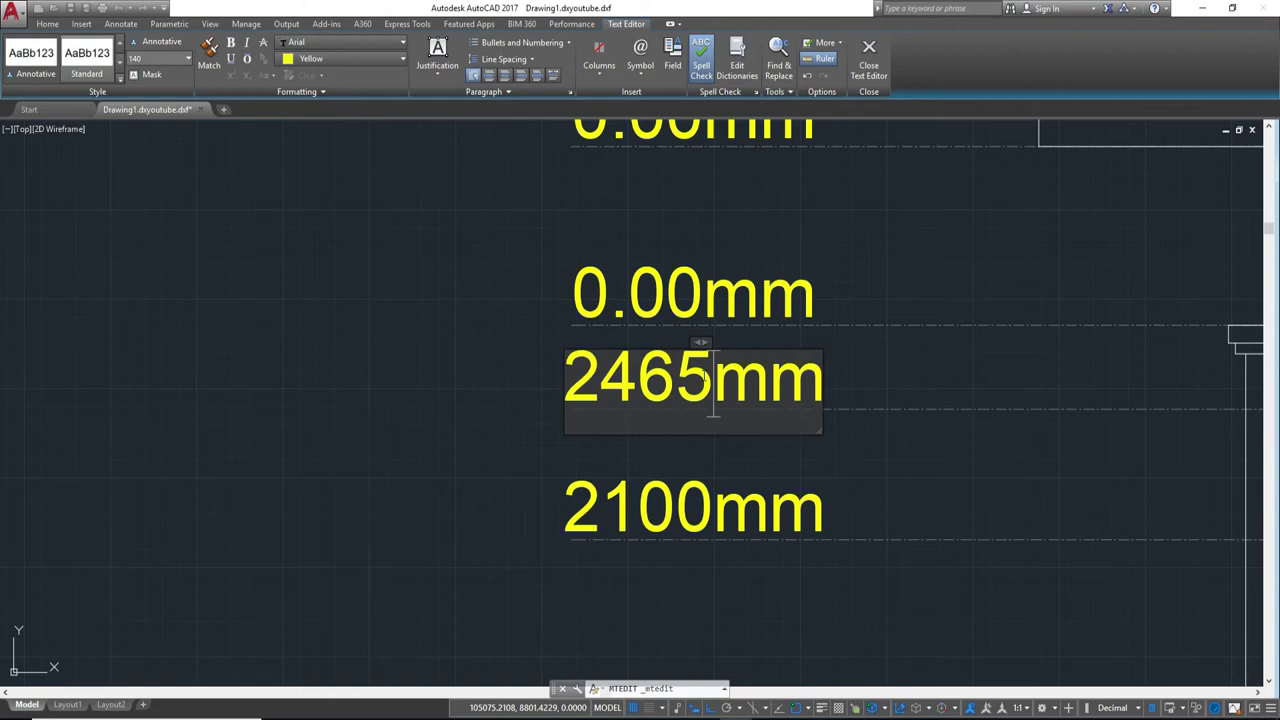
type("+")
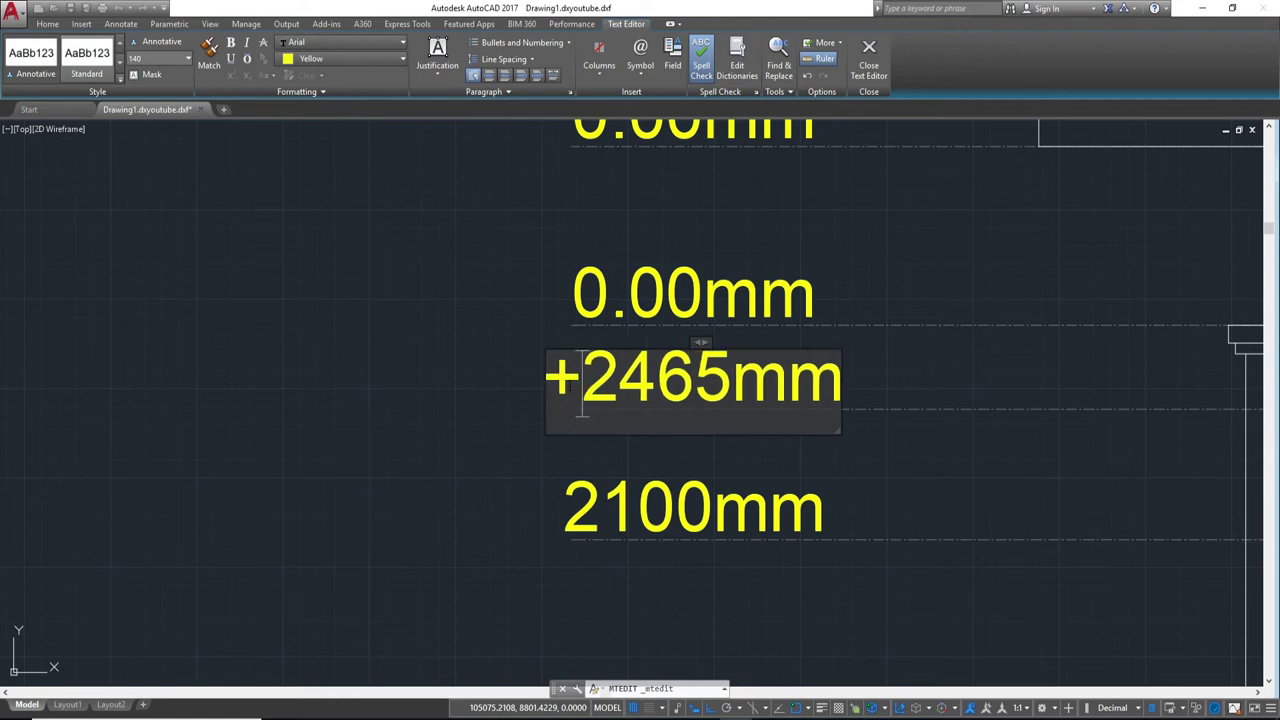
left_click(606, 490)
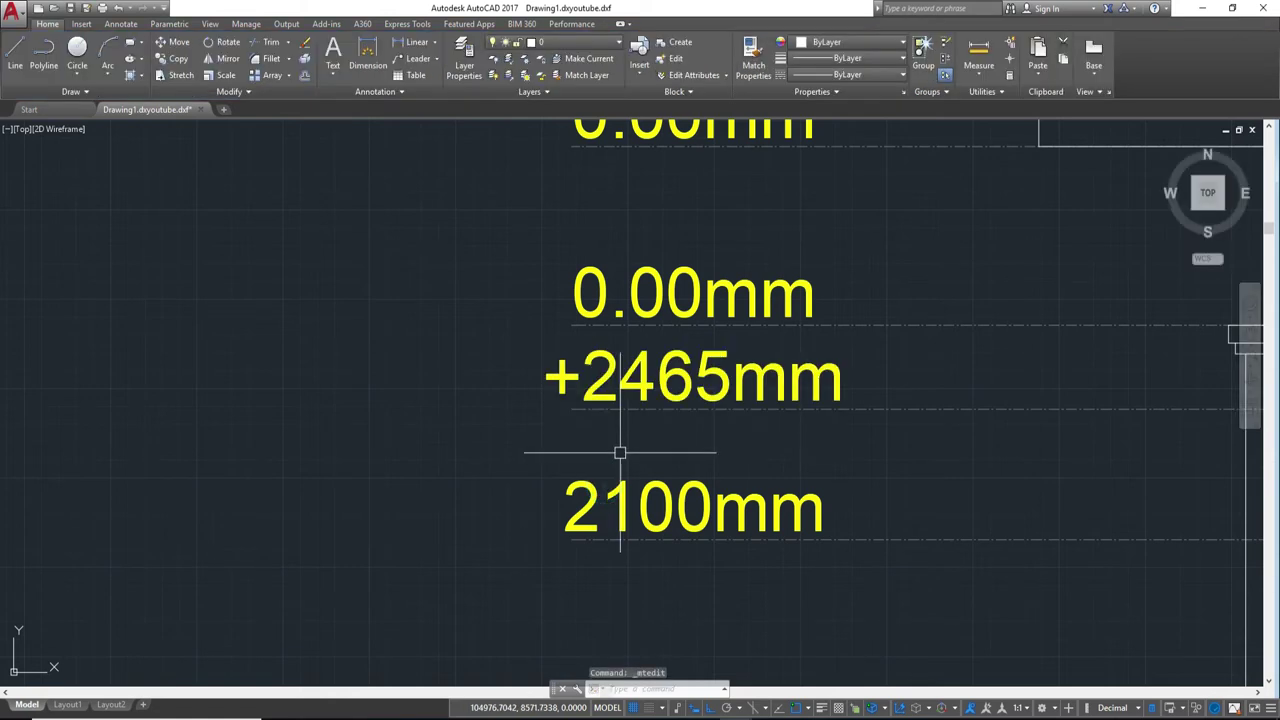
Step: Add a plus sign to the 2100mm label and change the top 0.00mm label to +2700mm
double_click(620, 508)
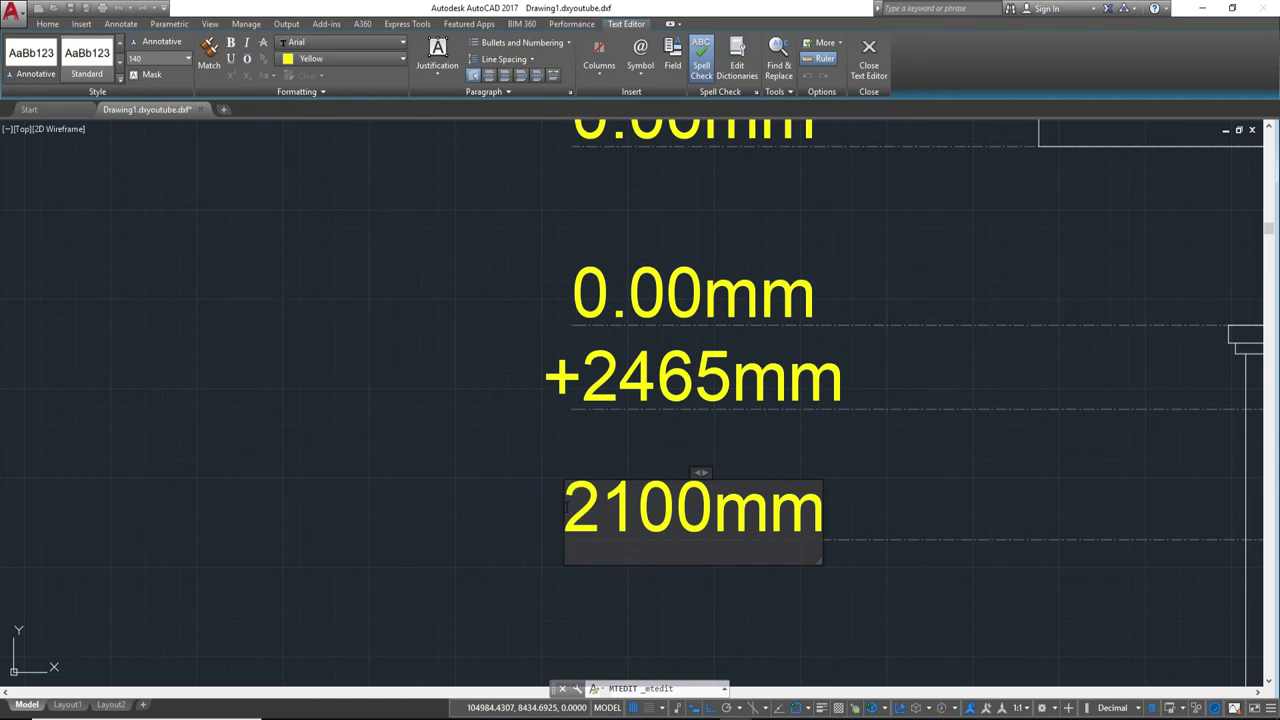
type("+")
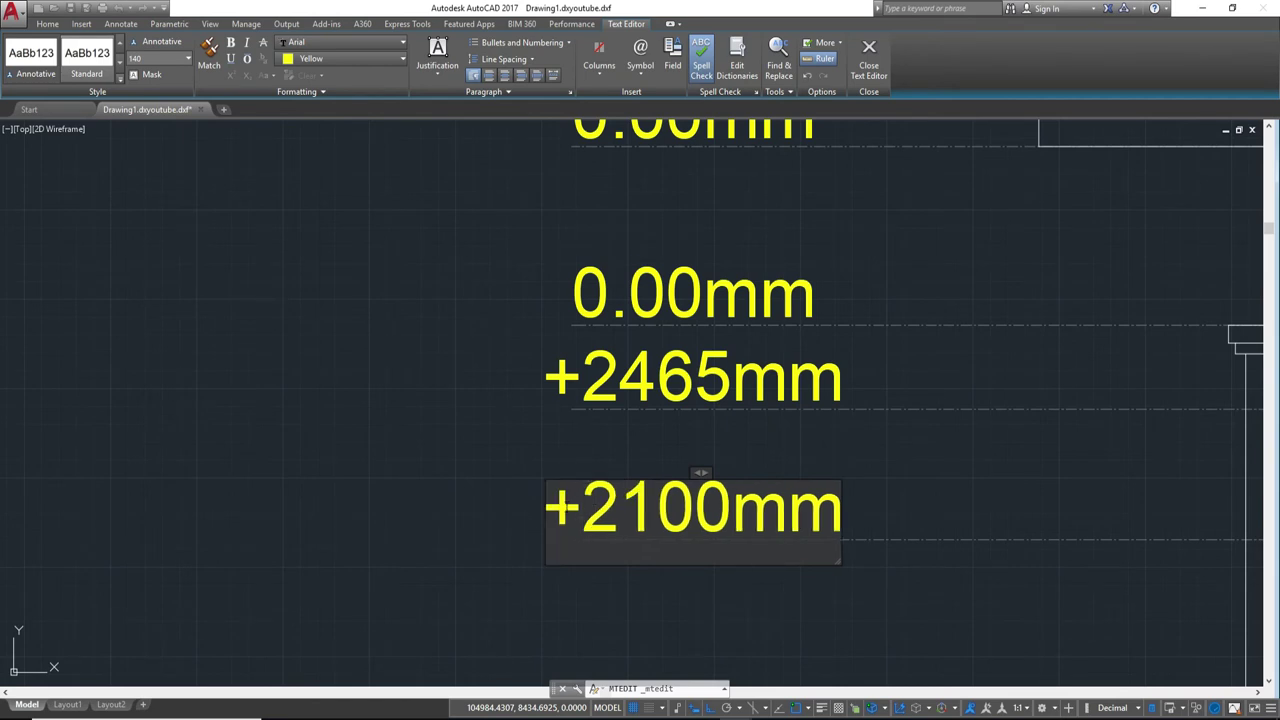
left_click(658, 314)
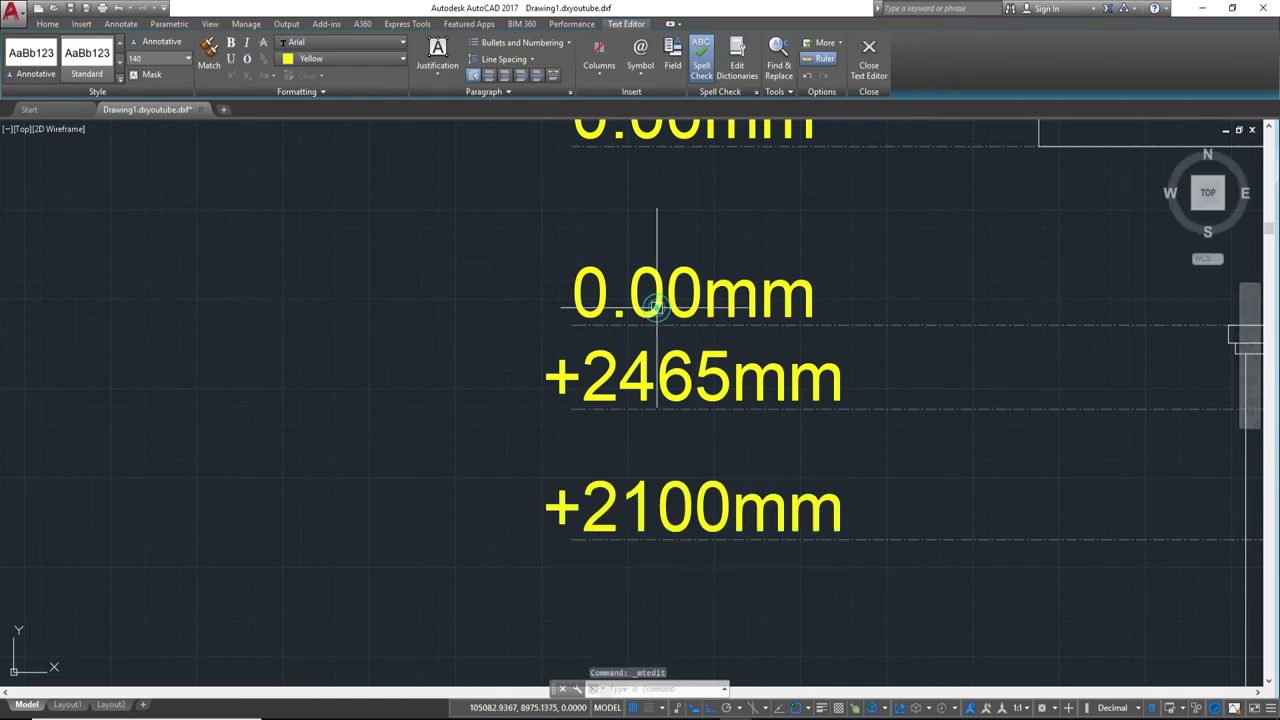
double_click(658, 292)
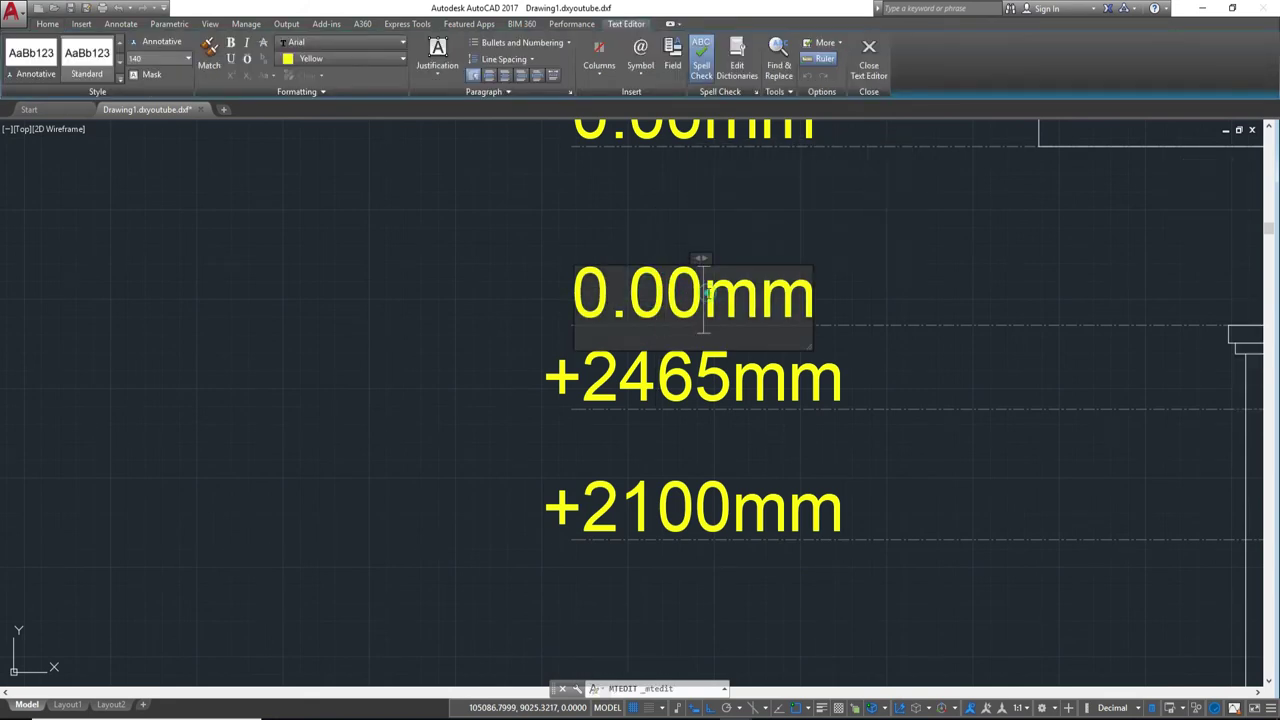
key("BackSpace")
key("BackSpace")
key("BackSpace")
key("BackSpace")
type("+")
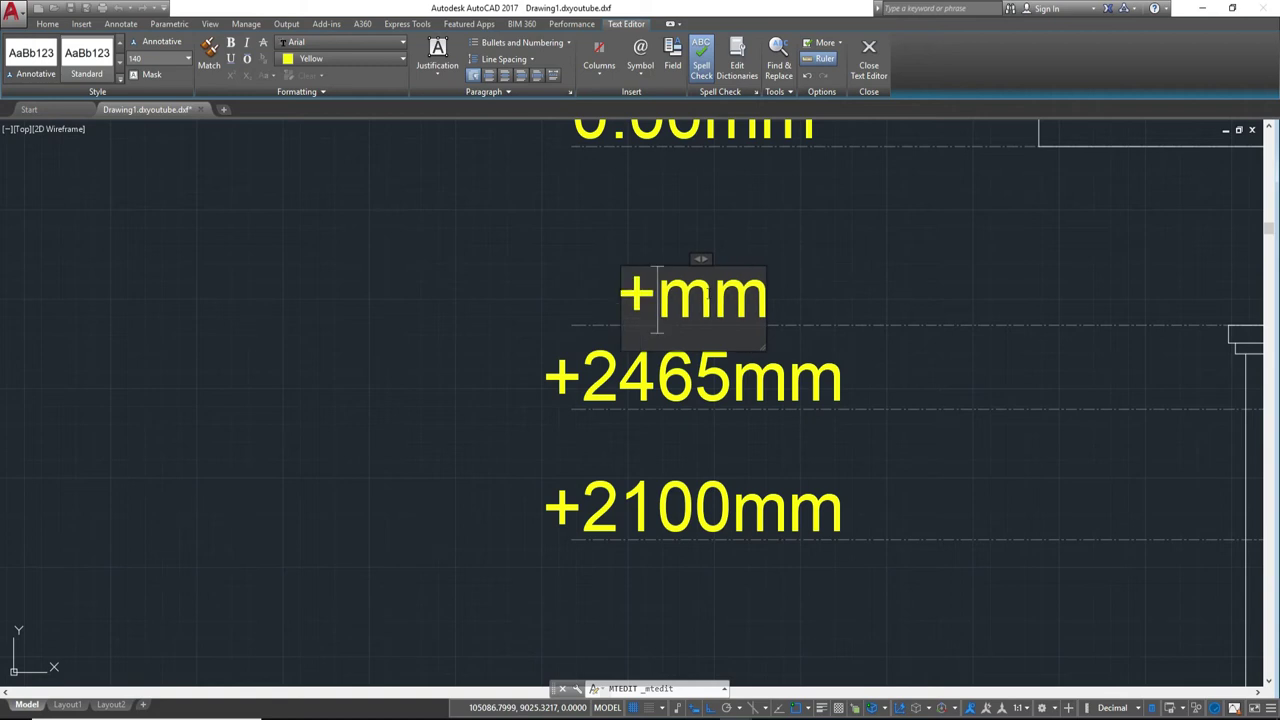
type("2700")
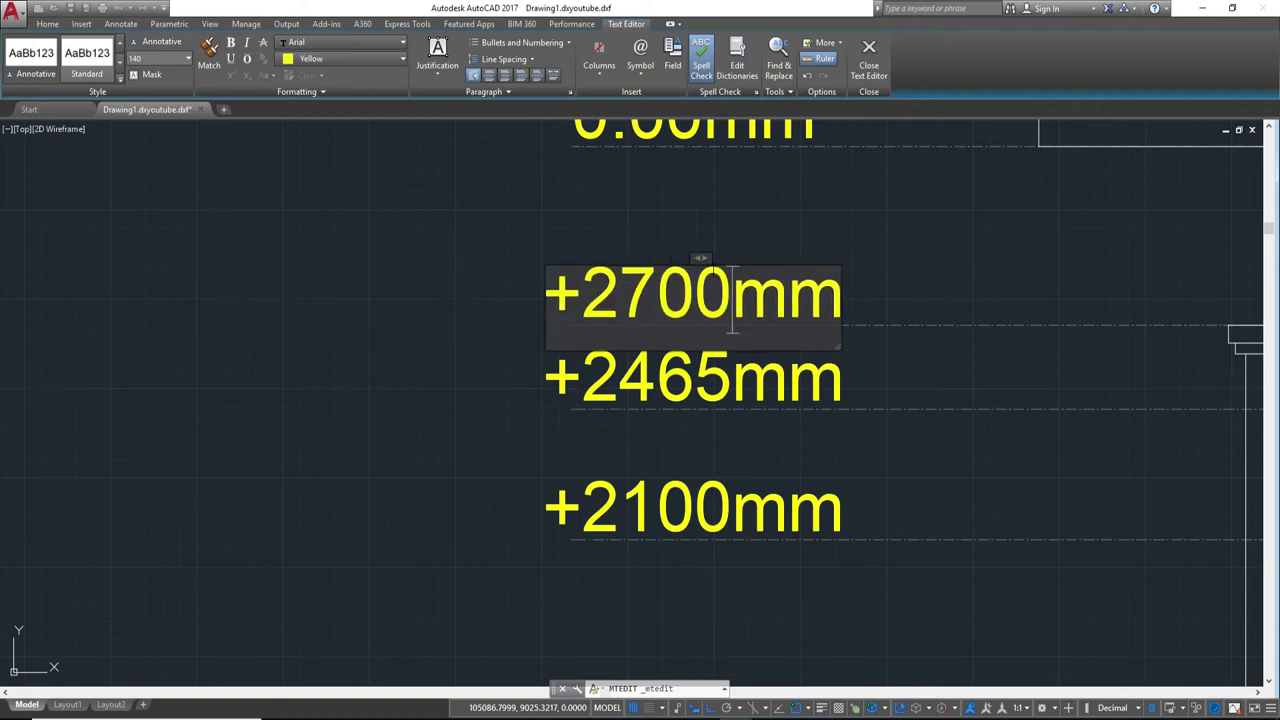
left_click(711, 226)
Step: Relabel the next two 0.00mm level markers as +3200mm and +5100mm
middle_click_drag(711, 226, 711, 266)
scroll(706, 428, "down", 4)
double_click(714, 392)
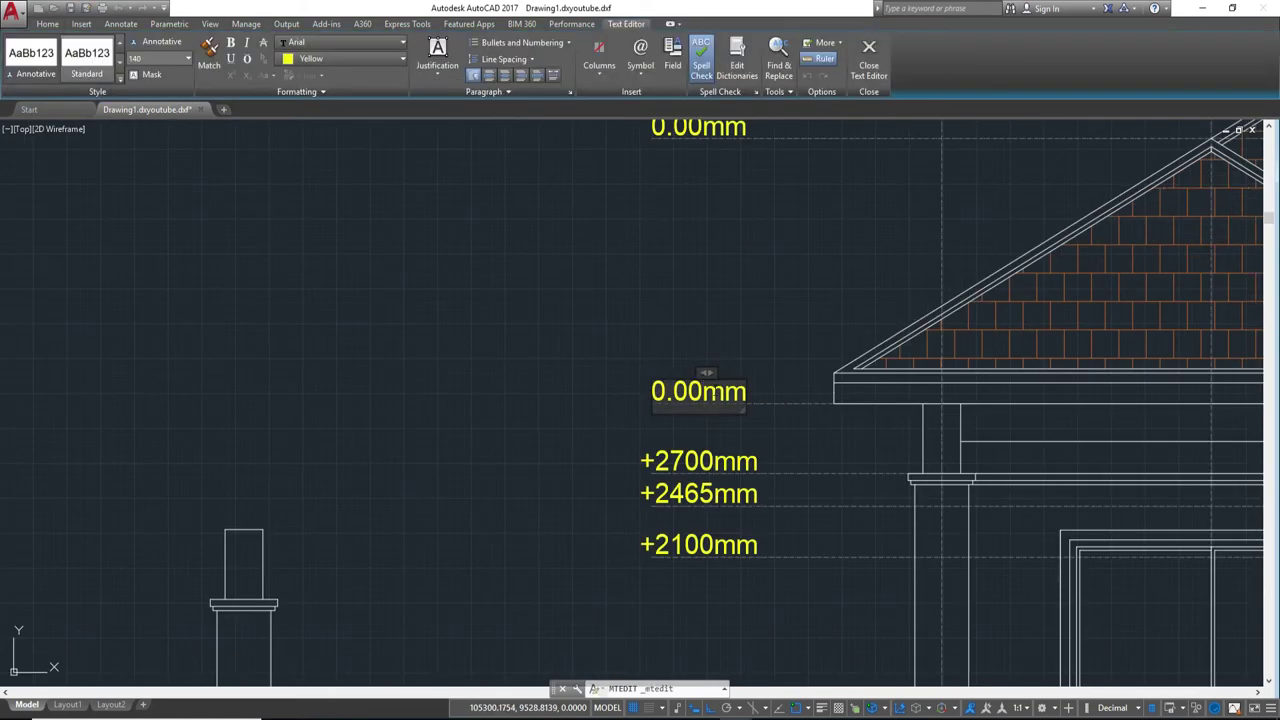
key("BackSpace")
key("BackSpace")
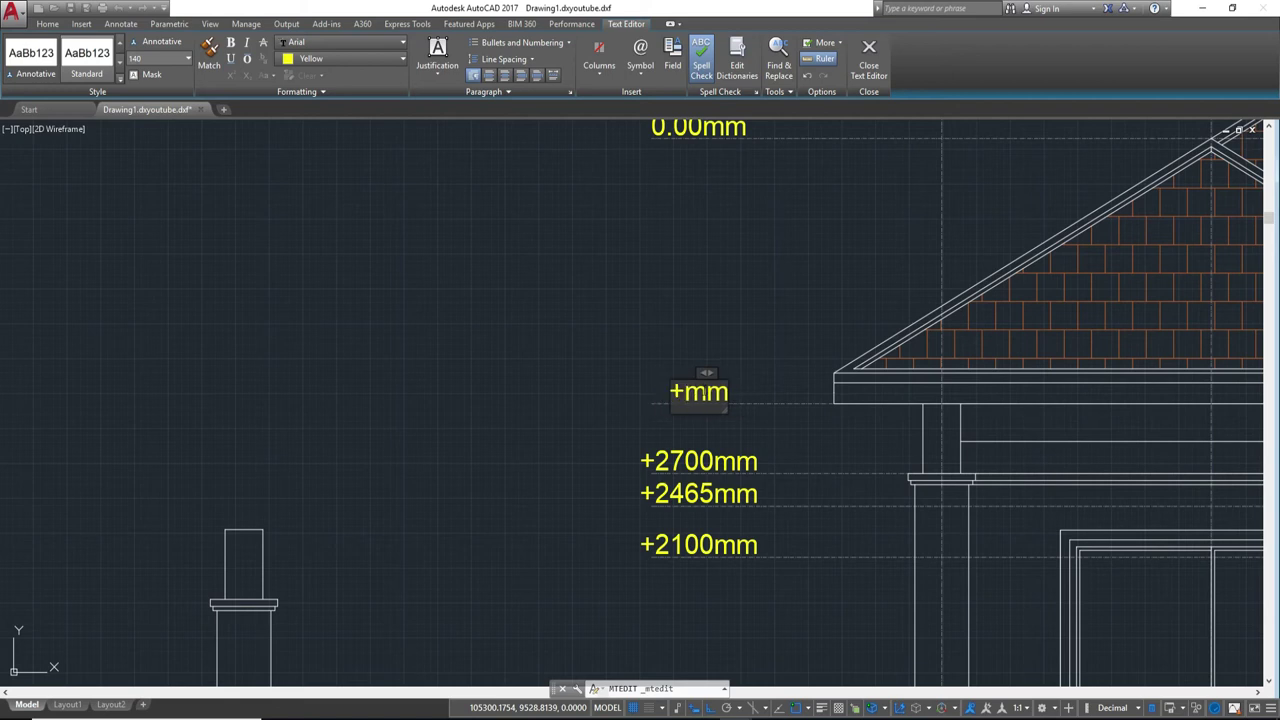
type("3200")
left_click(709, 277)
middle_click_drag(709, 147, 709, 437)
double_click(706, 420)
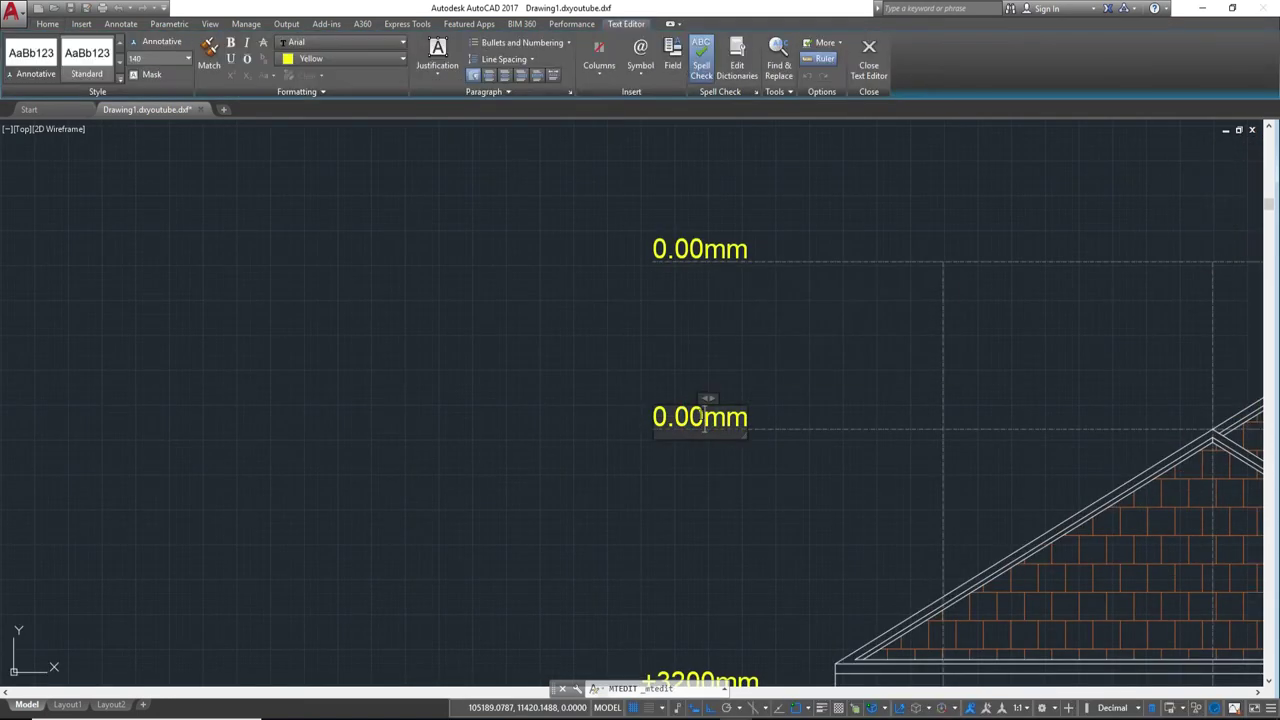
scroll(706, 417, "up", 3)
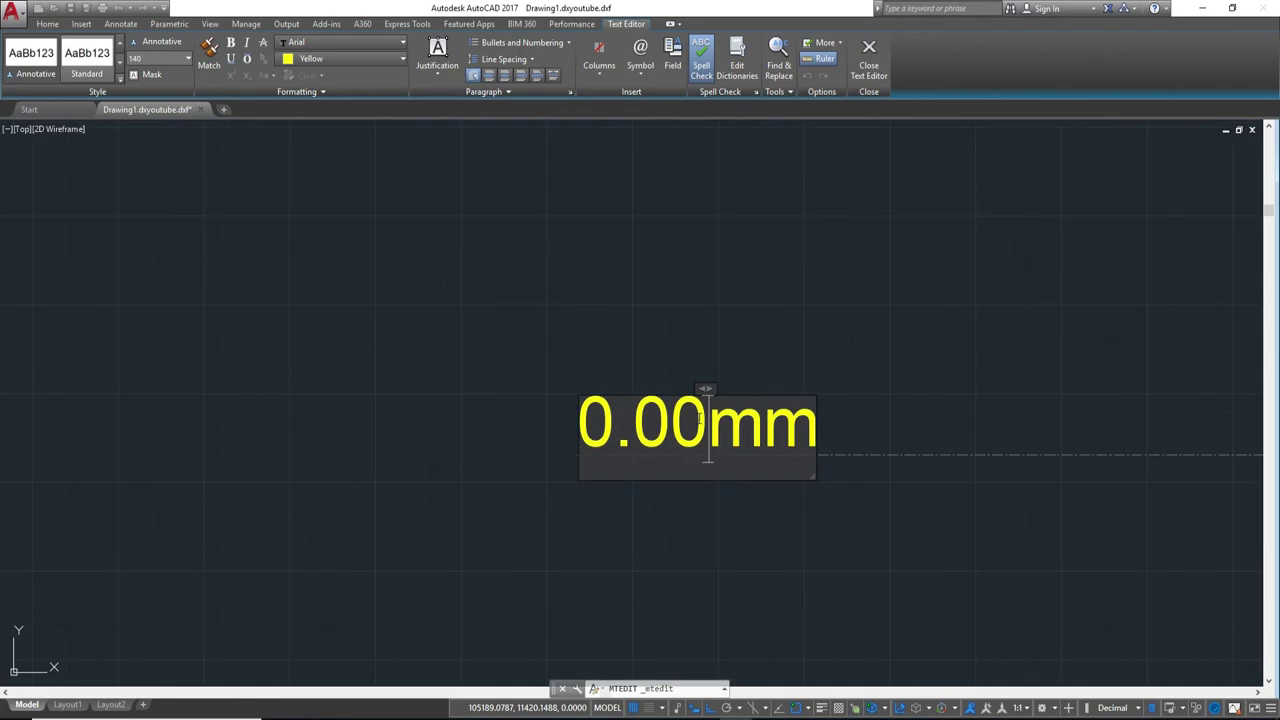
key("BackSpace")
key("BackSpace")
key("BackSpace")
key("BackSpace")
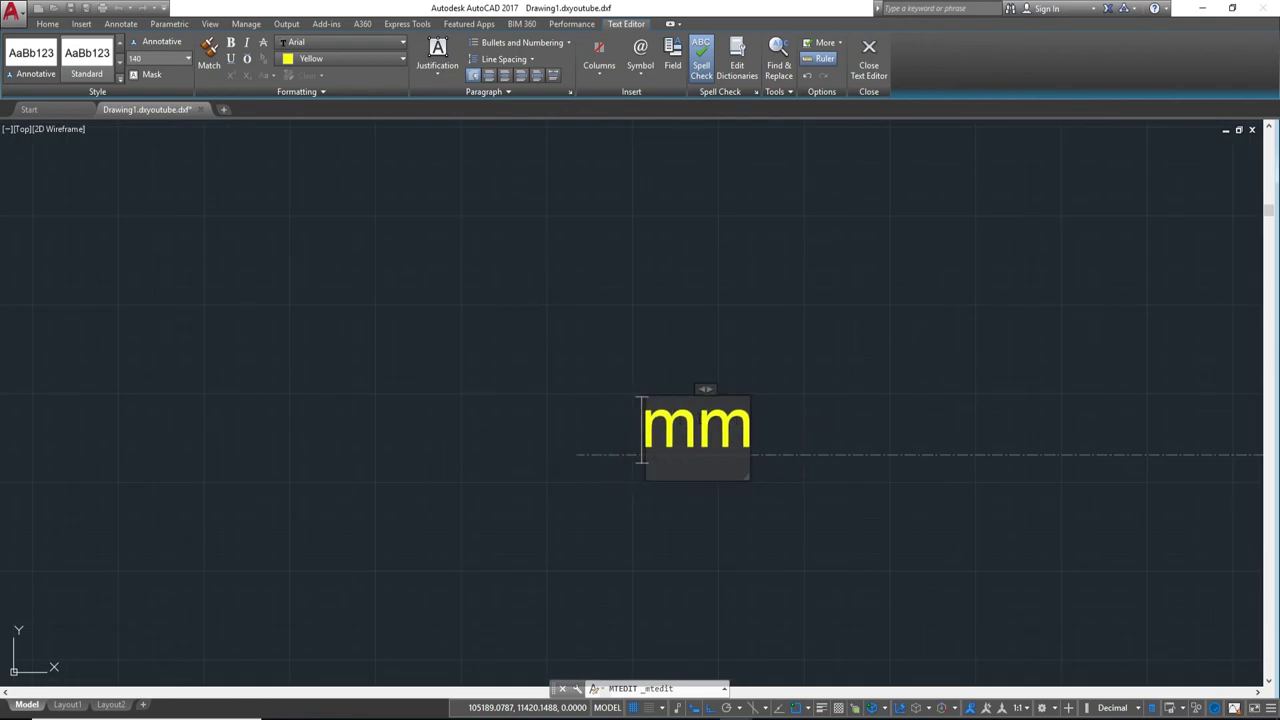
type("+5")
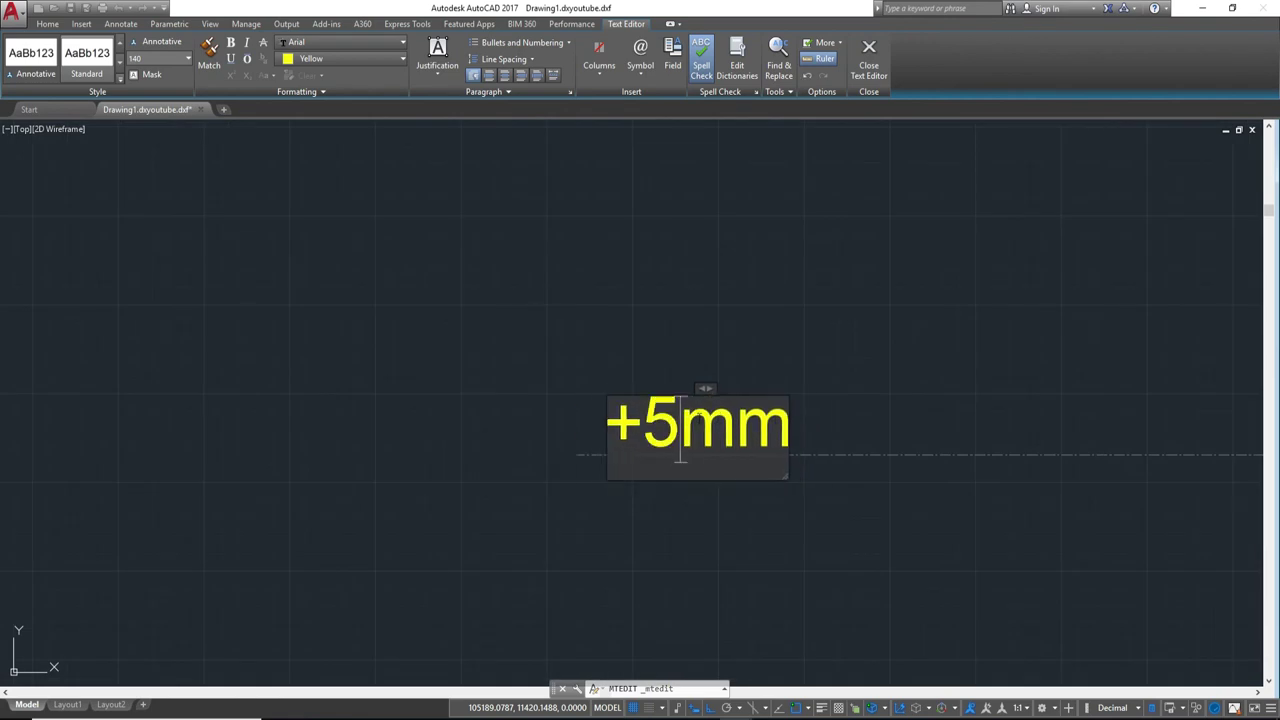
type("100")
left_click(714, 246)
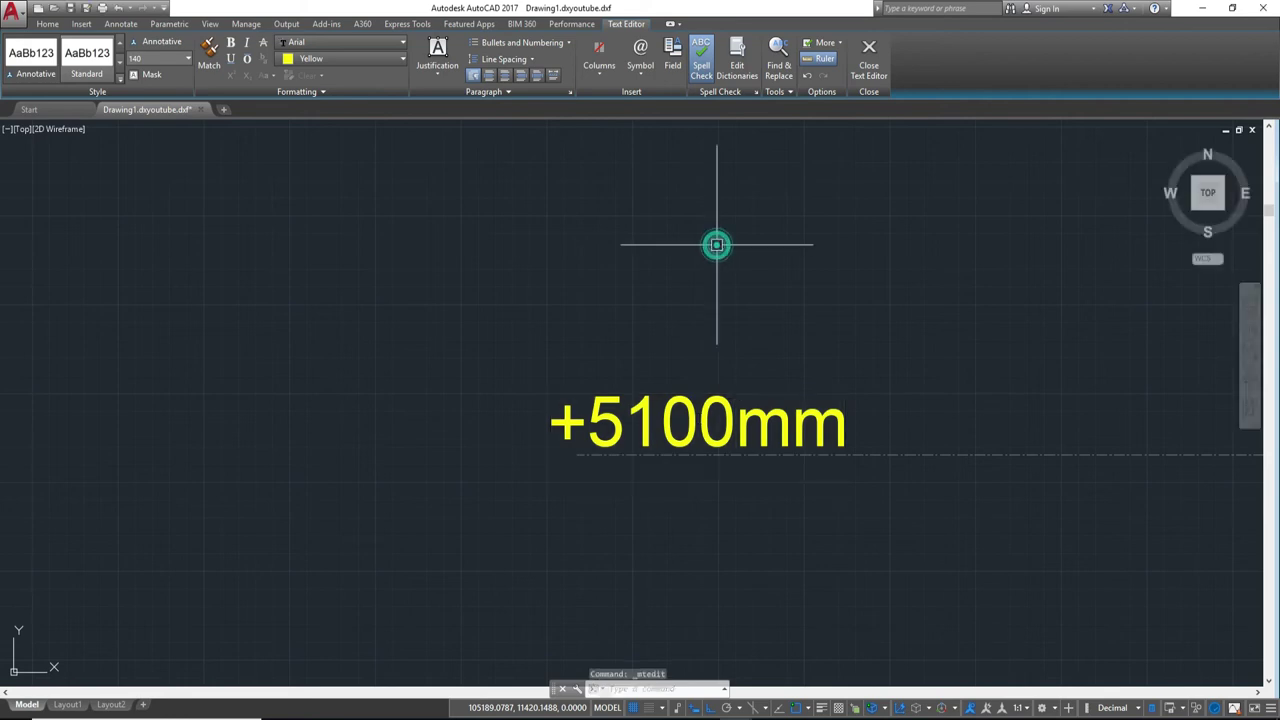
Step: Change the topmost 0.00mm level label to +6300mm
middle_click_drag(714, 386, 714, 500)
scroll(677, 450, "up", 3)
double_click(675, 452)
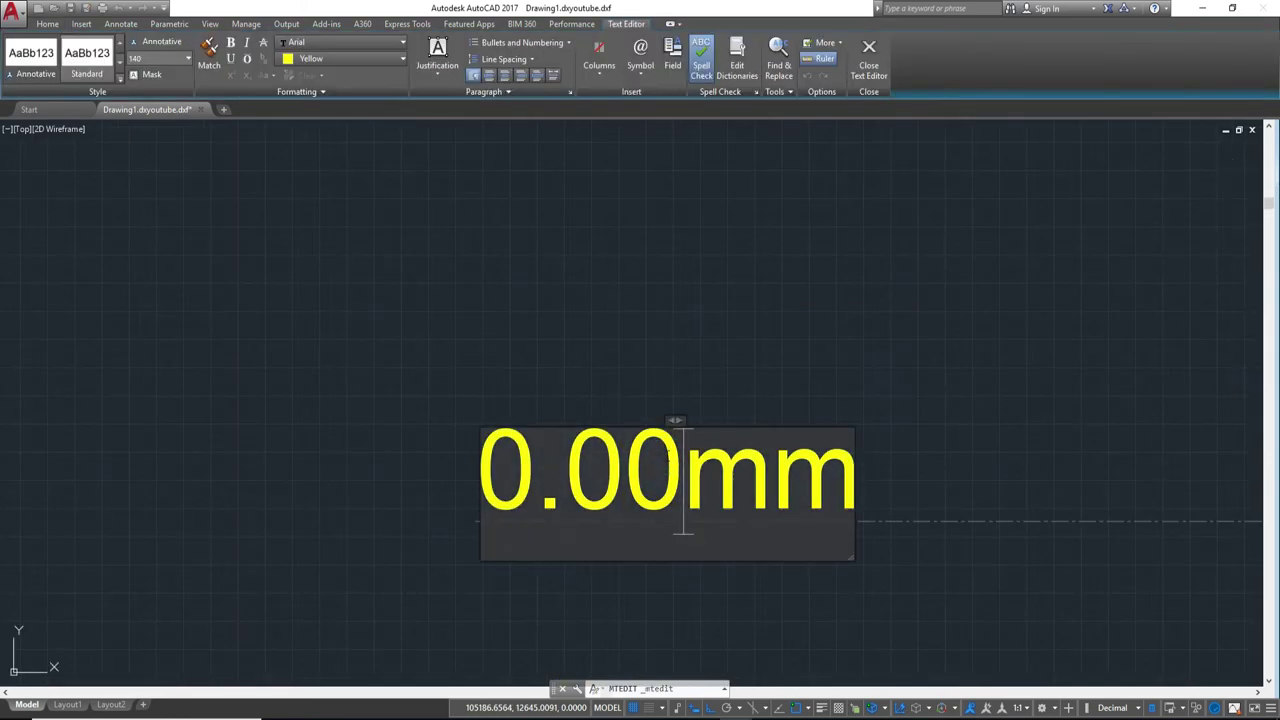
key("BackSpace")
key("BackSpace")
key("BackSpace")
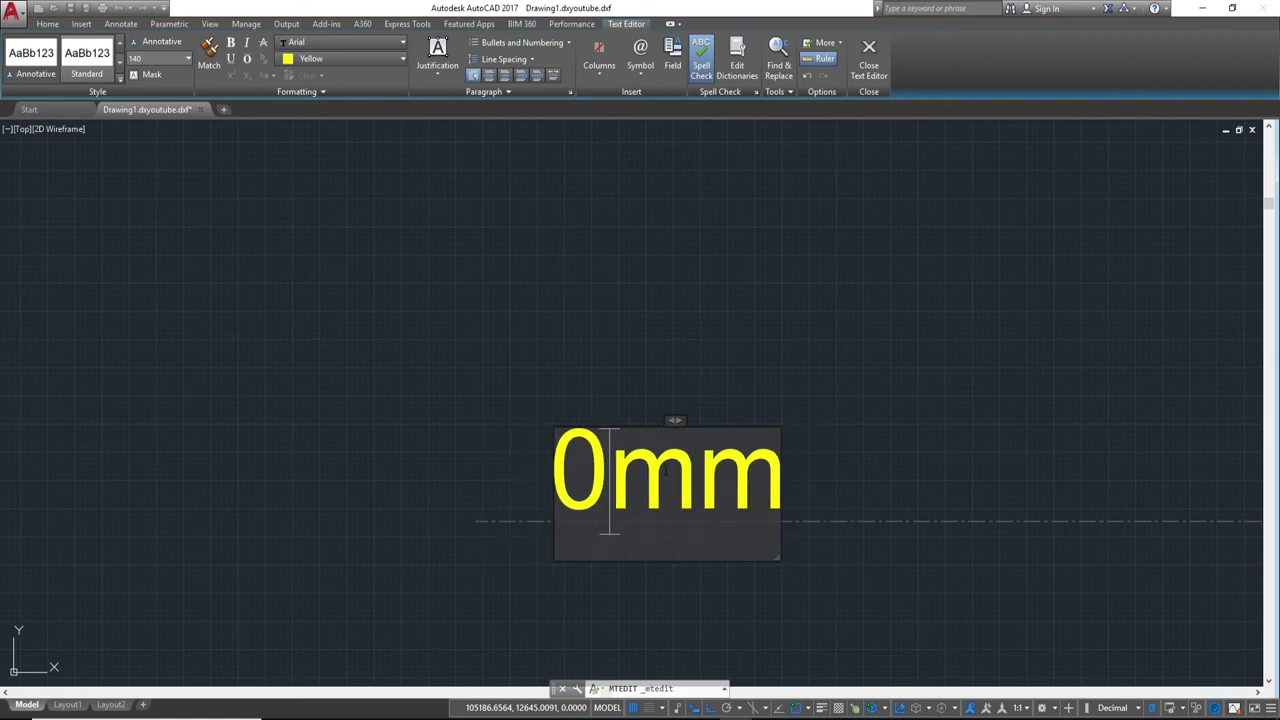
key("BackSpace")
type("+")
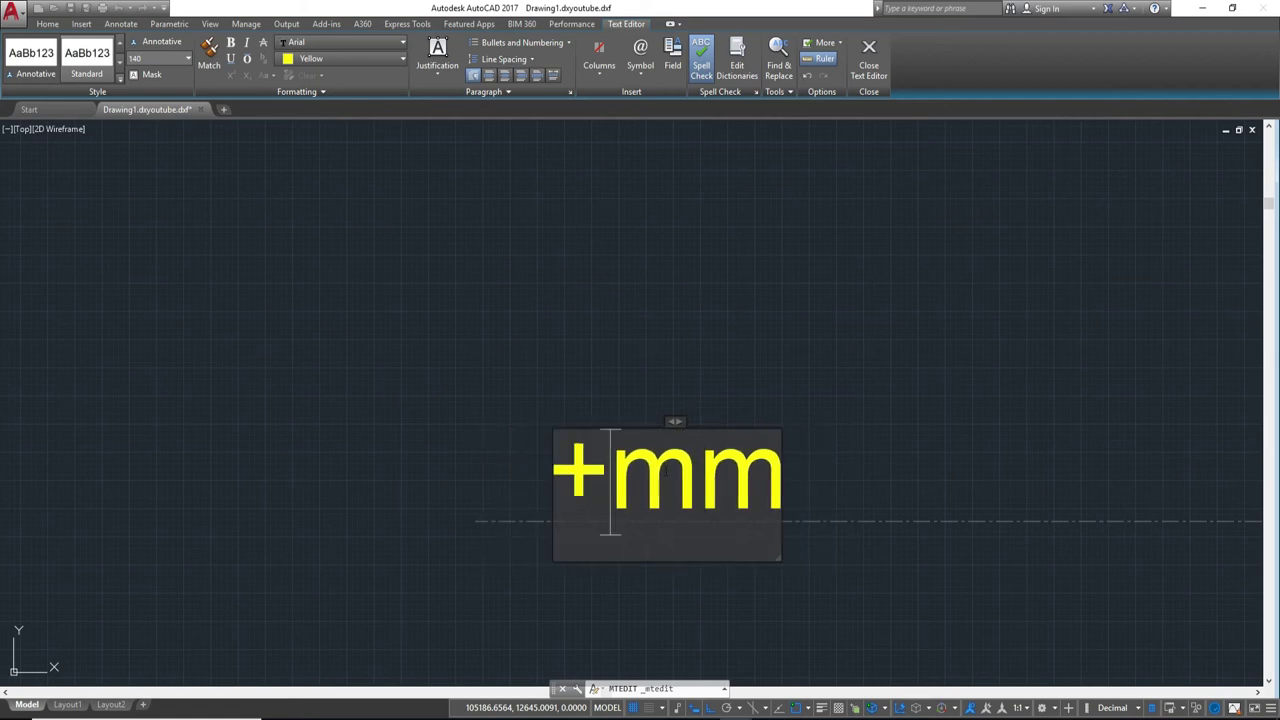
type("630")
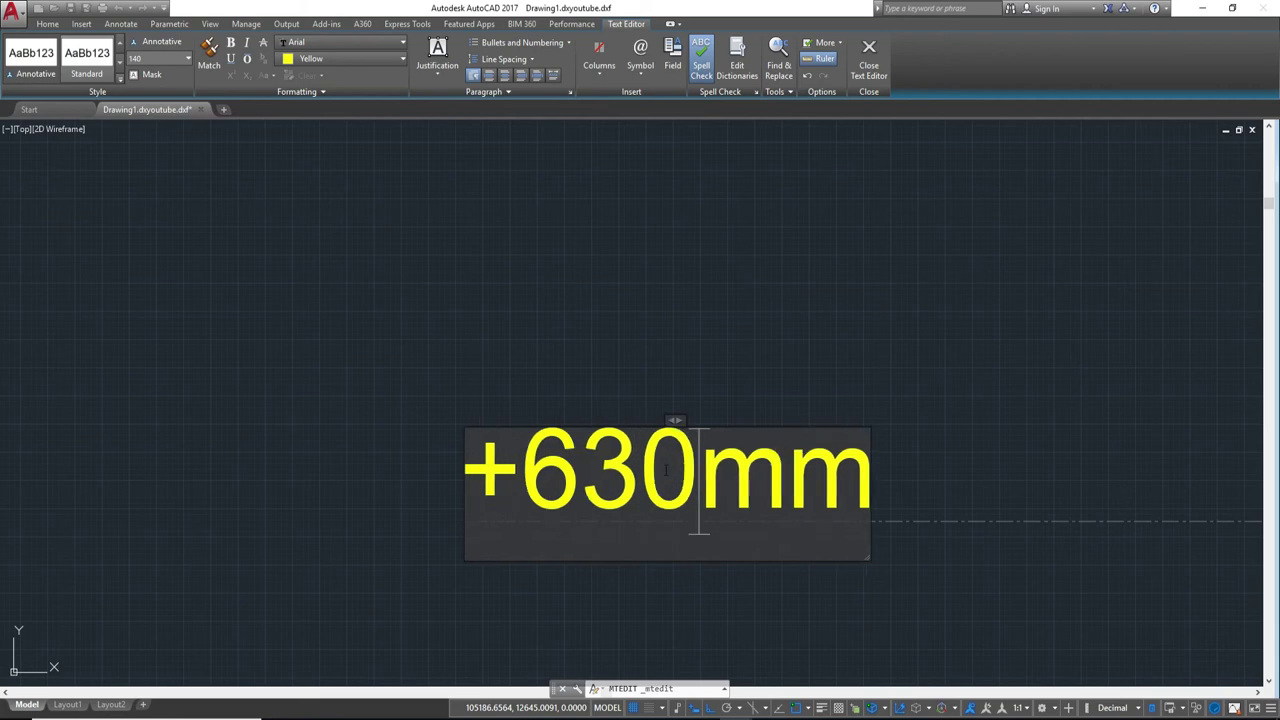
type("0")
left_click(670, 349)
scroll(669, 337, "down", 3)
scroll(669, 337, "down", 3)
scroll(731, 274, "down", 5)
middle_click_drag(803, 457, 639, 457)
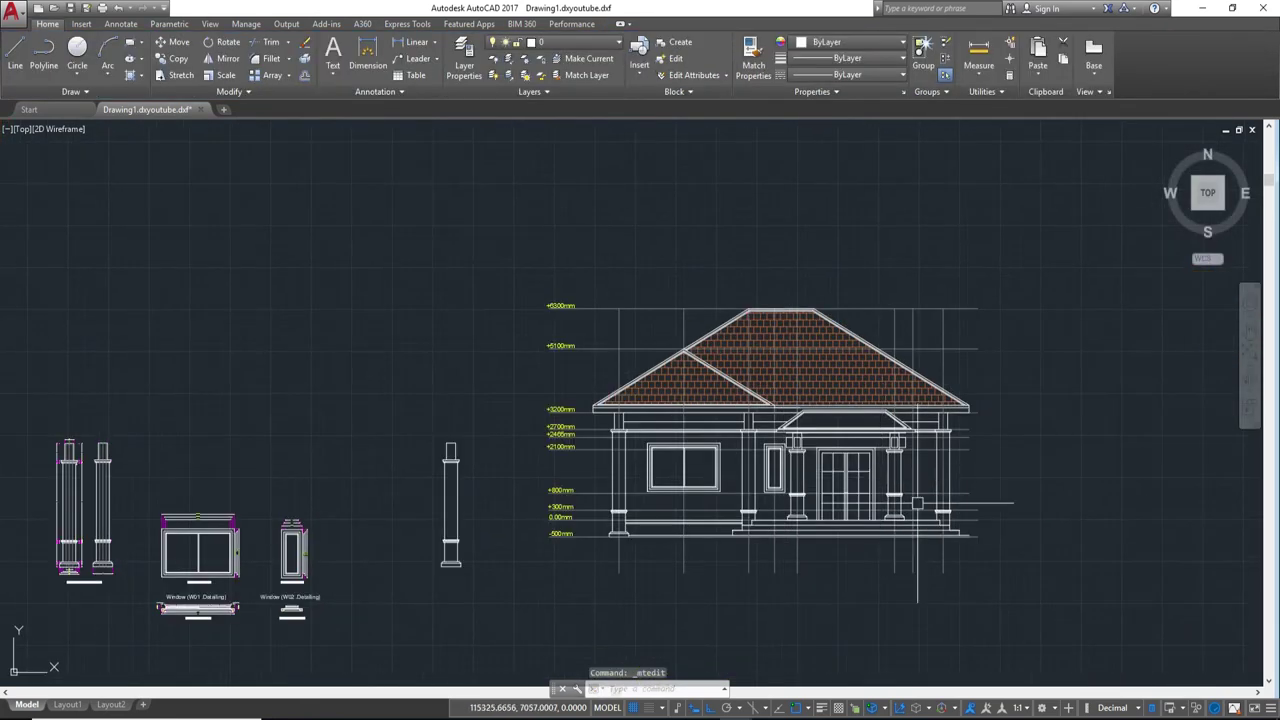
Step: Pan to the base of the house, cancel the half-entered command, and open the Dimension Style Manager
middle_click_drag(917, 503, 822, 507)
mouse_move(822, 507)
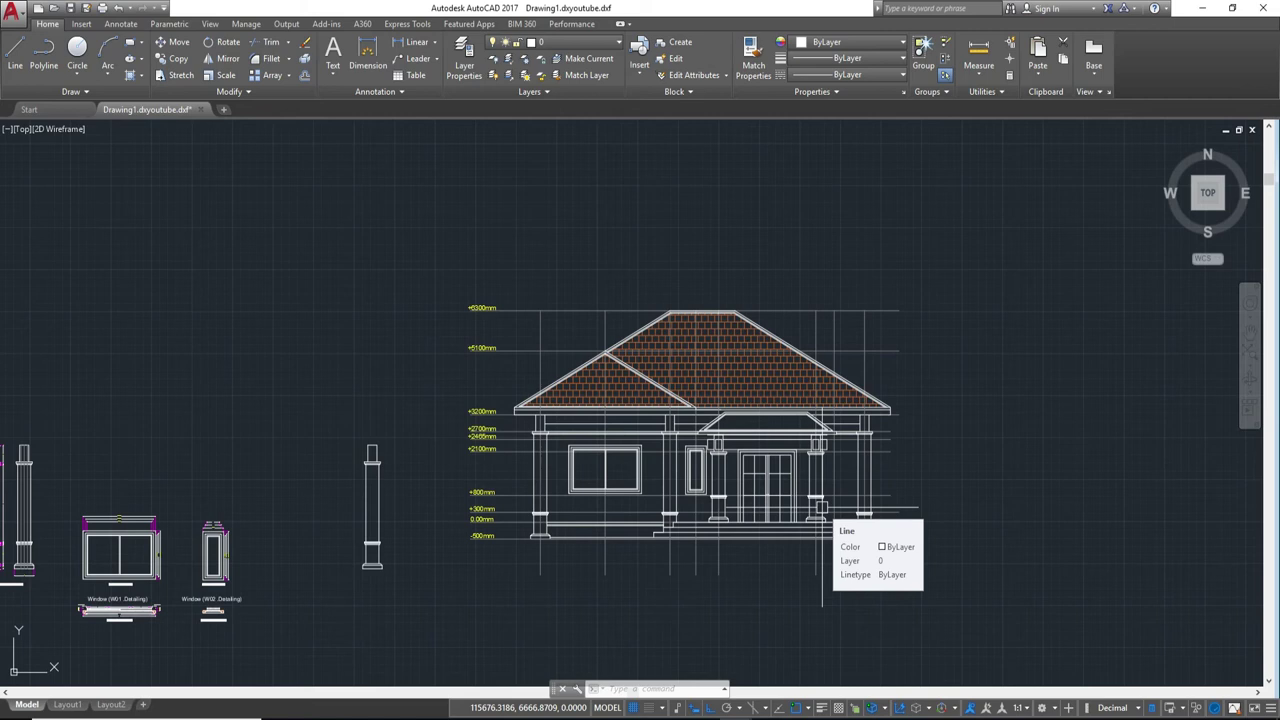
middle_click_drag(822, 507, 656, 481)
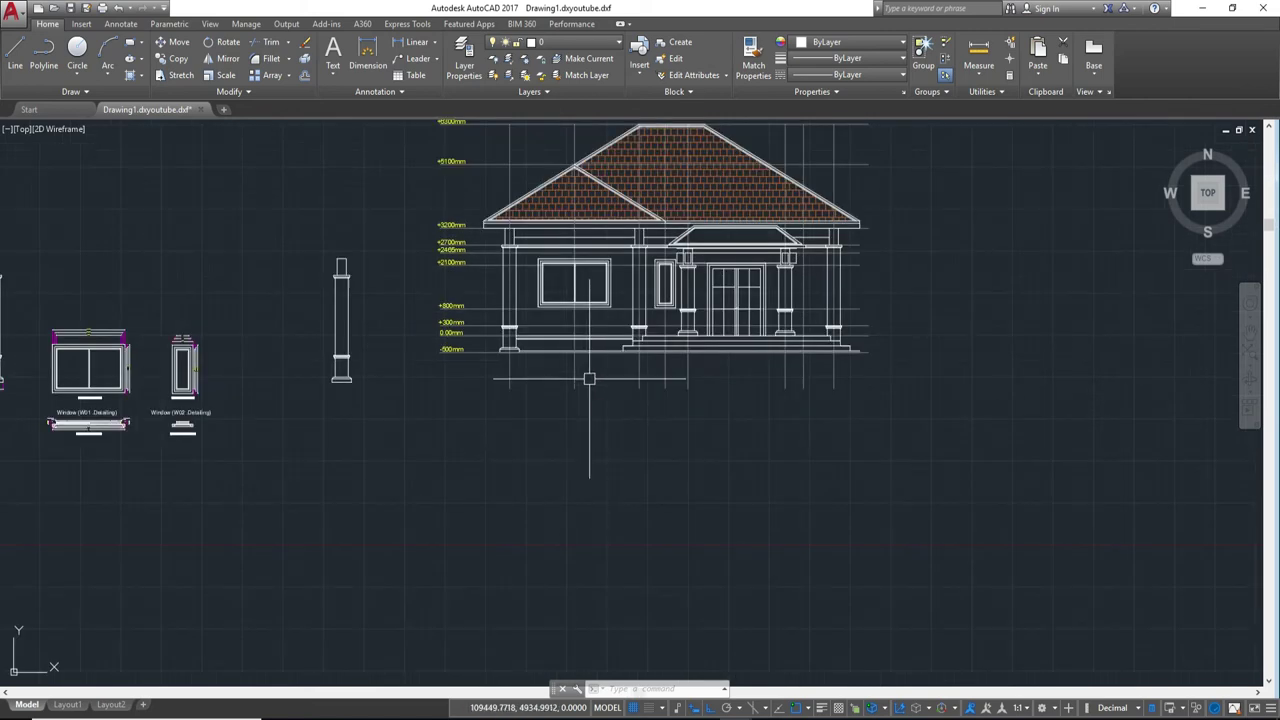
scroll(655, 420, "up", 2)
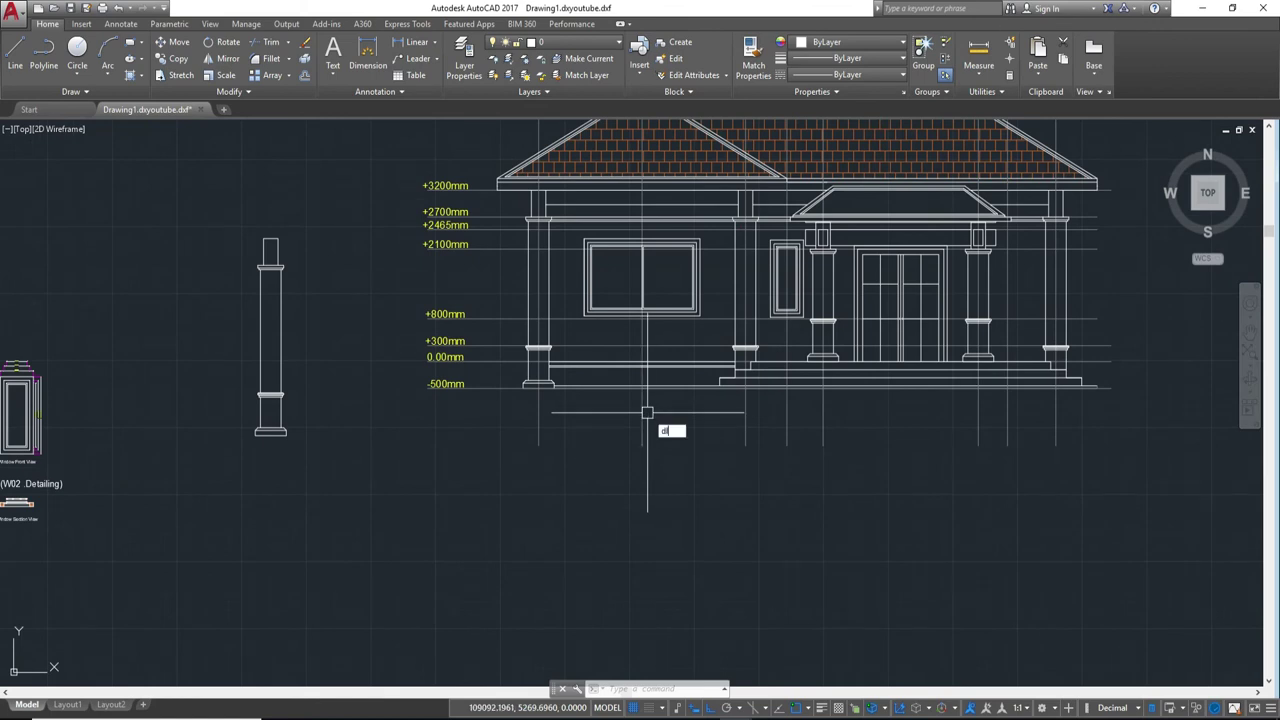
type("i")
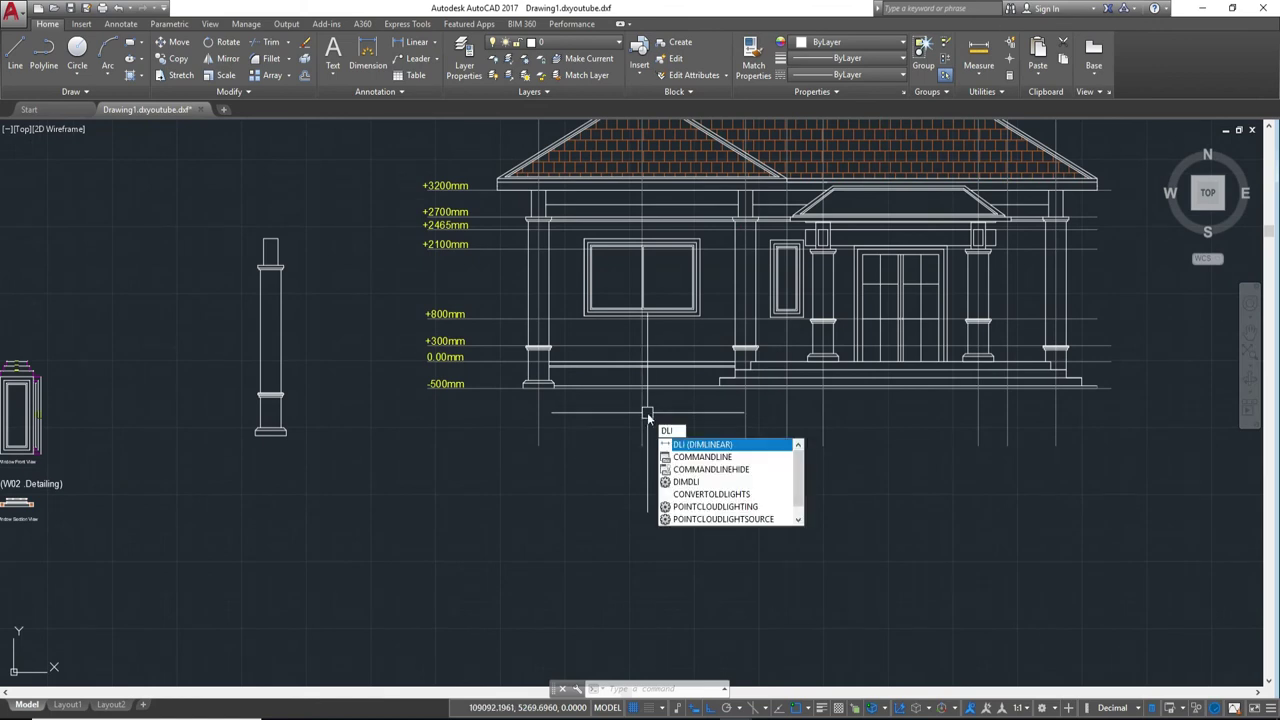
key("Escape")
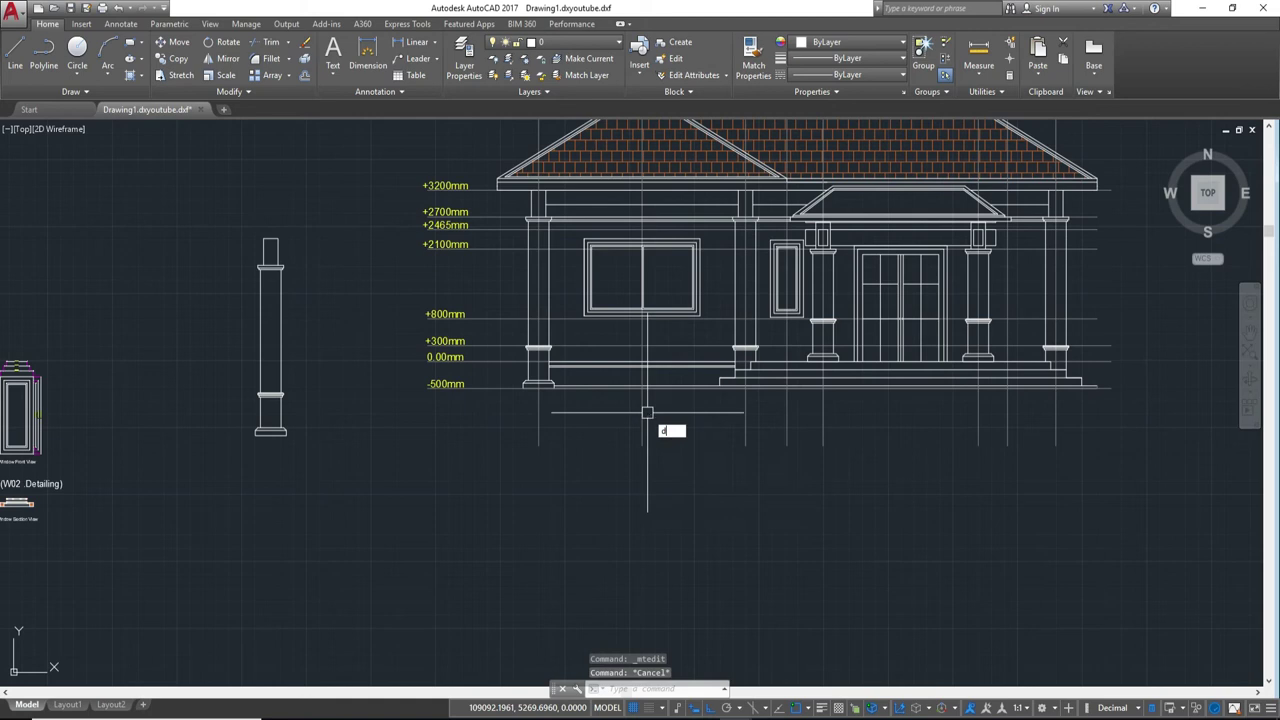
key("Return")
Step: Make 1-70 the current dimension style and close the Dimension Style Manager
left_click(507, 312)
left_click(508, 346)
left_click(501, 334)
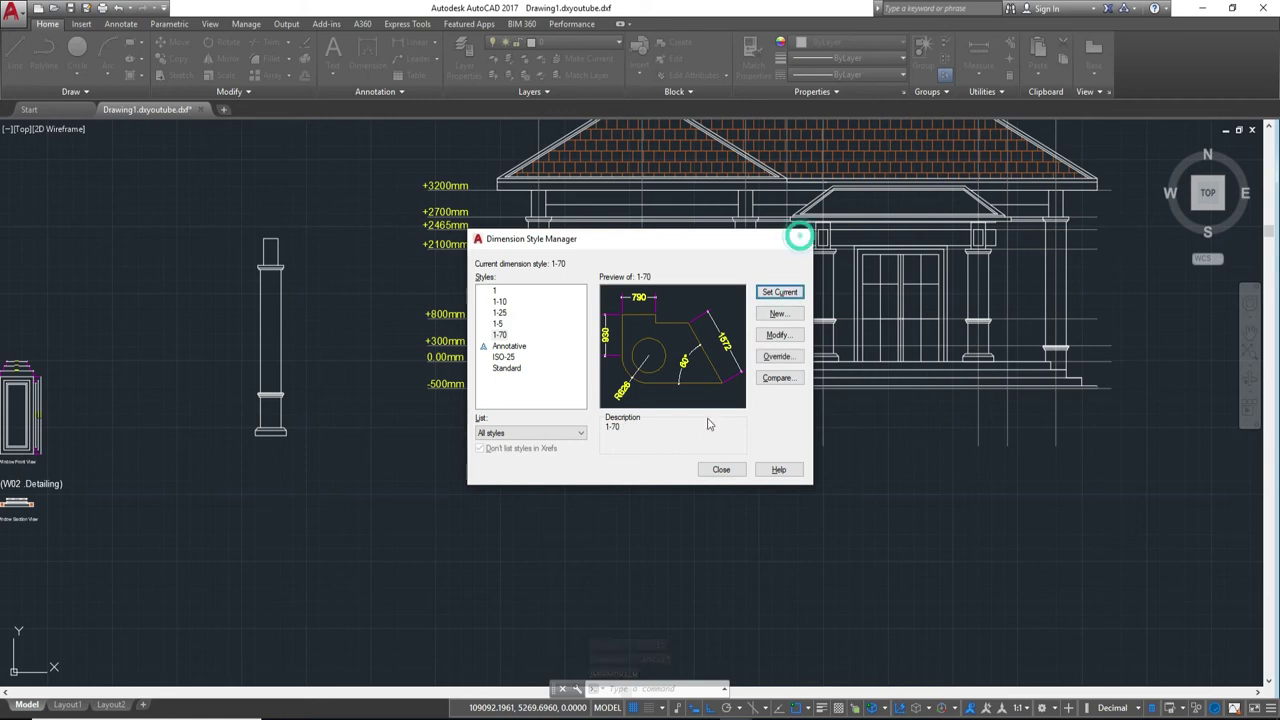
left_click(800, 237)
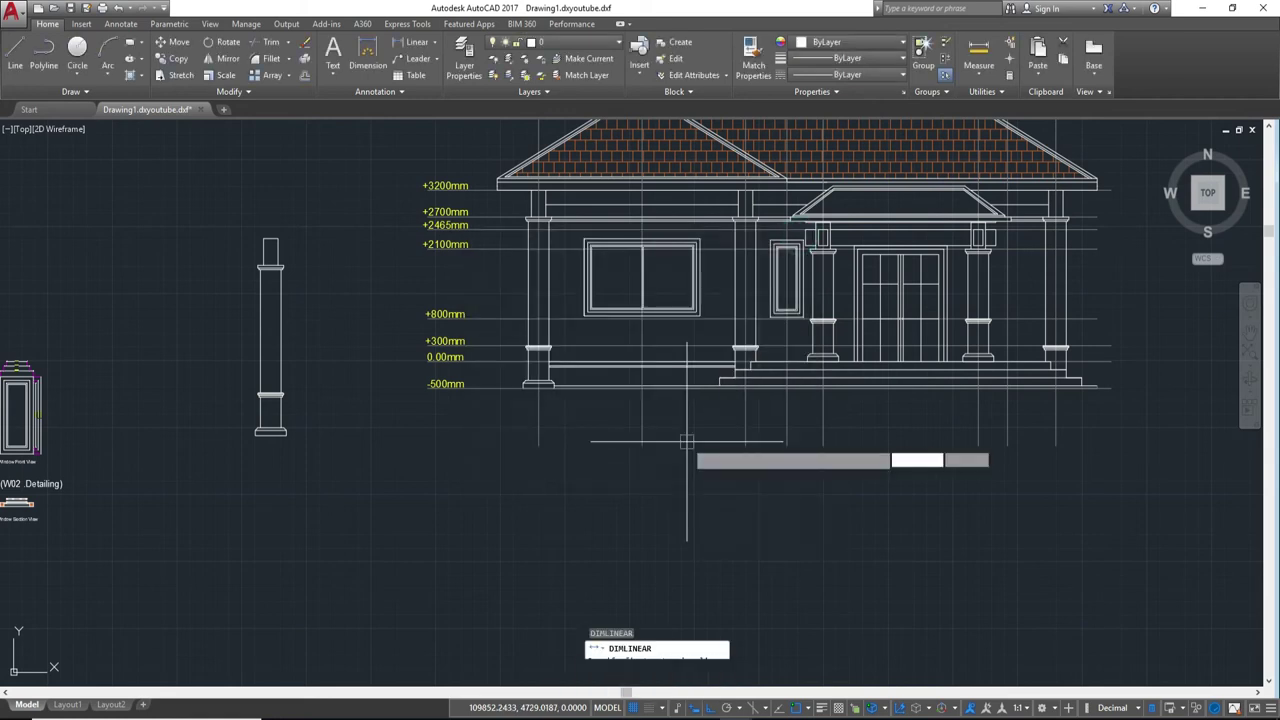
Step: Dimension the columns below the house as a chain: 2000, 2000, 1500, 3000, 1500
key("Return")
scroll(640, 457, "up", 3)
left_click(404, 362)
left_click(667, 362)
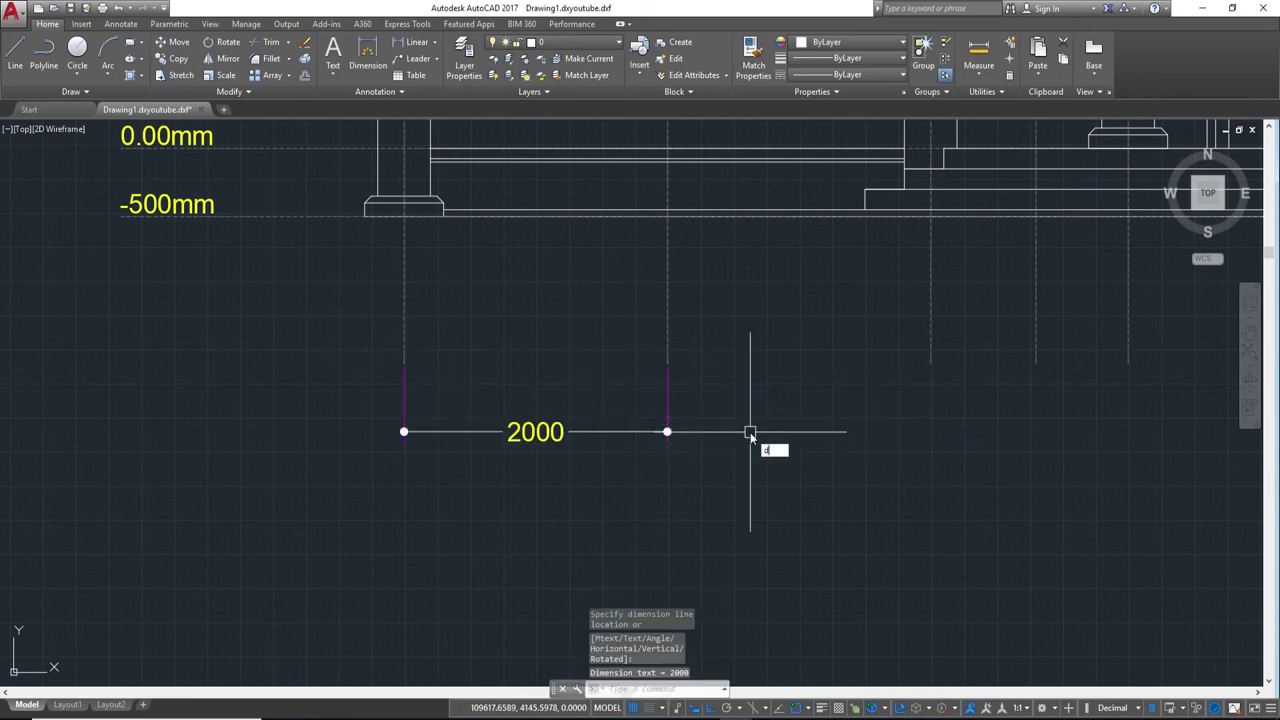
key("Return")
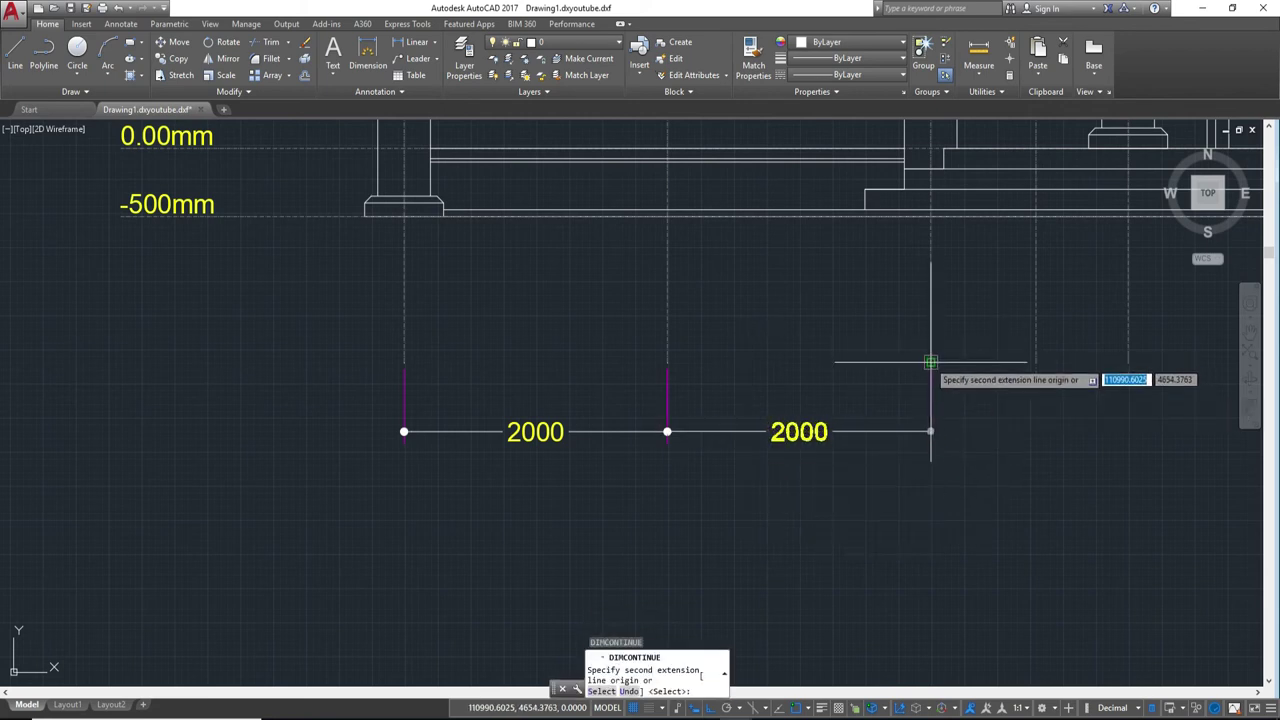
left_click(930, 362)
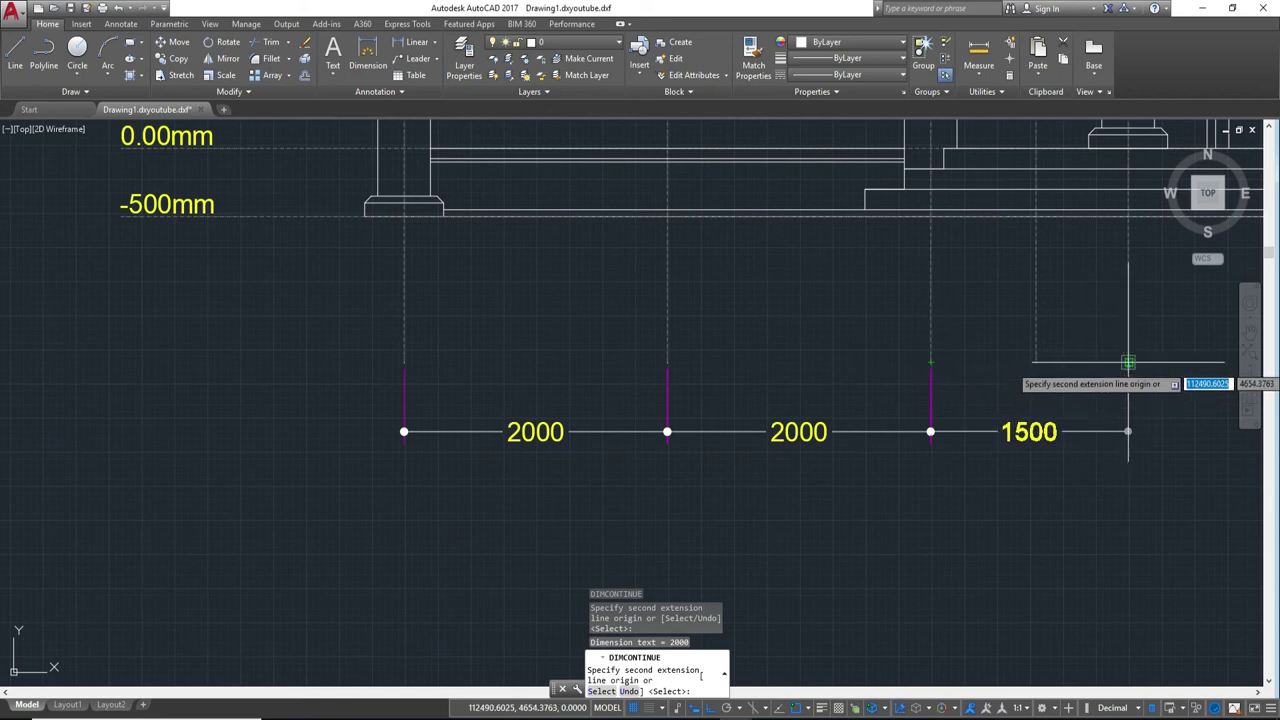
left_click(1128, 362)
scroll(1128, 362, "down", 5)
scroll(800, 410, "up", 3)
scroll(940, 390, "up", 2)
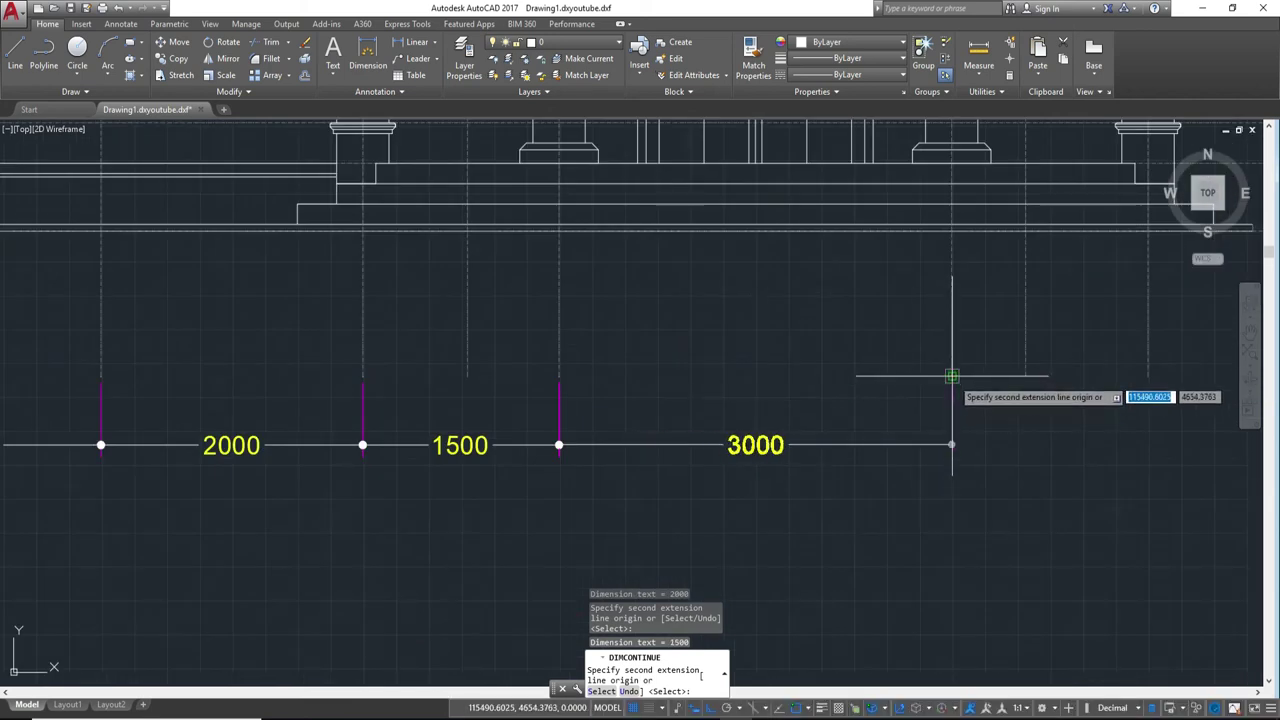
left_click(952, 376)
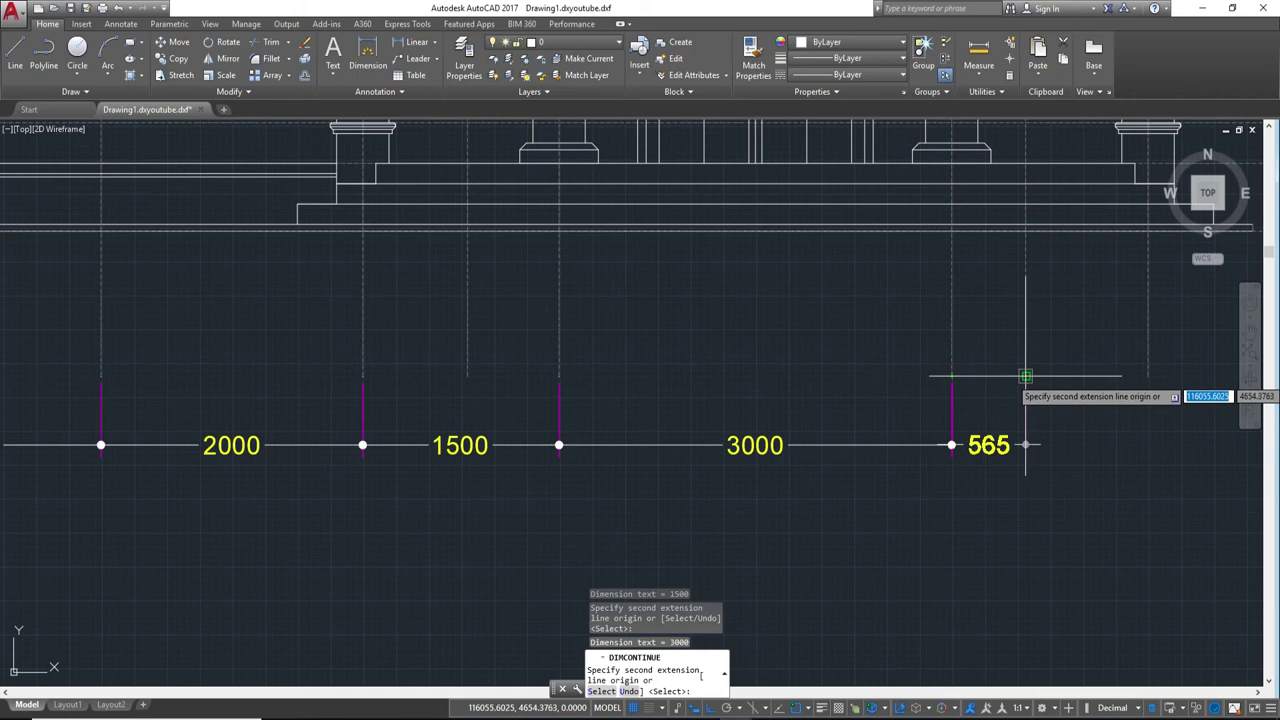
left_click(1148, 376)
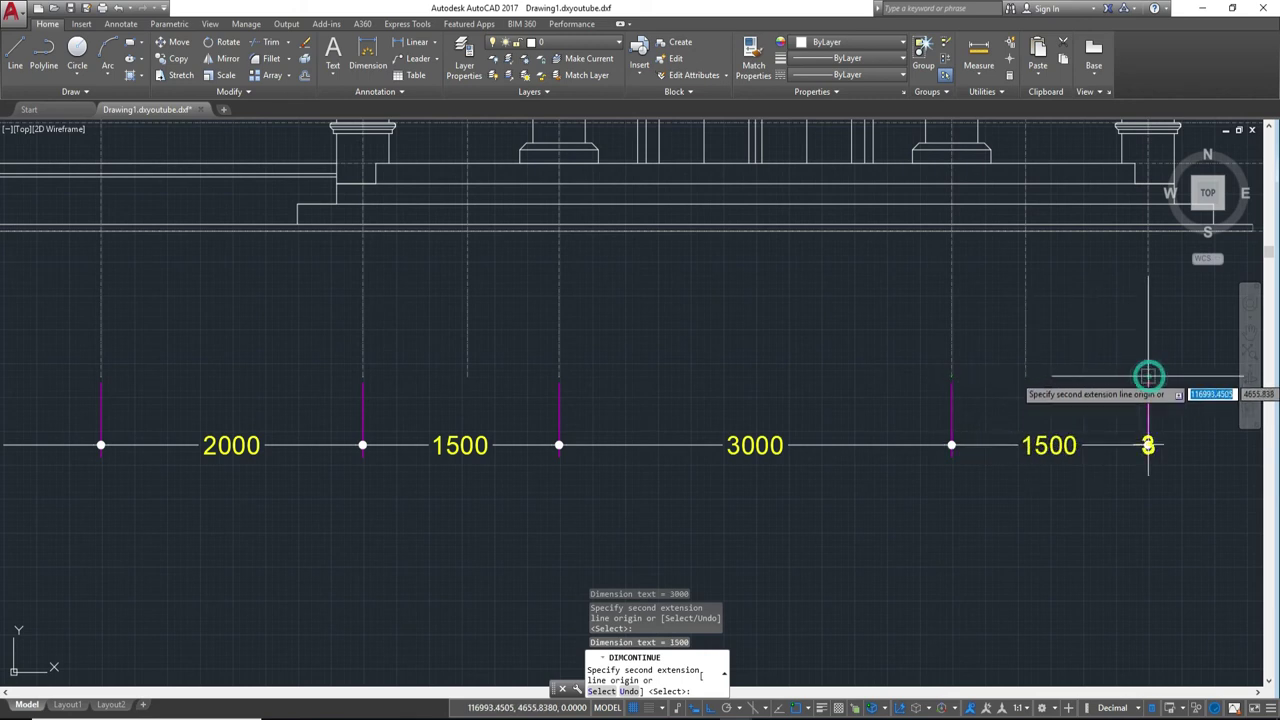
scroll(1146, 374, "down", 5)
scroll(975, 402, "up", 2)
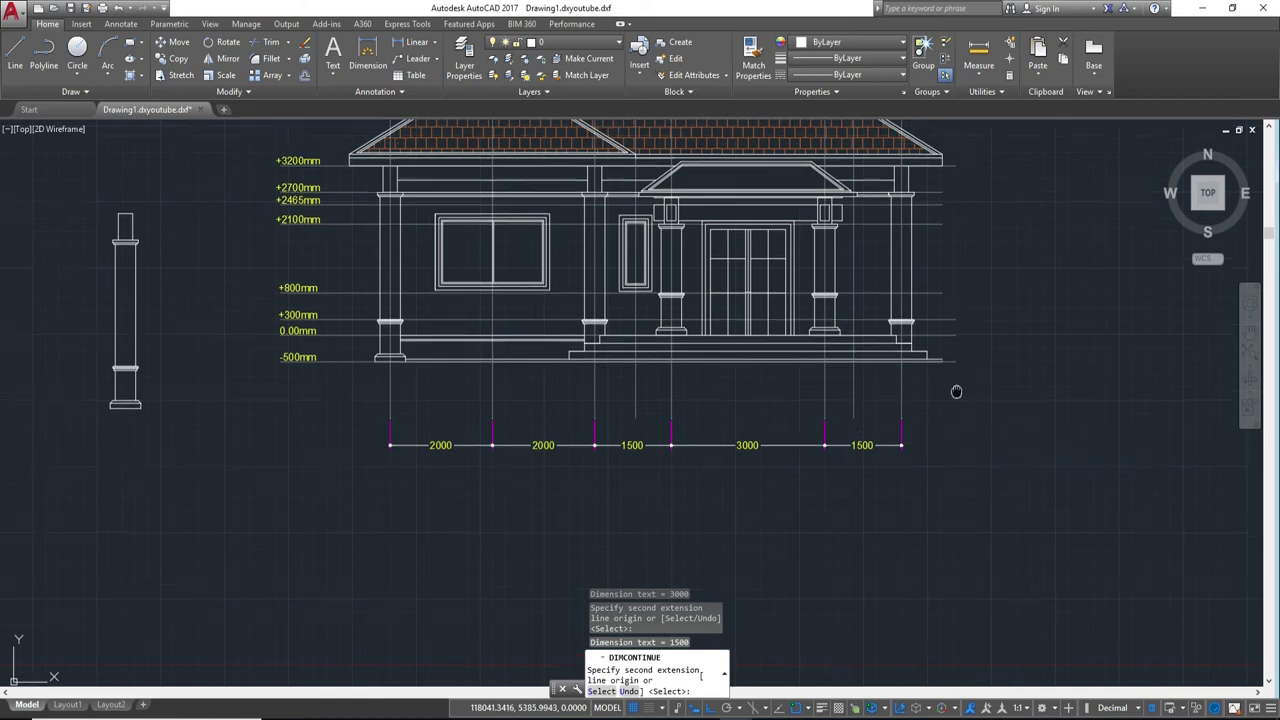
scroll(957, 391, "down", 1)
scroll(975, 505, "up", 1)
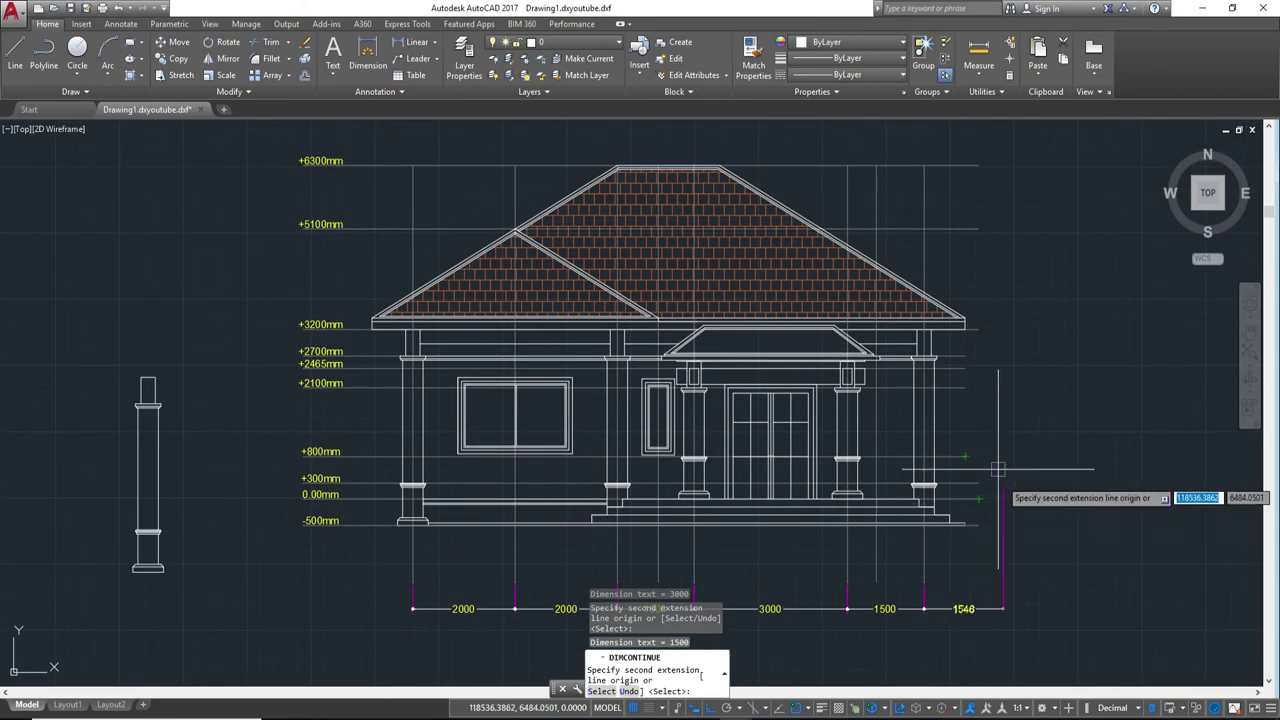
key("Escape")
Step: Pan and zoom to show the whole elevation including the roof
middle_click_drag(843, 432, 870, 330)
mouse_move(700, 190)
middle_mouse_down()
mouse_move(874, 366)
mouse_move(786, 314)
middle_mouse_up()
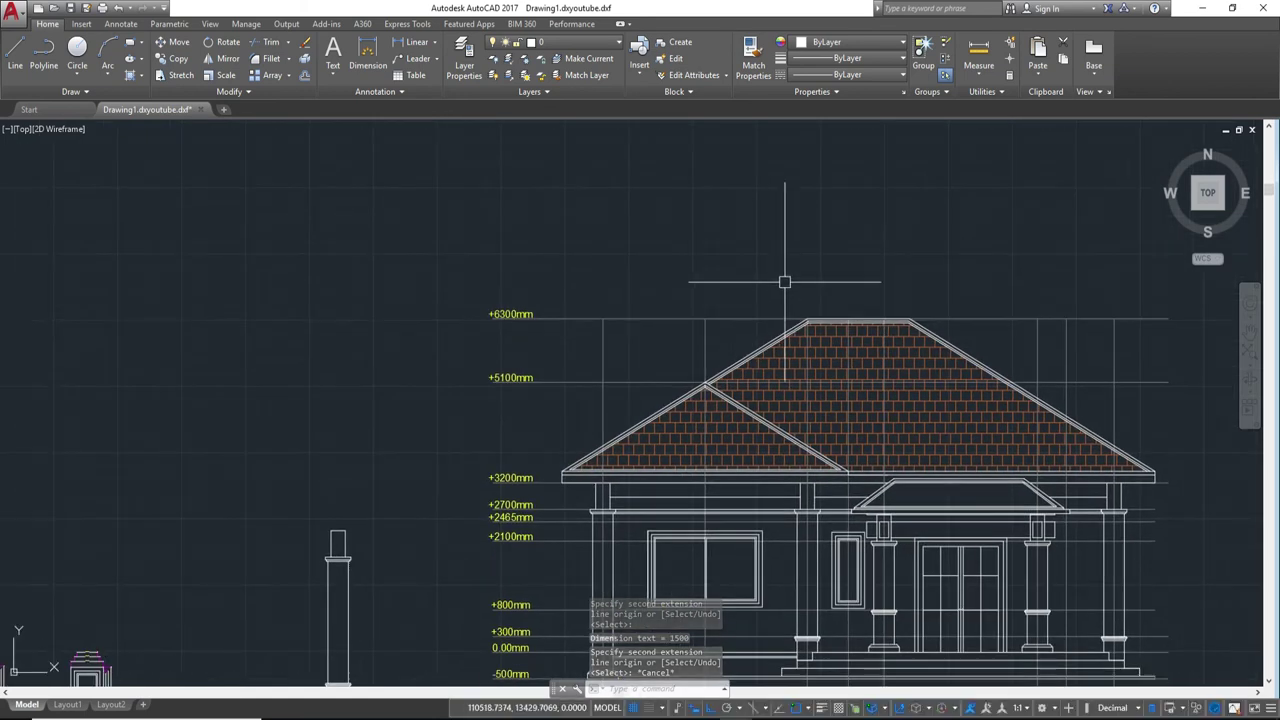
scroll(786, 280, "down", 1)
scroll(863, 480, "up", 1)
middle_click_drag(863, 488, 863, 366)
scroll(863, 366, "down", 1)
scroll(1000, 300, "down", 1)
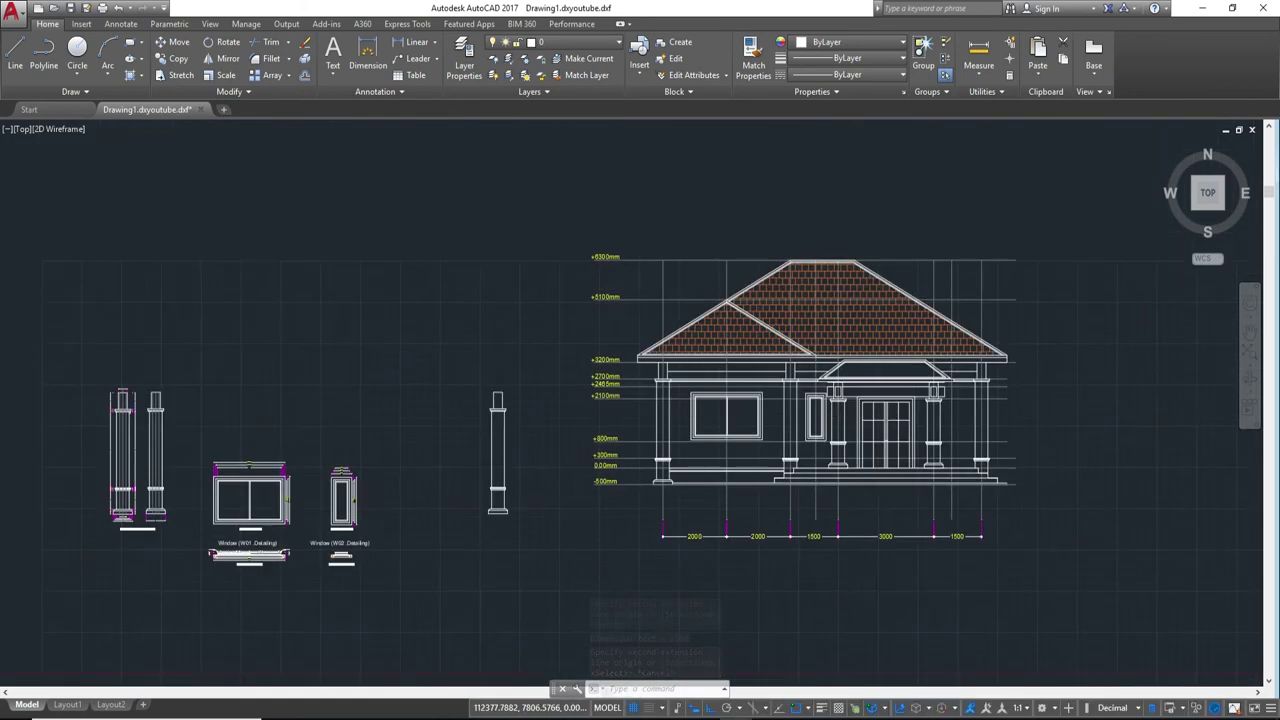
middle_click_drag(756, 251, 774, 383)
Step: Place a 2800 linear dimension from the left eave corner, above the roof
type("li")
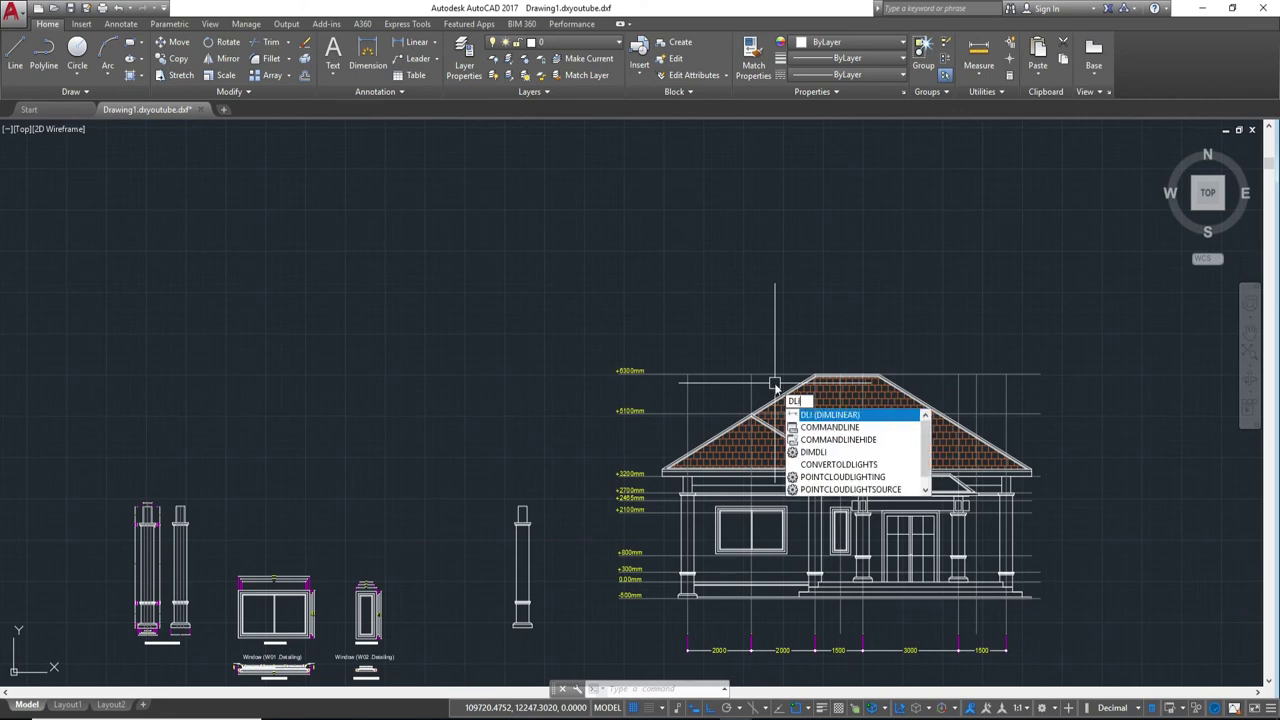
key("Return")
scroll(774, 383, "up", 3)
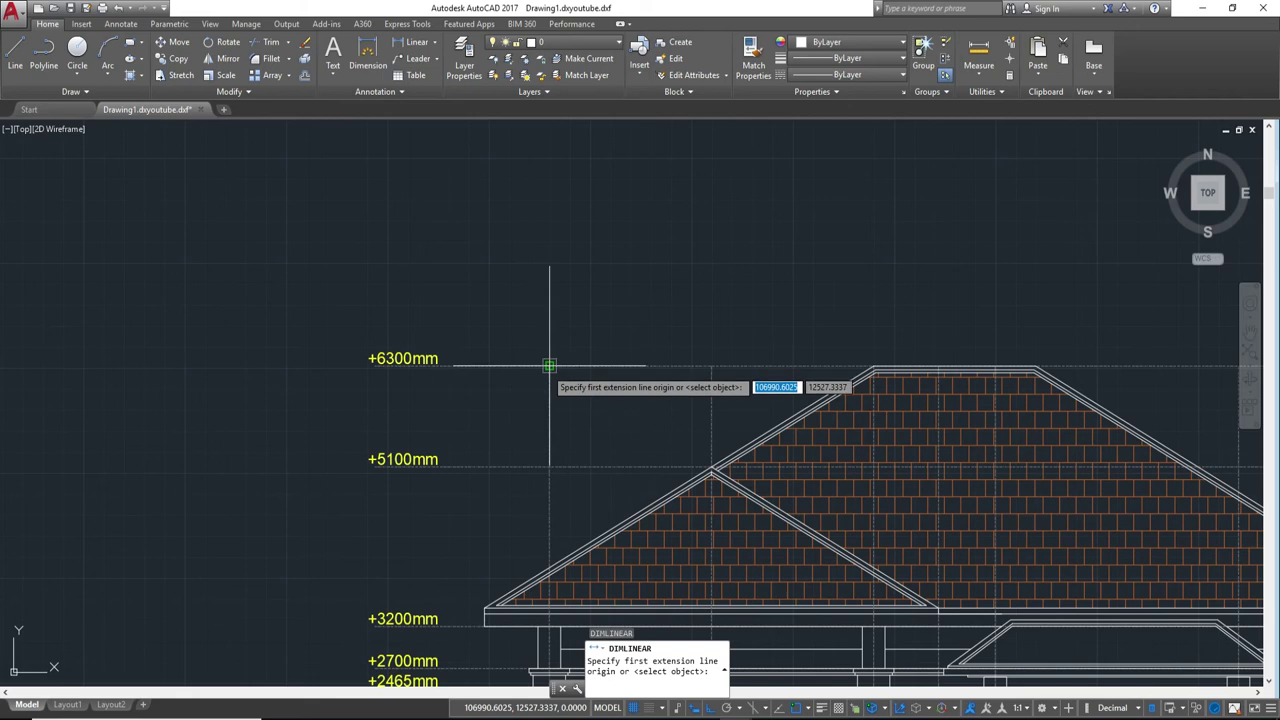
left_click(485, 608)
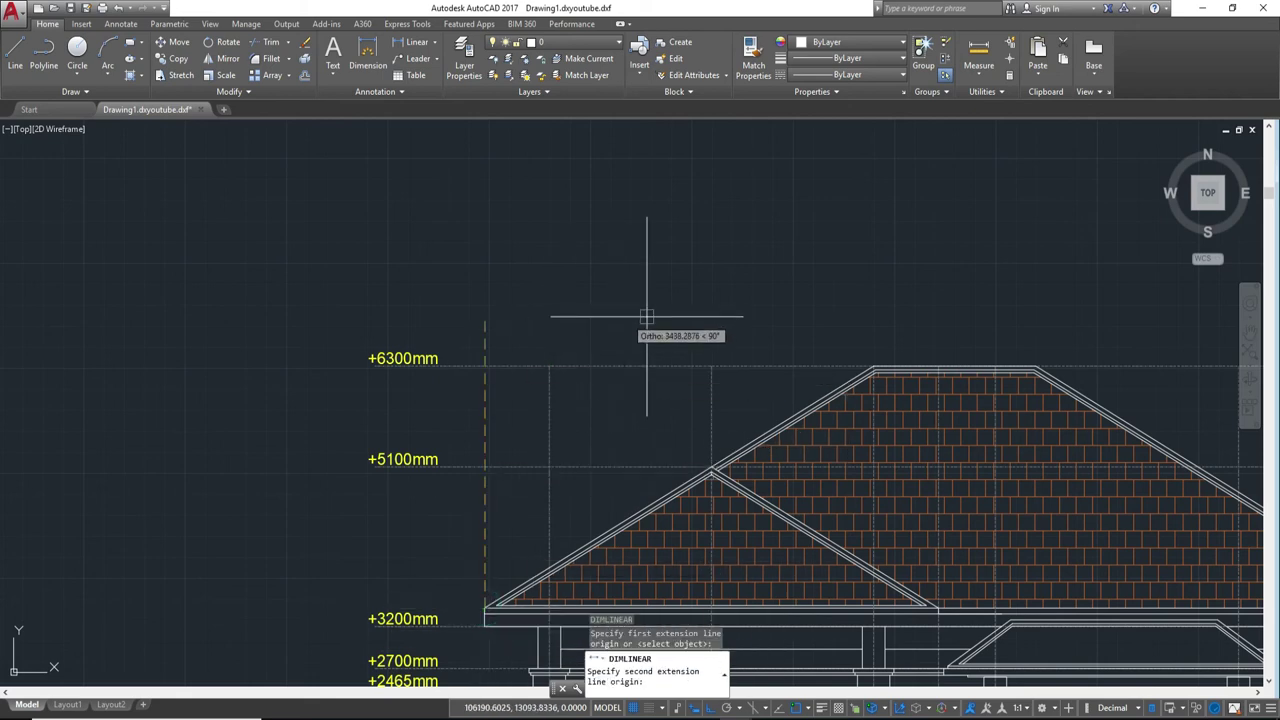
left_click(711, 366)
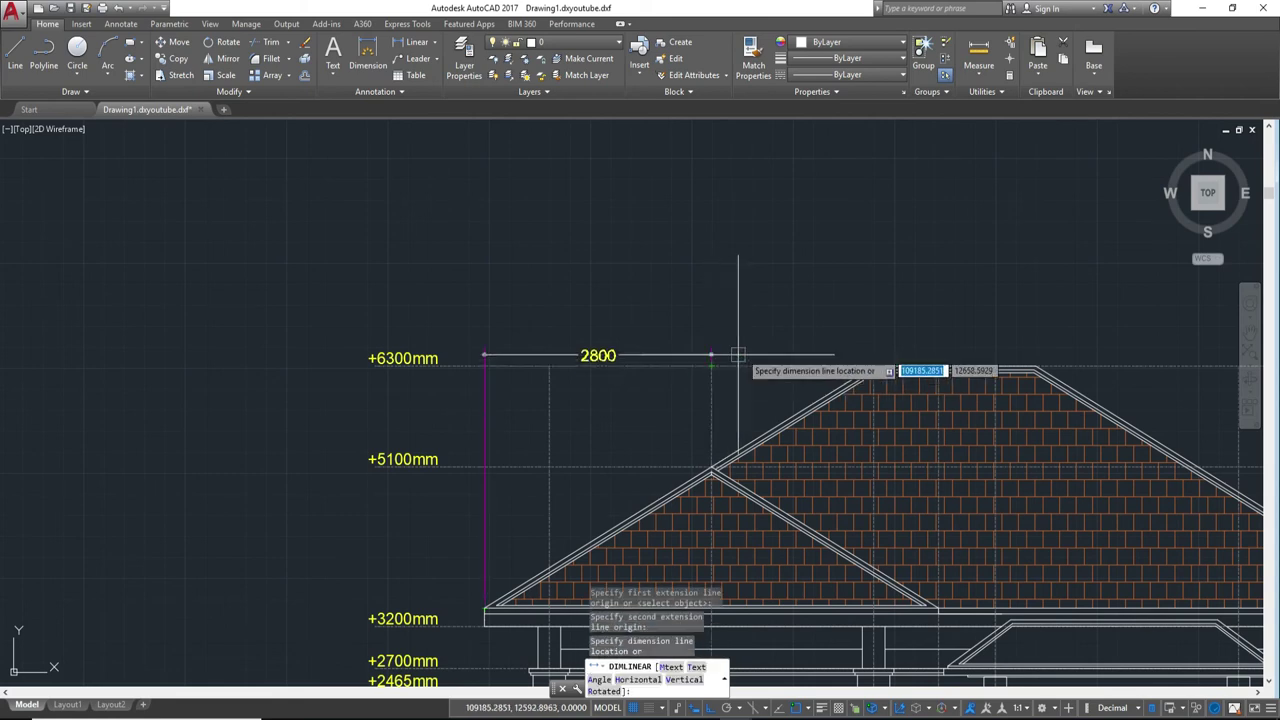
left_click(709, 310)
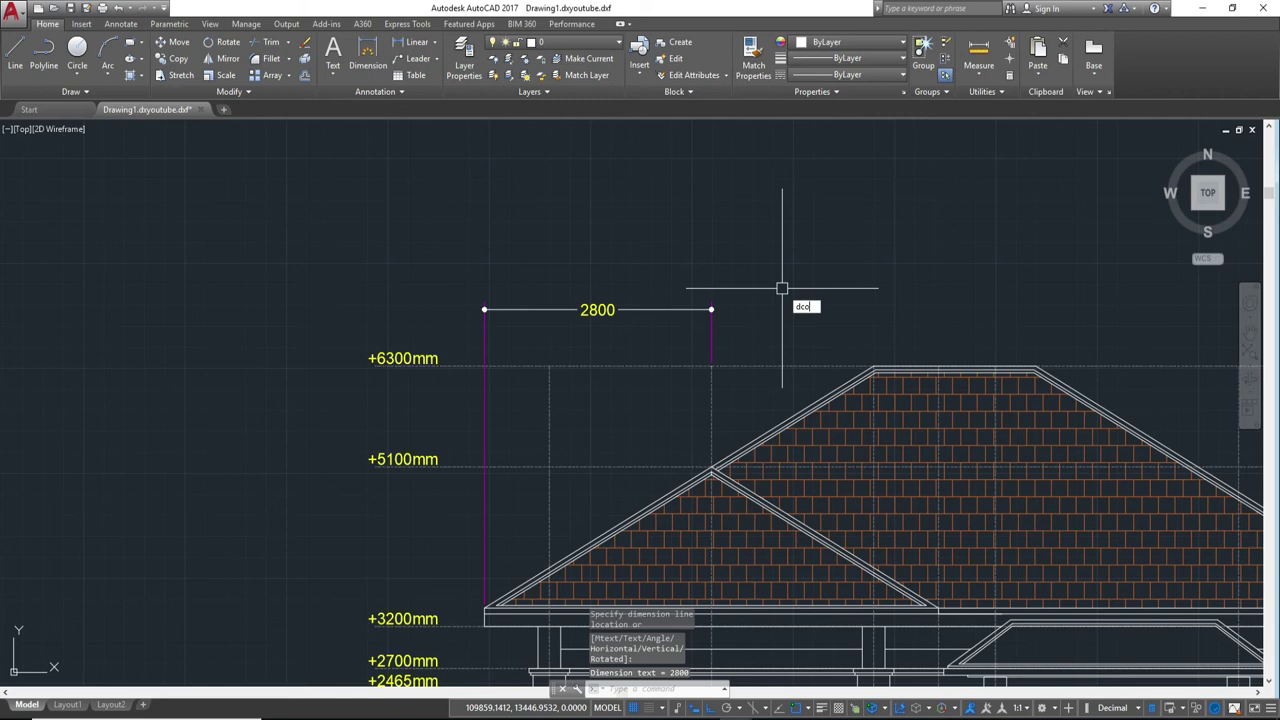
Step: Continue the chain along the roof with 2000, 800, 1200, 2500 and 1500
key("Return")
scroll(854, 315, "up", 3)
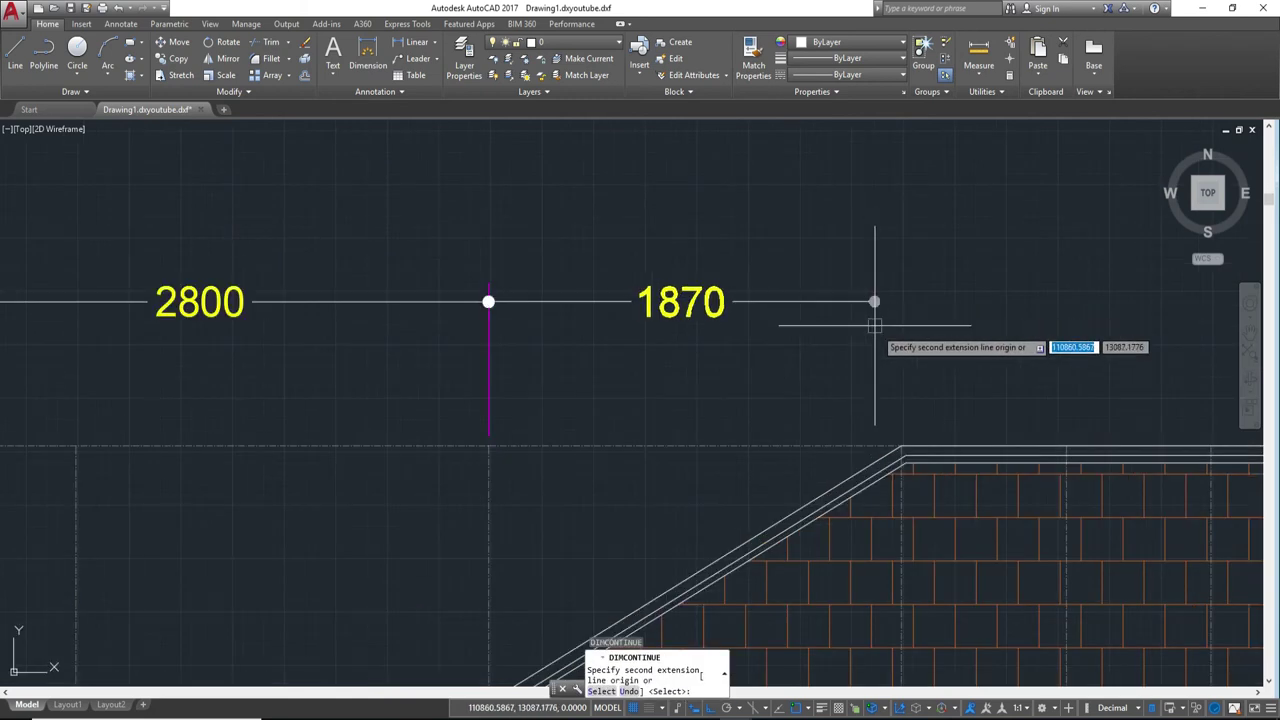
left_click(901, 447)
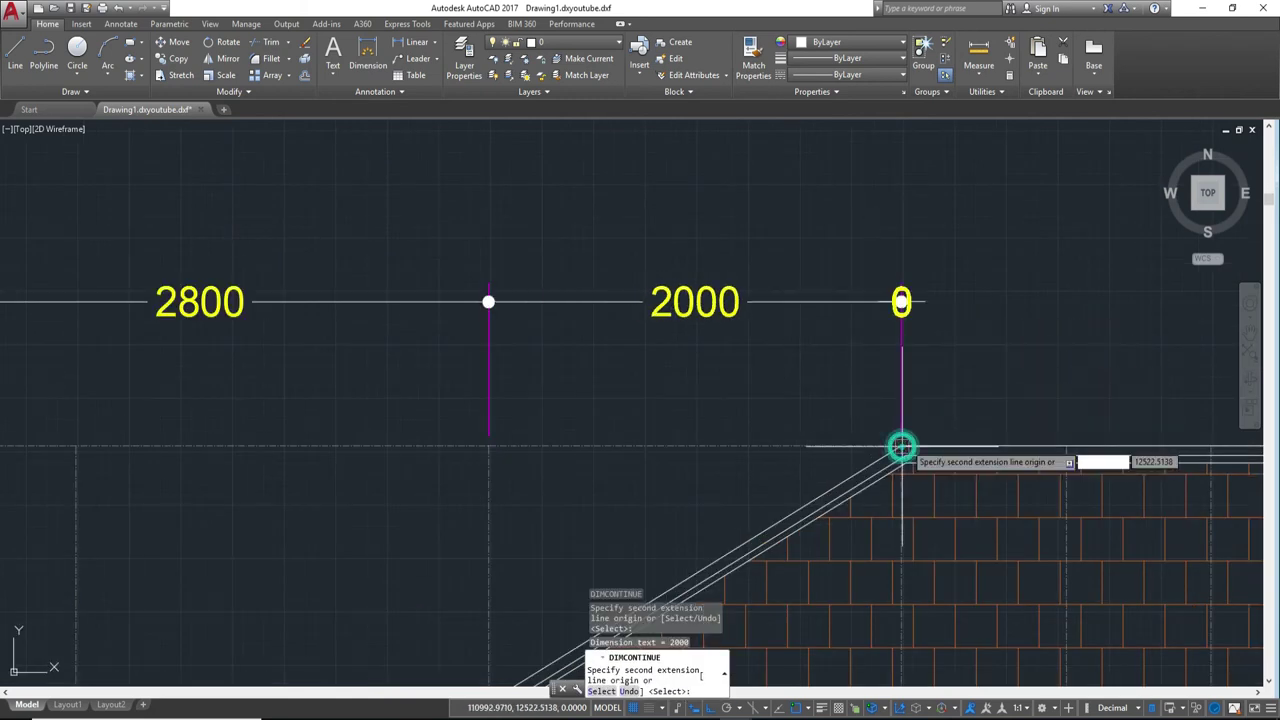
middle_click_drag(1083, 360, 866, 370)
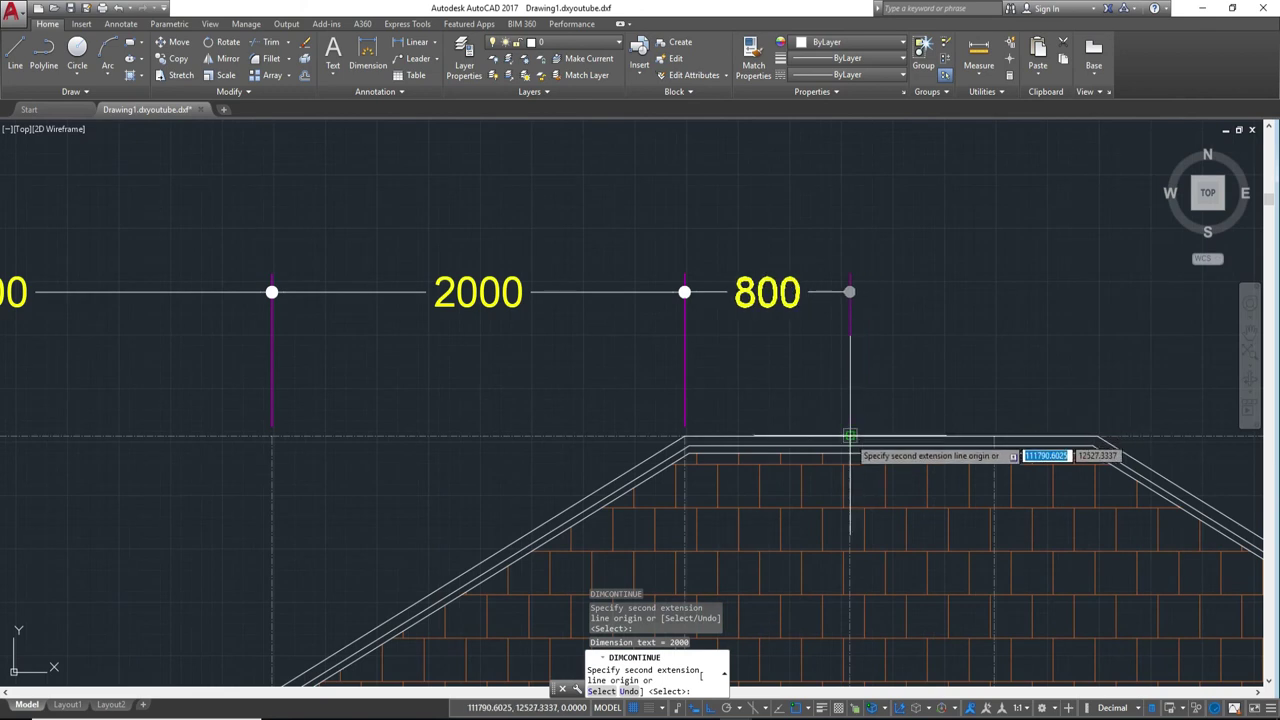
left_click(850, 436)
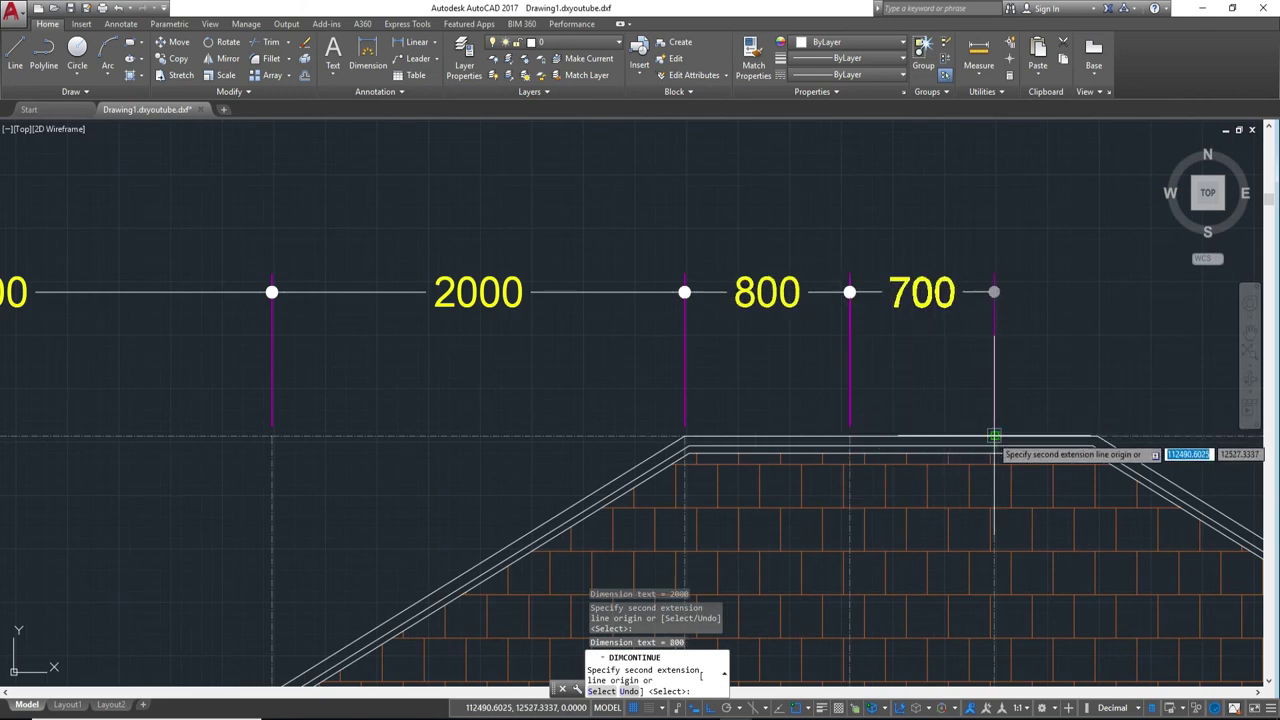
left_click(1098, 437)
scroll(1098, 437, "down", 4)
middle_click_drag(1098, 437, 660, 378)
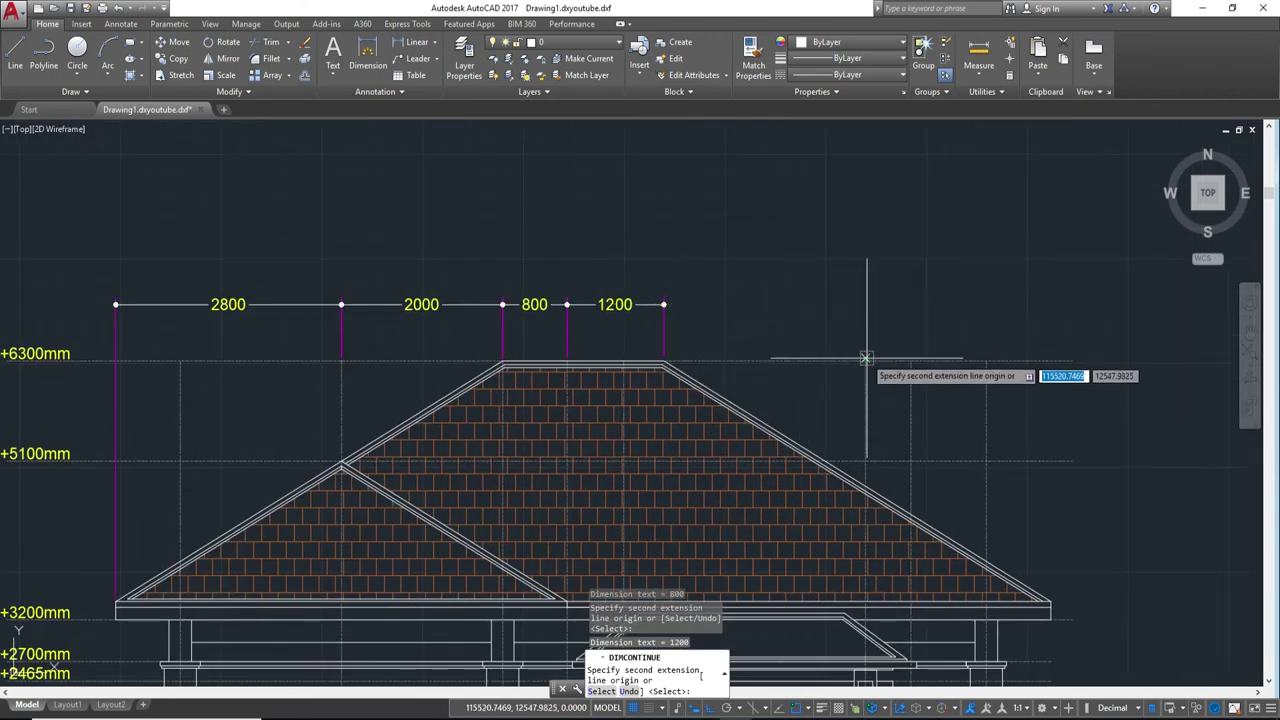
left_click(866, 360)
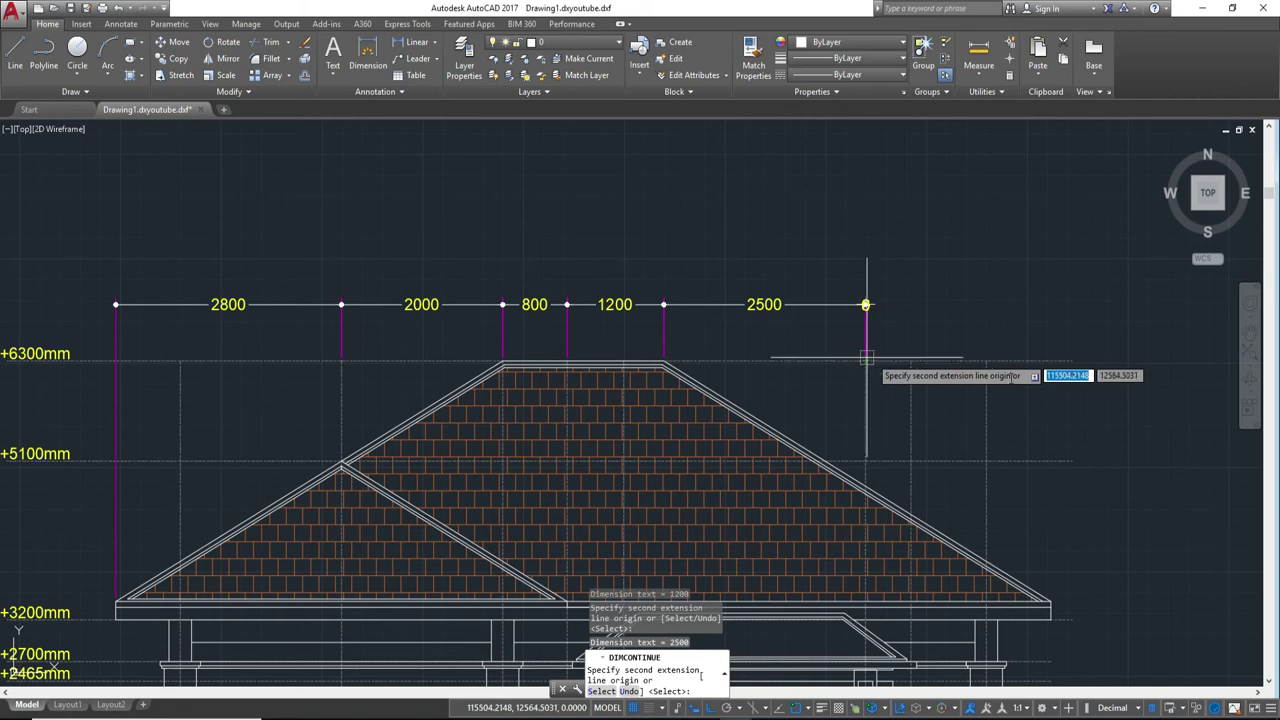
left_click(986, 360)
key("Escape")
Step: Shorten the 2800 dimension's left extension line to the +6300mm level
scroll(924, 420, "down", 2)
middle_click_drag(922, 423, 990, 353)
middle_click_drag(860, 353, 929, 362)
middle_click_drag(561, 392, 803, 421)
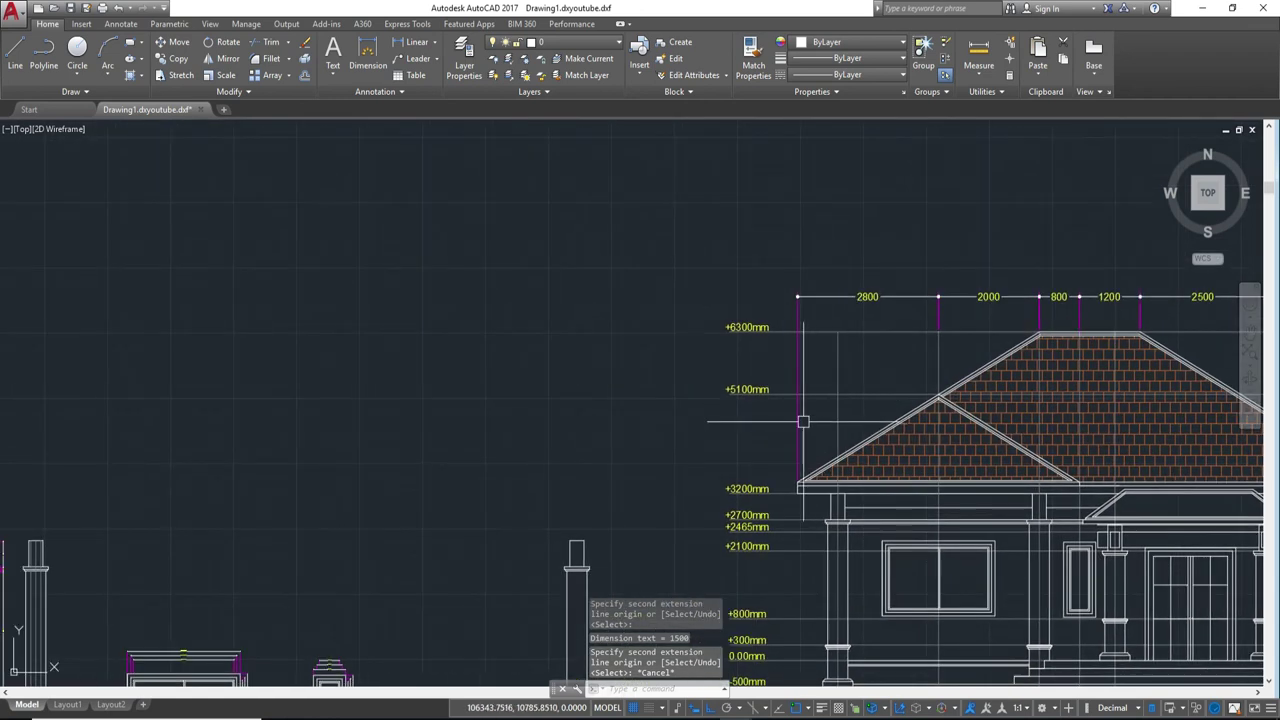
left_click(800, 428)
scroll(802, 438, "up", 3)
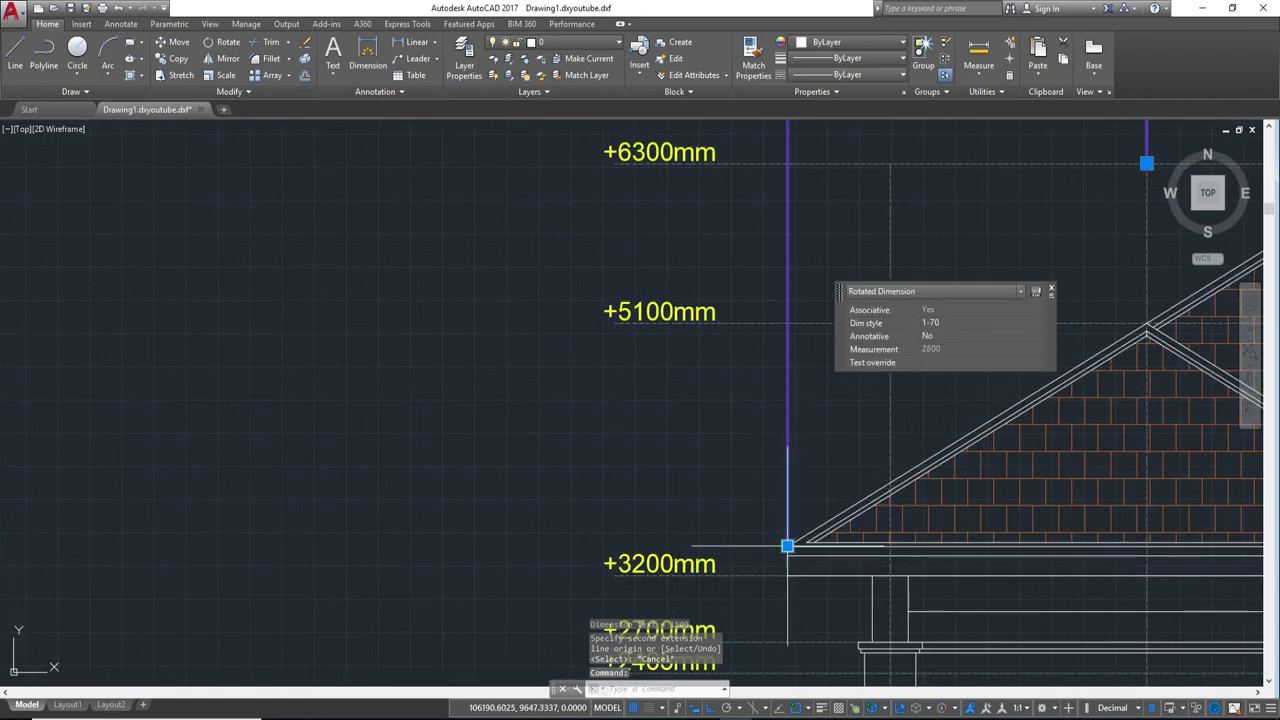
left_click(787, 546)
middle_click_drag(787, 171, 768, 520)
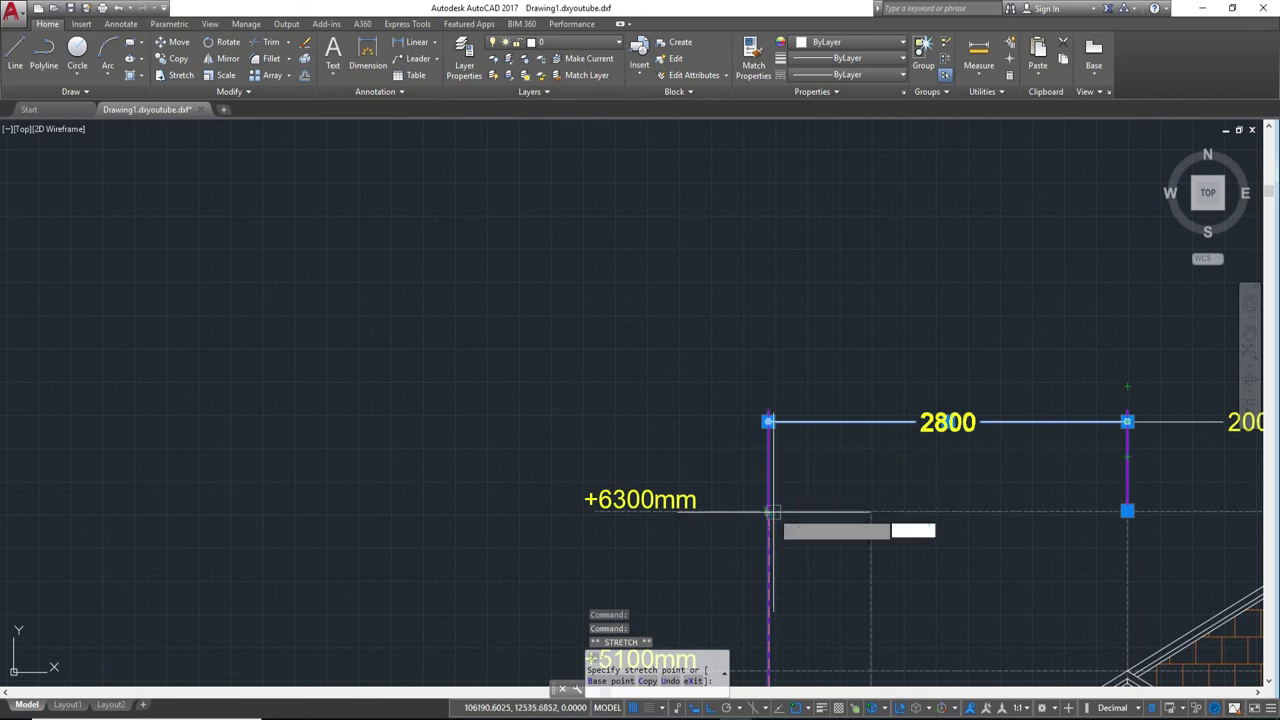
left_click(768, 511)
scroll(800, 500, "down", 4)
key("Escape")
scroll(855, 513, "down", 2)
scroll(803, 491, "down", 3)
middle_click_drag(560, 480, 652, 416)
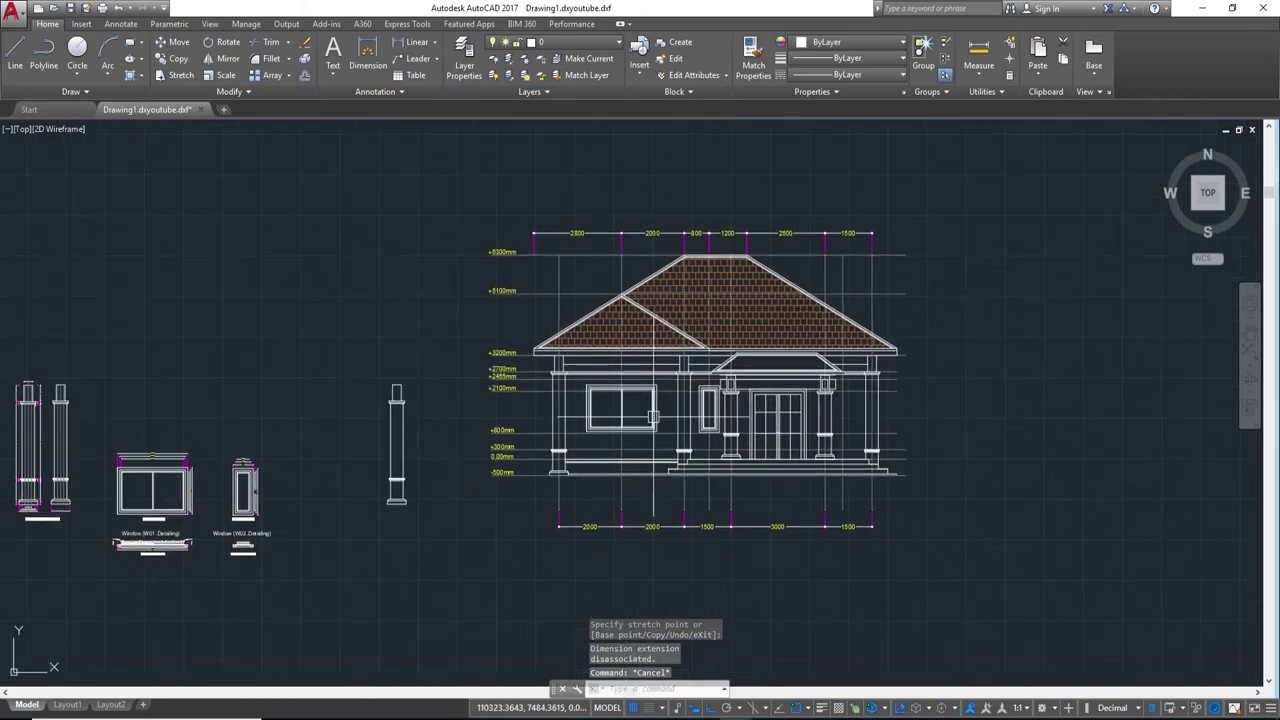
scroll(652, 416, "up", 4)
middle_click_drag(552, 385, 682, 411)
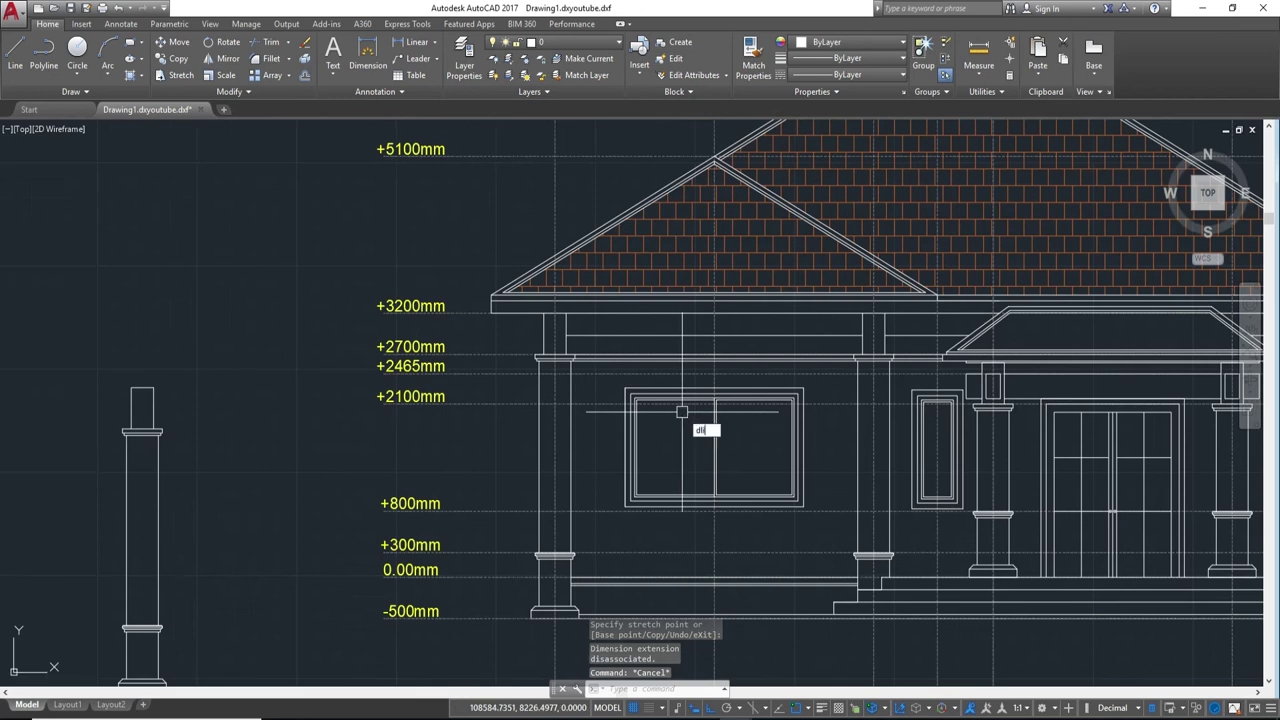
Step: Dimension the large window's height as 1440 on its right side
key("Return")
scroll(769, 380, "up", 4)
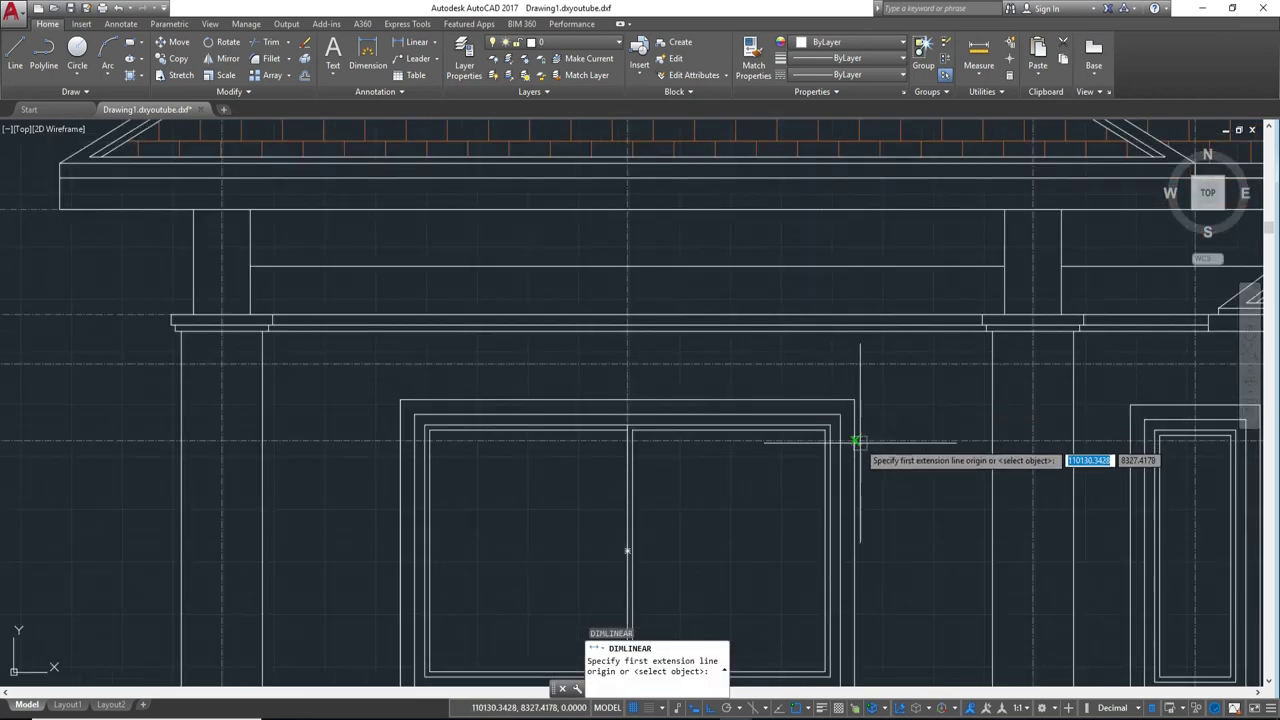
left_click(853, 400)
middle_click_drag(853, 573, 853, 391)
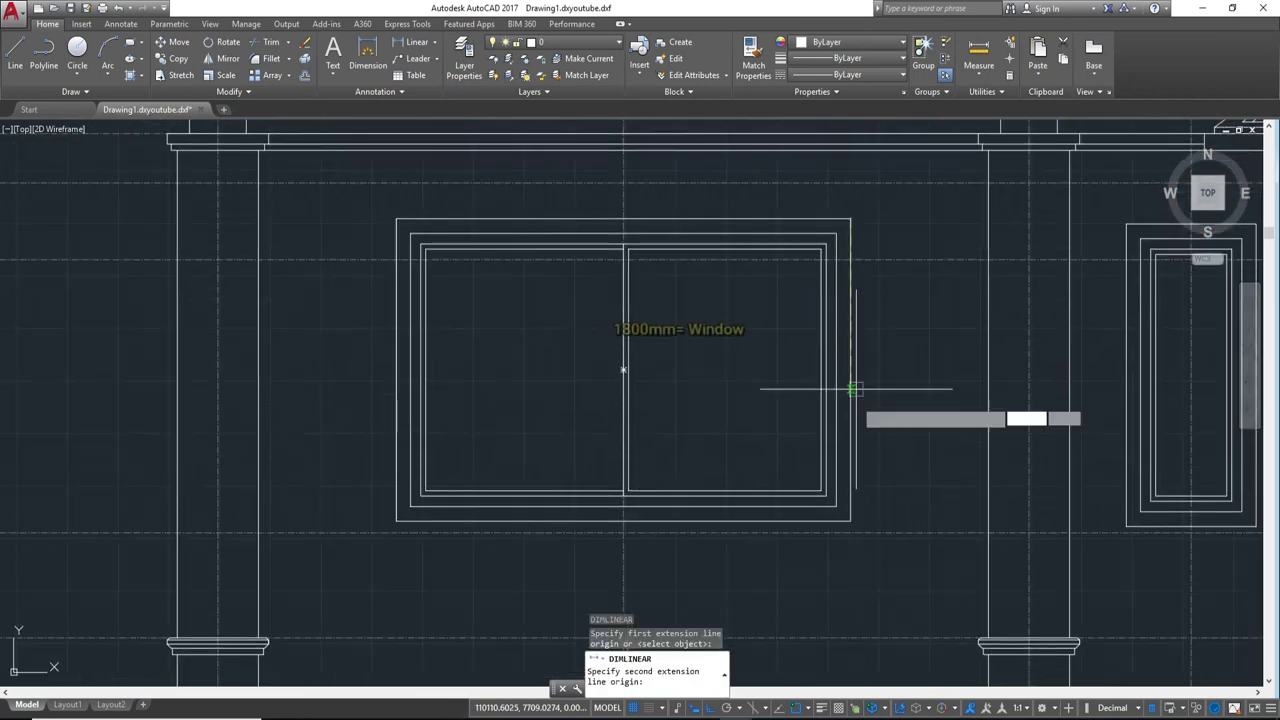
left_click(853, 507)
scroll(945, 488, "down", 2)
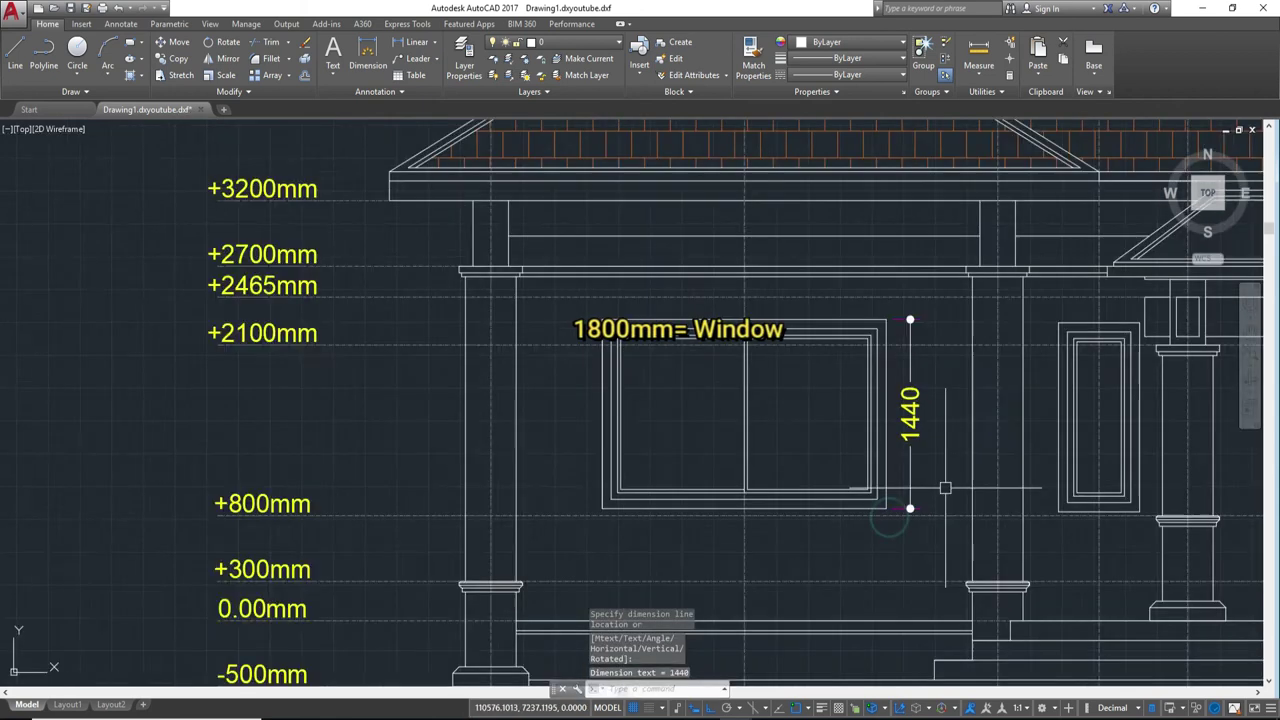
left_click(912, 488)
middle_click_drag(912, 488, 577, 488)
Step: Add a 640 width dimension above the narrow window
key("Return")
scroll(720, 300, "up", 4)
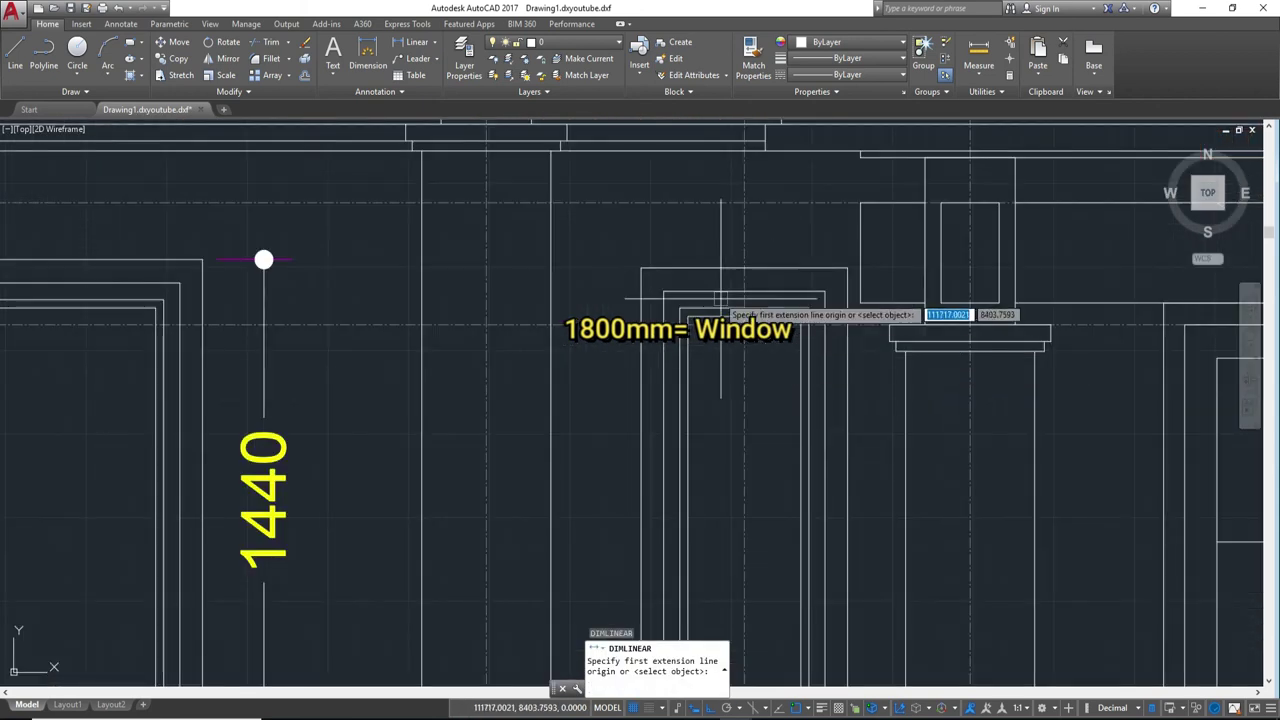
left_click(640, 268)
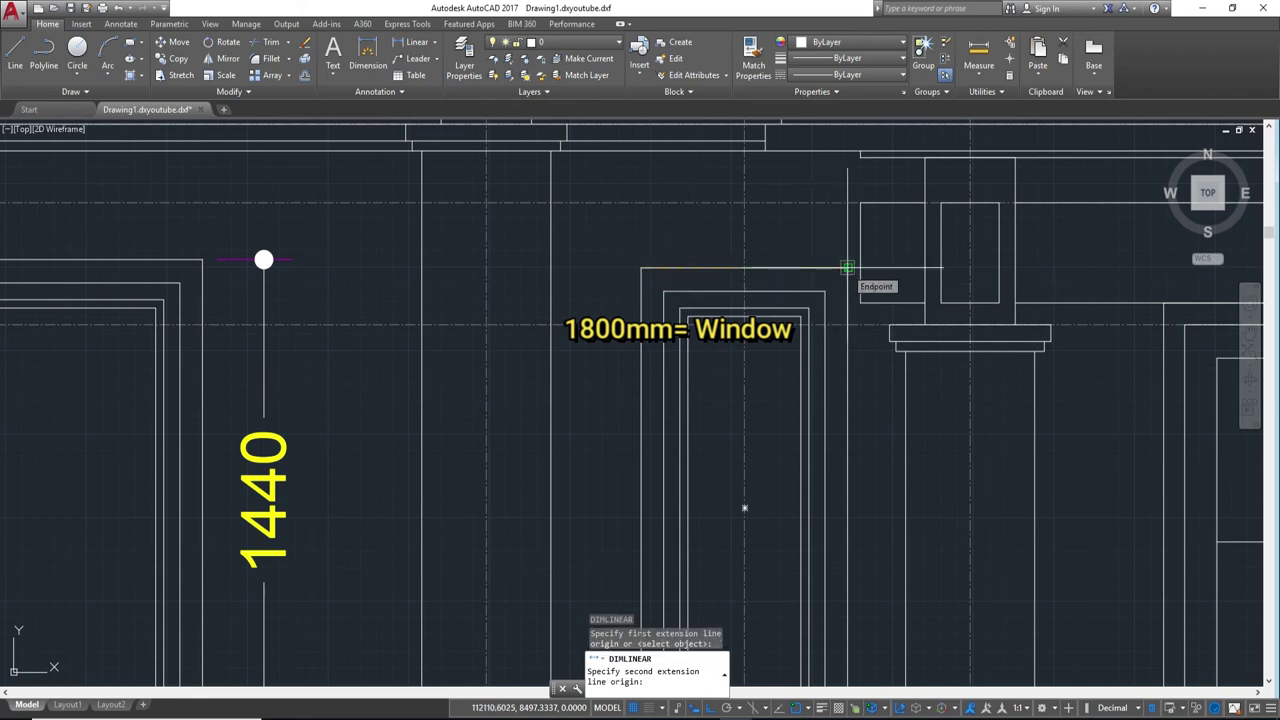
left_click(847, 268)
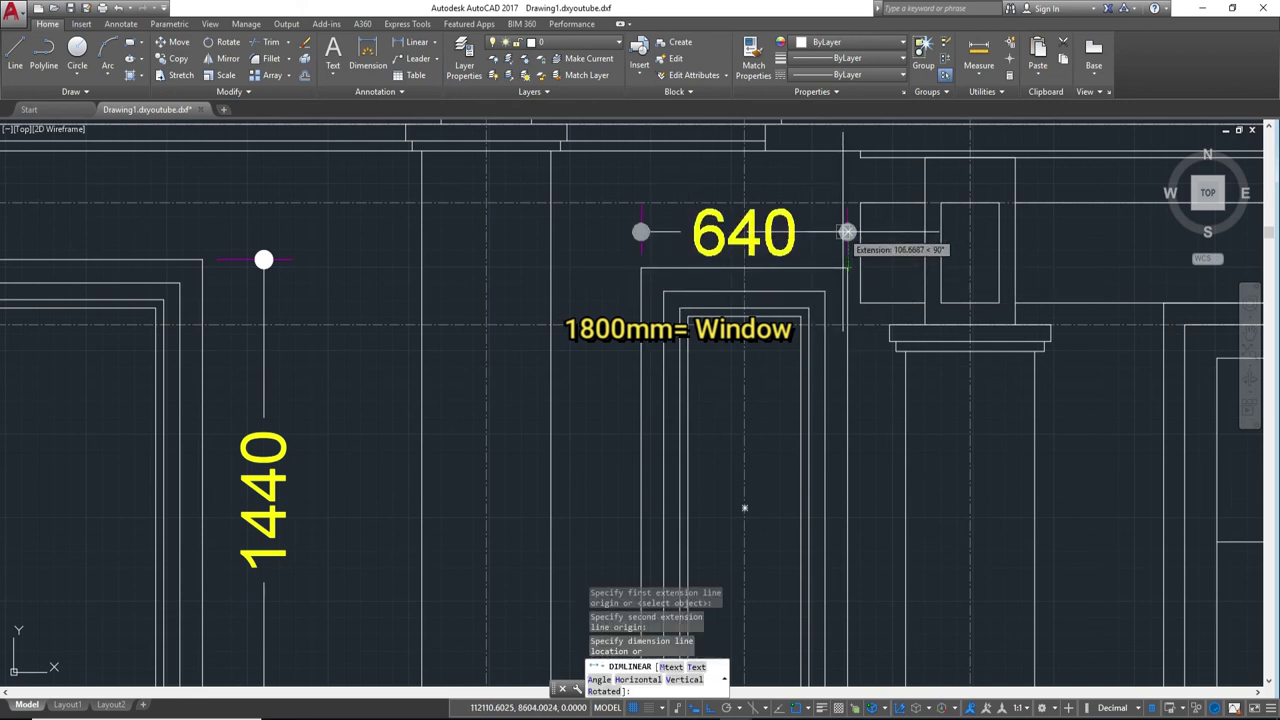
left_click(847, 232)
scroll(558, 150, "down", 4)
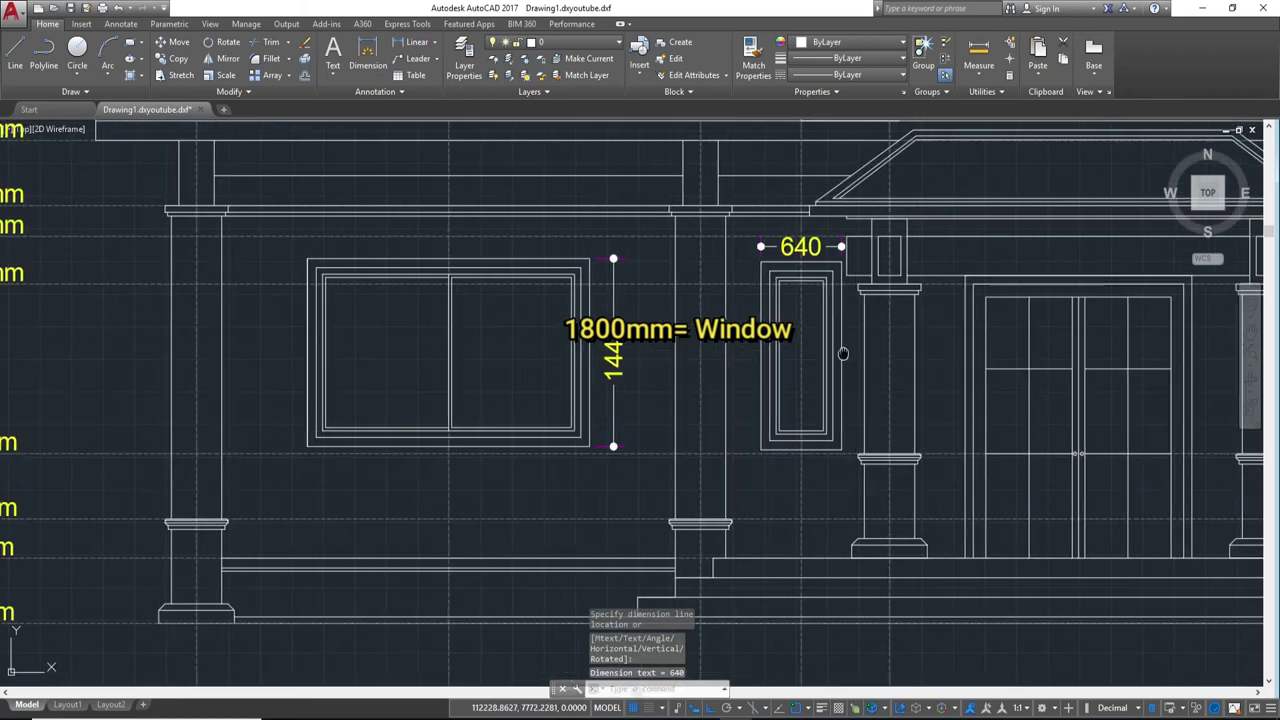
scroll(860, 372, "down", 3)
scroll(757, 447, "up", 1)
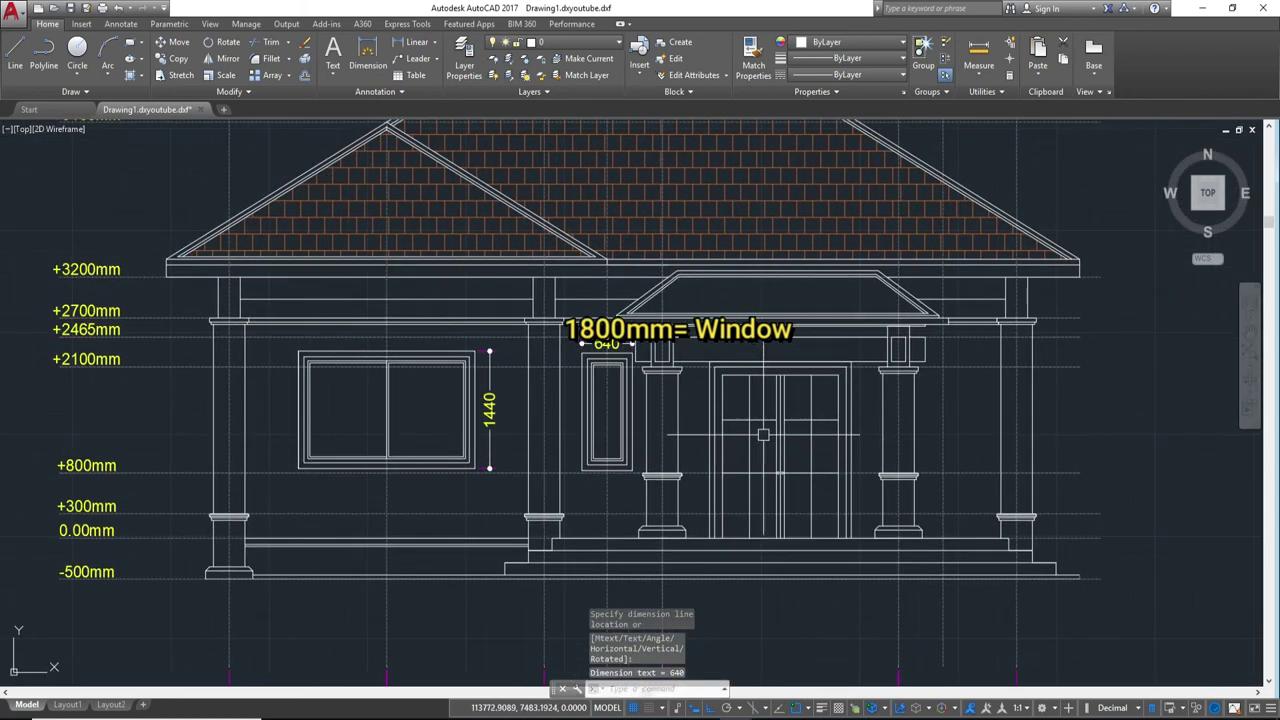
Step: Add an 1800 width dimension above the door opening
key("Return")
scroll(735, 385, "up", 3)
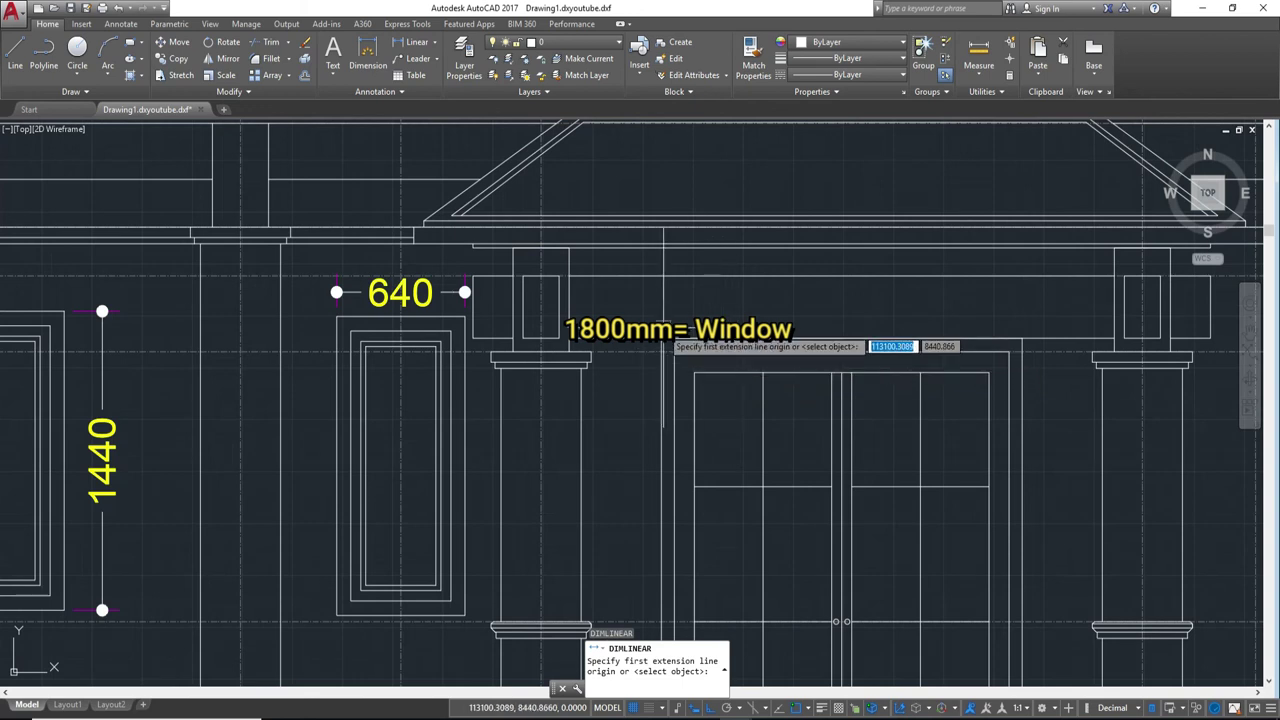
left_click(661, 317)
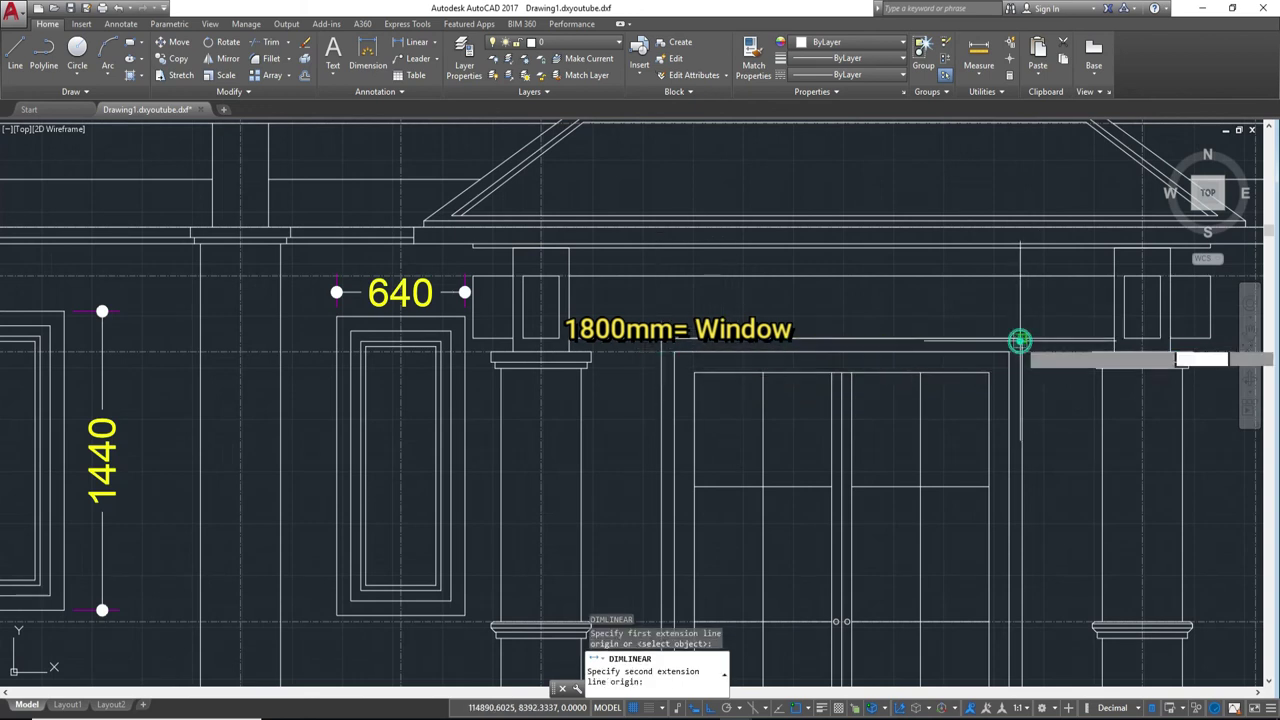
left_click(1020, 343)
left_click(1020, 317)
scroll(1020, 317, "down", 4)
scroll(826, 424, "up", 1)
scroll(826, 424, "down", 1)
middle_click_drag(930, 494, 703, 463)
Step: Dimension the bottom porch step as 800, placed below the steps
key("Return")
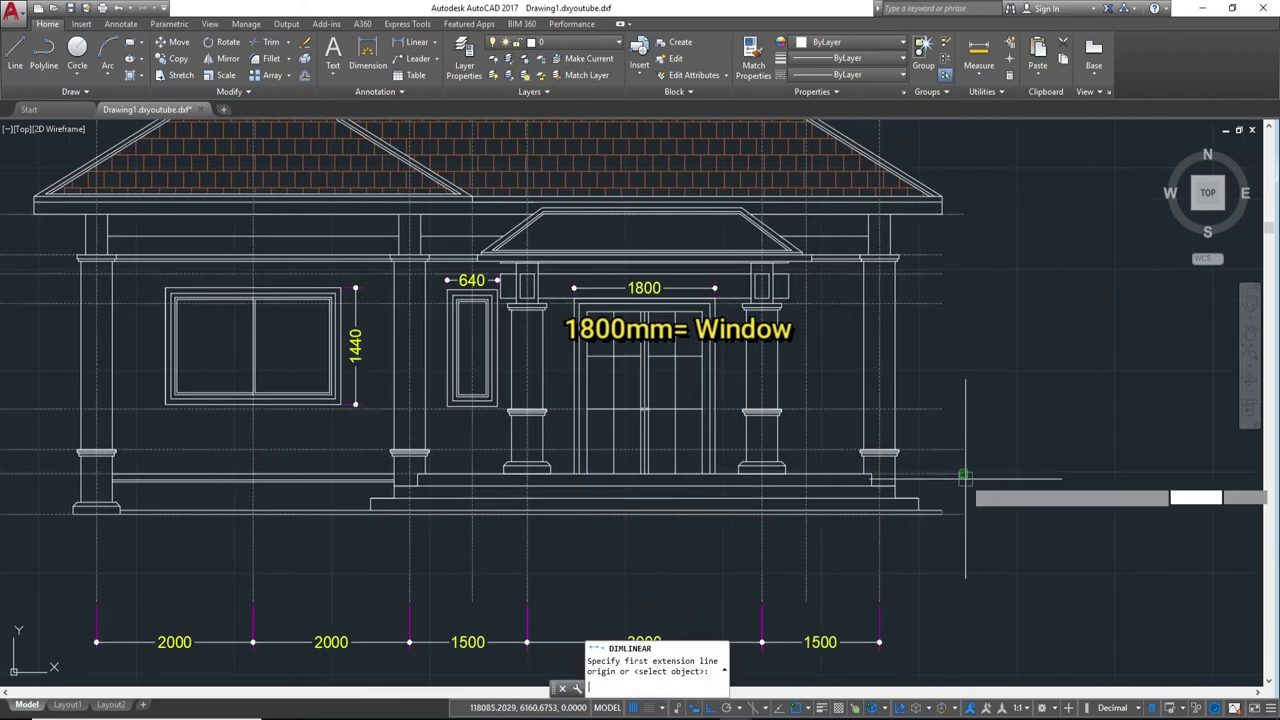
scroll(955, 505, "up", 3)
scroll(900, 540, "up", 2)
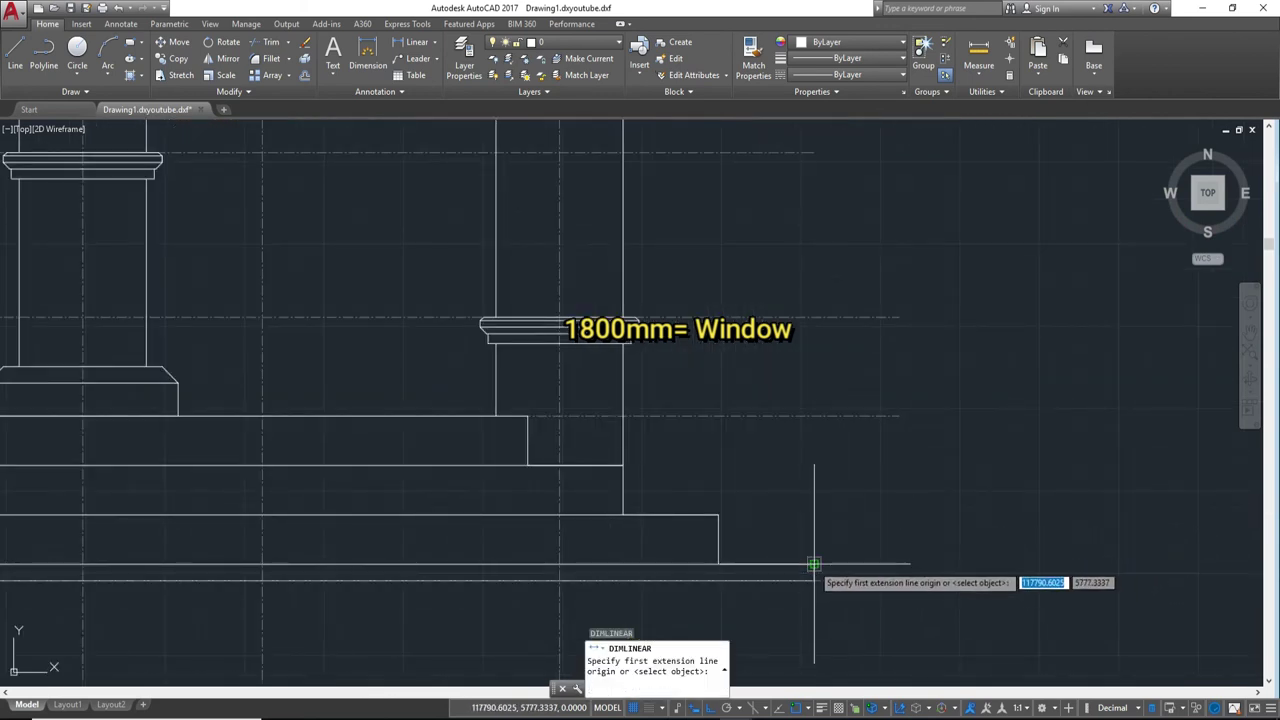
left_click(814, 564)
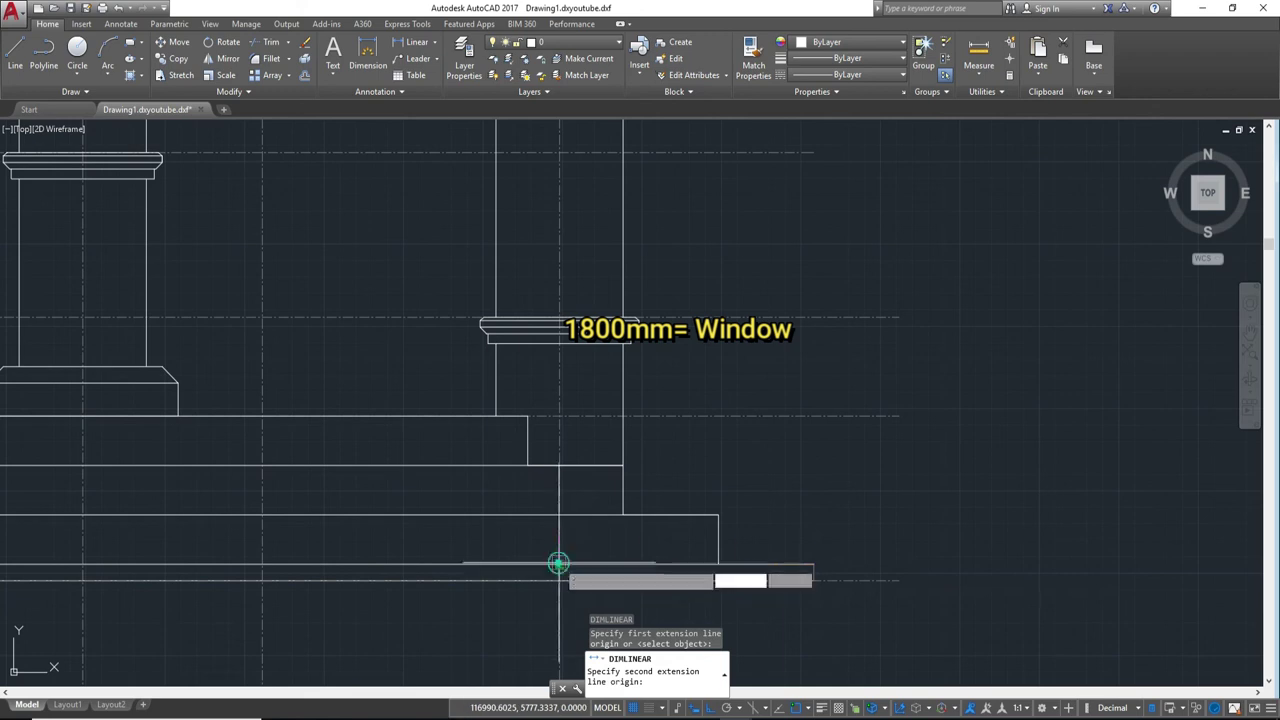
left_click(558, 564)
scroll(564, 546, "down", 5)
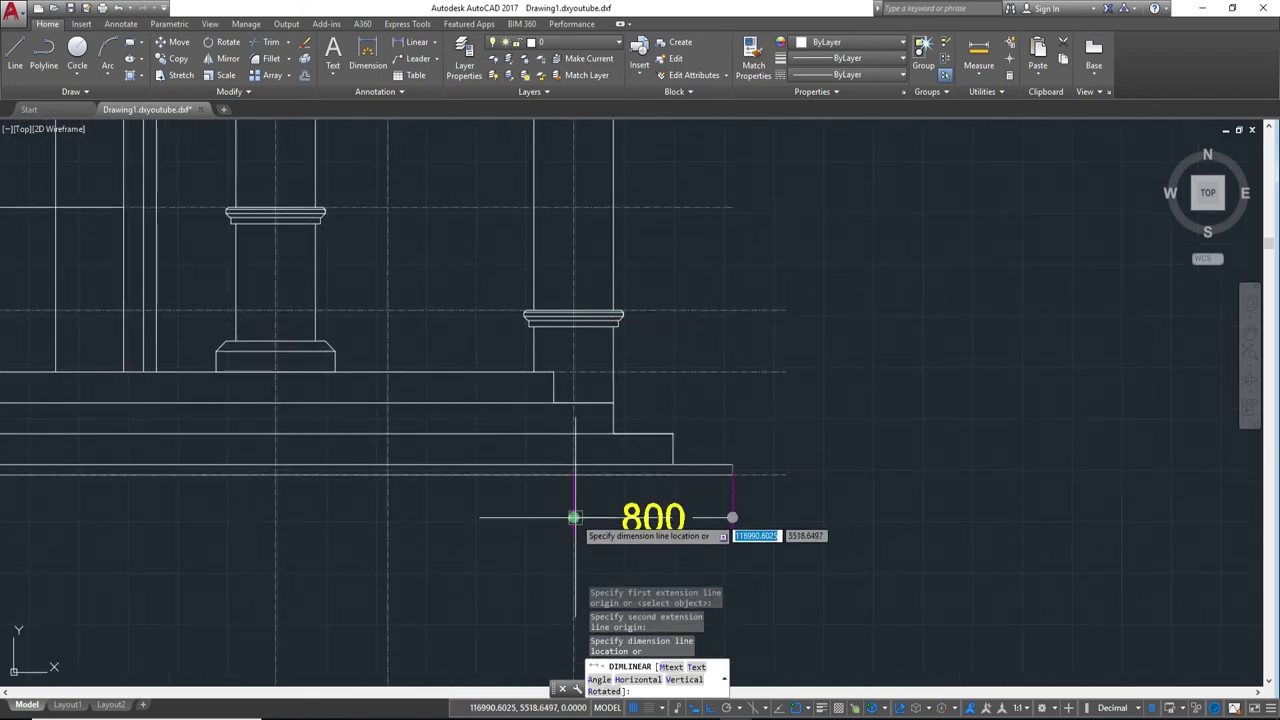
left_click(600, 511)
mouse_move(600, 493)
middle_mouse_down()
mouse_move(702, 328)
mouse_move(740, 400)
middle_mouse_up()
scroll(700, 371, "down", 3)
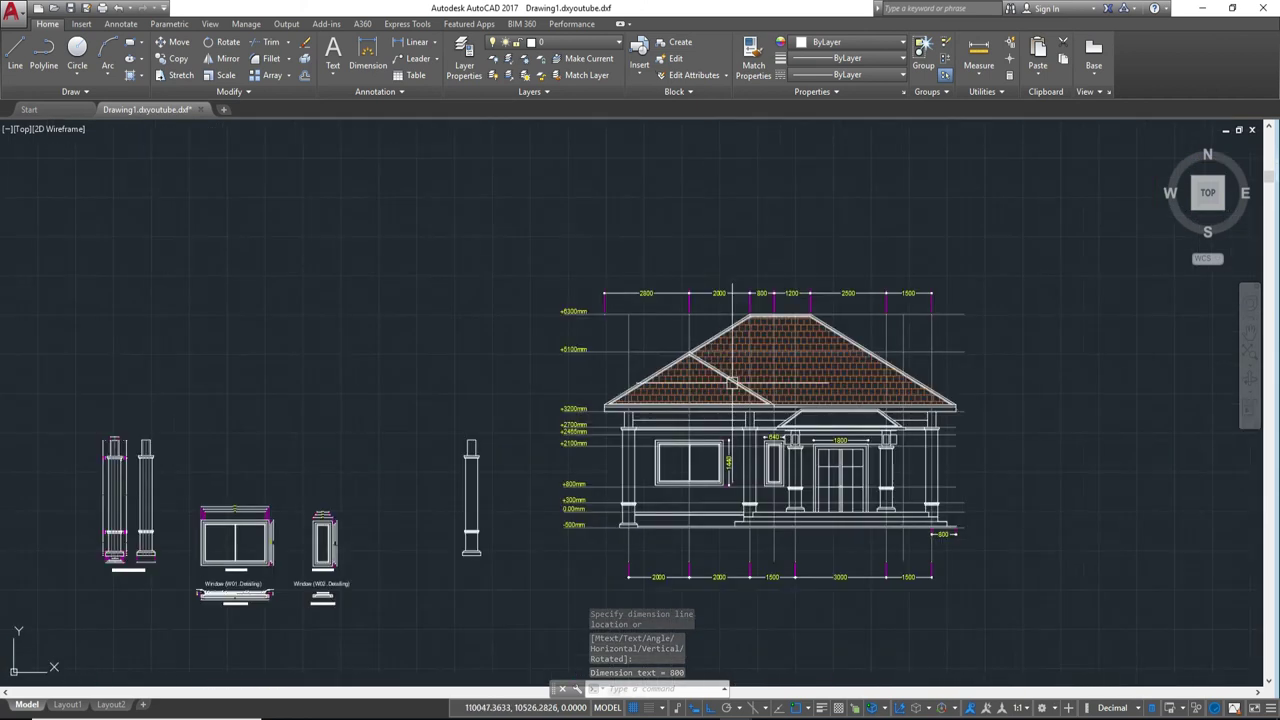
scroll(680, 370, "down", 1)
scroll(658, 437, "up", 2)
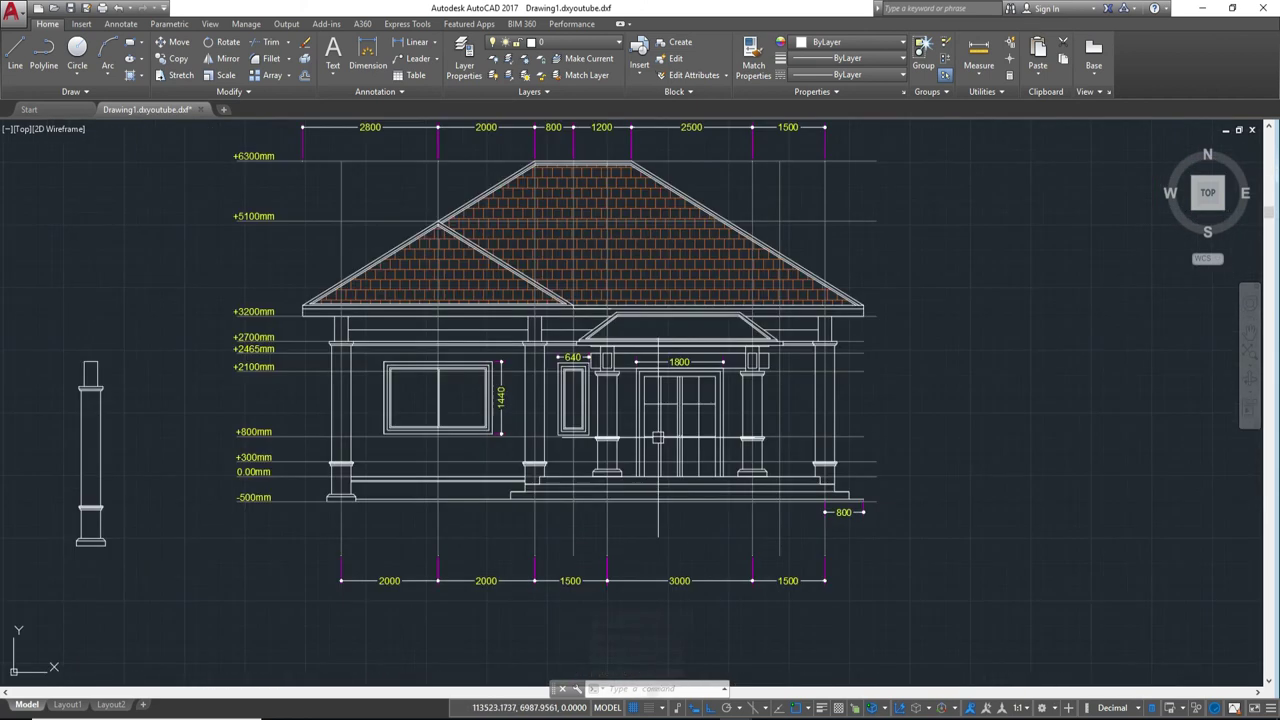
middle_click_drag(677, 346, 688, 400)
type("dli")
key("Return")
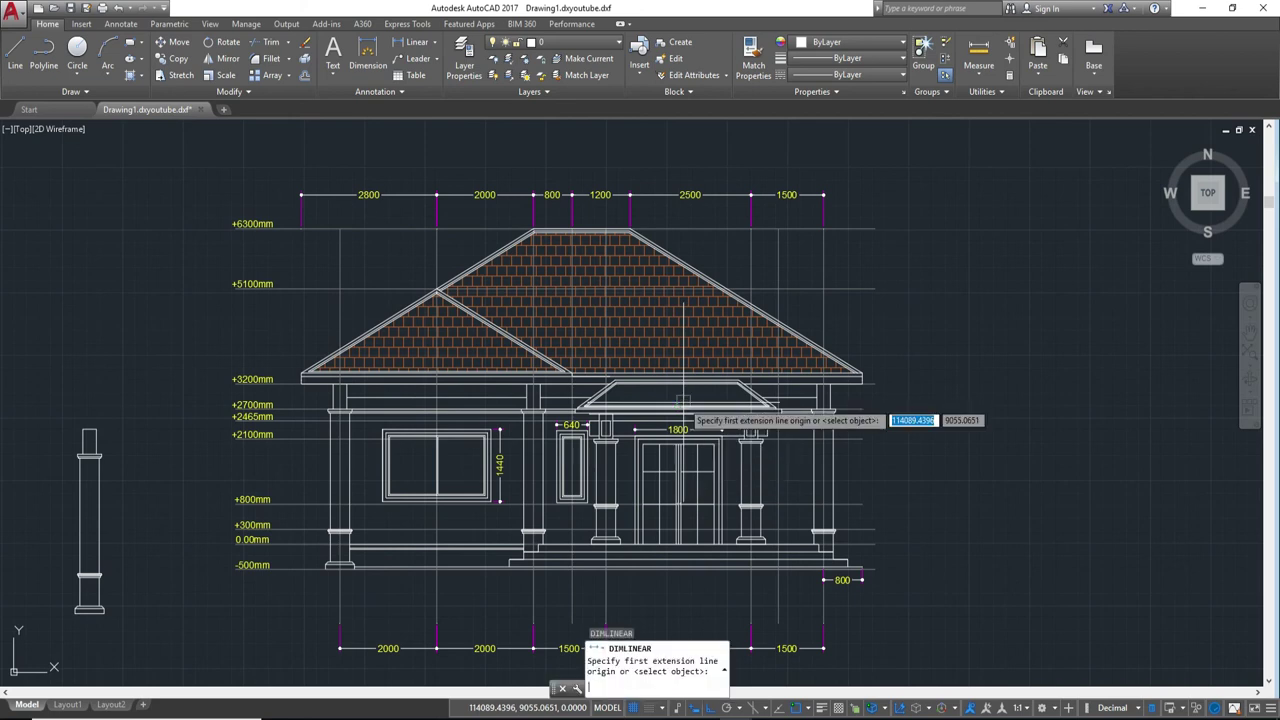